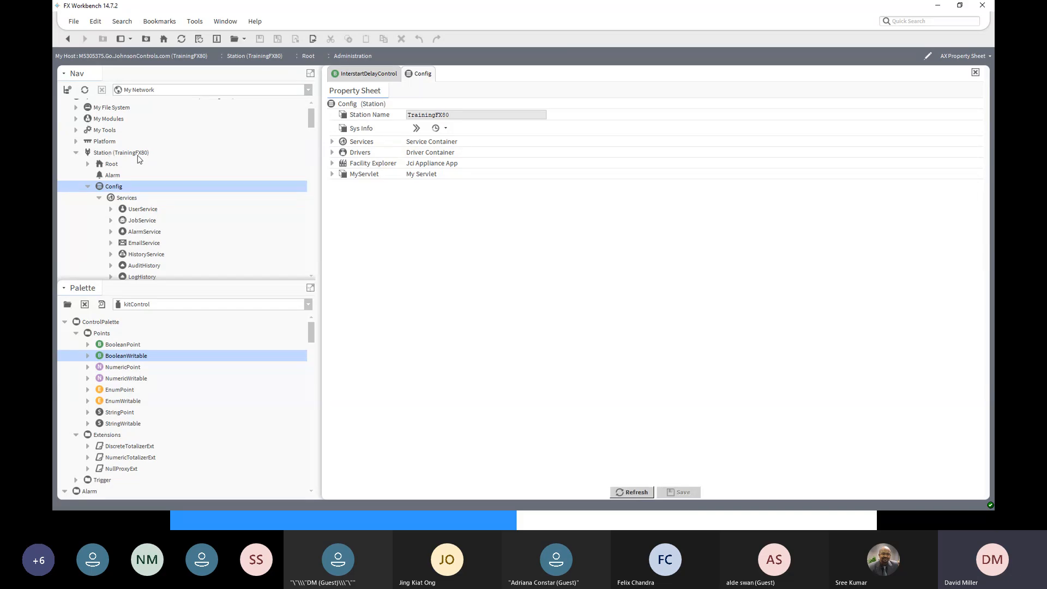
- Log into the platform and open the Application Director, which lists TrainingFX80 as running
left_click(138, 155)
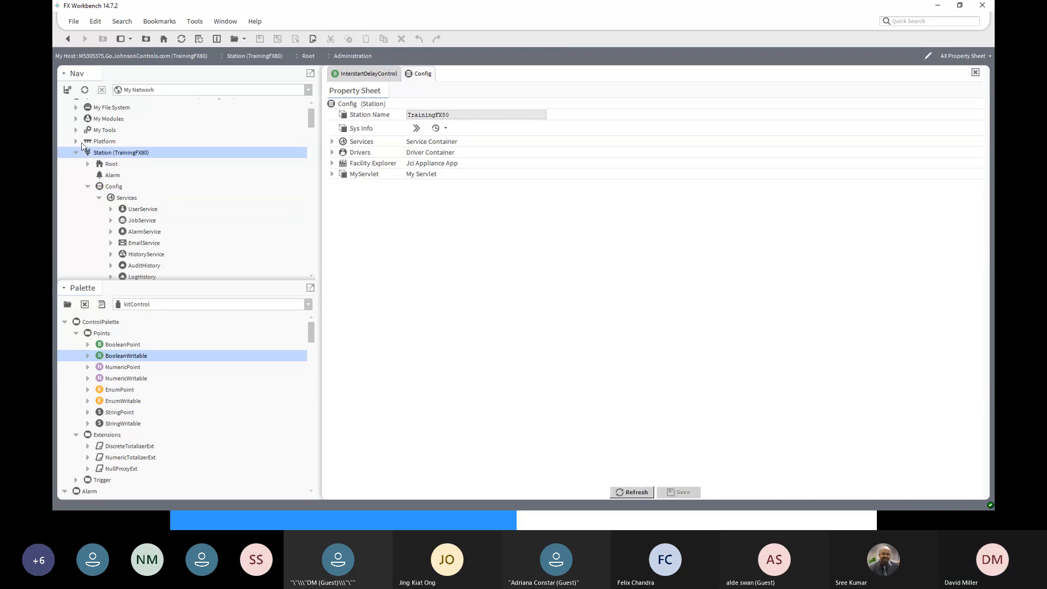
left_click(76, 141)
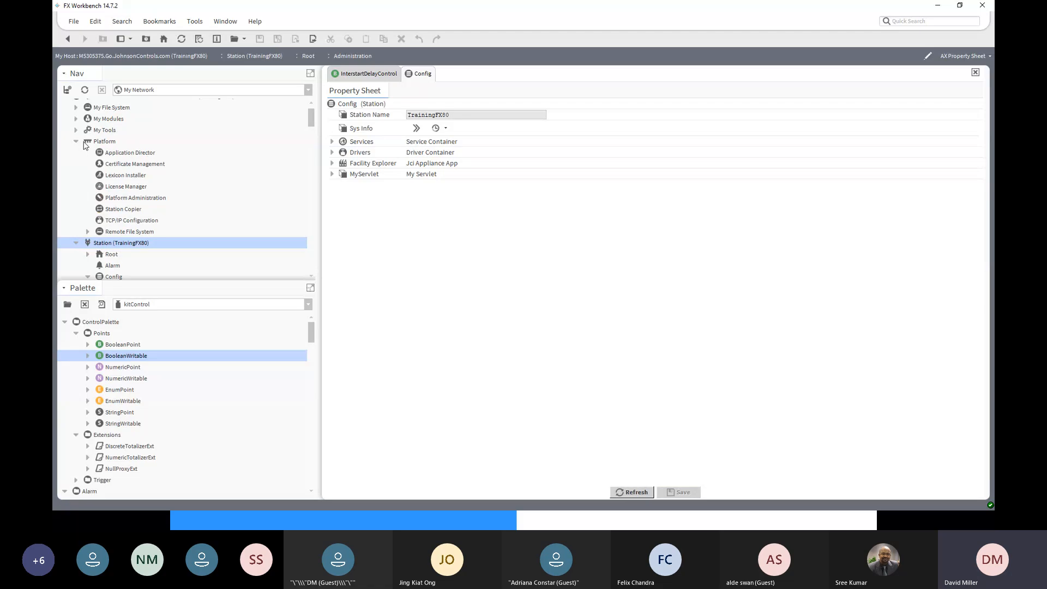
double_click(118, 154)
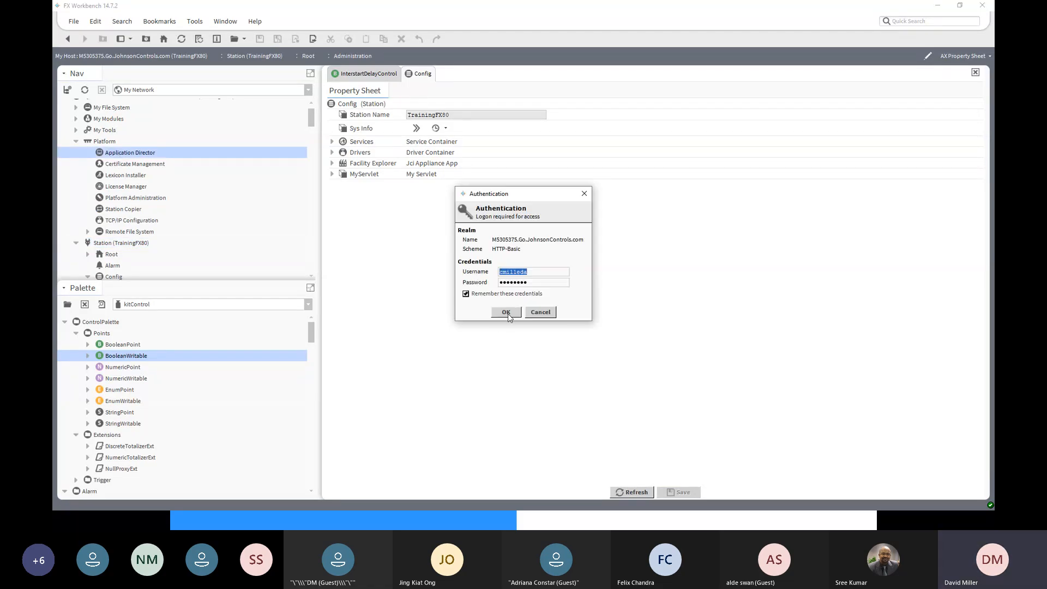
left_click(506, 312)
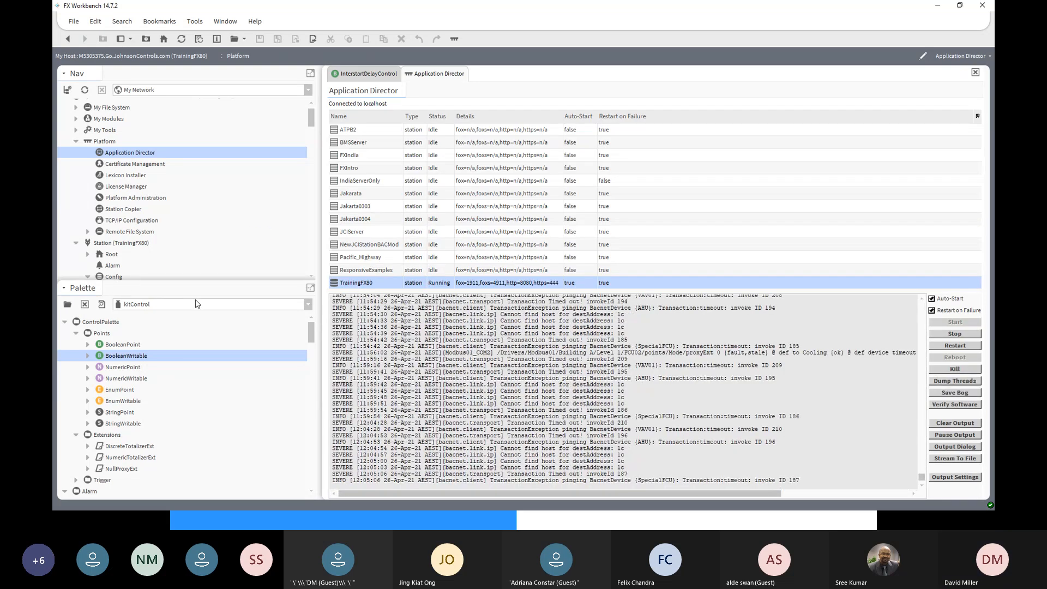
left_click(312, 278)
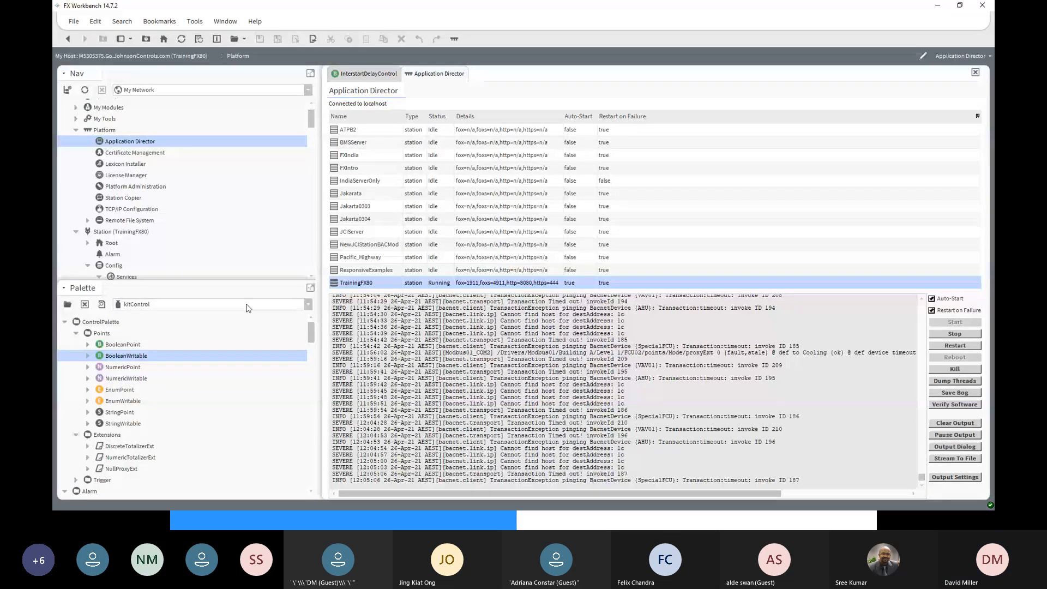
left_click(122, 231)
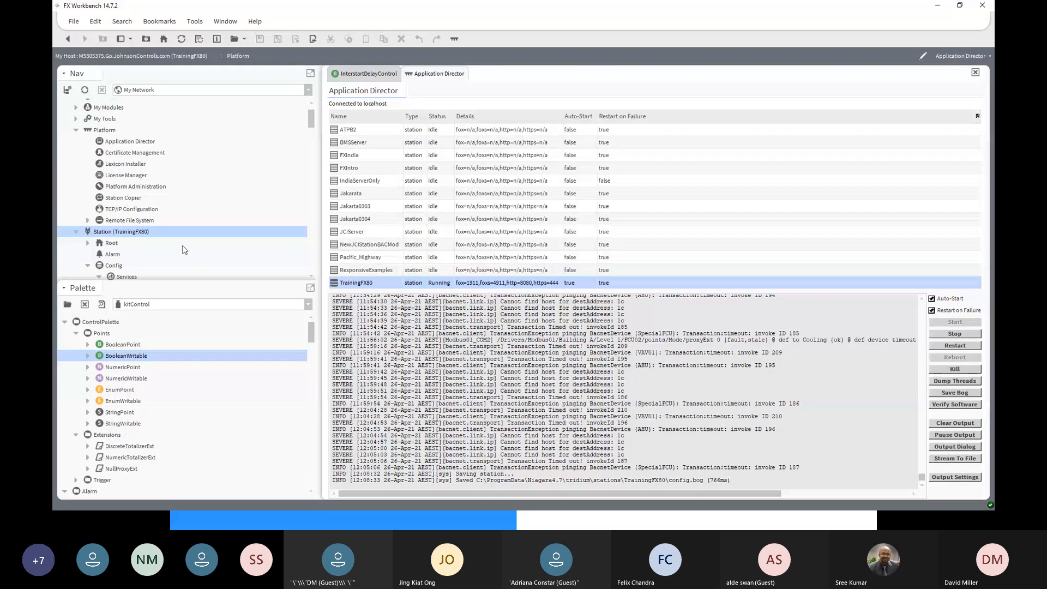
scroll(184, 249, "down", 1)
scroll(184, 250, "down", 1)
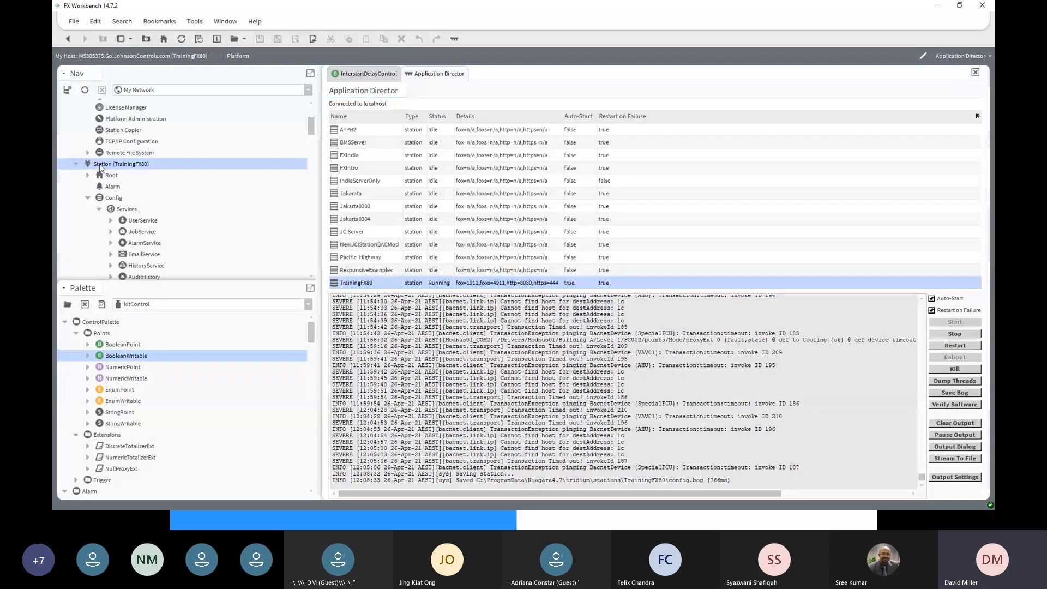
- Open the Building A Level 1 AHU and display it as a Wire Sheet
scroll(92, 202, "down", 1)
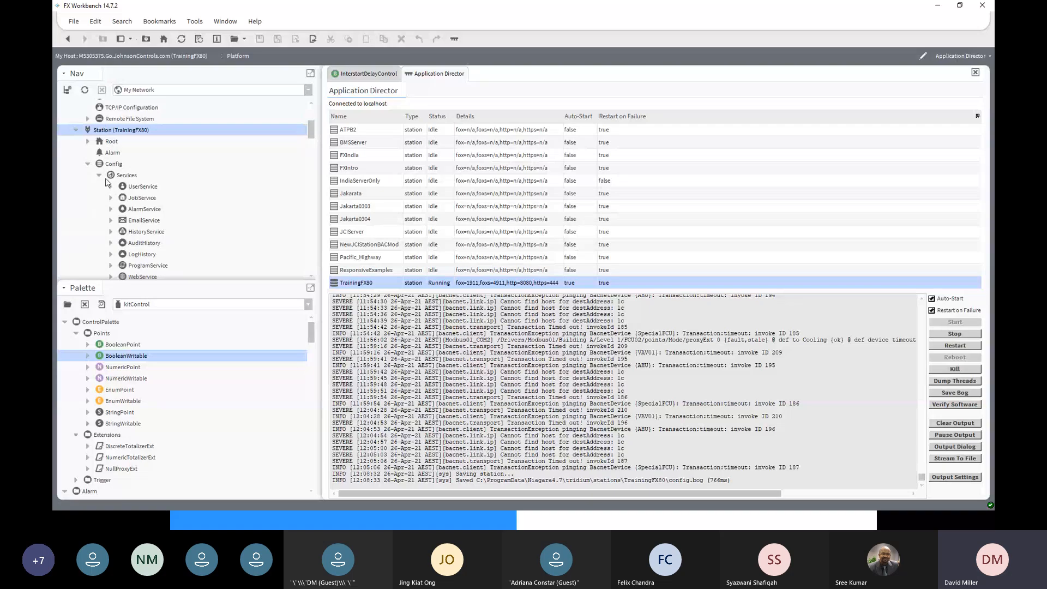
left_click(99, 176)
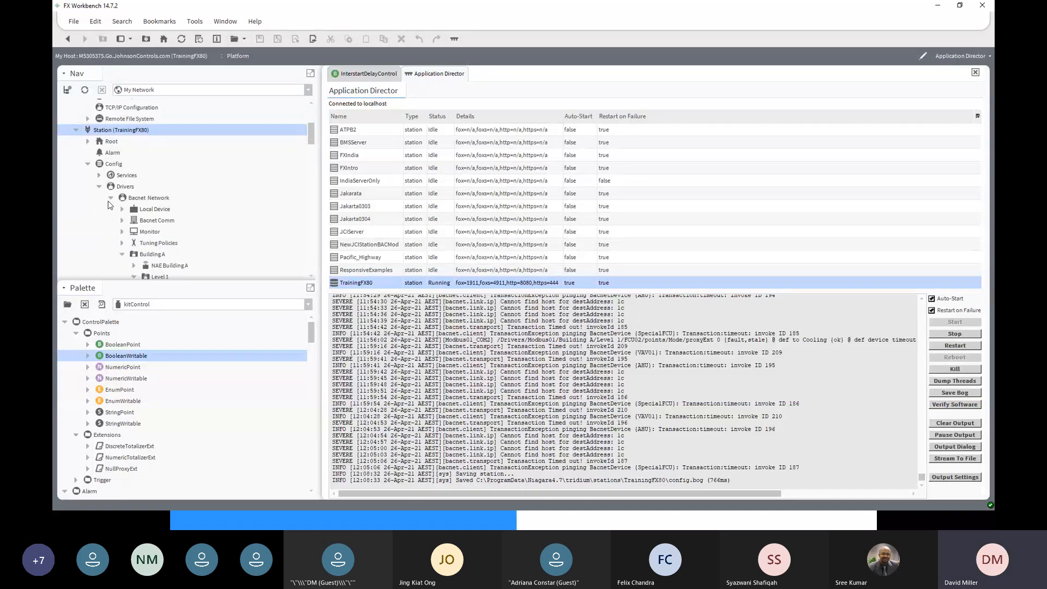
scroll(107, 191, "down", 5)
scroll(109, 195, "up", 2)
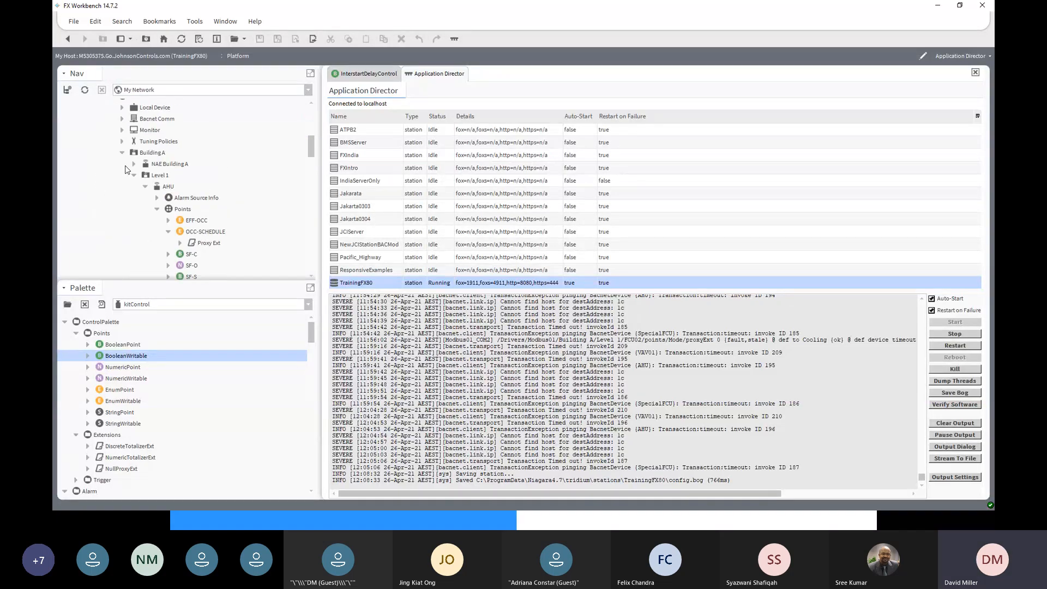
left_click(164, 188)
double_click(164, 187)
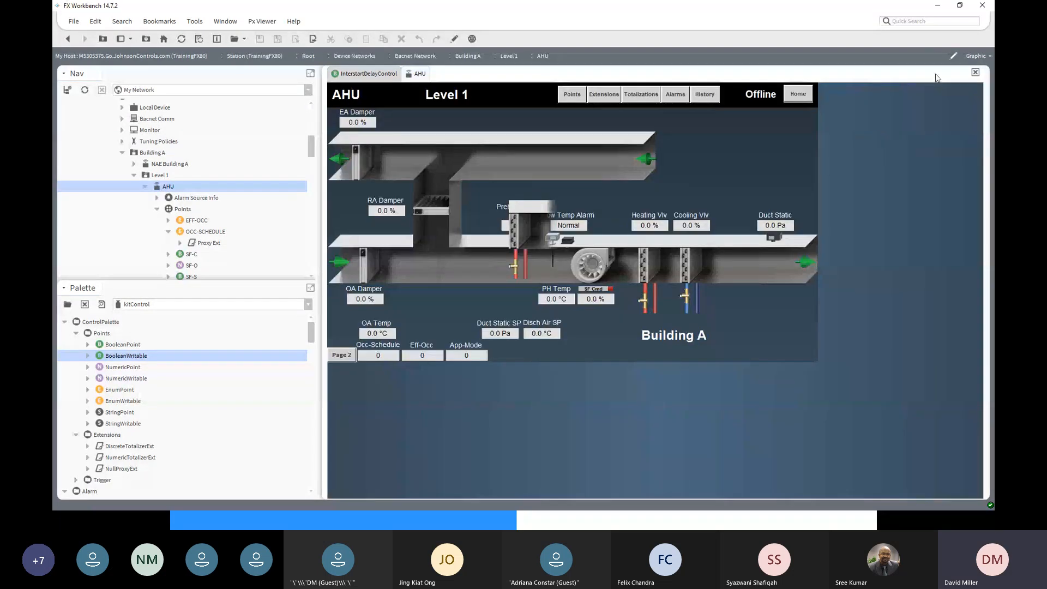
left_click(989, 56)
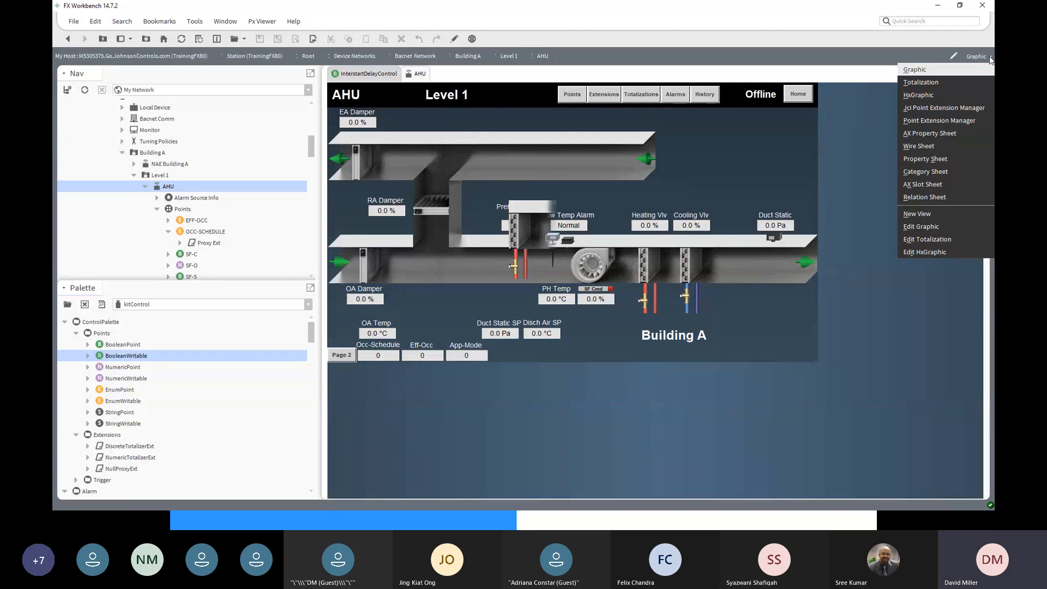
left_click(921, 147)
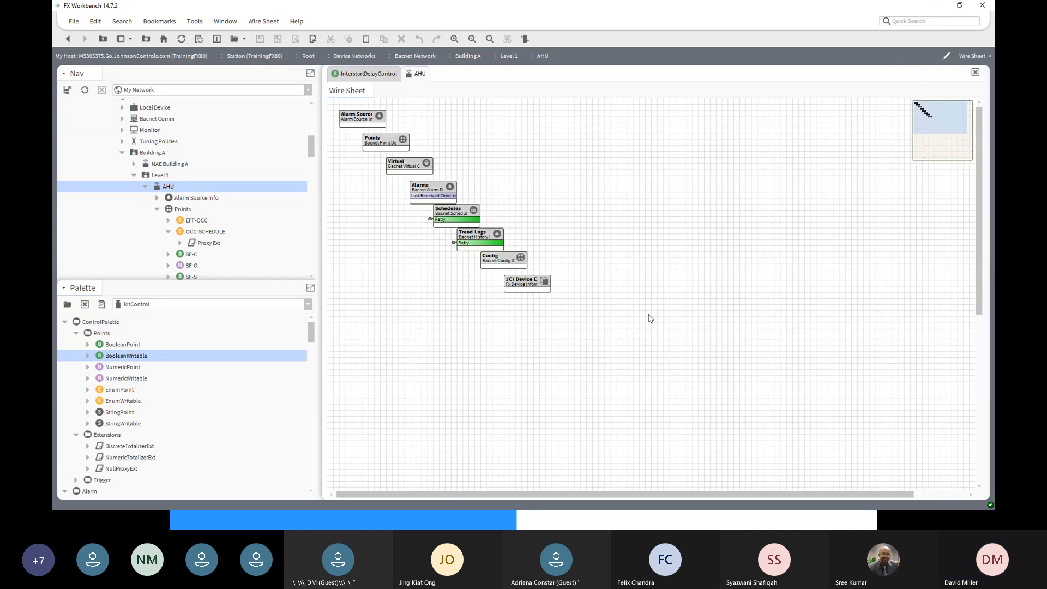
- Open the AHU's Points folder and view it as a Wire Sheet, via the AX Property Sheet
double_click(176, 211)
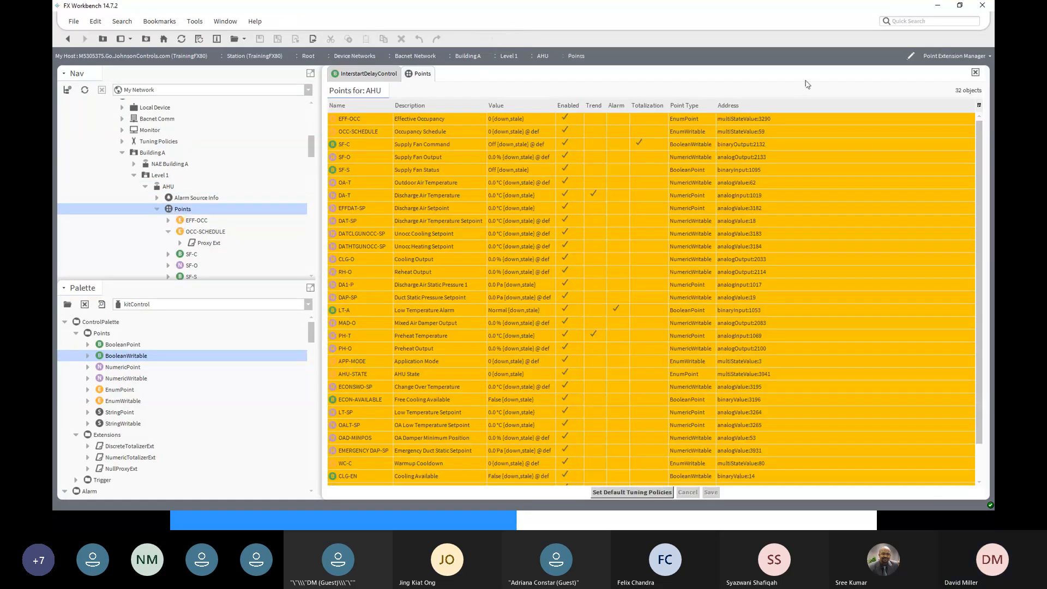
left_click(990, 57)
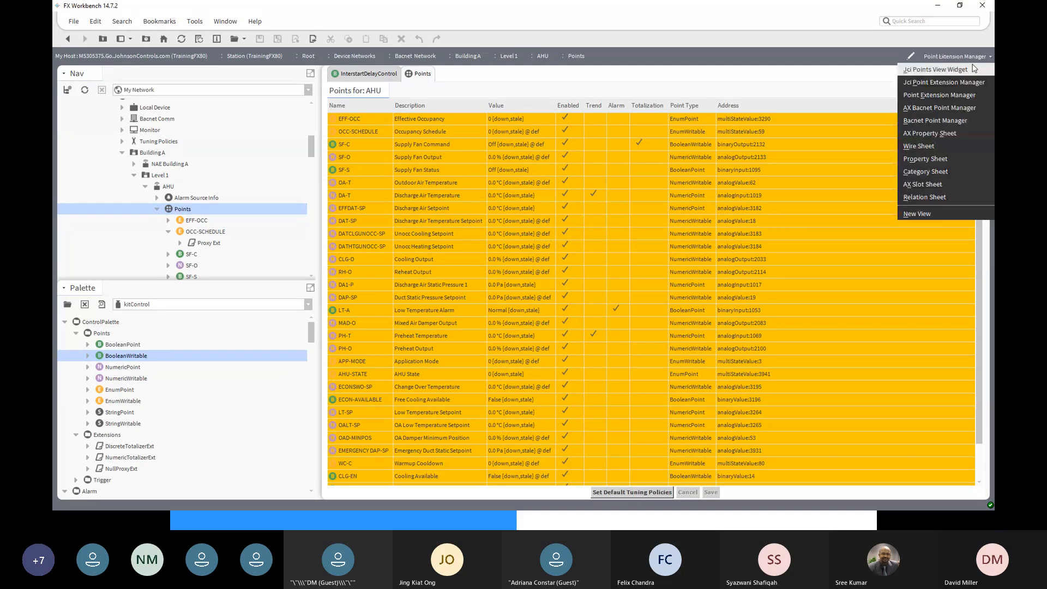
left_click(933, 132)
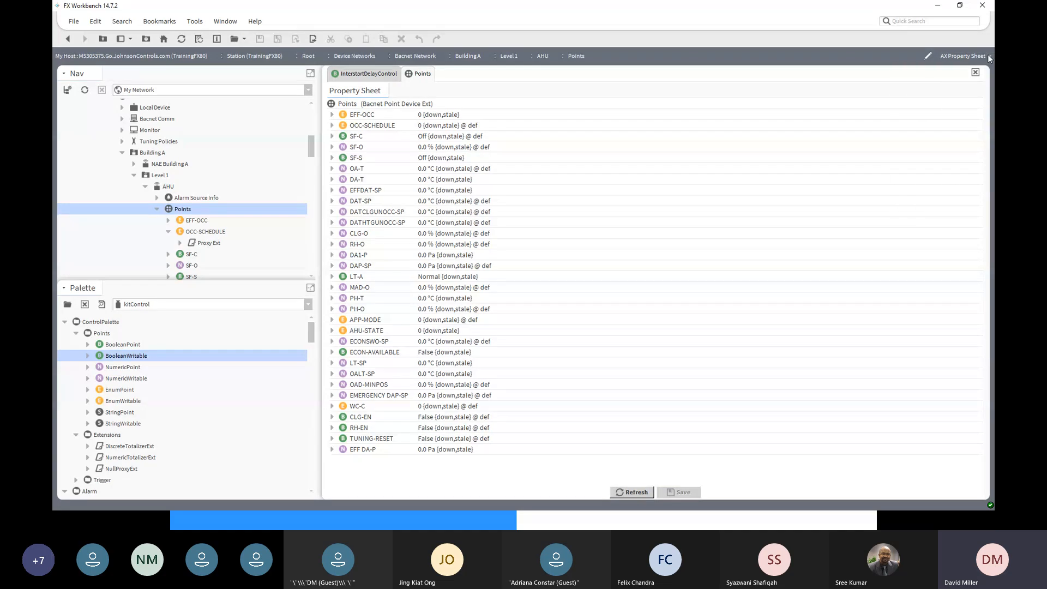
left_click(987, 55)
left_click(928, 146)
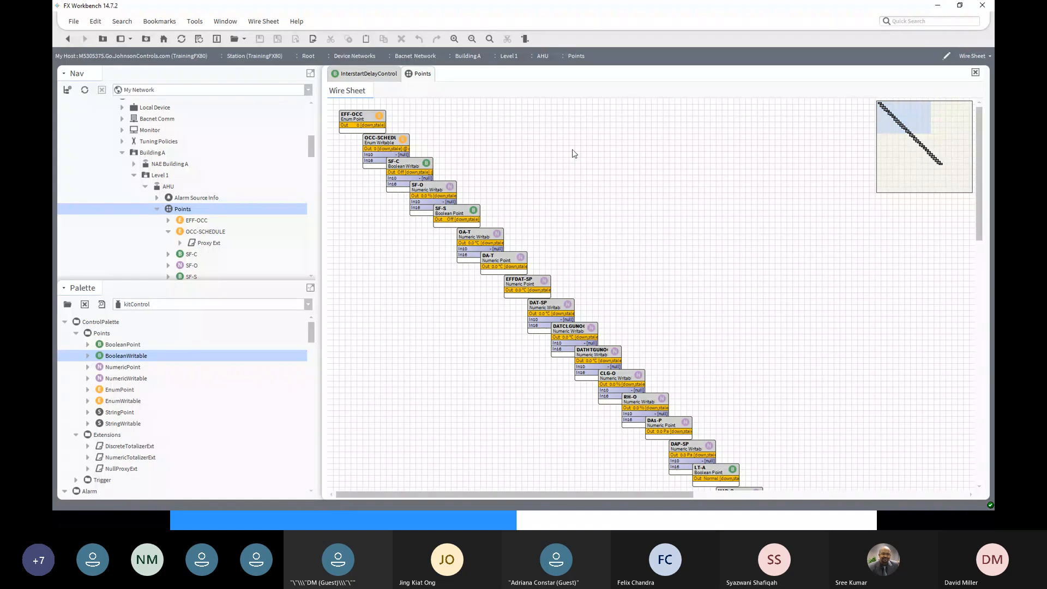
- Wire DA-T's Out slot into CLG-O's In16 input on the Points wire sheet
scroll(570, 153, "down", 2)
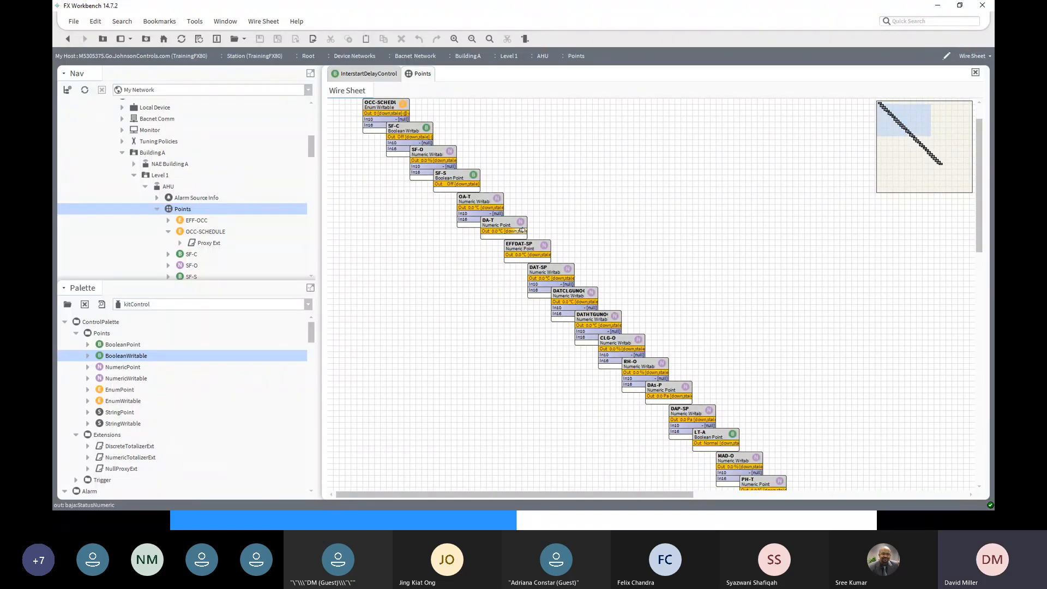
left_click_drag(522, 230, 621, 384)
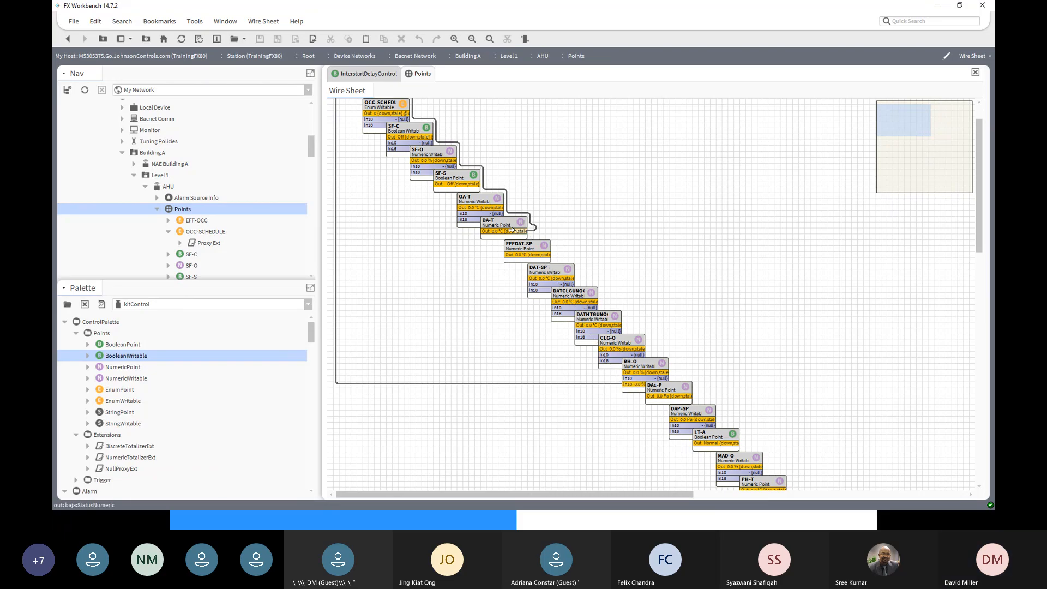
left_click_drag(511, 229, 600, 360)
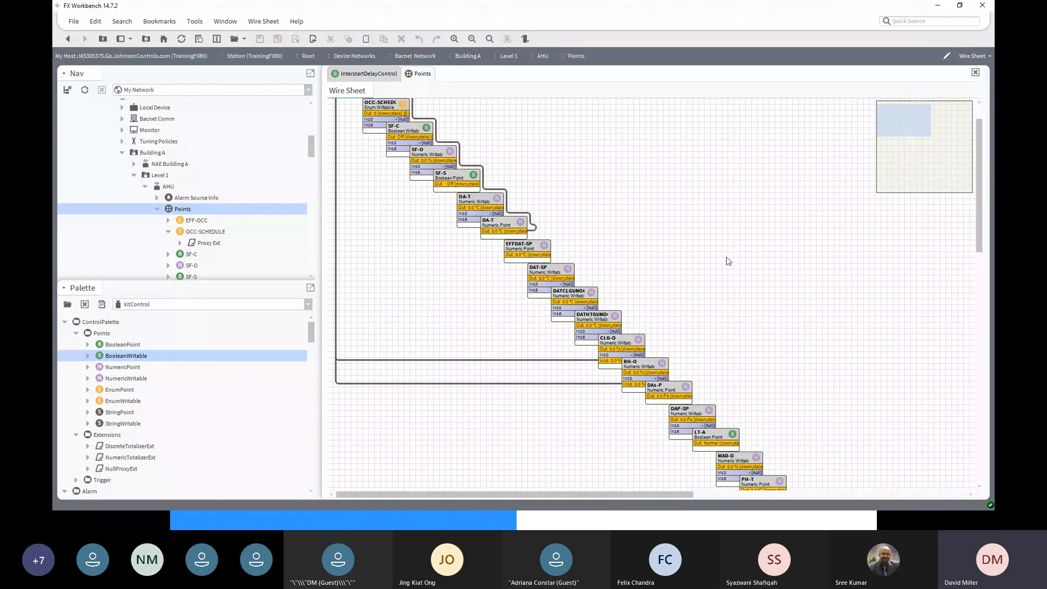
scroll(724, 256, "down", 1)
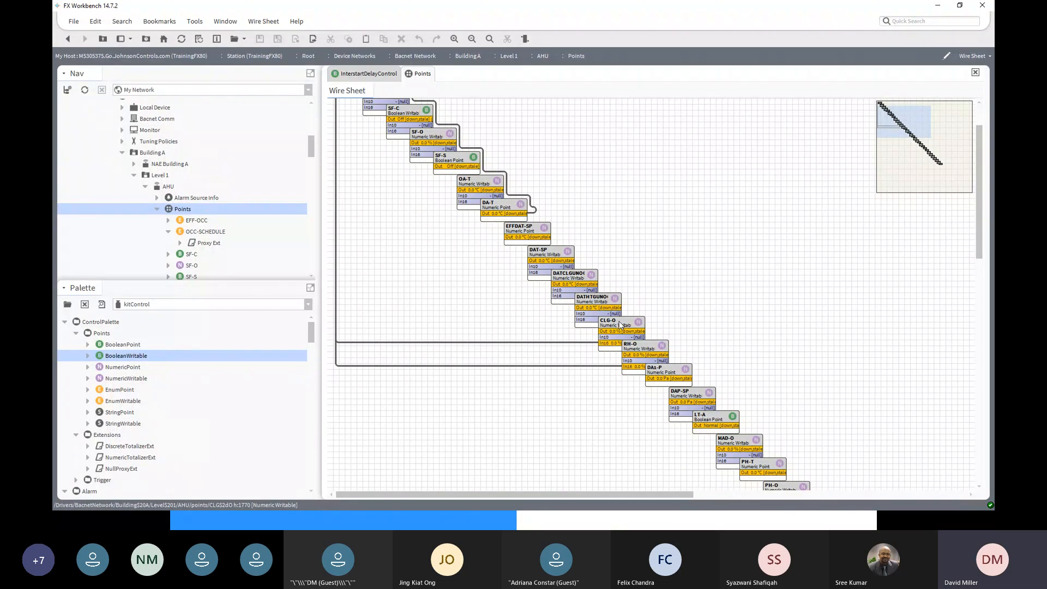
- Move CLG-O beside DA-T, widen it, and open its property sheet showing In16 at 0.0 %
left_click_drag(626, 322, 652, 196)
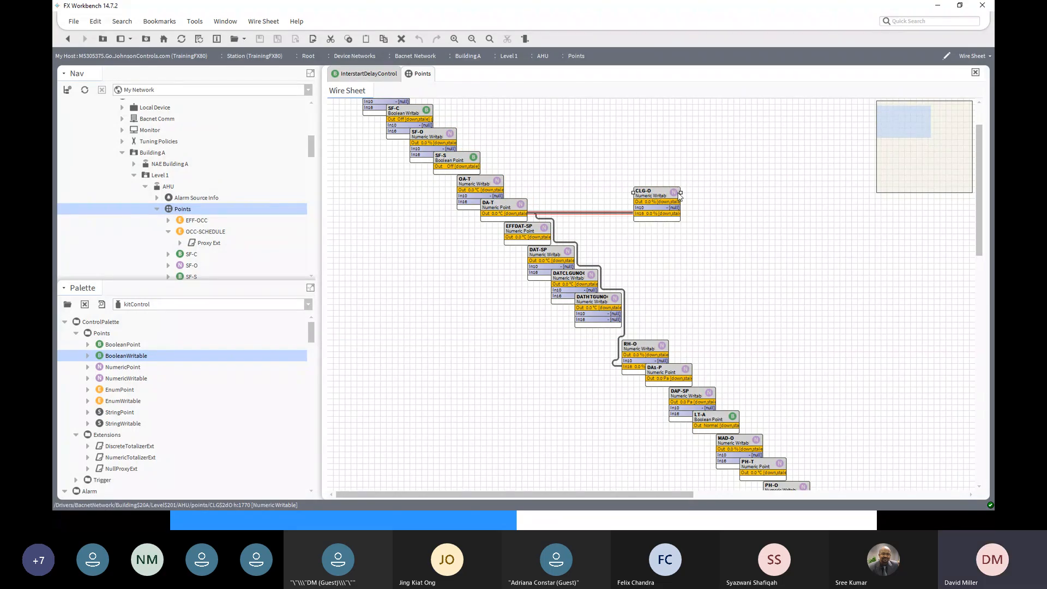
left_click(684, 194)
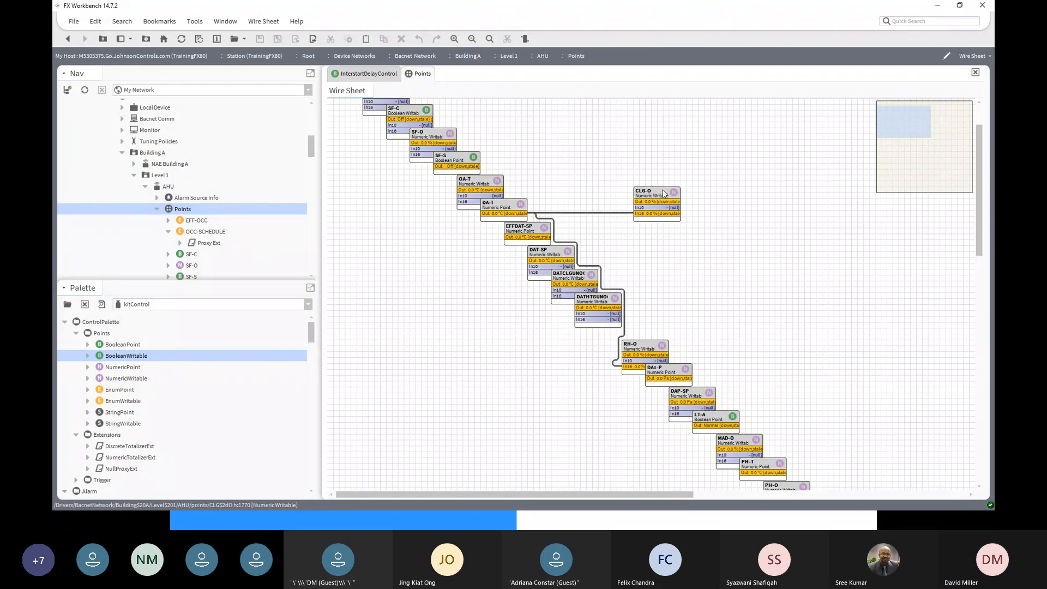
left_click(665, 193)
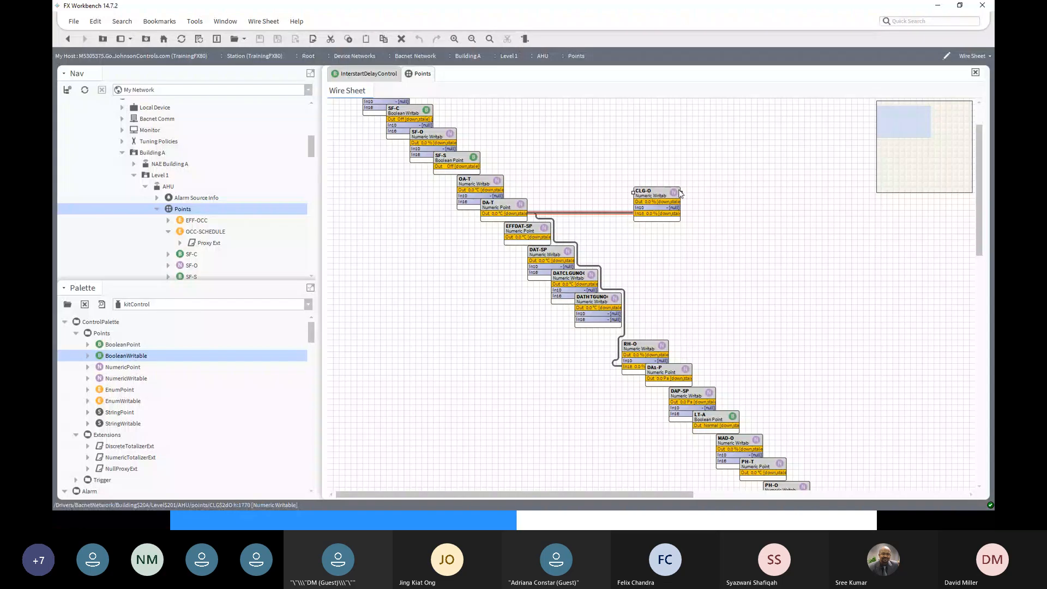
left_click_drag(681, 193, 728, 193)
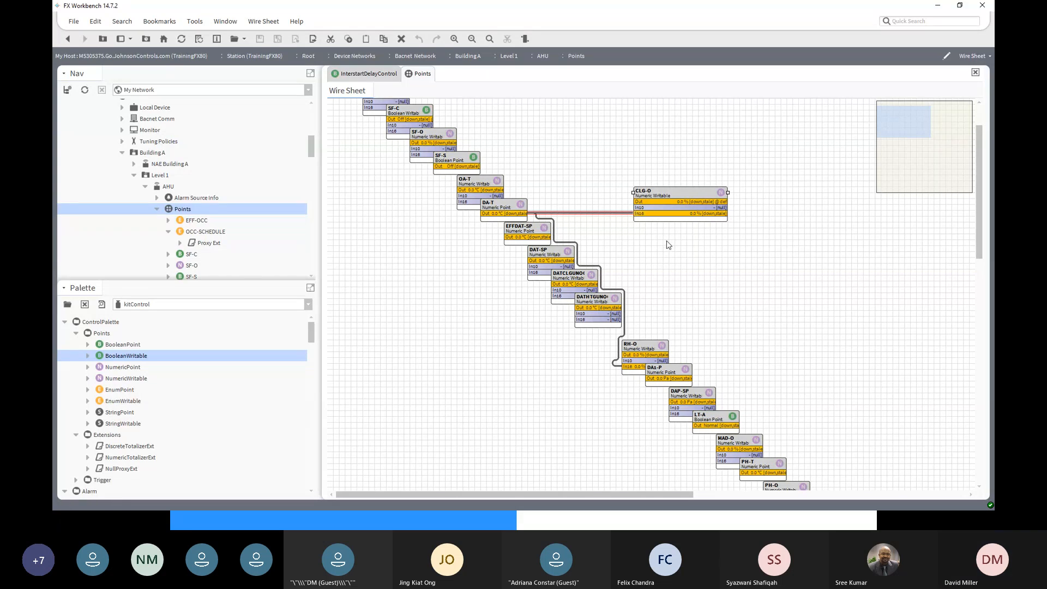
double_click(676, 192)
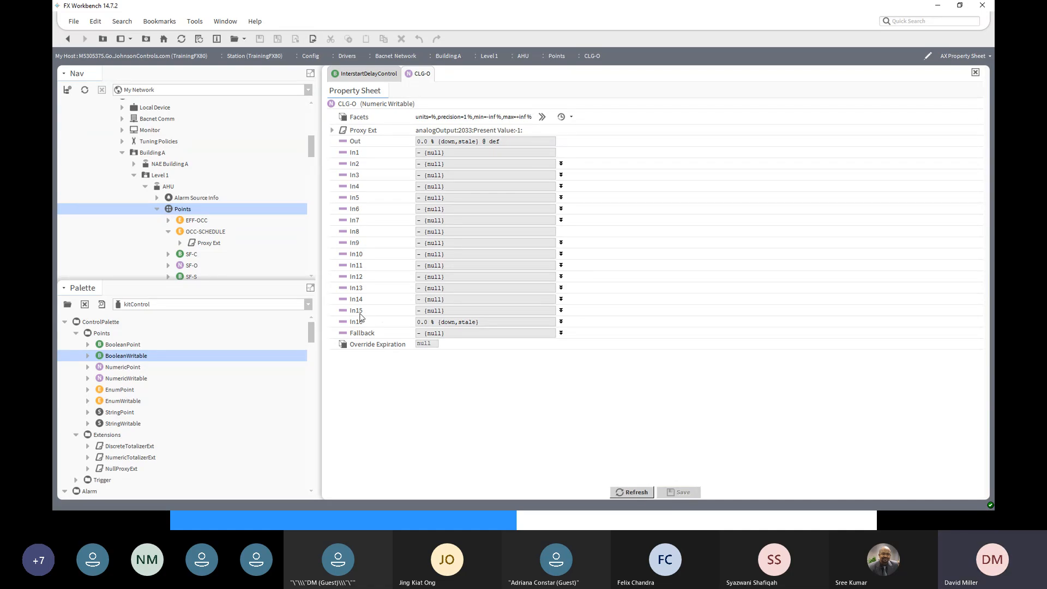
- Go back to the AHU Points wire sheet
left_click(70, 43)
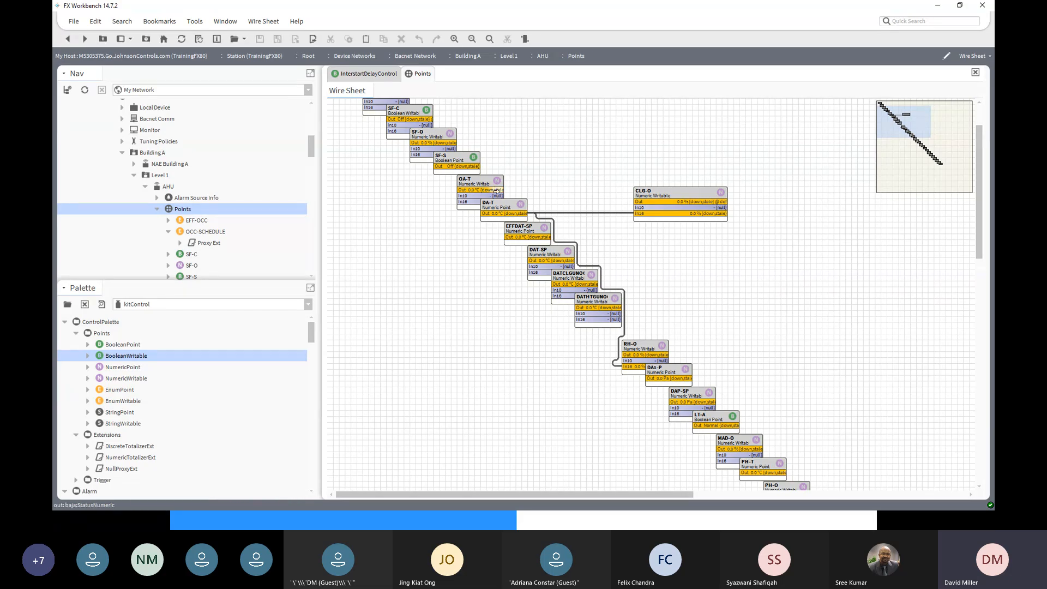
- Link OA-T's output to CLG-O's In15 through the Link dialog, then select the new wire
left_click_drag(495, 189, 637, 218)
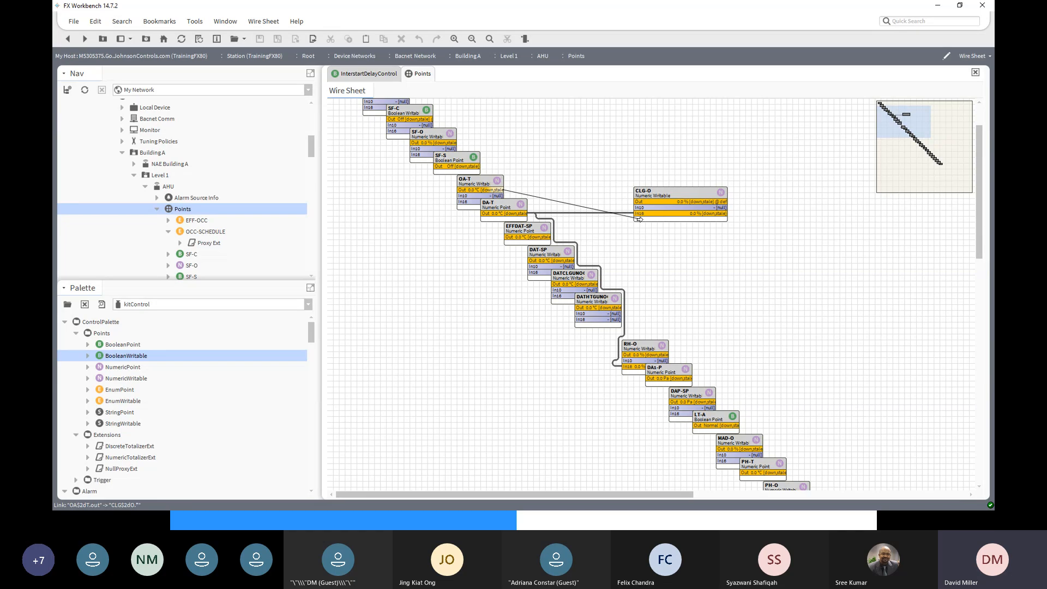
left_click_drag(638, 218, 639, 218)
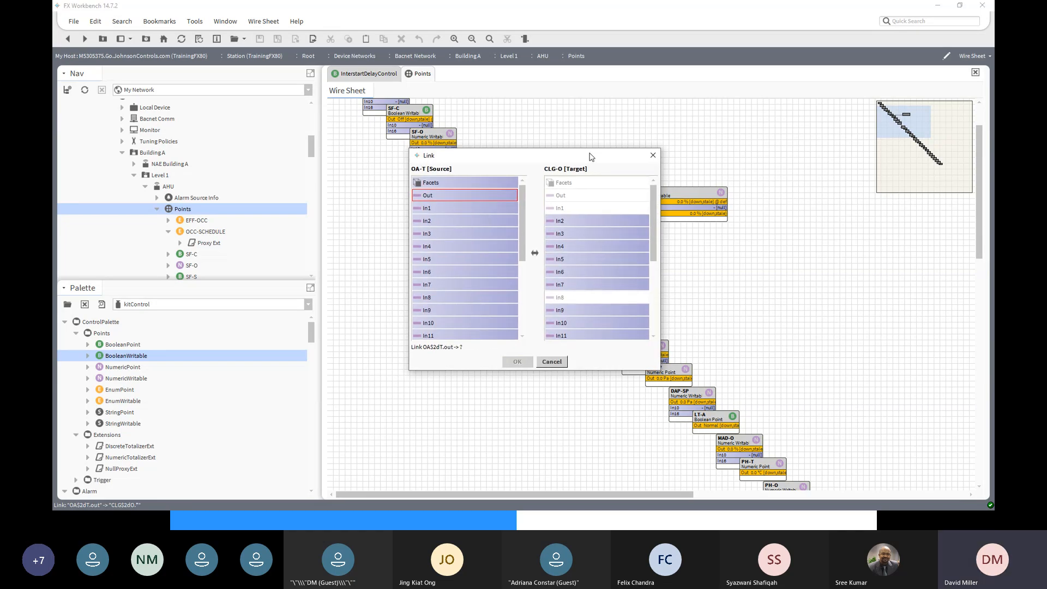
left_click_drag(592, 157, 733, 128)
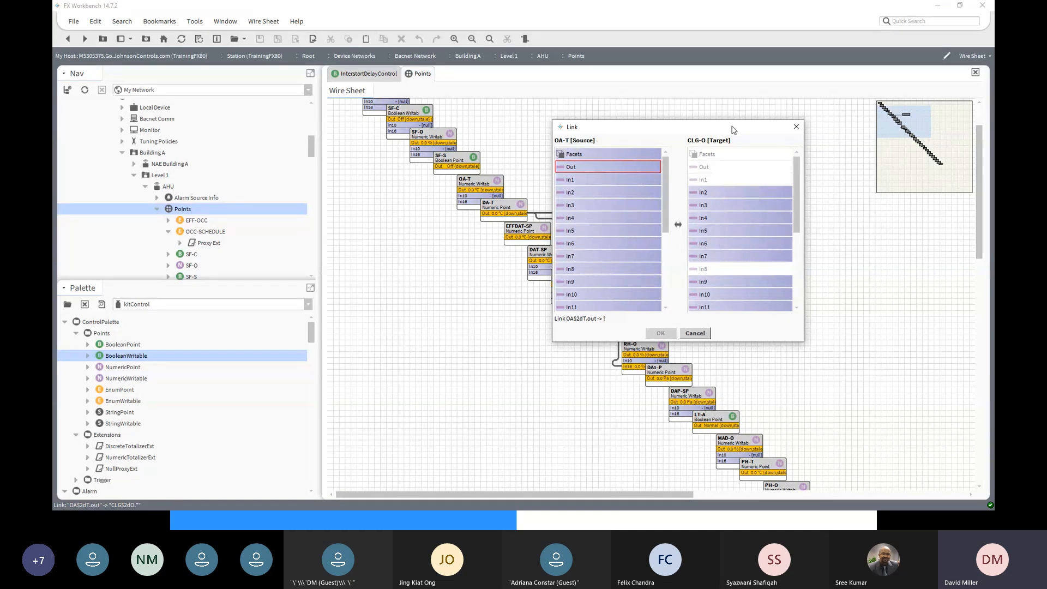
left_click_drag(734, 130, 703, 252)
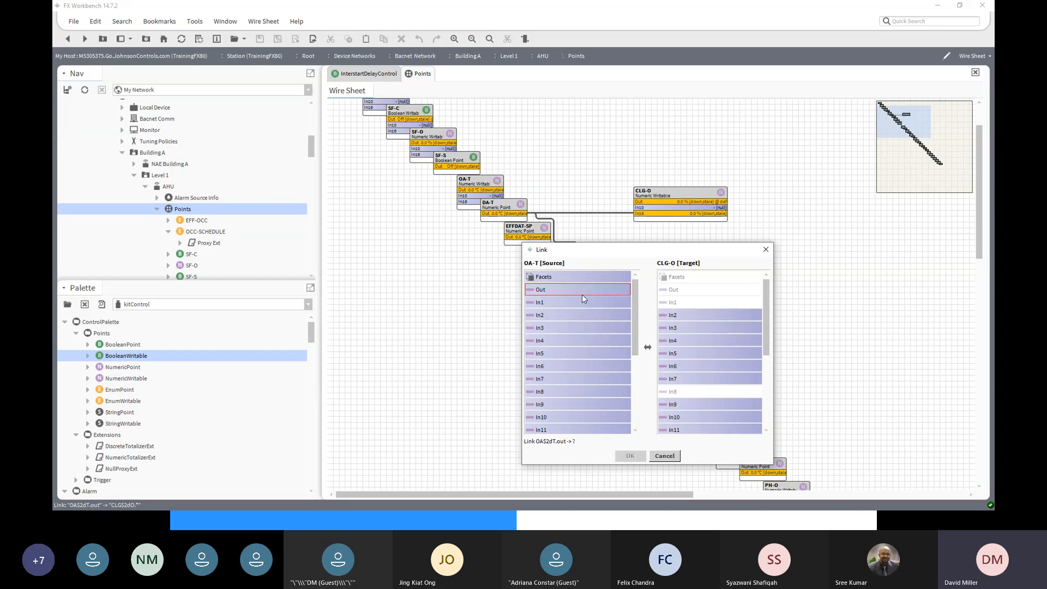
left_click(680, 381)
scroll(696, 411, "down", 2)
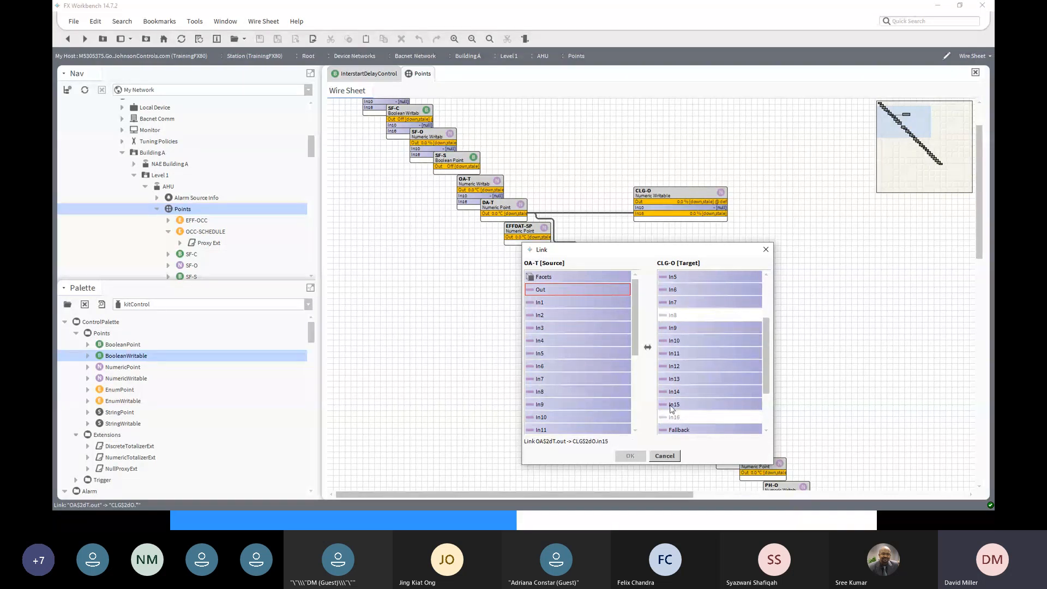
left_click(672, 406)
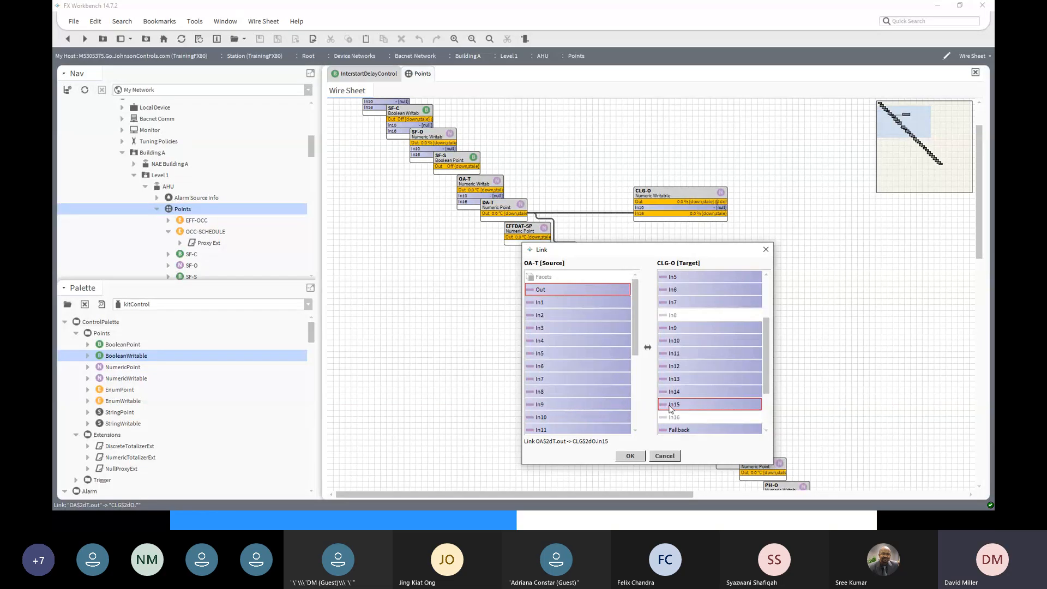
left_click(630, 457)
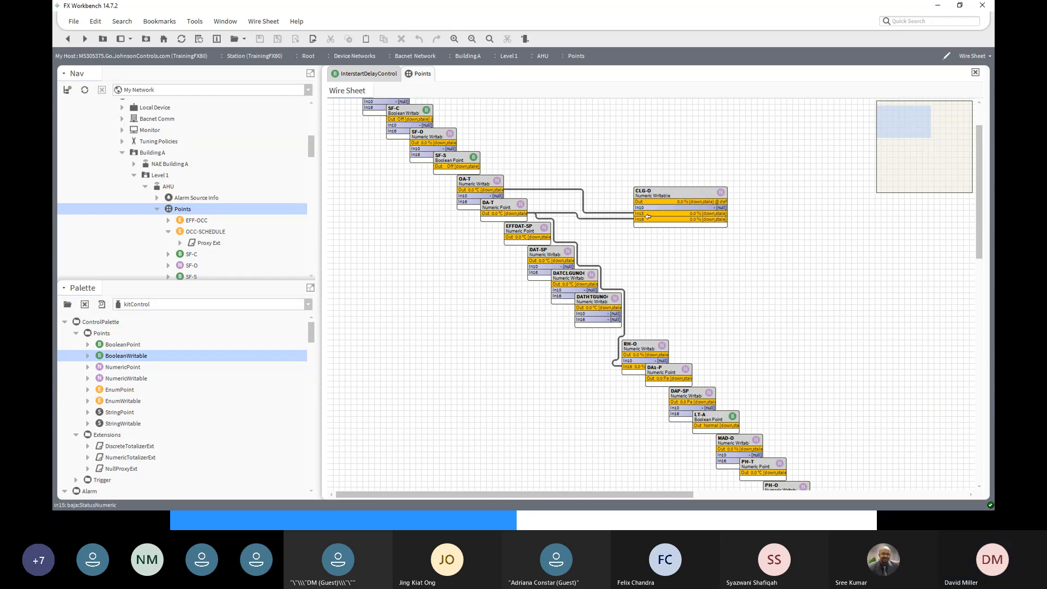
left_click(548, 190)
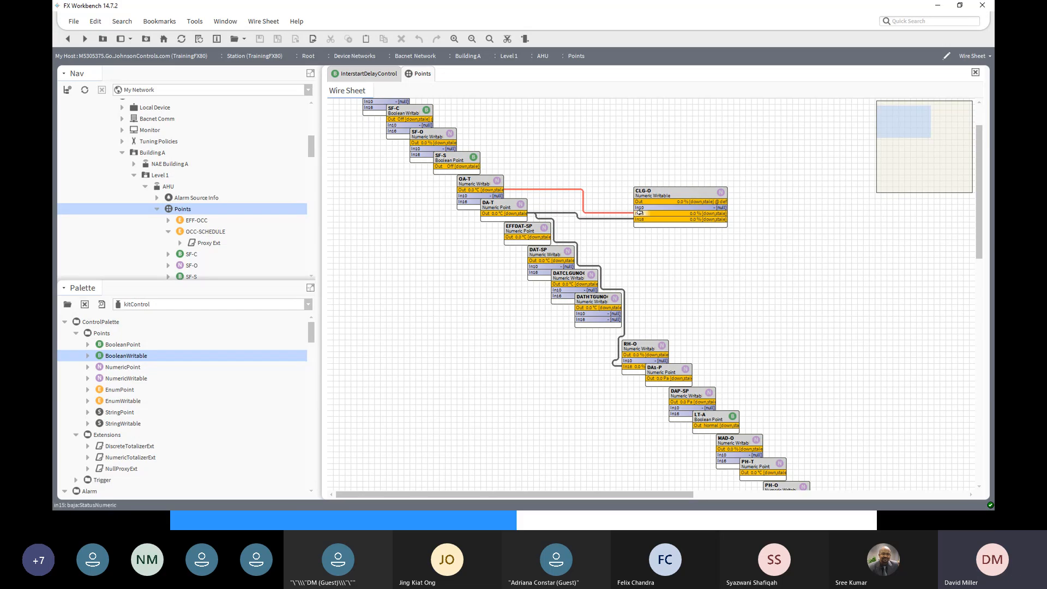
- Delete the OA-T to In15 wire and relink OA-T's output into CLG-O's In13
right_click(543, 191)
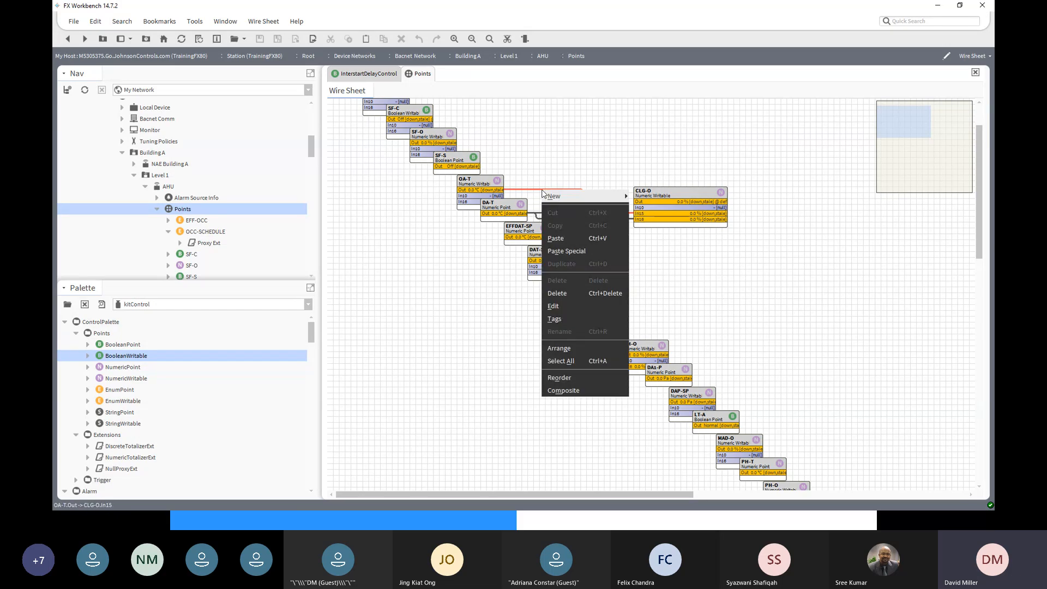
left_click(570, 291)
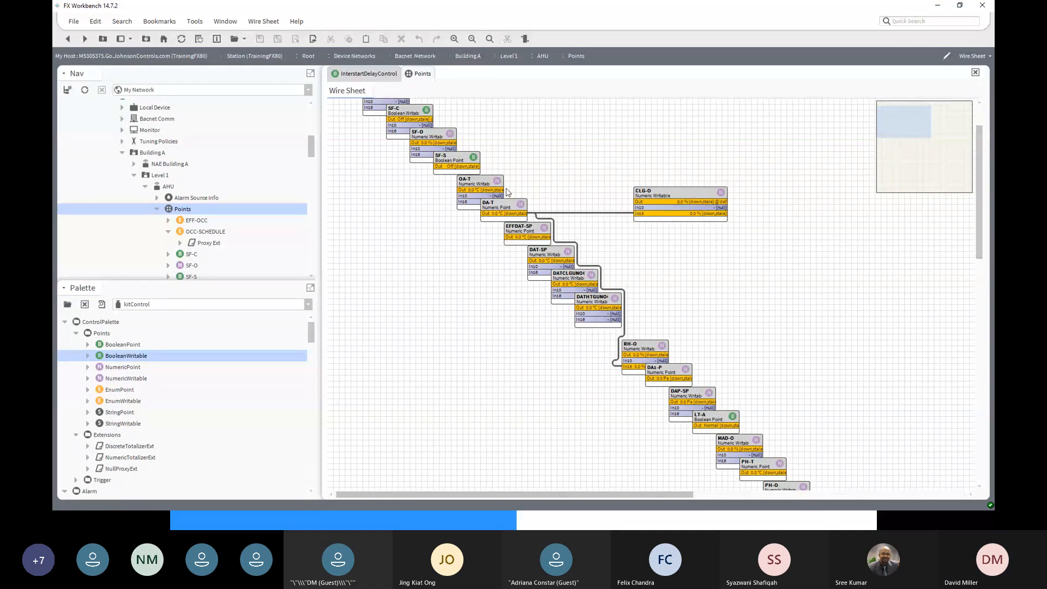
left_click_drag(498, 189, 638, 218)
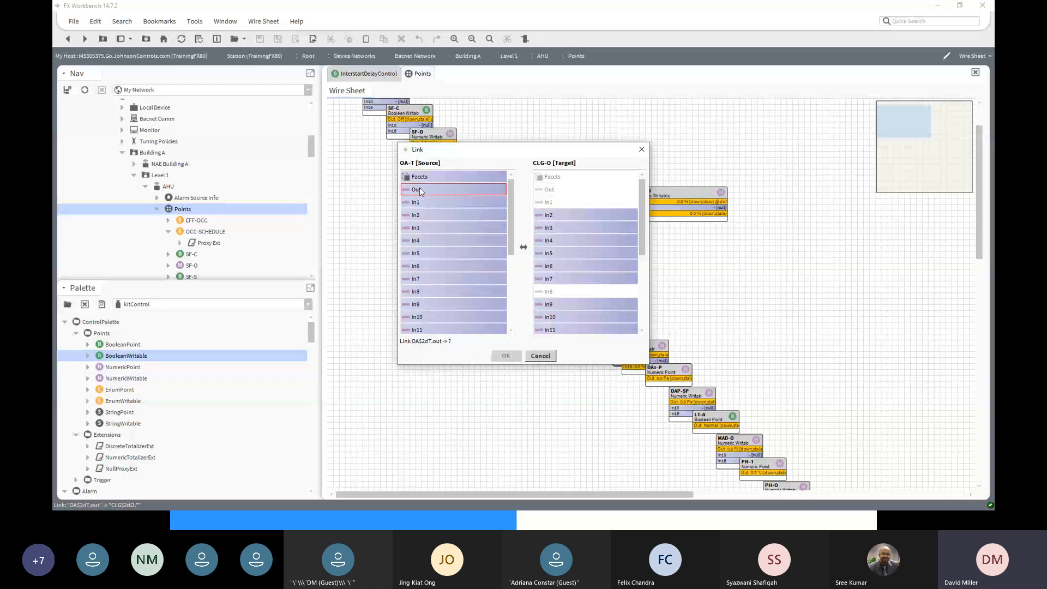
left_click(548, 215)
scroll(556, 319, "down", 2)
left_click(576, 319)
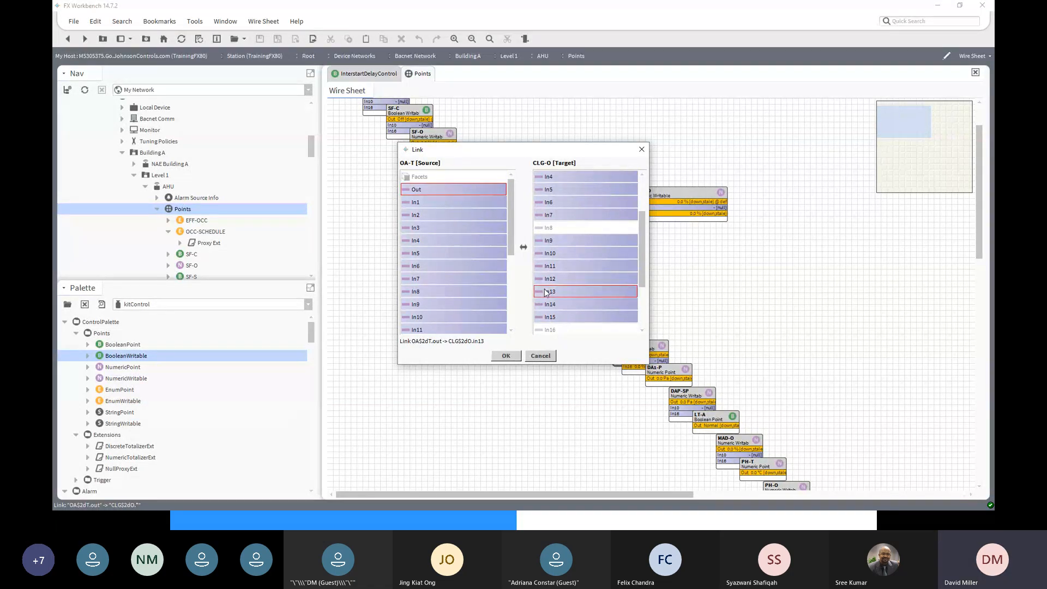
left_click(506, 355)
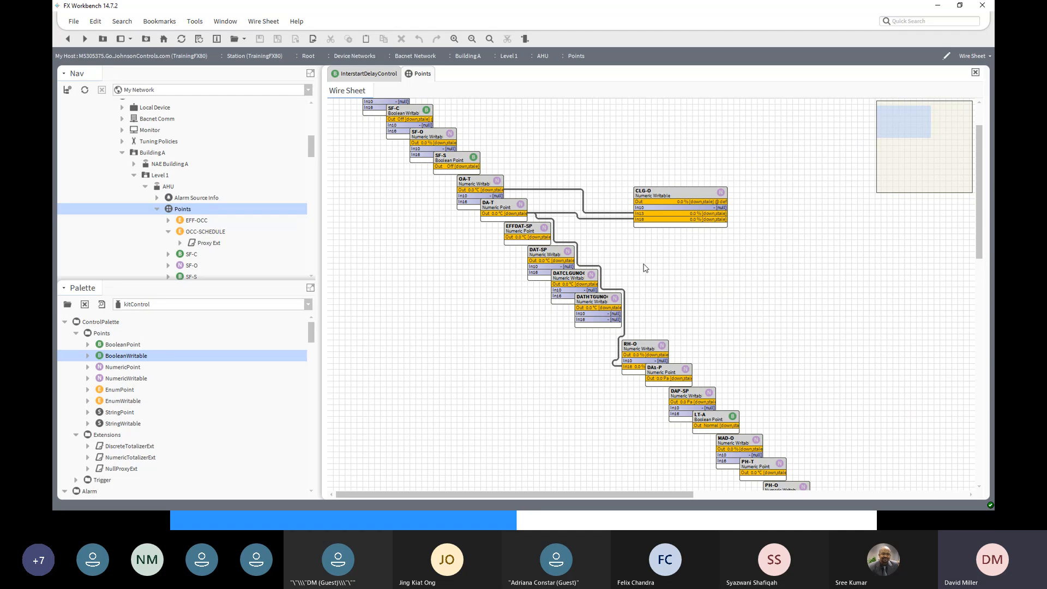
- In CLG-O's Pin Slots dialog, pin inputs In12 through In15
left_click(678, 192)
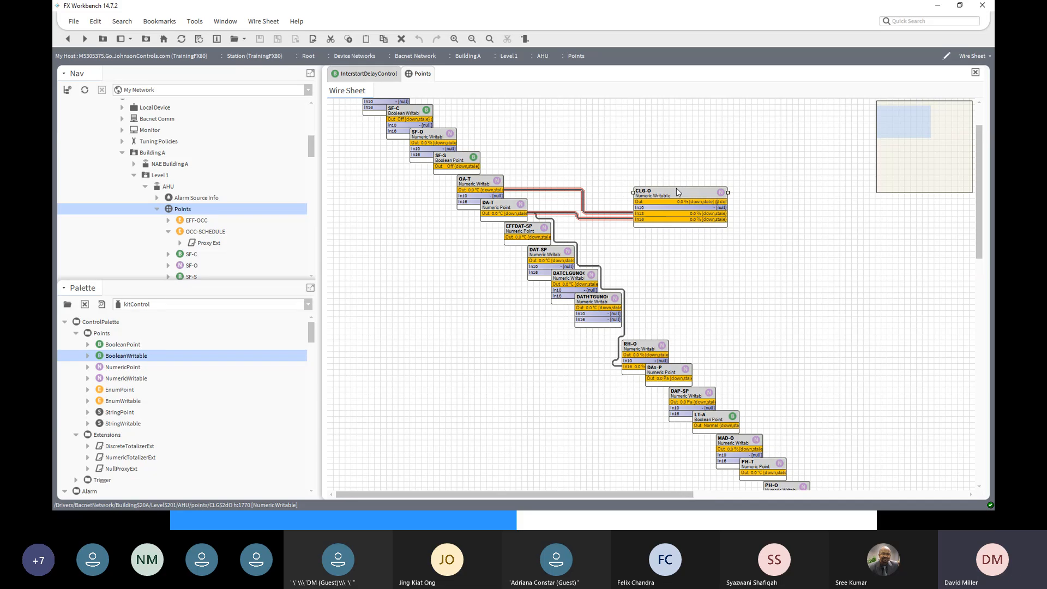
right_click(676, 187)
mouse_move(677, 189)
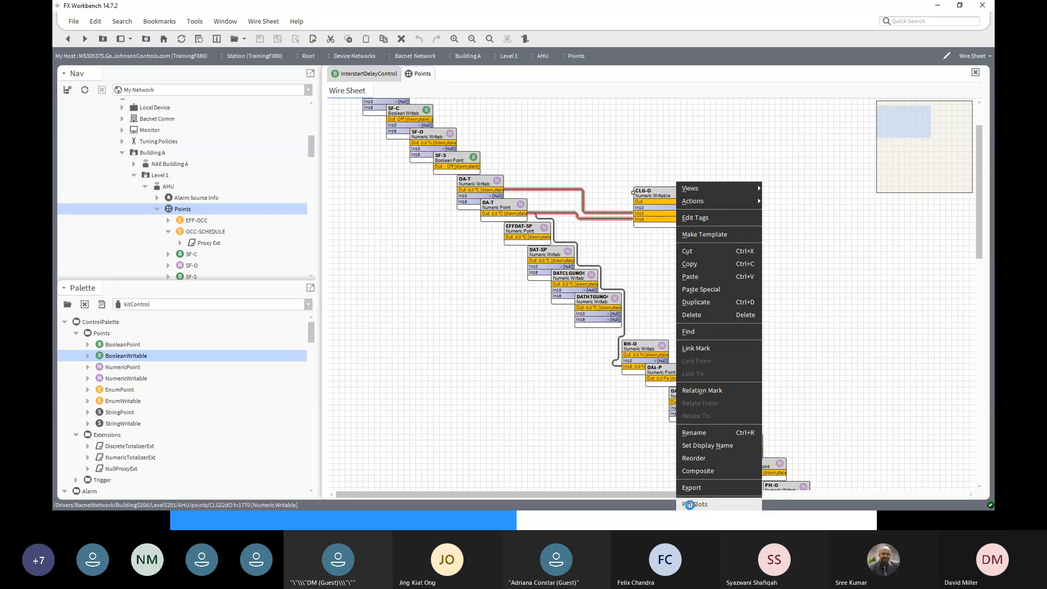
left_click(692, 505)
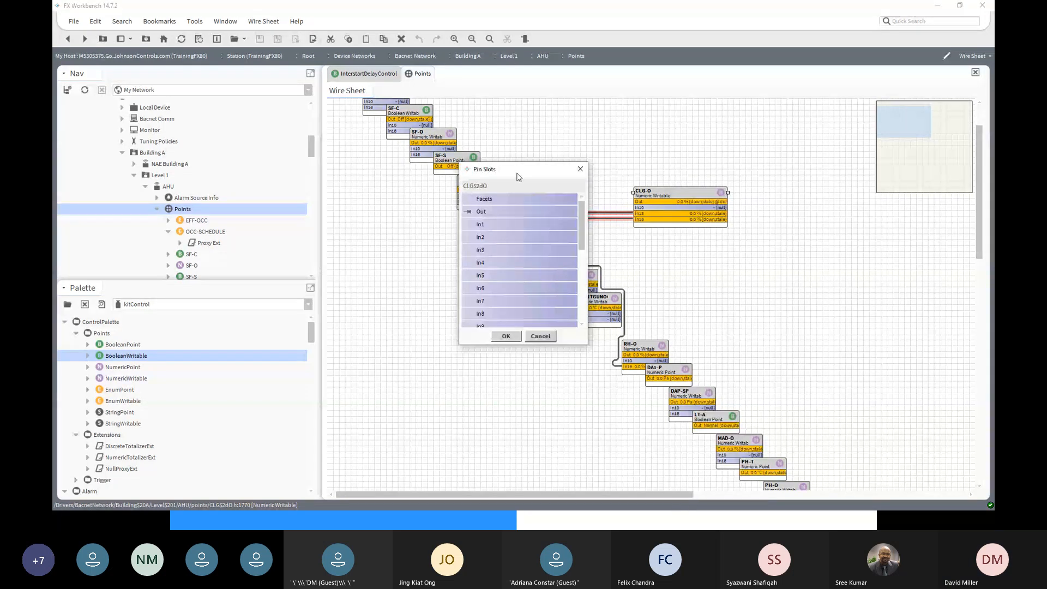
left_click_drag(518, 173, 839, 146)
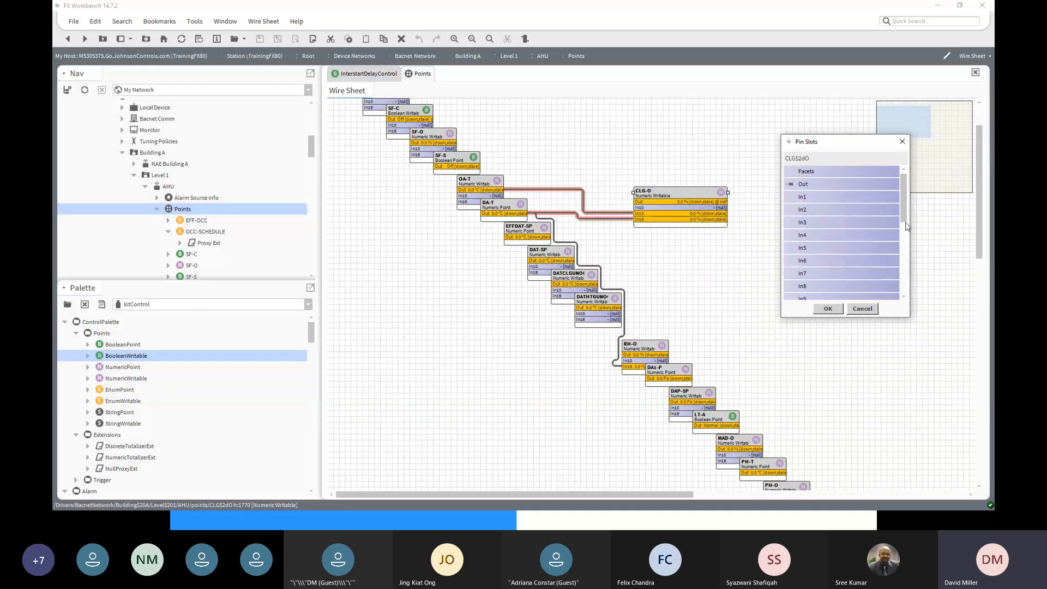
left_click_drag(907, 227, 908, 281)
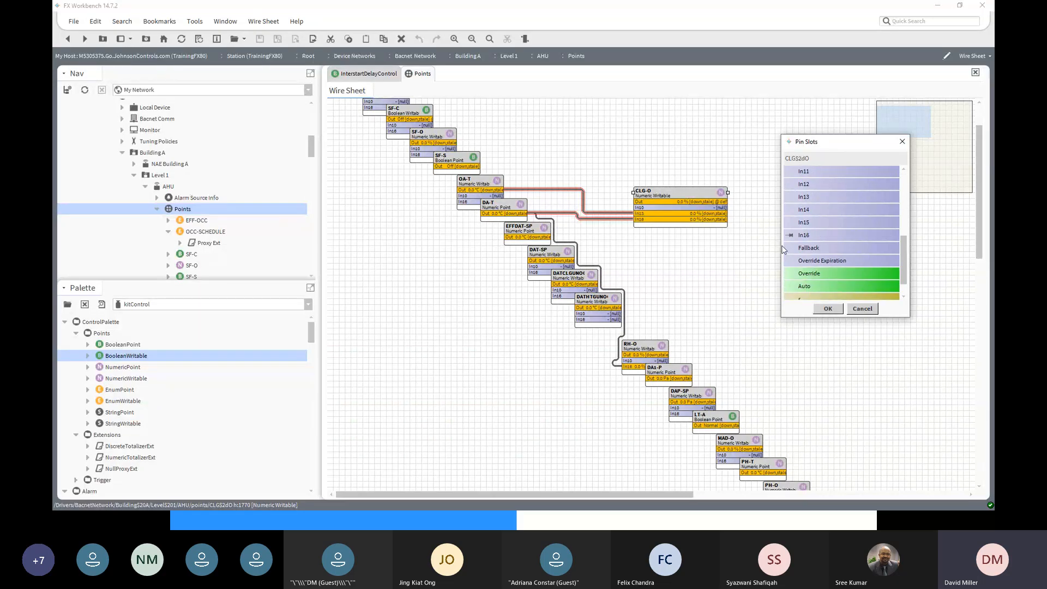
left_click(789, 223)
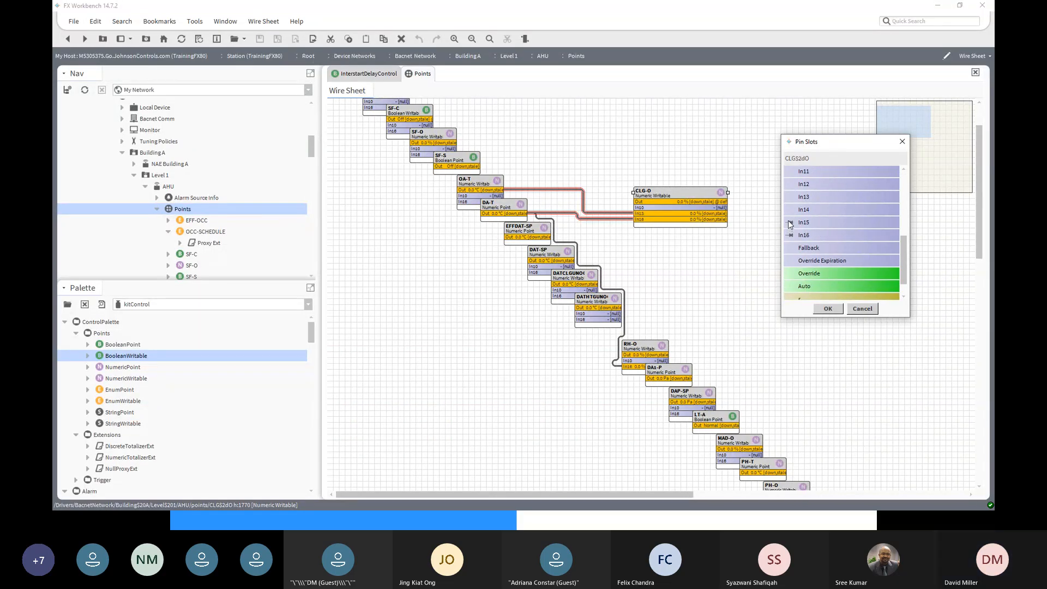
left_click(790, 210)
left_click(790, 197)
left_click(790, 184)
left_click_drag(908, 250, 902, 234)
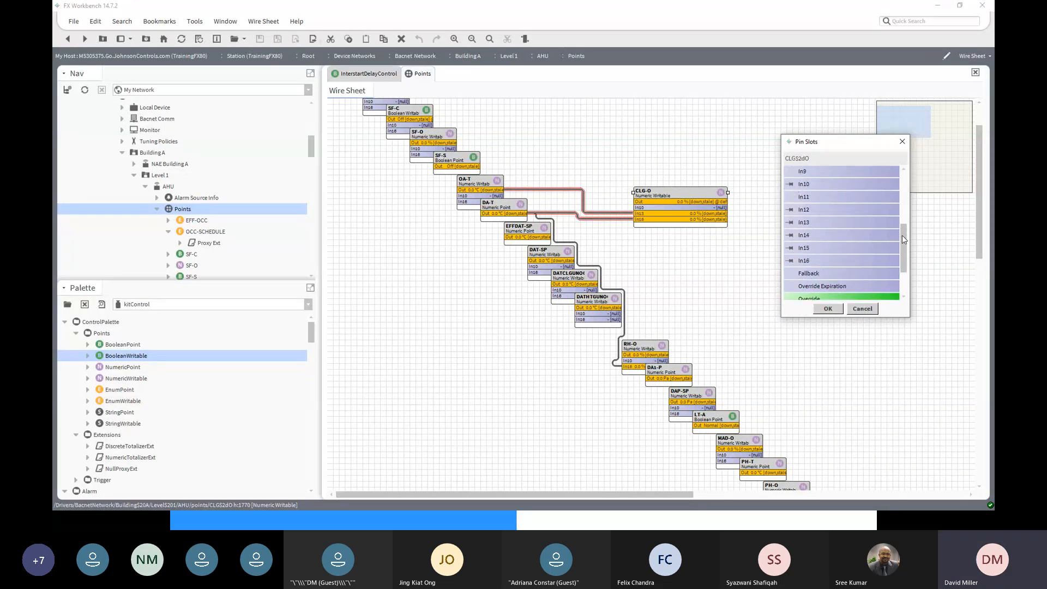
- Apply the pinned slots and wire DA1-P and DAP-SP outputs into CLG-O, DAP-SP into In14
left_click(827, 309)
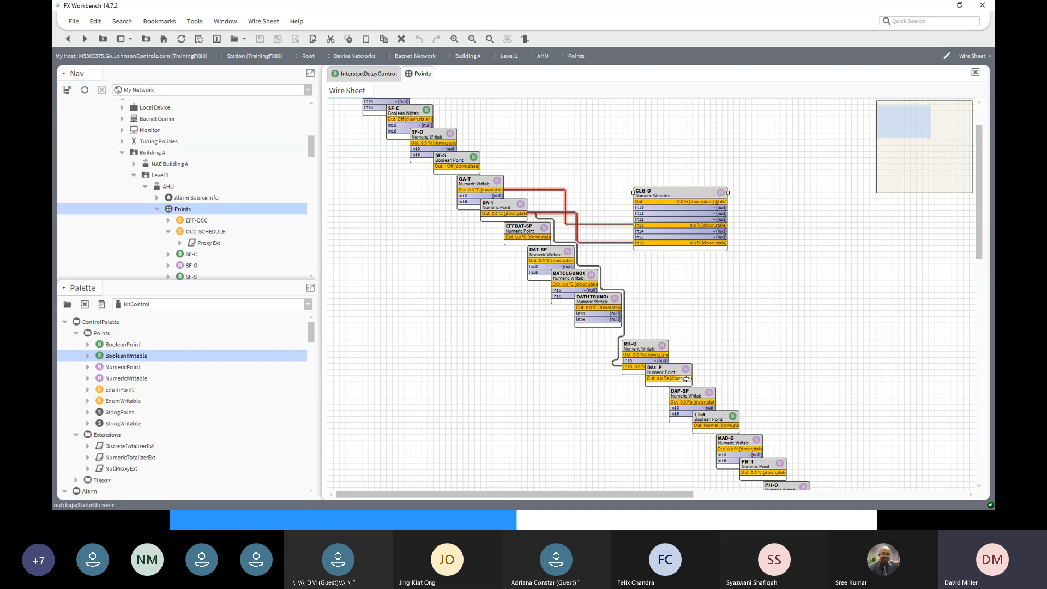
left_click_drag(656, 384, 637, 237)
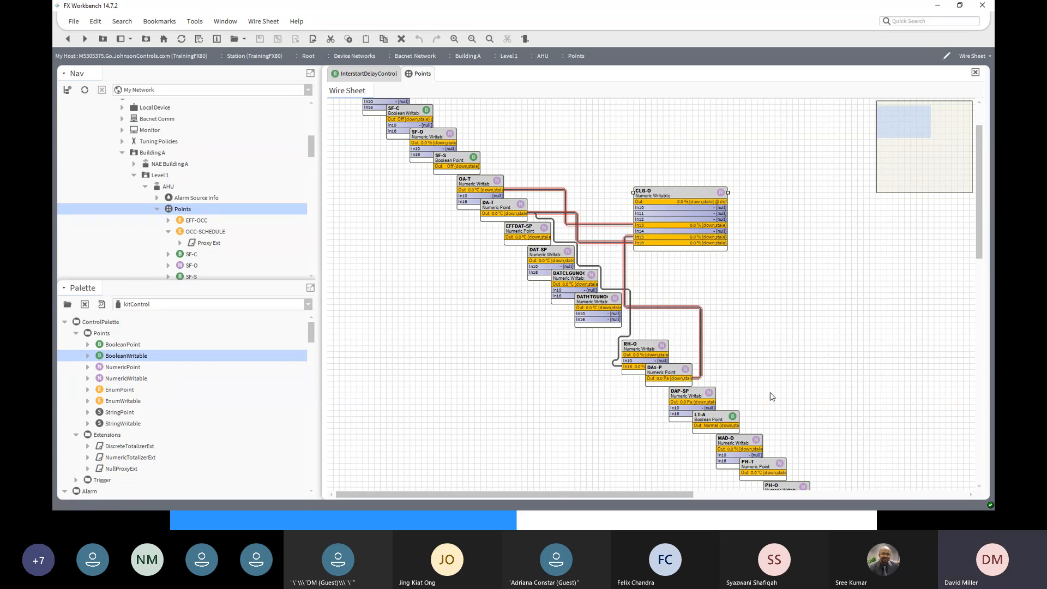
left_click_drag(703, 401, 631, 230)
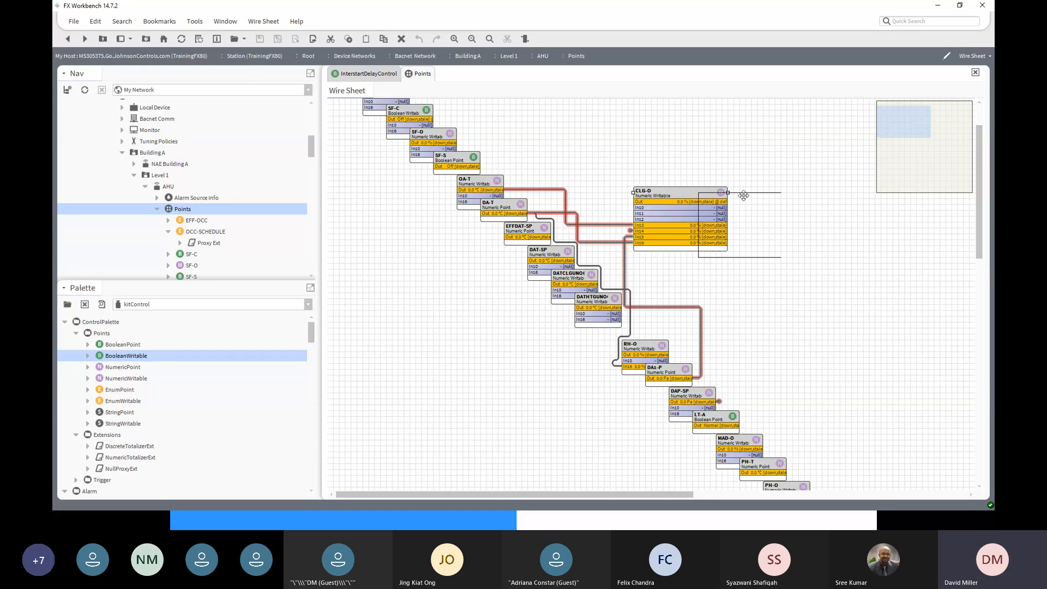
- Reposition CLG-O closer to the points and select the DAP-SP to In14 link
left_click_drag(680, 194, 857, 253)
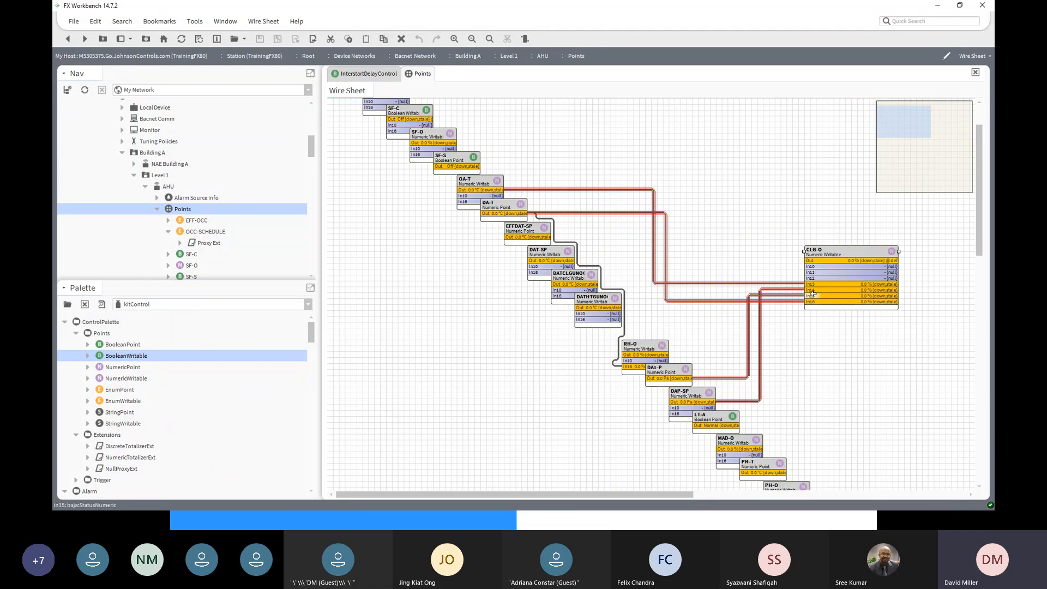
left_click_drag(870, 255, 716, 220)
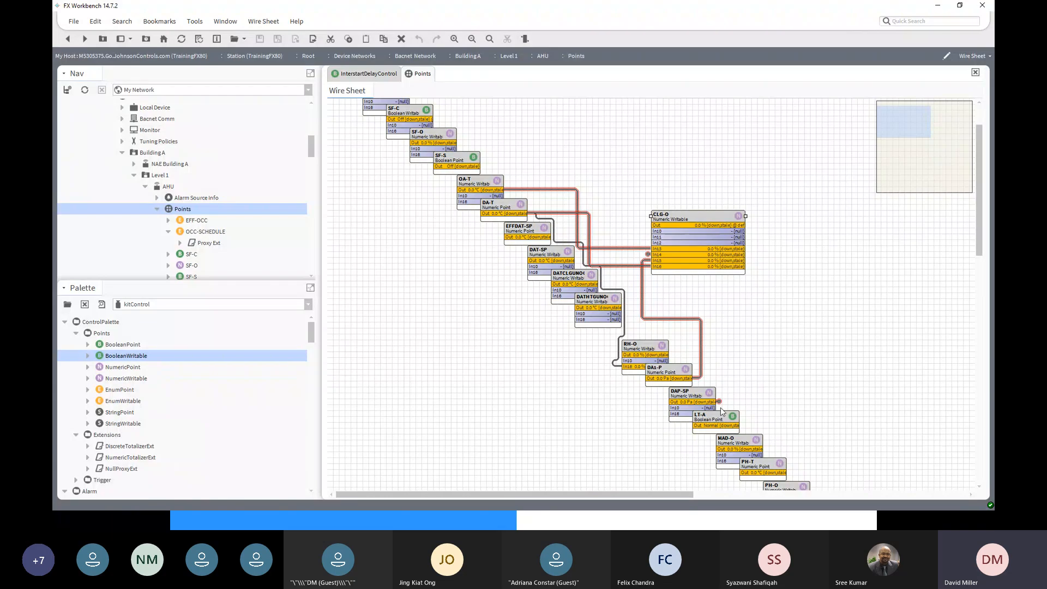
left_click(783, 344)
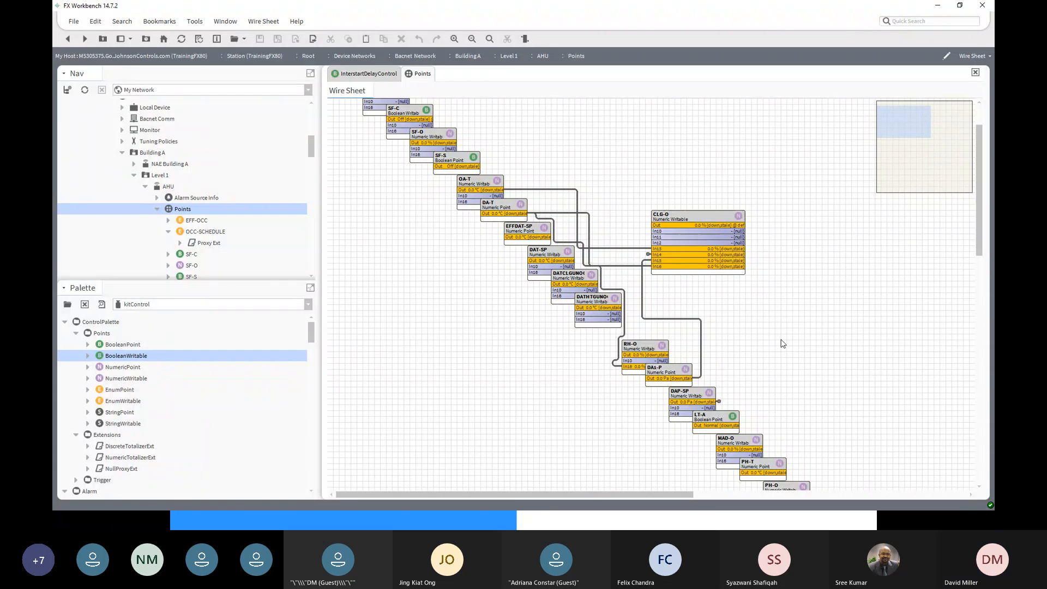
left_click(719, 402)
- Wire the point above RH-O into CLG-O In10, then start a link from RH-O's Out to CLG-O
left_click(684, 215)
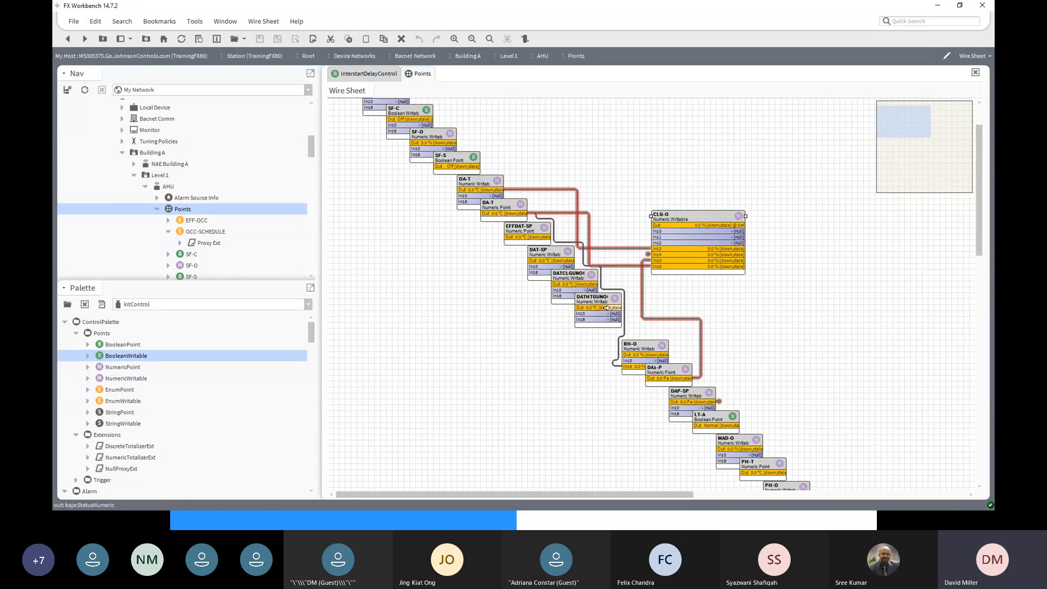
left_click_drag(612, 307, 651, 231)
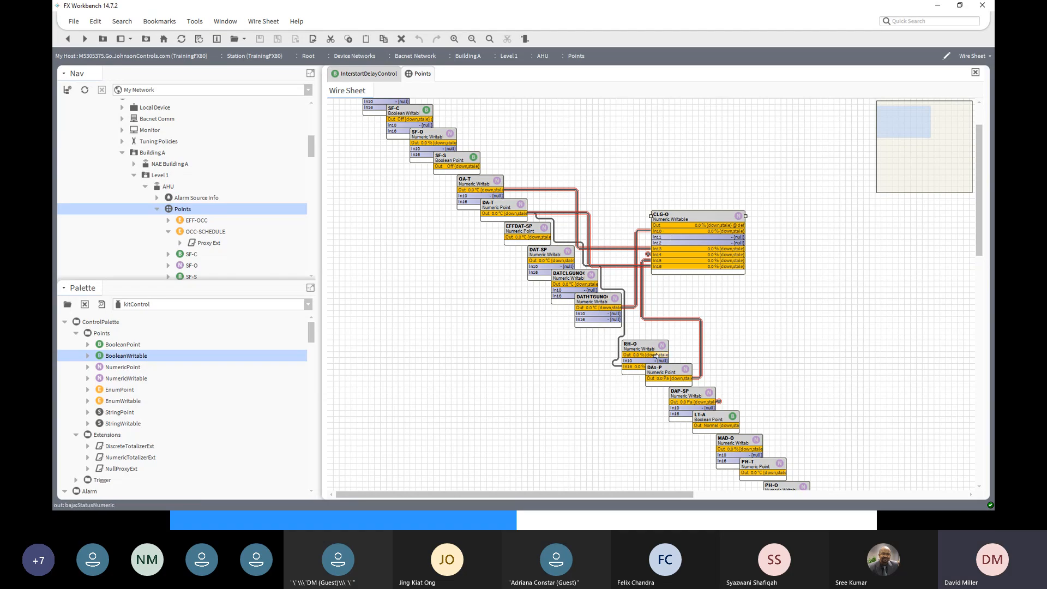
left_click_drag(663, 354, 658, 273)
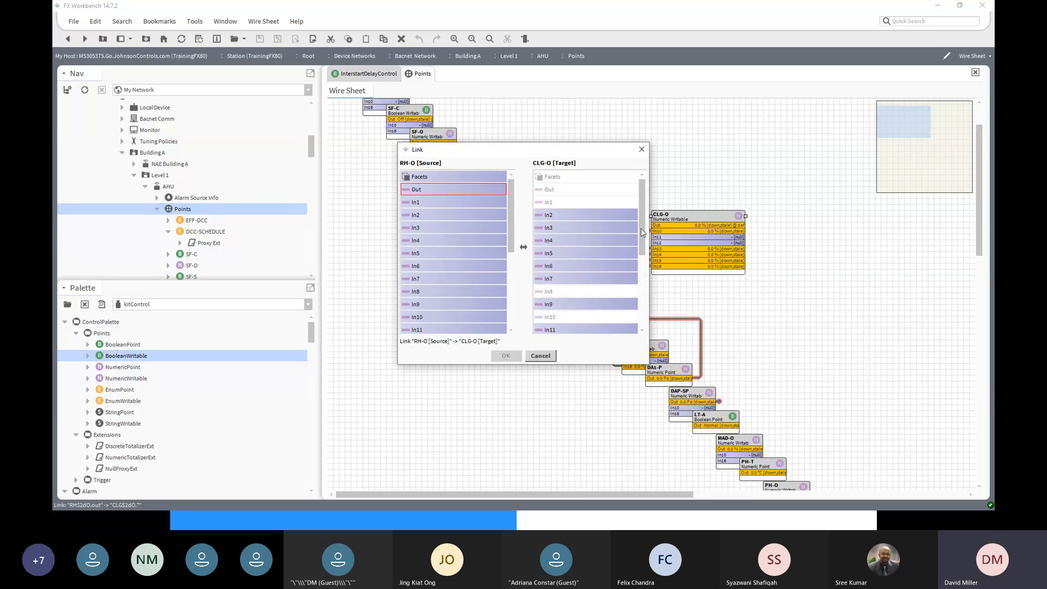
- Link RH-O's Out to CLG-O's Fallback input
left_click_drag(640, 233, 651, 306)
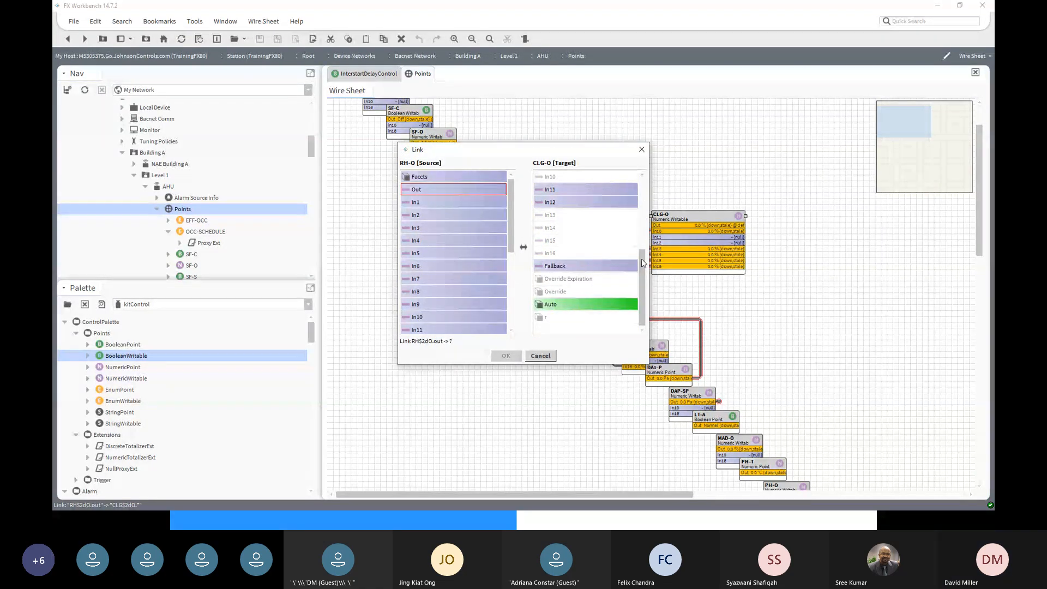
mouse_move(643, 265)
left_mouse_down()
mouse_move(640, 191)
mouse_move(640, 252)
left_mouse_up()
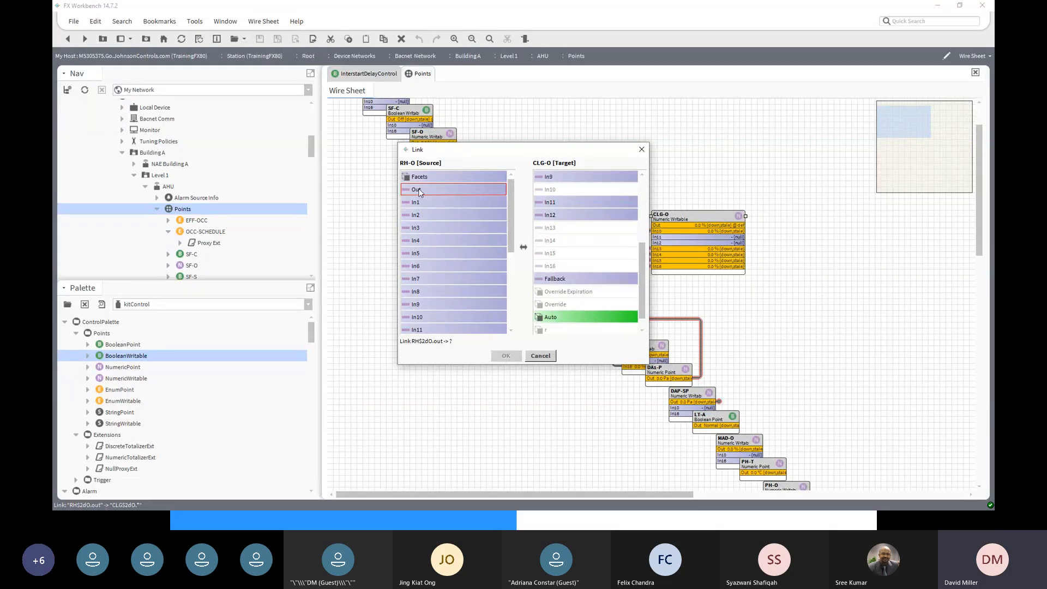
left_click(557, 279)
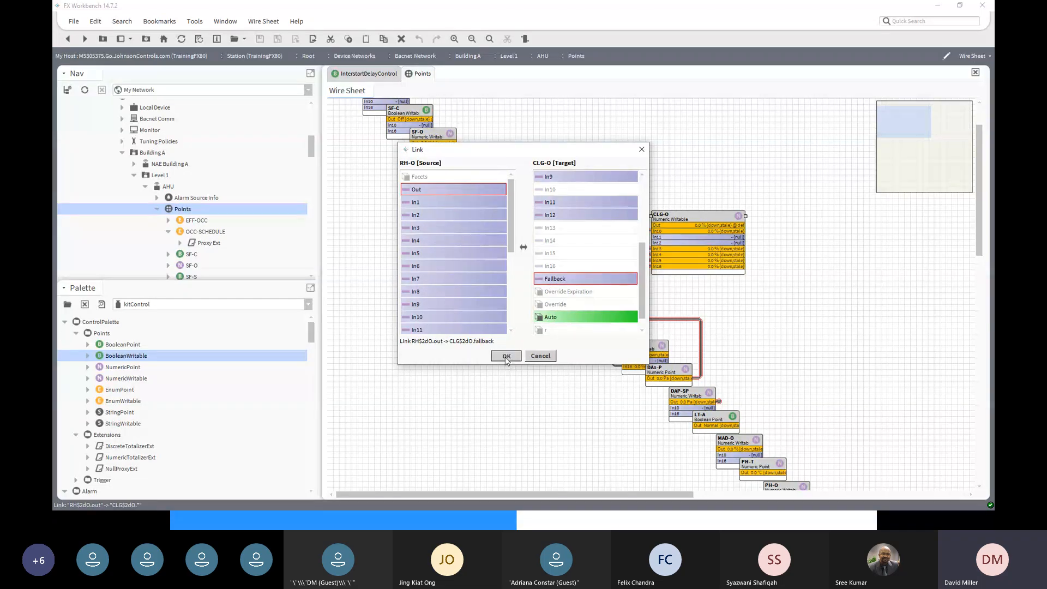
left_click(505, 356)
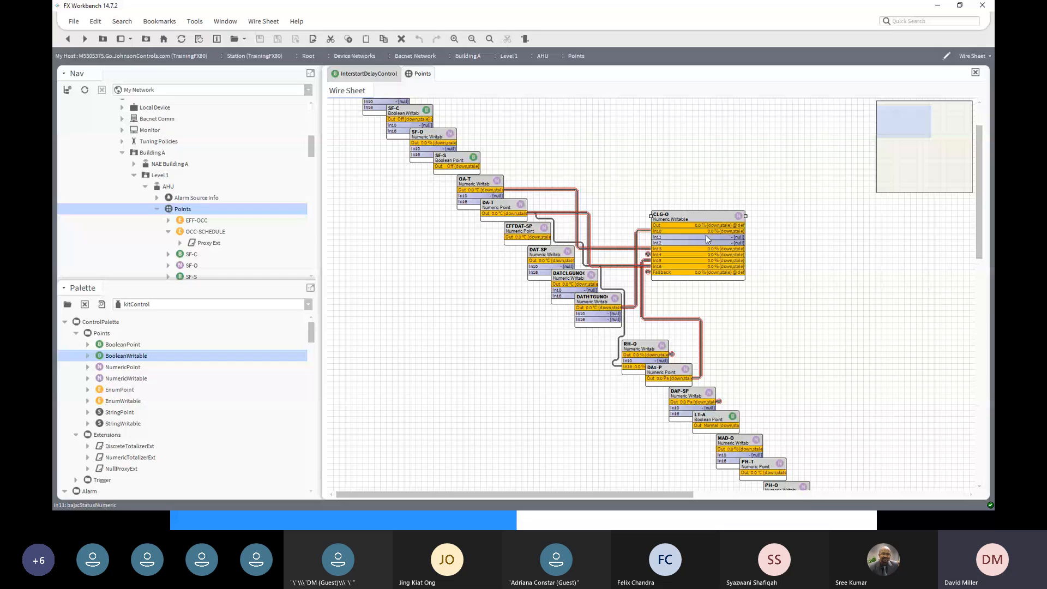
- Move the CLG-O block up and to the right, then select the DATHTGUNOCC-SP link into In10
left_click_drag(710, 215, 728, 149)
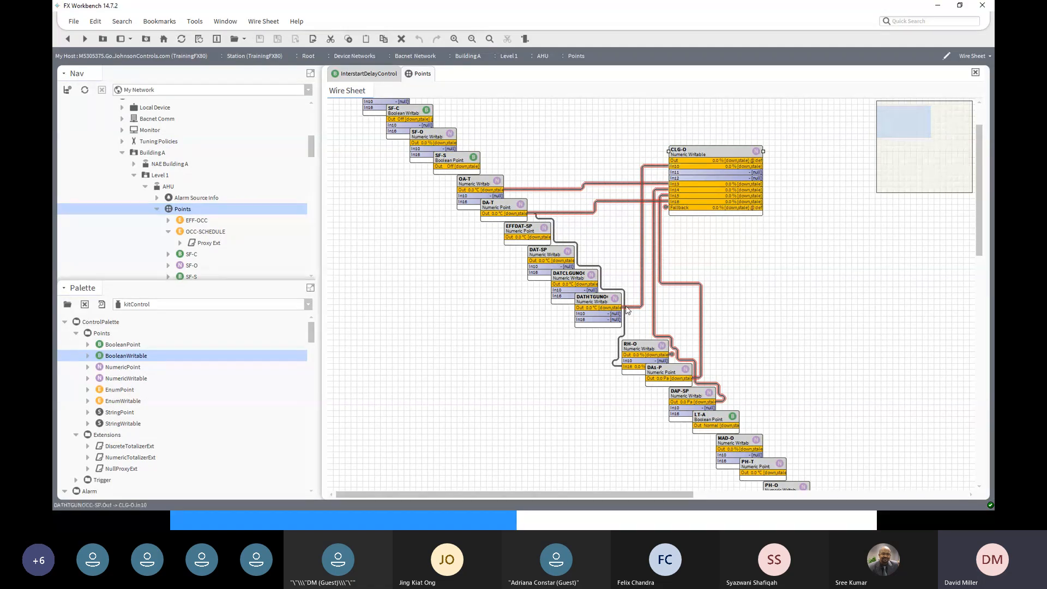
left_click(643, 306)
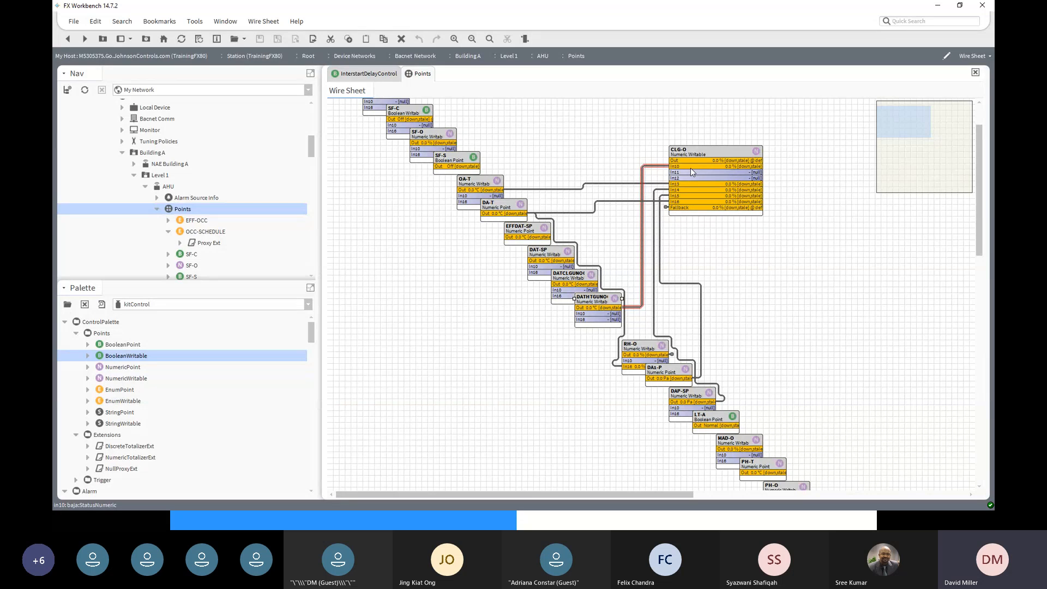
- Delete the DATHTGUNOCC-SP, OA-T and DAP-SP links into CLG-O In10, In13 and In14
right_click(647, 168)
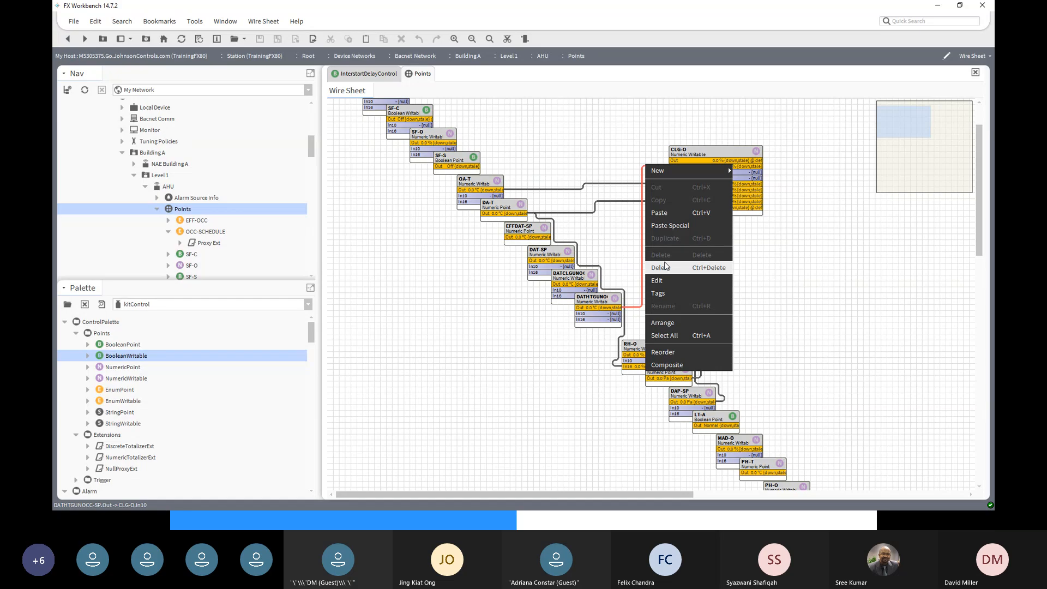
left_click(666, 266)
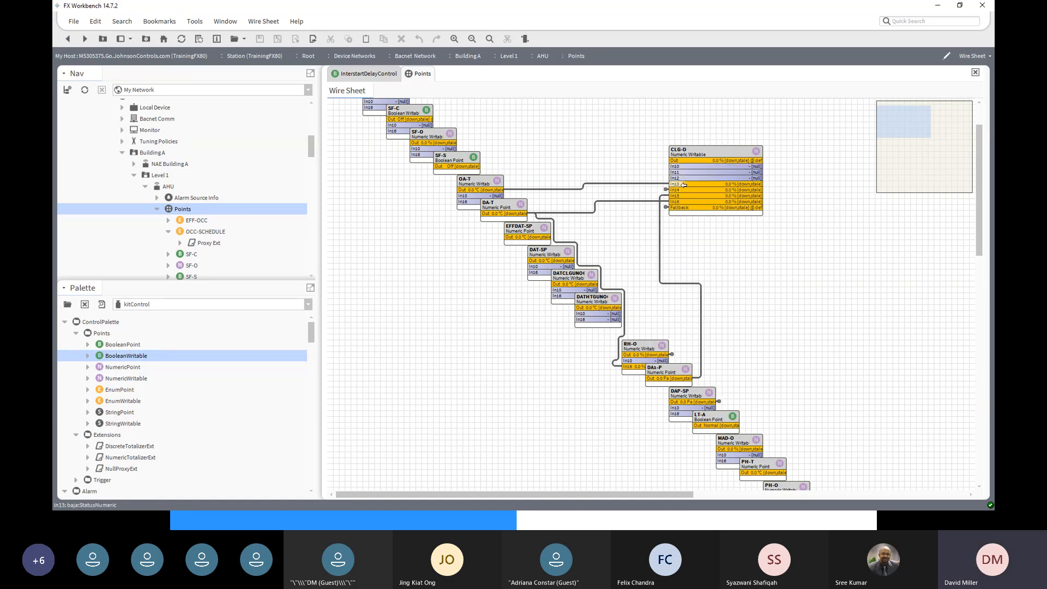
left_click(546, 190)
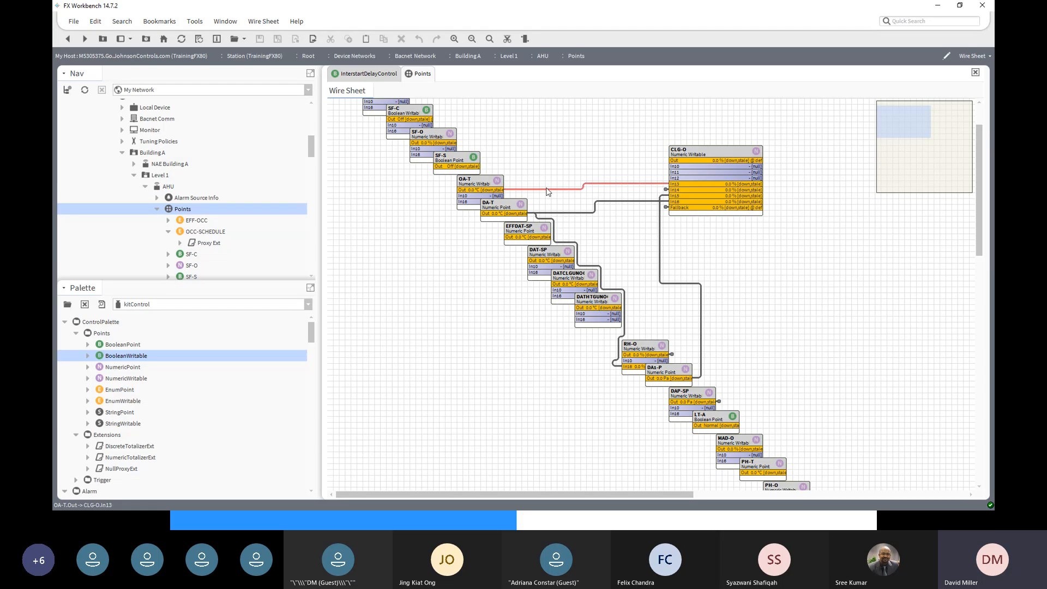
right_click(547, 189)
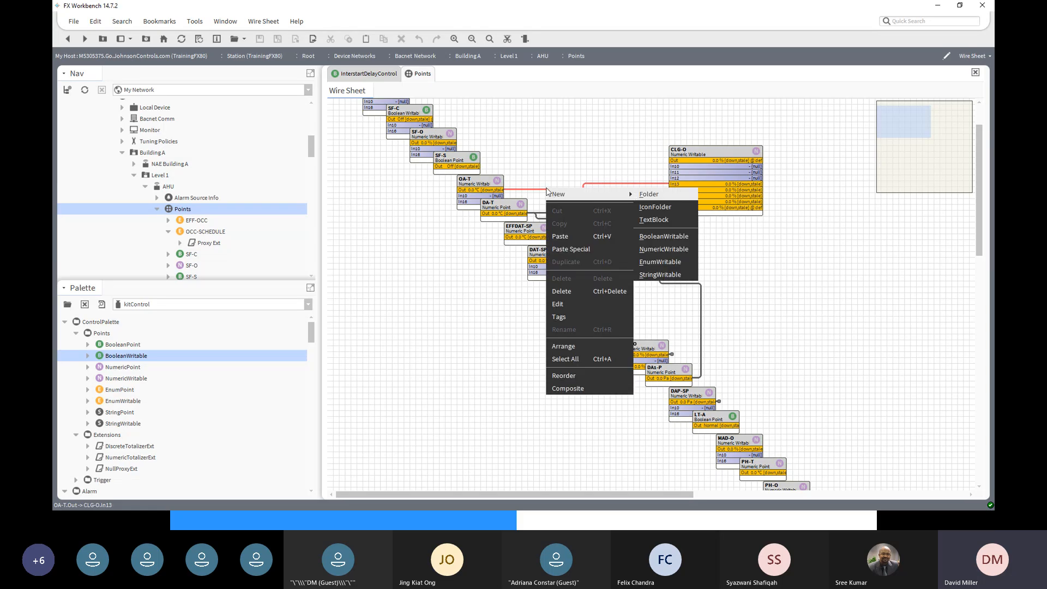
left_click(574, 294)
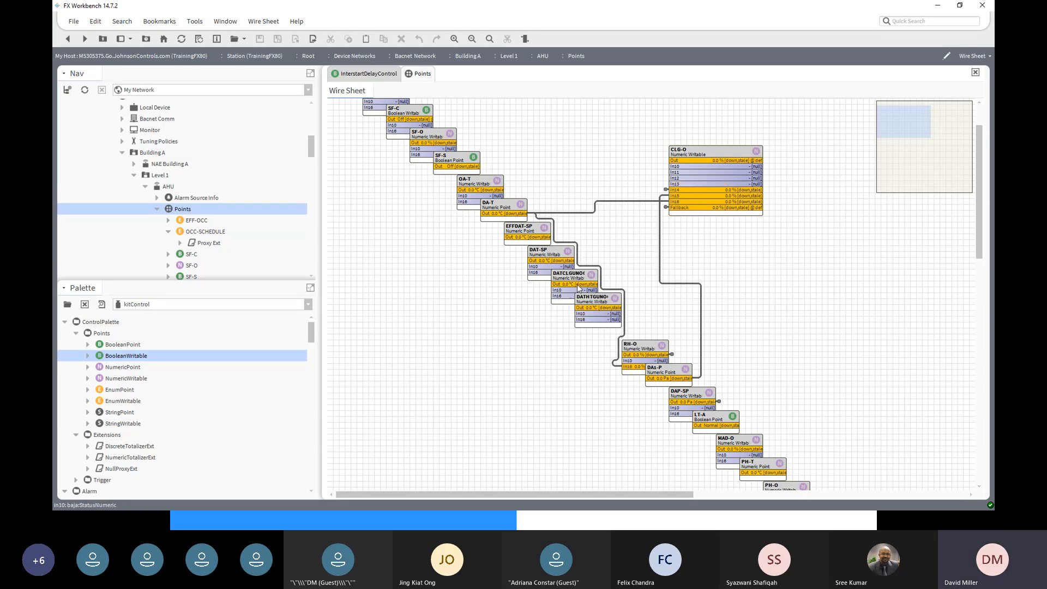
left_click(666, 190)
right_click(665, 191)
mouse_move(665, 191)
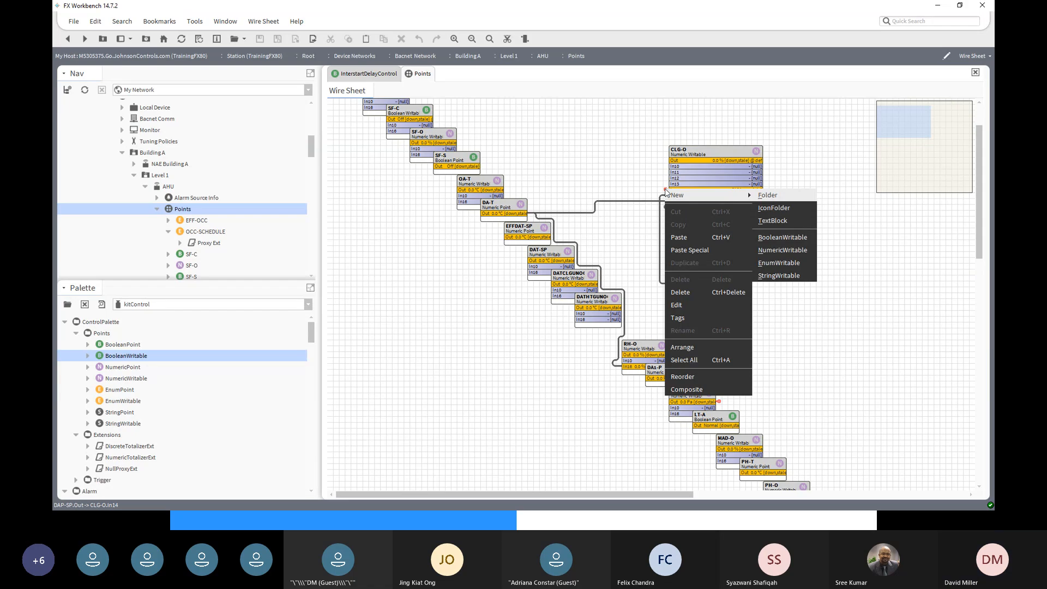
left_click(699, 293)
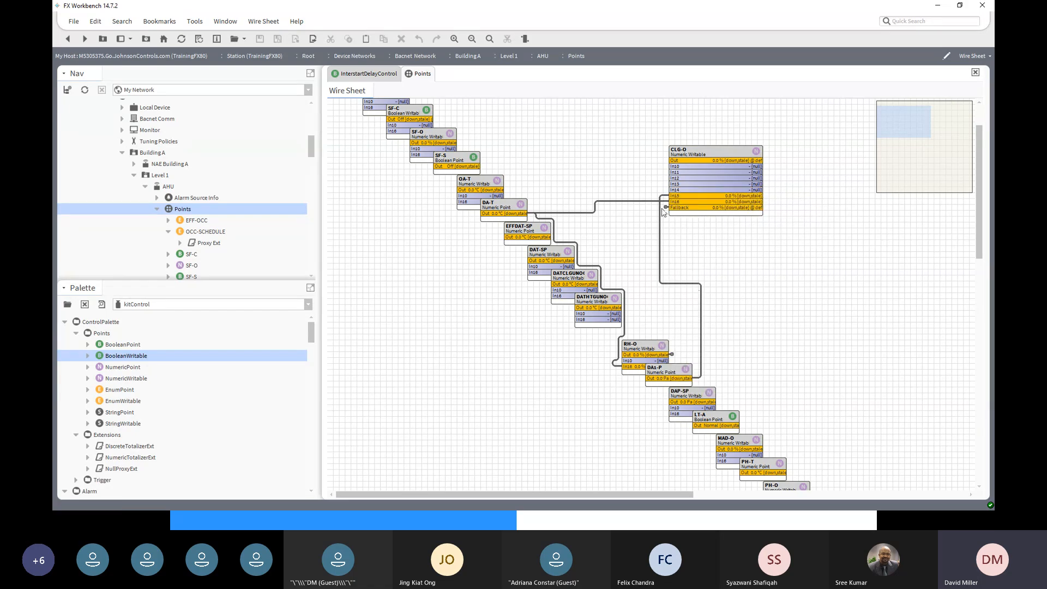
- Delete the DA1-P and DA-T links into CLG-O In15 and In16
left_click(660, 228)
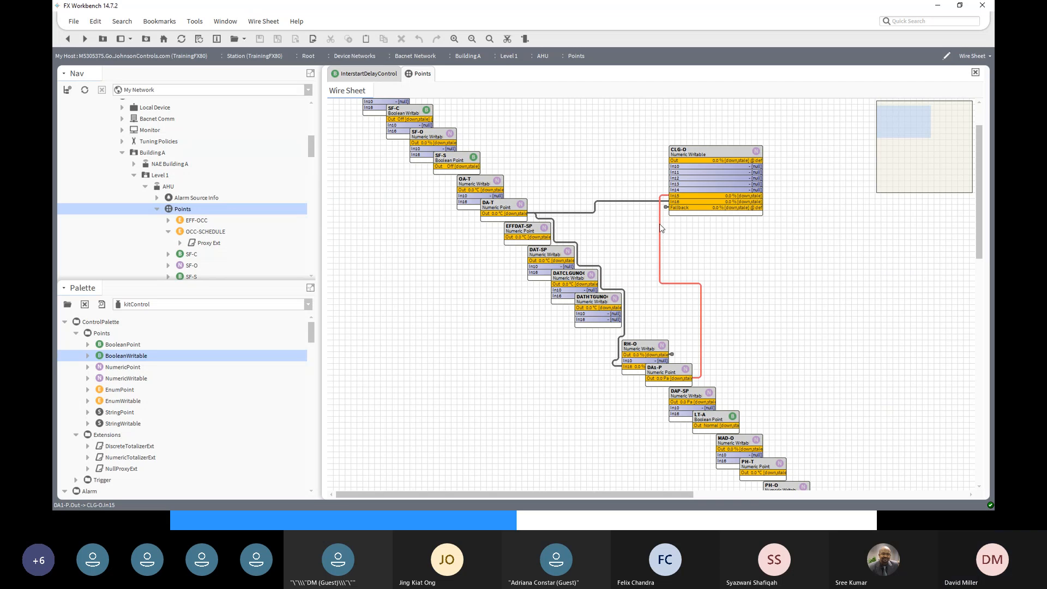
right_click(659, 225)
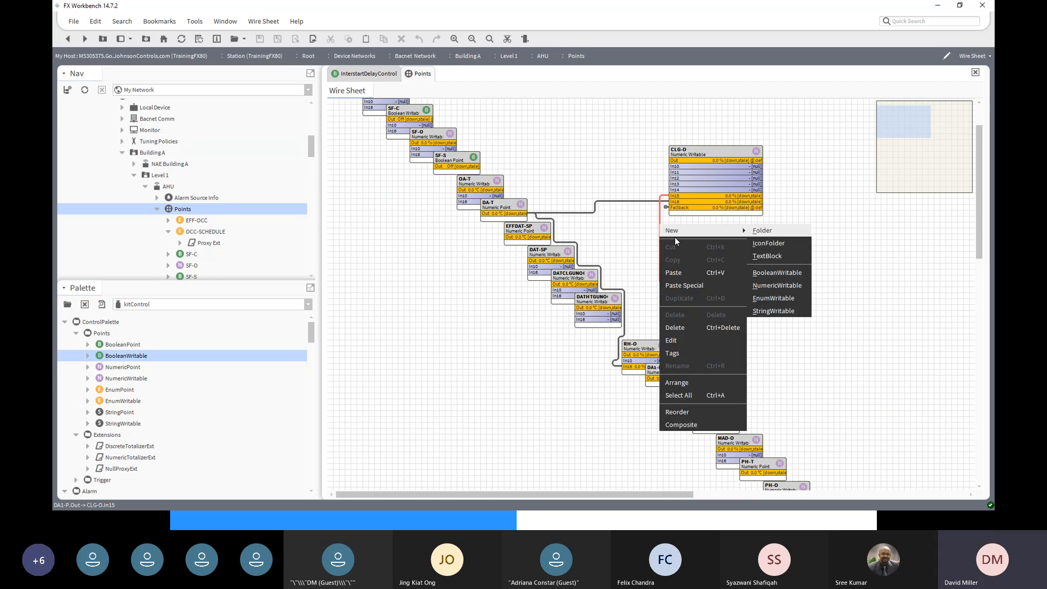
left_click(685, 328)
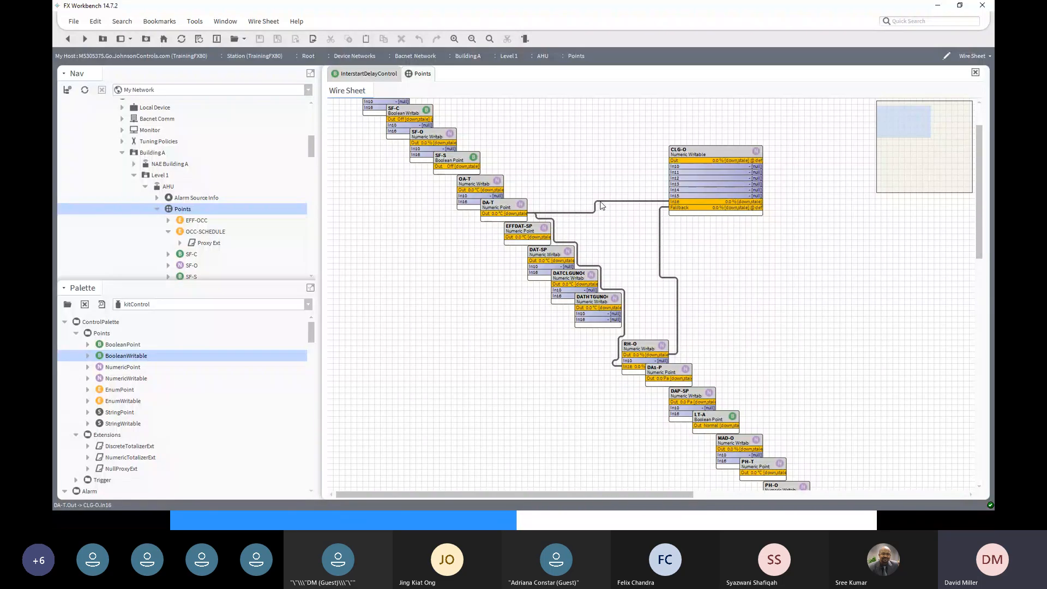
left_click(600, 201)
right_click(601, 205)
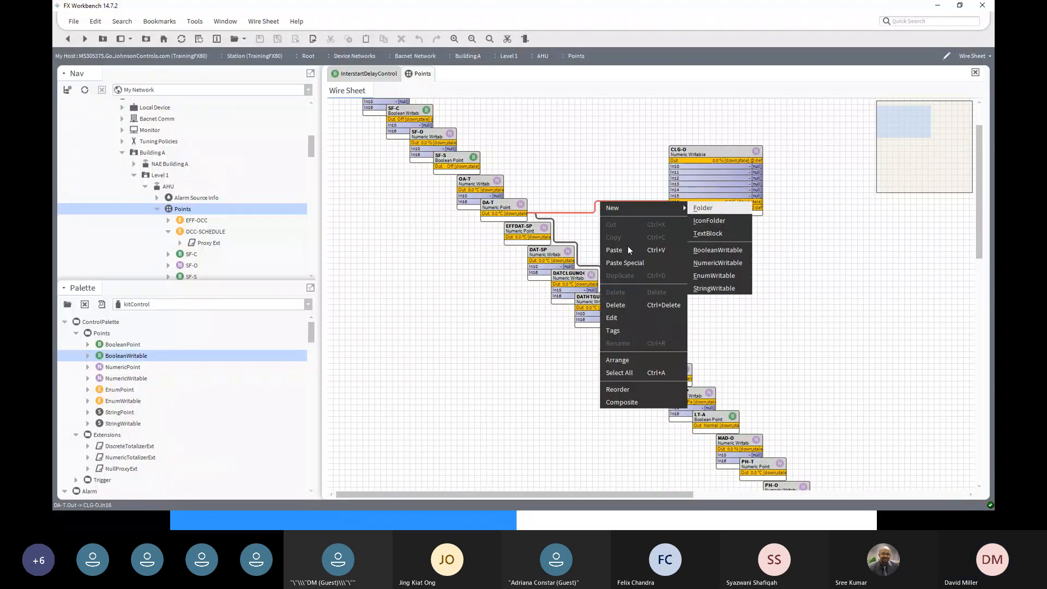
left_click(618, 306)
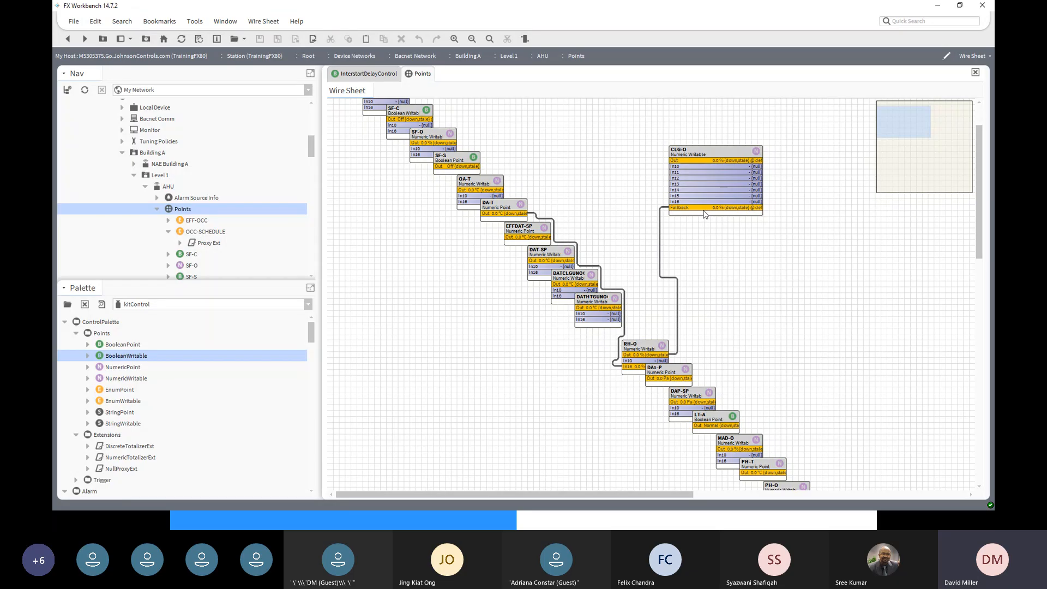
- Delete the RH-O to CLG-O Fallback link and the DA-T to RH-O In16 link
left_click(678, 324)
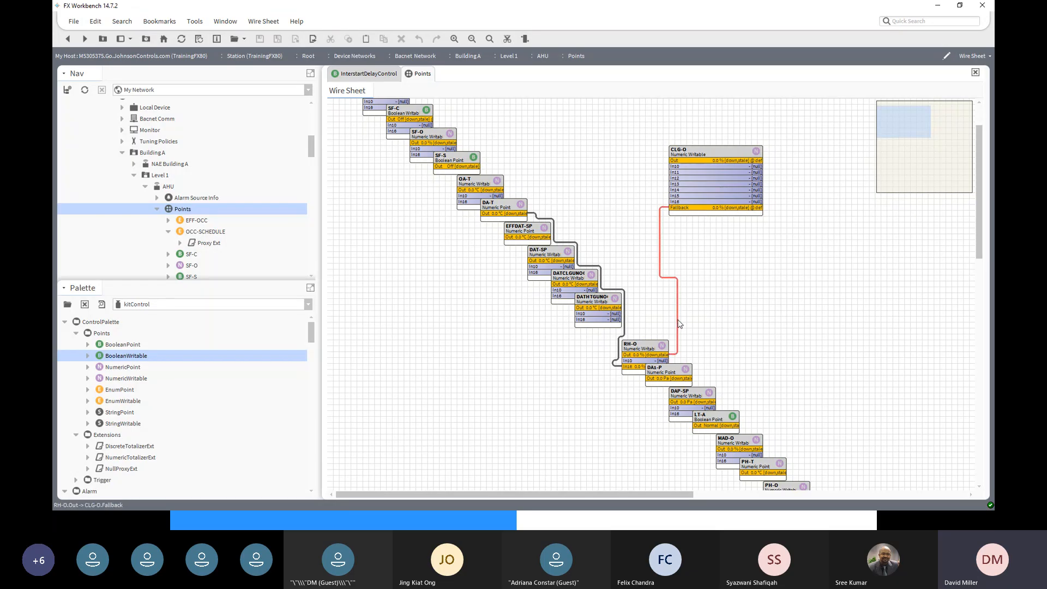
right_click(678, 320)
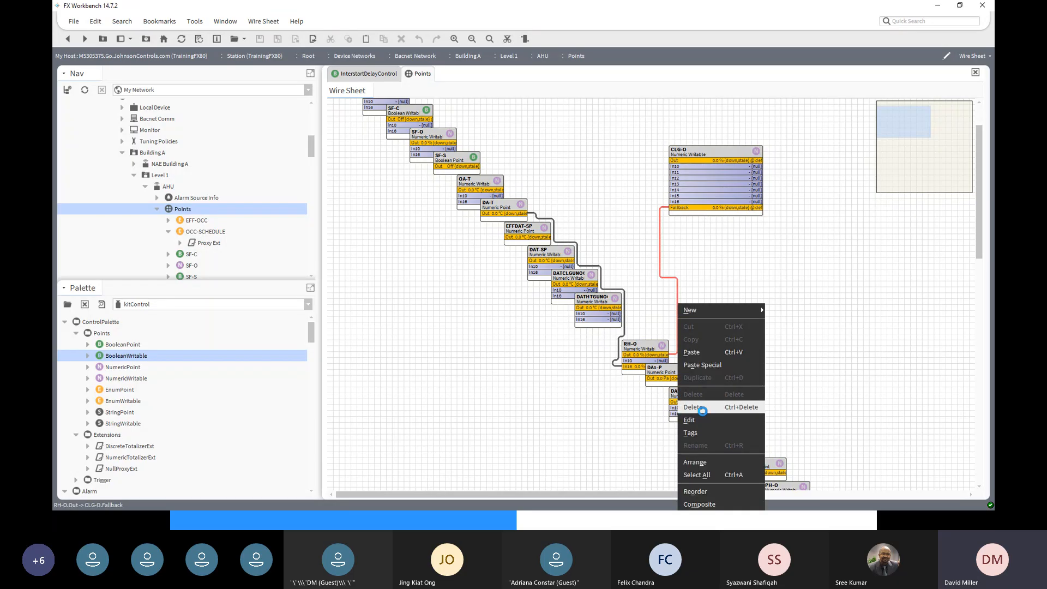
left_click(703, 407)
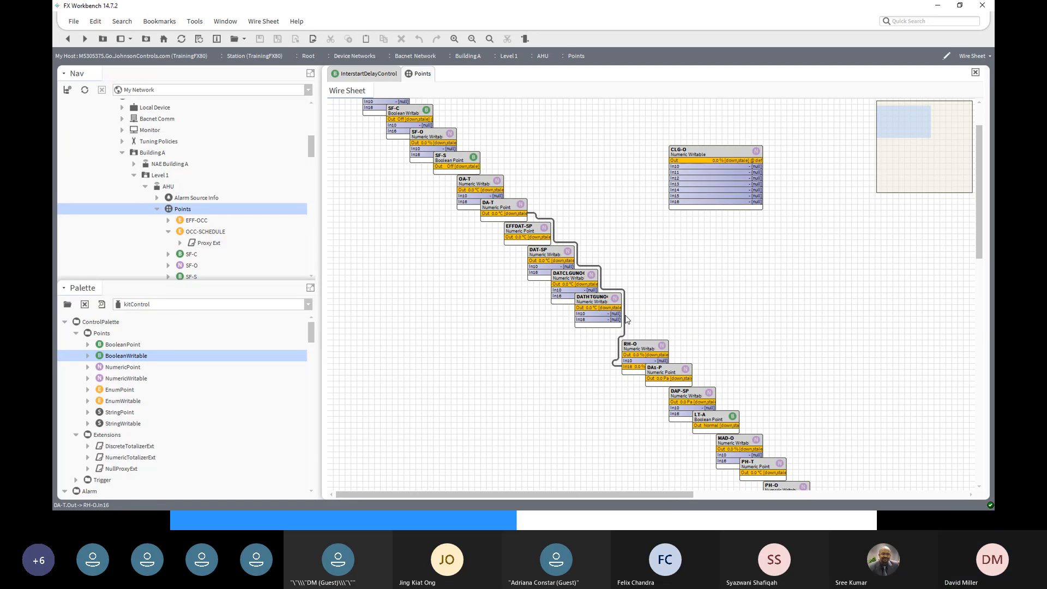
left_click(625, 314)
right_click(625, 304)
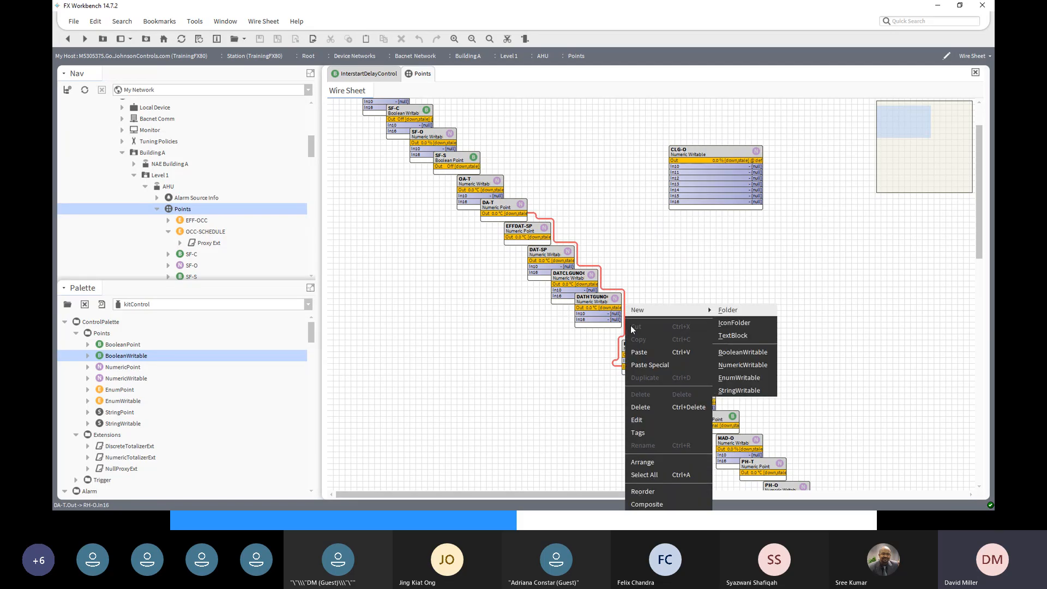
left_click(652, 408)
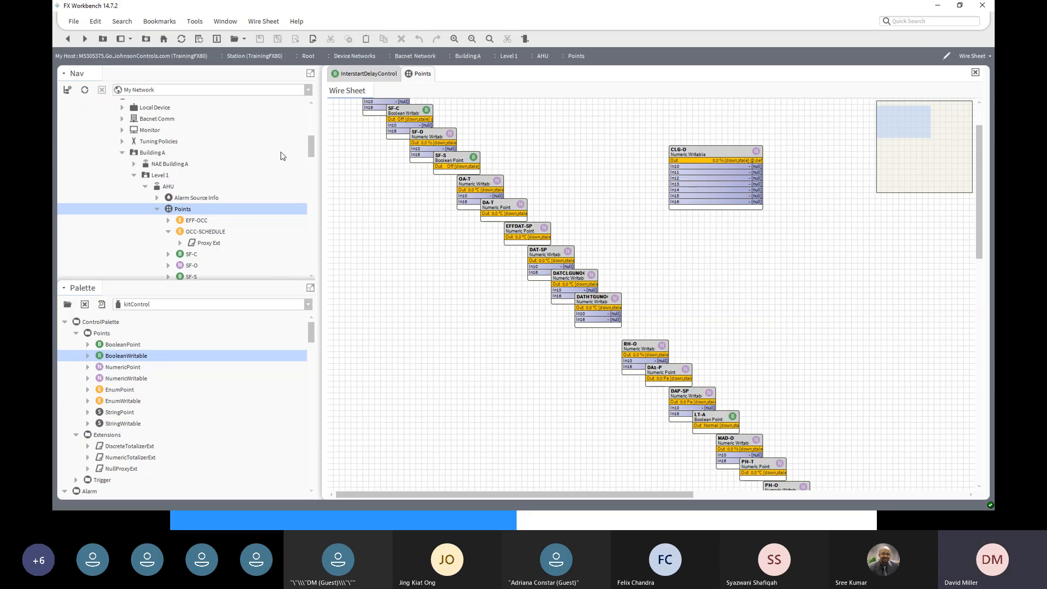
- Collapse AHU and open Level 1 in its Wire Sheet view
left_click_drag(309, 157, 310, 160)
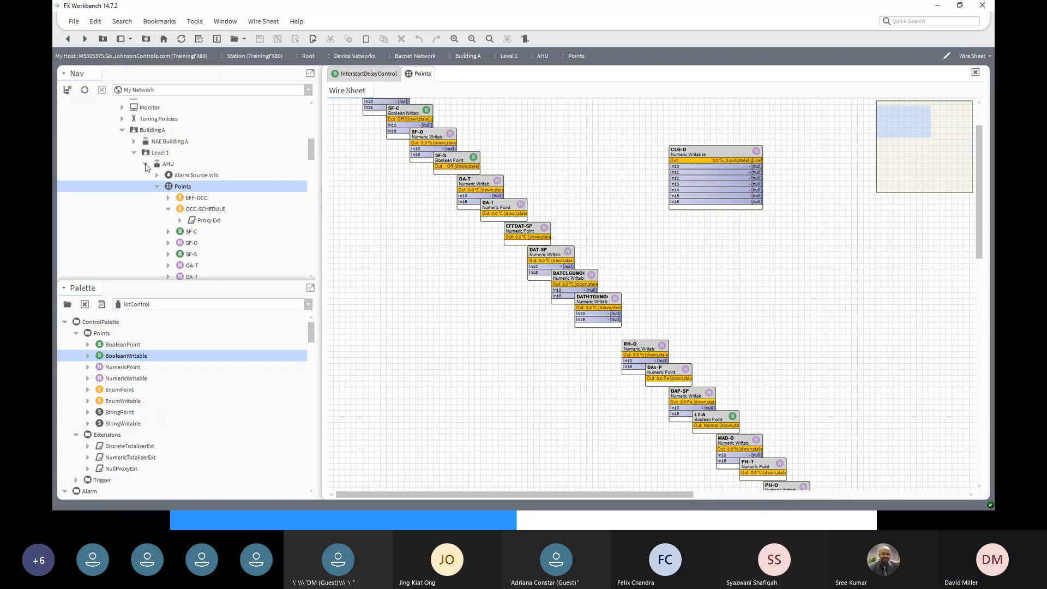
left_click(145, 164)
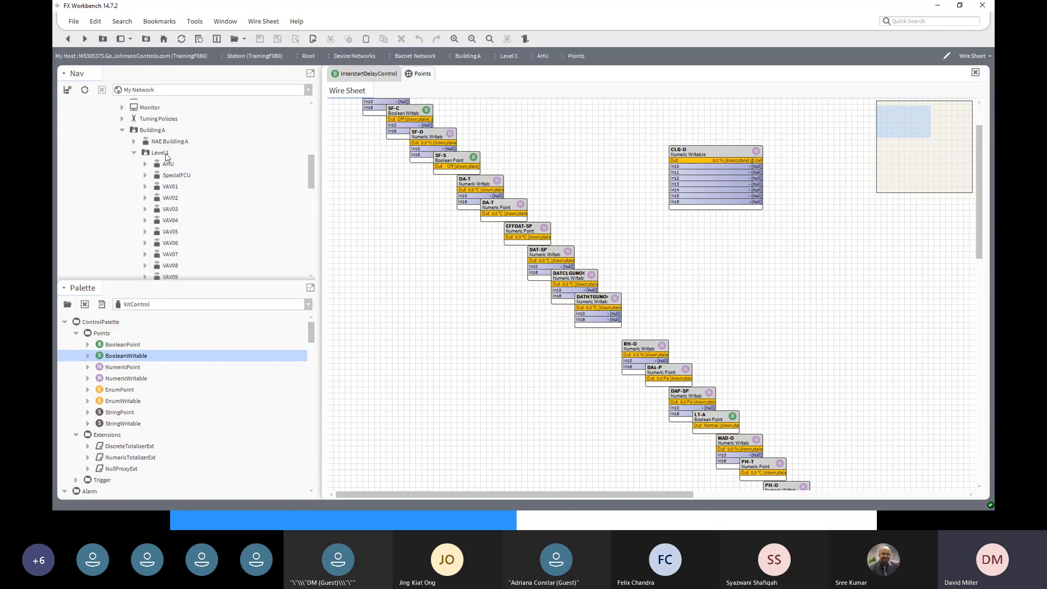
left_click(166, 153)
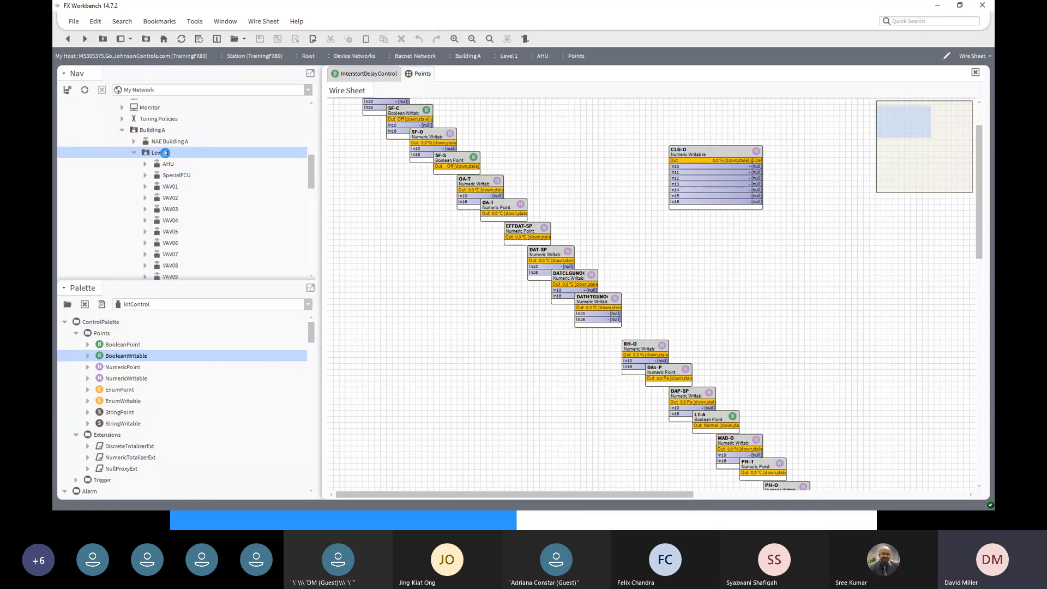
double_click(165, 152)
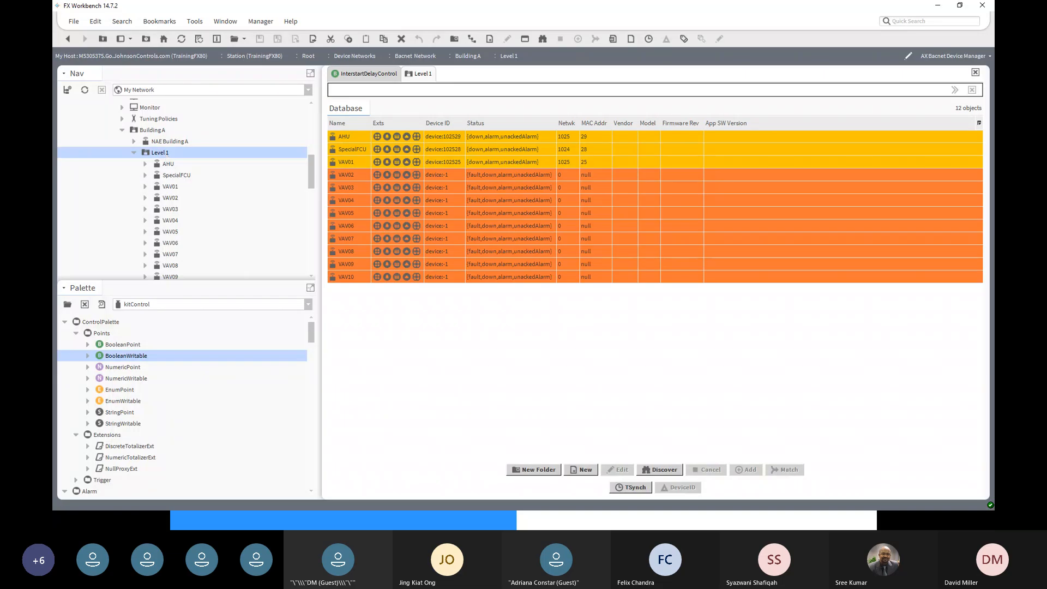
left_click(954, 57)
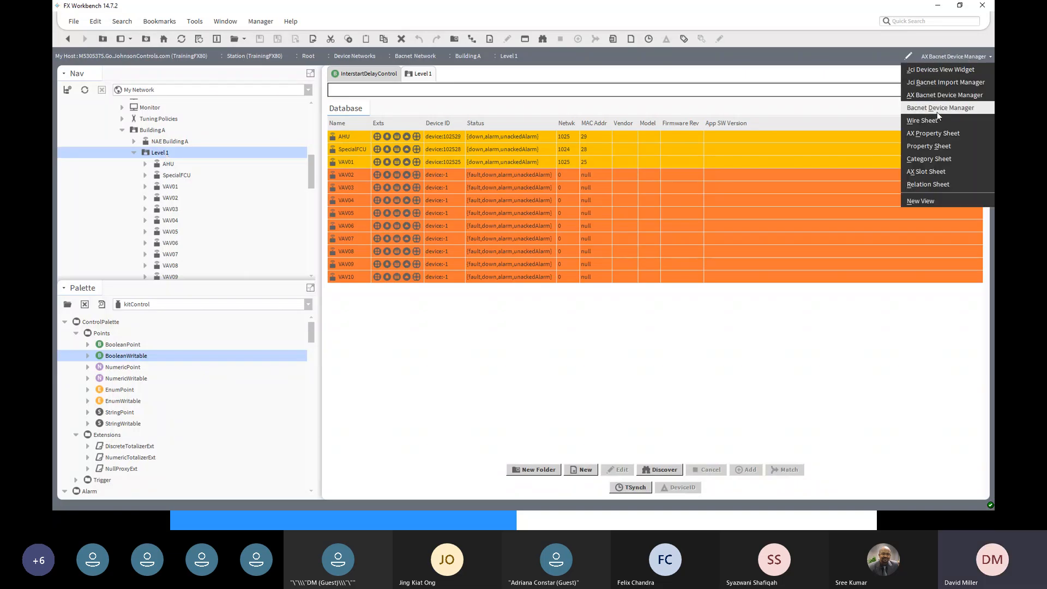
left_click(923, 120)
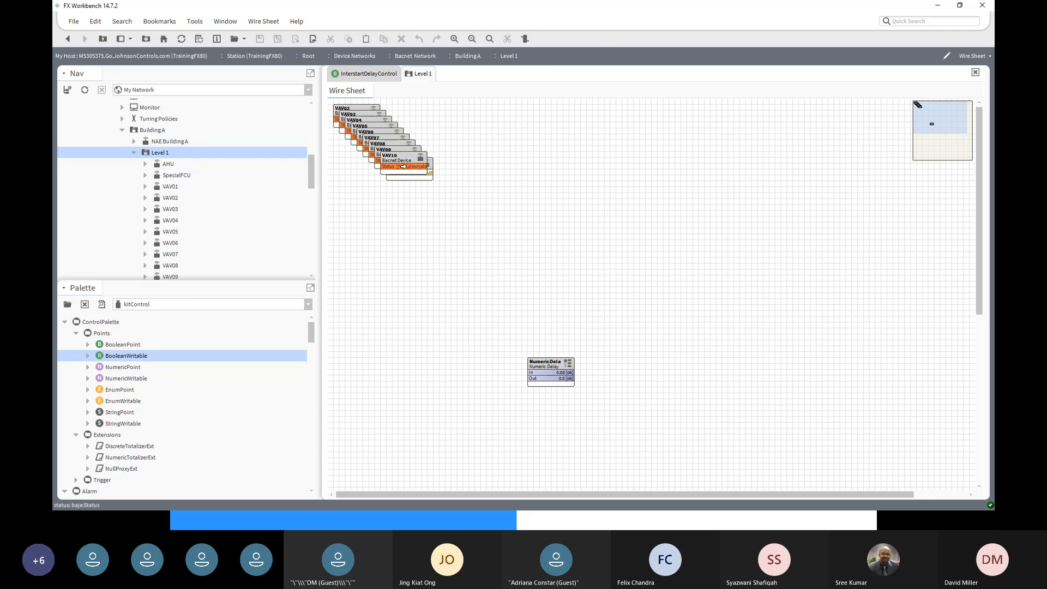
- Pull VAV10, VAV09, VAV08, VAV07 and VAV06 out of the stack into a left column
left_click_drag(406, 158, 418, 205)
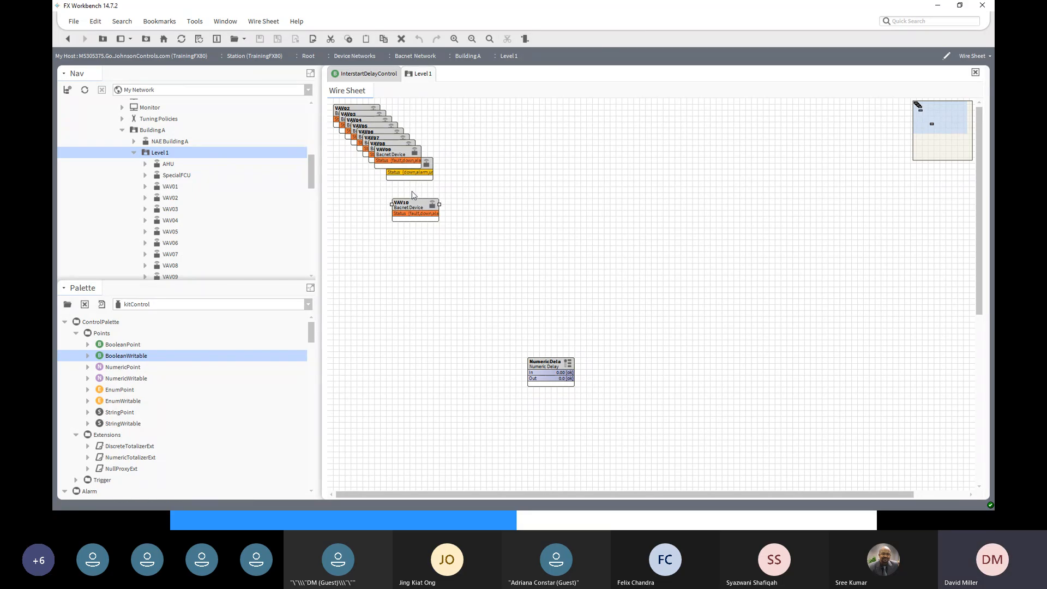
left_click_drag(412, 203, 365, 303)
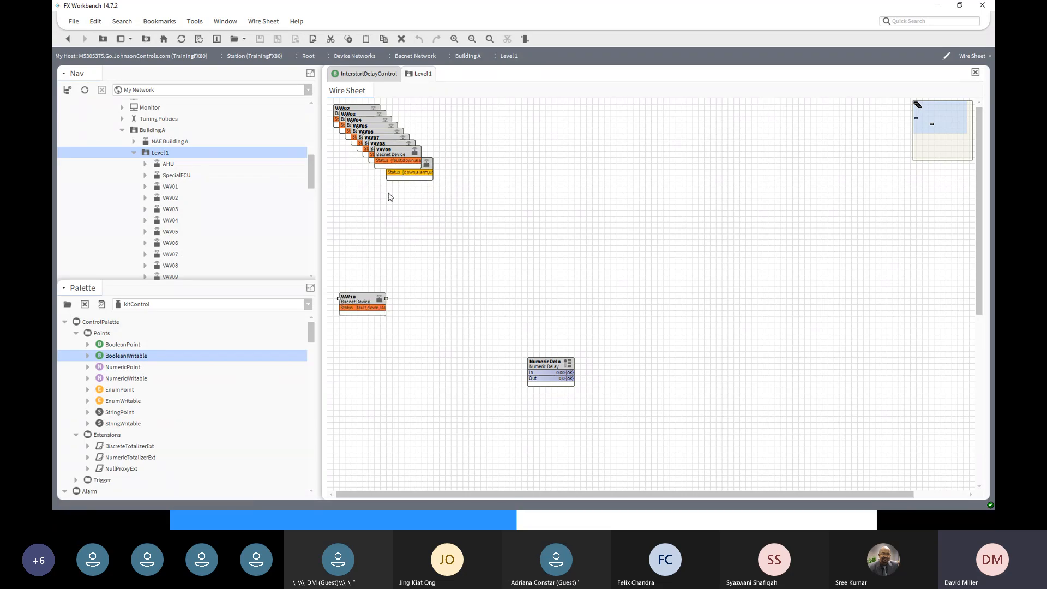
left_click_drag(409, 156, 379, 217)
left_click_drag(397, 143, 375, 190)
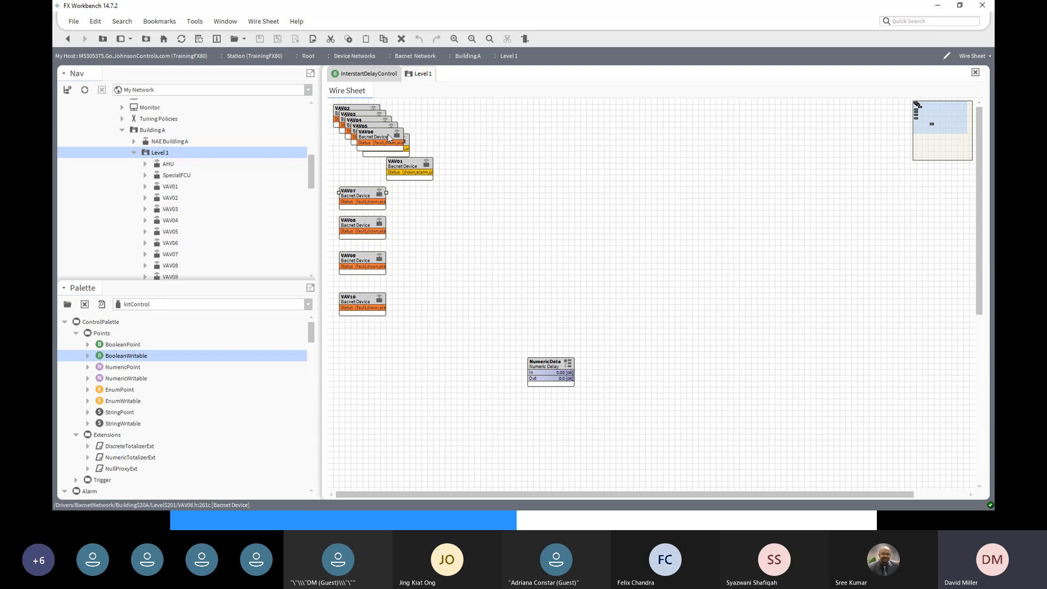
left_click_drag(387, 134, 504, 159)
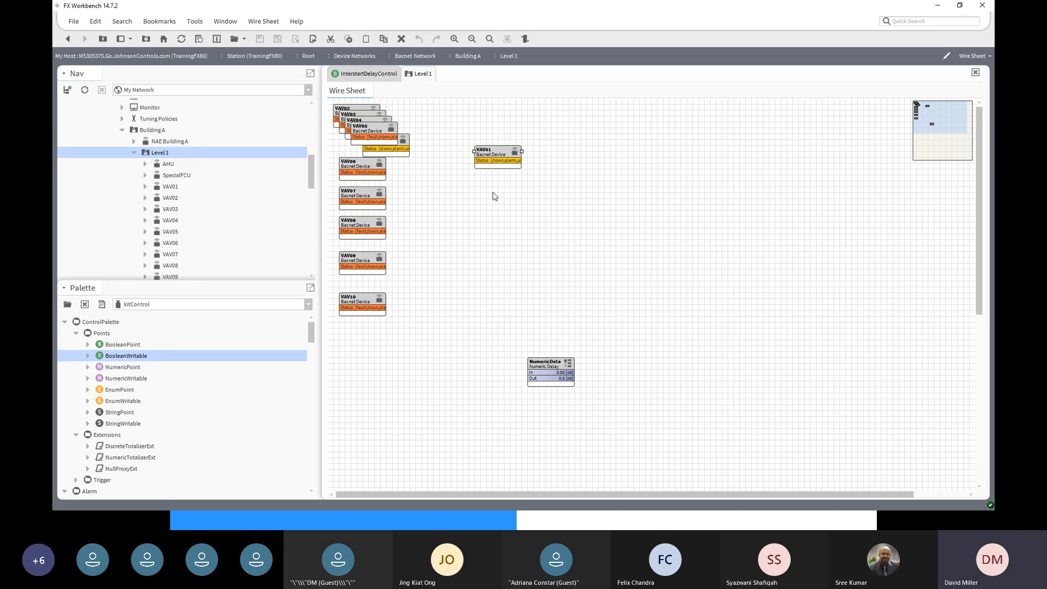
- Close the Palette side bar
scroll(180, 250, "down", 3)
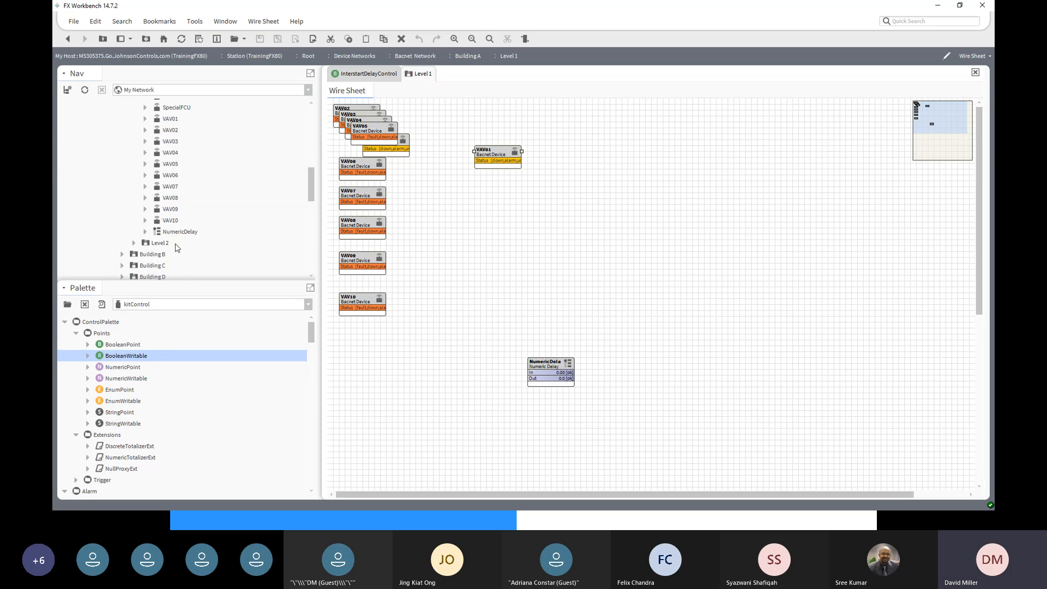
scroll(169, 225, "up", 3)
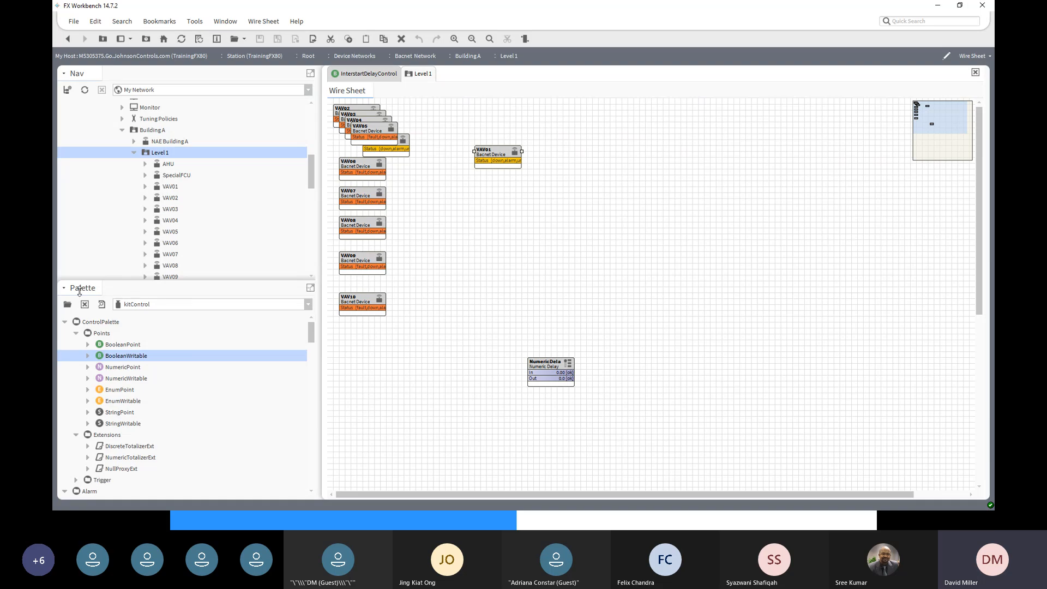
left_click(68, 306)
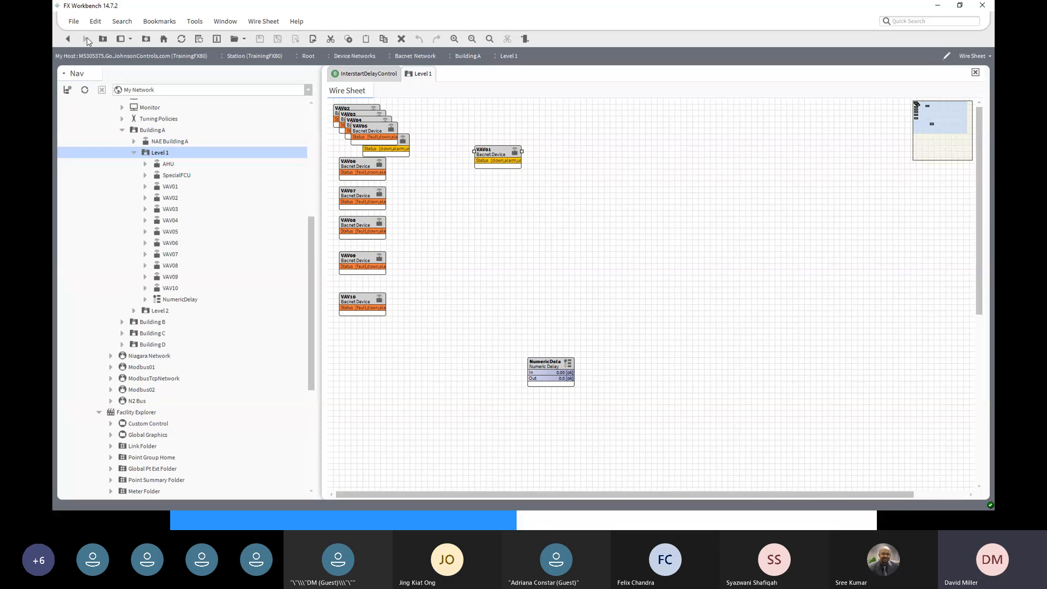
- Reopen the Palette side bar and load the kitControl module, briefly viewing alarm first
left_click(131, 43)
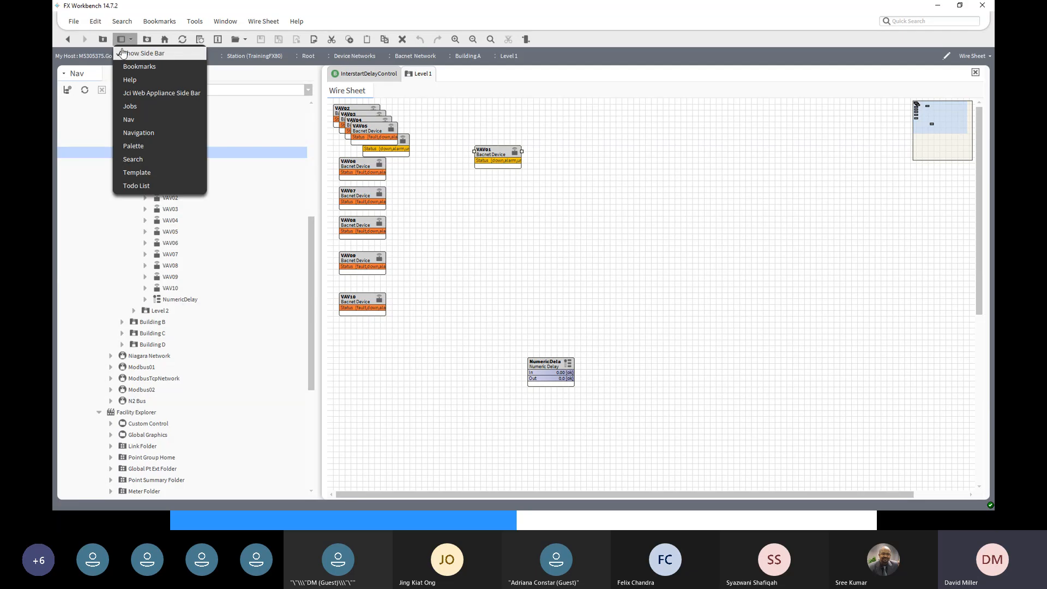
left_click(117, 148)
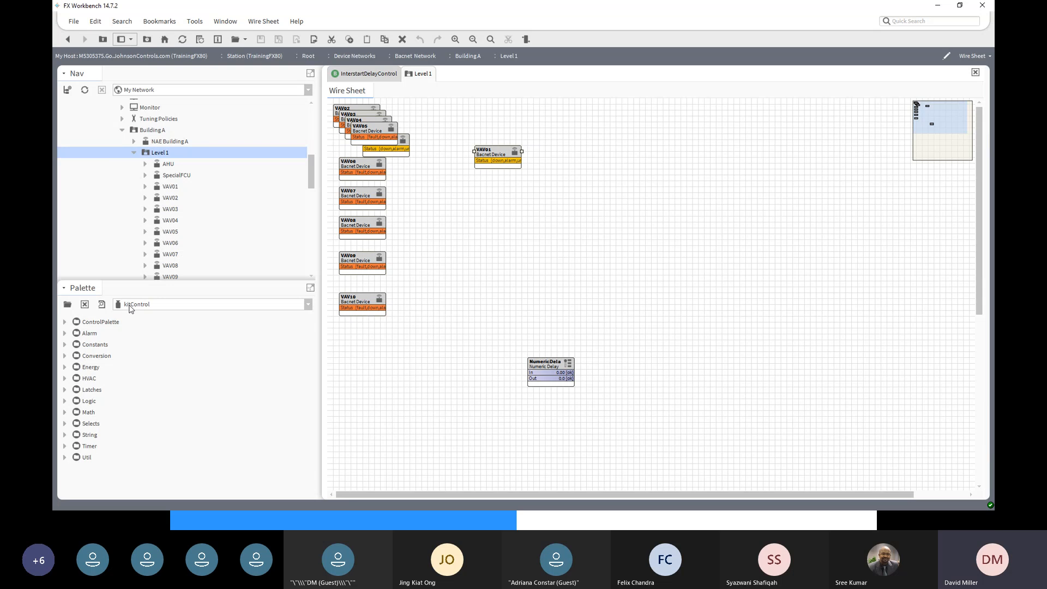
left_click(308, 306)
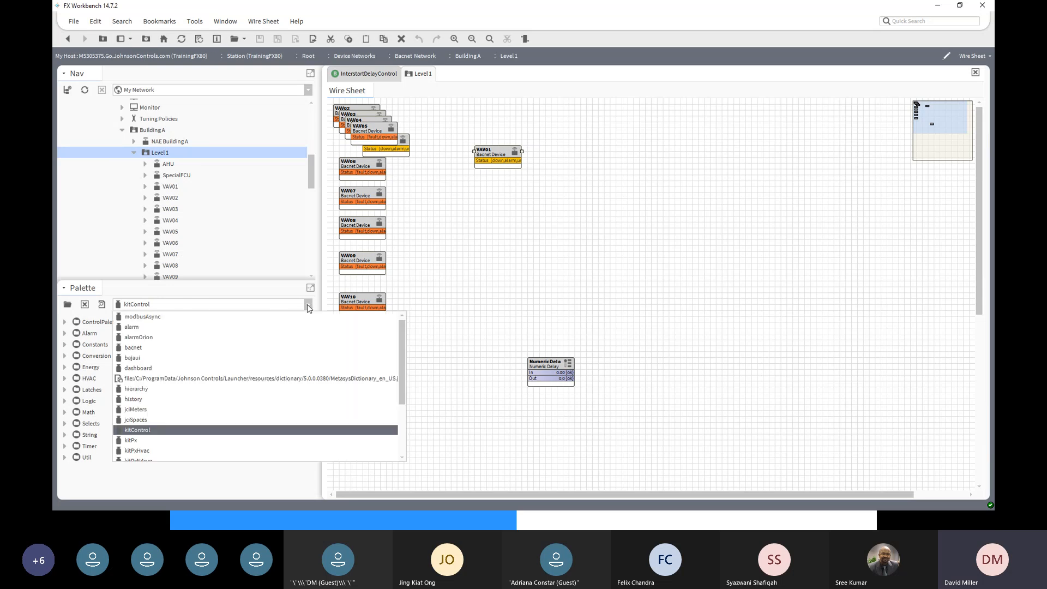
left_click(132, 329)
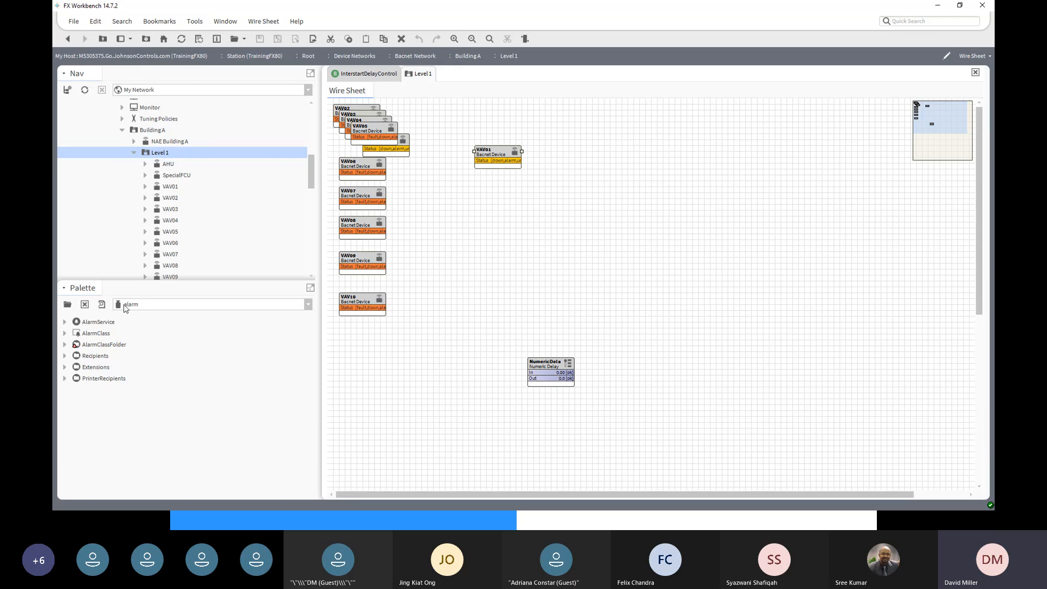
left_click(308, 304)
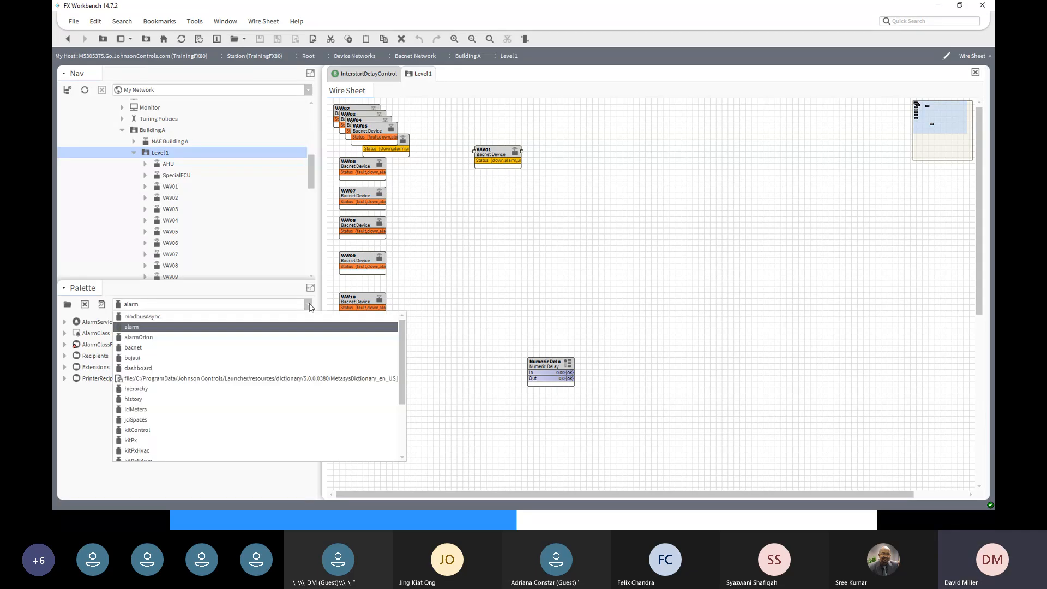
left_click(143, 430)
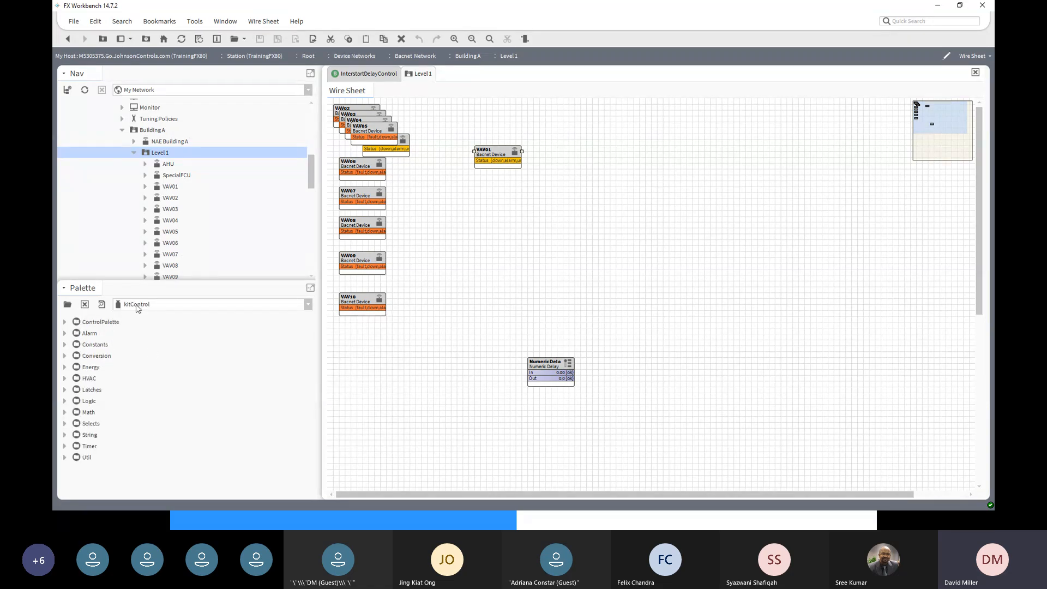
left_click(67, 305)
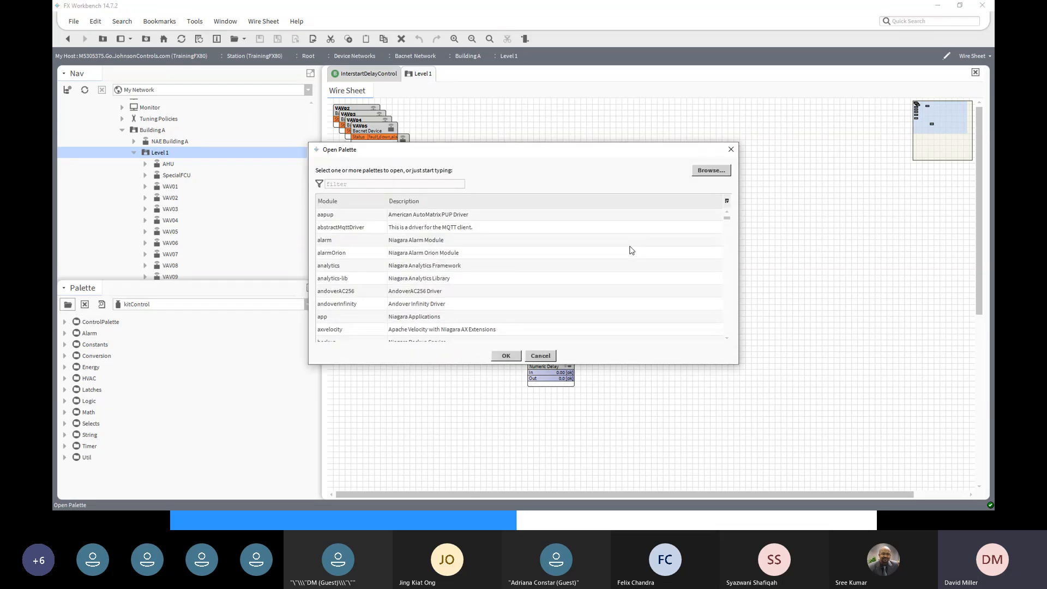
scroll(631, 250, "down", 2)
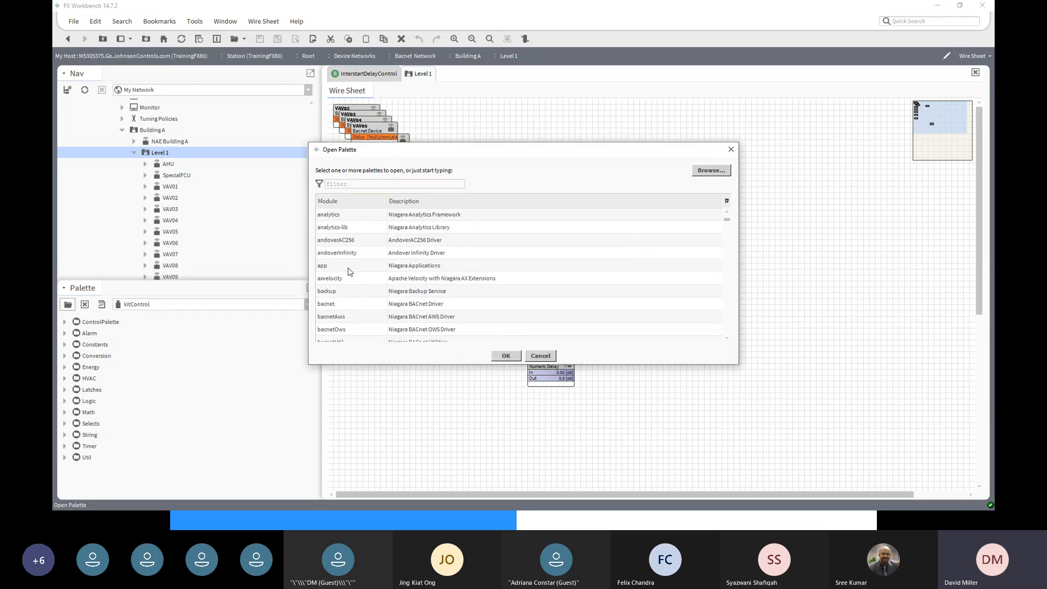
scroll(654, 245, "down", 1)
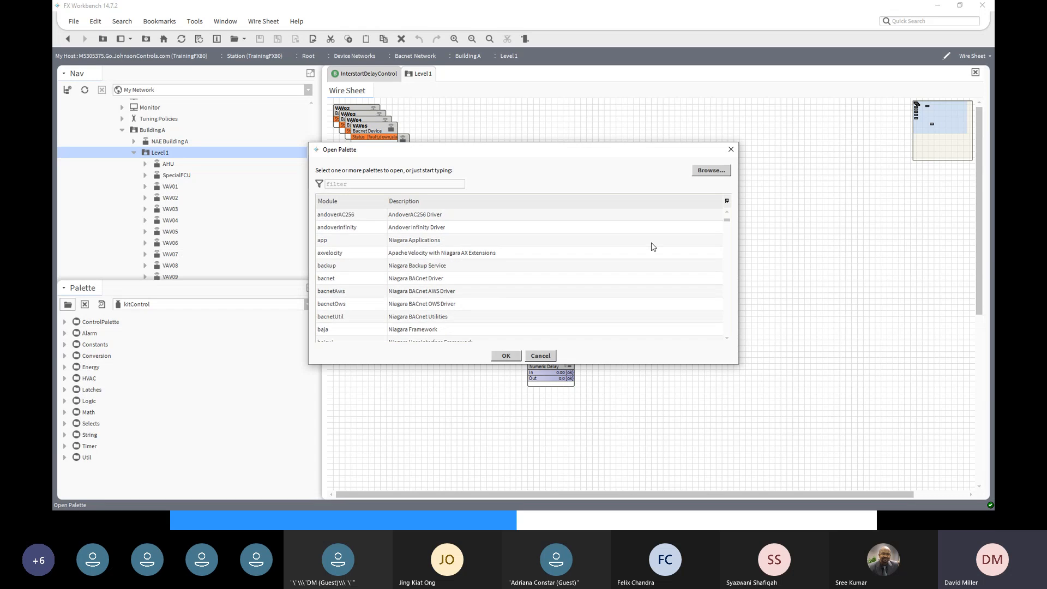
scroll(653, 247, "down", 2)
scroll(653, 247, "down", 1)
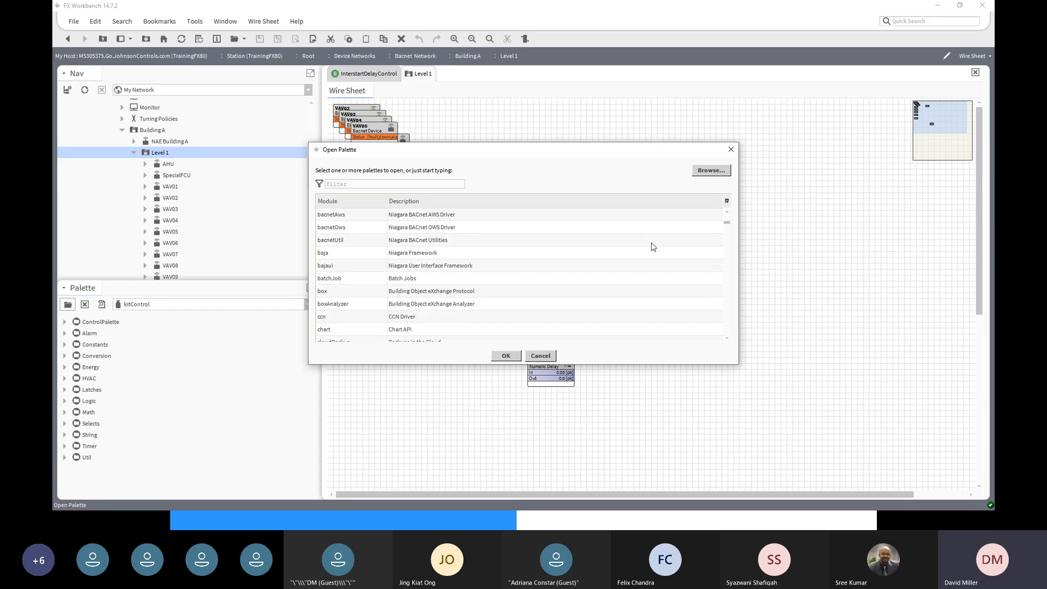
scroll(653, 247, "down", 6)
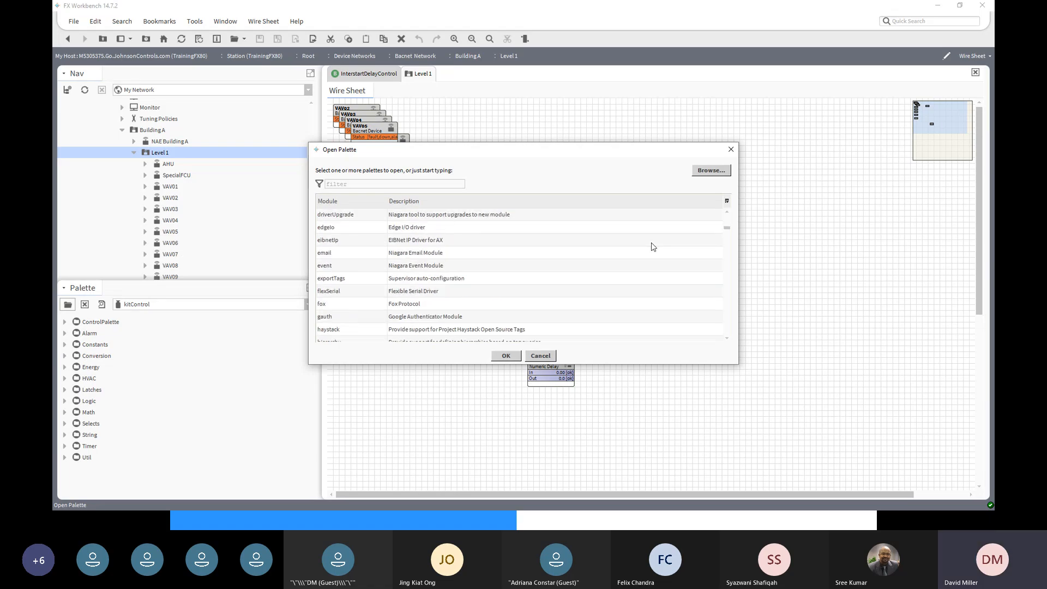
scroll(653, 247, "down", 5)
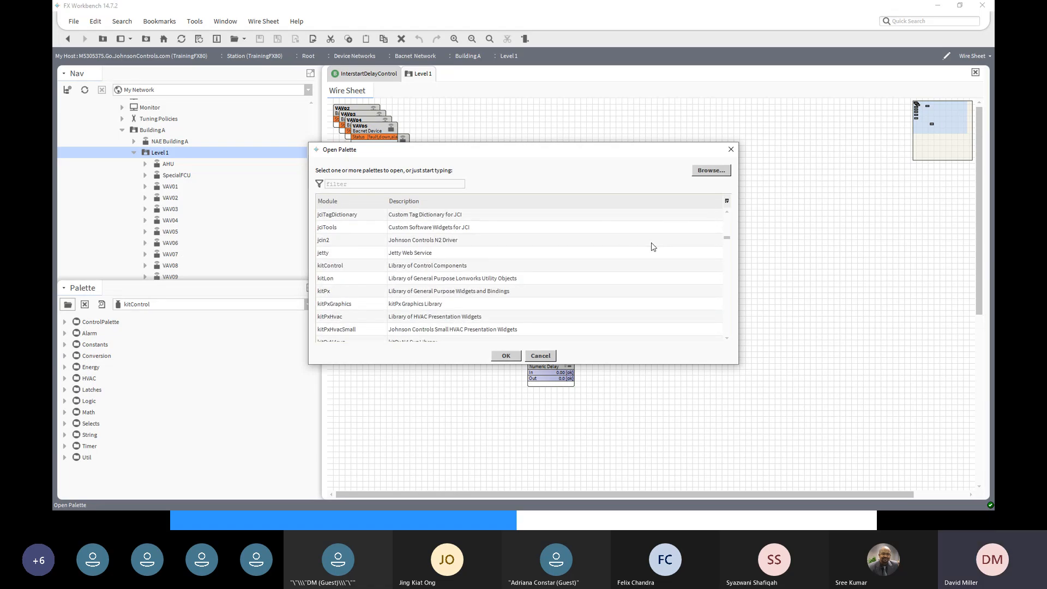
scroll(653, 247, "down", 2)
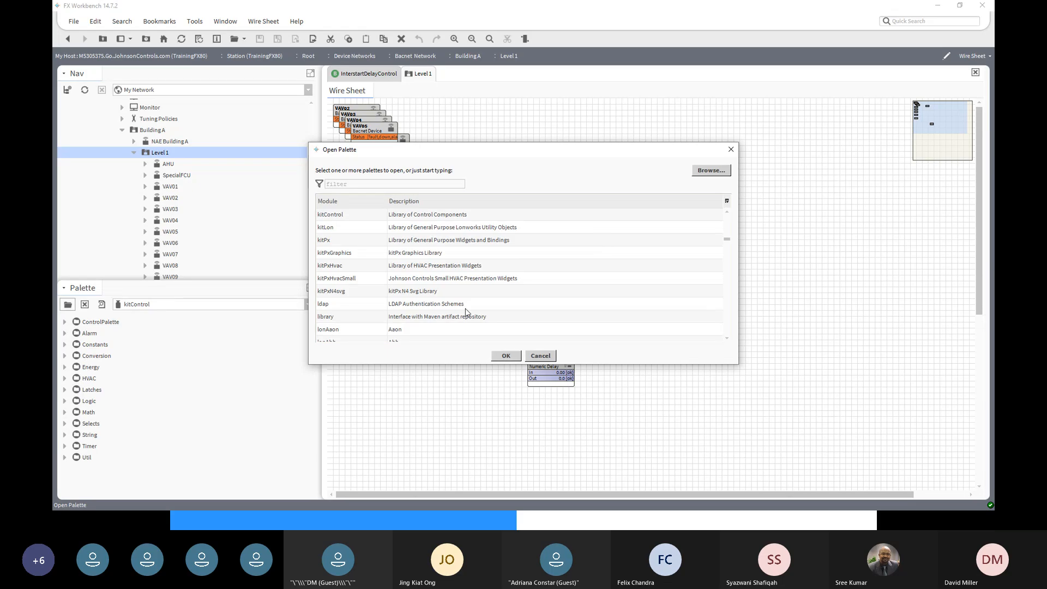
left_click(334, 216)
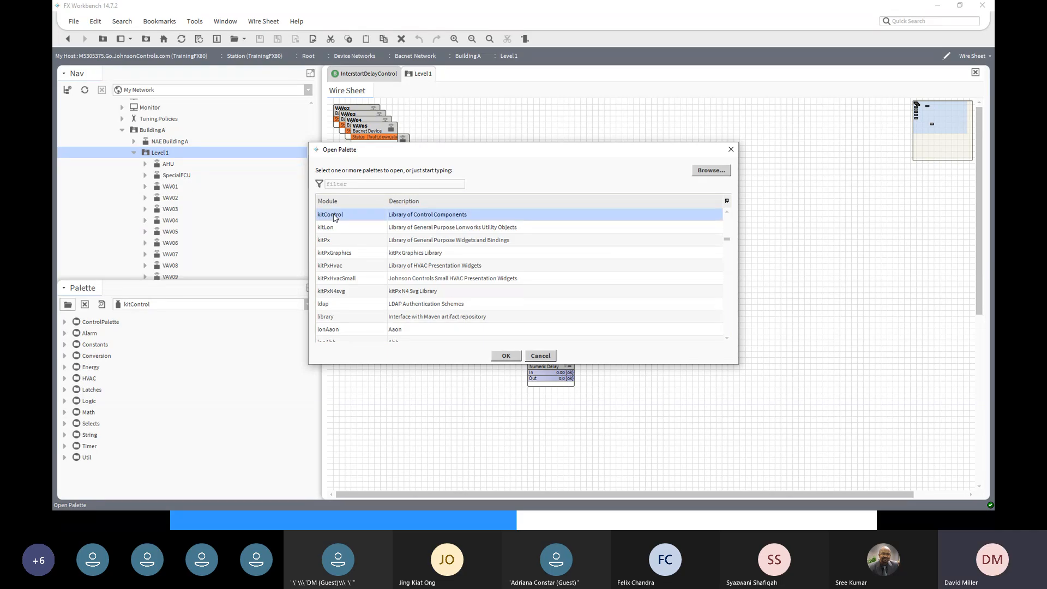
left_click(506, 355)
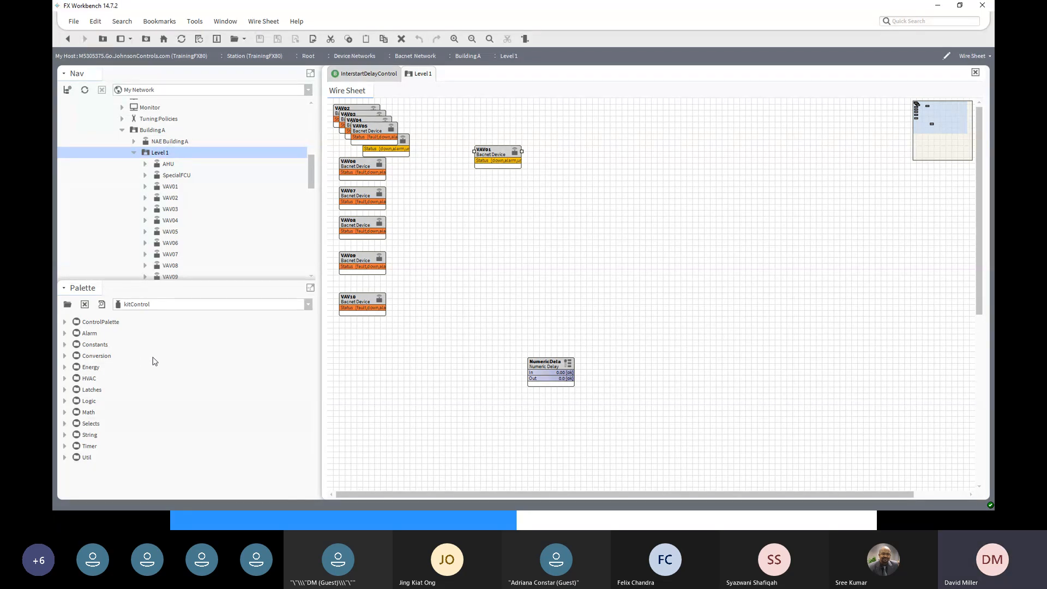
- Add a Maximum block from kitControl's Math folder, keep its default name, and place it beside VAV01
left_click(65, 412)
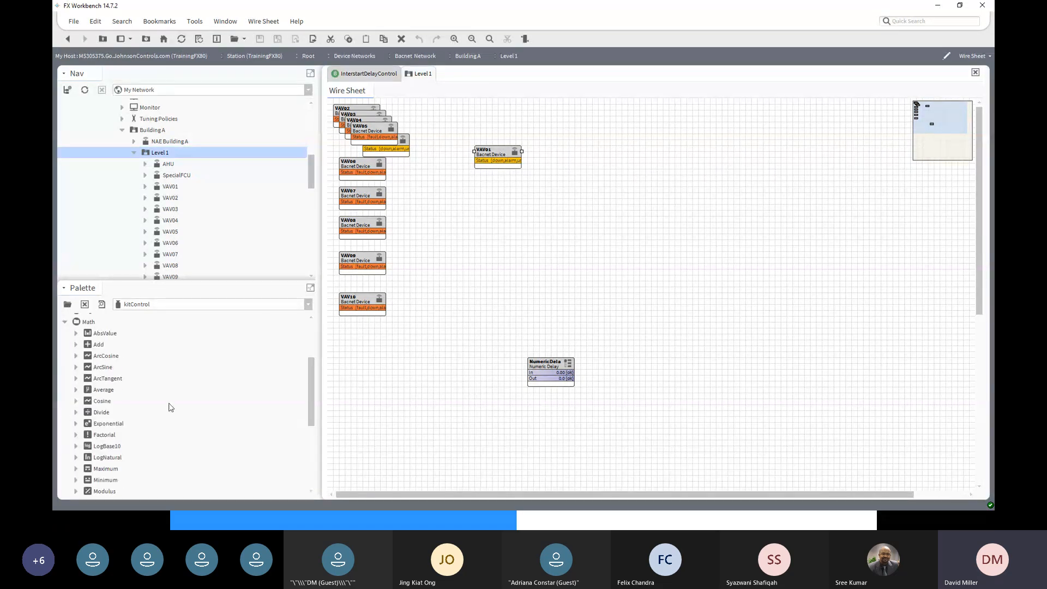
scroll(170, 407, "down", 2)
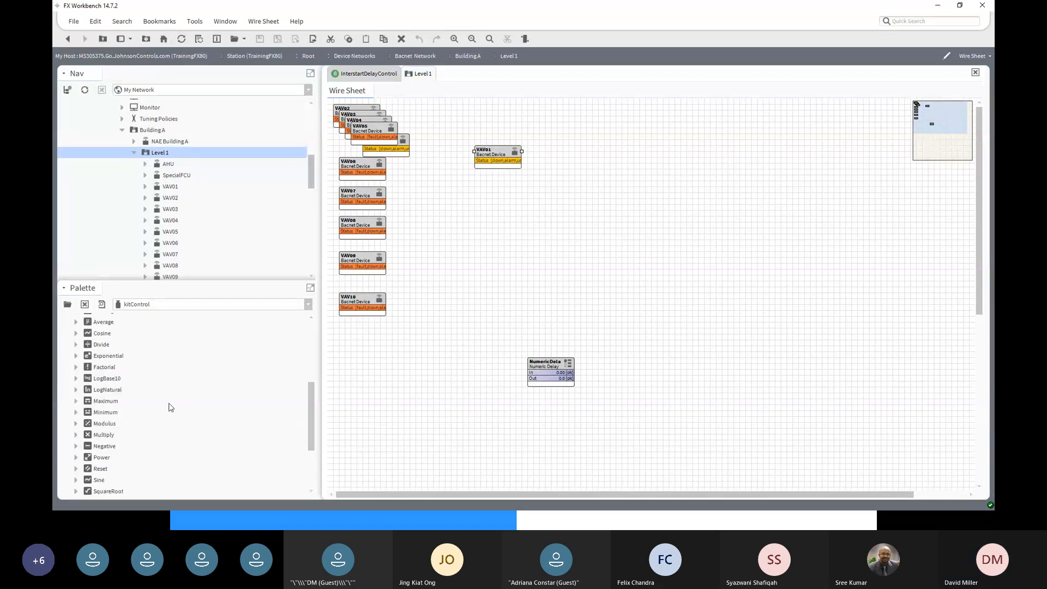
left_click(105, 405)
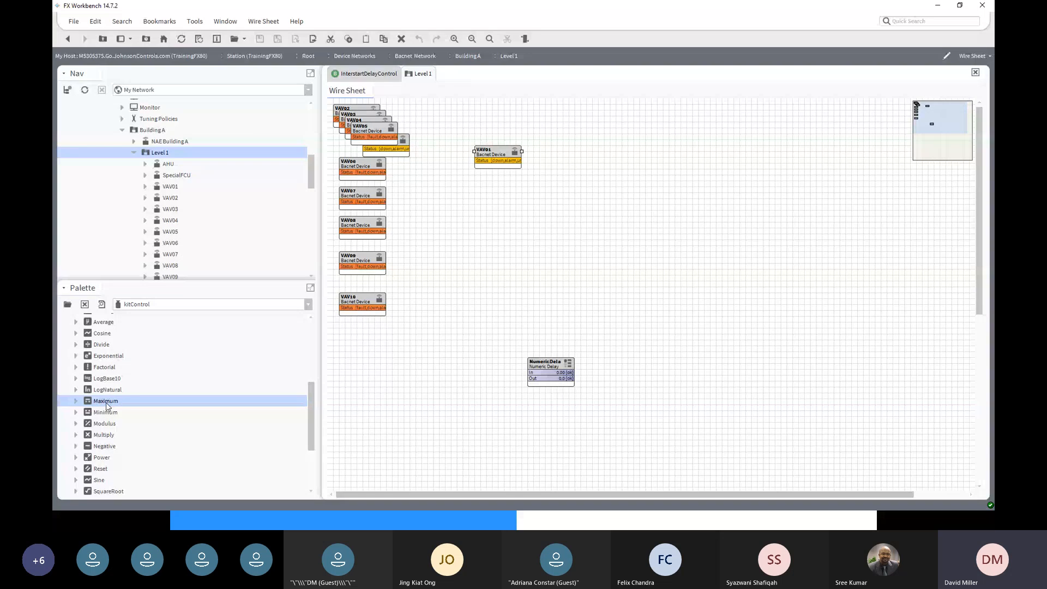
left_click_drag(106, 406, 706, 178)
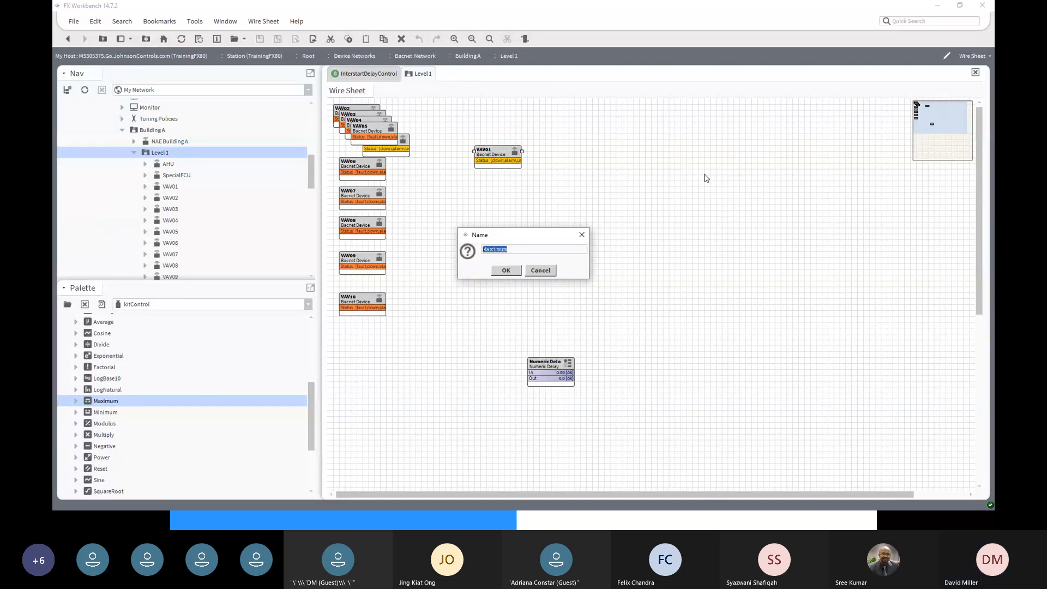
left_click(506, 271)
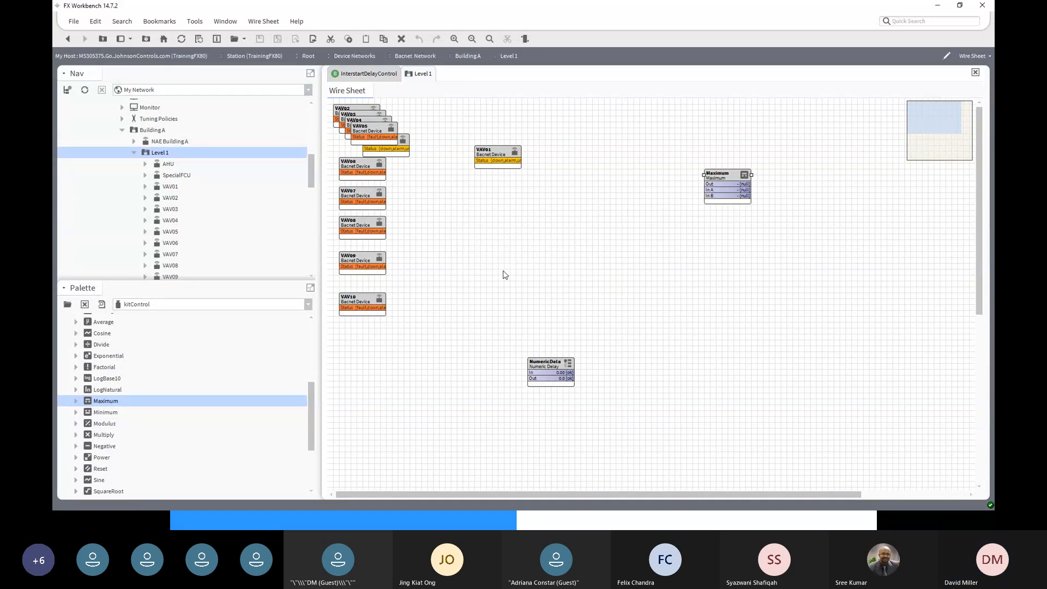
left_click_drag(715, 174, 639, 172)
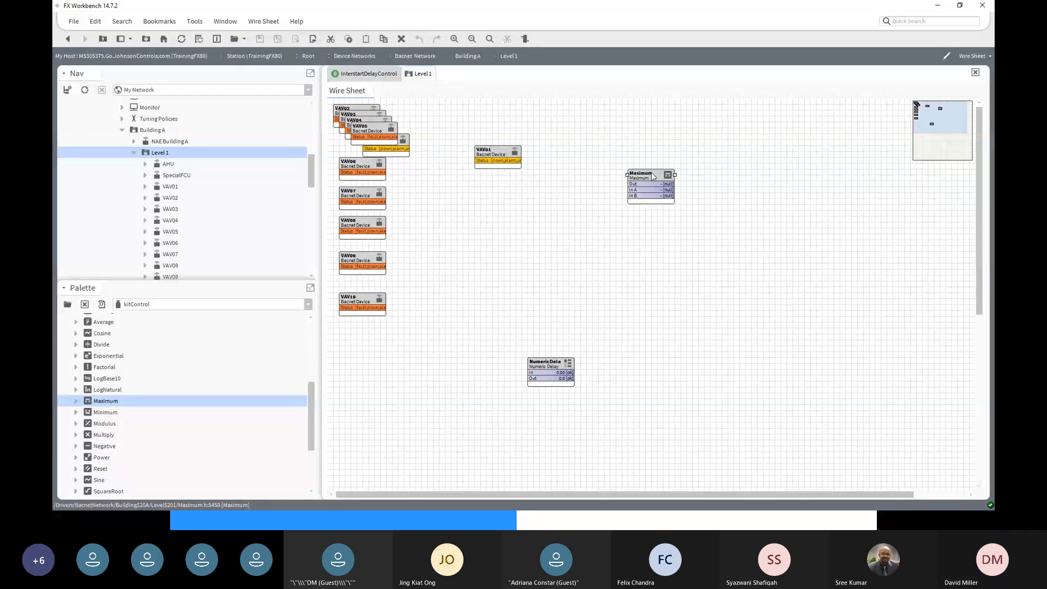
- Pin the Maximum block's In C and In D slots
right_click(653, 175)
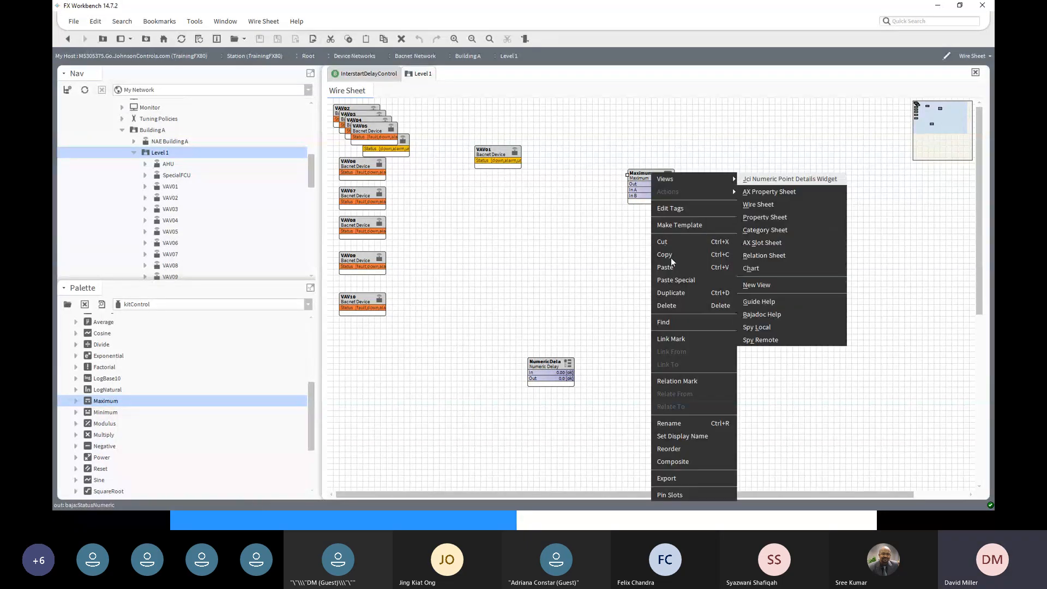
left_click(674, 495)
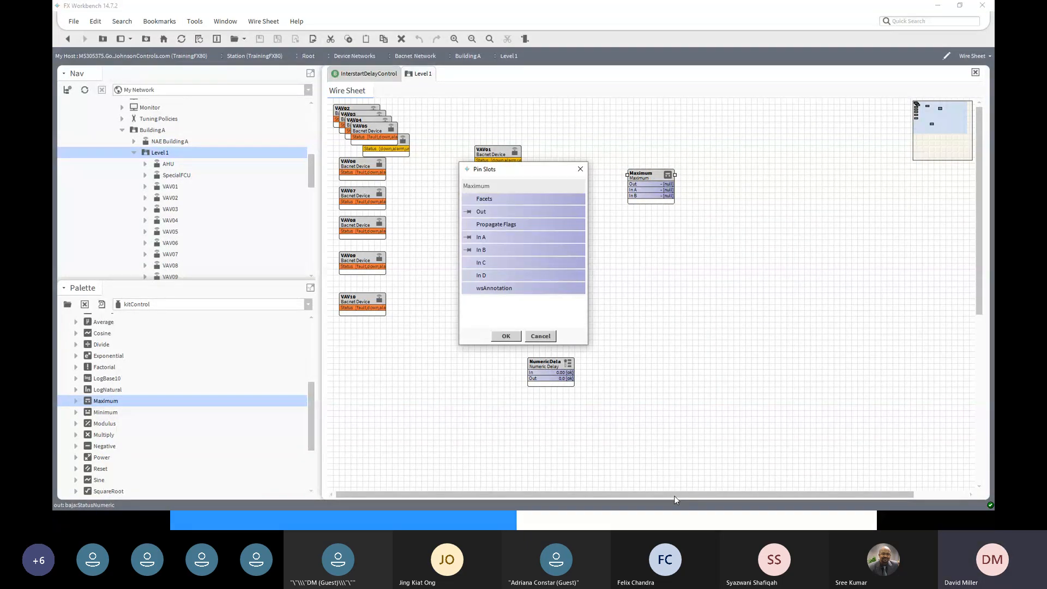
left_click(467, 262)
left_click(467, 275)
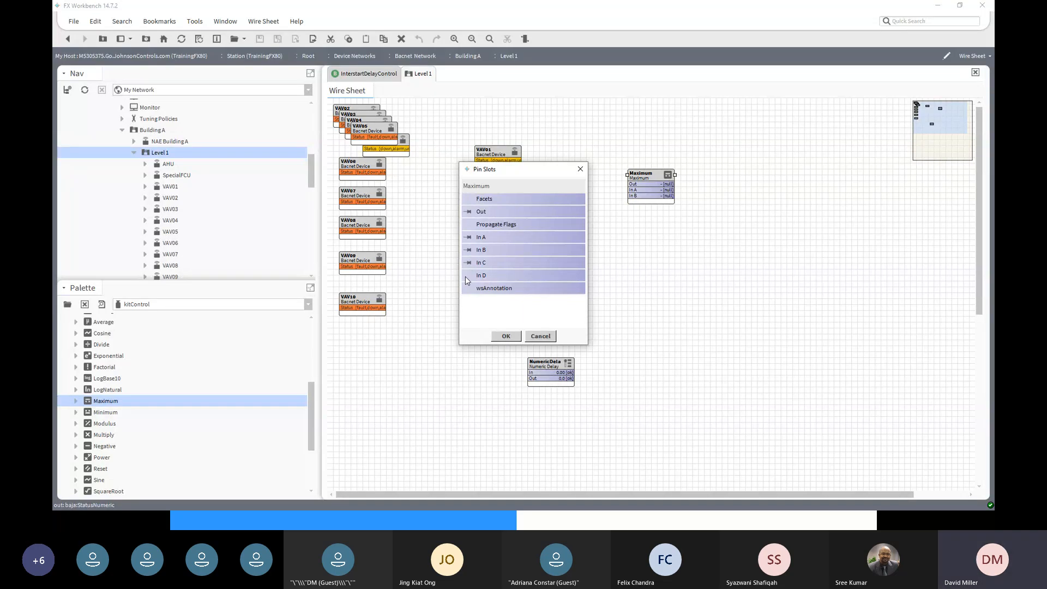
left_click(507, 338)
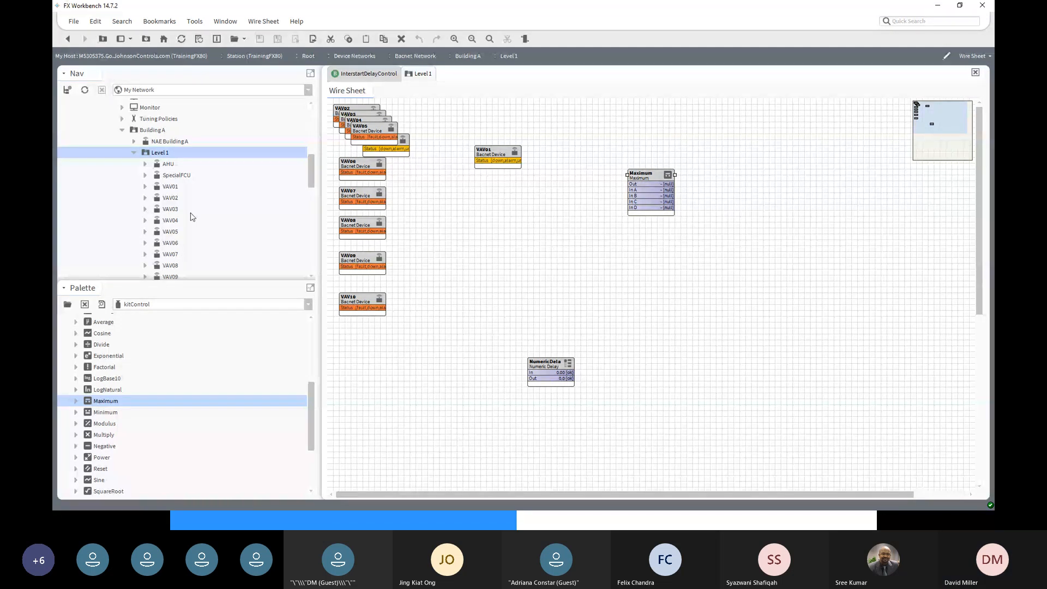
- Expand VAV01 > Points and link-mark its ZN-T point
left_click(146, 186)
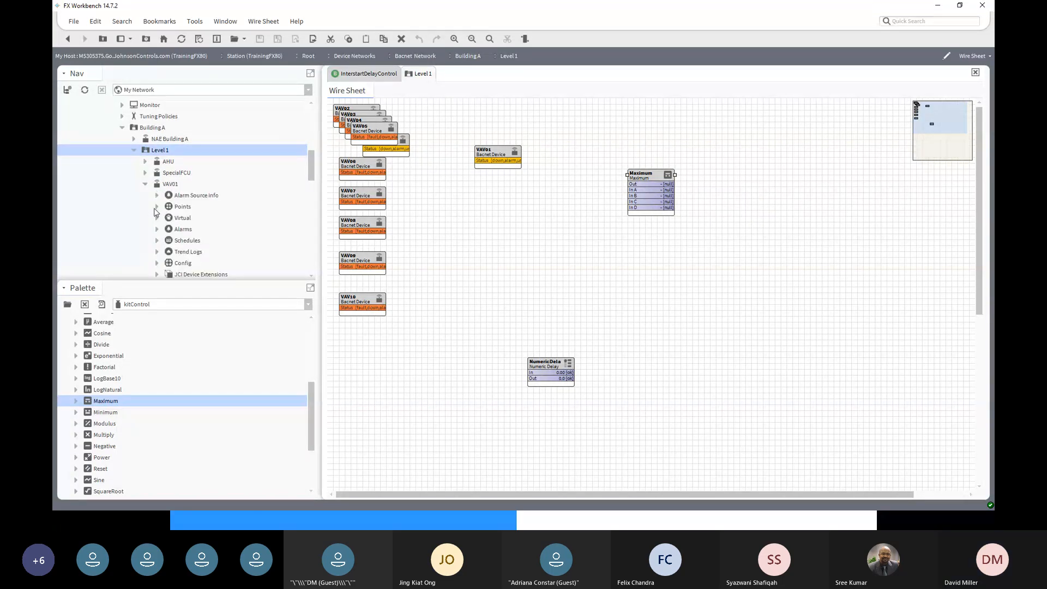
left_click(157, 207)
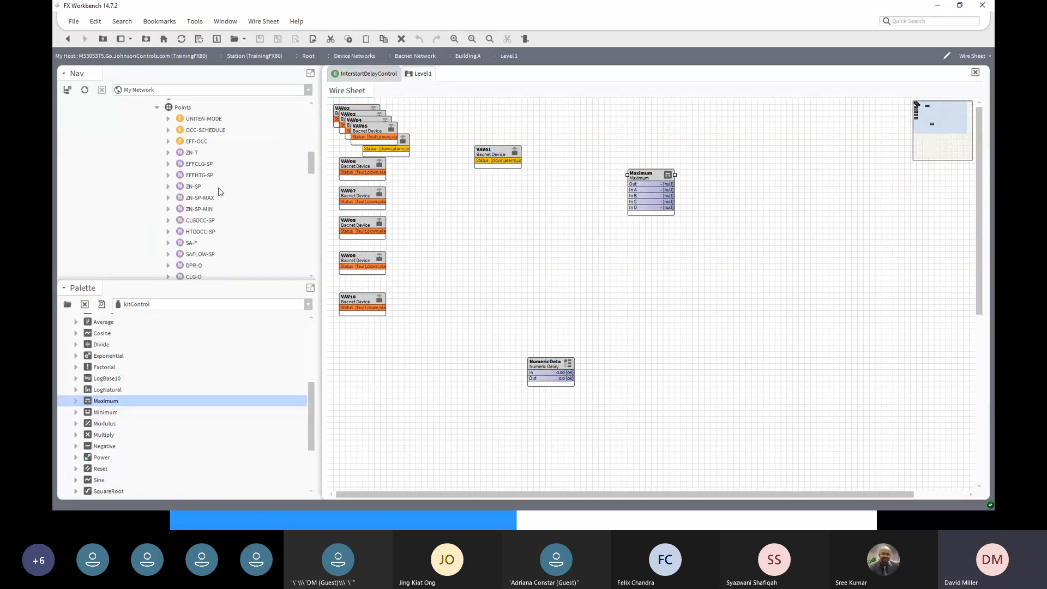
left_click(192, 152)
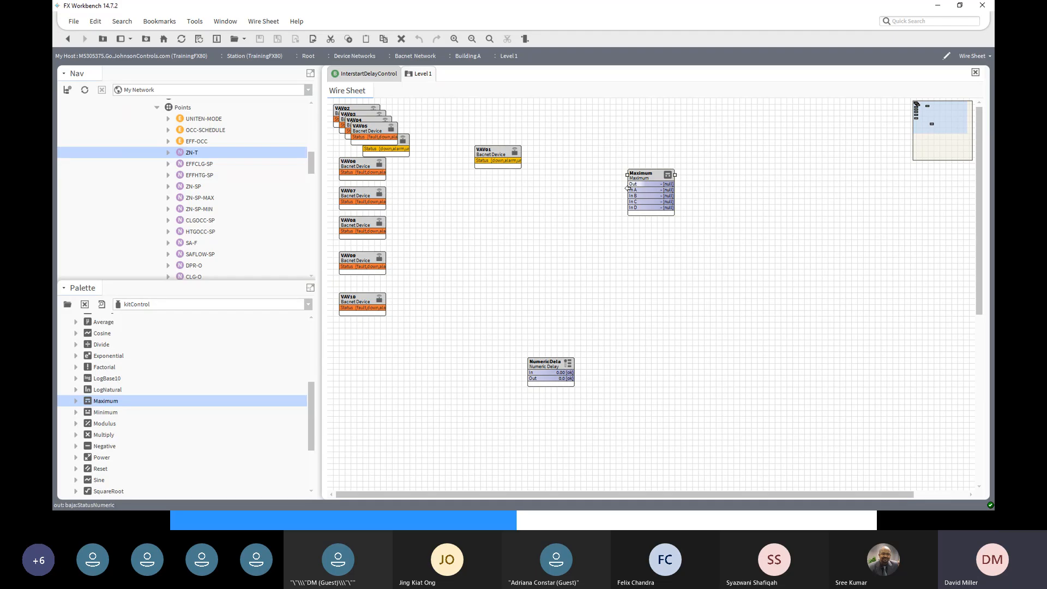
right_click(184, 155)
mouse_move(184, 155)
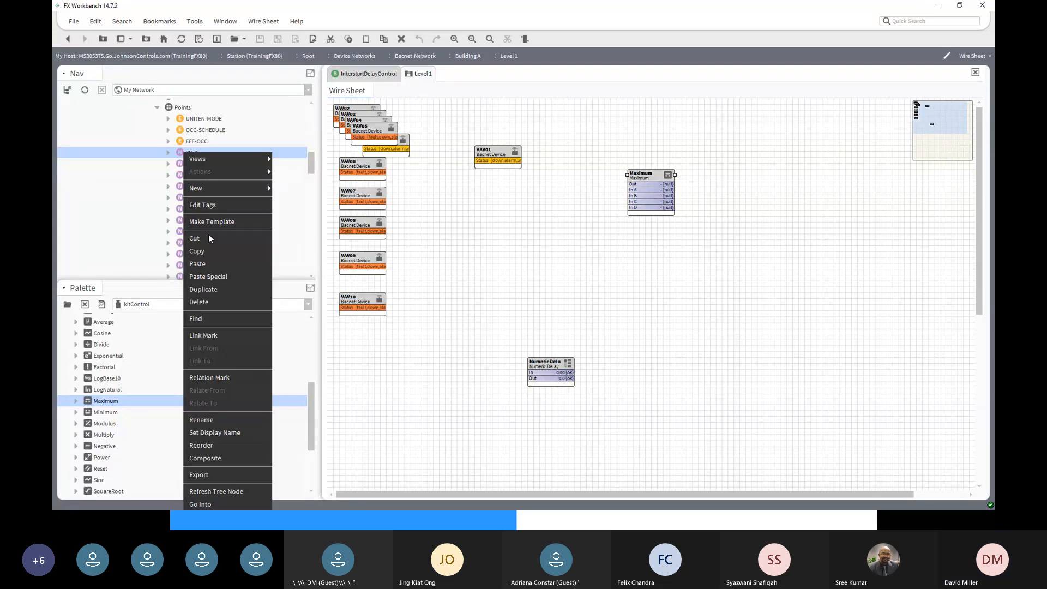
left_click(212, 338)
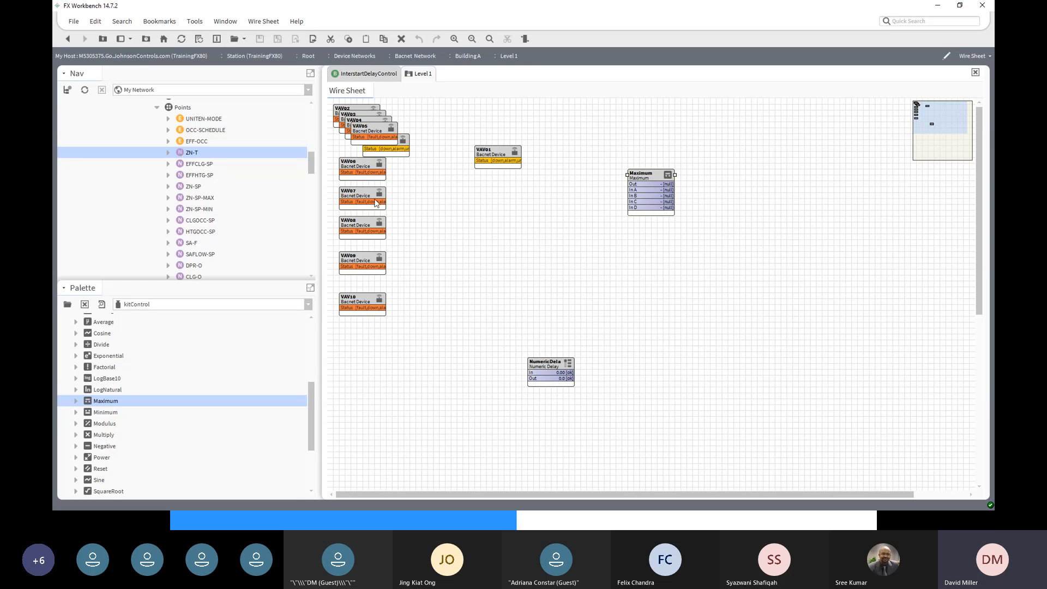
- Link ZN-T's Out into the Maximum block's In A
right_click(641, 174)
mouse_move(642, 175)
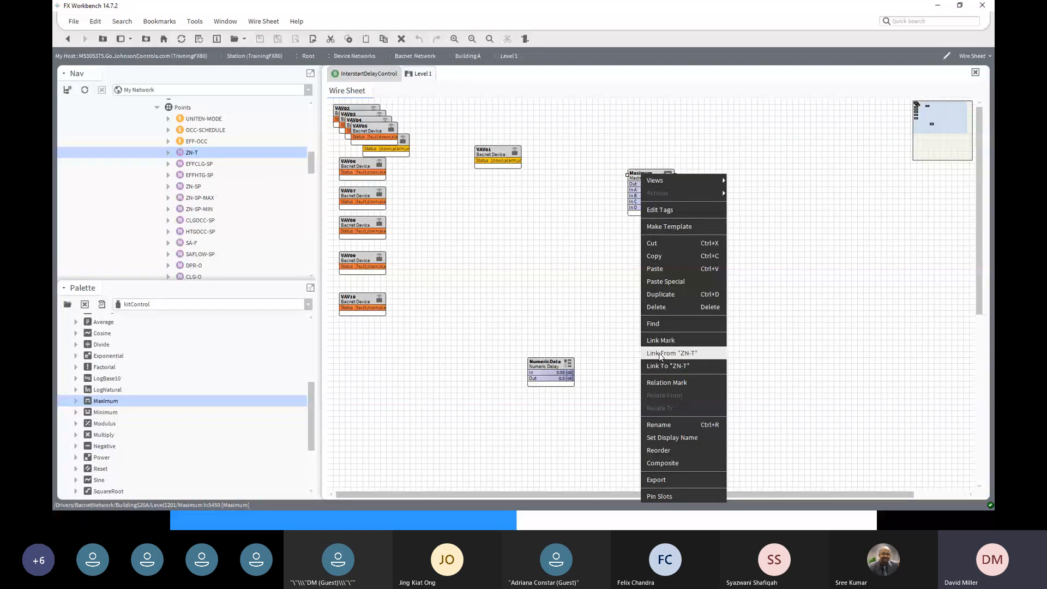
left_click(660, 357)
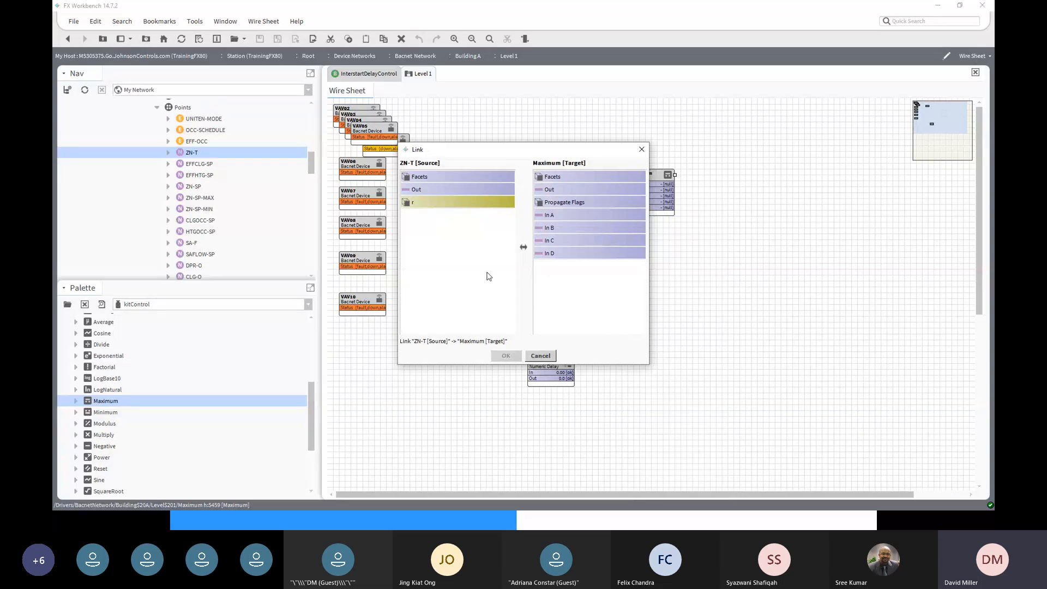
left_click(417, 190)
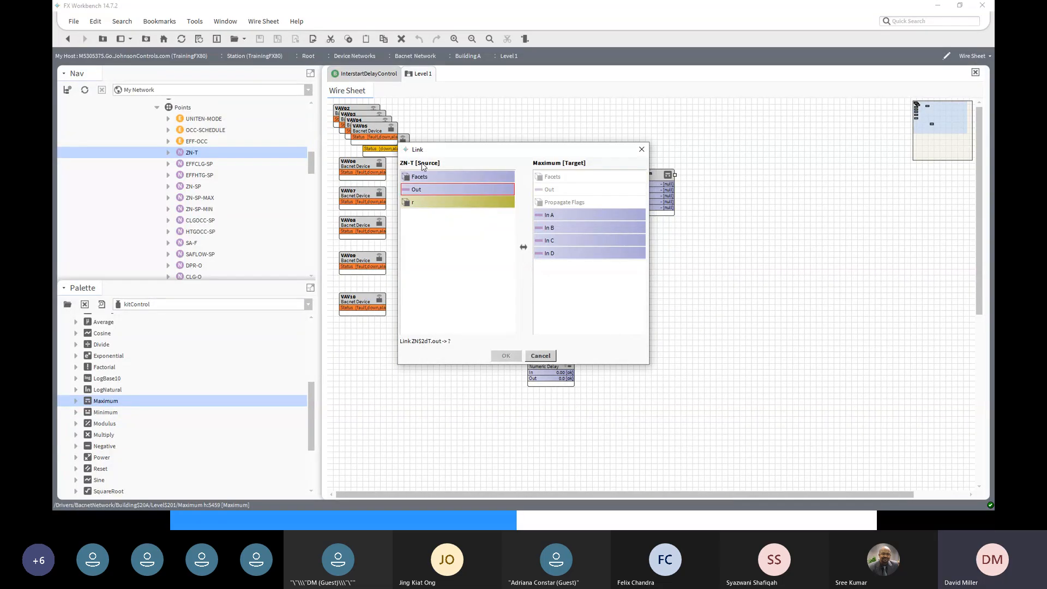
left_click(548, 215)
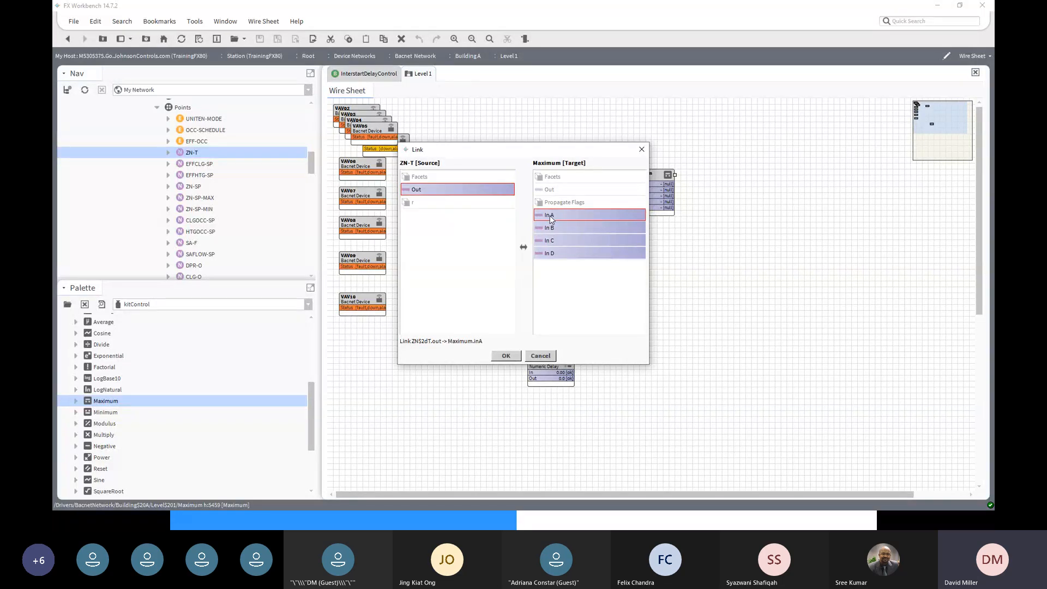
left_click(506, 355)
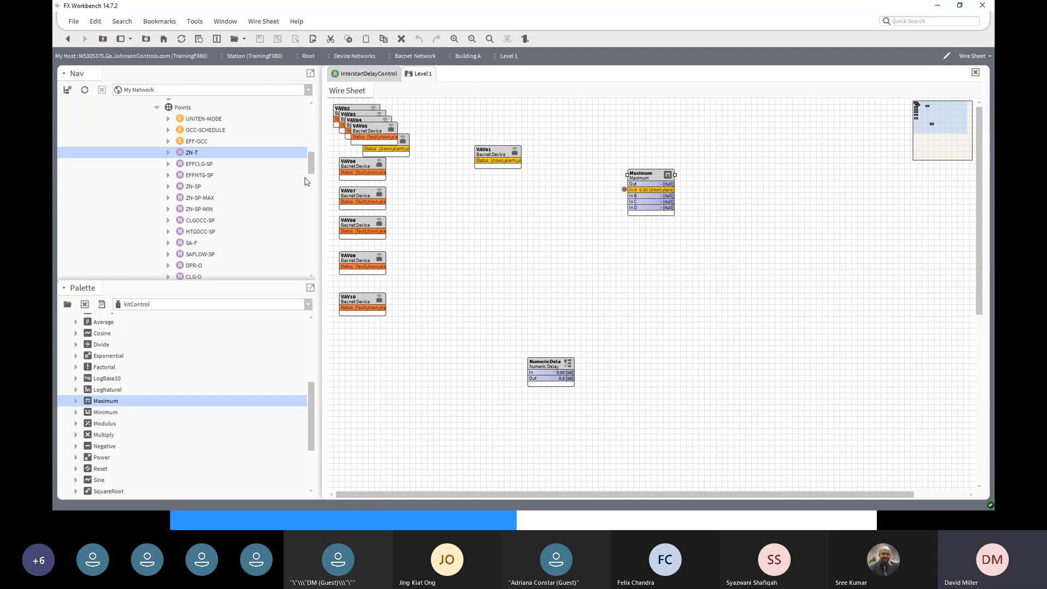
- Link VAV02's ZN-T Out into In B of the Maximum block
left_click_drag(312, 165, 313, 208)
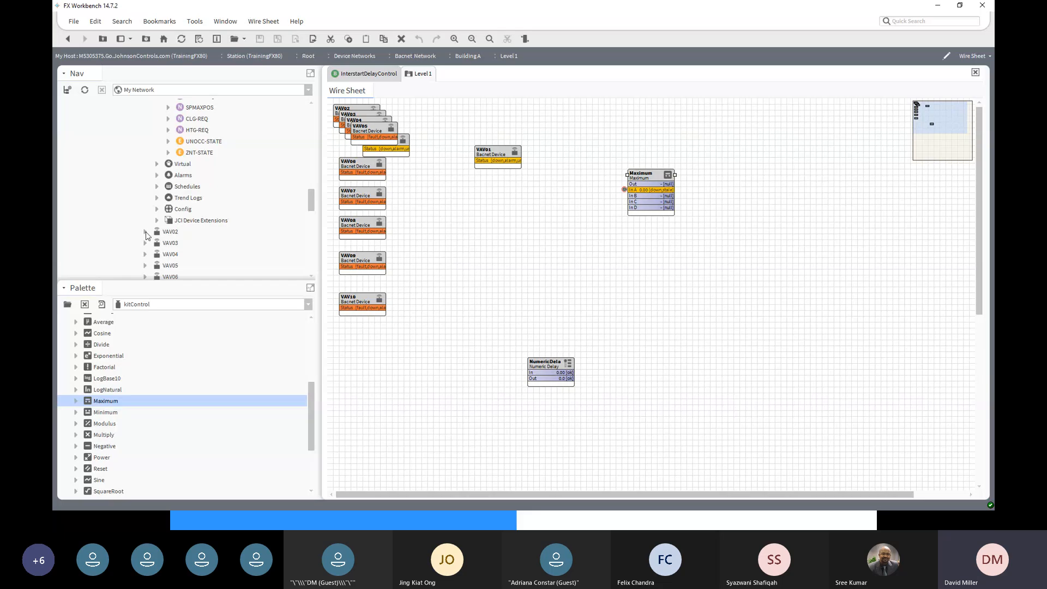
left_click(145, 232)
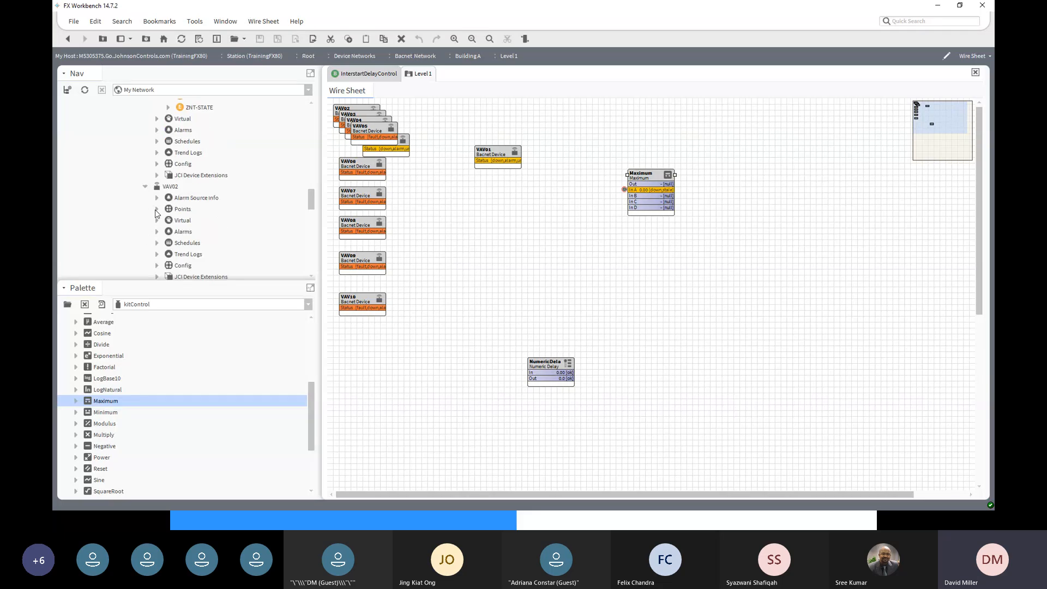
left_click(157, 210)
left_click(186, 155)
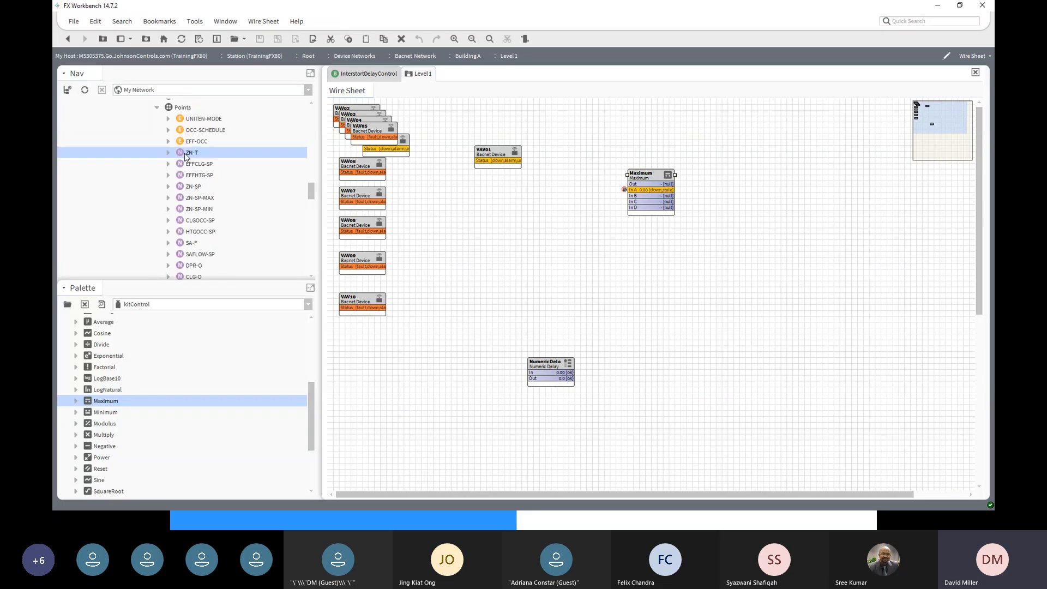
right_click(186, 156)
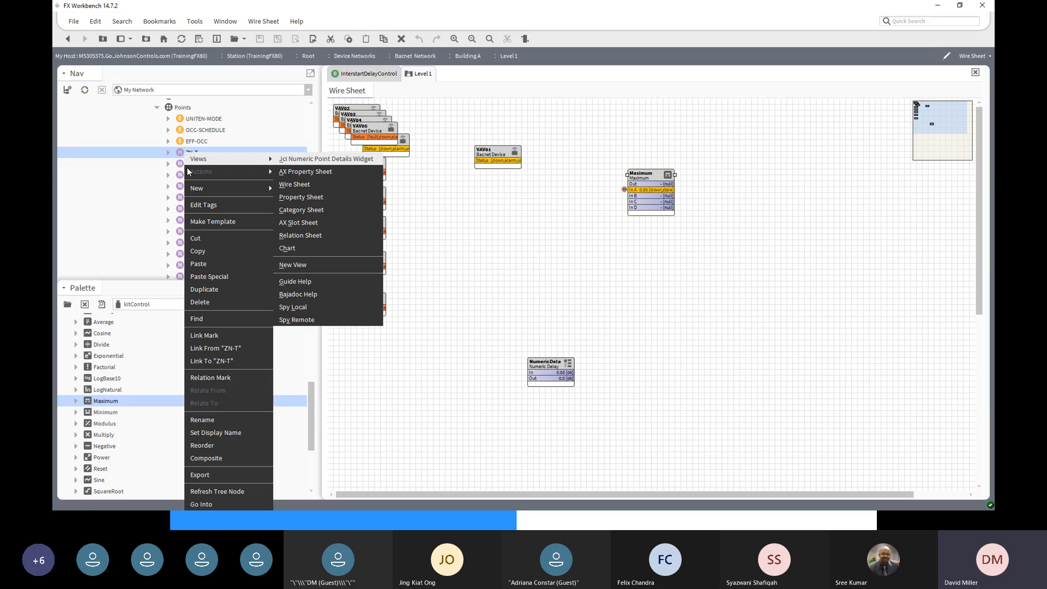
left_click(210, 336)
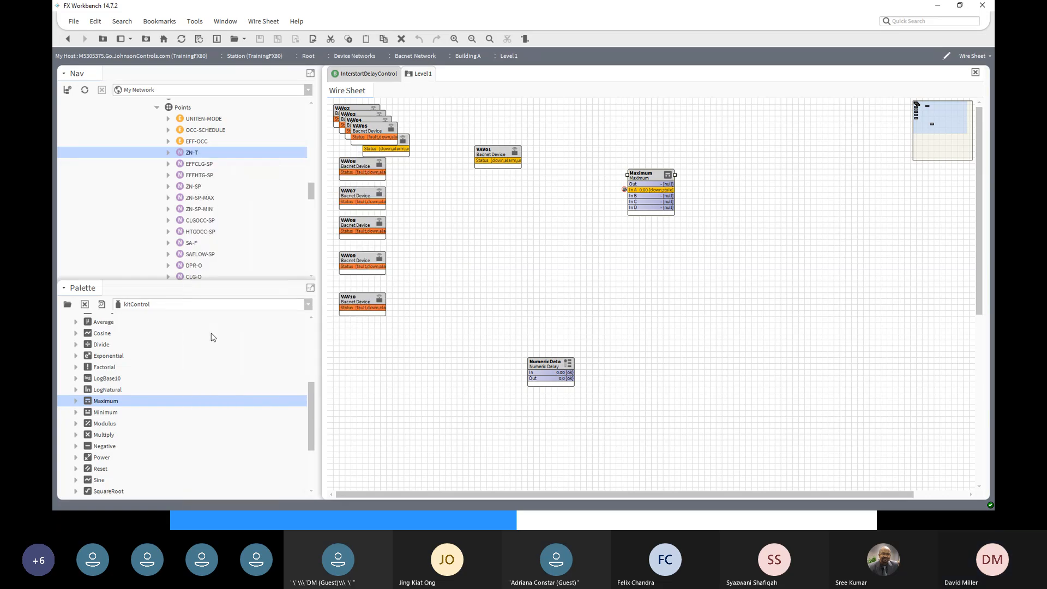
right_click(649, 176)
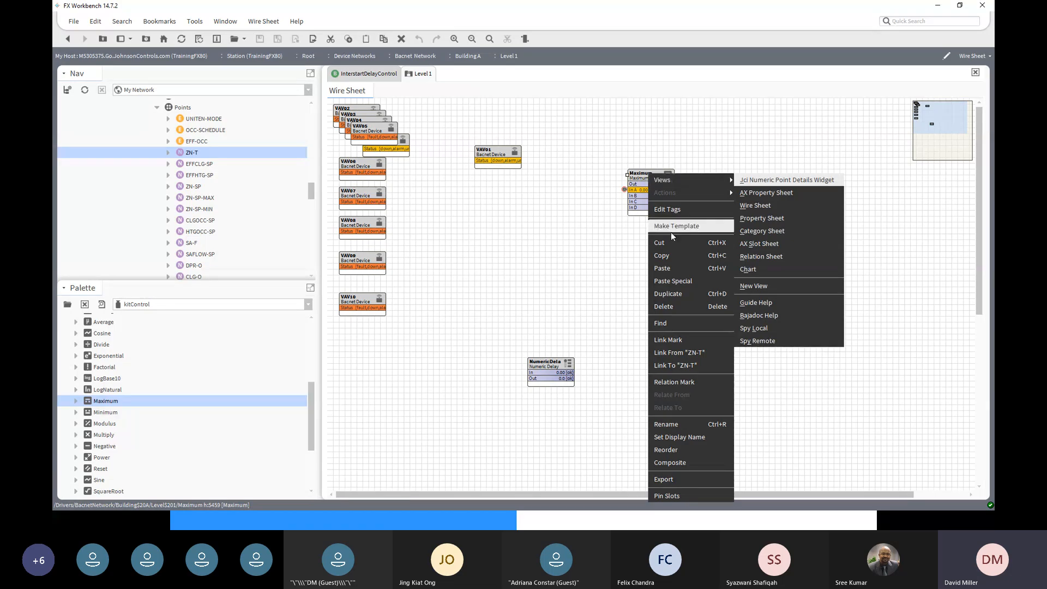
left_click(689, 353)
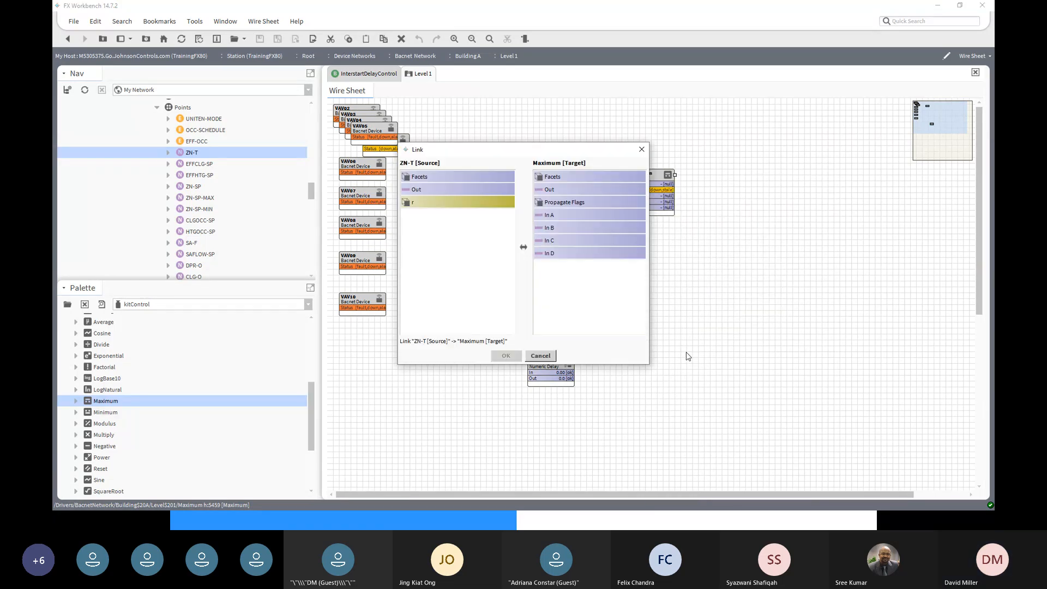
left_click(414, 190)
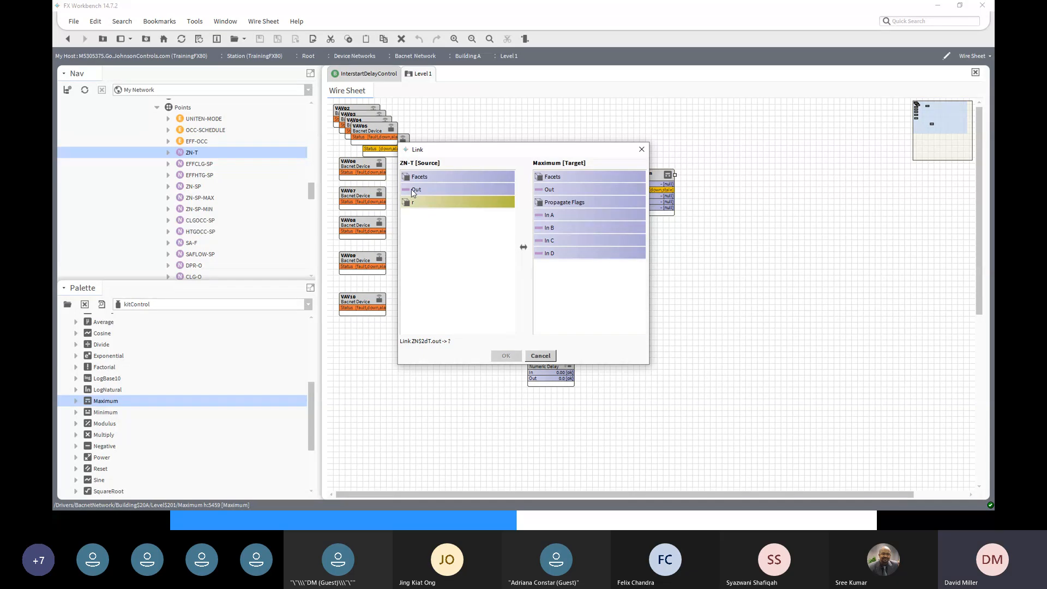
left_click(553, 228)
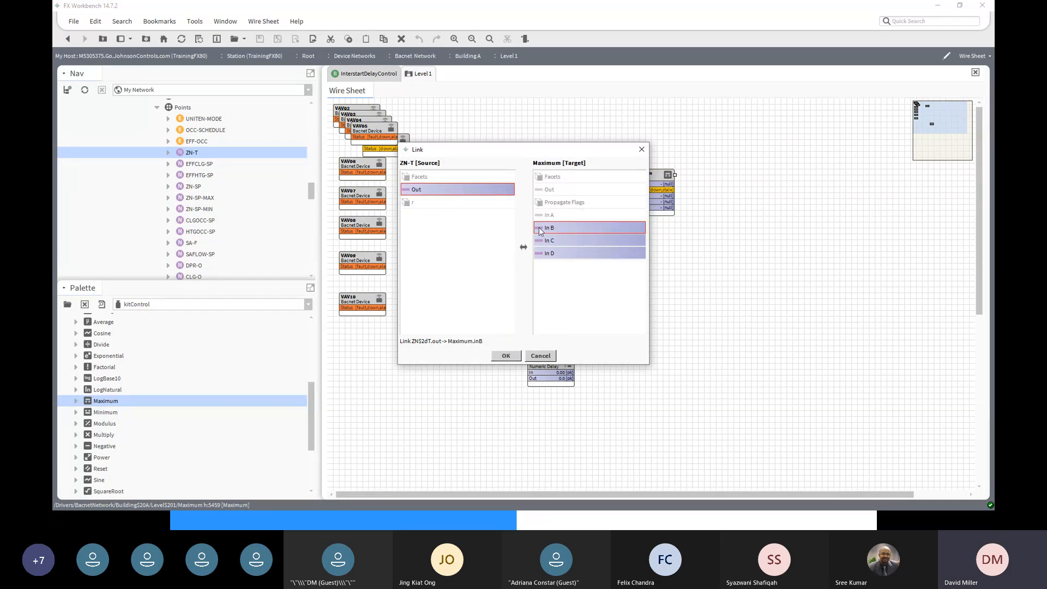
left_click(511, 357)
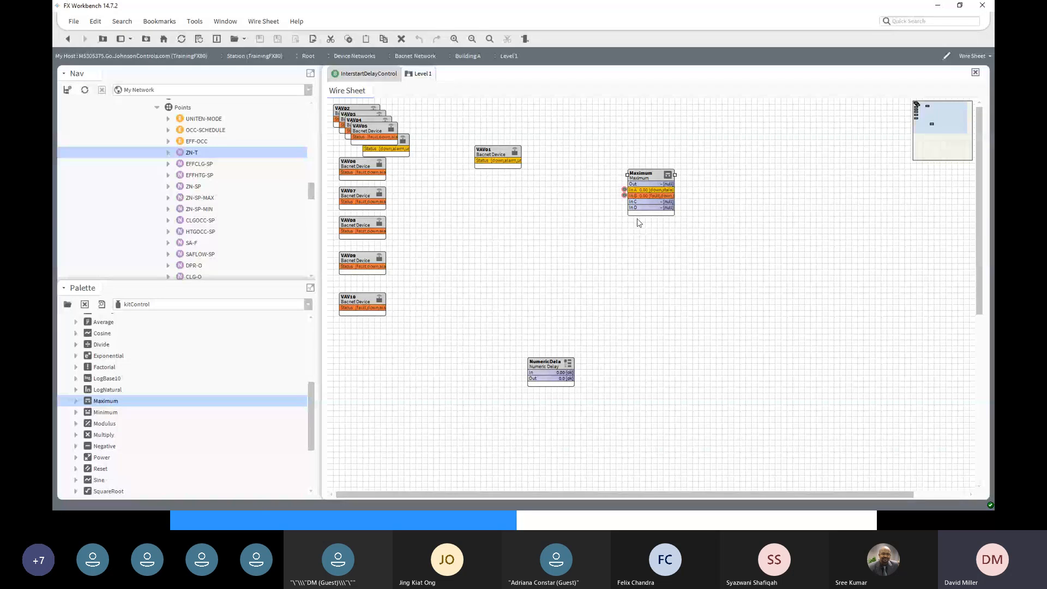
left_click(625, 196)
right_click(624, 196)
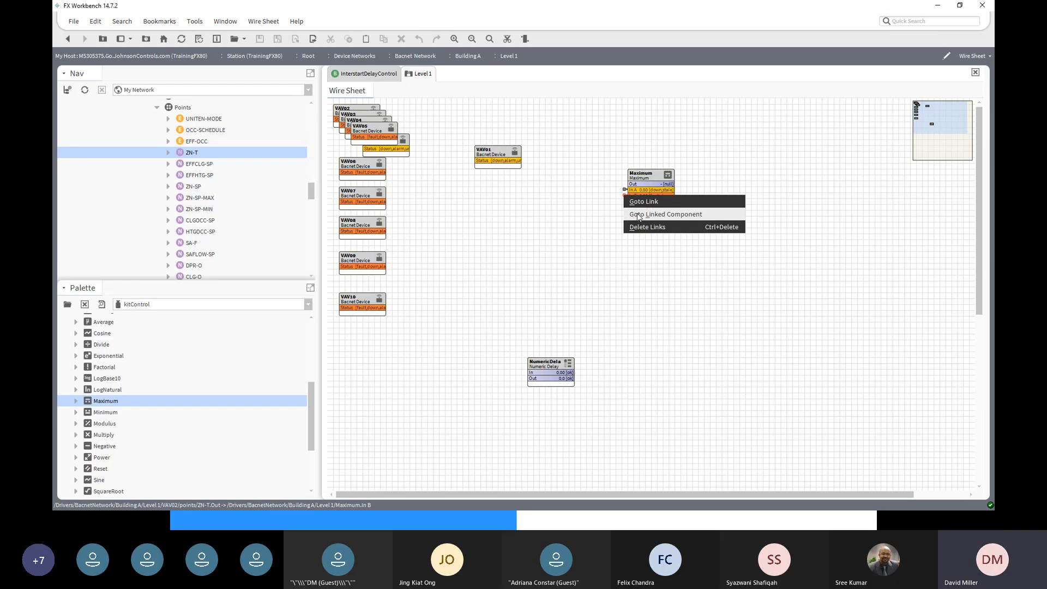
left_click(639, 216)
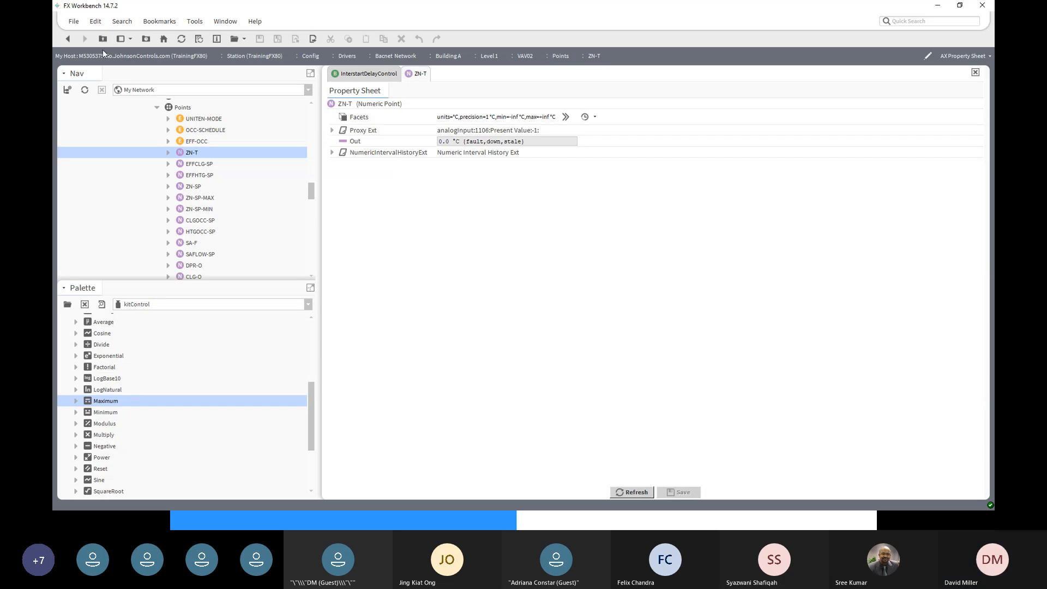
left_click(69, 40)
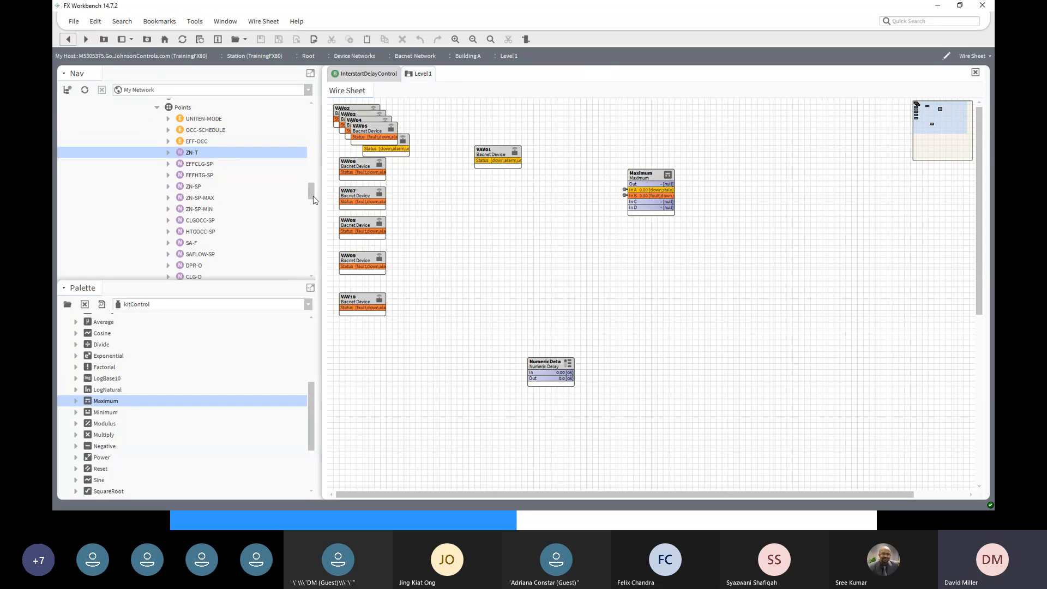
left_click_drag(312, 194, 313, 232)
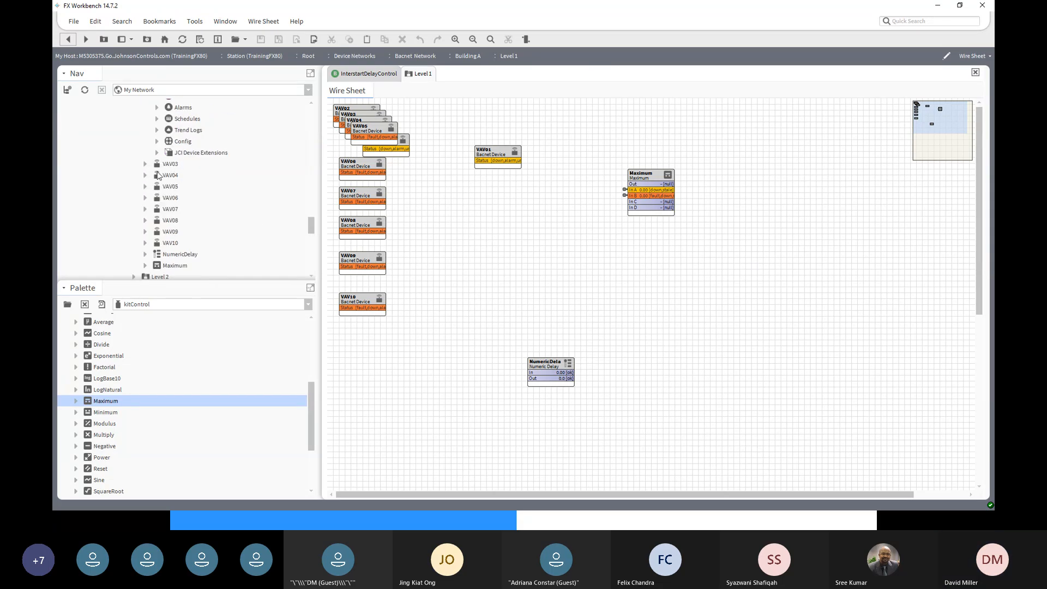
- Link VAV03's ZN-T Out into In C of the Maximum block
left_click(145, 163)
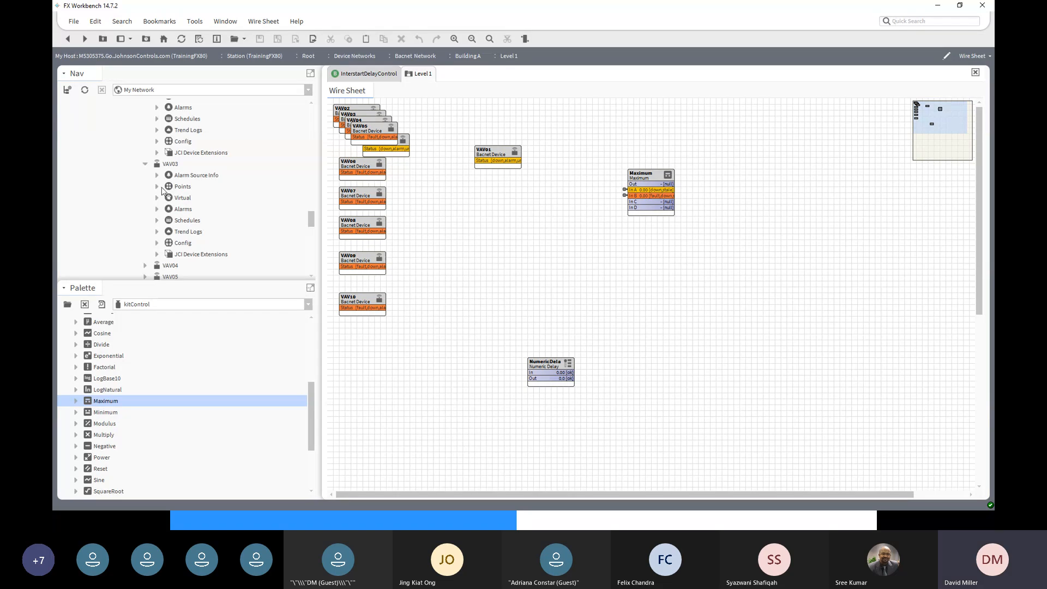
left_click(157, 187)
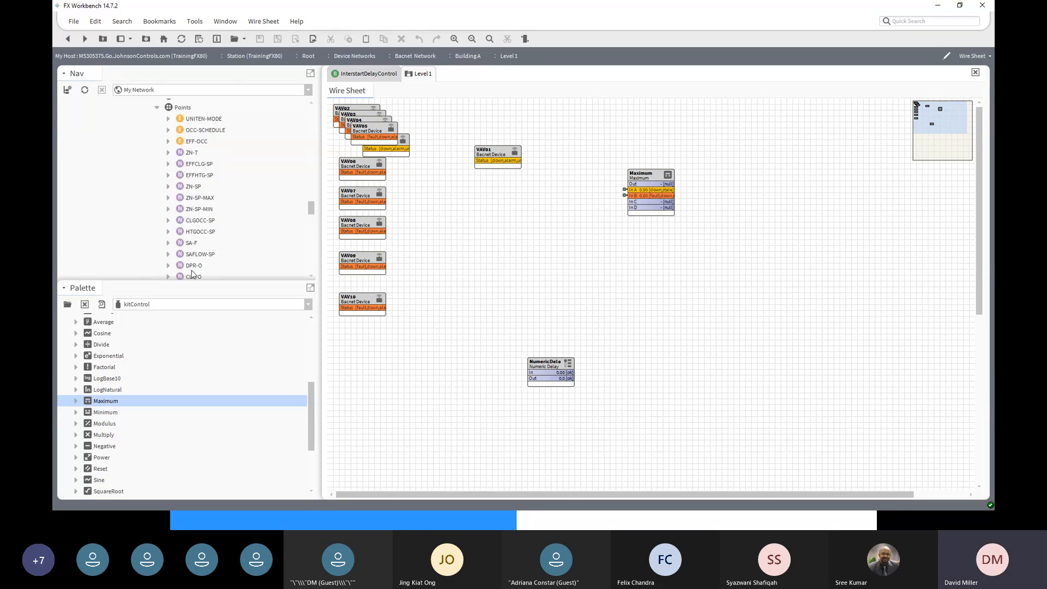
left_click(190, 156)
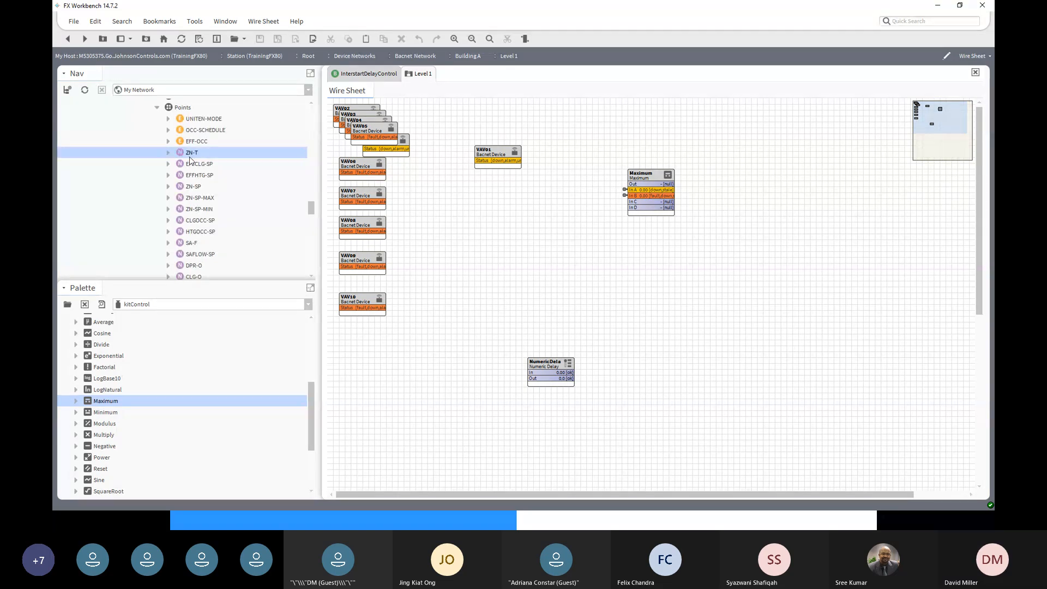
right_click(189, 156)
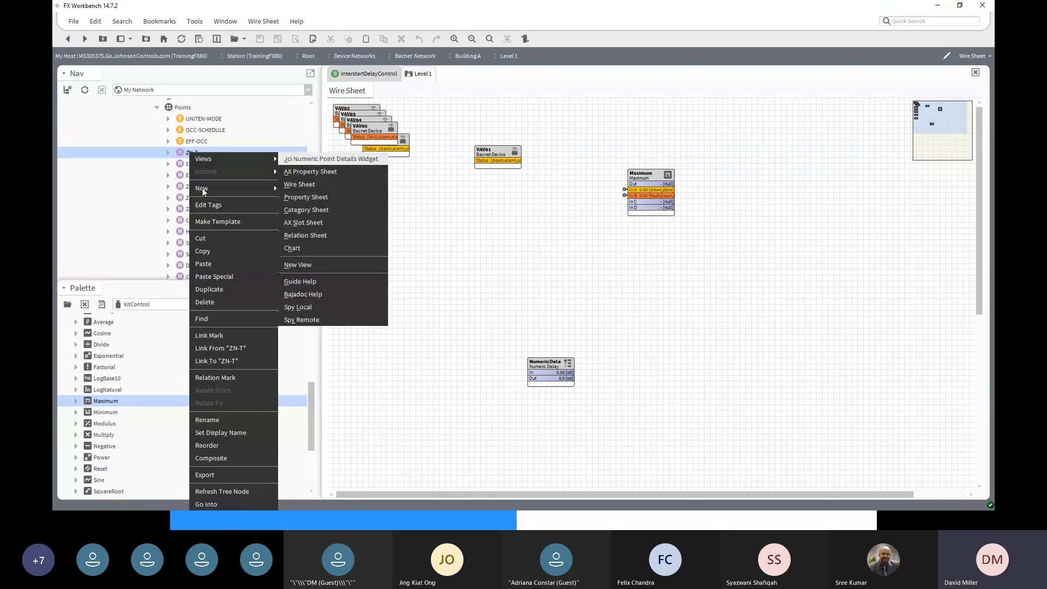
left_click(209, 337)
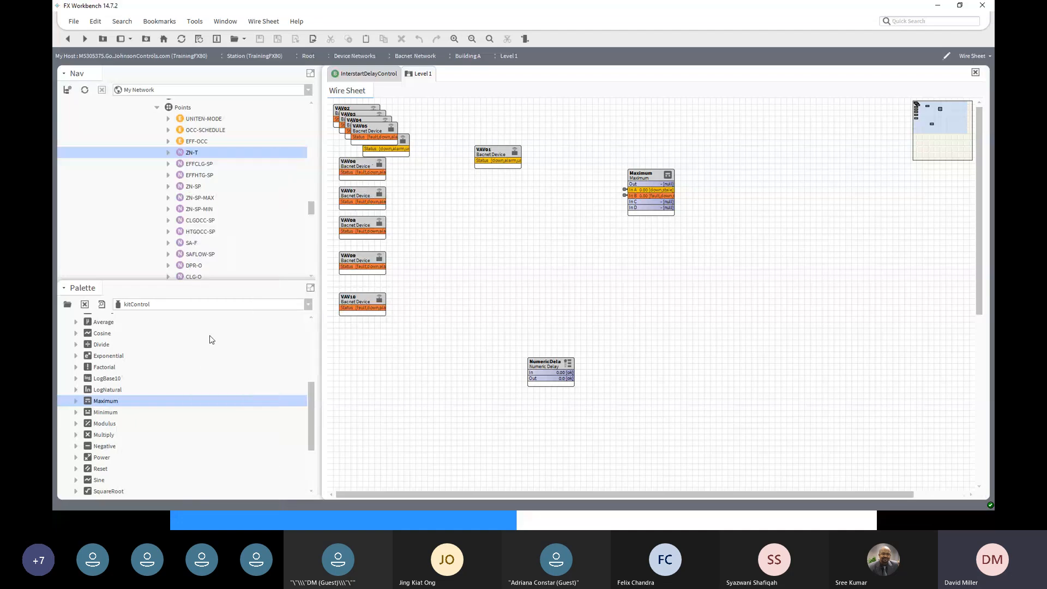
left_click(655, 180)
right_click(654, 180)
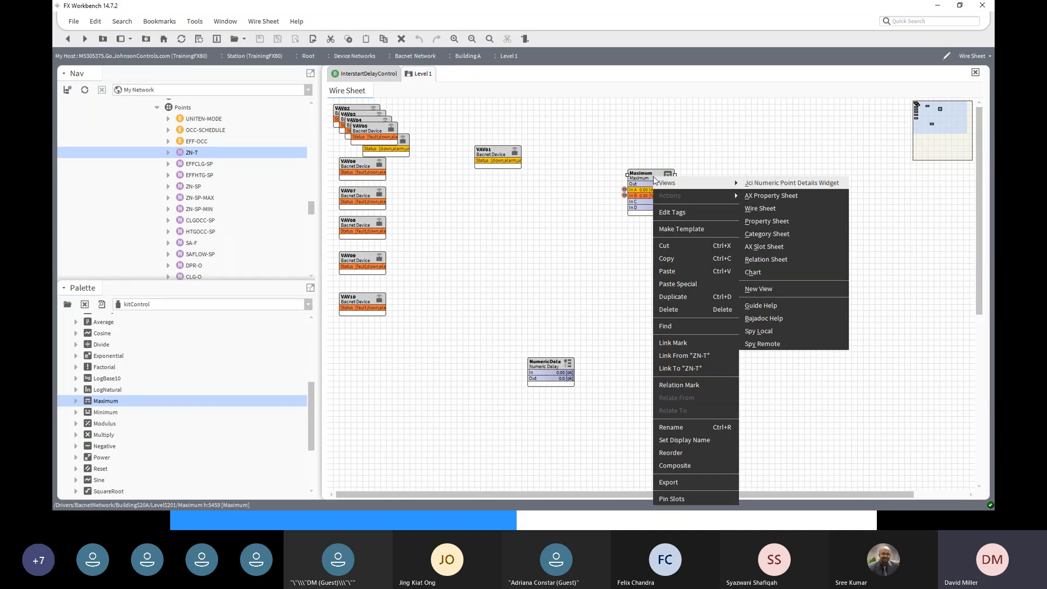
left_click(685, 357)
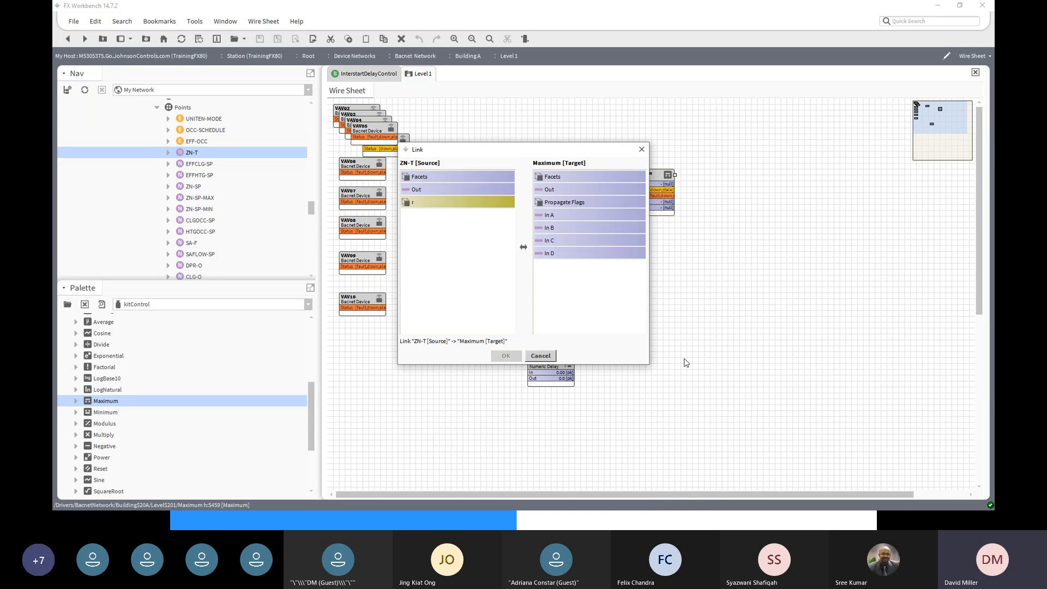
left_click(424, 191)
left_click(542, 241)
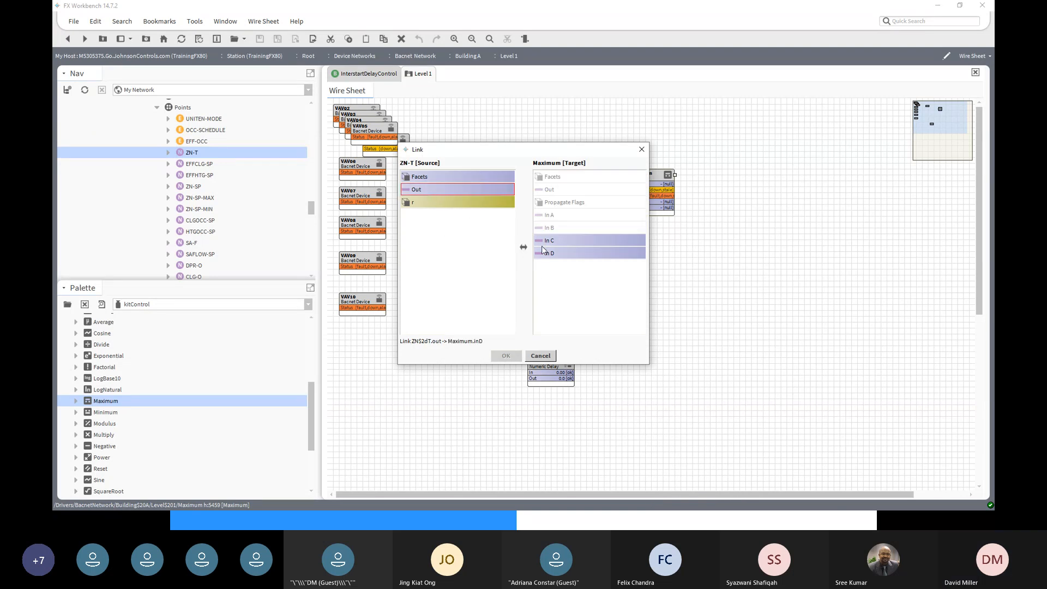
left_click(506, 356)
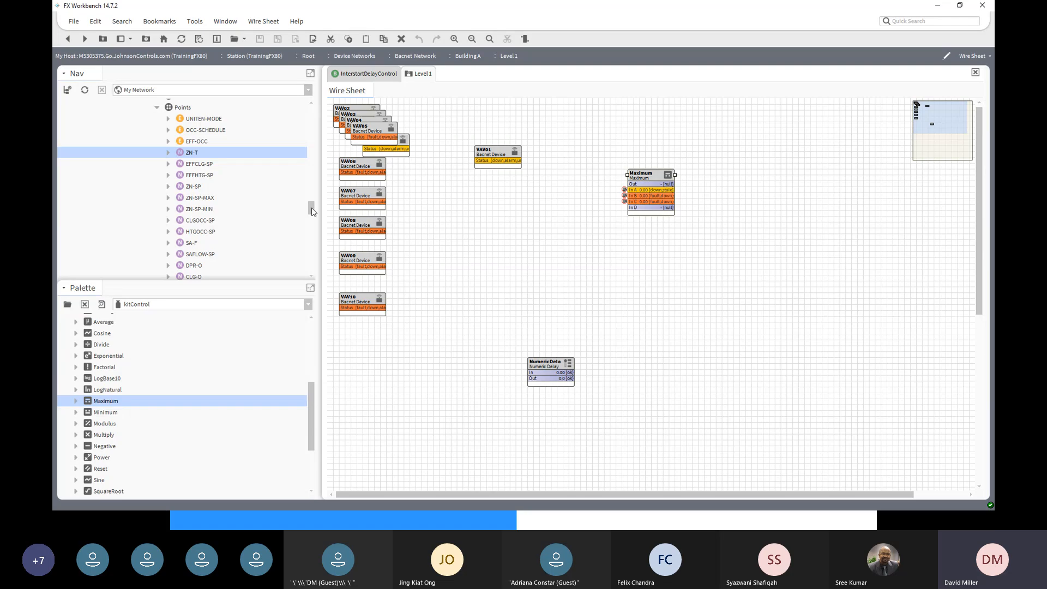
- Link VAV04's ZN-T Out into the Maximum block's In D, completing all four inputs
left_click_drag(311, 212, 311, 227)
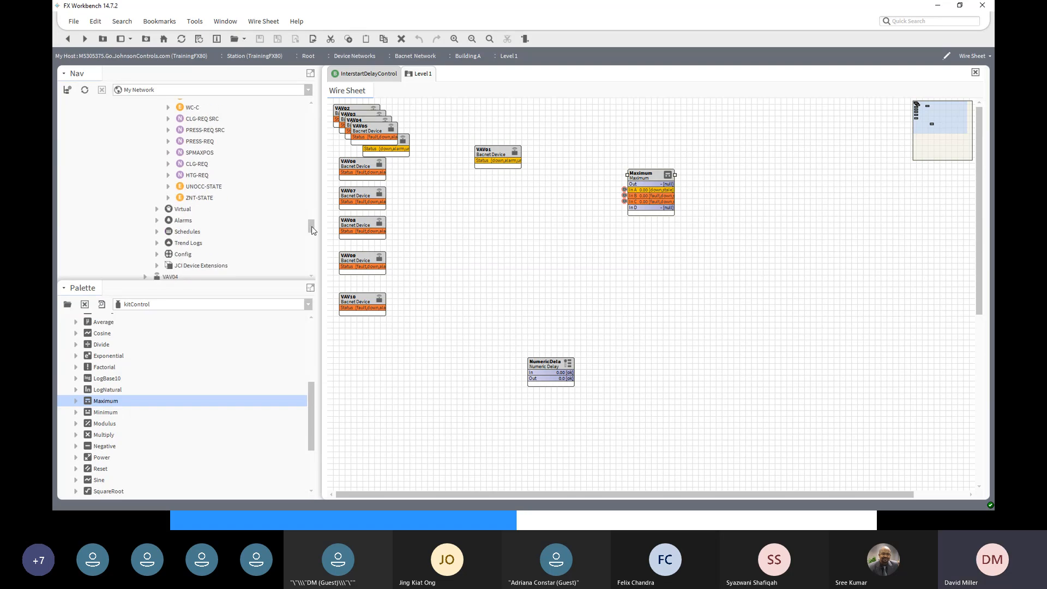
left_click_drag(314, 229, 313, 232)
left_click(145, 232)
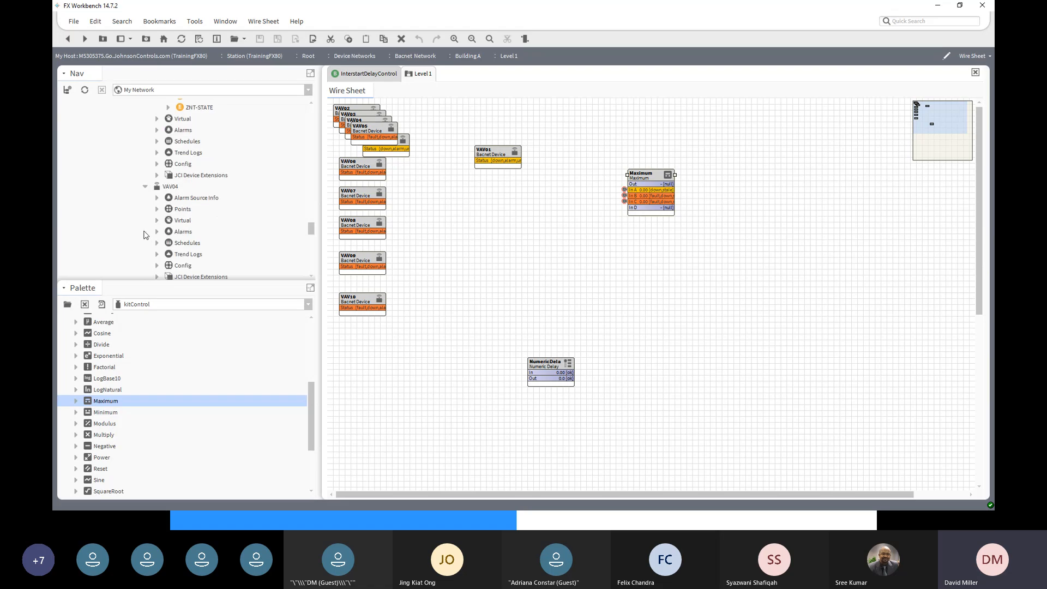
left_click(157, 209)
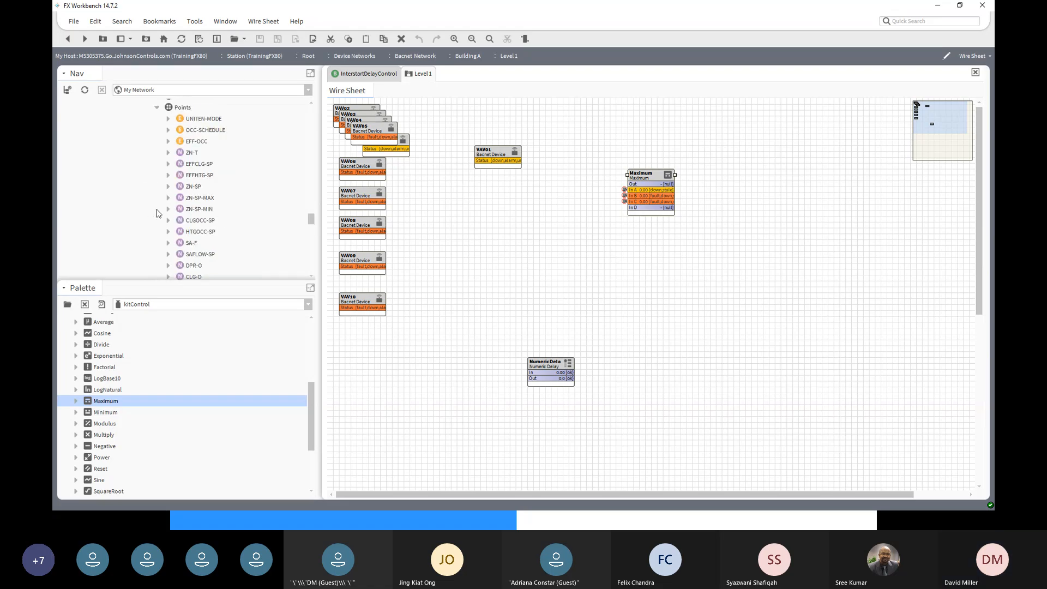
right_click(189, 153)
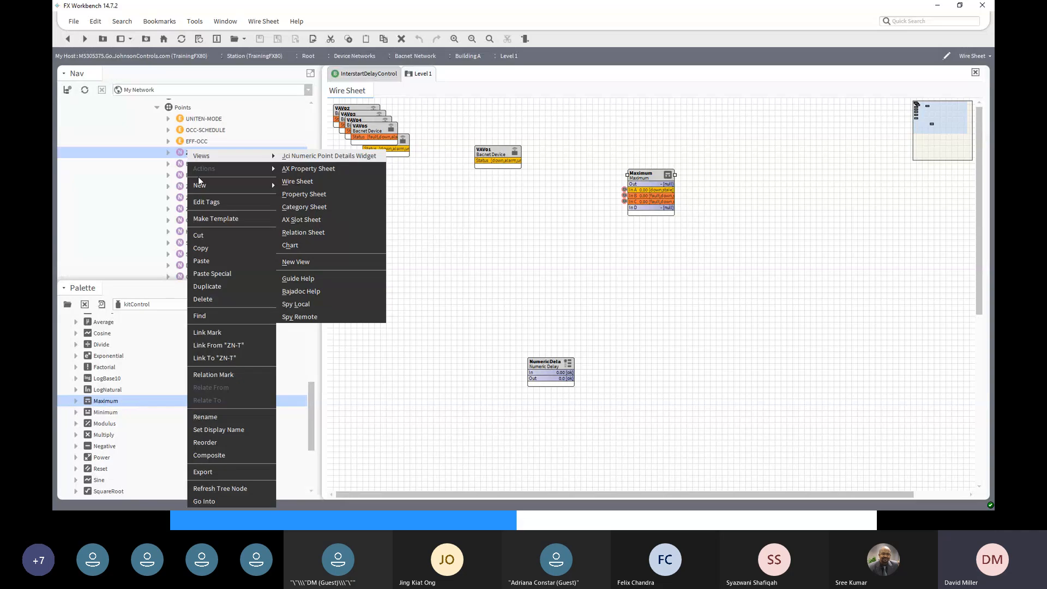
left_click(207, 333)
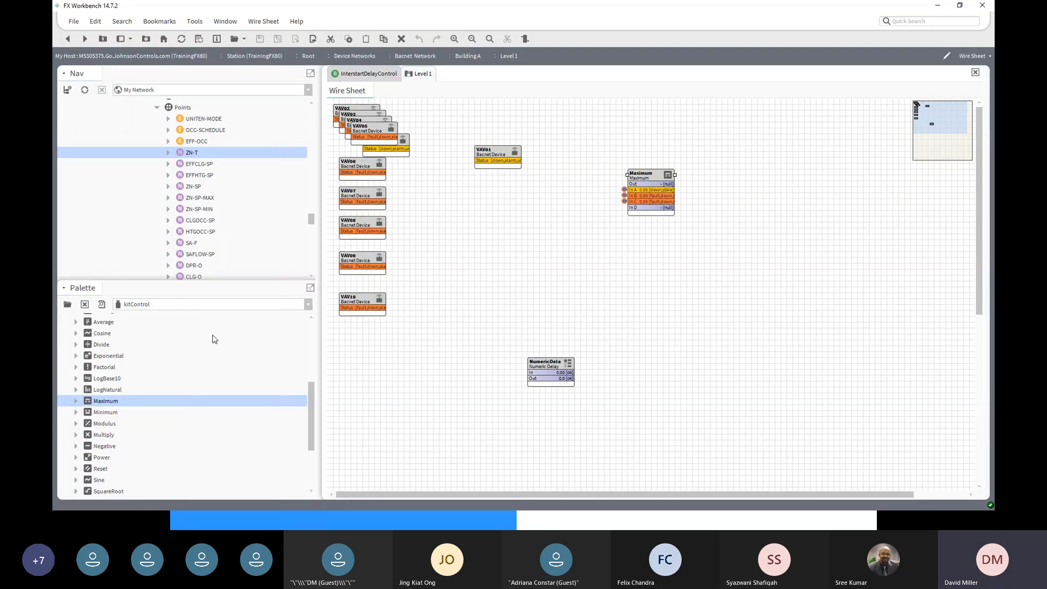
right_click(647, 176)
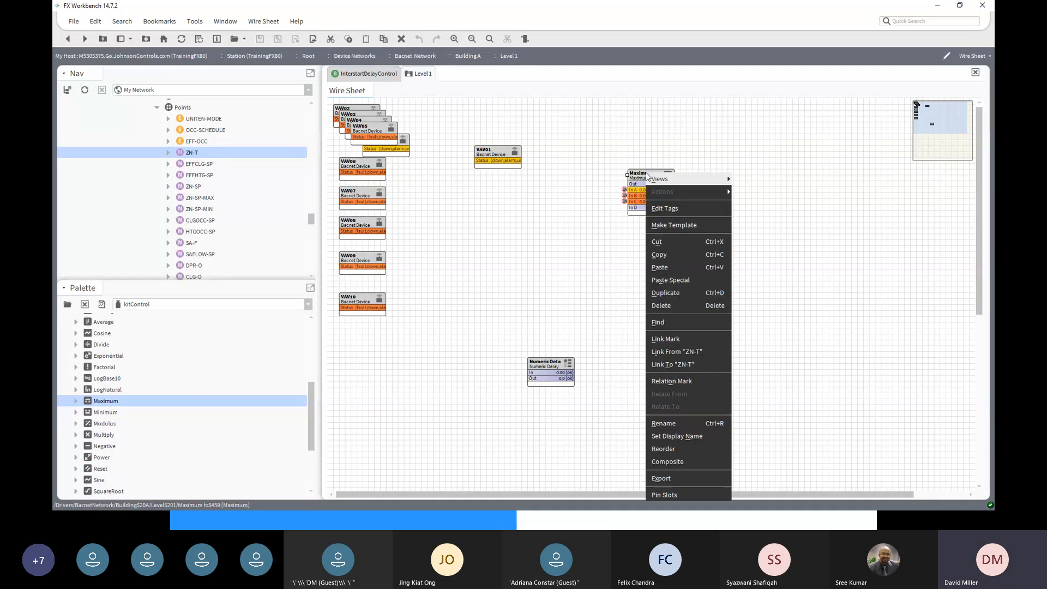
left_click(676, 351)
left_click(436, 210)
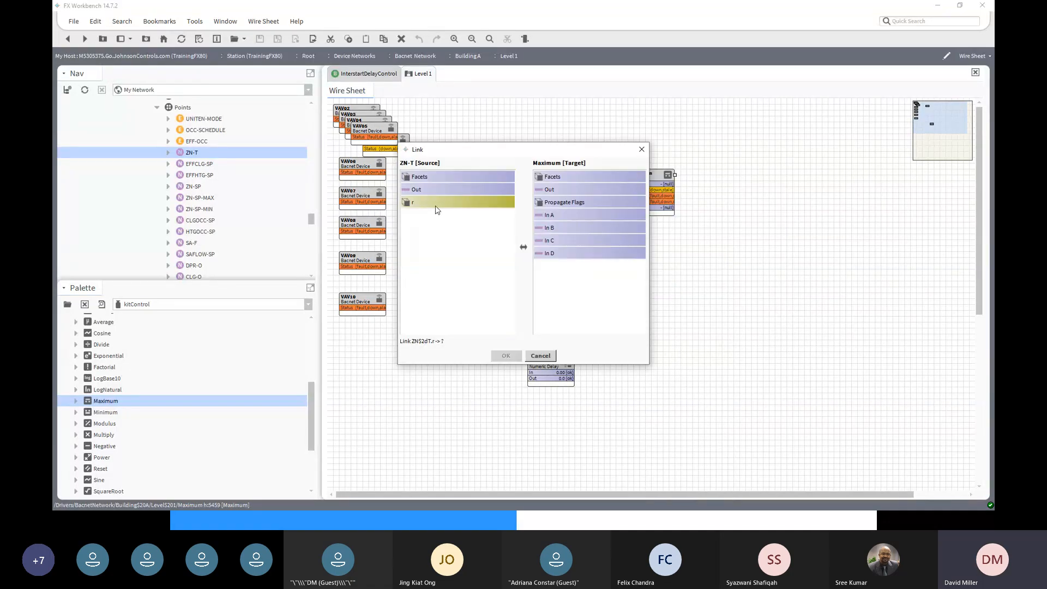
left_click(420, 191)
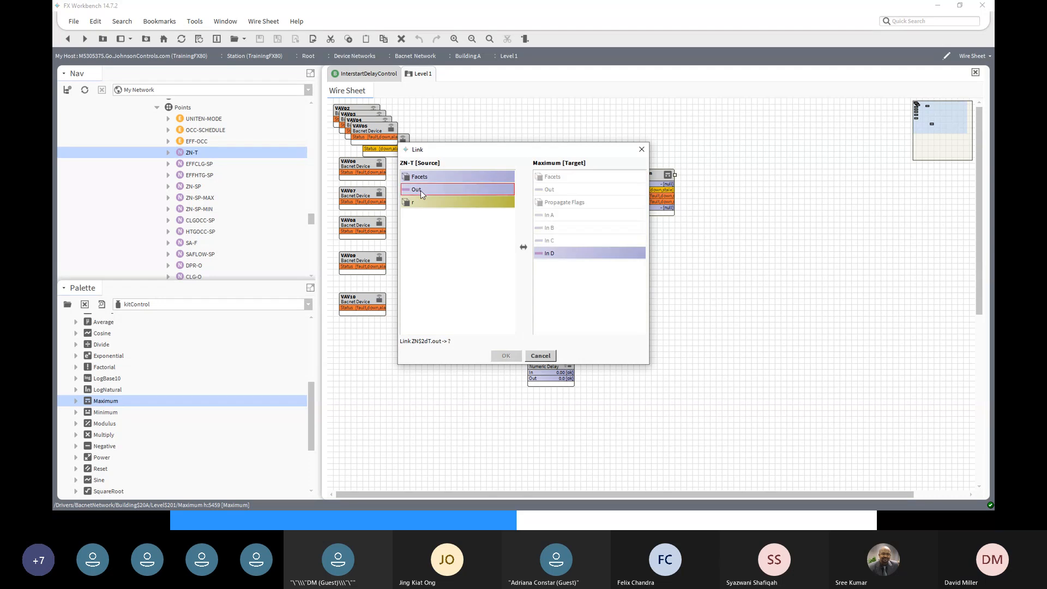
left_click(550, 253)
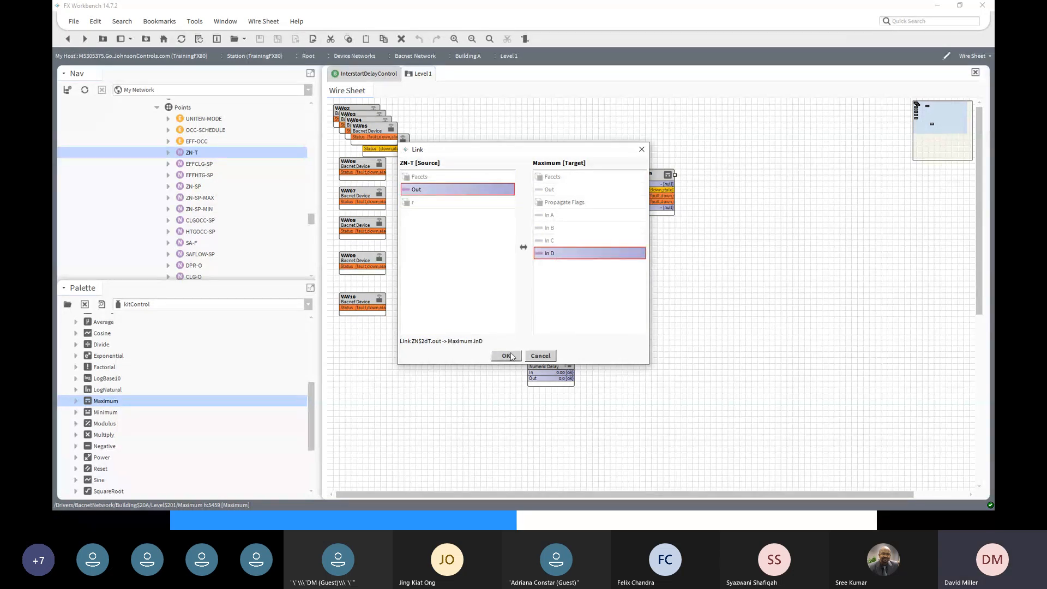
left_click(507, 356)
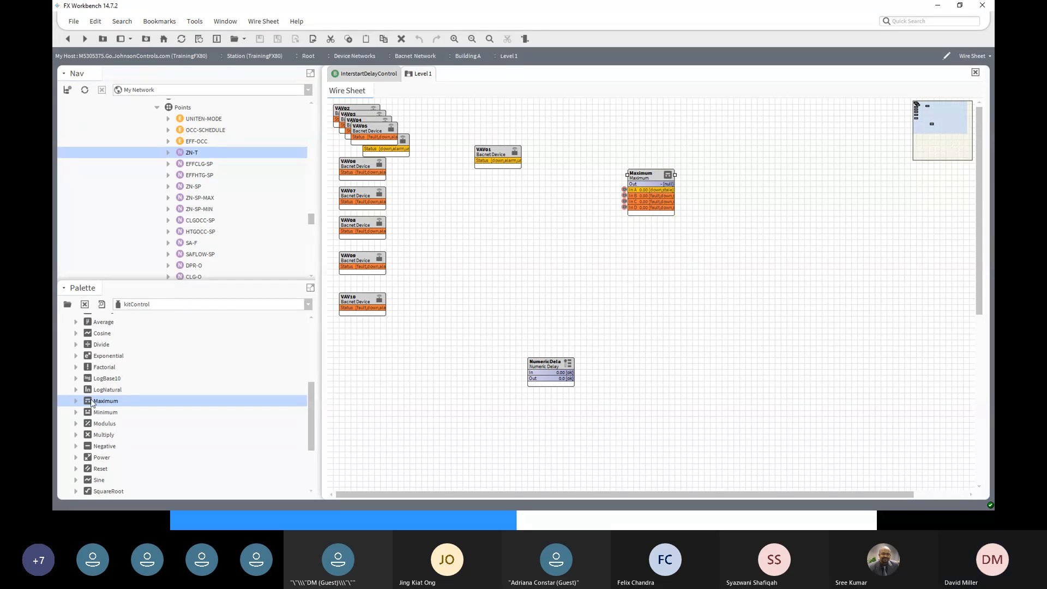
- Add a new Maximum block from kitControl to the sheet and name it Max 5678
left_click_drag(91, 403, 524, 348)
left_click_drag(662, 244, 662, 244)
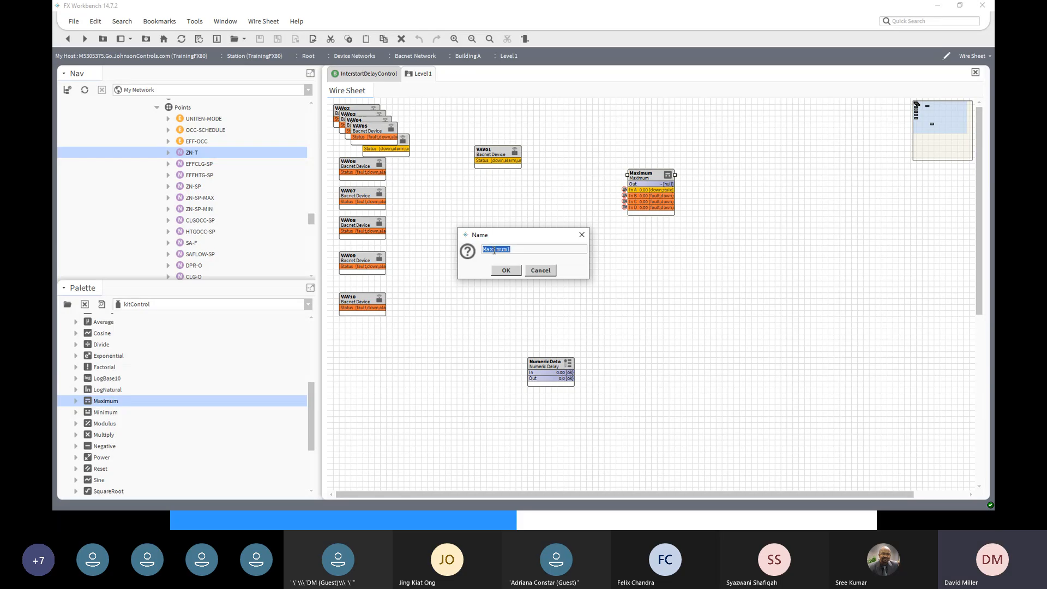
left_click_drag(492, 249, 536, 253)
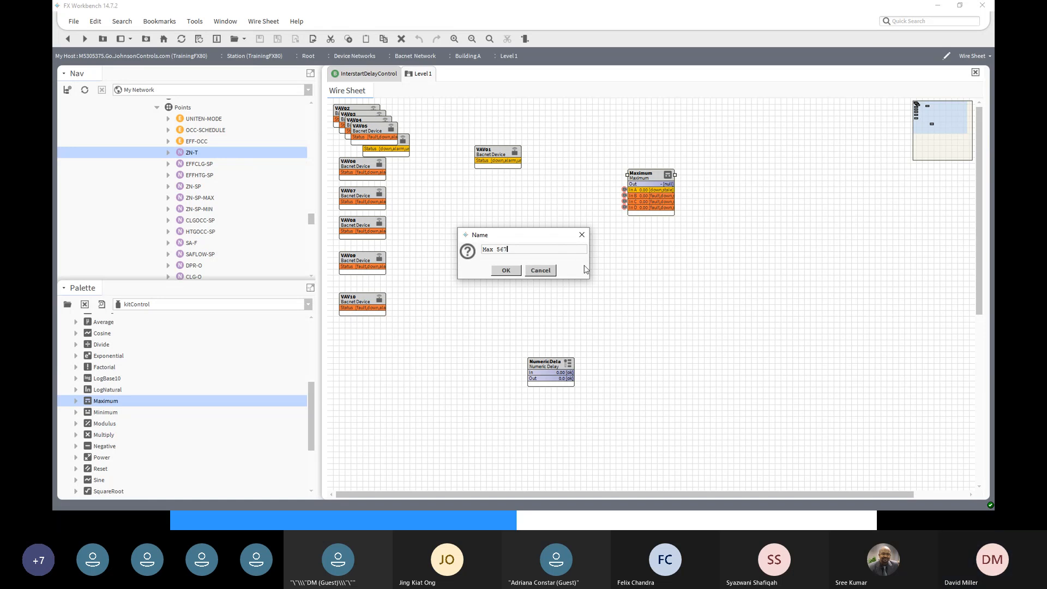
left_click(512, 276)
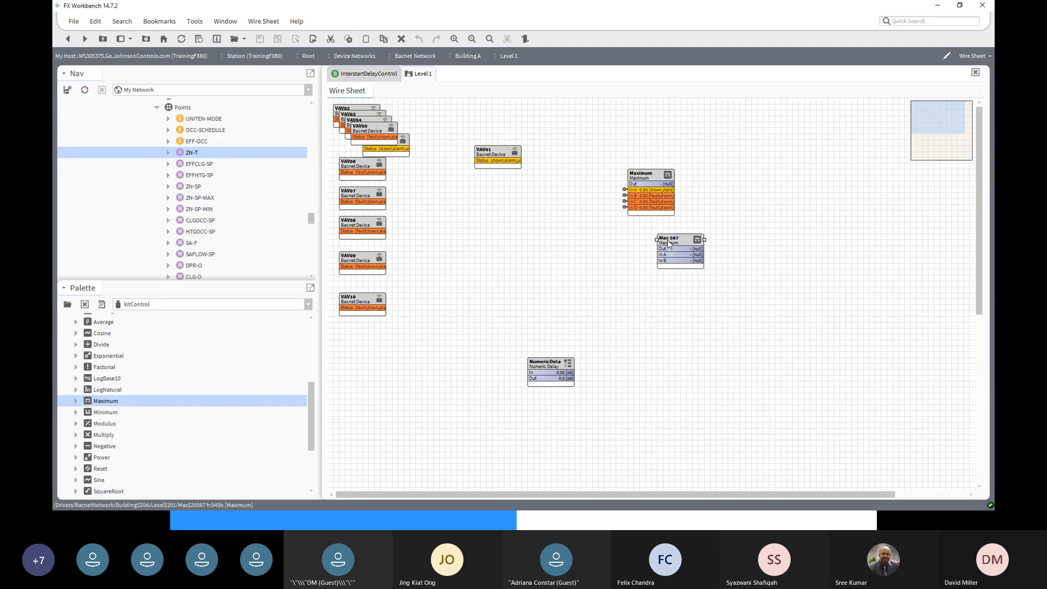
right_click(669, 244)
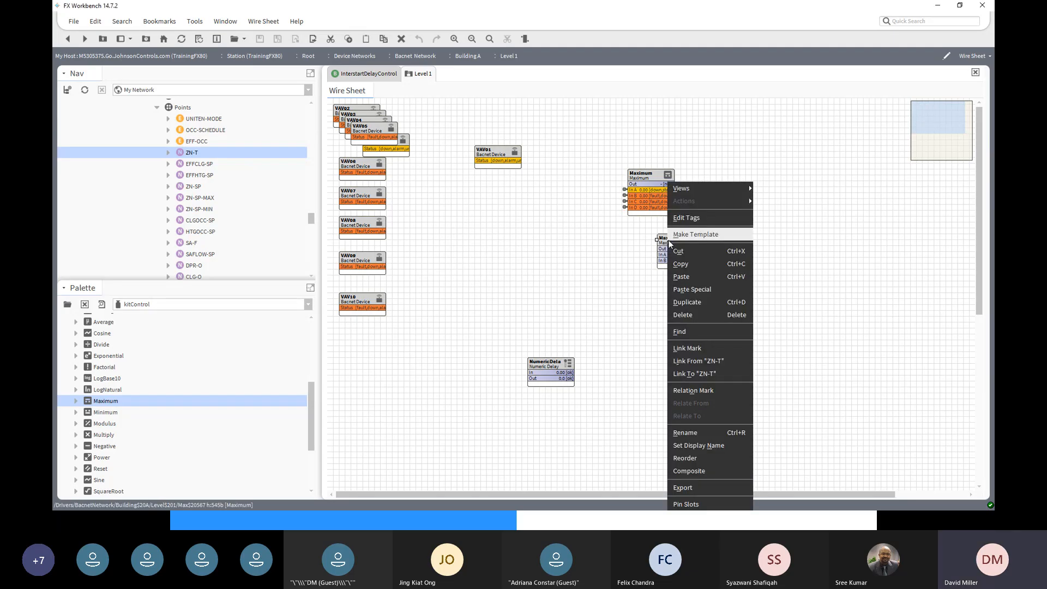
left_click(705, 435)
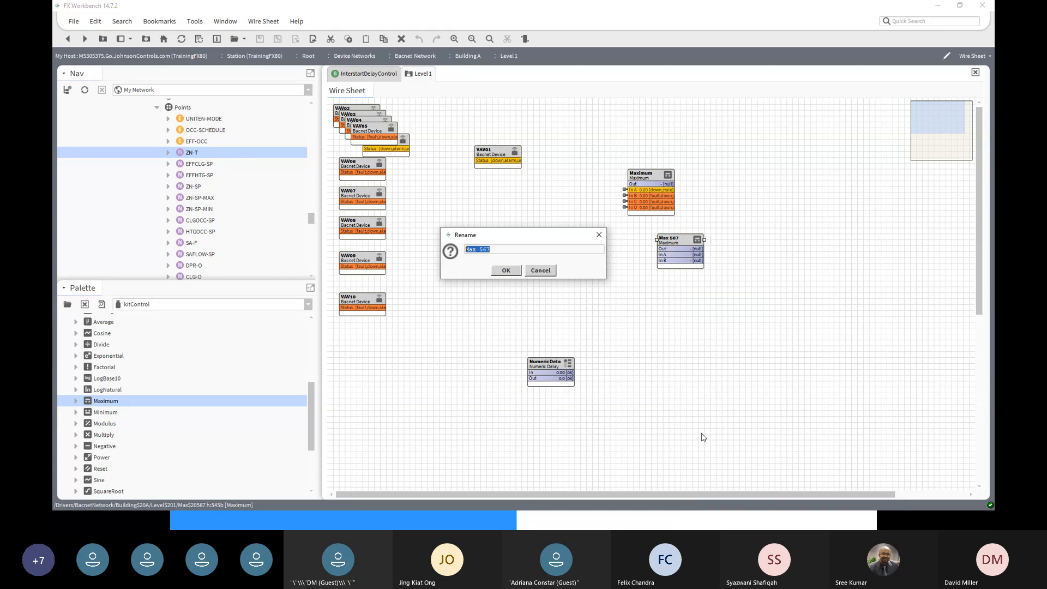
left_click(494, 250)
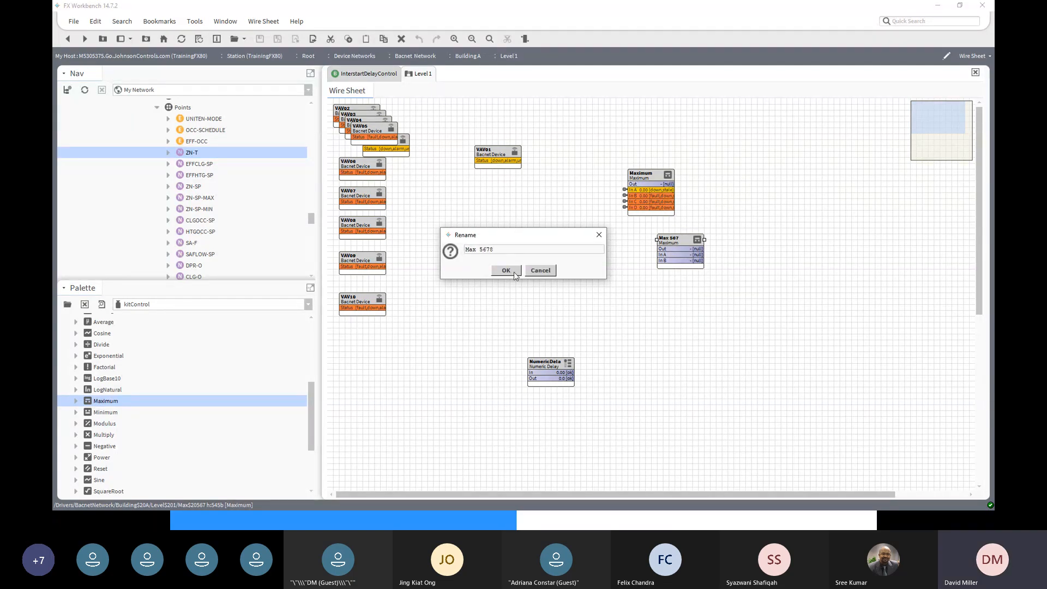
left_click(513, 271)
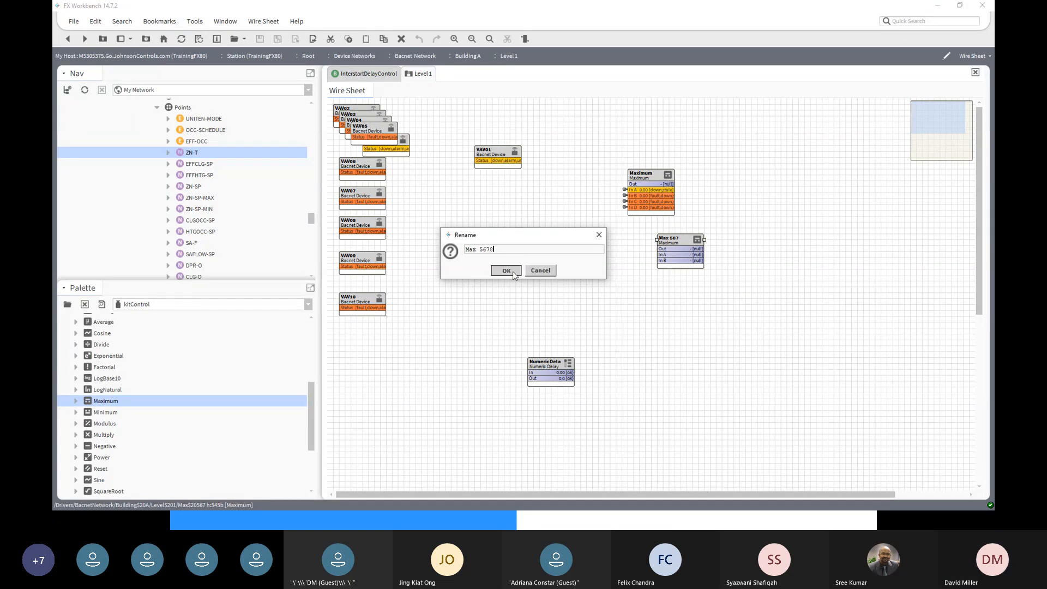
- Pin In C and In D so Max 5678 shows all four inputs
right_click(680, 241)
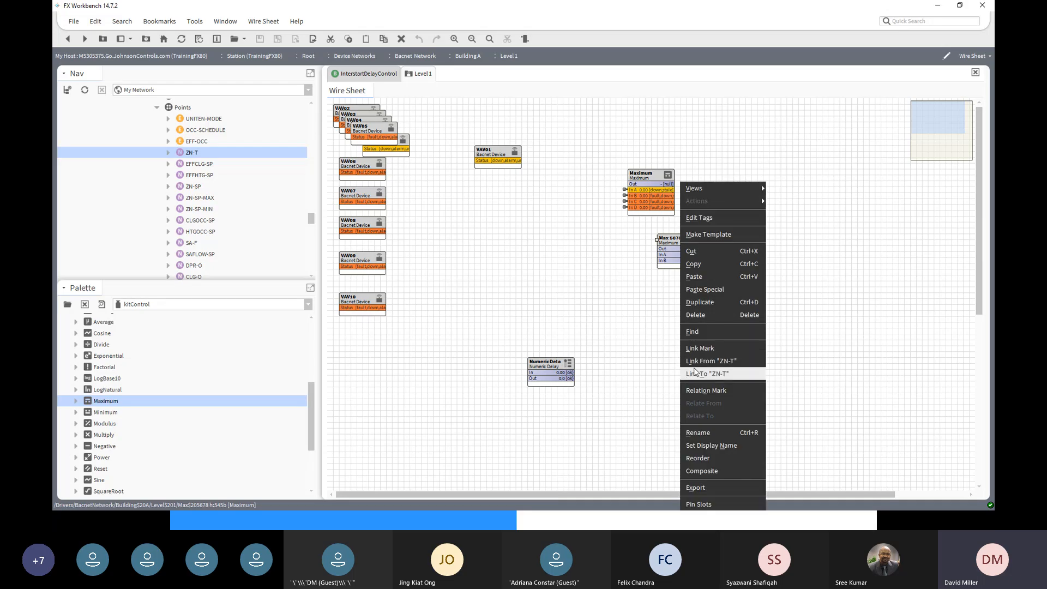
left_click(698, 504)
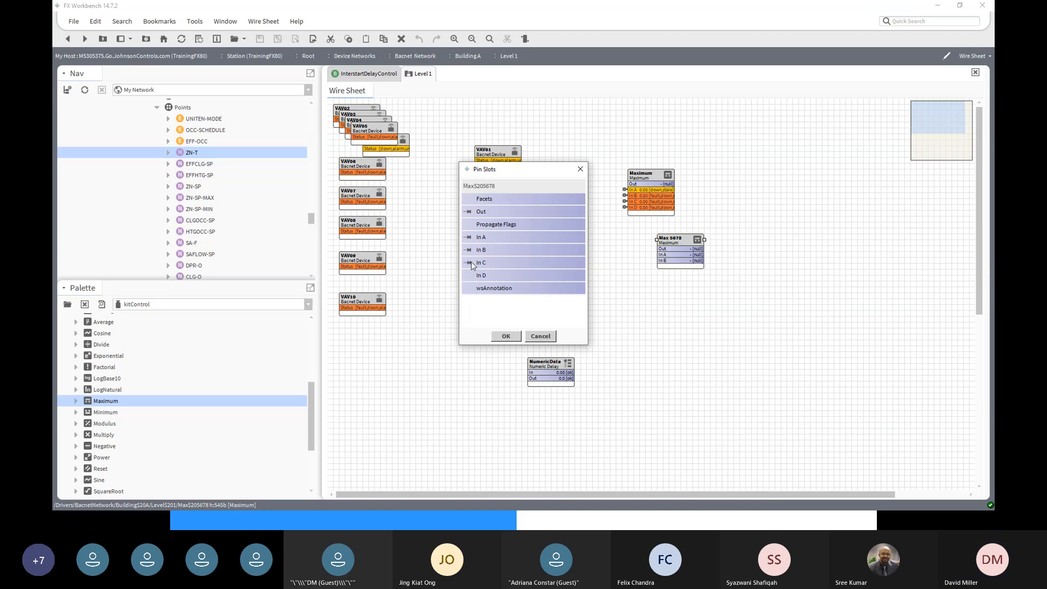
left_click(505, 336)
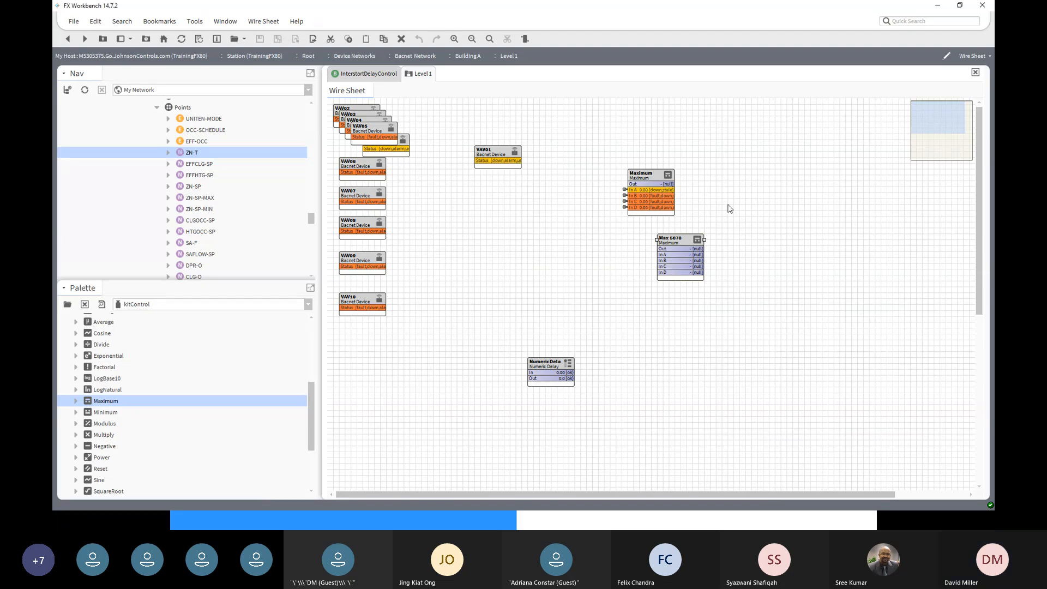
- Move Max 5678 under the Maximum block and link-mark it as the target
left_click_drag(679, 239, 650, 239)
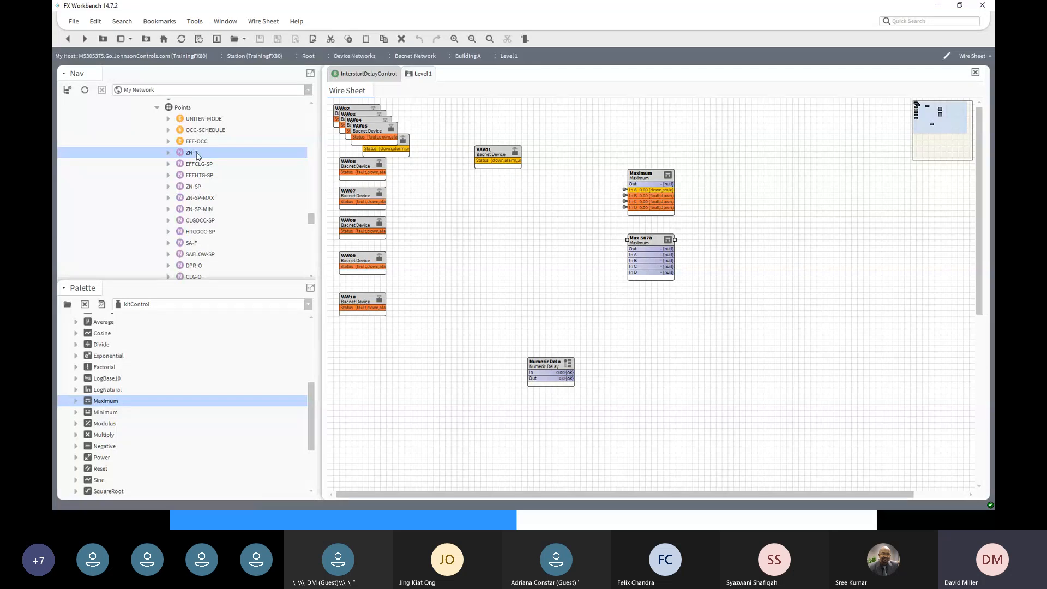
right_click(197, 155)
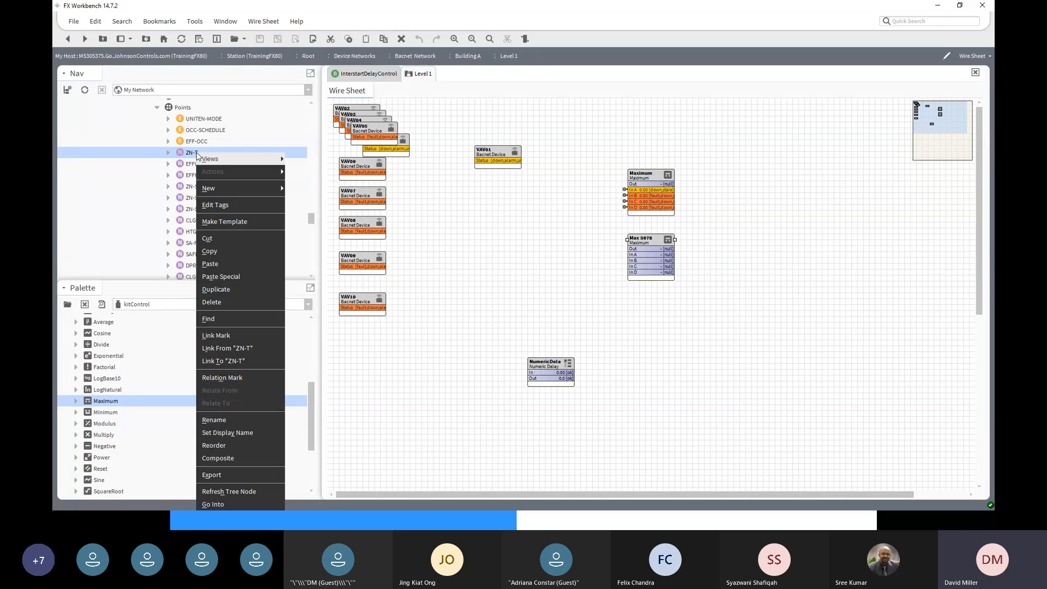
left_click(218, 337)
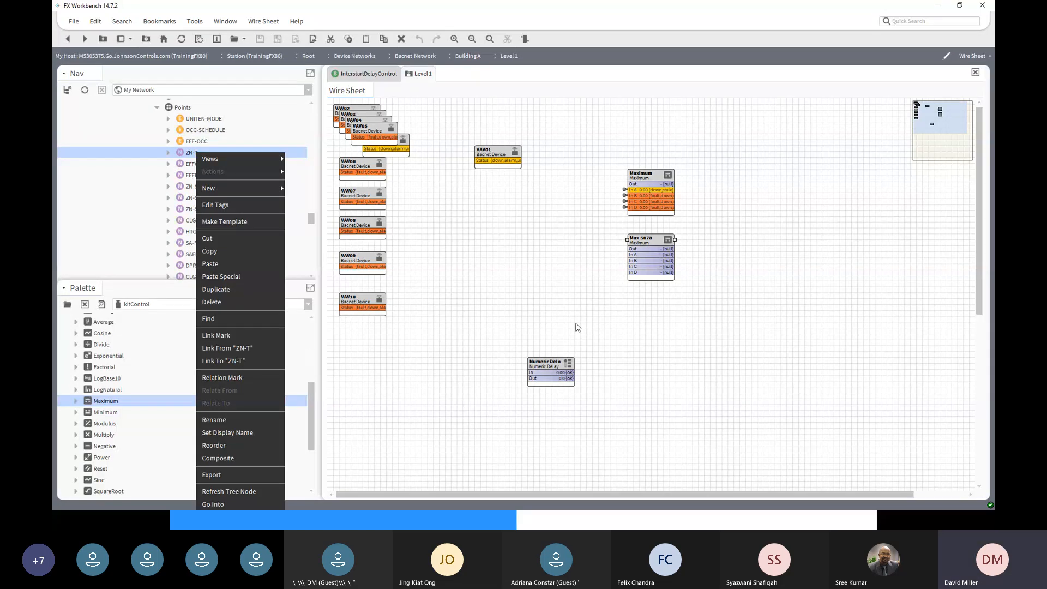
right_click(642, 243)
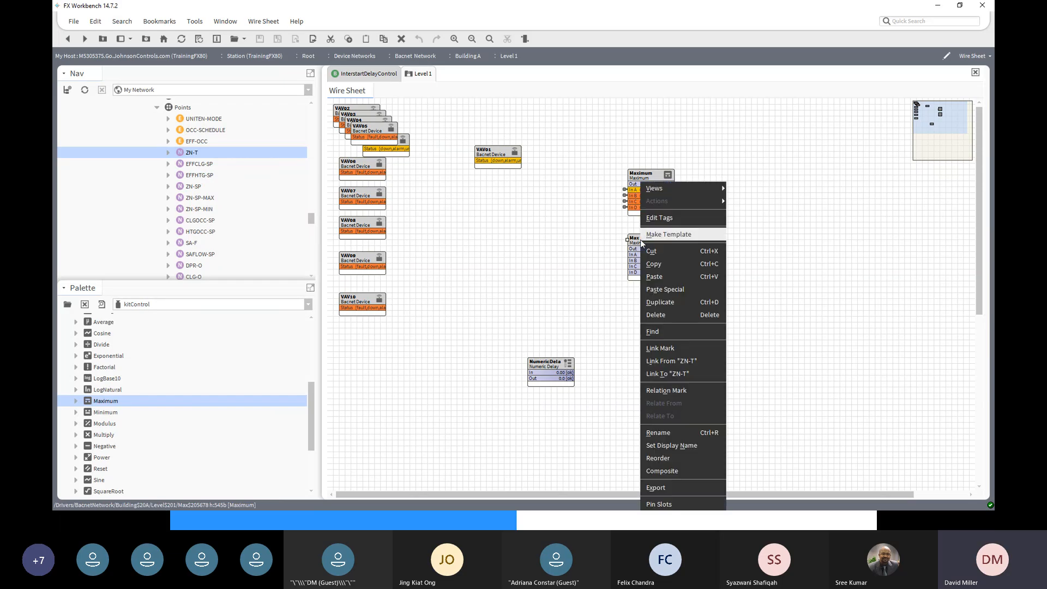
left_click(668, 348)
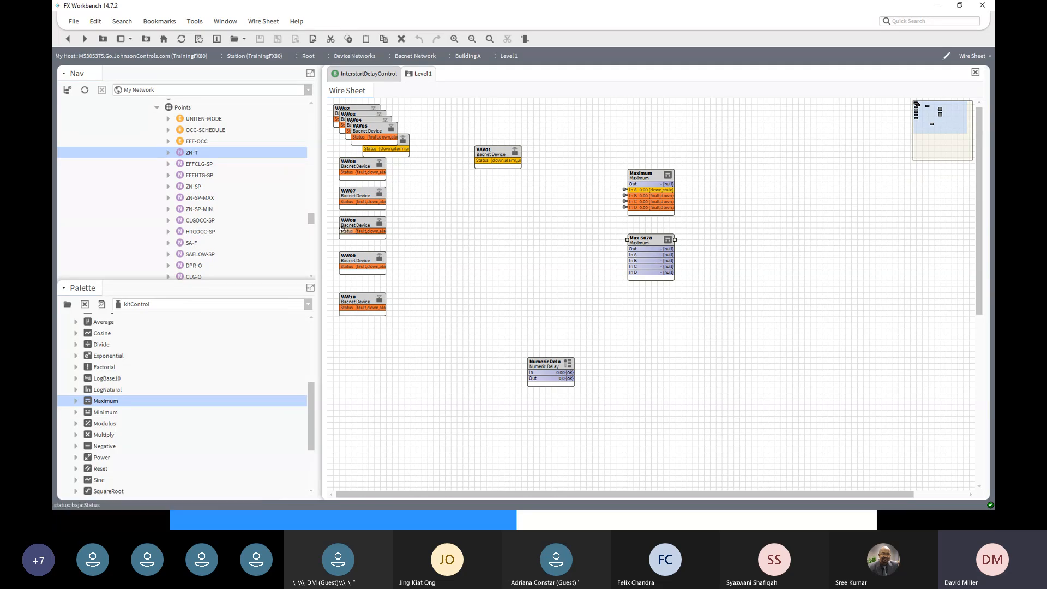
- Link VAV05's ZN-T Out into In A of Max 5678
scroll(312, 254, "down", 3)
scroll(312, 254, "down", 5)
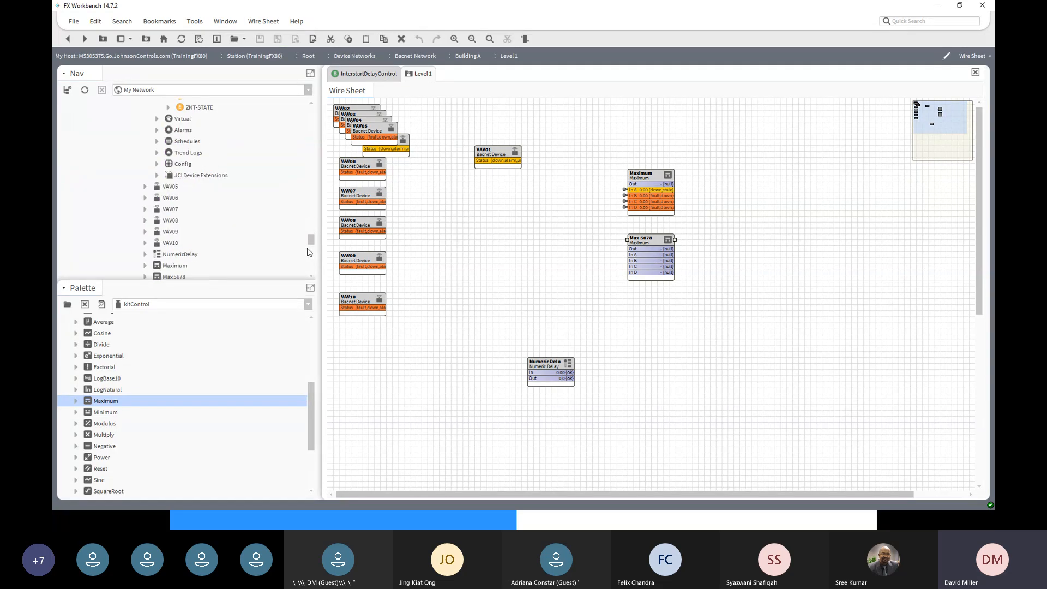
left_click(167, 188)
left_click(145, 186)
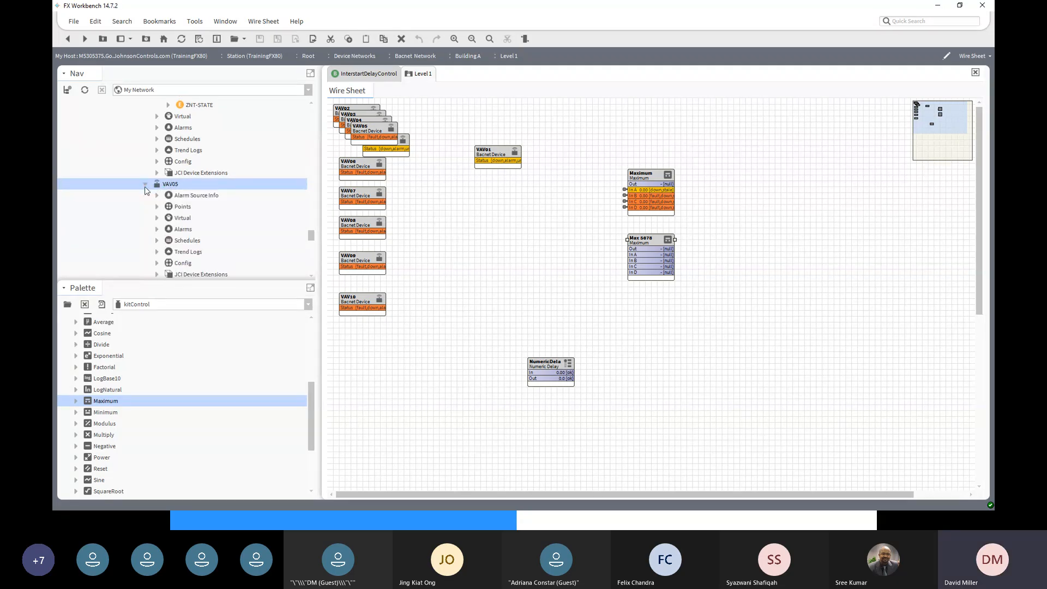
left_click(157, 207)
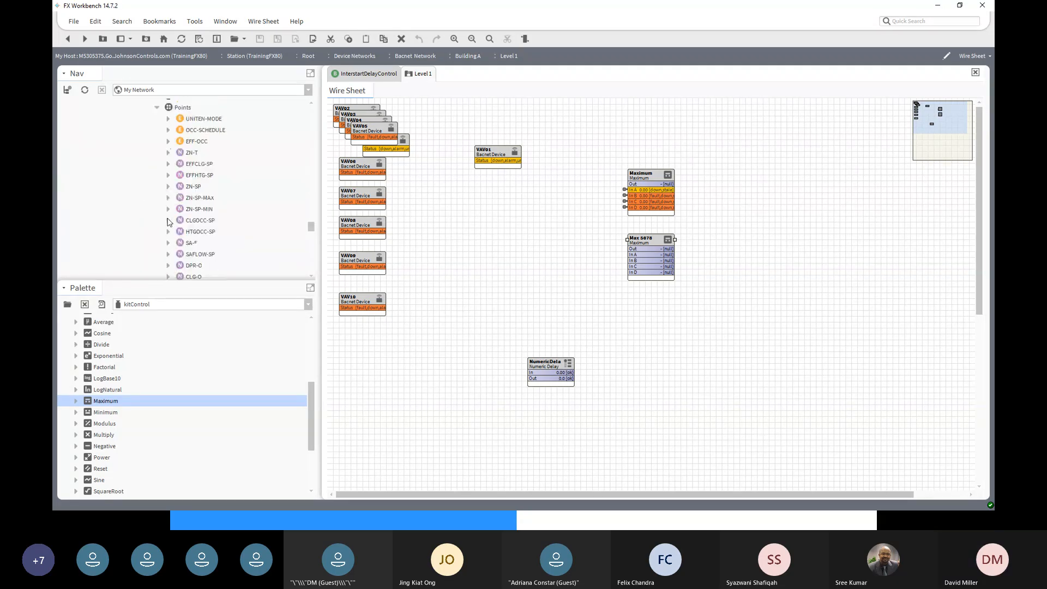
left_click(192, 154)
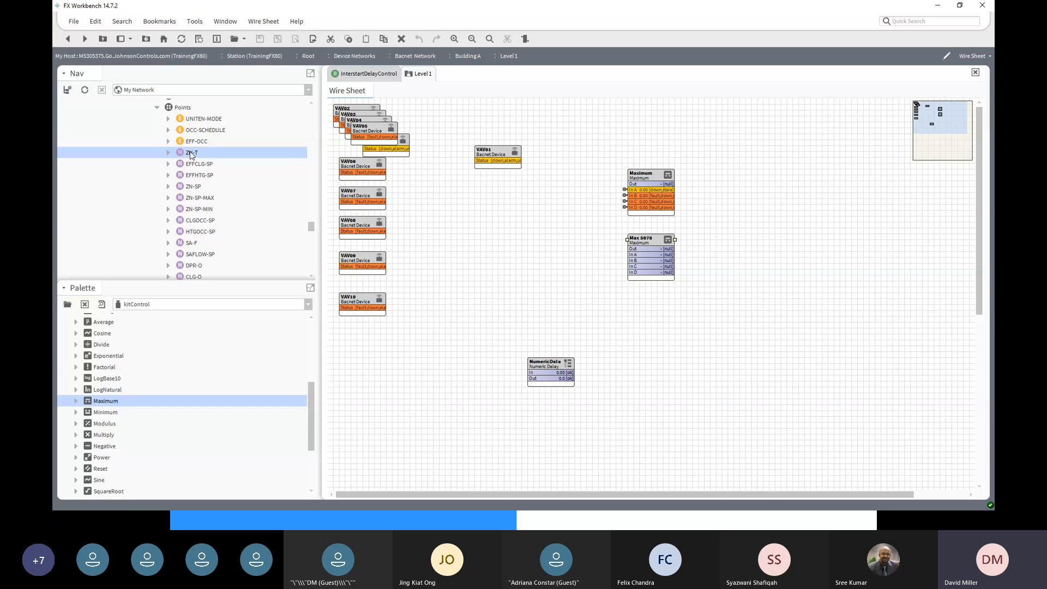
right_click(191, 155)
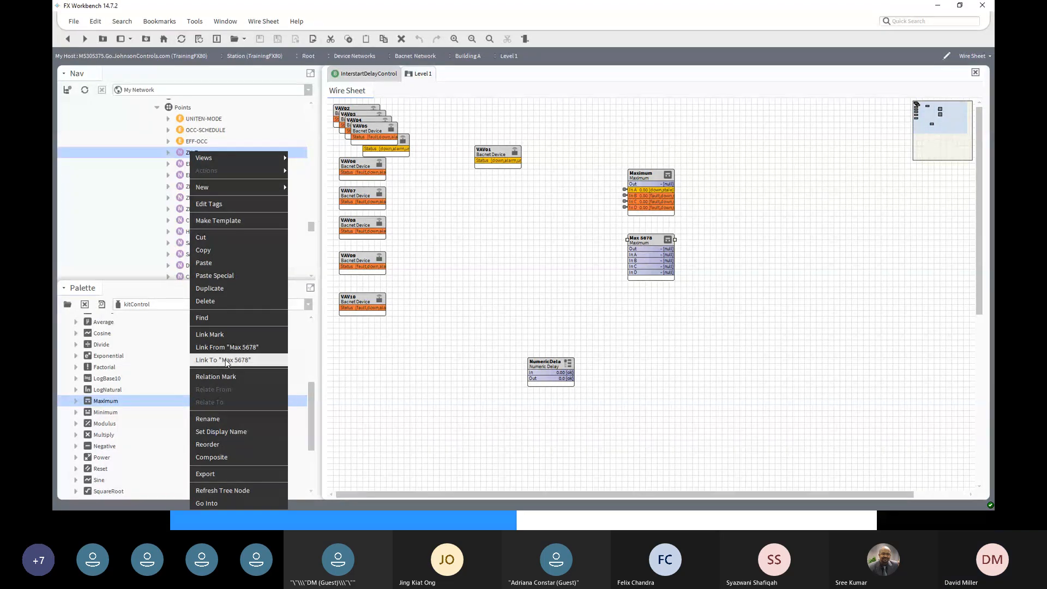
left_click(227, 362)
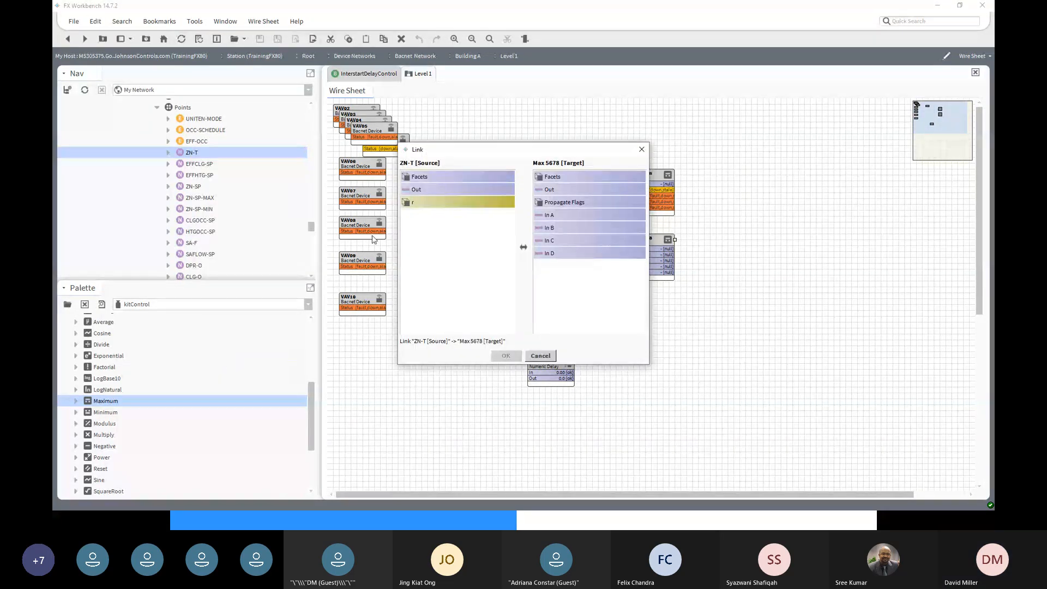
left_click(434, 191)
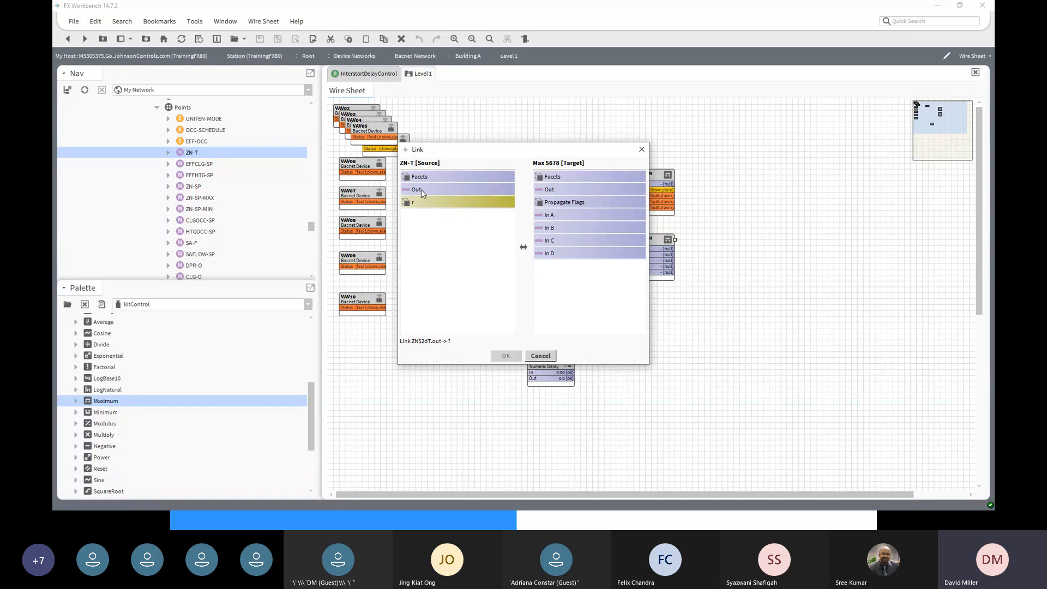
left_click(421, 191)
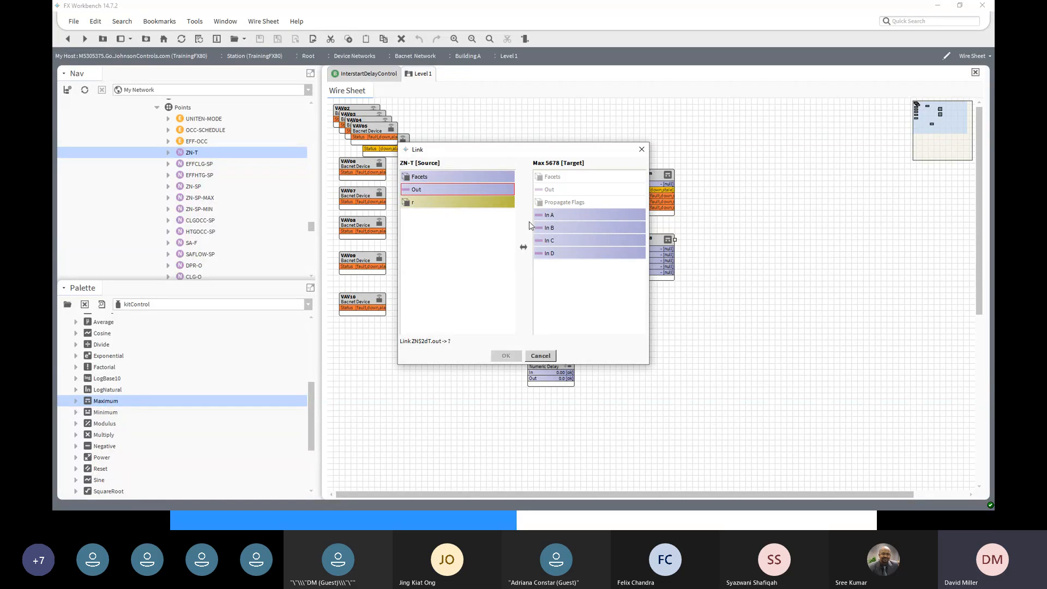
left_click(542, 216)
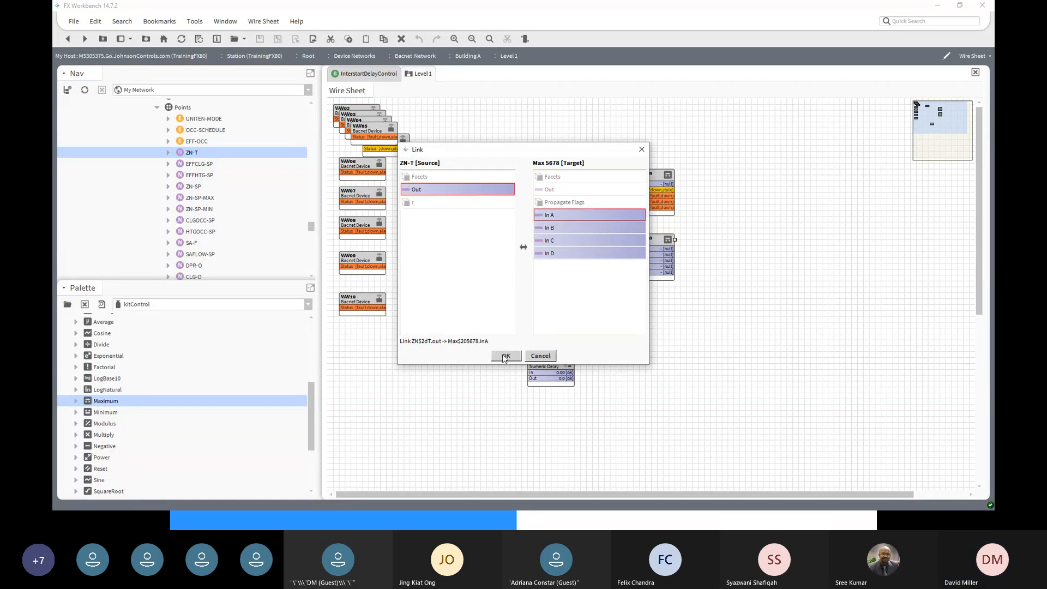
left_click(505, 356)
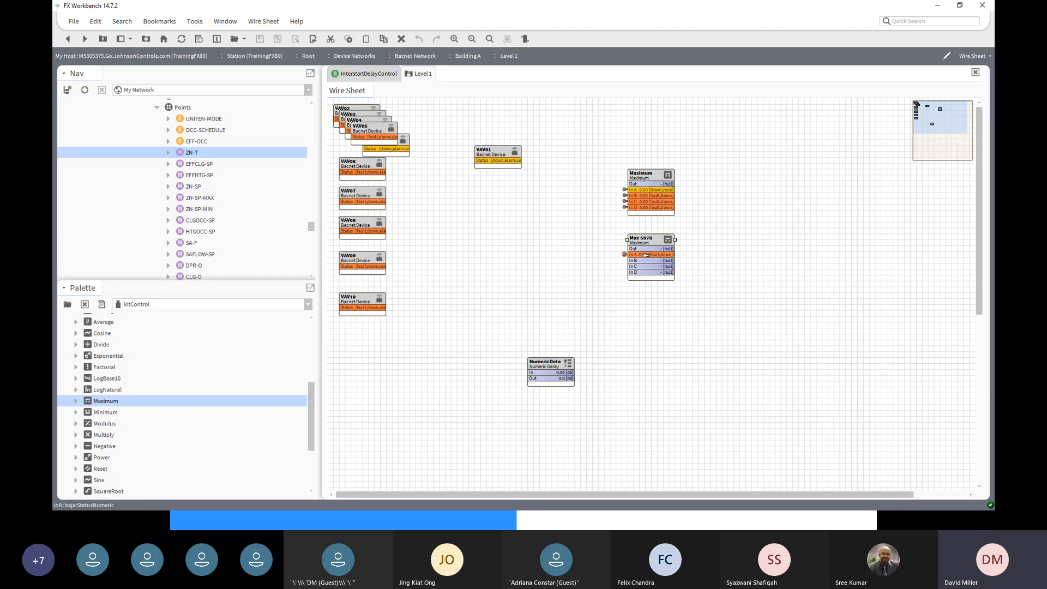
- Link VAV06's ZN-T Out into In B of Max 5678
scroll(218, 220, "down", 5)
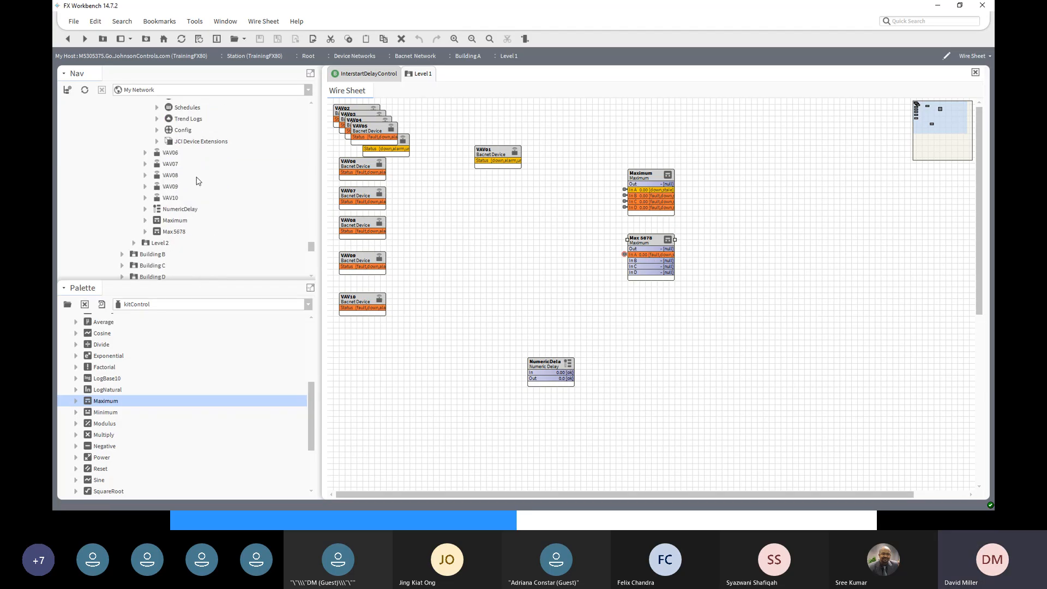
left_click(146, 153)
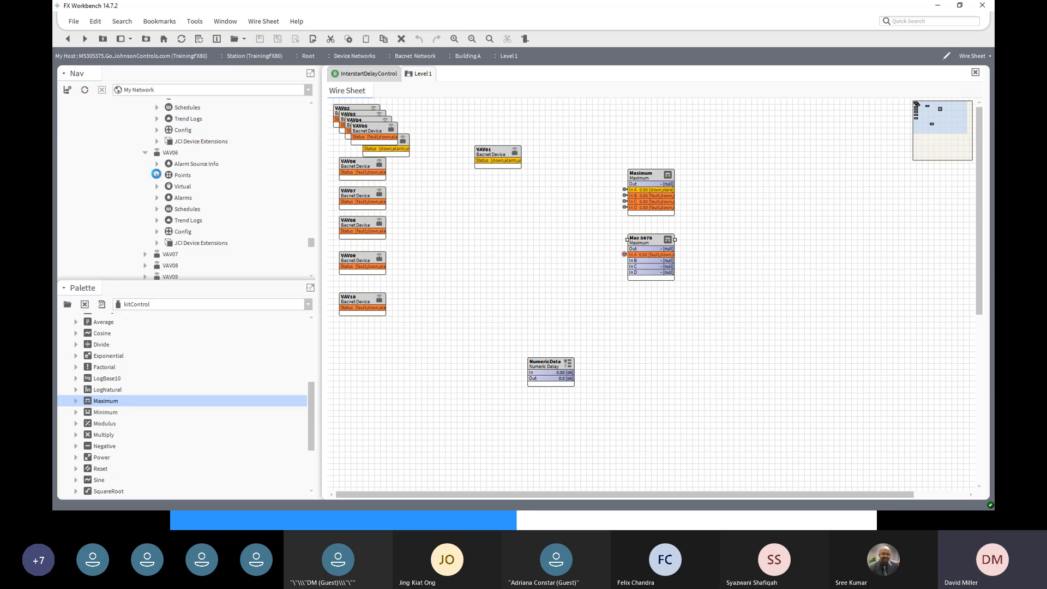
left_click(157, 175)
right_click(184, 154)
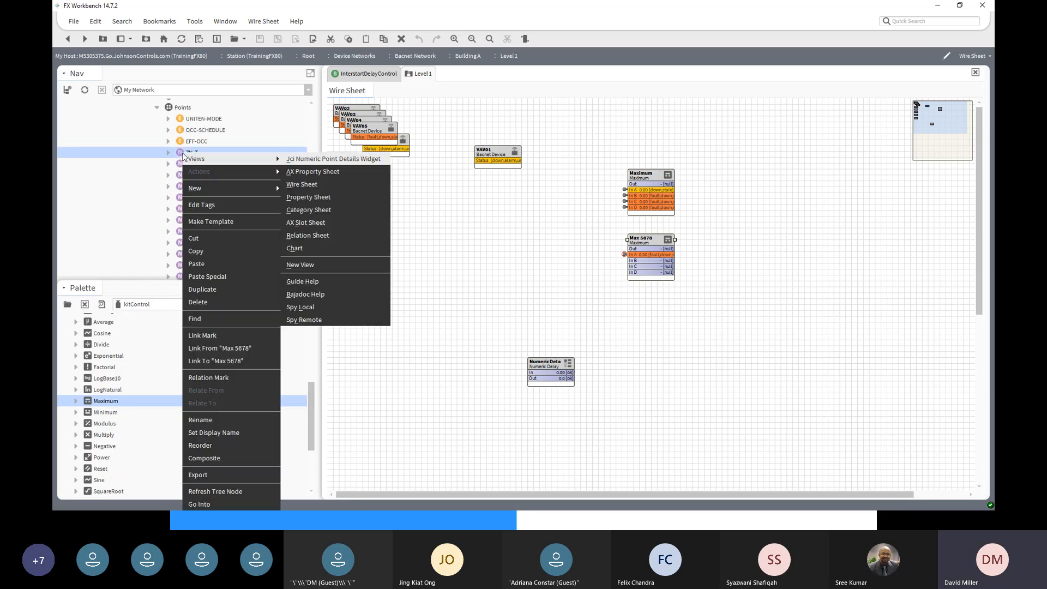
left_click(216, 361)
left_click(418, 189)
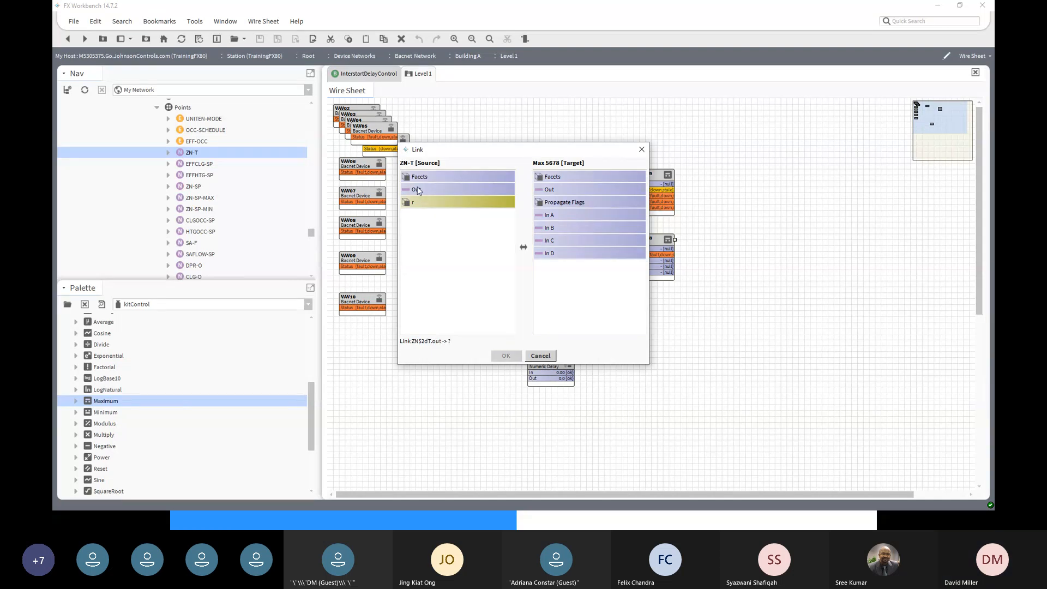
left_click(539, 228)
left_click(538, 227)
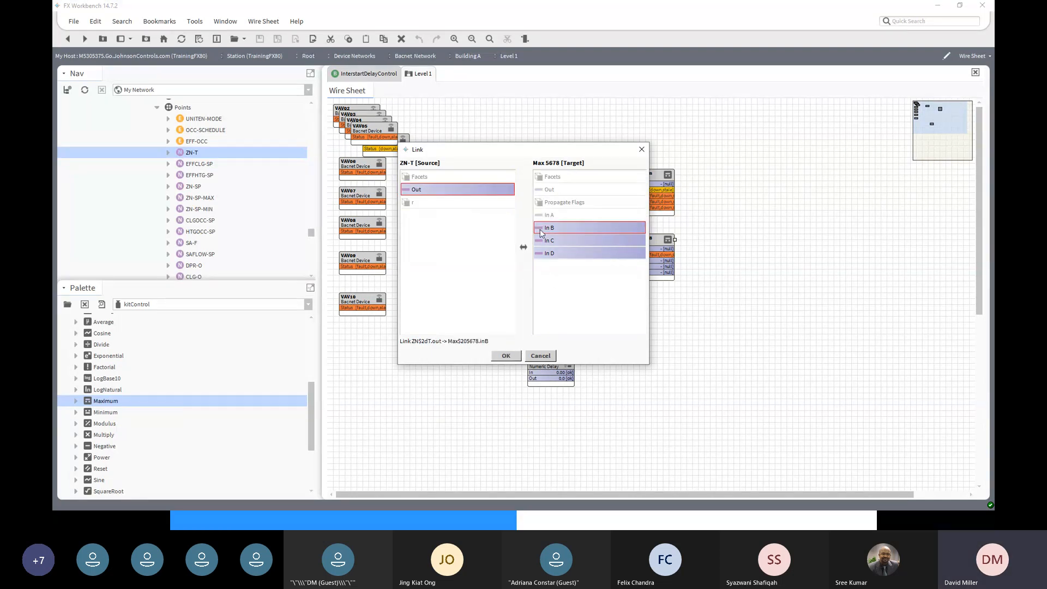
left_click(507, 356)
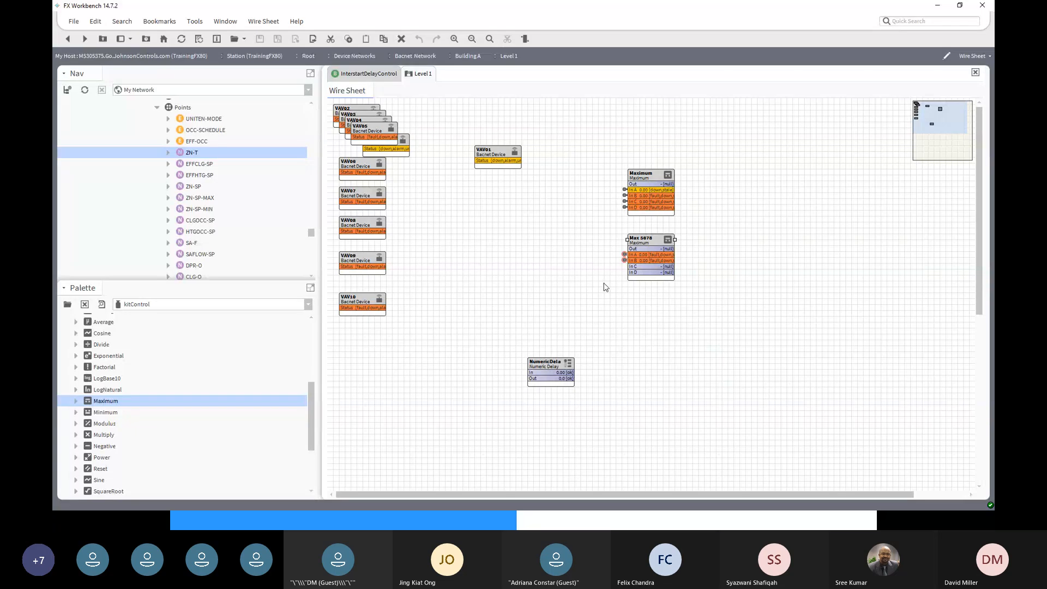
- Link VAV07's ZN-T Out into In C of Max 5678
scroll(229, 208, "down", 5)
scroll(229, 207, "down", 5)
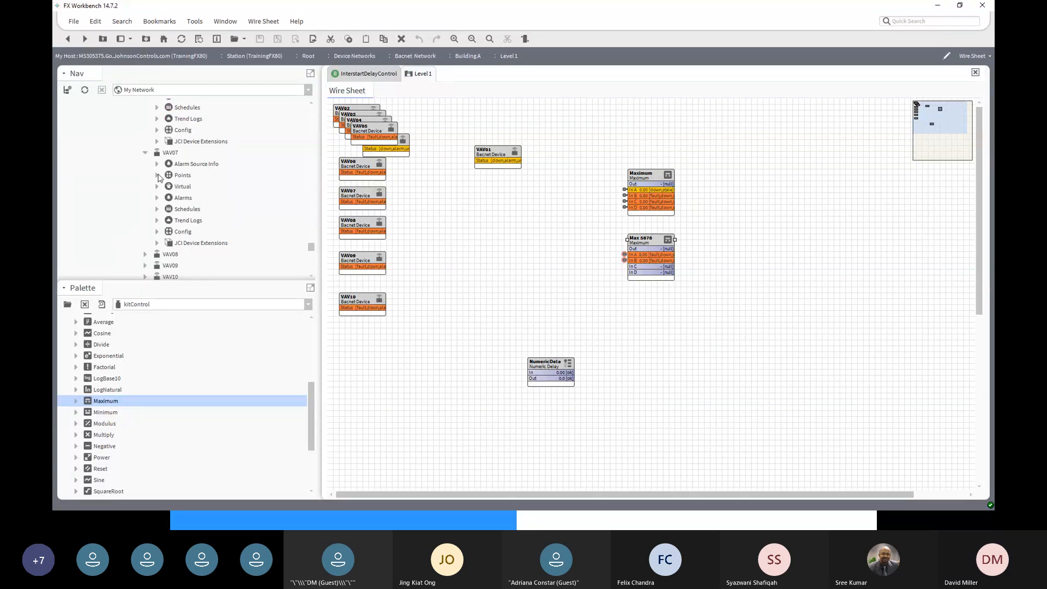
left_click(157, 175)
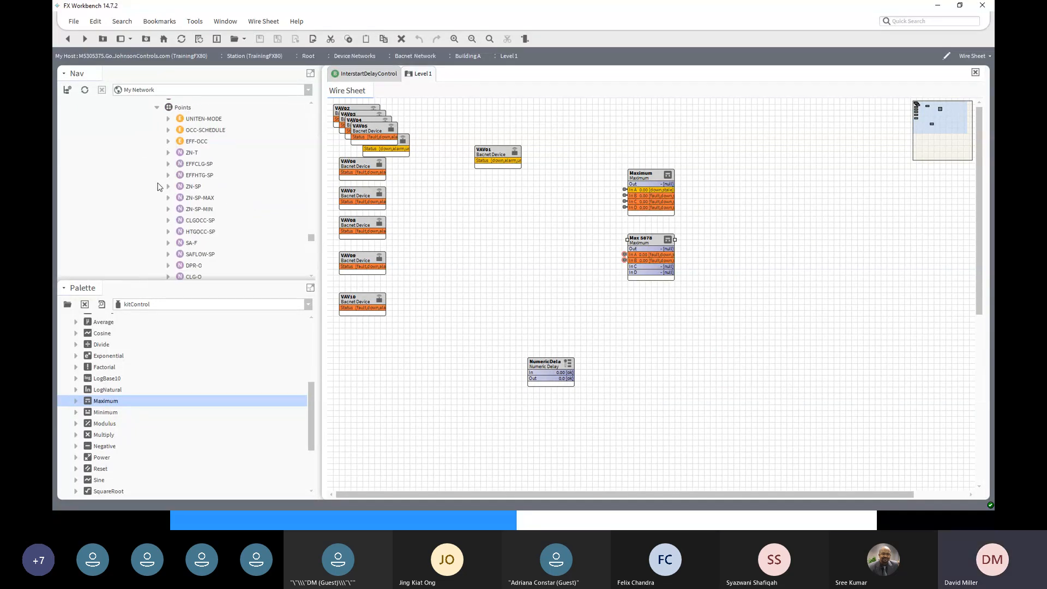
left_click(183, 154)
right_click(182, 155)
mouse_move(183, 155)
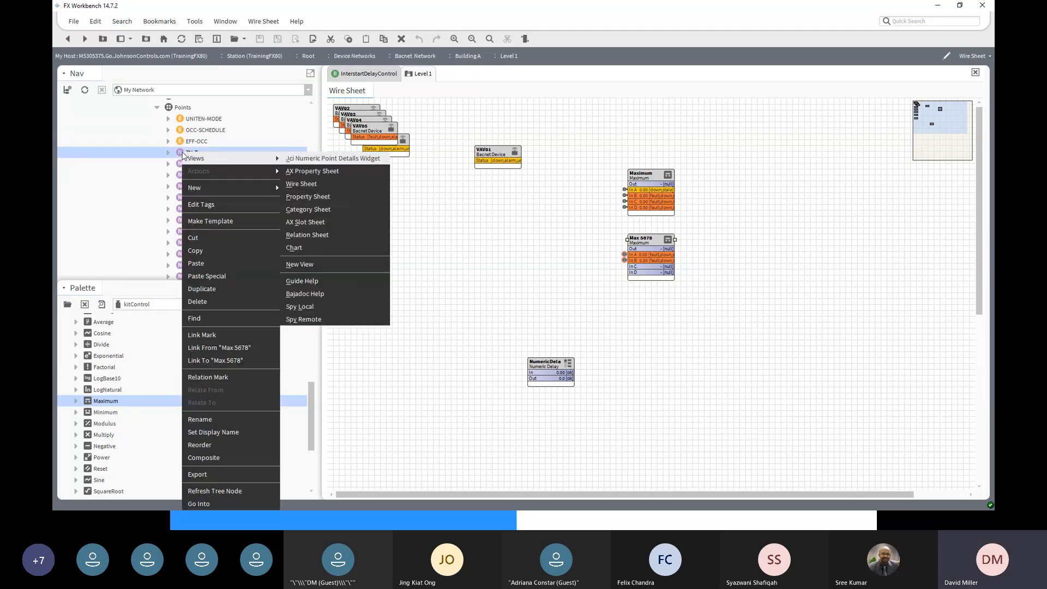
left_click(208, 361)
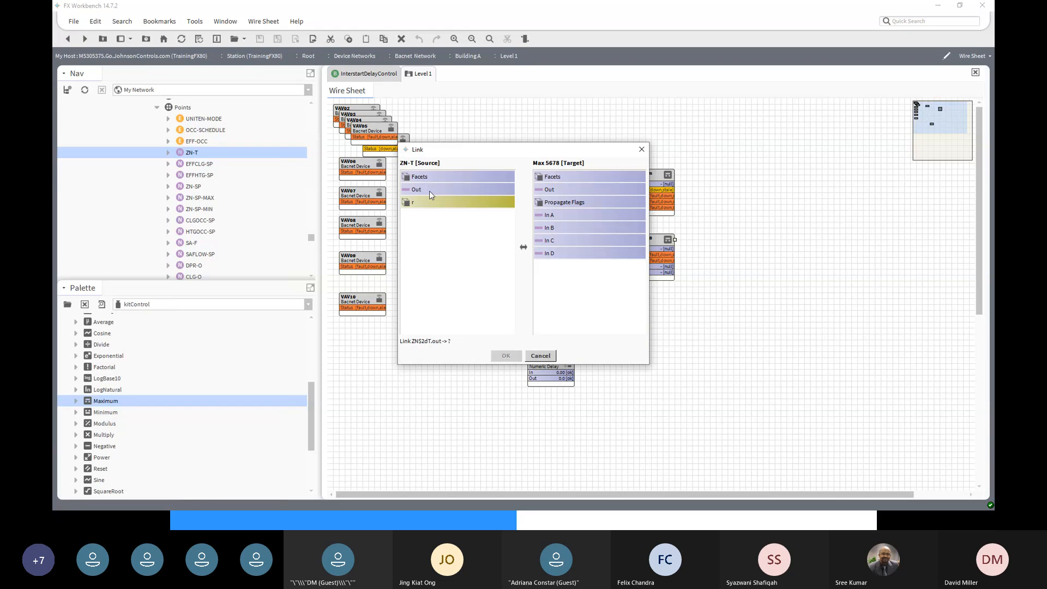
left_click(430, 191)
left_click(551, 243)
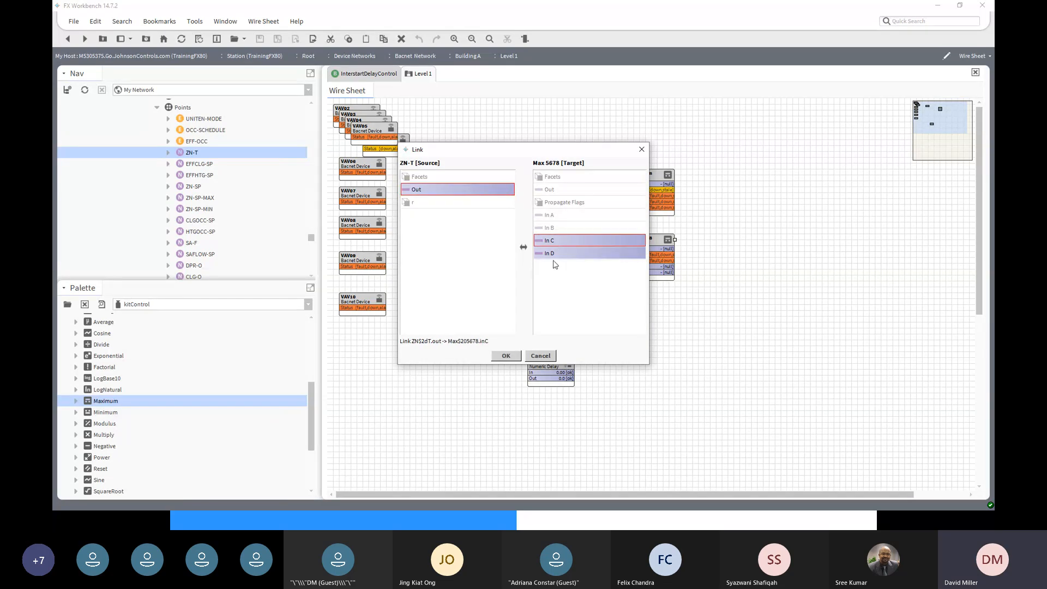
left_click(506, 355)
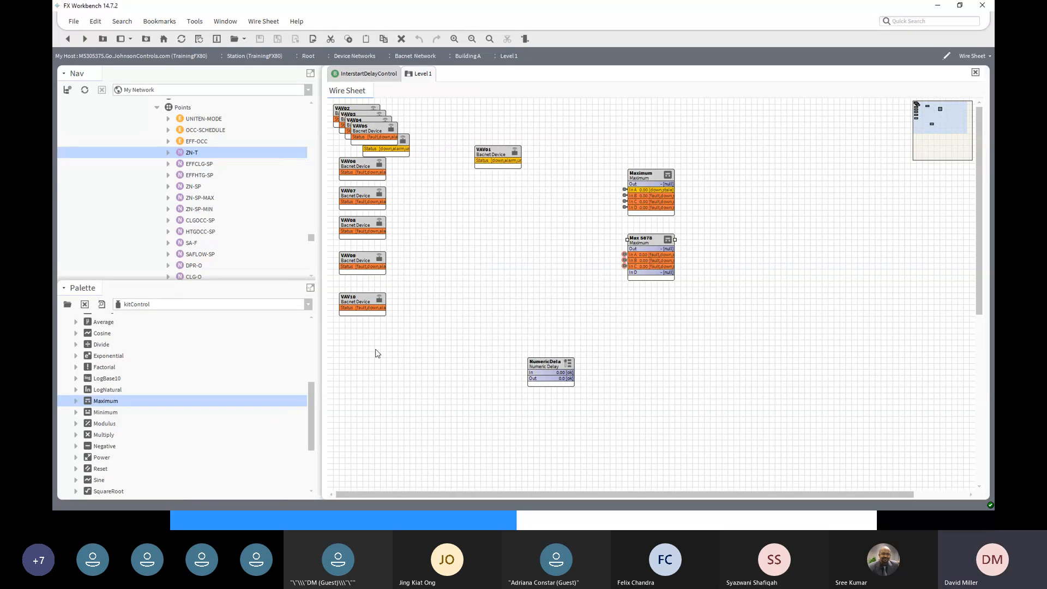
- Link VAV08's ZN-T Out into In D of Max 5678
scroll(242, 252, "down", 5)
scroll(242, 246, "down", 3)
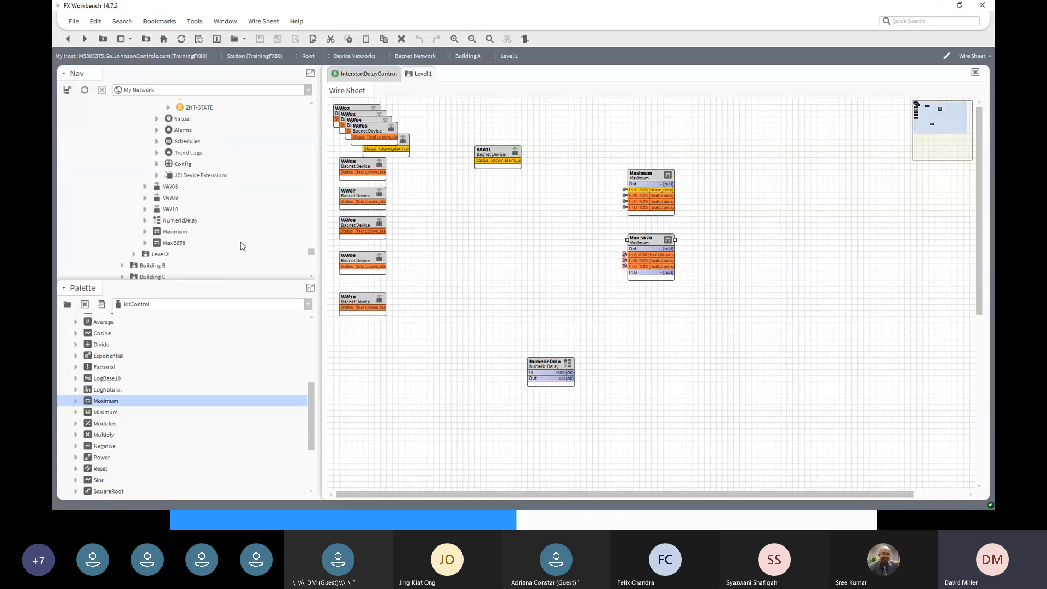
left_click(145, 186)
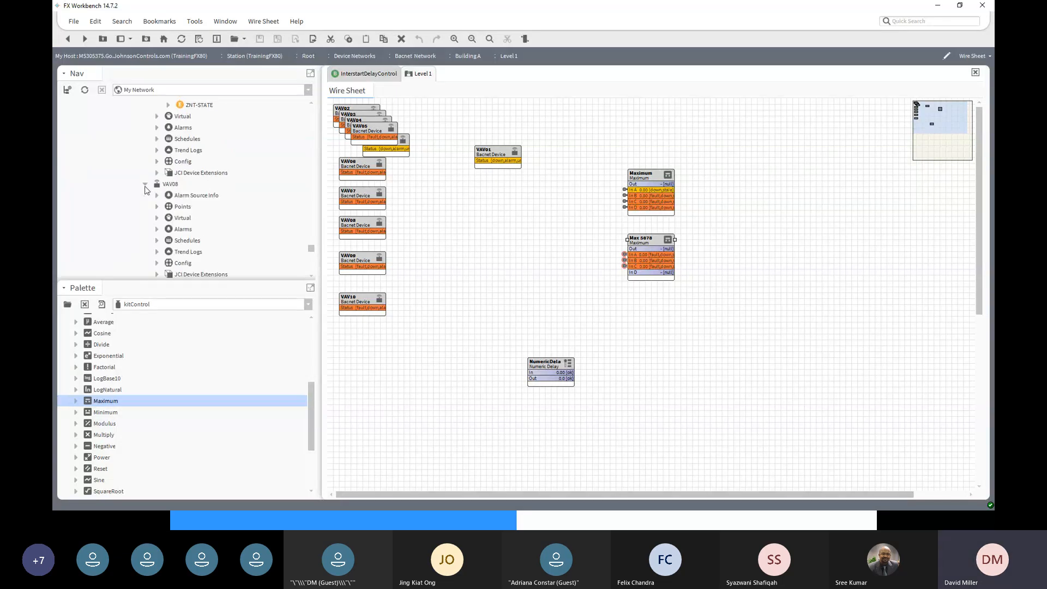
left_click(157, 207)
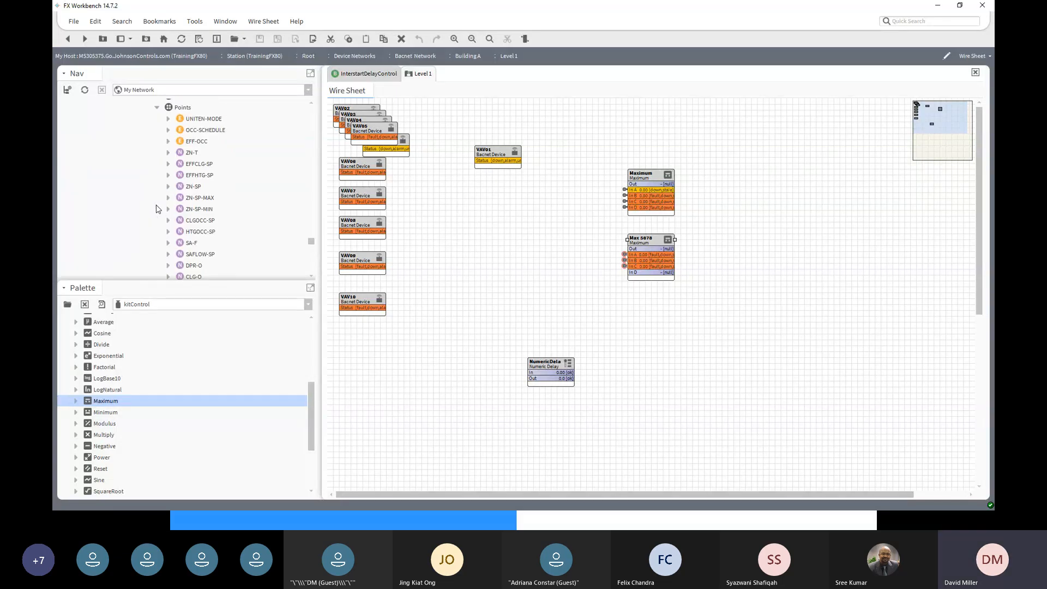
scroll(198, 266, "down", 2)
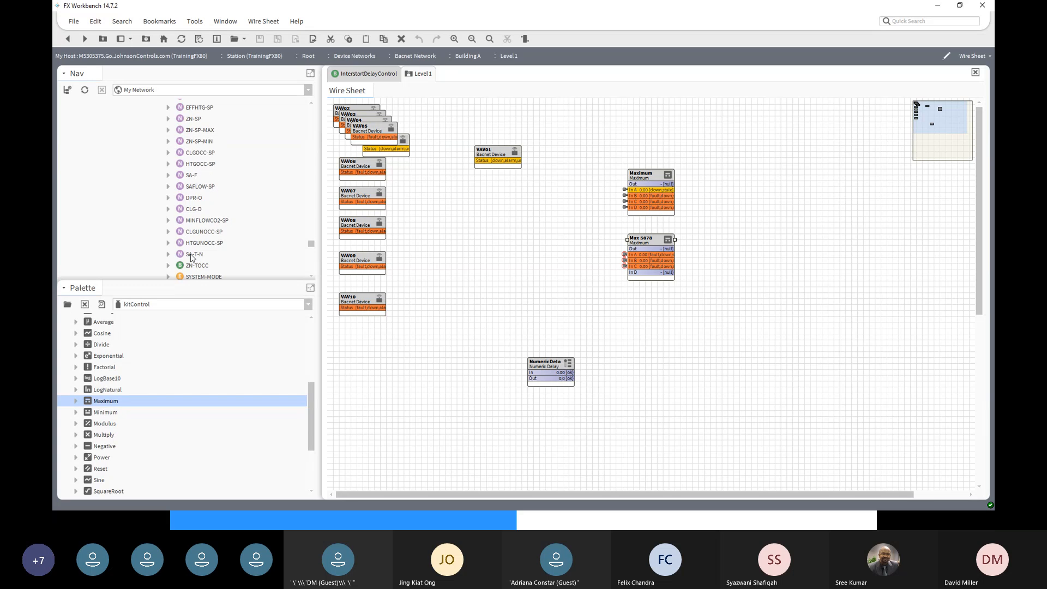
scroll(189, 223, "up", 4)
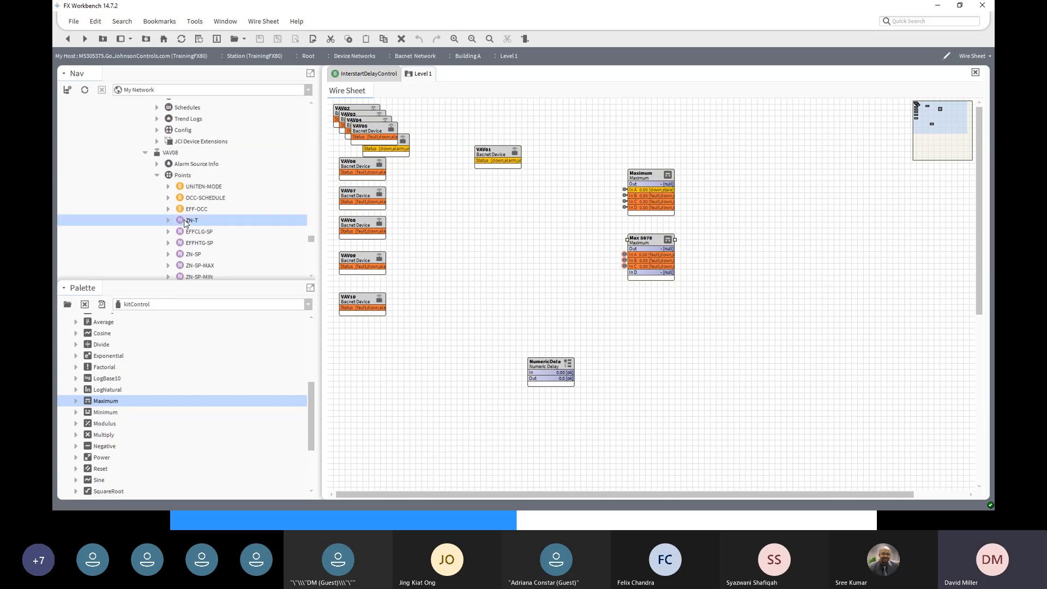
right_click(184, 220)
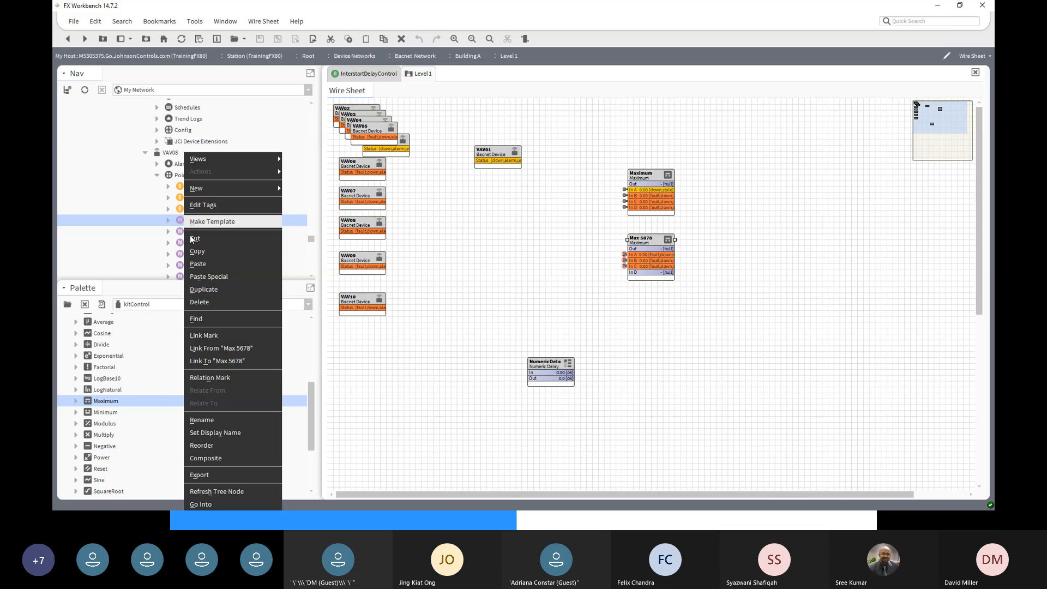
left_click(221, 362)
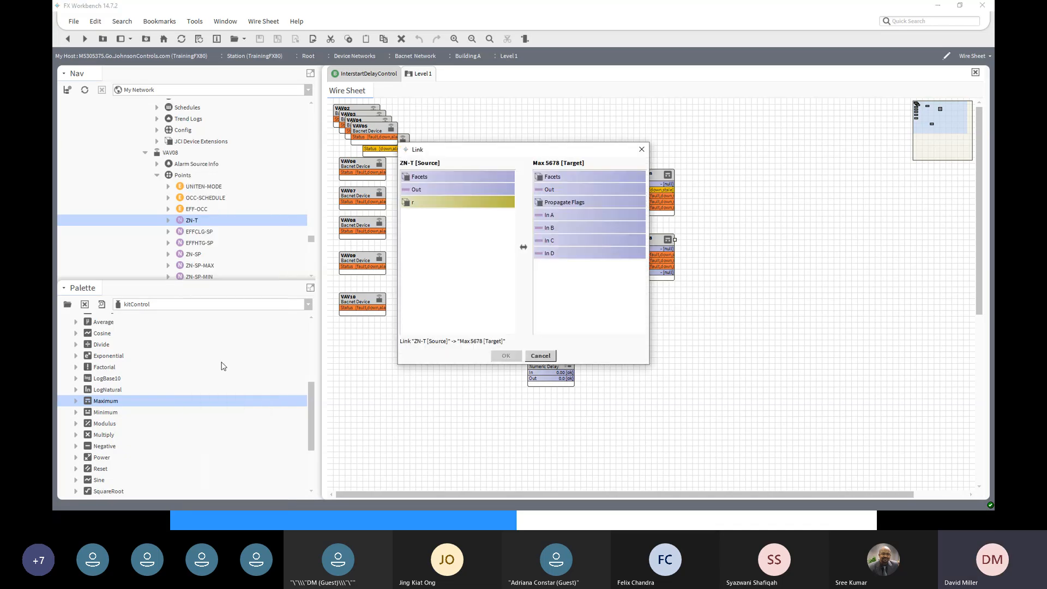
left_click(440, 189)
left_click(568, 254)
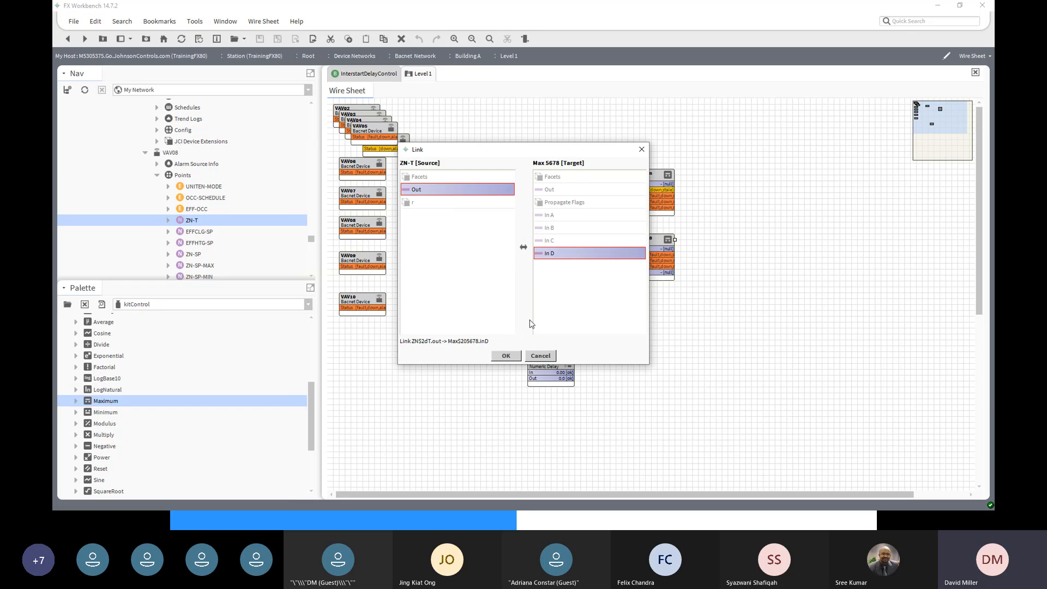
left_click(506, 356)
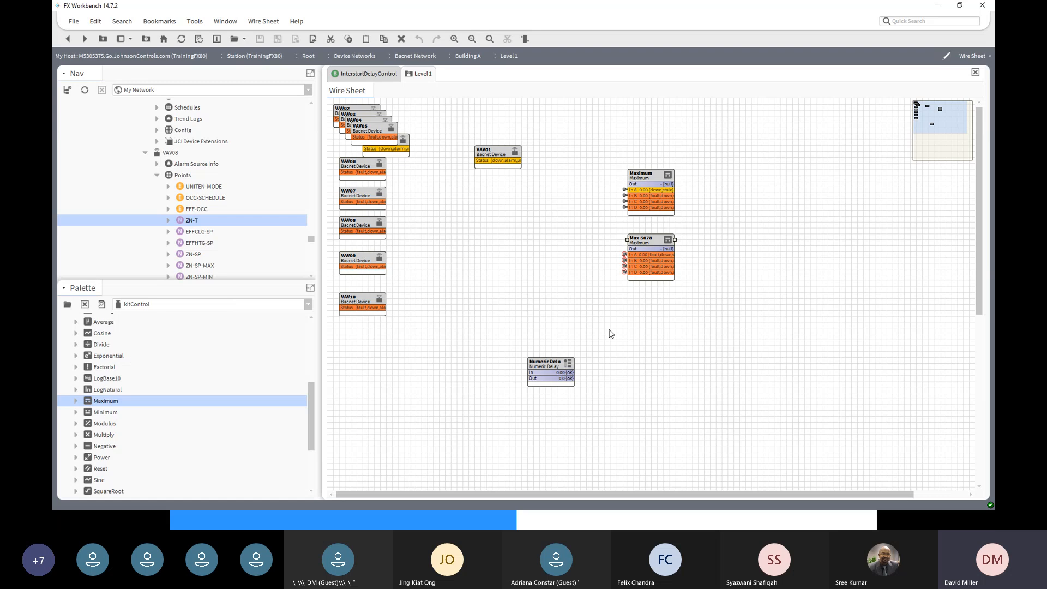
- Duplicate Max 5678, name the copy Max 910, and place it below-right of Max 5678
right_click(654, 243)
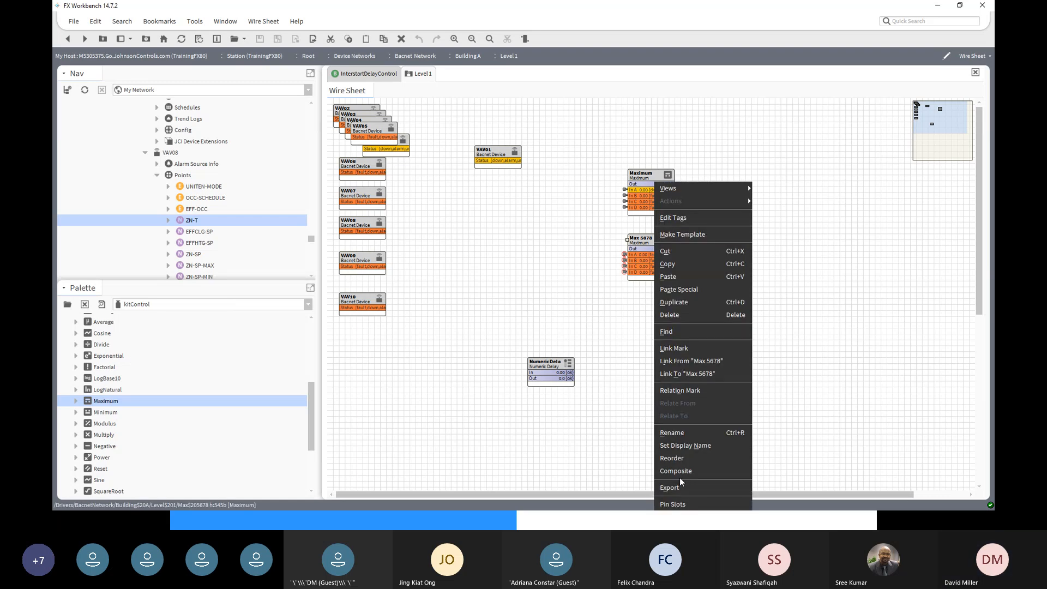
left_click(673, 302)
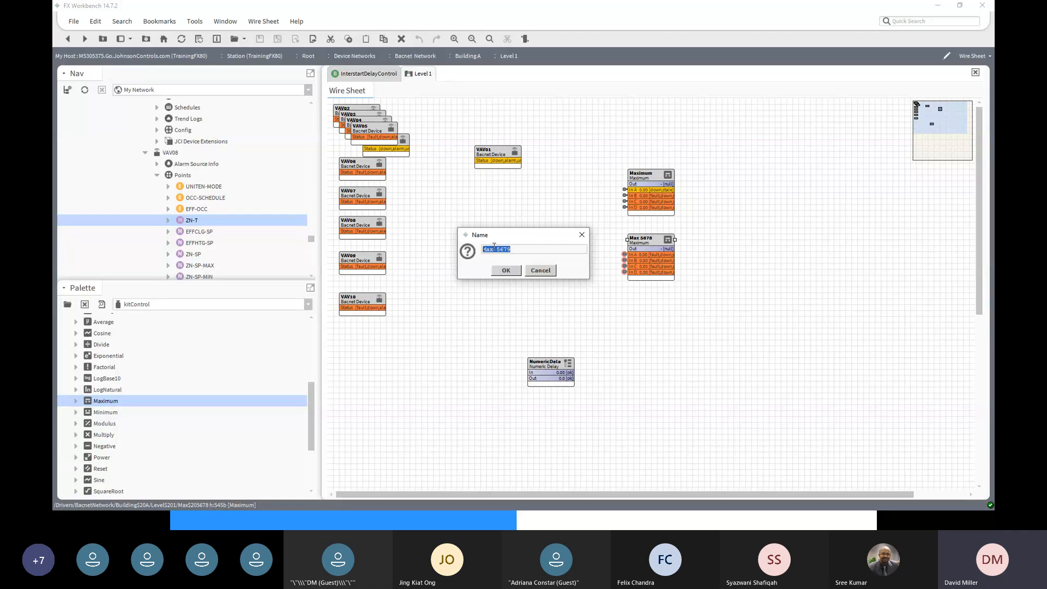
left_click_drag(496, 249, 516, 251)
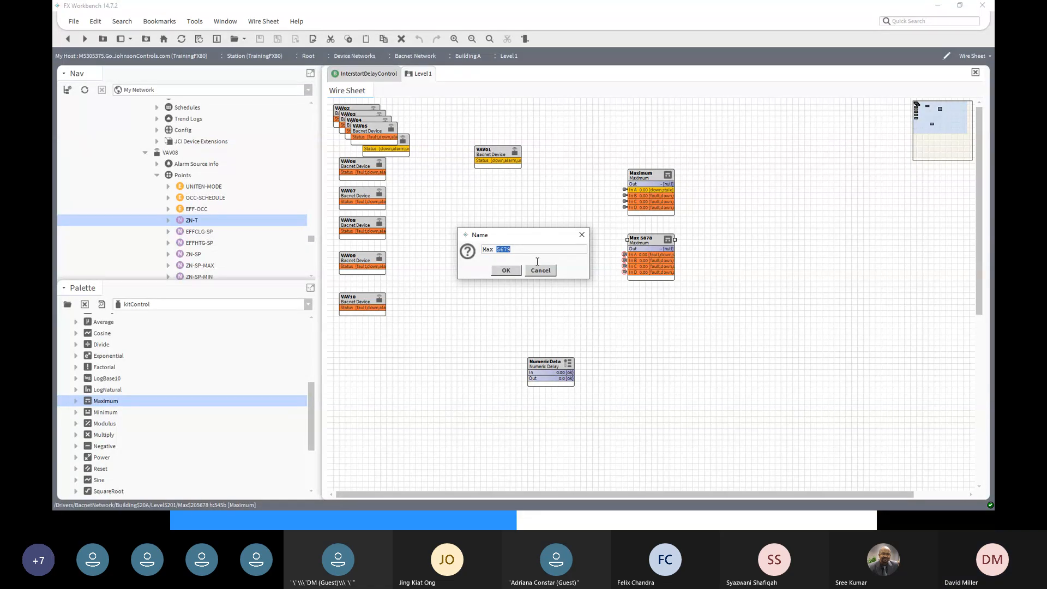
type("9")
left_click(512, 272)
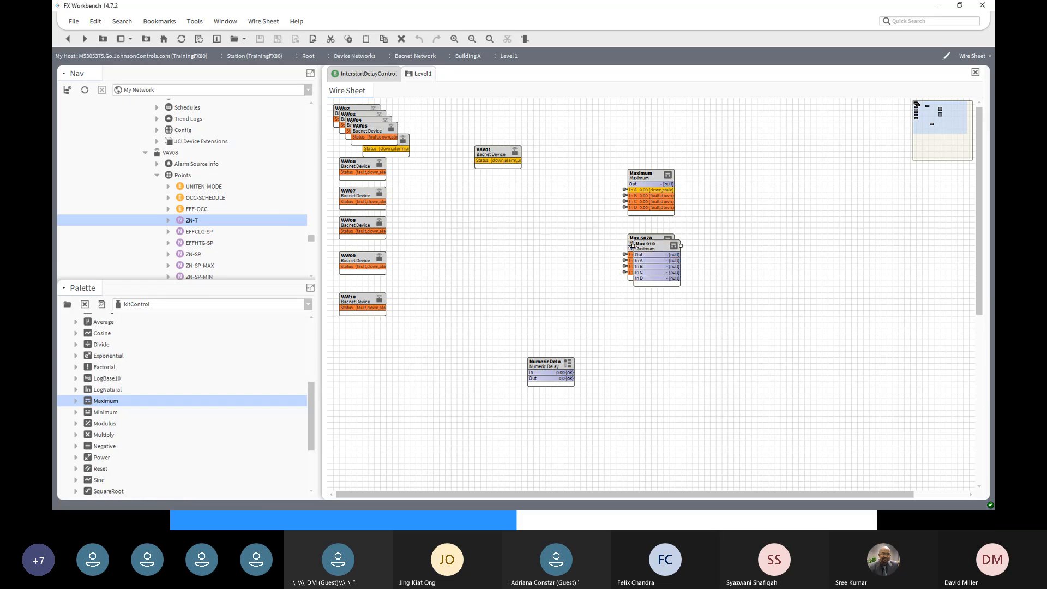
left_click_drag(652, 243, 726, 300)
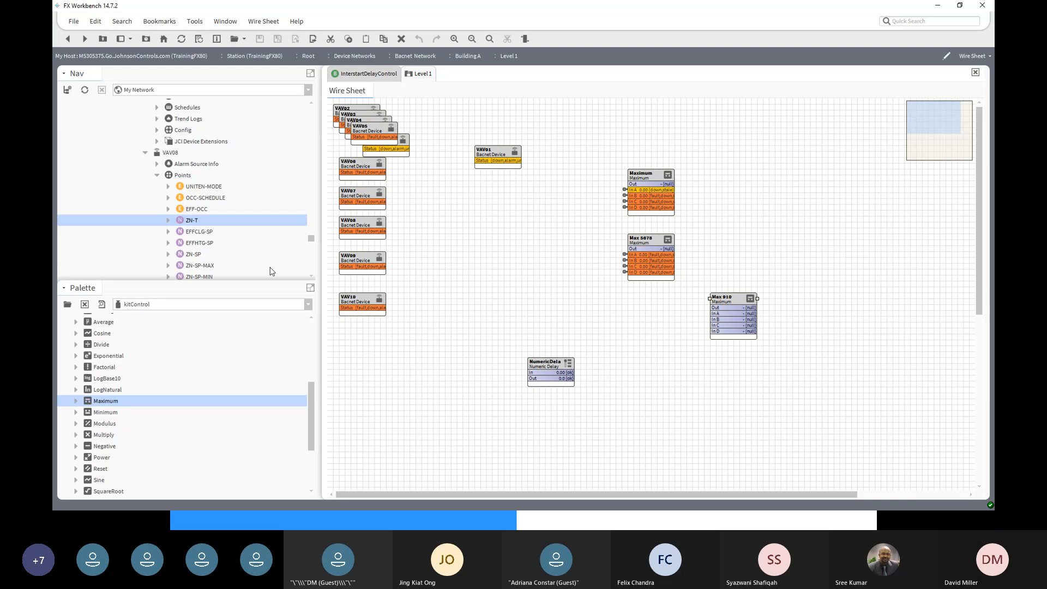
- Link VAV09's ZN-T Out into In A of Max 910
right_click(729, 301)
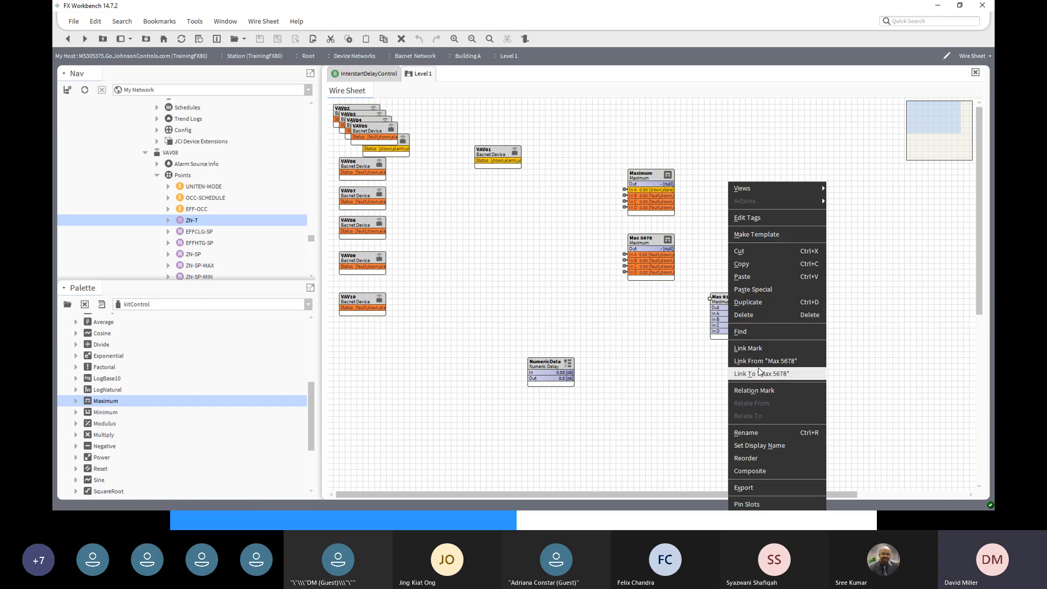
left_click(747, 349)
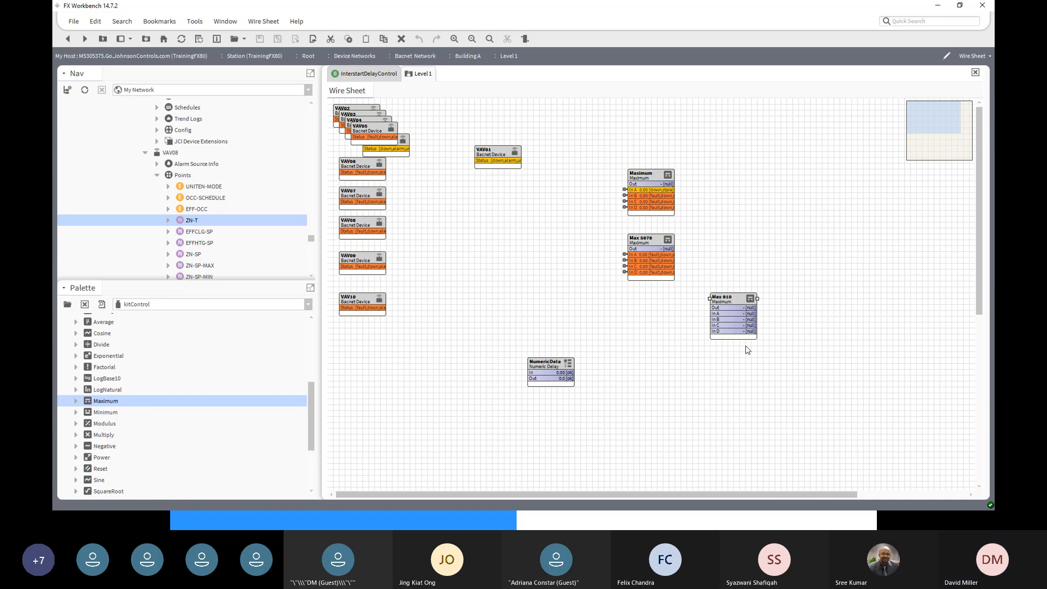
scroll(295, 256, "down", 3)
scroll(295, 257, "down", 3)
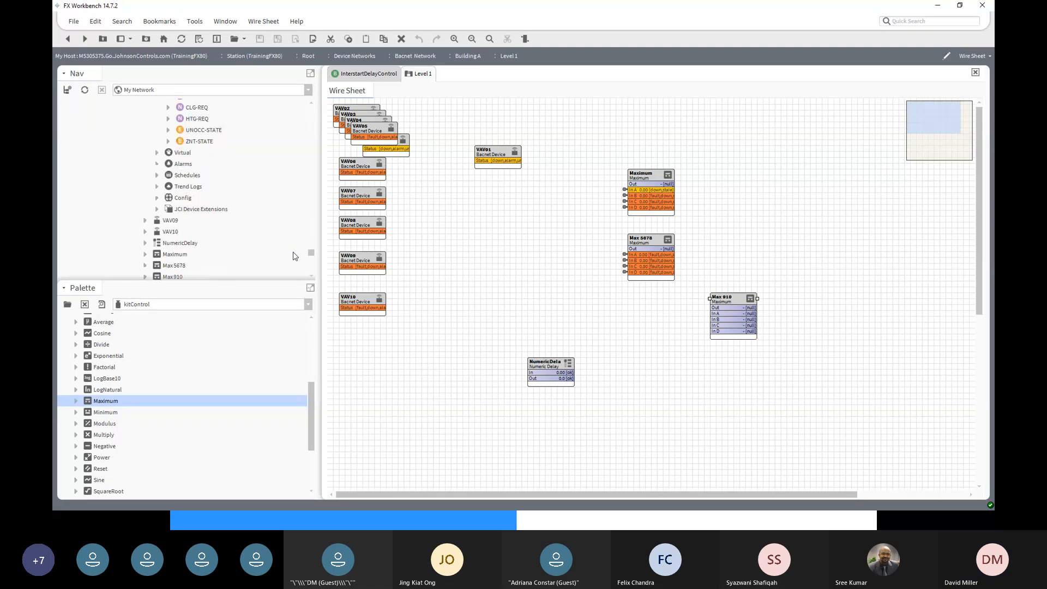
scroll(147, 223, "up", 5)
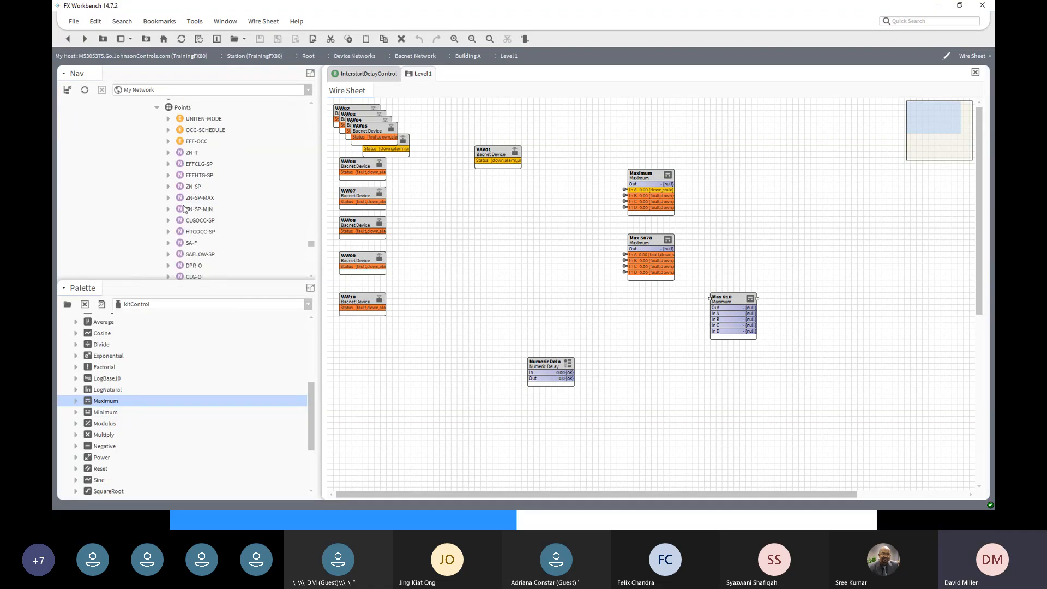
left_click(188, 153)
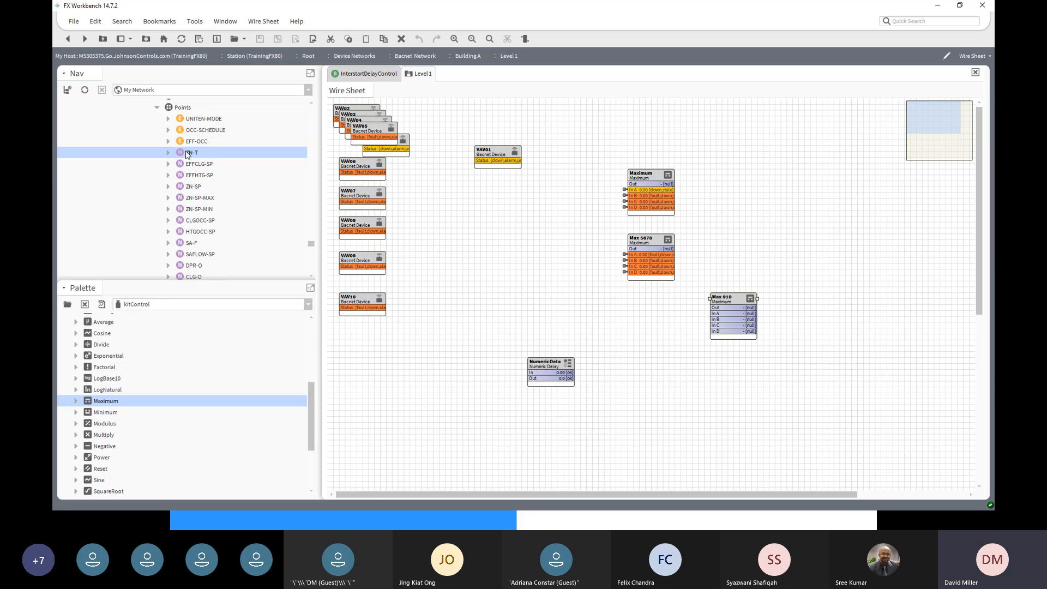
right_click(186, 151)
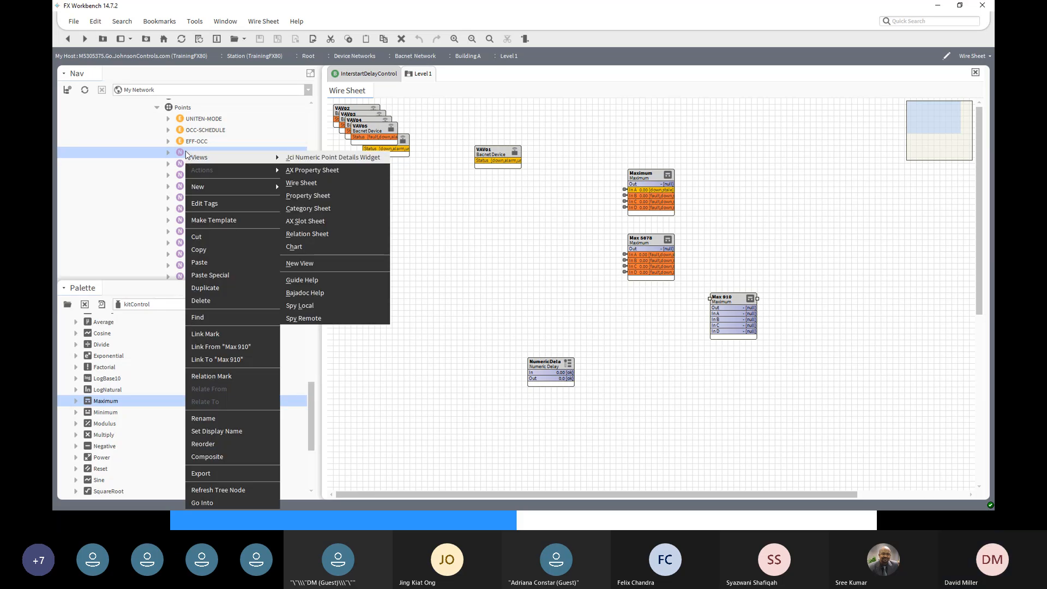
left_click(220, 360)
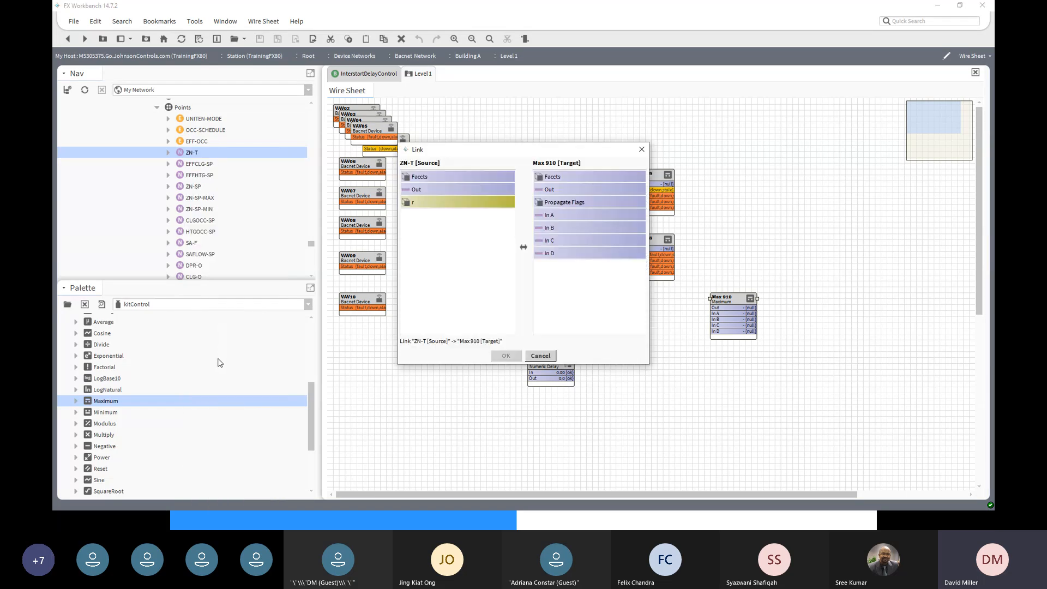
left_click(463, 189)
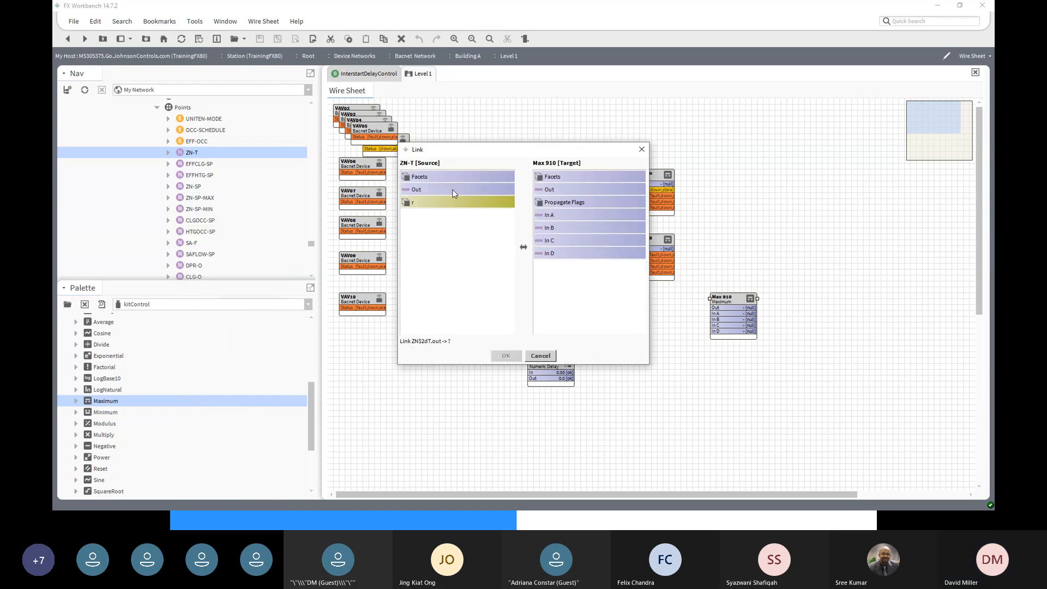
left_click(548, 215)
left_click(506, 355)
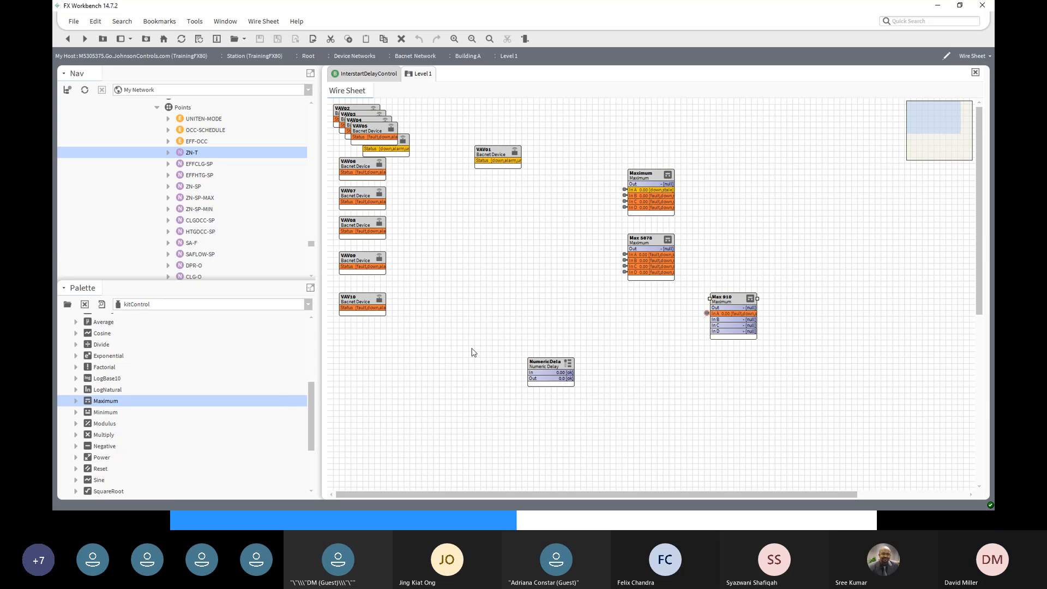
scroll(272, 263, "down", 3)
- Link VAV10's ZN-T Out into In B of Max 910
scroll(271, 260, "down", 5)
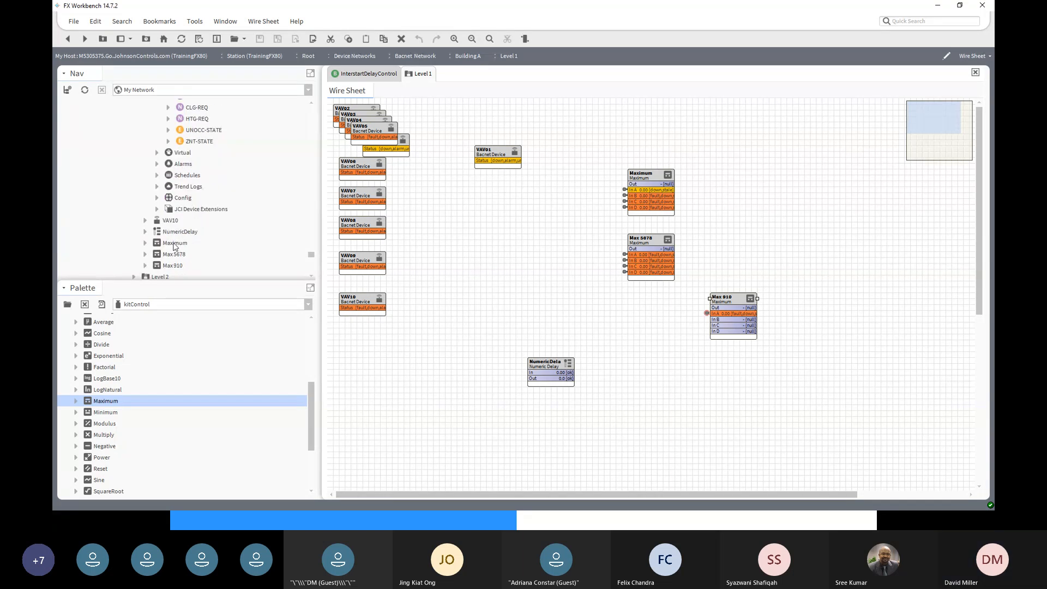
left_click(145, 220)
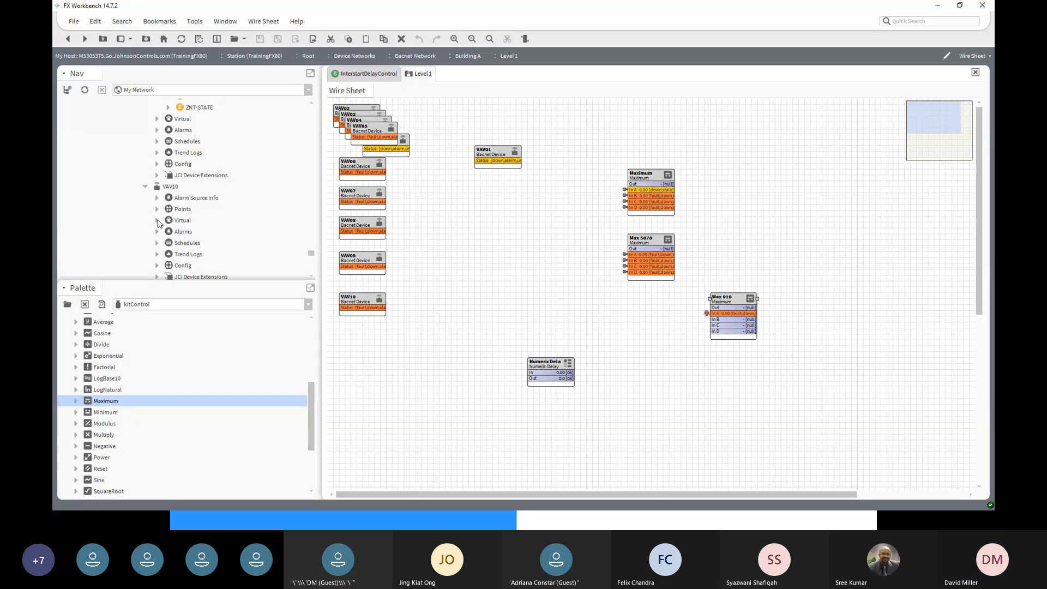
left_click(157, 209)
scroll(188, 255, "down", 1)
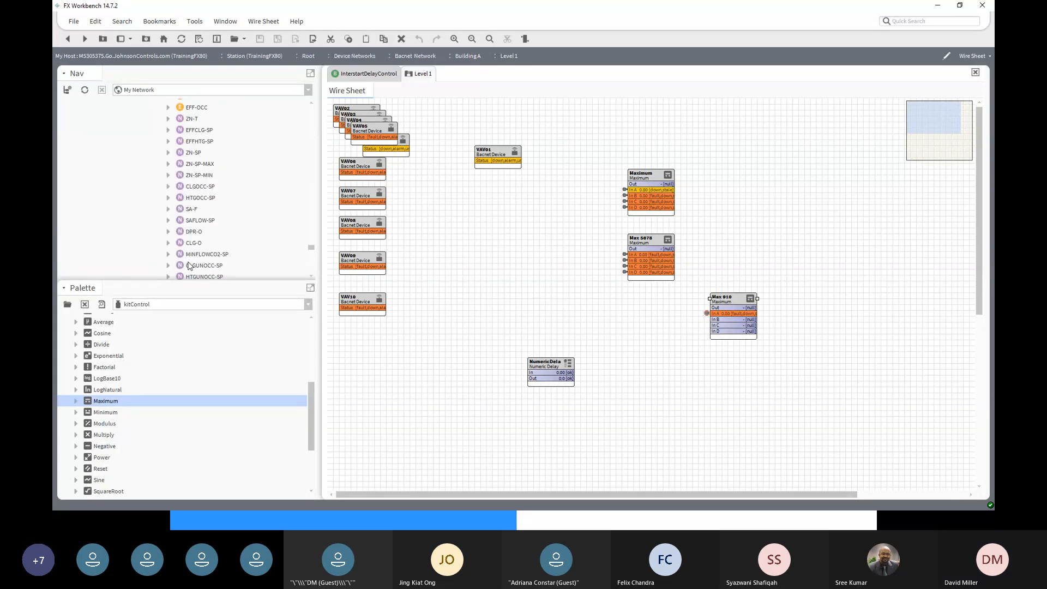
left_click(188, 119)
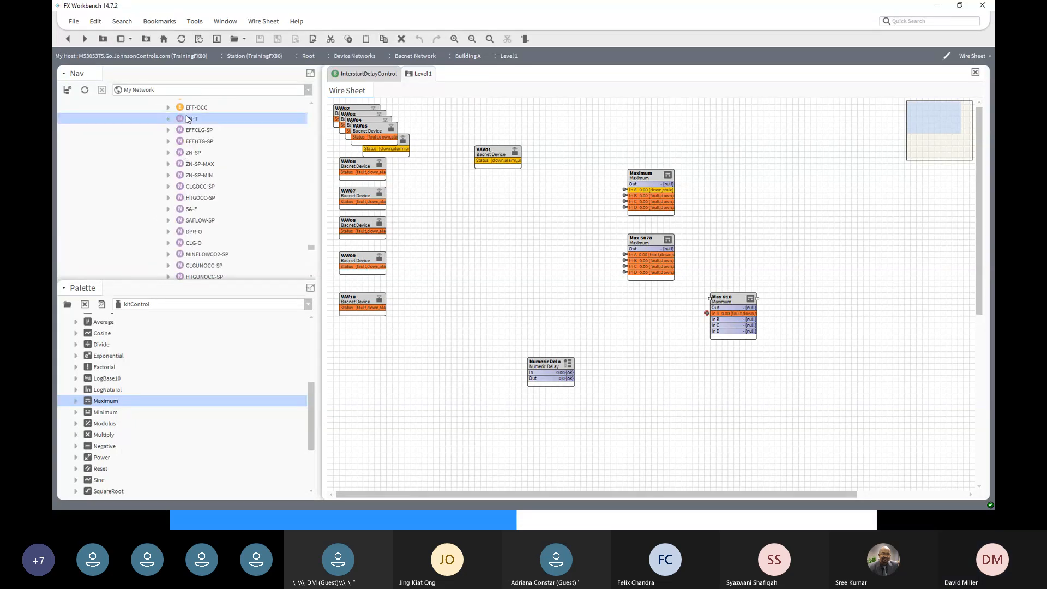
right_click(186, 118)
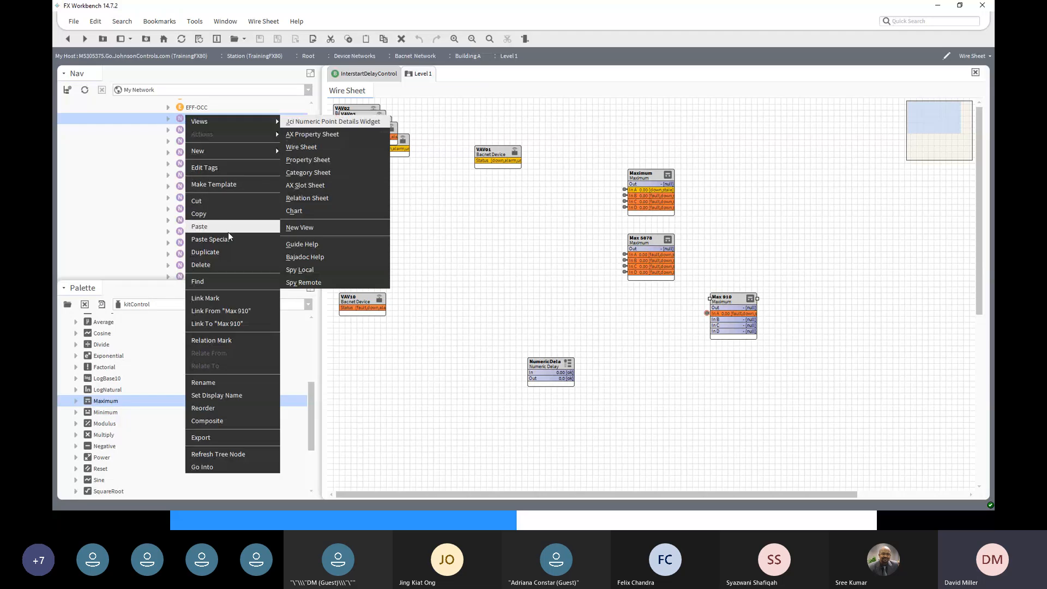
left_click(233, 323)
left_click(436, 190)
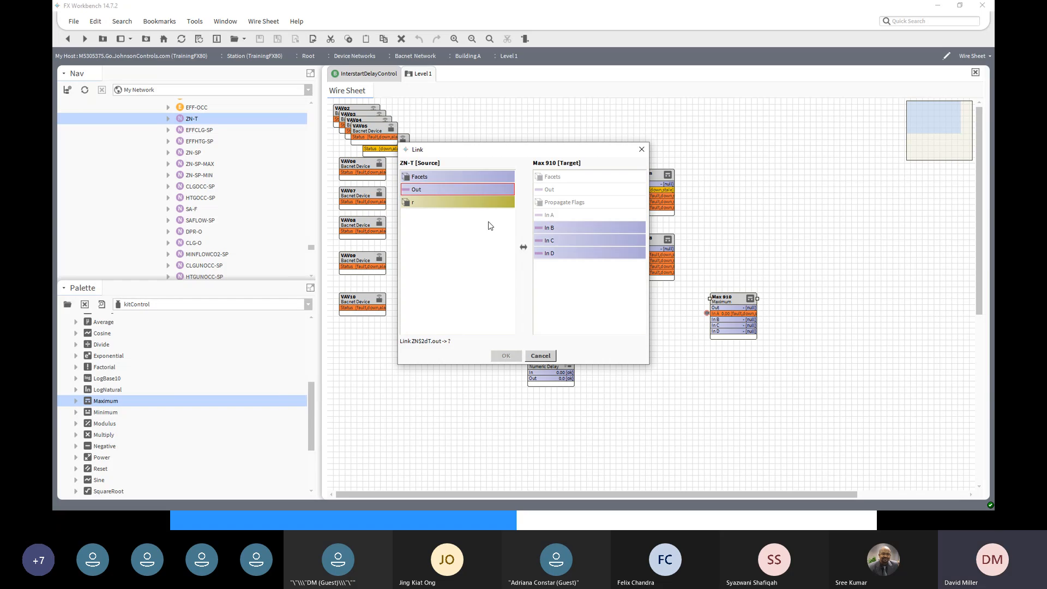
left_click(540, 227)
left_click(505, 355)
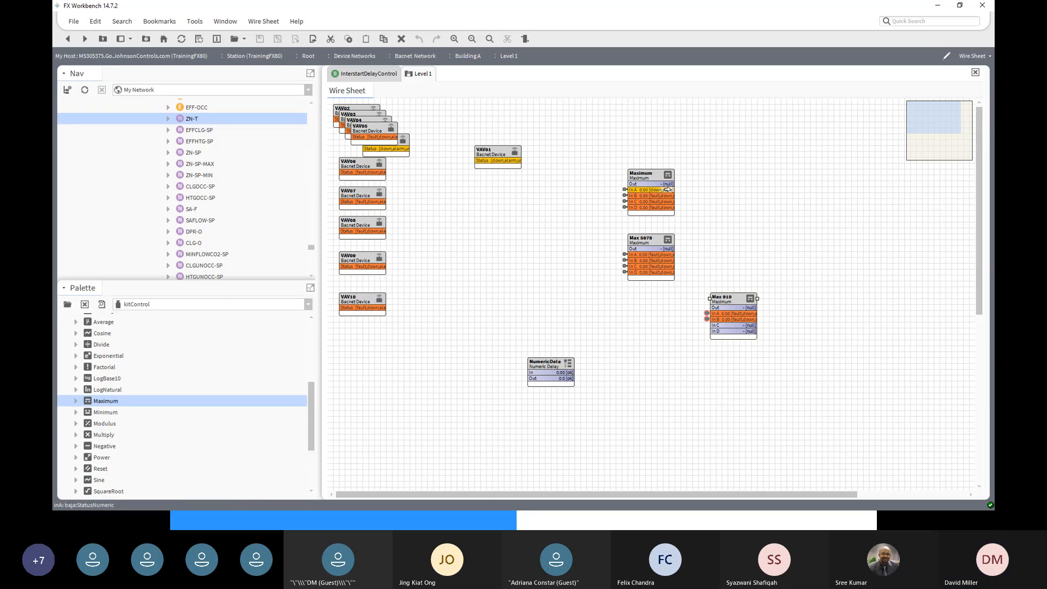
- Wire Maximum's Out to Max 910 In C and Max 5678's Out to In D, then widen Maximum
left_click_drag(665, 184, 711, 325)
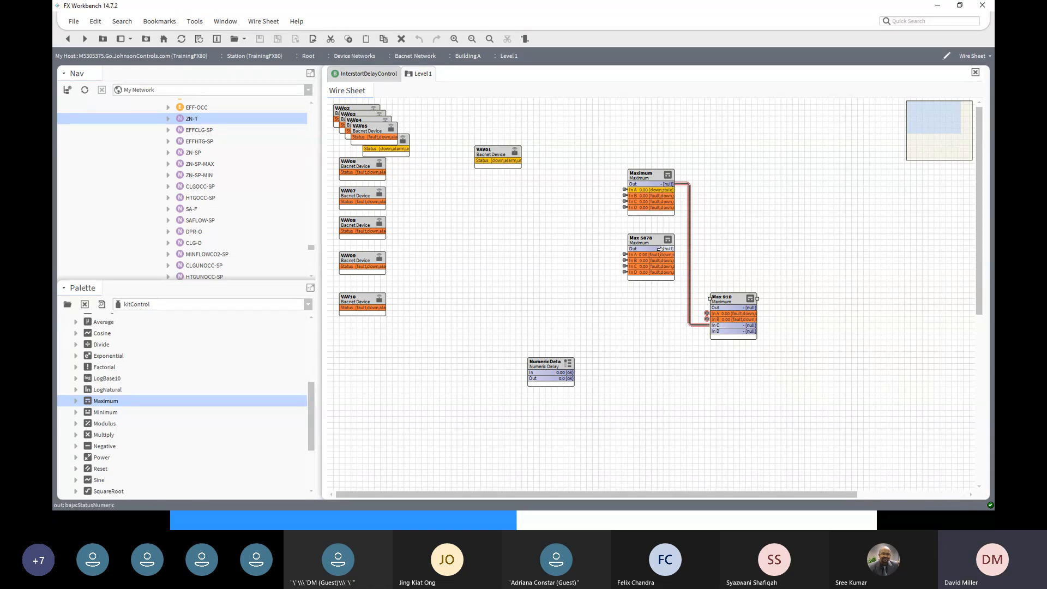
left_click_drag(661, 249, 720, 332)
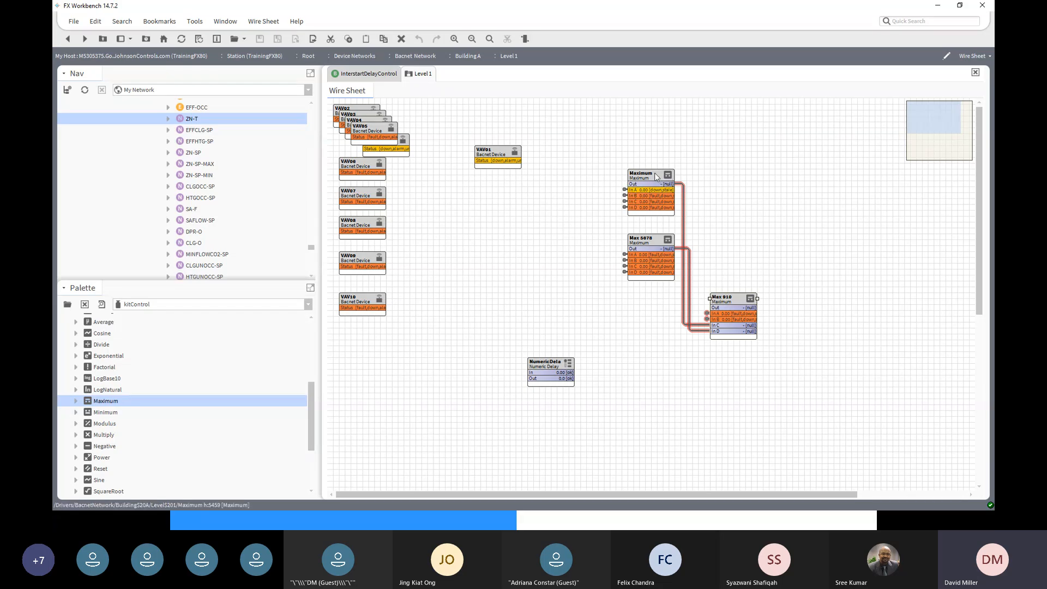
left_click(675, 174)
left_click_drag(675, 174, 728, 174)
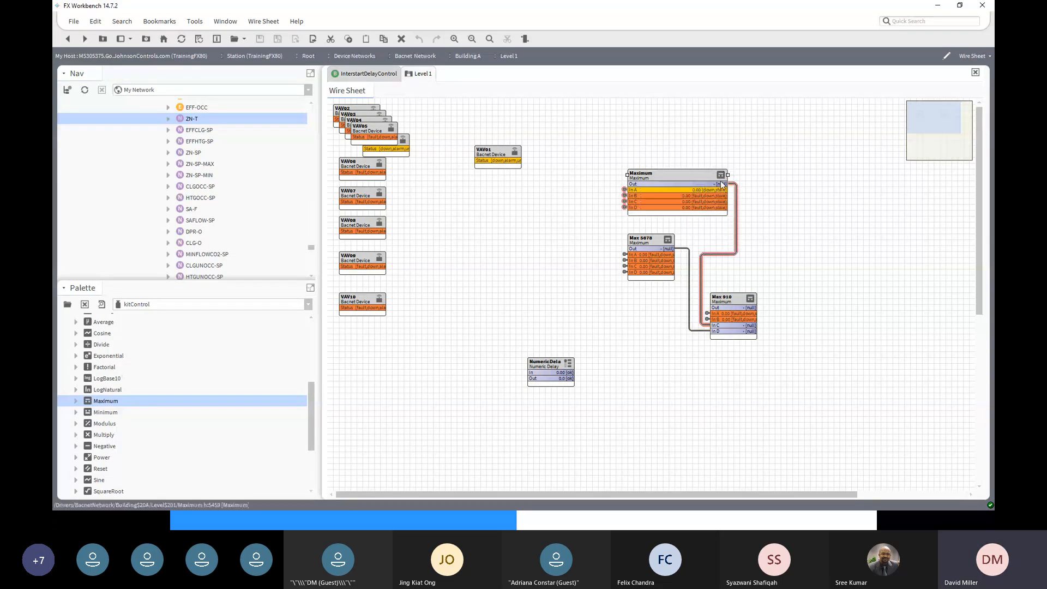
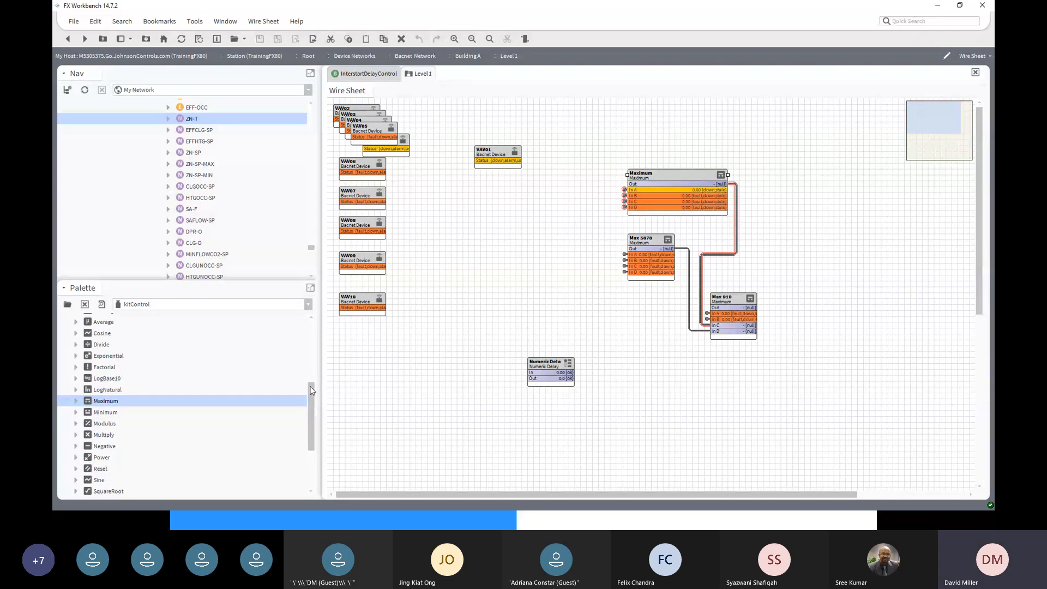
- Add a NumericWritable point named VAV 1 ZNT from kitControl's Points palette near the sheet's top
scroll(306, 370, "up", 3)
scroll(303, 349, "up", 2)
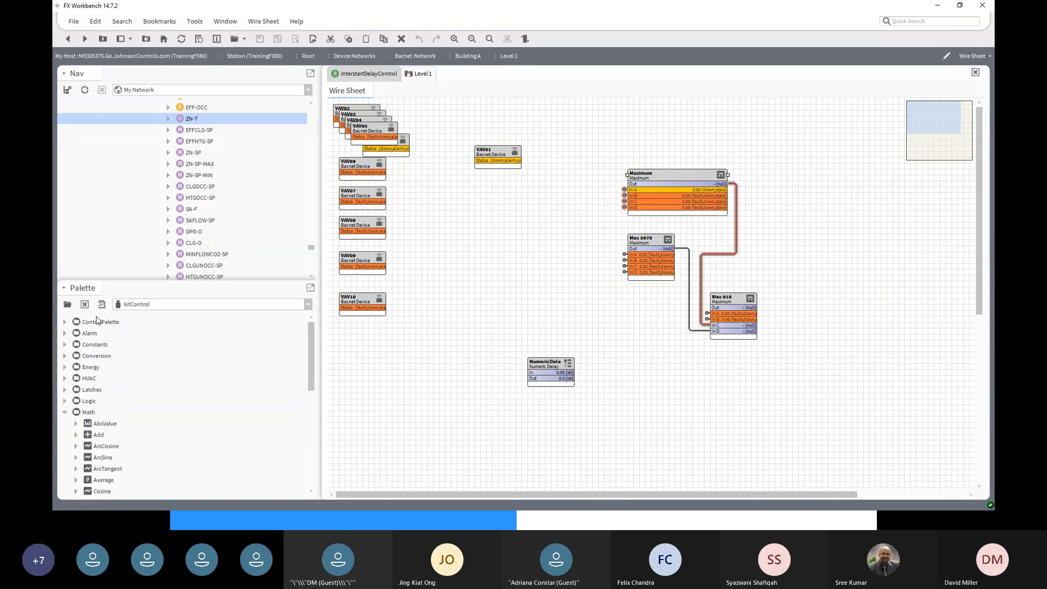
left_click(65, 323)
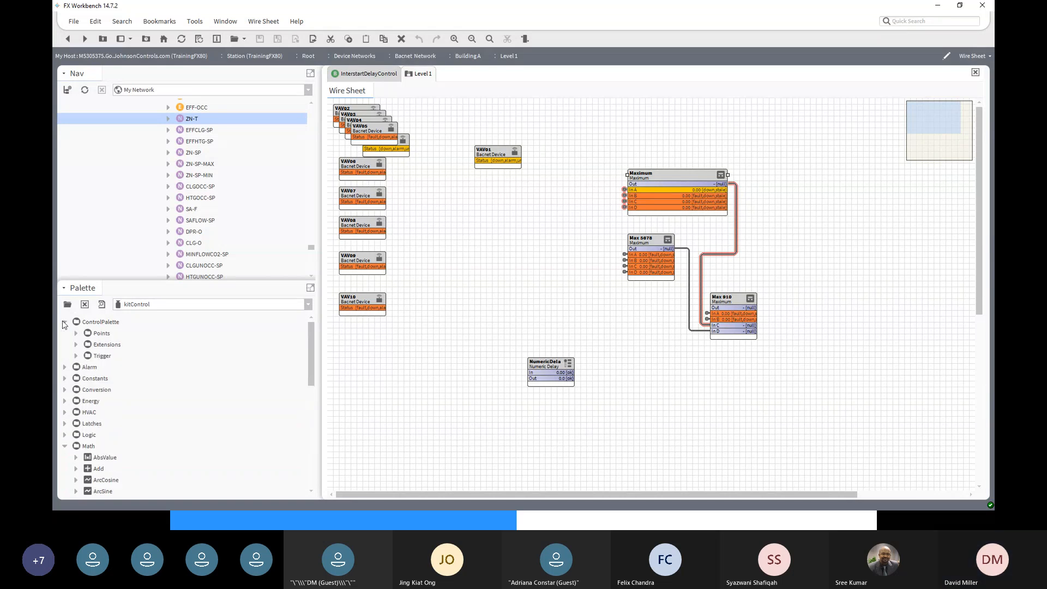
left_click(74, 334)
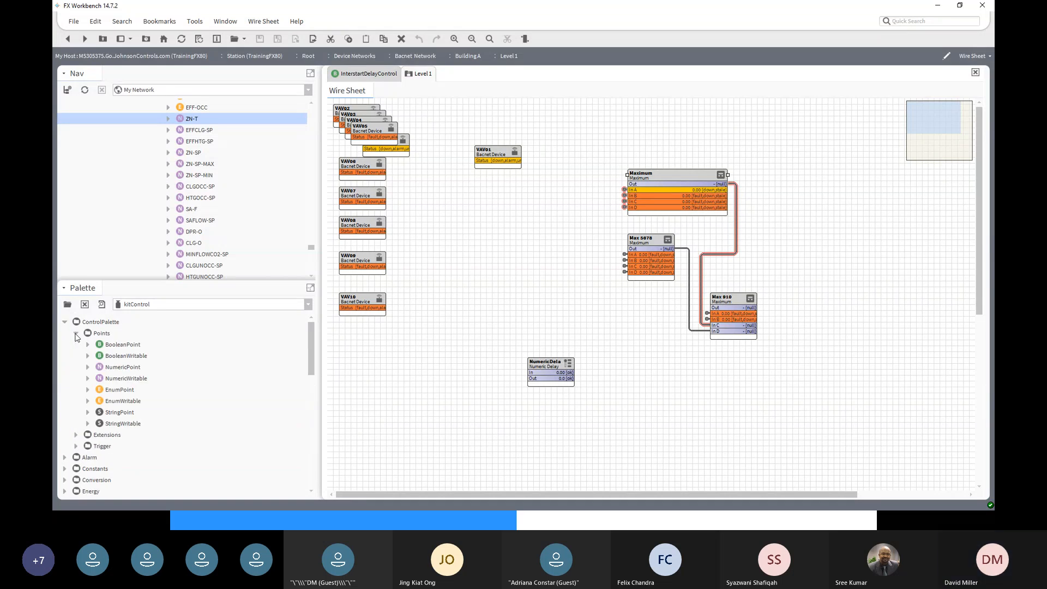
left_click(123, 381)
left_click_drag(123, 382, 563, 126)
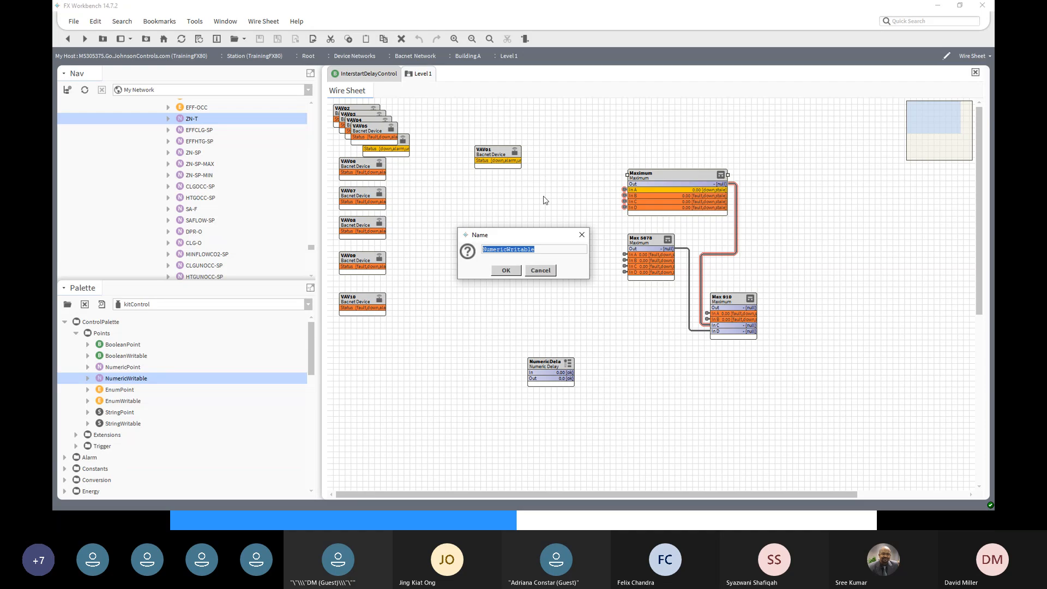
type("VAV")
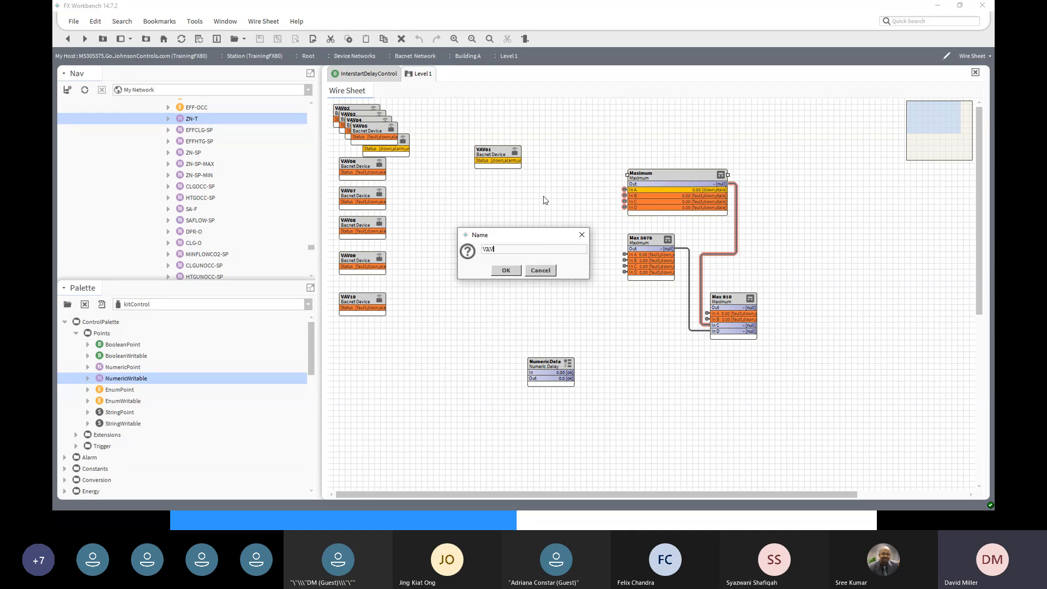
type(" 1 Z")
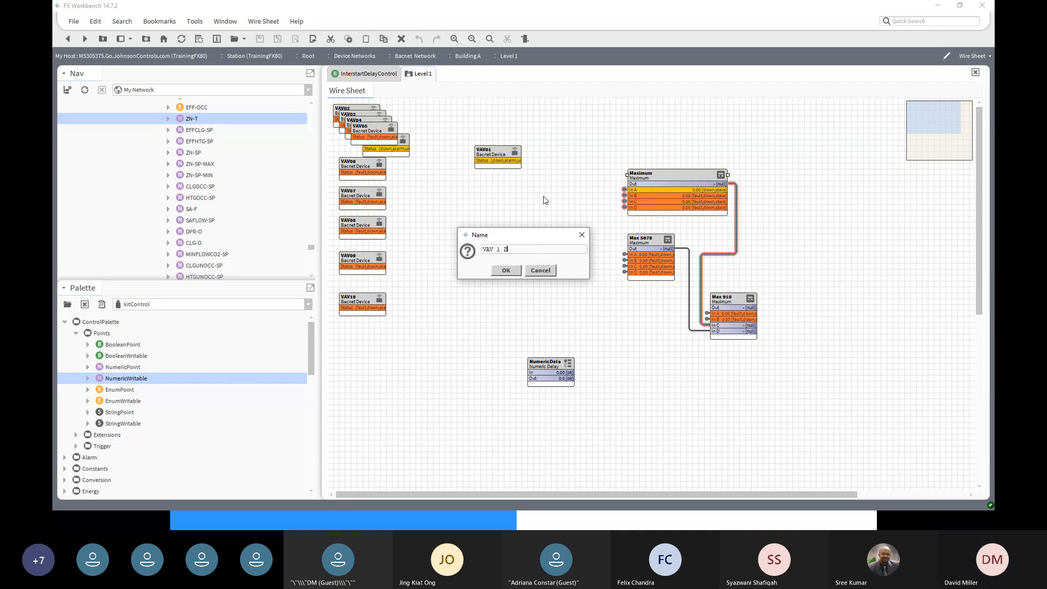
type("NT")
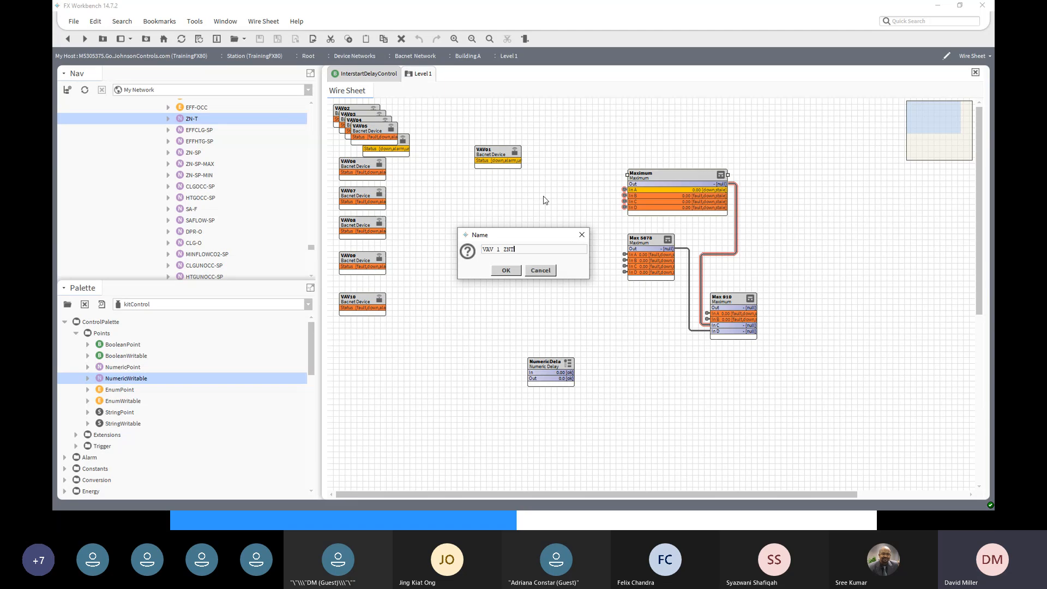
left_click(507, 272)
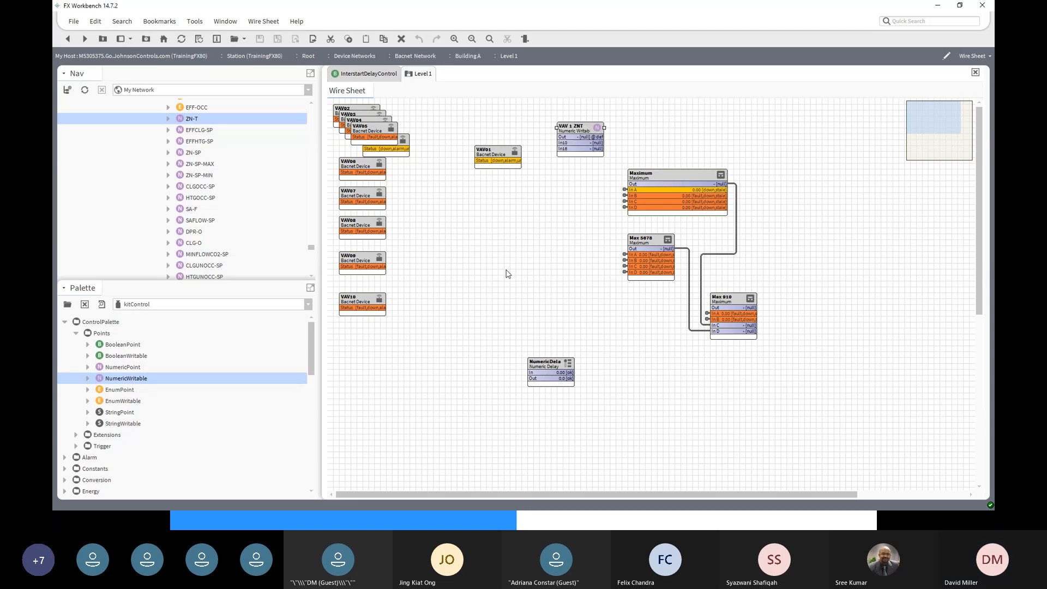
left_click_drag(566, 126, 550, 110)
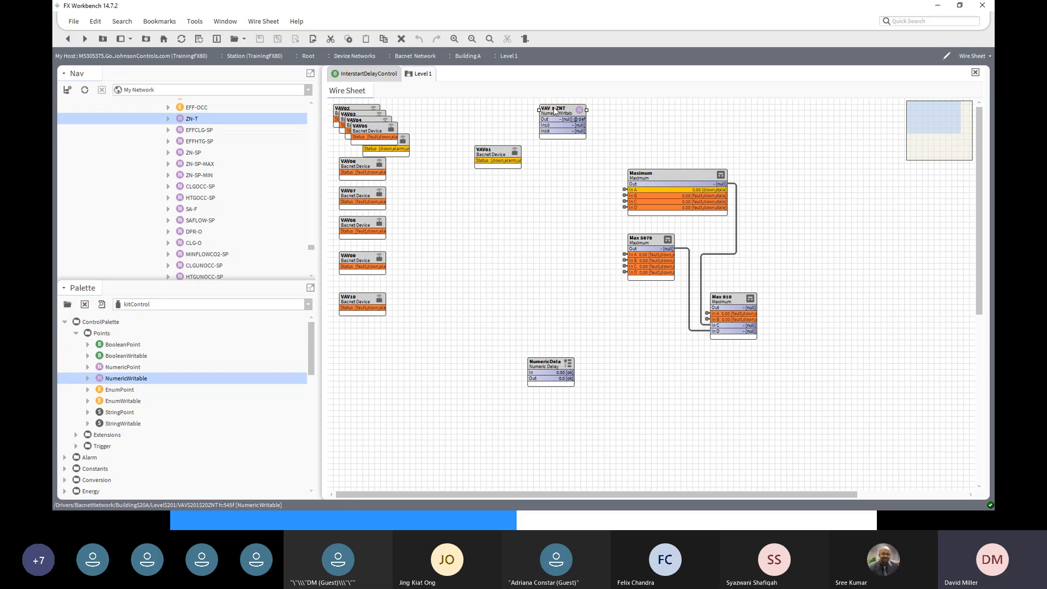
- Use VAV 1 ZNT's Set action to give it a value of 22, then return to the Level 1 wire sheet
double_click(552, 112)
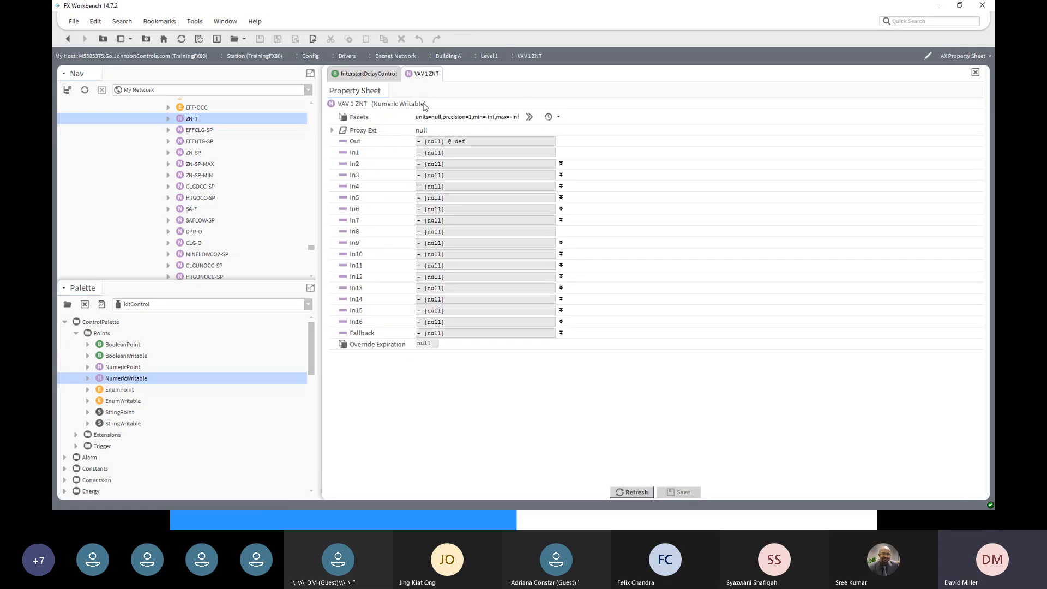
left_click(332, 131)
right_click(345, 108)
mouse_move(363, 124)
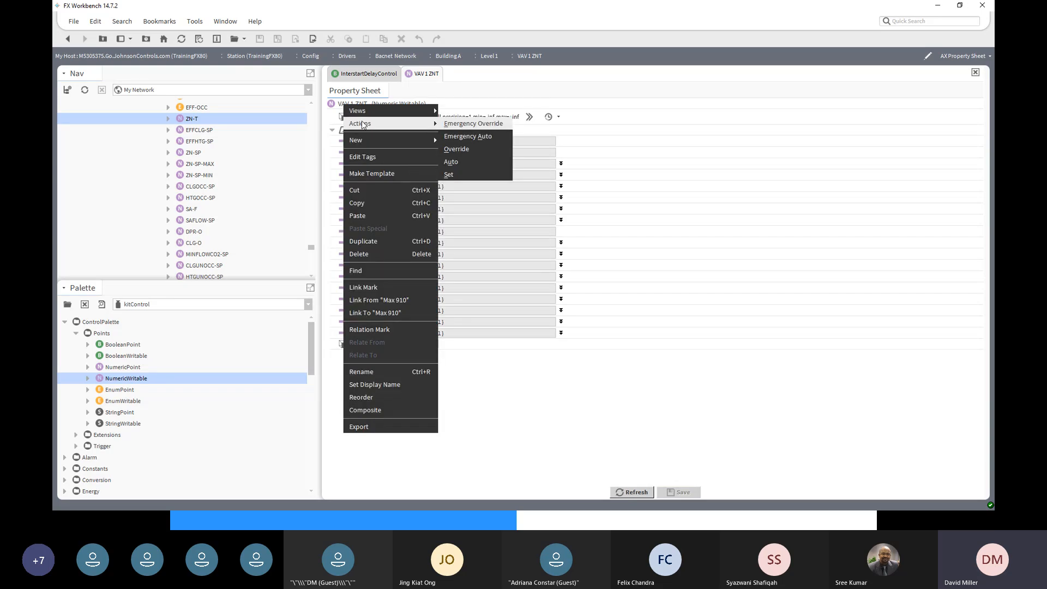
left_click(497, 174)
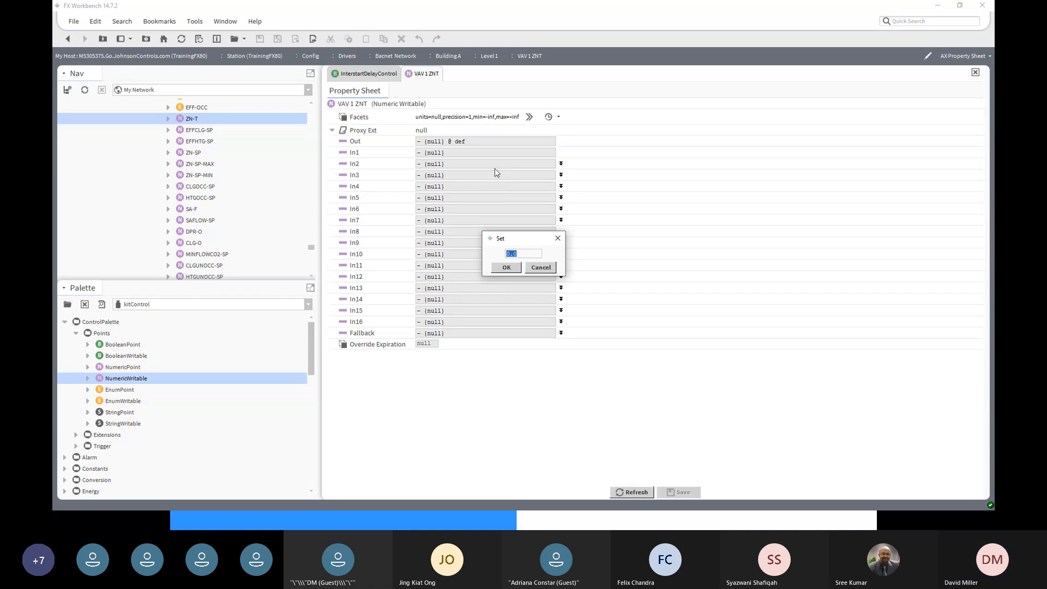
type("22")
left_click(506, 268)
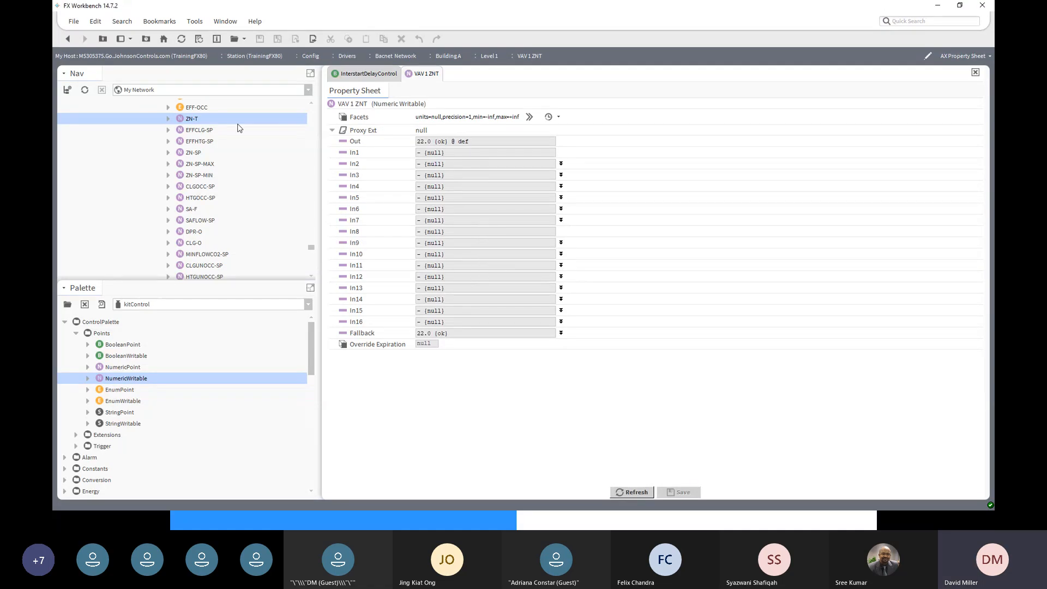
left_click(68, 41)
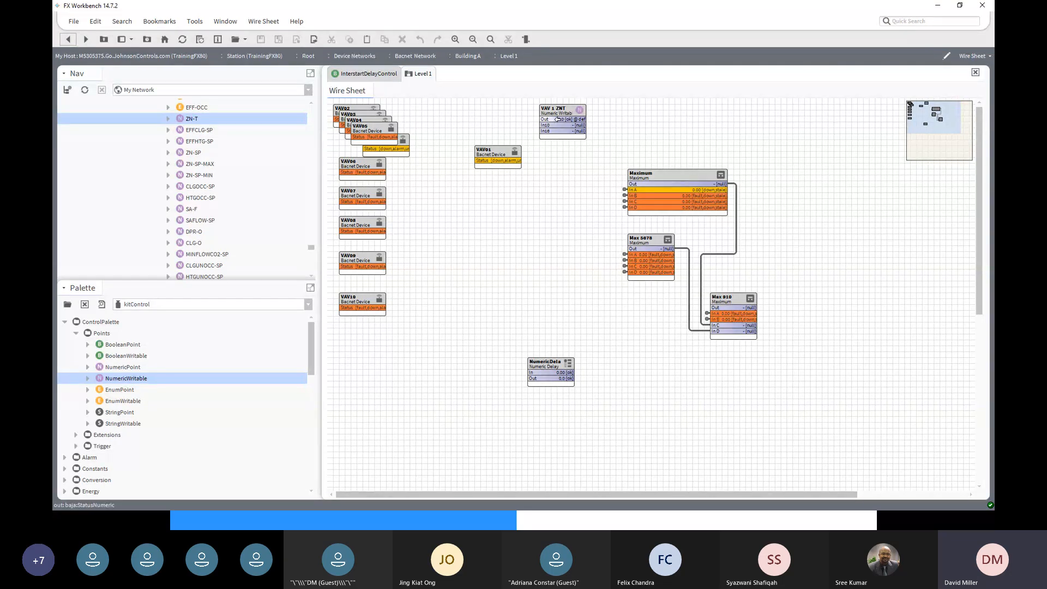
- Delete the old link into Maximum's In A and wire VAV 1 ZNT's Out there instead
left_click_drag(556, 119, 628, 194)
left_click(625, 191)
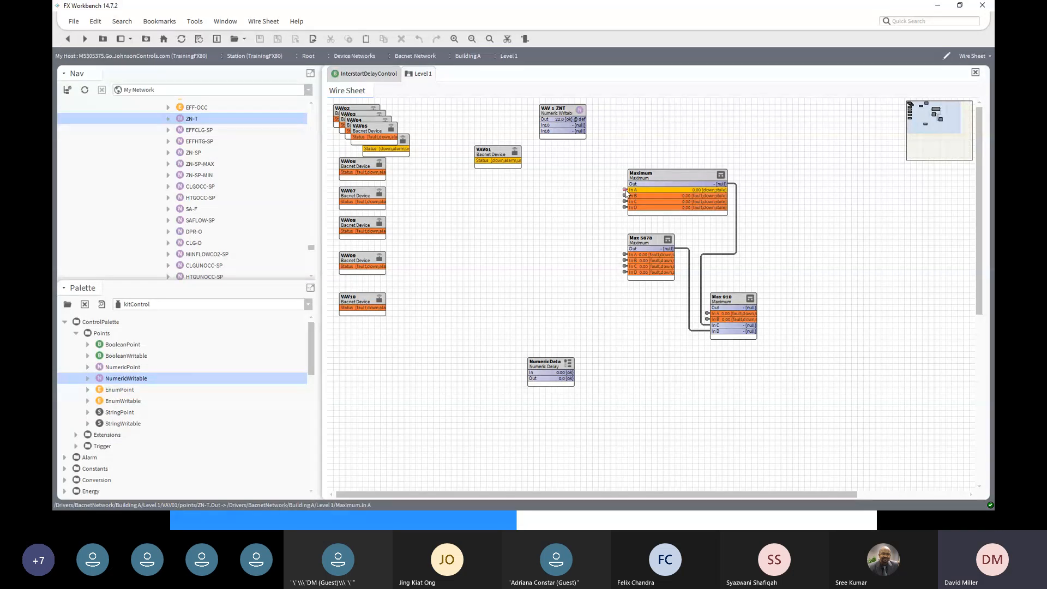
right_click(626, 192)
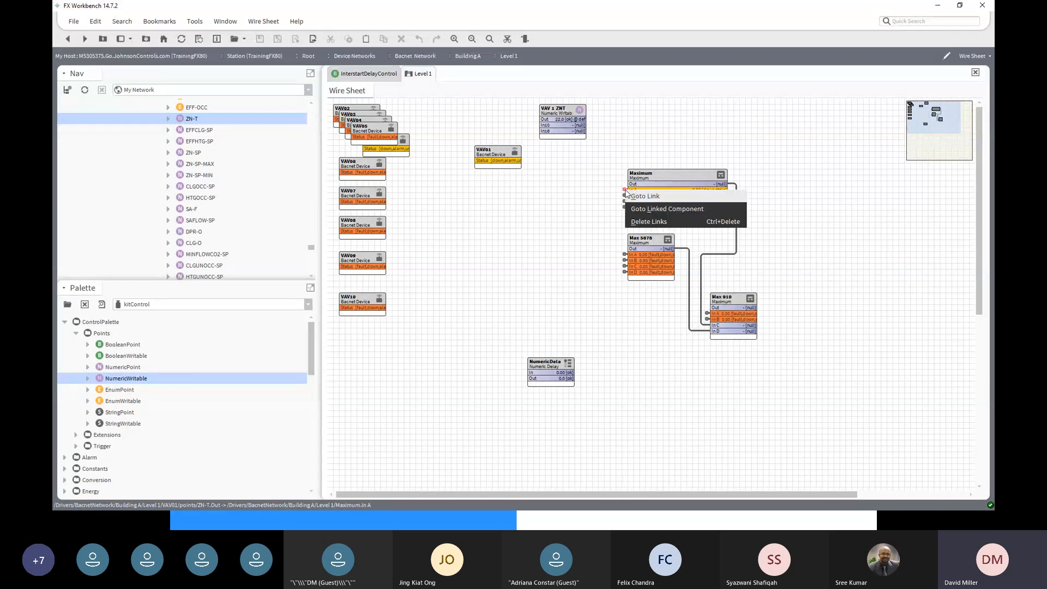
left_click(649, 223)
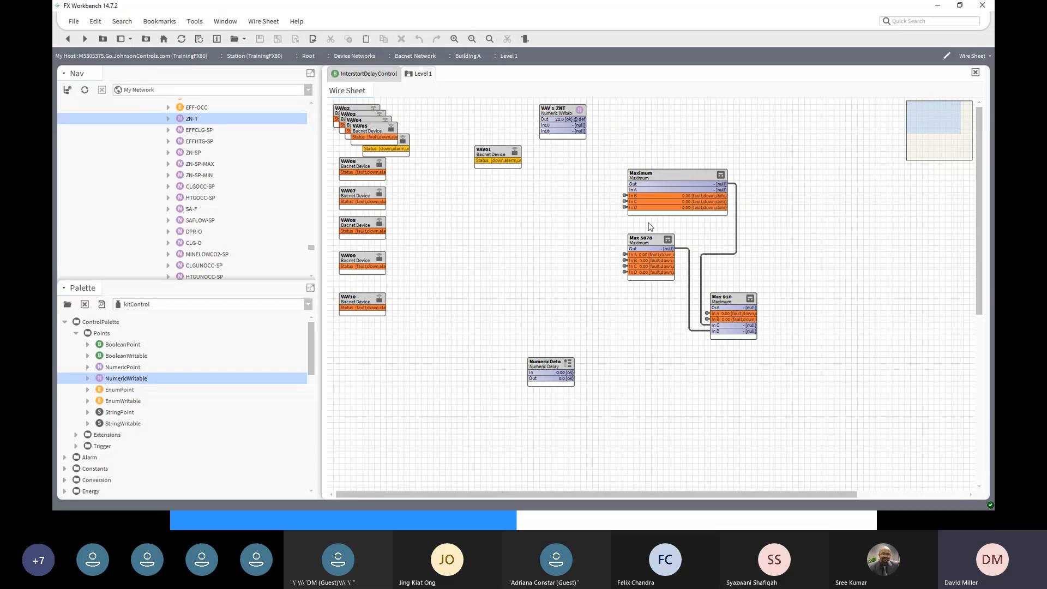
left_click_drag(577, 118, 627, 190)
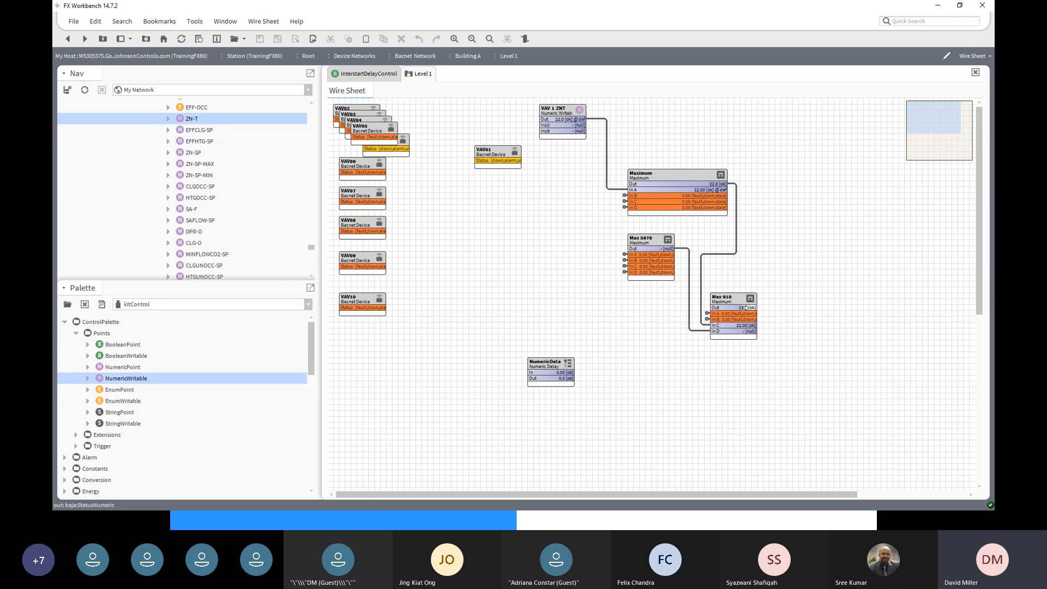
- Duplicate VAV 1 ZNT as VAV 7 ZNT and place it left of Max 5678
right_click(553, 111)
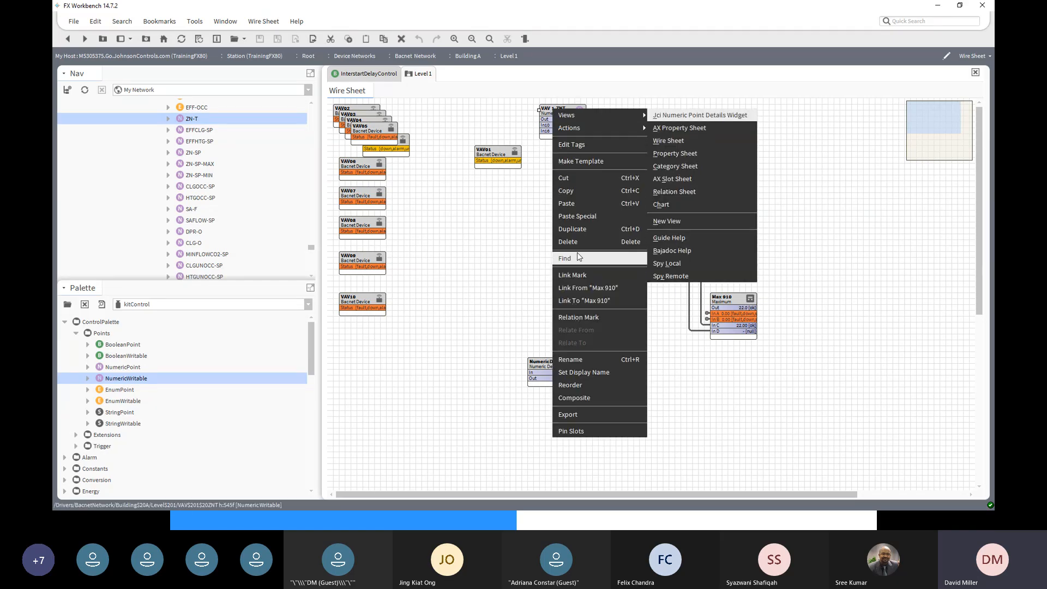
left_click(576, 229)
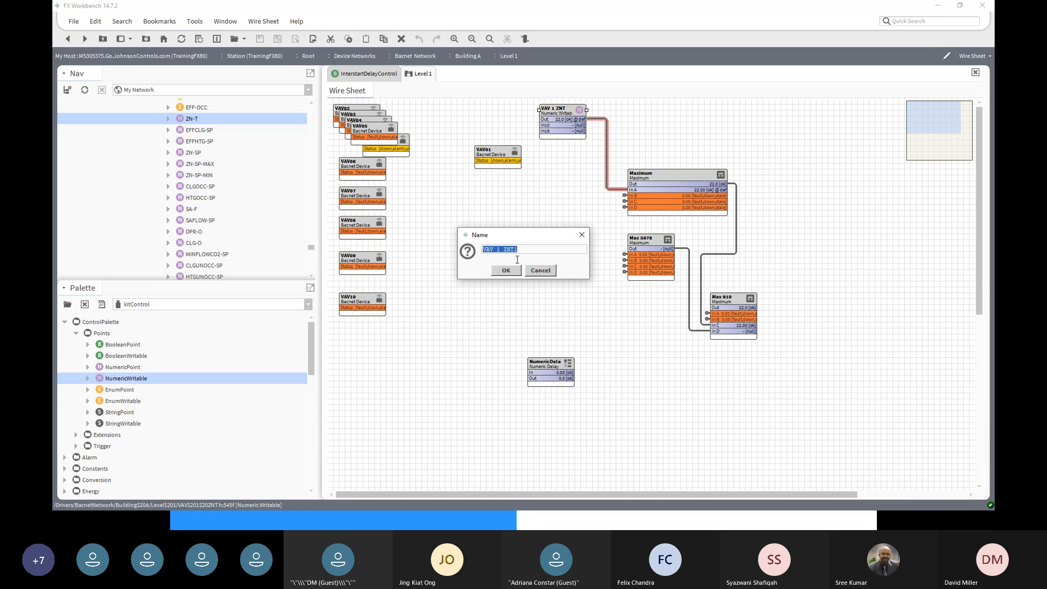
left_click(497, 250)
type("7")
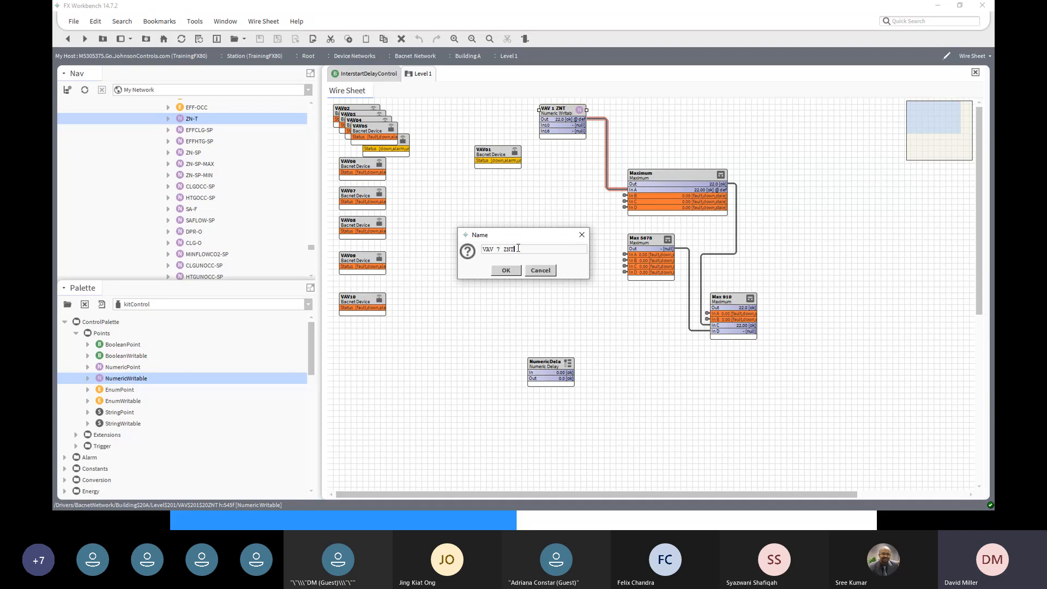
left_click(507, 271)
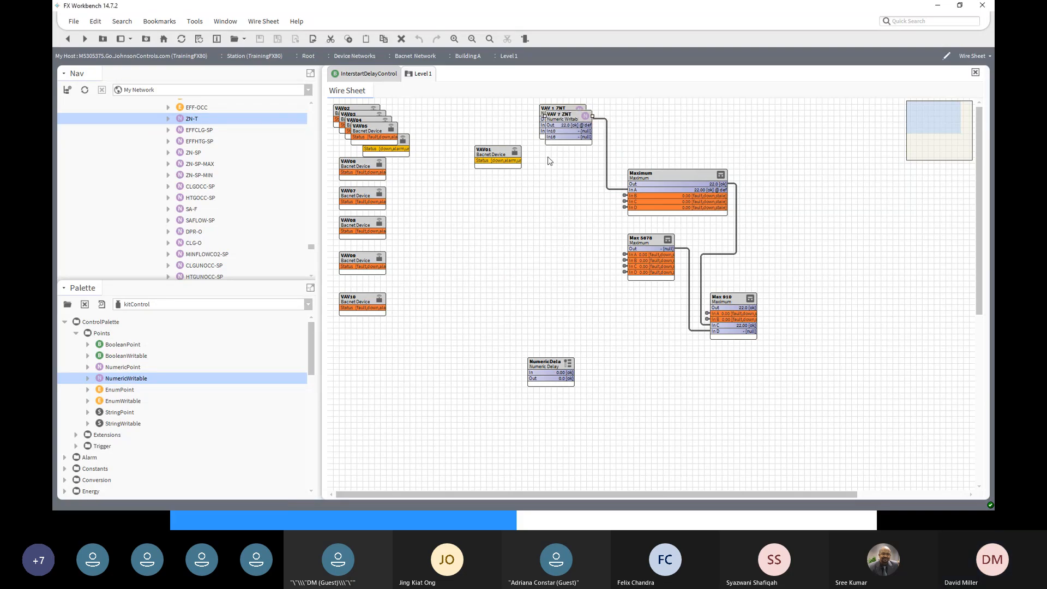
left_click_drag(560, 121, 535, 267)
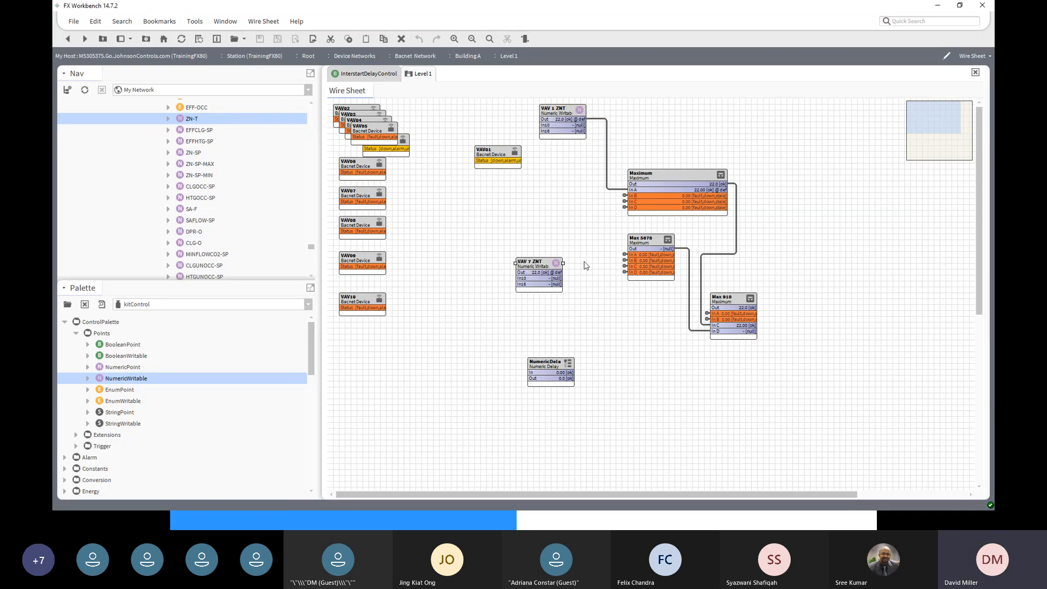
- Replace Max 5678's In C link with a wire from VAV 7 ZNT's Out
right_click(626, 269)
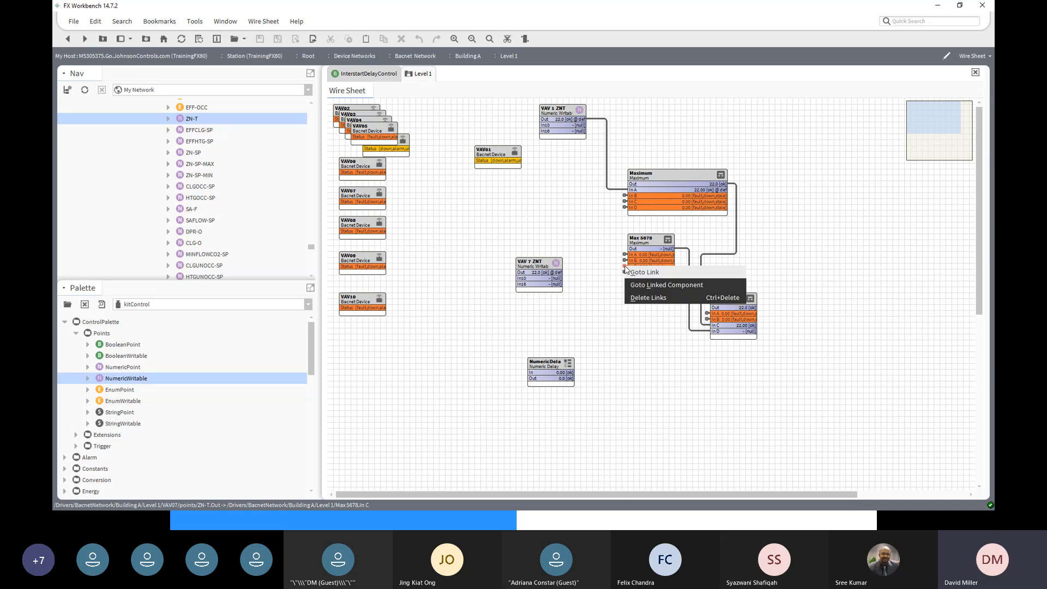
left_click(648, 299)
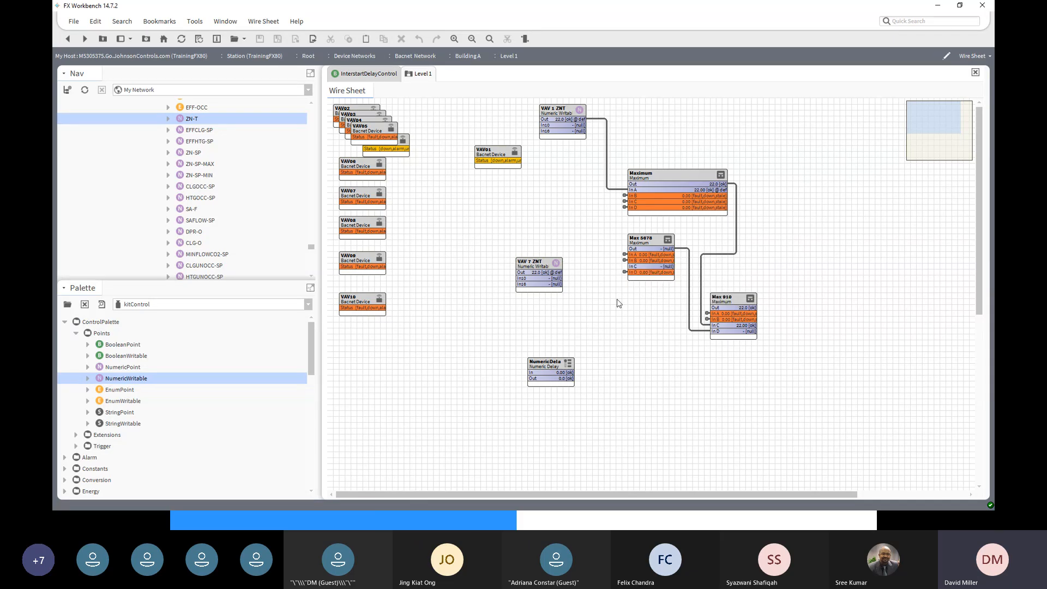
left_click_drag(555, 272, 627, 267)
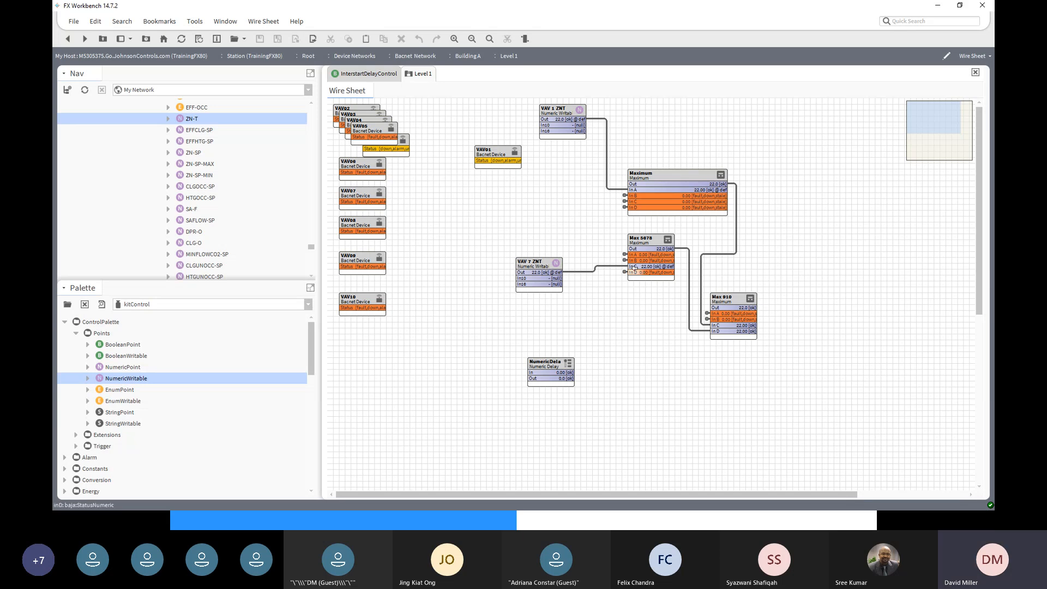
right_click(534, 265)
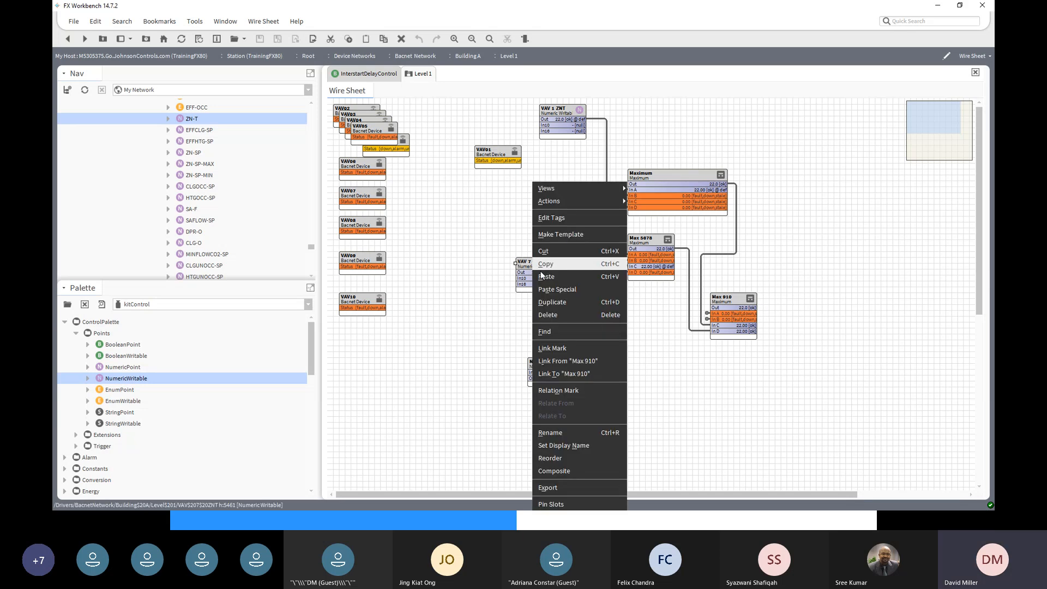
mouse_move(554, 201)
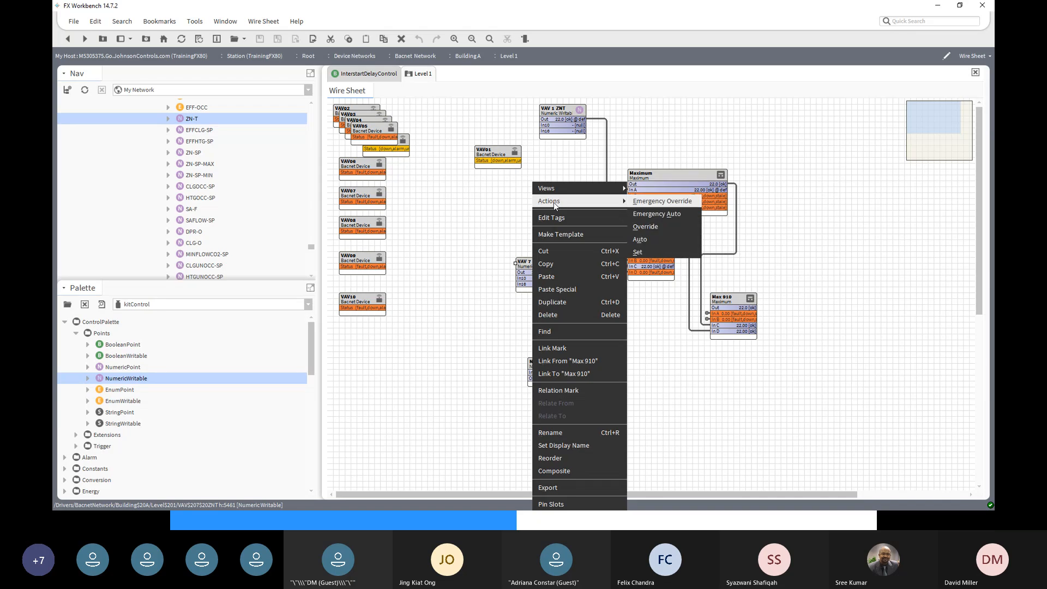
left_click(638, 253)
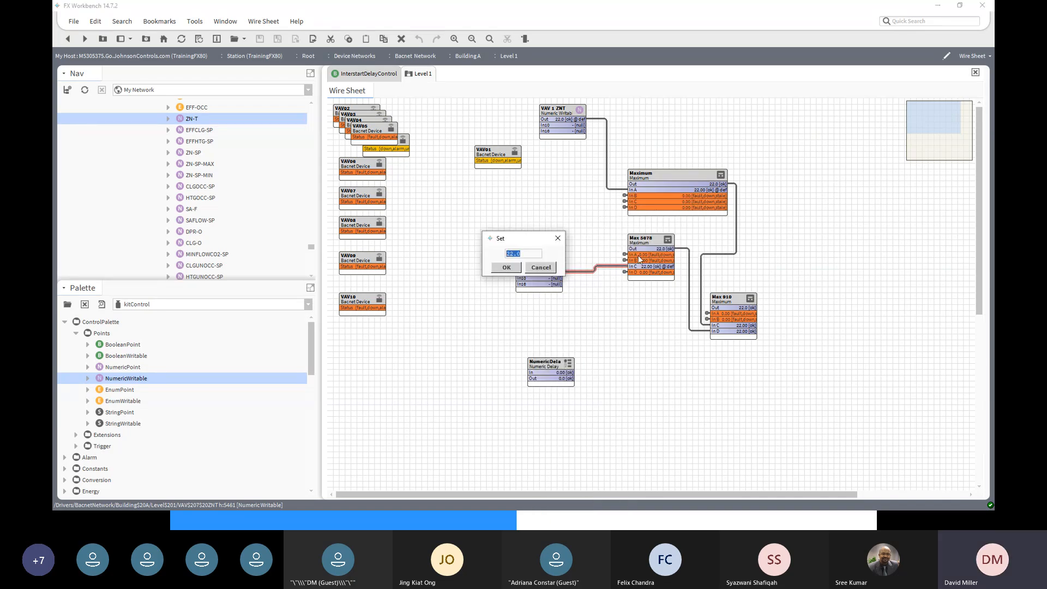
type("2")
left_click(506, 268)
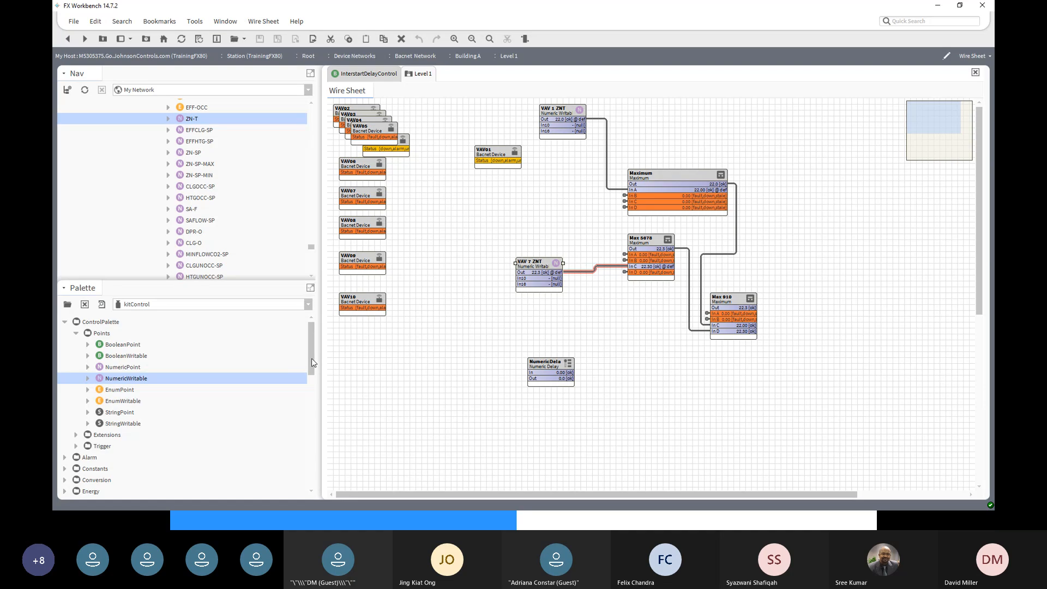
mouse_move(312, 359)
left_mouse_down()
mouse_move(311, 379)
mouse_move(309, 345)
left_mouse_up()
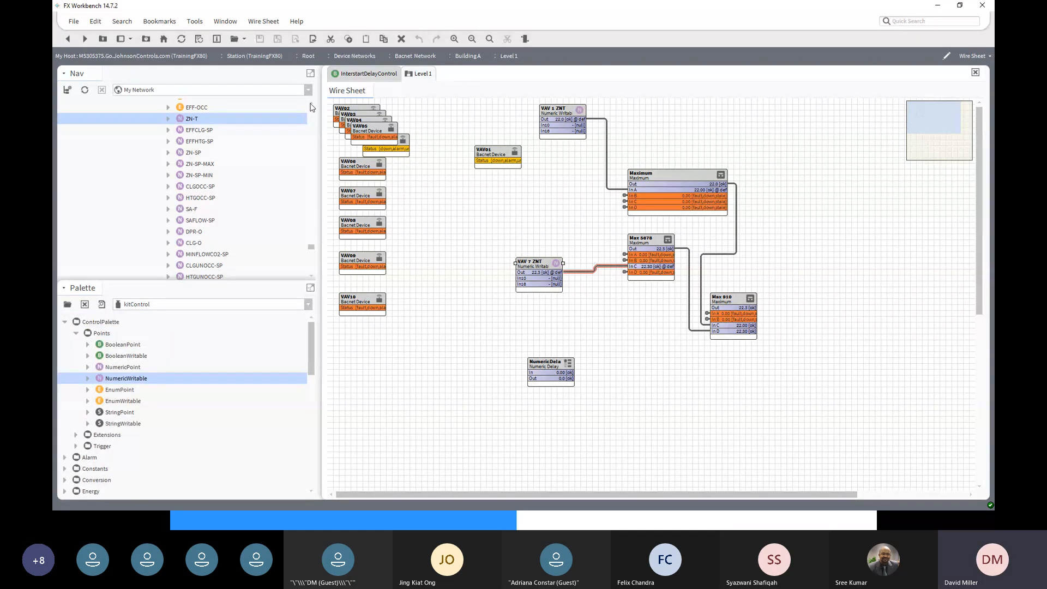
- Open Level 2 from the Nav tree and switch its view from Bacnet Device Manager to Wire Sheet
scroll(311, 107, "up", 2)
scroll(312, 106, "up", 7)
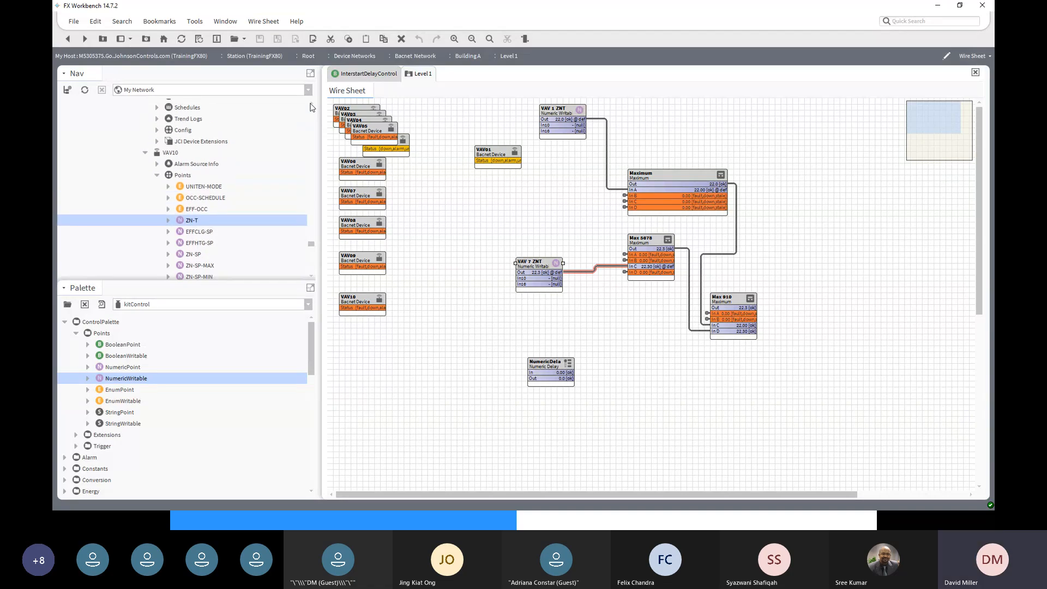
scroll(226, 156, "up", 12)
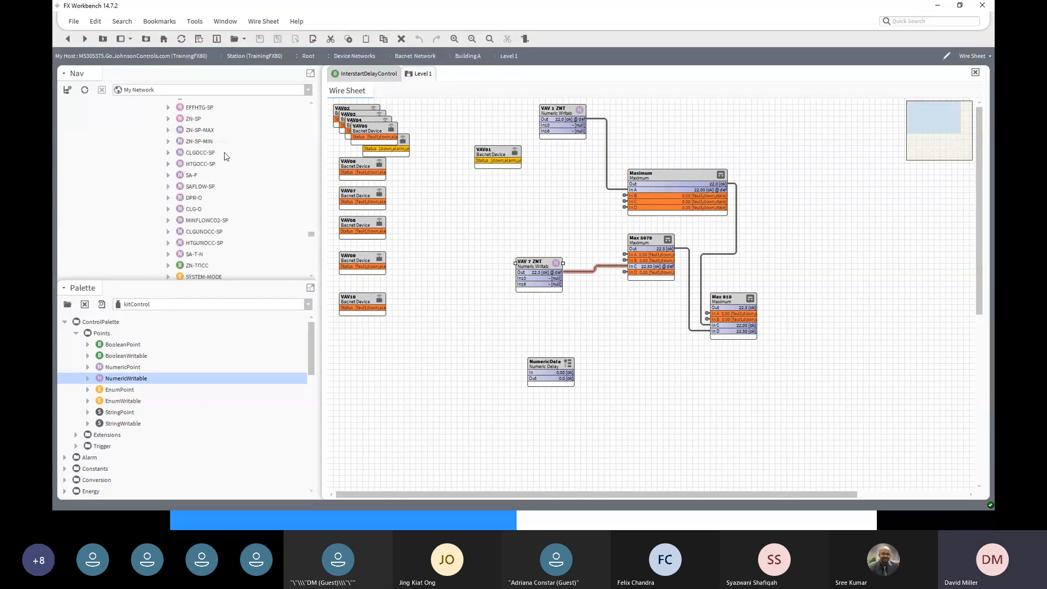
scroll(226, 157, "up", 6)
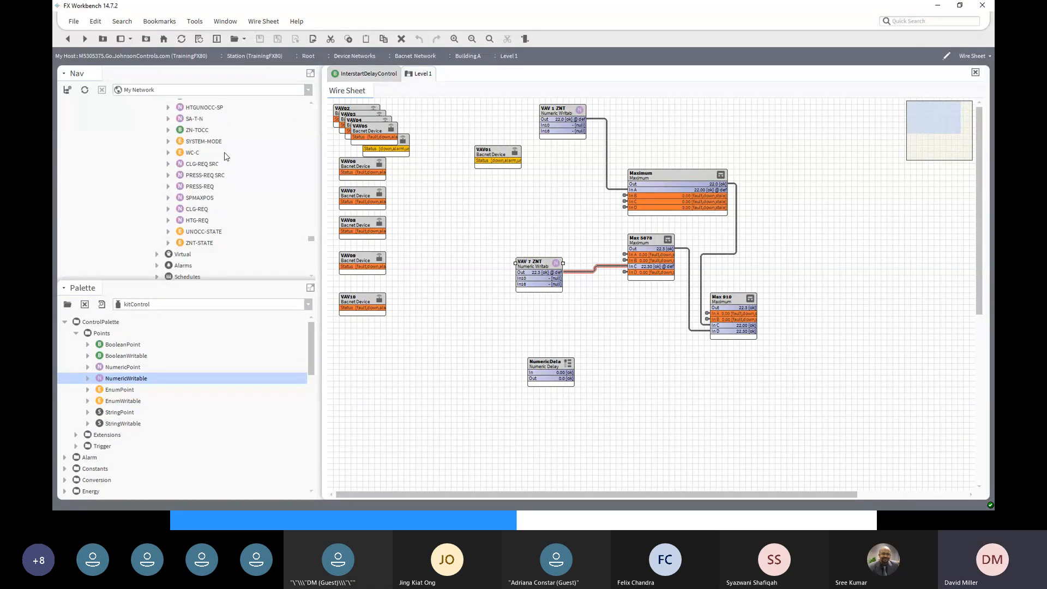
scroll(226, 157, "down", 10)
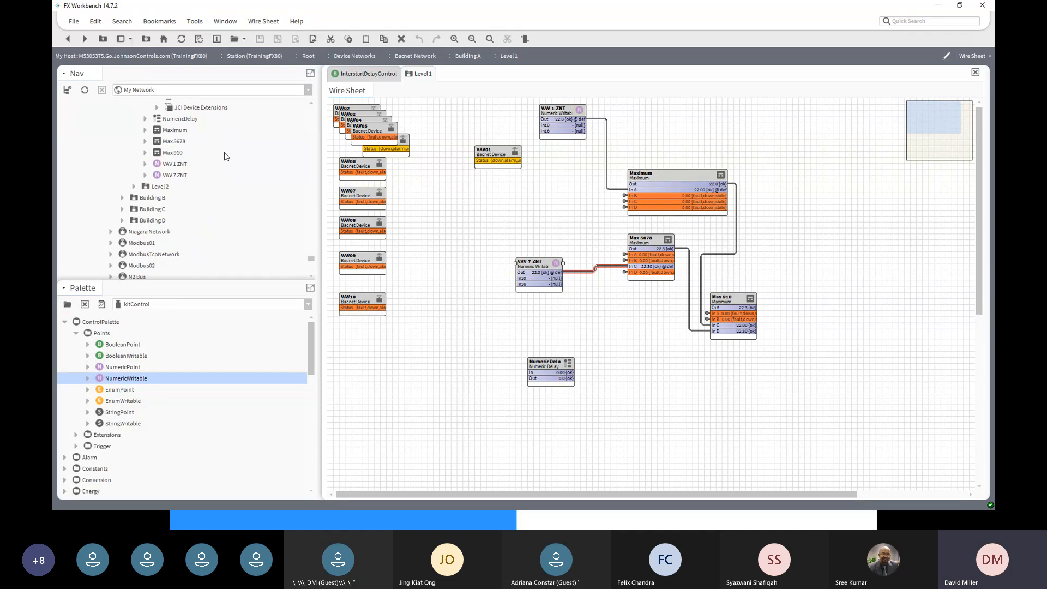
left_click(134, 187)
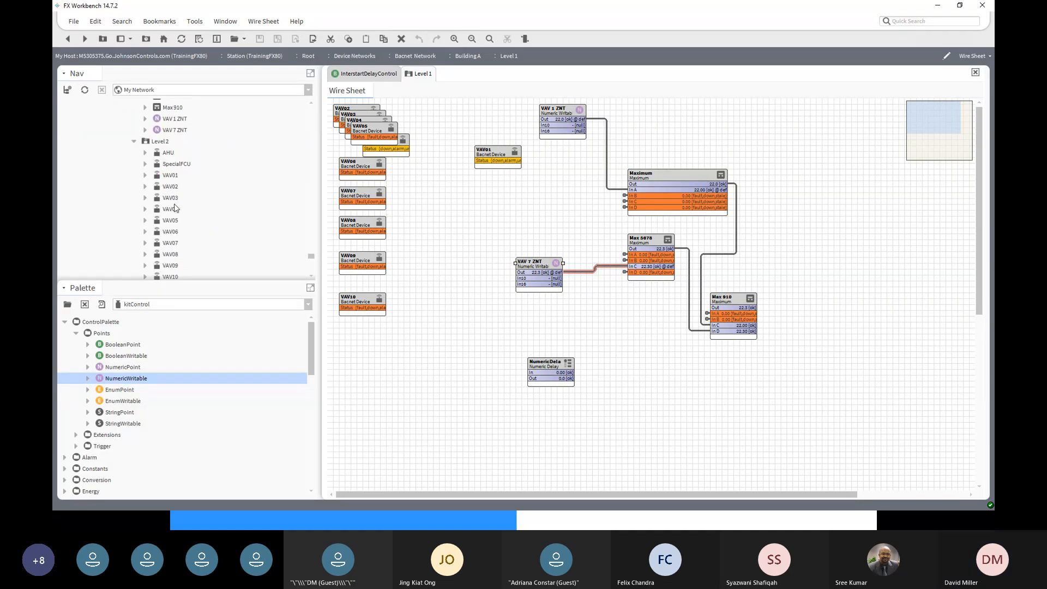
scroll(173, 218, "up", 5)
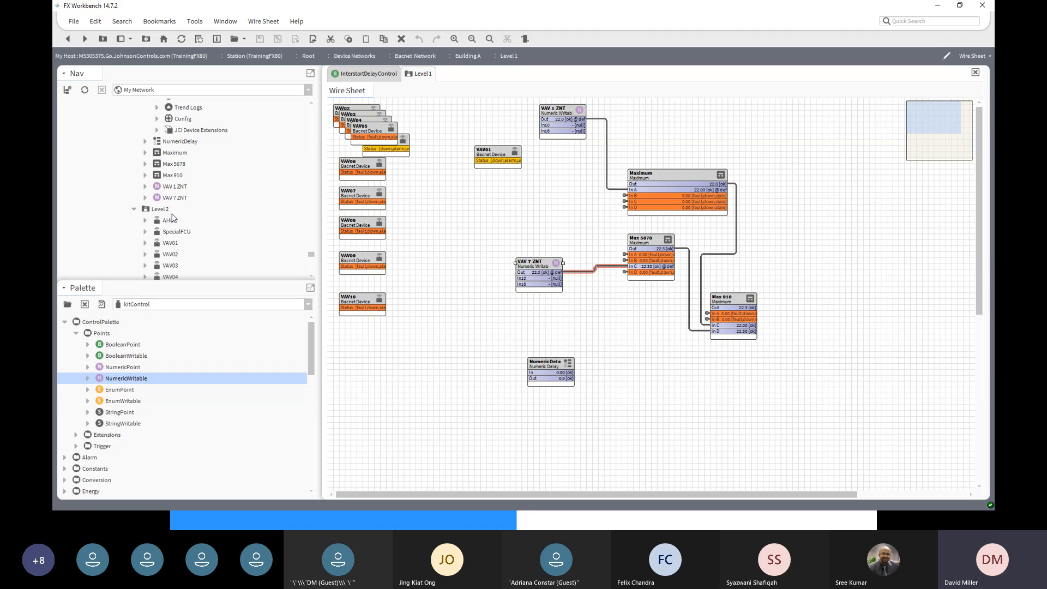
left_click(160, 208)
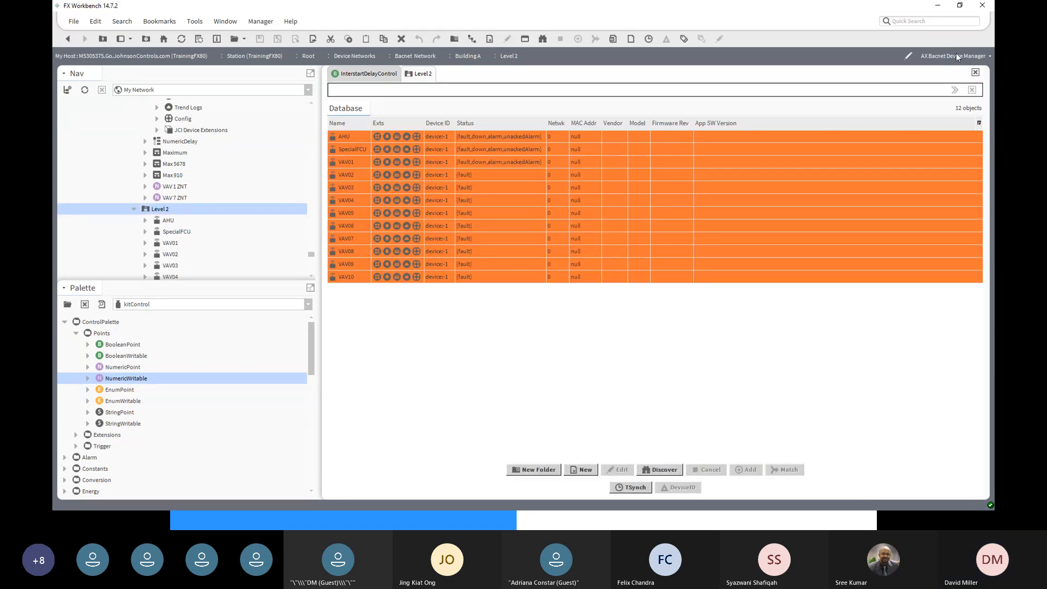
left_click(982, 55)
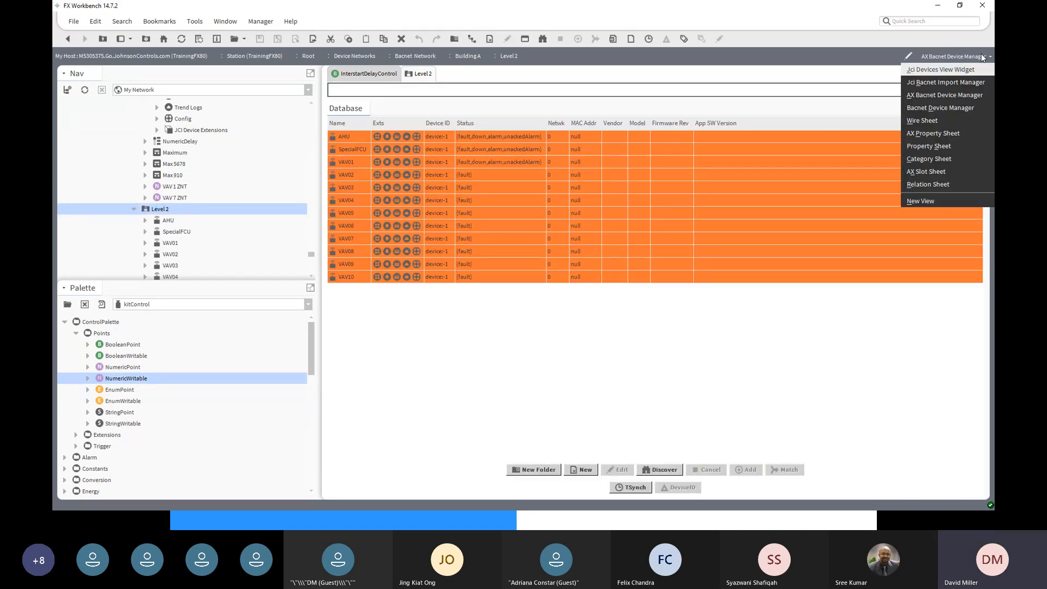
left_click(937, 121)
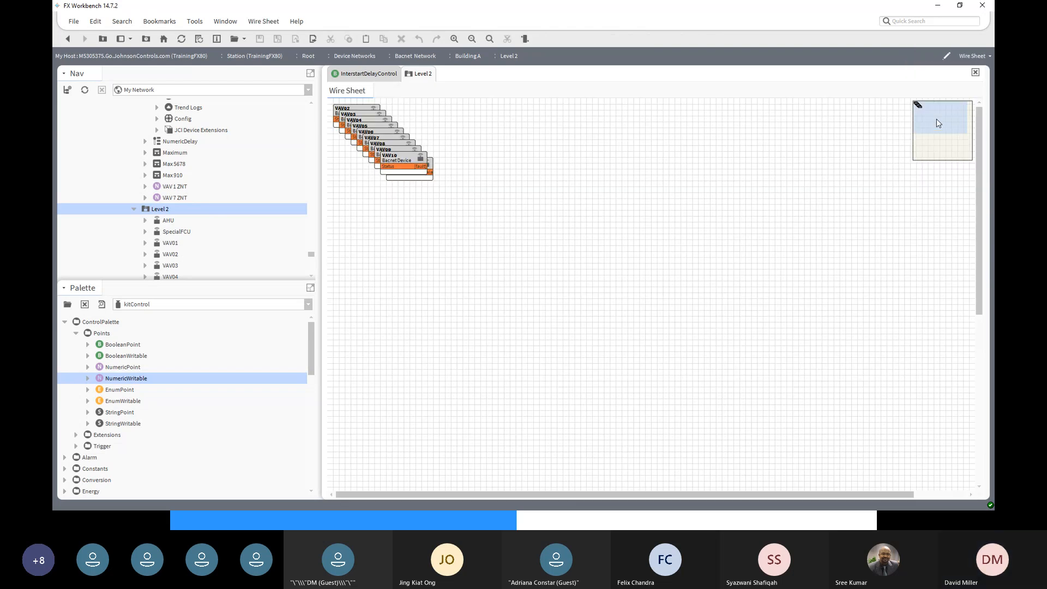
- Expand the kitControl palette's Util group and select the MinMaxAvg block
left_click(358, 110)
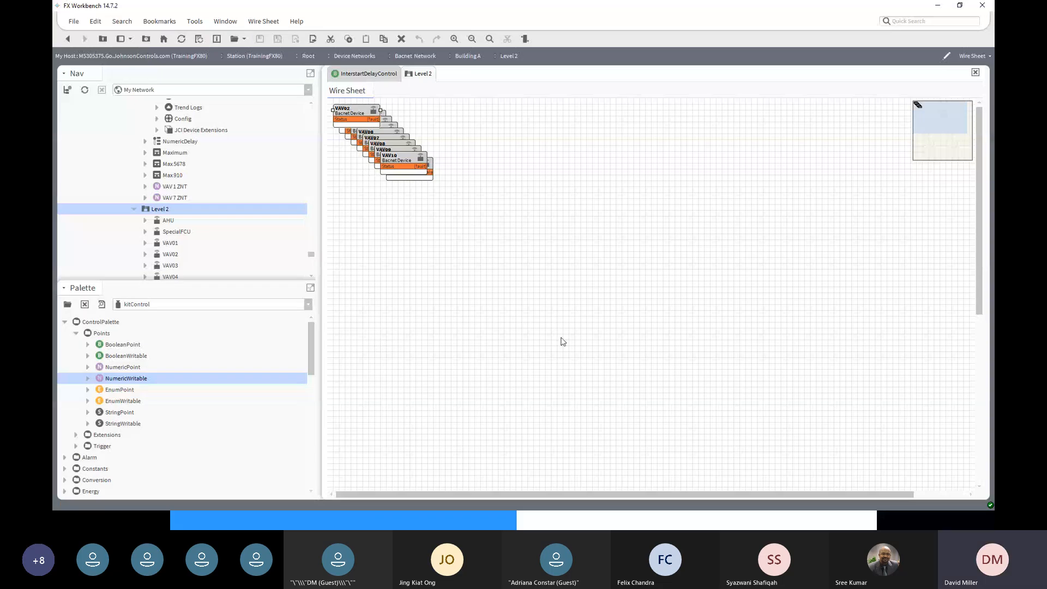
left_click(498, 310)
left_click_drag(313, 365, 316, 477)
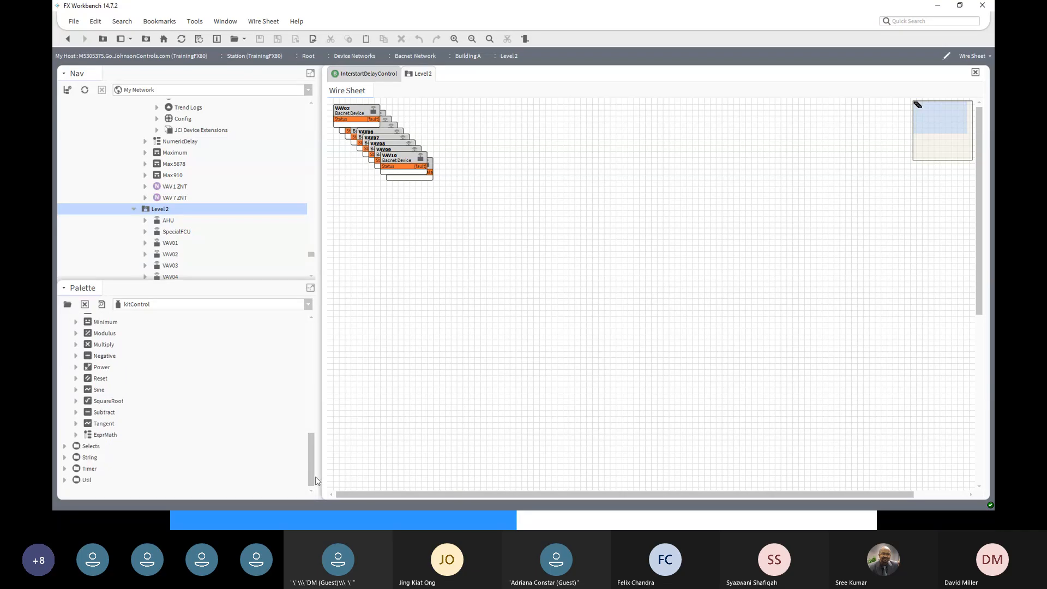
left_click(65, 480)
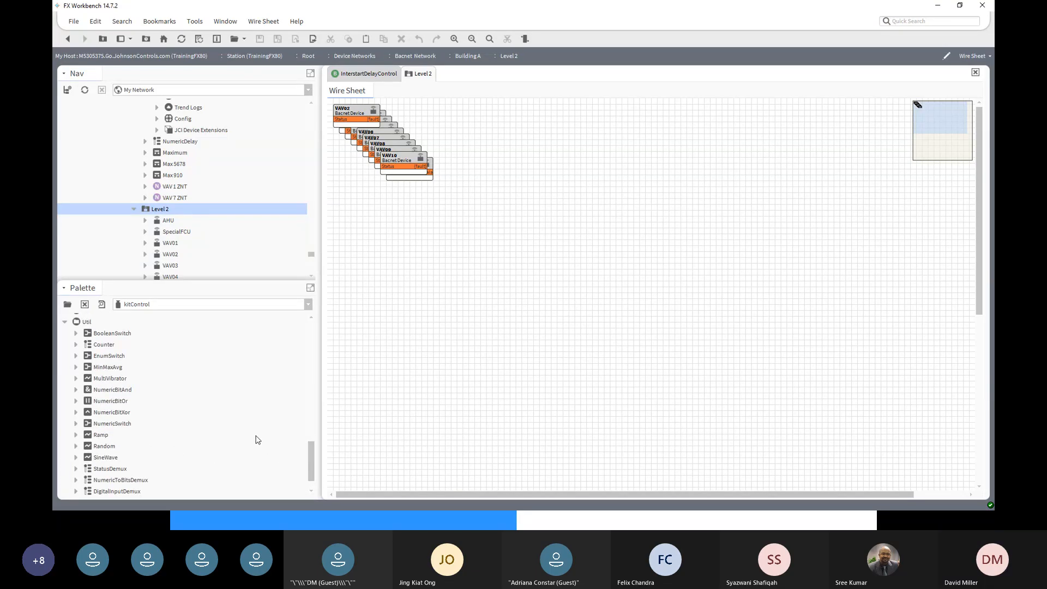
scroll(163, 398, "up", 1)
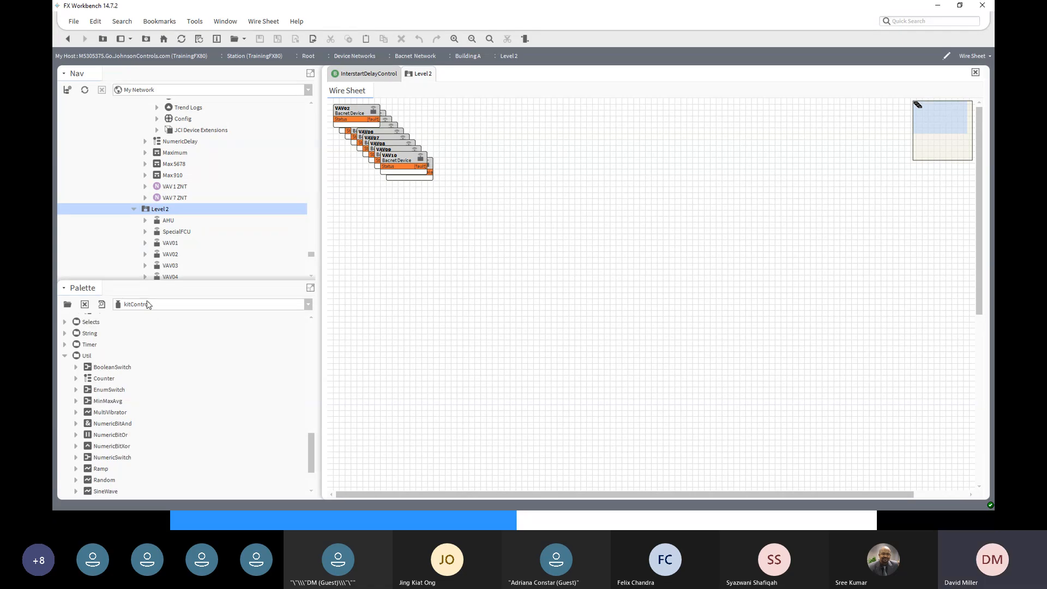
scroll(96, 366, "down", 1)
left_click(101, 370)
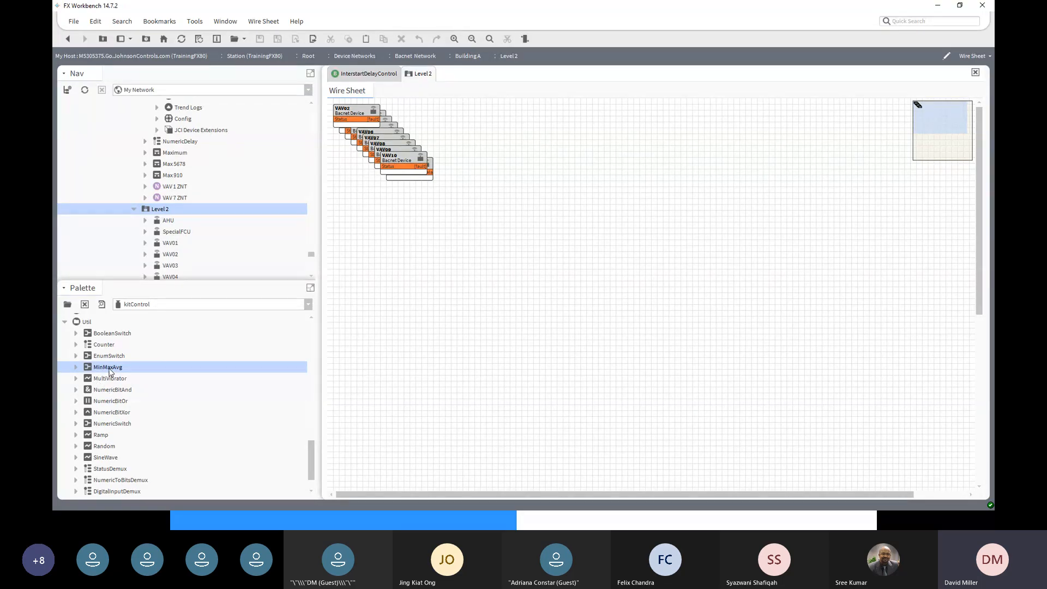
- Drop a MinMaxAvg block with its default name beside the VAV device blocks
left_click_drag(109, 372, 636, 143)
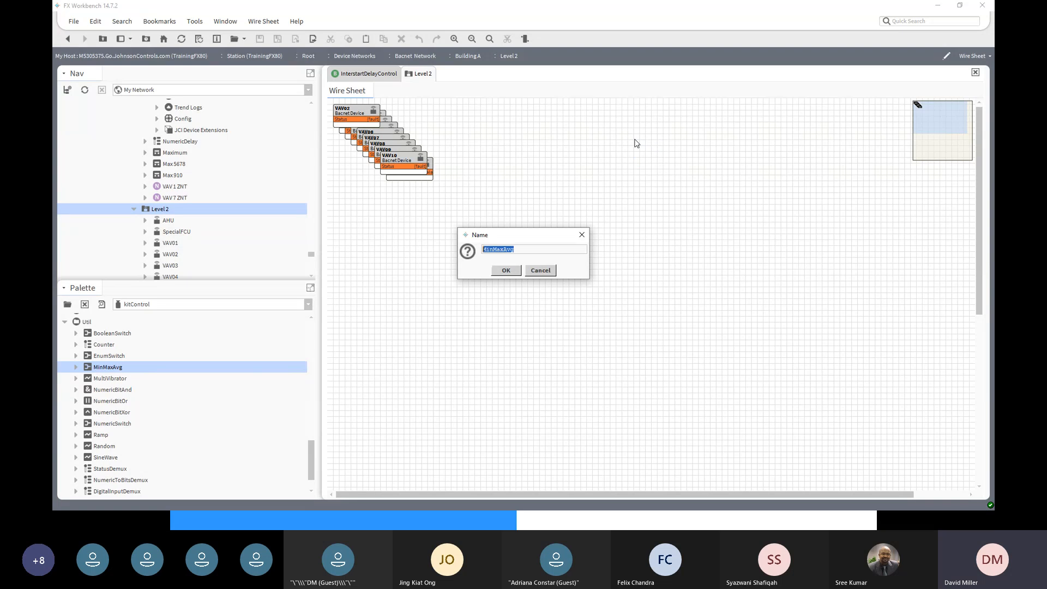
left_click(505, 270)
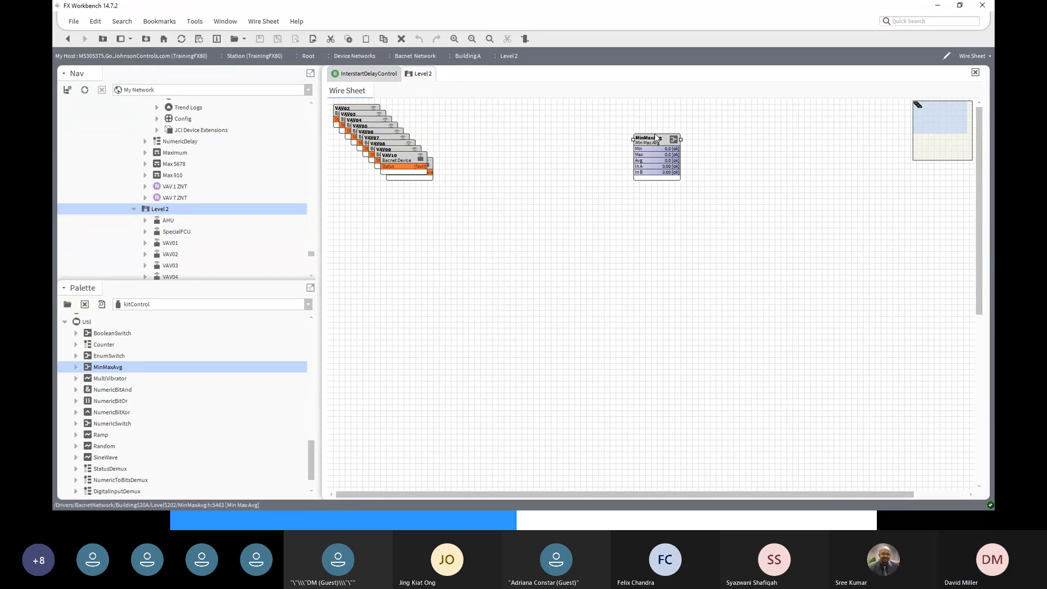
left_click_drag(653, 140, 573, 113)
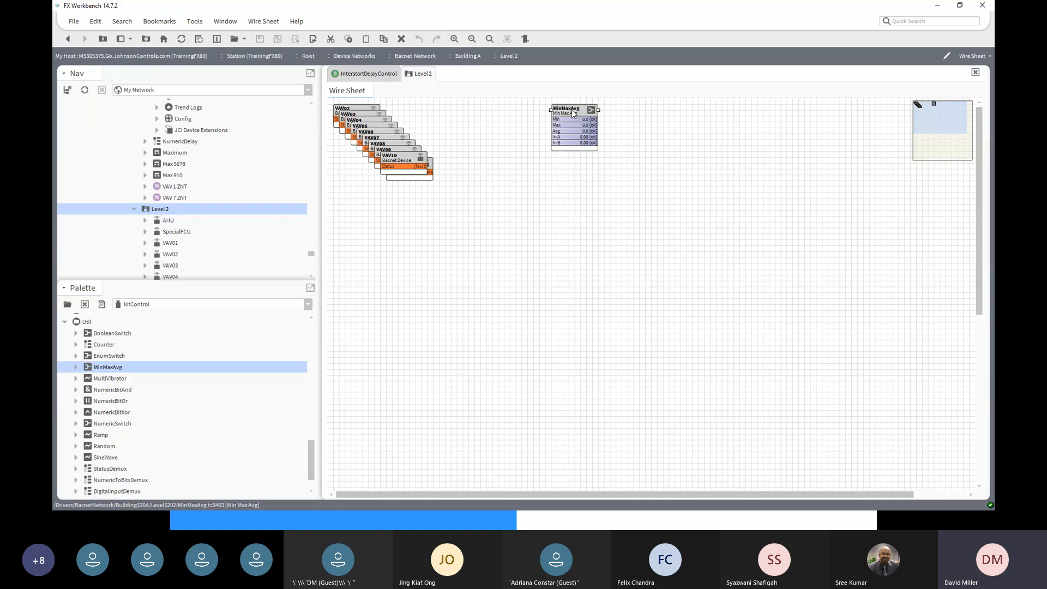
- Change MinMaxAvg's Number Values from 2 to 10, save, and return to the wire sheet
double_click(573, 114)
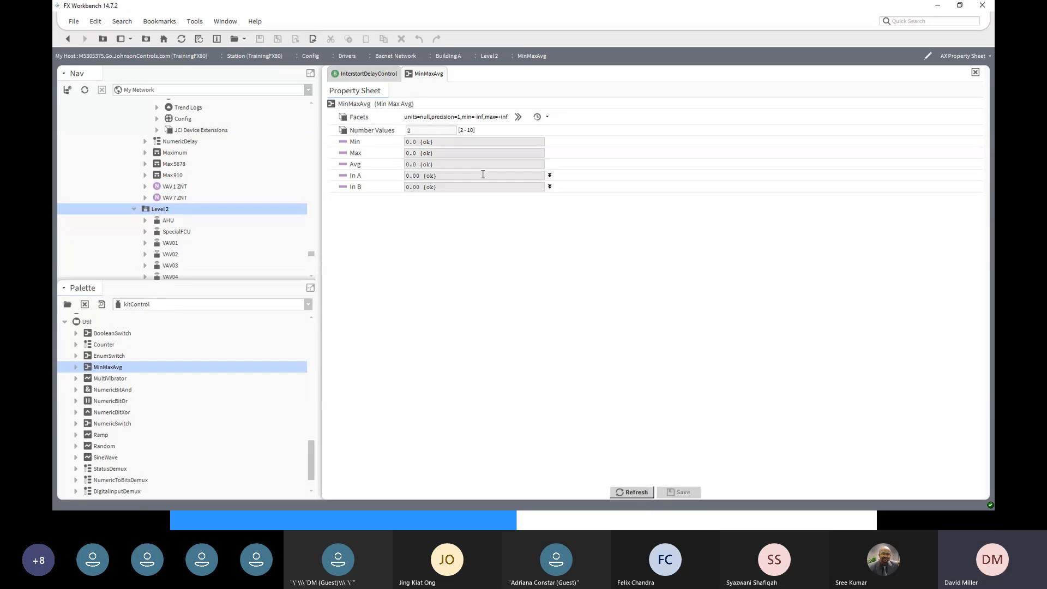
left_click_drag(428, 131, 392, 132)
type("10")
left_click(682, 492)
left_click(68, 39)
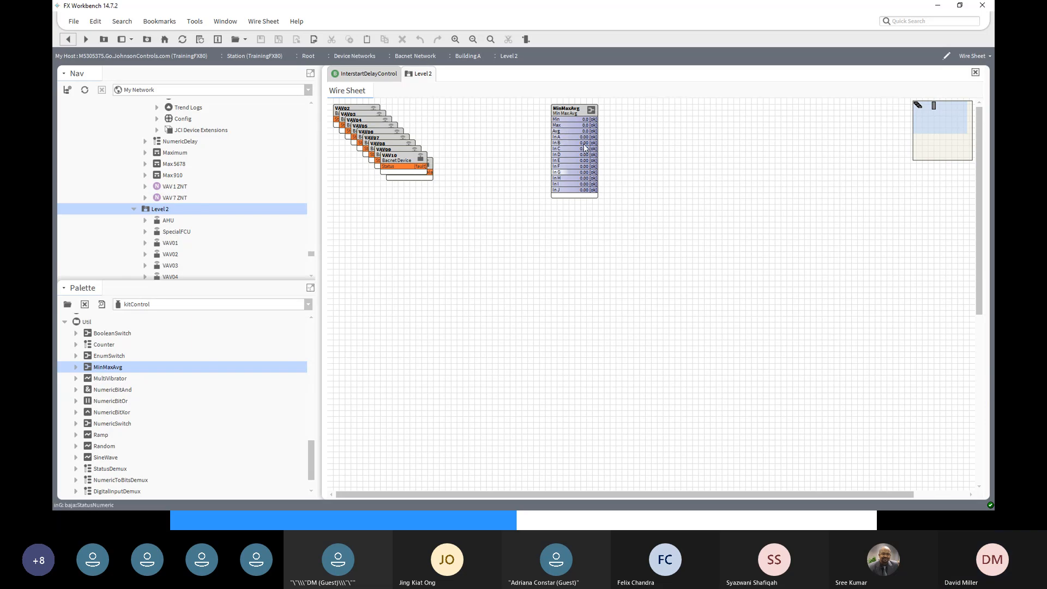
- Mark the MinMaxAvg block as the link target
left_click(577, 111)
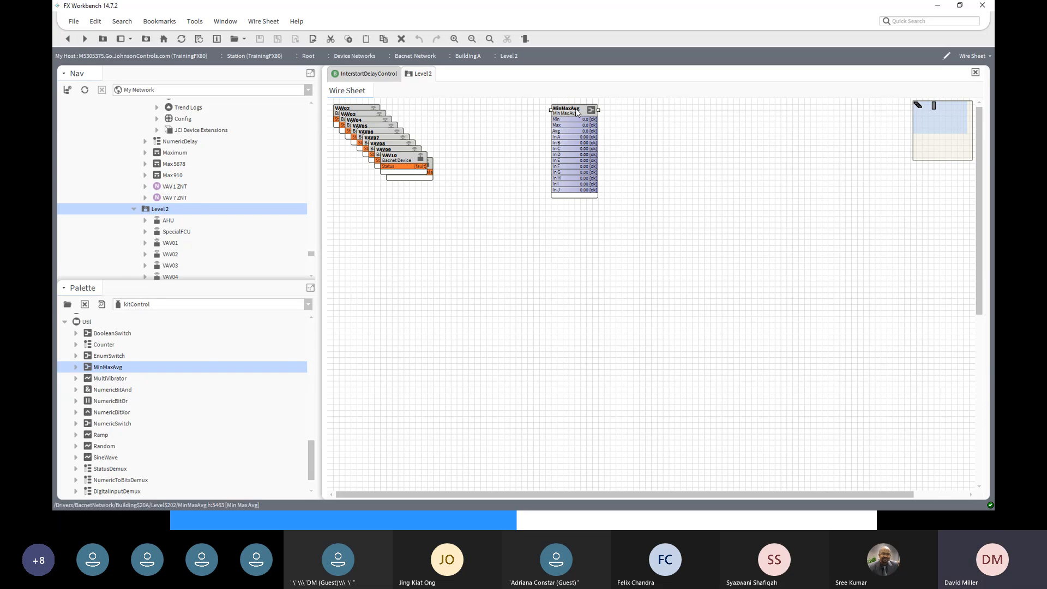
right_click(577, 111)
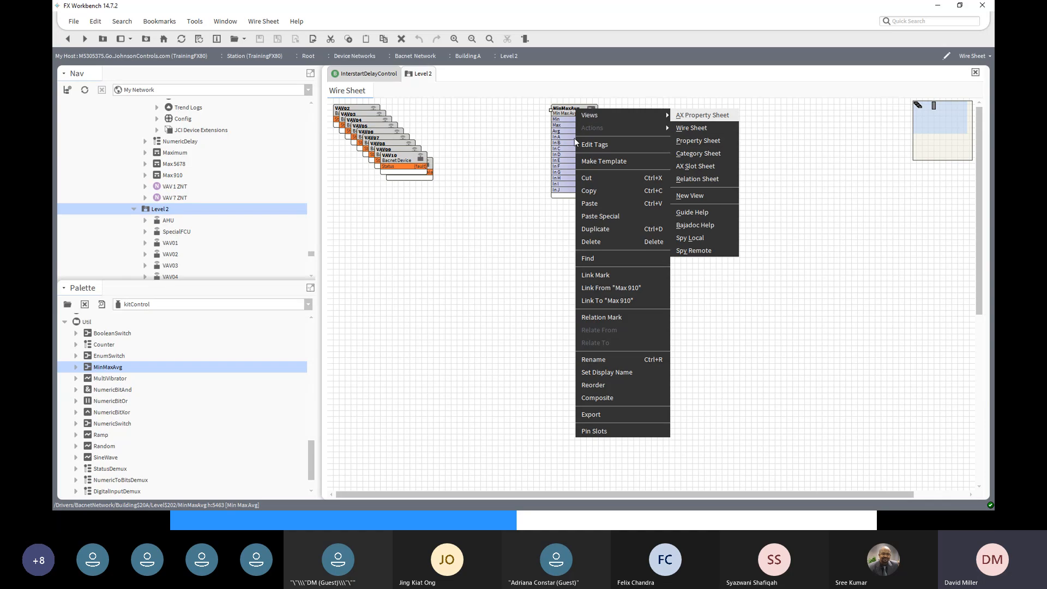
left_click(594, 279)
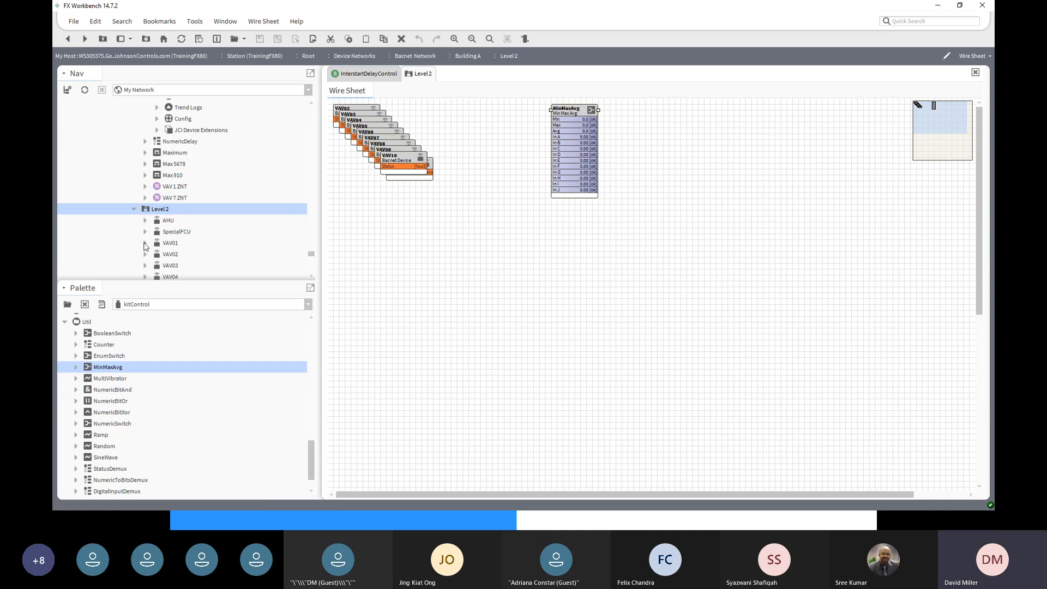
- Link VAV01's ZN-T point Out into MinMaxAvg's In A
left_click(145, 242)
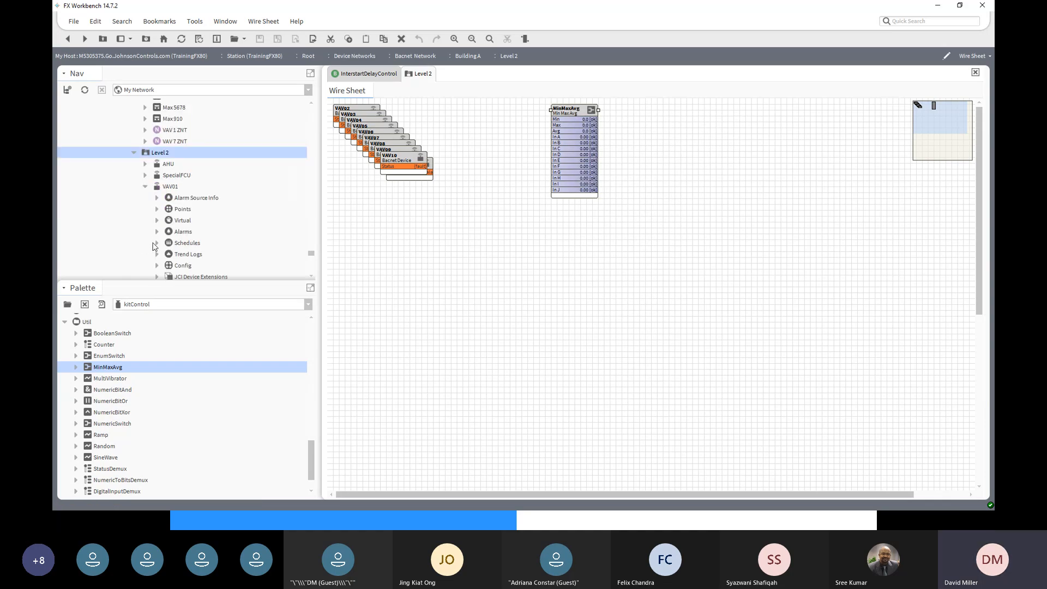
left_click(157, 209)
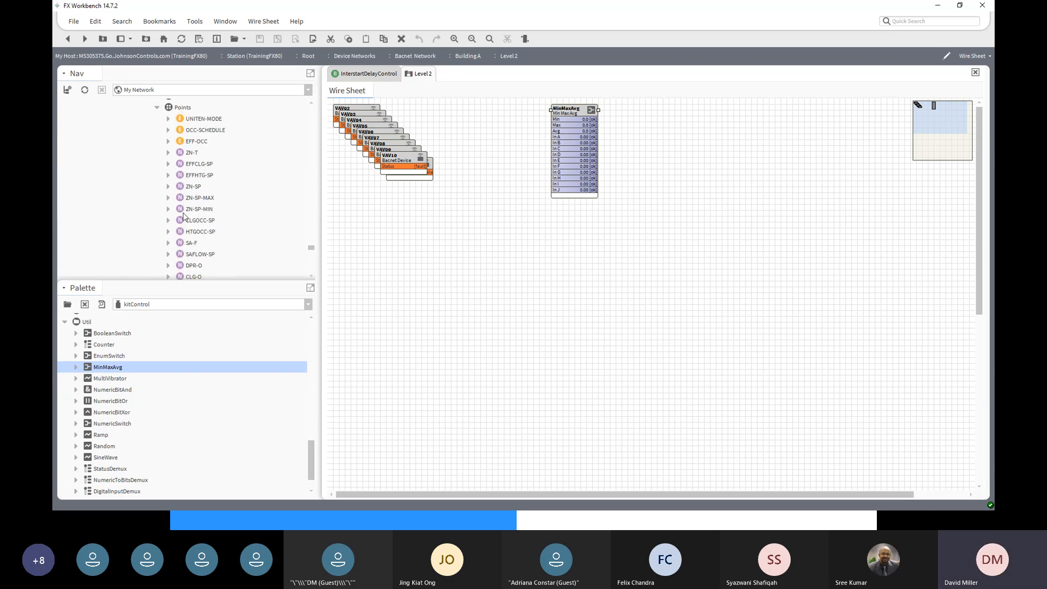
right_click(191, 156)
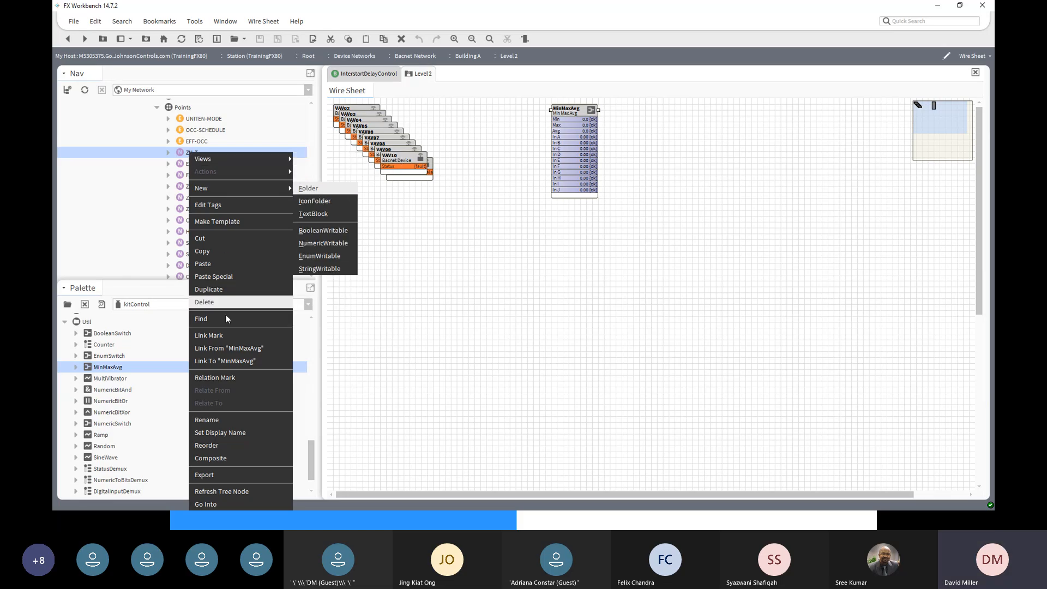
left_click(224, 361)
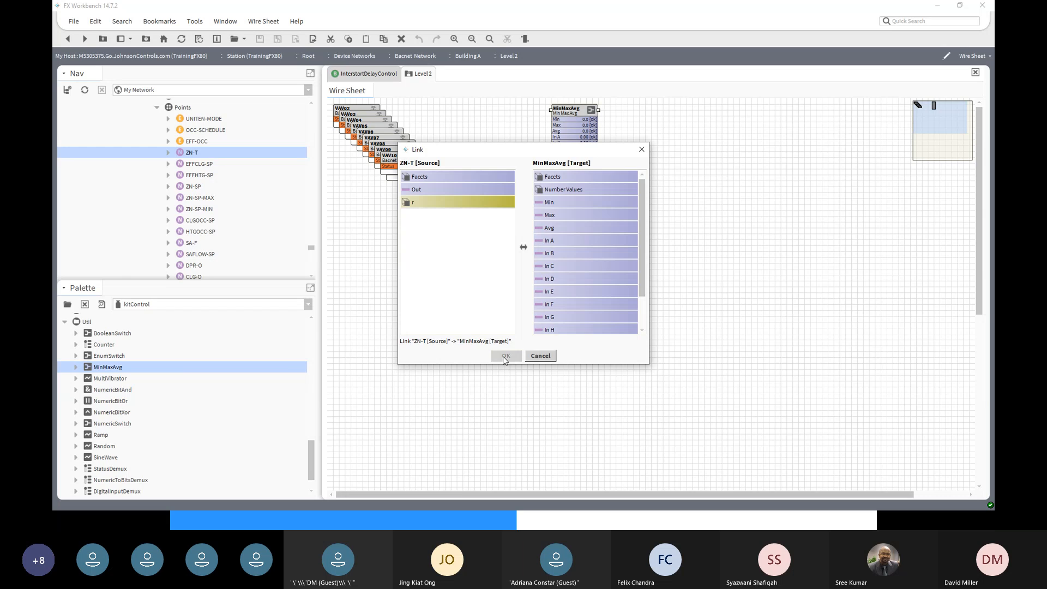
left_click(431, 189)
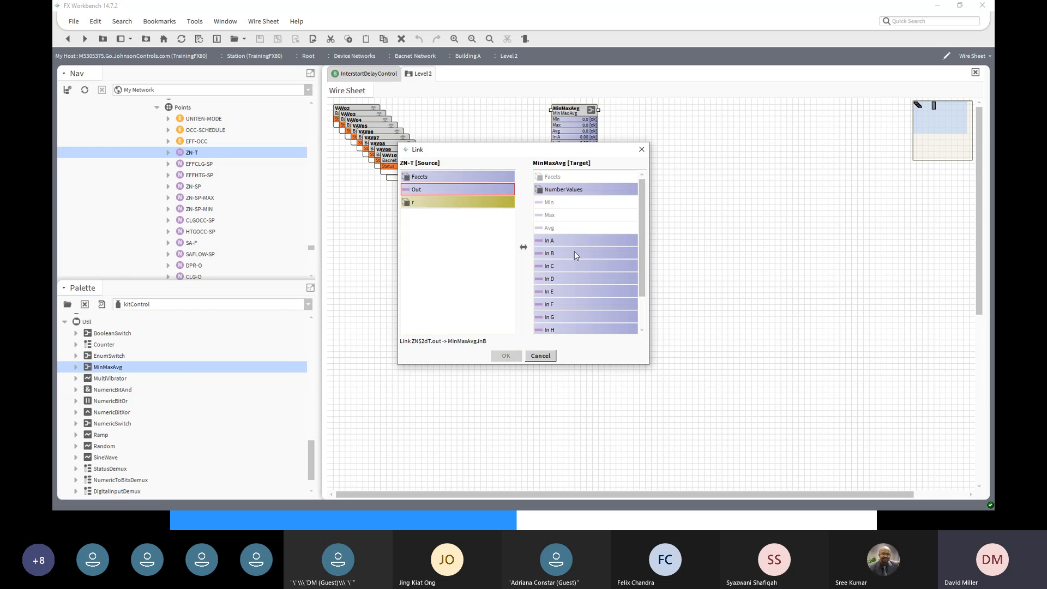
left_click(556, 241)
left_click(505, 356)
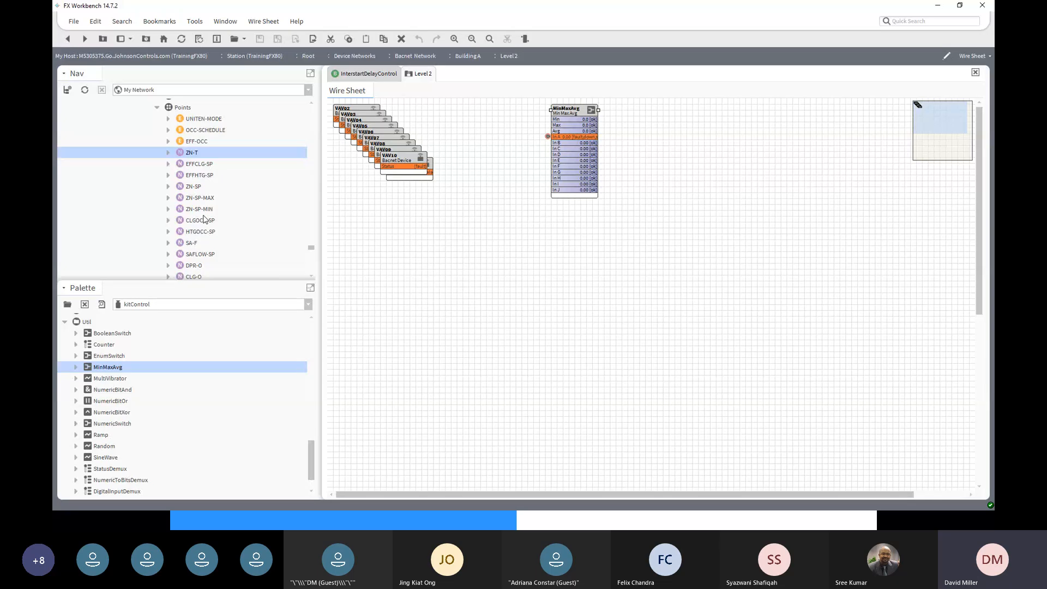
scroll(204, 219, "down", 5)
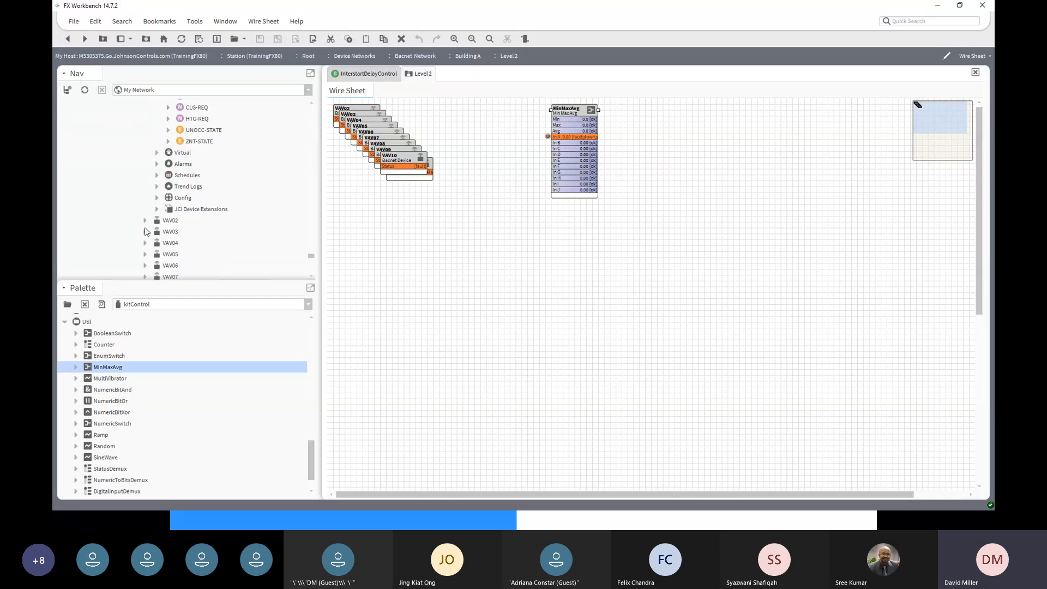
- Link VAV02's ZN-T point Out into MinMaxAvg's In B from the Nav tree's Points list
left_click(145, 221)
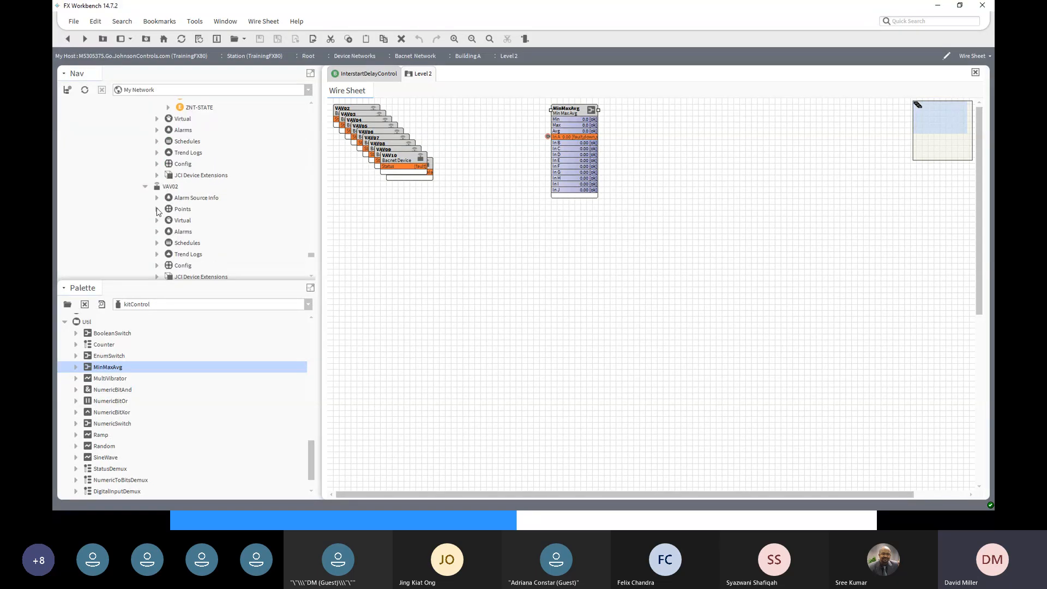
left_click(157, 209)
left_click(194, 153)
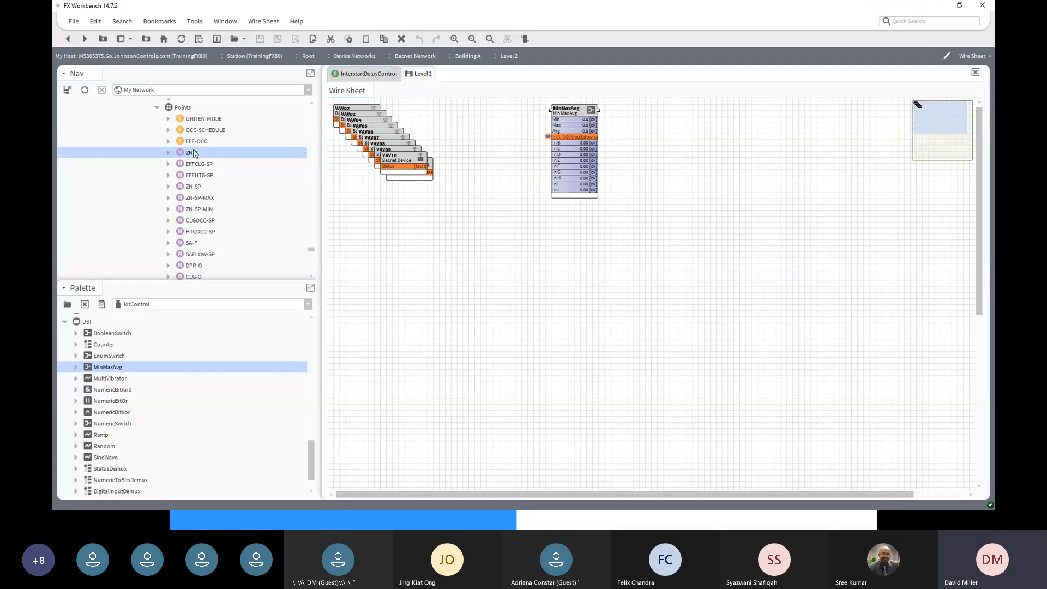
right_click(193, 153)
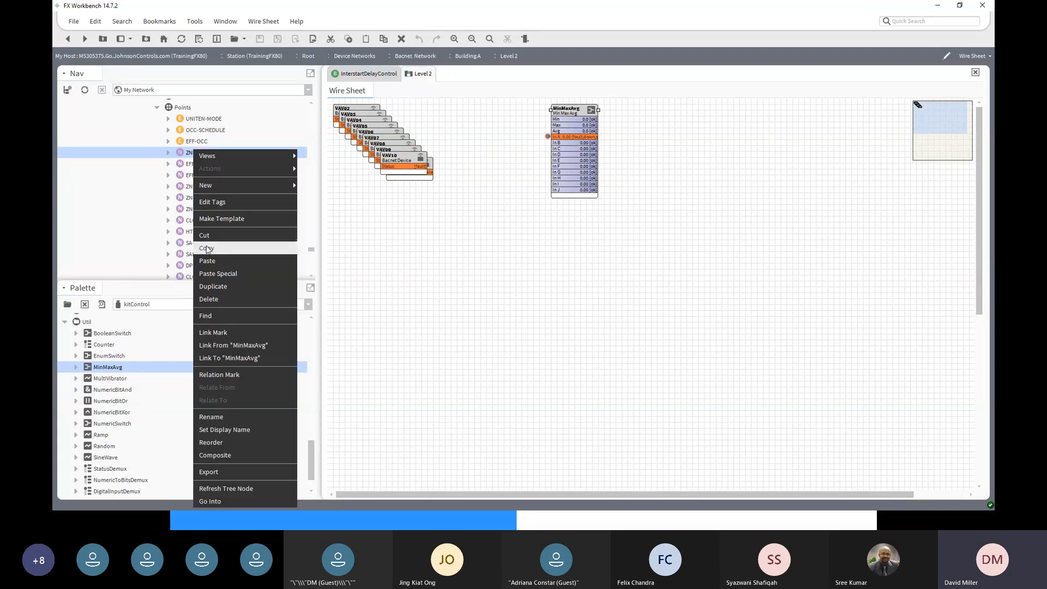
left_click(224, 358)
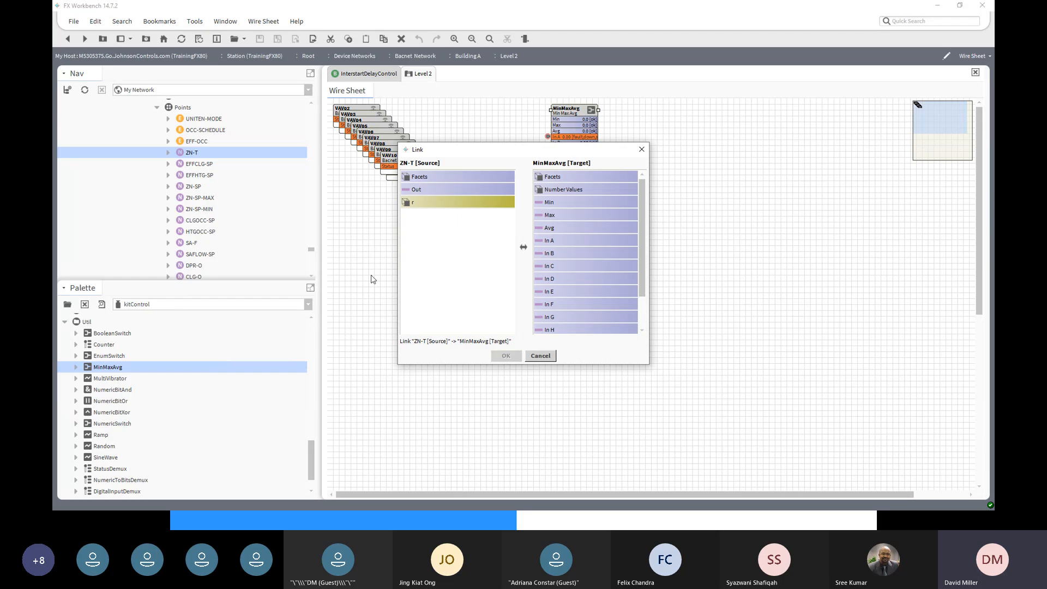
left_click(444, 189)
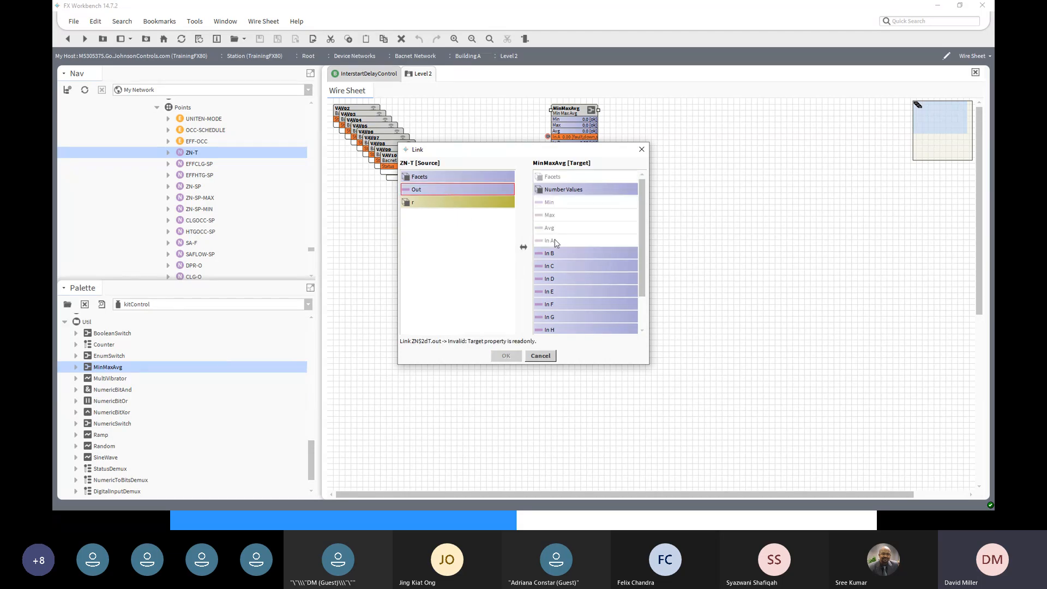
left_click(547, 253)
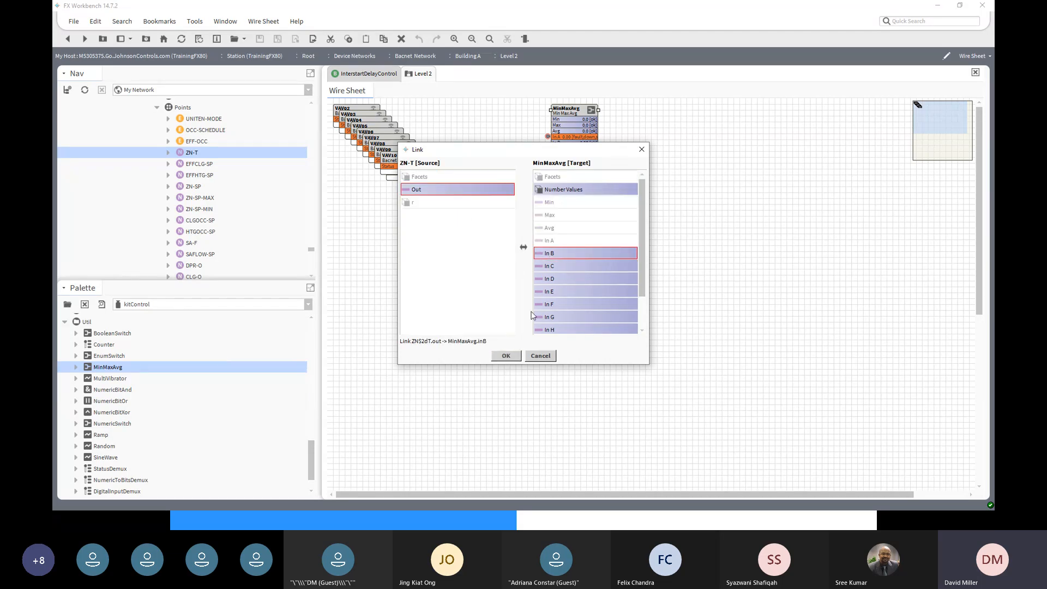
left_click(507, 355)
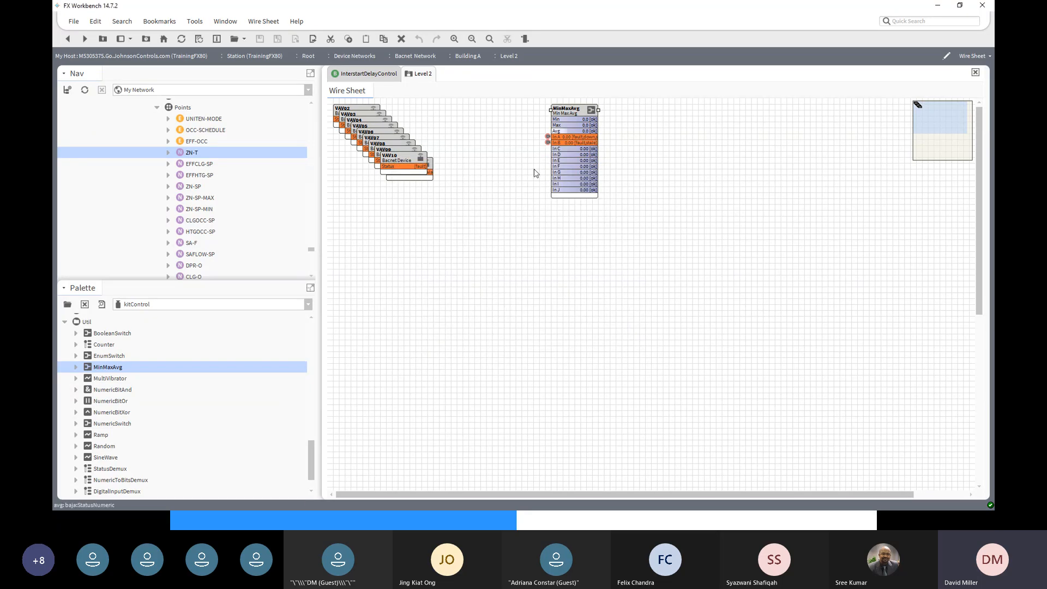
scroll(521, 177, "down", 1)
scroll(309, 244, "up", 3)
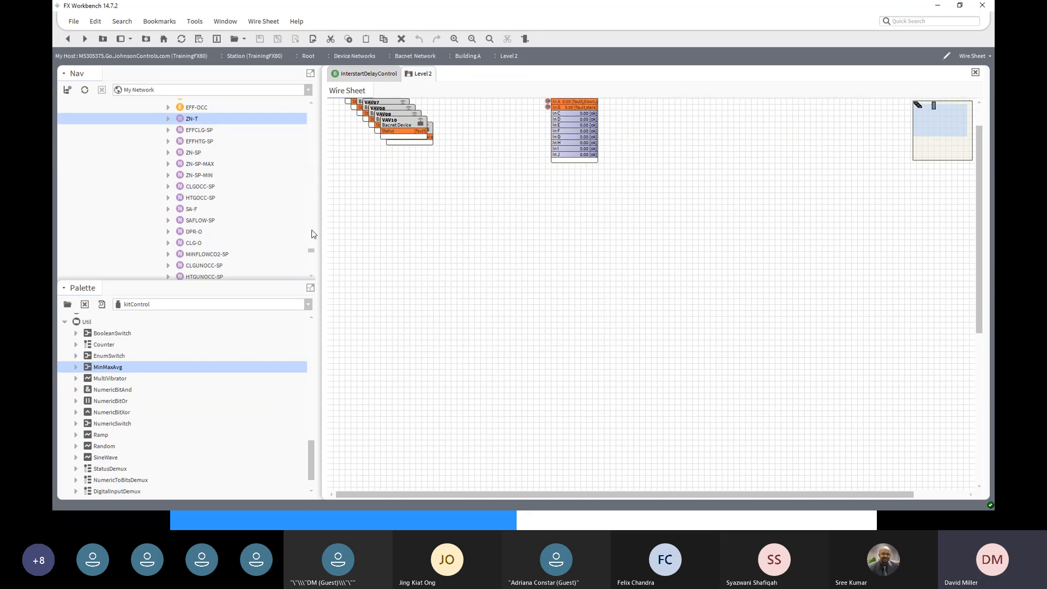
scroll(585, 128, "up", 1)
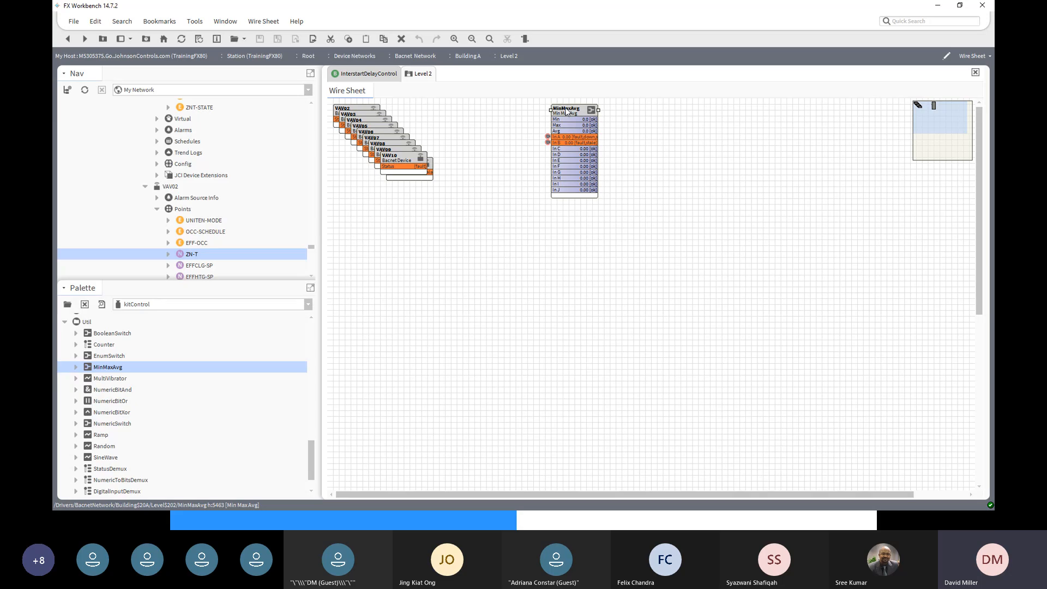
scroll(235, 236, "down", 8)
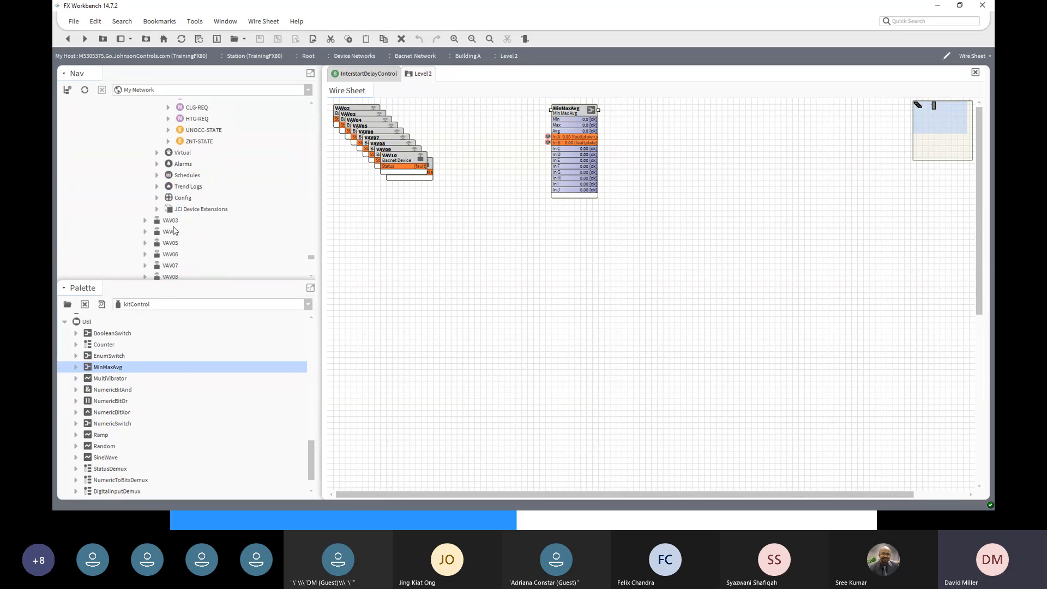
- Link VAV03's ZN-T Out to the MinMaxAvg block's In C
left_click(145, 221)
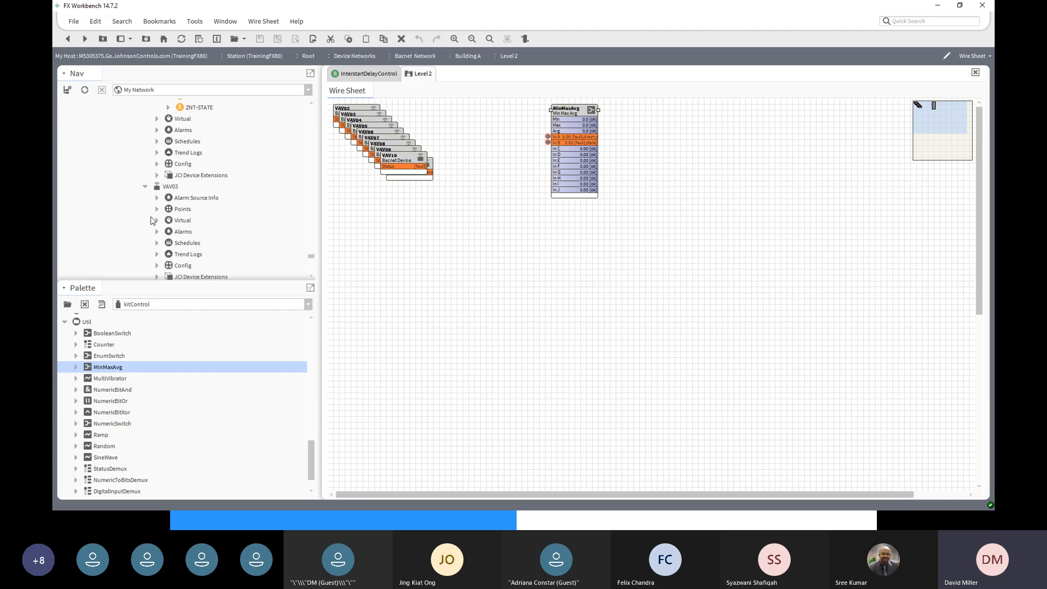
left_click(156, 210)
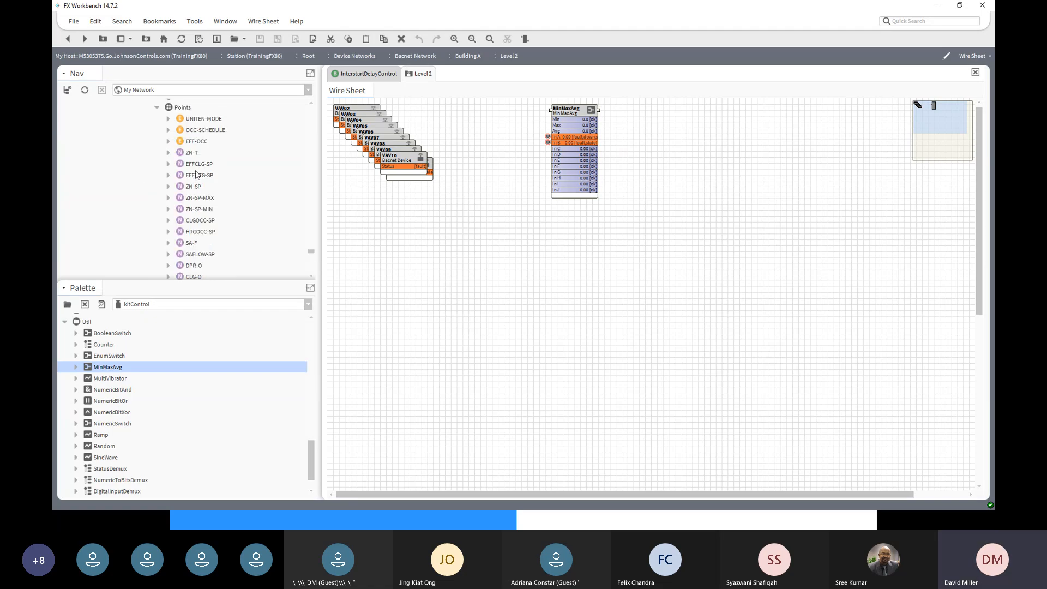
left_click(193, 156)
right_click(194, 156)
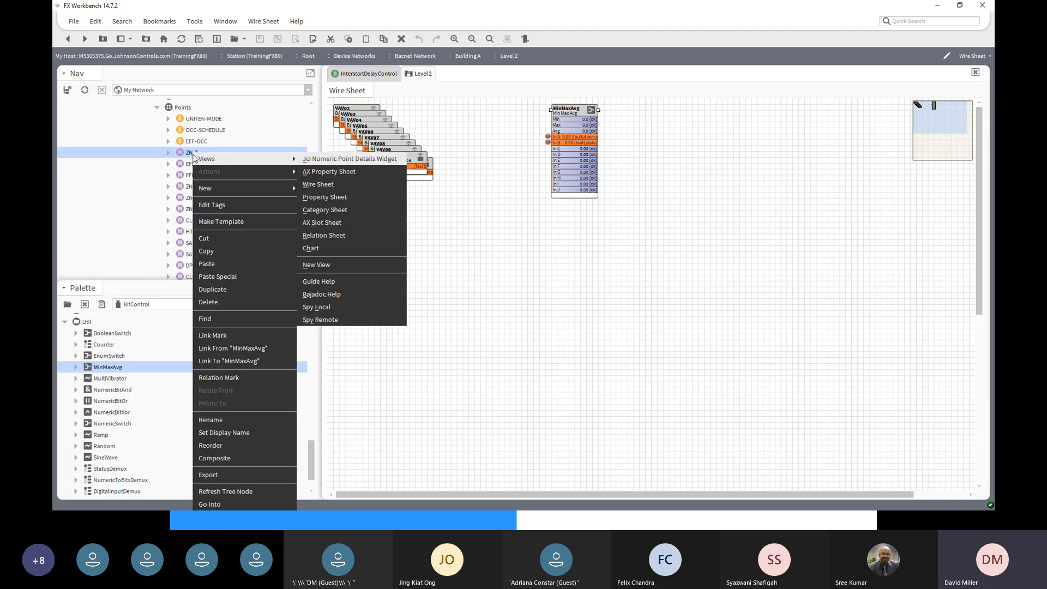
left_click(222, 361)
left_click(430, 189)
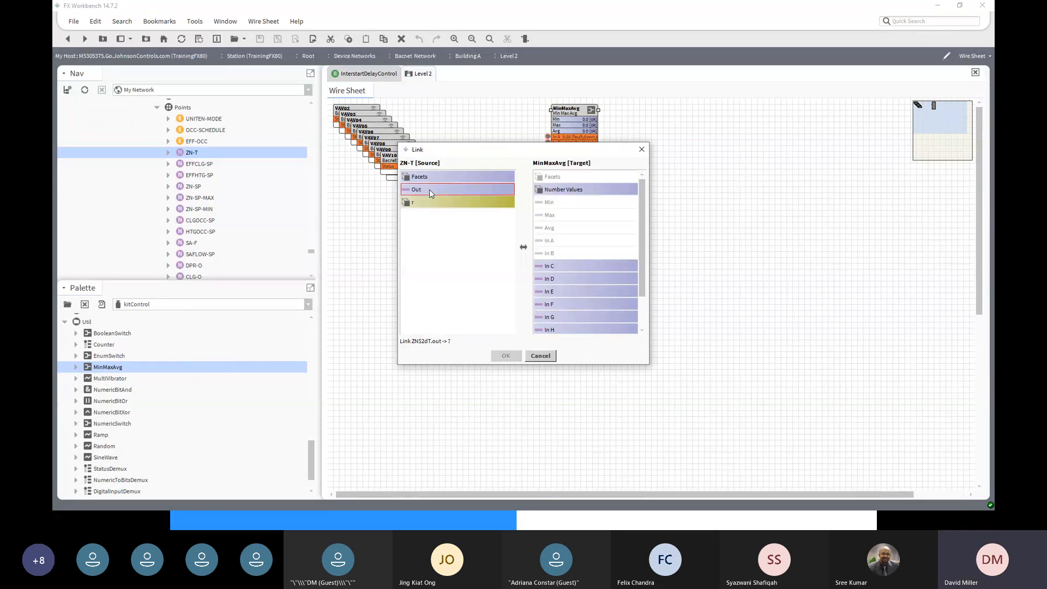
left_click(538, 269)
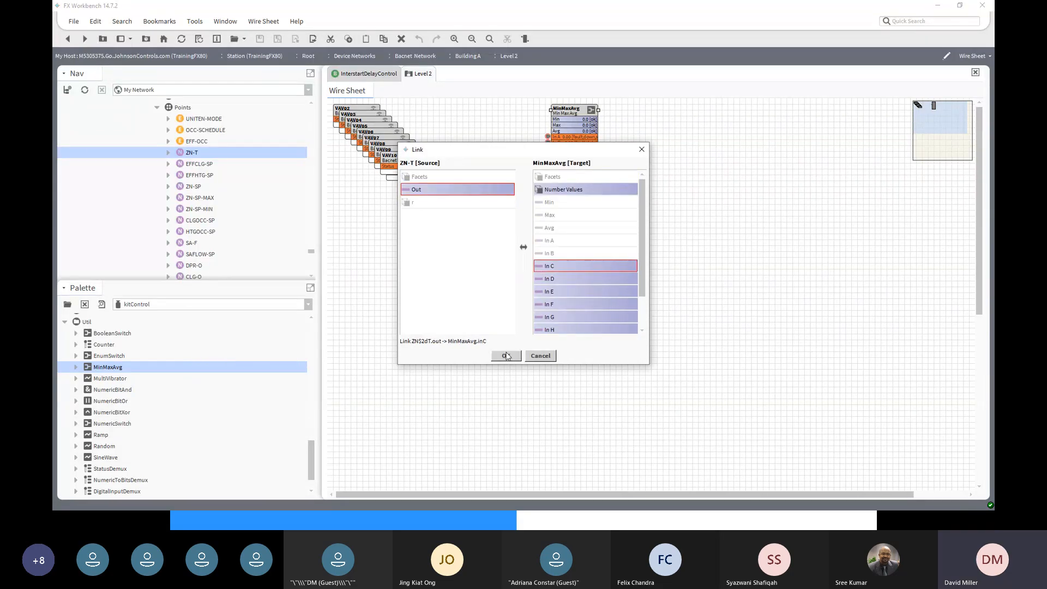
left_click(506, 356)
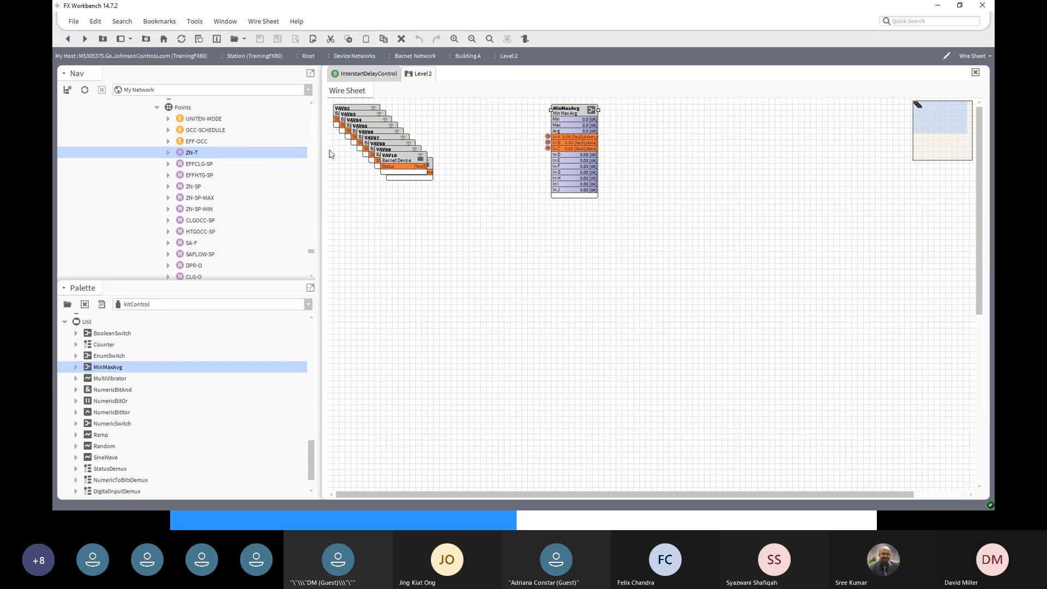
- Collapse the VAV01 through VAV10 branches in the Nav tree
scroll(311, 106, "up", 6)
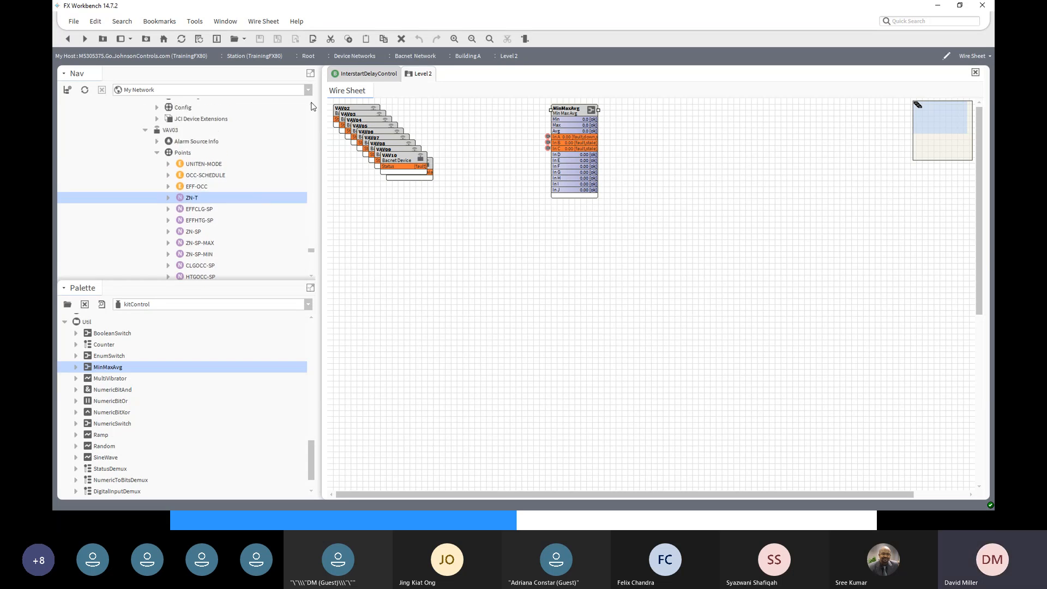
scroll(311, 106, "up", 12)
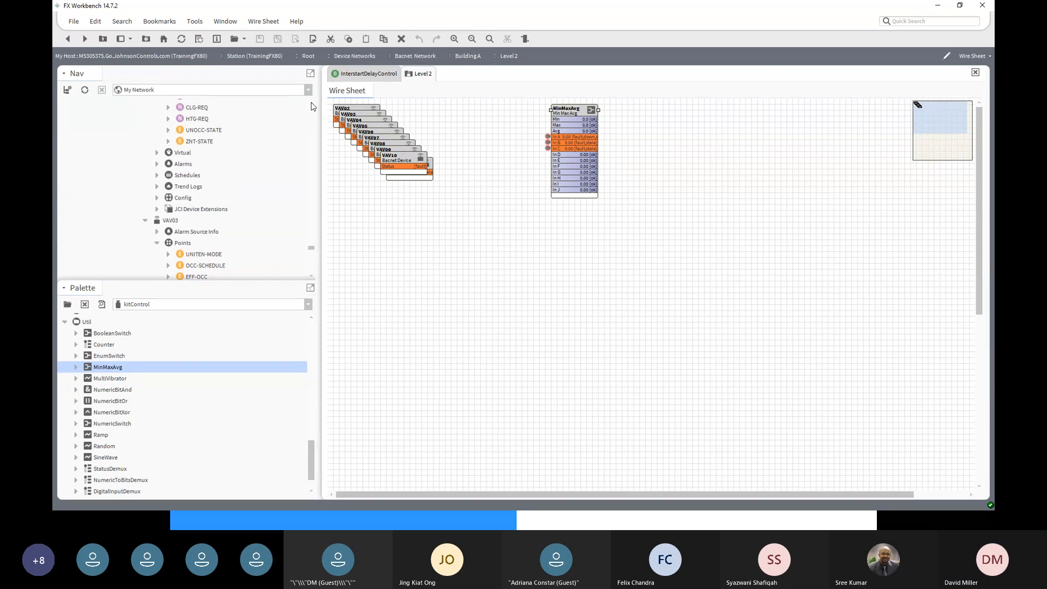
scroll(312, 105, "up", 12)
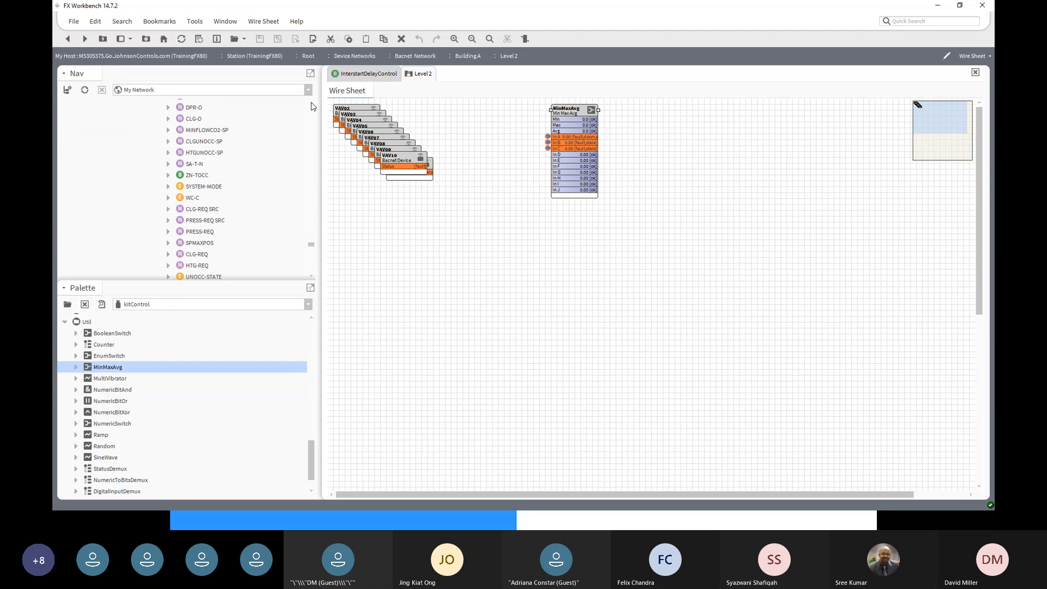
scroll(272, 177, "up", 15)
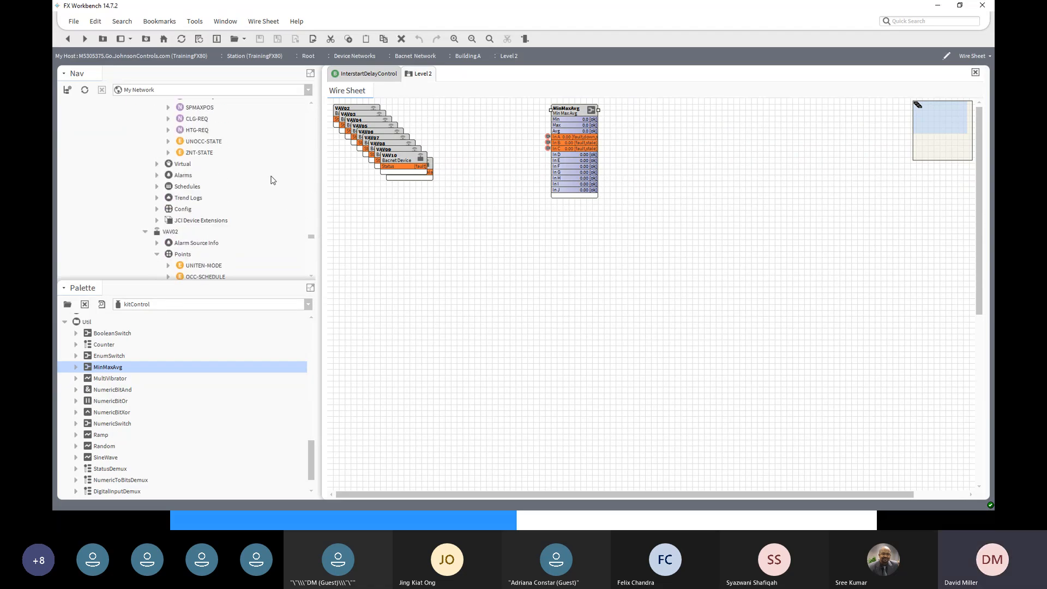
scroll(273, 174, "up", 15)
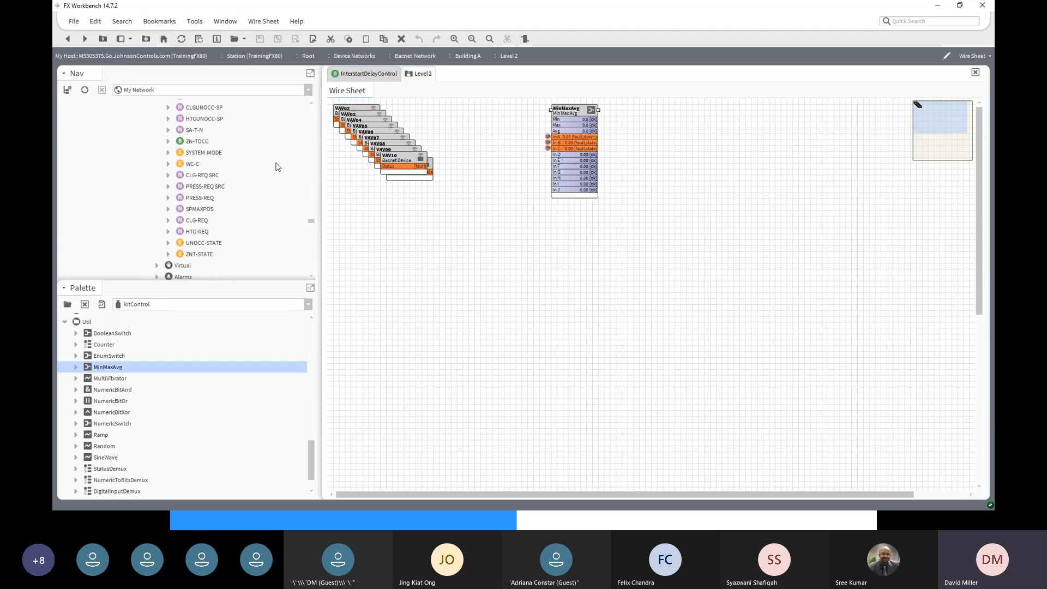
scroll(275, 167, "up", 15)
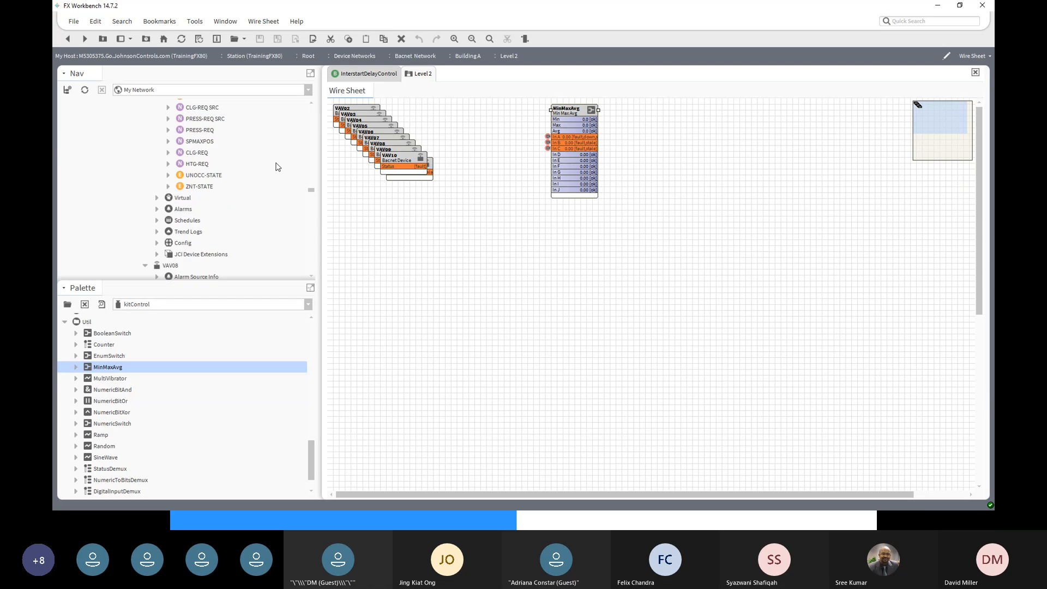
scroll(276, 167, "down", 6)
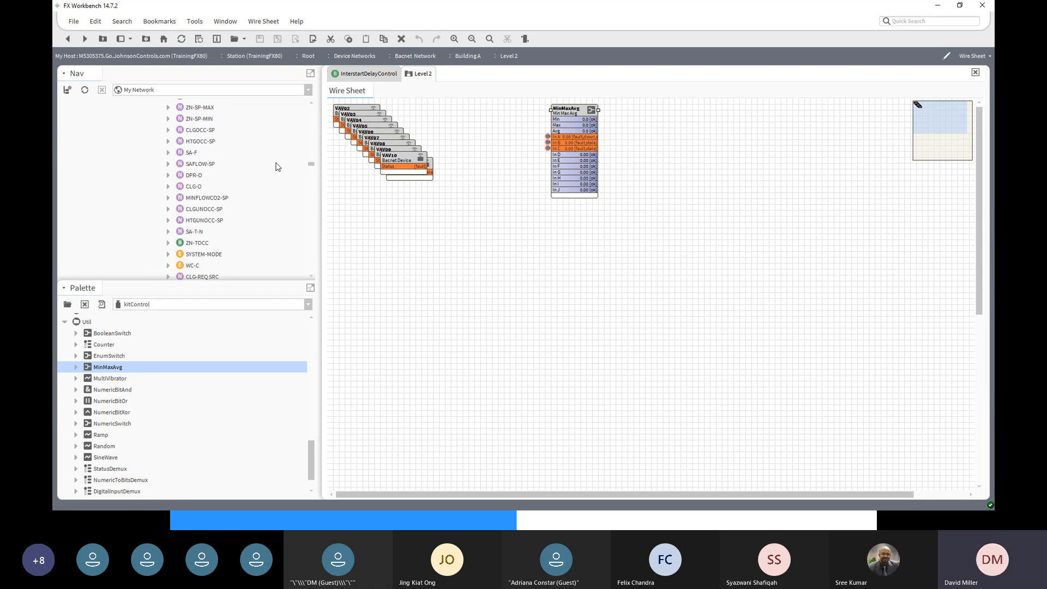
scroll(276, 167, "up", 12)
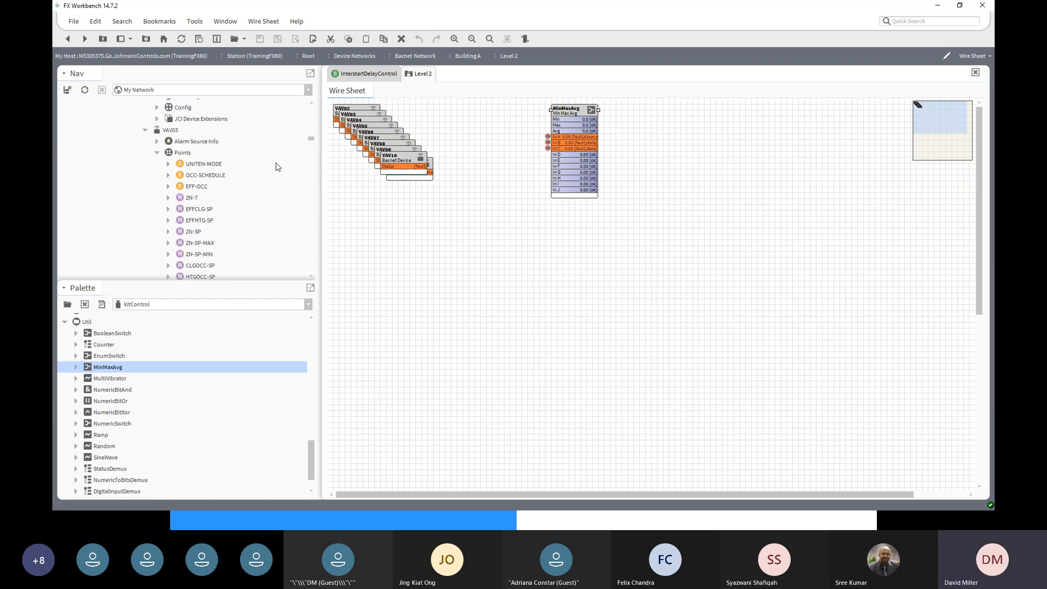
scroll(276, 166, "up", 20)
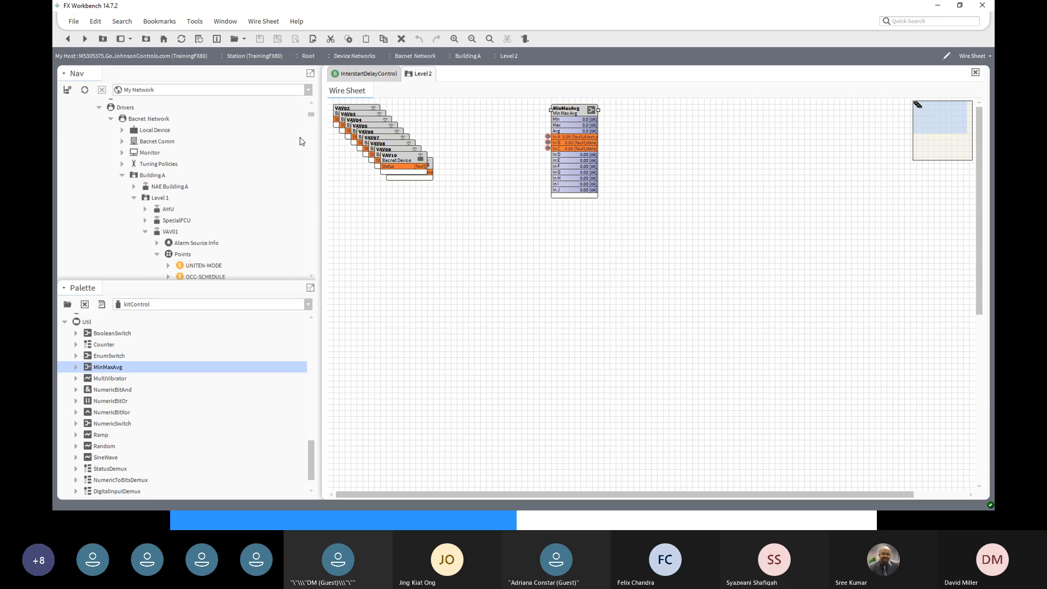
left_click(145, 232)
left_click(145, 244)
scroll(147, 245, "down", 3)
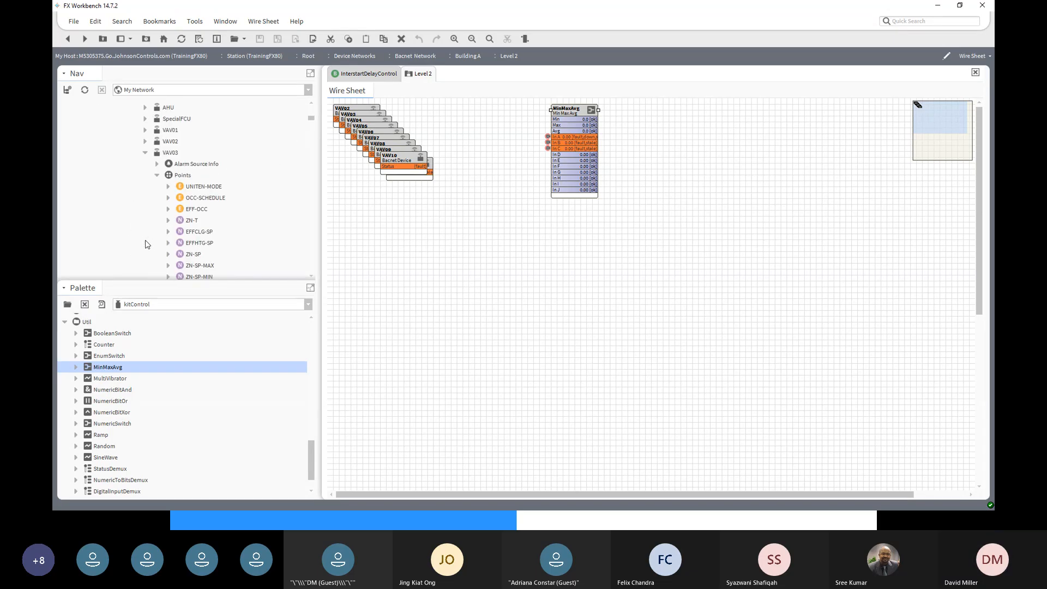
left_click(145, 153)
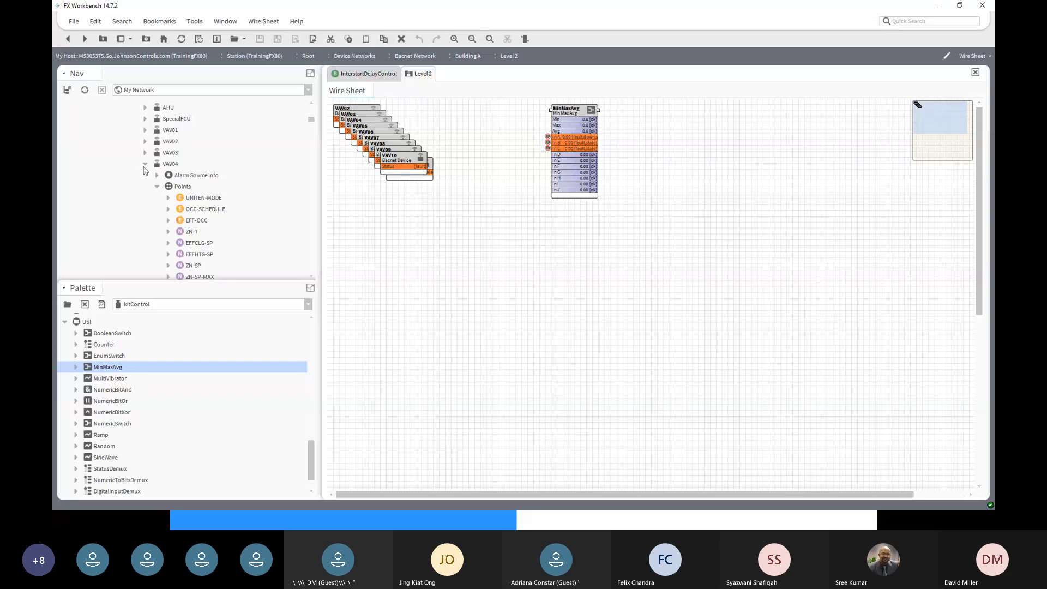
left_click(144, 165)
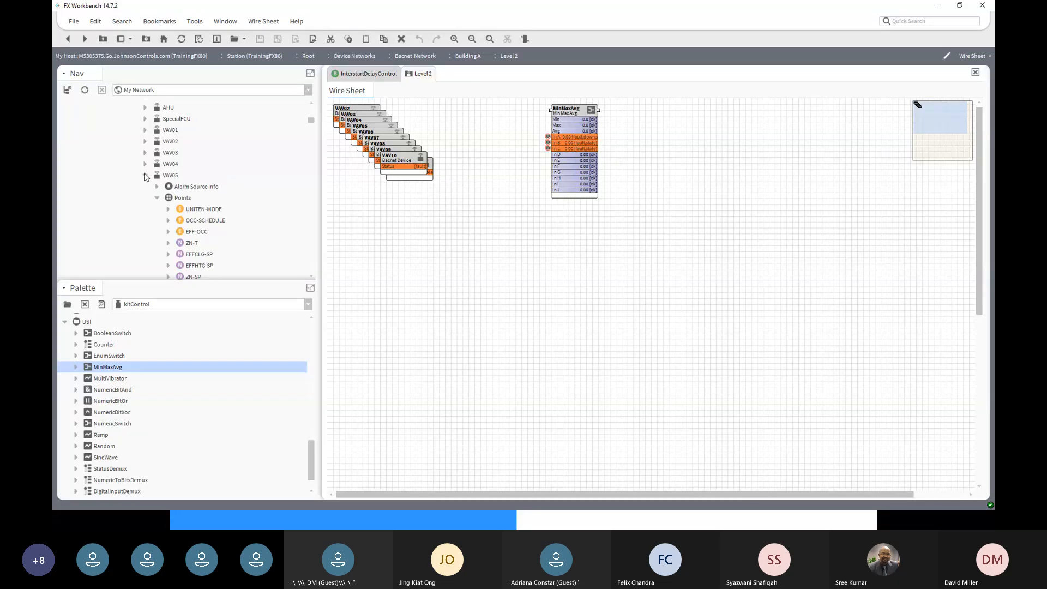
left_click(145, 175)
left_click(145, 187)
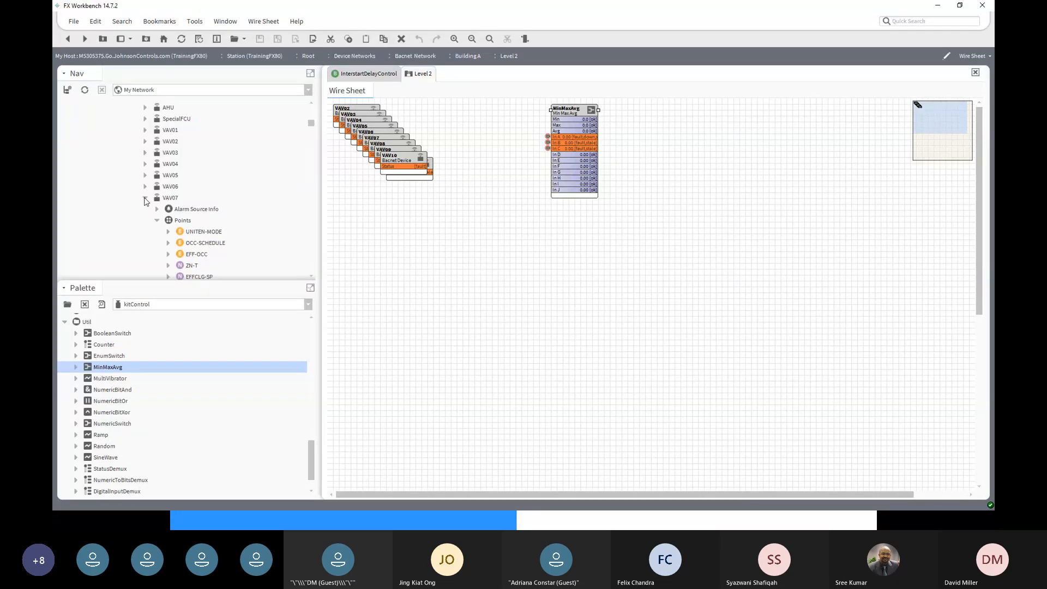
left_click(145, 198)
left_click(145, 210)
left_click(145, 221)
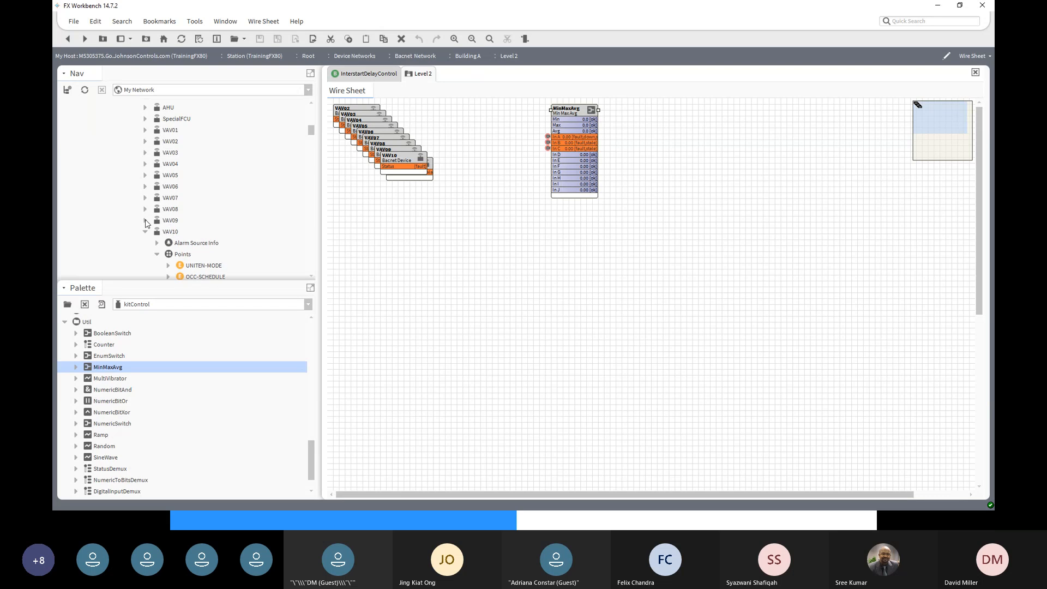
left_click(145, 231)
- Copy the VAV 1 ZNT and VAV 7 ZNT points together
scroll(160, 224, "down", 2)
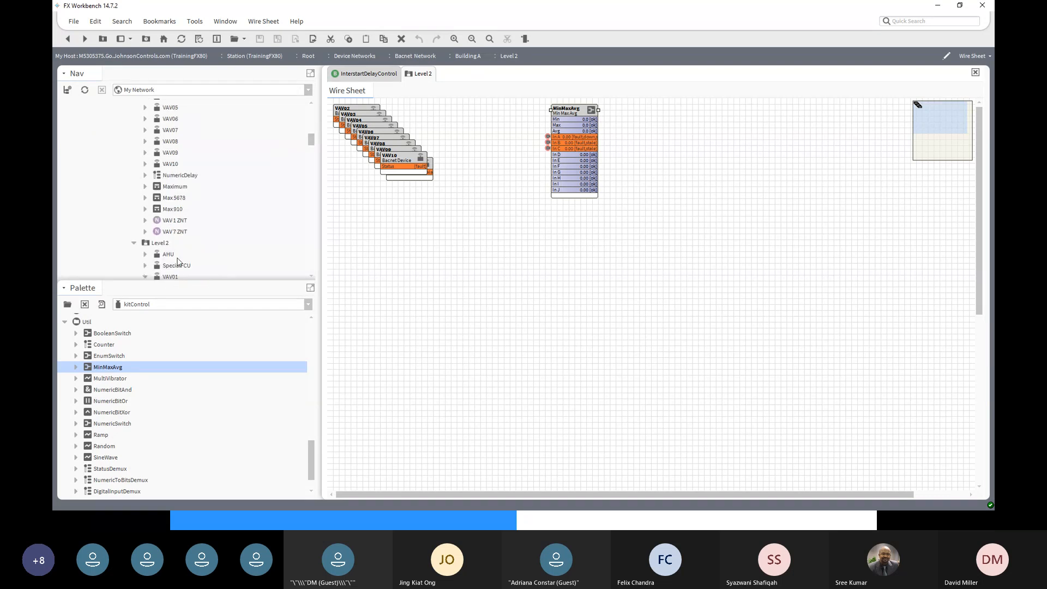
left_click(170, 223)
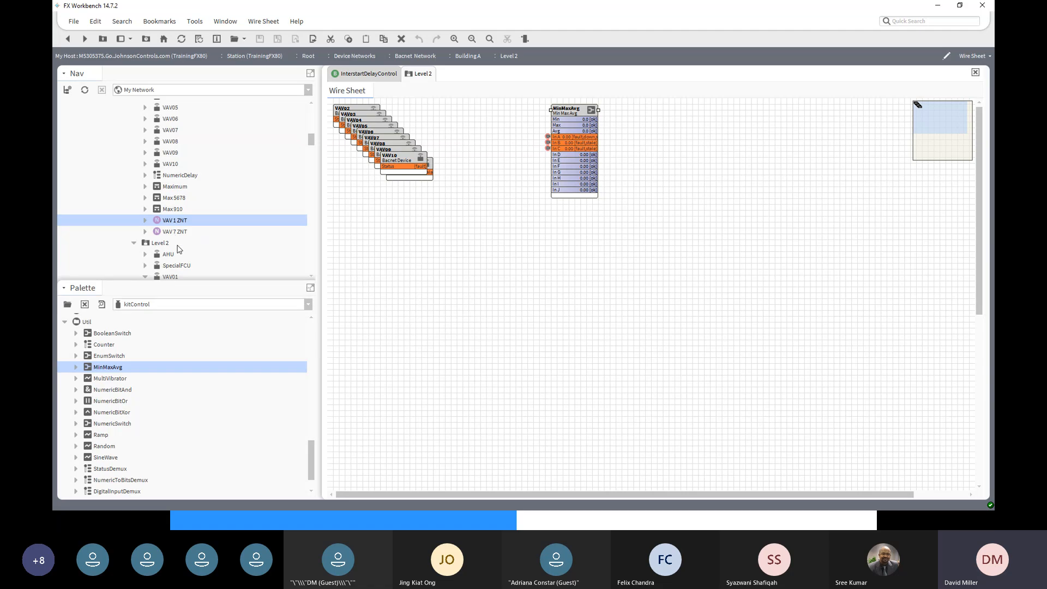
left_click(169, 233, "shift")
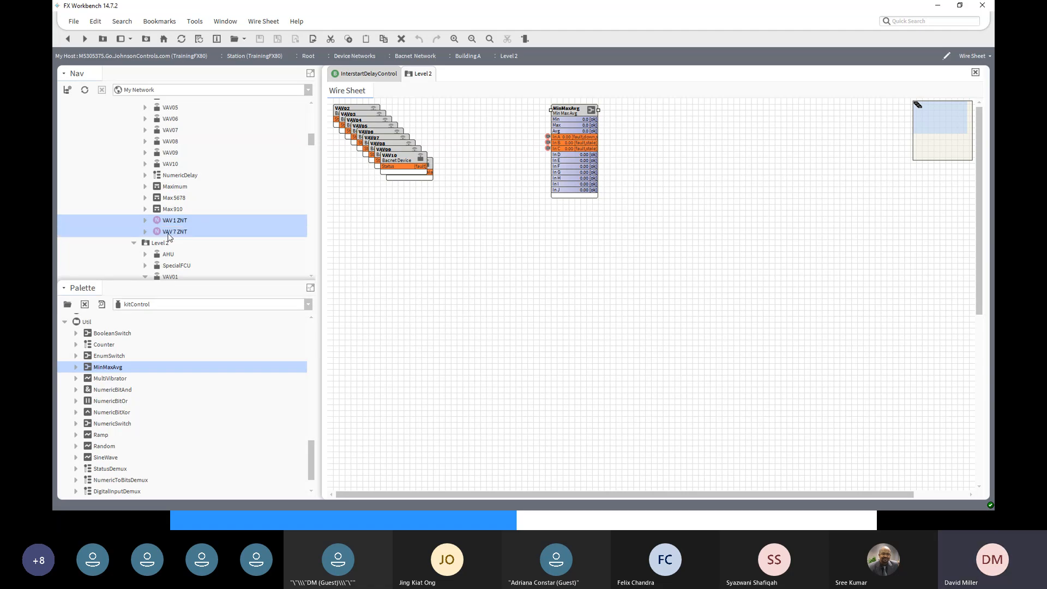
right_click(168, 235)
left_click(187, 255)
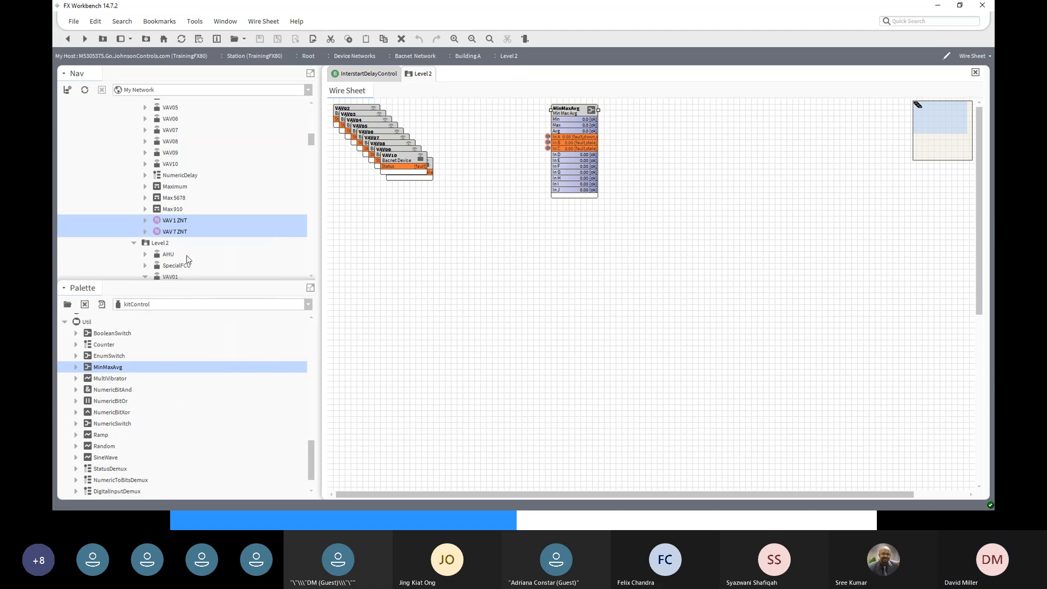
- Paste the two zone points onto the wire sheet, with VAV 7 ZNT below VAV 1 ZNT
right_click(500, 254)
left_click(517, 303)
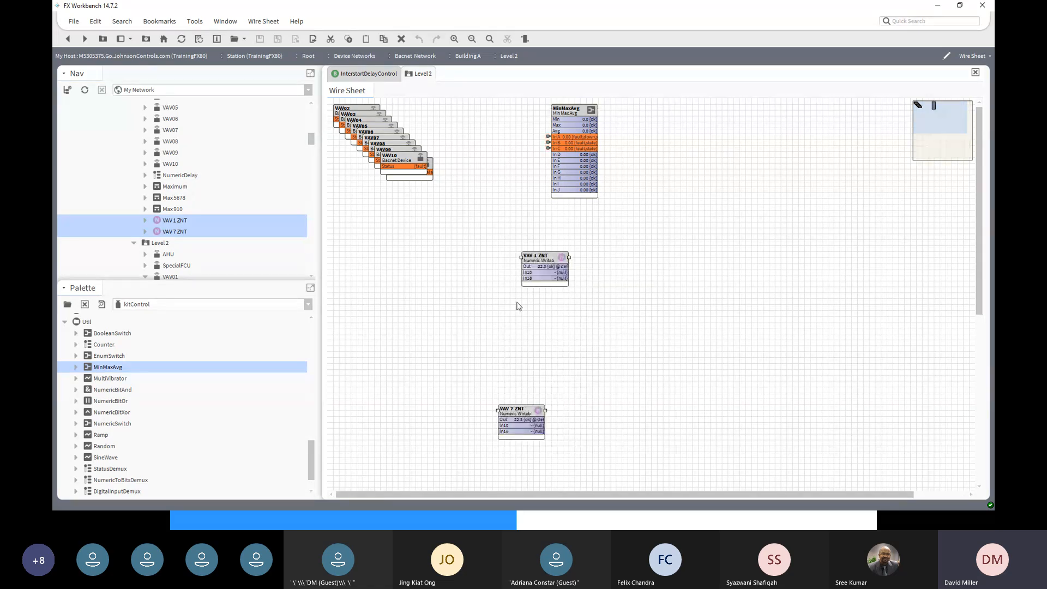
left_click_drag(528, 256, 421, 226)
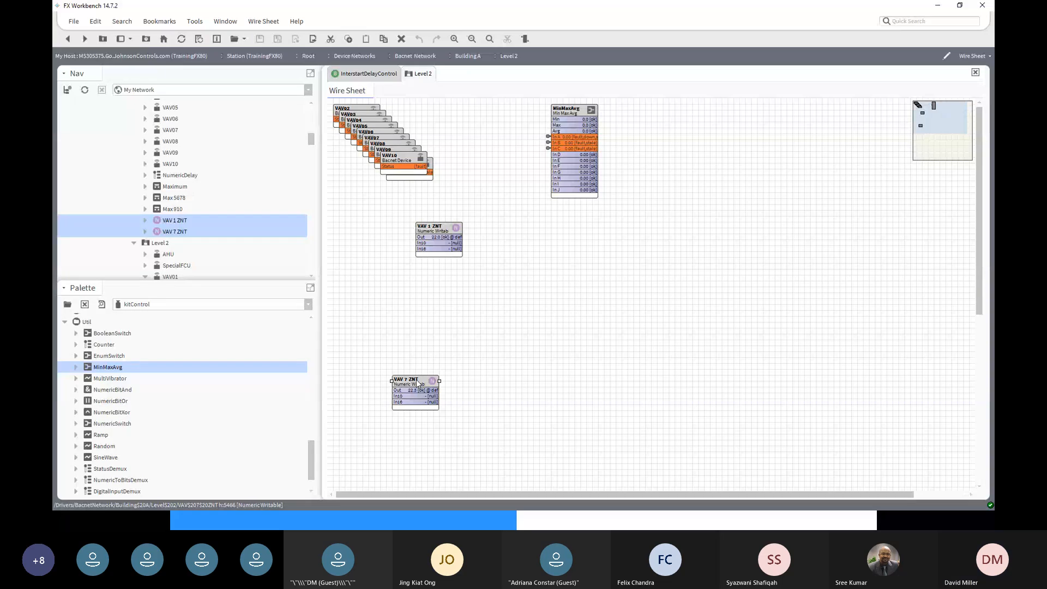
left_click_drag(418, 384, 441, 295)
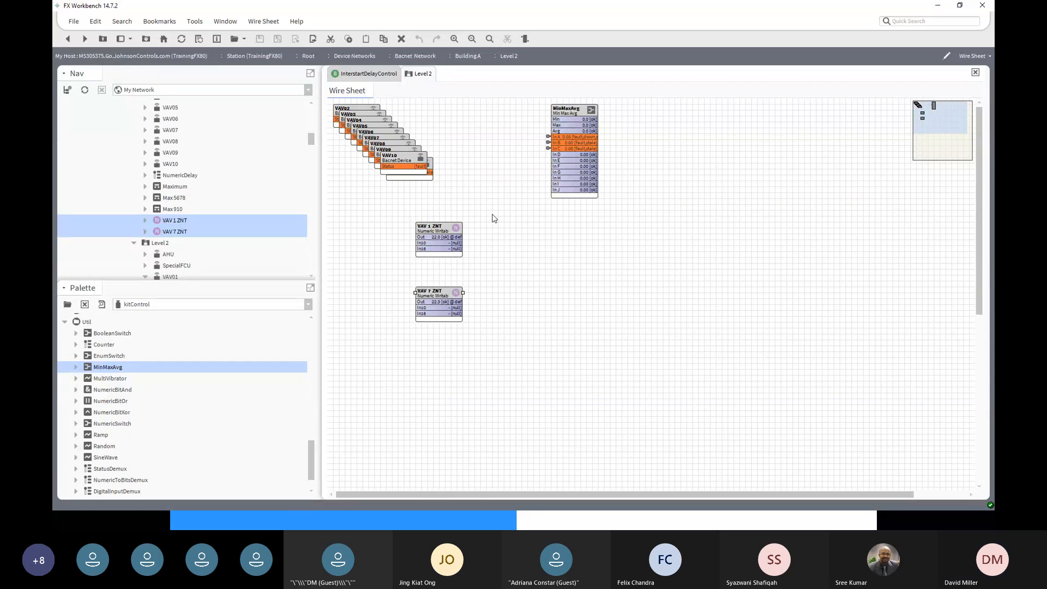
- Rename the VAV 1 ZNT block to VAV 4 ZNT
right_click(434, 230)
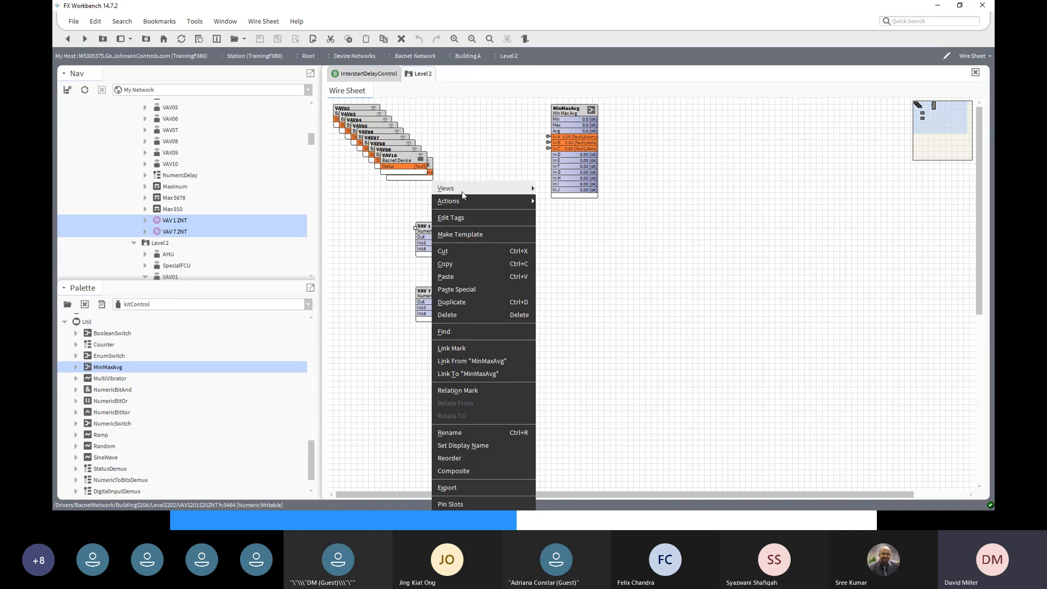
mouse_move(461, 192)
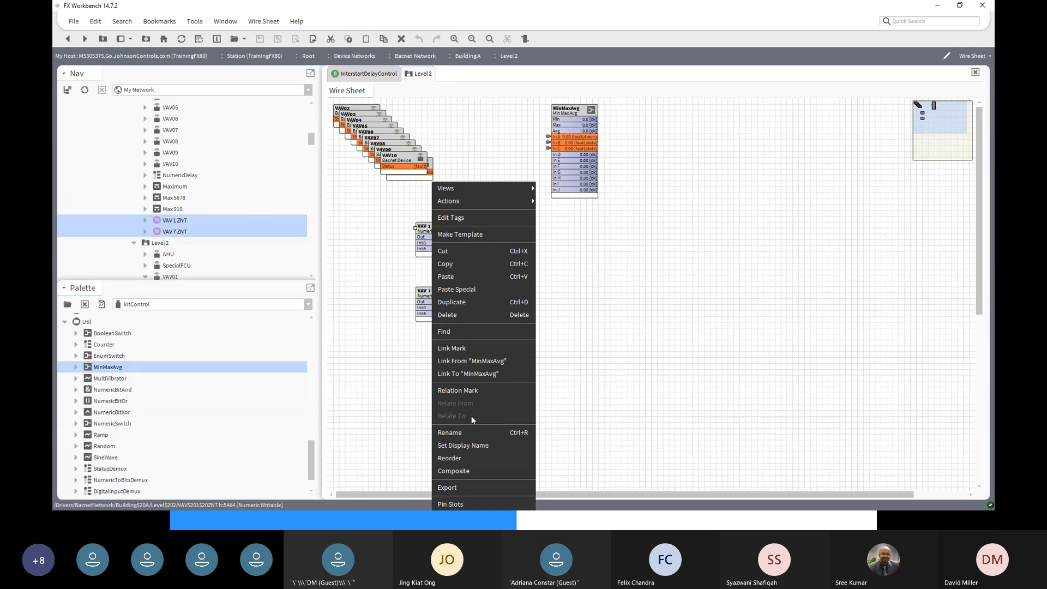
left_click(467, 434)
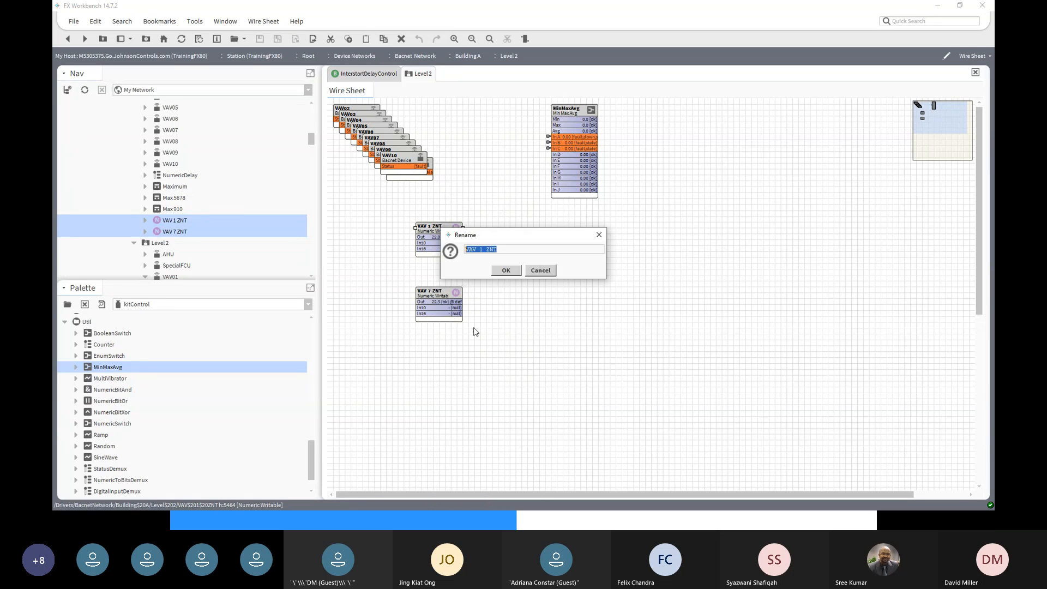
left_click_drag(480, 249, 486, 250)
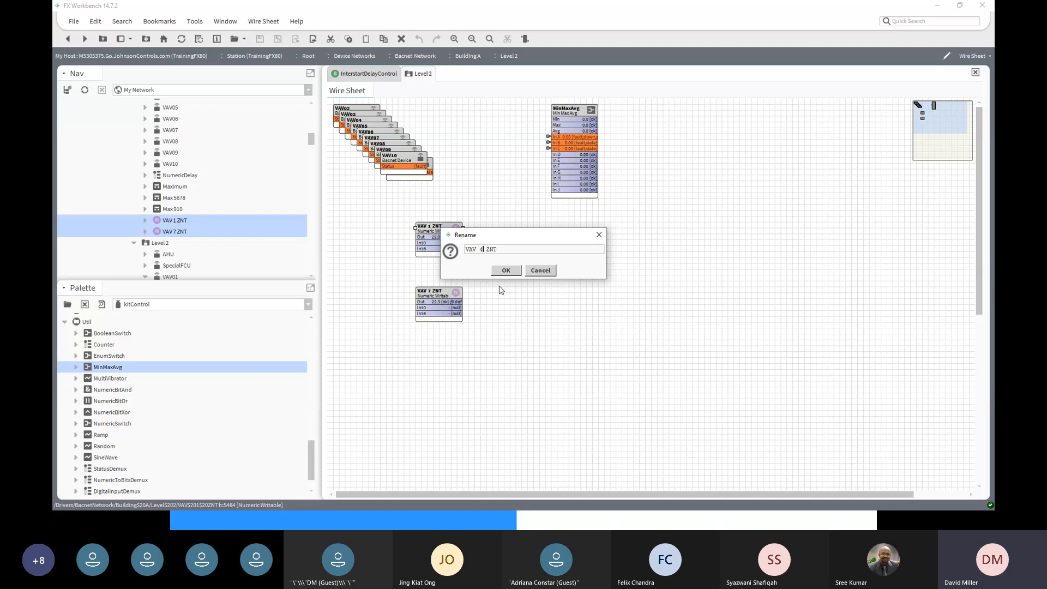
left_click(505, 270)
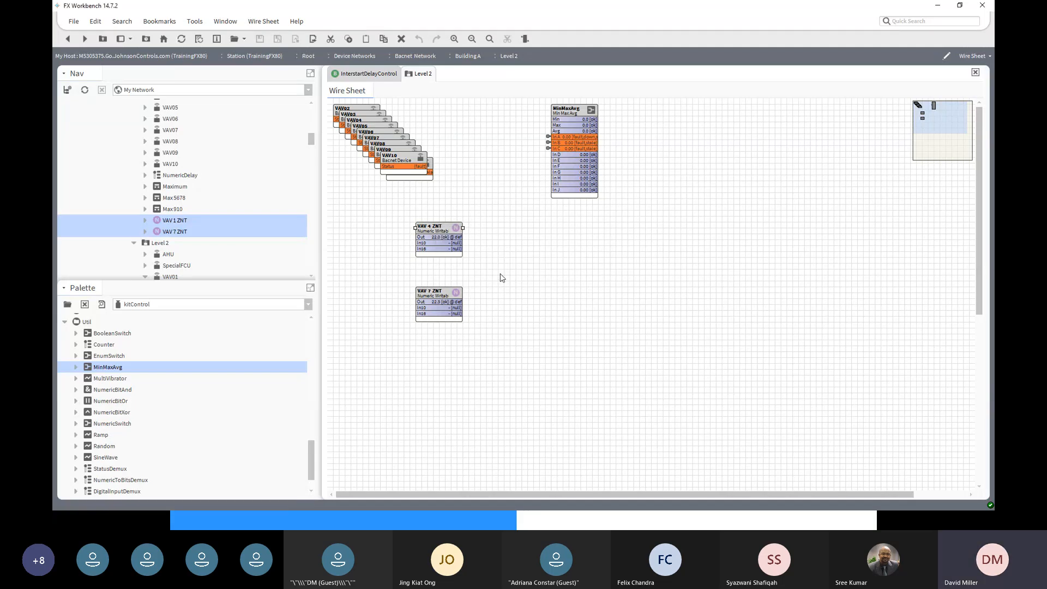
- Duplicate VAV 4 ZNT as a new block named VAV 5 ZNT
right_click(440, 228)
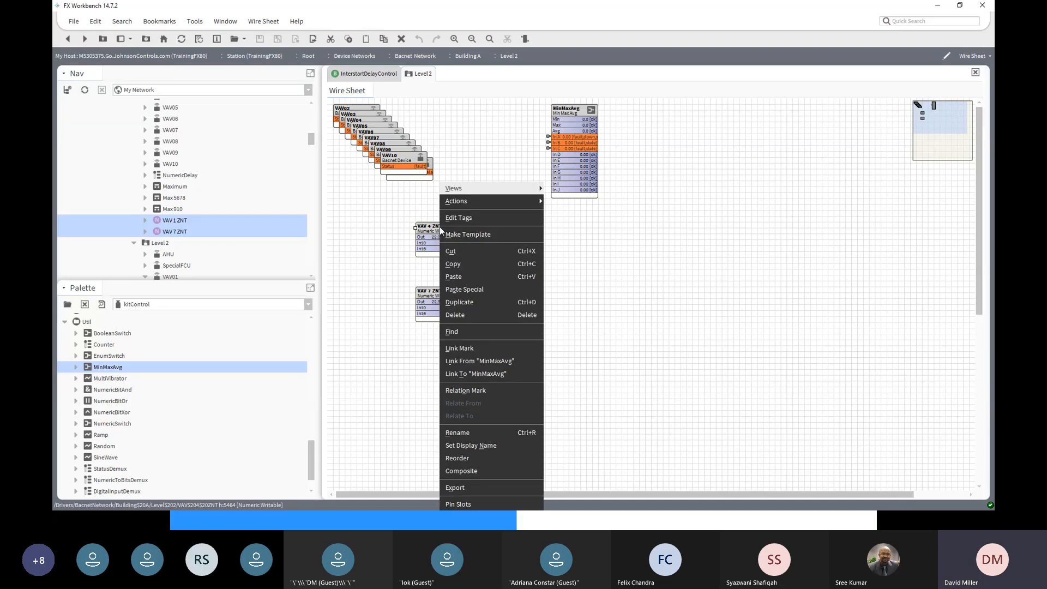
left_click(460, 303)
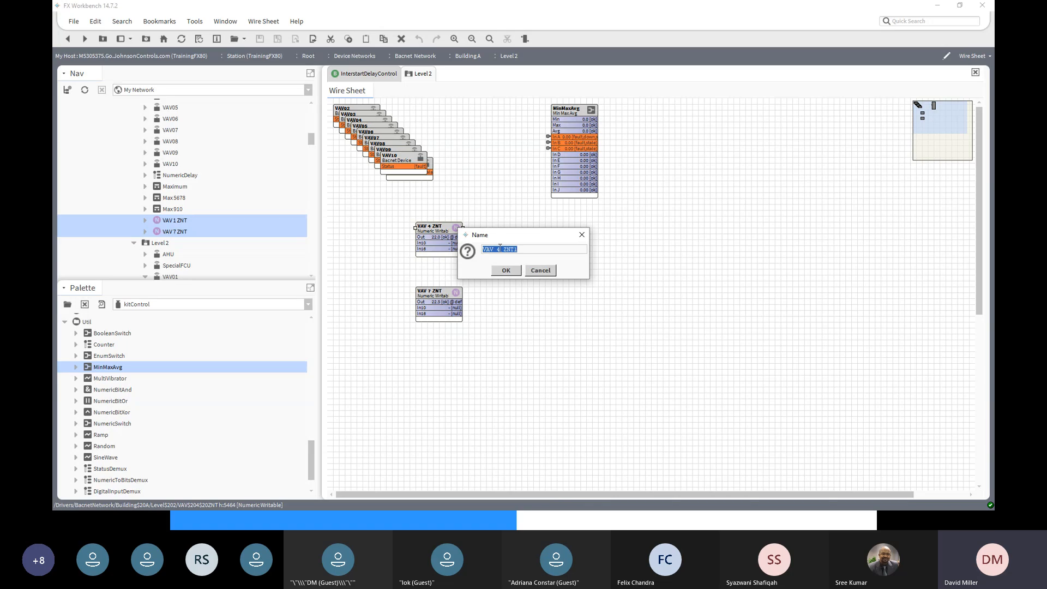
left_click(498, 249)
left_click(512, 272)
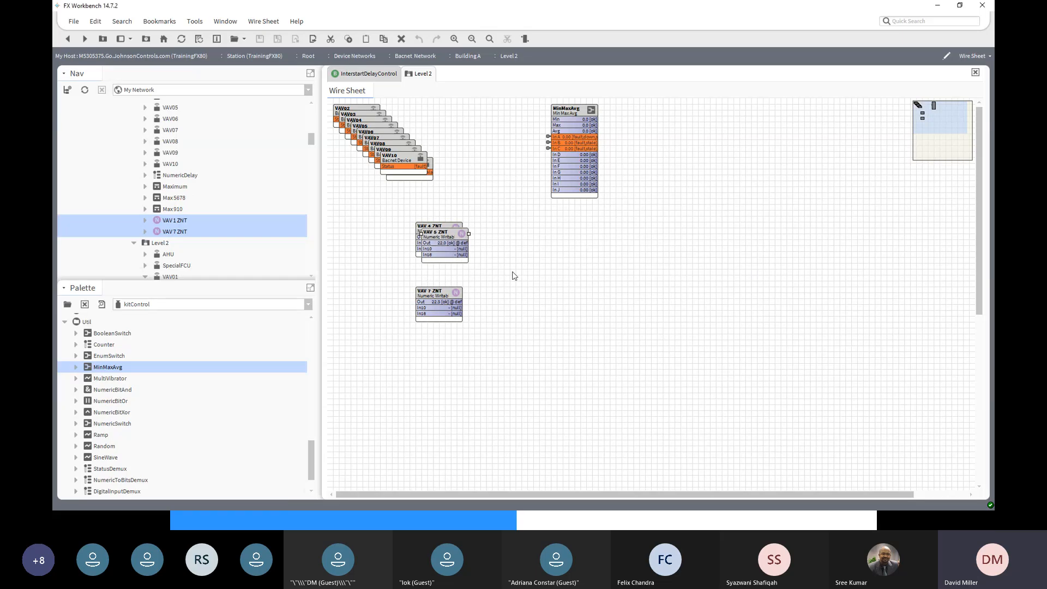
- Spread out the ZNT blocks and wire VAV 4, 5, 7 ZNT outputs to MinMaxAvg In D, E, G
left_click_drag(440, 292, 434, 334)
left_click_drag(444, 238, 431, 284)
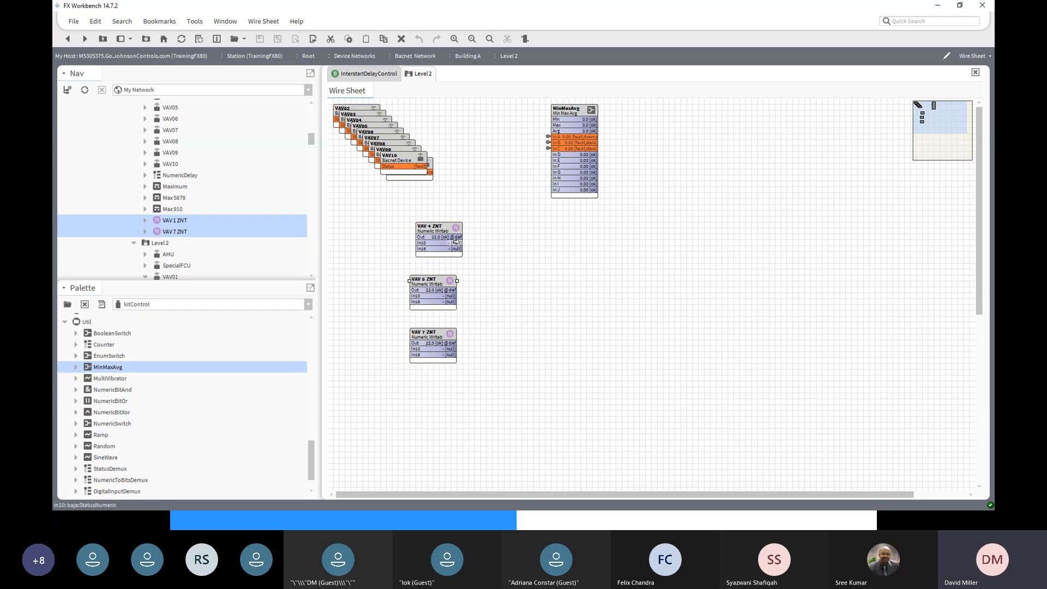
left_click_drag(456, 236, 553, 155)
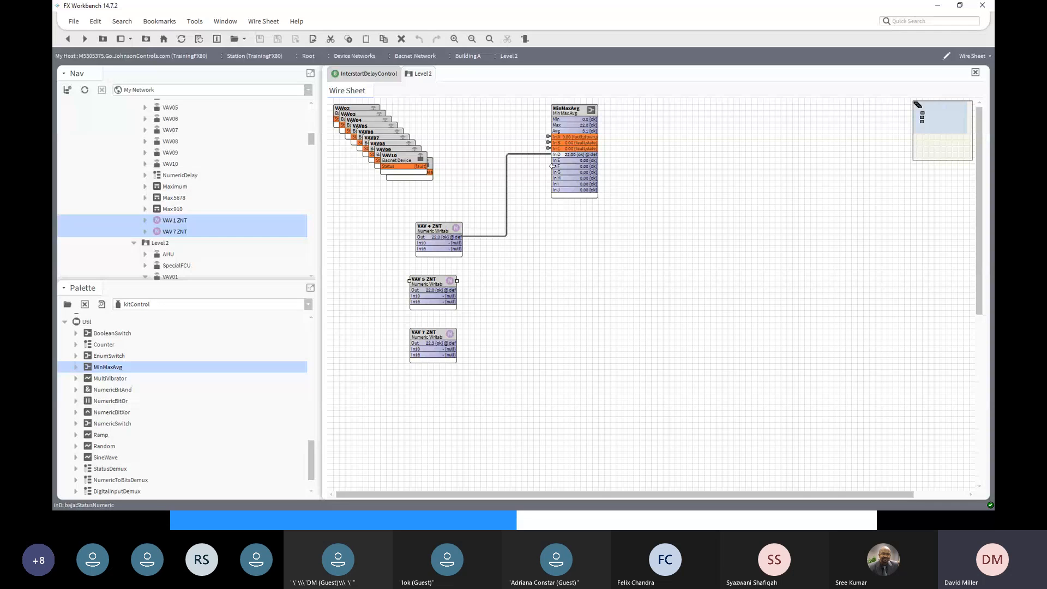
left_click_drag(457, 290, 550, 160)
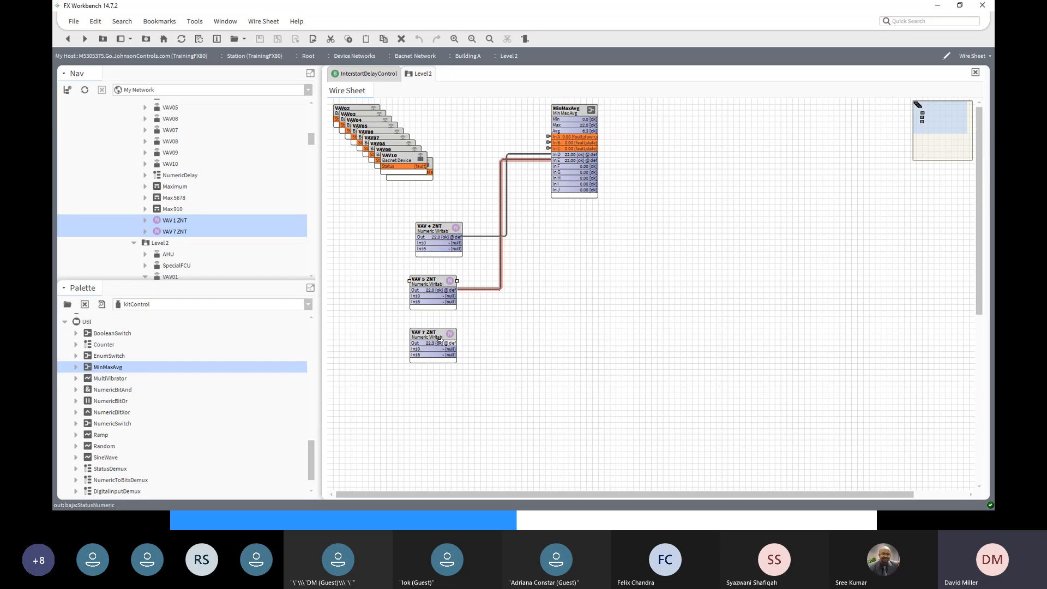
left_click_drag(443, 343, 550, 173)
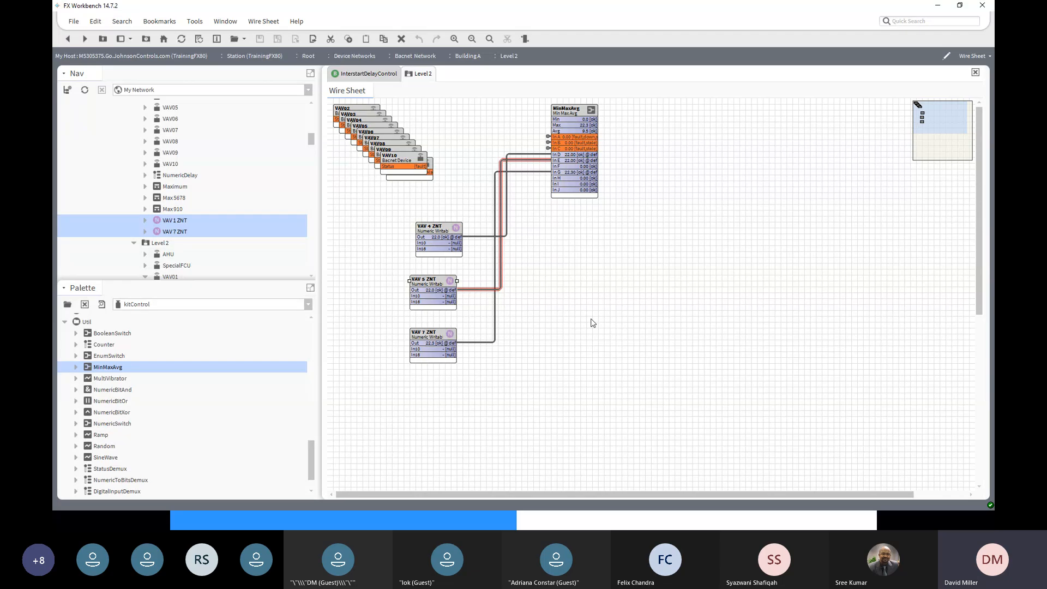
double_click(570, 113)
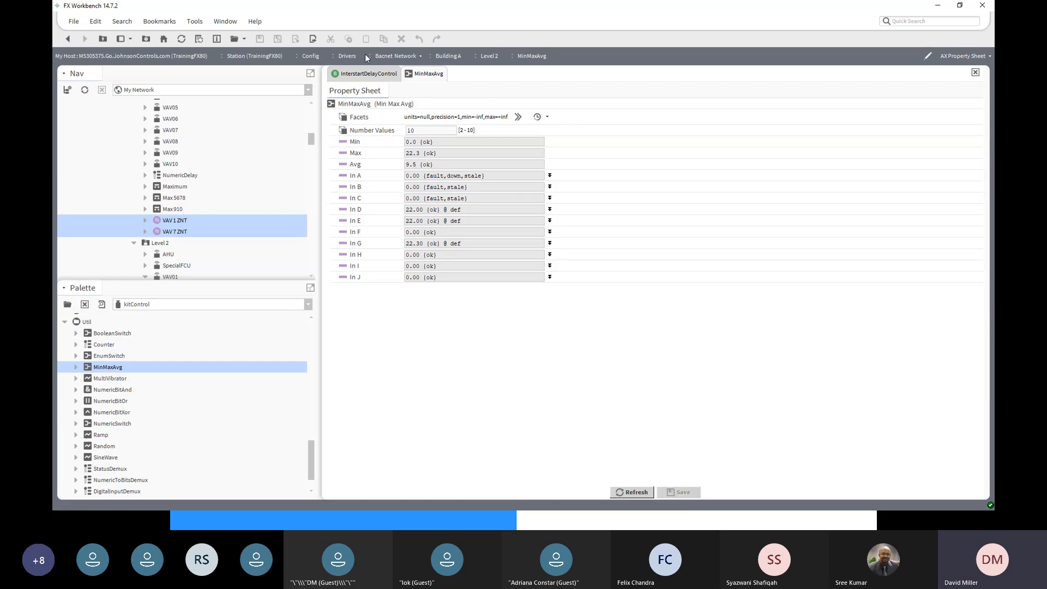
left_click(65, 43)
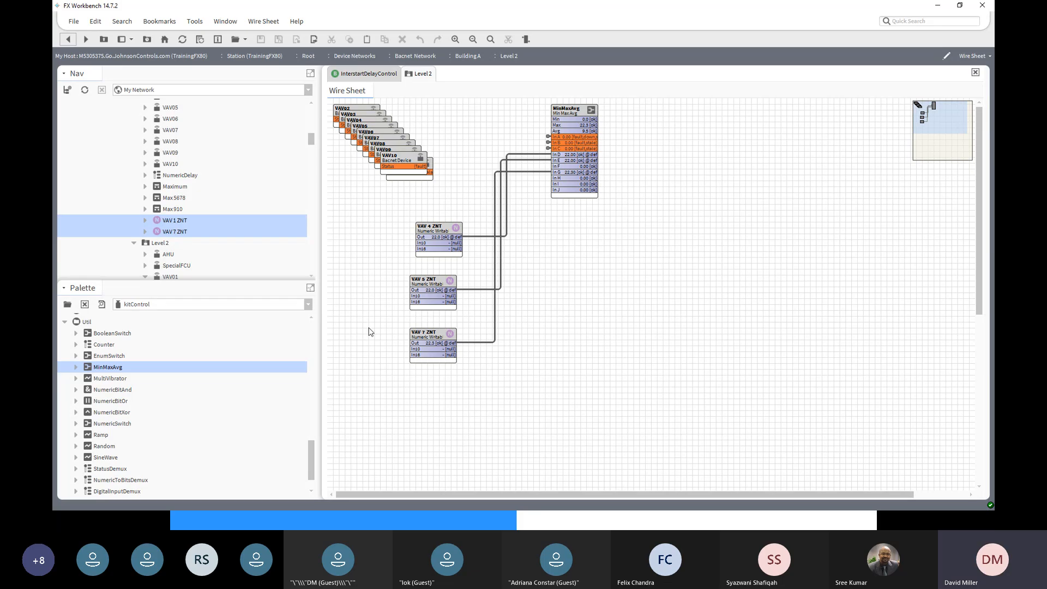
- Link VAV06's ZN-T Out to the MinMaxAvg block's In F
scroll(181, 255, "down", 3)
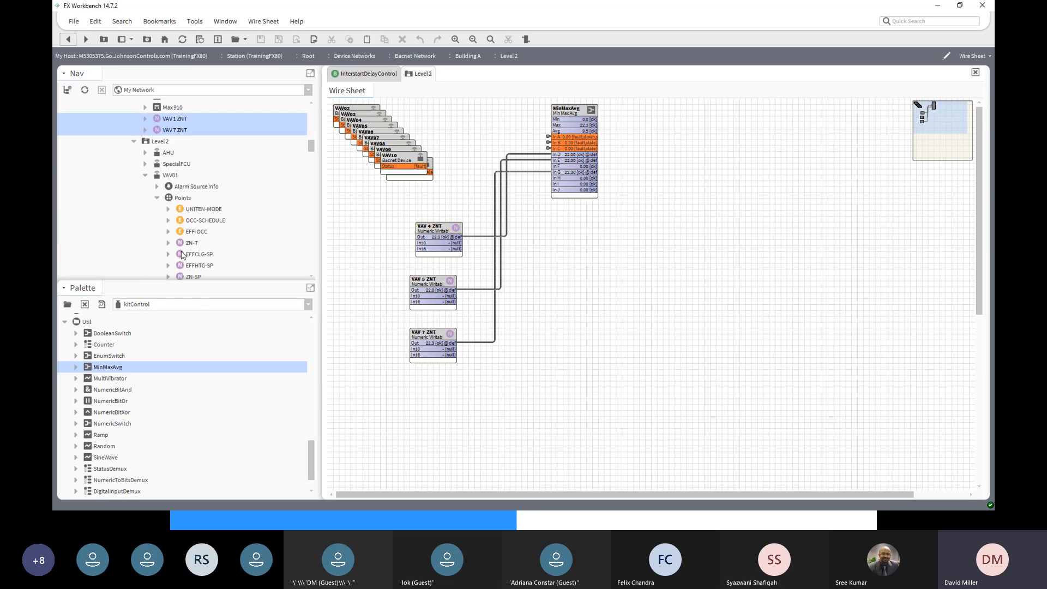
scroll(184, 243, "down", 8)
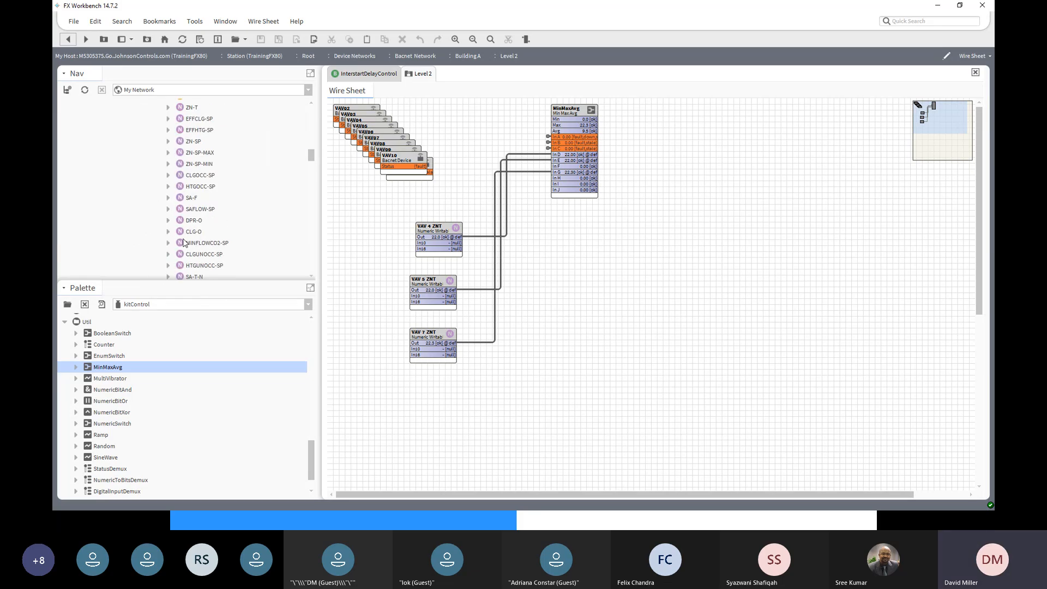
scroll(183, 243, "down", 4)
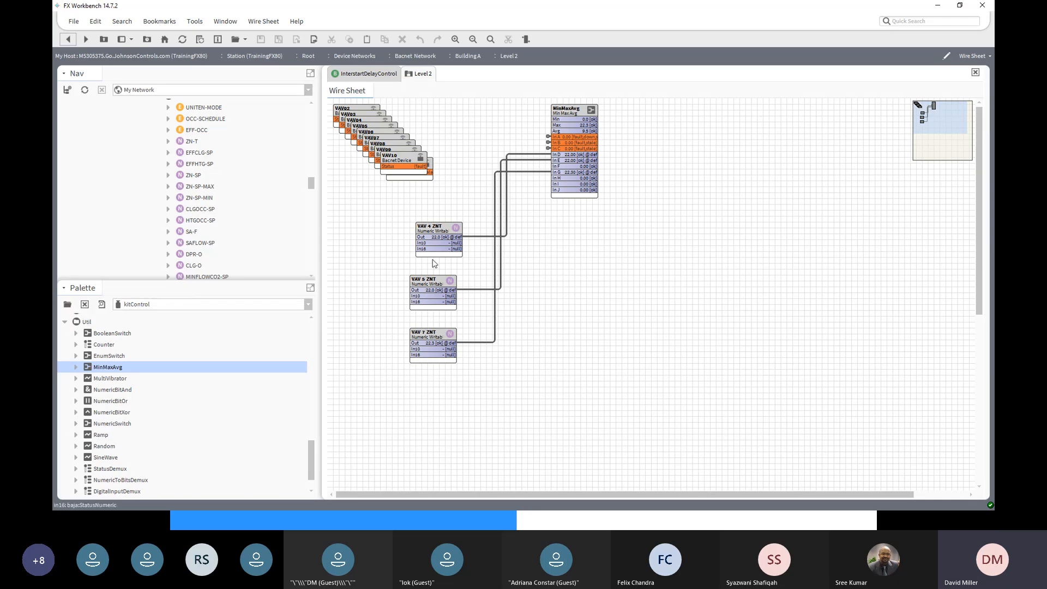
scroll(224, 206, "down", 5)
scroll(221, 205, "down", 7)
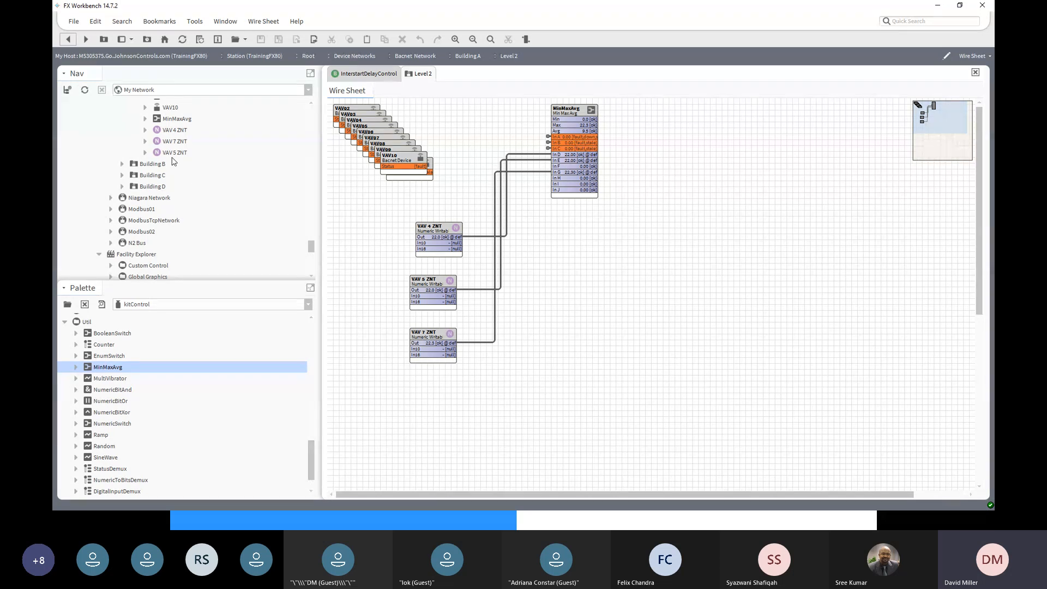
scroll(153, 180, "up", 5)
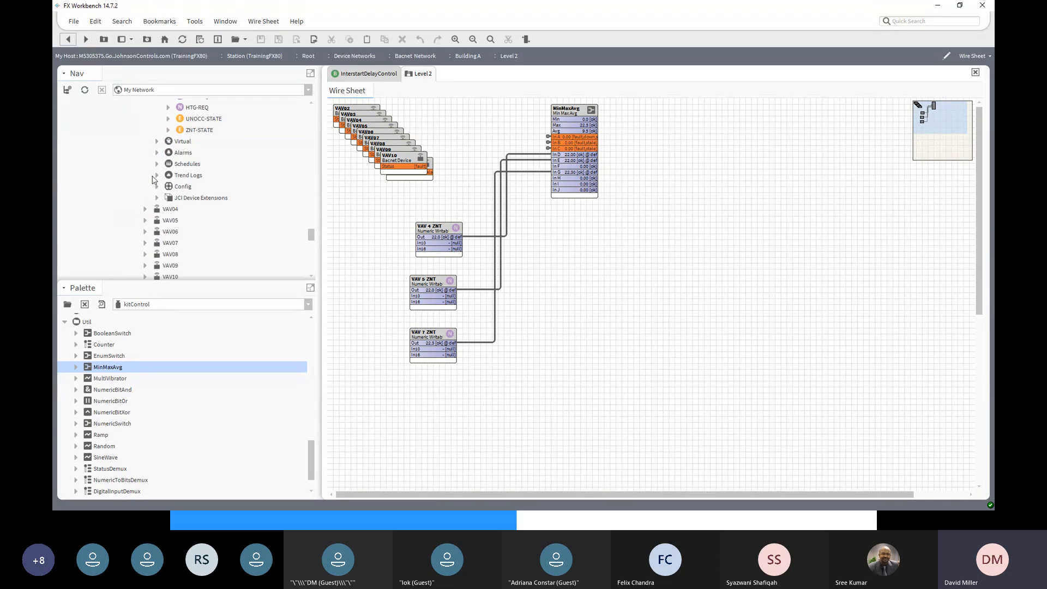
left_click(146, 232)
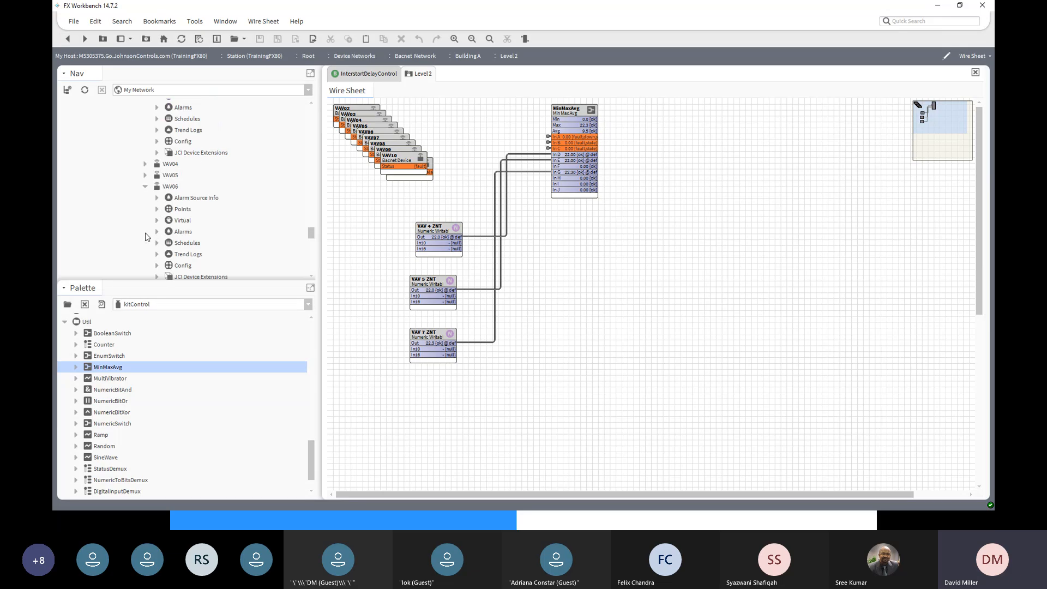
left_click(156, 209)
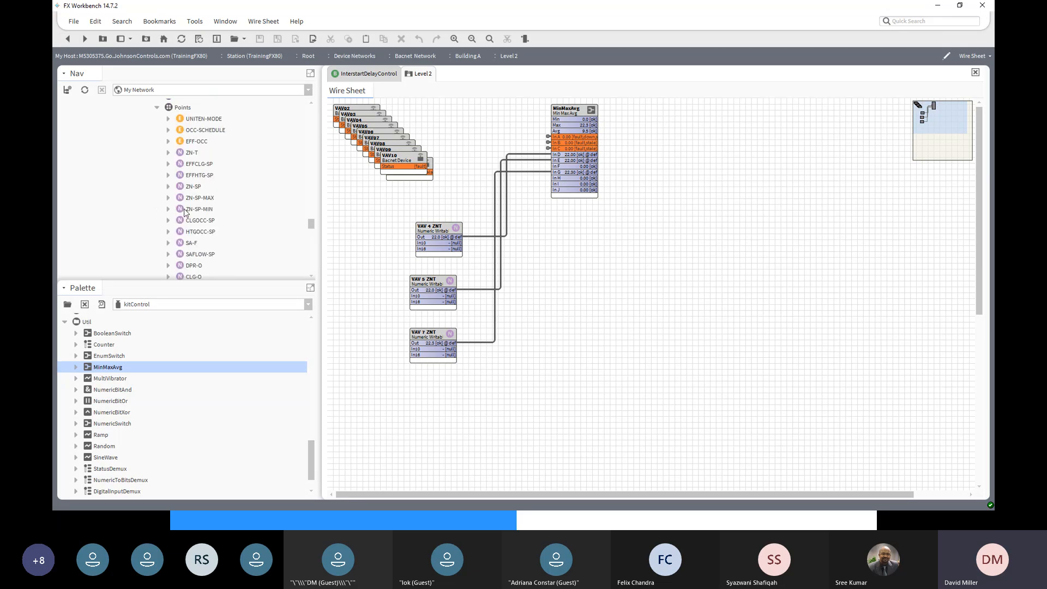
left_click(196, 155)
right_click(193, 153)
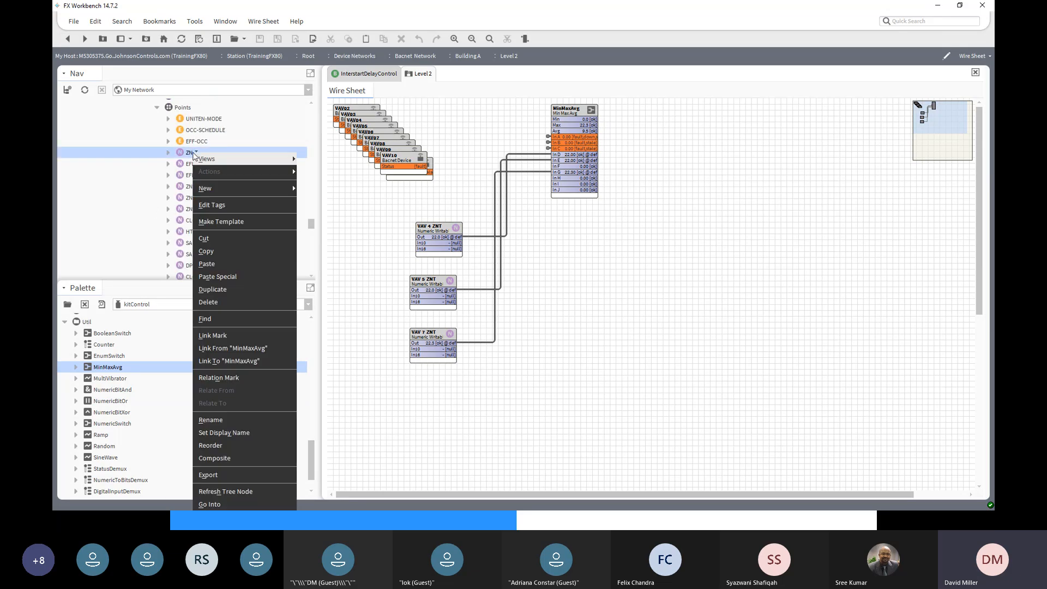
left_click(222, 362)
left_click(414, 190)
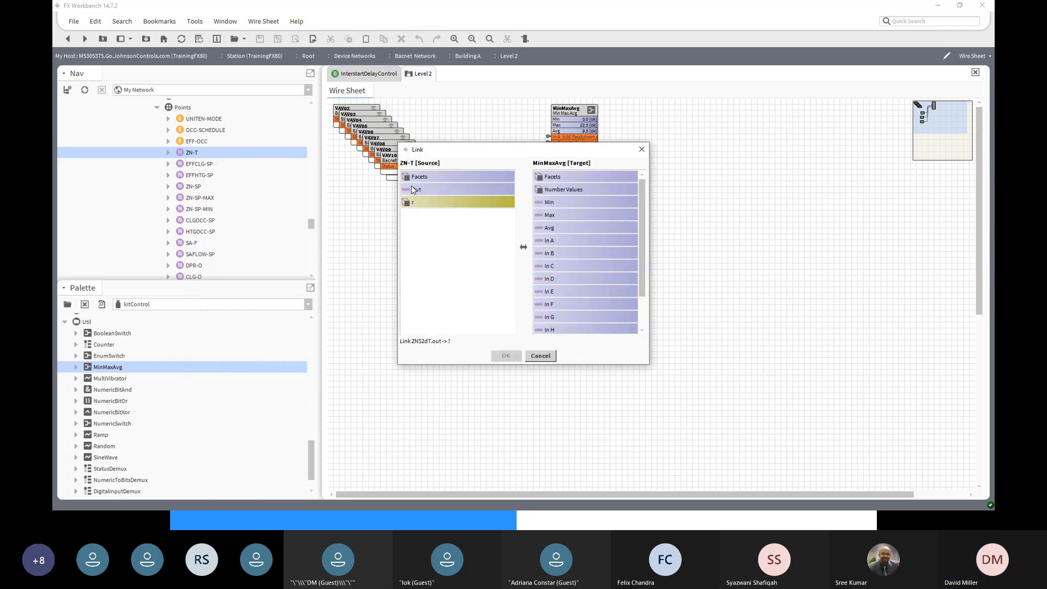
left_click(557, 304)
left_click(506, 356)
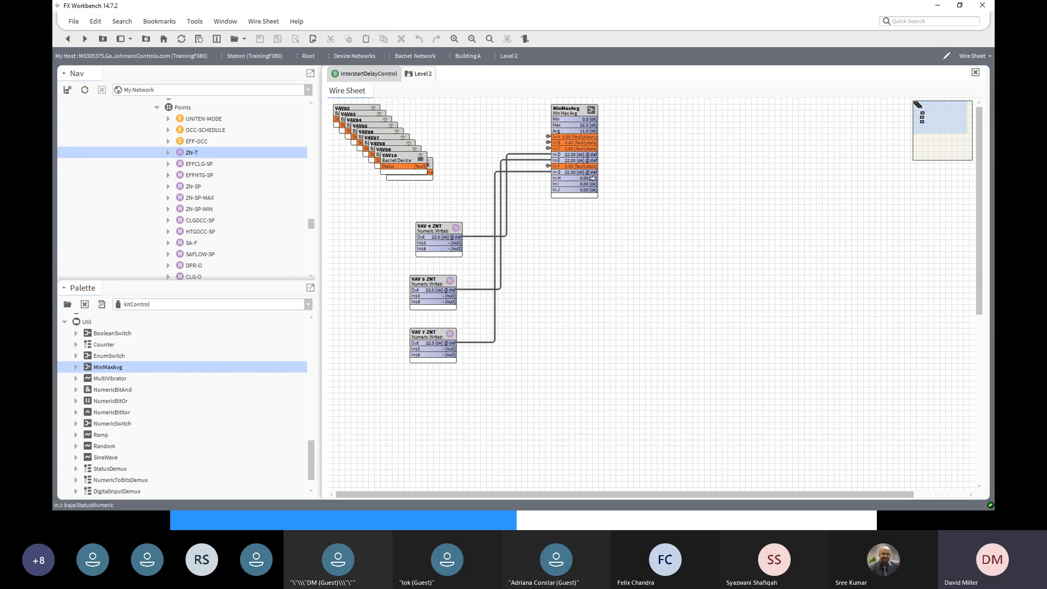
- Link VAV08's ZN-T Out to MinMaxAvg's In H
scroll(191, 228, "down", 3)
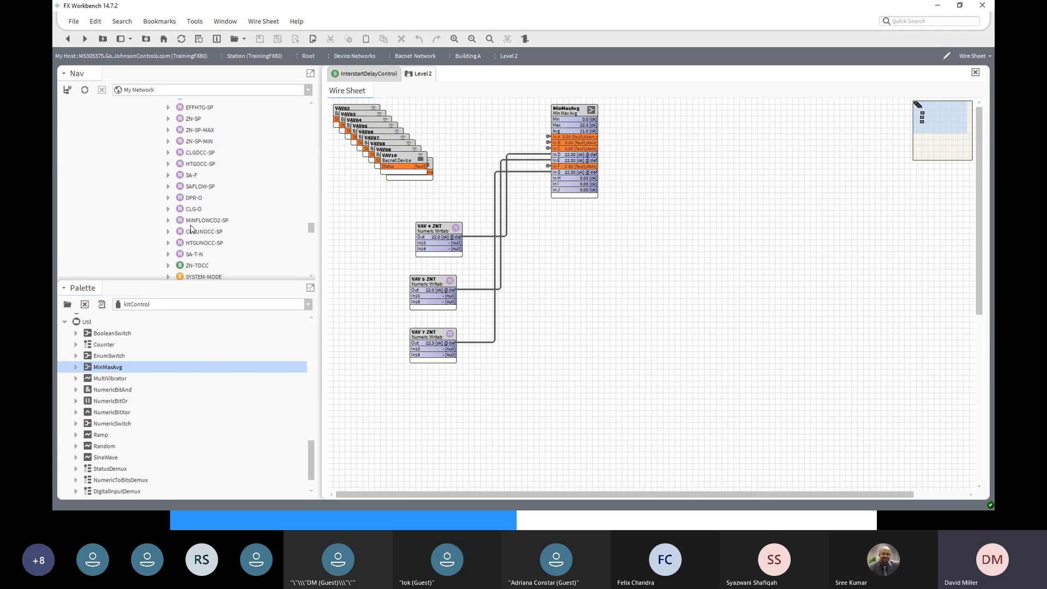
scroll(191, 228, "down", 5)
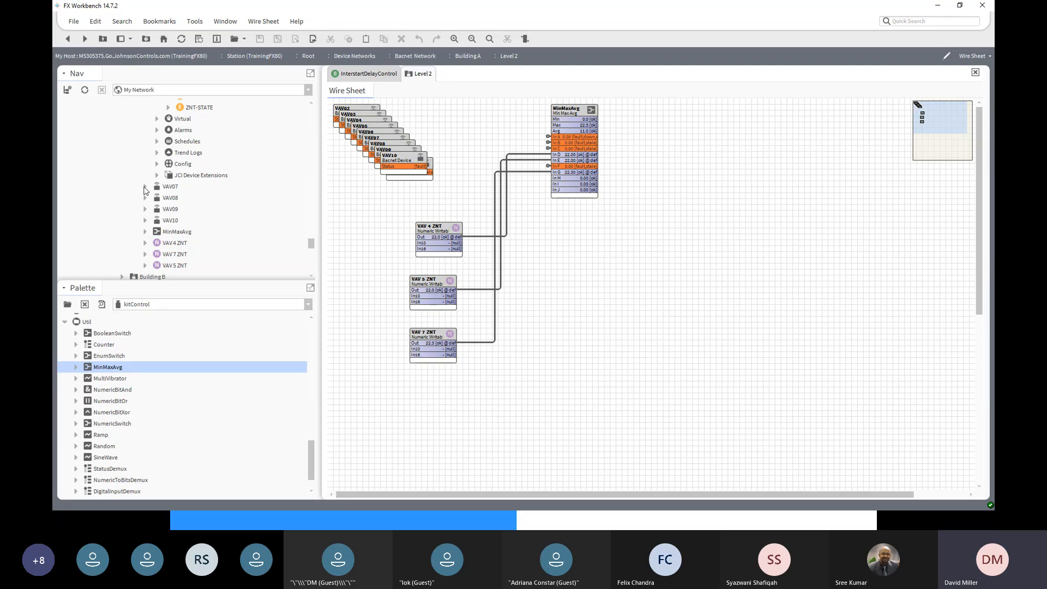
left_click(146, 198)
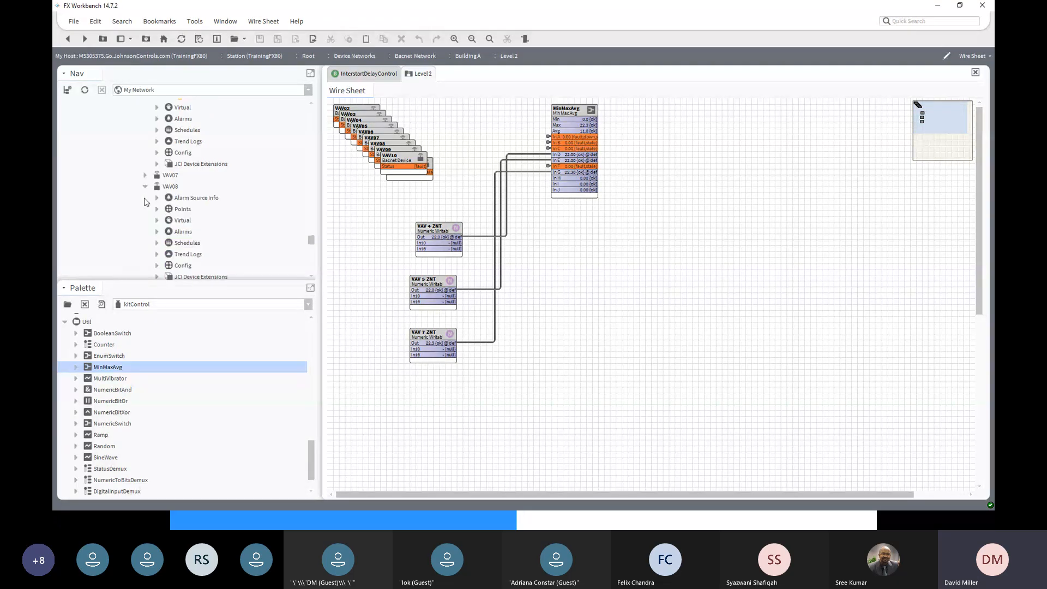
left_click(156, 214)
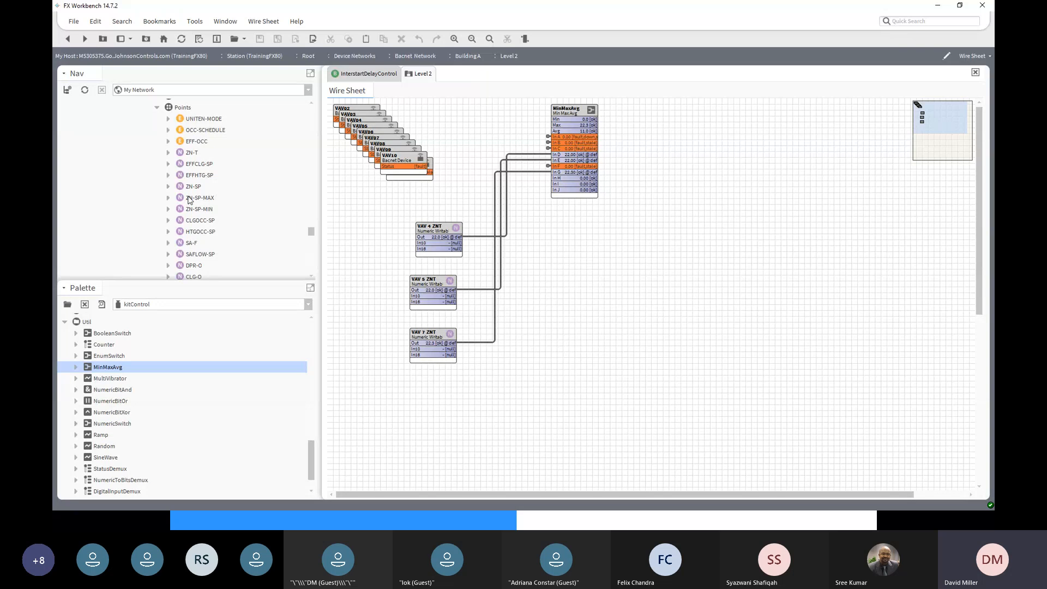
left_click(193, 154)
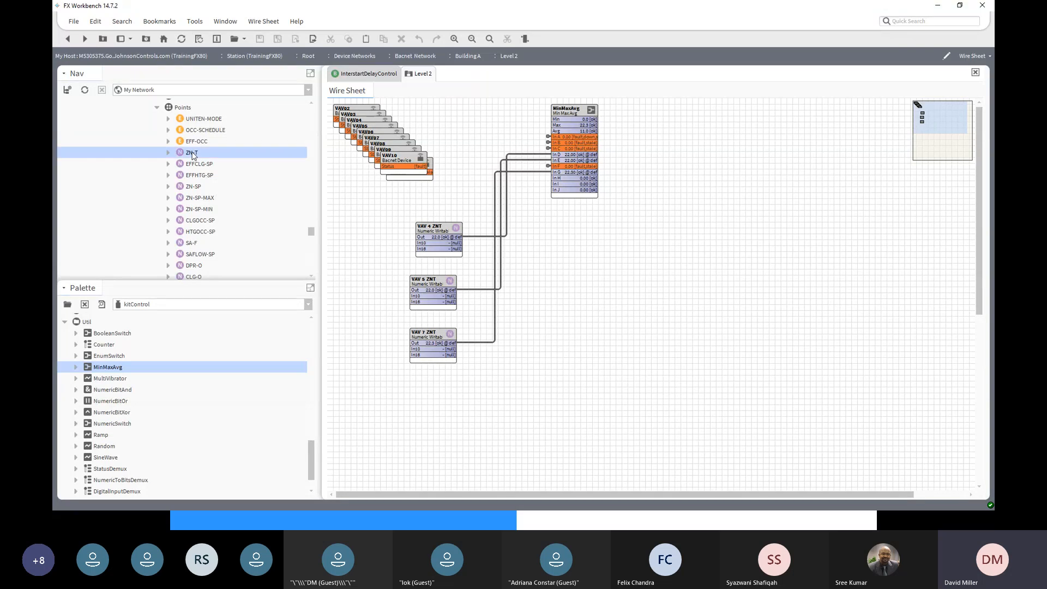
right_click(192, 154)
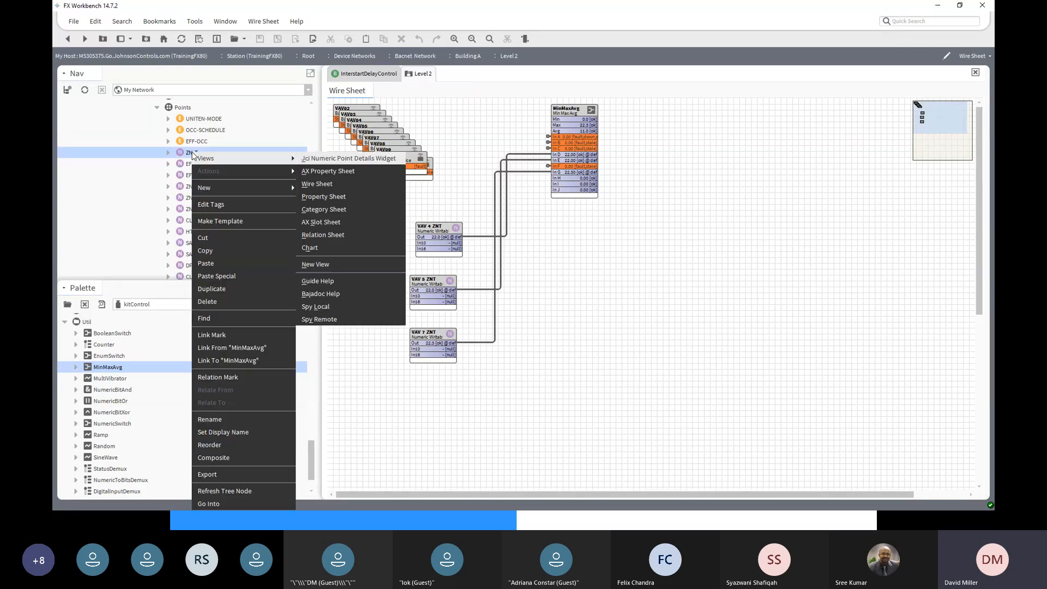
left_click(228, 361)
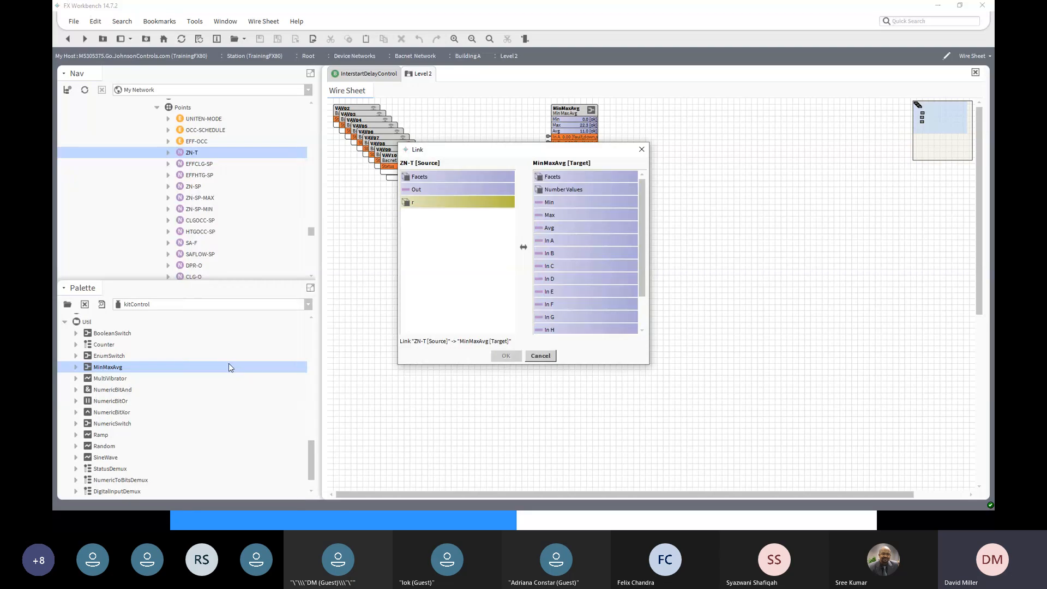
left_click(428, 190)
left_click(553, 330)
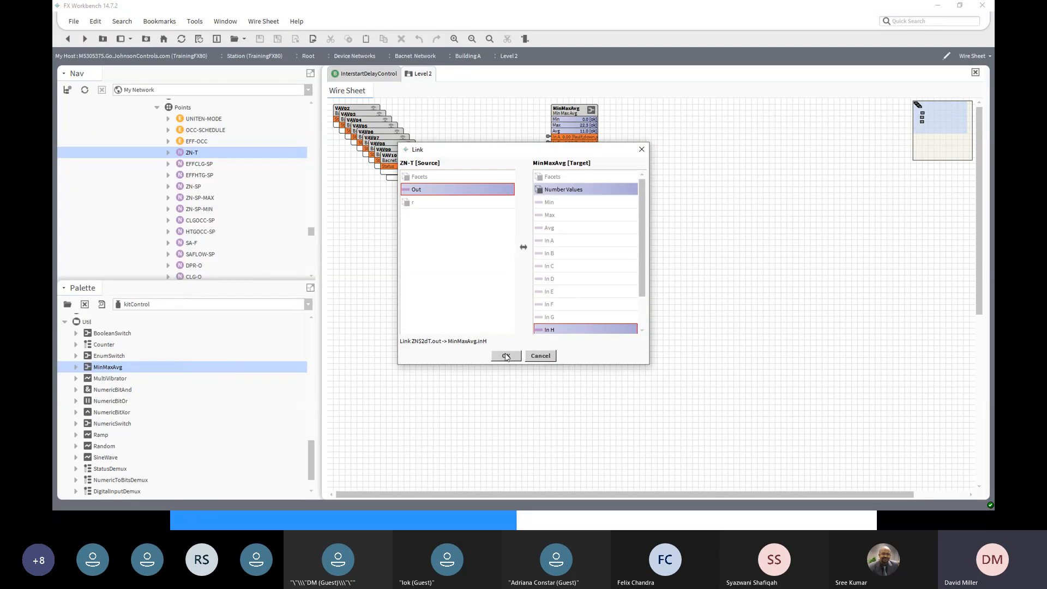
left_click(506, 356)
- Link VAV09's ZN-T Out to MinMaxAvg's In I
scroll(550, 302, "down", 3)
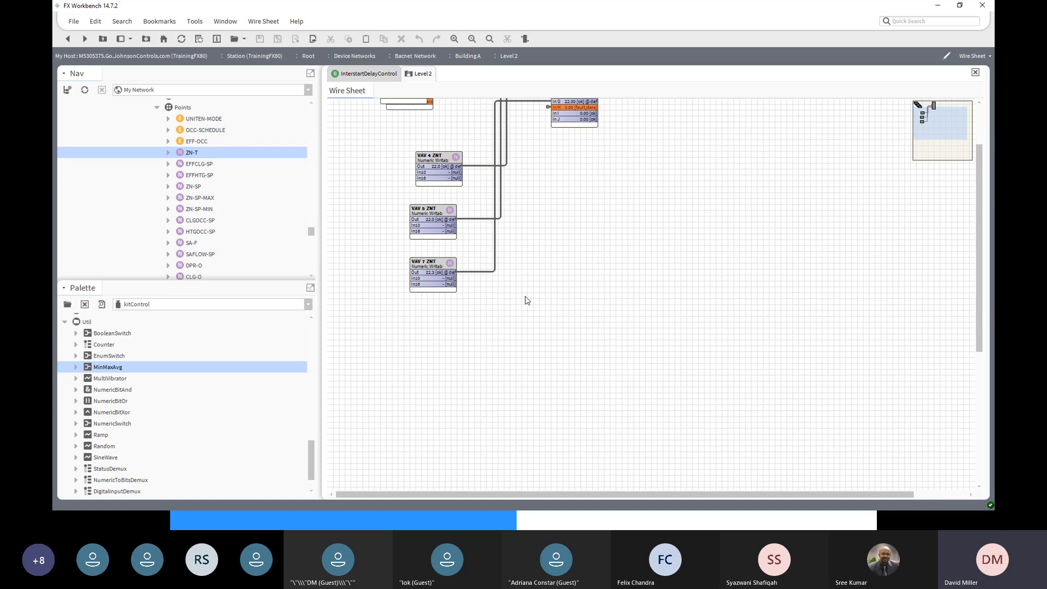
scroll(307, 261, "down", 8)
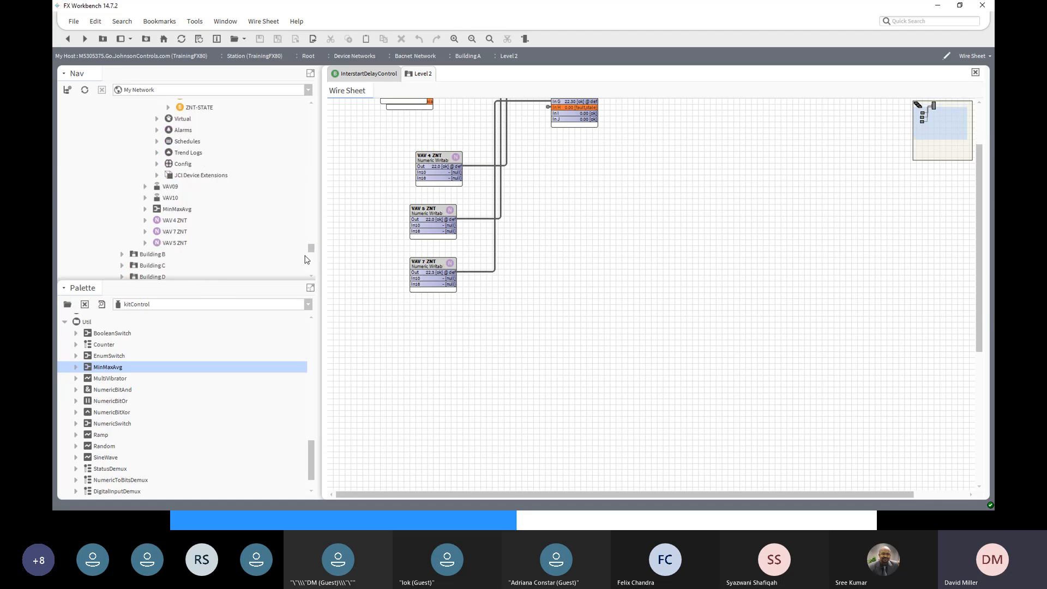
left_click(145, 186)
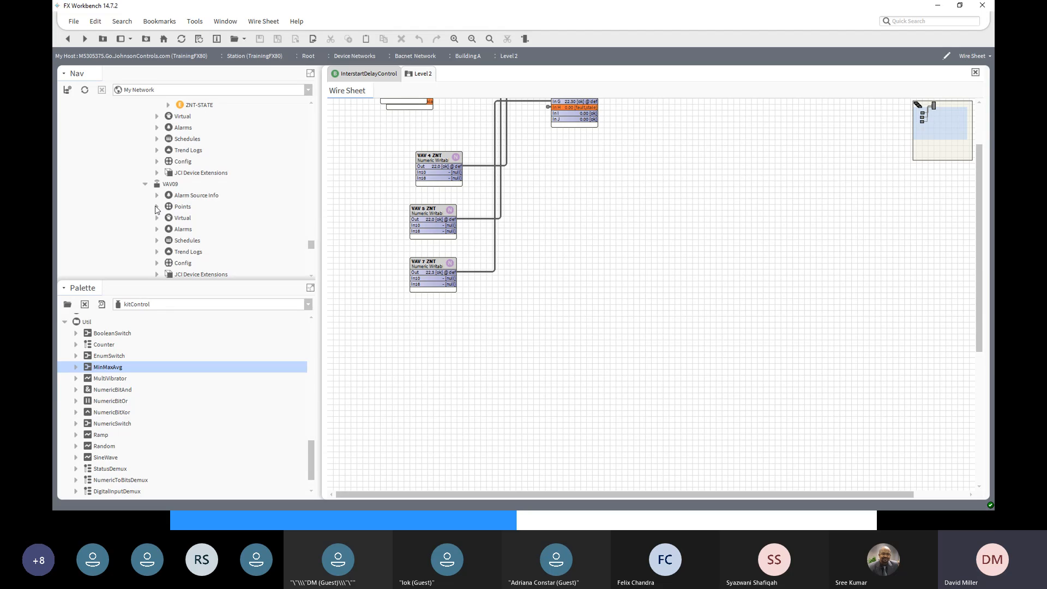
left_click(157, 209)
left_click(193, 155)
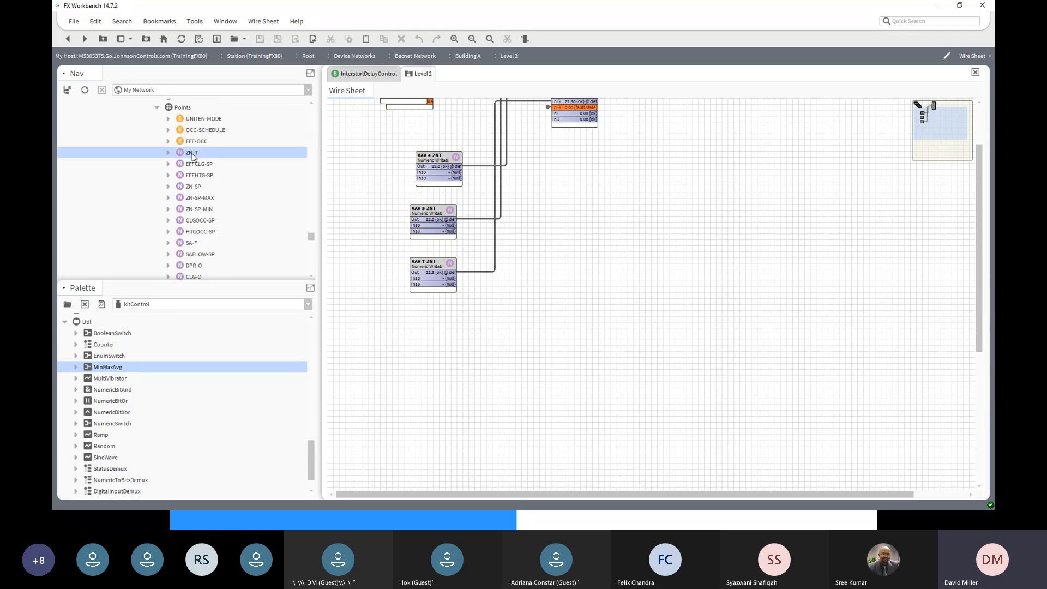
right_click(192, 156)
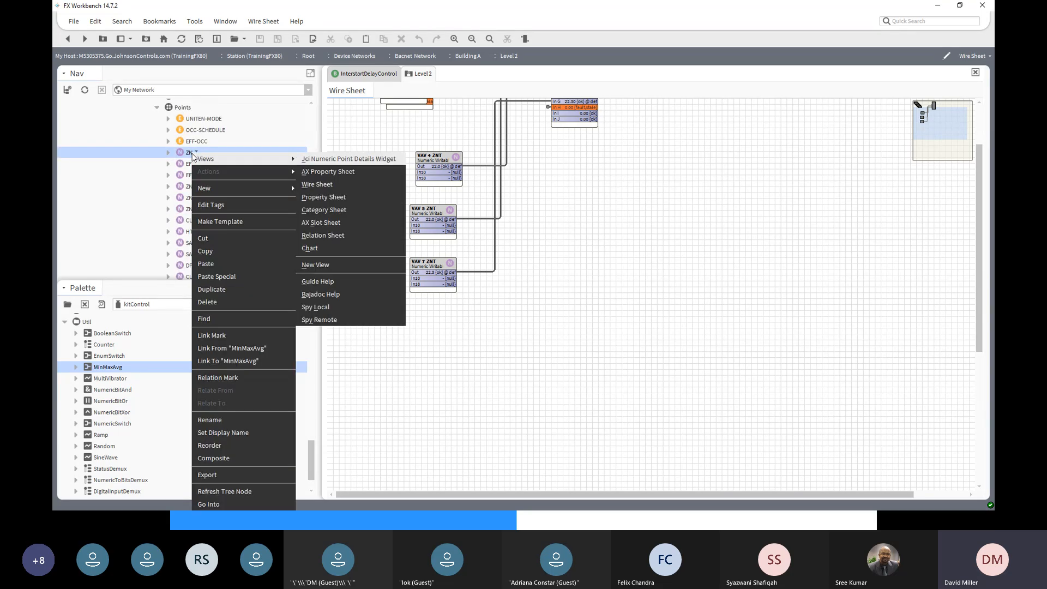
left_click(224, 361)
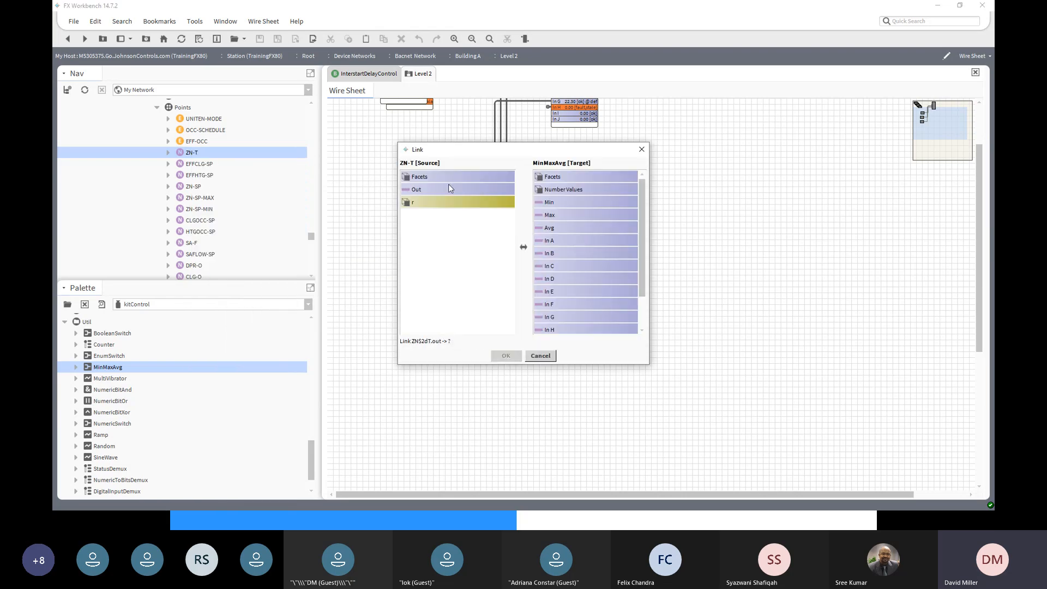
left_click(429, 191)
left_click_drag(644, 281, 645, 329)
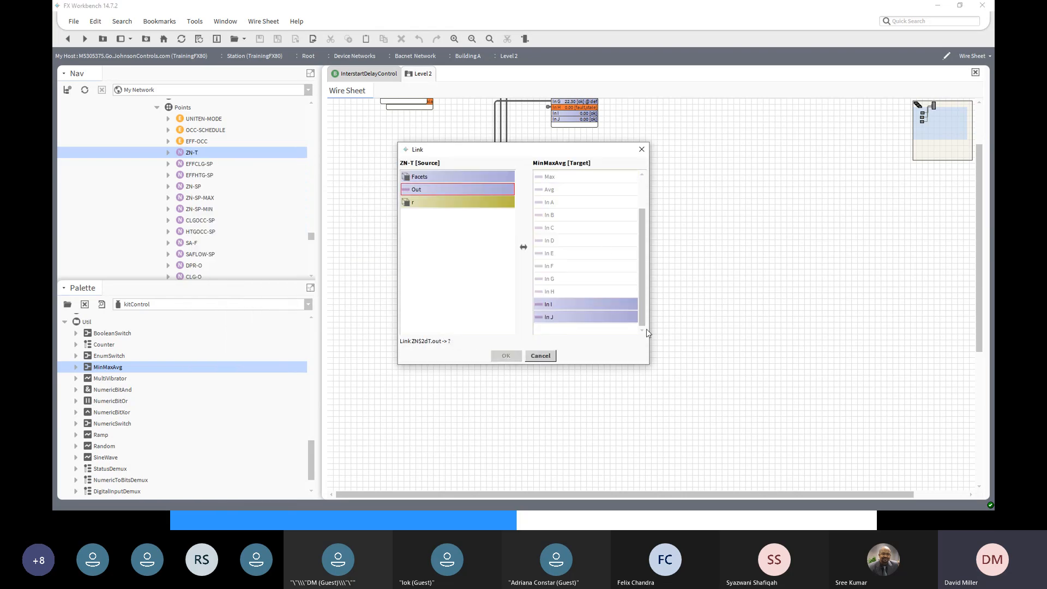
left_click(578, 317)
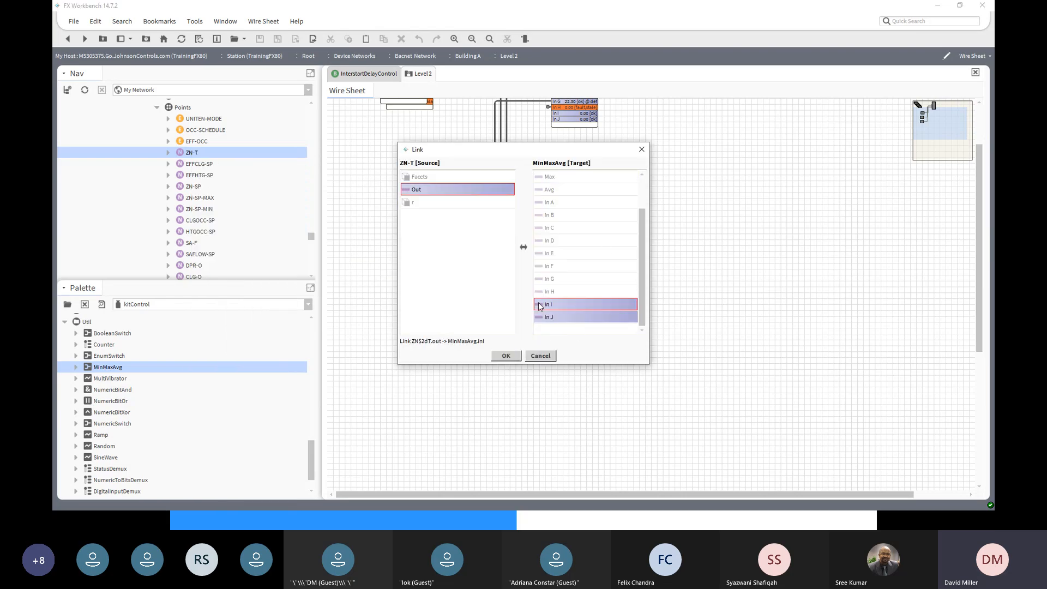
left_click(505, 356)
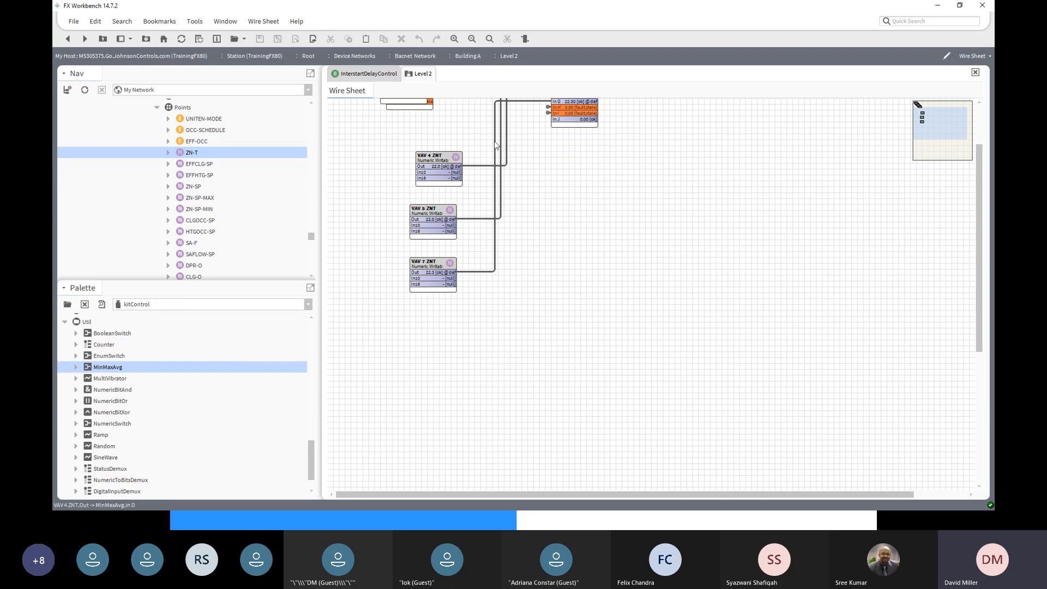
- Link VAV10's ZN-T Out to the MinMaxAvg block's In J
scroll(265, 245, "down", 10)
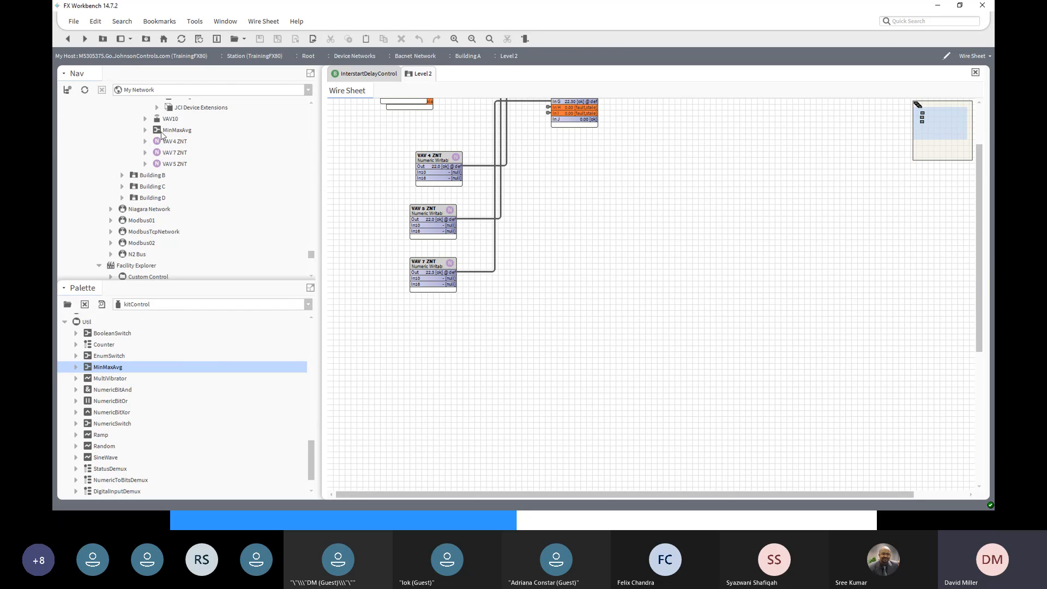
left_click(145, 119)
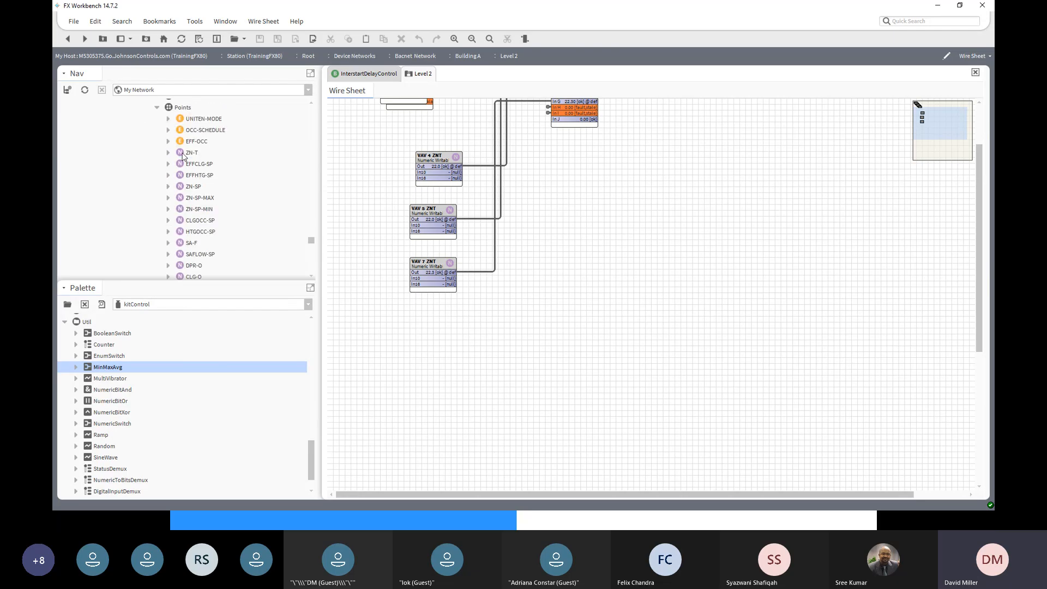
left_click(183, 155)
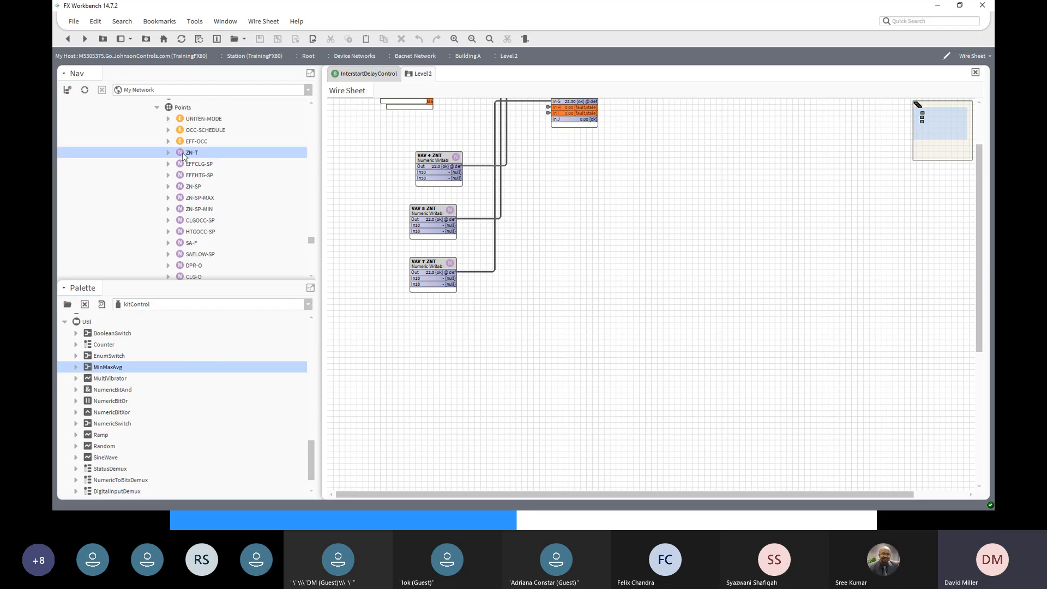
right_click(183, 155)
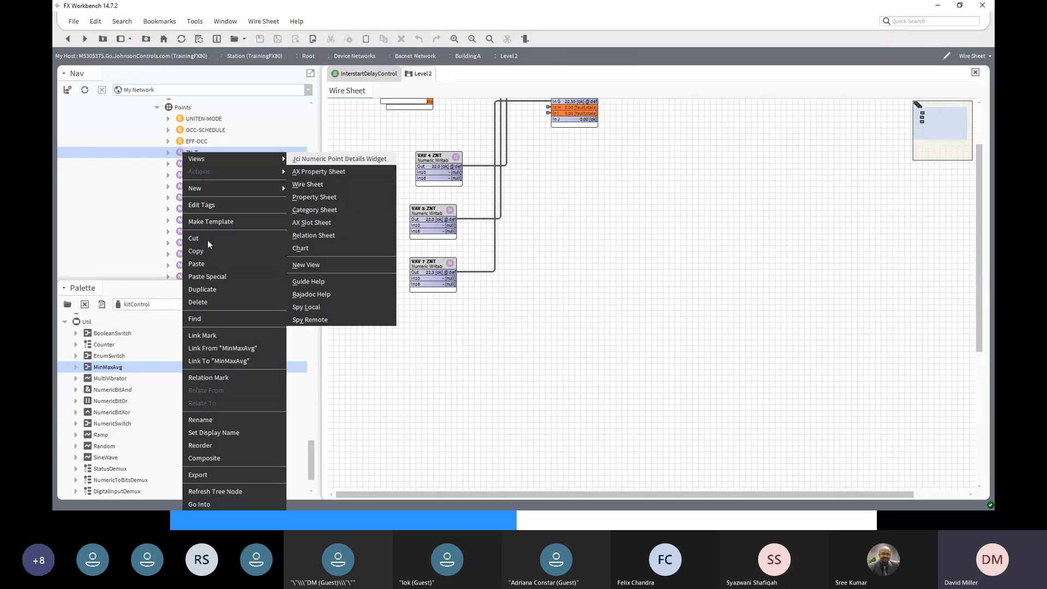
left_click(223, 364)
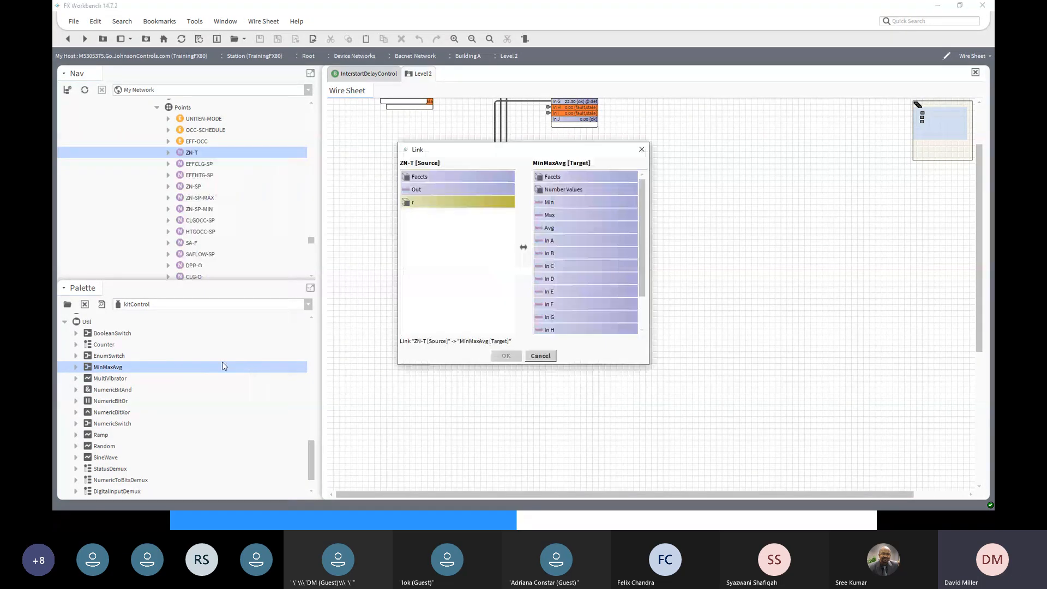
left_click(419, 190)
scroll(548, 321, "down", 2)
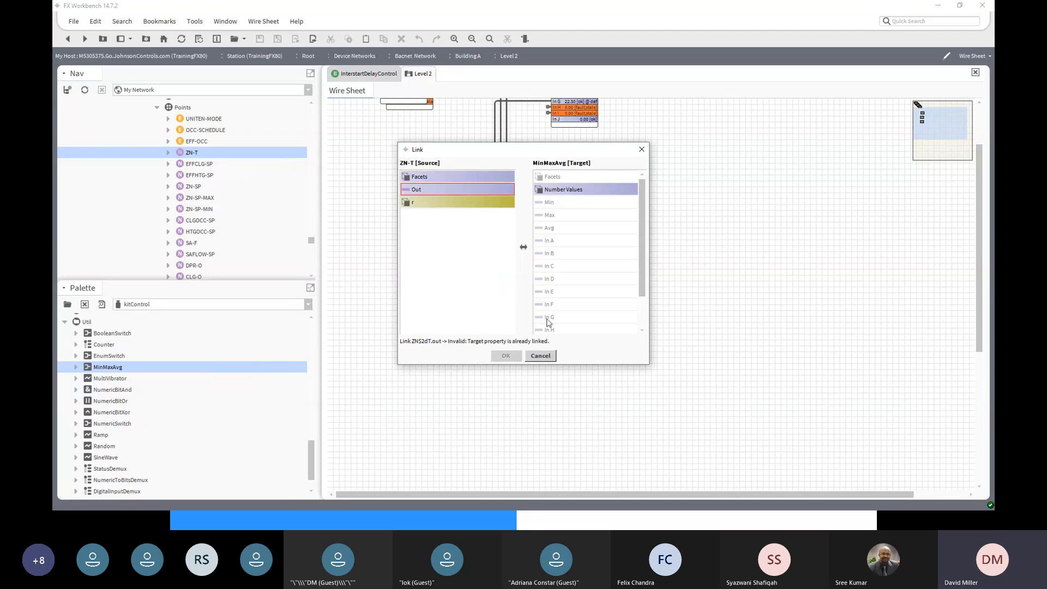
left_click(547, 318)
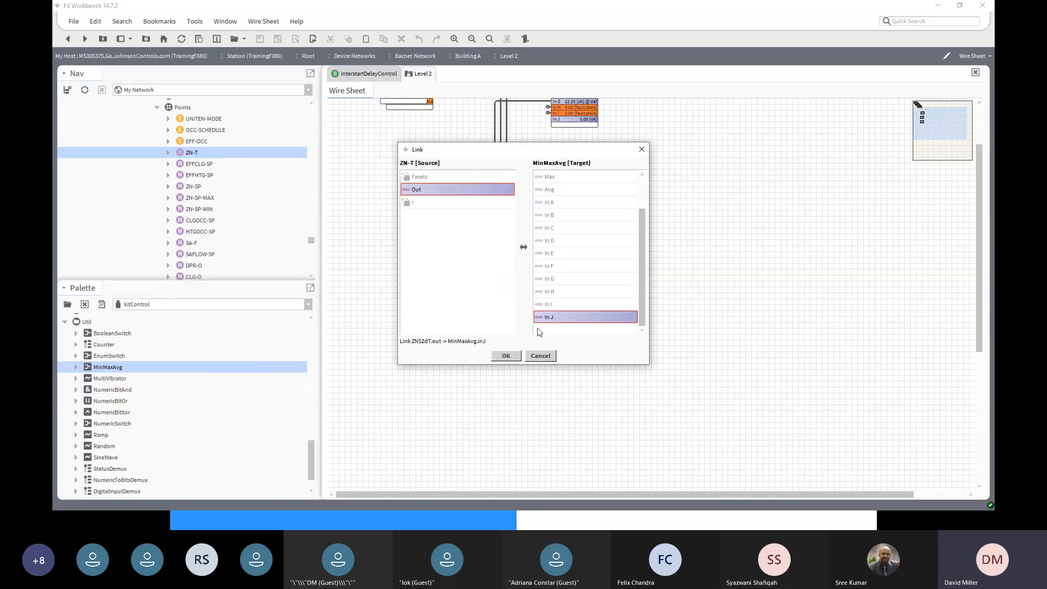
left_click(506, 356)
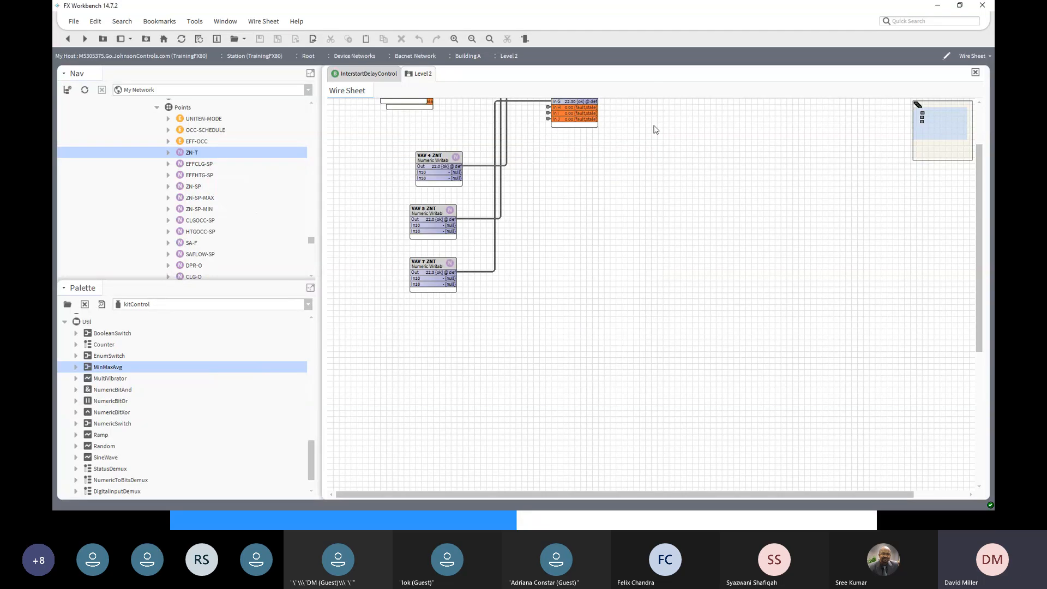
scroll(654, 134, "up", 3)
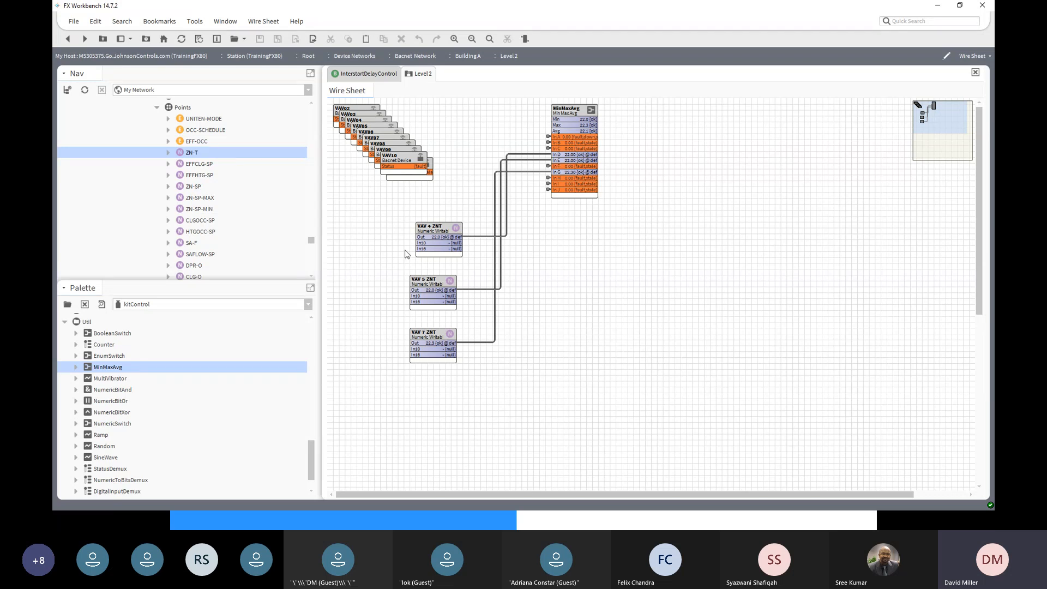
- Set the VAV 4 ZNT point's value from 22.0 to 25
left_click(435, 230)
right_click(435, 231)
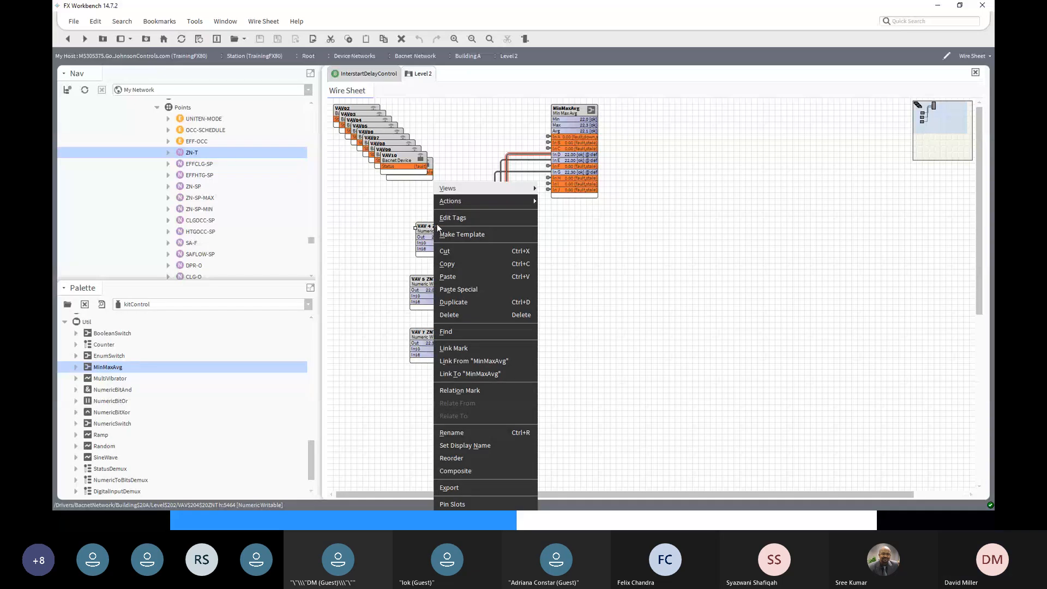
mouse_move(457, 202)
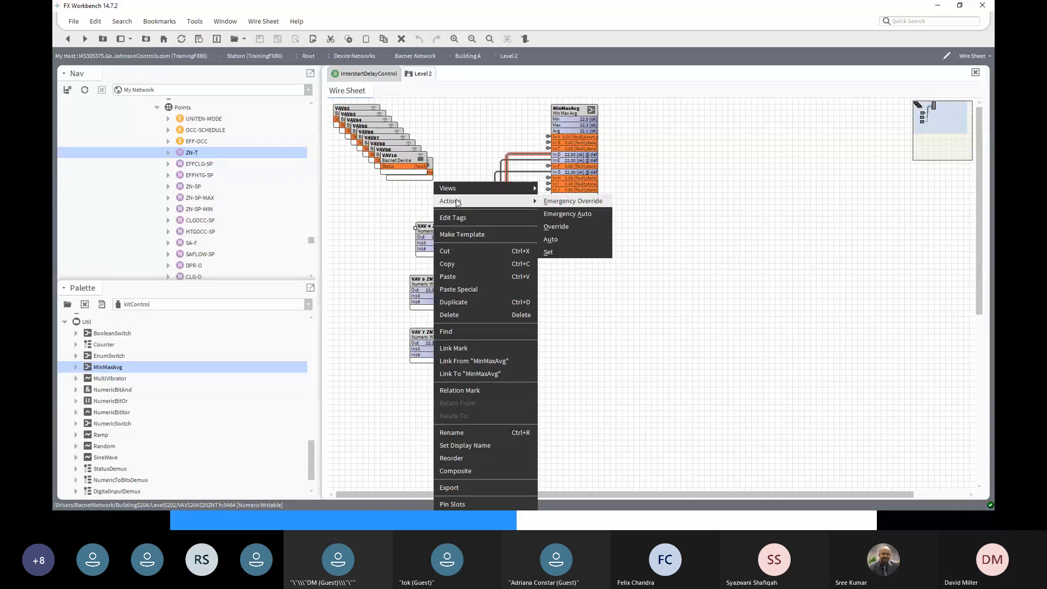
left_click(555, 253)
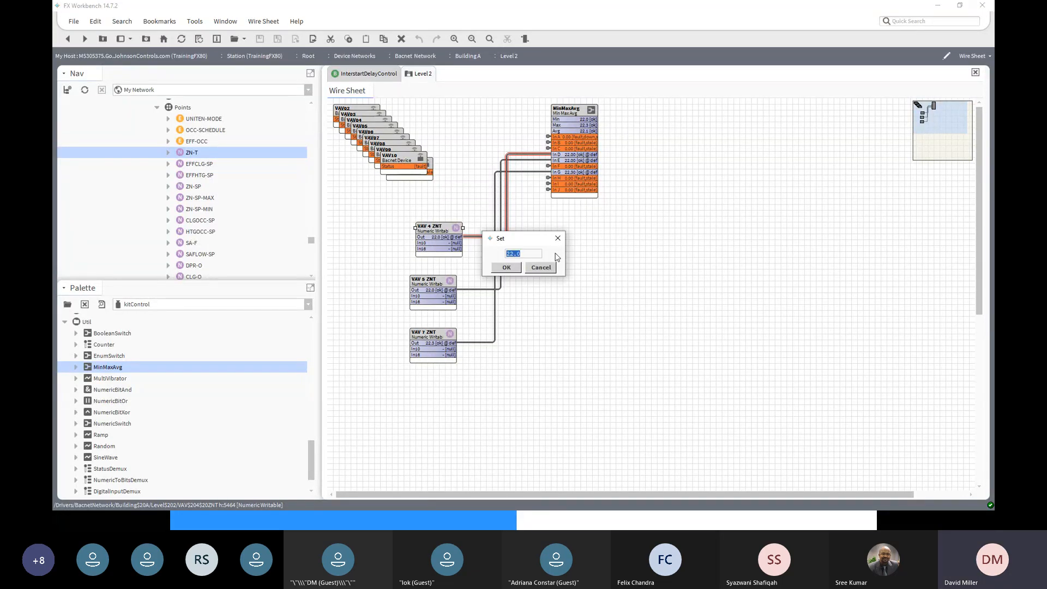
type("25")
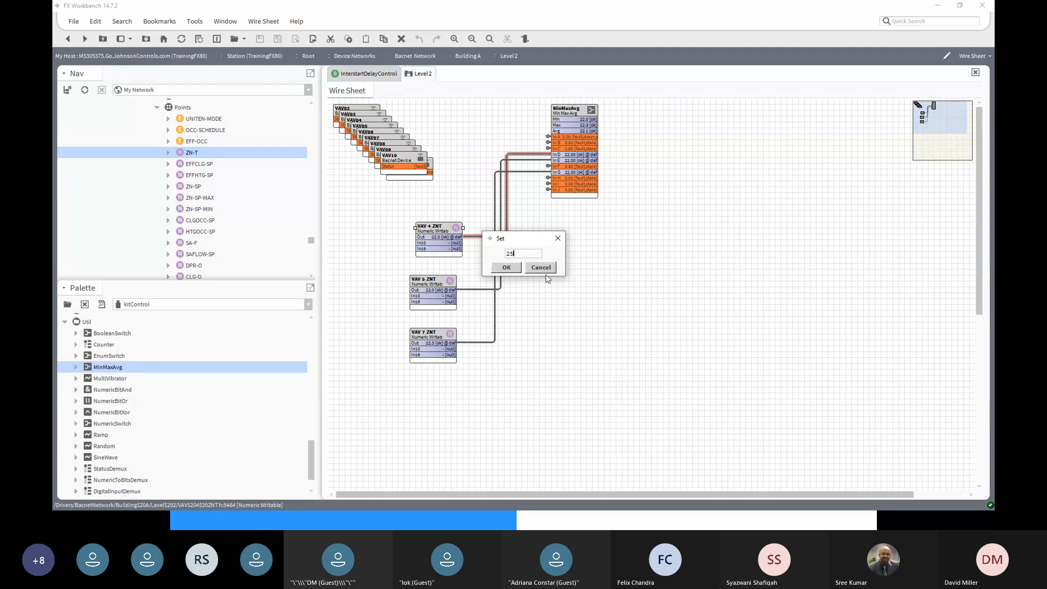
left_click(513, 270)
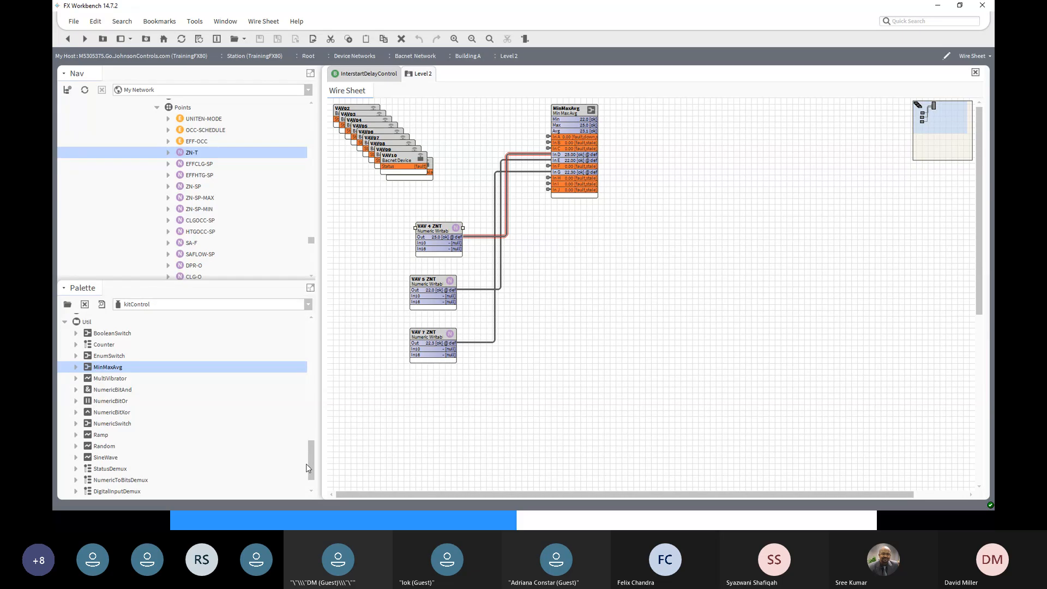
- Enlarge the kitControl palette to fill the whole side pane
mouse_move(312, 468)
left_mouse_down()
mouse_move(312, 489)
mouse_move(308, 395)
mouse_move(315, 480)
left_mouse_up()
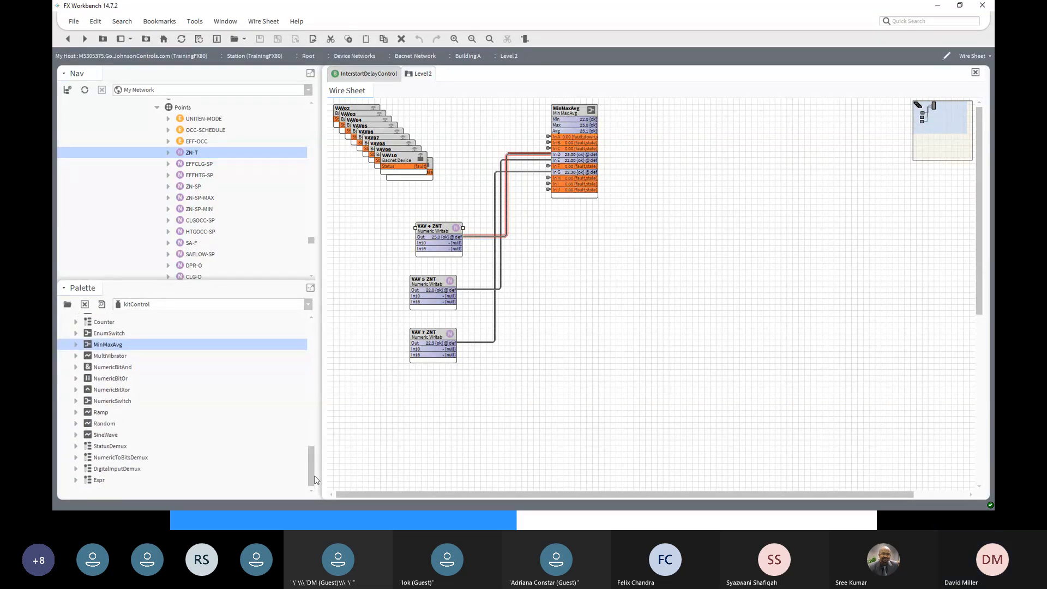
scroll(317, 475, "up", 3)
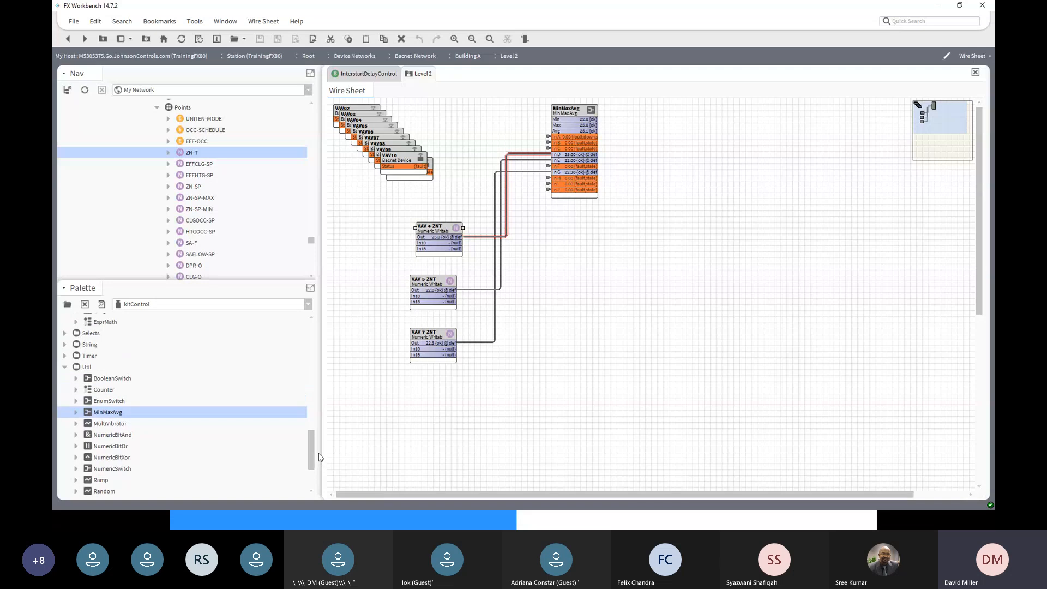
left_click(310, 288)
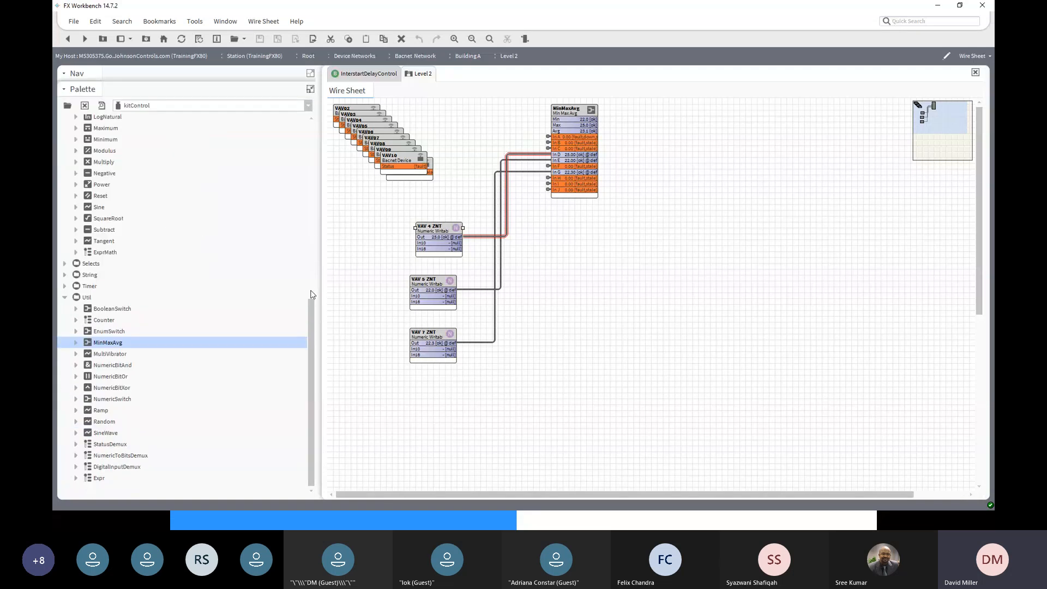
scroll(313, 307, "up", 2)
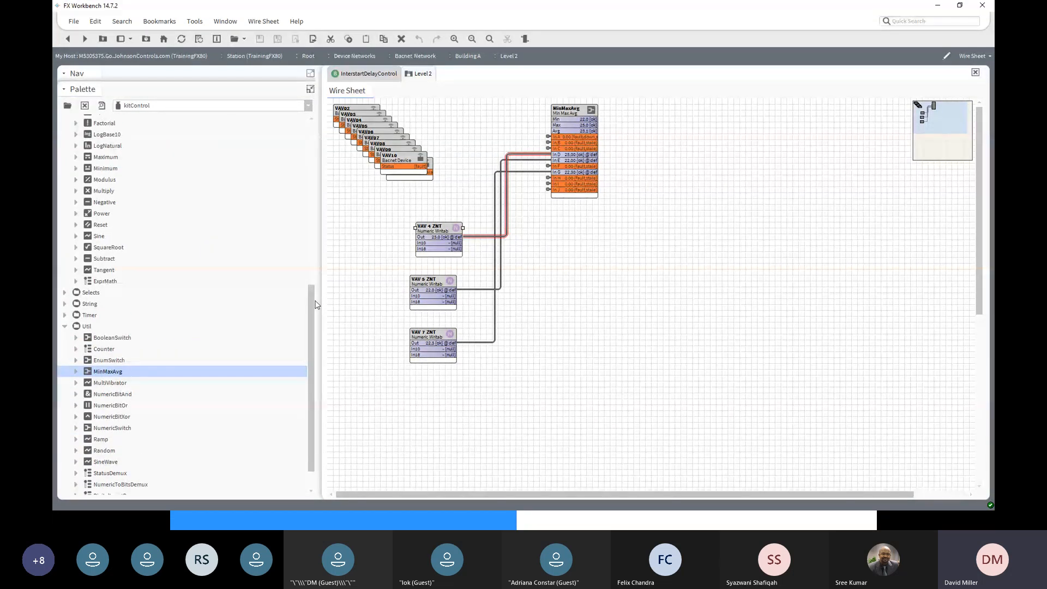
left_click_drag(313, 299, 308, 197)
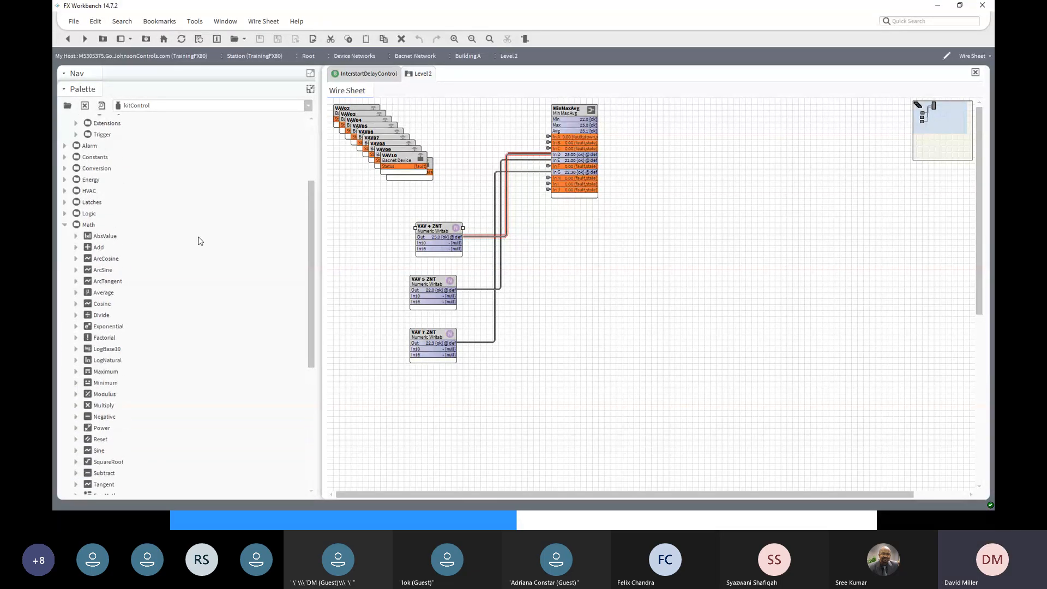
- Expand the HVAC and Energy groups in the kitControl palette and browse their components
left_click(65, 190)
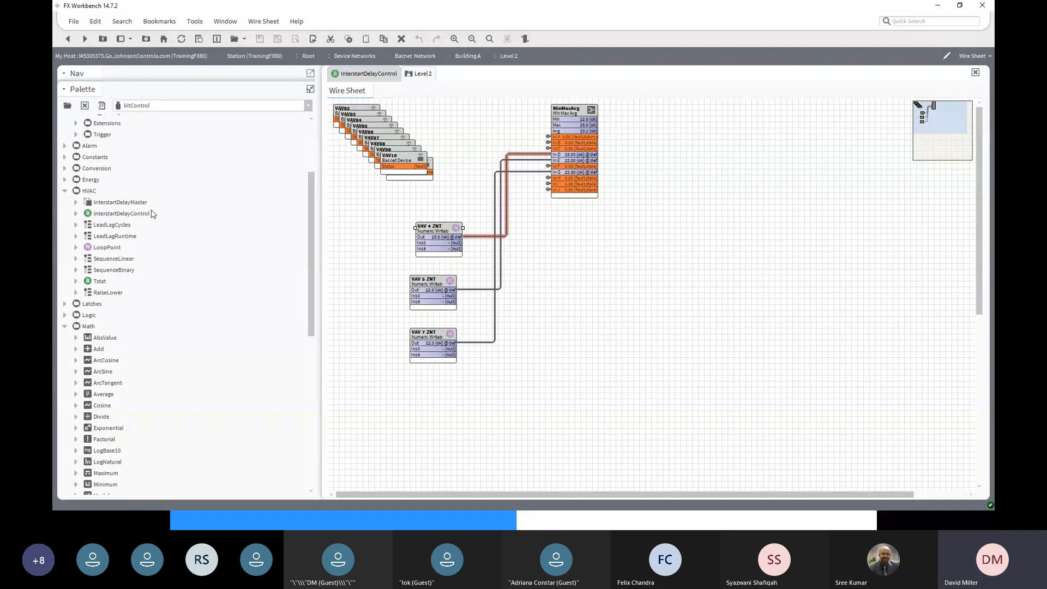
left_click(65, 179)
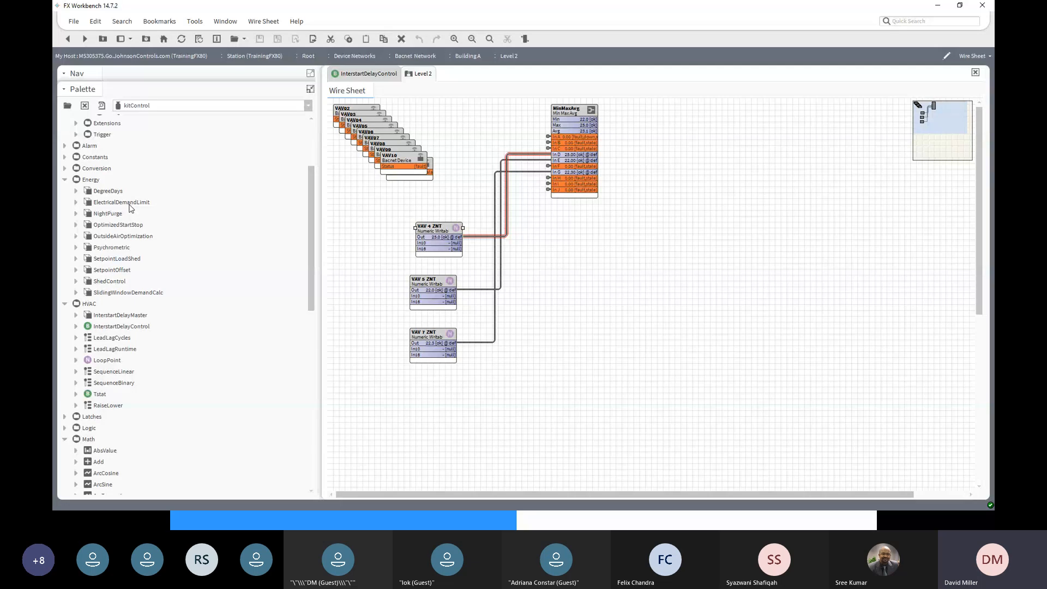
scroll(130, 208, "up", 2)
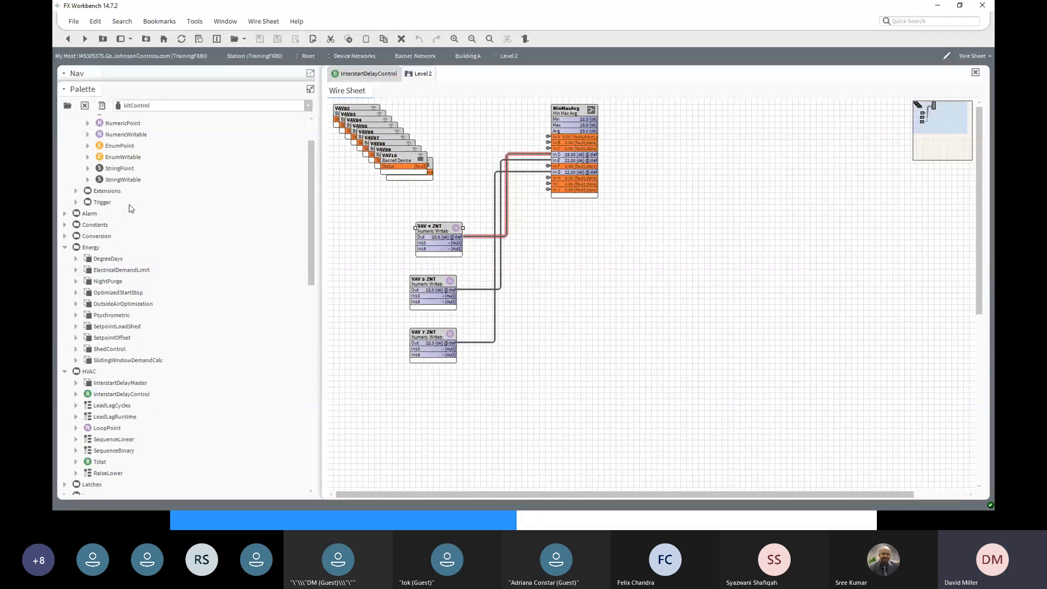
scroll(131, 207, "down", 3)
scroll(131, 208, "down", 4)
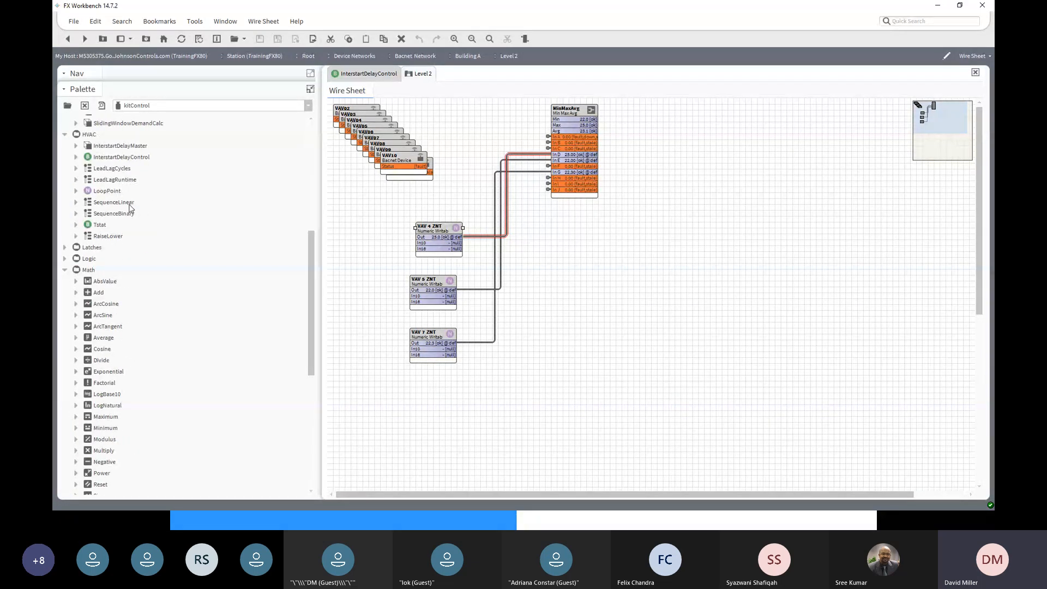
scroll(131, 207, "down", 2)
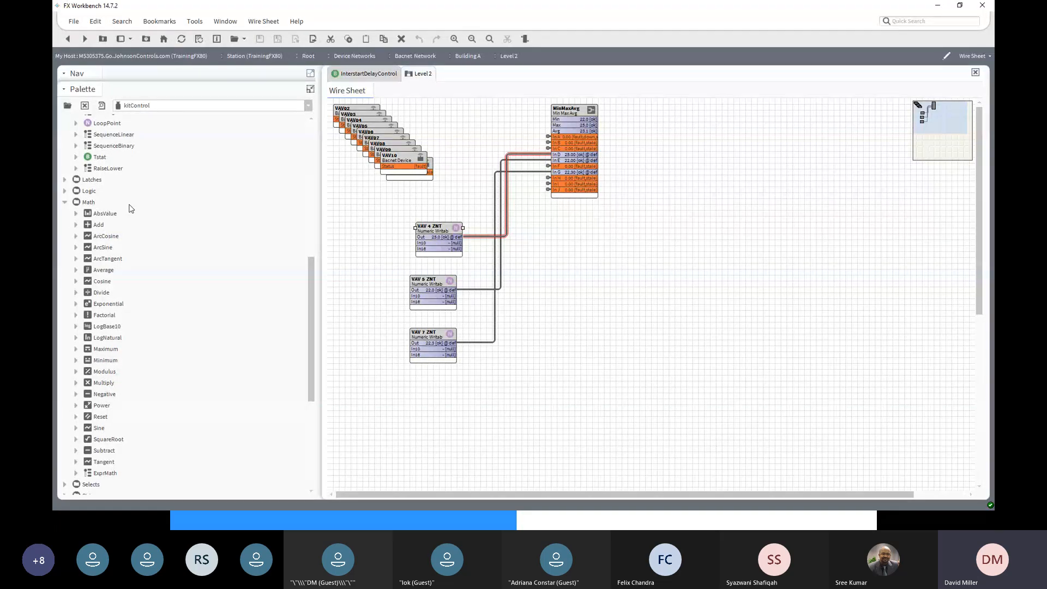
scroll(130, 208, "down", 1)
scroll(131, 209, "down", 2)
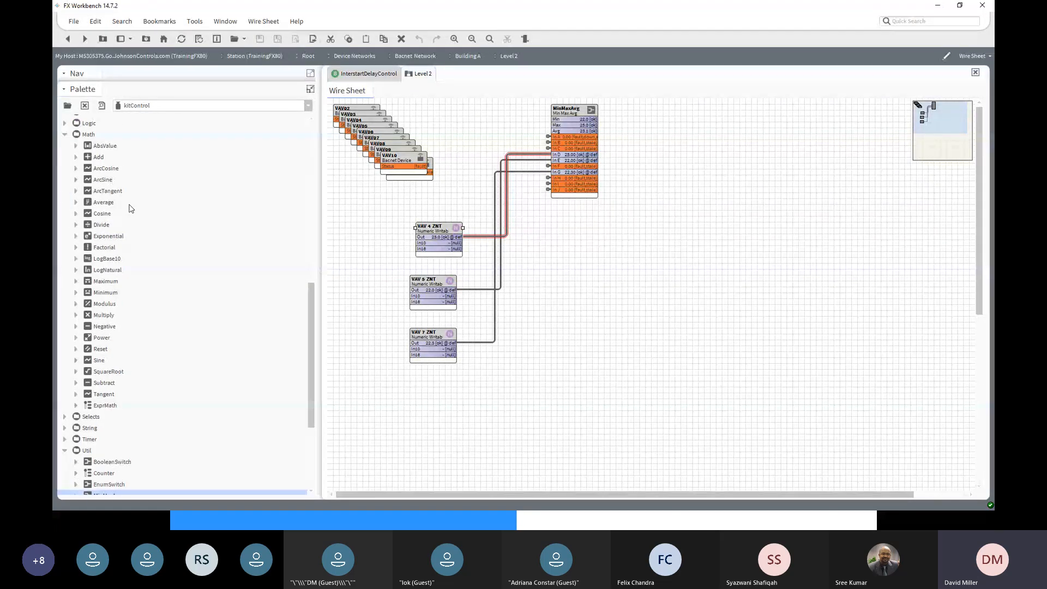
- Expand the Selects group in the kitControl palette and preview one of its items
left_click(64, 383)
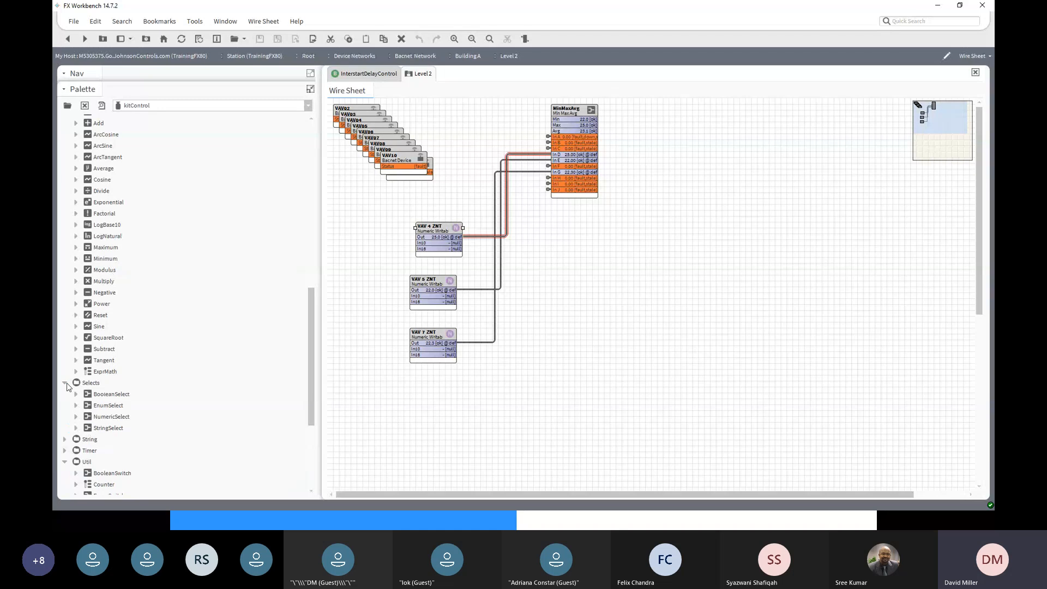
scroll(76, 393, "down", 3)
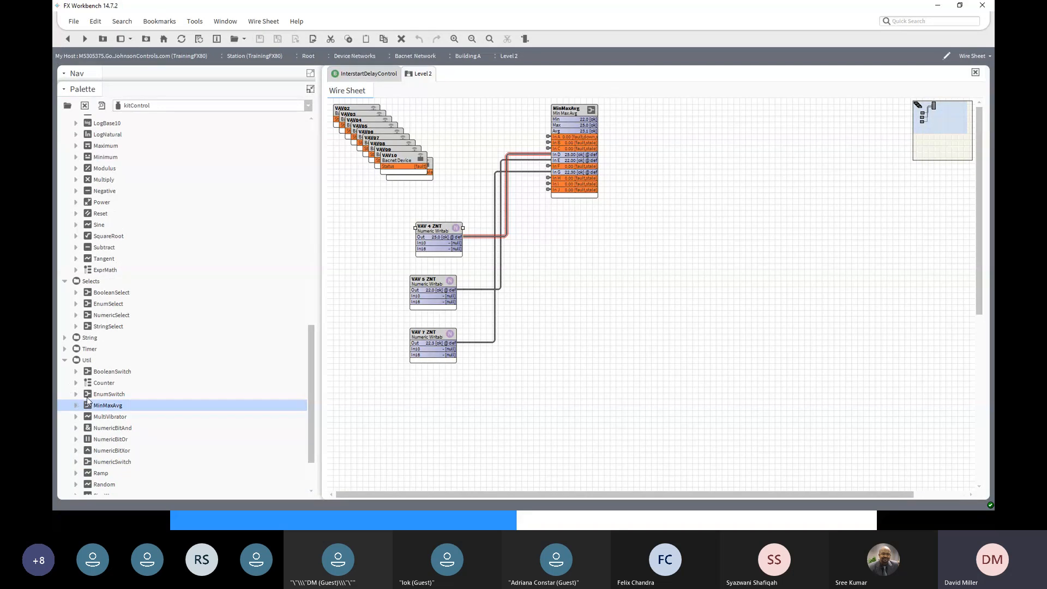
scroll(88, 402, "down", 1)
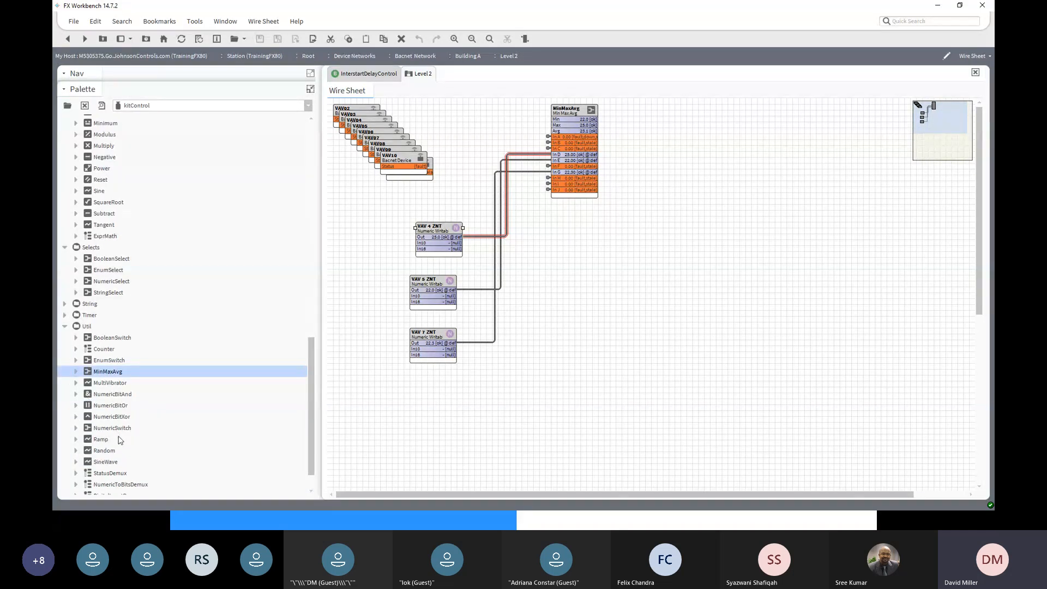
scroll(120, 440, "down", 1)
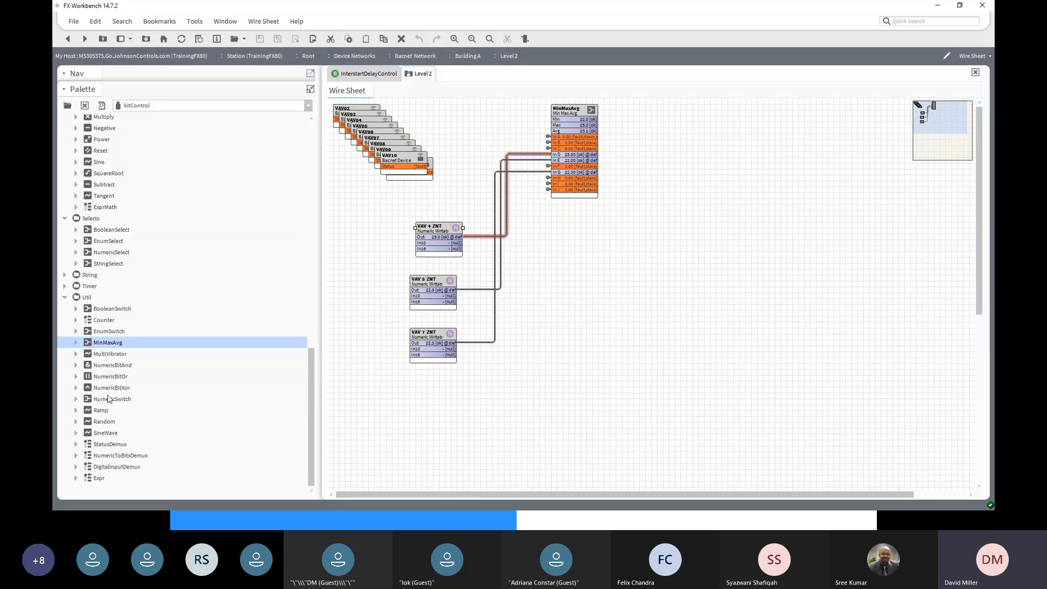
scroll(101, 326, "up", 1)
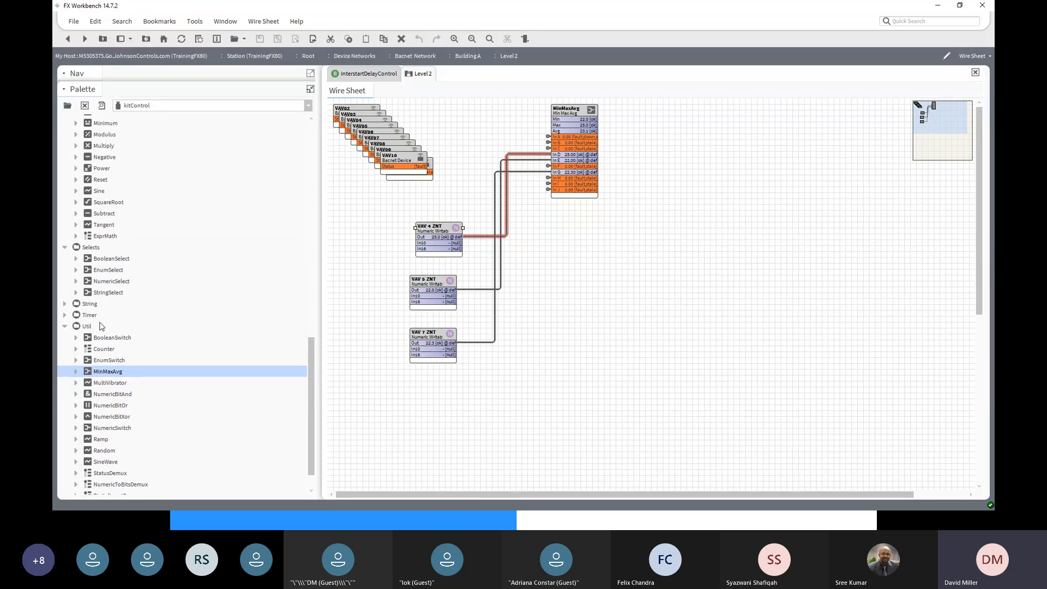
scroll(100, 326, "up", 1)
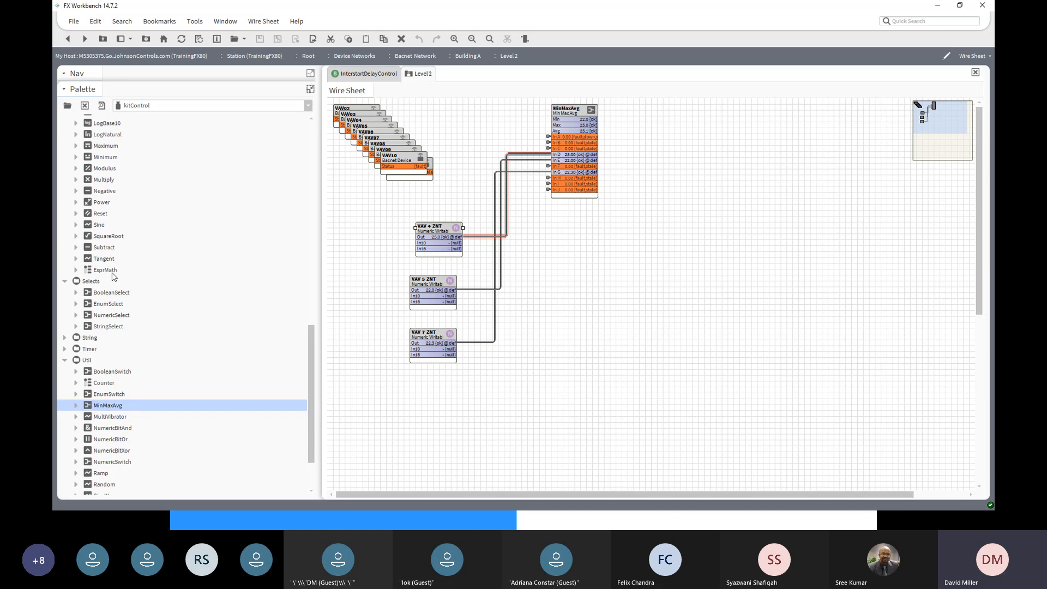
left_click(102, 105)
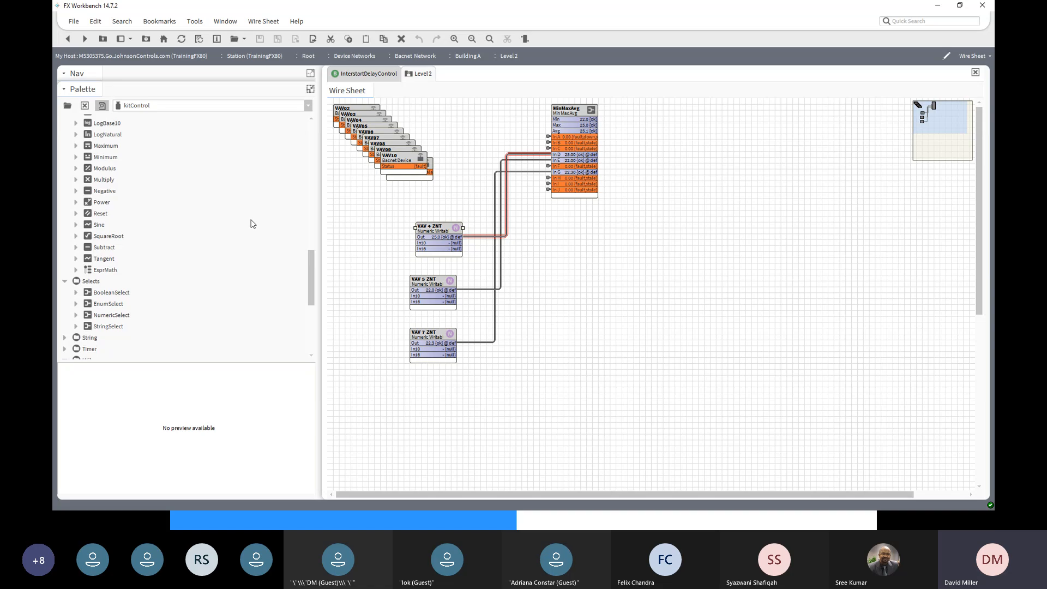
left_click(100, 108)
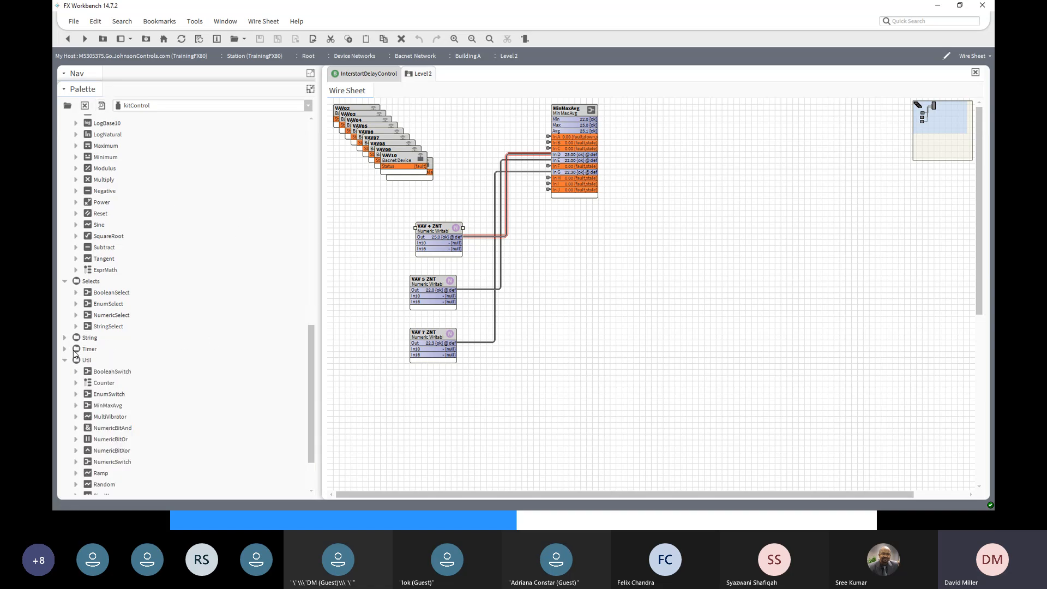
- Scroll back up the kitControl palette and expand the Conversion group
scroll(72, 349, "up", 2)
scroll(74, 347, "up", 1)
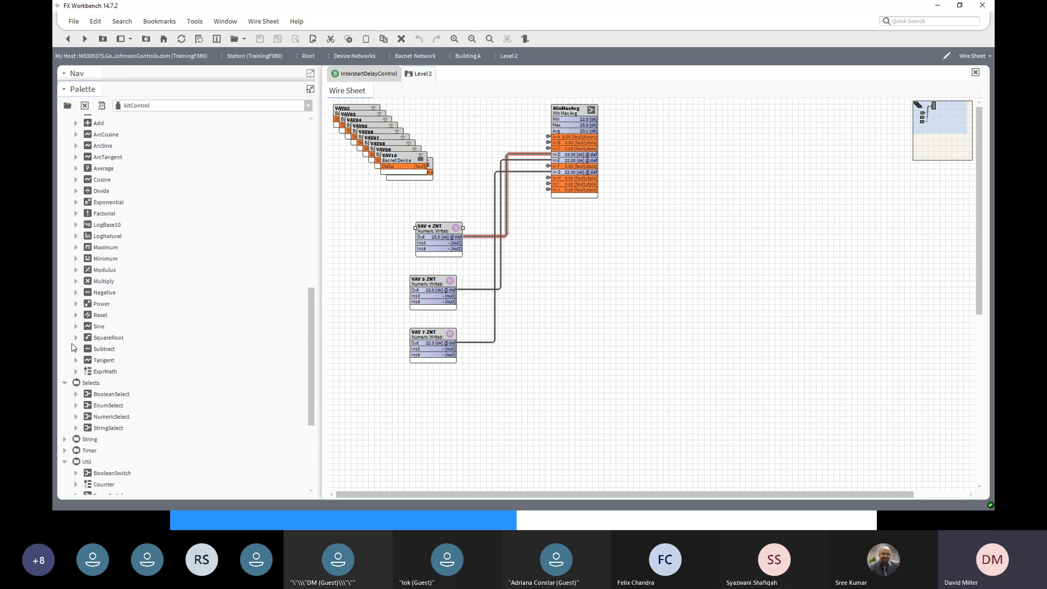
scroll(73, 347, "up", 1)
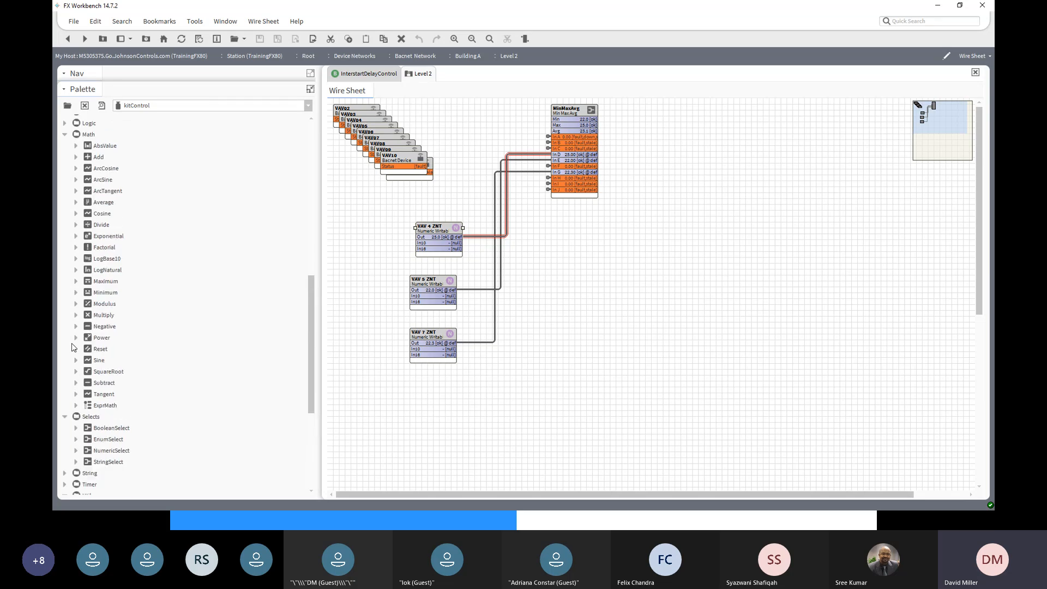
scroll(73, 347, "up", 2)
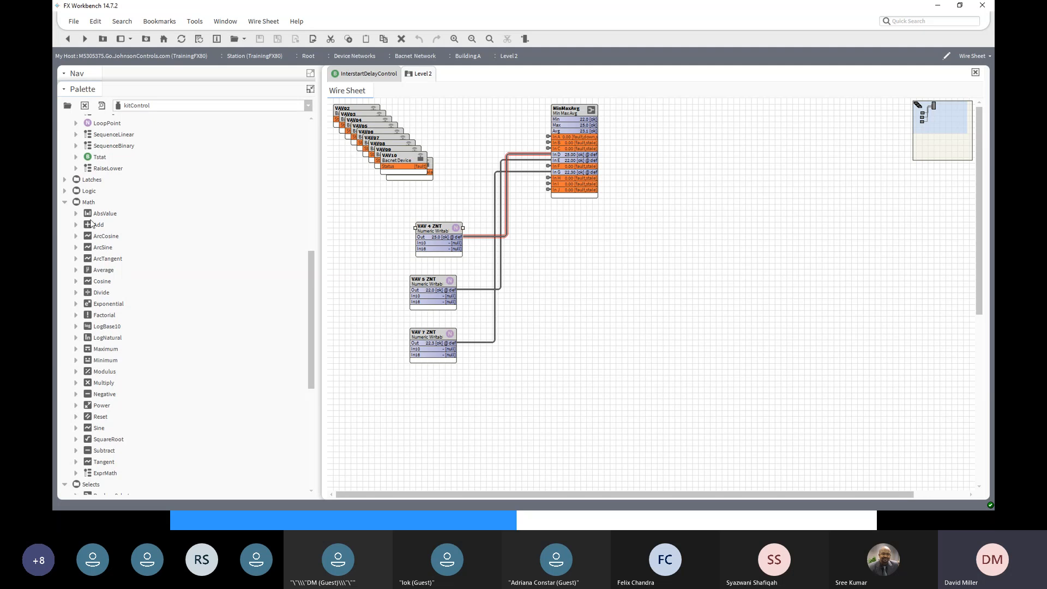
scroll(68, 191, "up", 2)
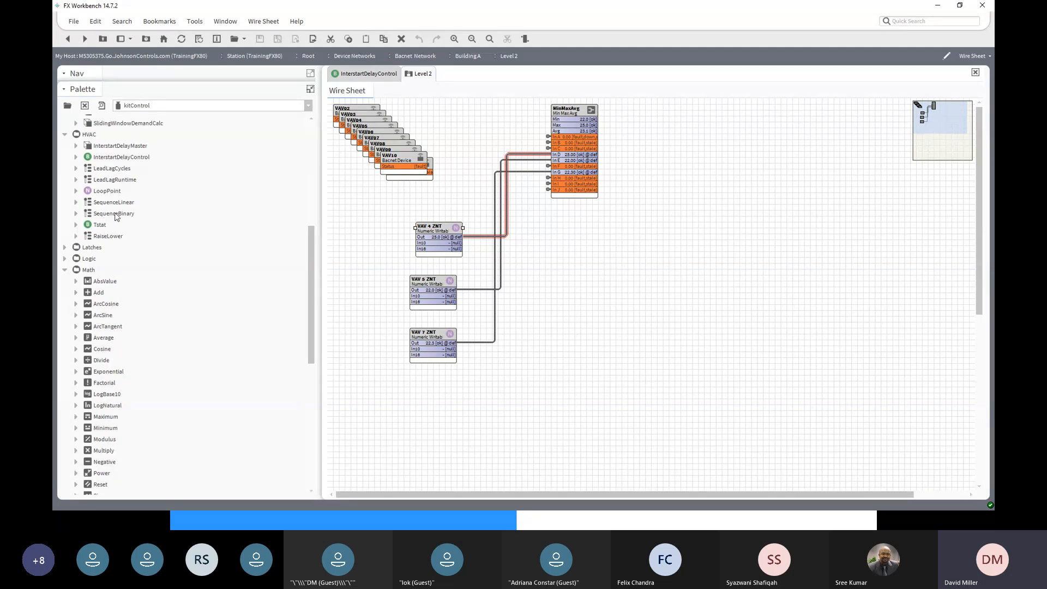
scroll(116, 217, "up", 1)
scroll(116, 217, "up", 1)
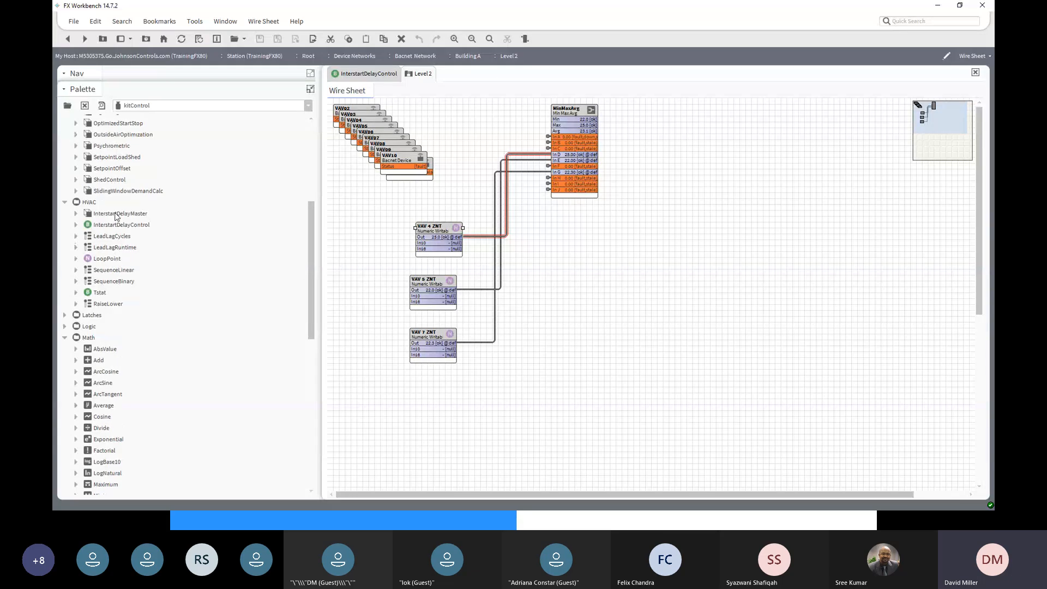
scroll(116, 217, "up", 1)
scroll(116, 217, "up", 2)
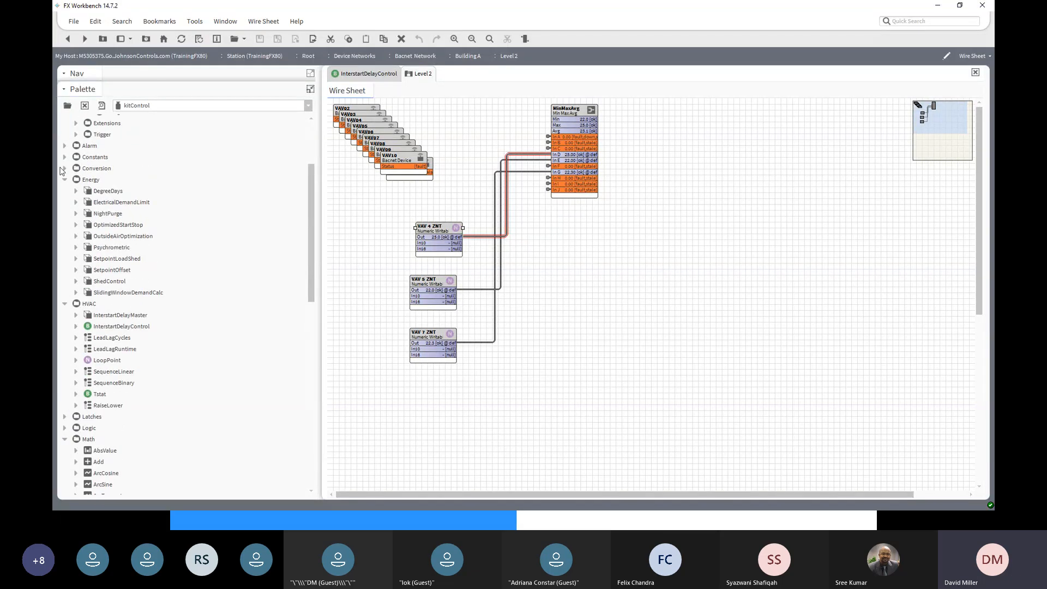
left_click(65, 170)
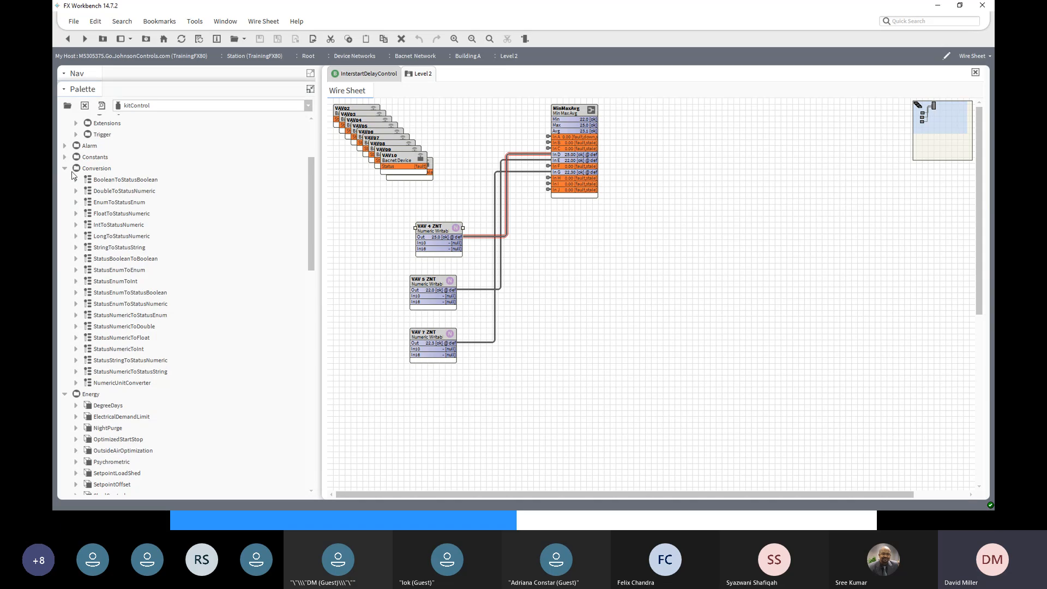
scroll(71, 172, "up", 2)
scroll(84, 195, "up", 2)
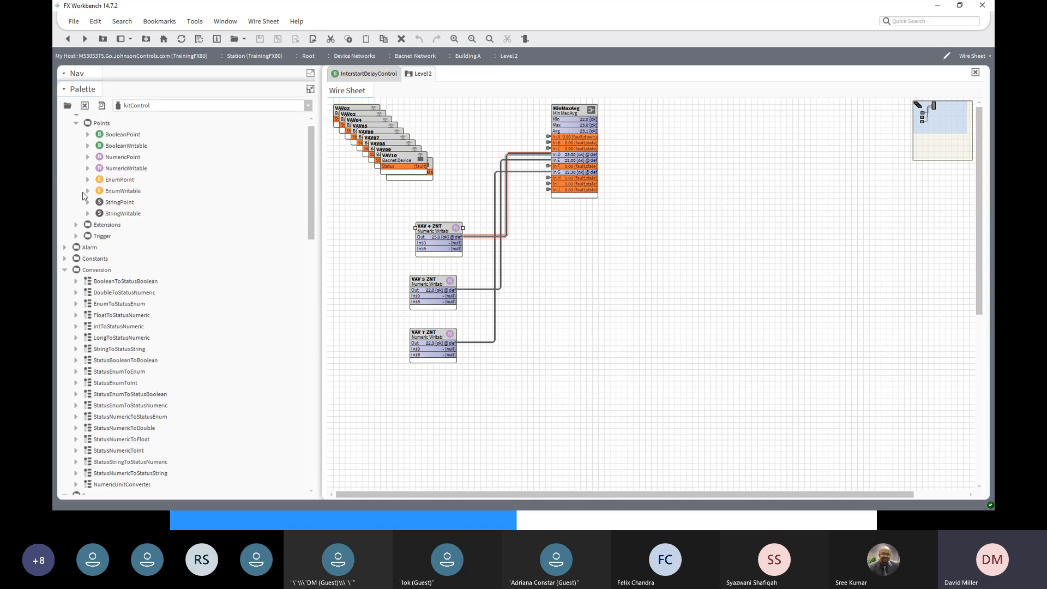
- Scroll the palette down to the Math components, then reveal the desktop
scroll(85, 195, "down", 5)
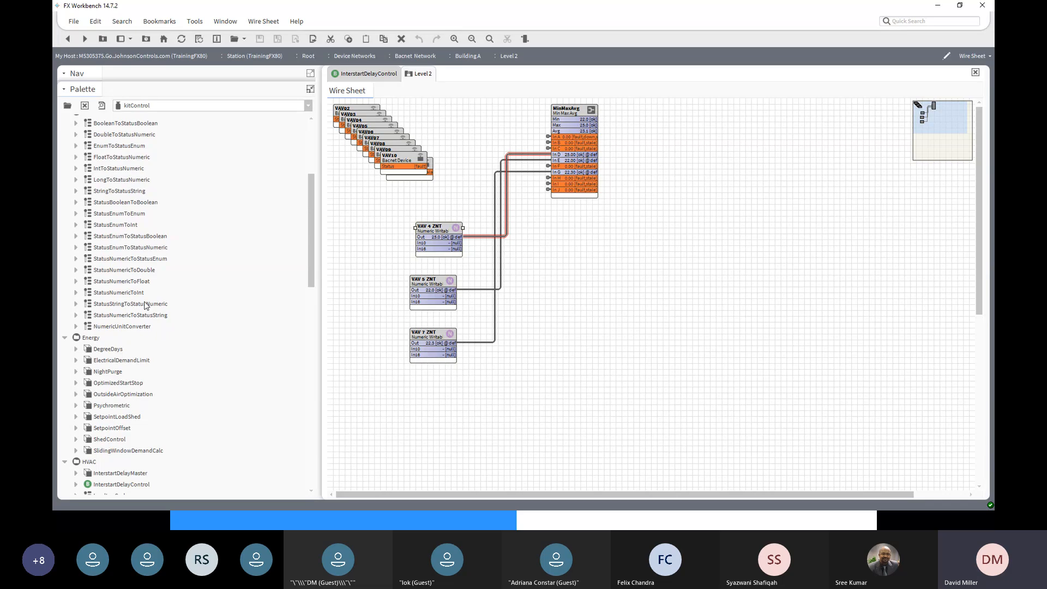
scroll(155, 412, "down", 1)
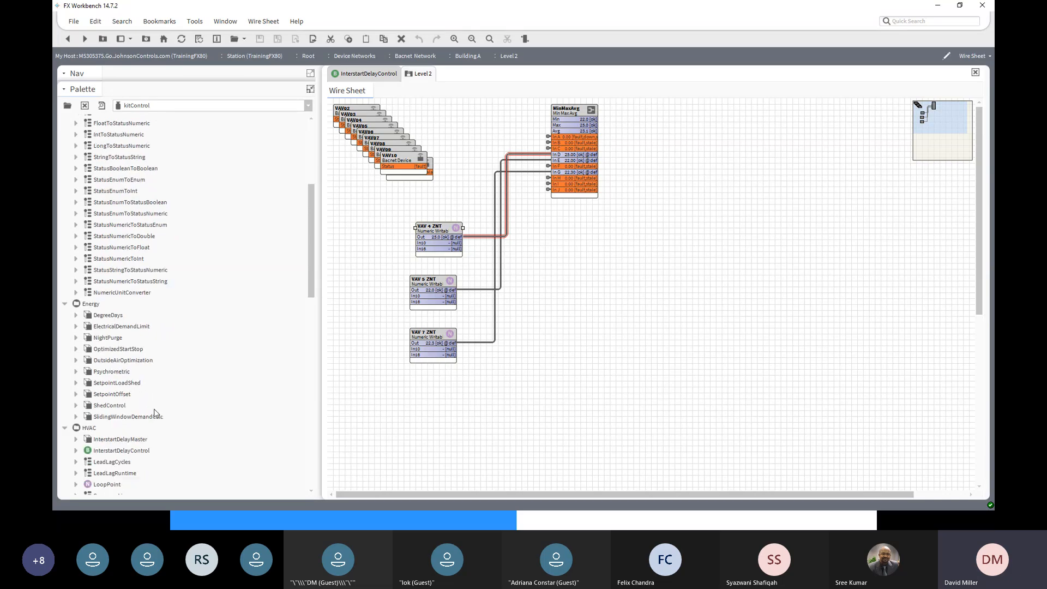
scroll(155, 413, "down", 3)
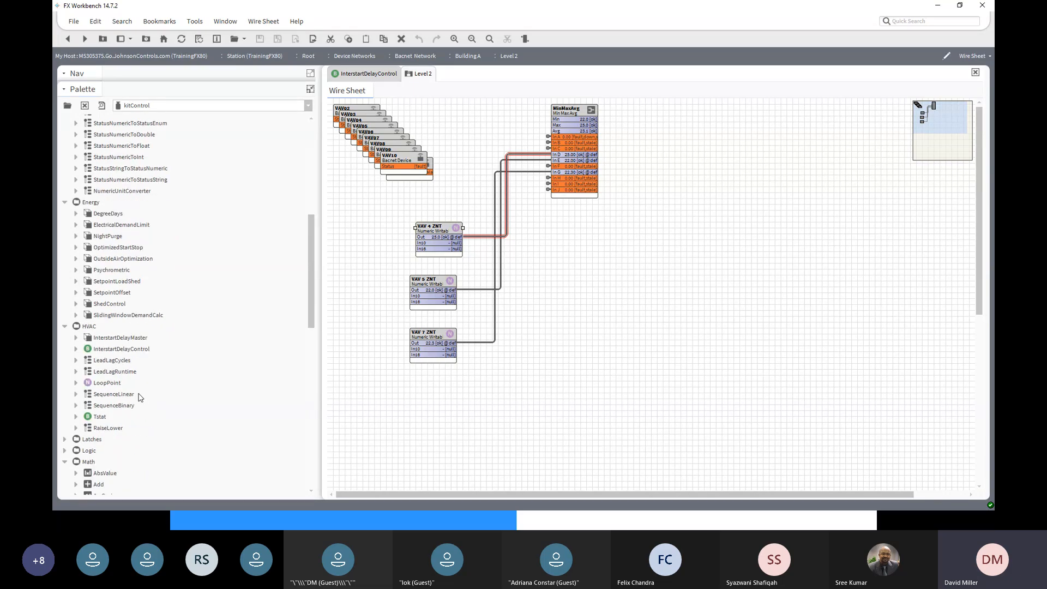
scroll(152, 394, "down", 2)
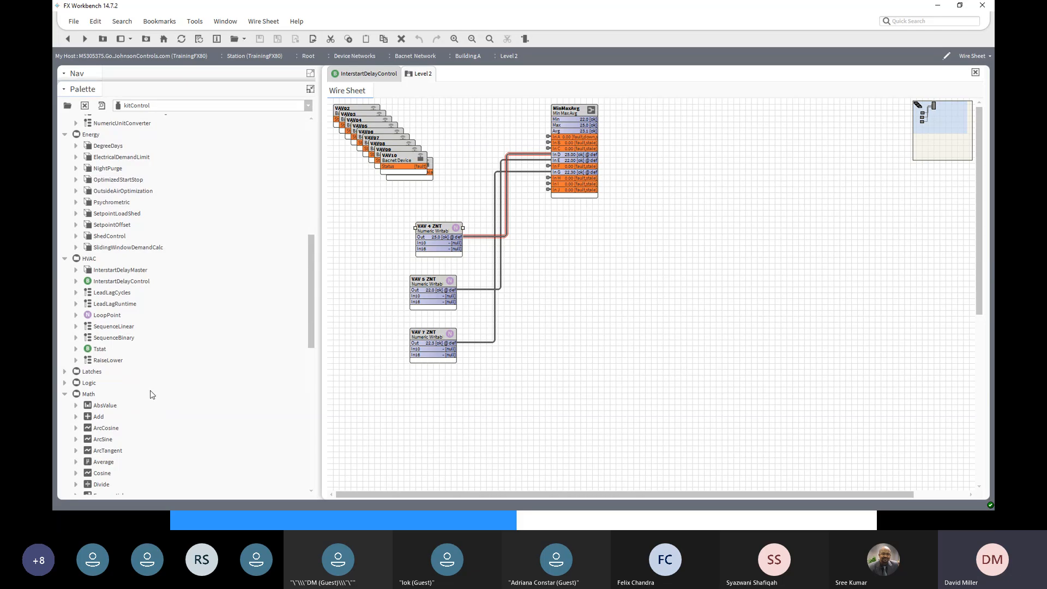
scroll(134, 393, "down", 6)
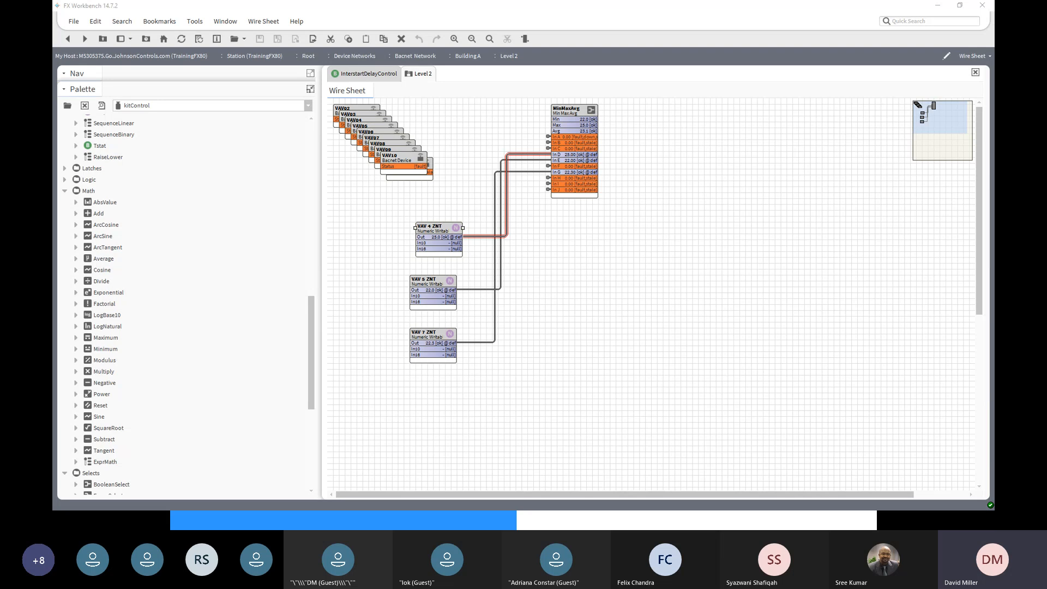
key("super+d")
key("super+d")
- Bring the docKitControl Explorer window into view, check its path, and go up to docs
left_click_drag(994, 160, 378, 99)
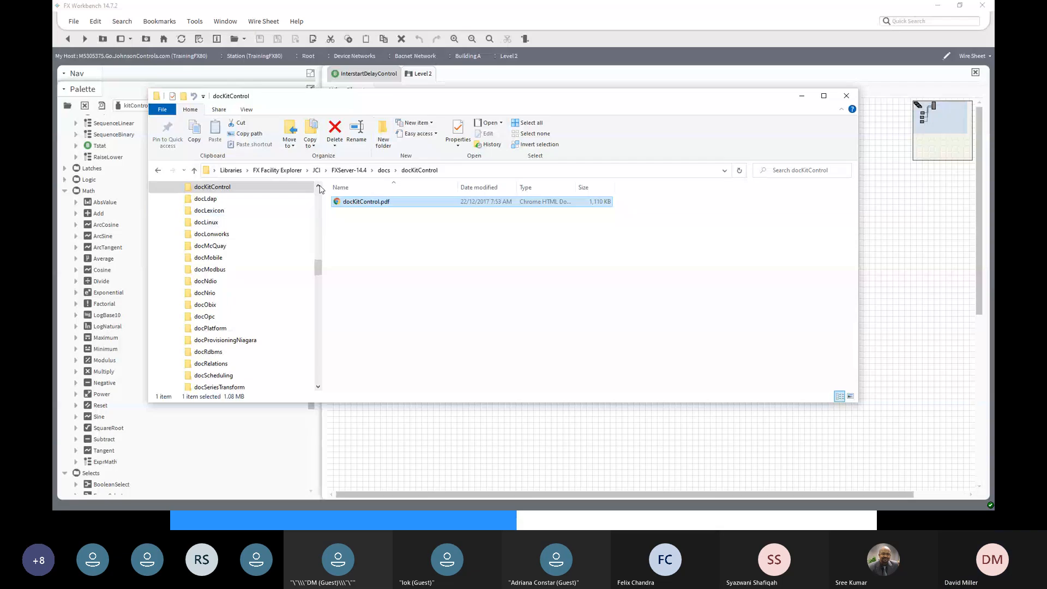
left_click(512, 171)
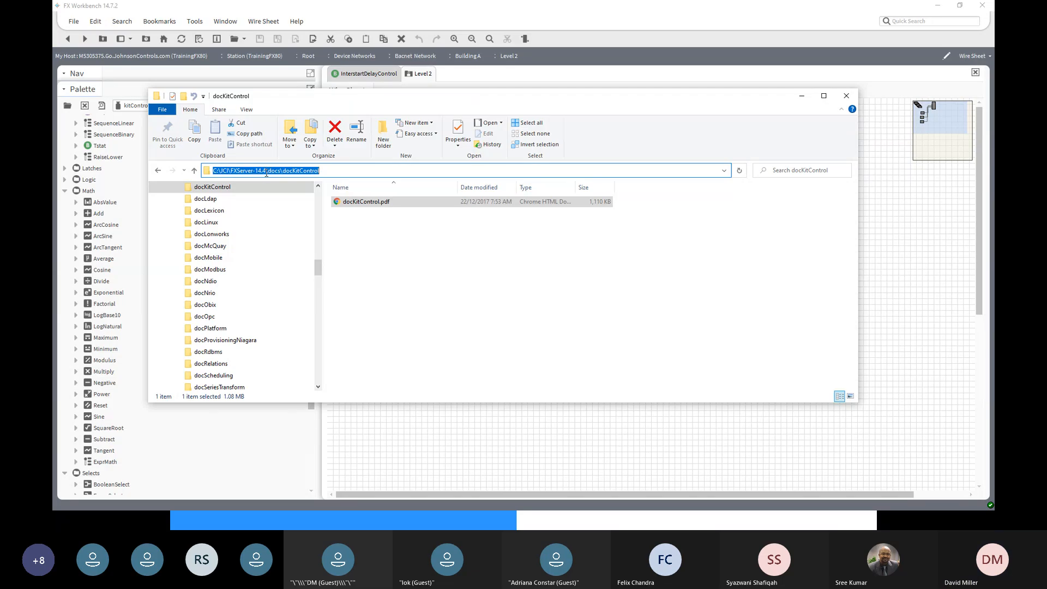
left_click_drag(317, 267, 317, 262)
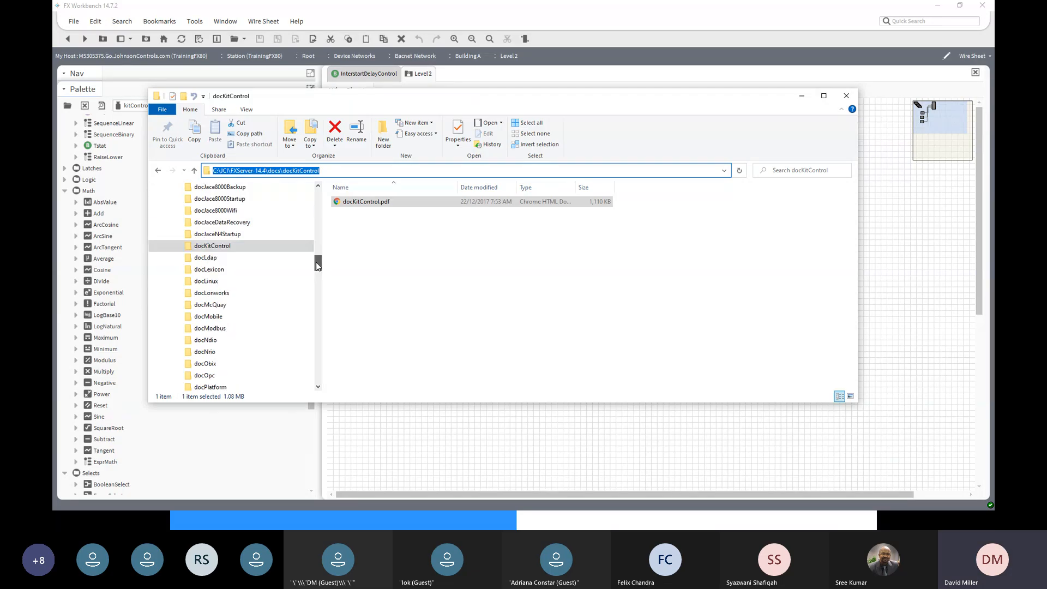
left_click(571, 294)
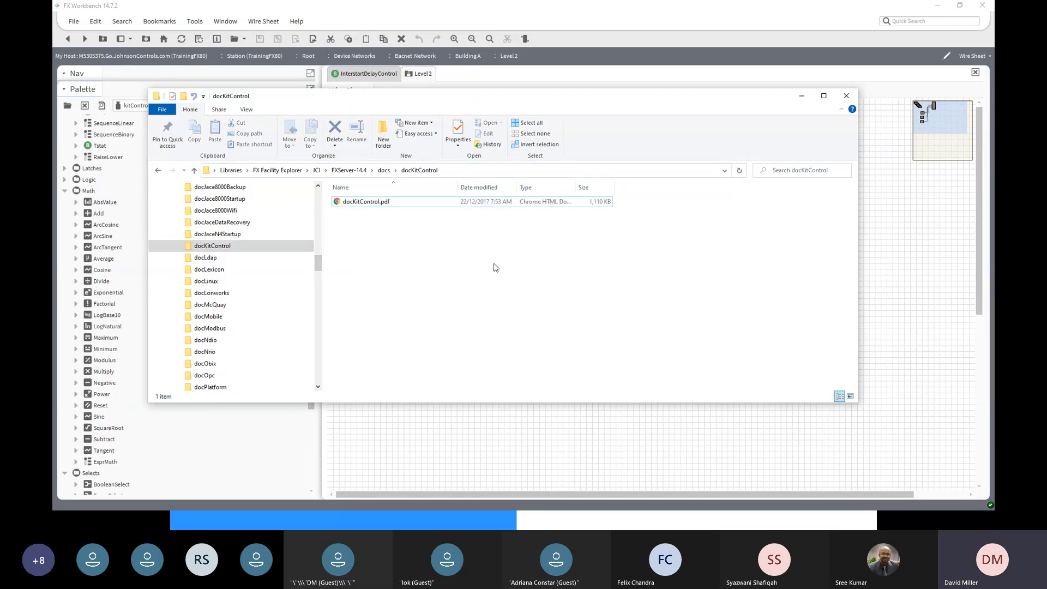
right_click(500, 173)
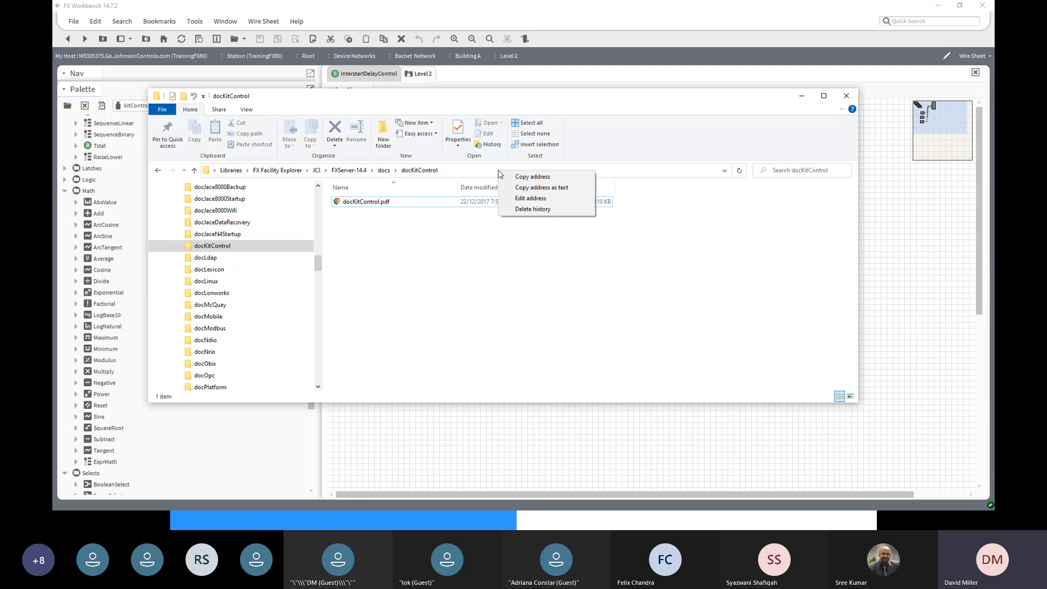
left_click(482, 235)
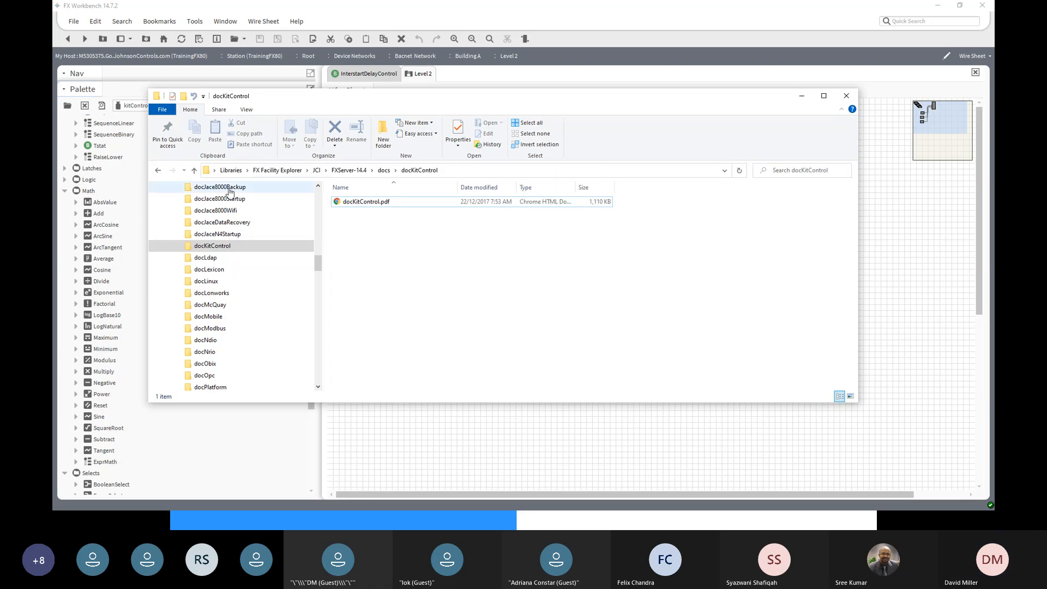
left_click(194, 170)
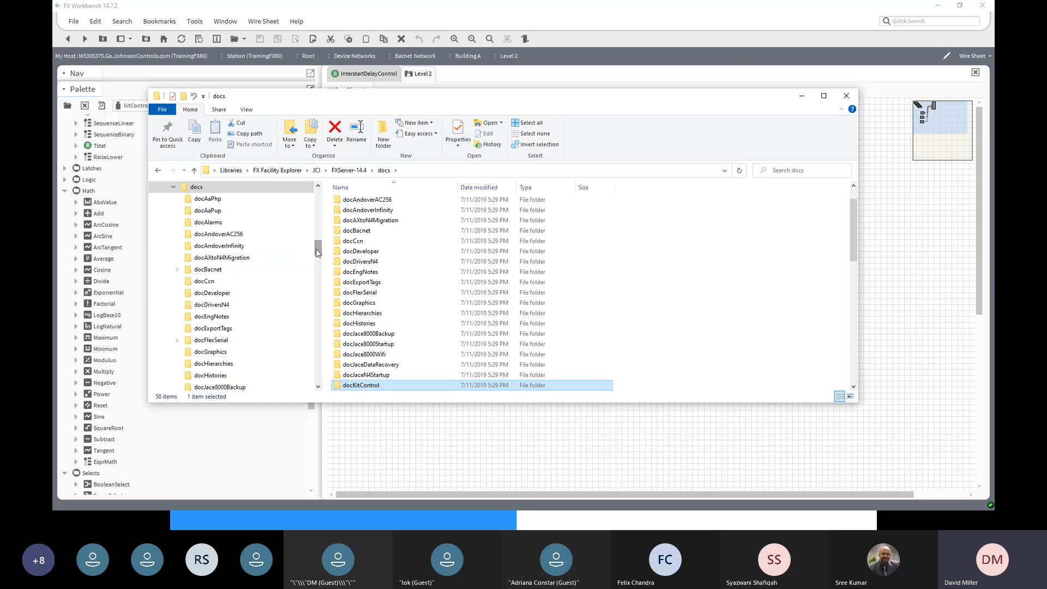
left_click_drag(318, 252, 322, 215)
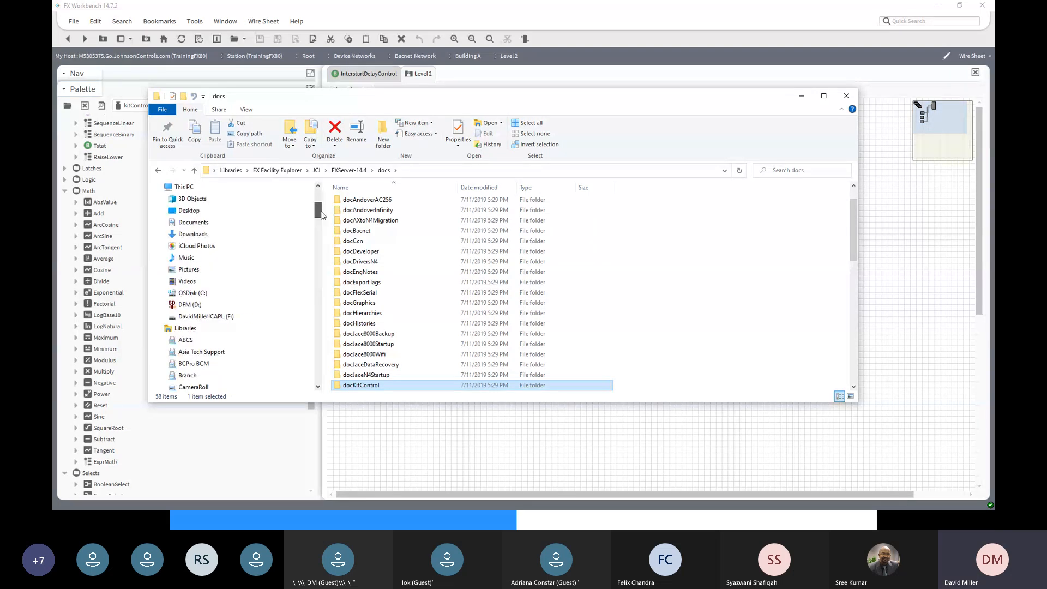
- Expand OSDisk (C:) › JCI › FXServer-14.4 › docs in the navigation pane
left_click(161, 294)
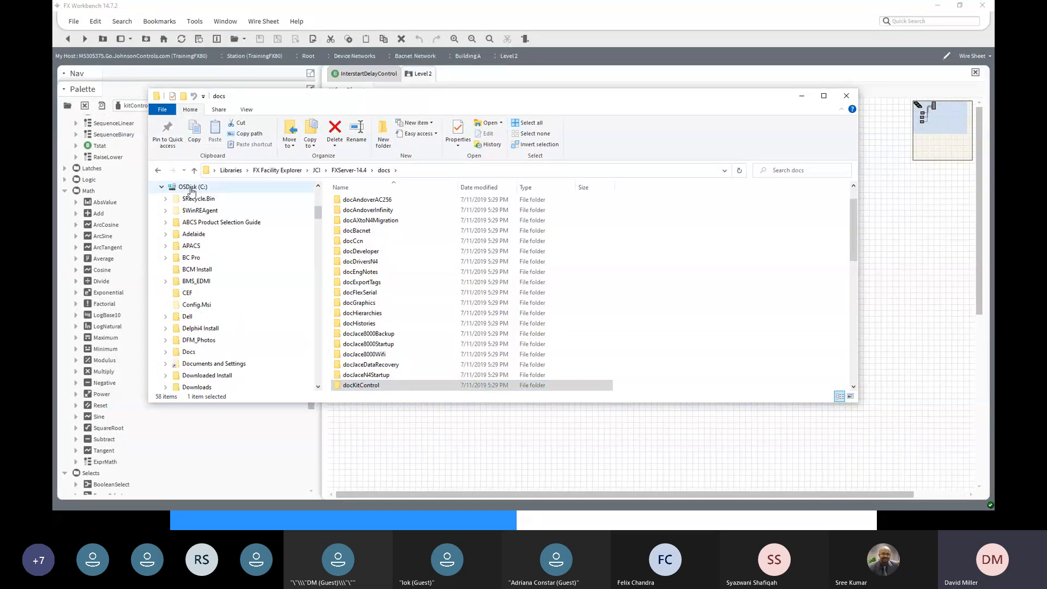
scroll(187, 304, "down", 2)
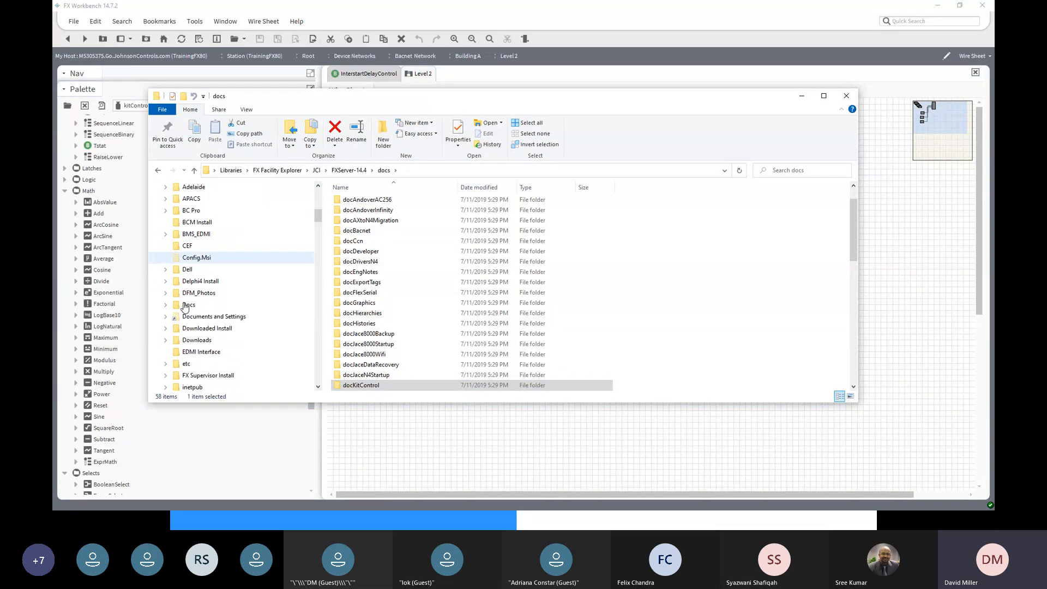
scroll(185, 307, "down", 2)
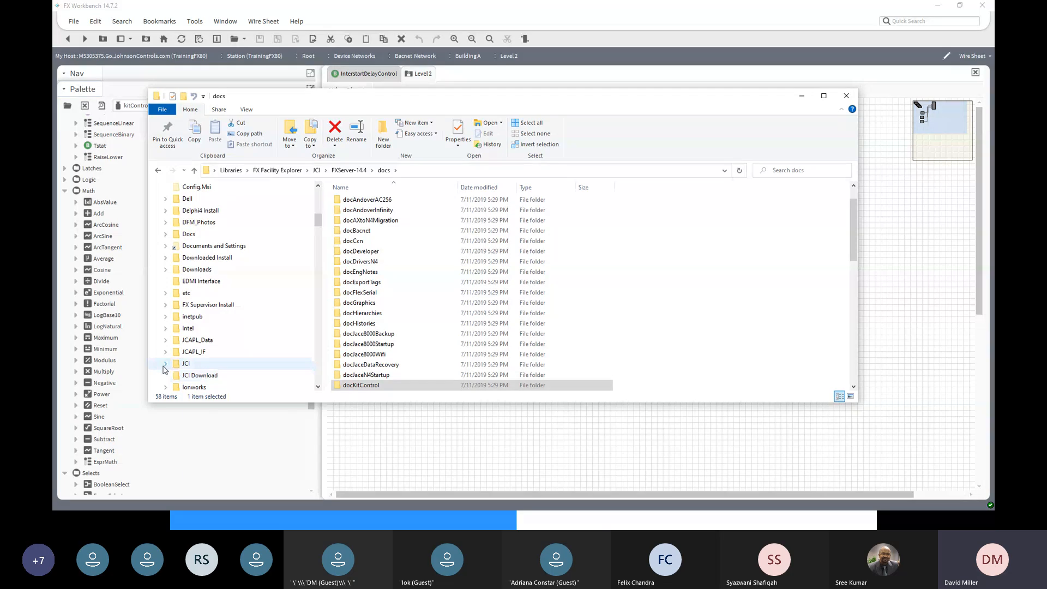
left_click(165, 364)
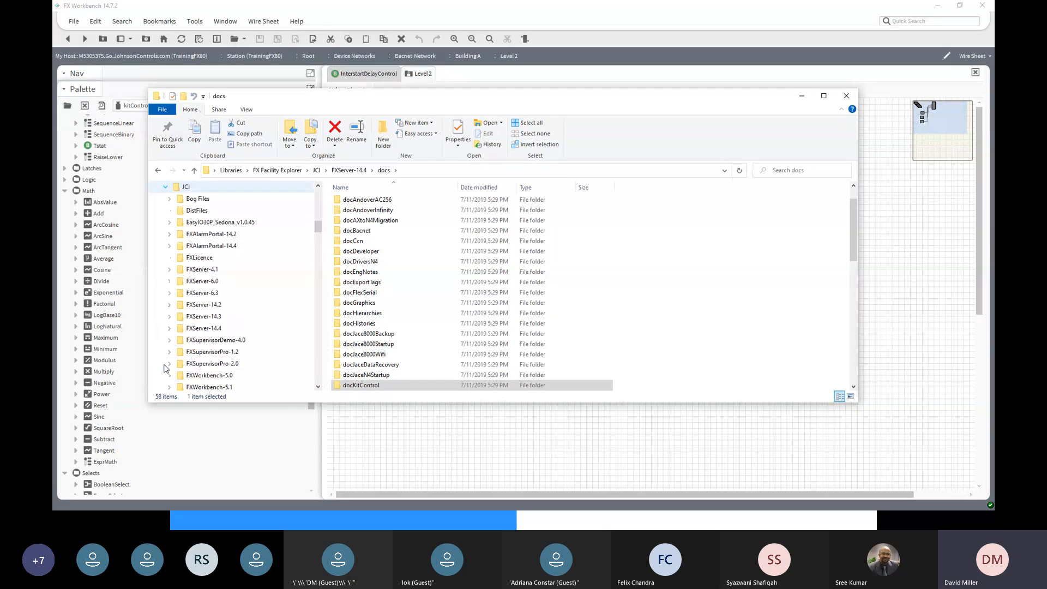
left_click(170, 328)
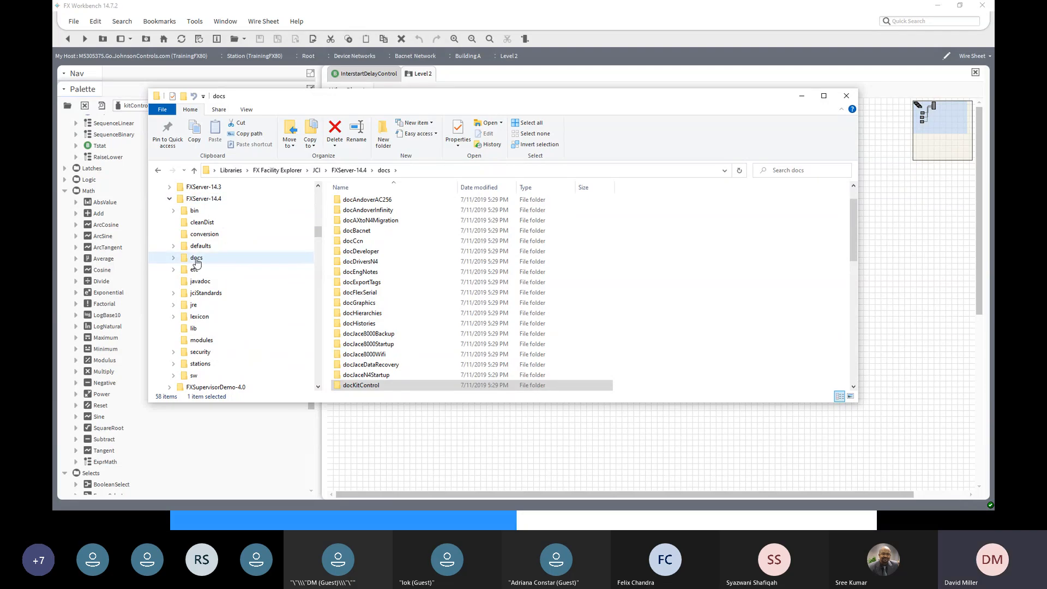
left_click(173, 258)
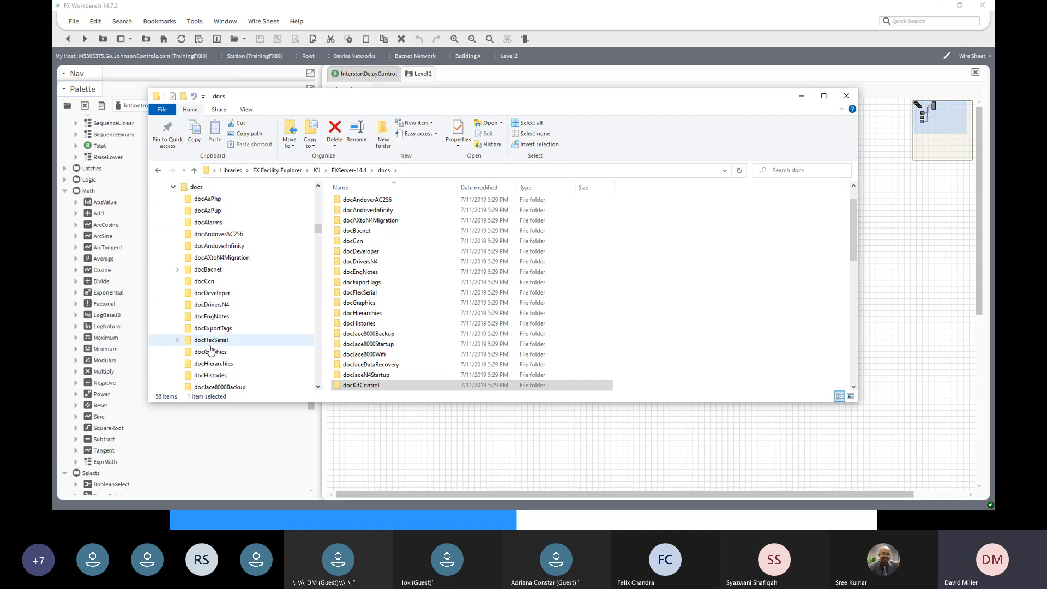
scroll(211, 349, "down", 1)
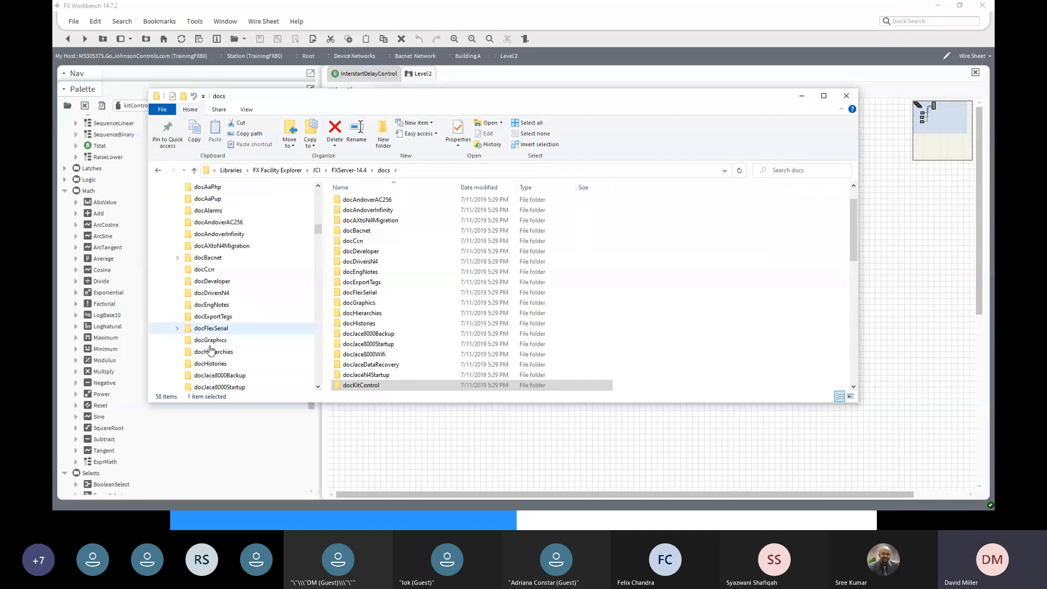
scroll(211, 349, "down", 5)
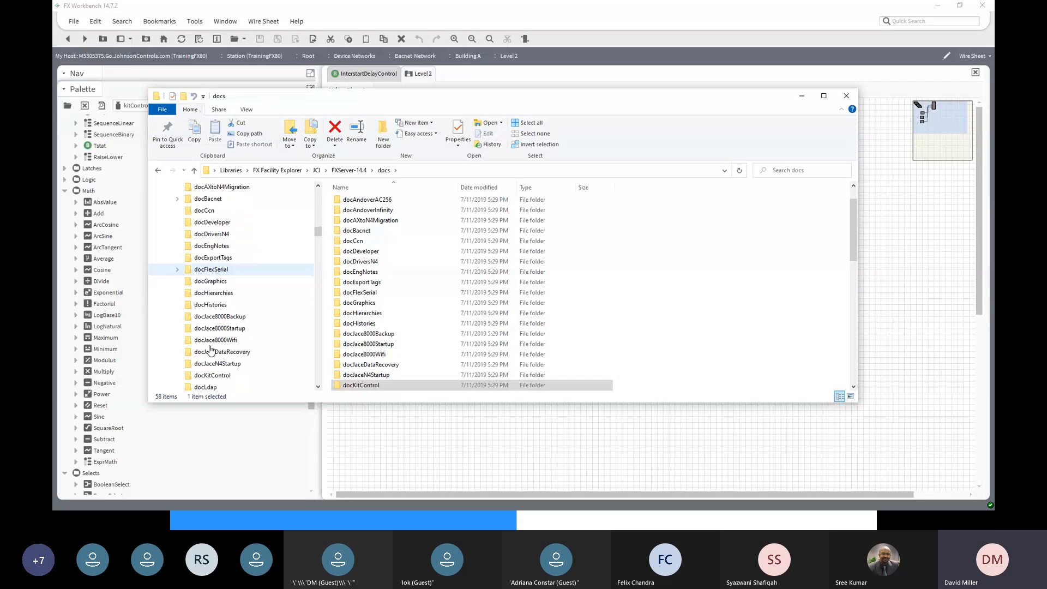
- Open the docKitControl folder and select docKitControl.pdf
left_click(205, 376)
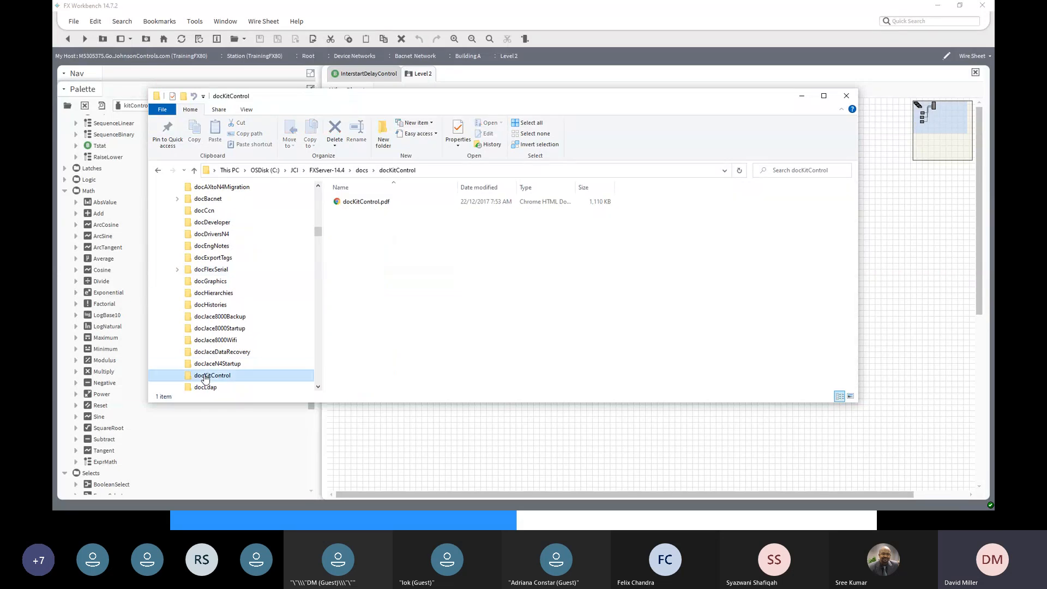
left_click(365, 205)
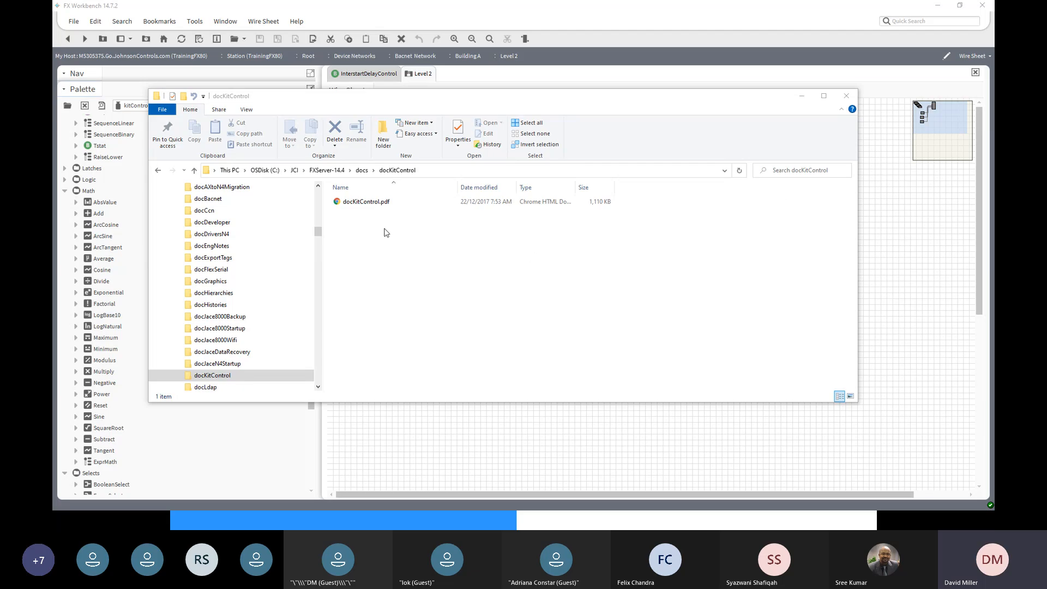
left_click(378, 203)
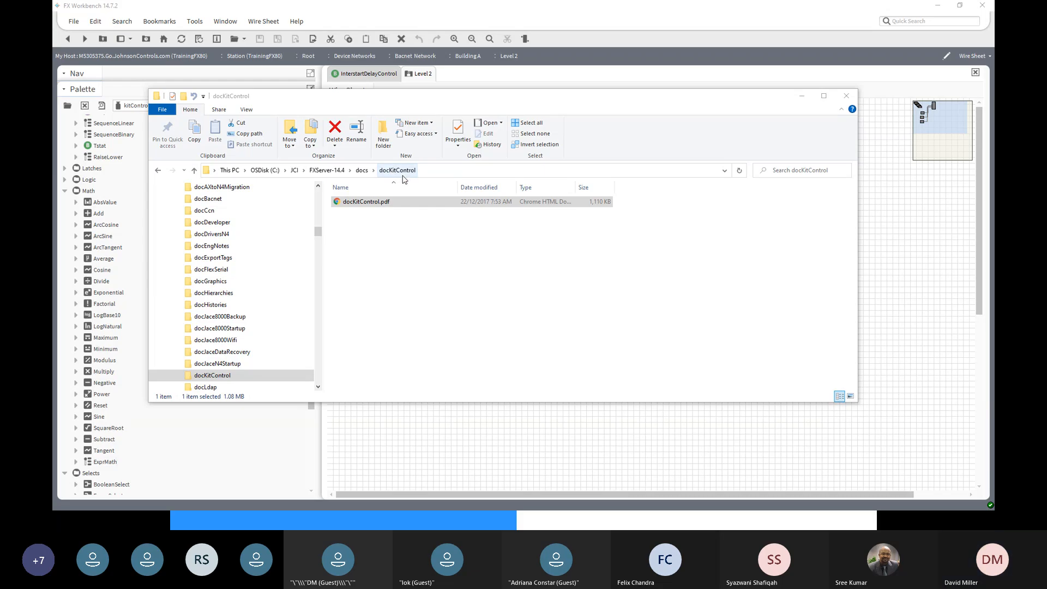
left_click(364, 203)
- Open docKitControl.pdf in Chrome and scroll down to the page 4 table of contents
double_click(365, 202)
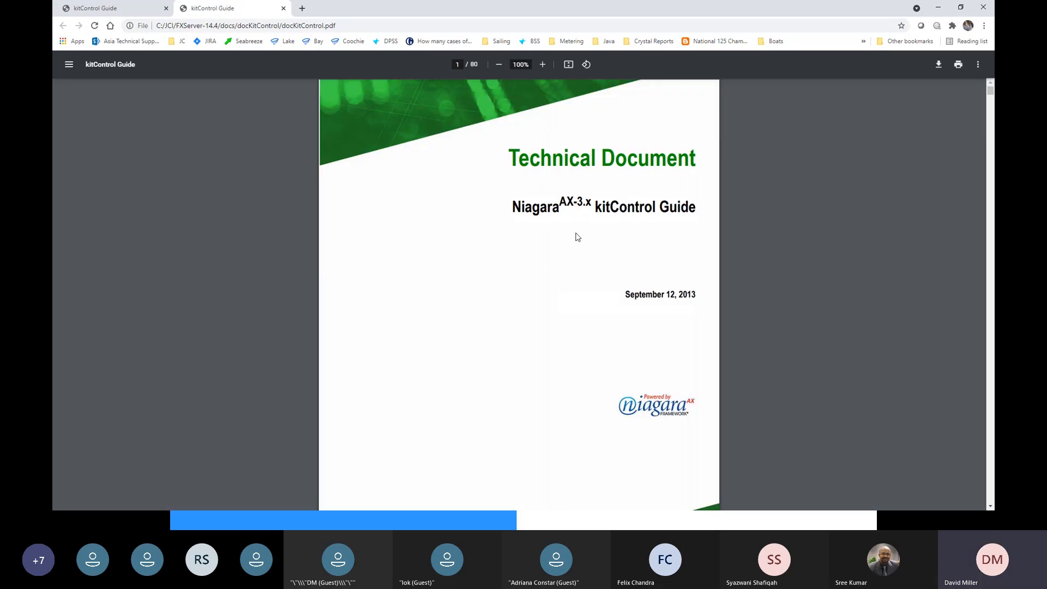
mouse_move(560, 200)
left_mouse_down()
mouse_move(590, 203)
mouse_move(562, 201)
left_mouse_up()
left_click(564, 202)
scroll(570, 217, "down", 15)
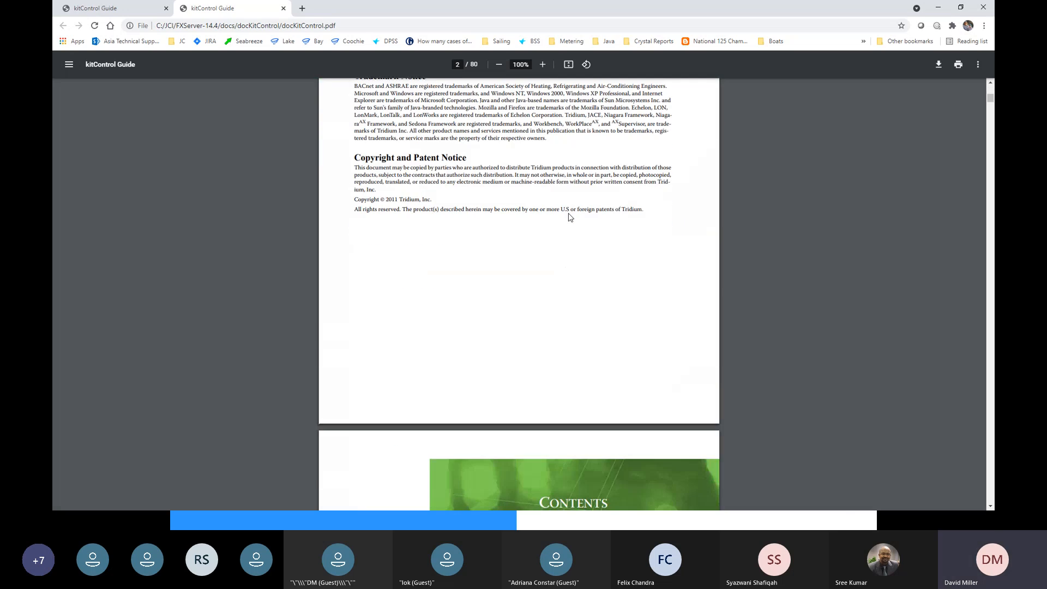
scroll(570, 217, "down", 7)
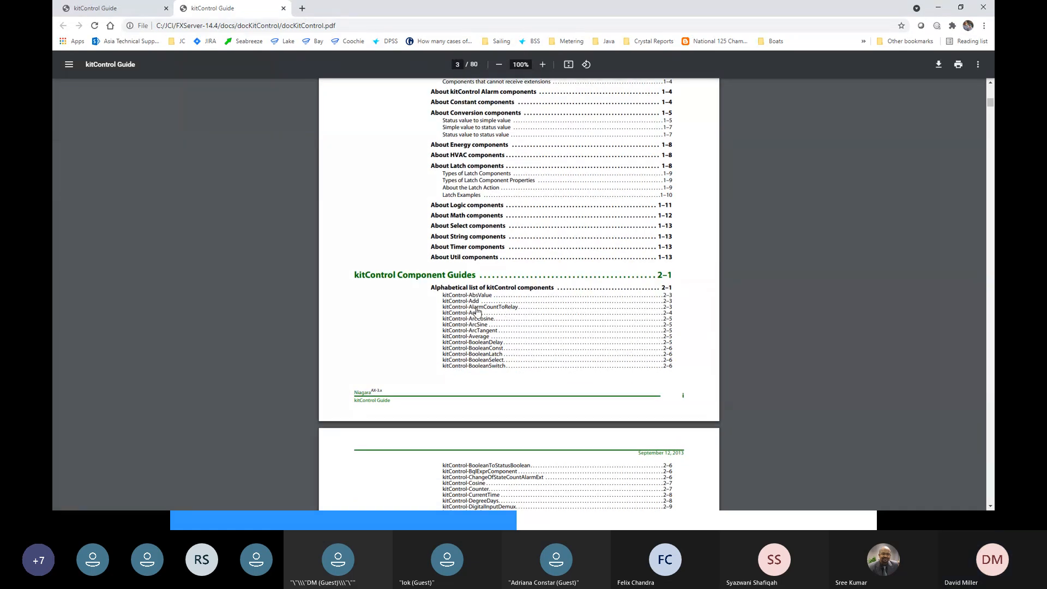
scroll(477, 311, "down", 3)
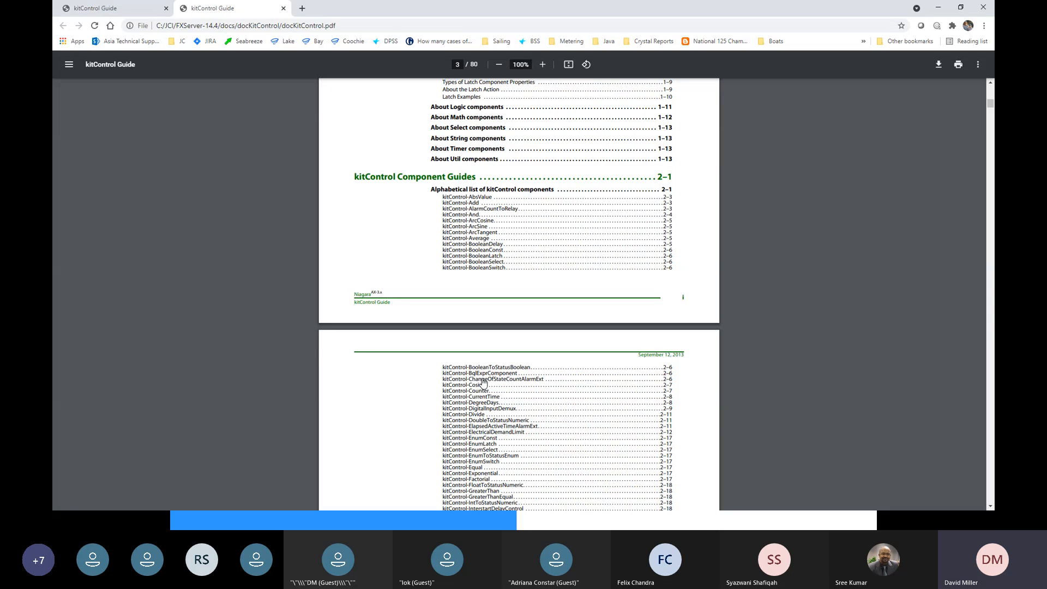
scroll(483, 382, "down", 5)
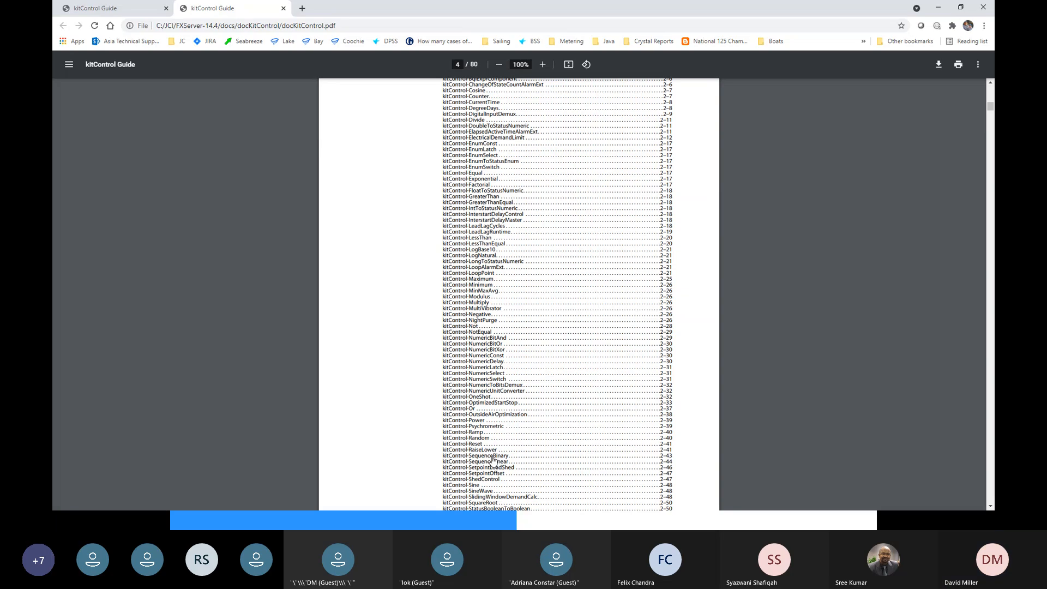
scroll(492, 465, "down", 3)
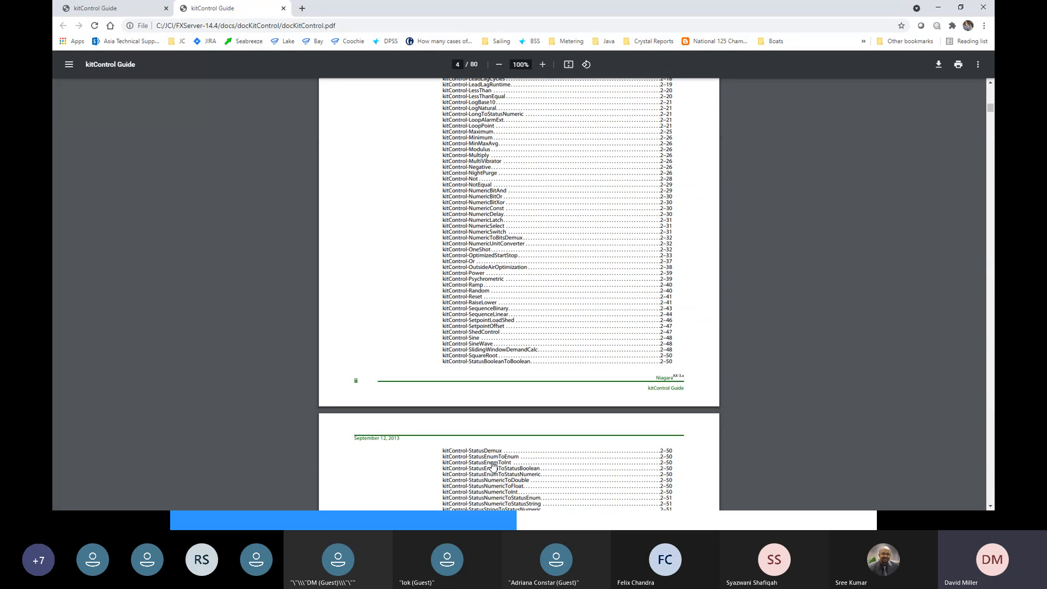
scroll(493, 467, "down", 2)
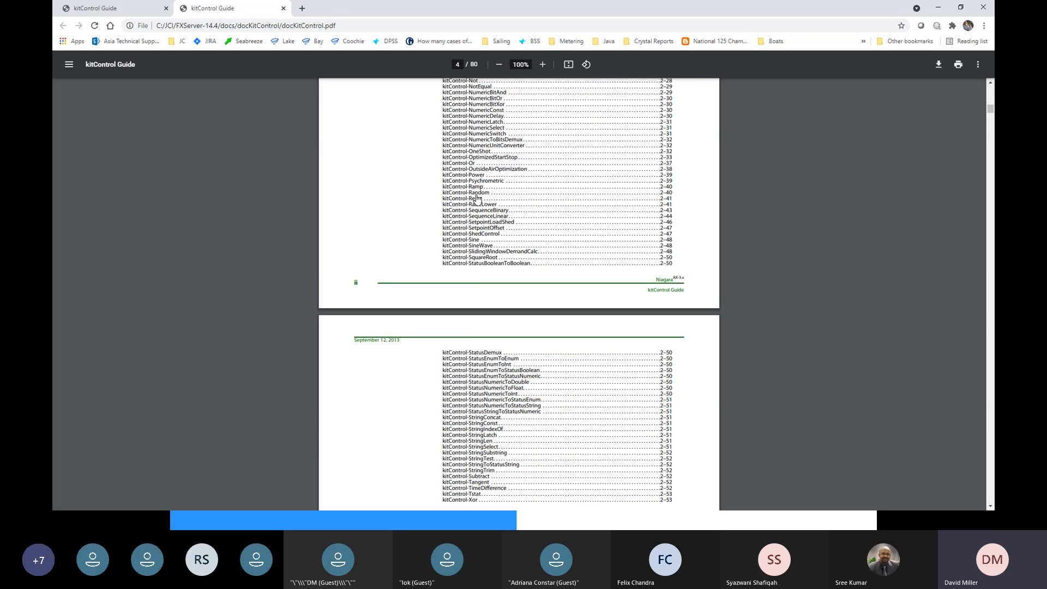
- Jump to the kitControl-Reset section on page 66, read it, then return to FX Workbench
left_click(479, 202)
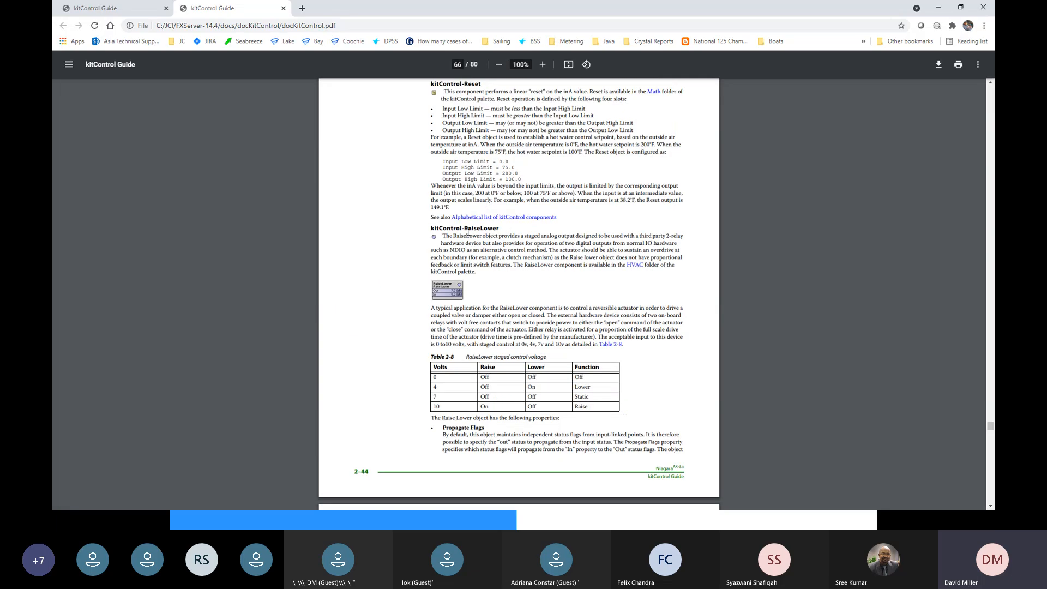
scroll(462, 225, "up", 2)
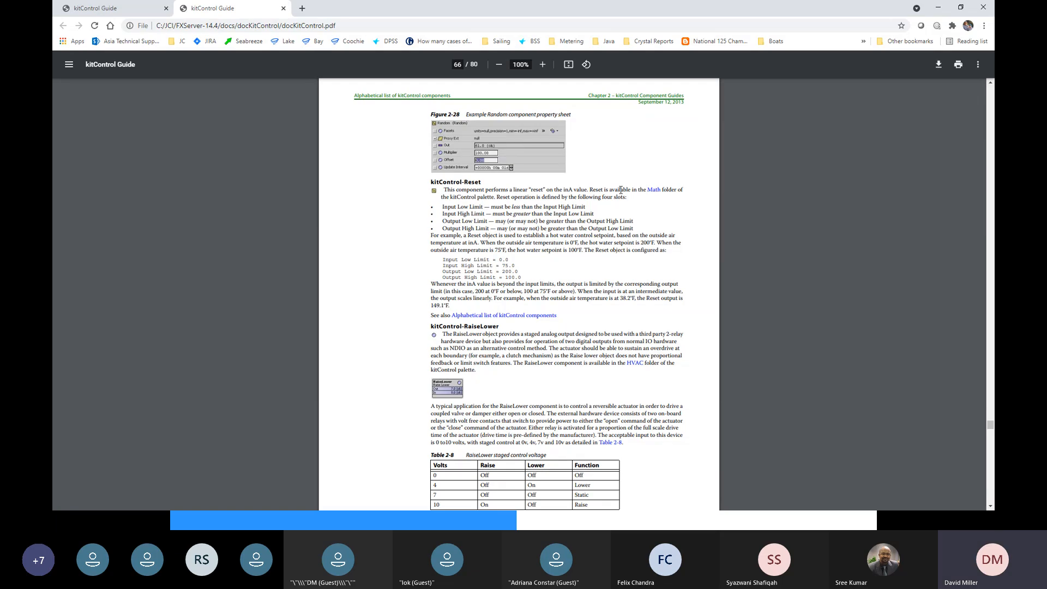
scroll(628, 246, "up", 5)
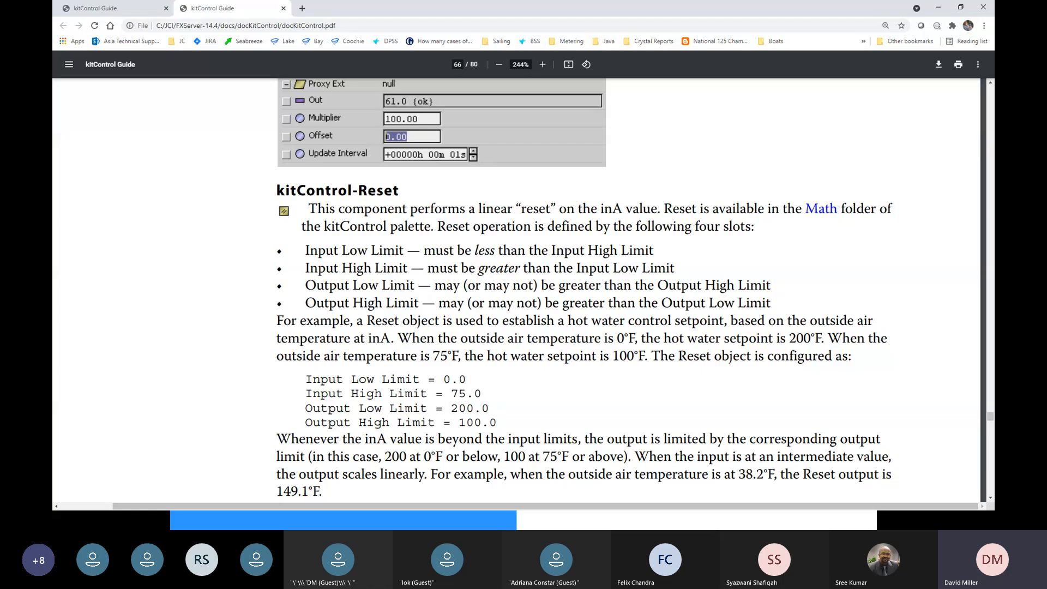
key("alt+Tab")
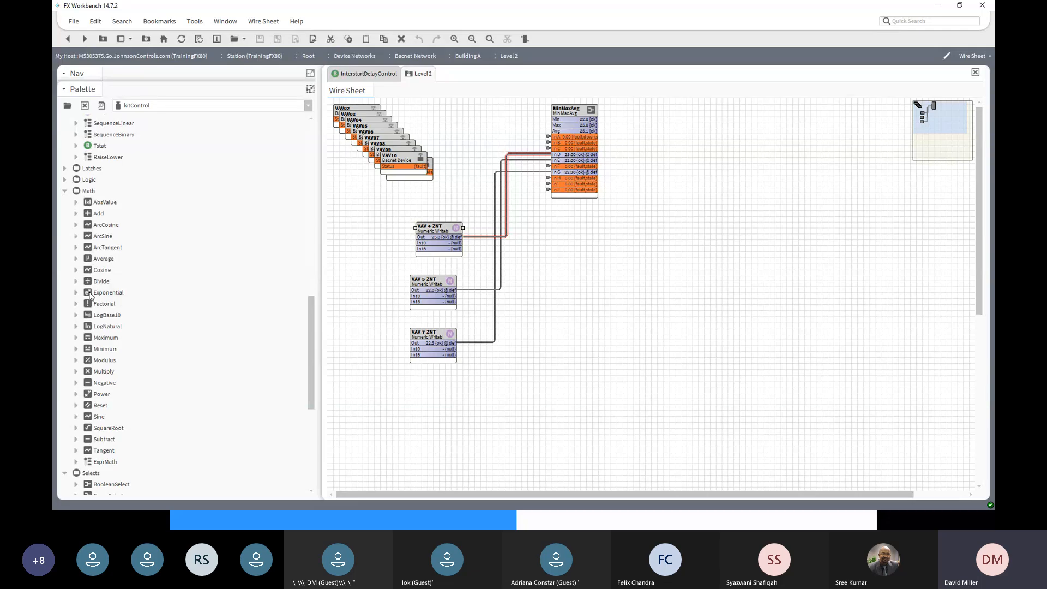
- Add a Math Reset block named SAT Reset level with MinMaxAvg, then start linking them
left_click(100, 406)
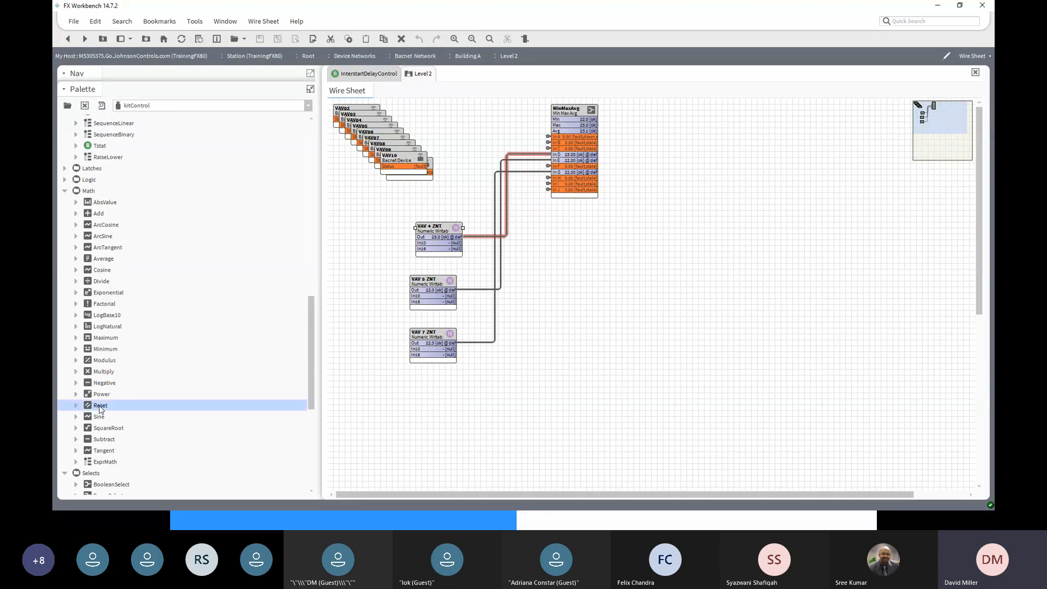
left_click_drag(100, 409, 755, 158)
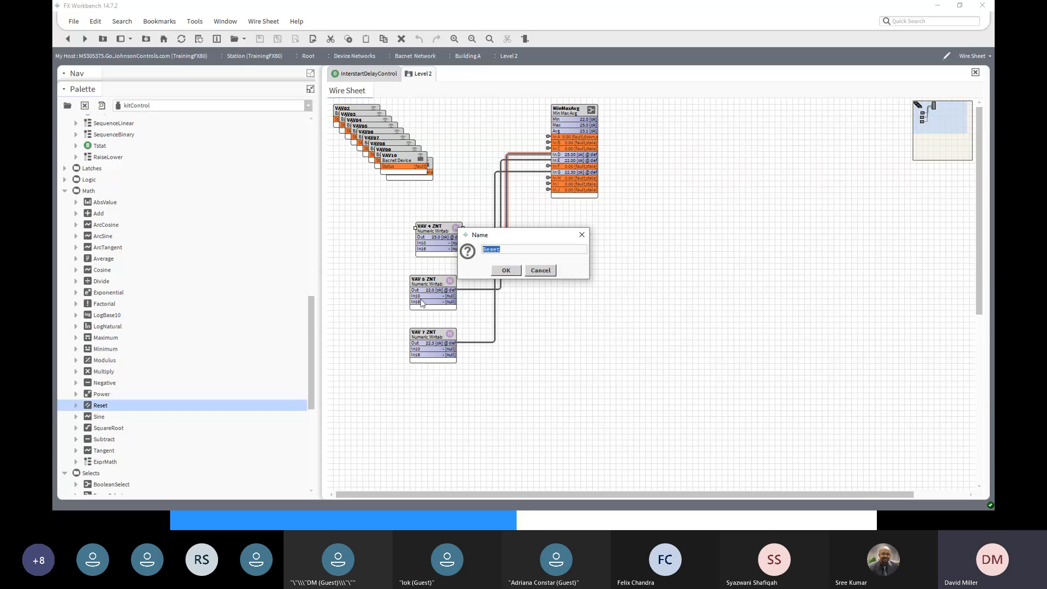
left_click(483, 248)
type("SAT")
left_click(510, 271)
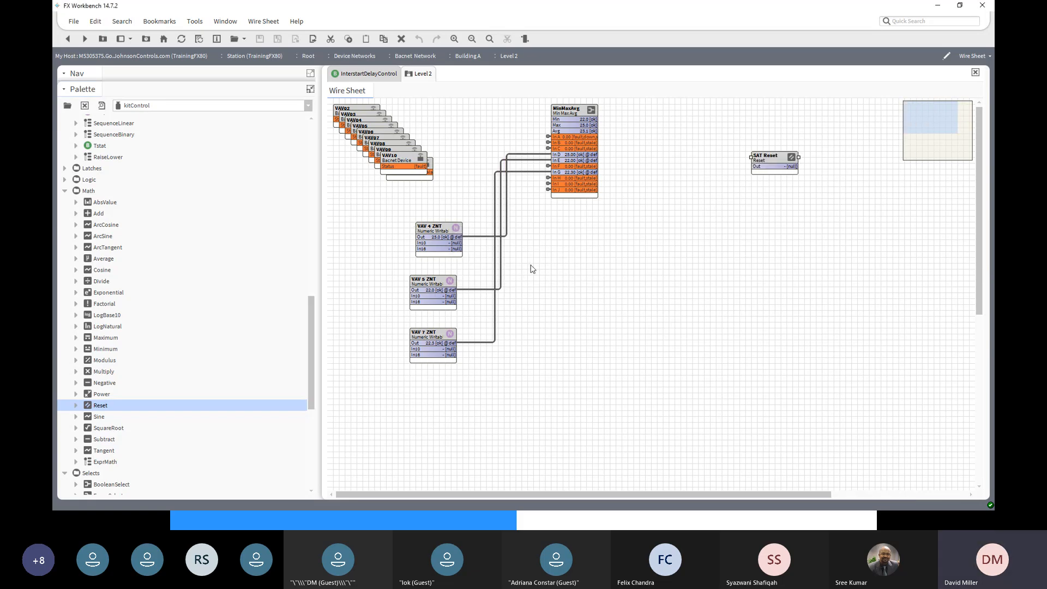
left_click_drag(766, 164, 743, 146)
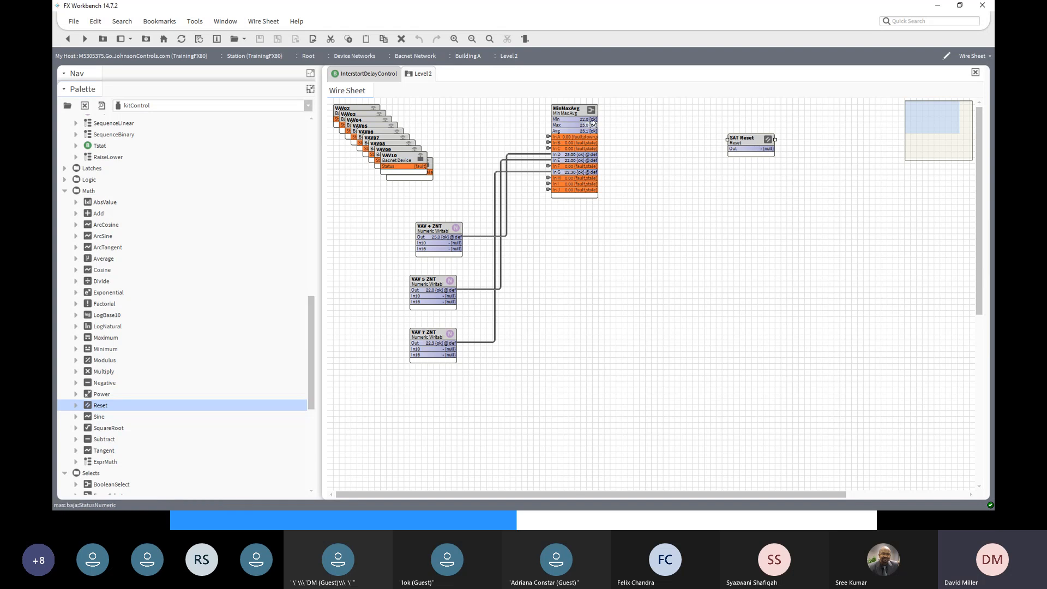
left_click_drag(593, 125, 733, 158)
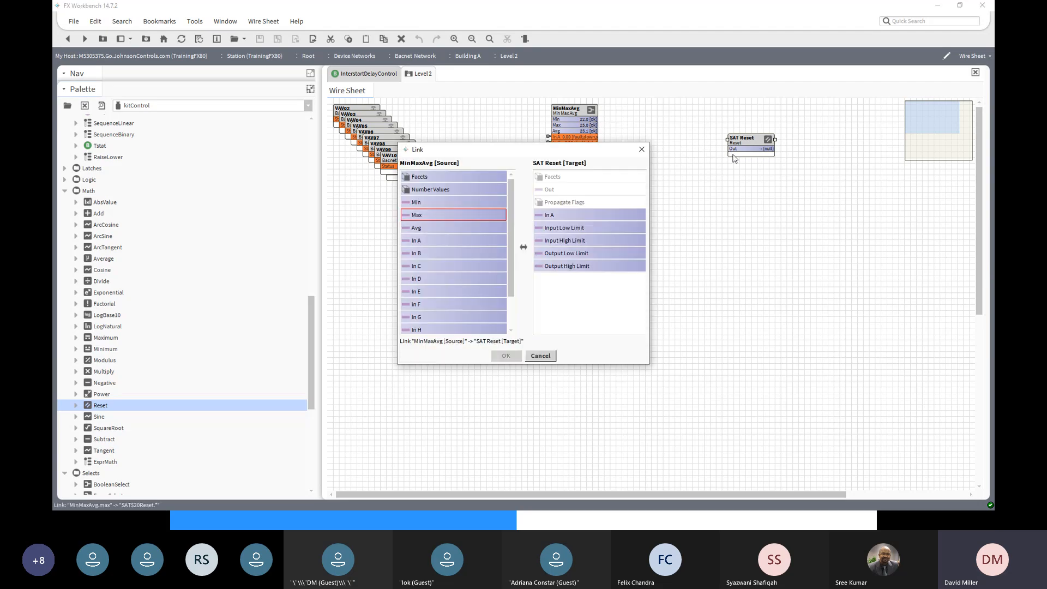
- Connect MinMaxAvg's Max slot to SAT Reset's In A slot
left_click(417, 216)
left_click(550, 217)
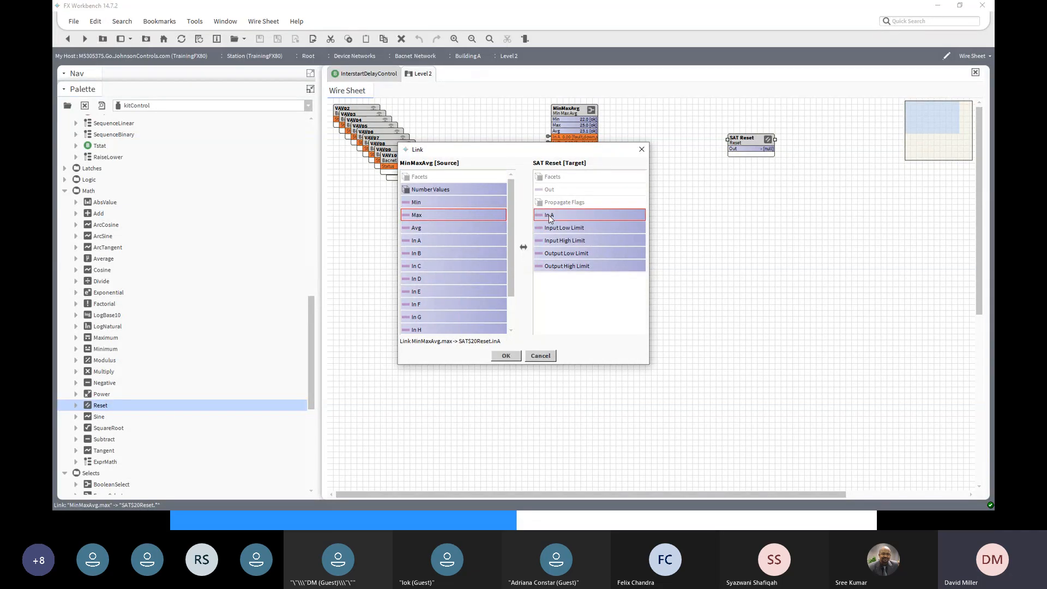
left_click(507, 356)
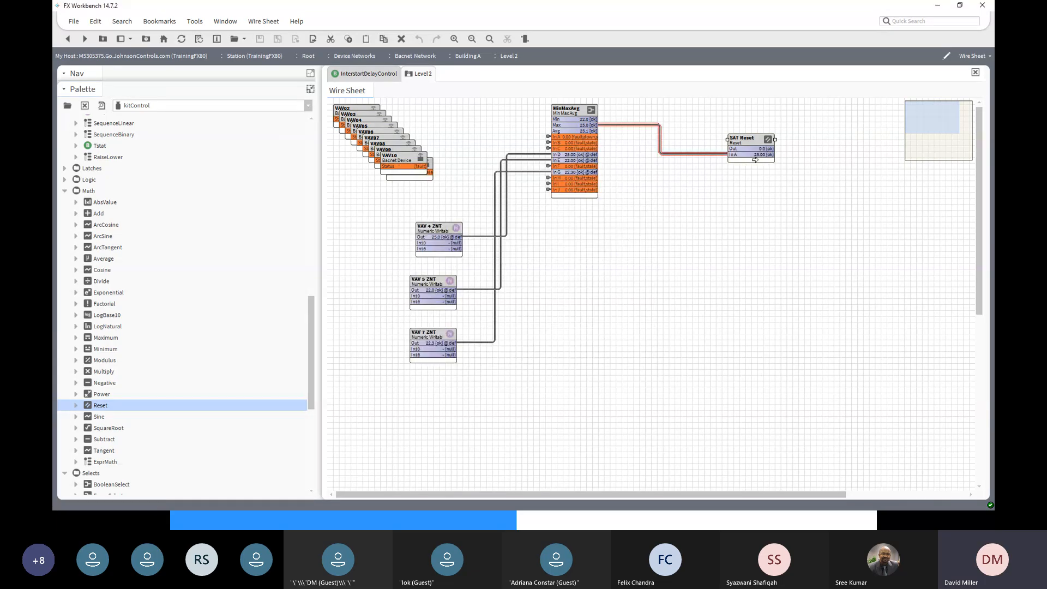
- Set SAT Reset's Input Low Limit and Output Low Limit both to 23
double_click(756, 143)
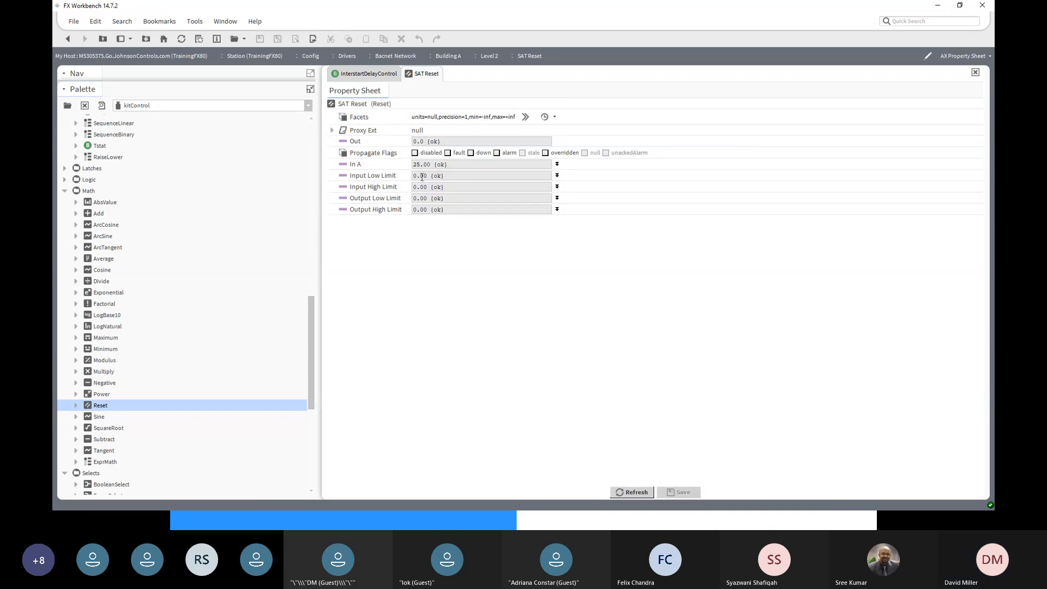
left_click(557, 175)
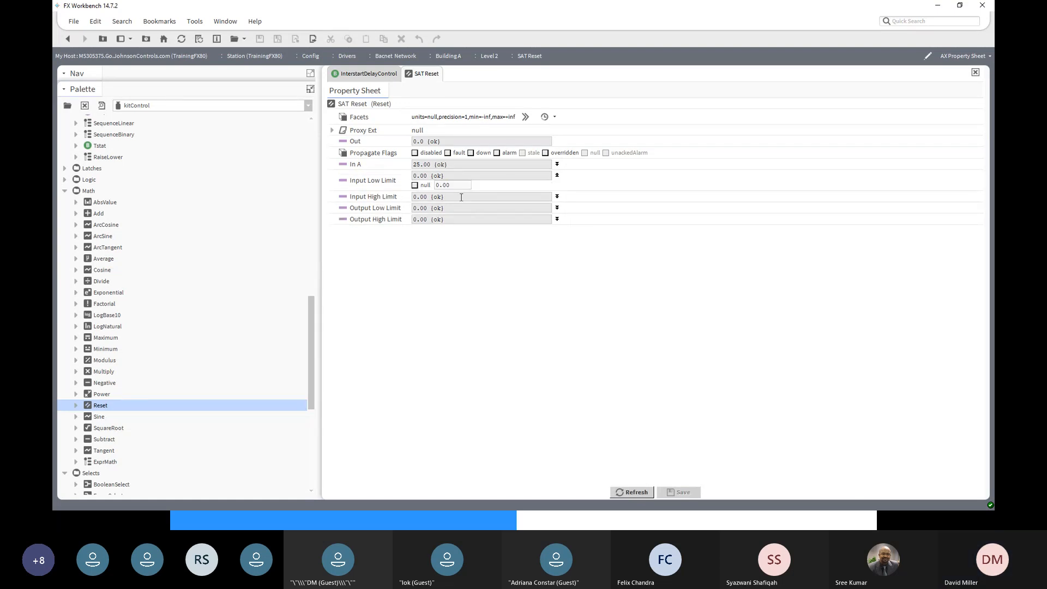
left_click_drag(460, 187, 435, 186)
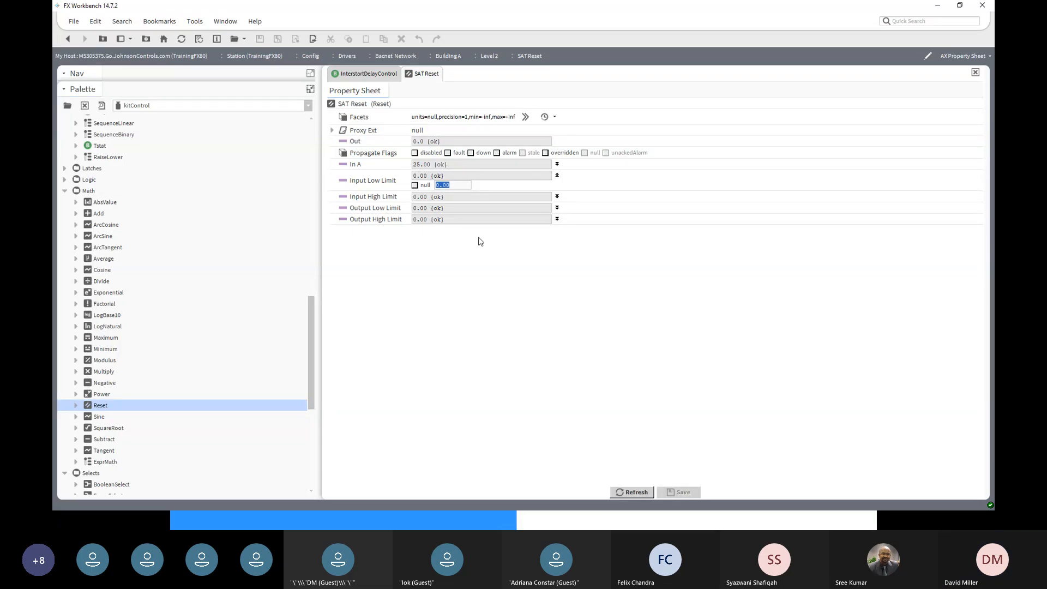
type("23")
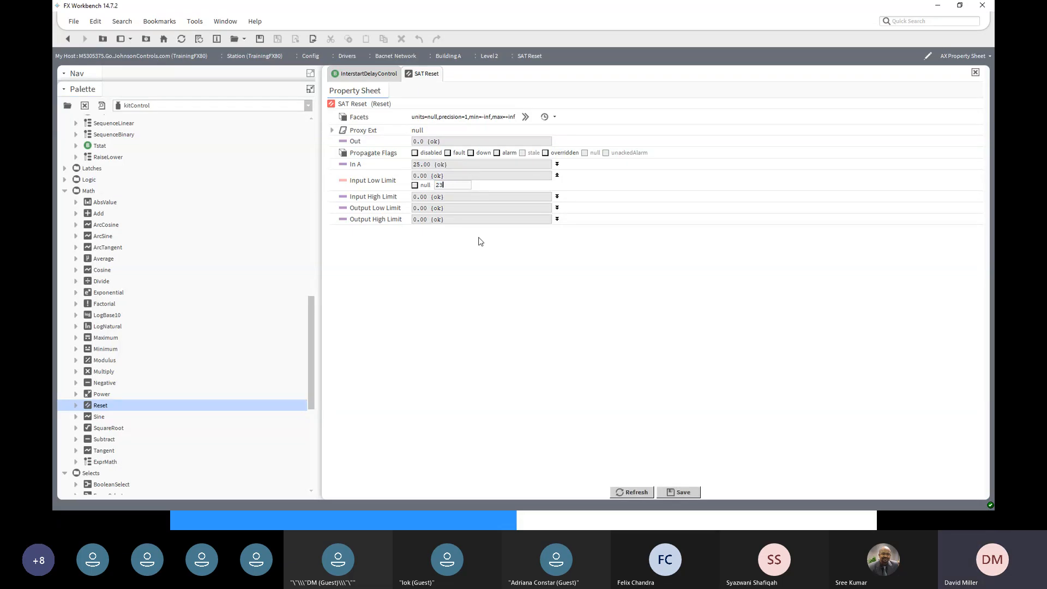
left_click(557, 210)
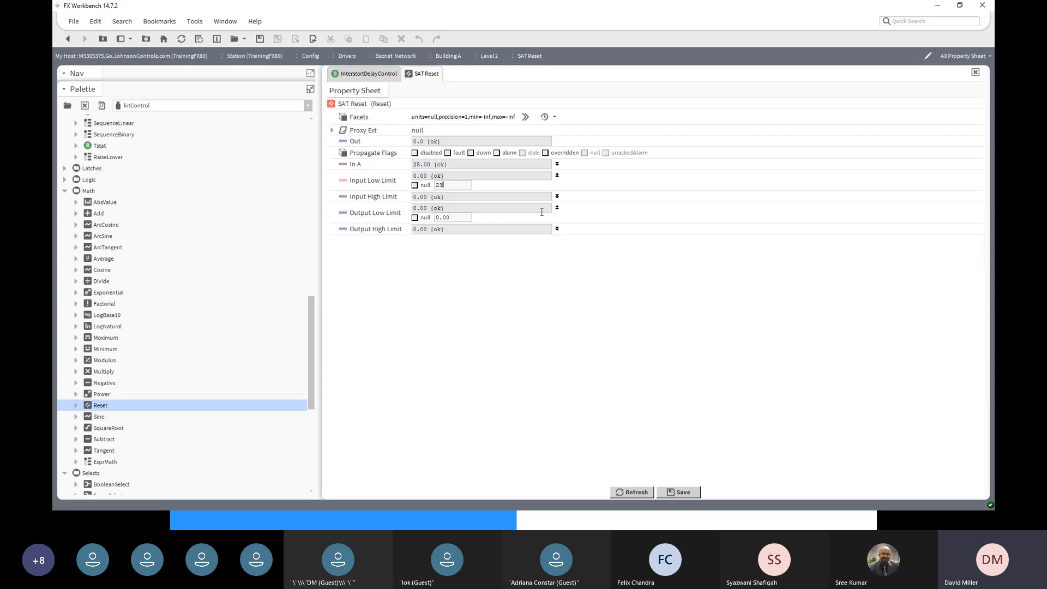
left_click_drag(469, 217, 427, 221)
type("23")
- Set Input High Limit to 25 and Output High Limit to 13, then save
left_click(443, 196)
left_click(557, 196)
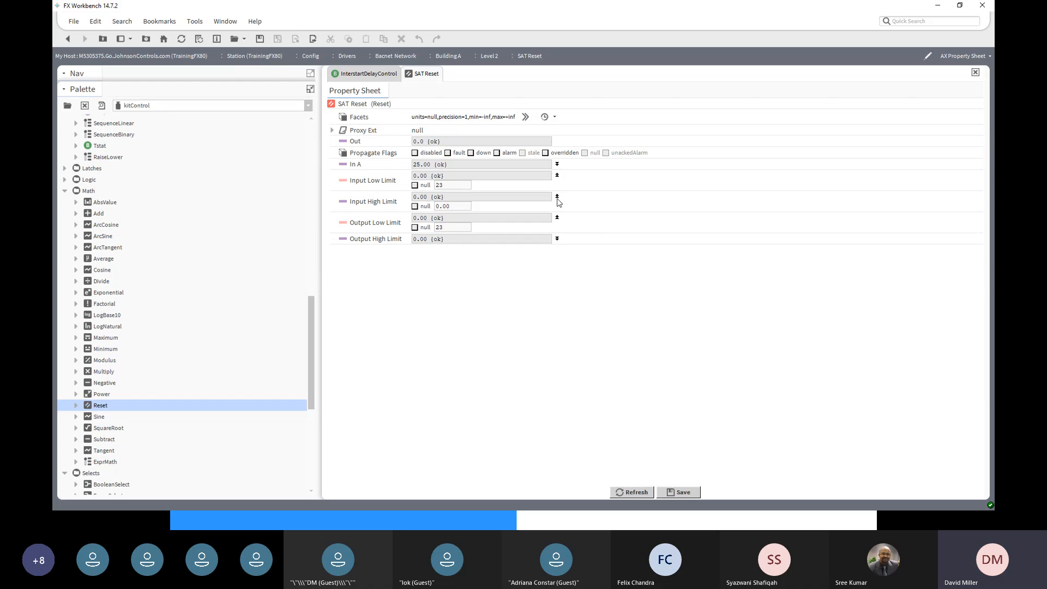
double_click(442, 206)
type("25")
left_click(557, 239)
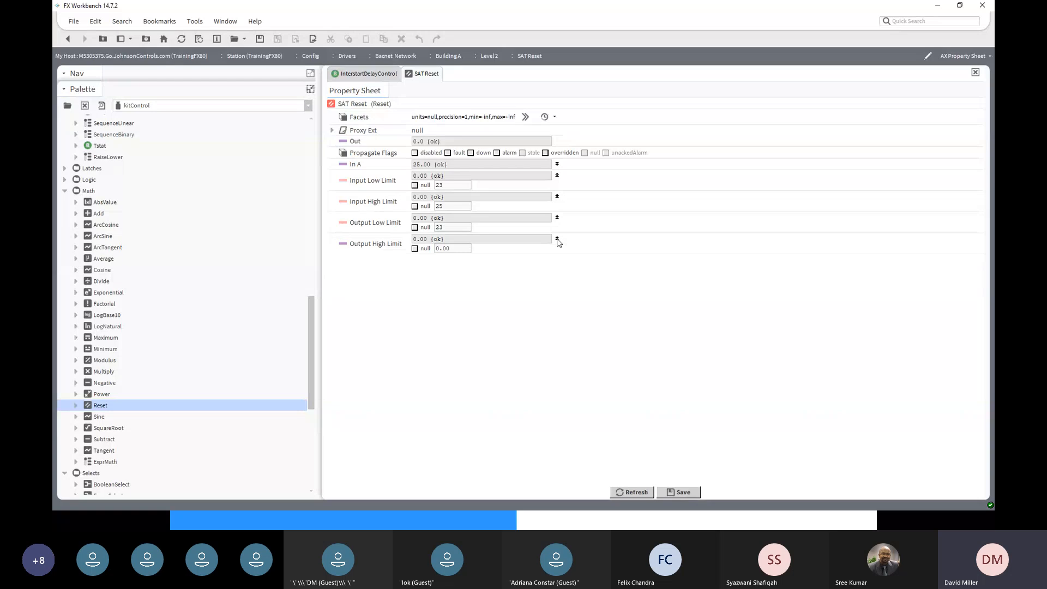
double_click(457, 248)
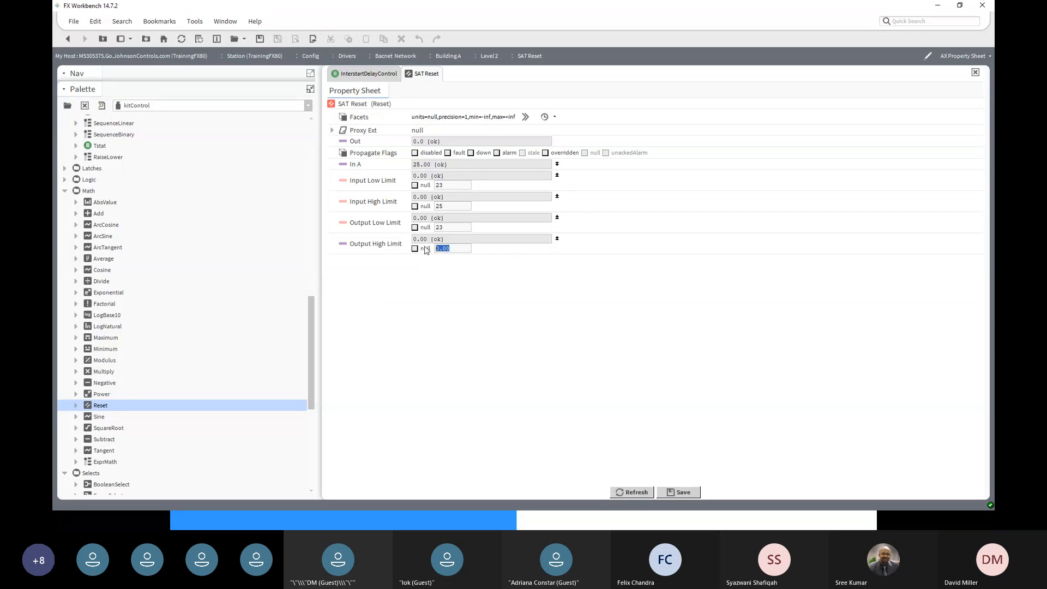
type("13")
left_click(686, 493)
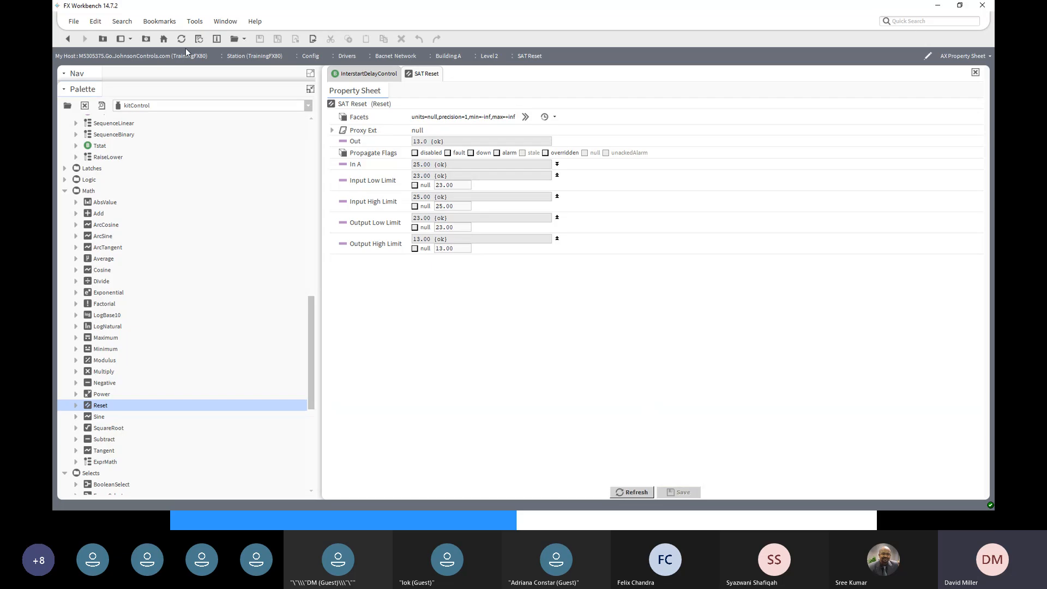
- Give SAT Reset facets units=°C, precision=1 and return to the Level 2 wire sheet
left_click(66, 42)
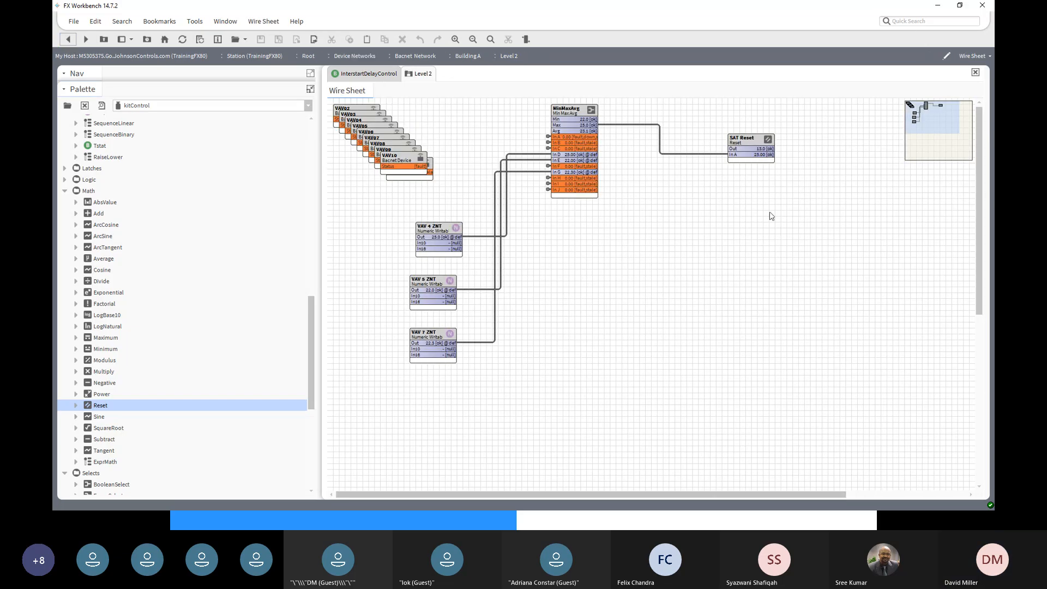
double_click(760, 149)
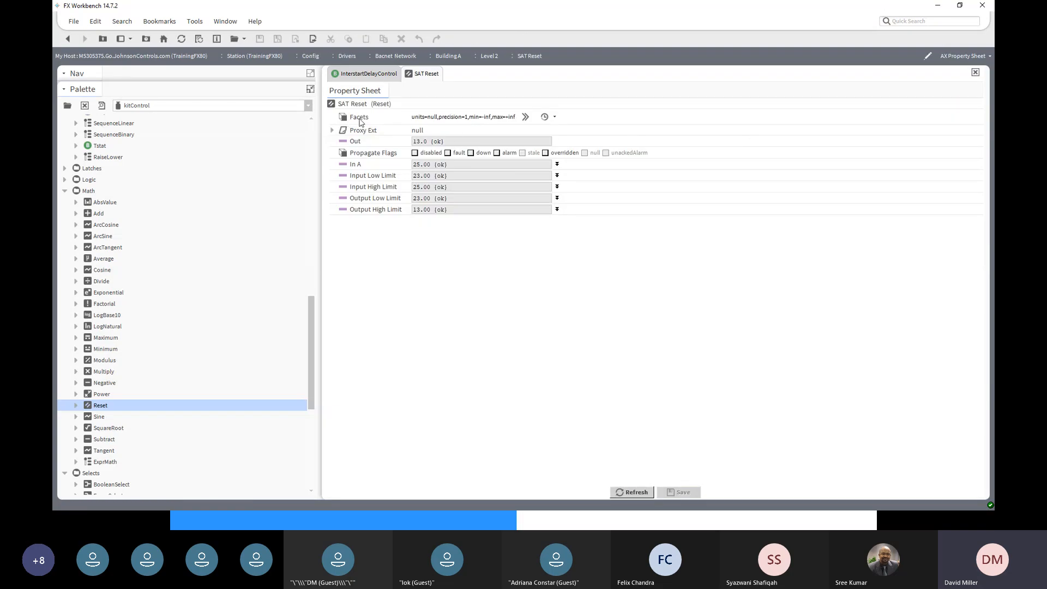
left_click(554, 117)
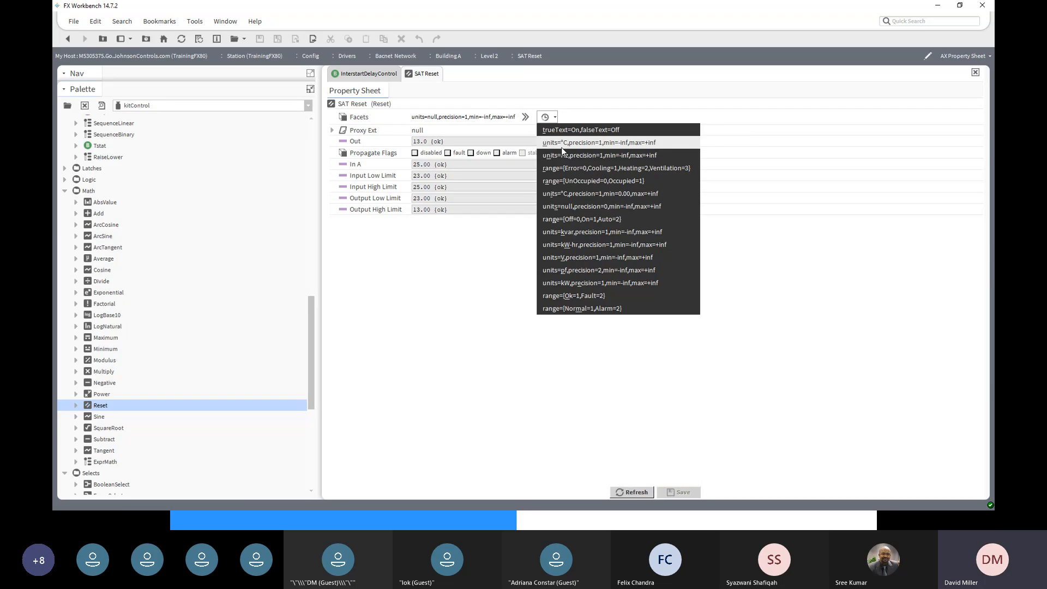
left_click(556, 144)
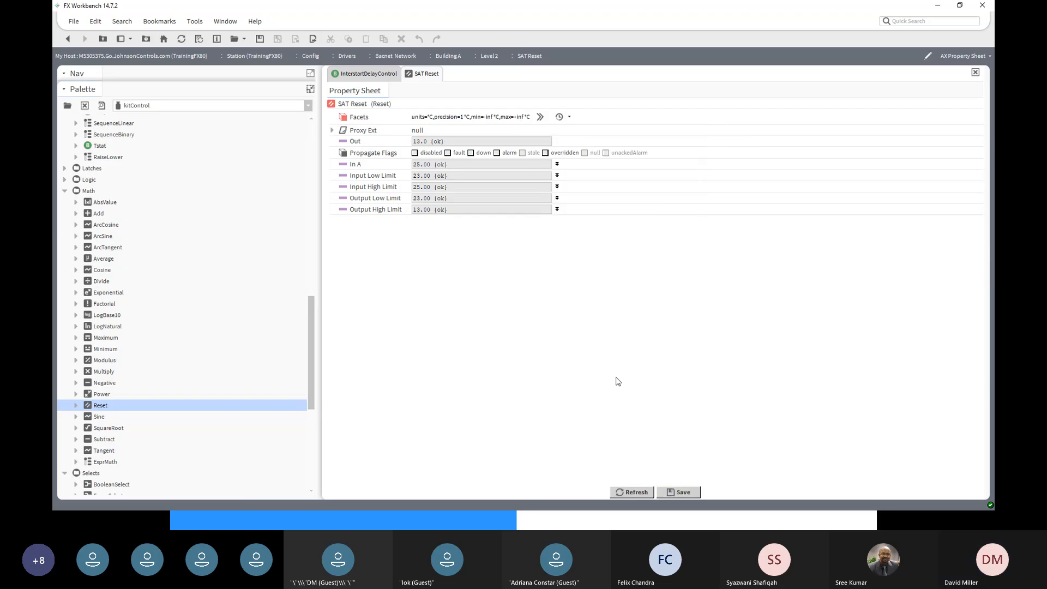
left_click(681, 492)
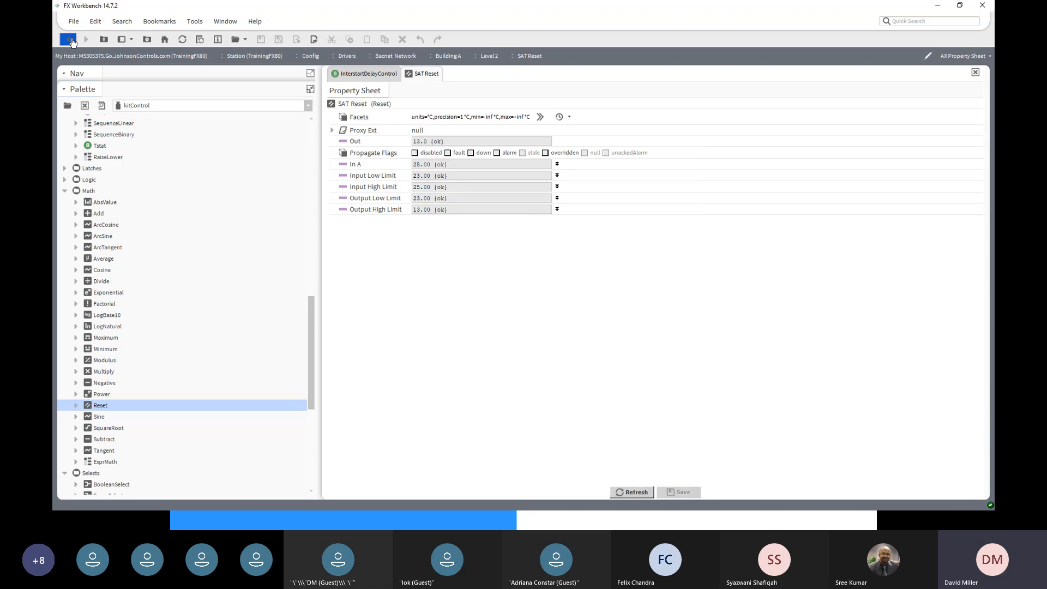
left_click(69, 40)
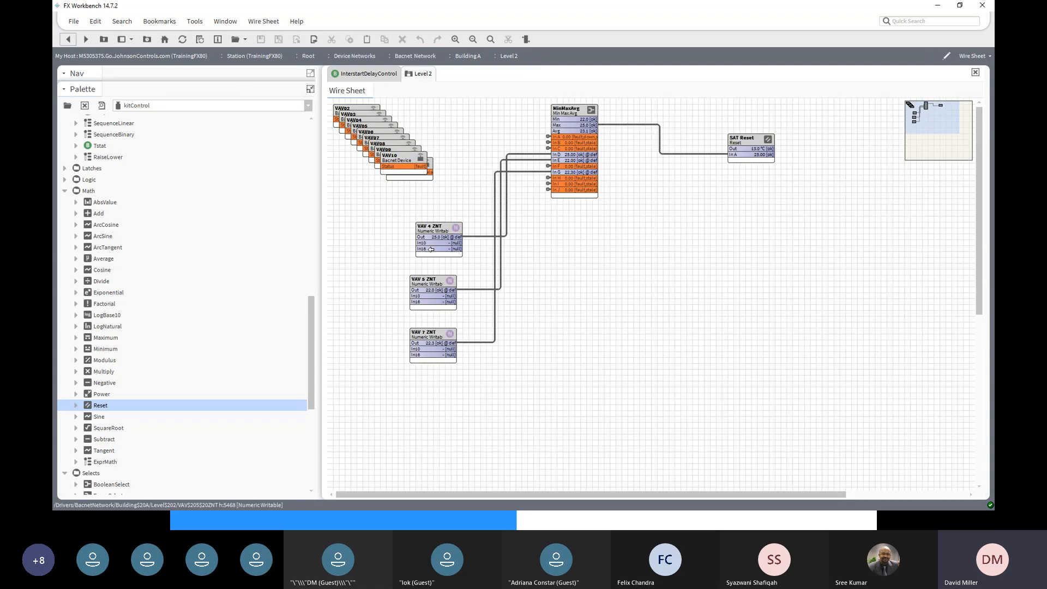
- Use VAV 4 ZNT's Set action to change its value to 24.5
left_click(434, 233)
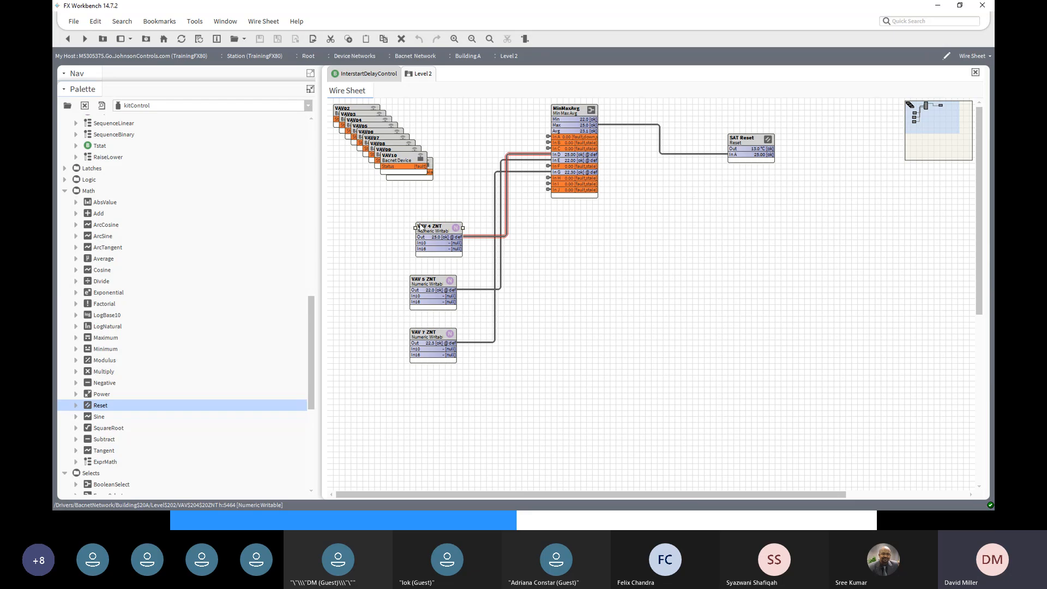
right_click(422, 225)
mouse_move(450, 200)
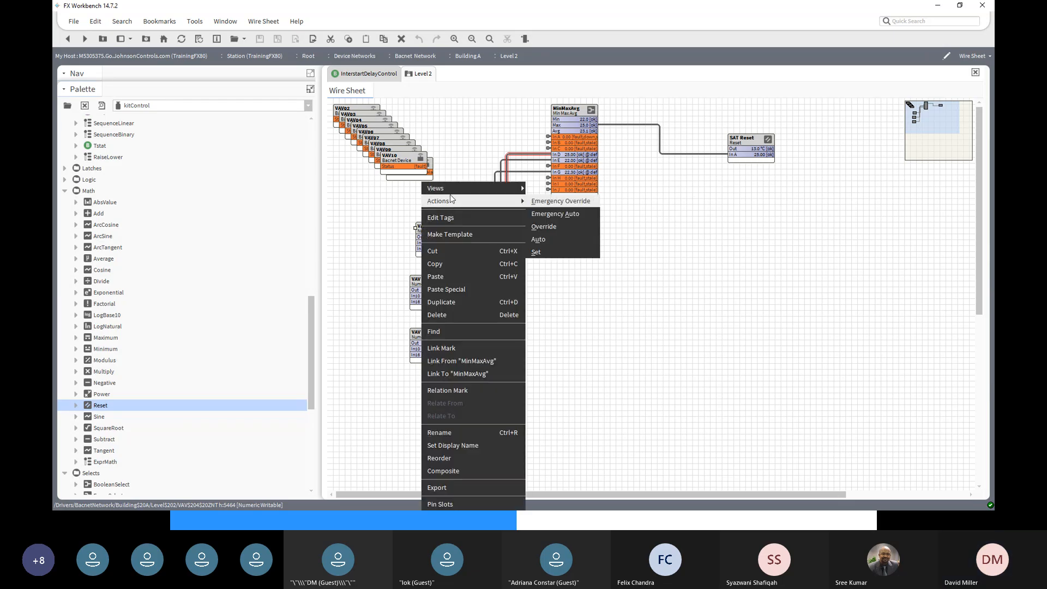
left_click(562, 252)
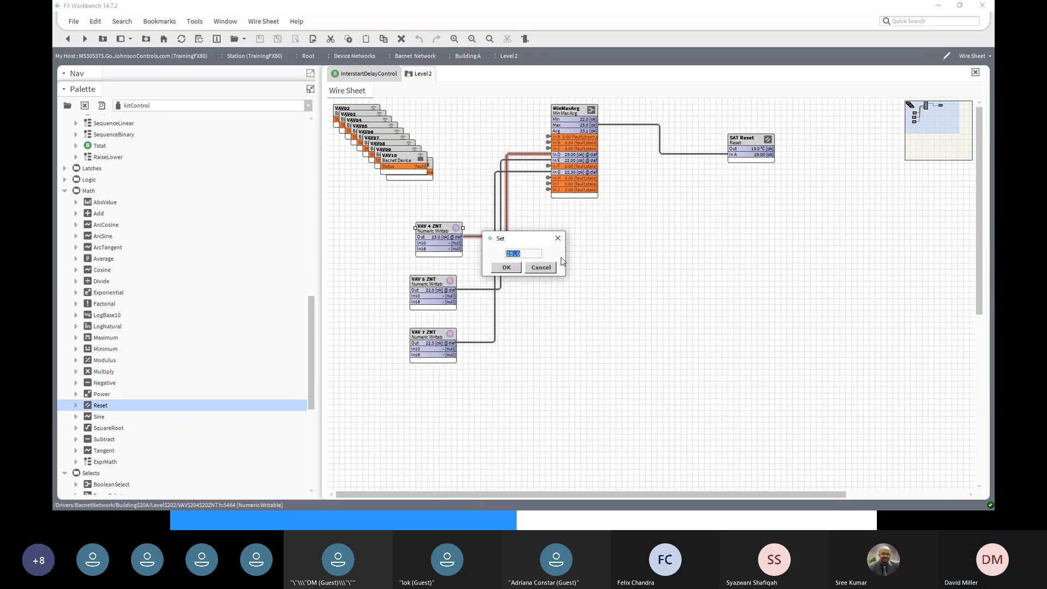
type("24.")
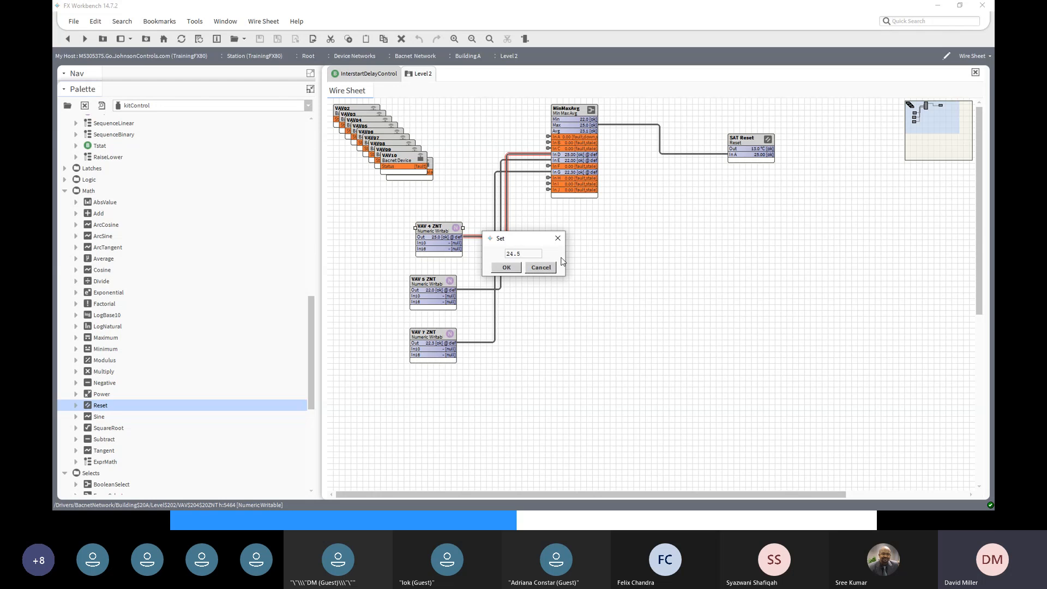
left_click(506, 267)
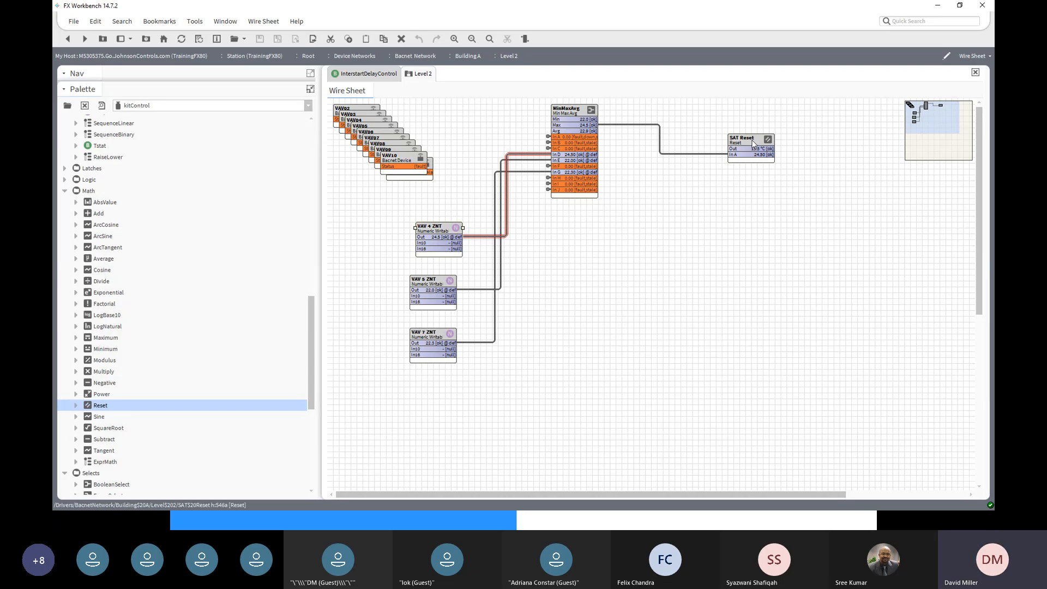
- Move the SAT Reset block higher on the wire sheet and restore the Nav tree above the palette
left_click_drag(751, 144, 739, 121)
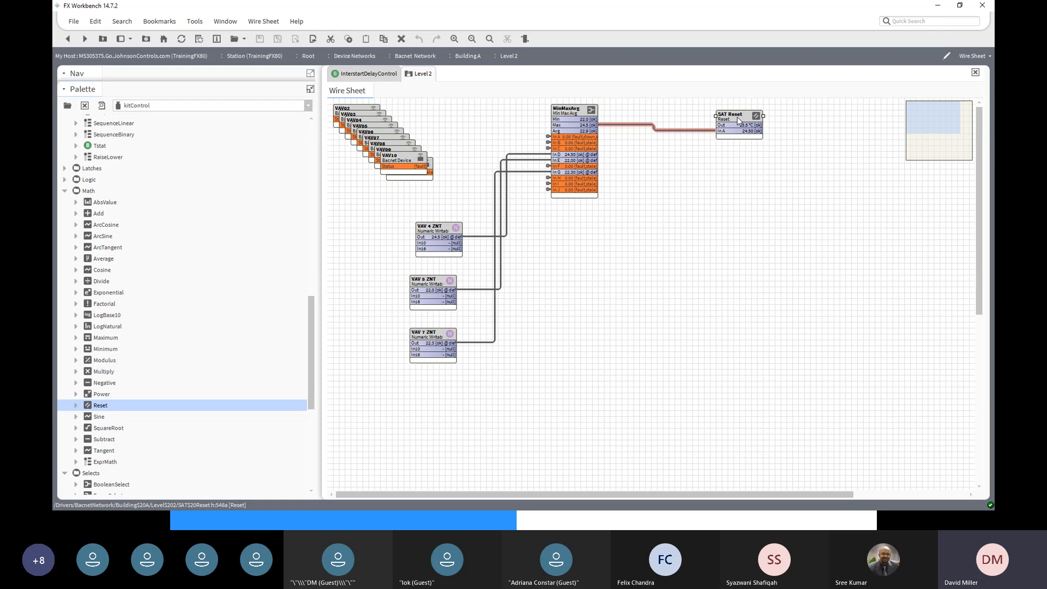
left_click_drag(312, 312, 321, 180)
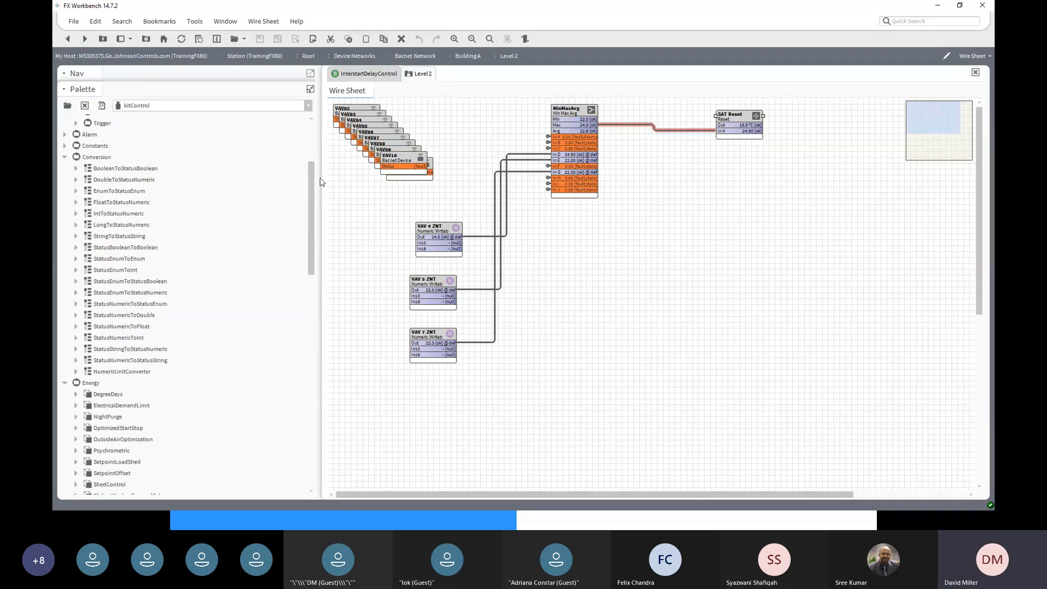
left_click(310, 90)
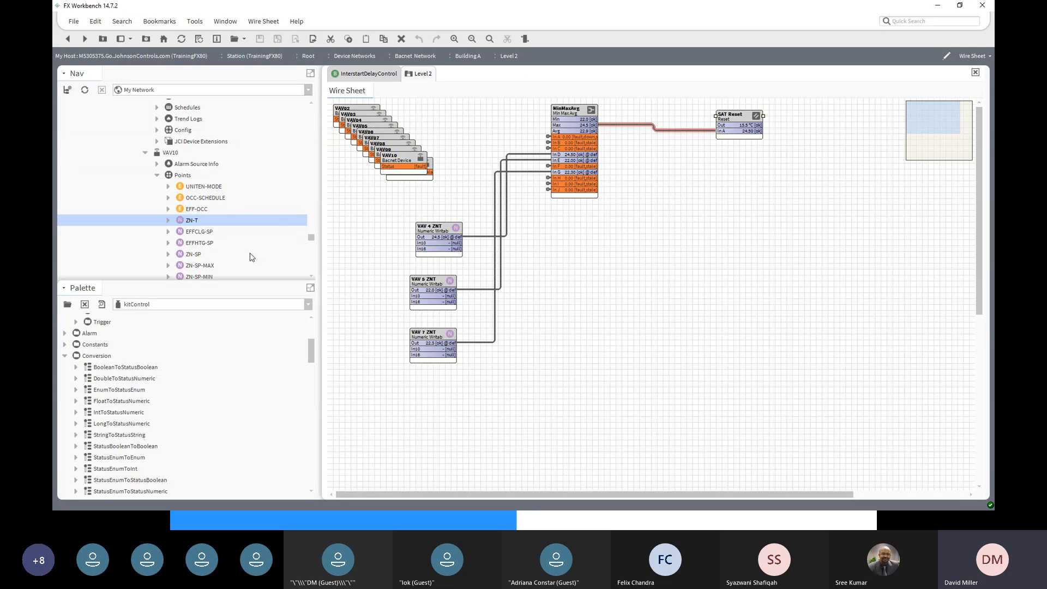
- Expand Level 2 > AHU > Points in the Nav tree and select DAT-SP
scroll(238, 174, "up", 12)
scroll(238, 174, "up", 15)
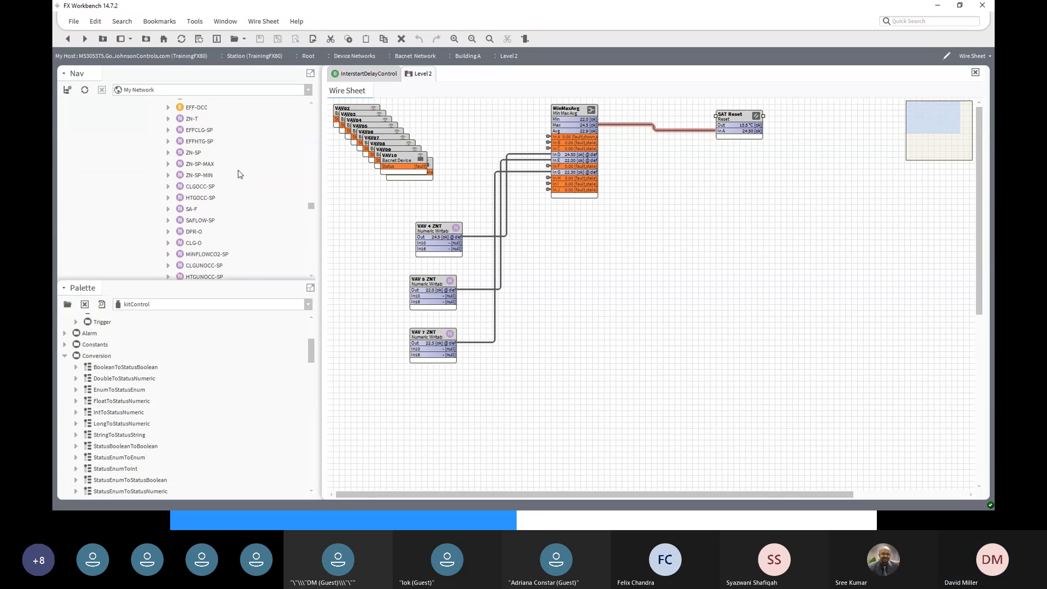
scroll(238, 173, "up", 15)
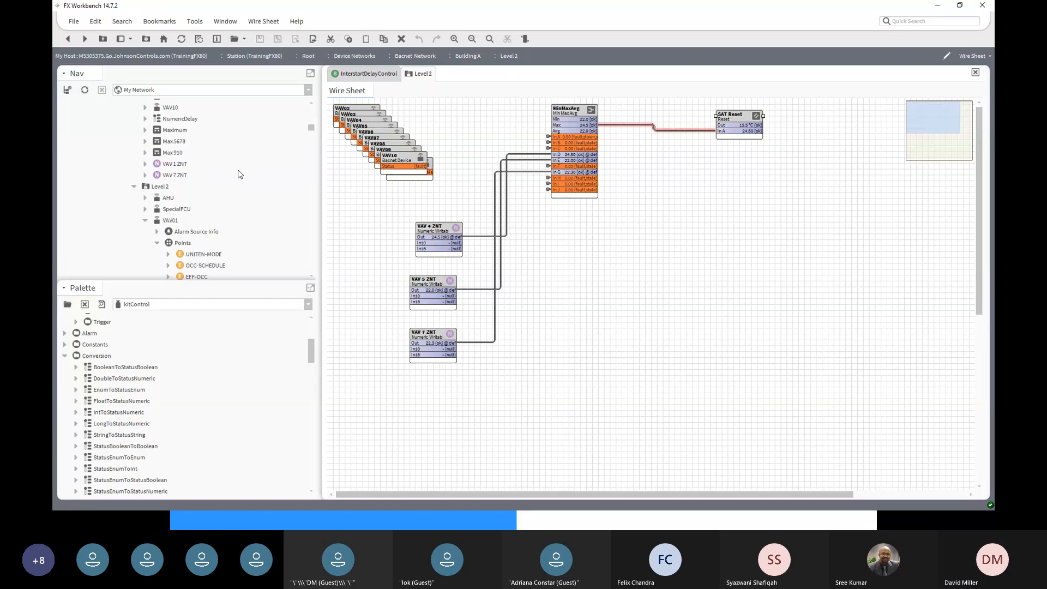
left_click(145, 197)
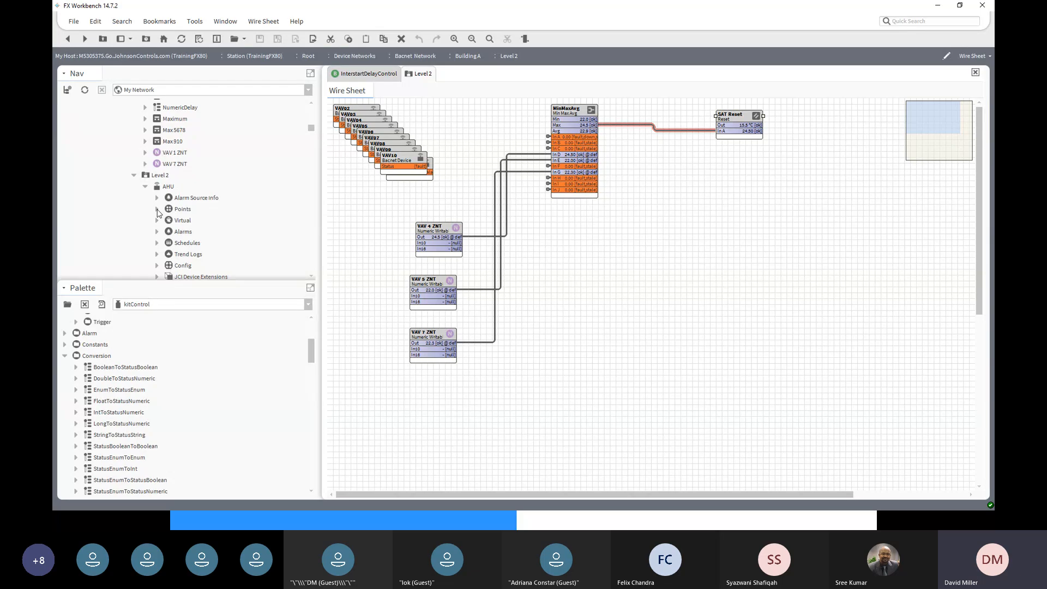
left_click(157, 210)
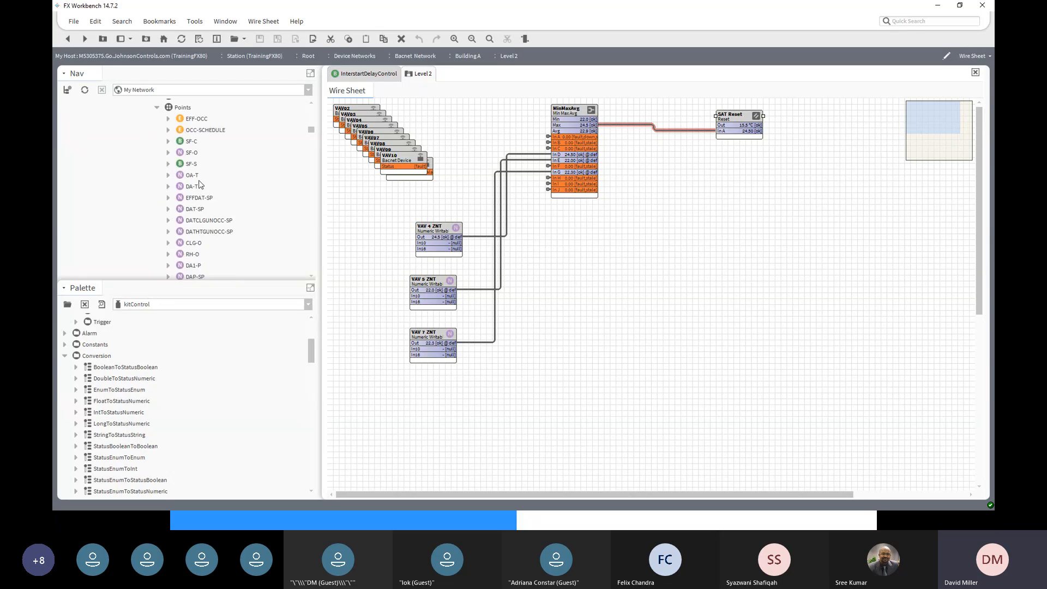
scroll(207, 252, "down", 3)
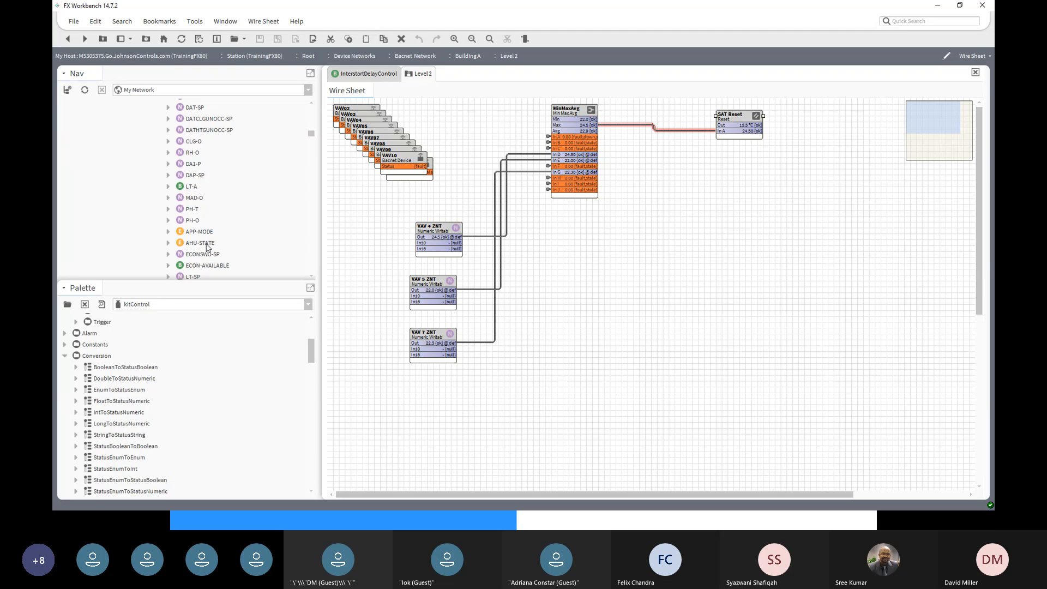
scroll(210, 232, "down", 2)
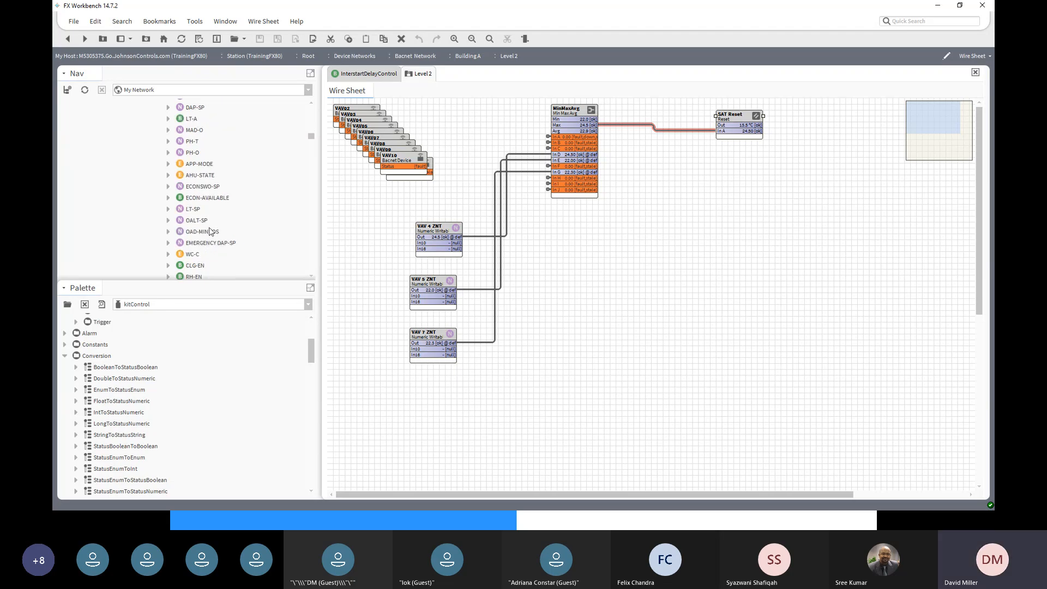
scroll(210, 231, "up", 3)
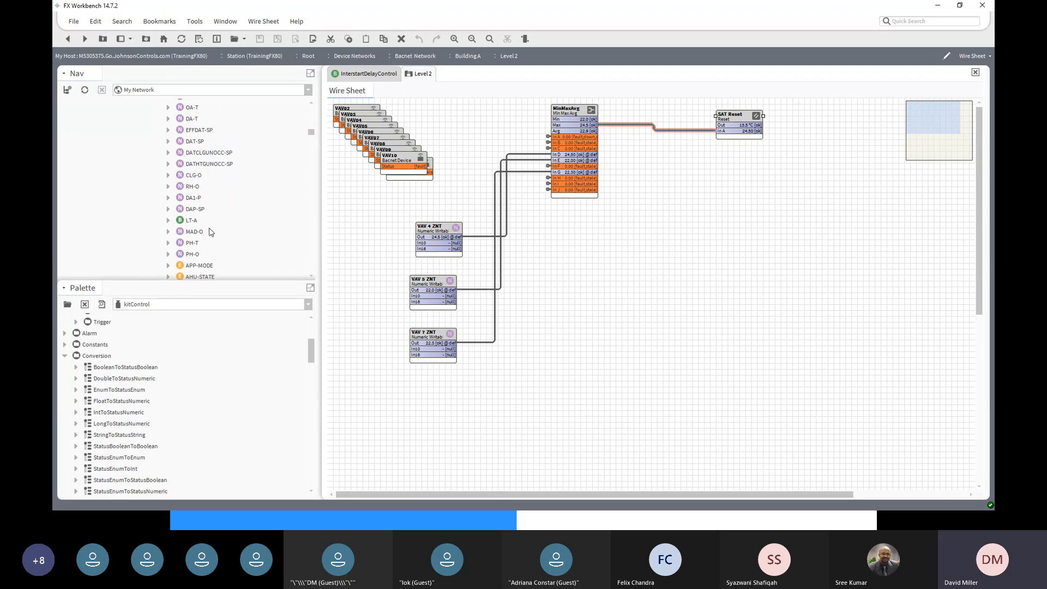
left_click(194, 142)
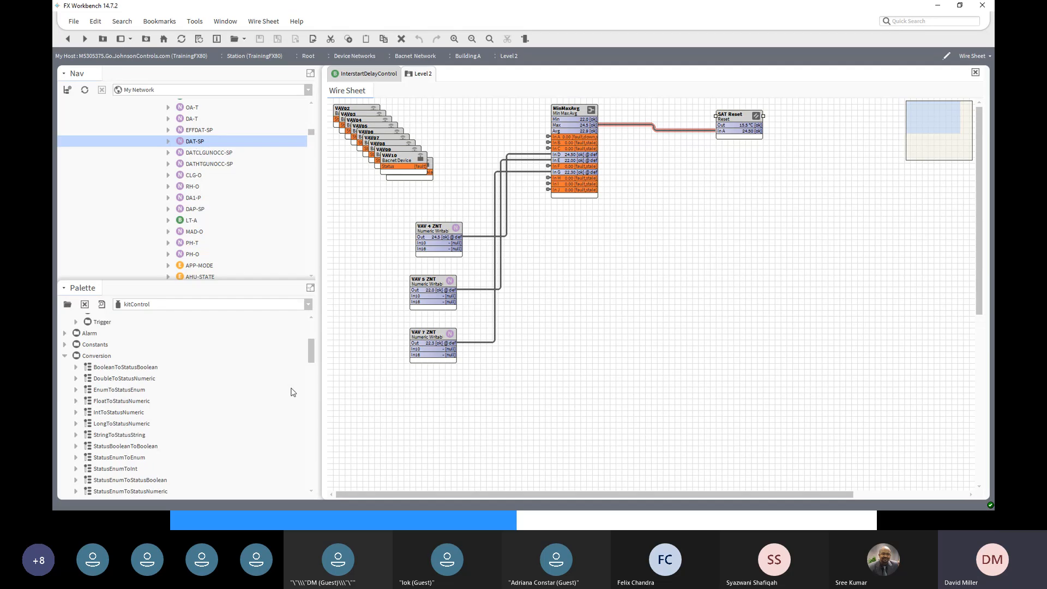
- Link-mark SAT Reset, then link its Out into DAT-SP's In16 from the Nav tree
right_click(740, 117)
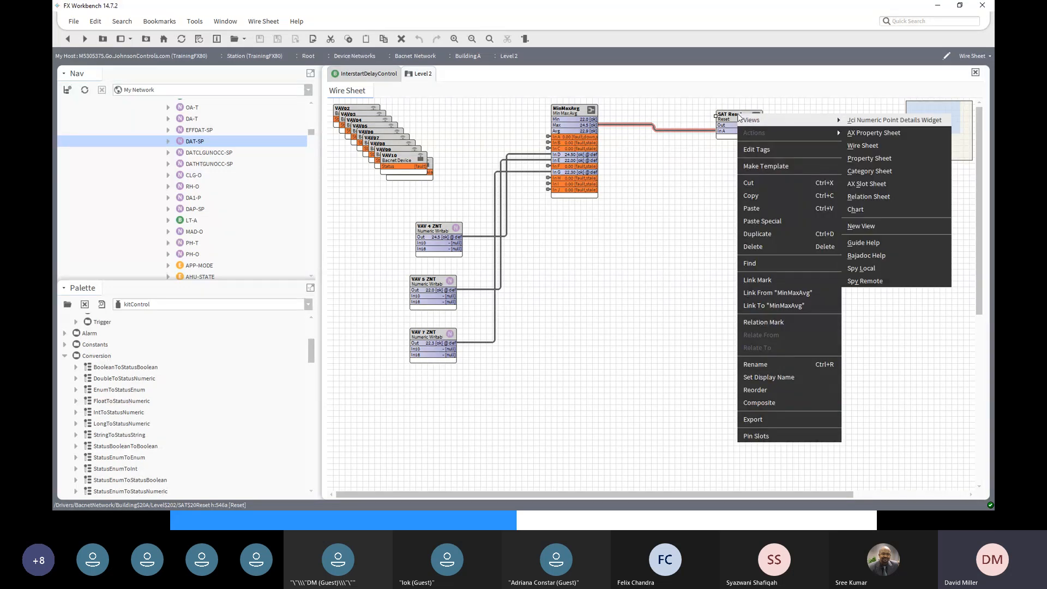
left_click(765, 282)
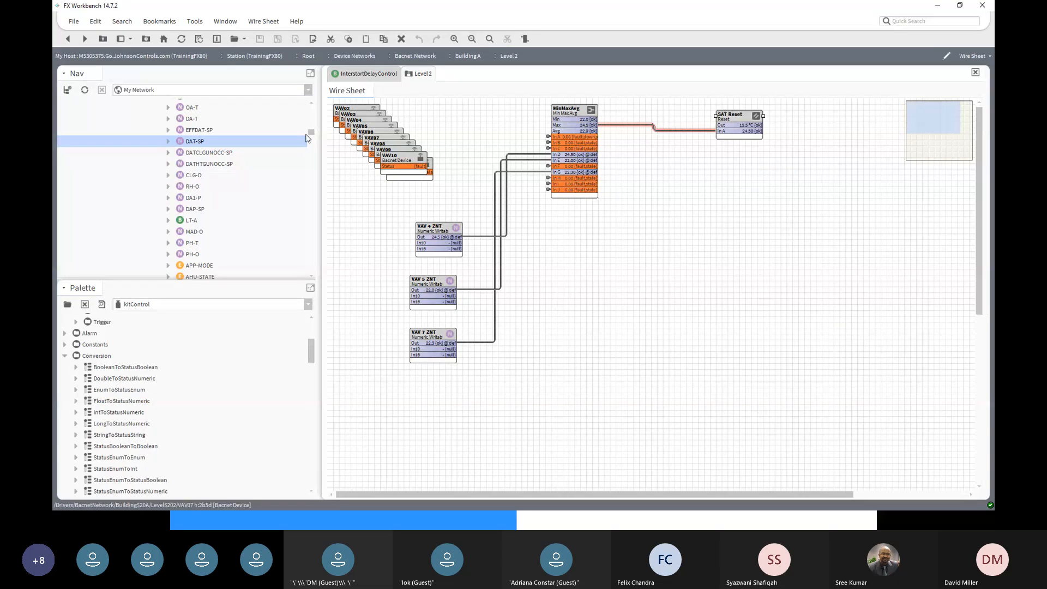
right_click(187, 144)
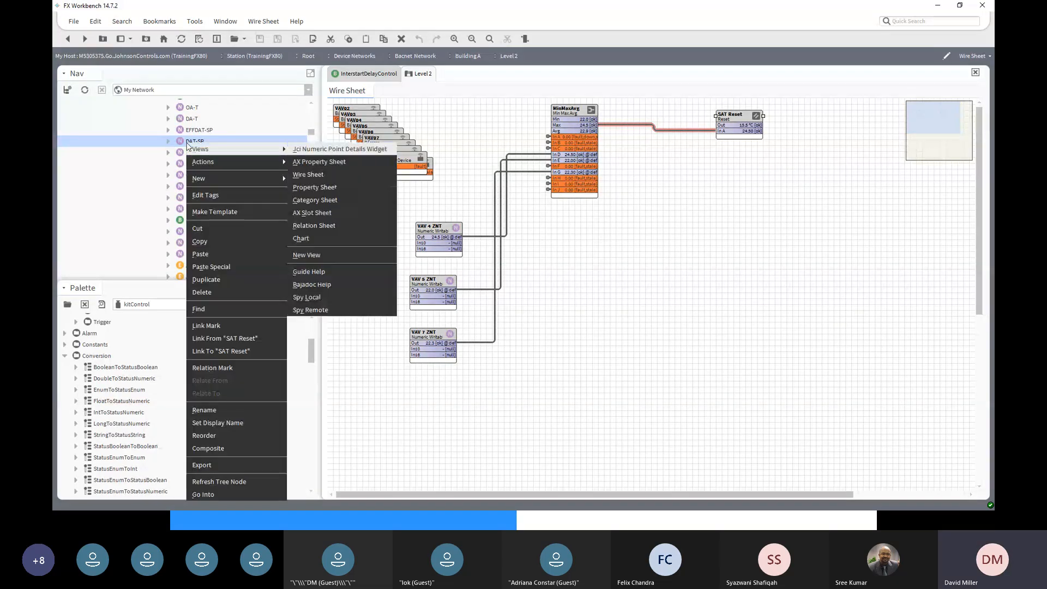
left_click(215, 339)
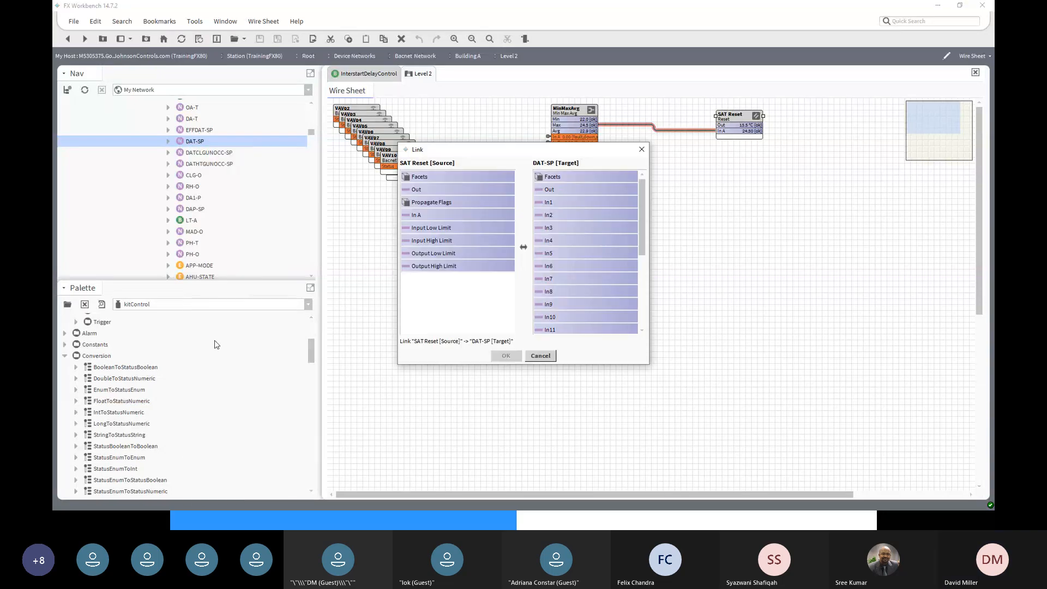
left_click(475, 188)
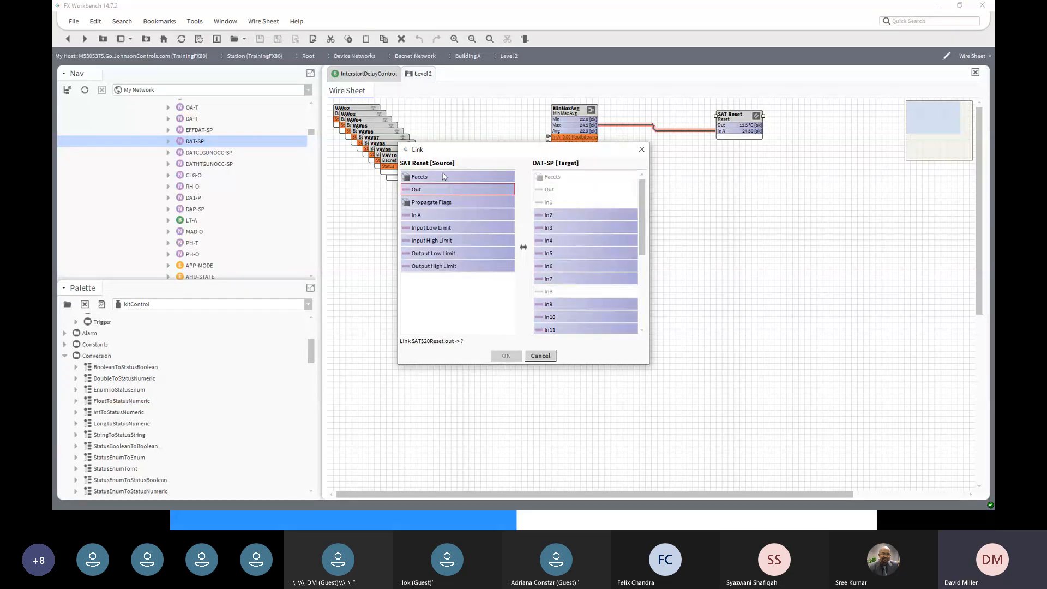
scroll(617, 306, "down", 2)
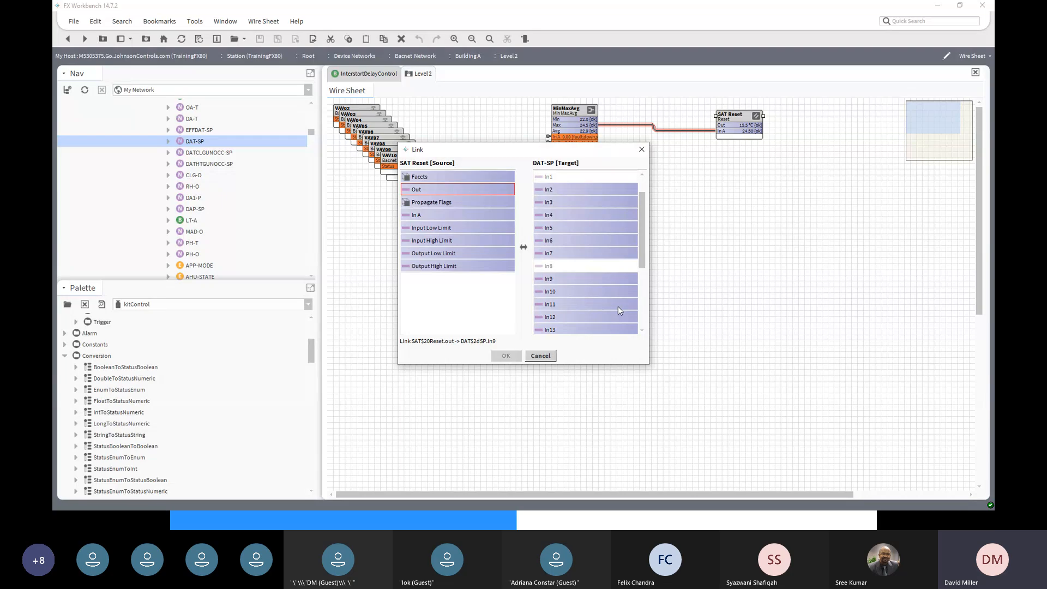
left_click(551, 293)
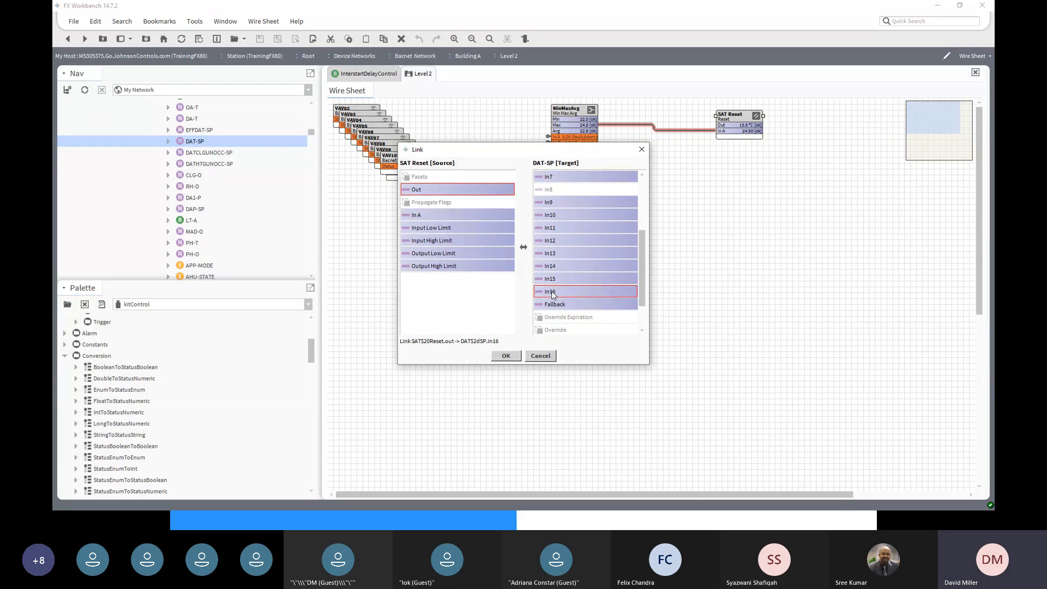
left_click(506, 356)
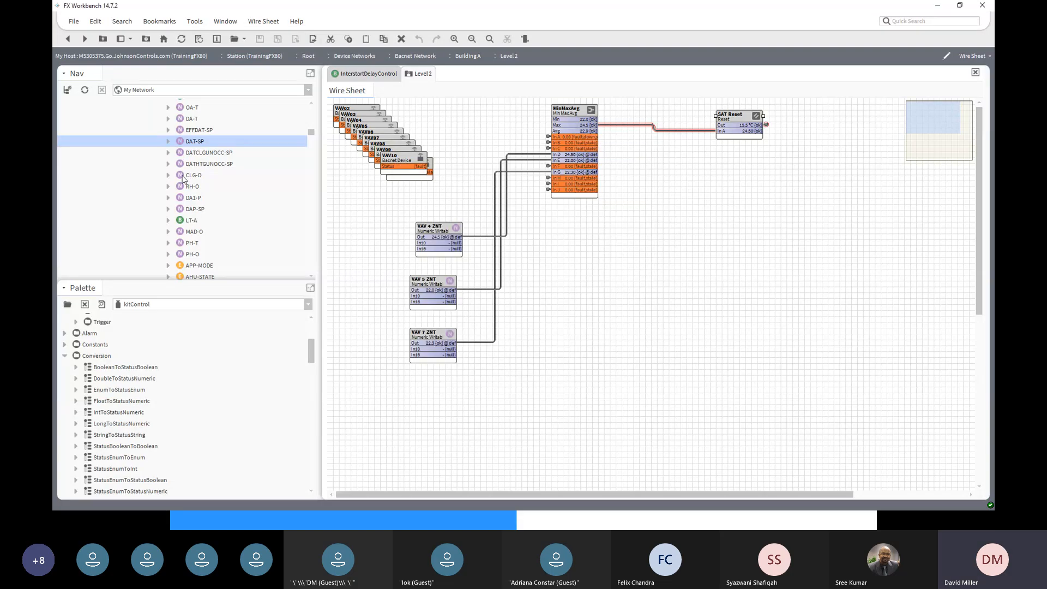
- Open DAT-SP's property sheet, expand Proxy Ext and highlight the 15.5 °C Write Value
double_click(193, 143)
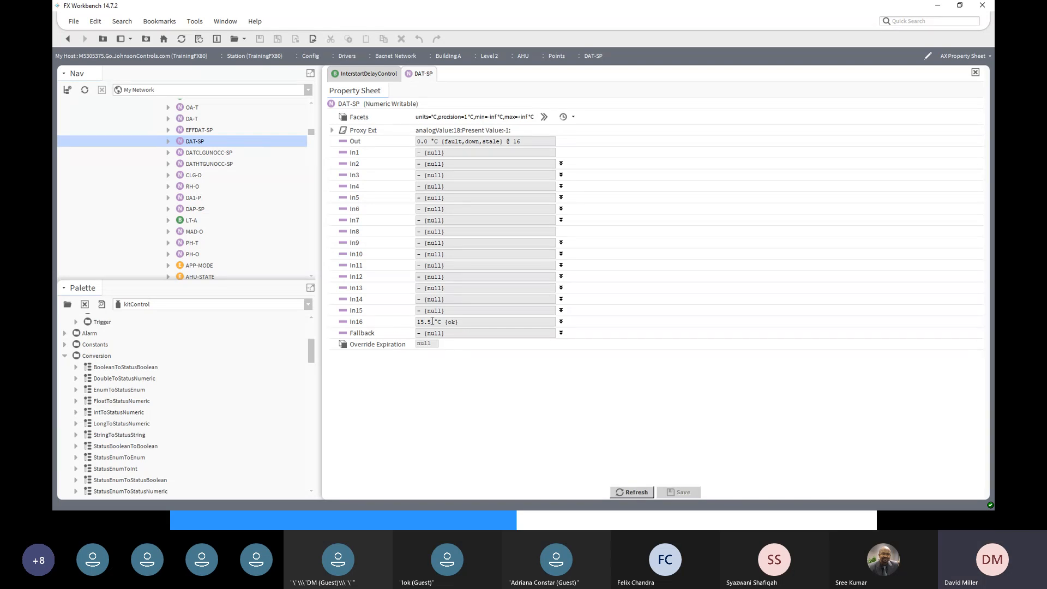
left_click(332, 132)
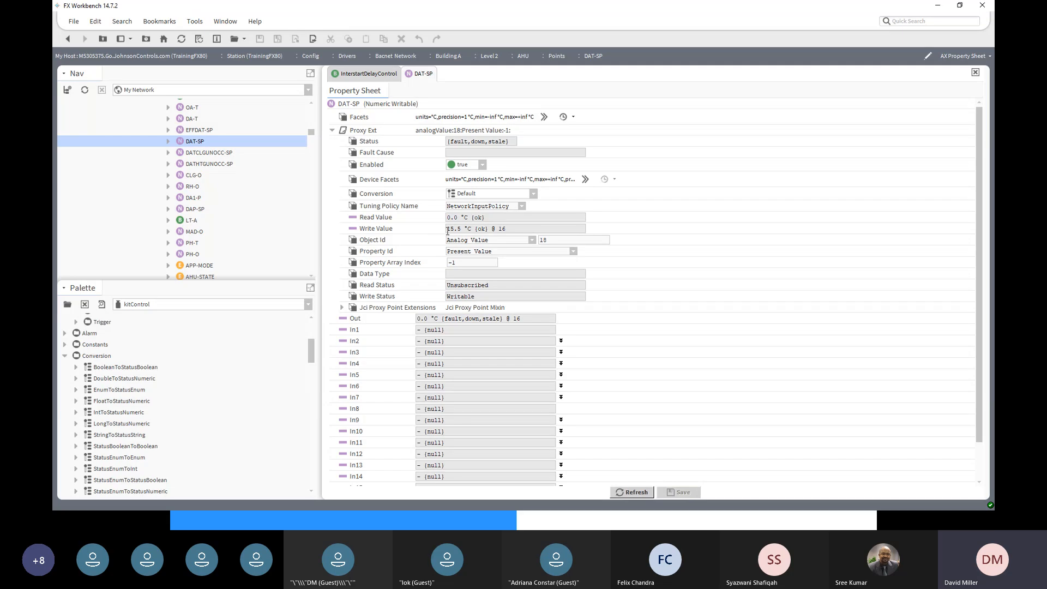
left_click_drag(448, 229, 462, 230)
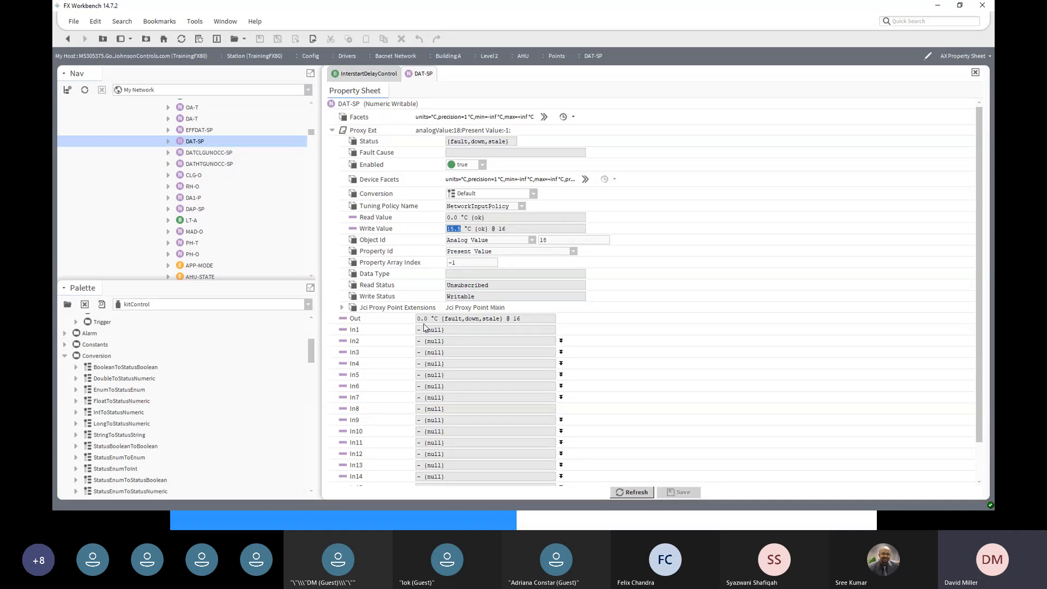
- Confirm DAT-SP's In16 reads 15.5 °C, then go back to the Level 2 wire sheet
scroll(441, 349, "down", 2)
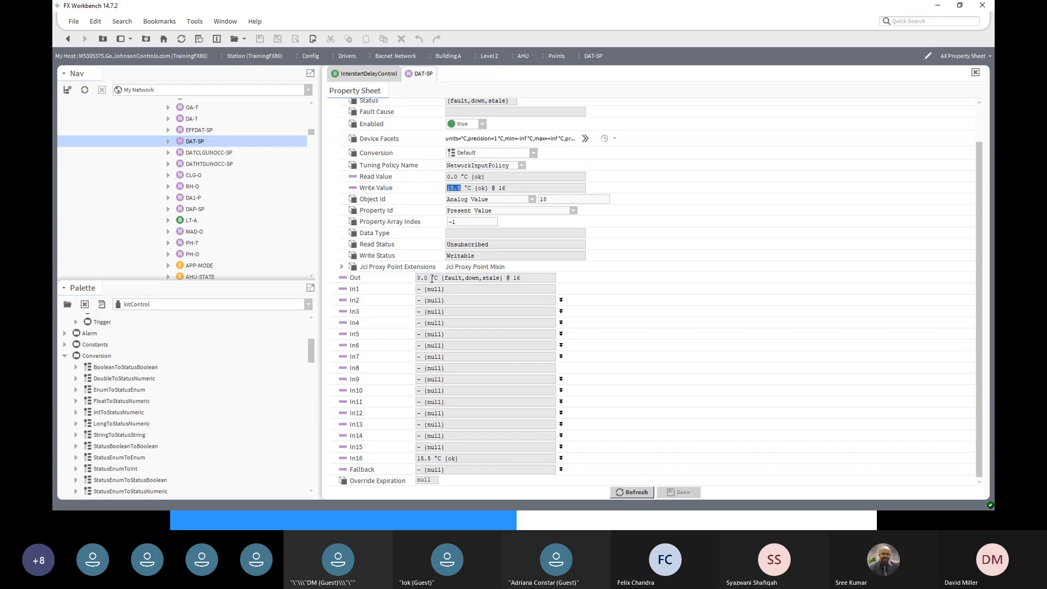
left_click(68, 38)
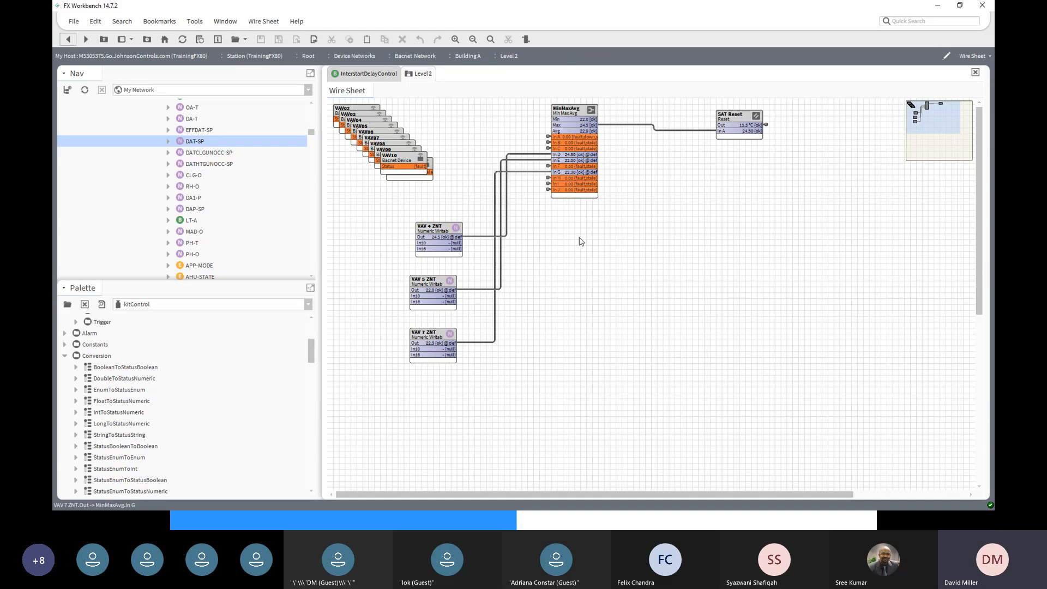
right_click(766, 127)
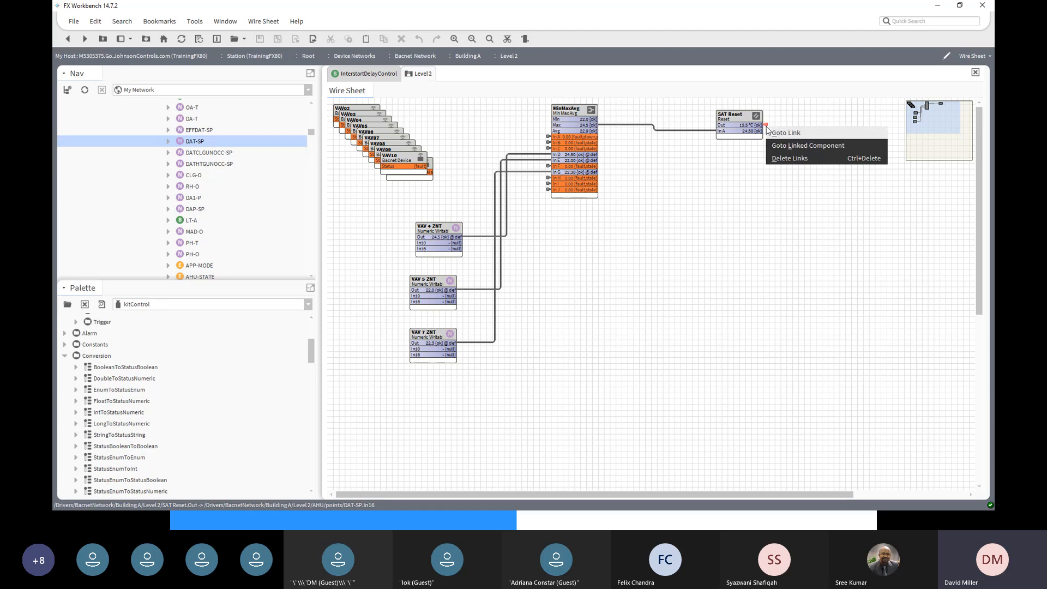
left_click(791, 146)
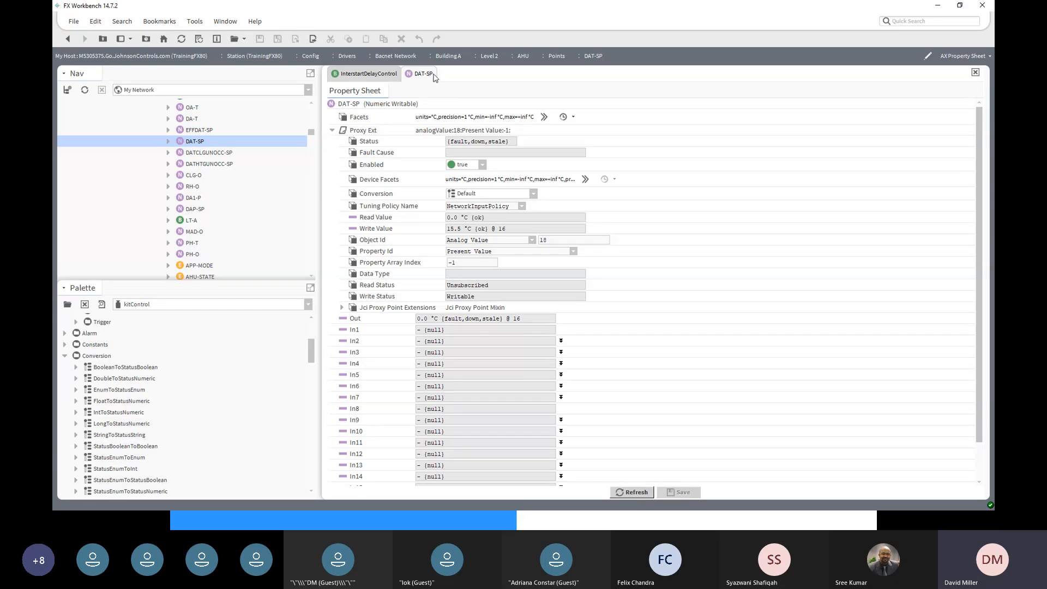
scroll(392, 397, "down", 2)
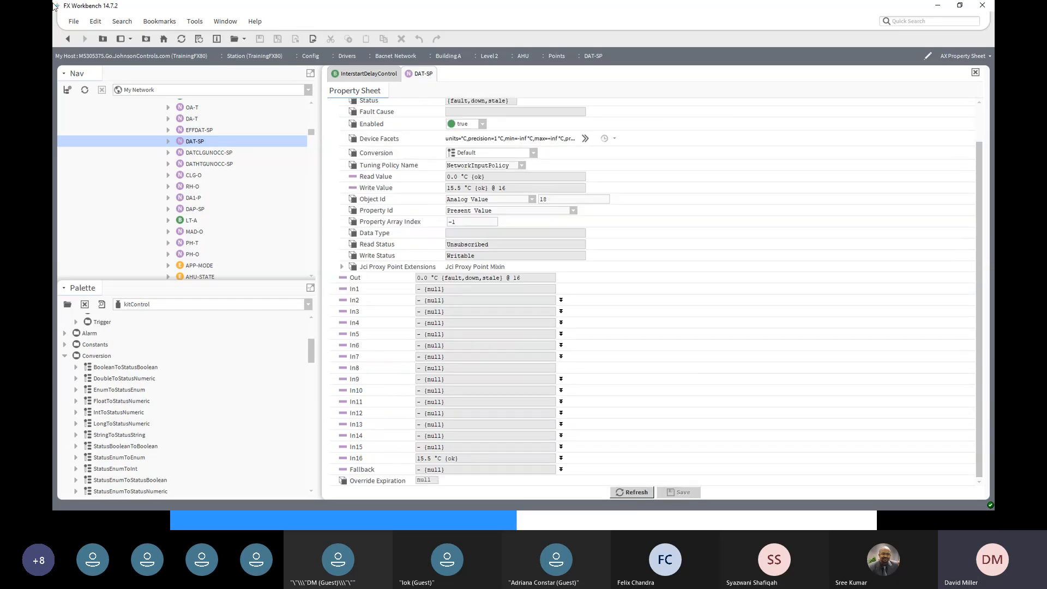
left_click(69, 42)
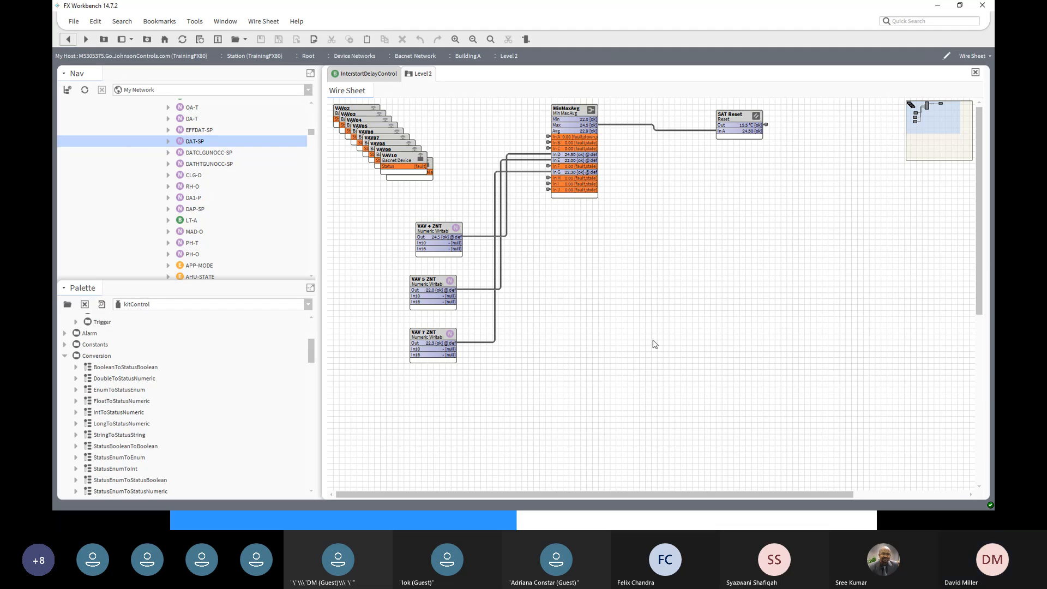
- Set VAV 5 ZNT's output to a new zone temperature of 24.6
left_click(439, 282)
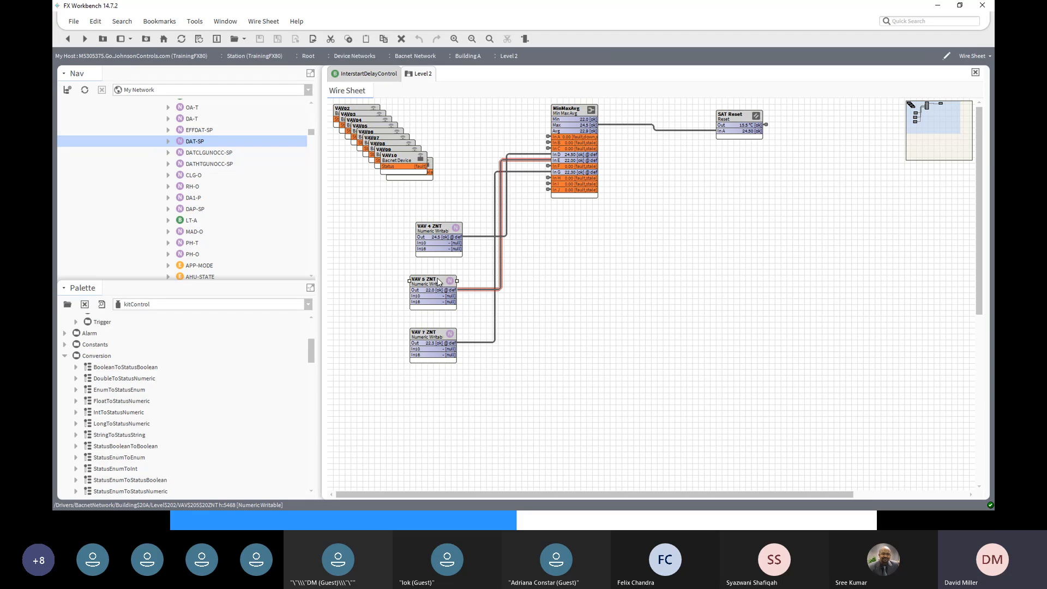
right_click(439, 282)
mouse_move(453, 202)
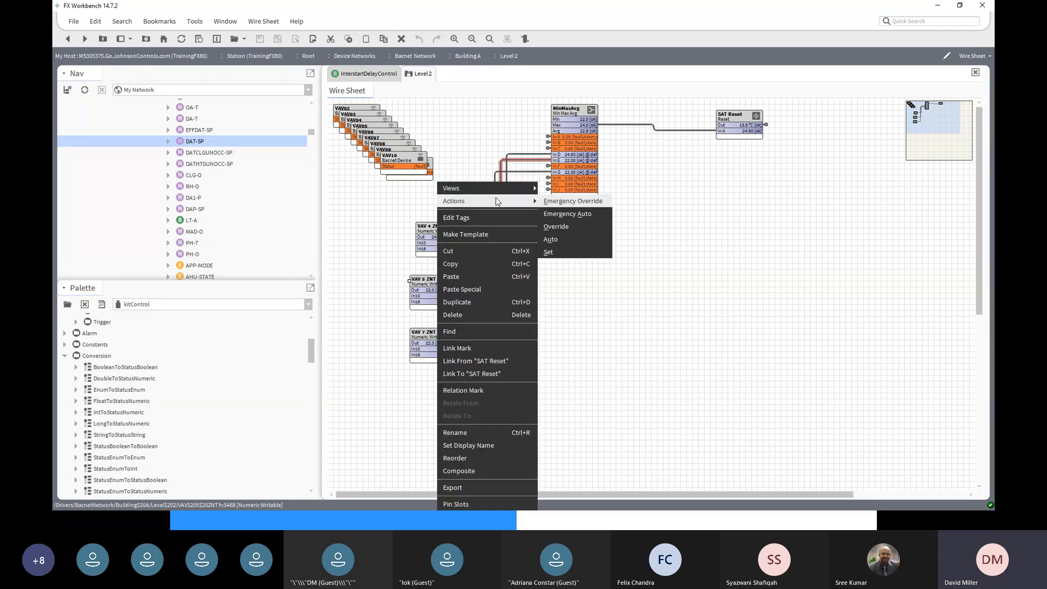
left_click(555, 252)
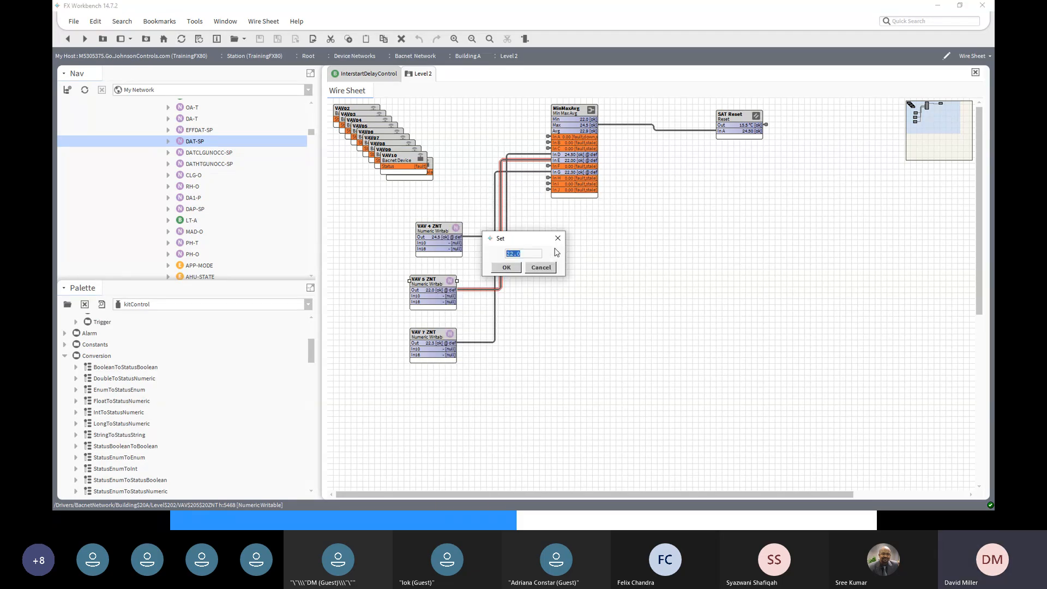
type("22")
left_click(504, 268)
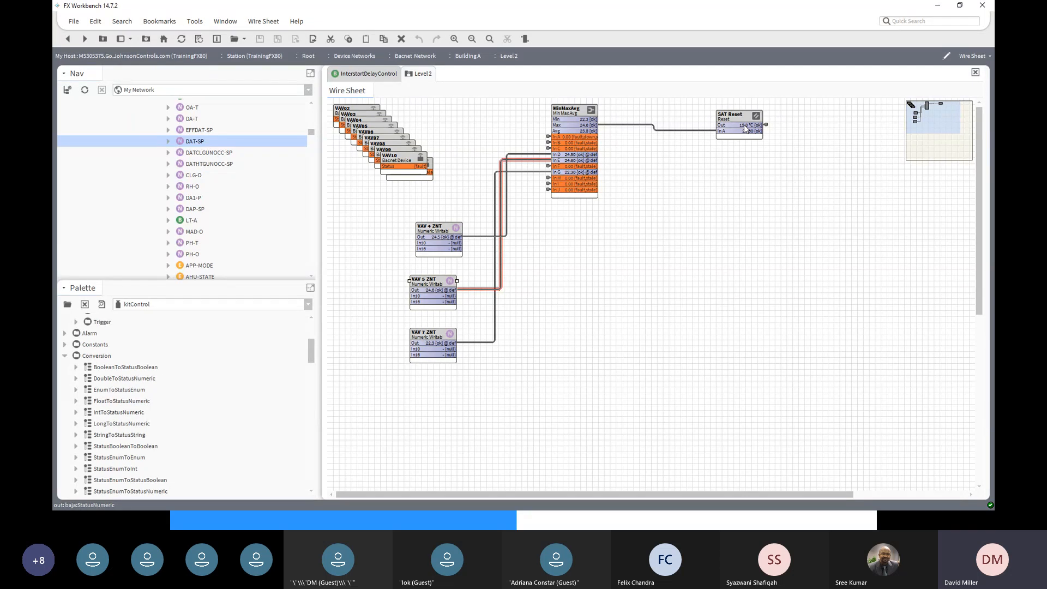
- Check that DAT-SP's In16 has dropped to 15.0 °C, then return to Level 2
double_click(201, 144)
scroll(489, 373, "down", 3)
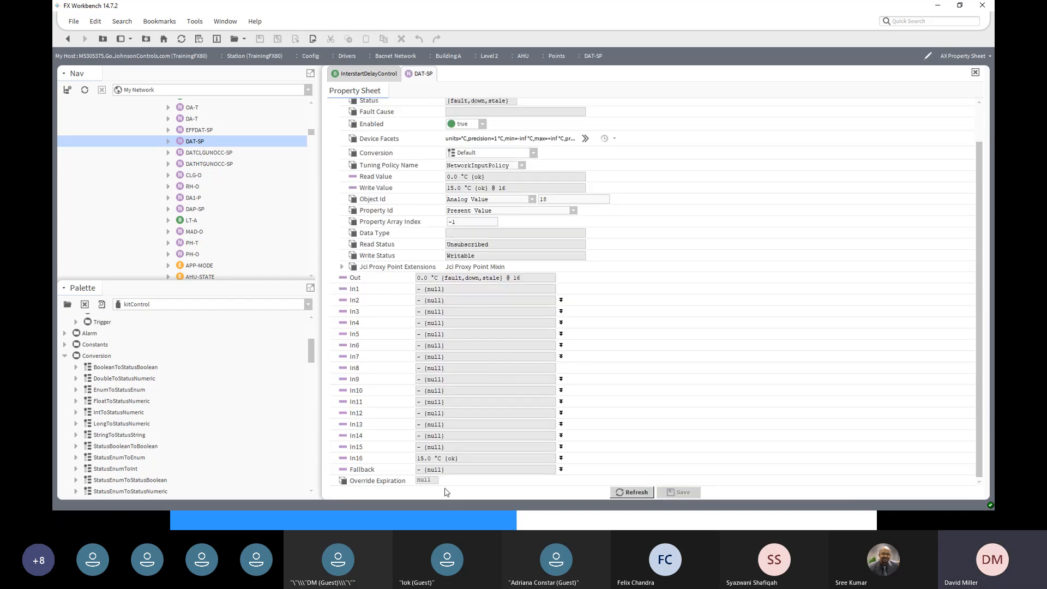
left_click(66, 41)
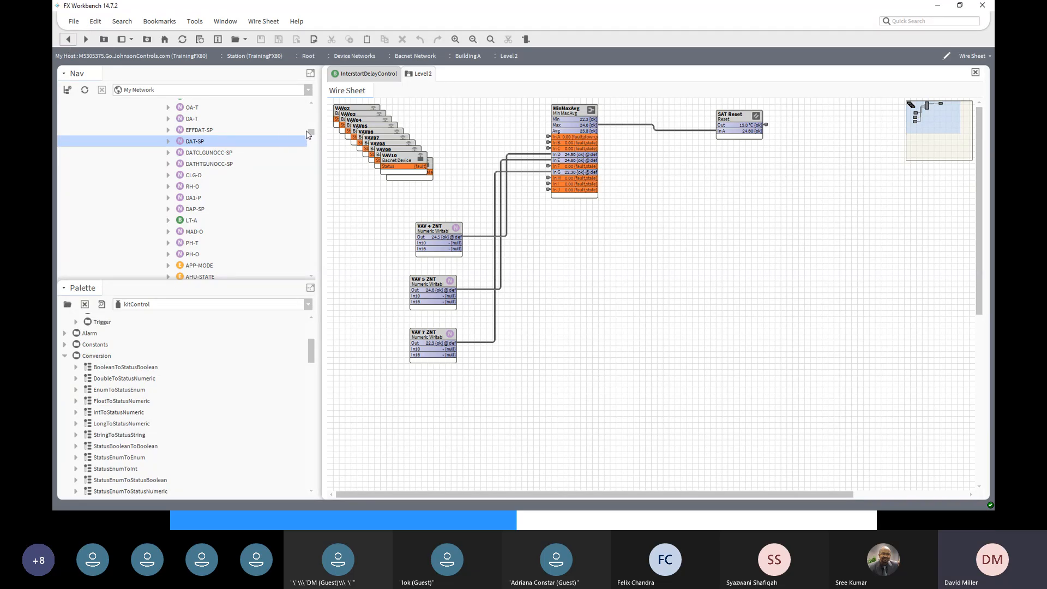
- Select Level 2 in the Nav tree and collapse both the Level 2 and Level 1 nodes
scroll(308, 135, "up", 4)
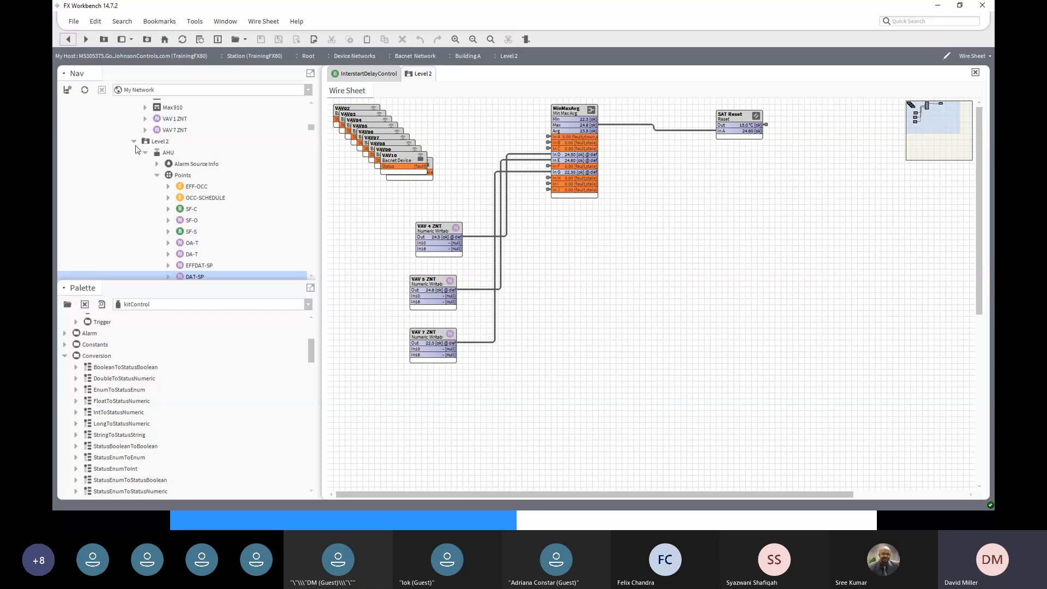
left_click(156, 141)
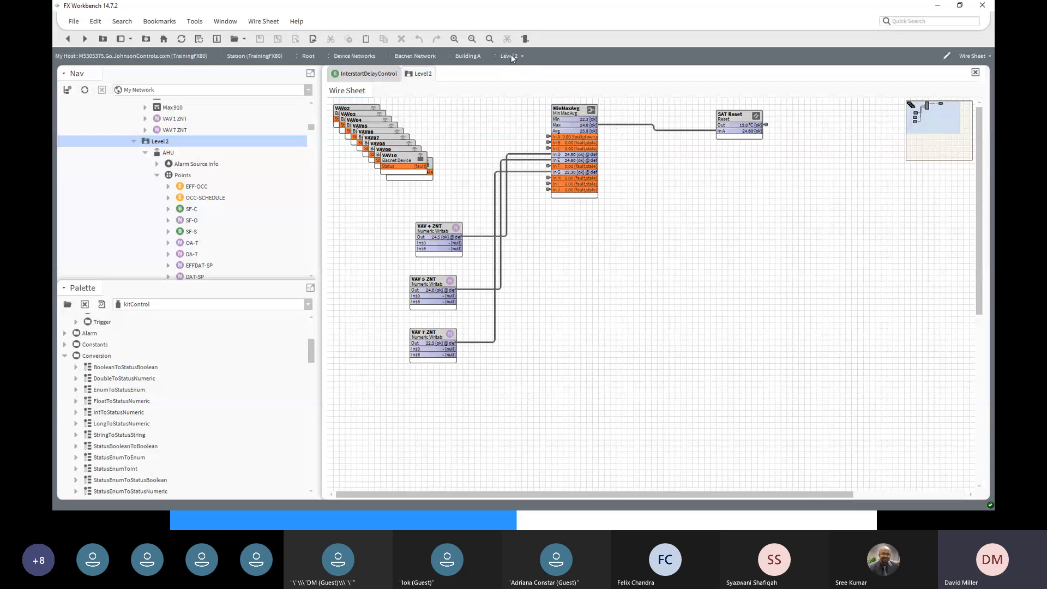
scroll(248, 191, "down", 8)
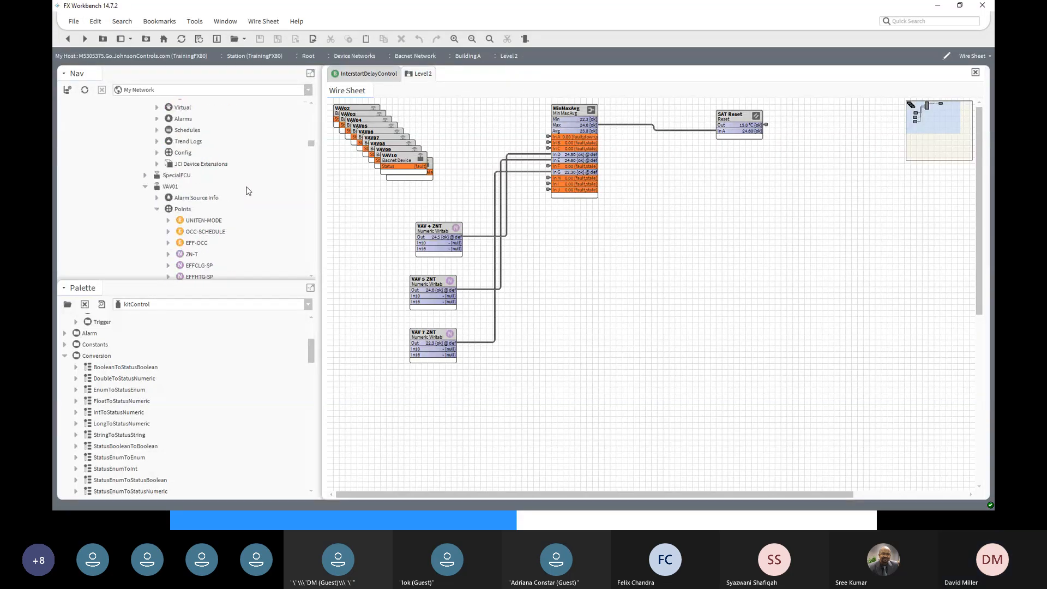
scroll(248, 192, "up", 8)
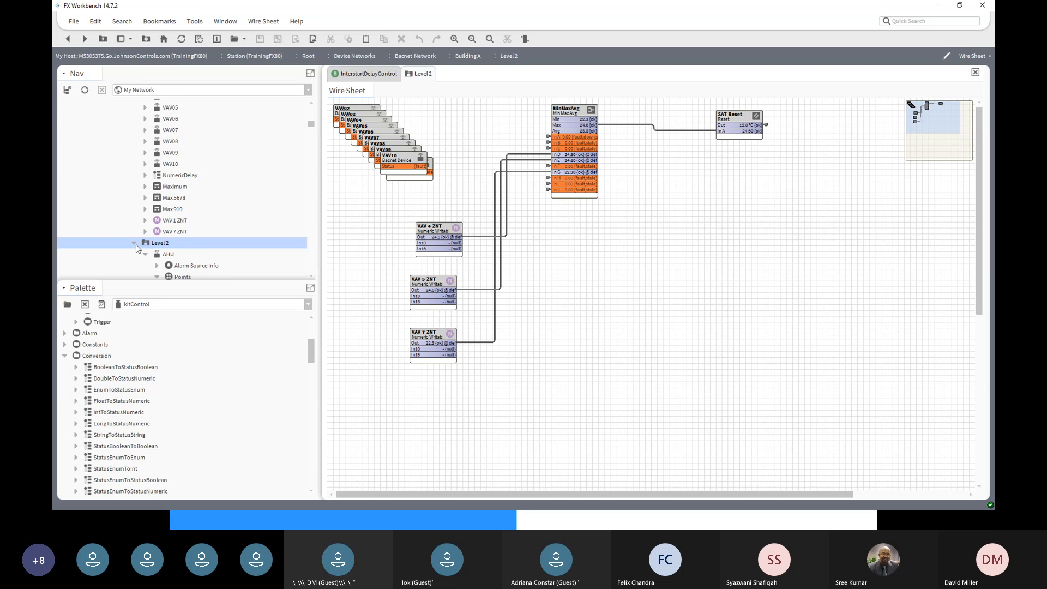
left_click(134, 244)
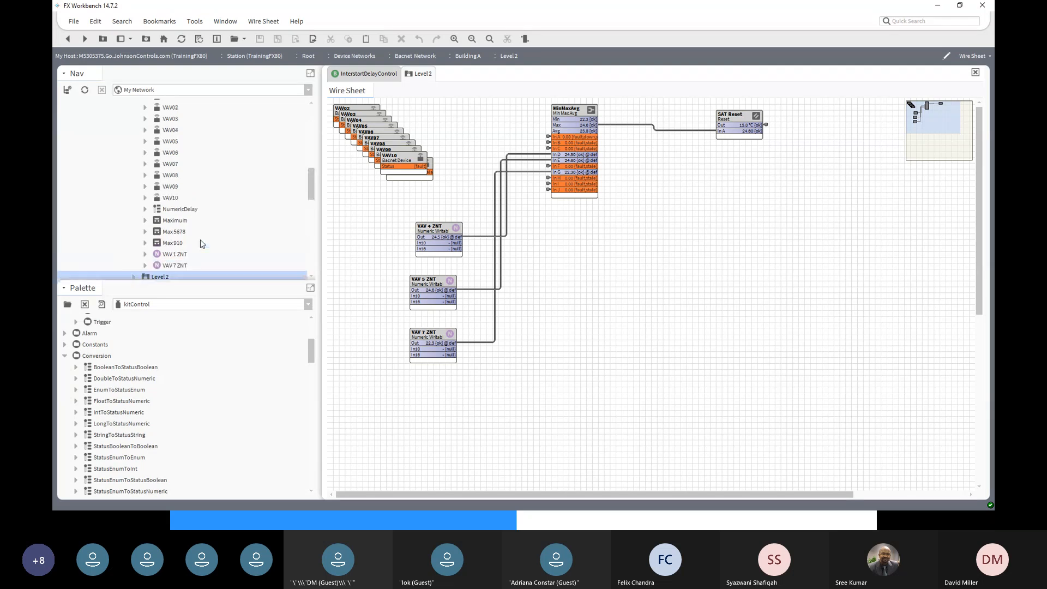
scroll(199, 241, "up", 5)
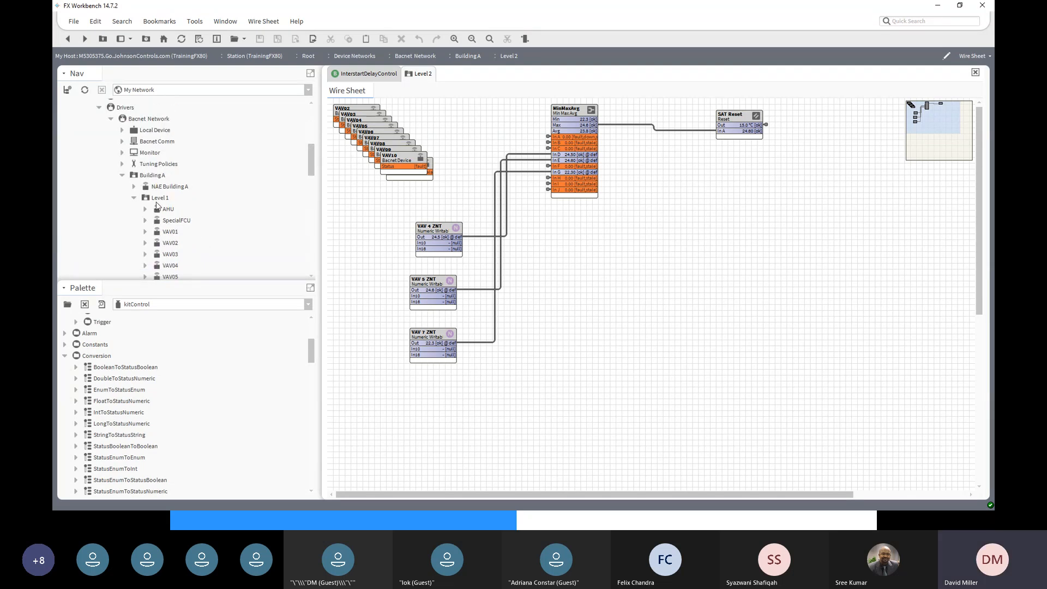
left_click(134, 197)
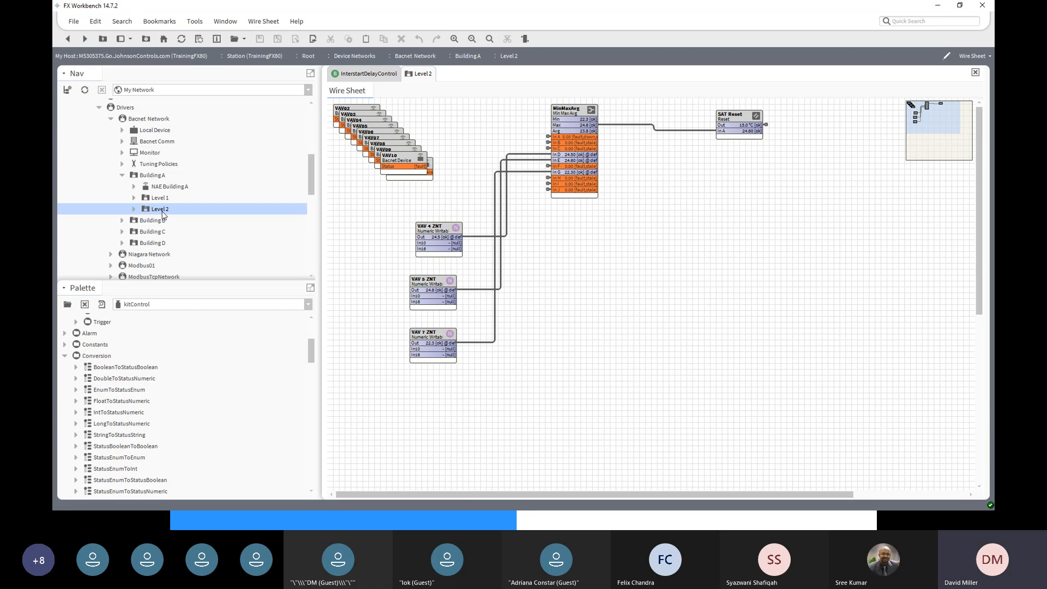
- Duplicate Level 2 as a new node named Level 3
right_click(159, 209)
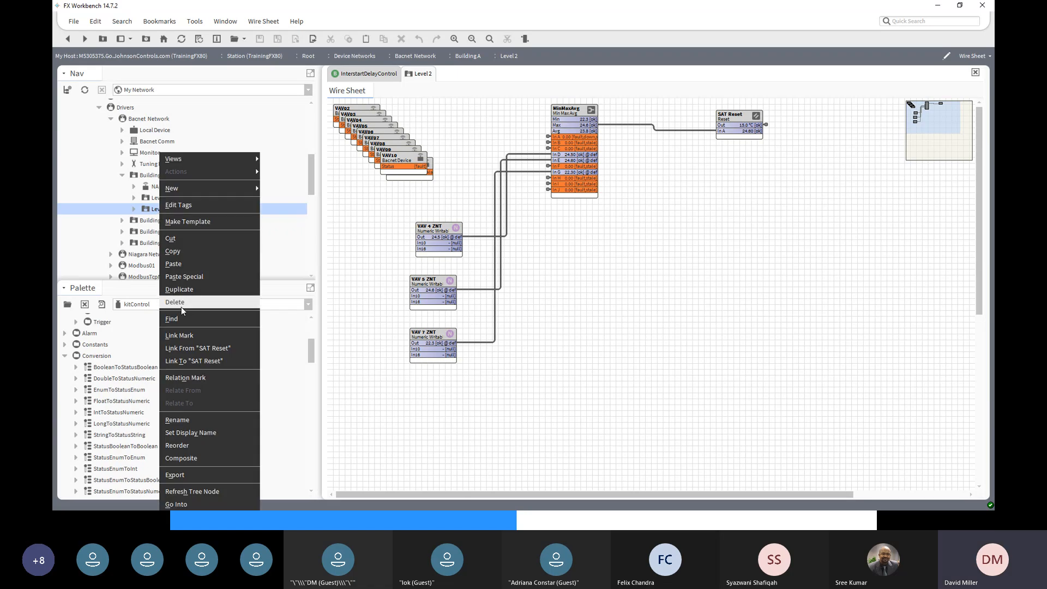
left_click(179, 291)
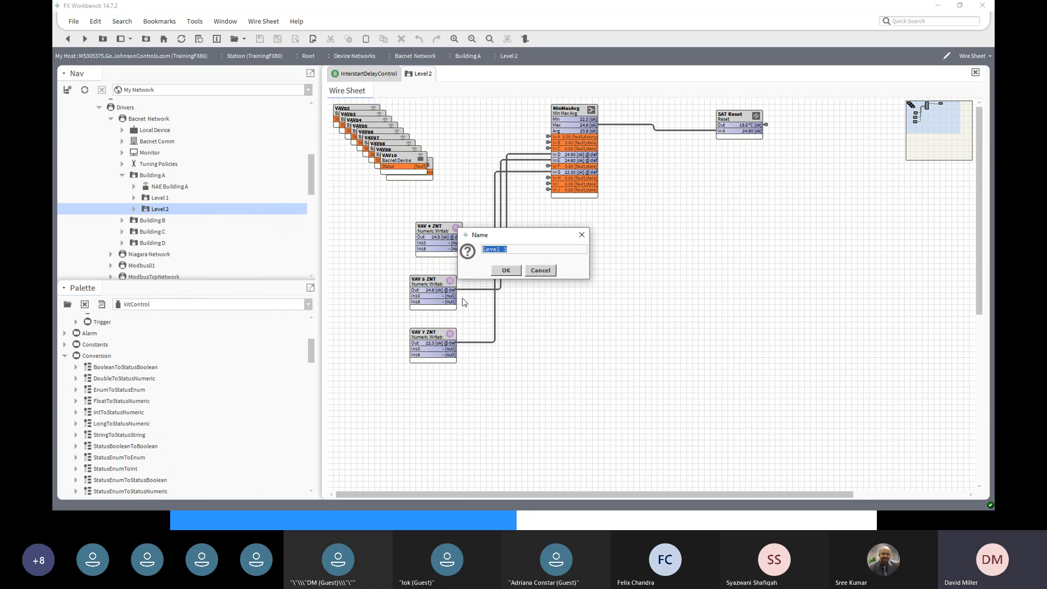
left_click(505, 270)
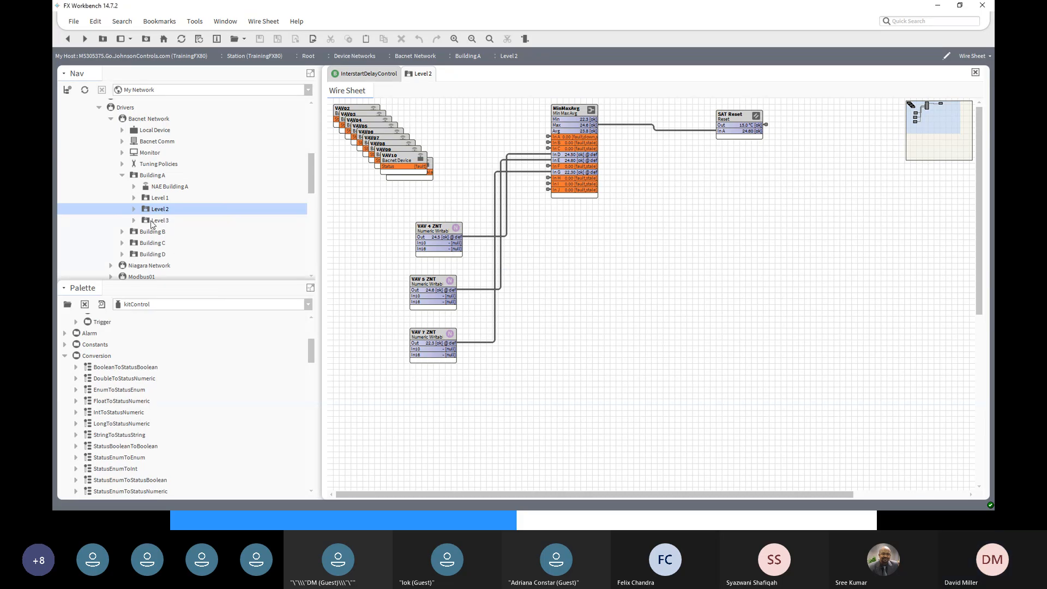
- Open the Level 3 wire sheet from its Views menu
right_click(150, 221)
mouse_move(176, 163)
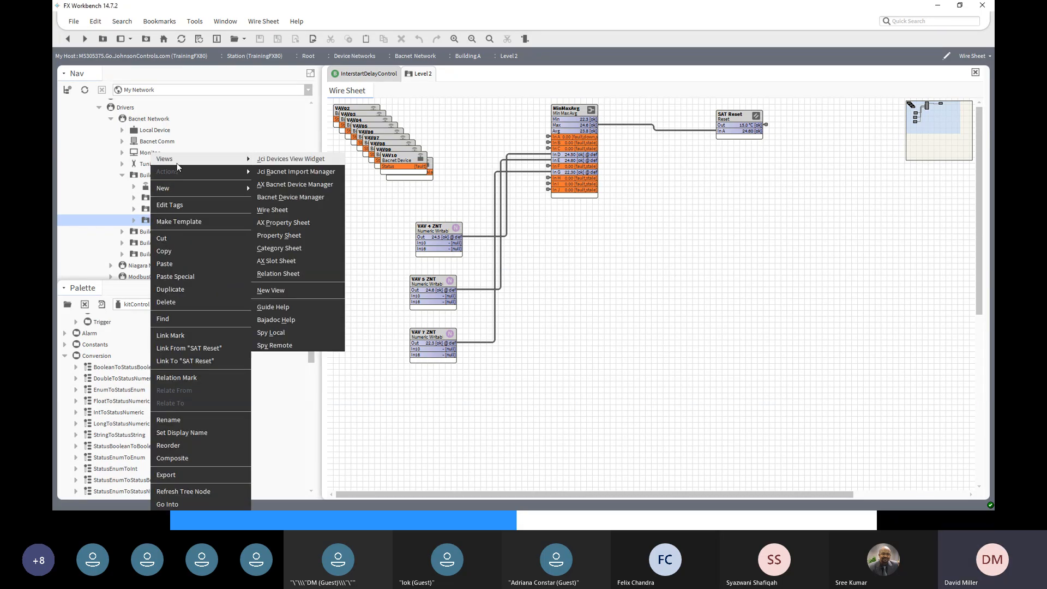
left_click(290, 210)
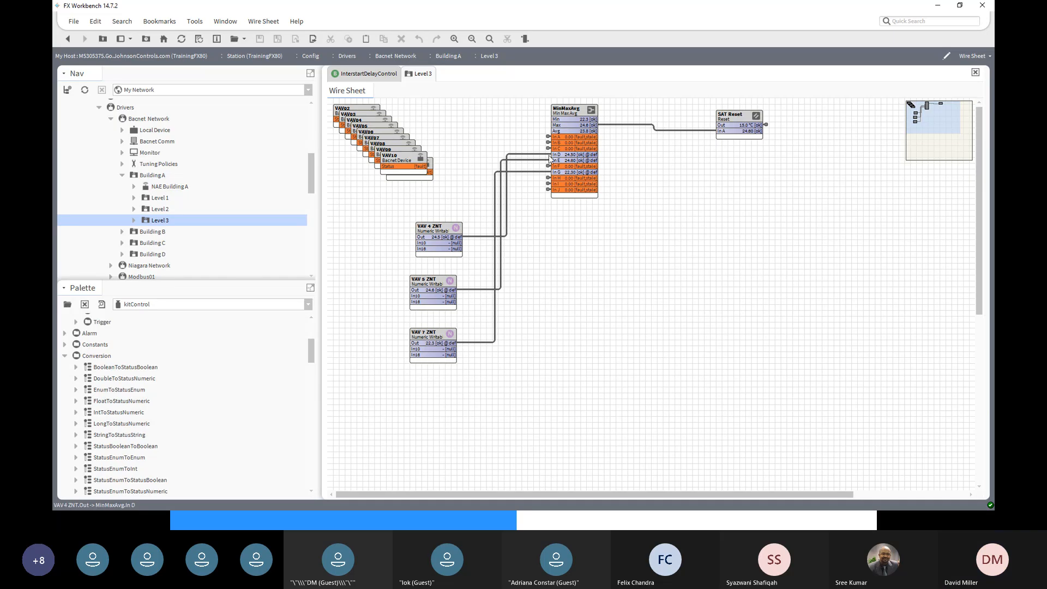
- Trace MinMaxAvg's In A and In J links to their source points, returning to Level 3 each time
left_click(548, 139)
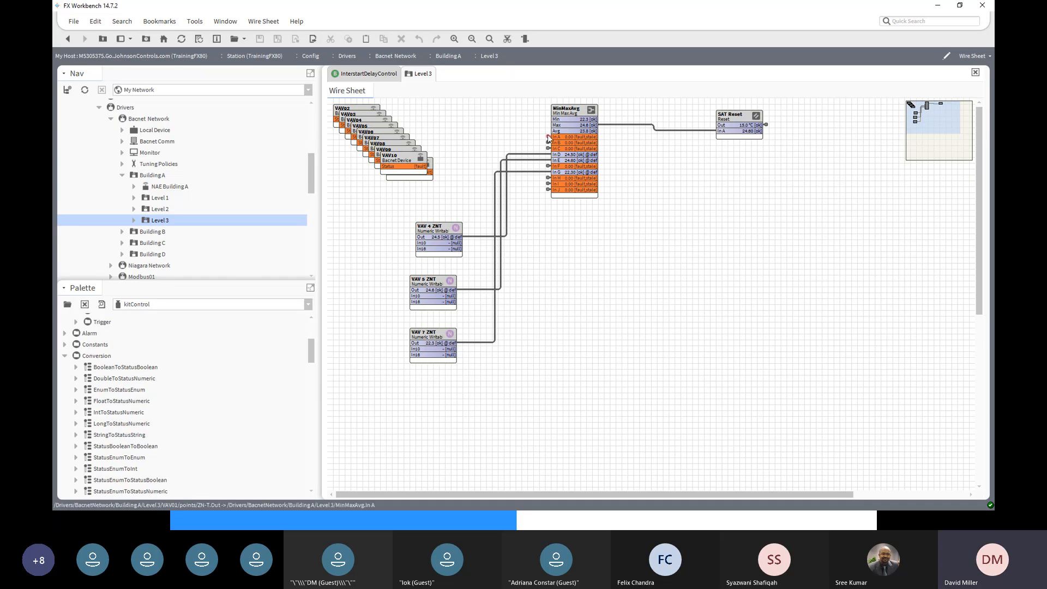
right_click(547, 136)
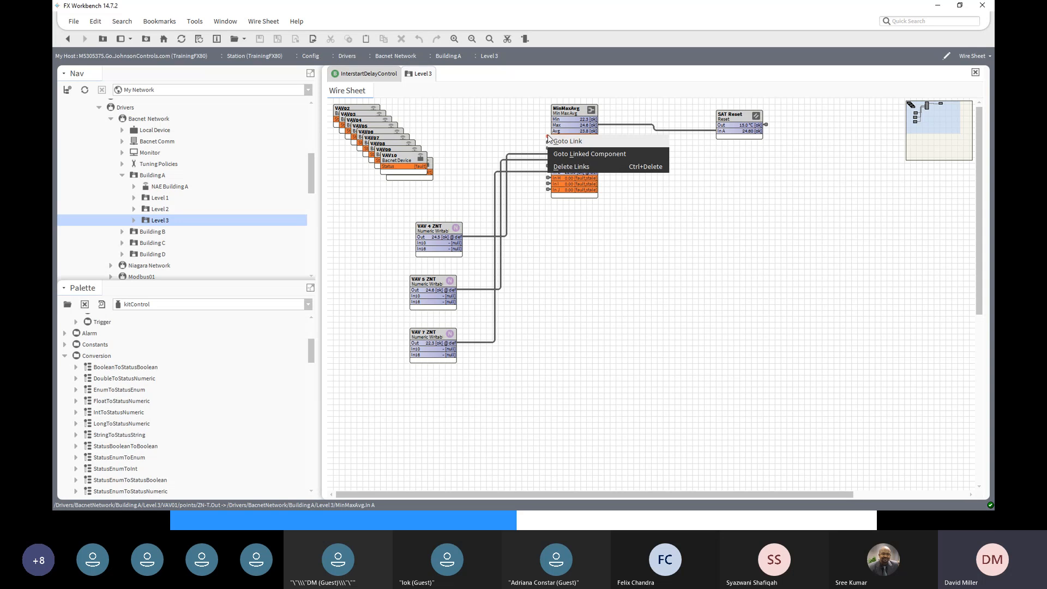
left_click(559, 142)
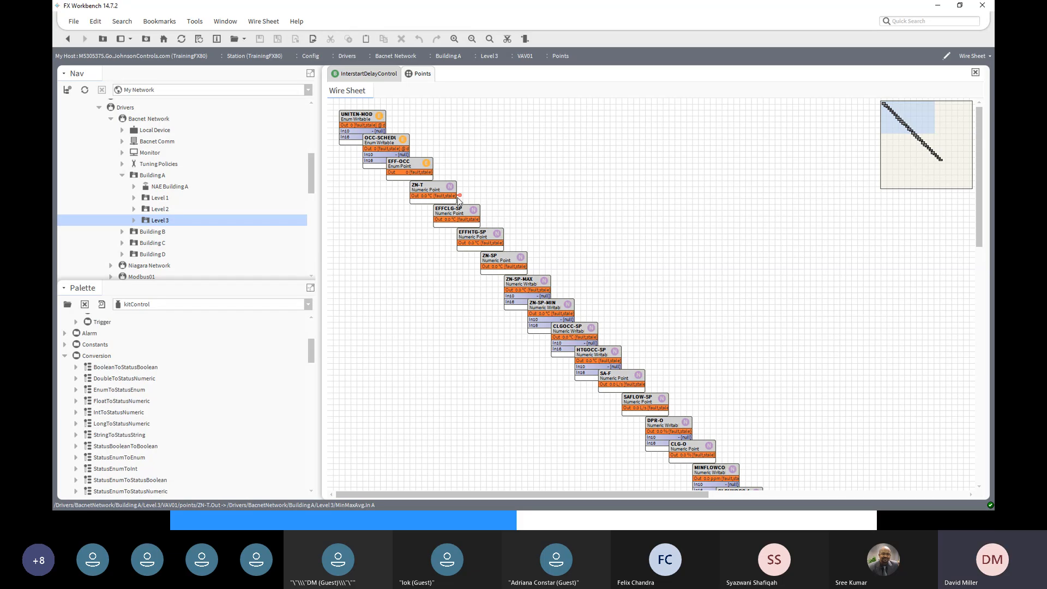
left_click(66, 40)
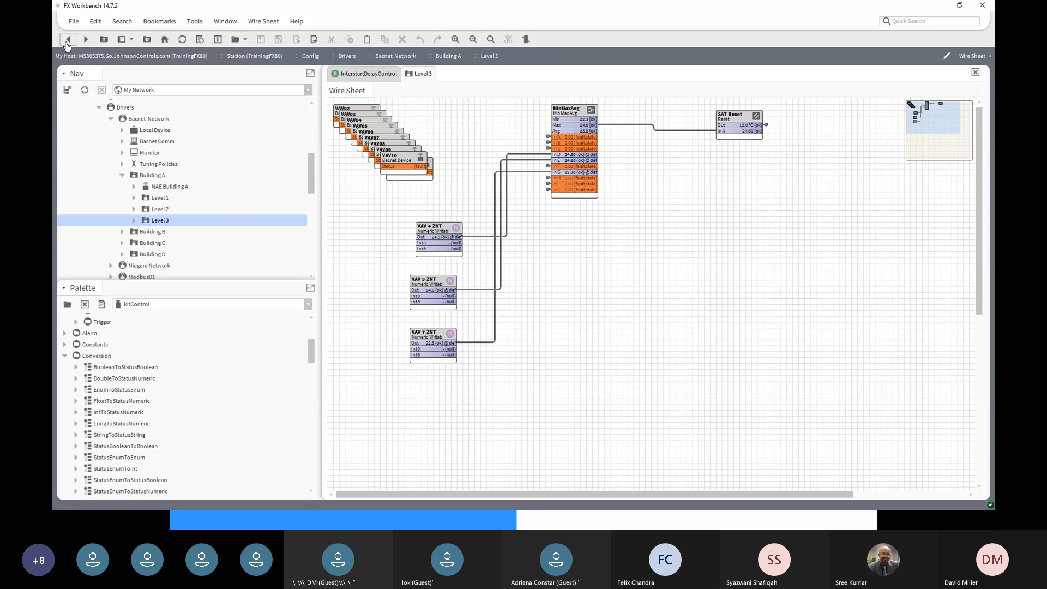
right_click(548, 189)
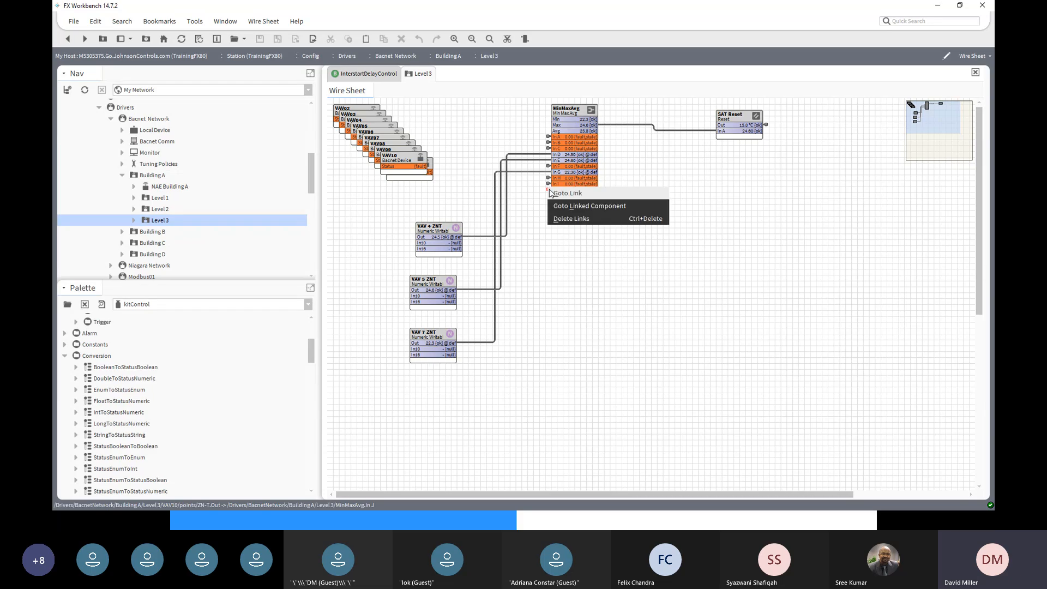
left_click(558, 194)
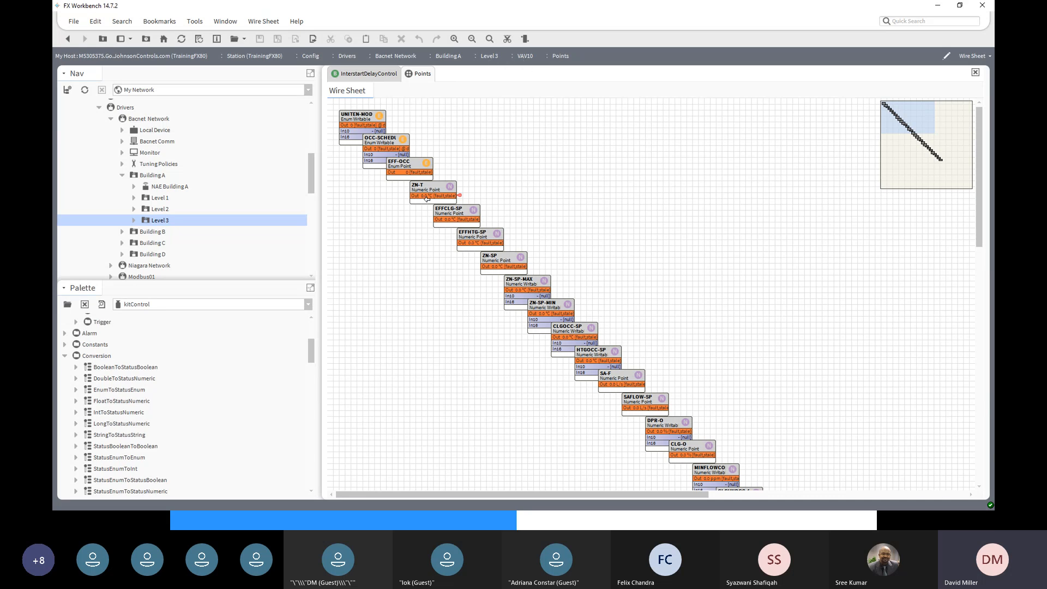
left_click(68, 38)
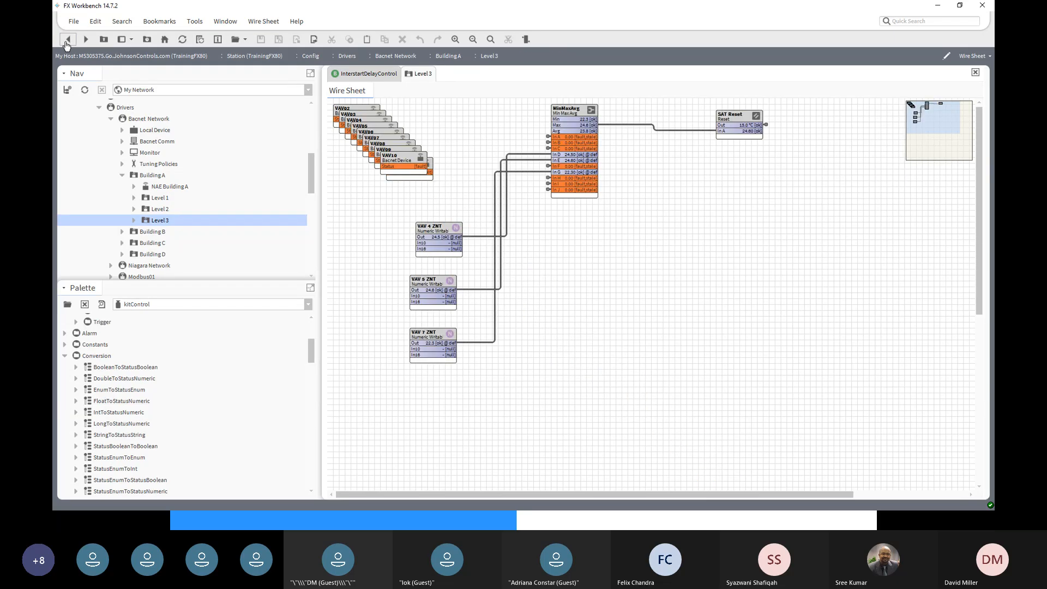
left_click(439, 229)
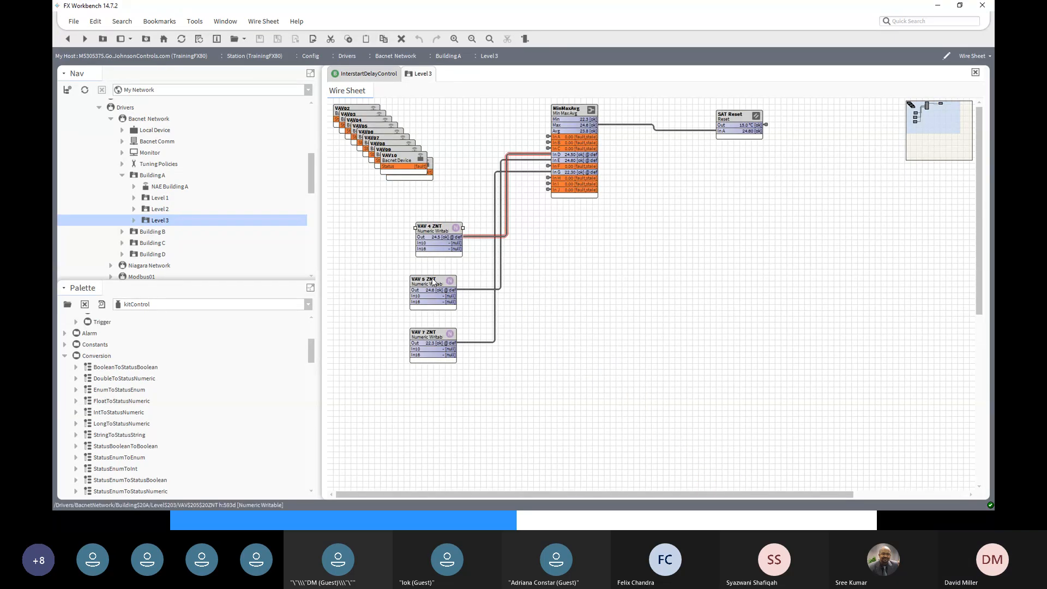
left_click(439, 335)
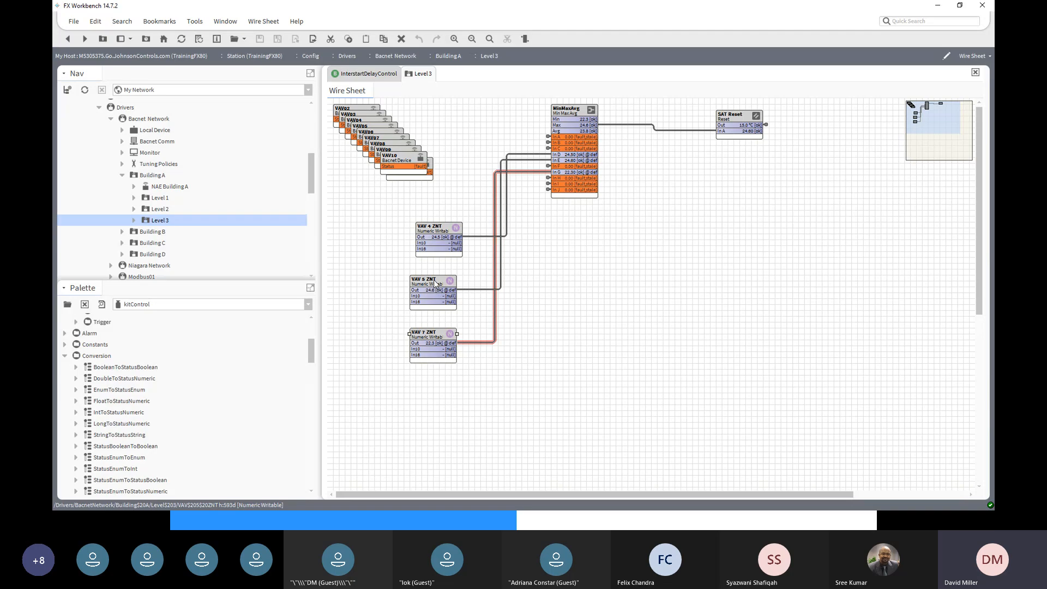
left_click(434, 281)
left_click(437, 229)
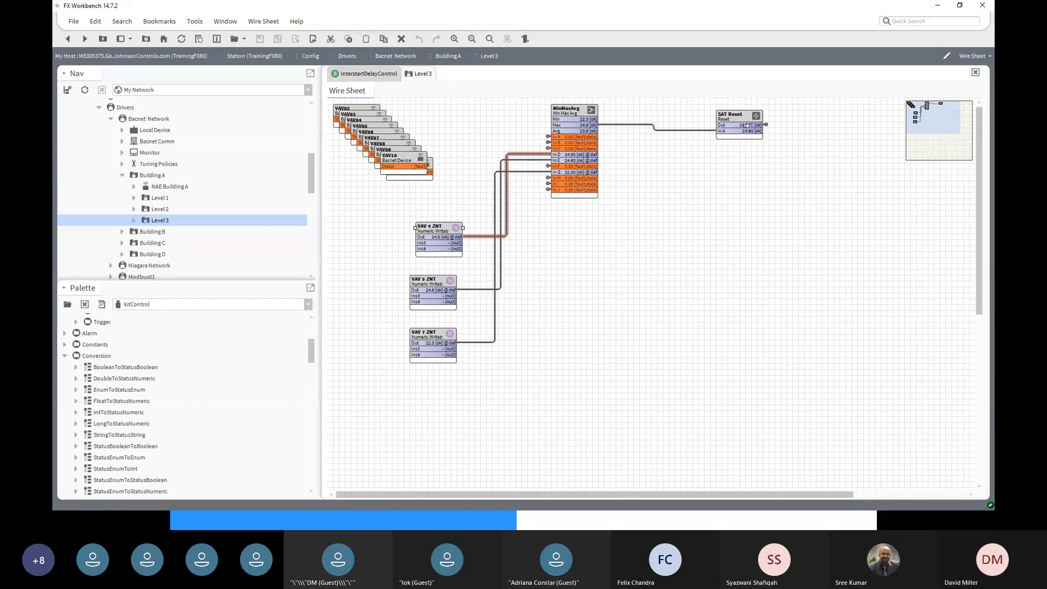
left_click(157, 201)
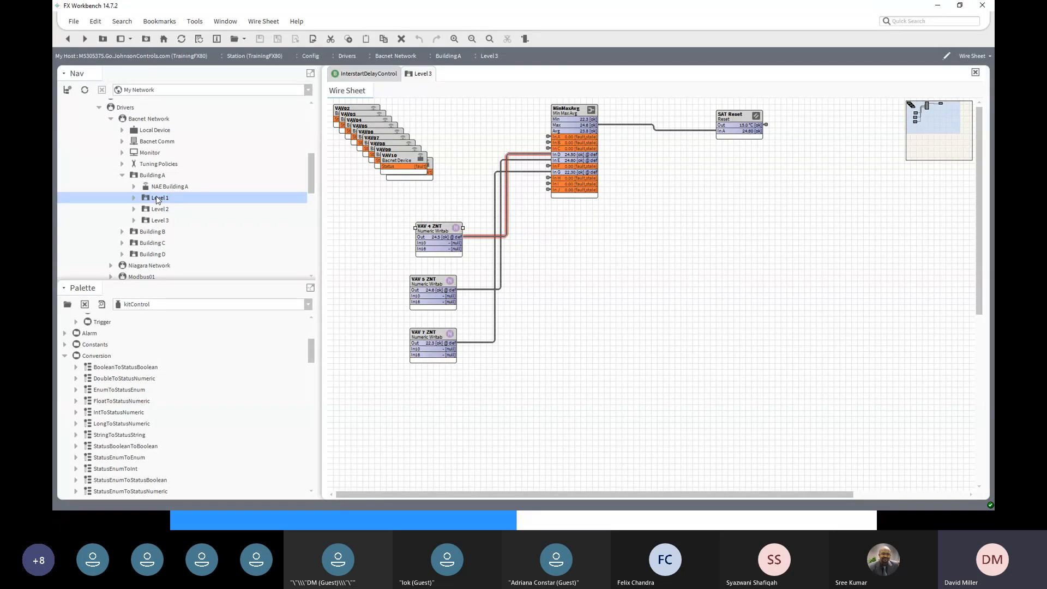
left_click(146, 210)
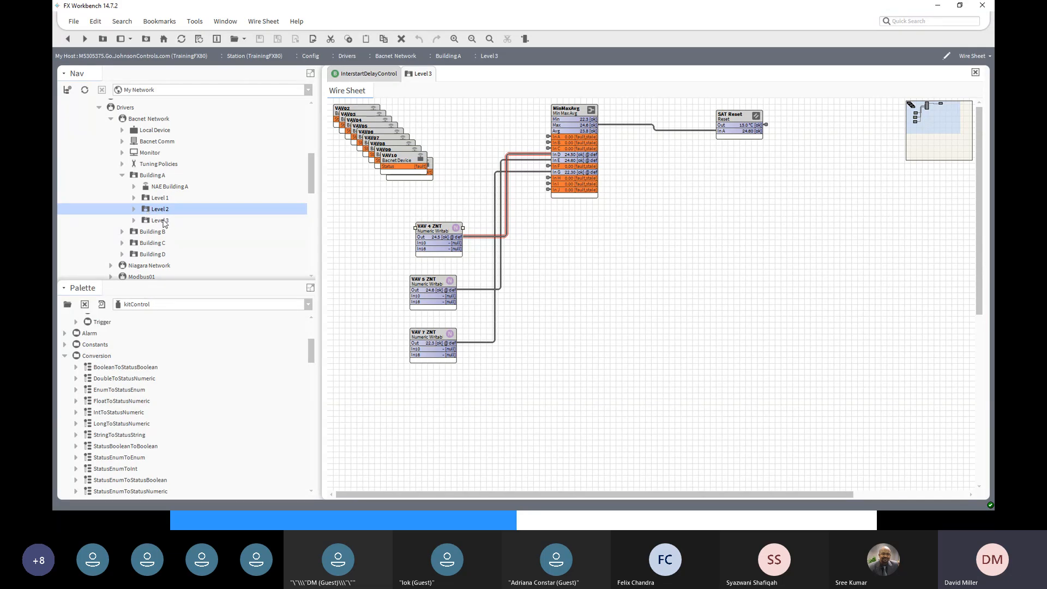
left_click(162, 221)
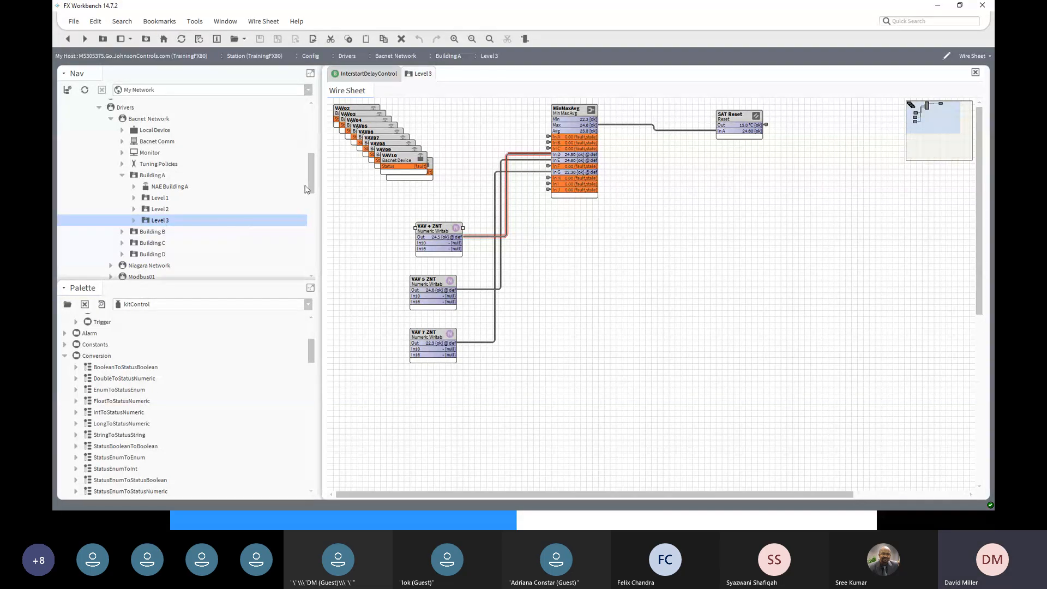
scroll(309, 191, "up", 2)
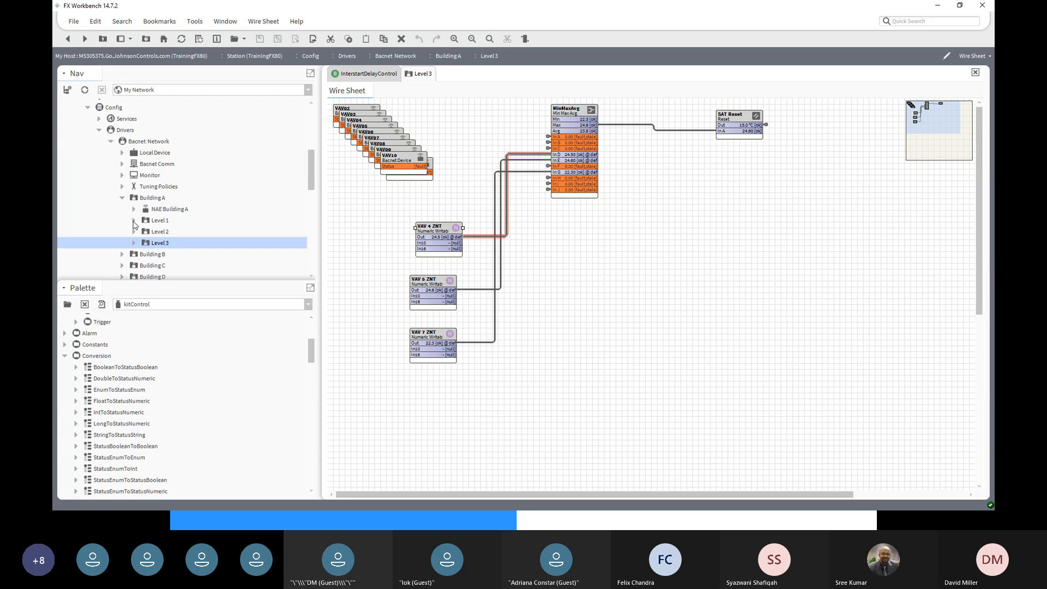
- Expand VAV01's points and open an Override on UNITEN-MODE, cancelling it unchanged
left_click(133, 221)
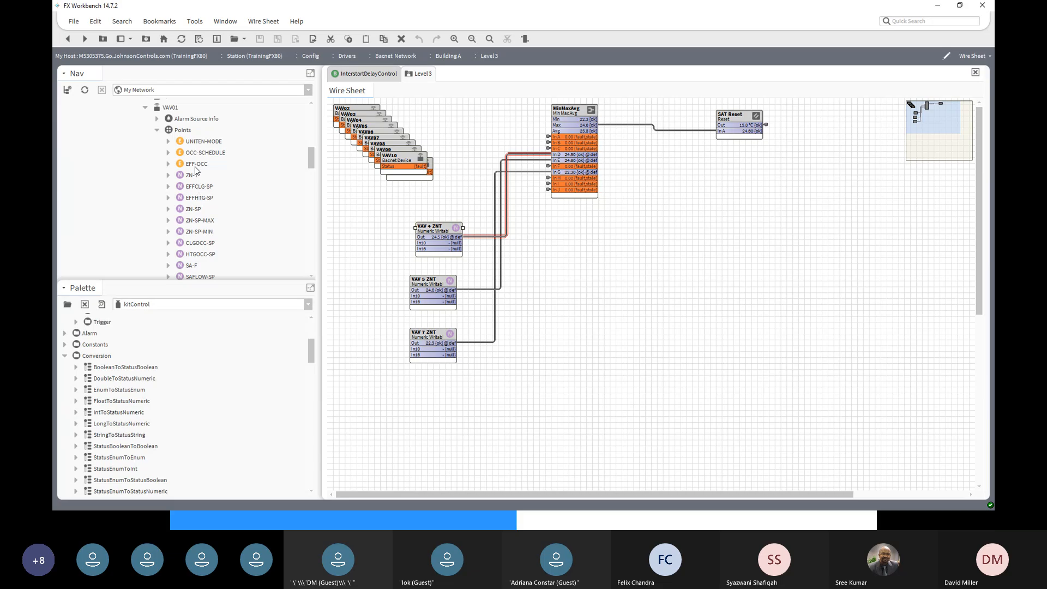
left_click(205, 144)
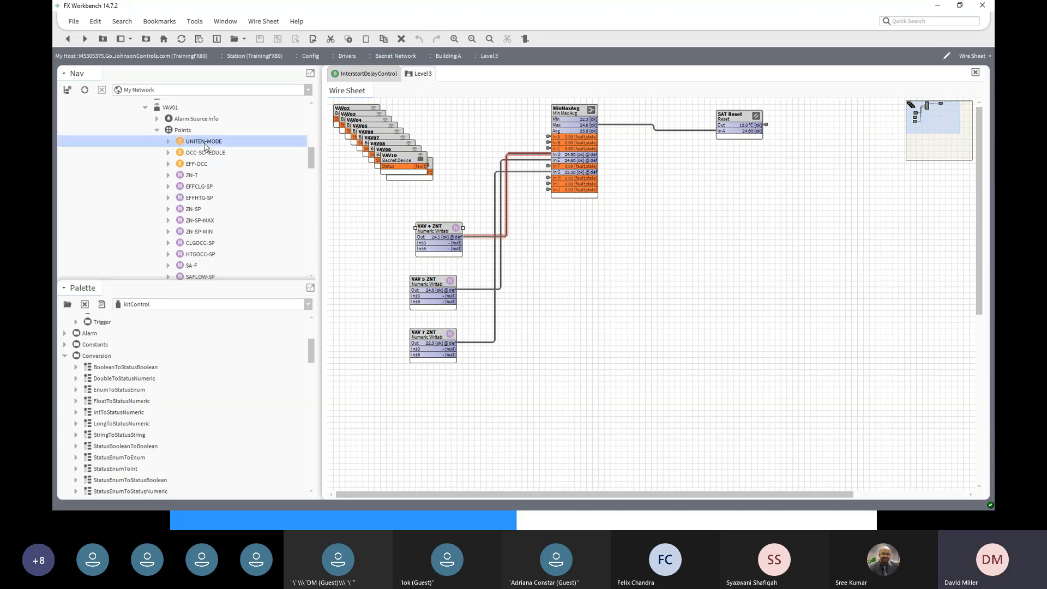
right_click(205, 144)
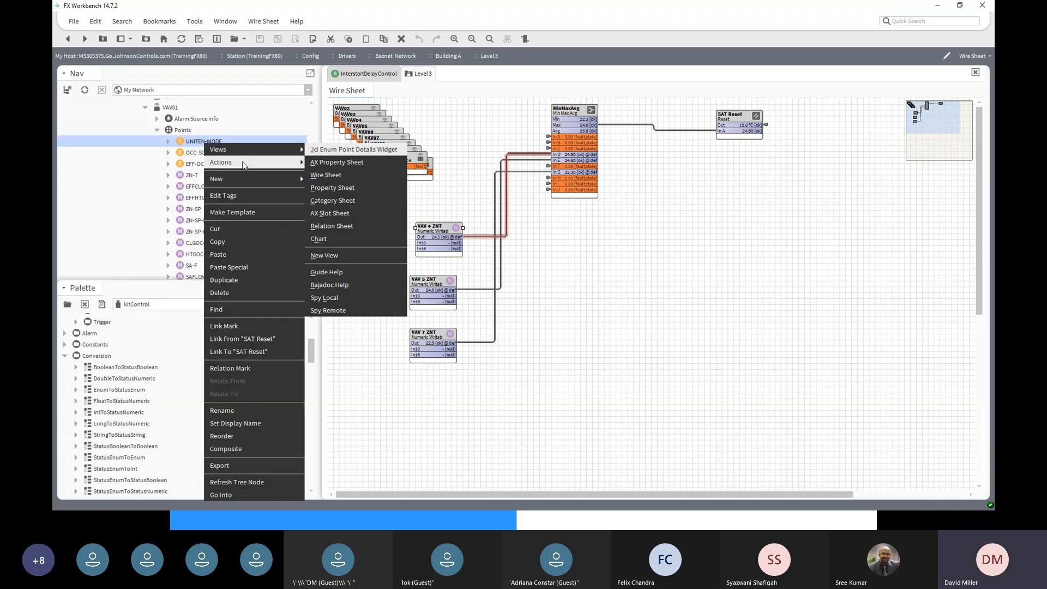
mouse_move(244, 164)
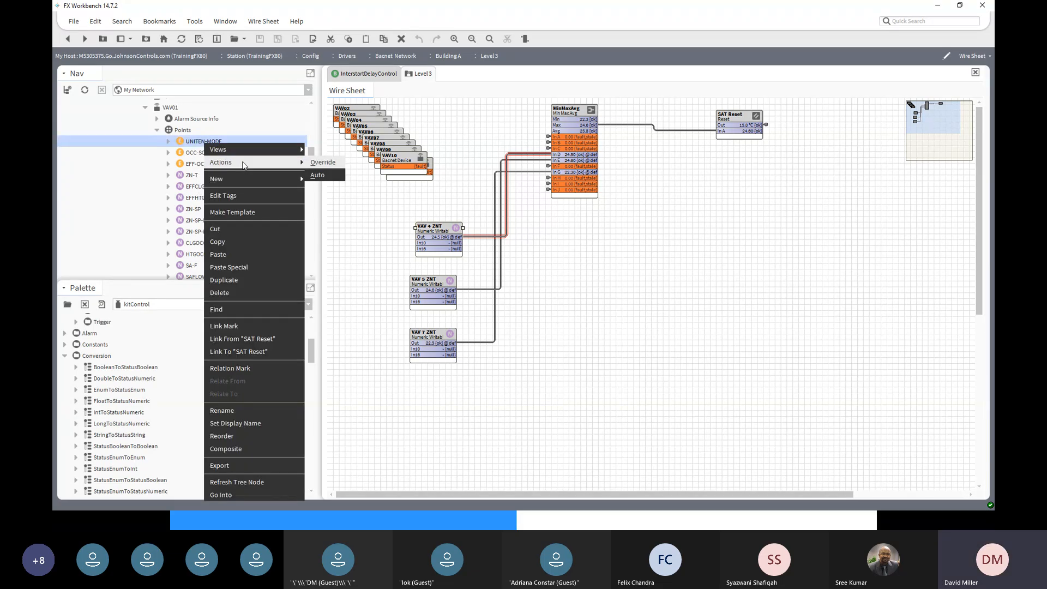
left_click(322, 163)
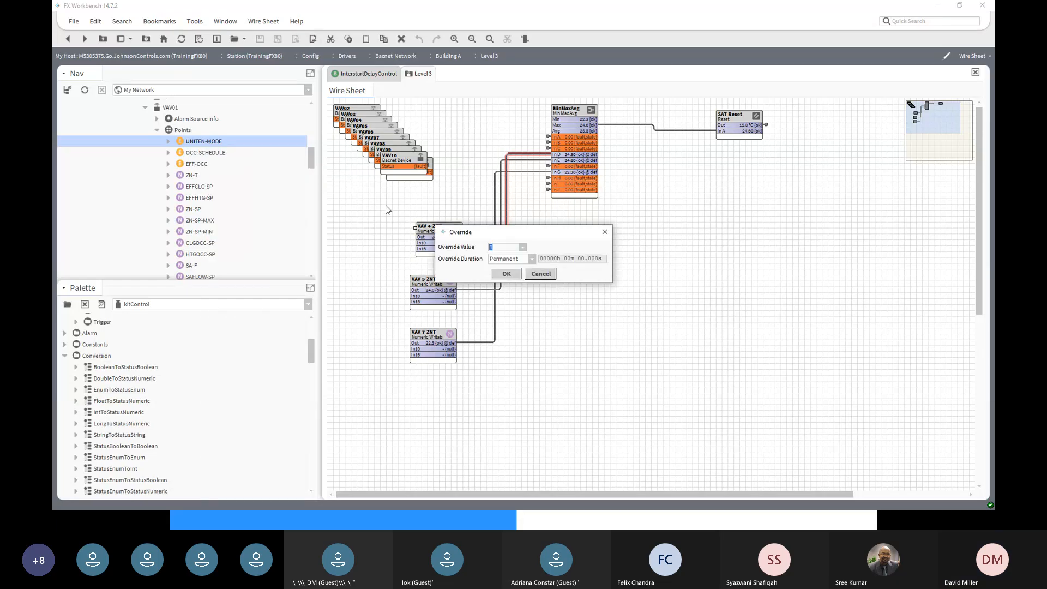
left_click(523, 248)
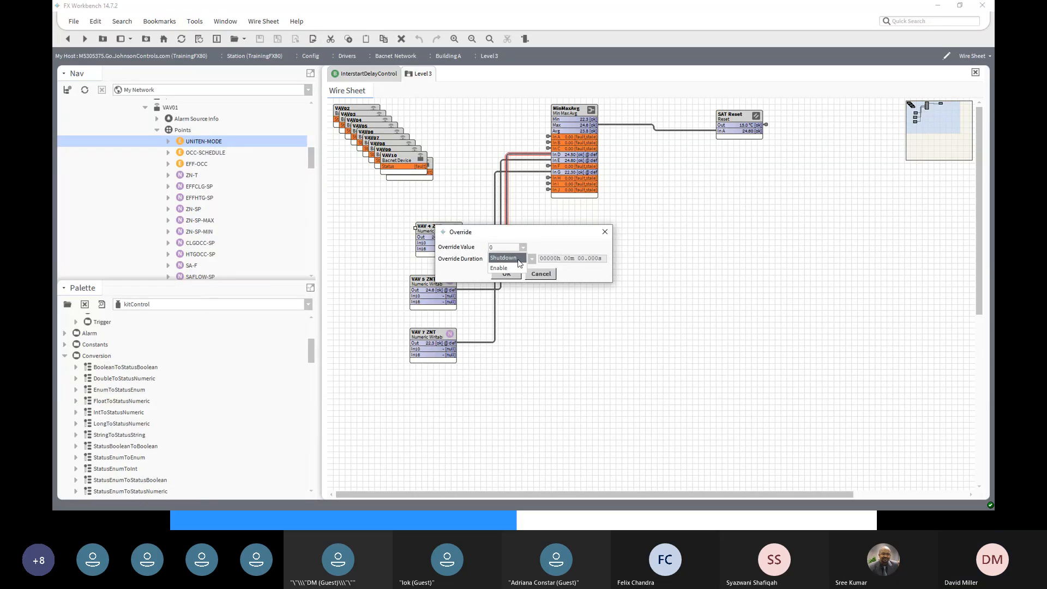
left_click(545, 276)
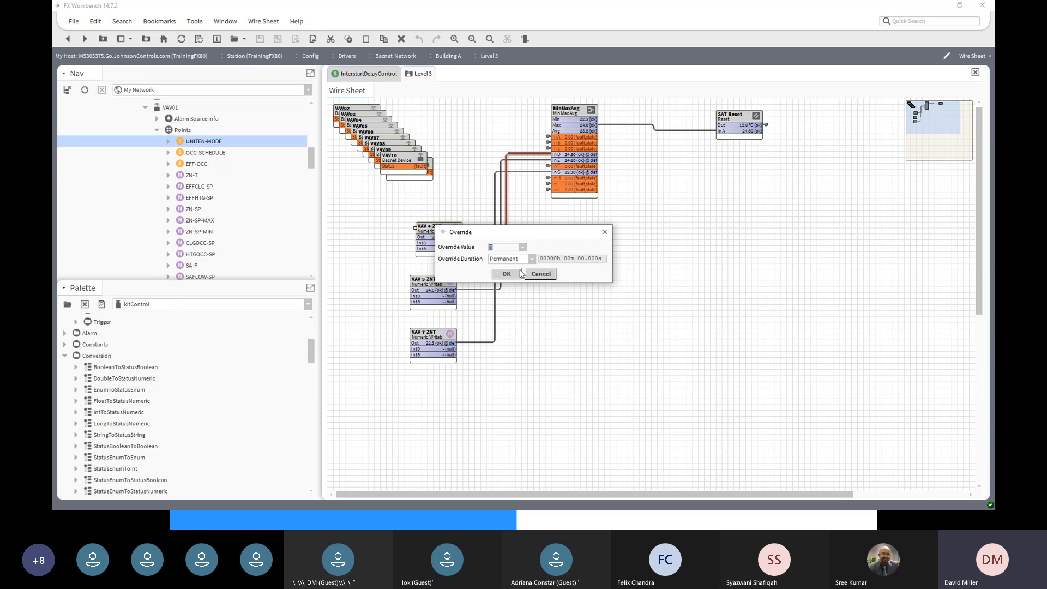
left_click(548, 274)
- Open VAV01's points table listing its 30 points
right_click(203, 153)
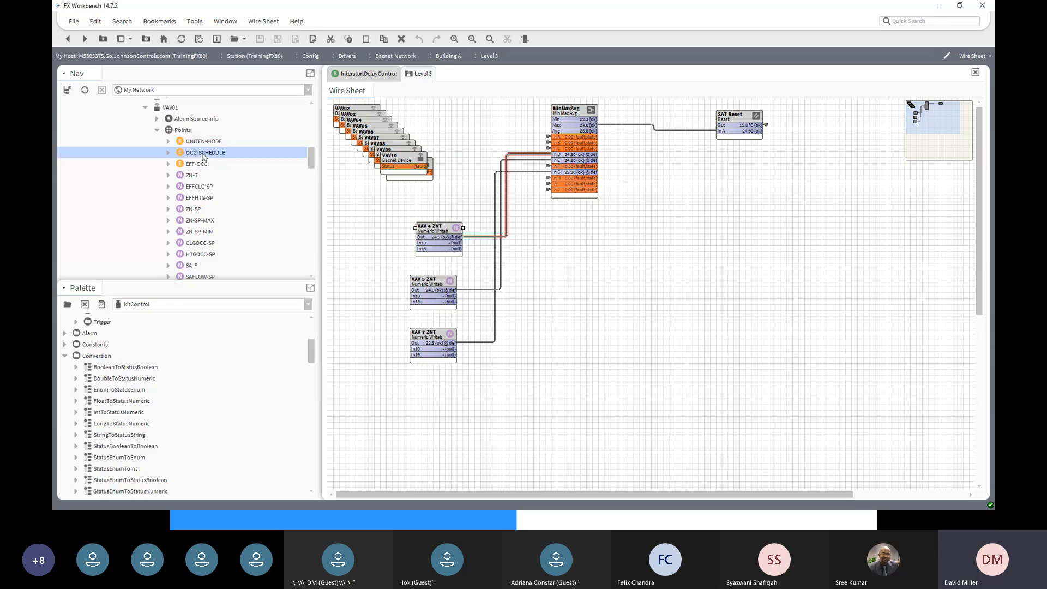
mouse_move(224, 172)
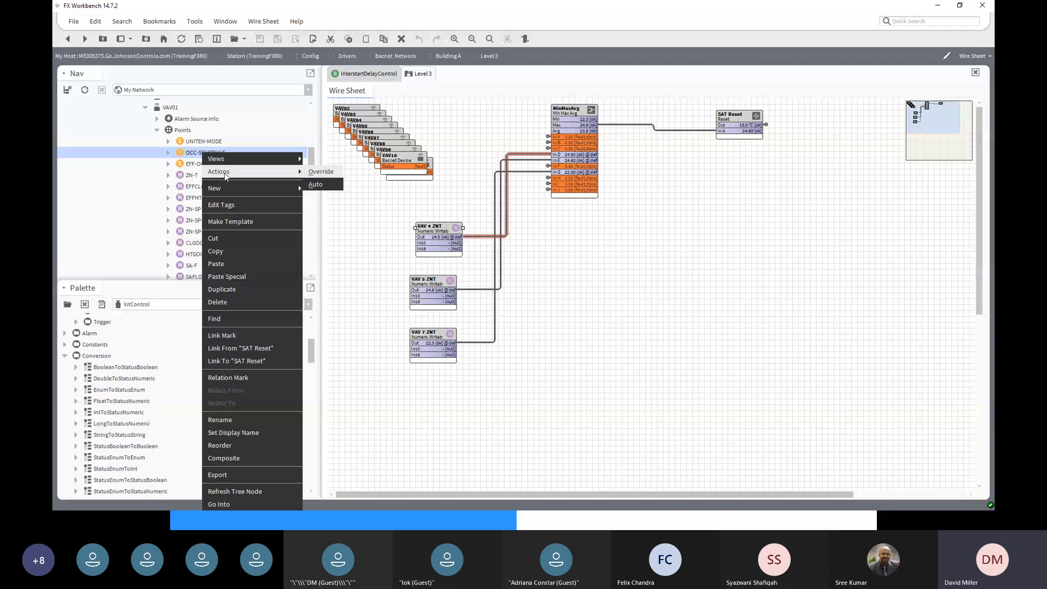
left_click(182, 155)
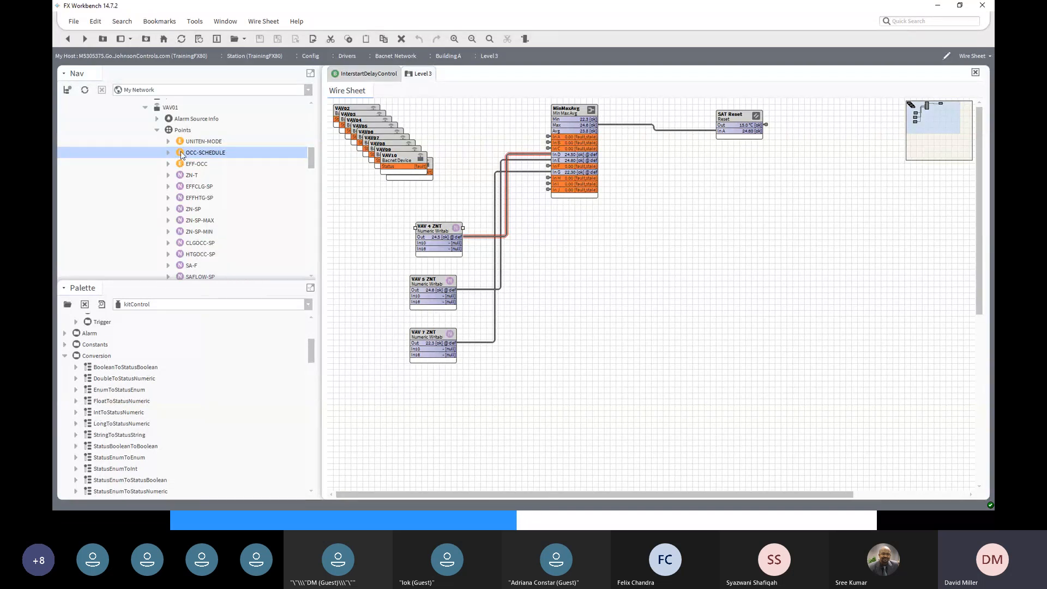
double_click(179, 131)
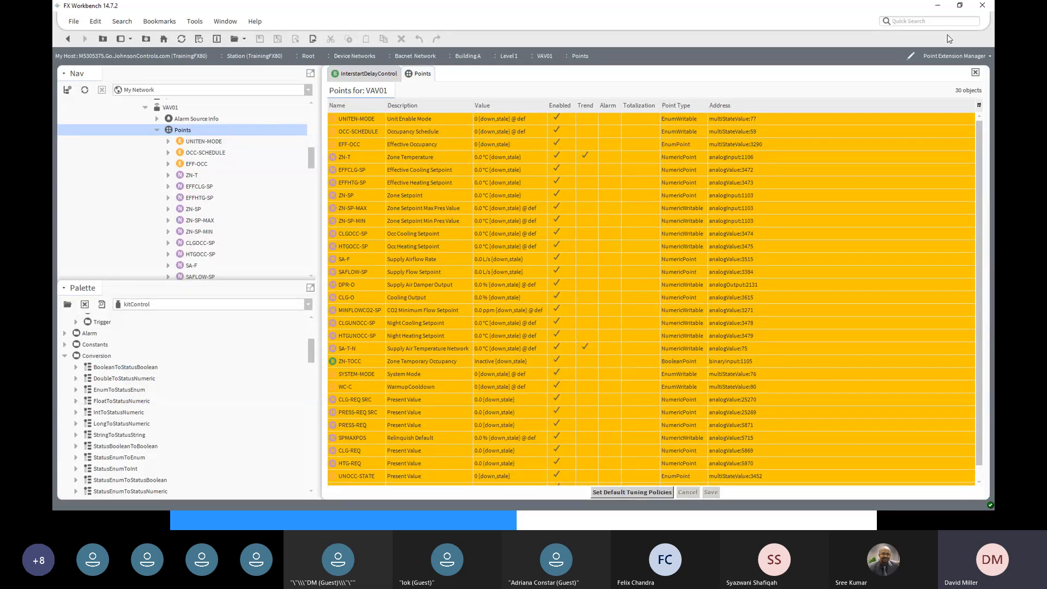
- Show VAV01's points as a wire sheet and review UNITEN-MODE's Pin Slots without changes
left_click(981, 55)
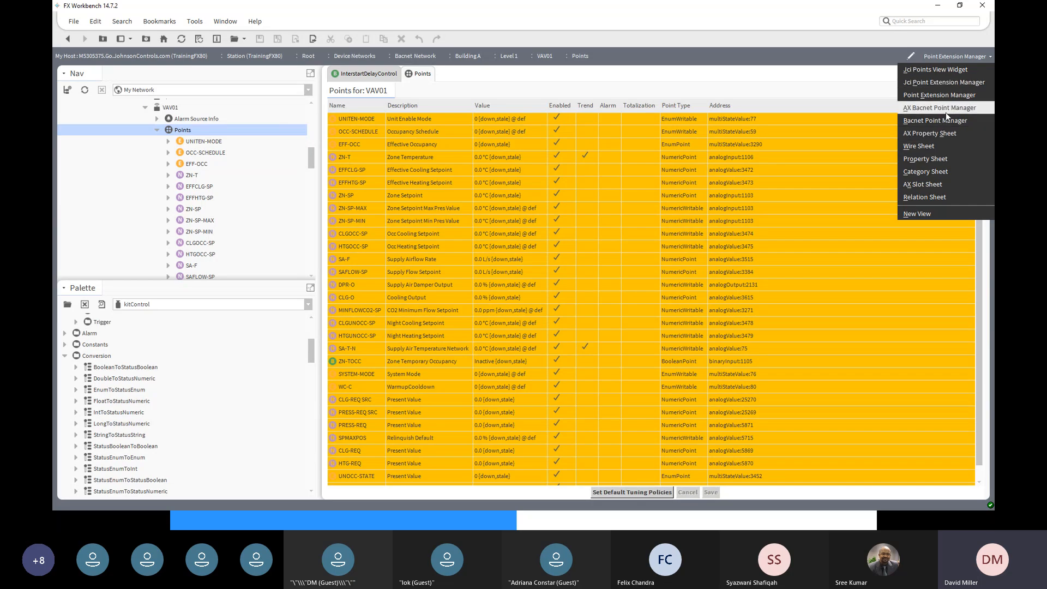
left_click(939, 146)
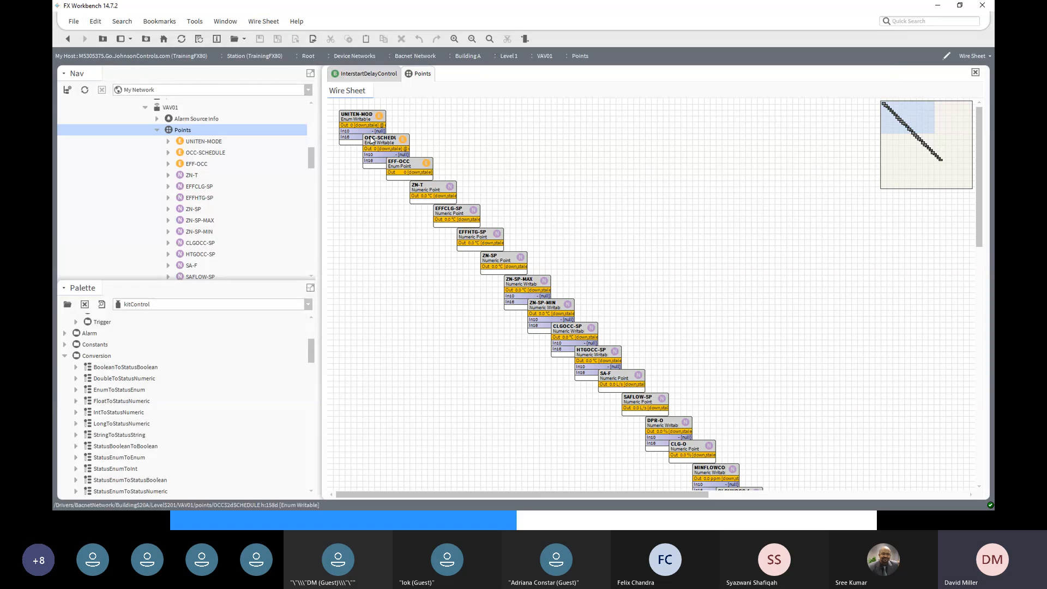
right_click(363, 116)
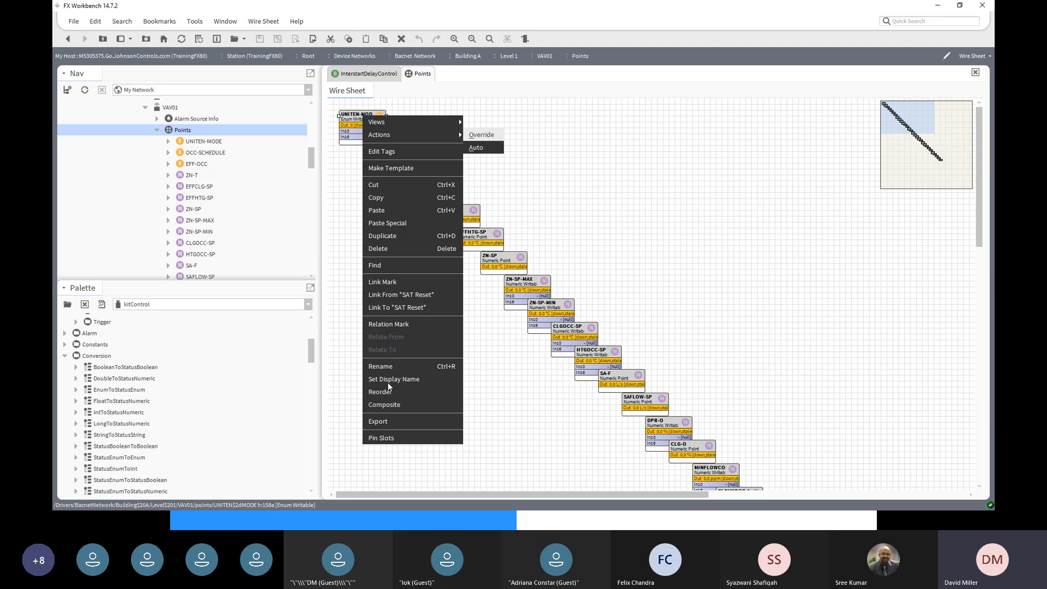
left_click(390, 439)
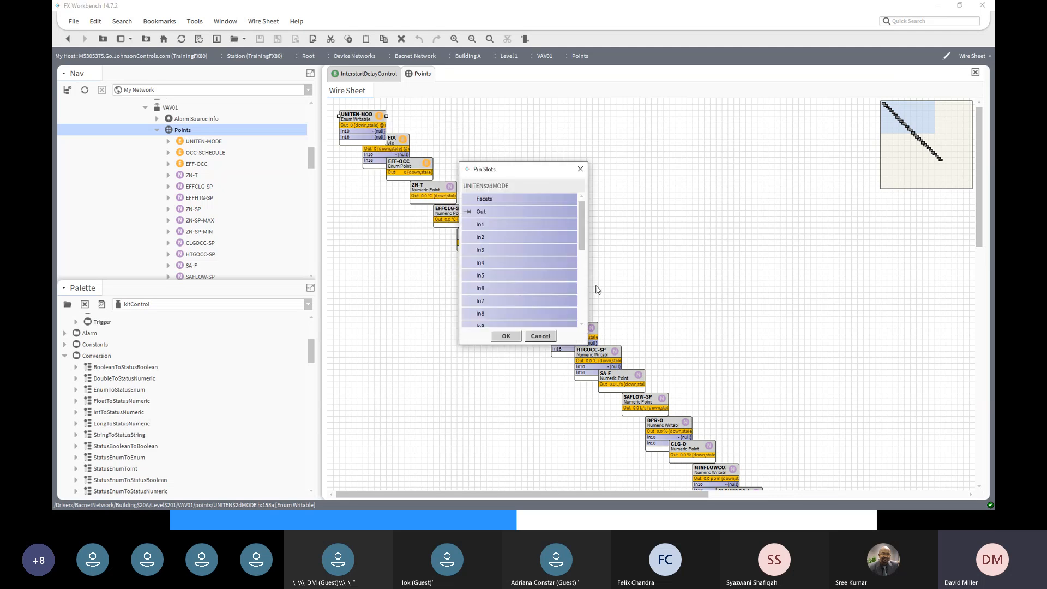
left_click_drag(578, 239, 585, 295)
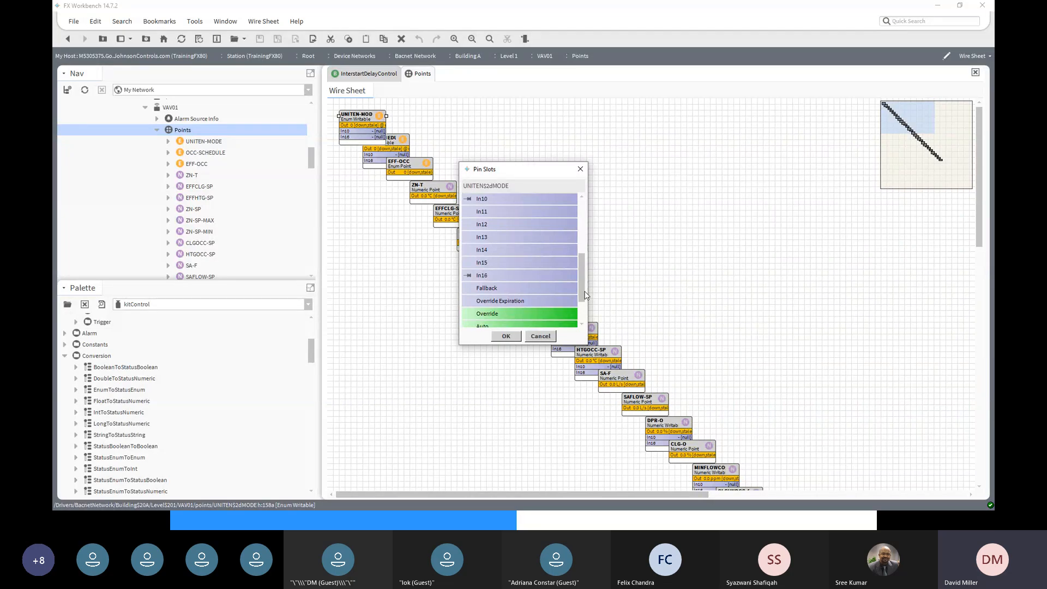
left_click_drag(586, 295, 583, 271)
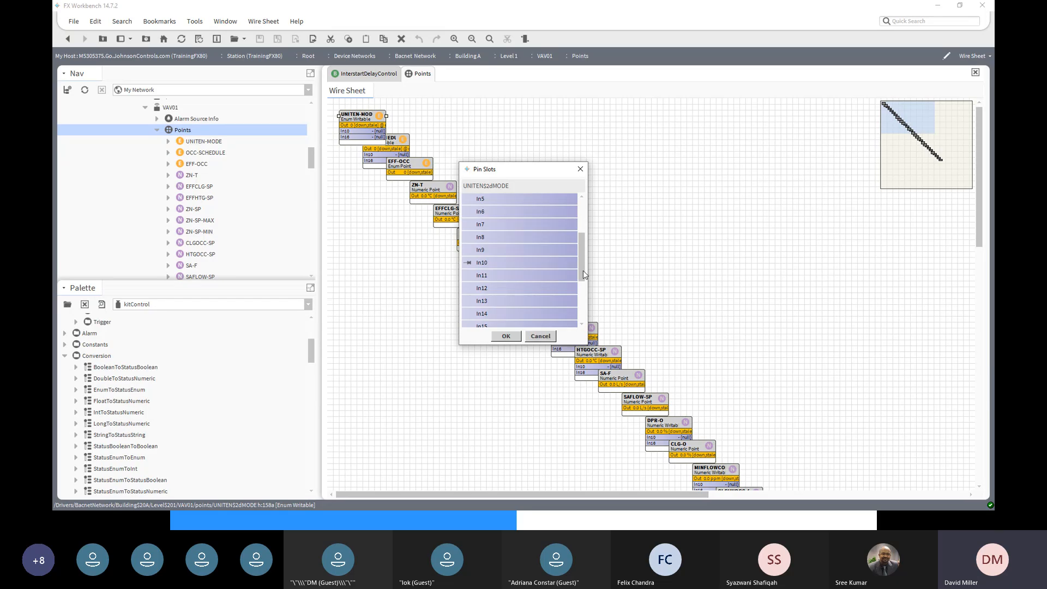
left_click_drag(583, 271, 583, 247)
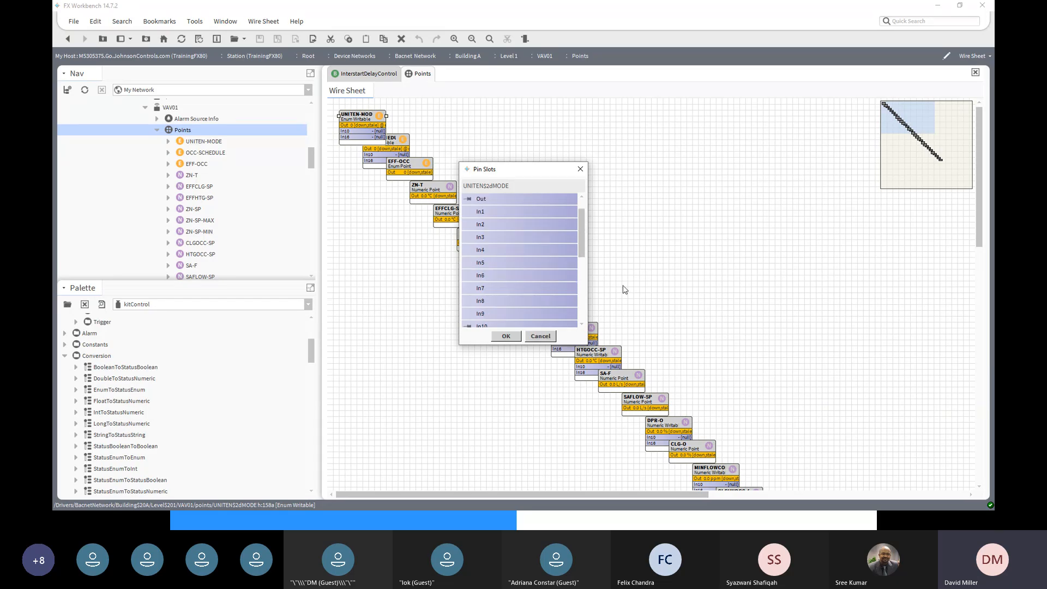
left_click(549, 336)
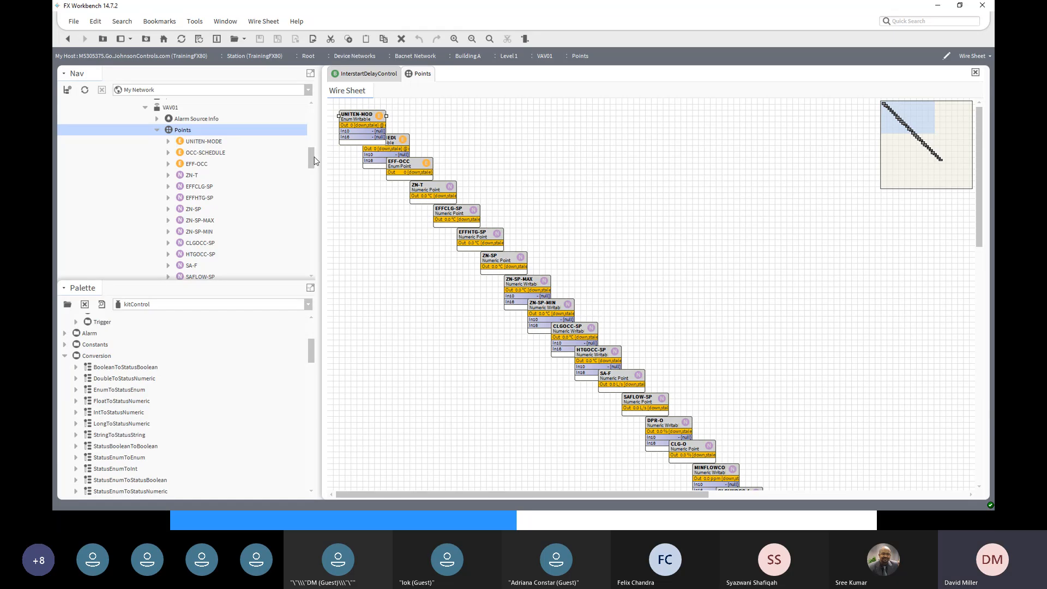
- Display the Level 1 folder in Wire Sheet view
scroll(243, 159, "up", 2)
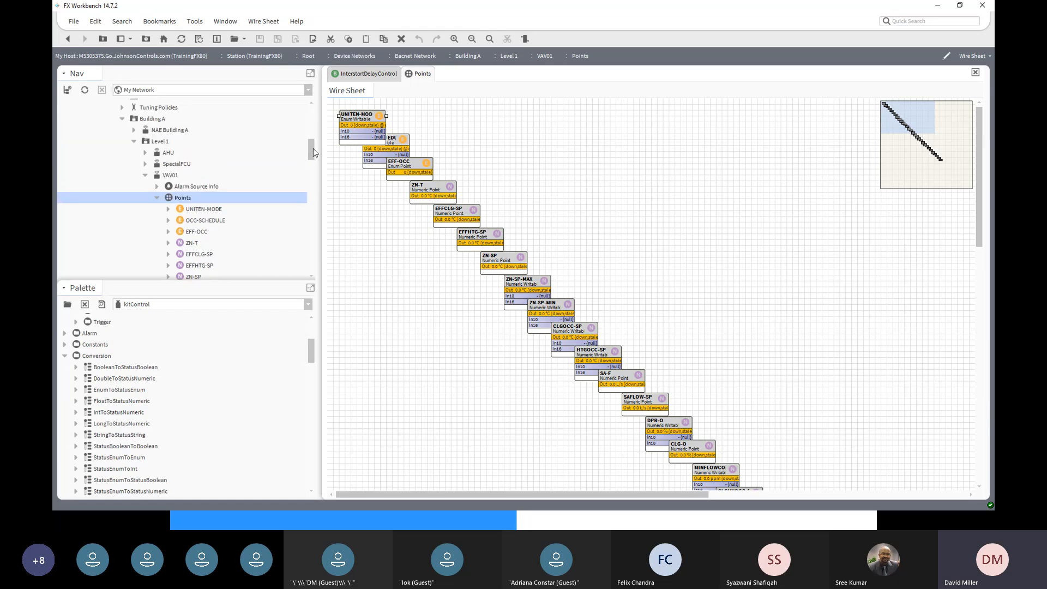
left_click(160, 141)
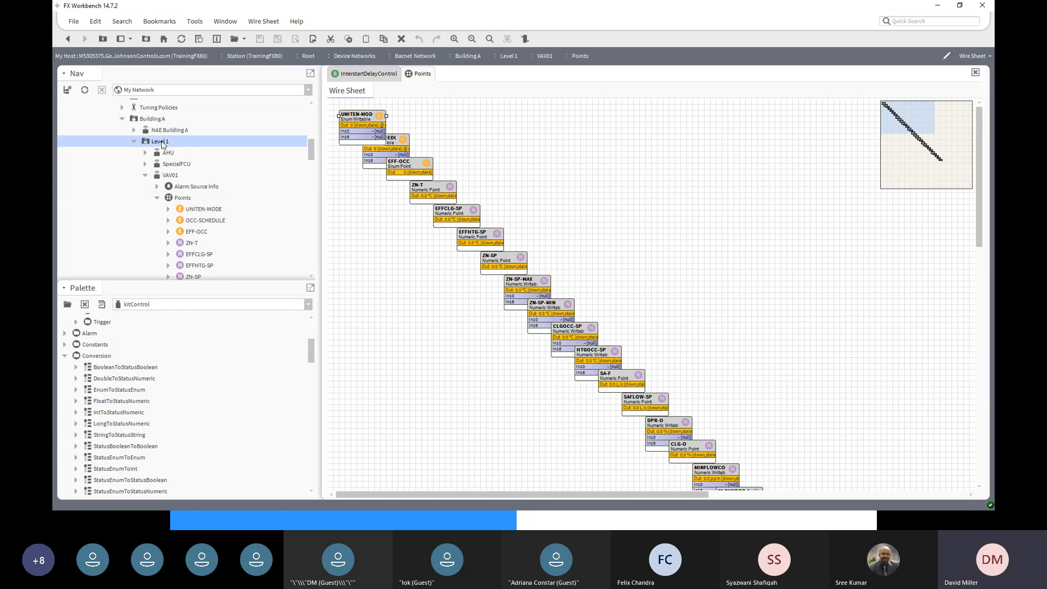
double_click(161, 142)
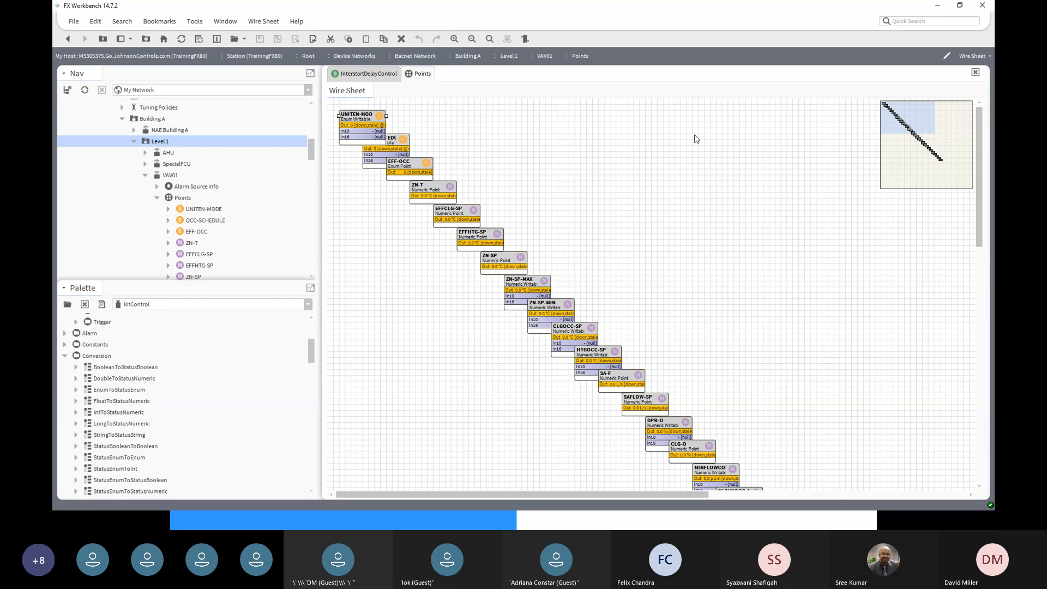
left_click(973, 55)
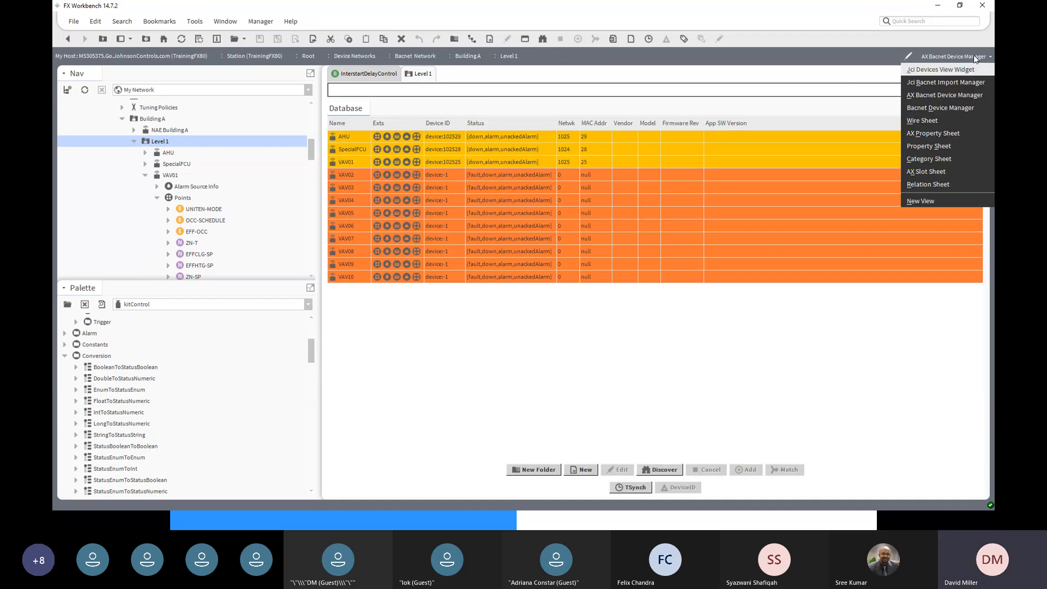
left_click(923, 121)
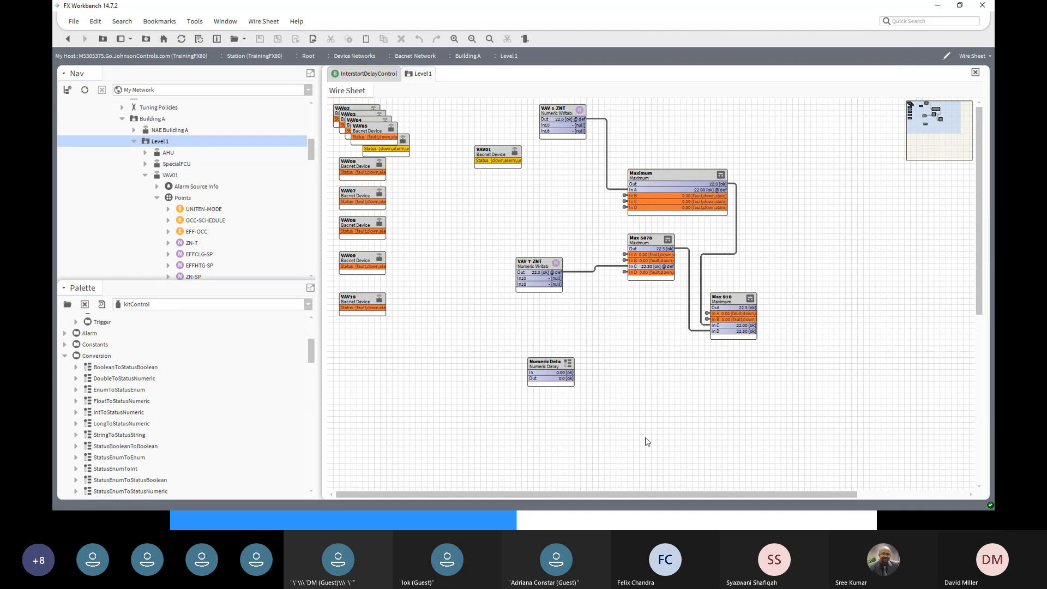
scroll(586, 448, "down", 5)
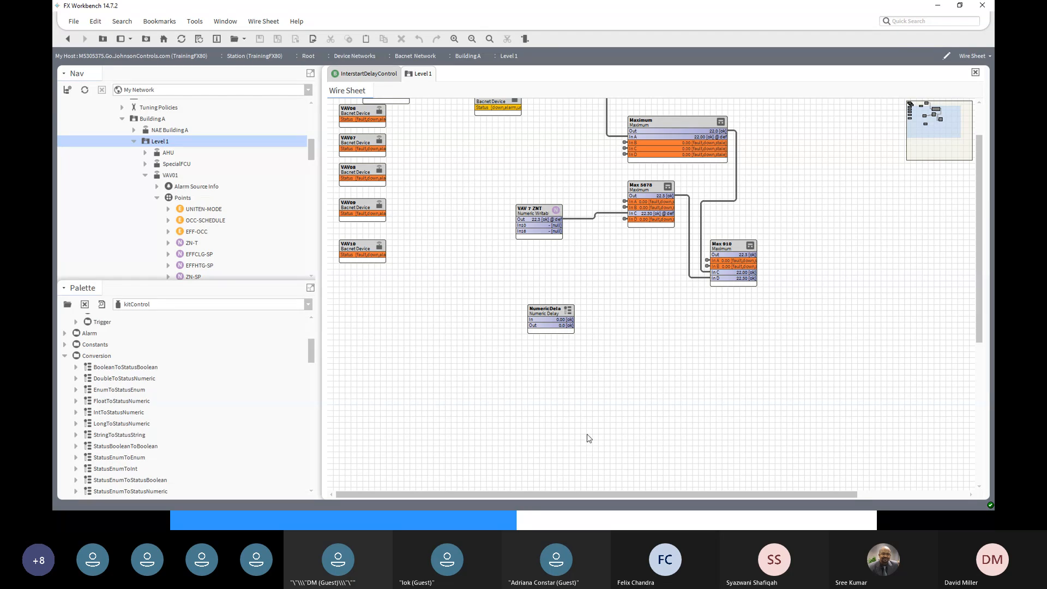
scroll(588, 435, "down", 1)
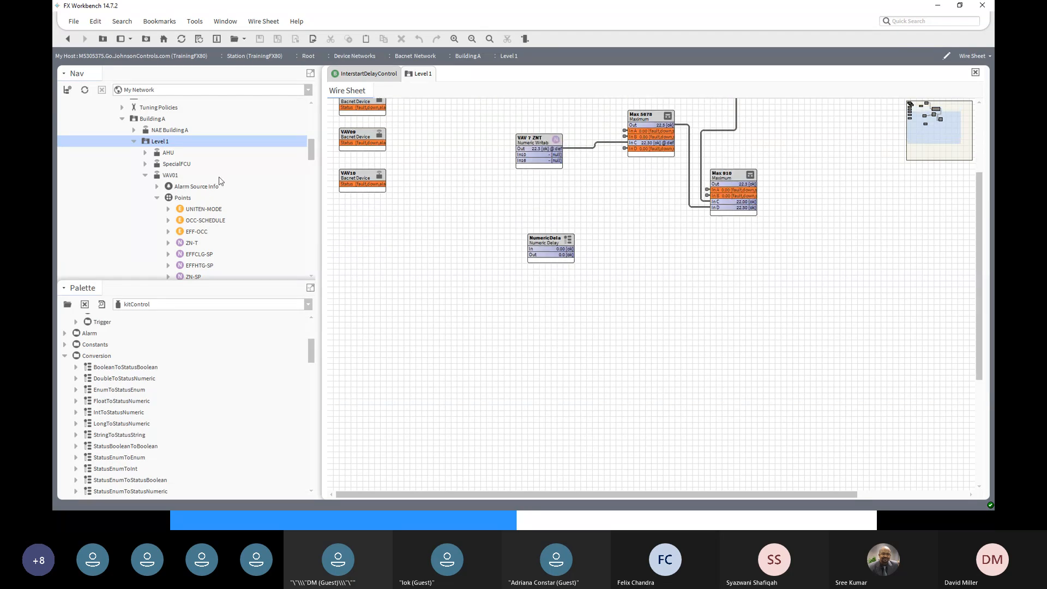
left_click_drag(311, 157, 315, 230)
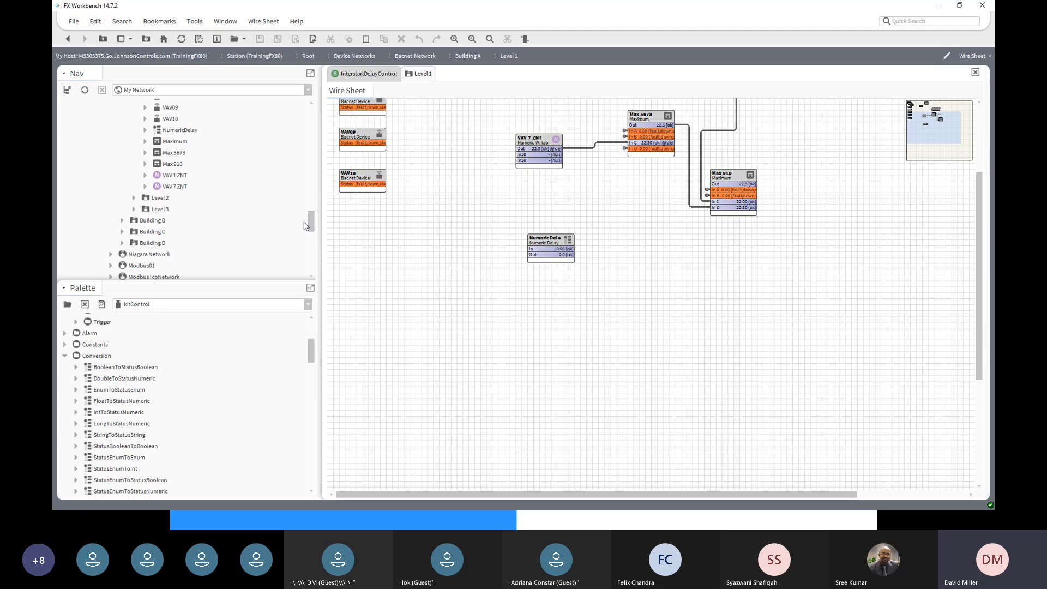
- Open the Level 2 wire sheet from the Nav tree
left_click(145, 199)
right_click(145, 200)
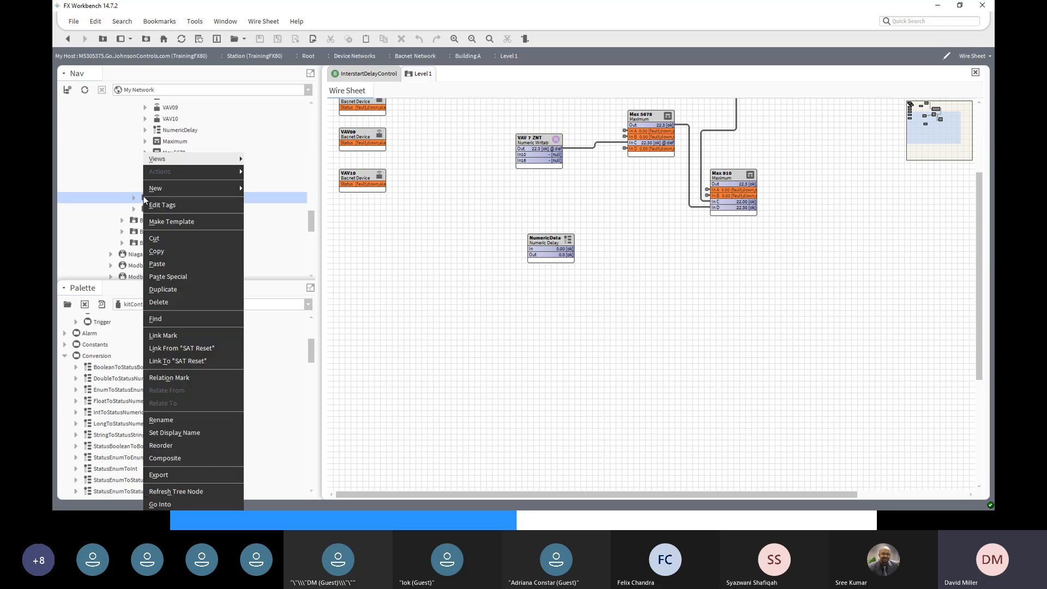
mouse_move(165, 161)
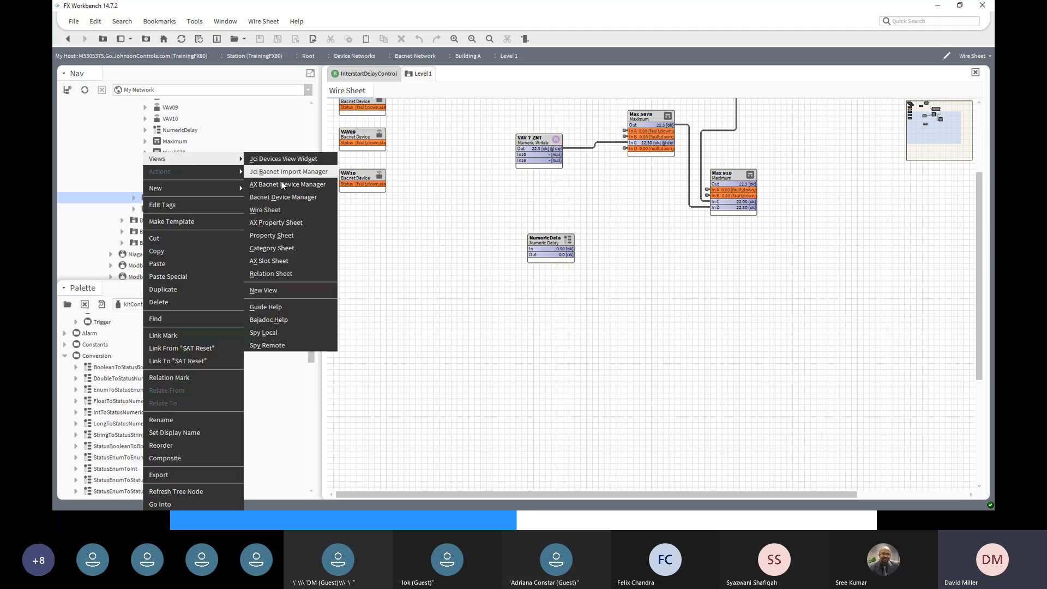
left_click(274, 209)
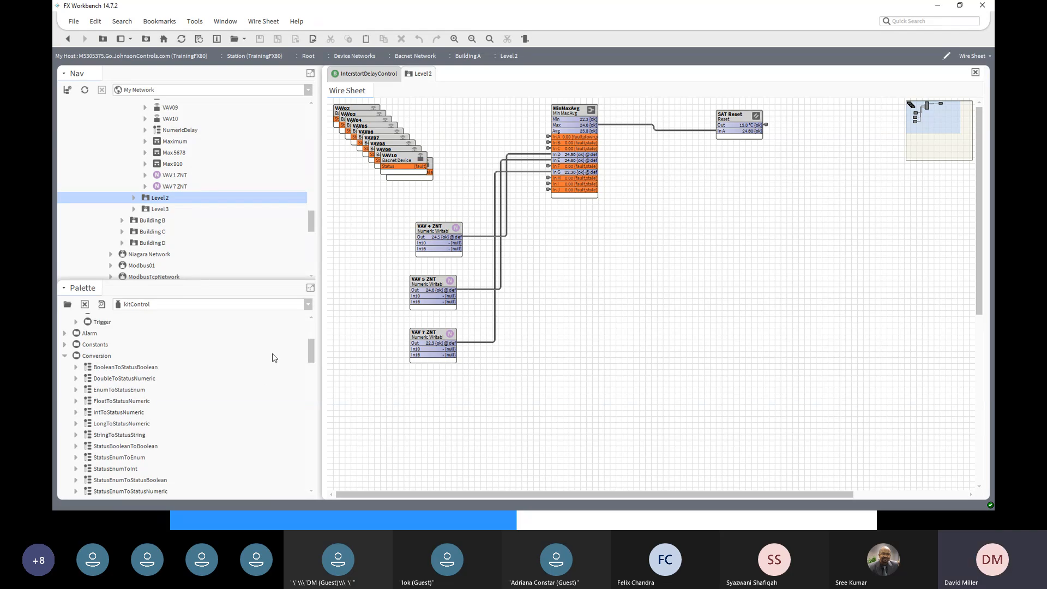
- Add an EnumWritable named VAV Enable below VAV 7 ZNT and link-mark it
left_click_drag(312, 353, 312, 334)
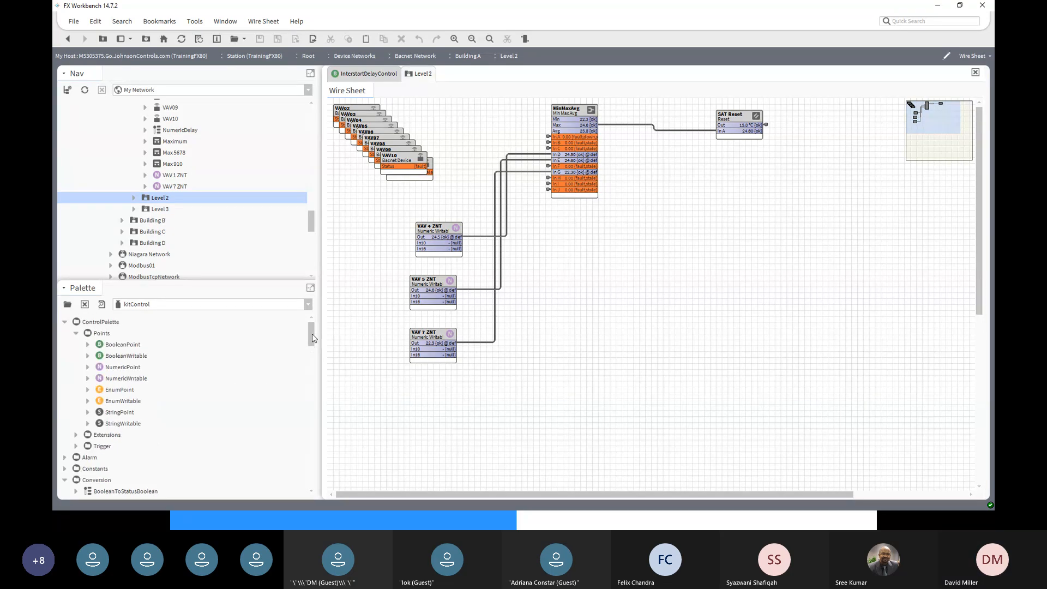
left_click(117, 402)
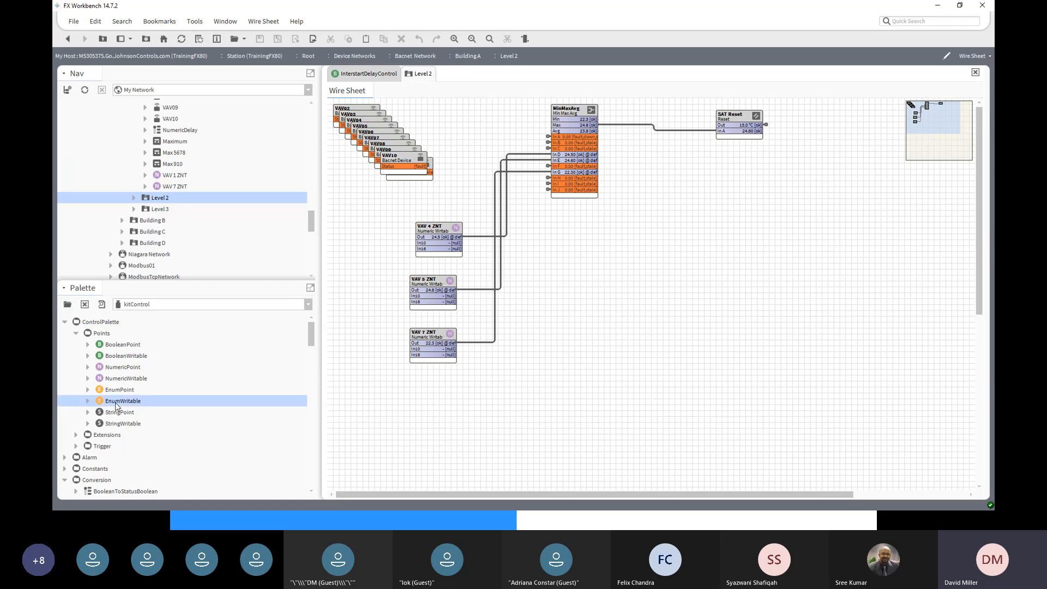
left_click_drag(116, 404, 572, 415)
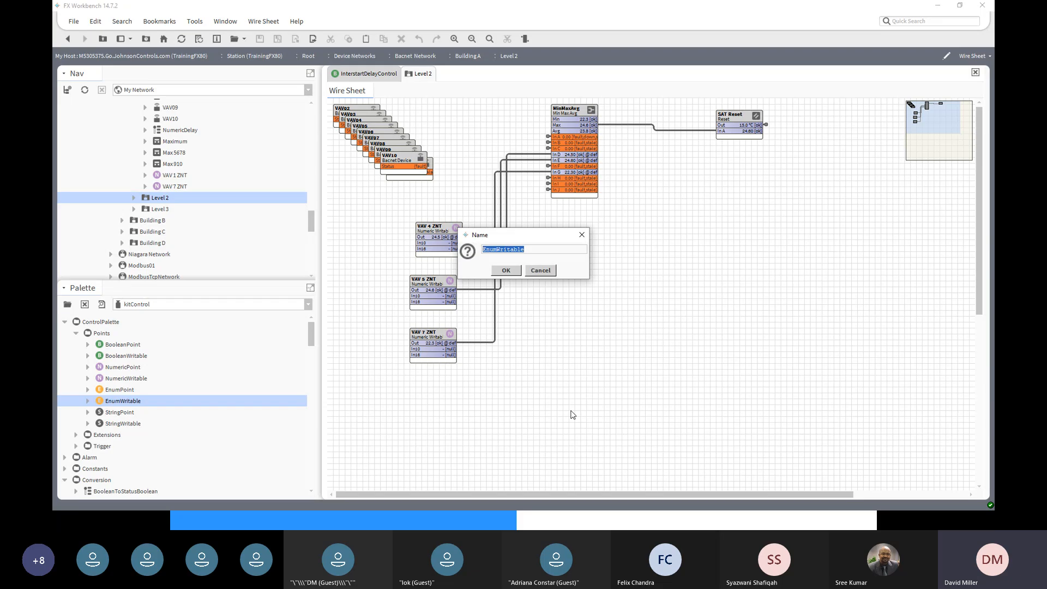
type("VAV")
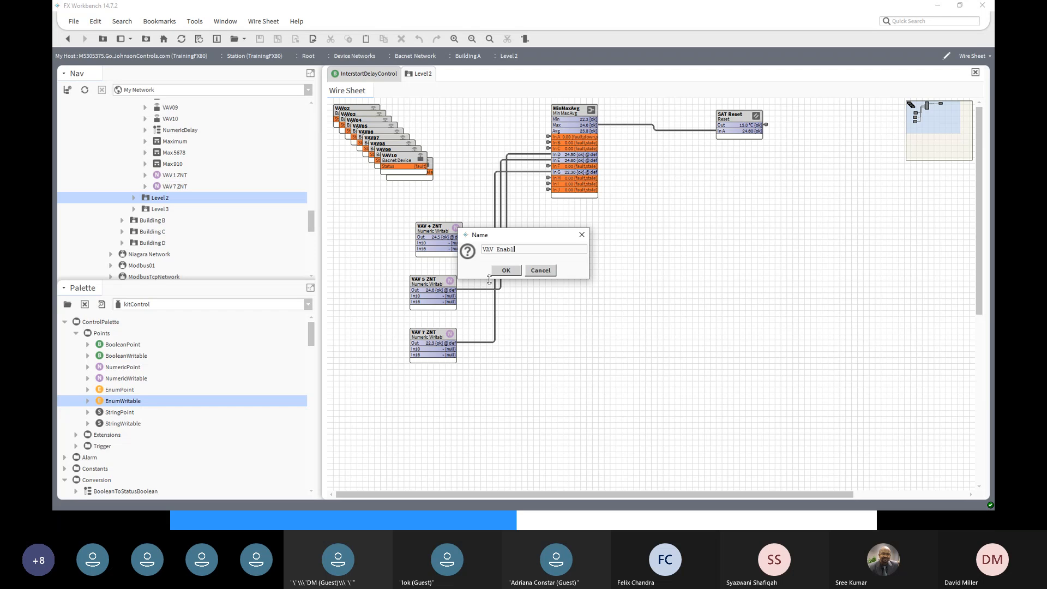
left_click(508, 273)
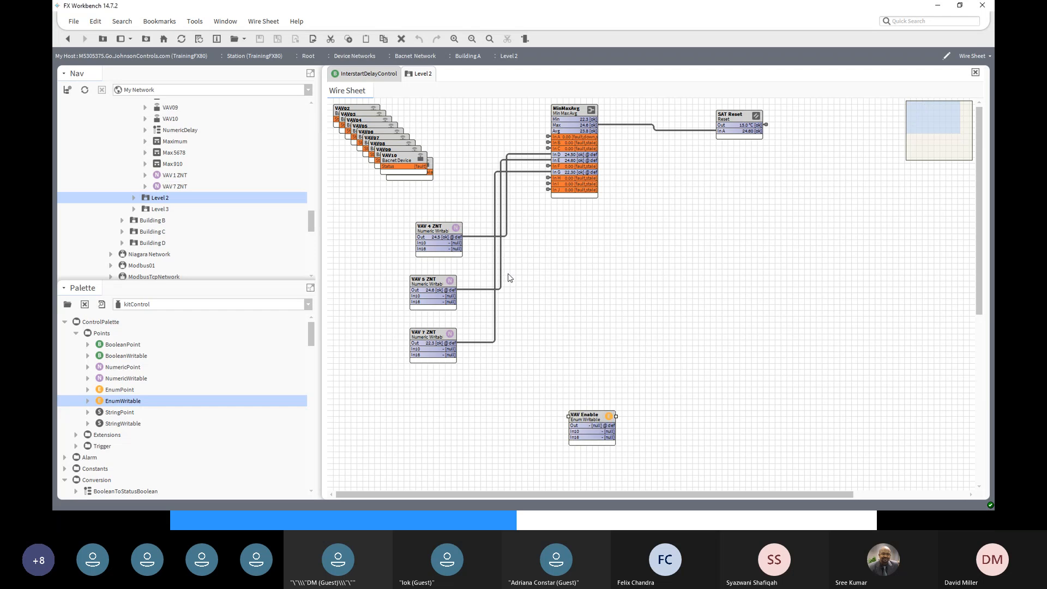
left_click_drag(594, 418, 435, 381)
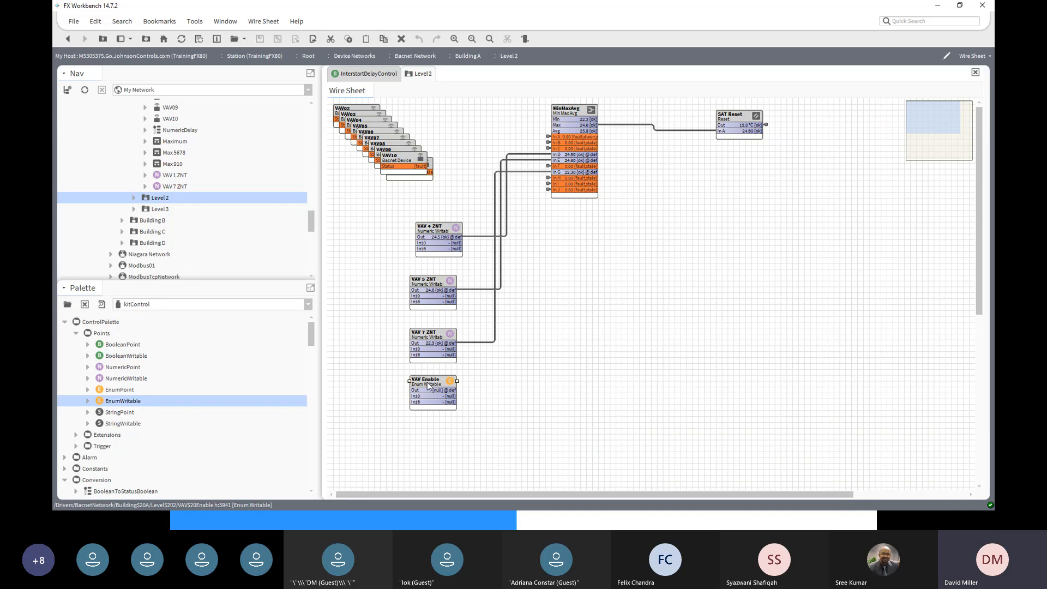
right_click(429, 385)
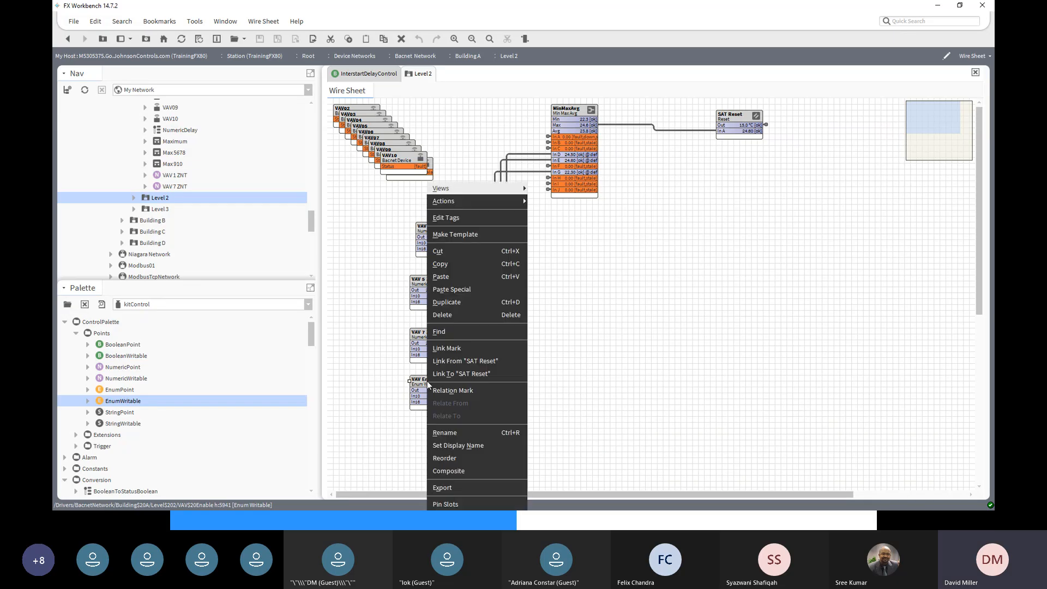
left_click(449, 349)
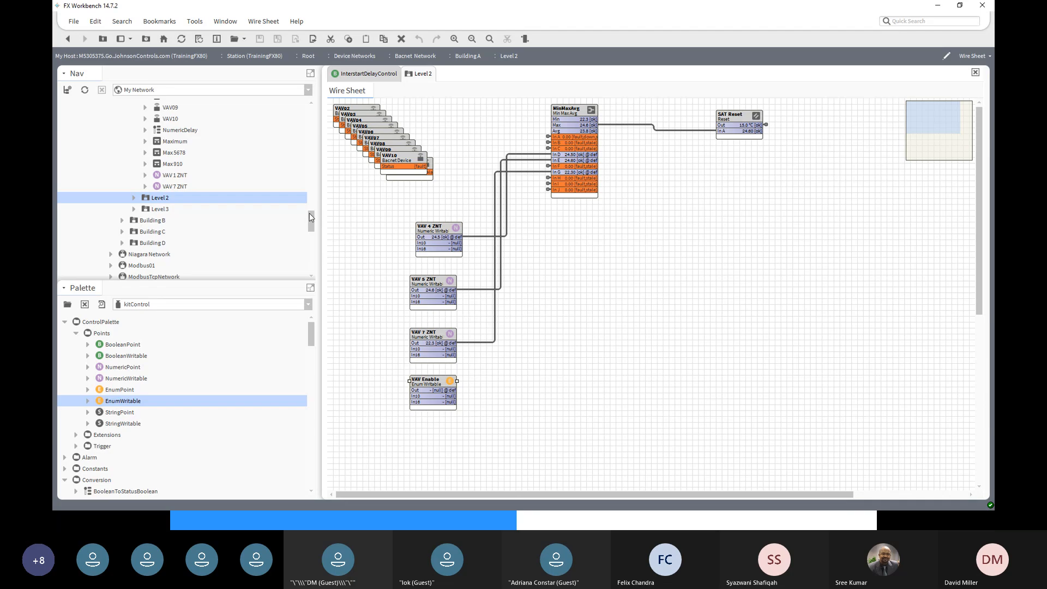
- Locate VAV01's UNITEN-MODE point under Level 2 in the Nav tree
left_click_drag(309, 217, 310, 152)
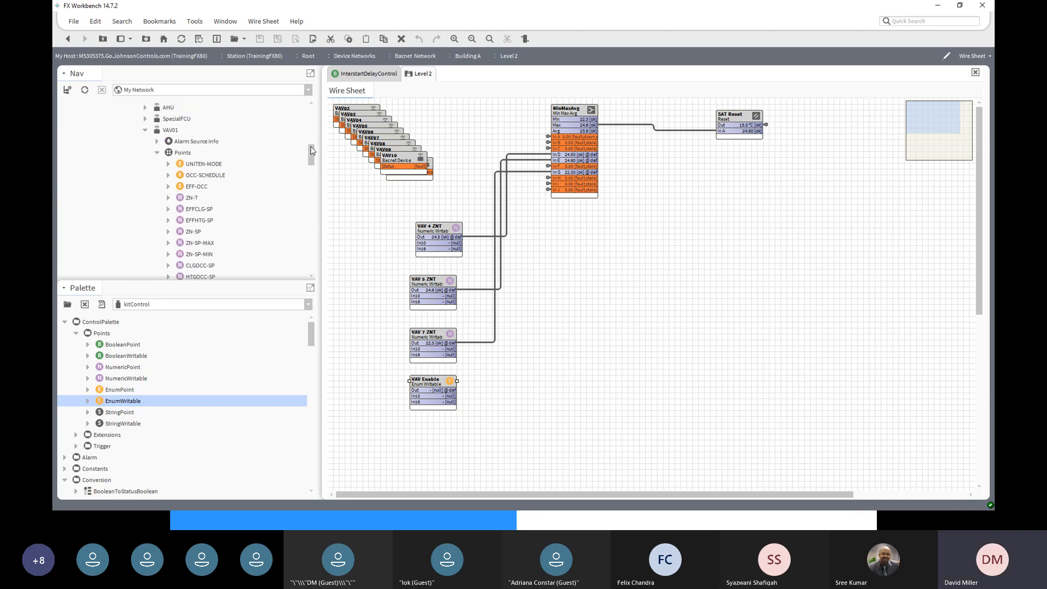
left_click(199, 165)
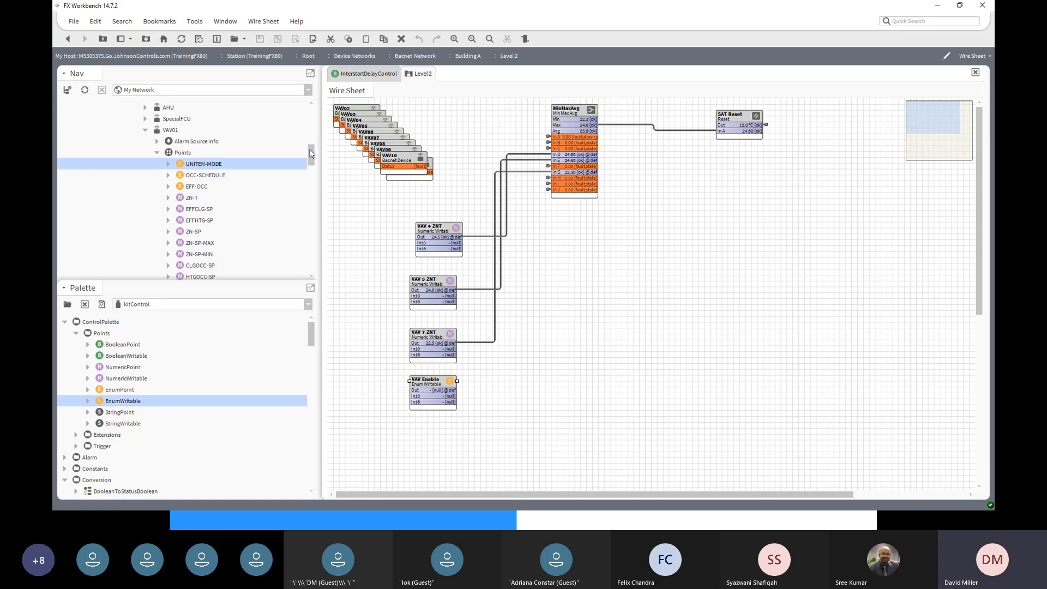
left_click_drag(313, 150, 307, 206)
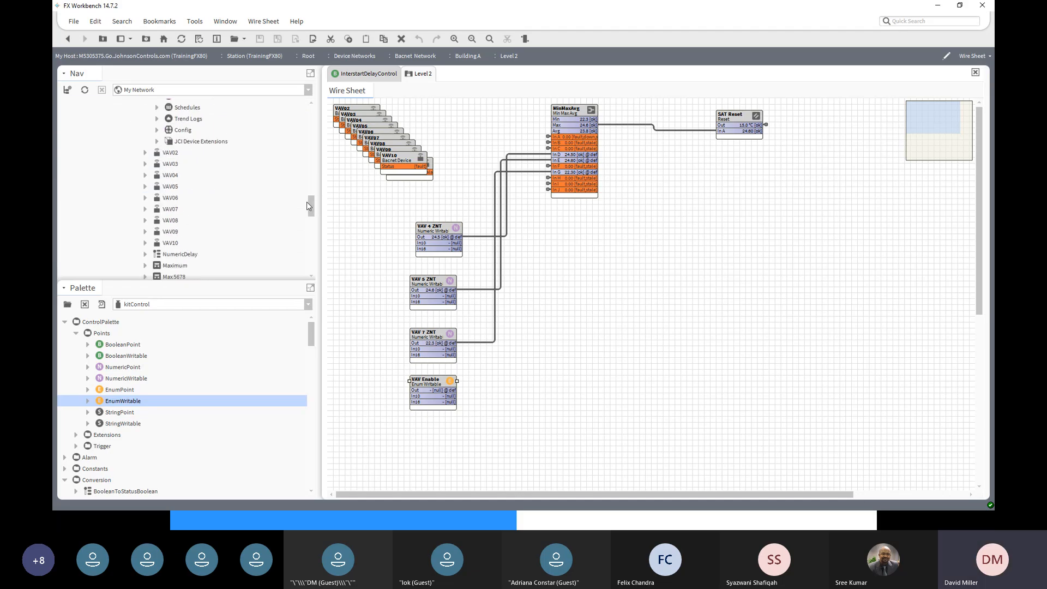
scroll(225, 200, "down", 5)
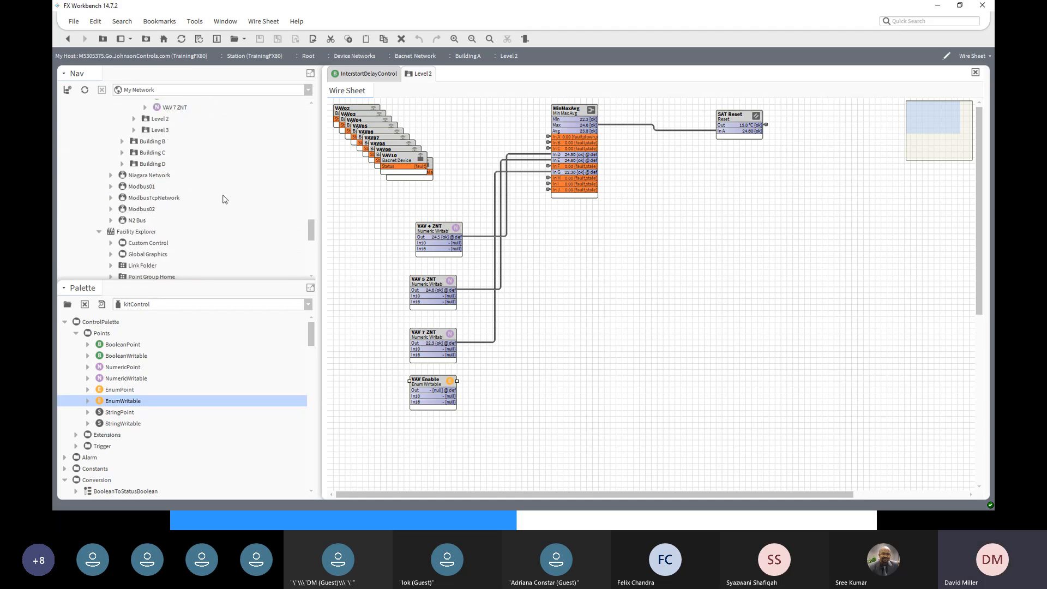
scroll(225, 200, "up", 2)
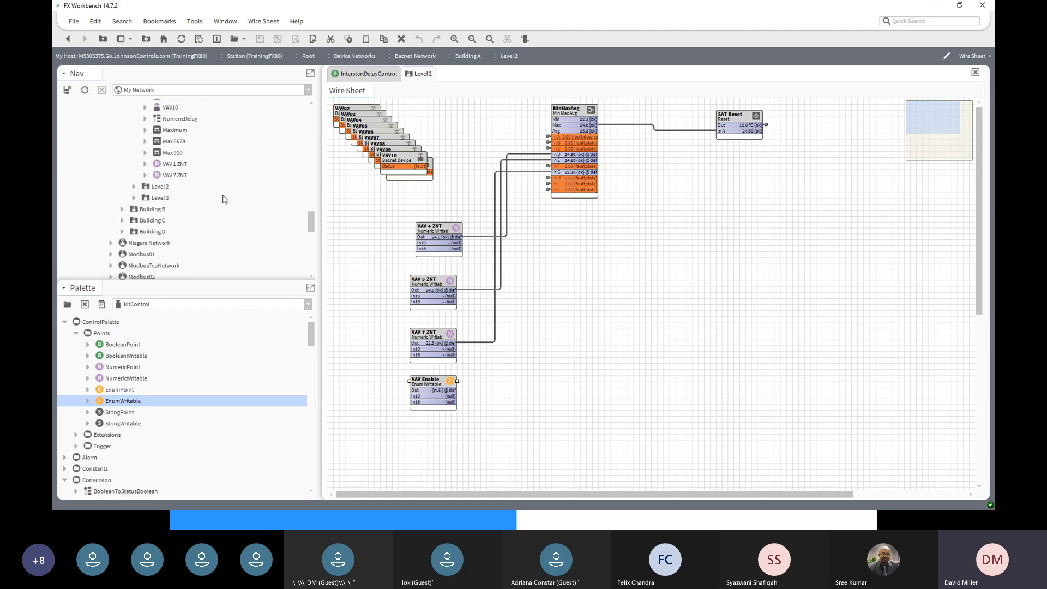
left_click(134, 187)
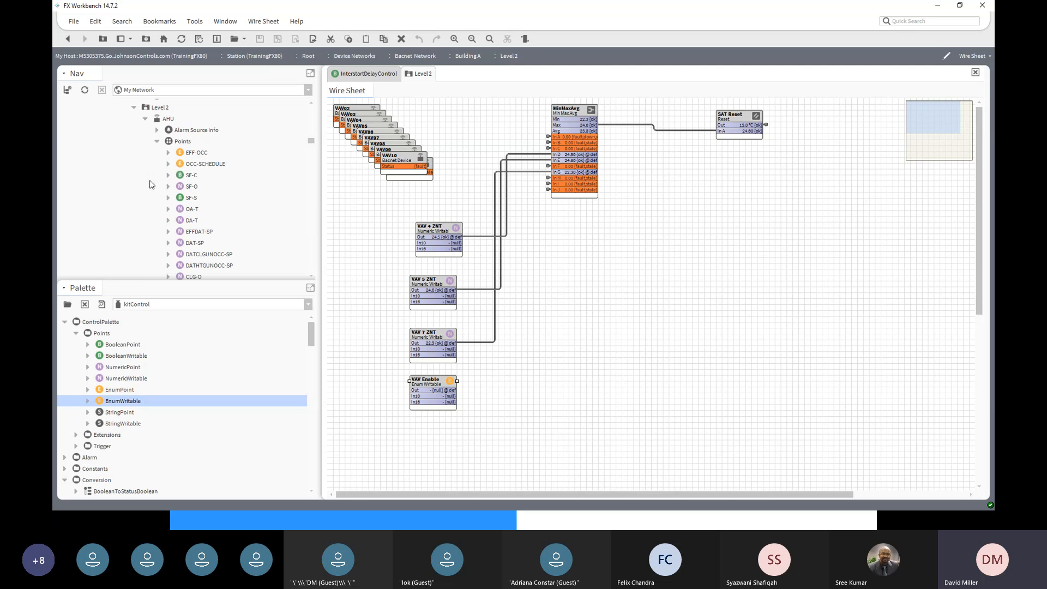
left_click(145, 118)
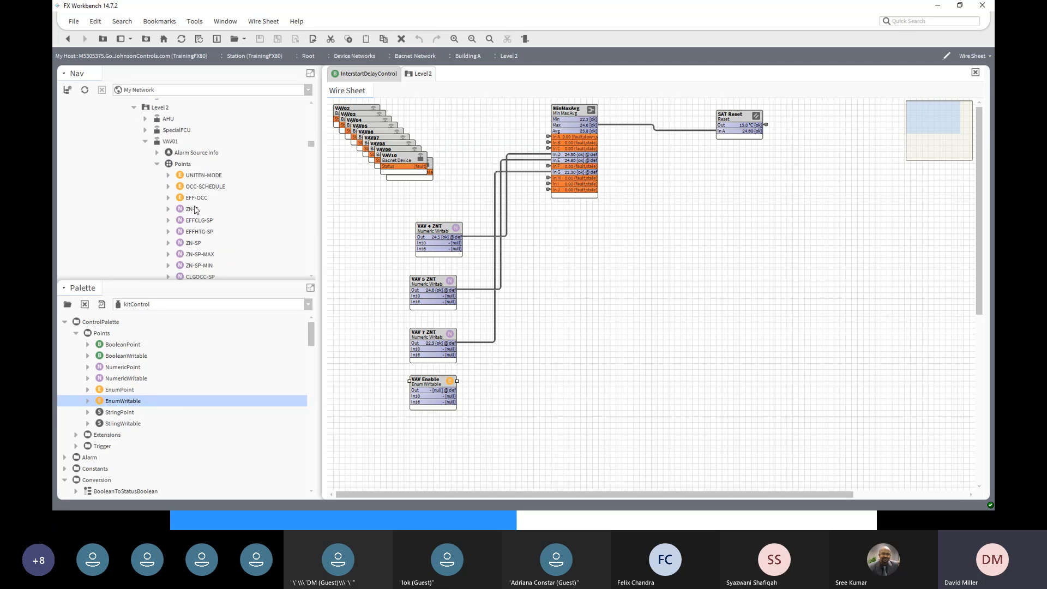
left_click(198, 175)
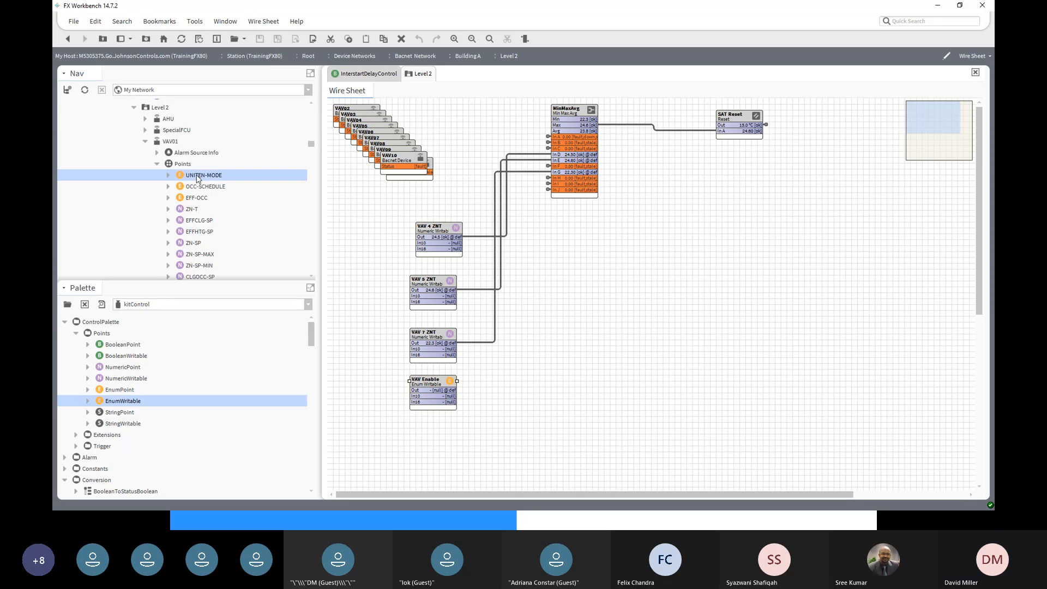
- Link VAV Enable's Out into UNITEN-MODE's In16 and open its property sheet
right_click(198, 177)
mouse_move(295, 169)
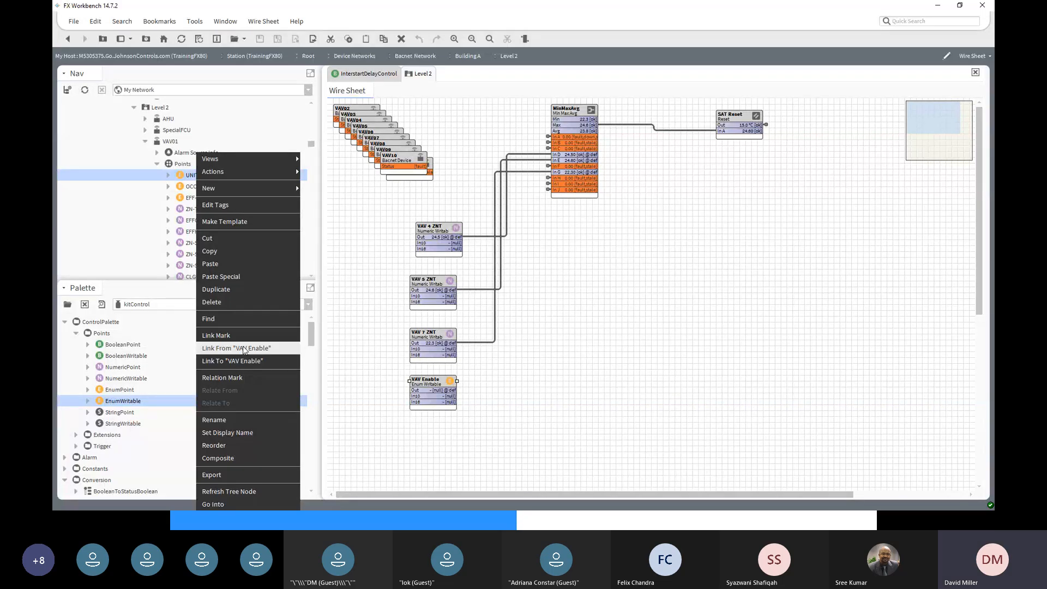
left_click(244, 348)
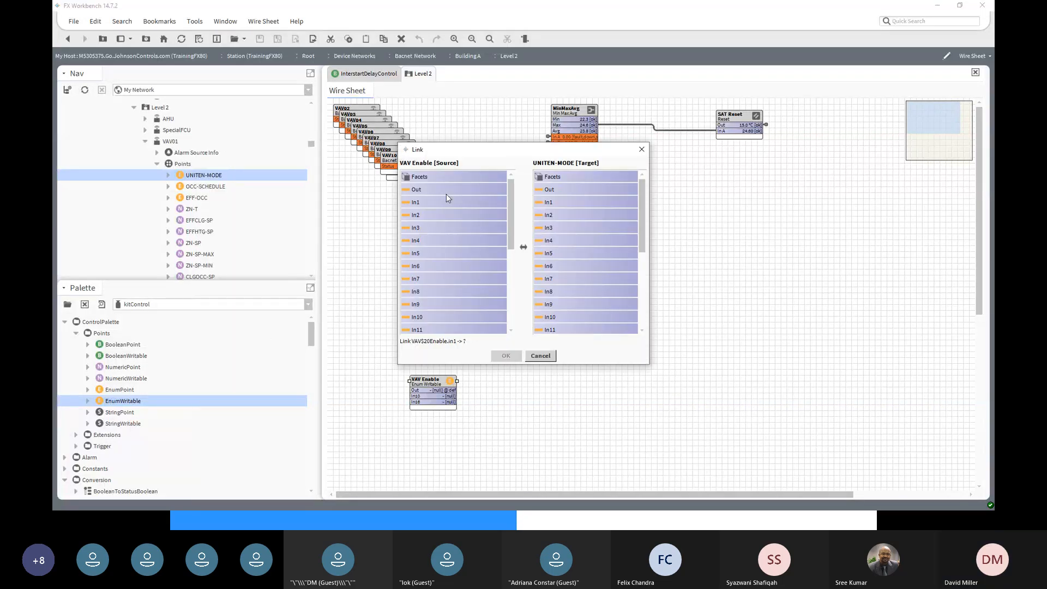
left_click(436, 189)
left_click(437, 188)
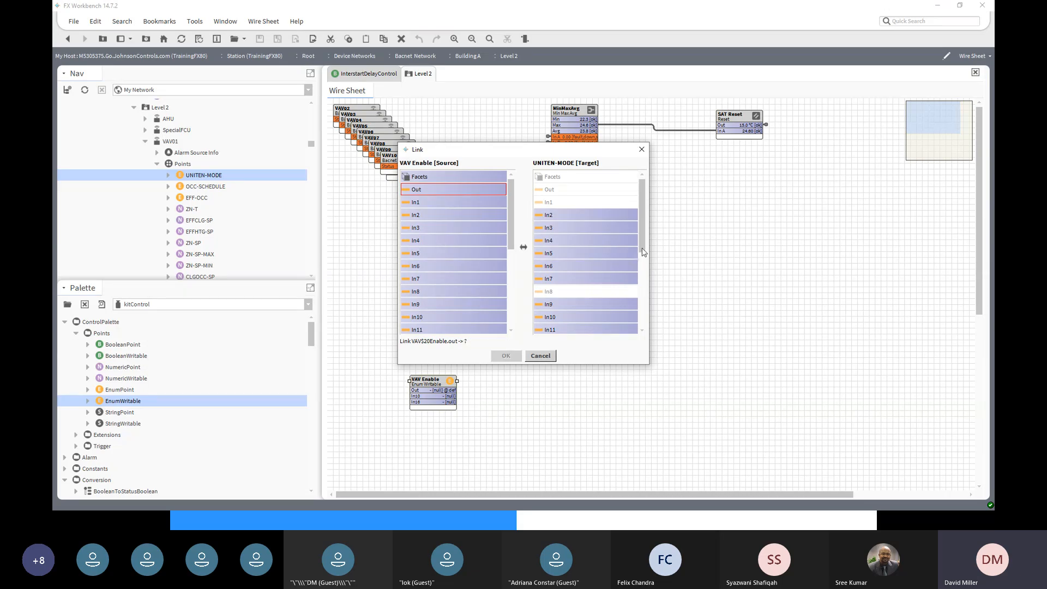
scroll(642, 252, "down", 3)
left_click(539, 280)
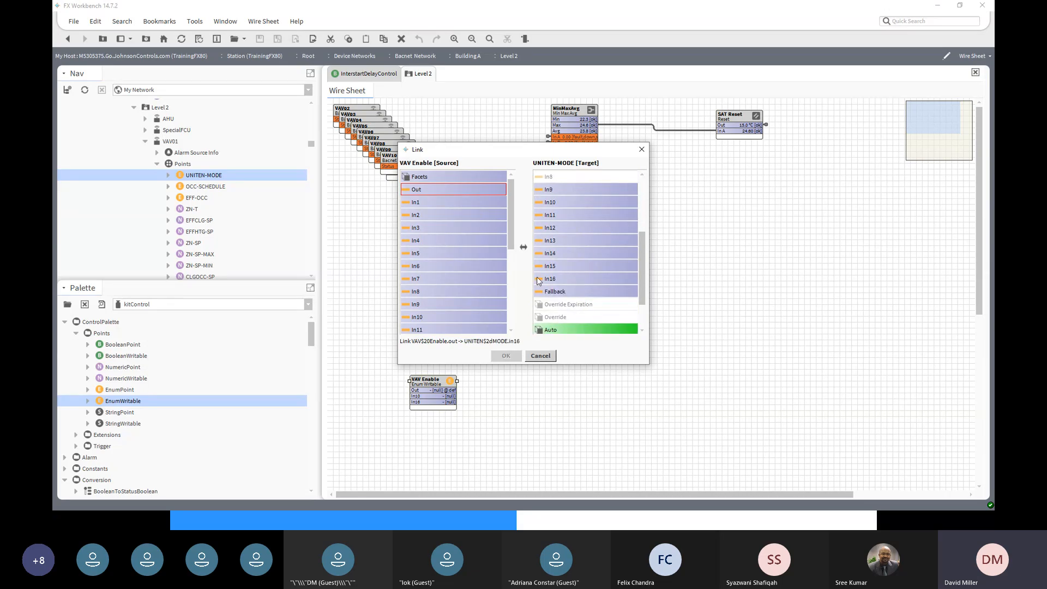
left_click(552, 280)
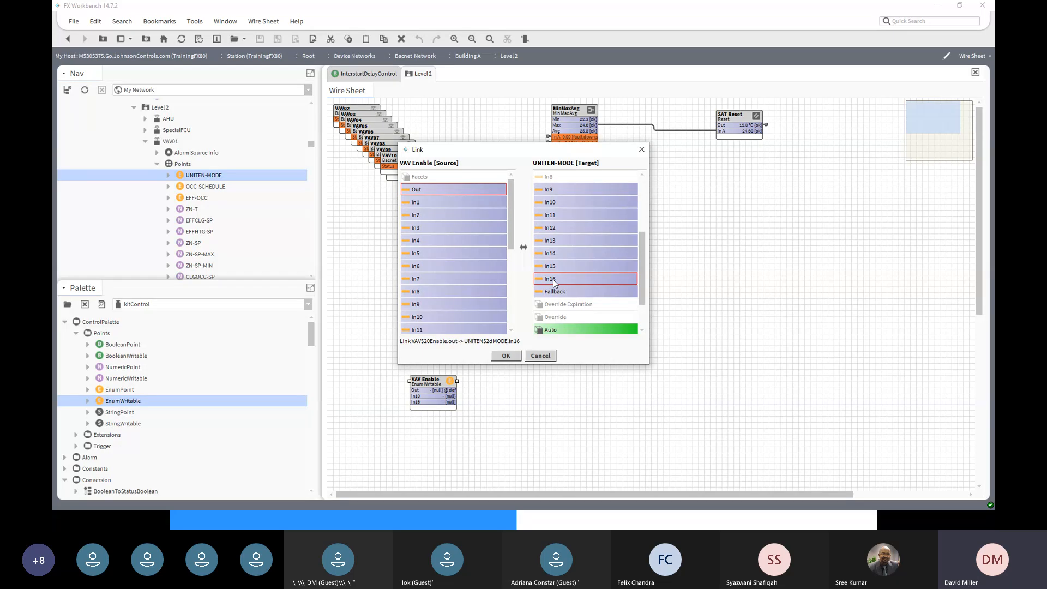
left_click(506, 355)
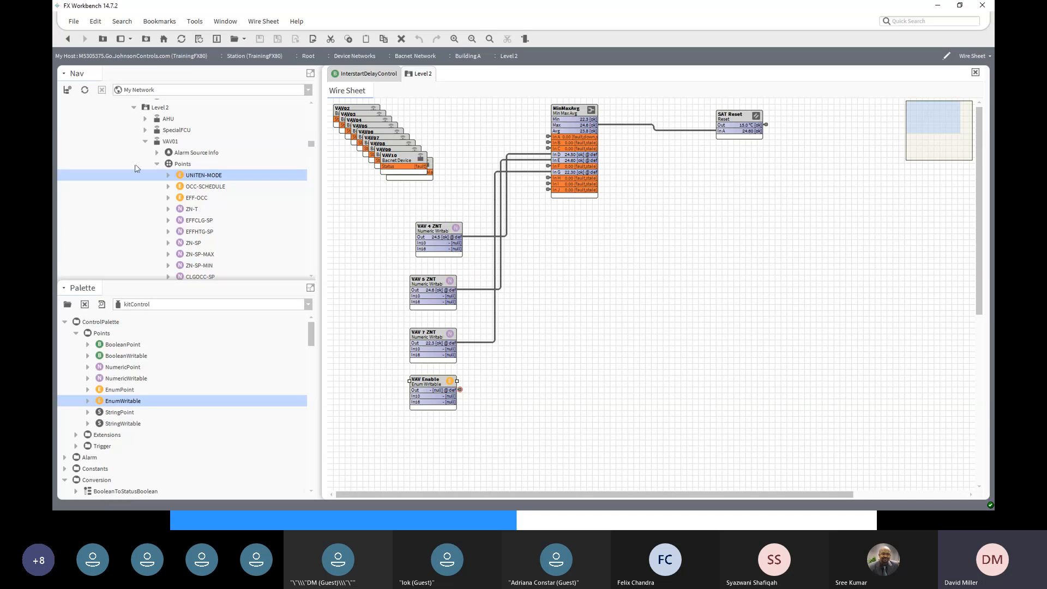
double_click(195, 176)
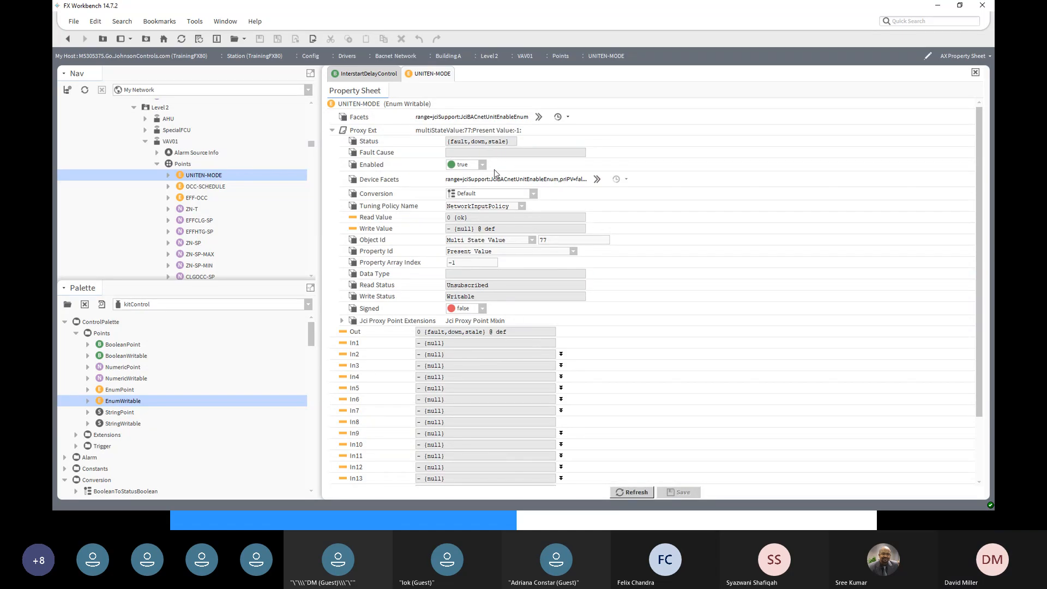
- Inspect UNITEN-MODE's Shutdown/Enable facets range, cancel without changes, and go back to the Level 2 wire sheet
left_click(538, 116)
left_click(590, 228)
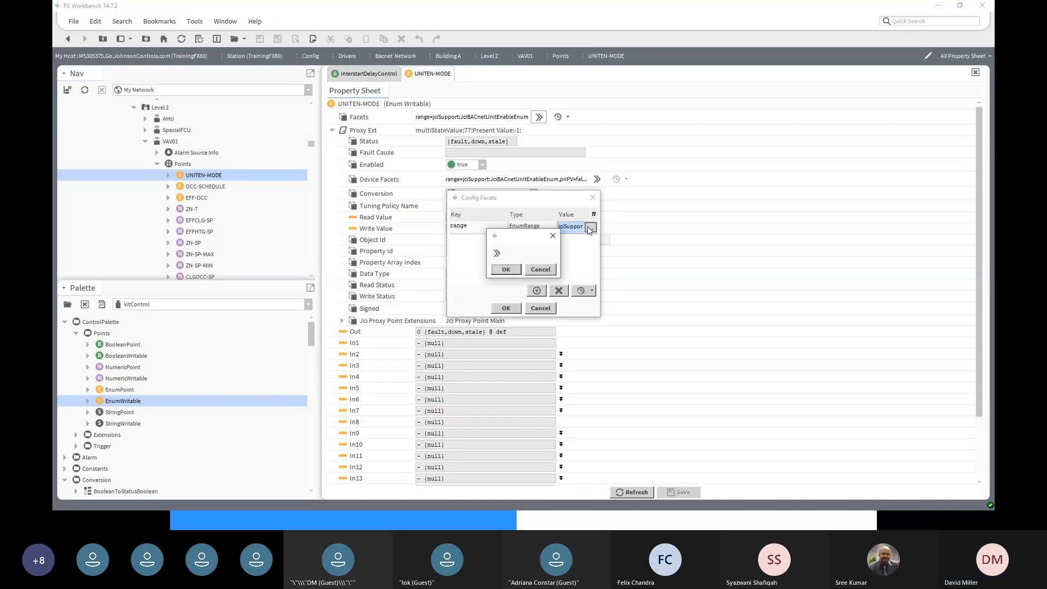
left_click(496, 253)
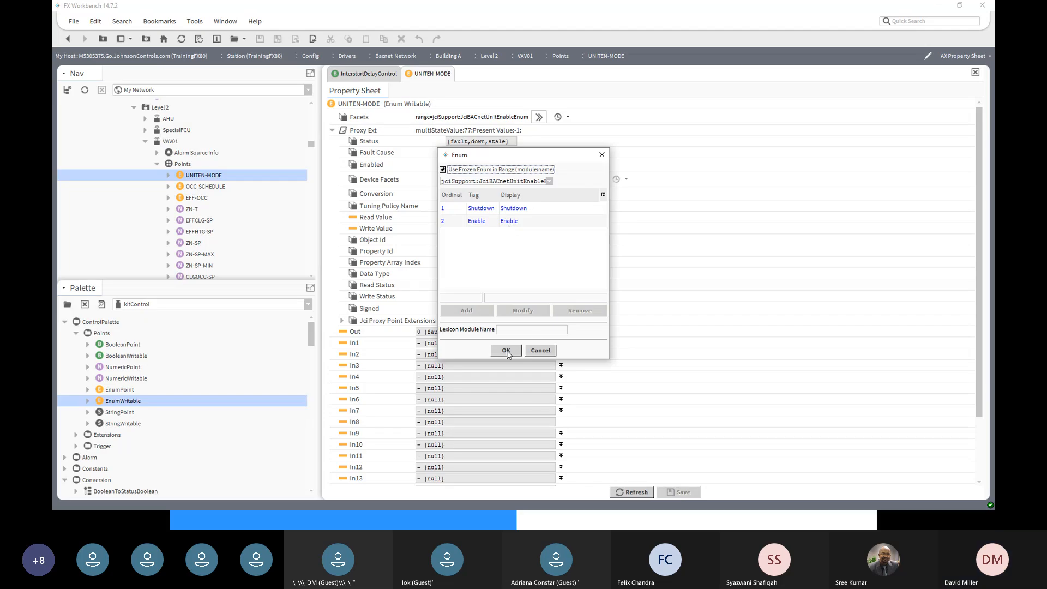
left_click(540, 350)
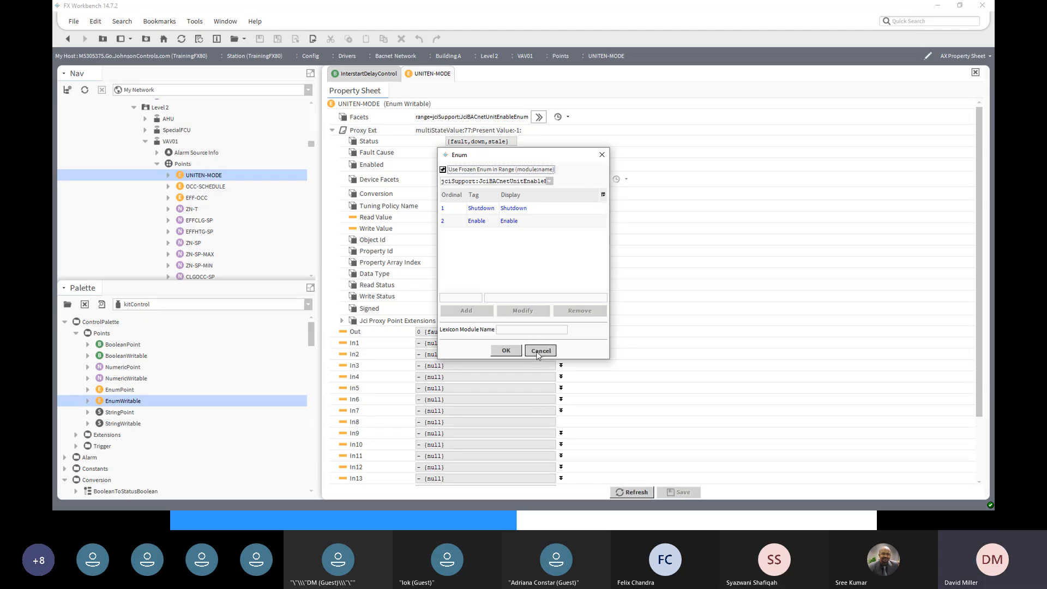
left_click(549, 270)
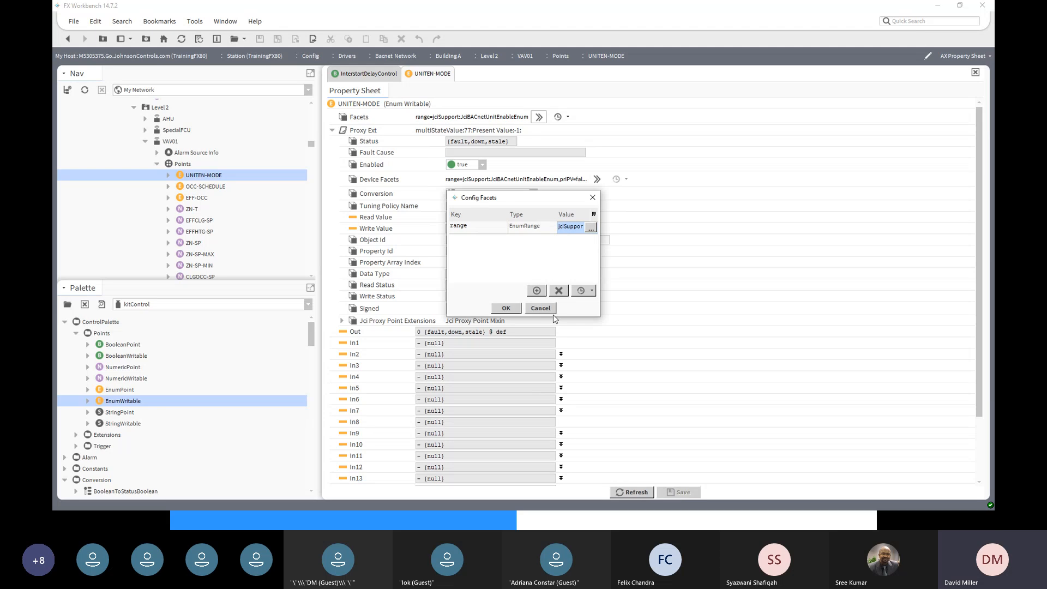
left_click(549, 309)
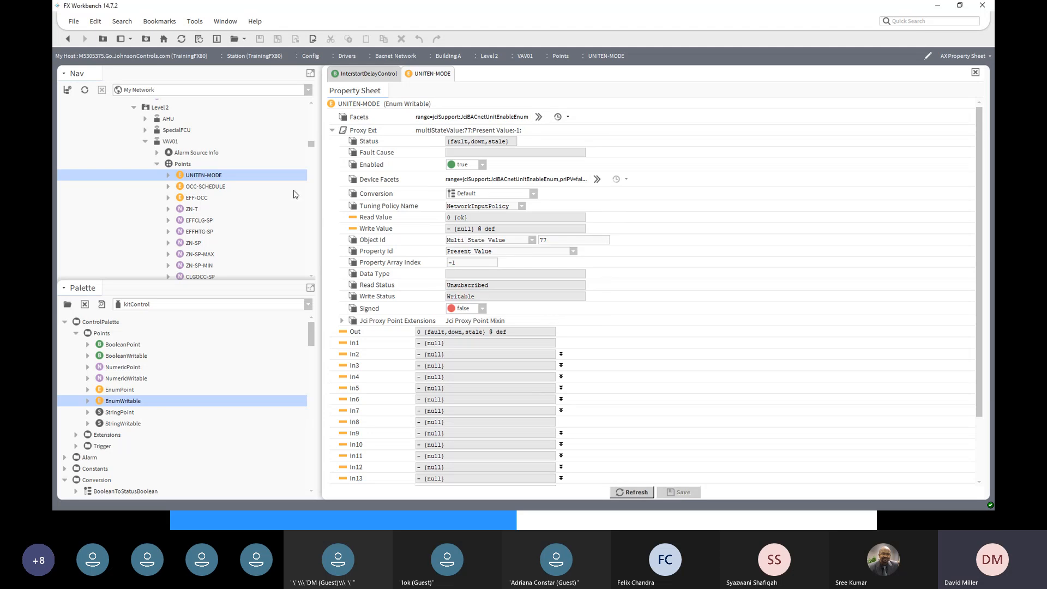
left_click(67, 40)
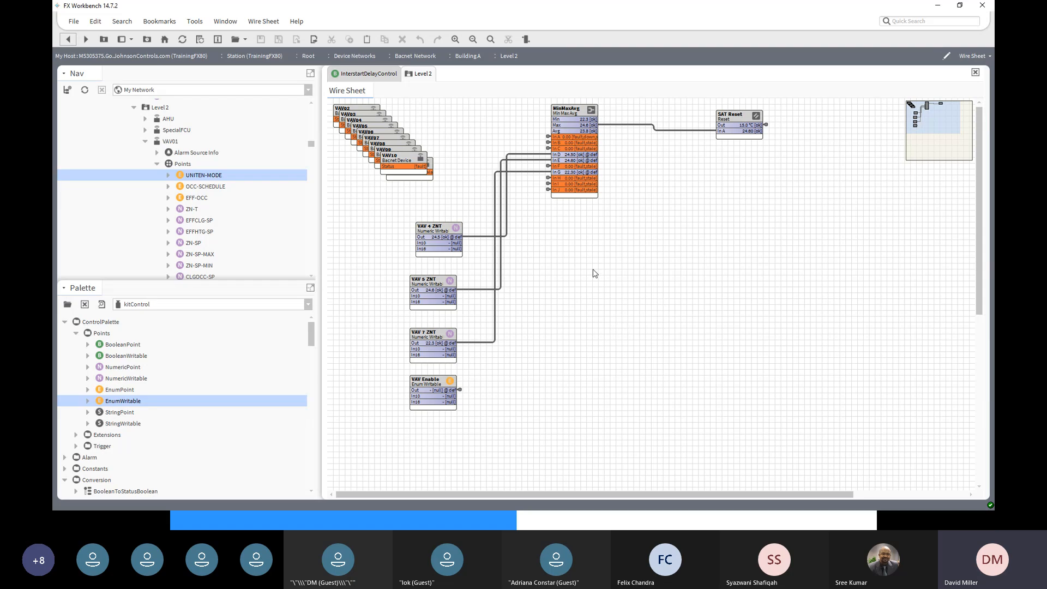
- Nudge the VAV Enable block slightly lower and open its property sheet
scroll(594, 274, "down", 3)
left_click(429, 321)
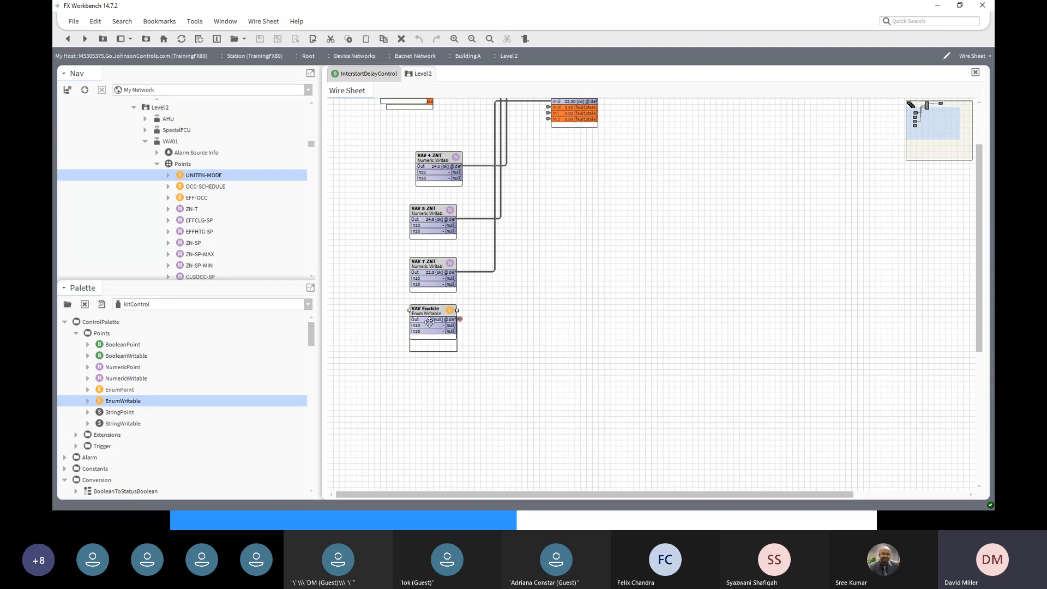
left_click_drag(429, 322, 430, 327)
double_click(430, 327)
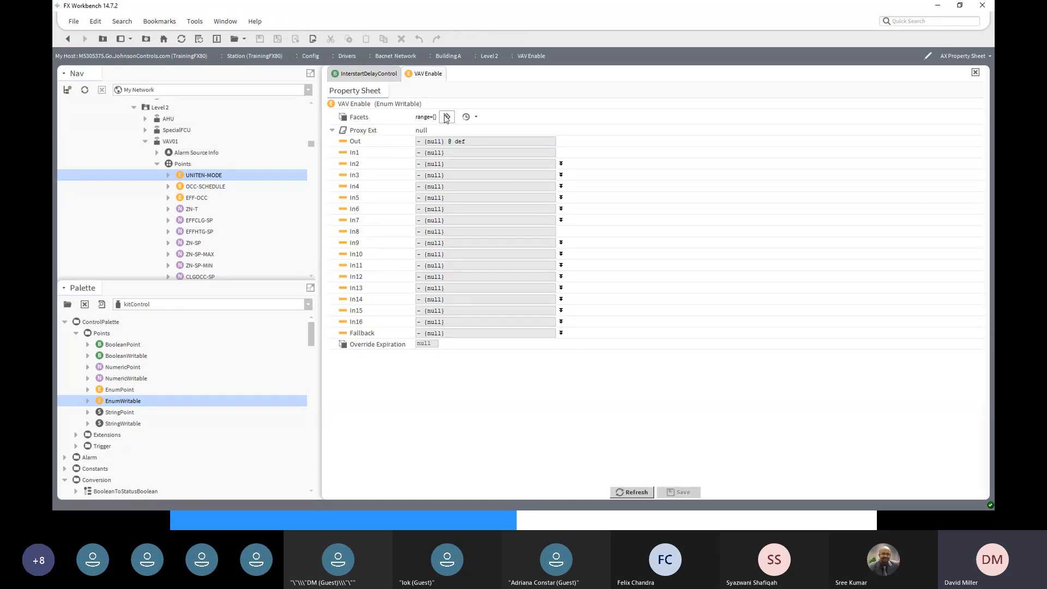
left_click(476, 117)
left_click(448, 117)
- Add enum entry ordinal 1 with tag Shutdown to VAV Enable's facets range
left_click(590, 227)
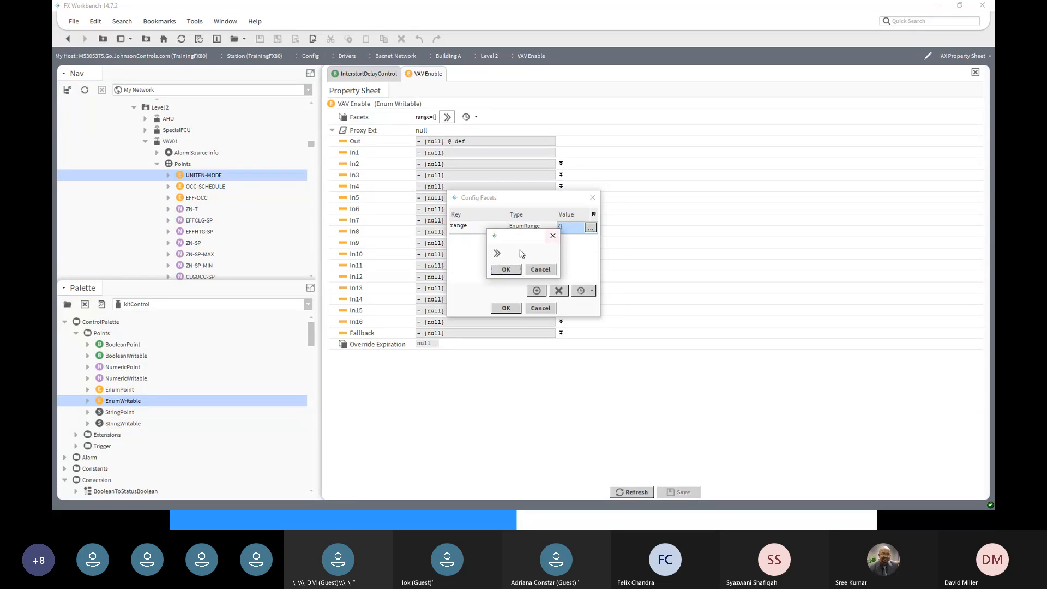
left_click(496, 253)
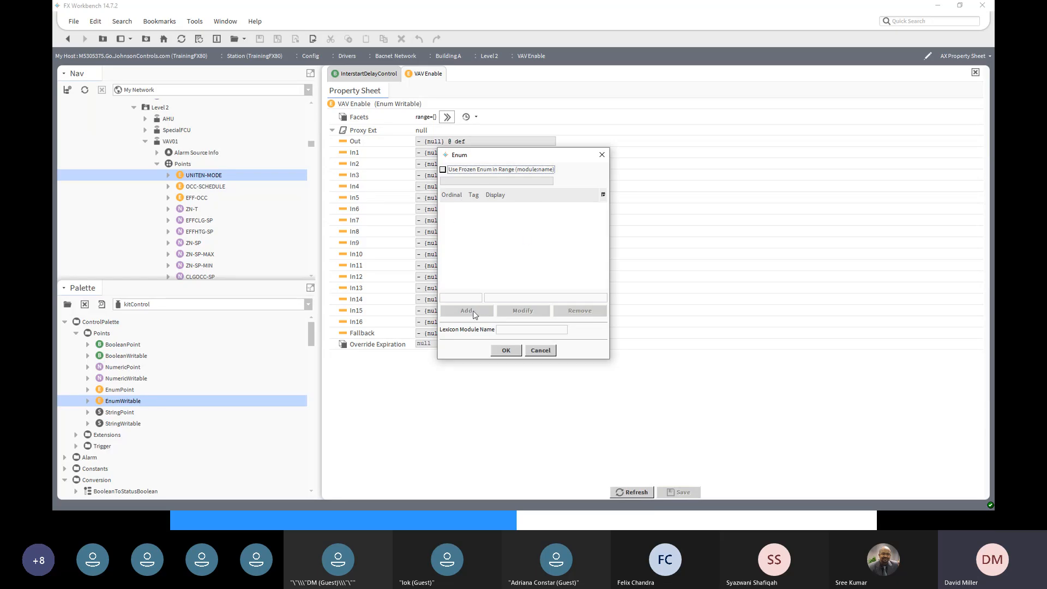
left_click(463, 297)
type("1")
left_click(513, 297)
type("s")
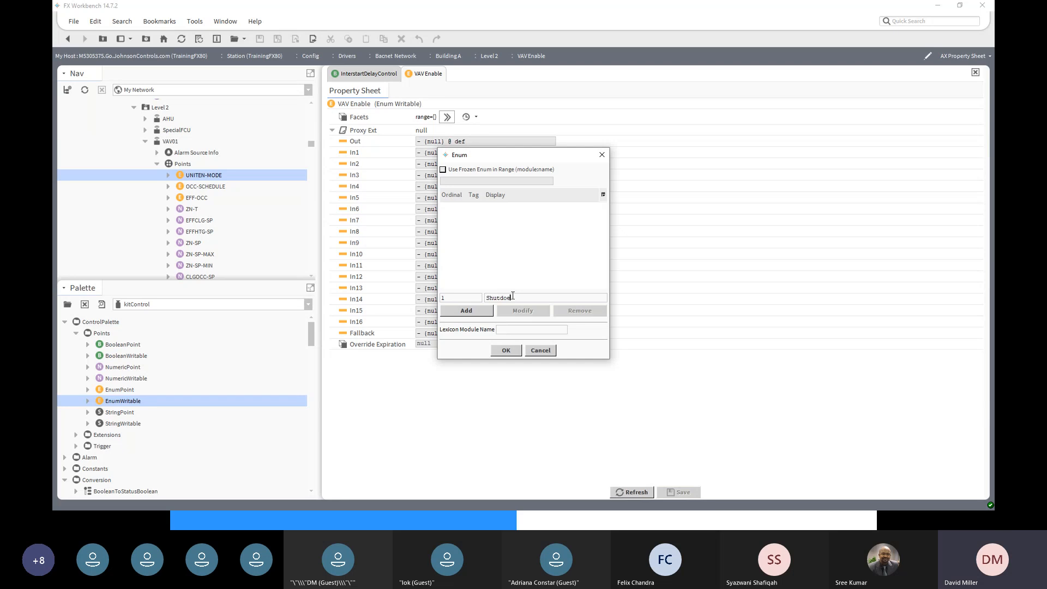
type("hutdown")
left_click(475, 311)
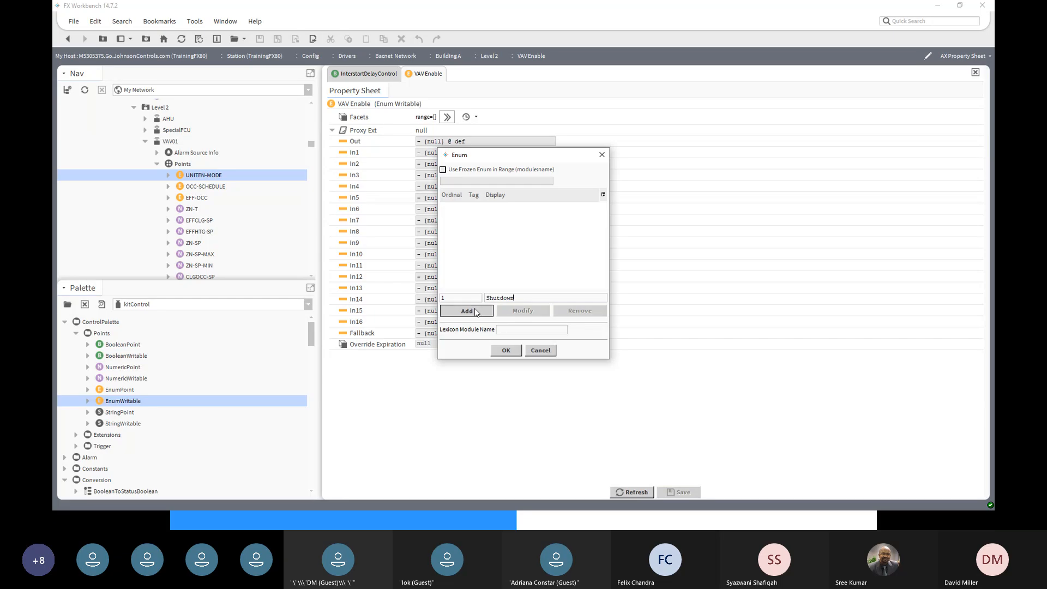
- Prefill ordinal 2 and tag 'S', then OK all dialogs to apply range {Shutdown=1}
left_click_drag(451, 297, 431, 297)
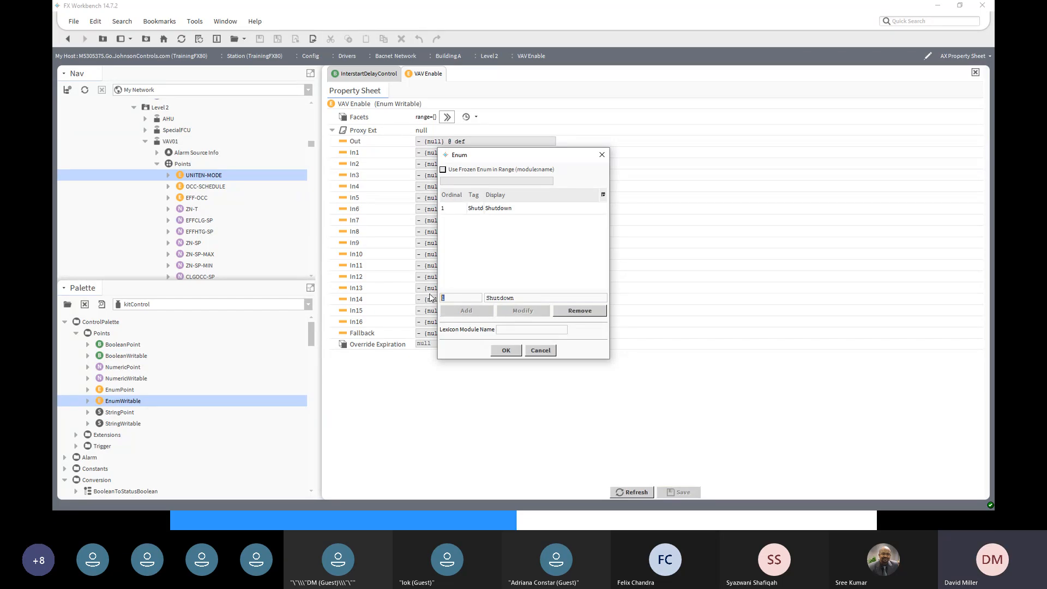
type("2")
left_click_drag(513, 298, 486, 297)
type("S")
left_click(507, 351)
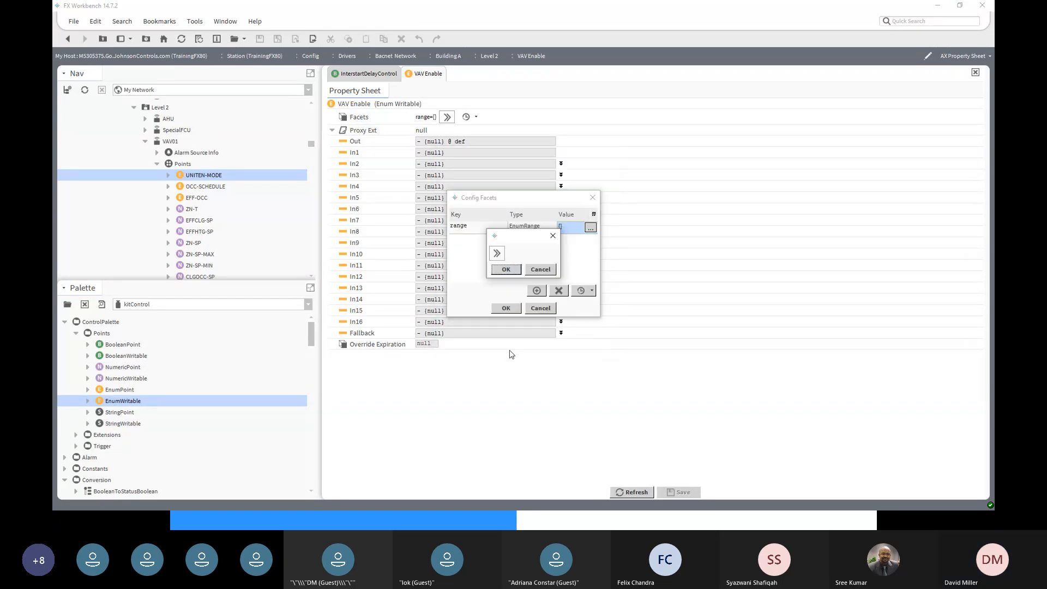
left_click(506, 270)
left_click(506, 308)
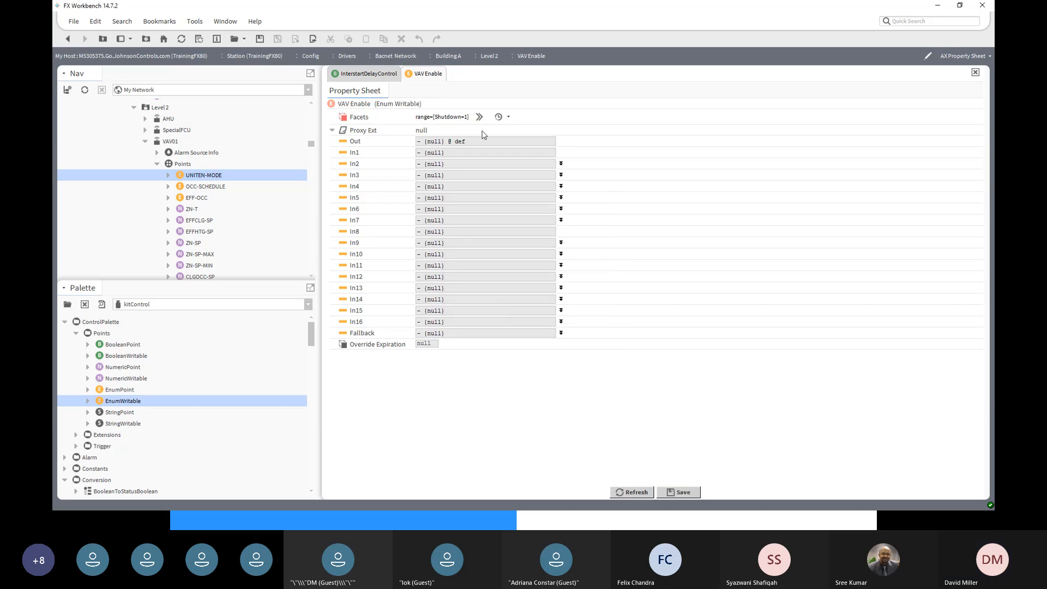
- Add ordinal 2 with tag Enable to VAV Enable's facets range
left_click(480, 117)
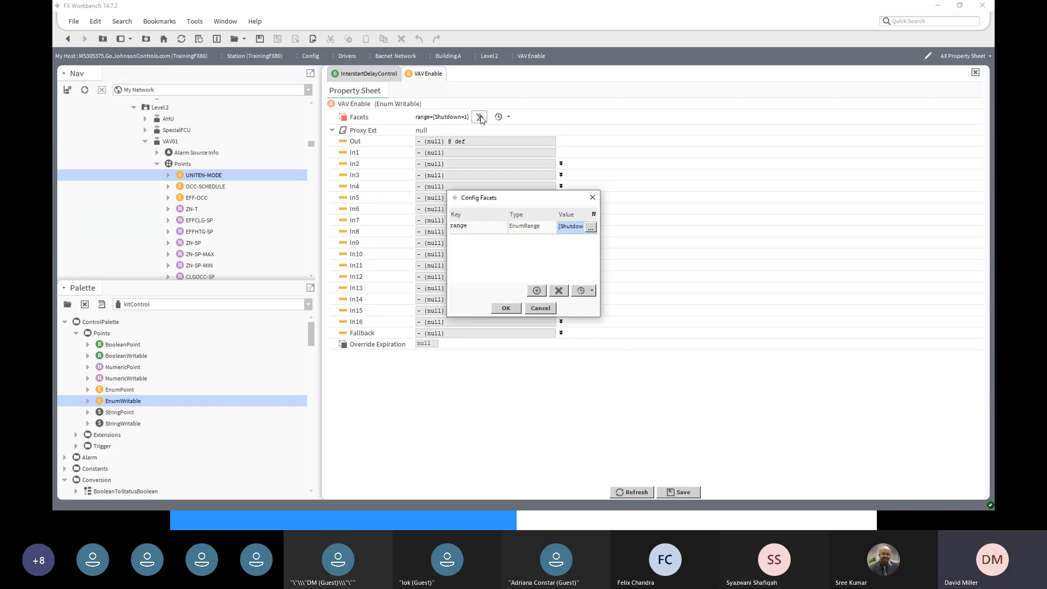
left_click(591, 228)
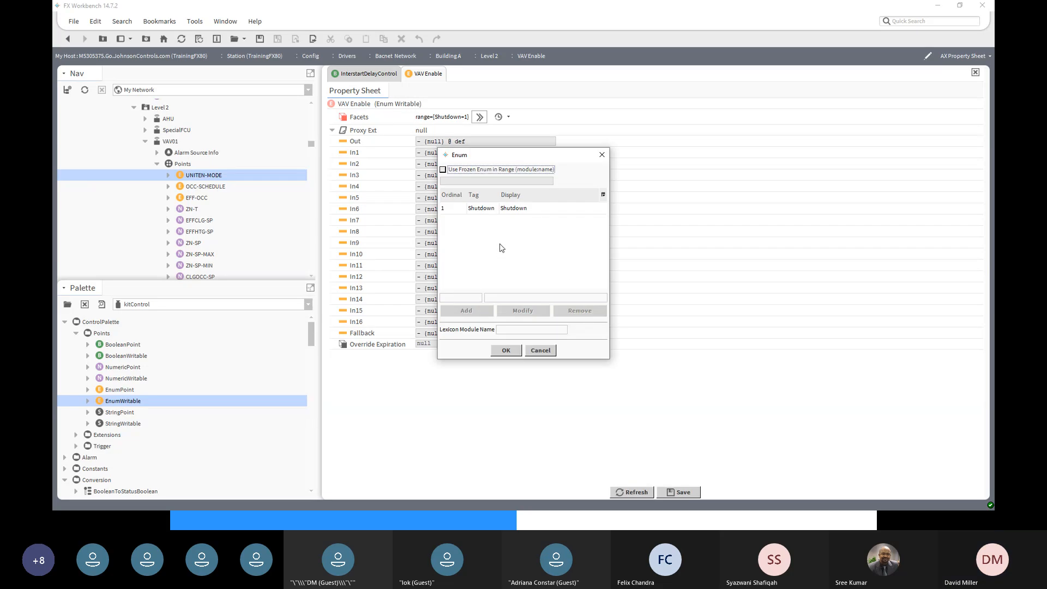
left_click(470, 298)
type("2")
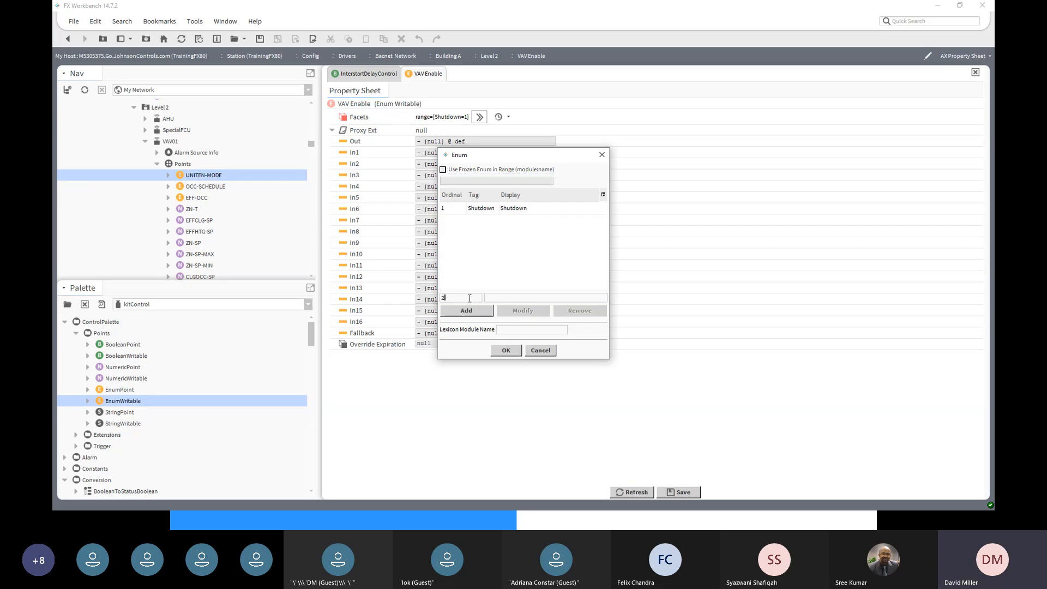
left_click(500, 299)
left_click(467, 311)
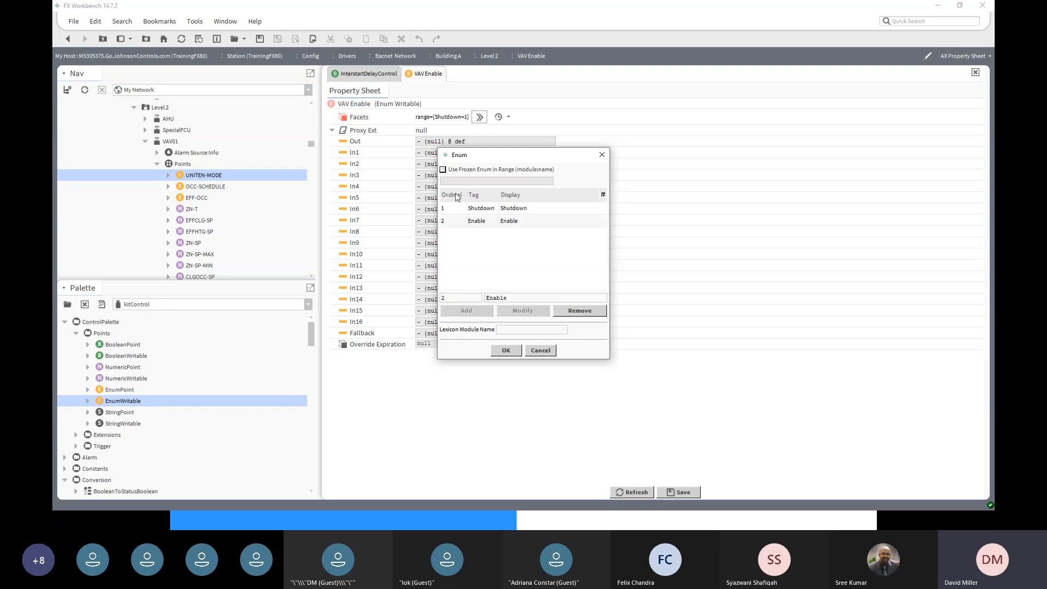
- Apply and save the Shutdown=1, Enable=2 range, then return to the Level 2 wire sheet
left_click(506, 351)
left_click(505, 273)
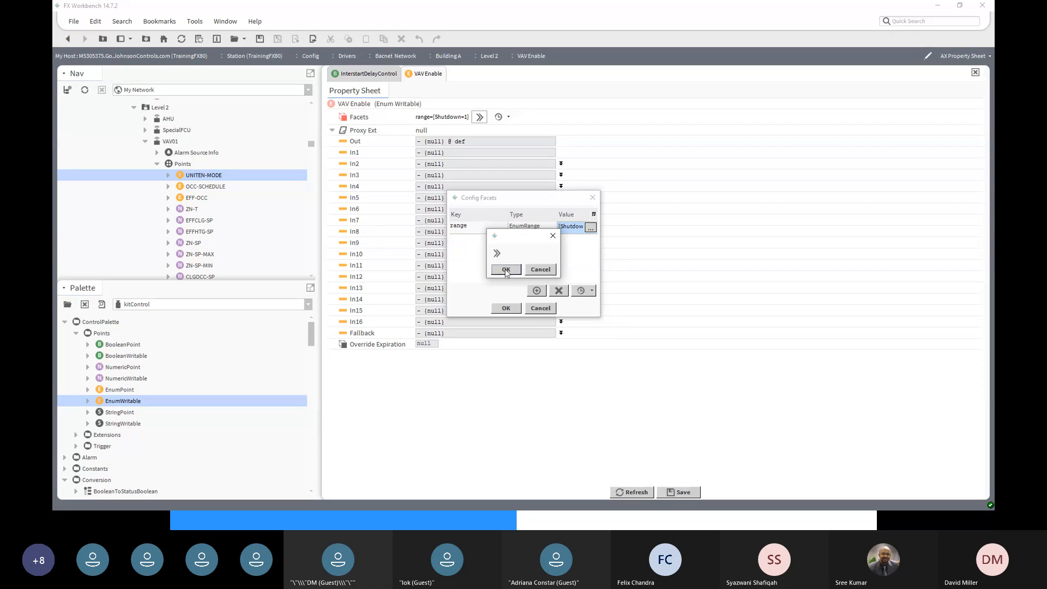
left_click(506, 309)
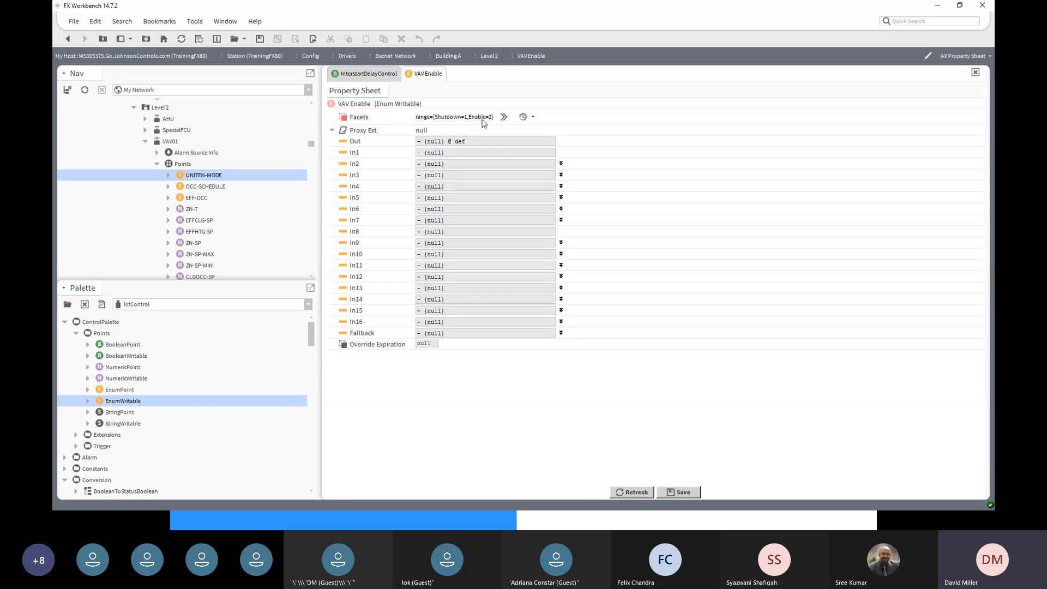
left_click(686, 491)
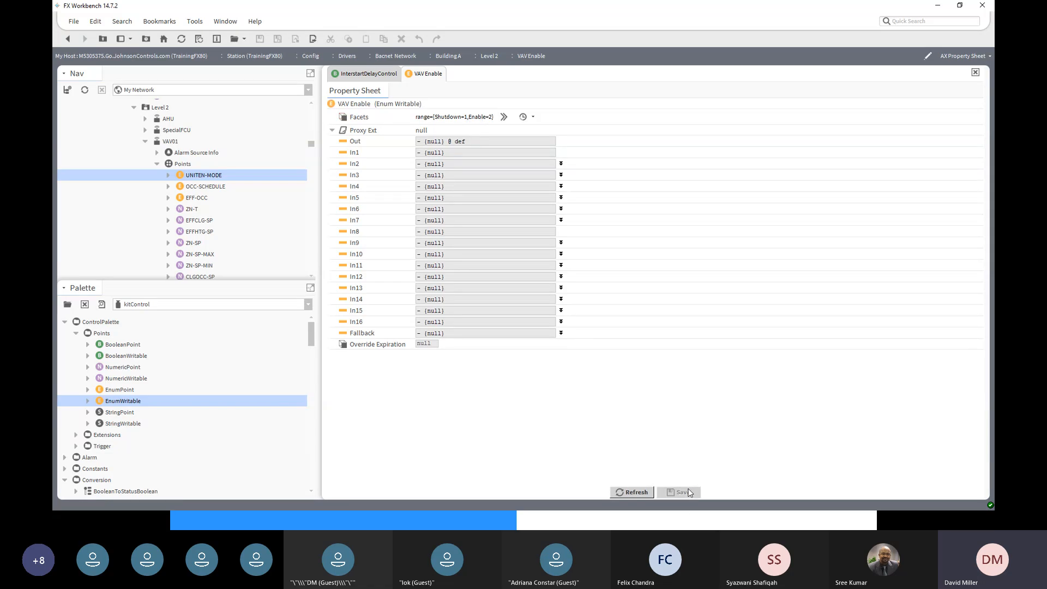
left_click(72, 41)
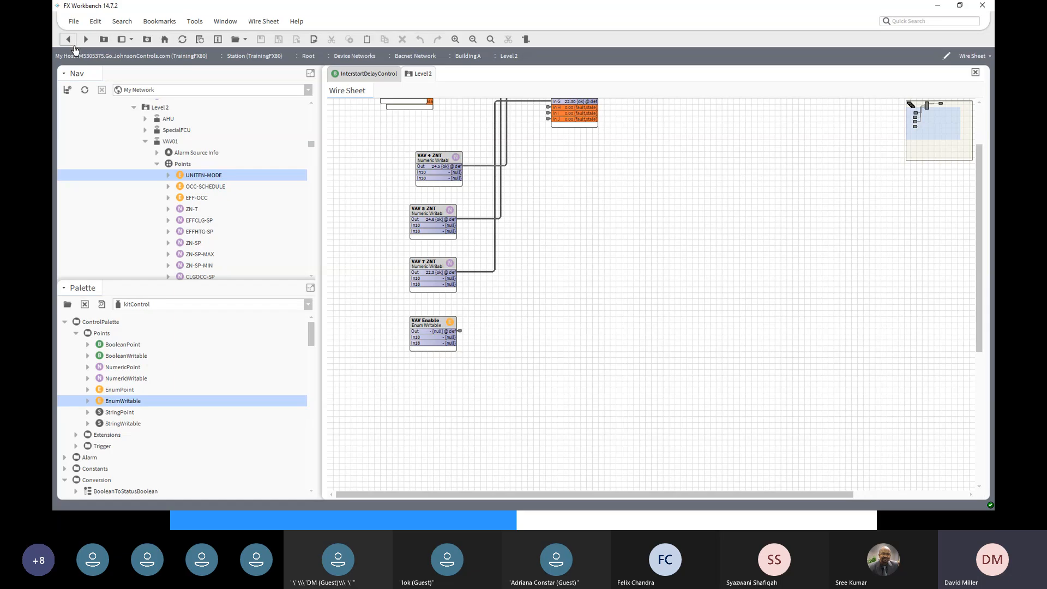
- Command VAV Enable to Shutdown through its Set action
scroll(552, 221, "up", 2)
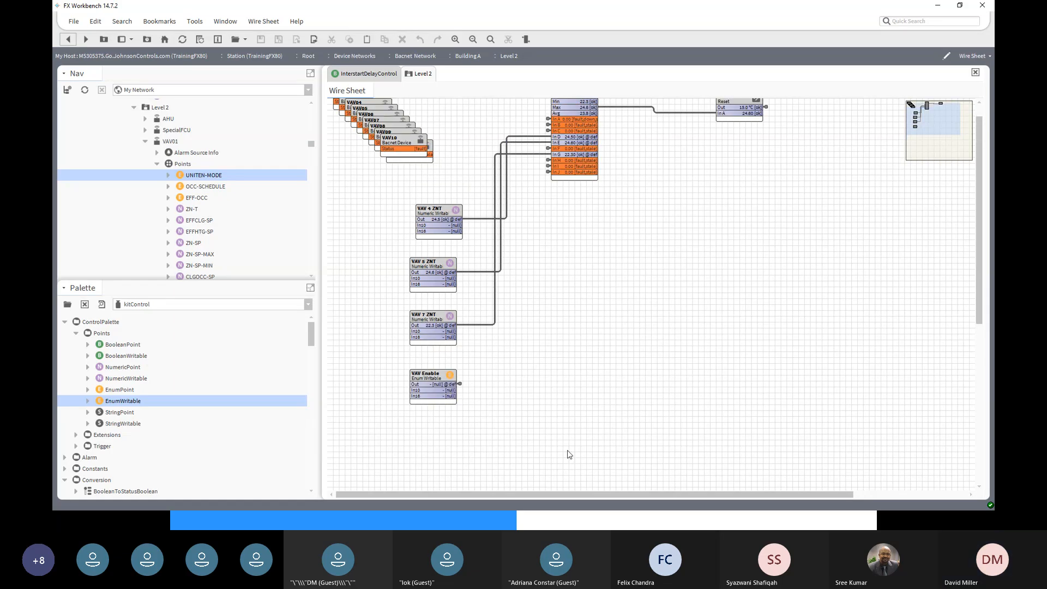
right_click(434, 377)
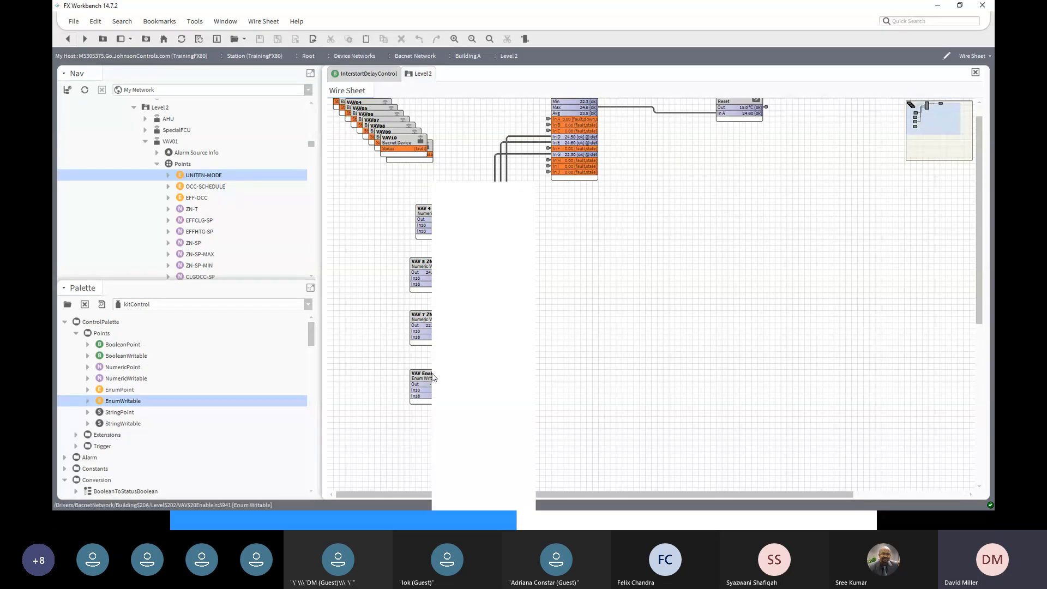
mouse_move(473, 204)
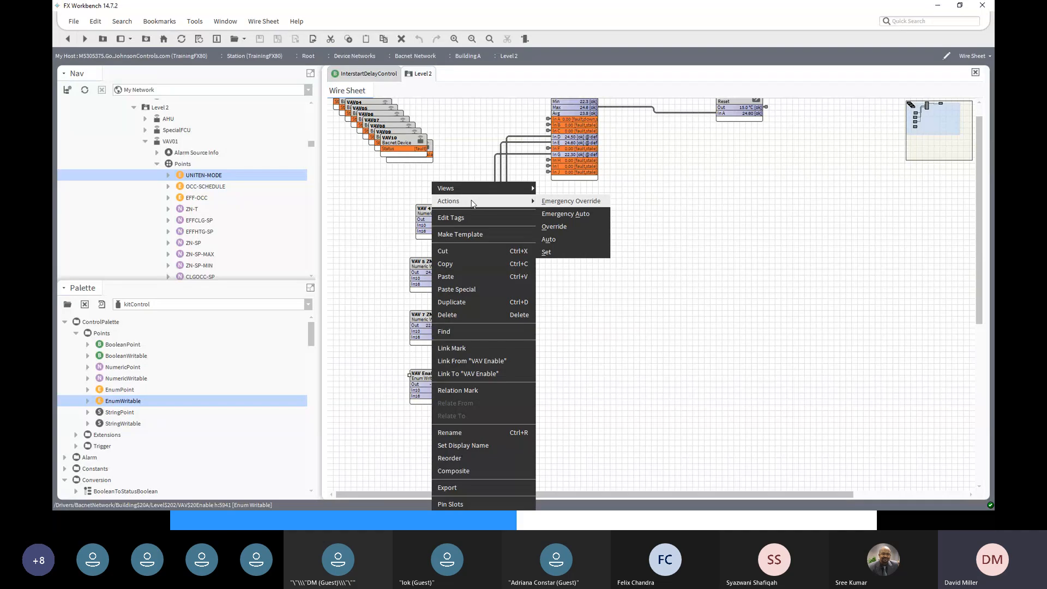
left_click(562, 253)
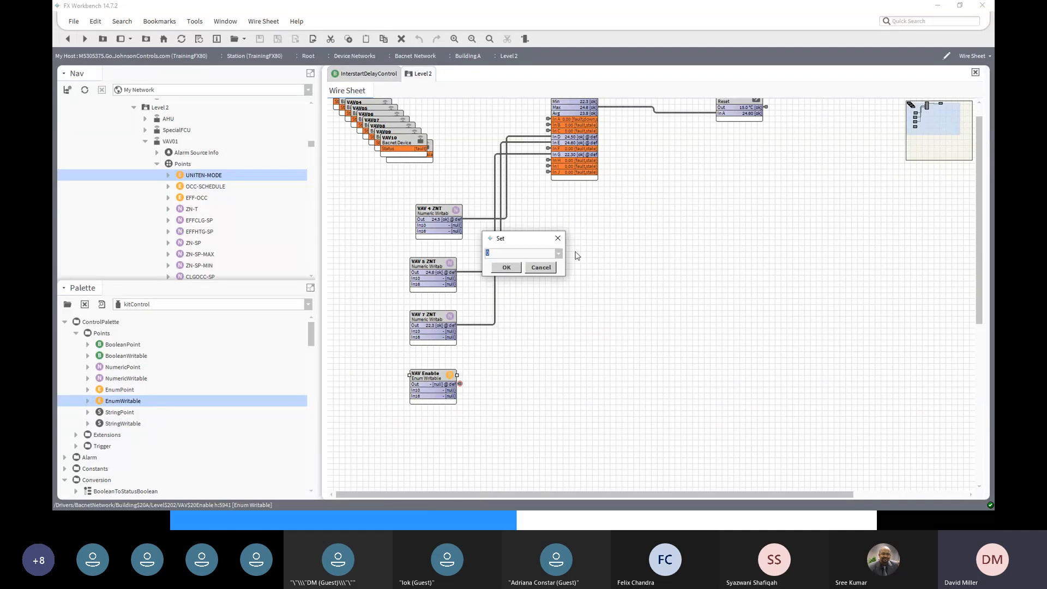
left_click(559, 253)
left_click(511, 265)
left_click(507, 267)
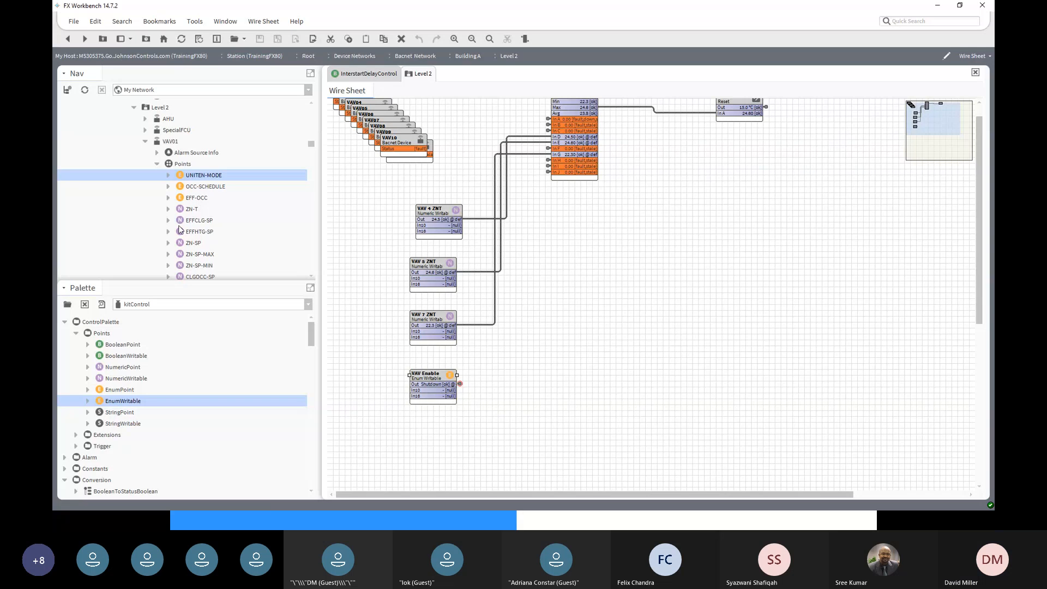
- Check UNITEN-MODE's property sheet for the Shutdown value on In16, then return to the wire sheet
double_click(199, 175)
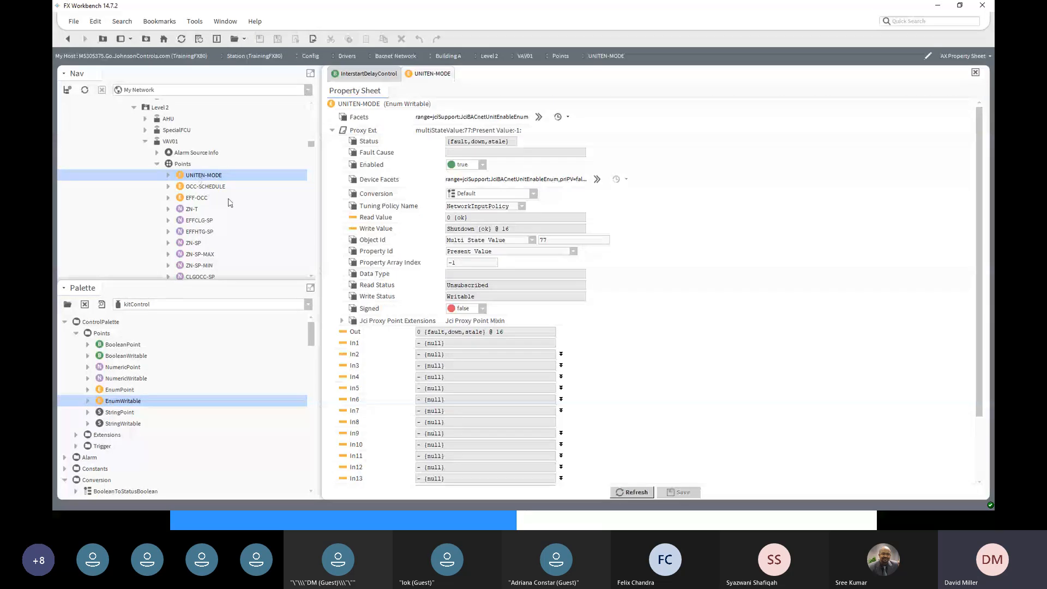
scroll(426, 441, "down", 3)
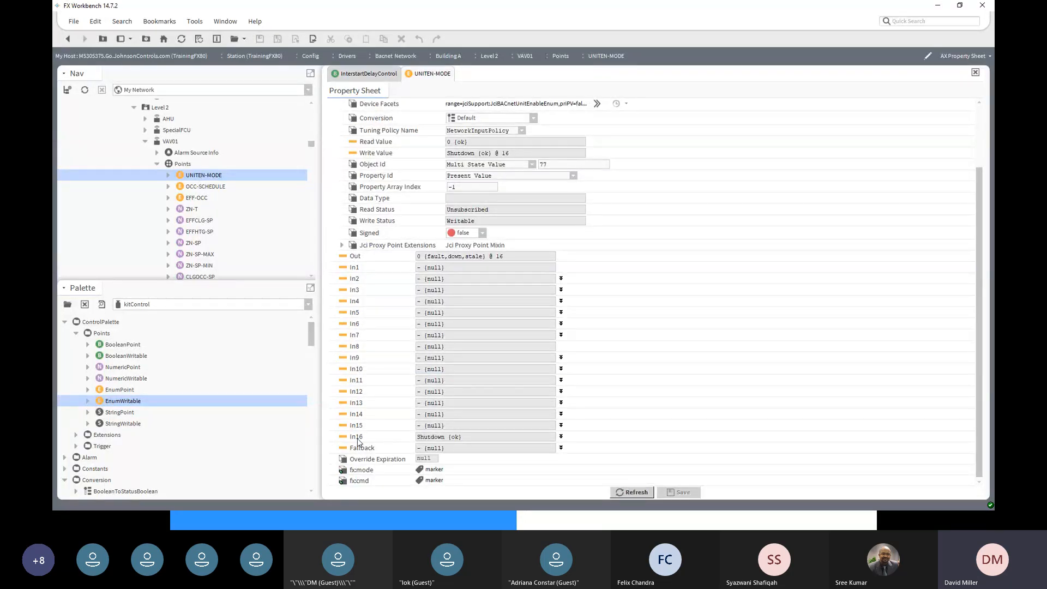
left_click(68, 40)
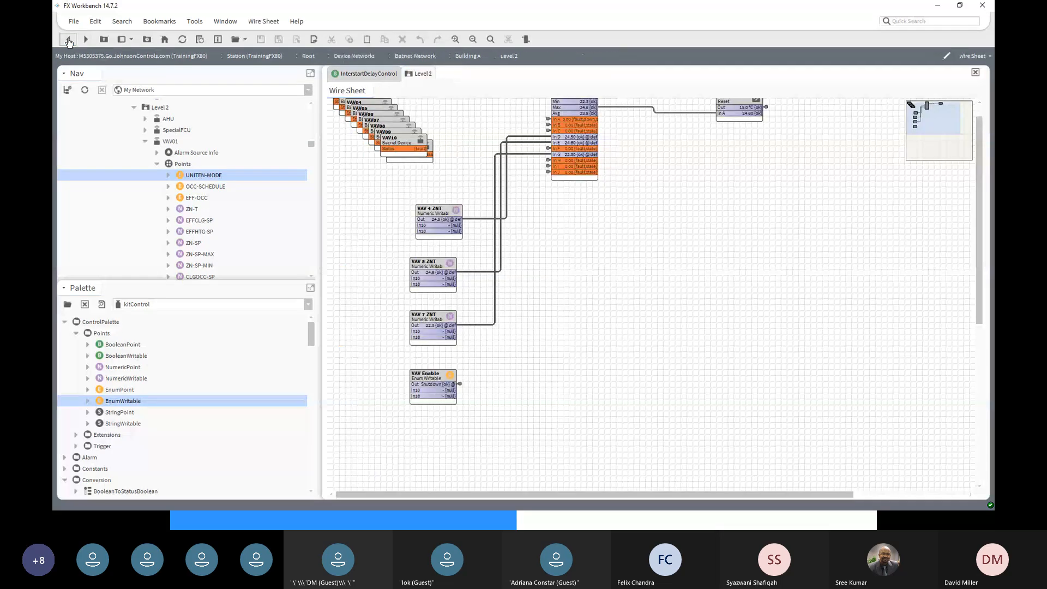
- Command VAV Enable to Enable through its Set action
right_click(421, 375)
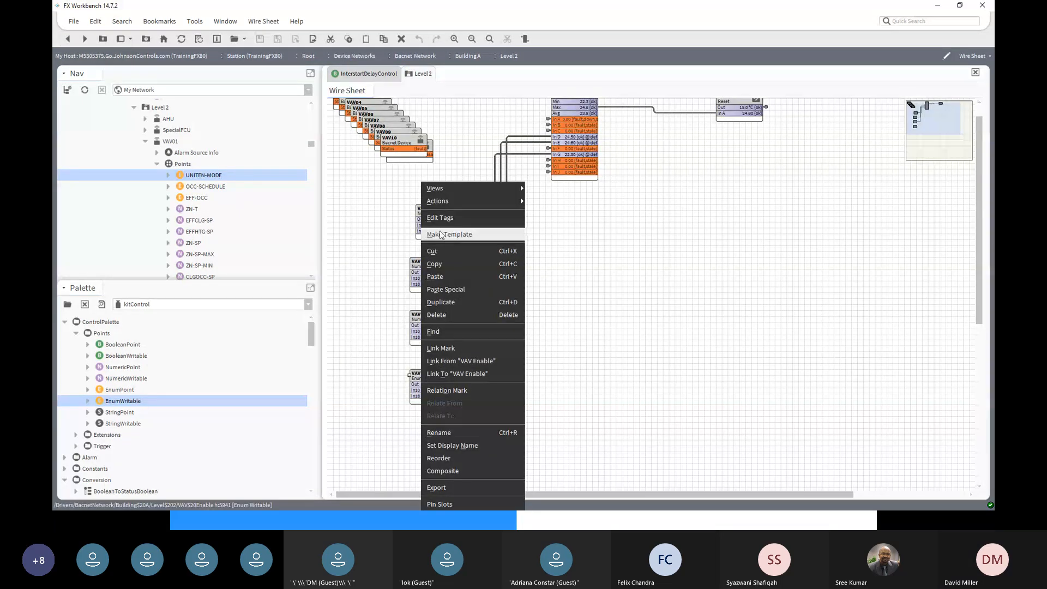
mouse_move(440, 202)
left_click(547, 251)
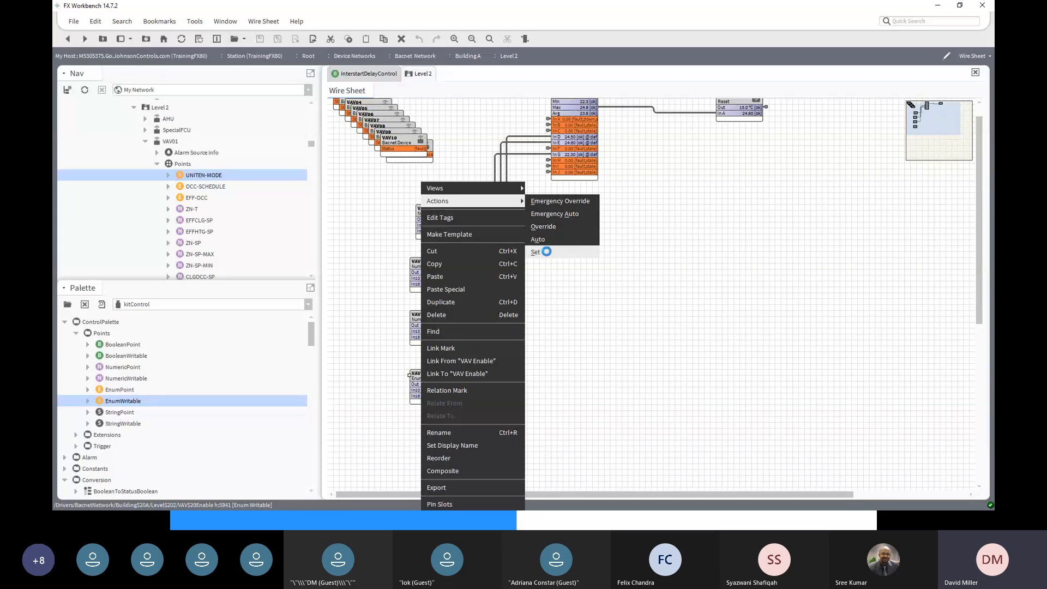
left_click(559, 253)
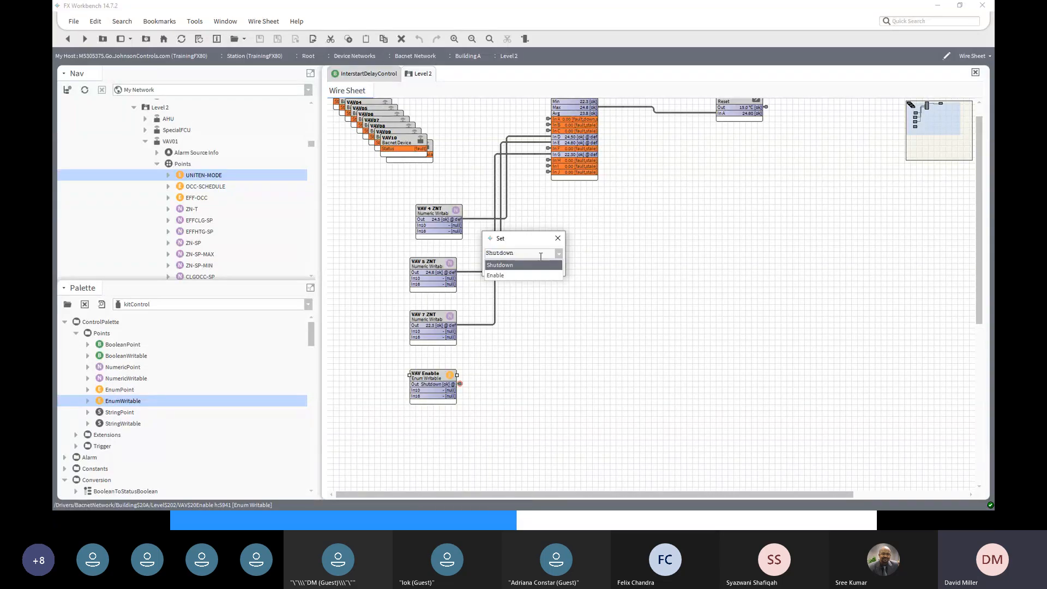
left_click(518, 278)
left_click(506, 267)
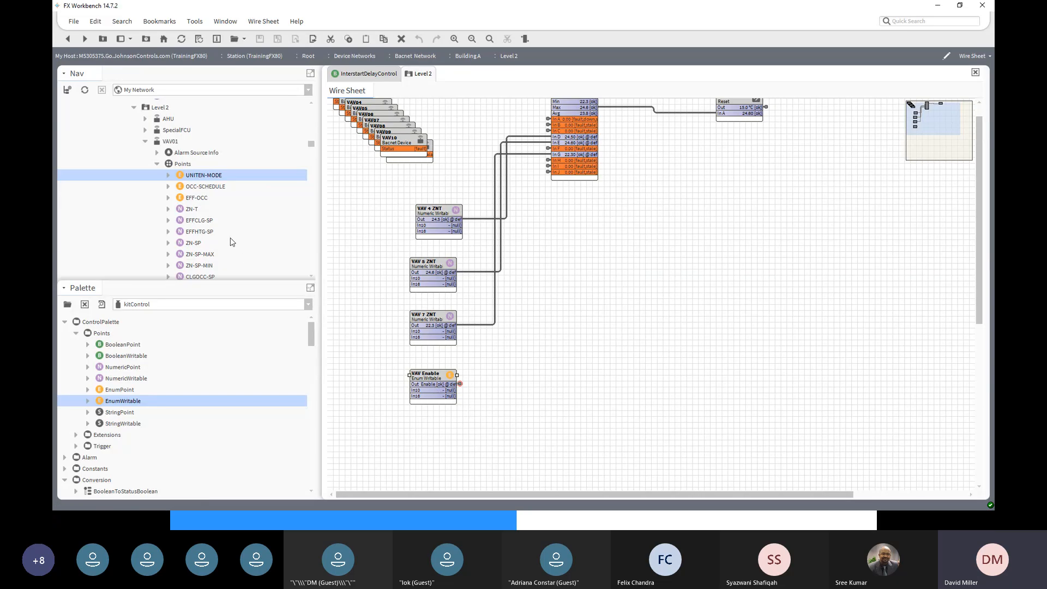
- Confirm VAV01 UNITEN-MODE's In16 and write value read Enable, then return to the wire sheet
double_click(200, 178)
scroll(411, 340, "down", 3)
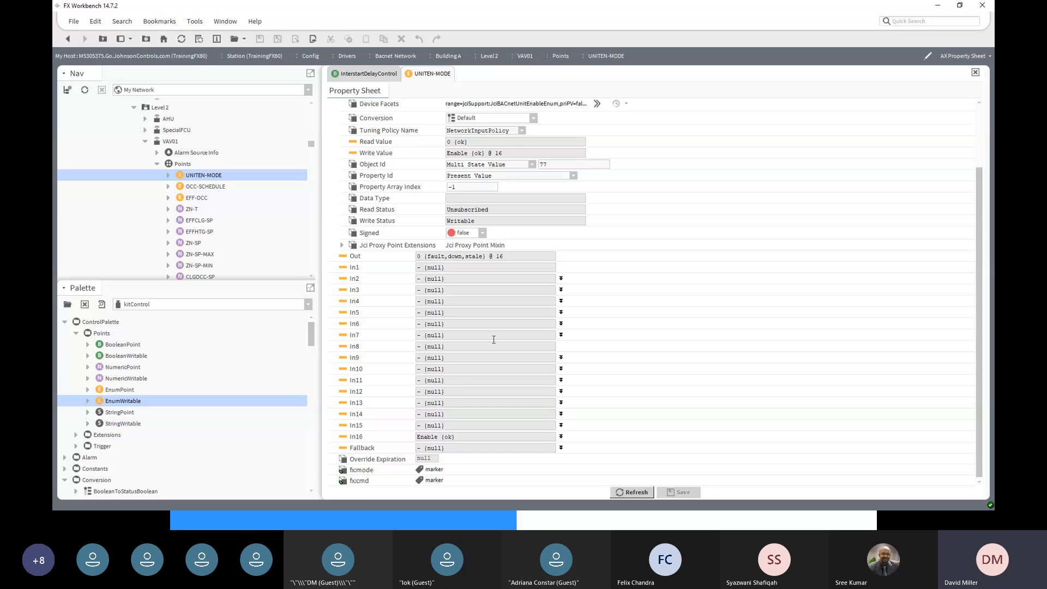
scroll(494, 218, "up", 2)
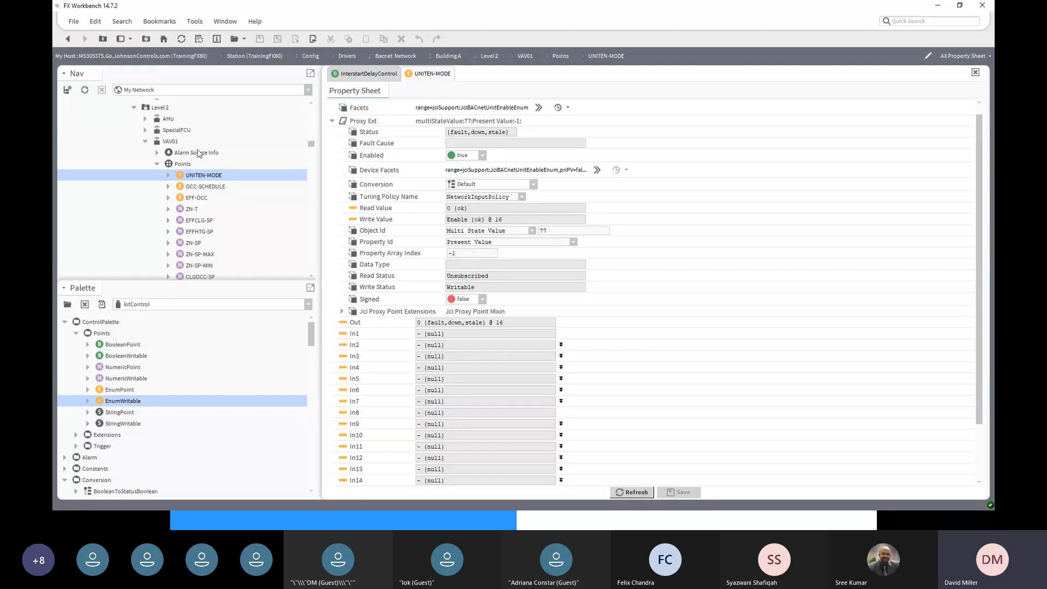
left_click(67, 42)
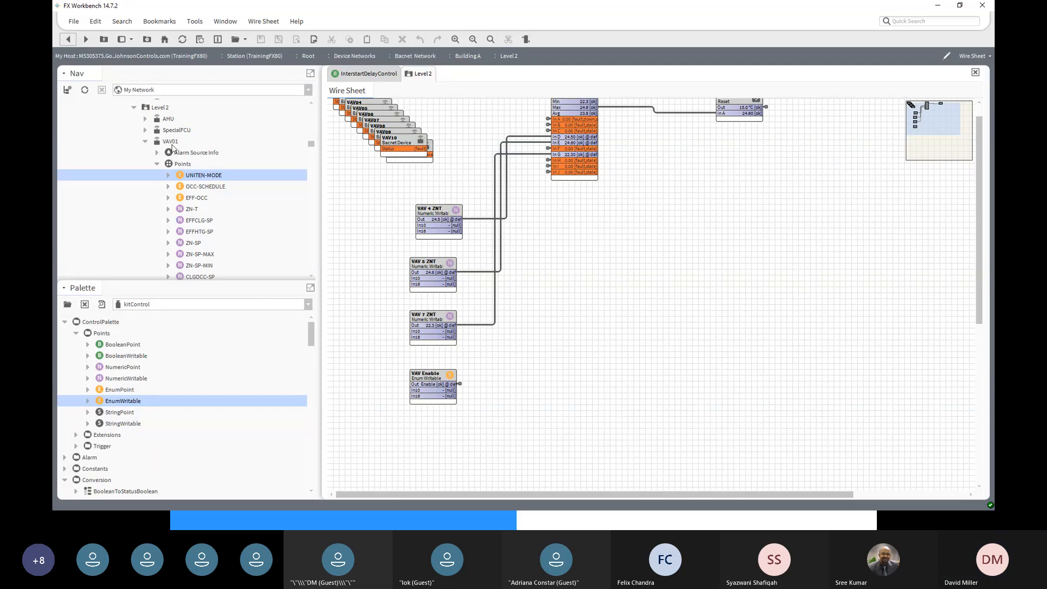
- Link Mark the VAV Enable block as the link source
left_click(429, 377)
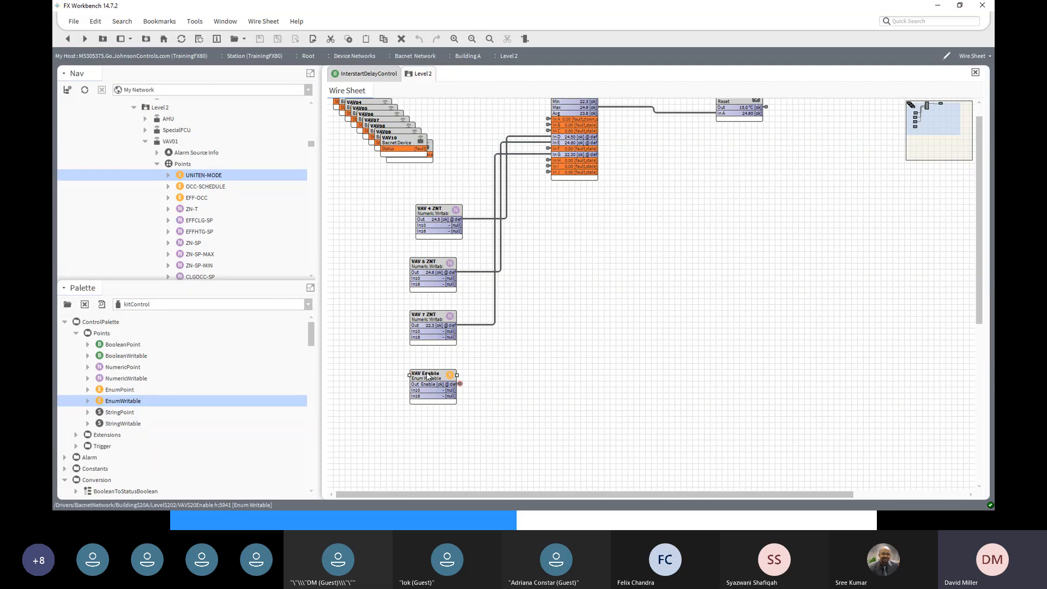
right_click(428, 376)
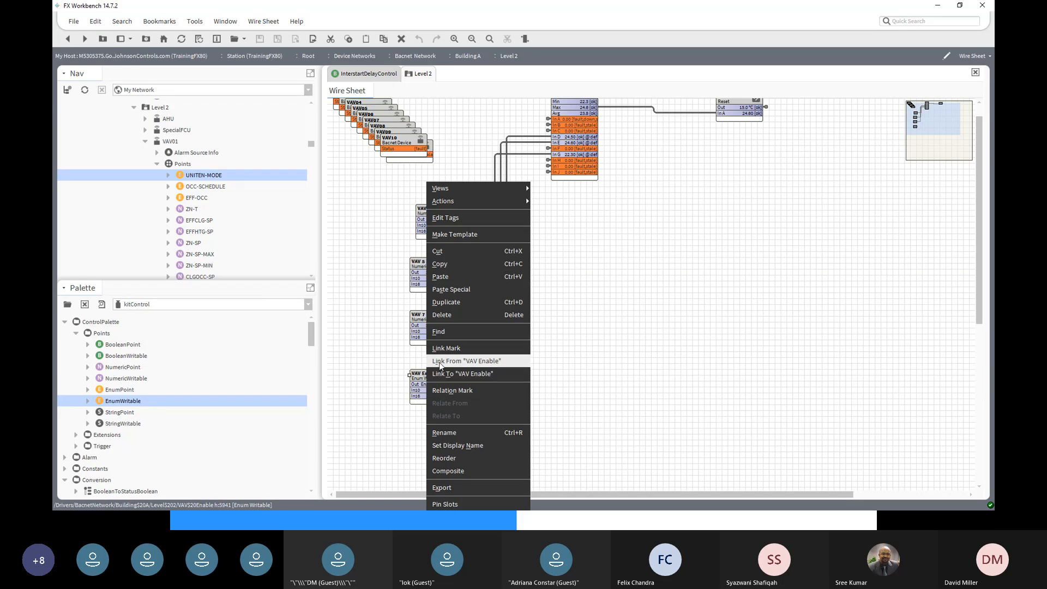
left_click(440, 361)
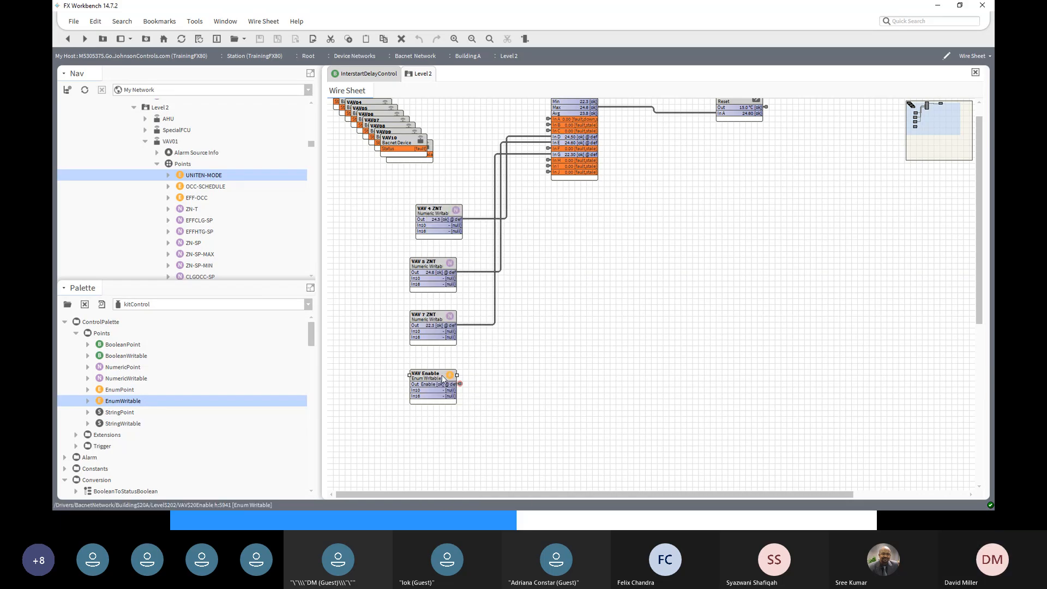
- Link VAV Enable's Out to In16 of VAV02's UNITEN-MODE
scroll(115, 202, "down", 10)
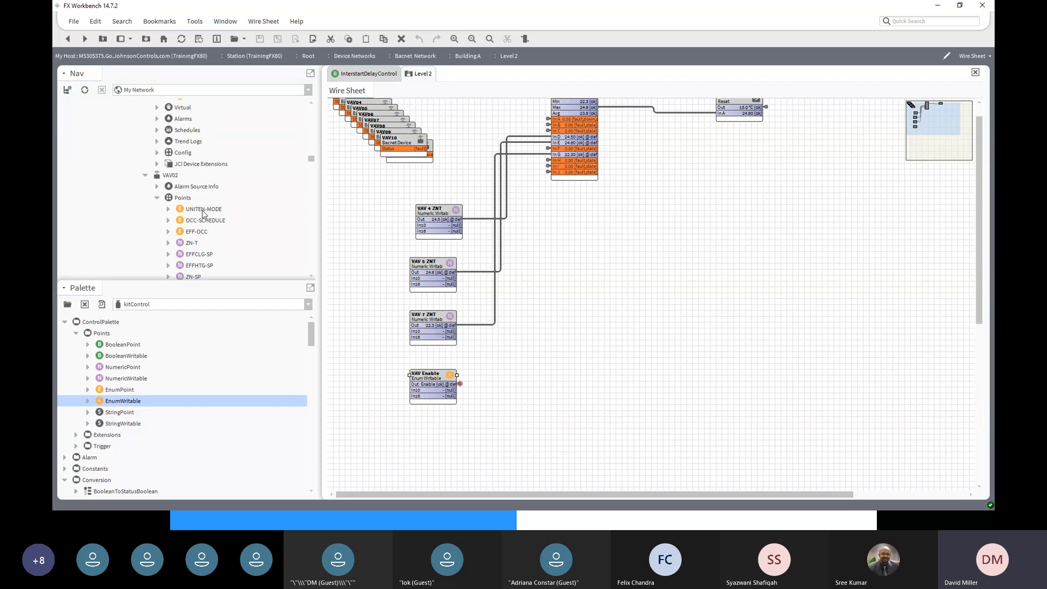
right_click(202, 212)
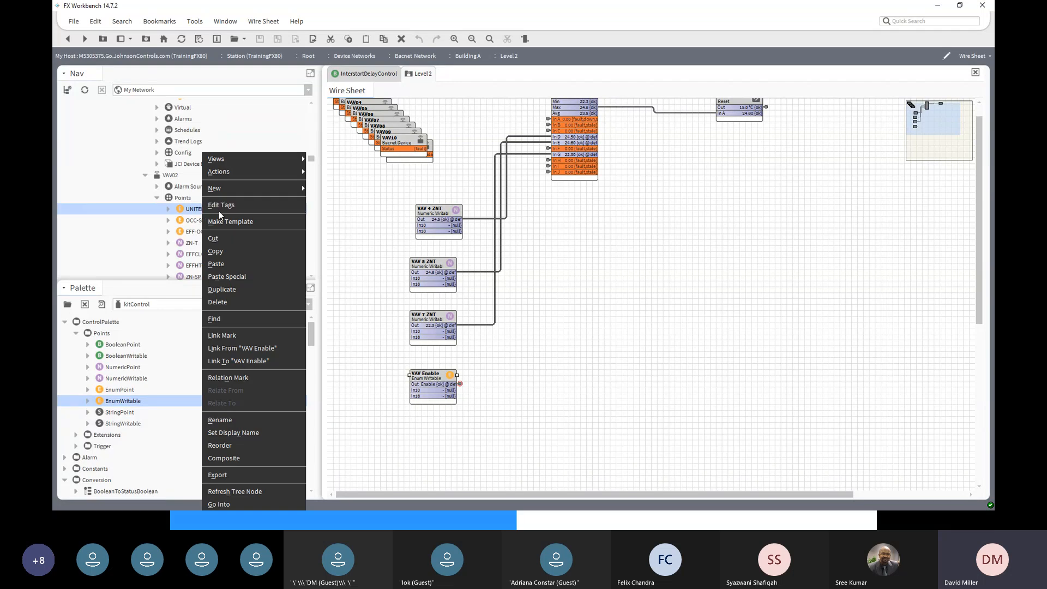
left_click(243, 351)
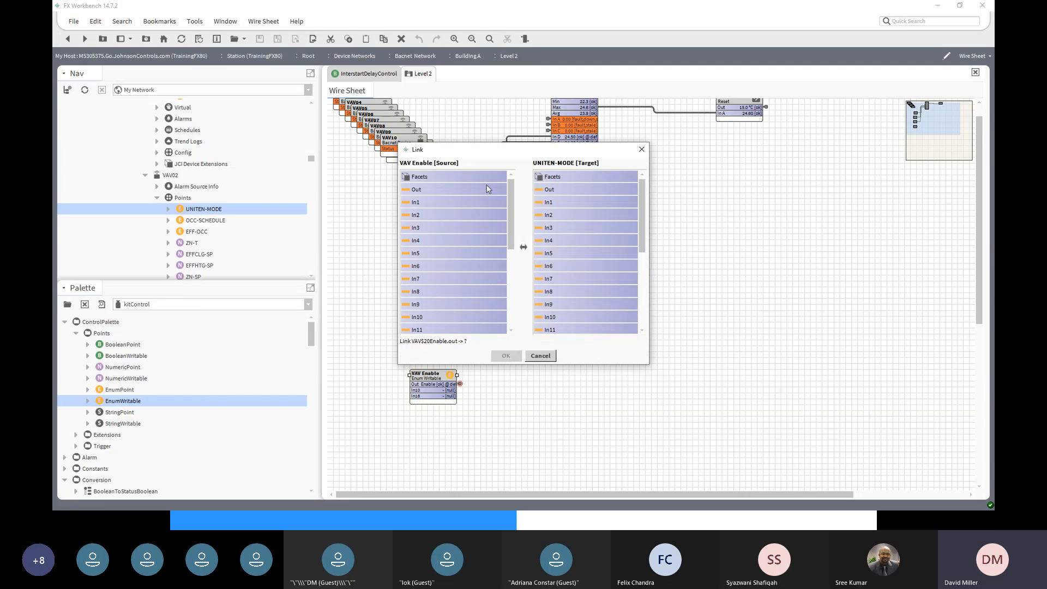
left_click(467, 188)
scroll(562, 266, "down", 2)
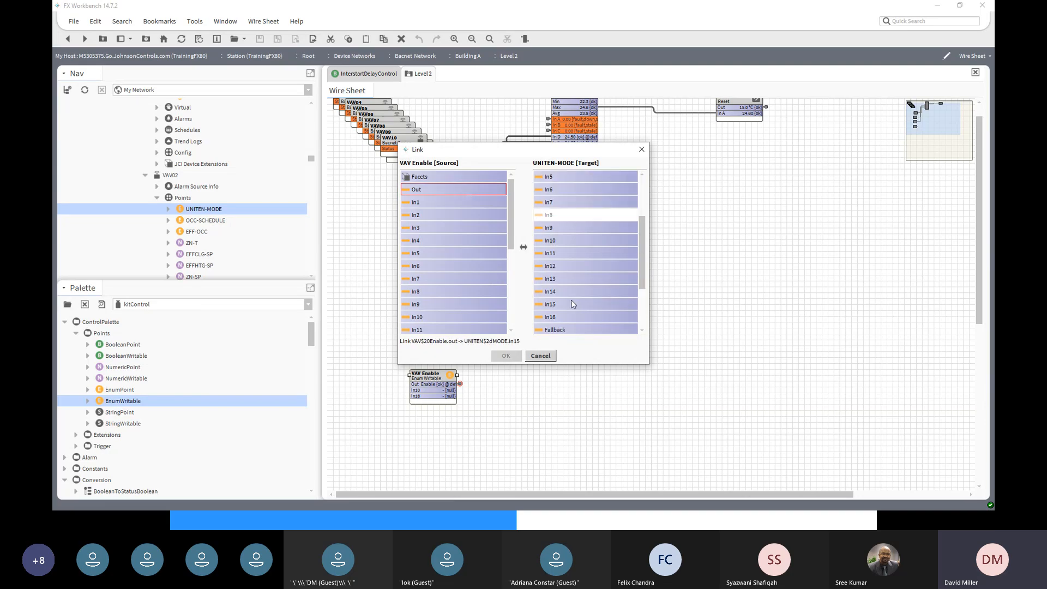
left_click(567, 317)
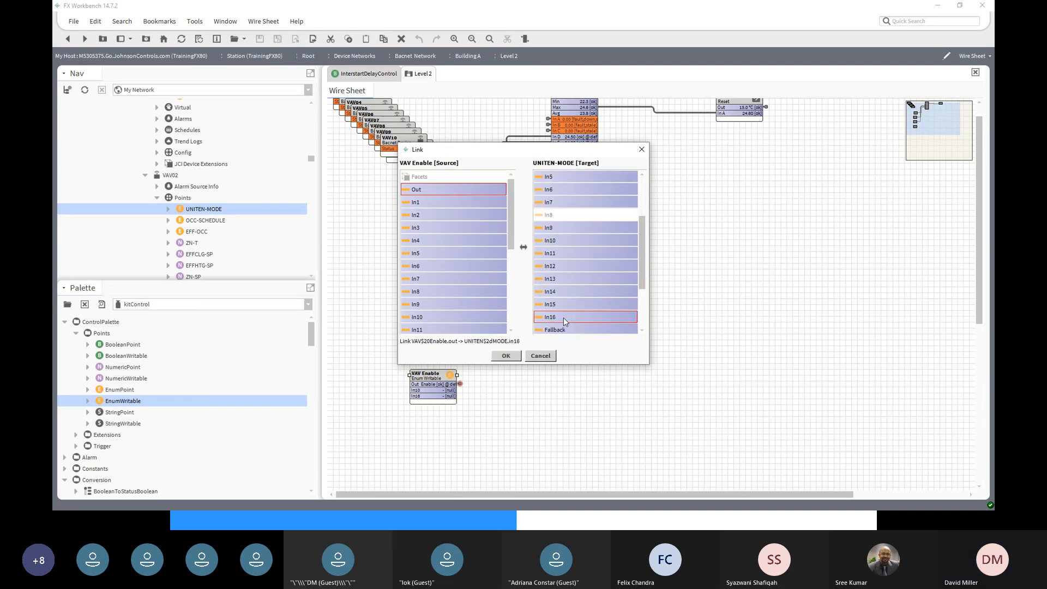
left_click(508, 356)
- Link VAV Enable's Out to In16 of VAV03's UNITEN-MODE
scroll(169, 221, "down", 10)
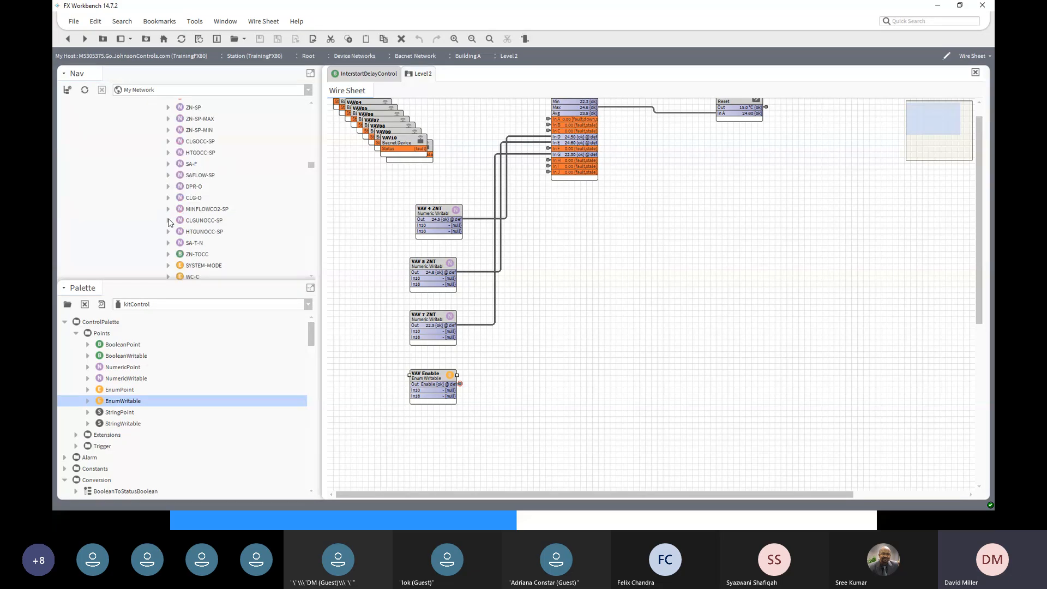
scroll(184, 269, "down", 3)
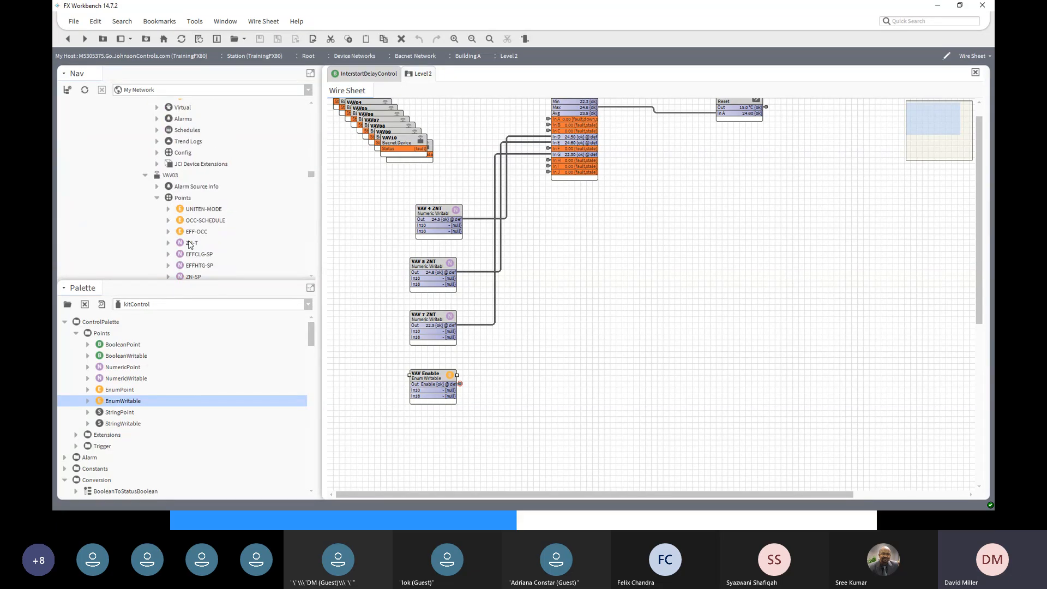
left_click(195, 210)
right_click(194, 212)
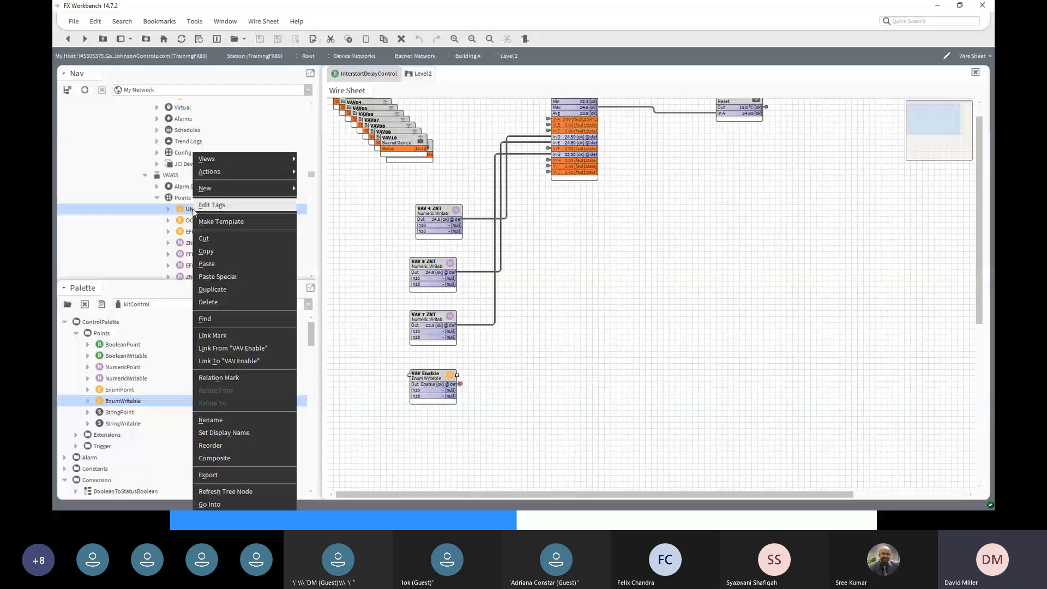
left_click(228, 350)
left_click(456, 191)
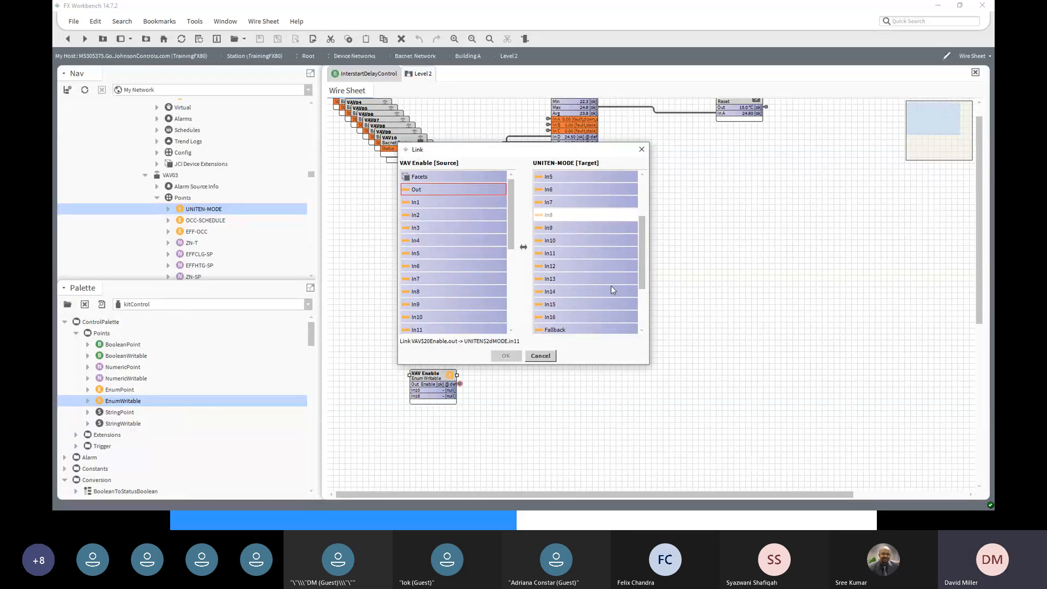
scroll(611, 286, "down", 4)
left_click(561, 253)
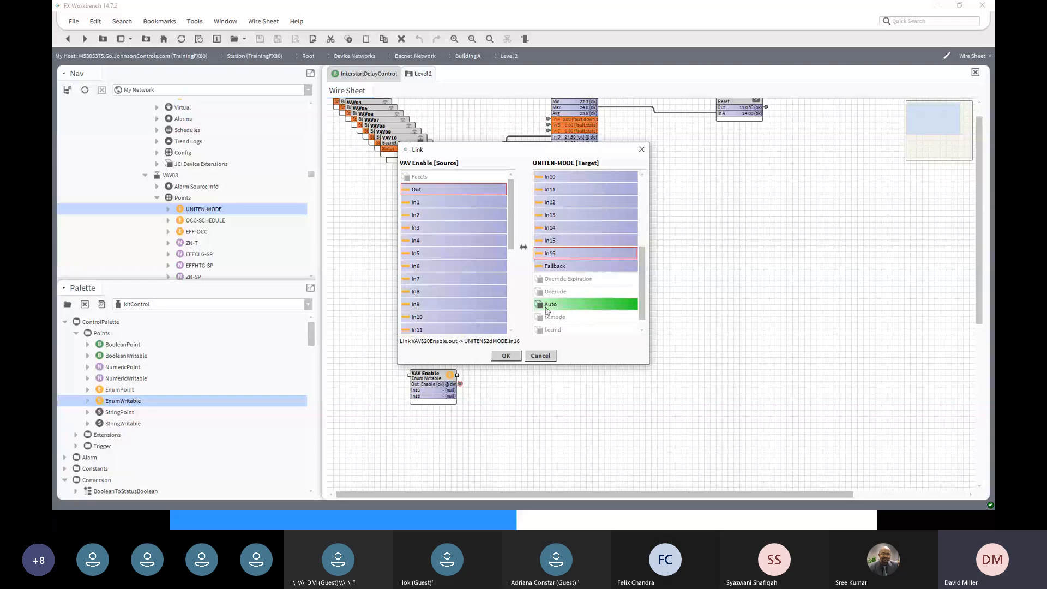
left_click(512, 356)
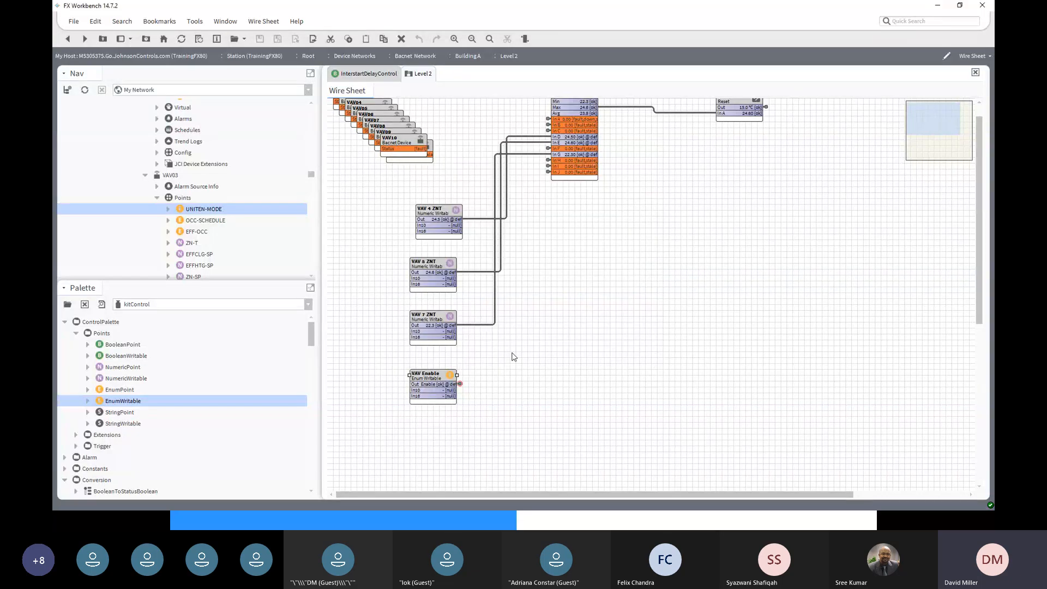
left_click(461, 386)
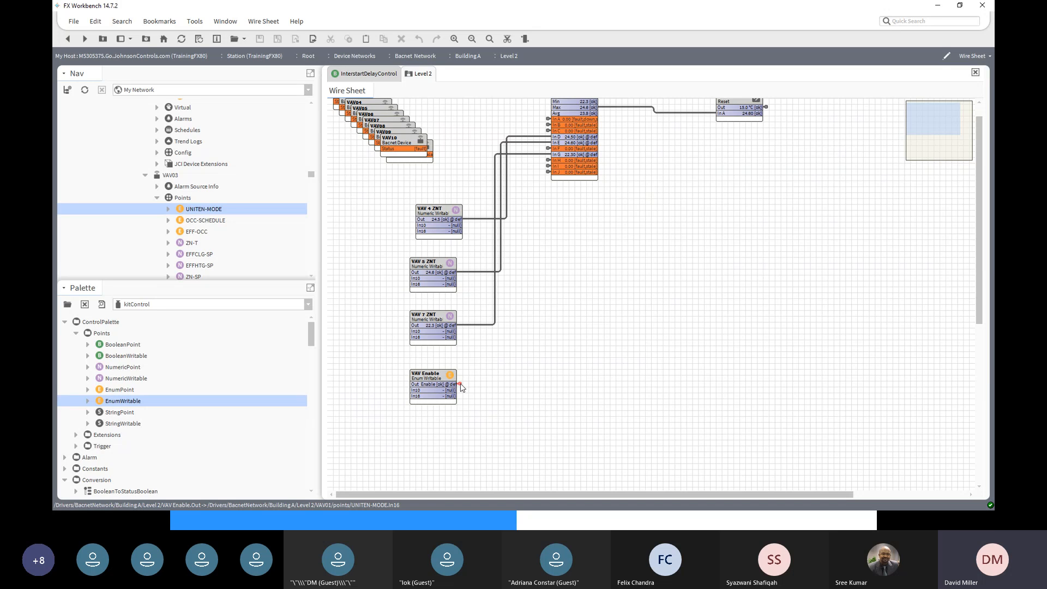
right_click(461, 387)
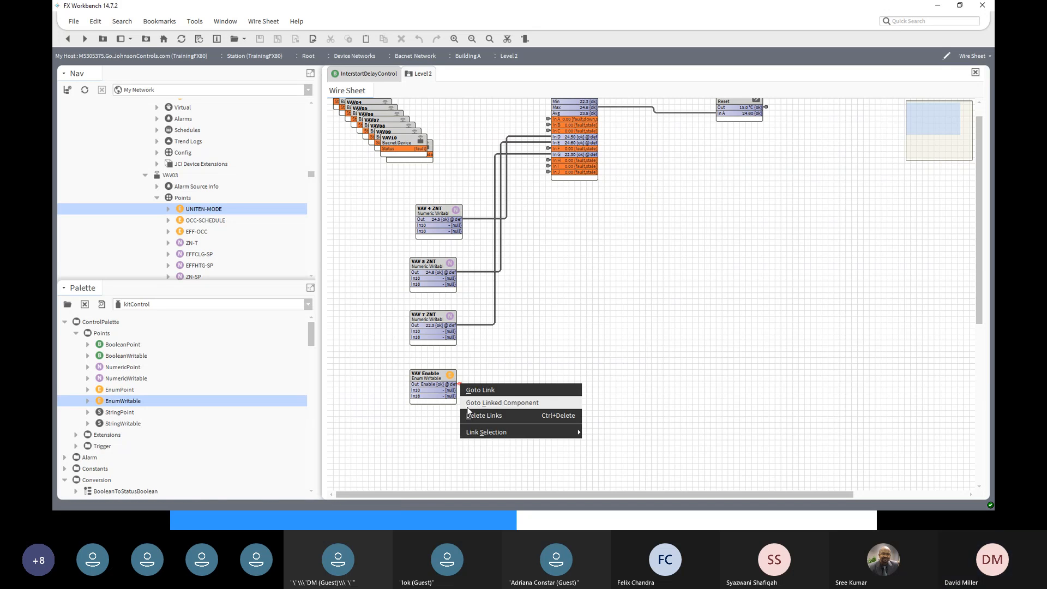
mouse_move(481, 437)
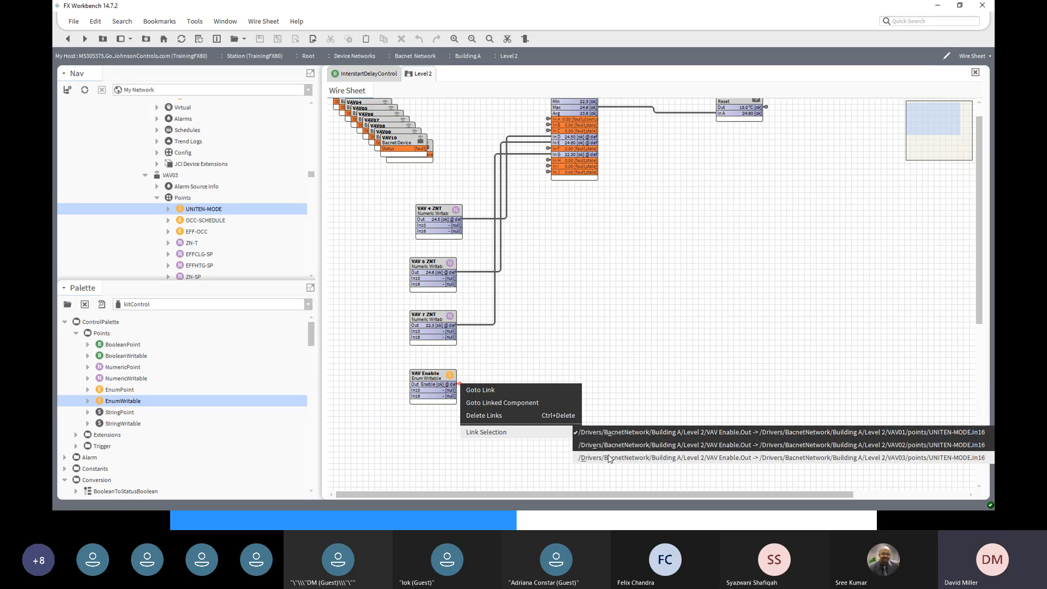
left_click(602, 434)
left_click(584, 337)
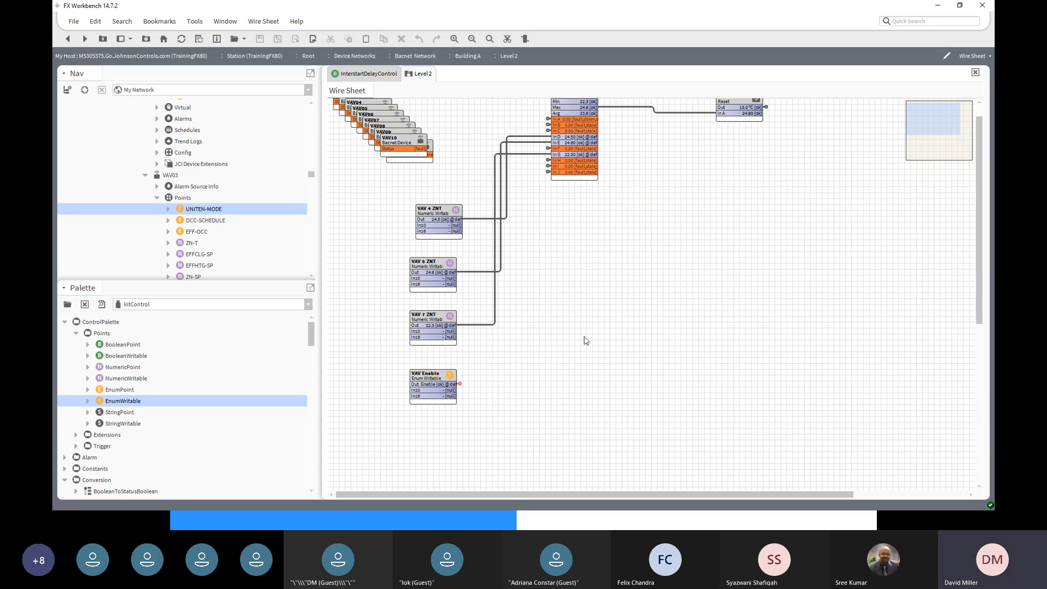
right_click(461, 385)
mouse_move(521, 433)
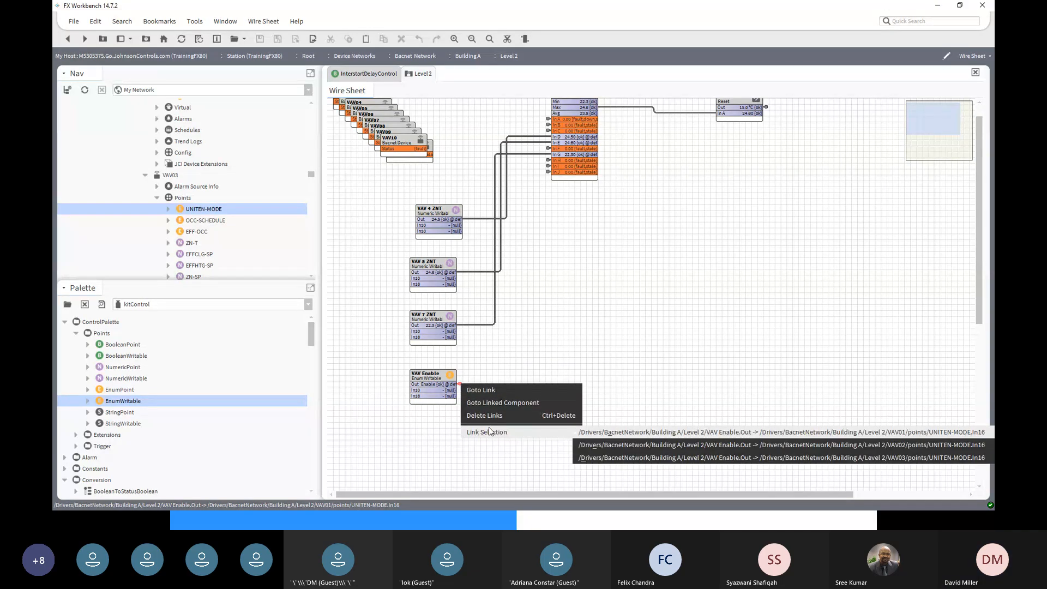
left_click(578, 445)
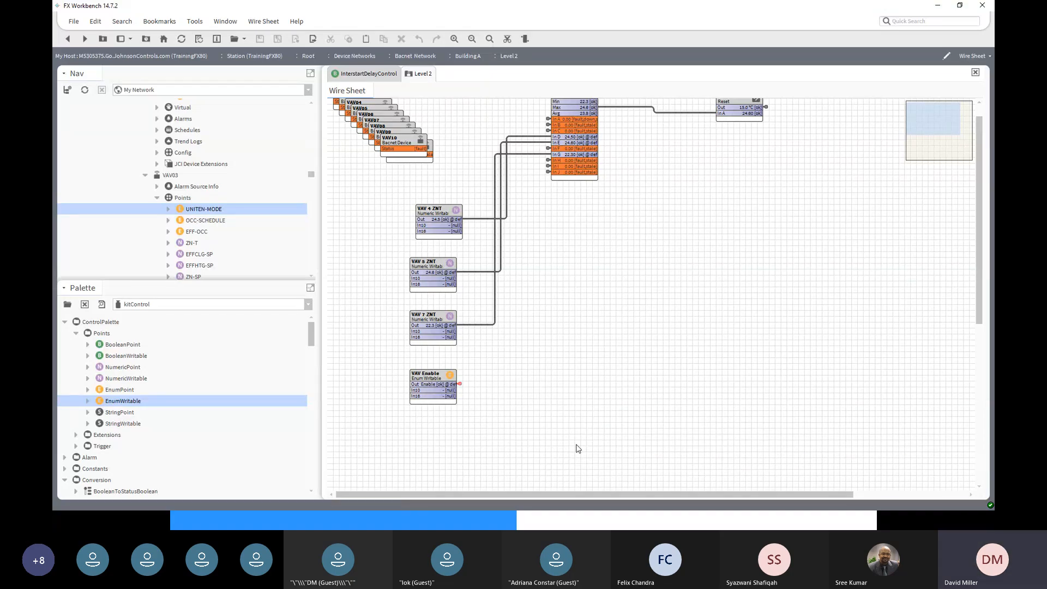
right_click(459, 387)
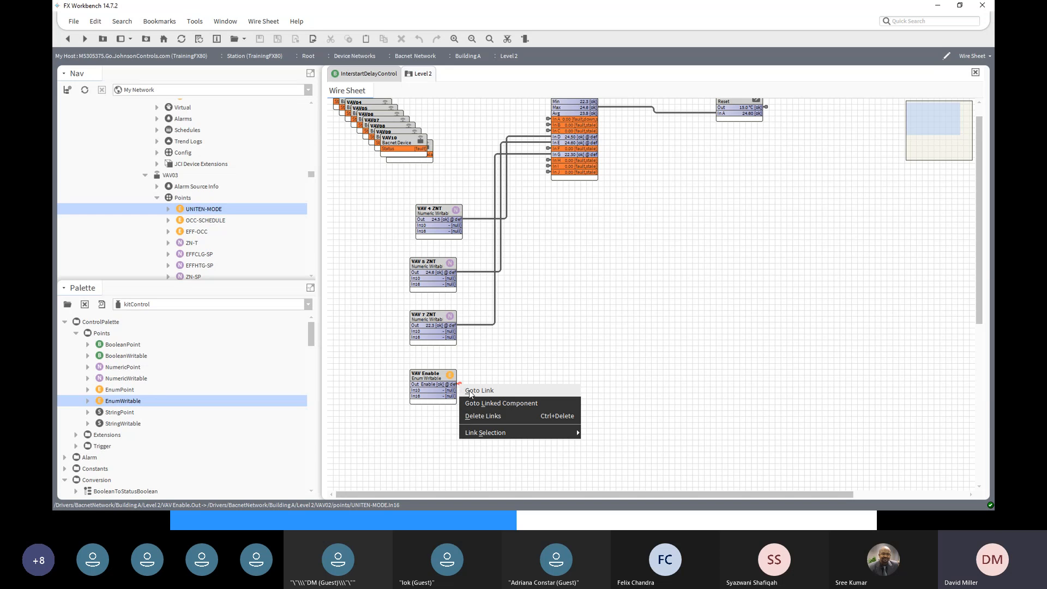
- Follow VAV02 UNITEN-MODE's In16 link back to its source with Goto Link
left_click(470, 390)
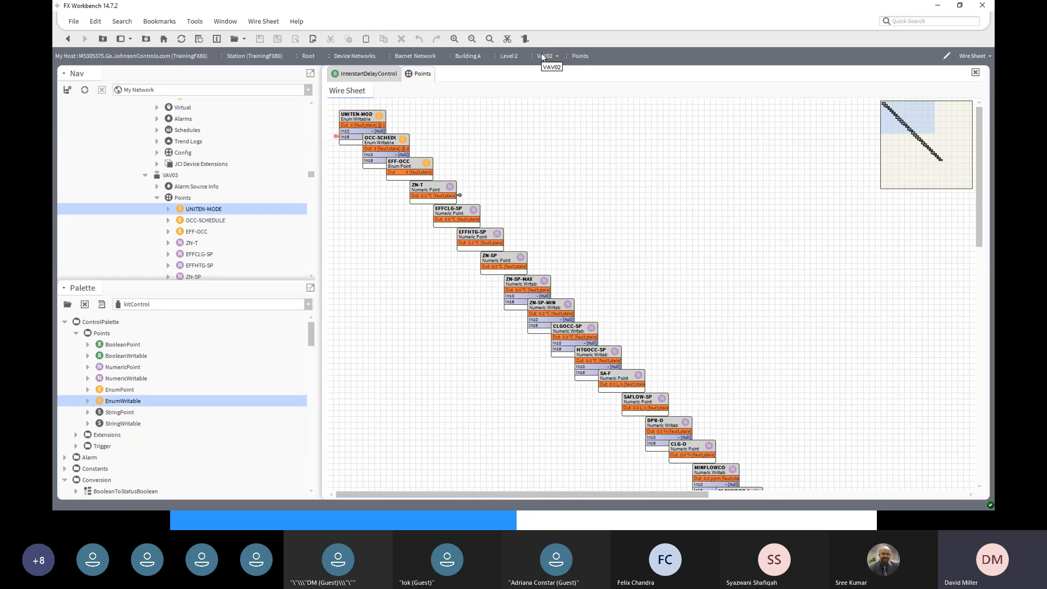
right_click(336, 139)
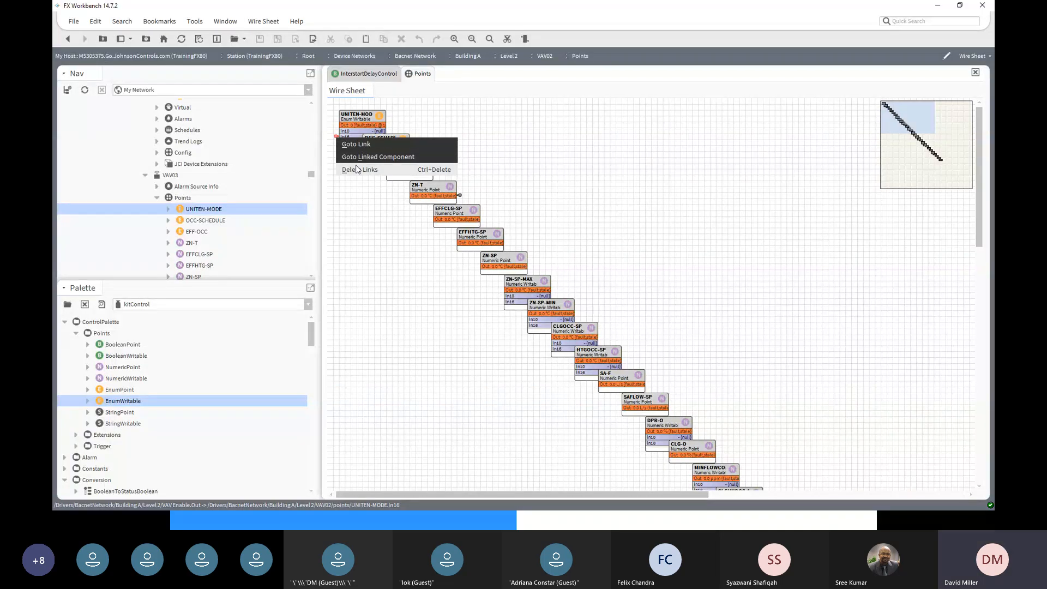
left_click(339, 143)
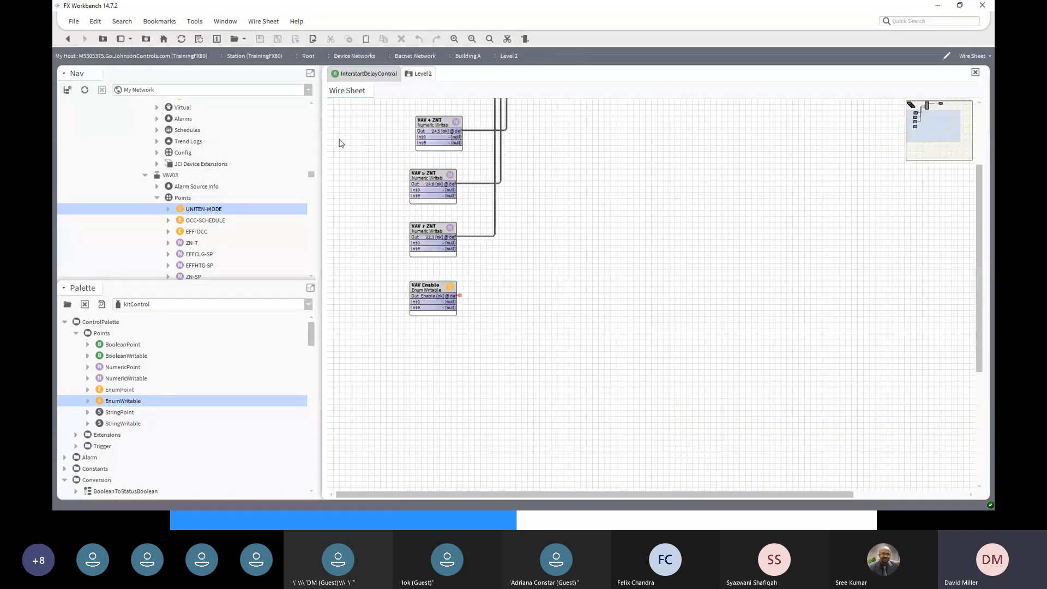
- Review the links leaving VAV Enable's output, then select the VAV Enable block
right_click(461, 299)
mouse_move(491, 344)
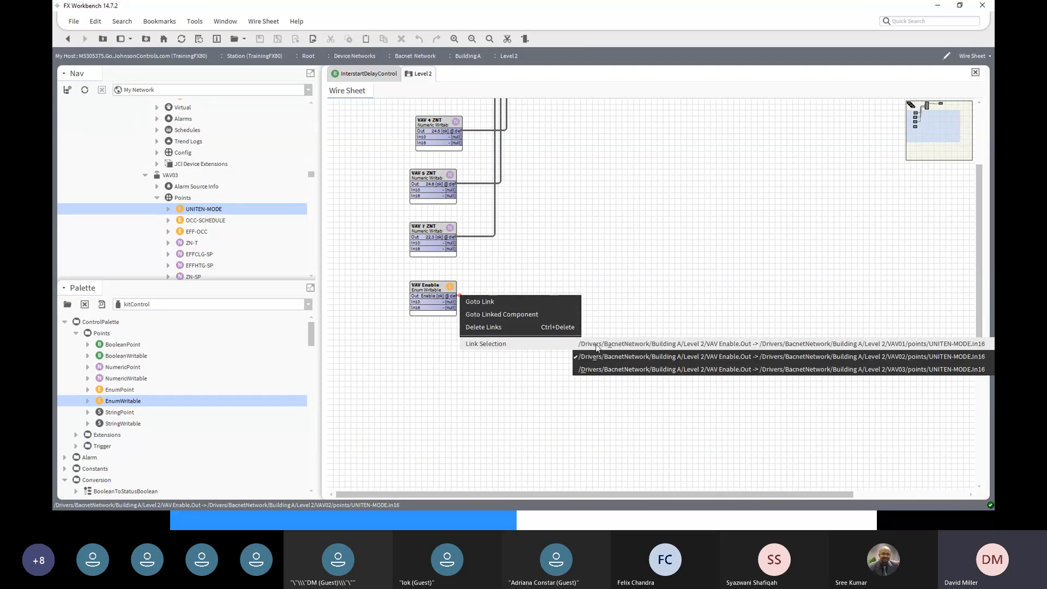
left_click(659, 242)
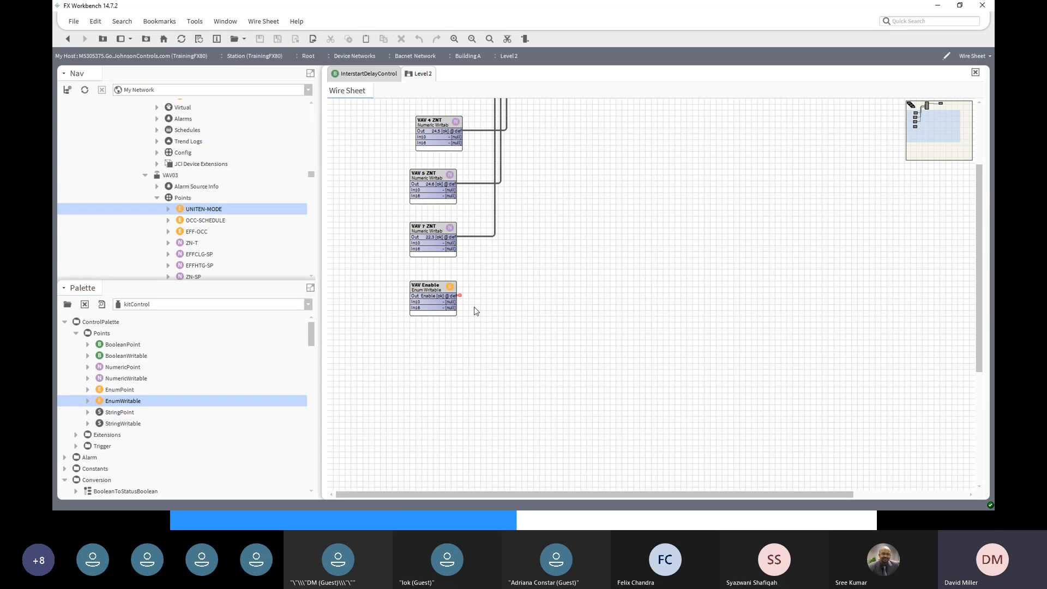
left_click(422, 286)
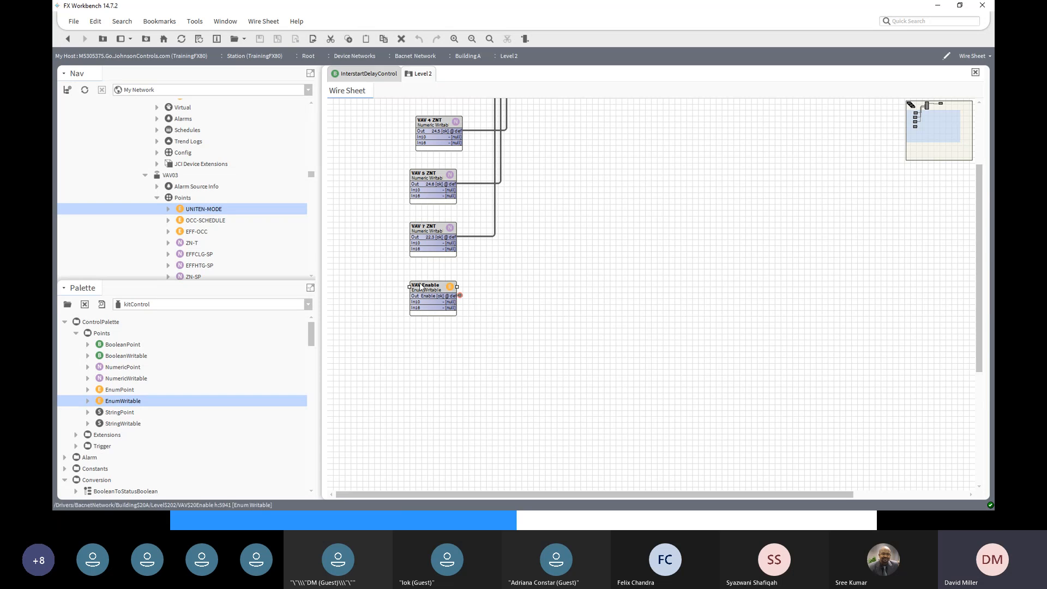
- Expand VAV04 and its Points in the Nav tree
scroll(198, 217, "down", 8)
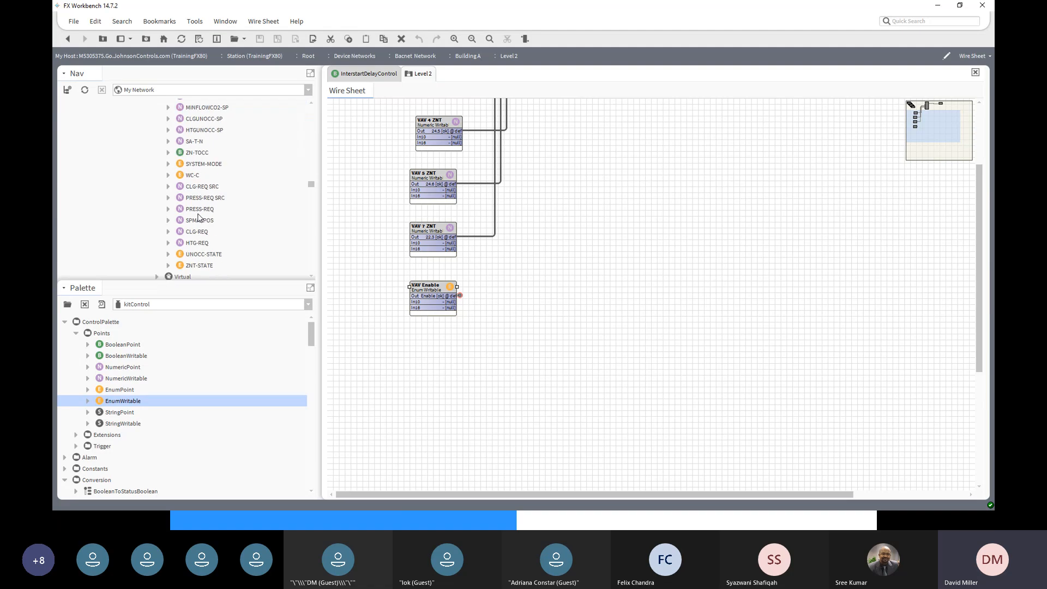
scroll(199, 217, "down", 4)
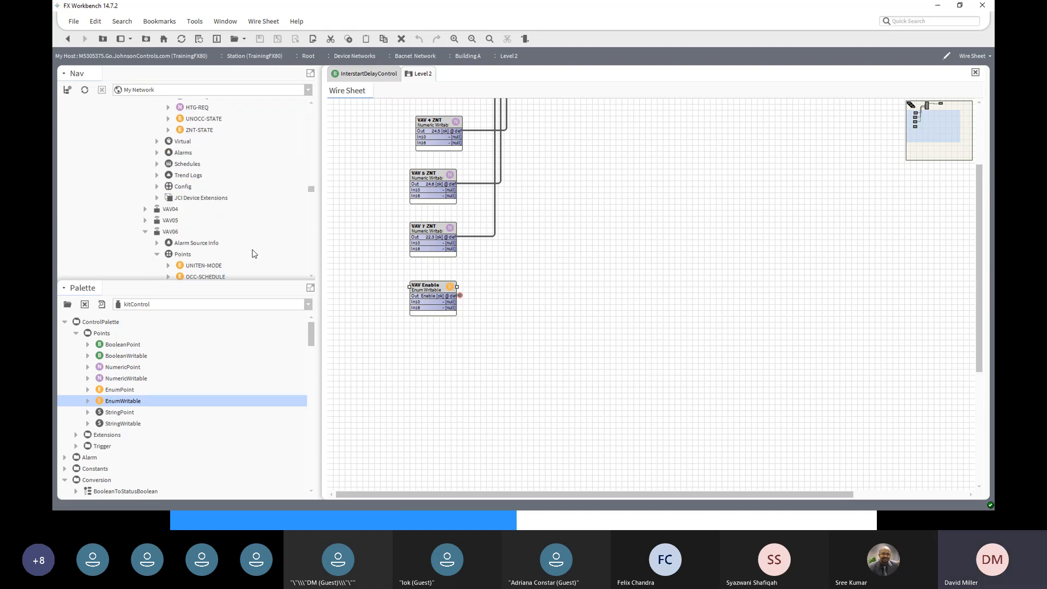
left_click(145, 208)
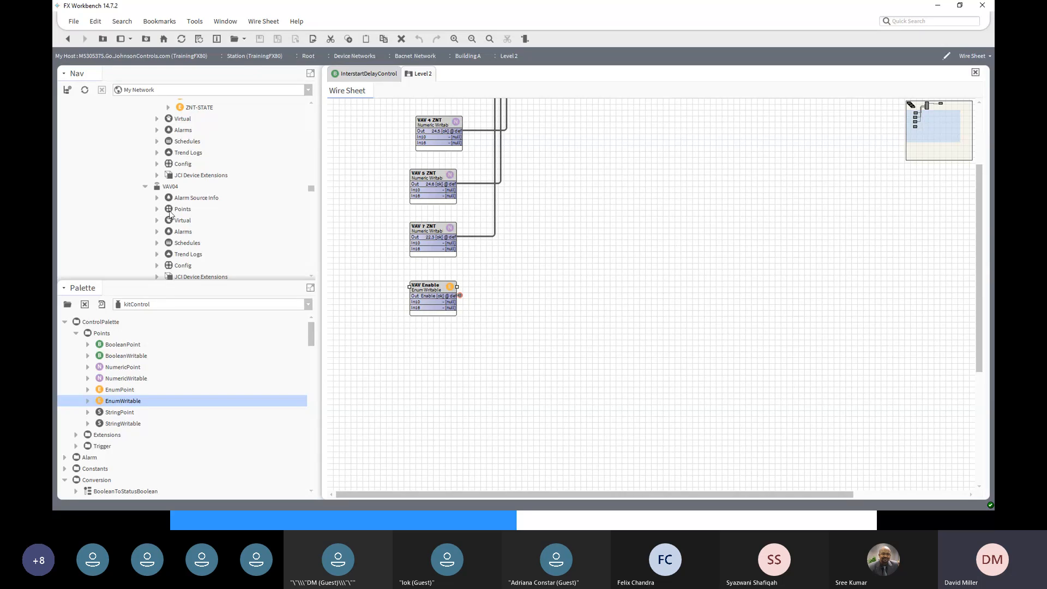
left_click(157, 209)
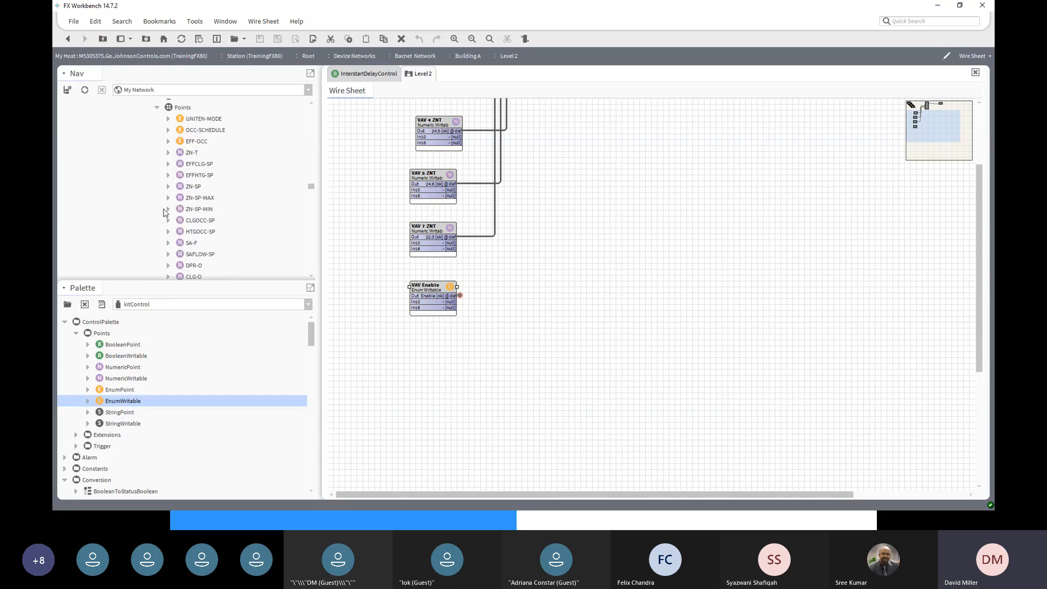
- Link VAV Enable's Out to VAV04 UNITEN-MODE's In16 and check its outgoing links
right_click(205, 121)
mouse_move(212, 125)
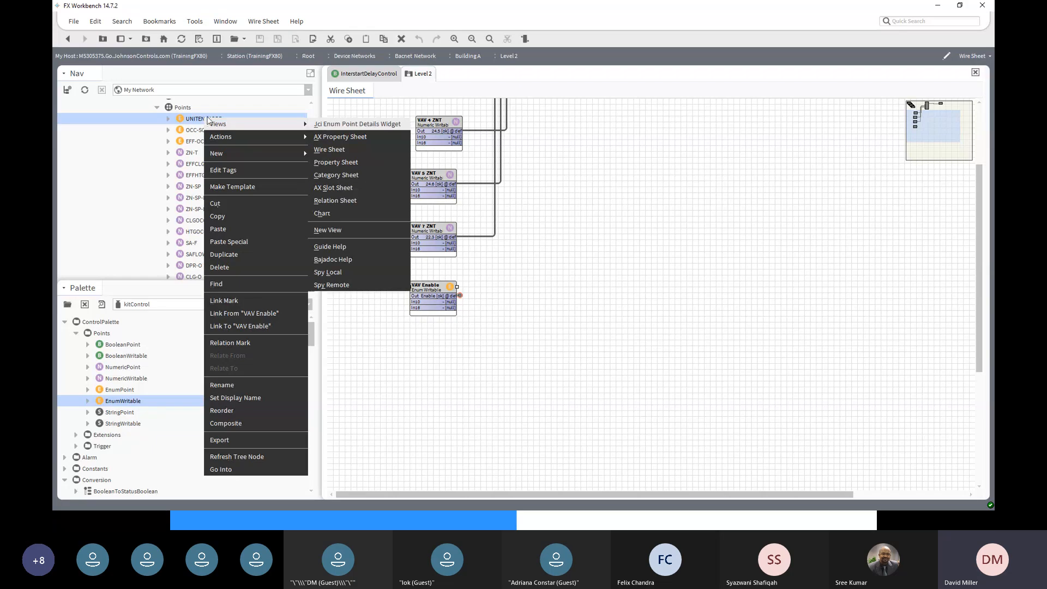
left_click(250, 315)
left_click(434, 329)
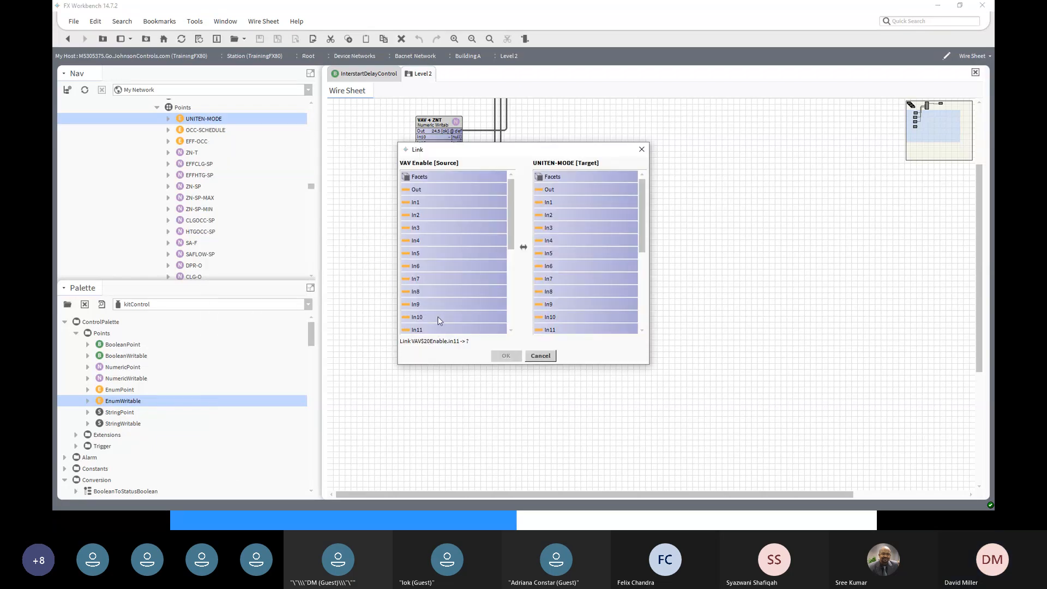
left_click(434, 213)
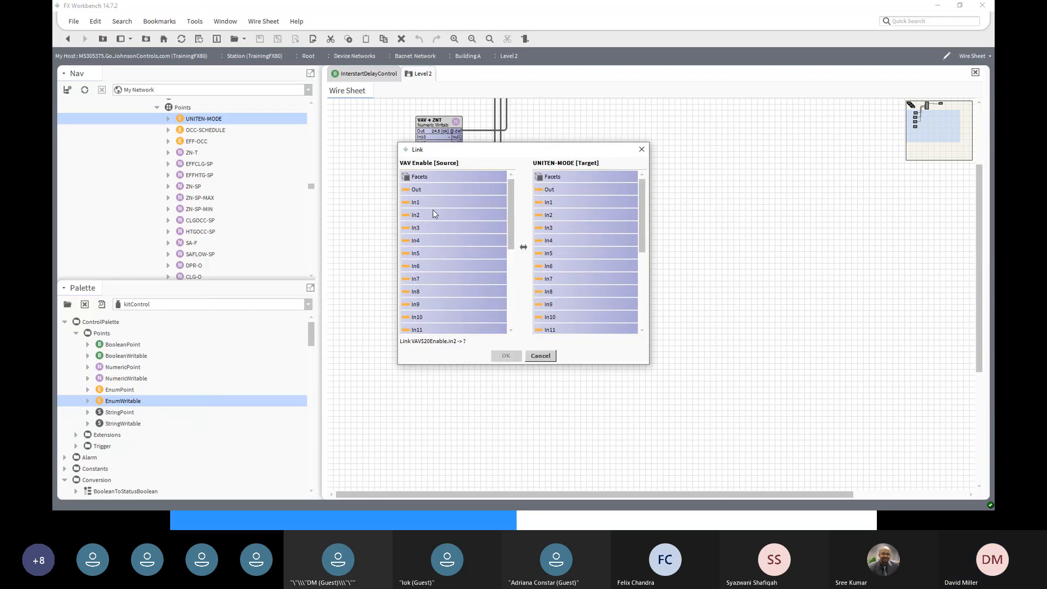
left_click(413, 190)
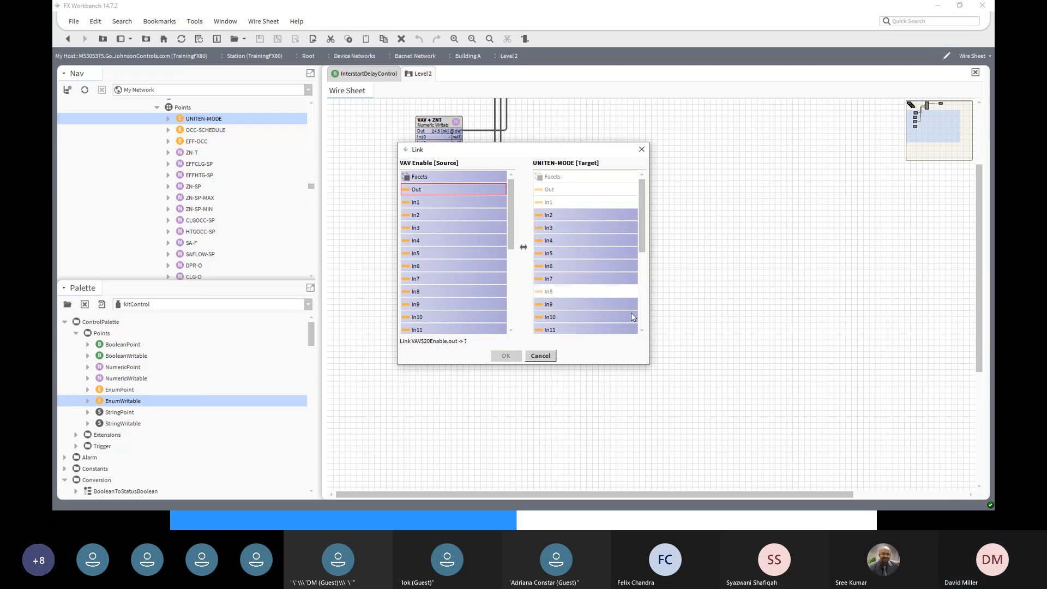
scroll(630, 312, "down", 5)
left_click(550, 242)
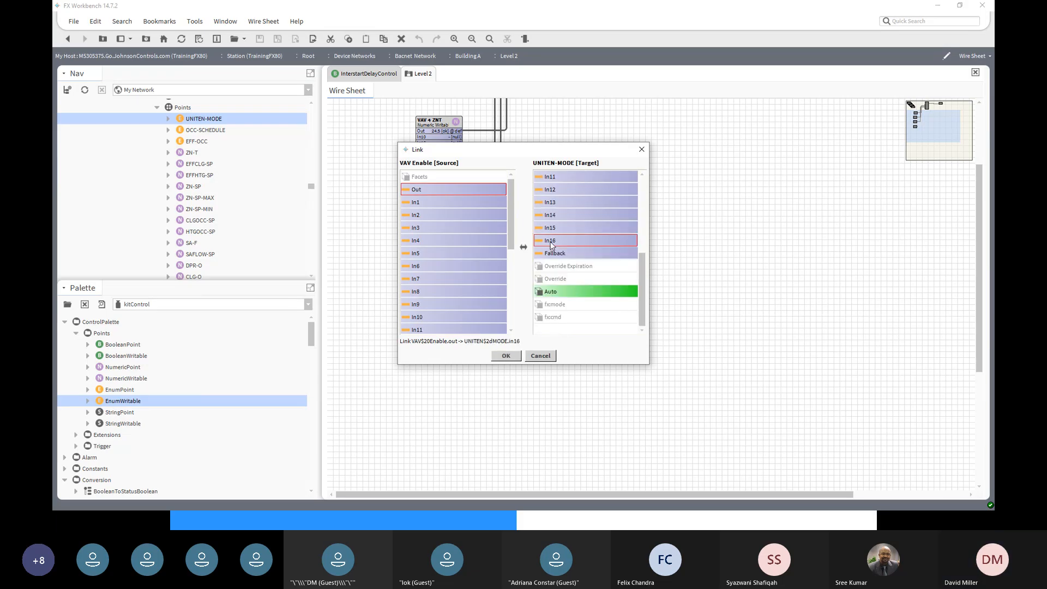
left_click(506, 356)
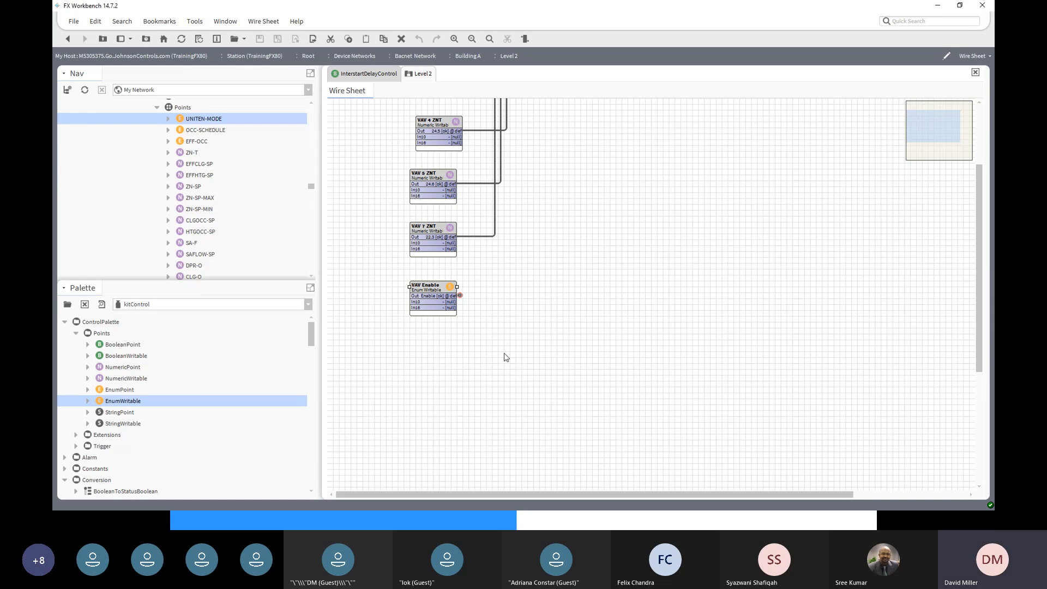
right_click(461, 298)
mouse_move(485, 345)
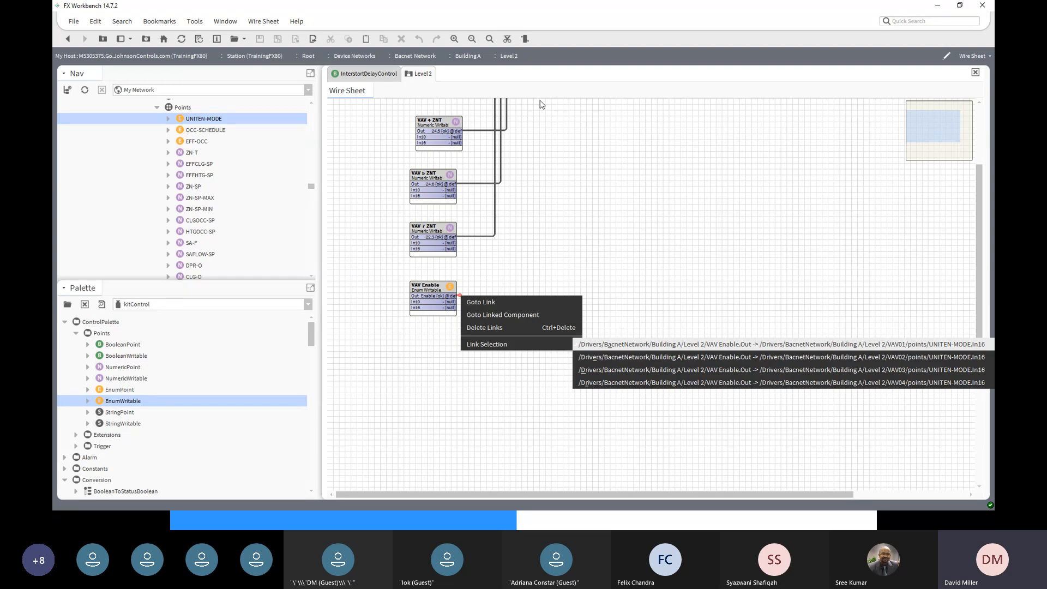
left_click(580, 164)
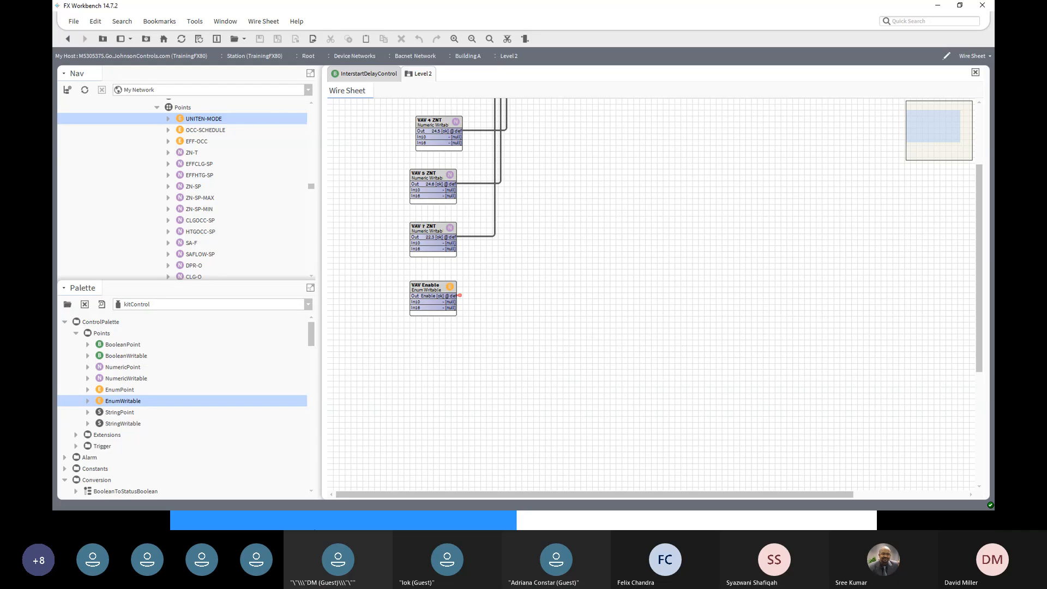
scroll(366, 370, "up", 3)
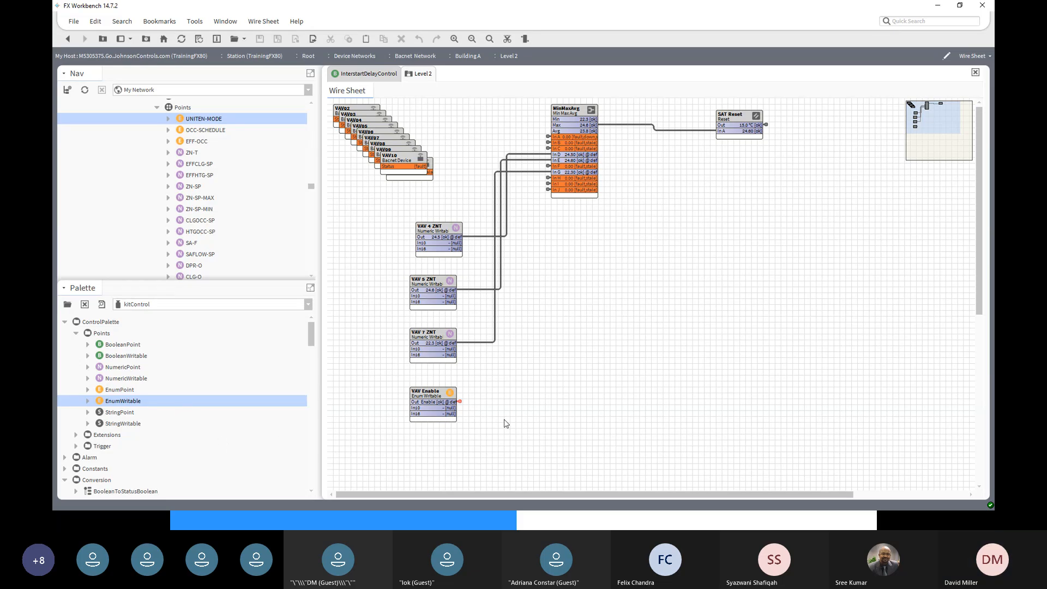
right_click(437, 392)
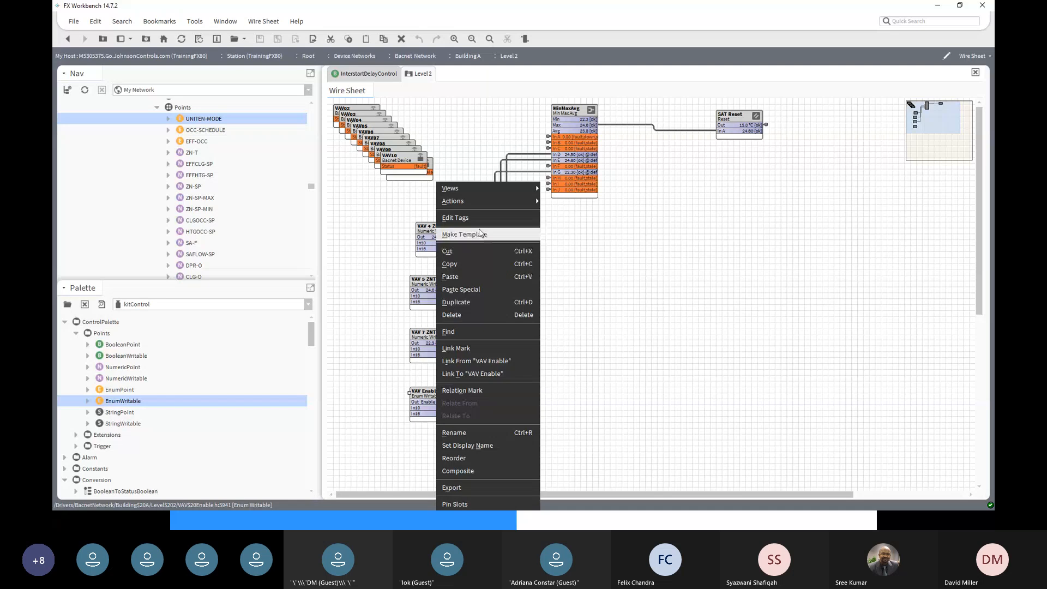
mouse_move(484, 204)
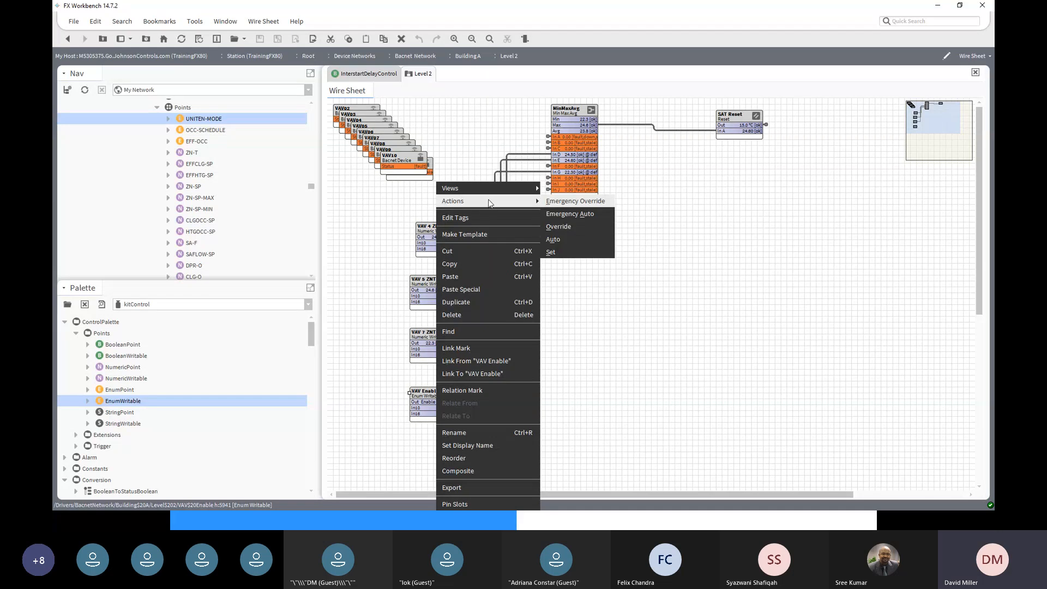
left_click(567, 252)
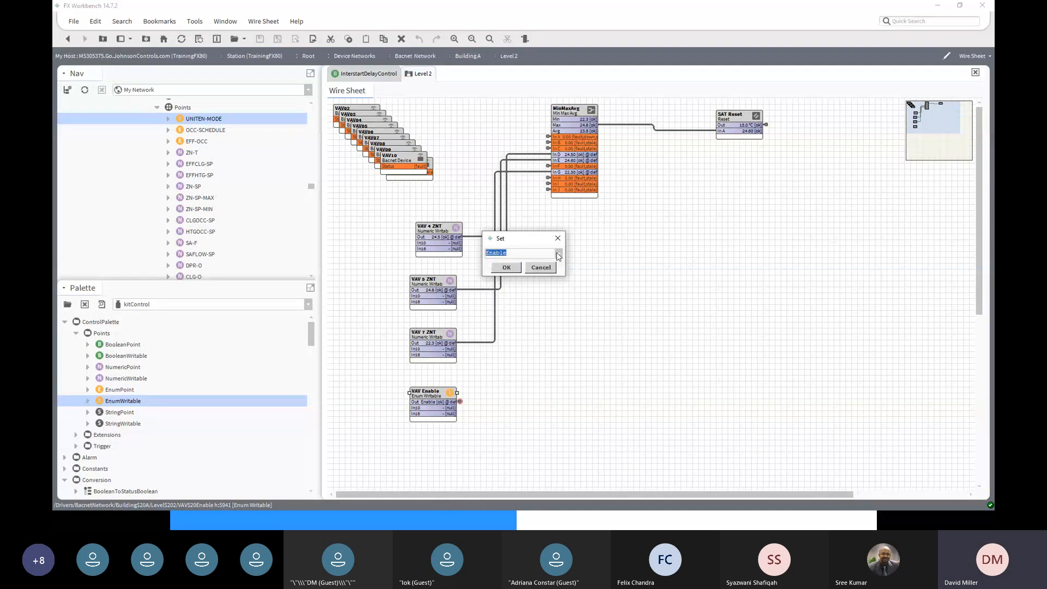
left_click(559, 254)
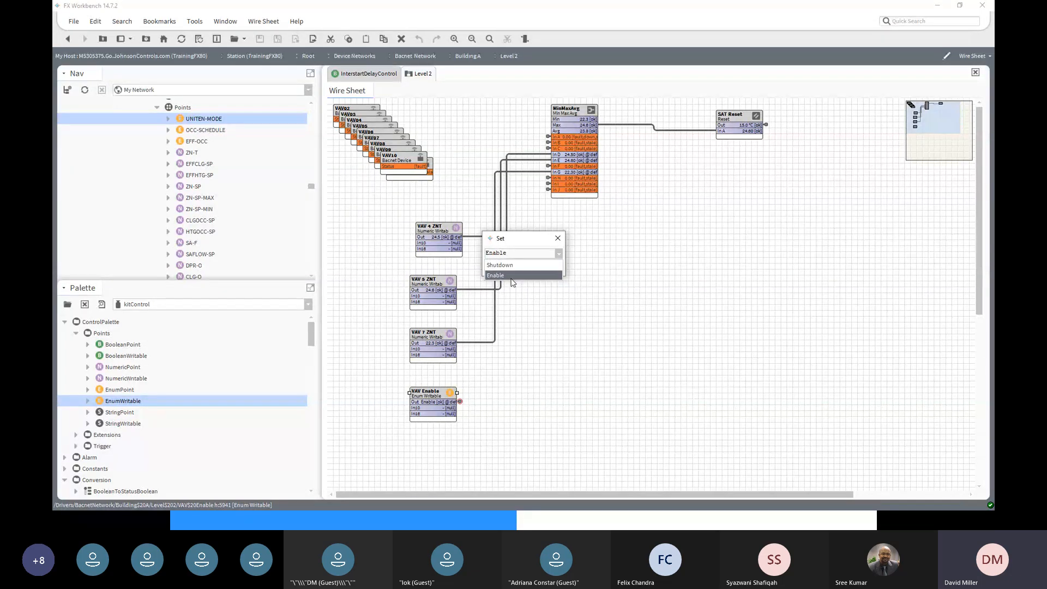
left_click(562, 238)
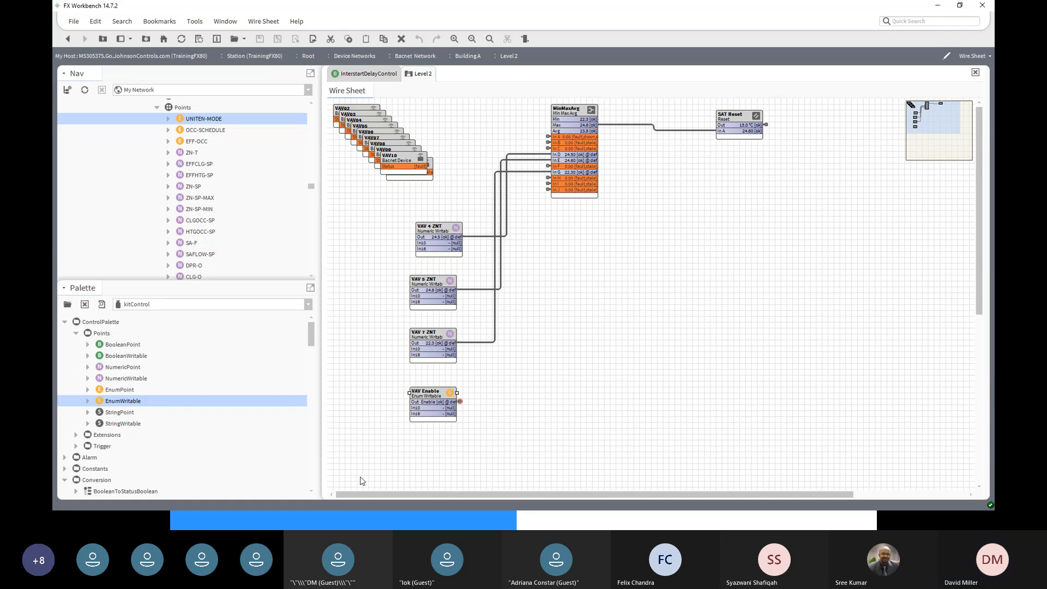
- Add a BooleanWritable point with the default name below VAV Enable and shift it right
left_click(127, 357)
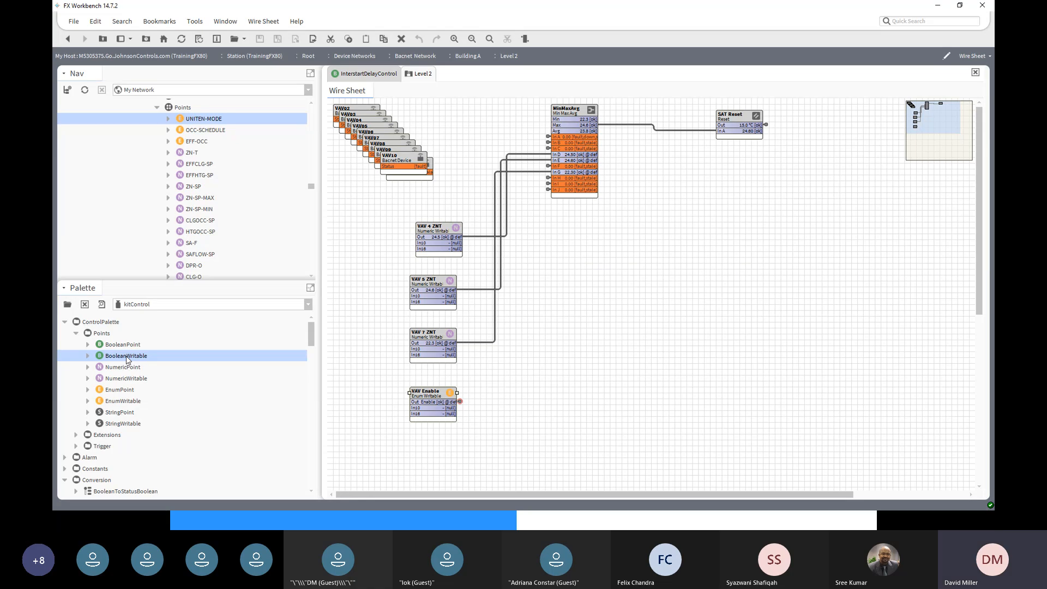
left_click_drag(129, 359, 439, 451)
left_click(506, 271)
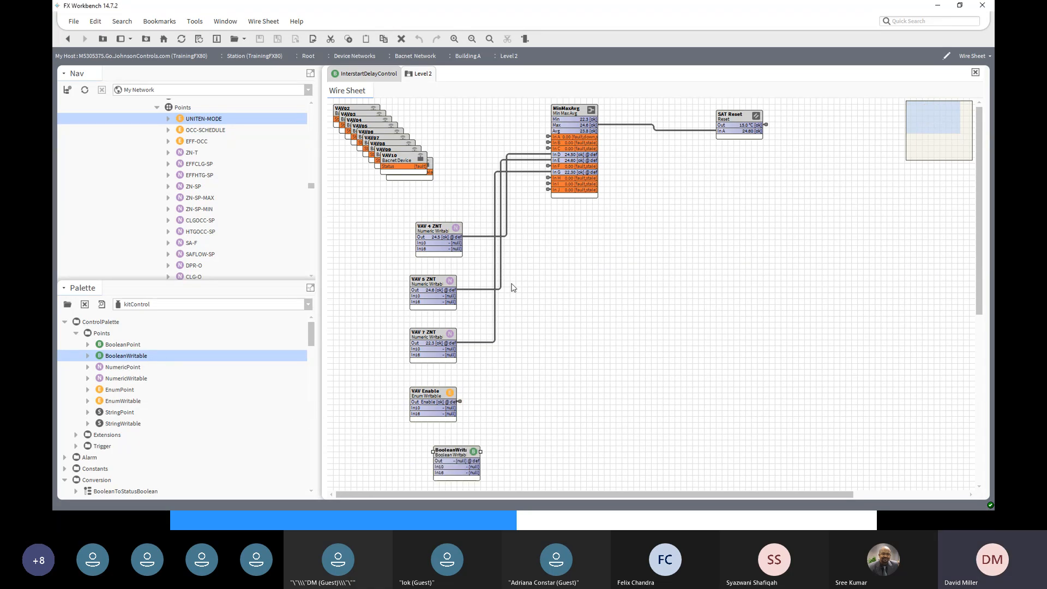
left_click_drag(452, 455, 611, 377)
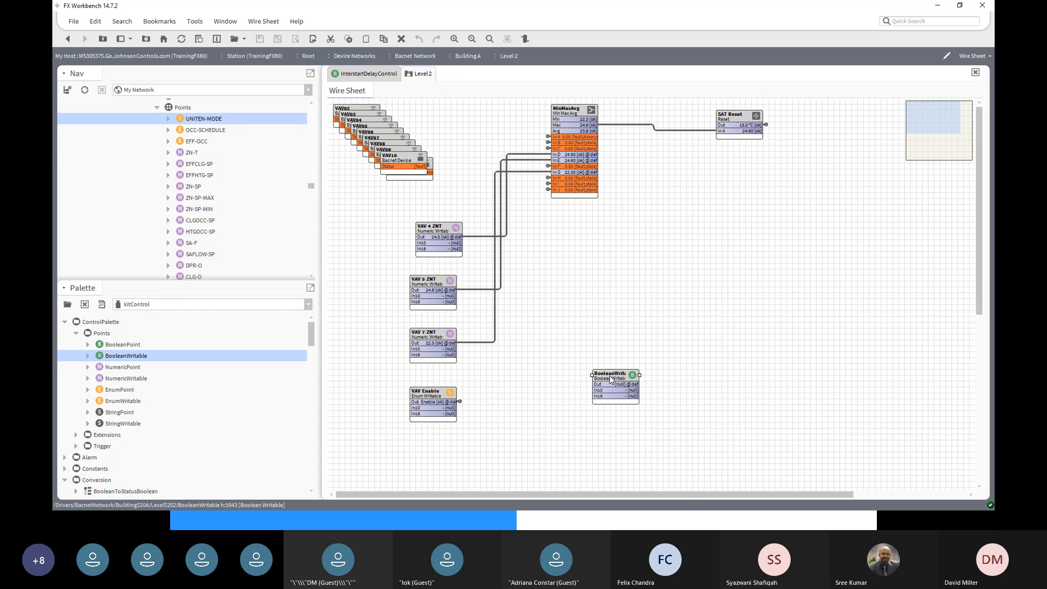
- Rename the new BooleanWritable block to Master Enable
right_click(610, 378)
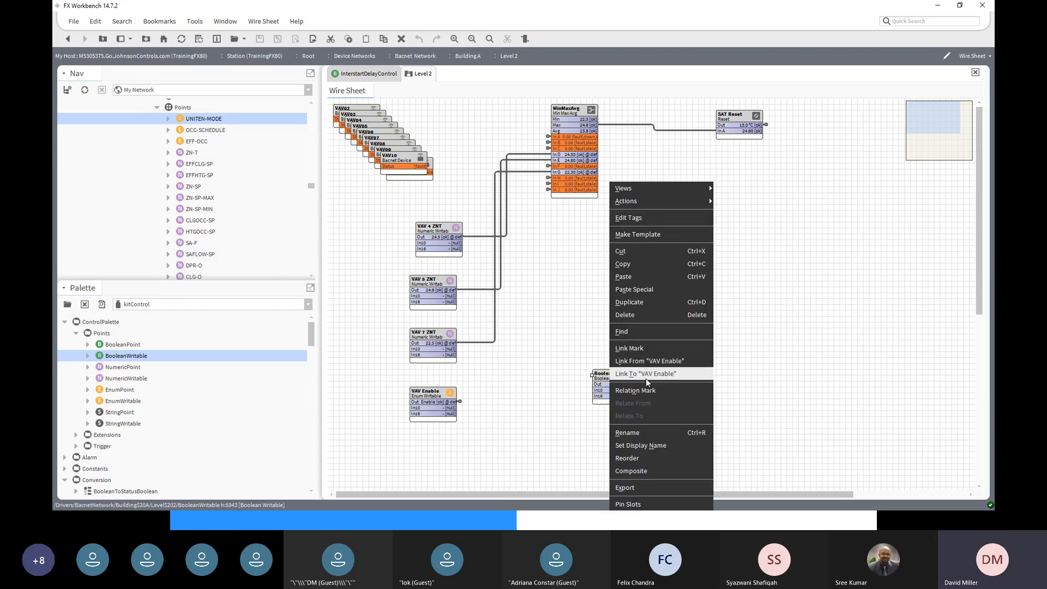
left_click(640, 435)
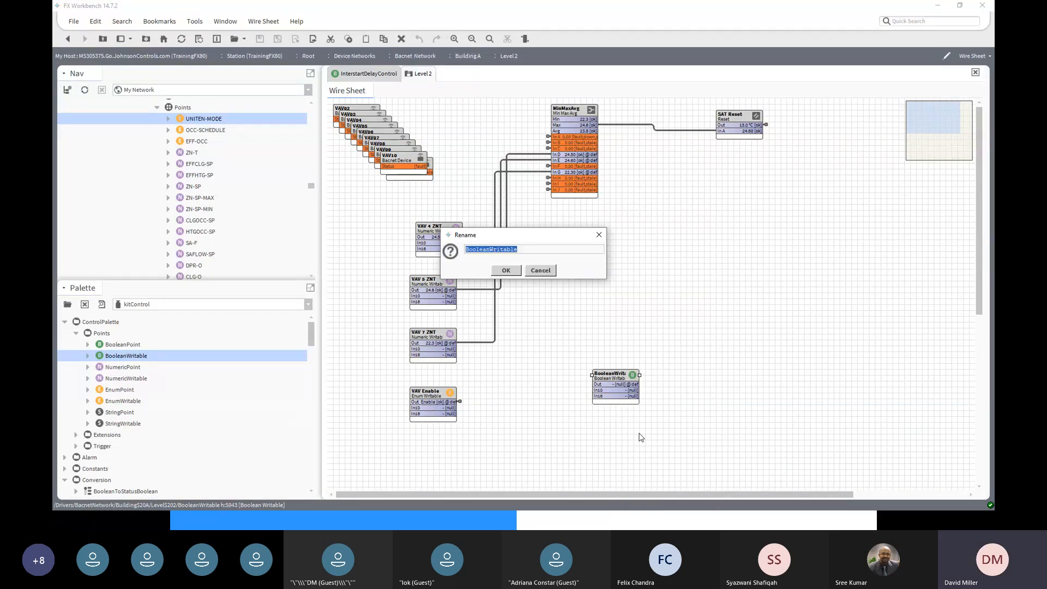
type("Master Eb")
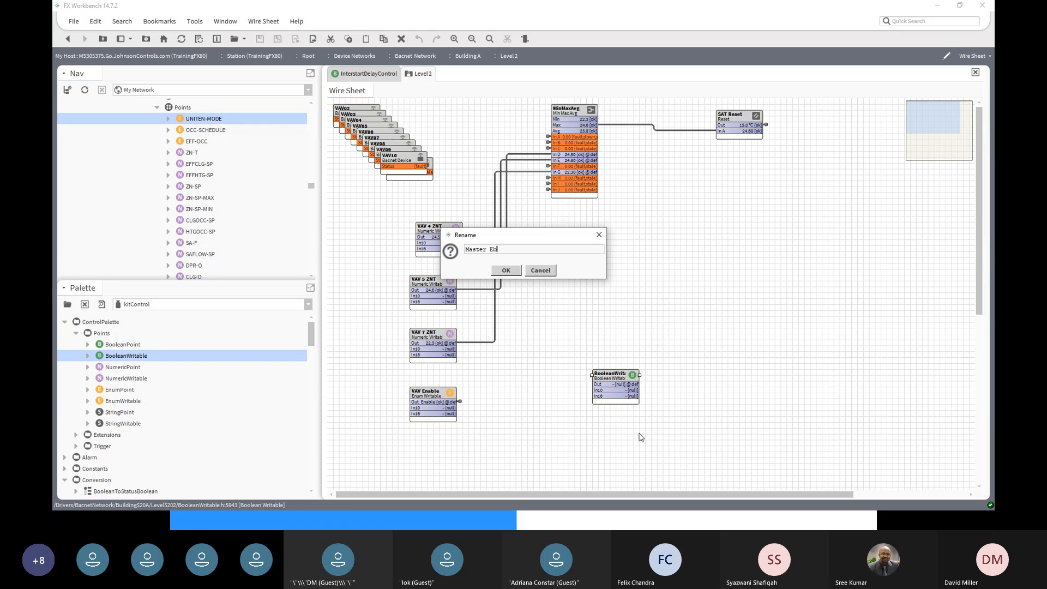
type("a")
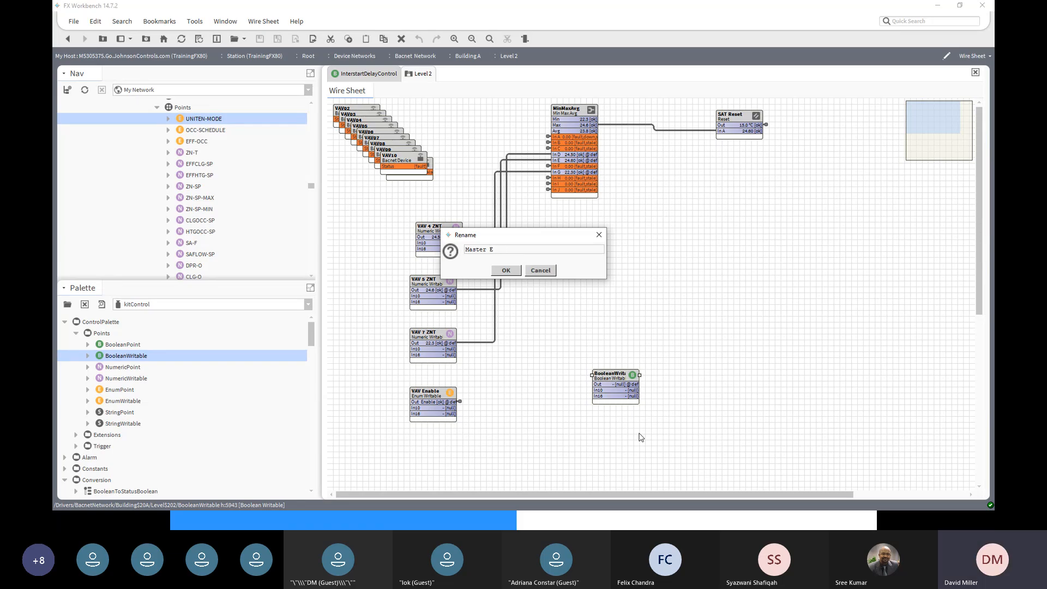
type("nable")
left_click(506, 272)
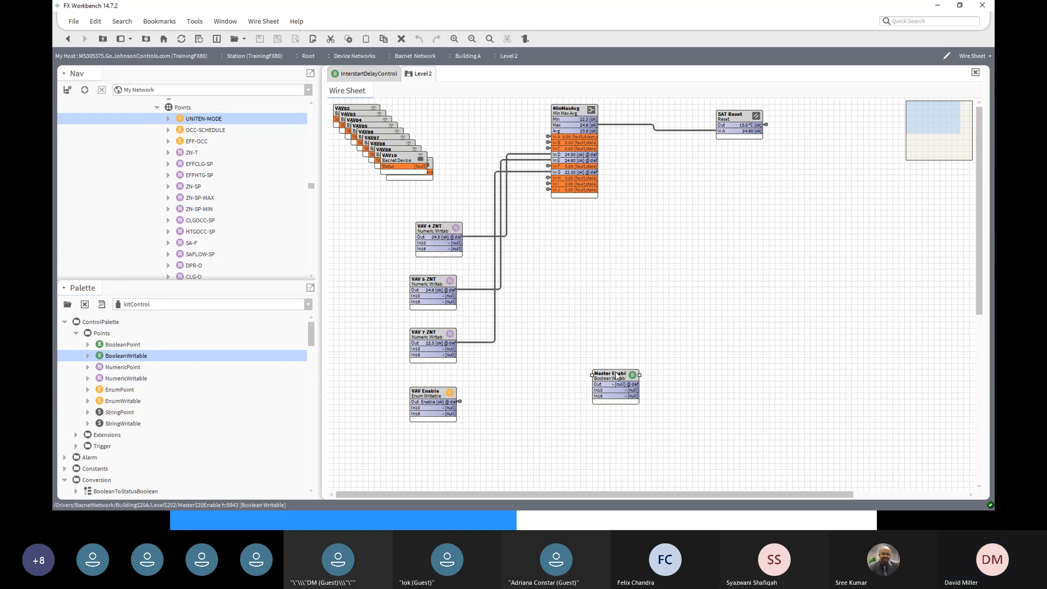
- Move VAV Enable further right and place Master Enable next to it
left_click_drag(616, 375, 351, 409)
left_click_drag(417, 395, 688, 395)
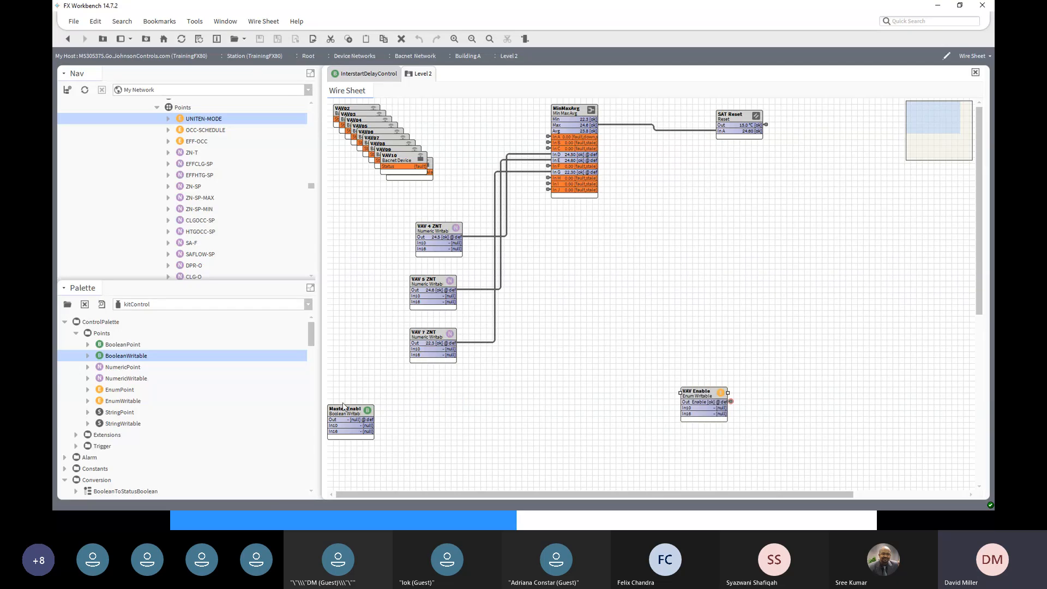
left_click_drag(344, 409, 518, 386)
- Open Master Enable's facets and change trueText to Enable
double_click(521, 389)
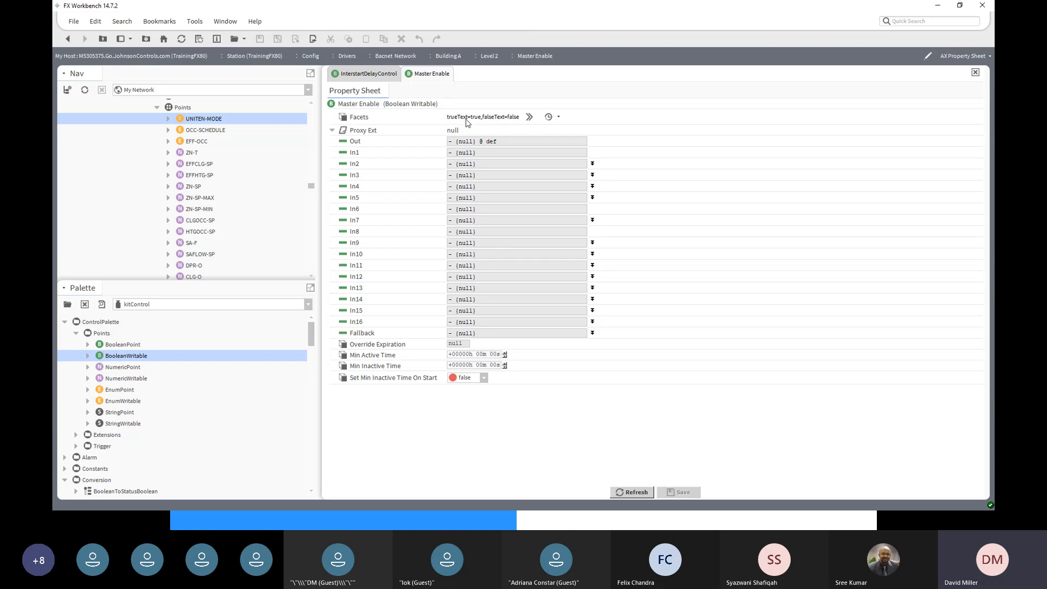
left_click(529, 118)
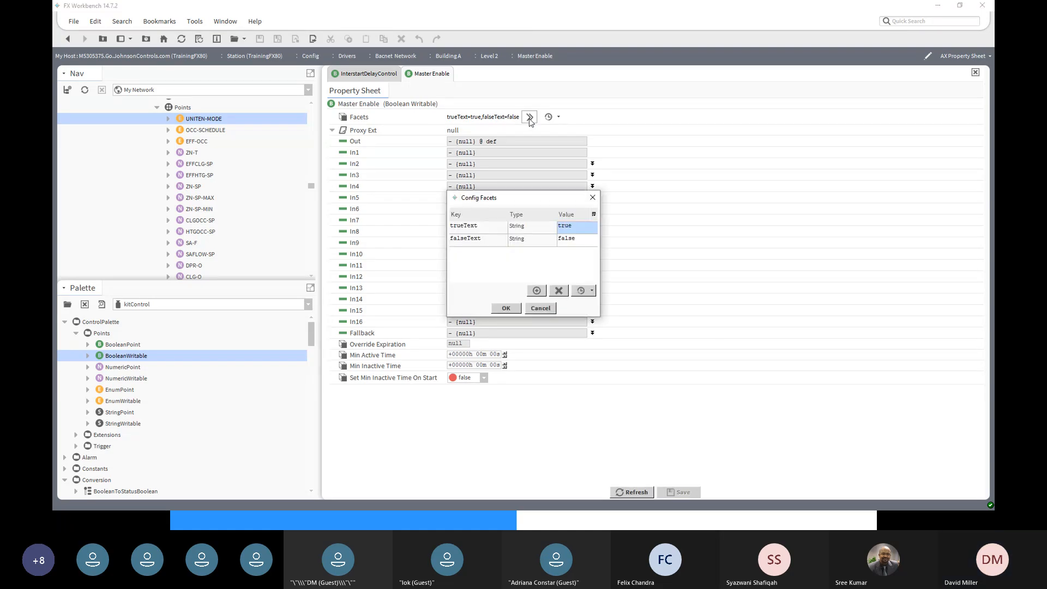
left_click(577, 223)
double_click(580, 225)
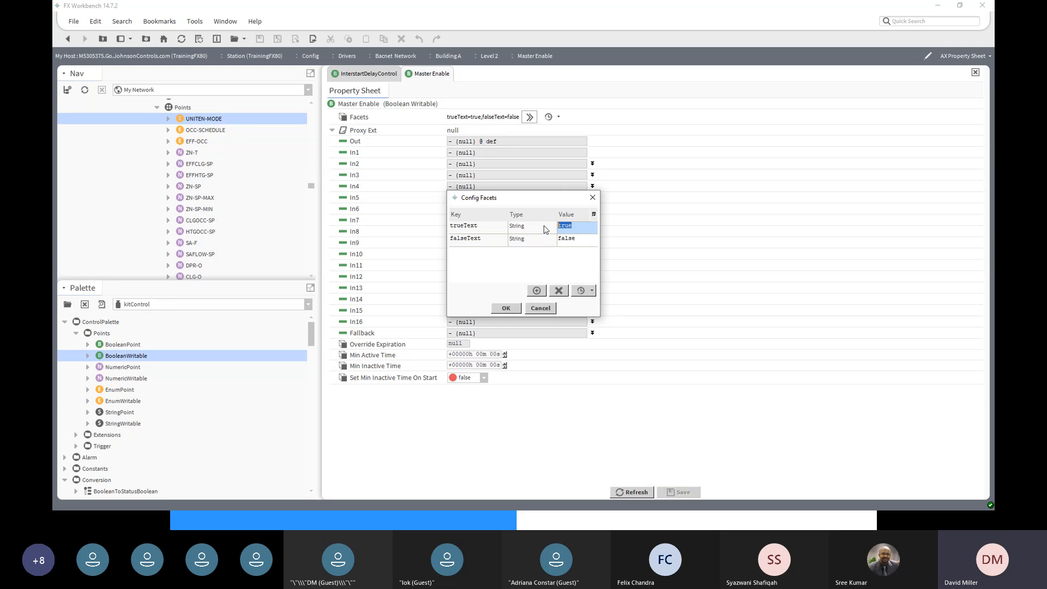
type("Enable")
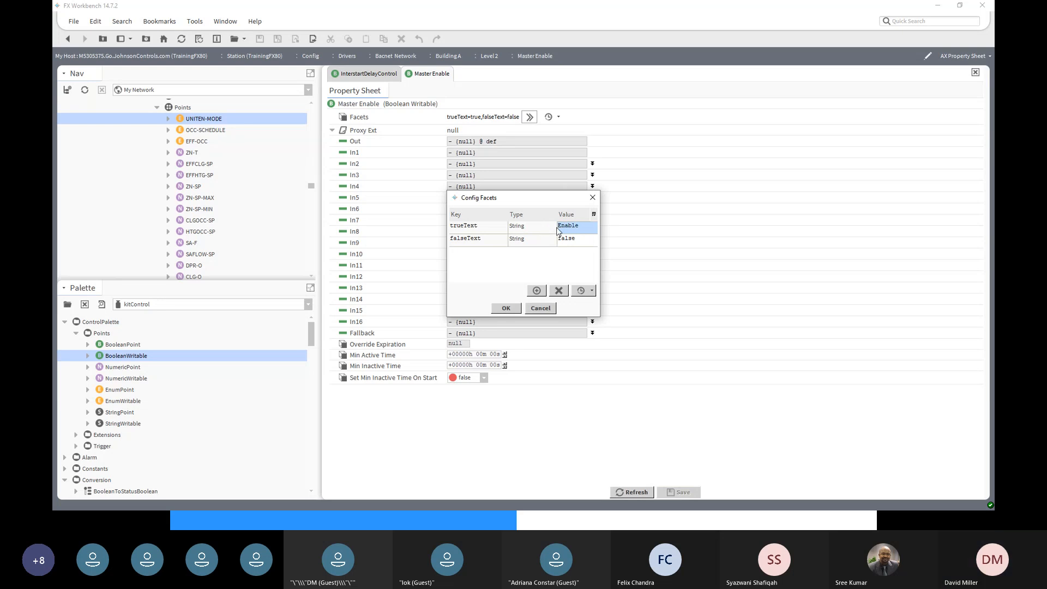
- Set falseText to Disable, save the facets, and return to the Level 2 wire sheet
double_click(583, 242)
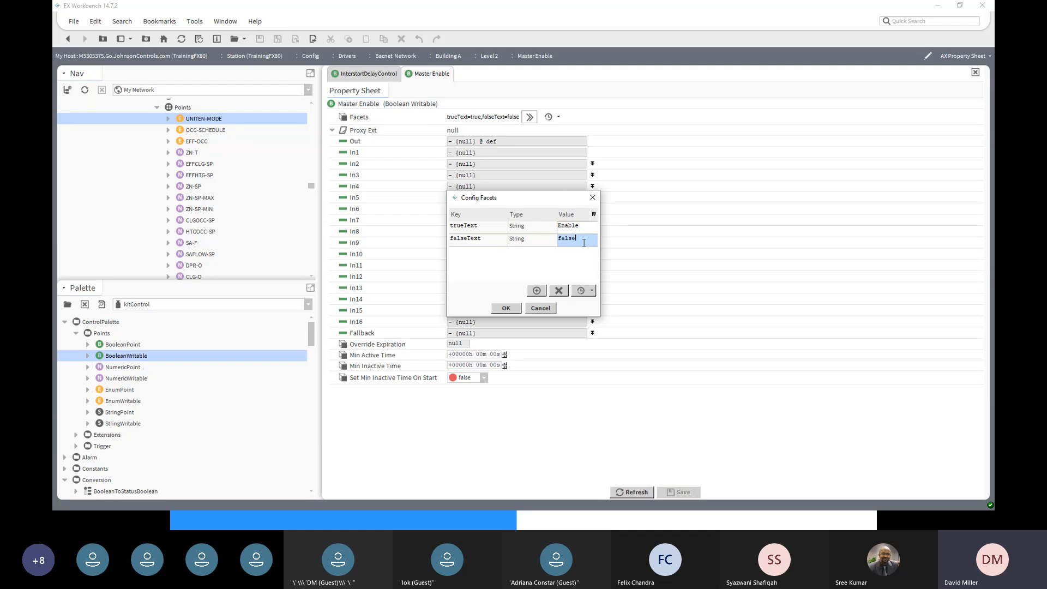
type("Disabl")
key("BackSpace")
key("BackSpace")
key("BackSpace")
key("BackSpace")
key("BackSpace")
key("BackSpace")
key("BackSpace")
key("BackSpace")
key("BackSpace")
key("BackSpace")
key("BackSpace")
type("Di")
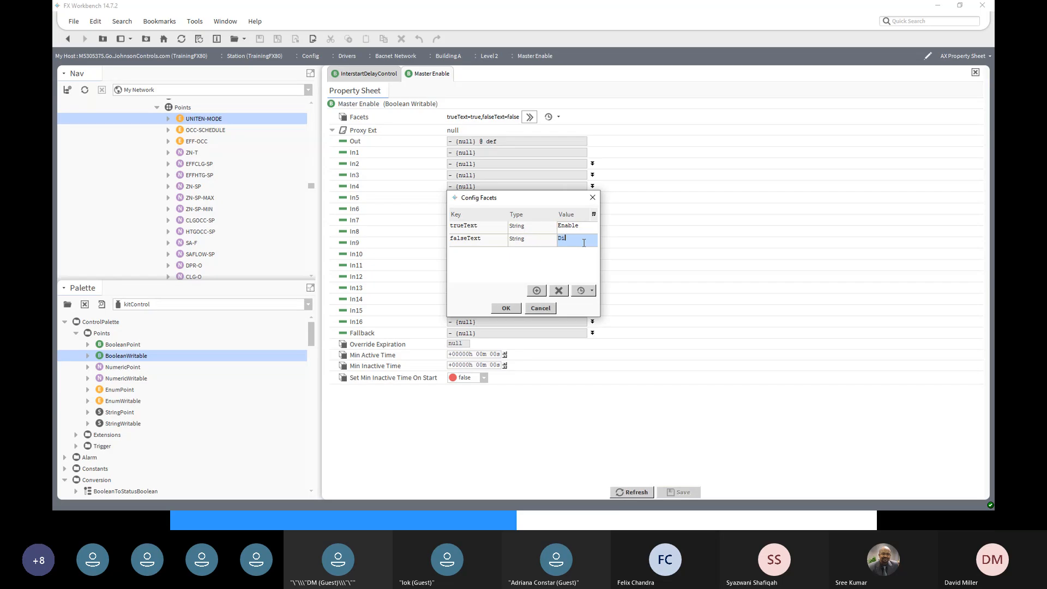
type("sable")
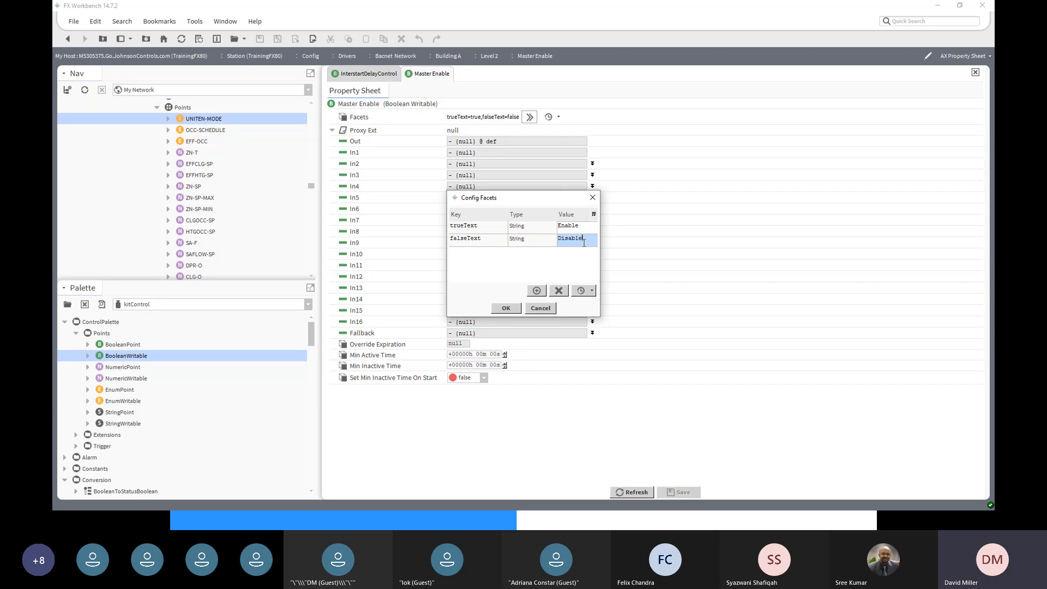
left_click(510, 308)
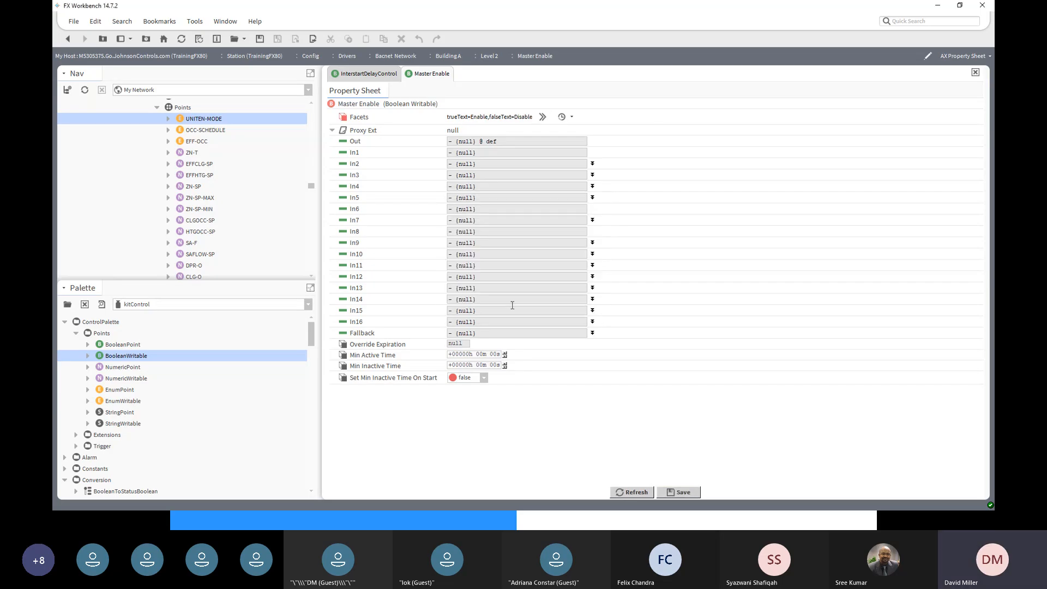
left_click(677, 493)
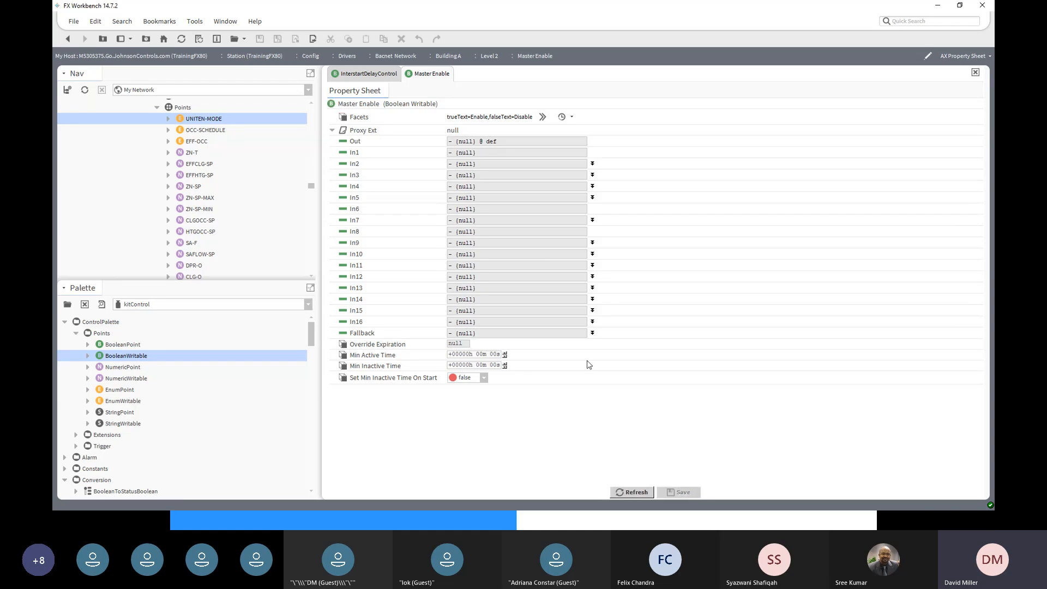
left_click(74, 41)
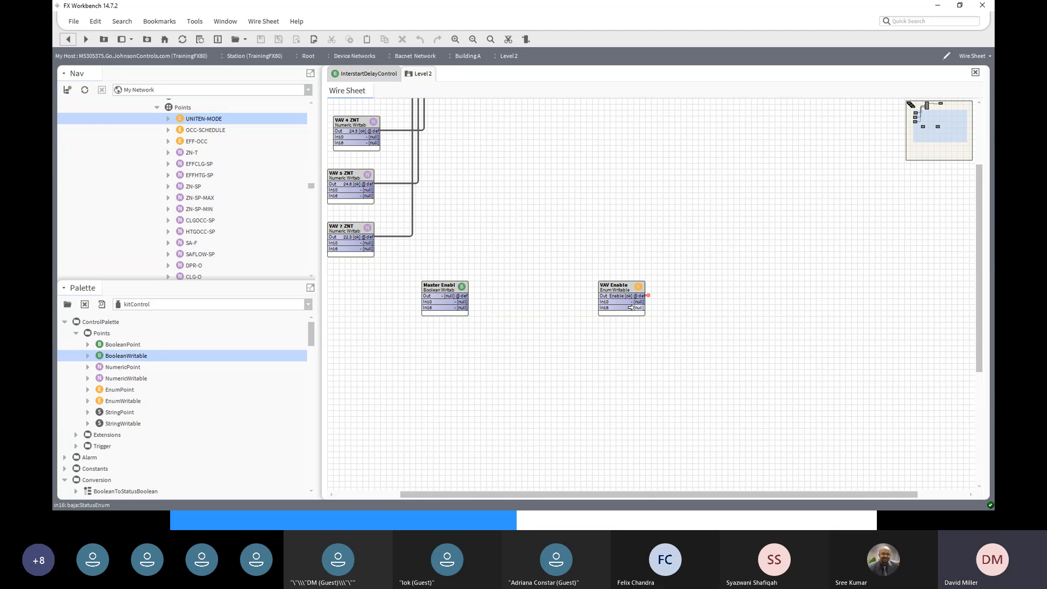
right_click(613, 289)
mouse_move(676, 202)
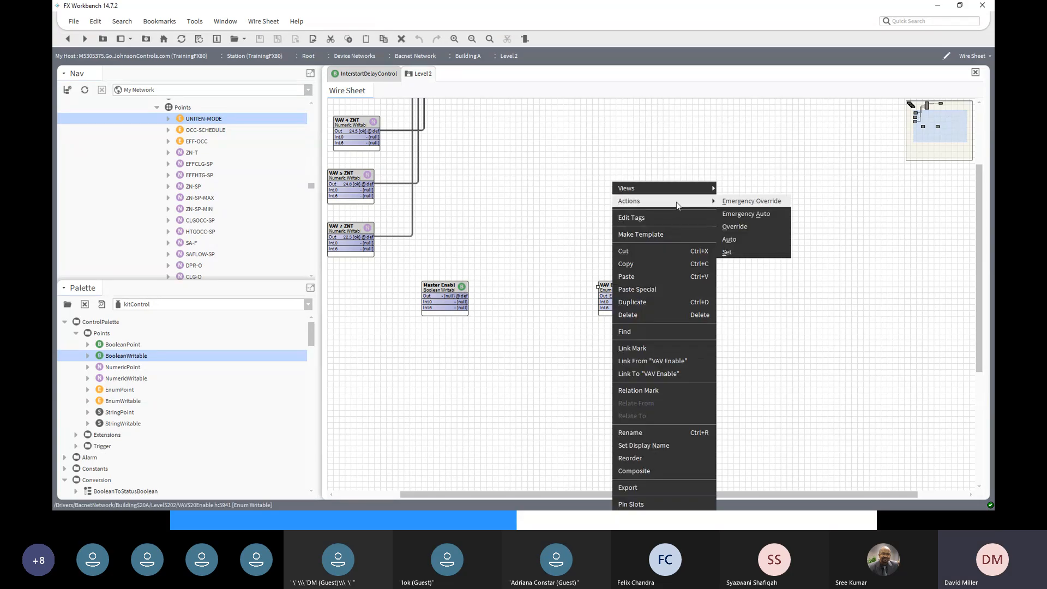
left_click(726, 252)
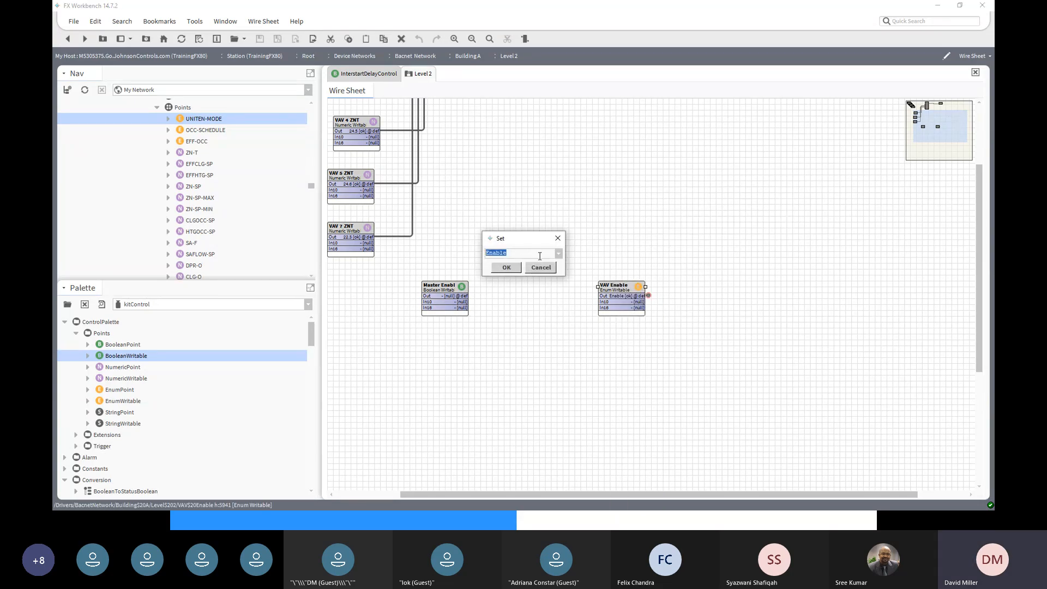
left_click(559, 254)
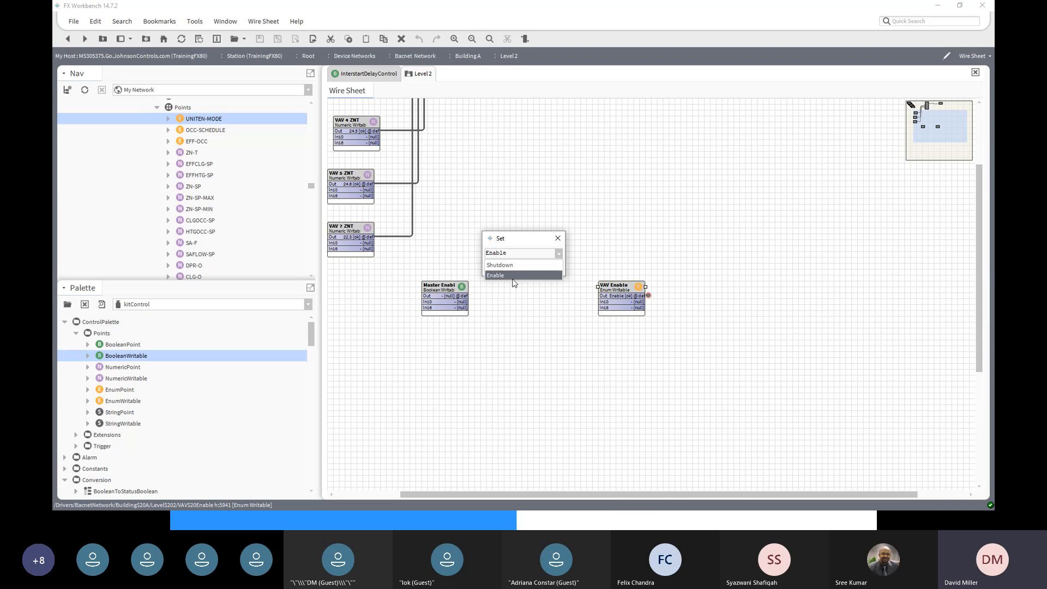
left_click(557, 238)
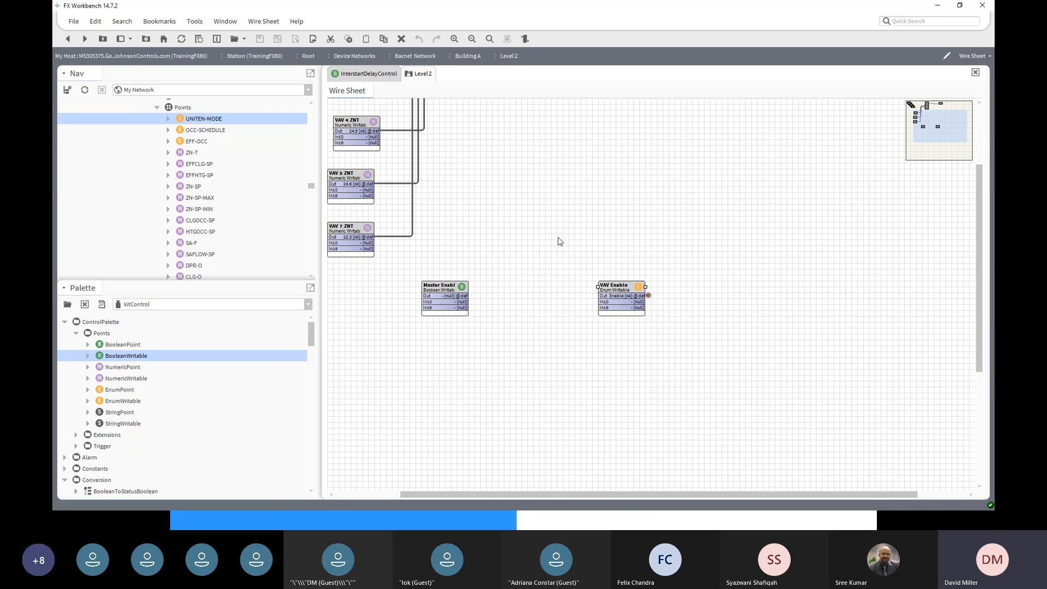
- Change Master Enable's falseText facet from Disable to Shutdown, save, and return to the Level 2 wire sheet
double_click(443, 291)
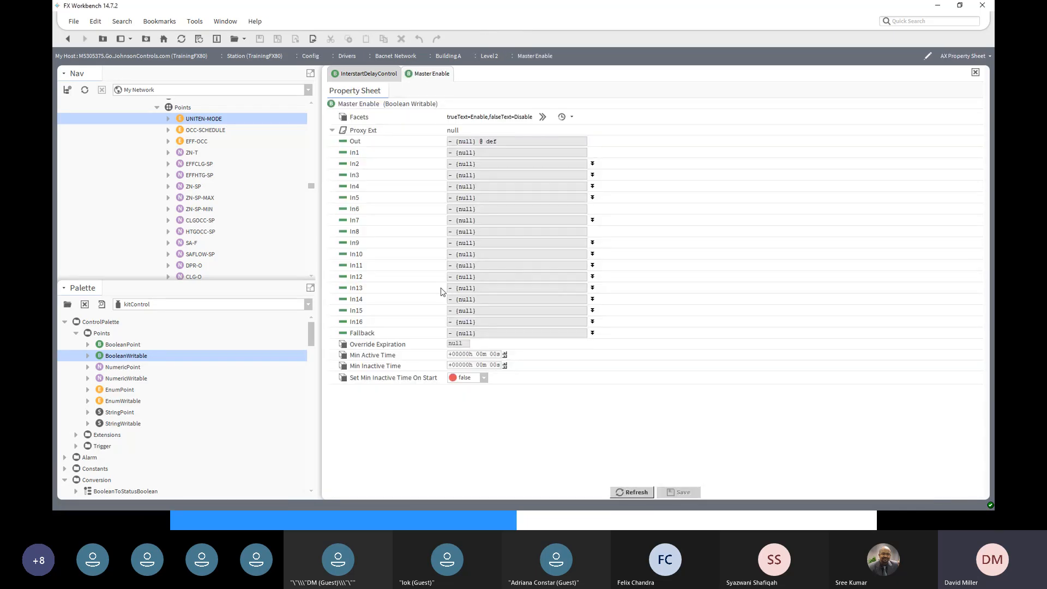
left_click(543, 117)
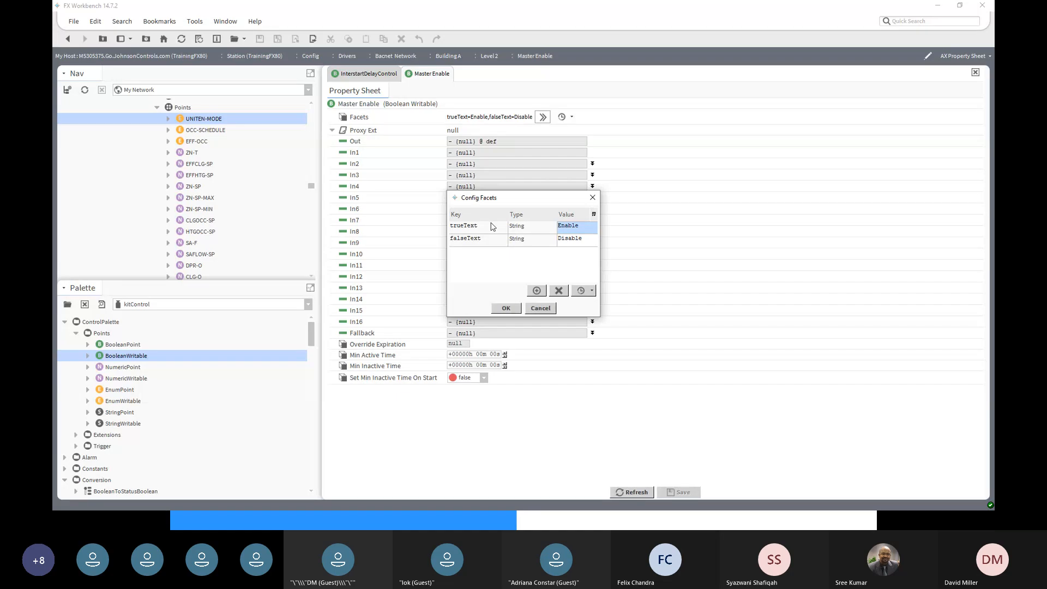
left_click(593, 242)
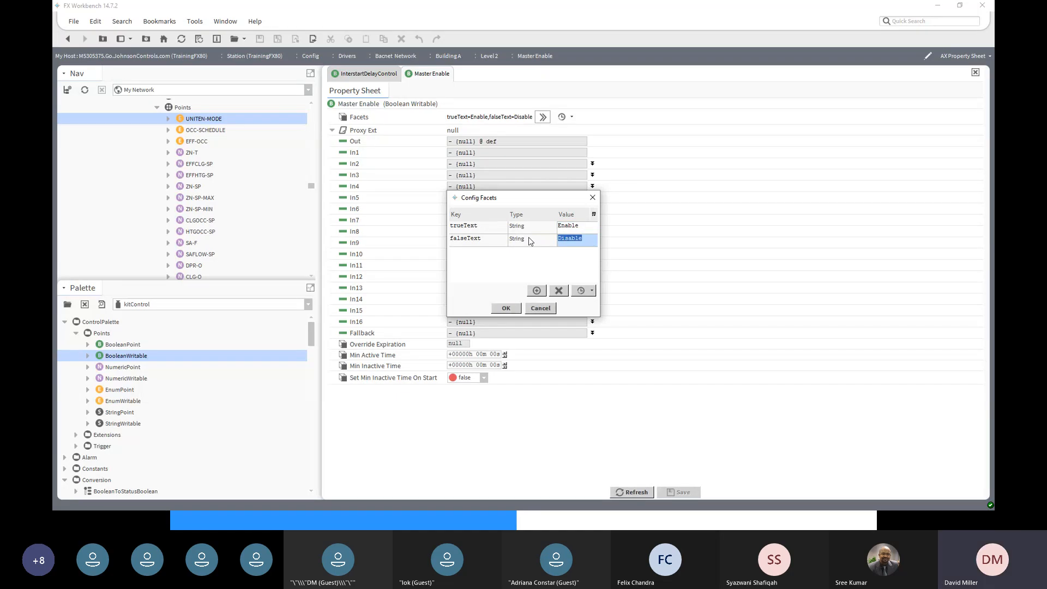
type("Shutdown")
left_click(505, 310)
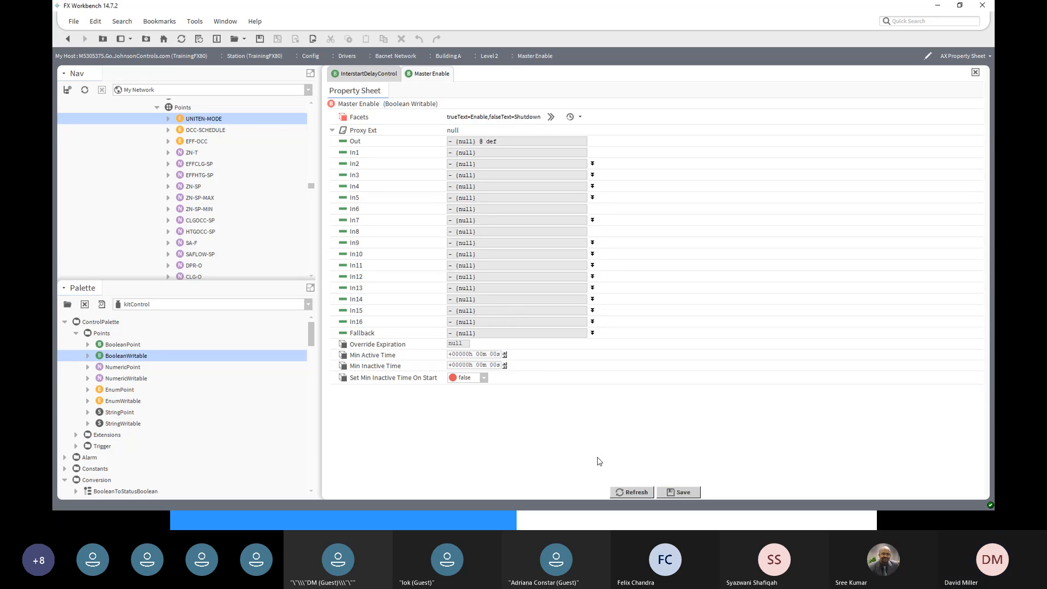
left_click(683, 492)
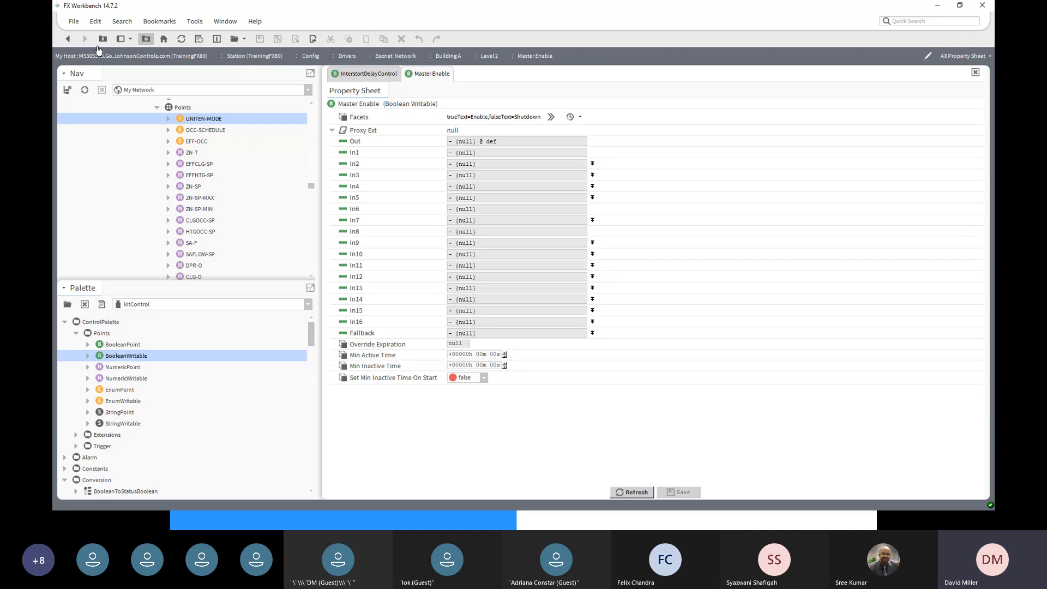
left_click(69, 41)
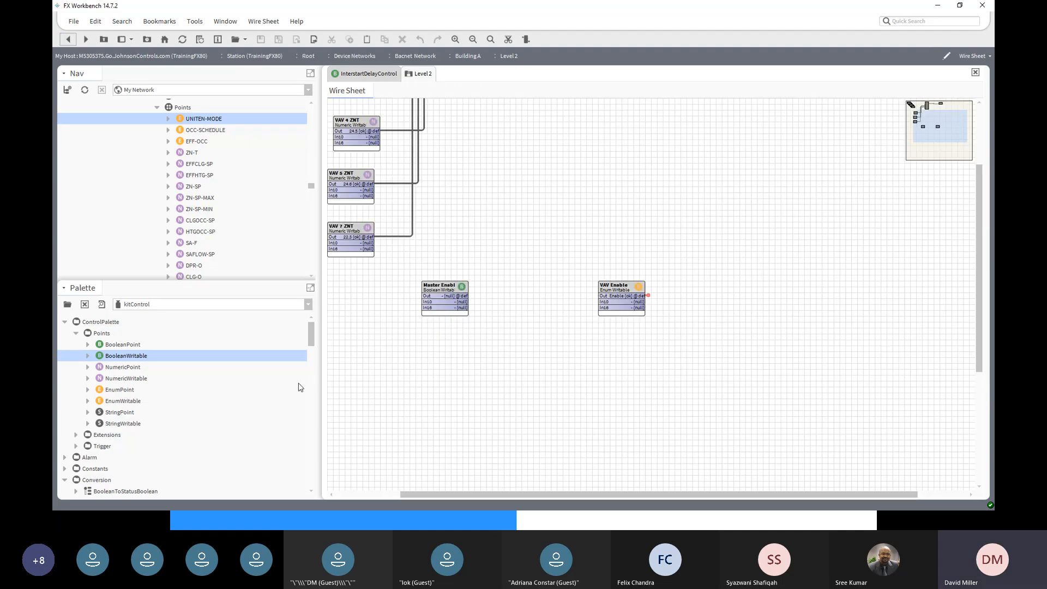
- Command Master Enable to Shutdown, widen its block, and link its Out to VAV Enable's In16
right_click(434, 289)
mouse_move(495, 206)
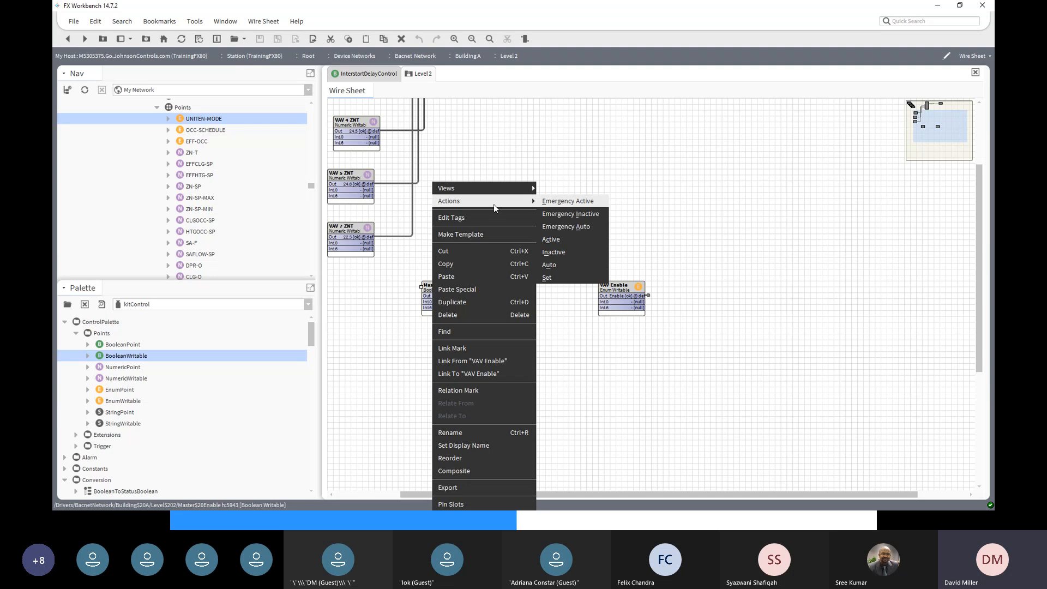
left_click(551, 278)
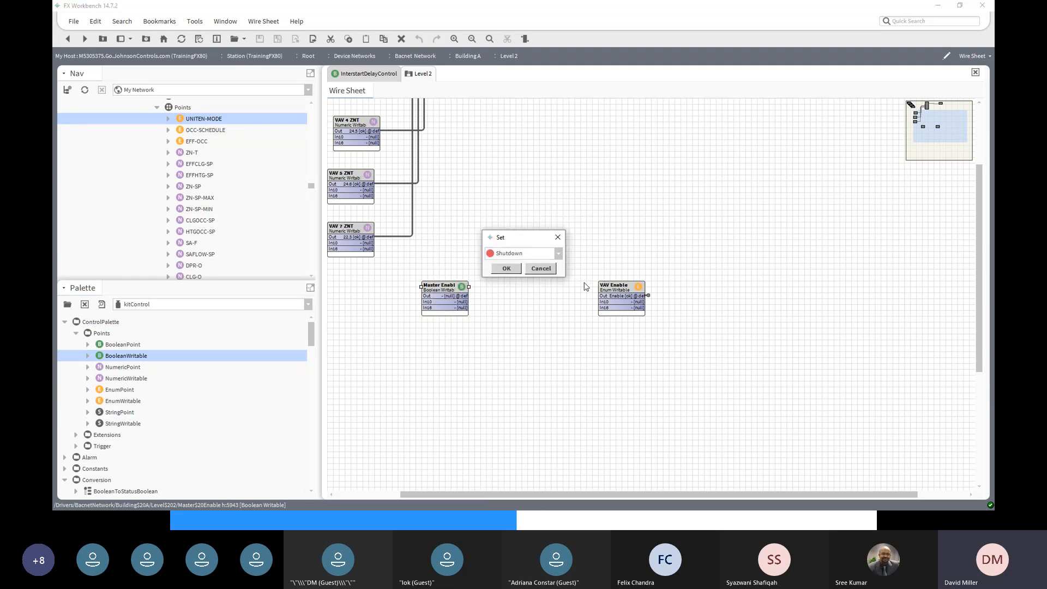
left_click(505, 268)
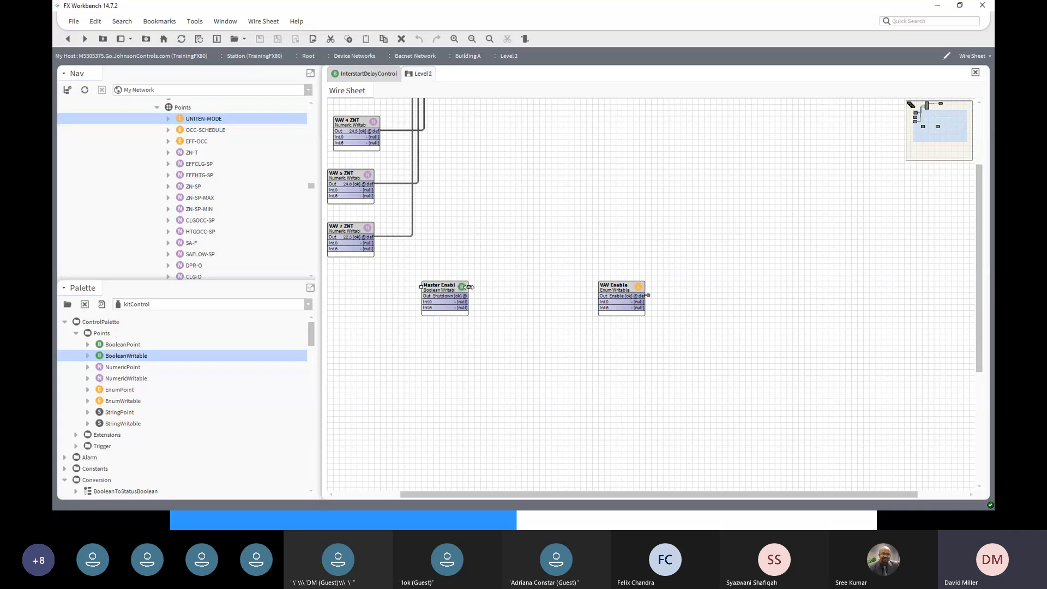
left_click_drag(468, 287, 486, 287)
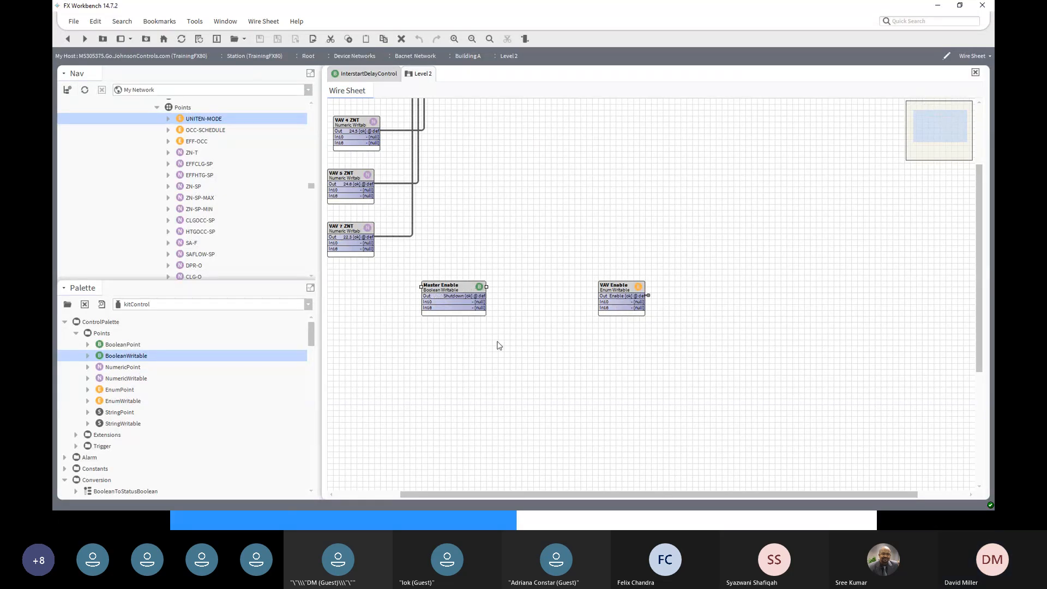
left_click_drag(477, 296, 604, 308)
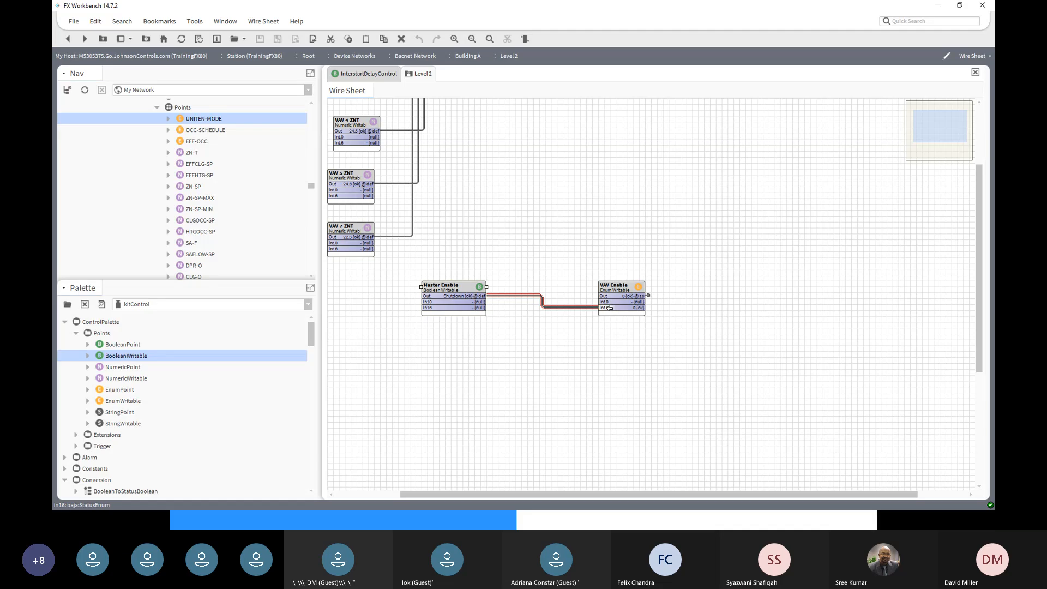
- Command Master Enable back to the Enable state through the Set action
right_click(464, 282)
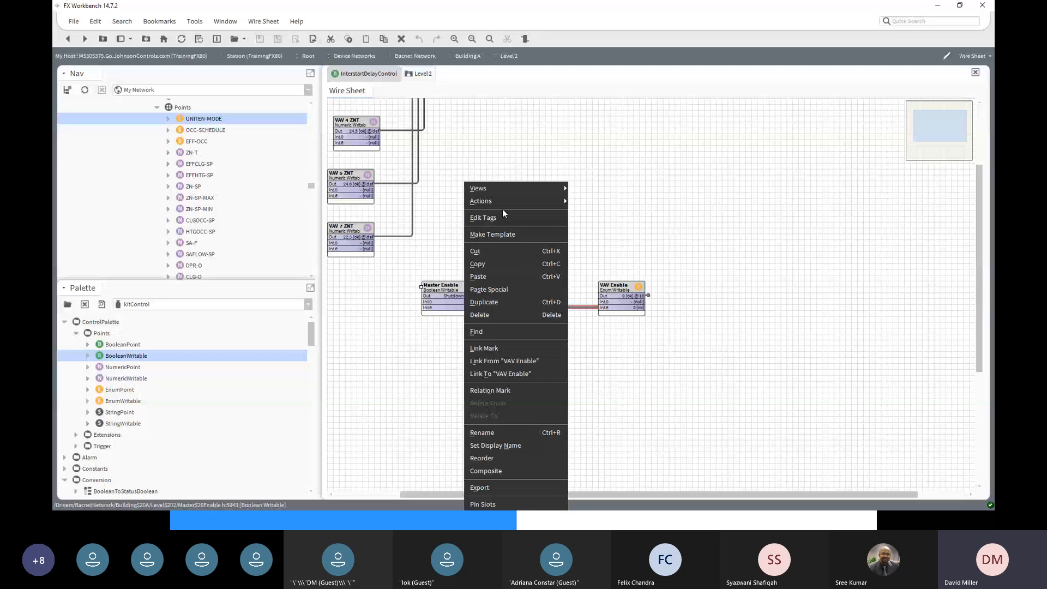
mouse_move(502, 201)
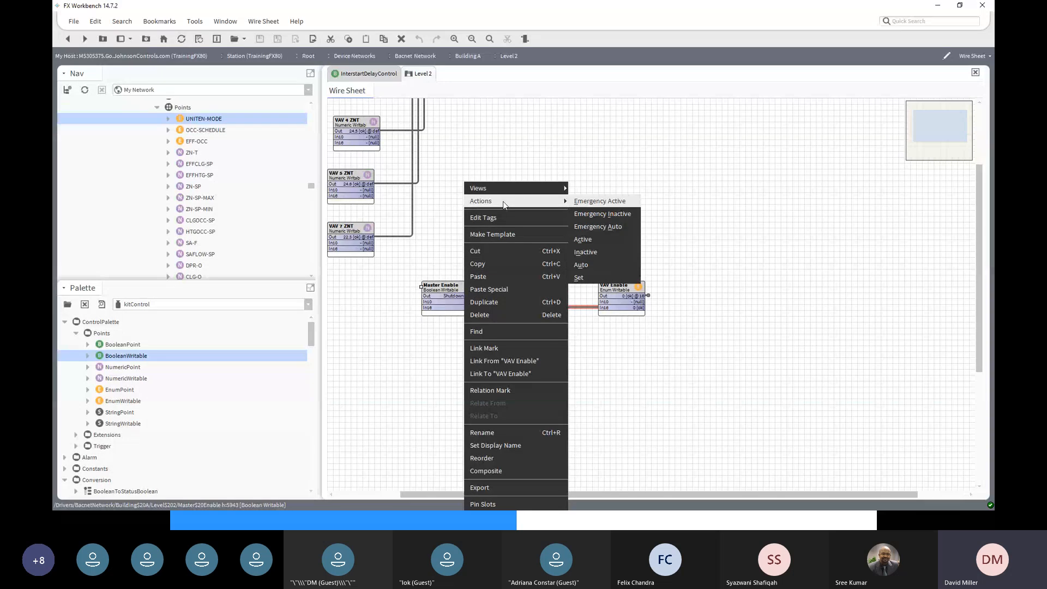
left_click(610, 278)
left_click(558, 254)
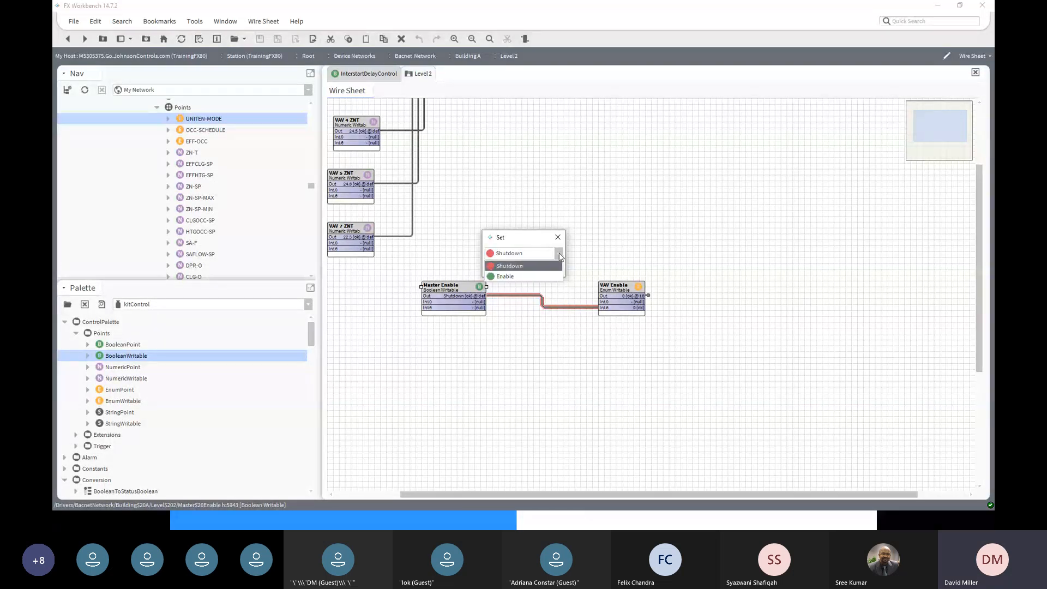
left_click(536, 276)
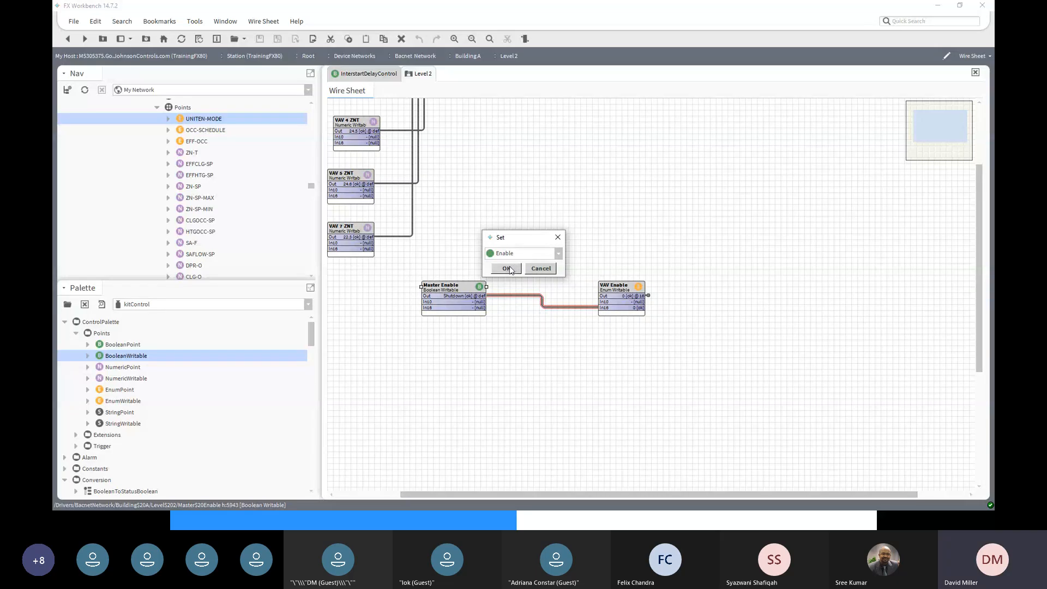
left_click(511, 270)
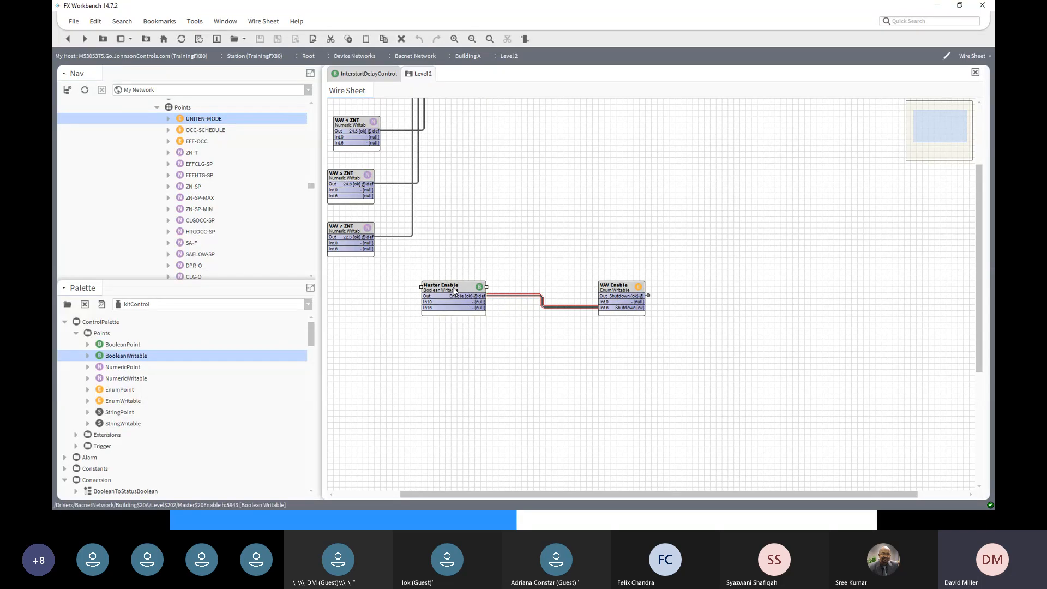
- Delete the link running from Master Enable's Out to VAV Enable's In16
left_click(615, 288)
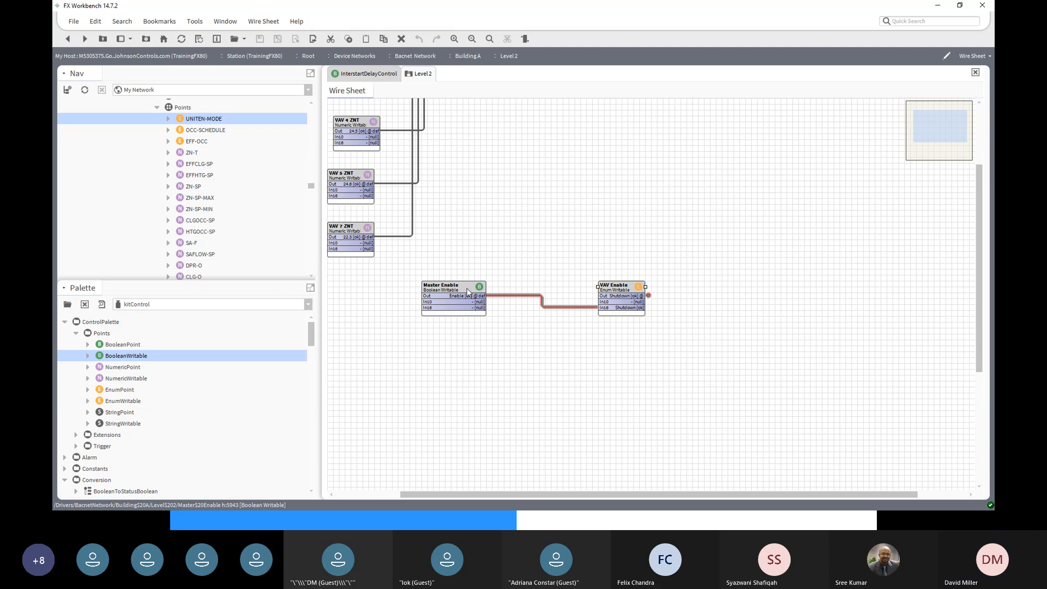
left_click(527, 296)
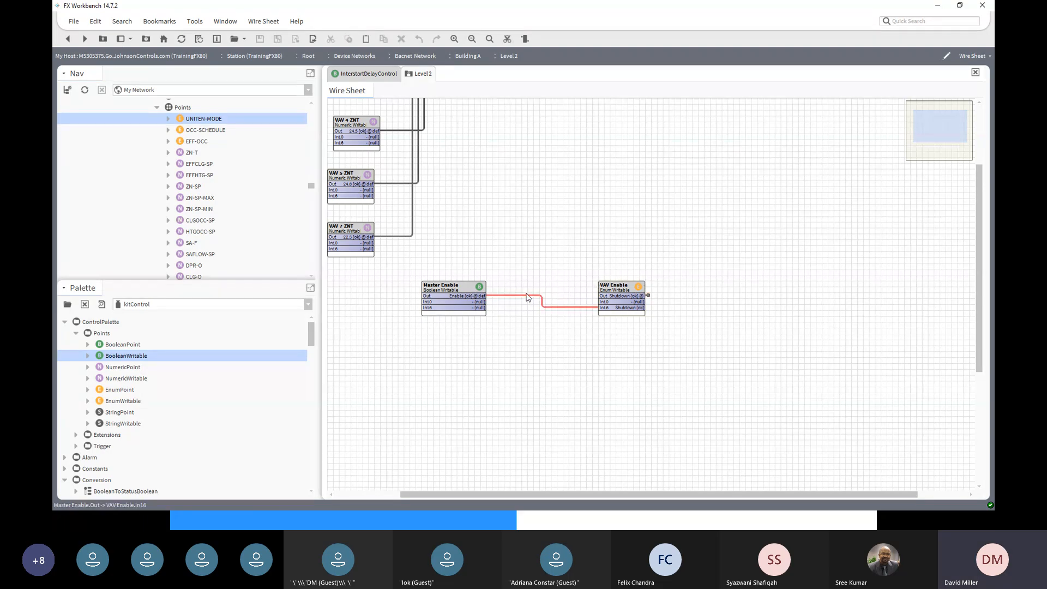
right_click(528, 297)
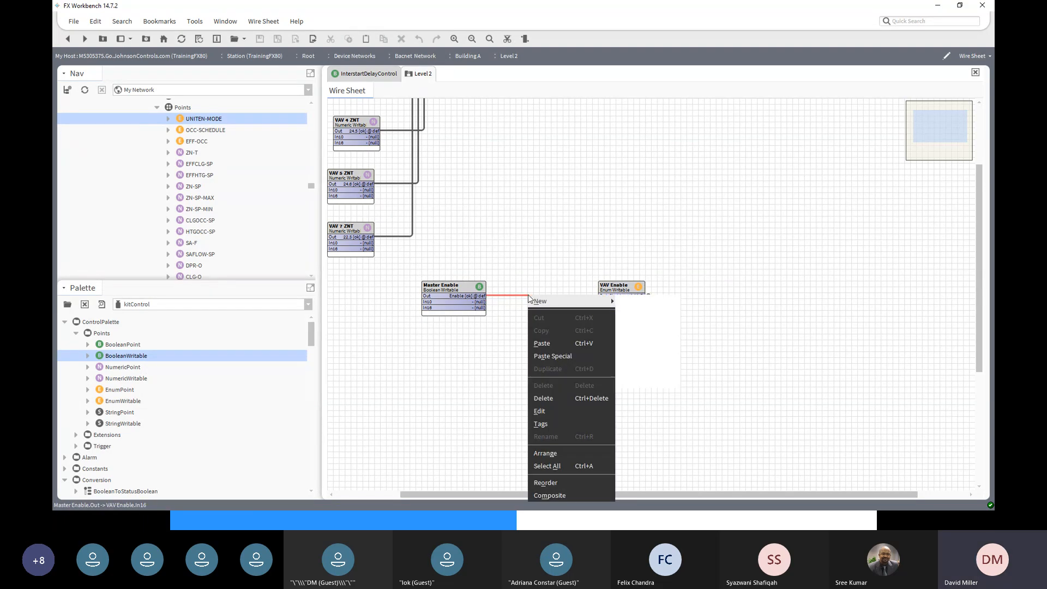
left_click(548, 400)
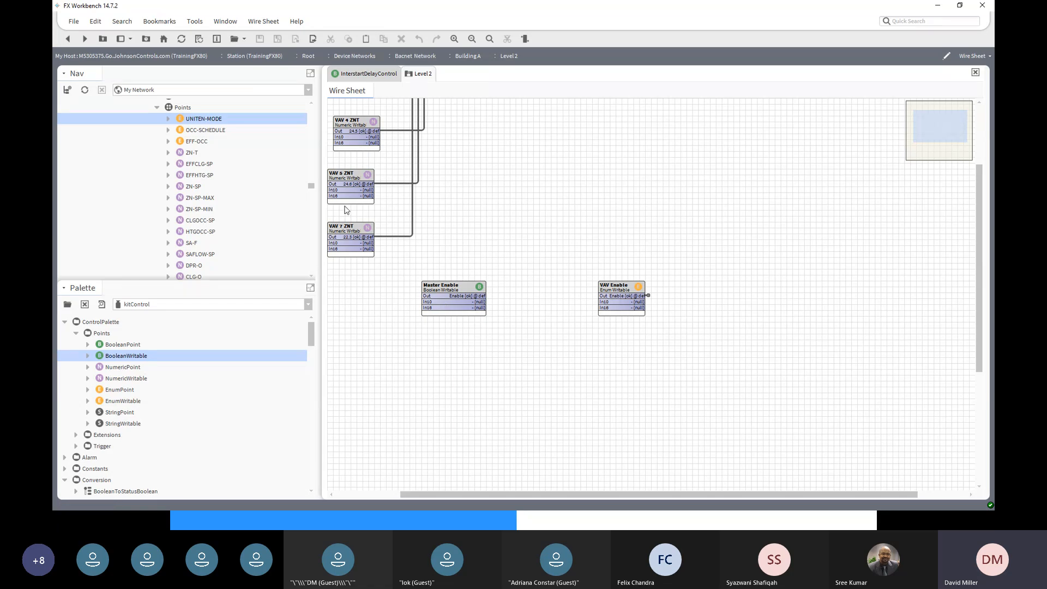
- In the kitControl palette, collapse Conversion, expand Logic, and scroll down to select EnumSwitch
scroll(236, 343, "down", 3)
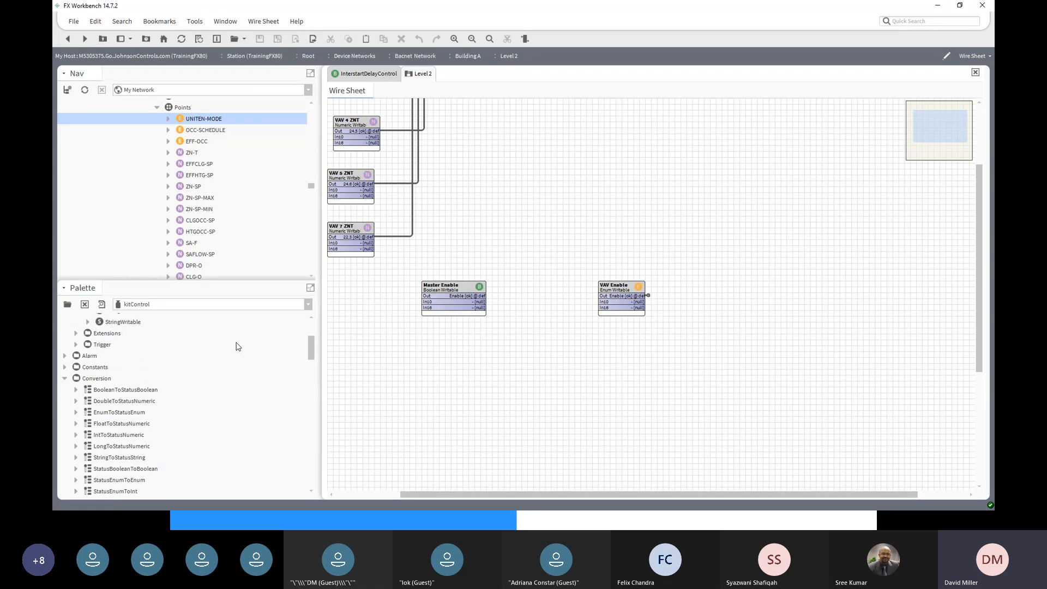
scroll(87, 375, "down", 1)
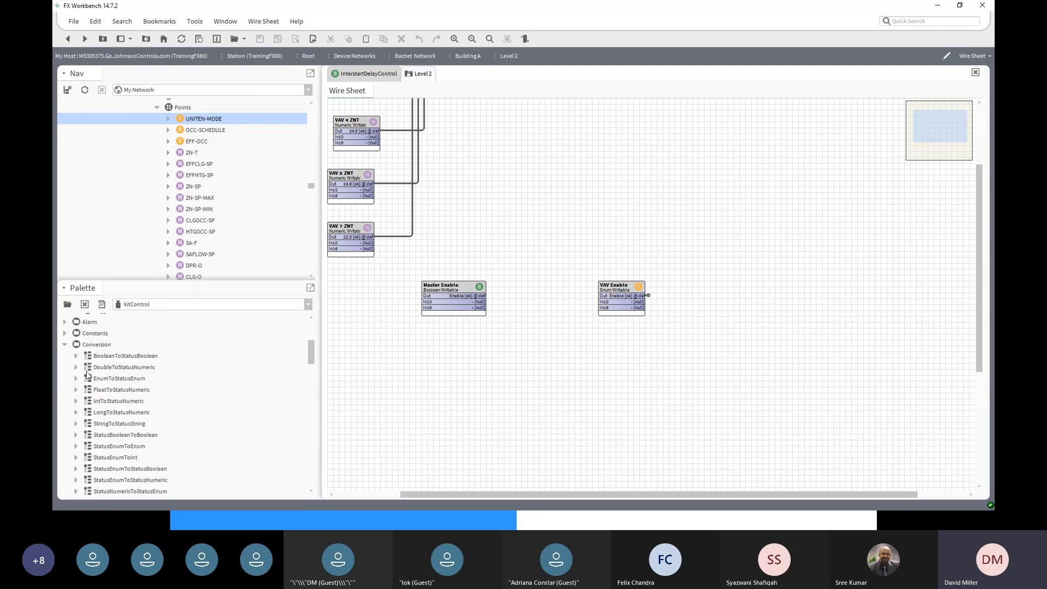
left_click(66, 344)
scroll(112, 371, "down", 5)
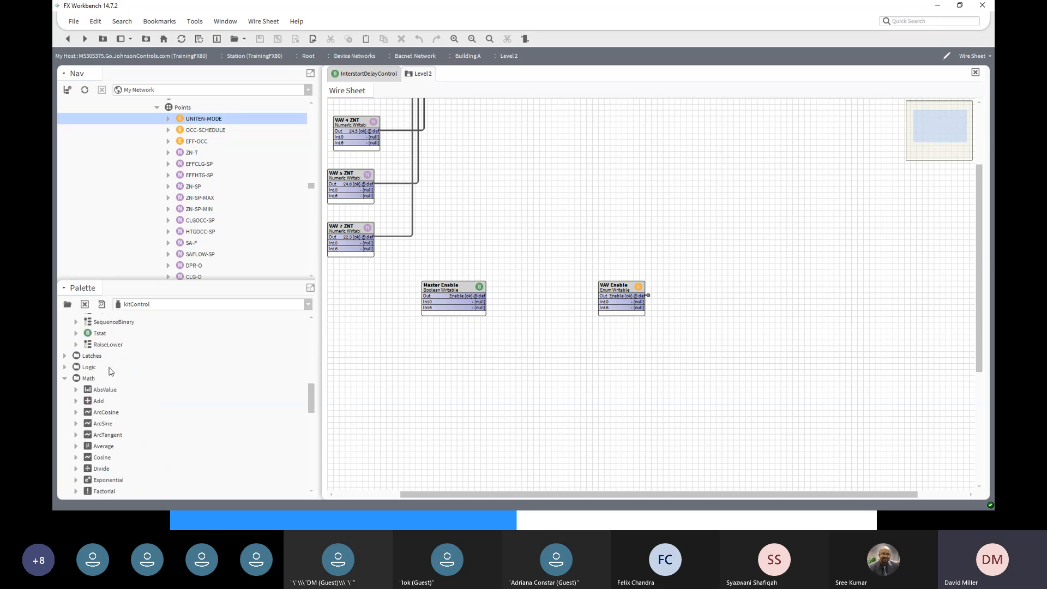
left_click(64, 367)
scroll(261, 397, "down", 10)
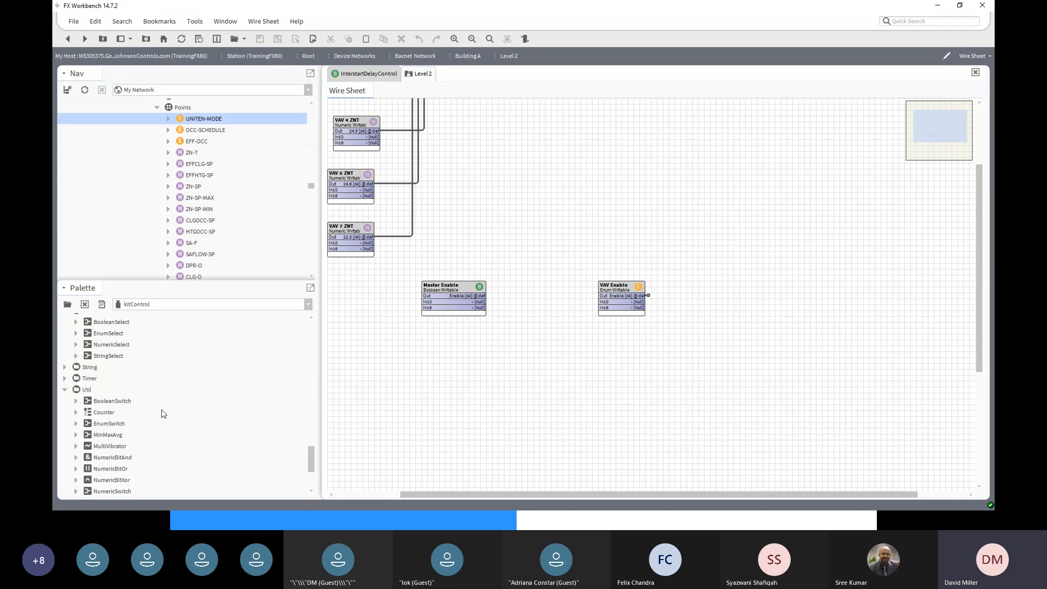
scroll(161, 414, "down", 2)
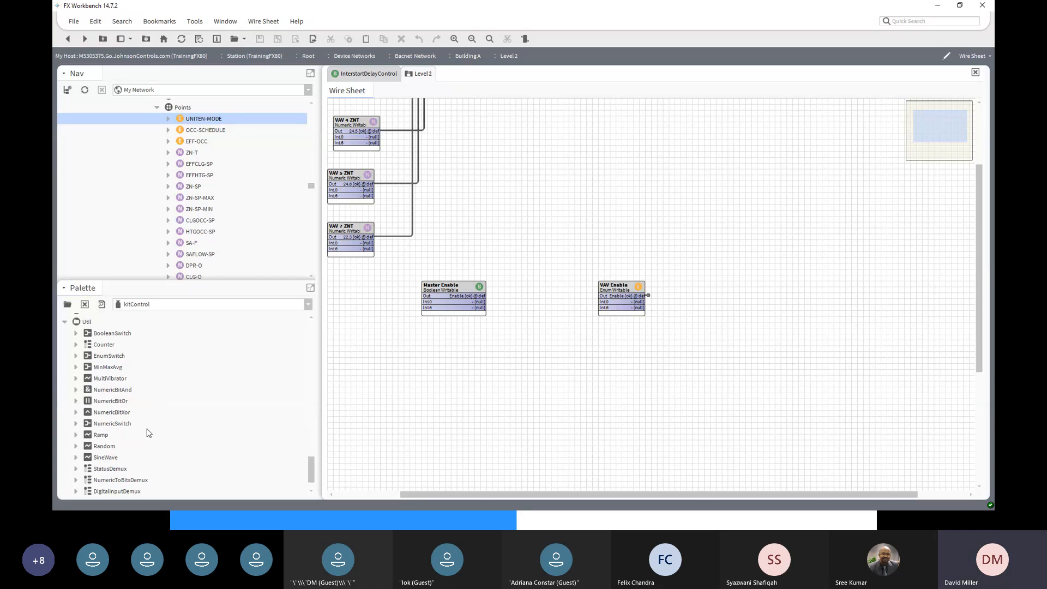
left_click(106, 359)
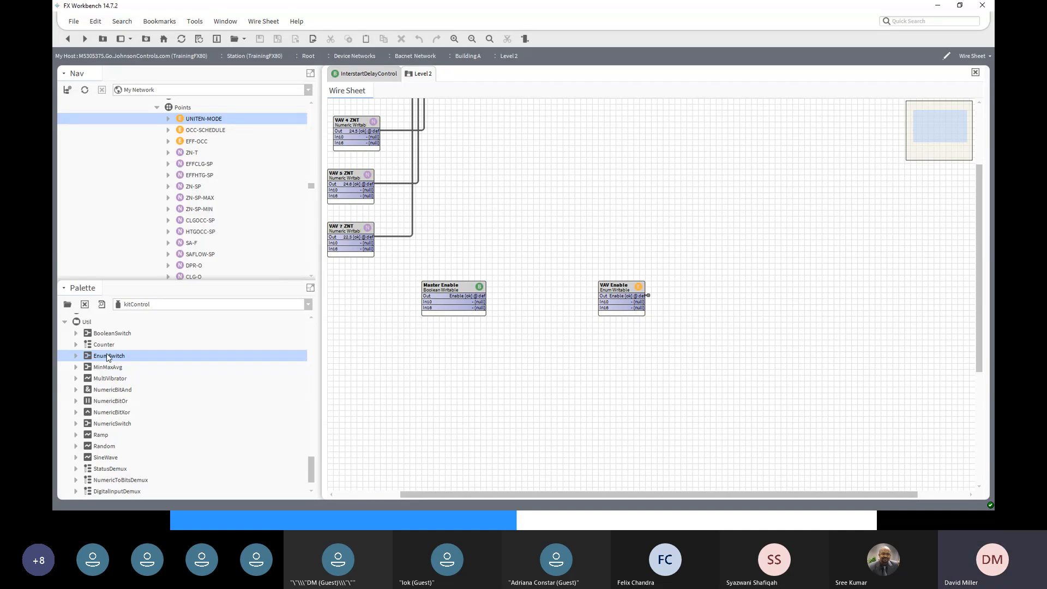
- Add an EnumSwitch with its default name and a NumericSwitch stacked directly beneath it
left_click_drag(109, 357, 516, 378)
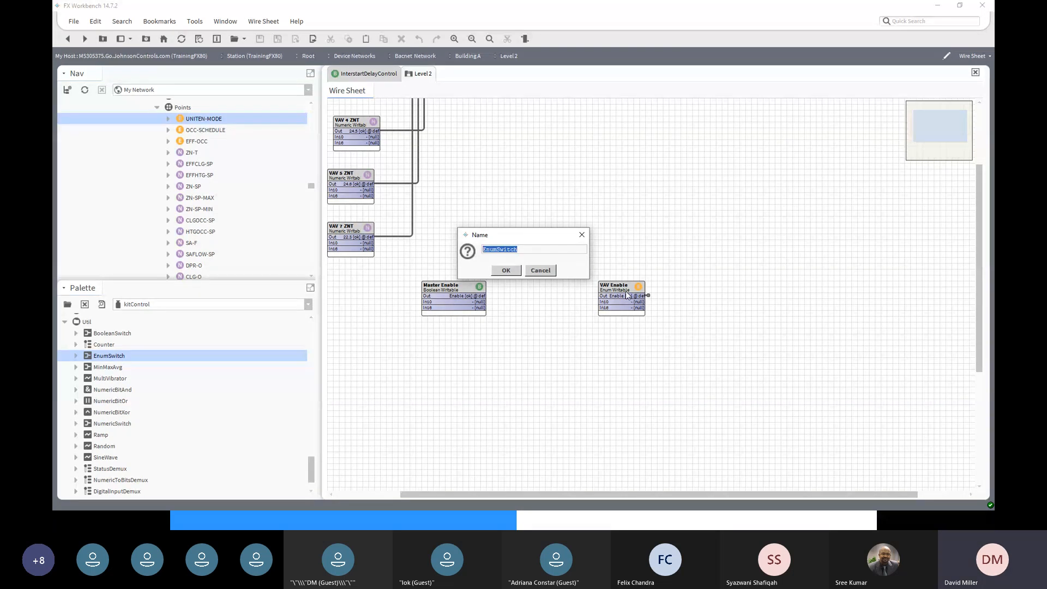
left_click(506, 270)
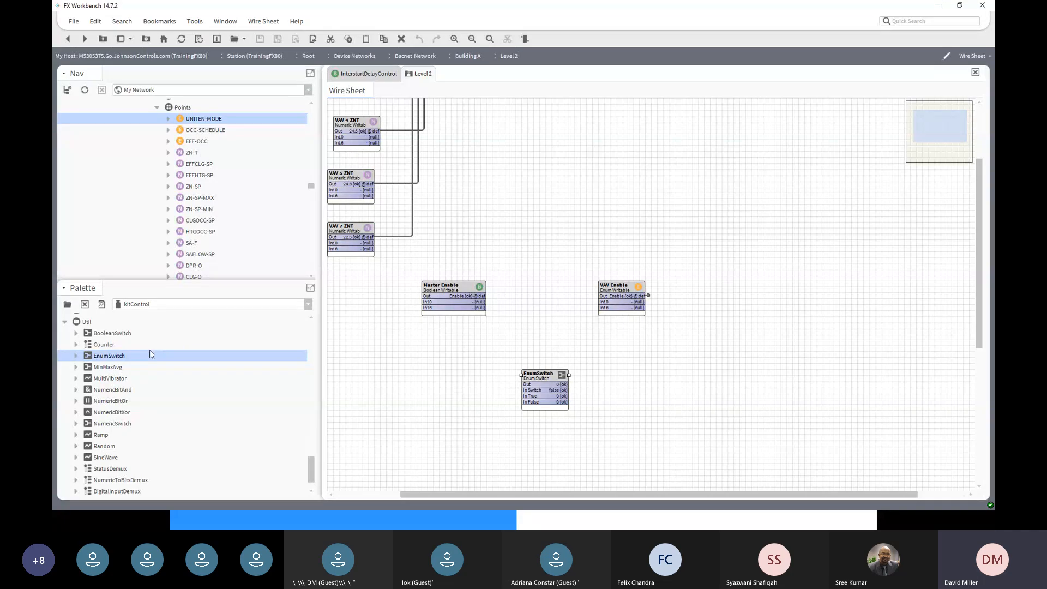
left_click(119, 428)
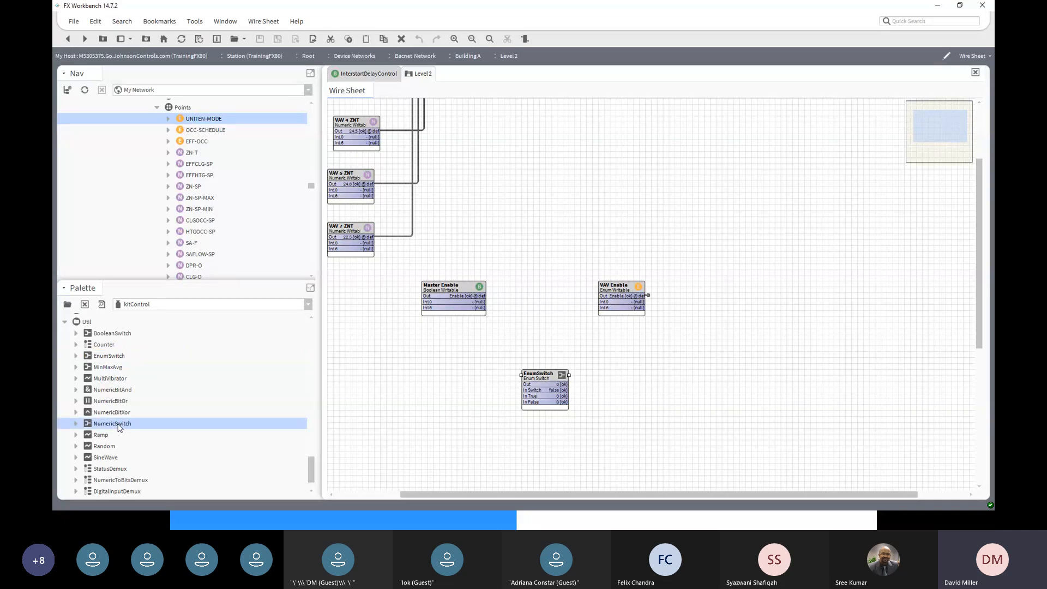
left_click_drag(119, 427, 552, 439)
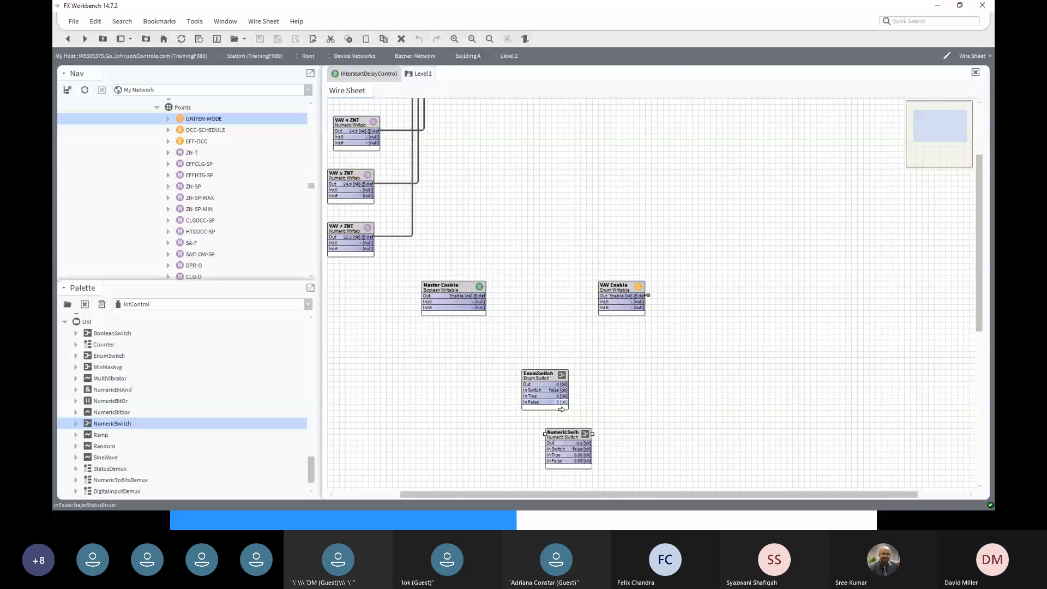
left_click_drag(561, 435, 537, 425)
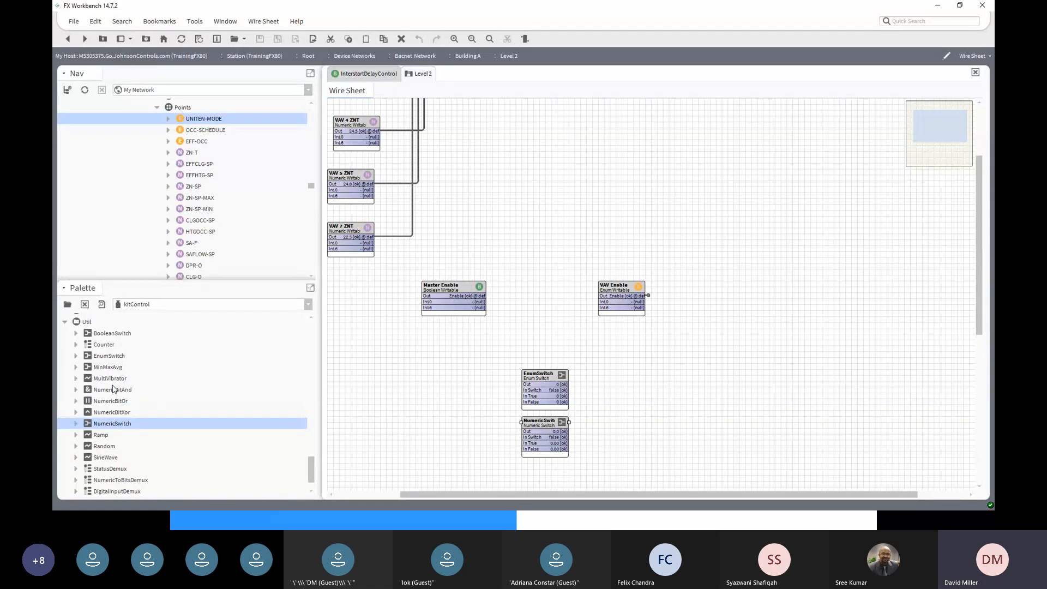
left_click(113, 333)
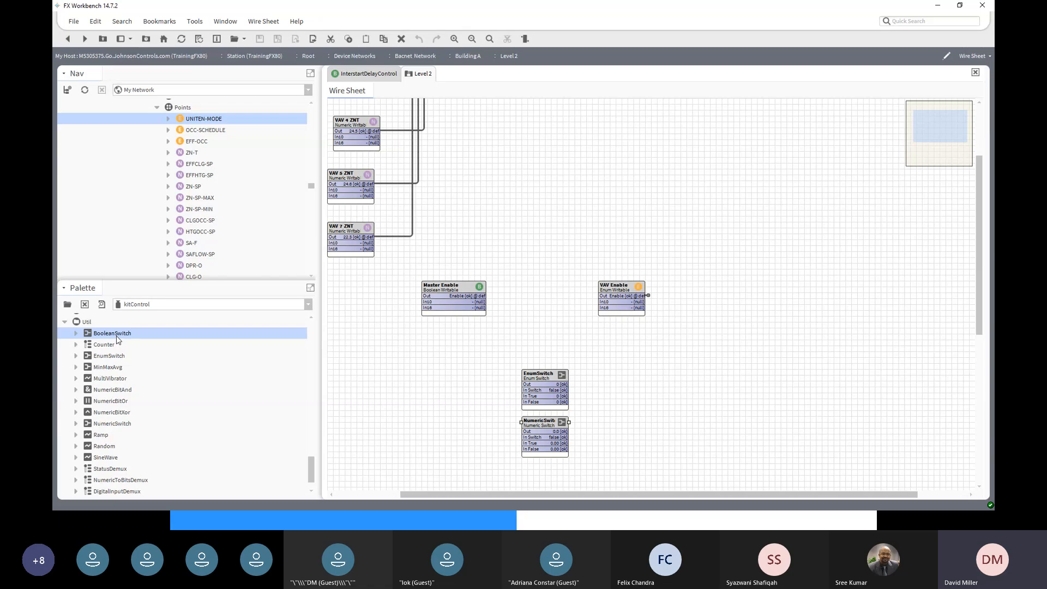
- Place a BooleanSwitch with its default name and stack it under NumericSwitch
left_click_drag(117, 340, 418, 489)
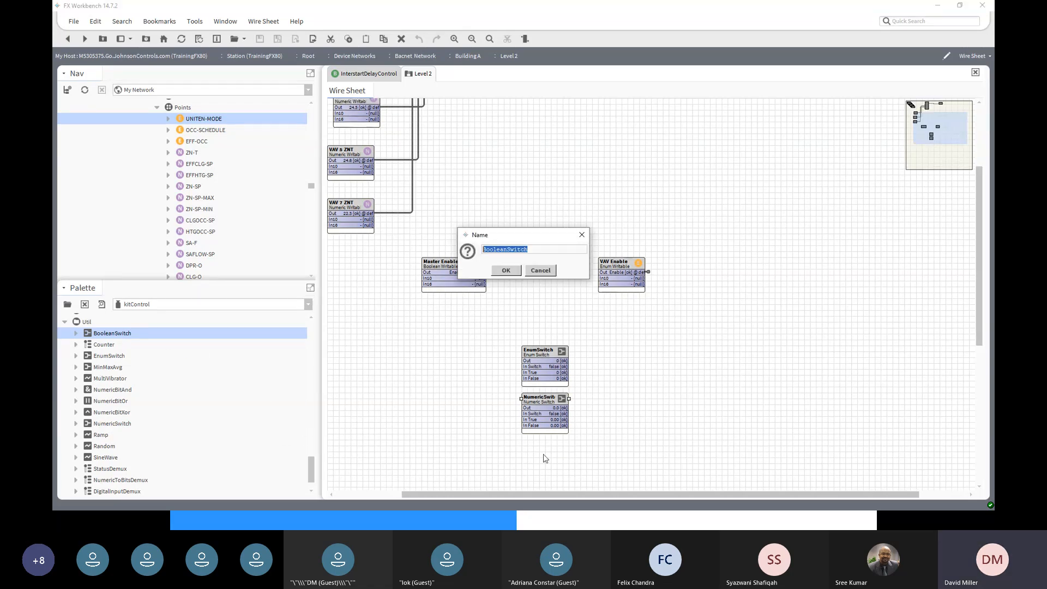
left_click(507, 272)
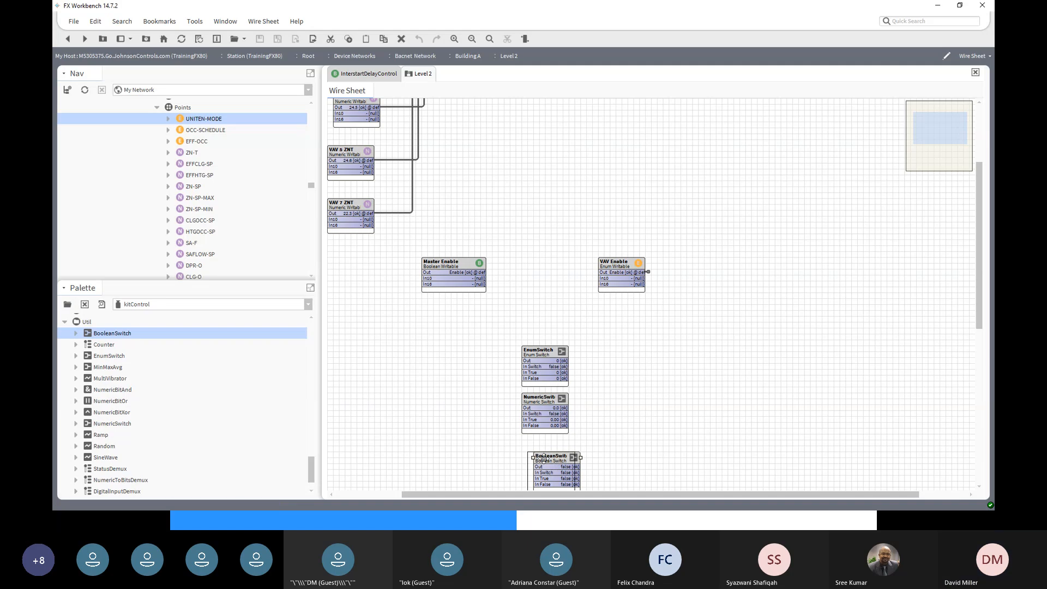
left_click_drag(556, 454, 540, 444)
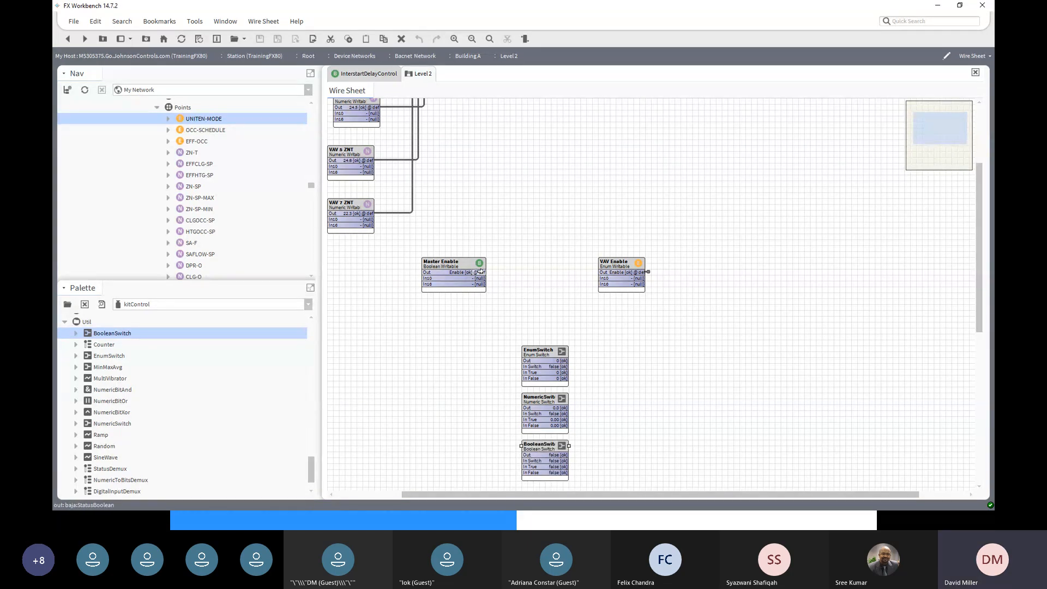
- Wire Master Enable's Out to In Switch on all three switch blocks, then move it beside them
left_click_drag(481, 271, 527, 367)
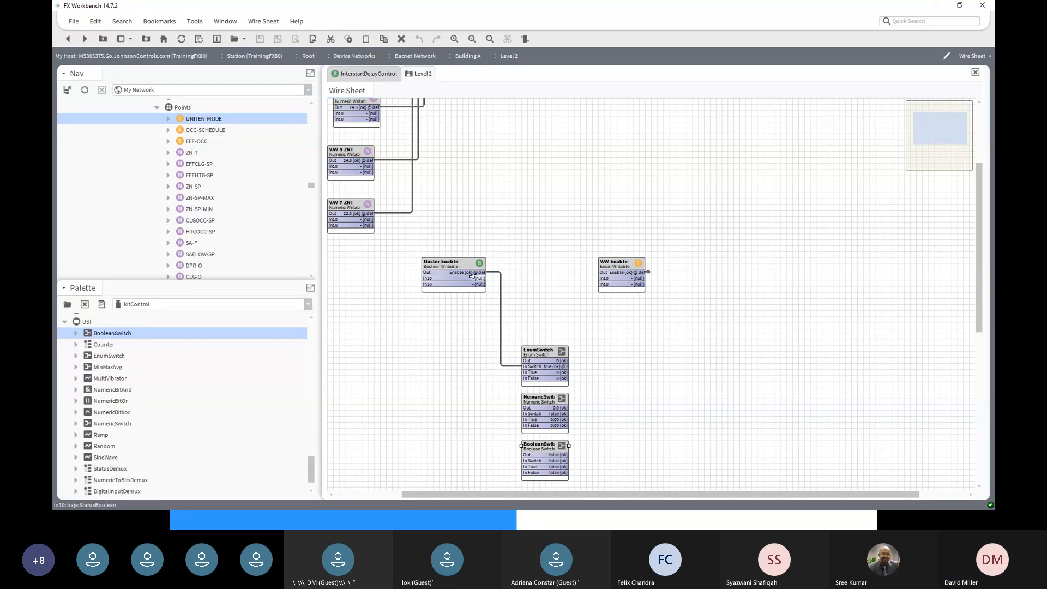
left_click_drag(482, 273, 526, 414)
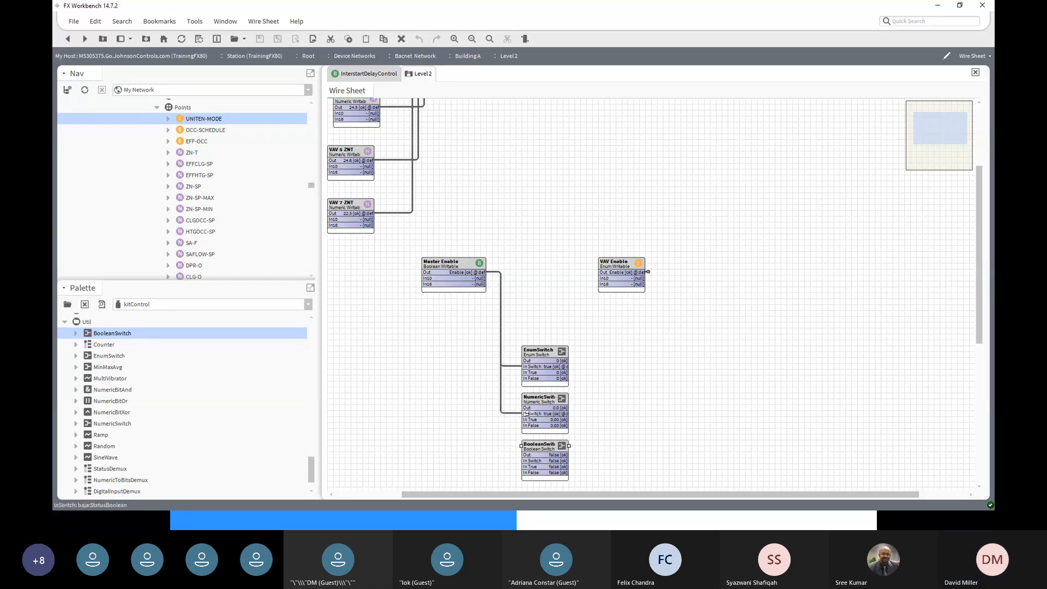
left_click_drag(478, 275, 525, 461)
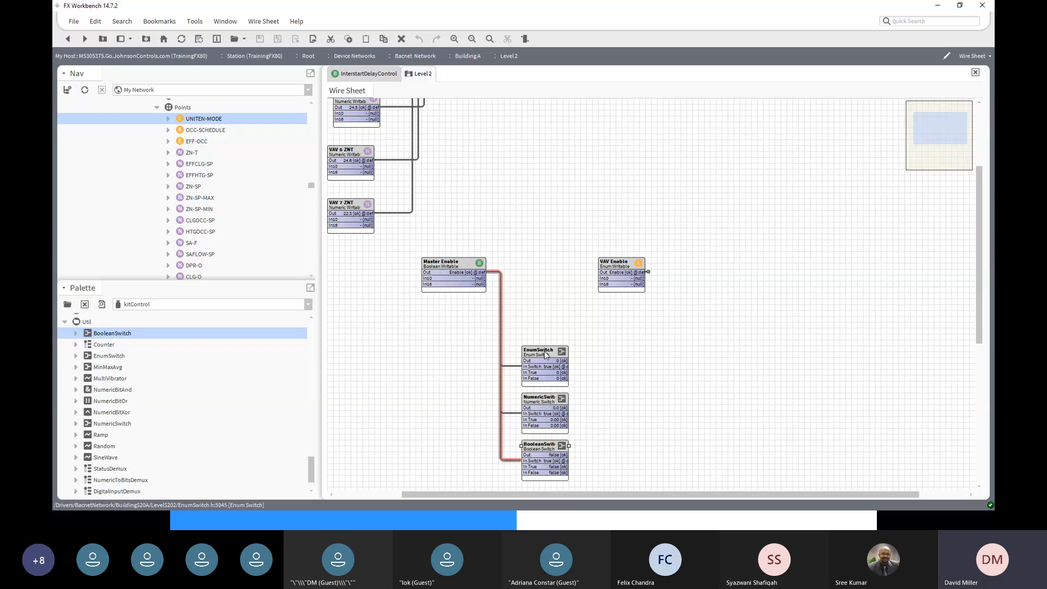
left_click(461, 275)
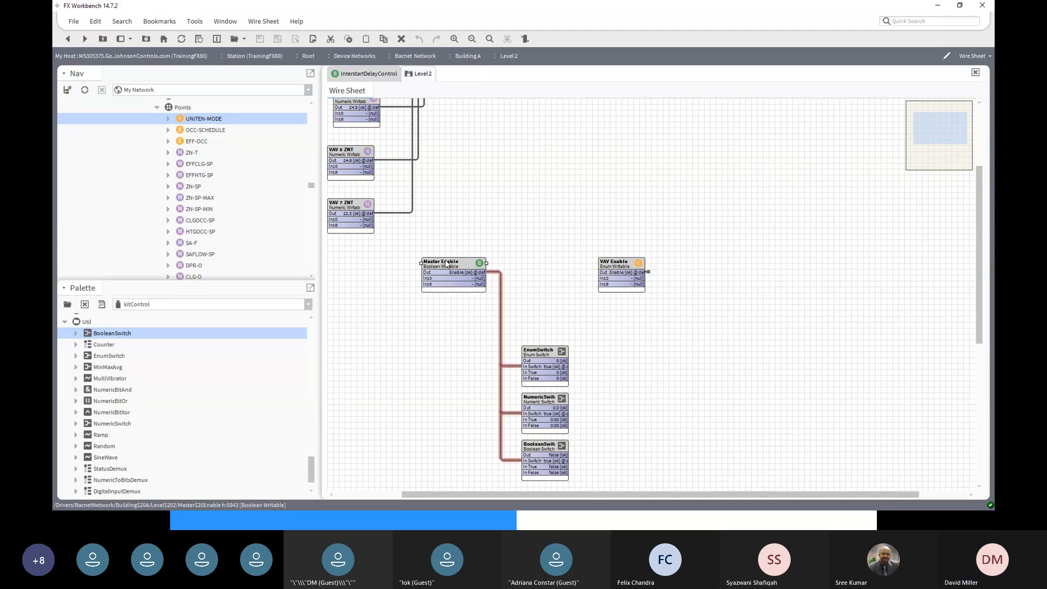
left_click_drag(447, 264, 448, 358)
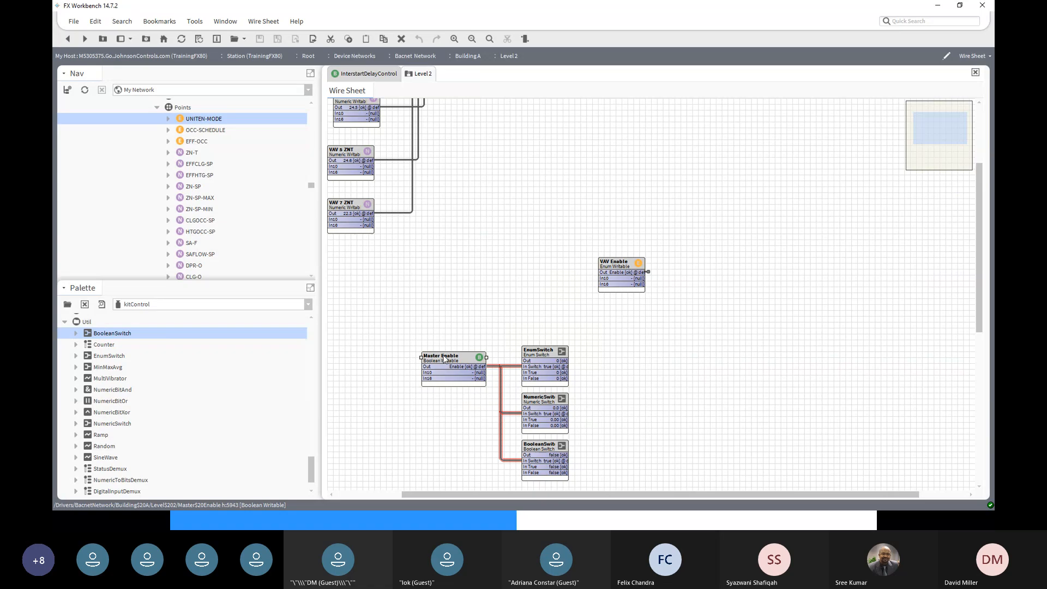
- Set EnumSwitch's In True to 2 and In False to 1, and save
double_click(552, 352)
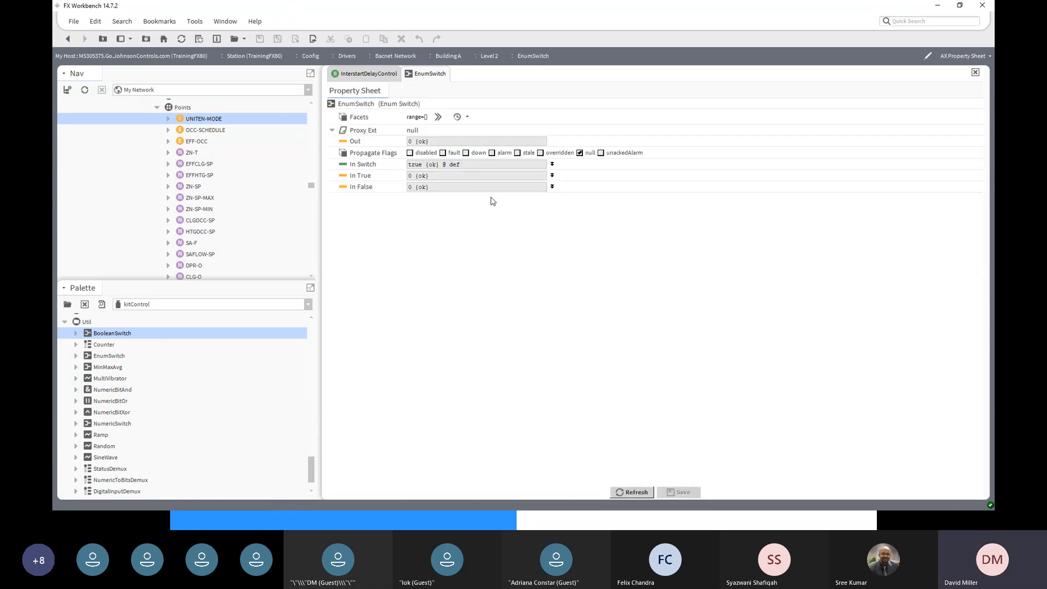
left_click(552, 175)
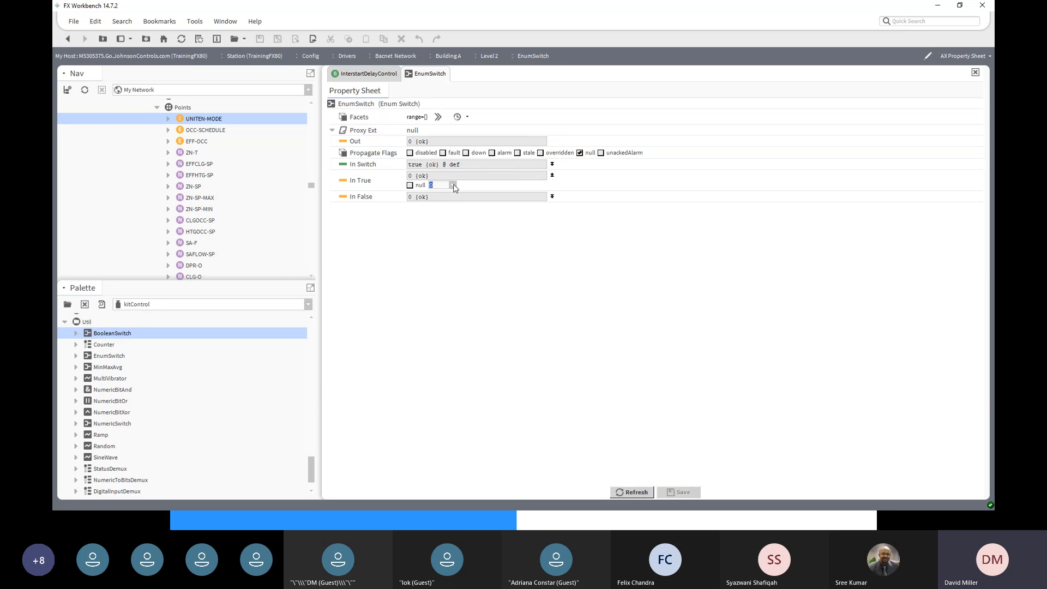
type("2")
left_click(552, 197)
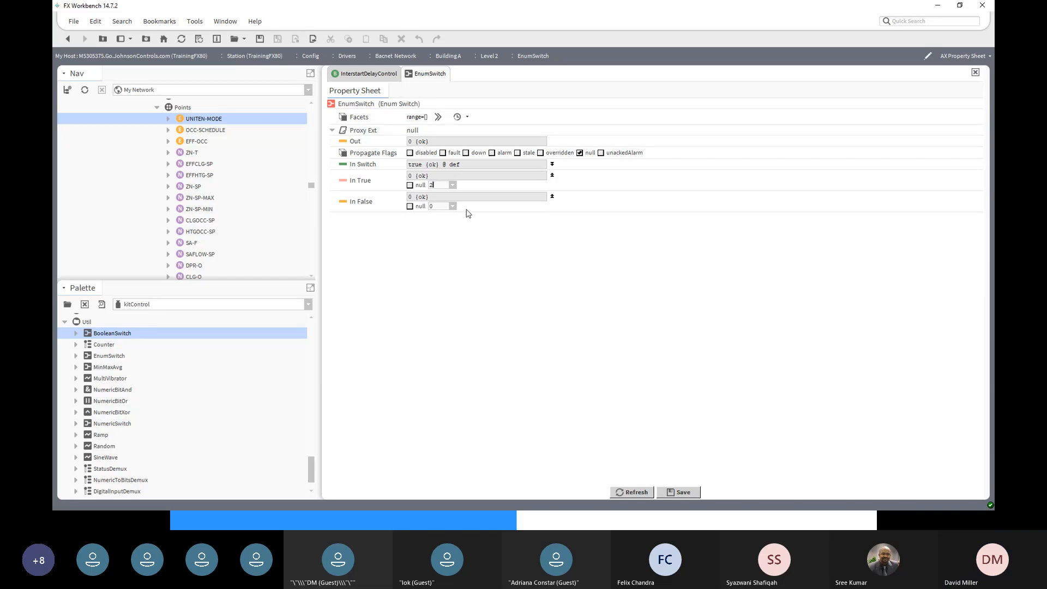
left_click(445, 206)
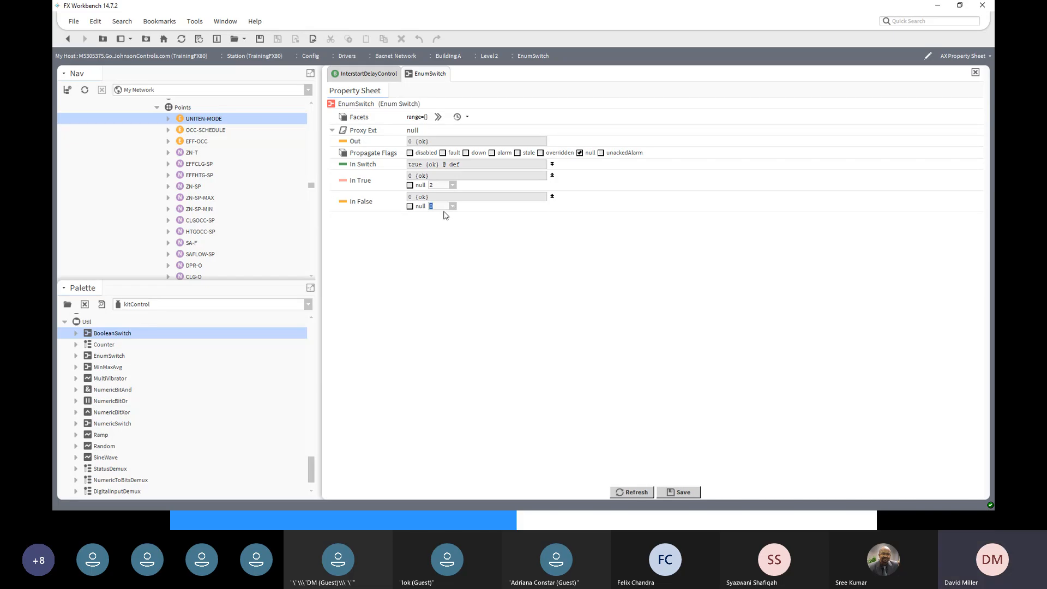
type("1")
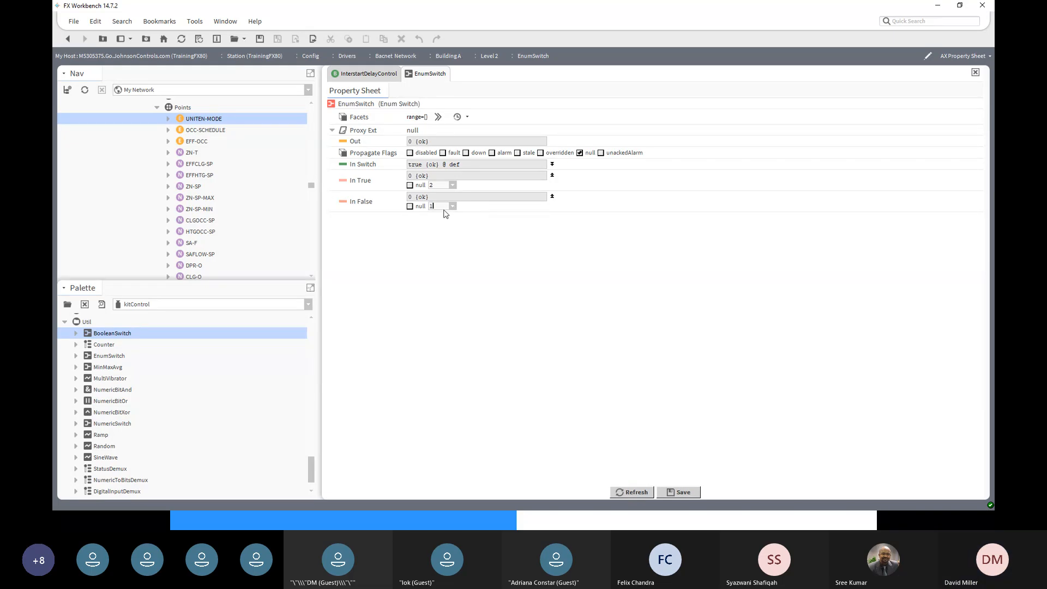
left_click(683, 493)
- Apply the range Shutdown=1, Enable=2 facet to EnumSwitch, save, and return to the wire sheet
left_click(469, 119)
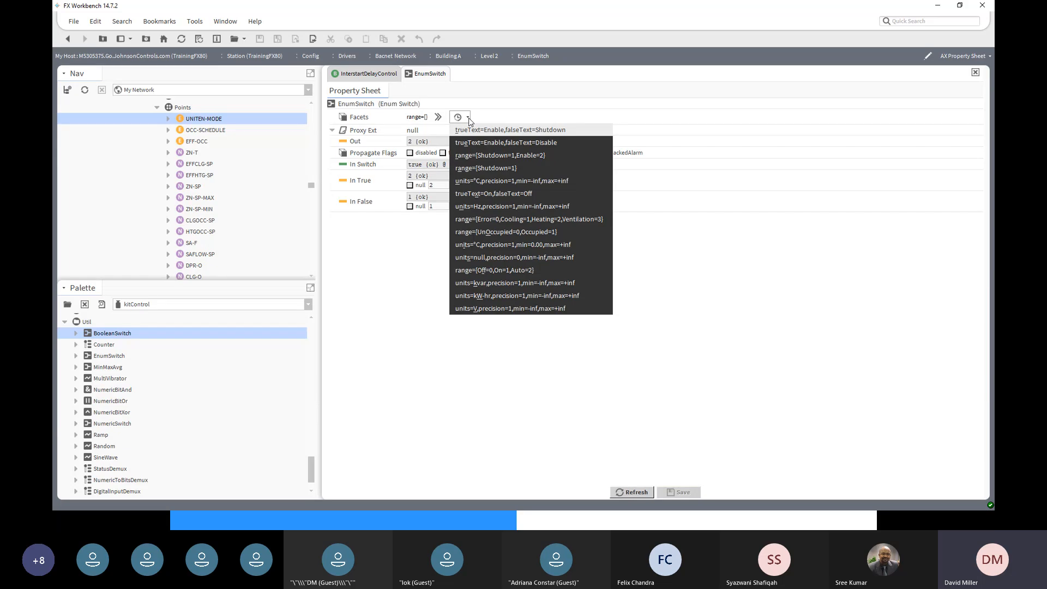
left_click(499, 156)
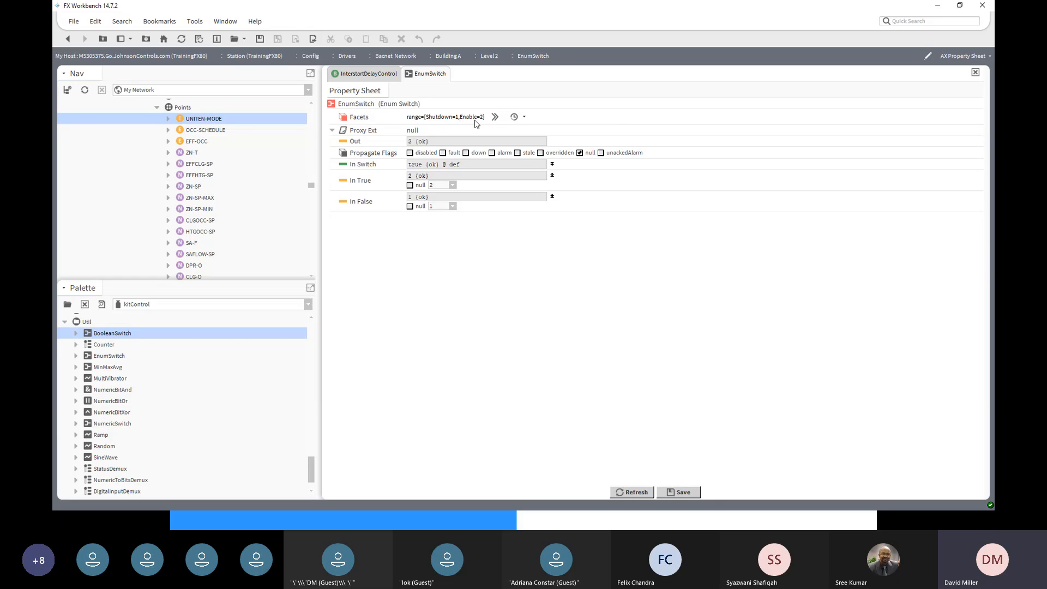
left_click(679, 494)
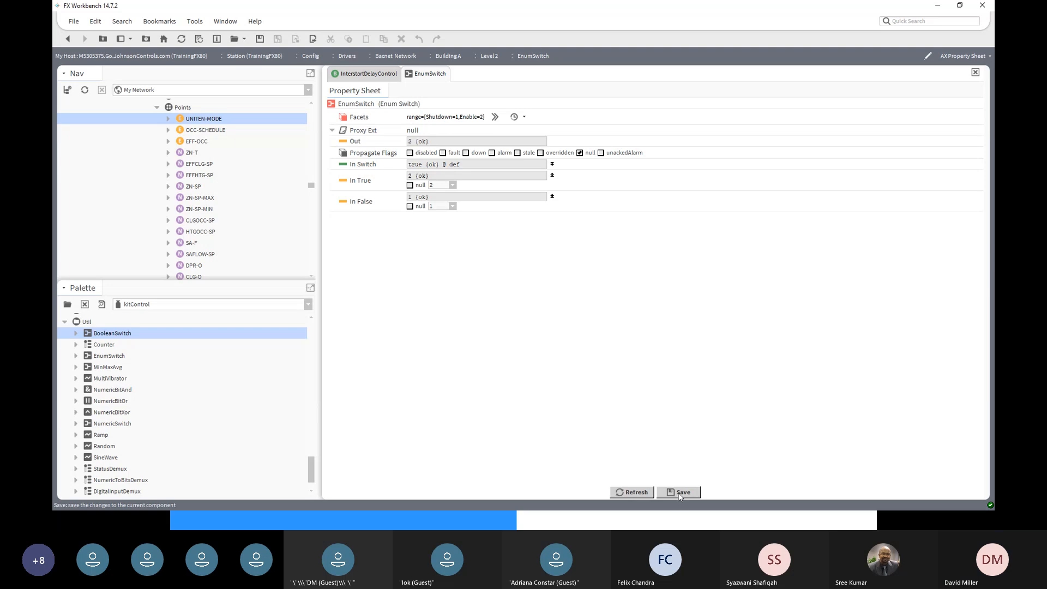
left_click(68, 39)
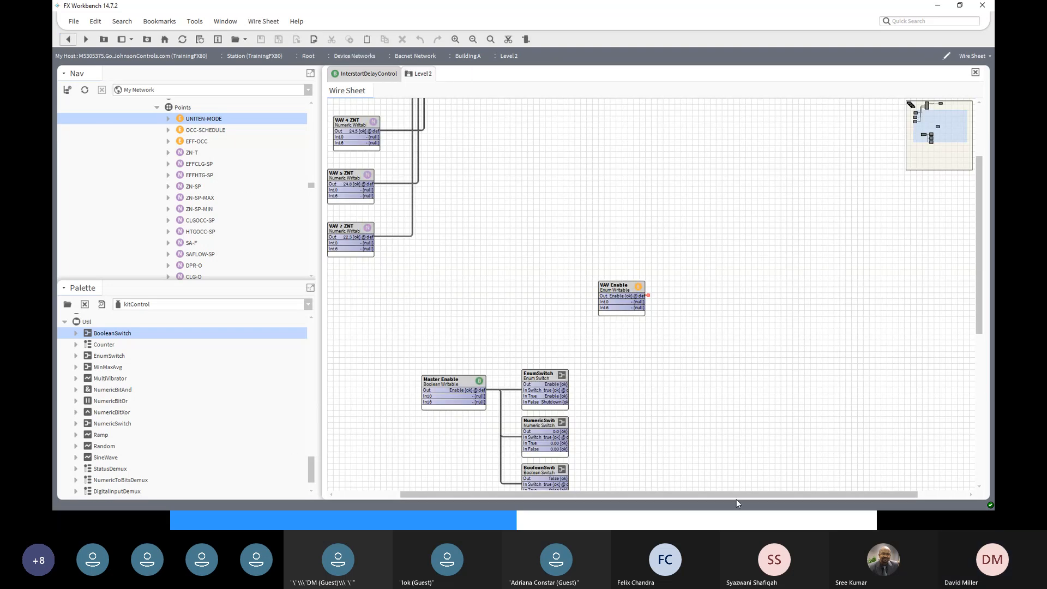
- Wire EnumSwitch's Out into VAV Enable and select Master Enable
scroll(621, 448, "down", 3)
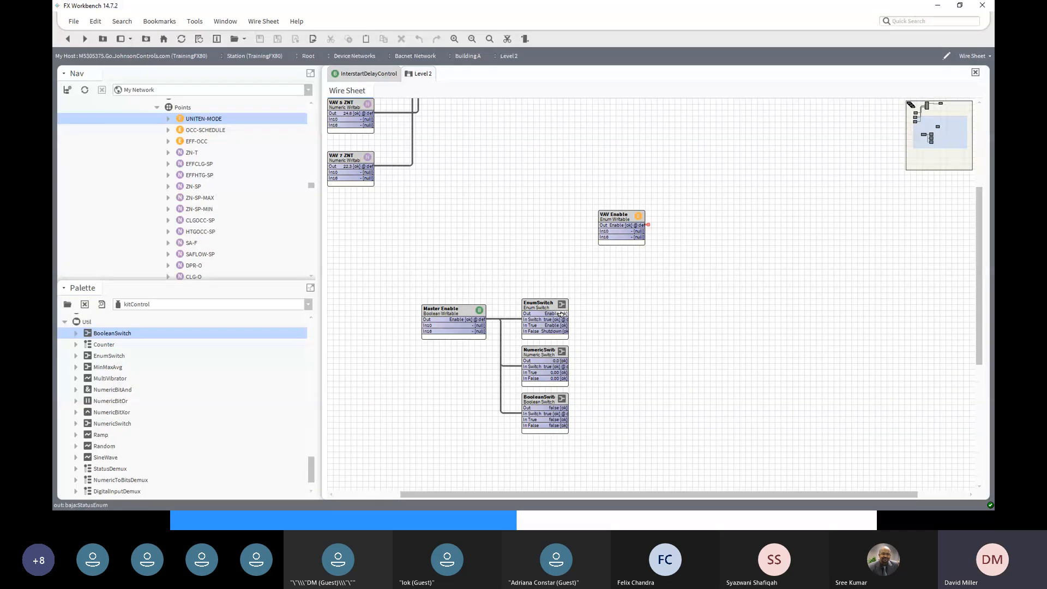
left_click_drag(559, 314, 667, 297)
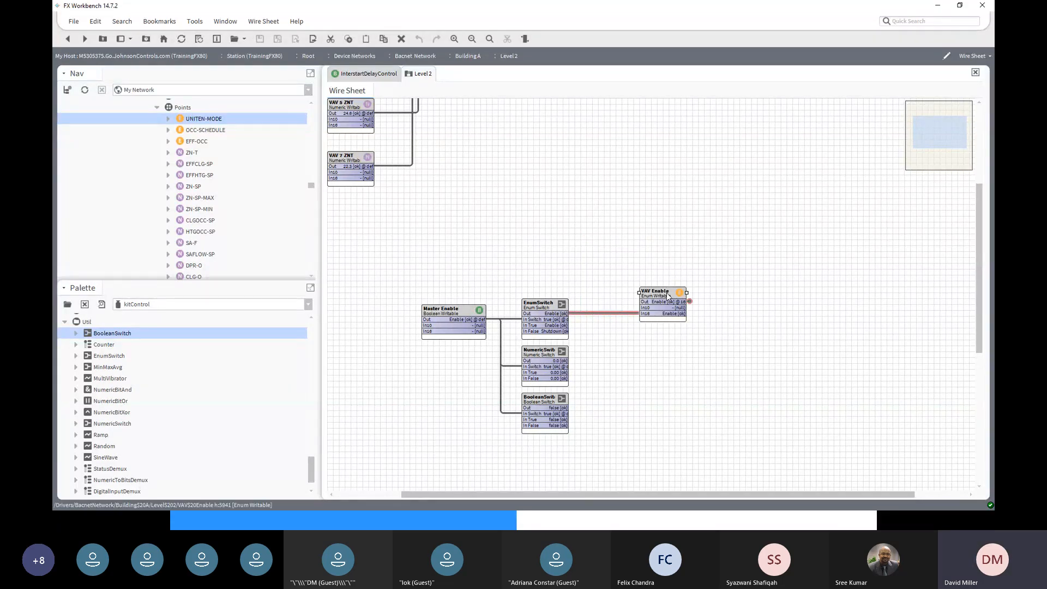
left_click(448, 311)
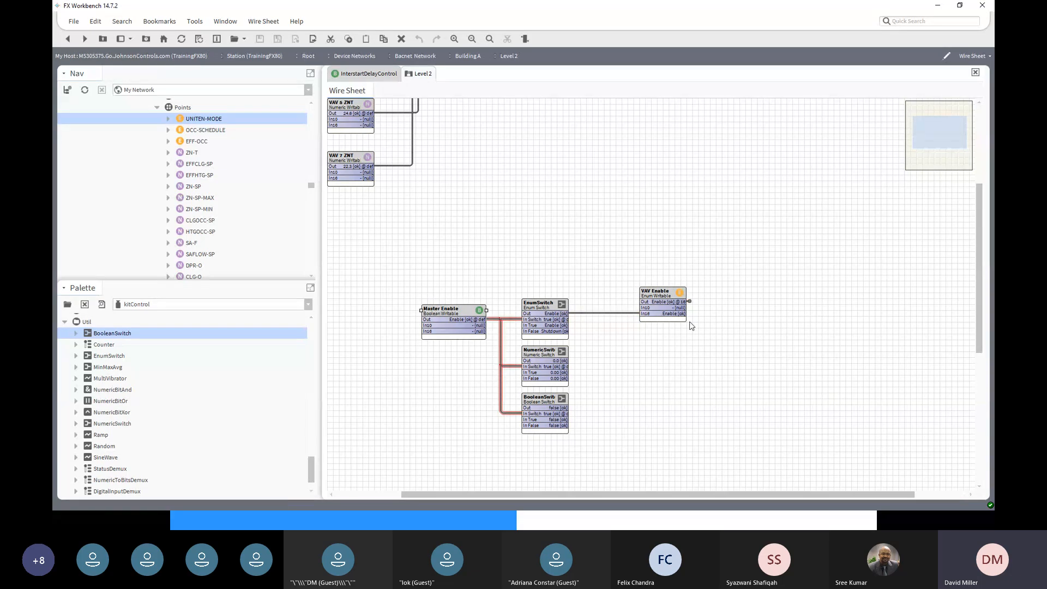
- Use Master Enable's Set action to command it to Shutdown
right_click(442, 313)
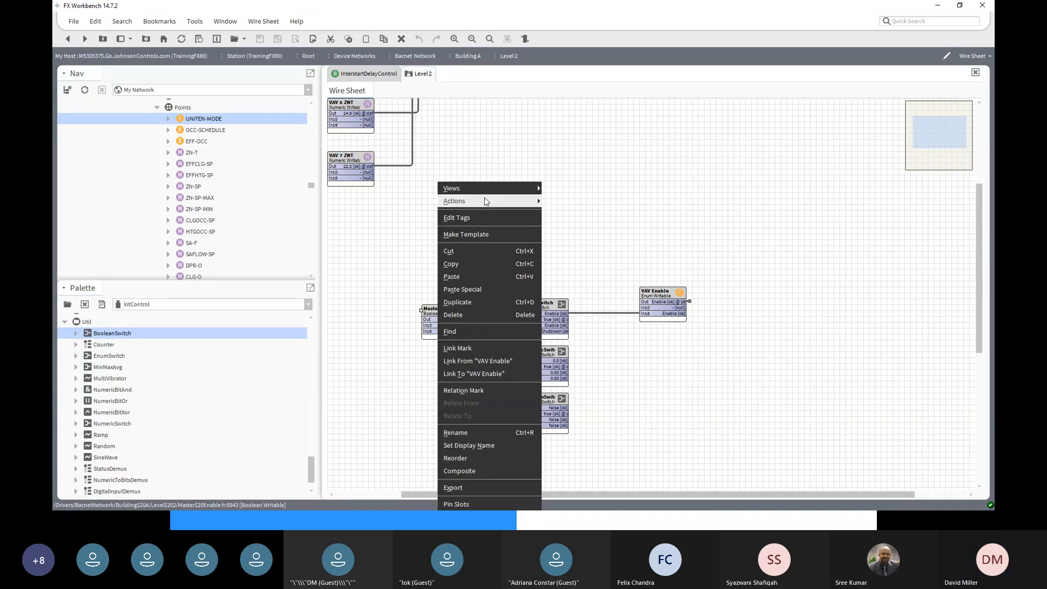
mouse_move(486, 201)
left_click(554, 278)
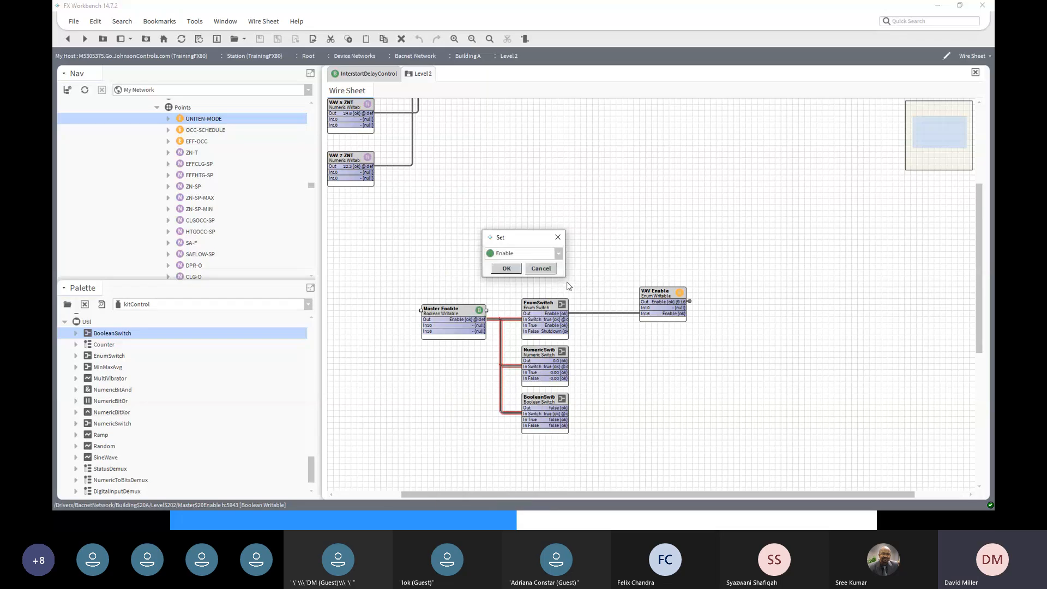
left_click(559, 254)
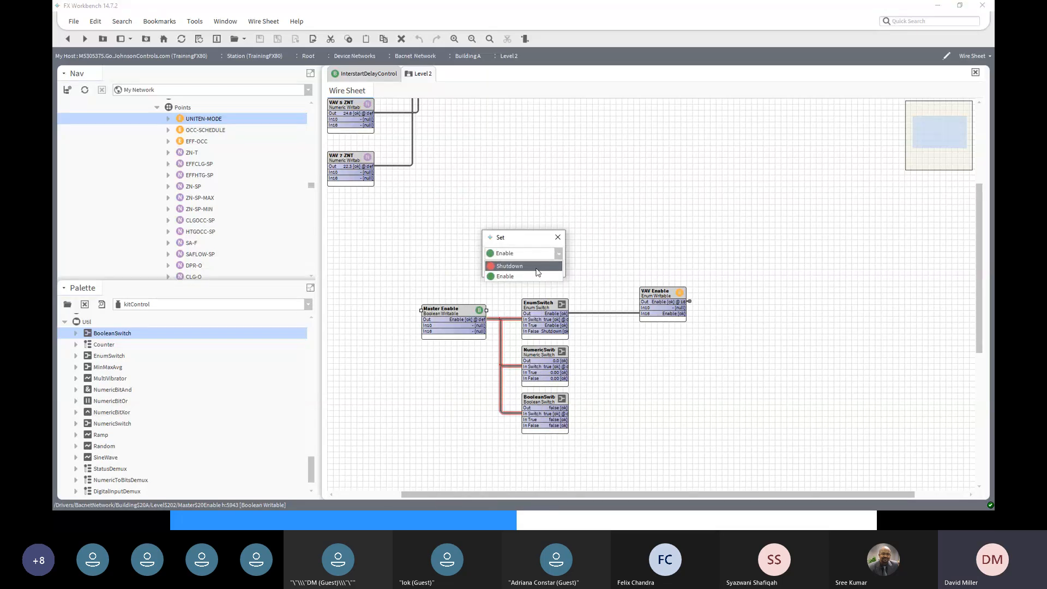
left_click(512, 265)
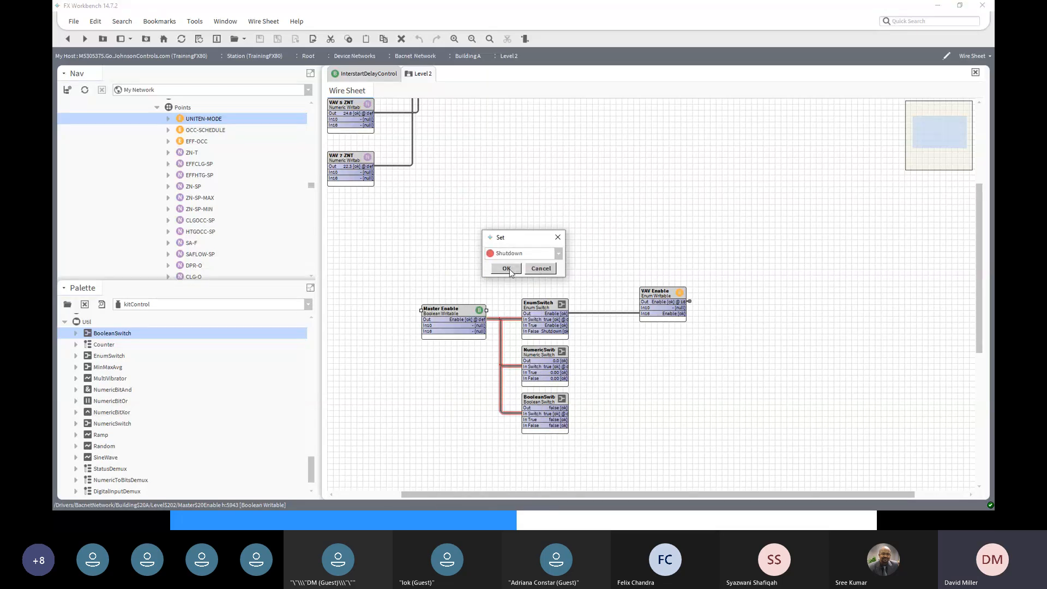
left_click(509, 269)
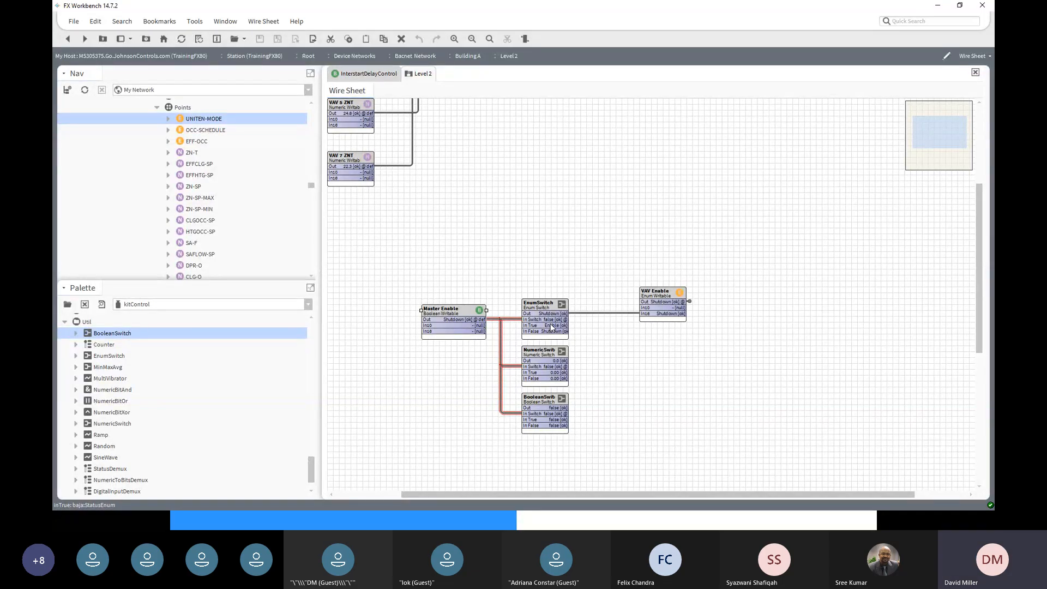
- Save the NumericSwitch with In True 25 and In False 20, then return to the Level 2 wire sheet
double_click(543, 354)
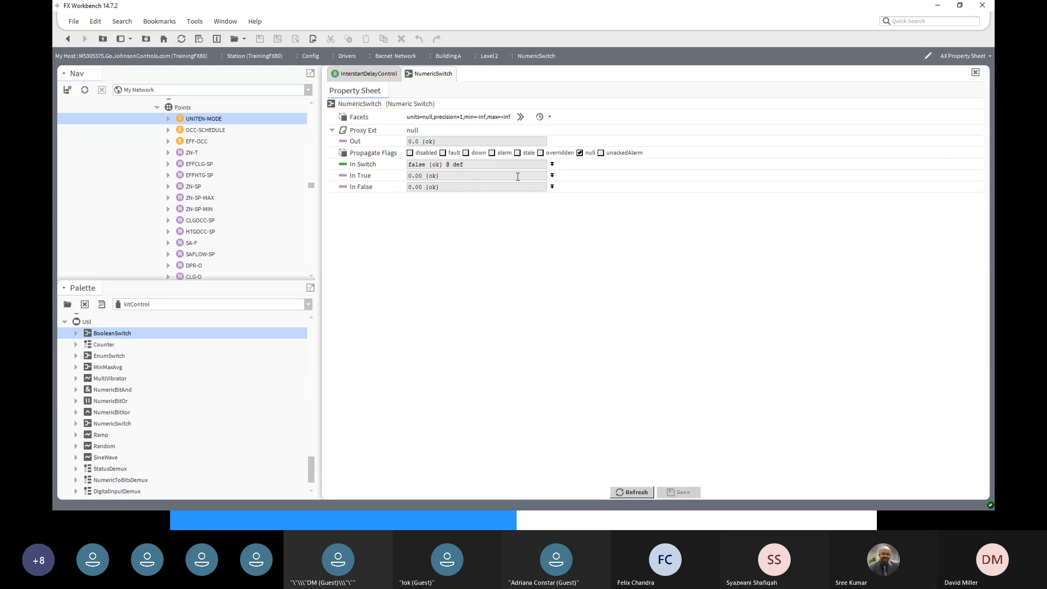
left_click(552, 176)
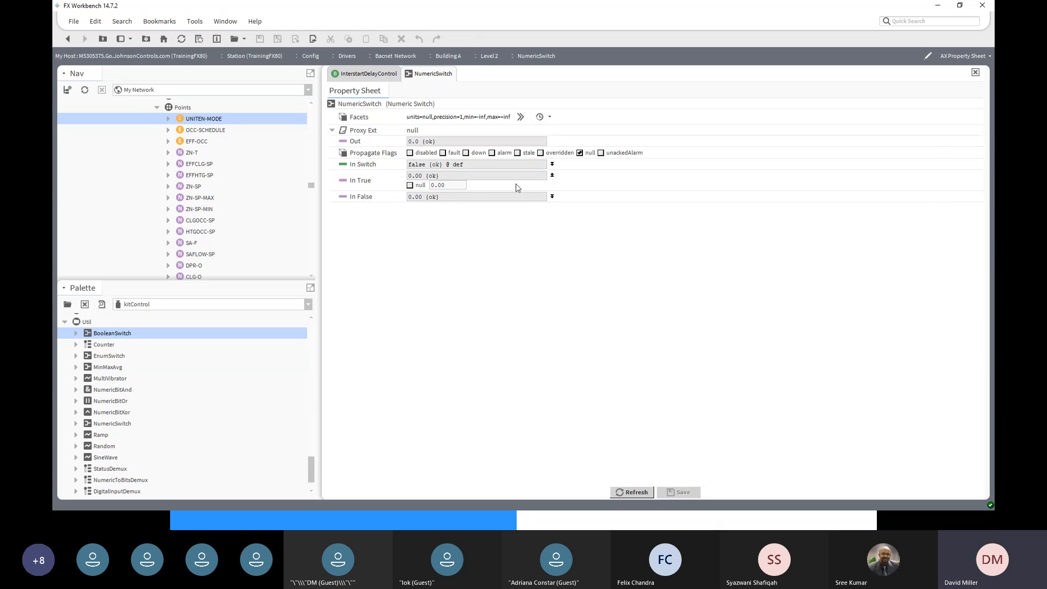
left_click(439, 184)
type("25")
left_click(552, 197)
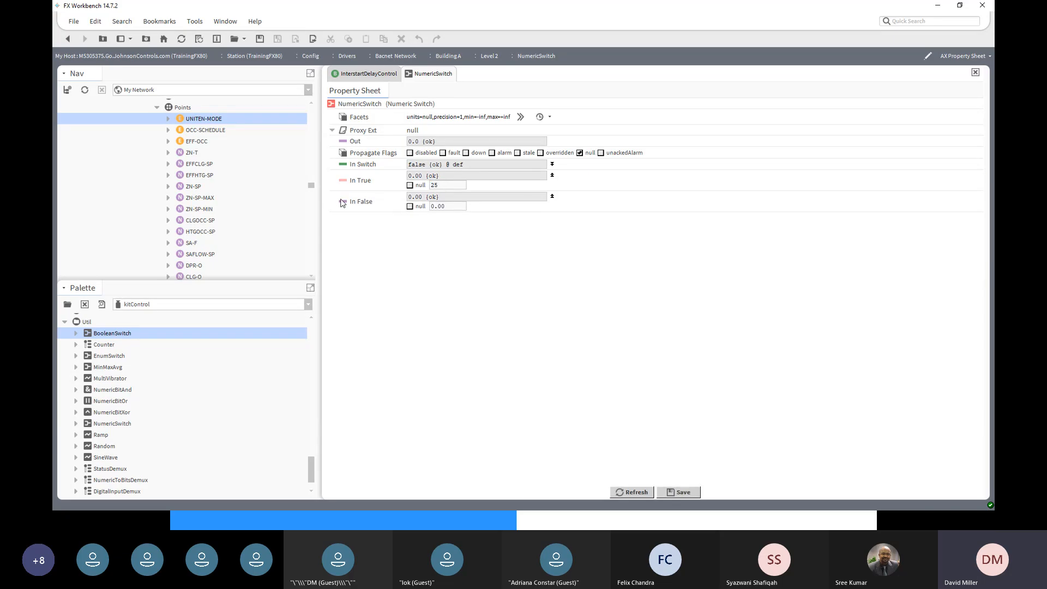
left_click(444, 207)
type("20")
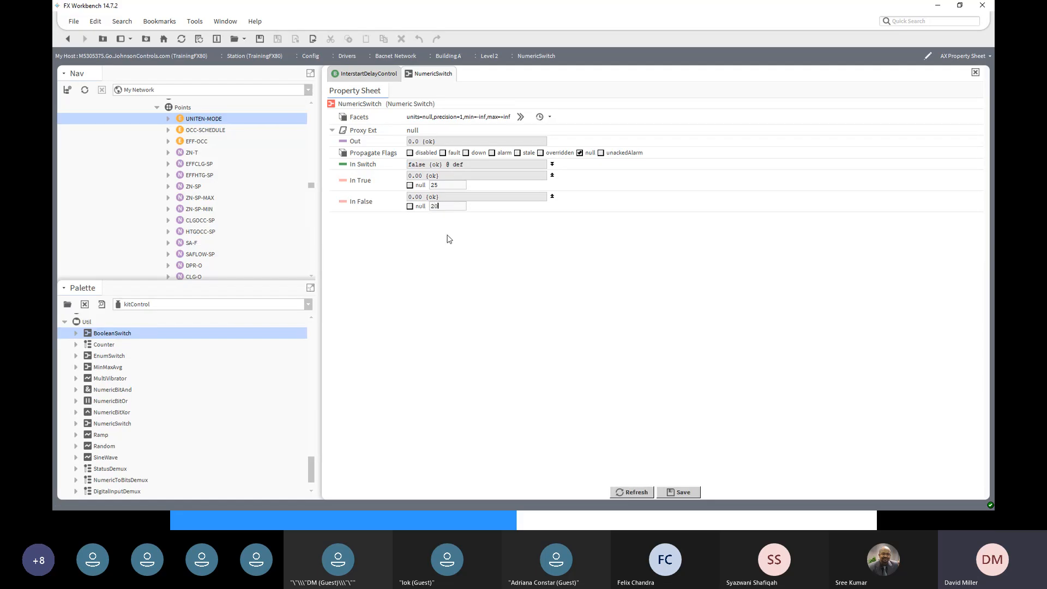
left_click(684, 492)
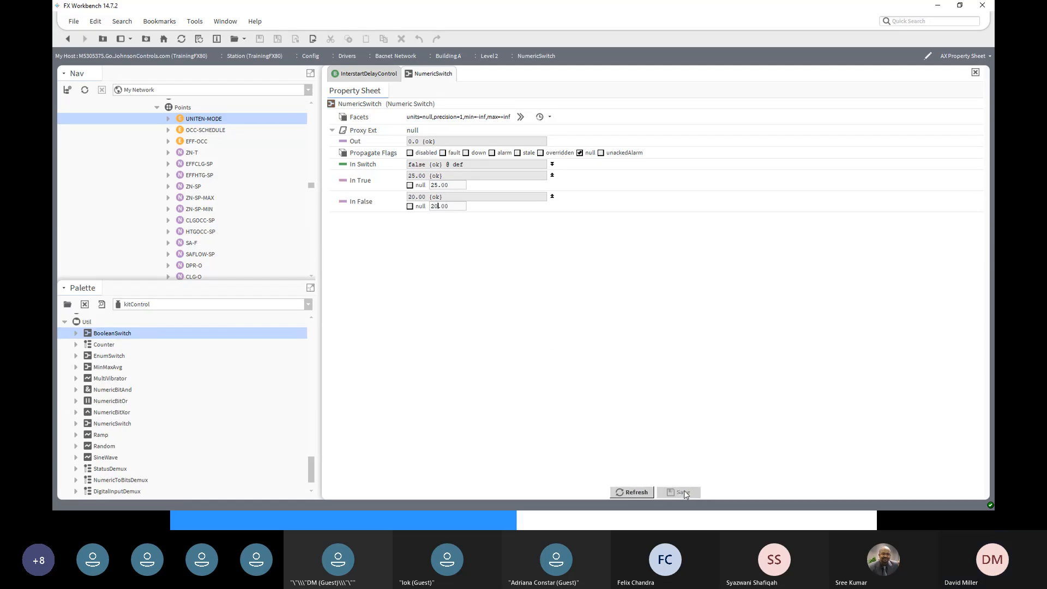
left_click(67, 39)
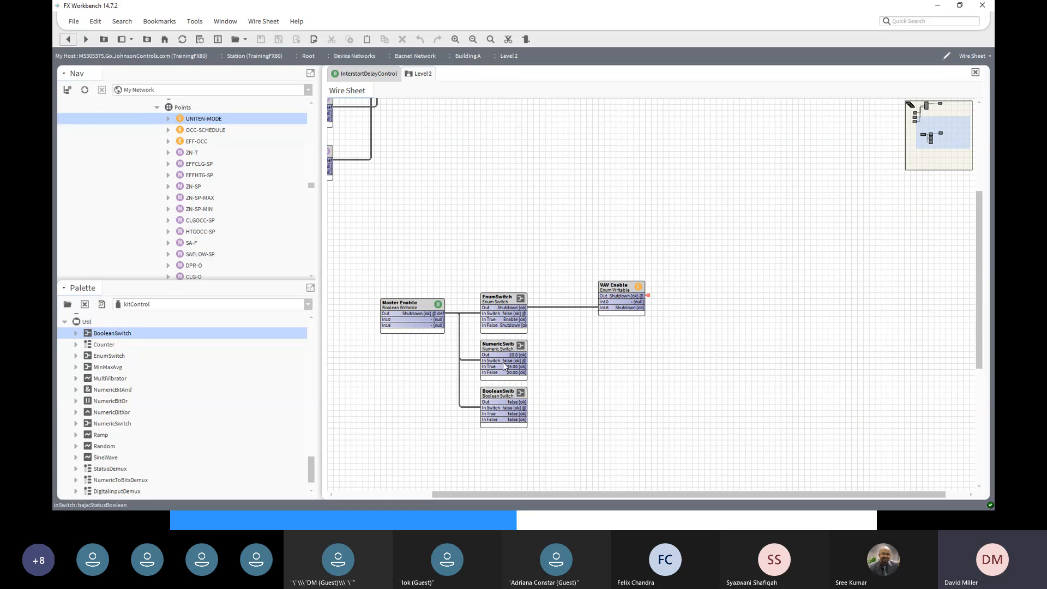
- Command Master Enable back to Enable through its Set action
right_click(415, 302)
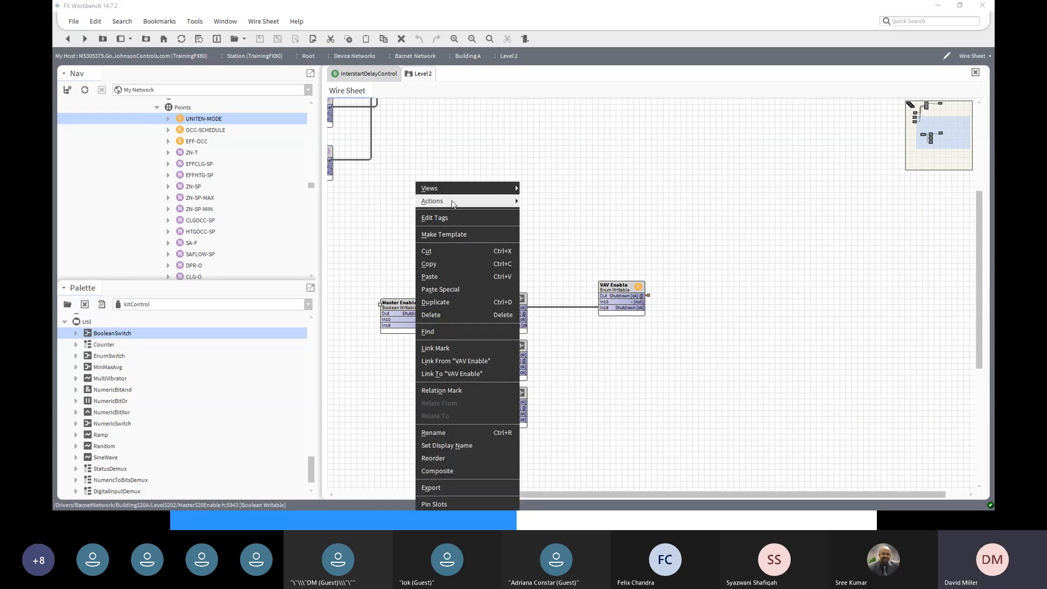
mouse_move(480, 200)
left_click(544, 285)
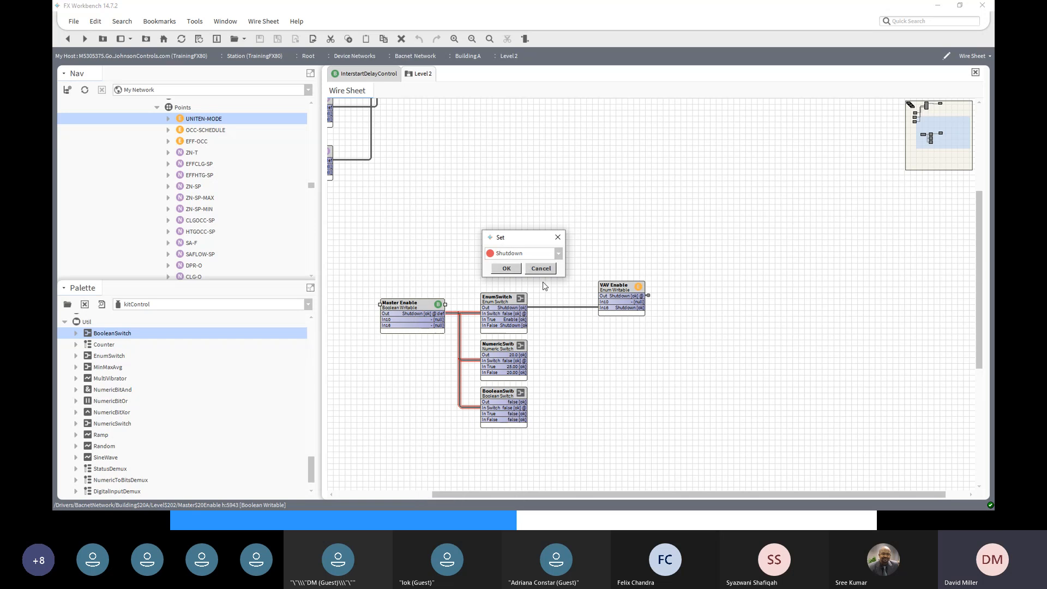
left_click(559, 254)
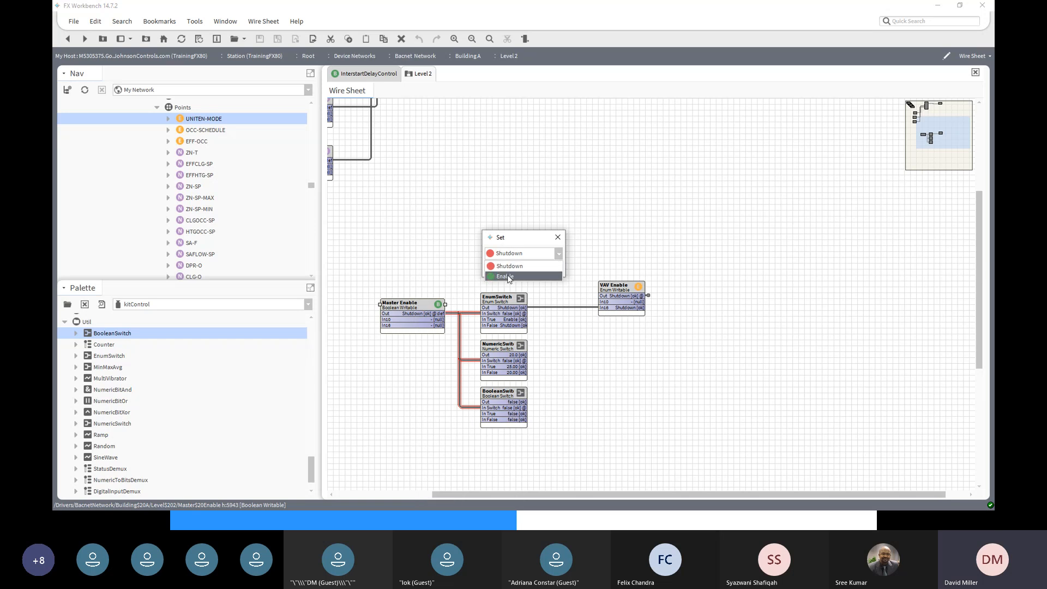
left_click(509, 277)
left_click(507, 269)
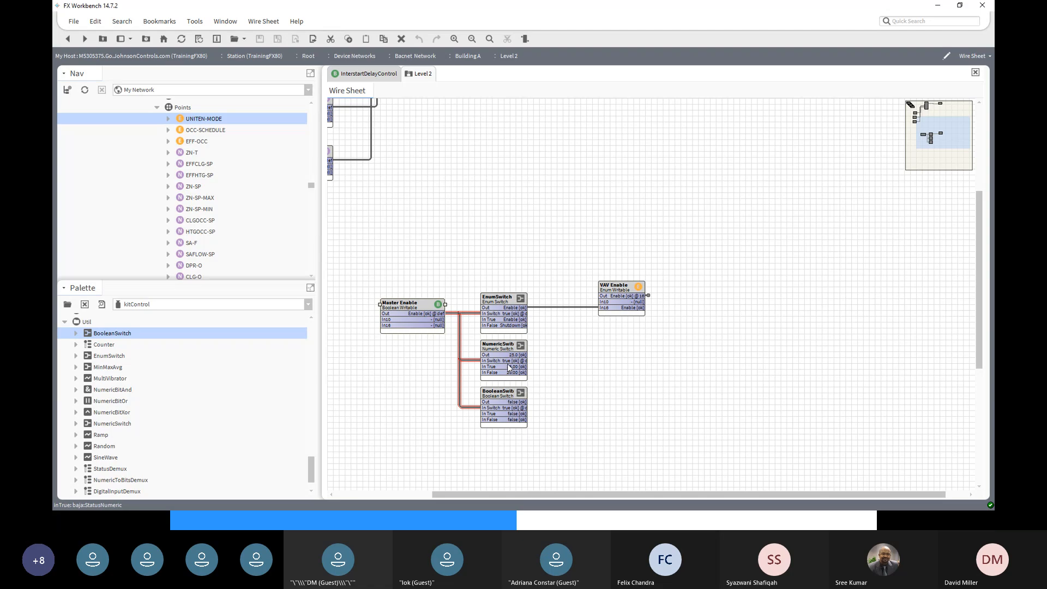
left_click_drag(522, 354, 546, 447)
- Set the BooleanSwitch's In False to true, save it, and return to the Level 2 wire sheet
double_click(500, 392)
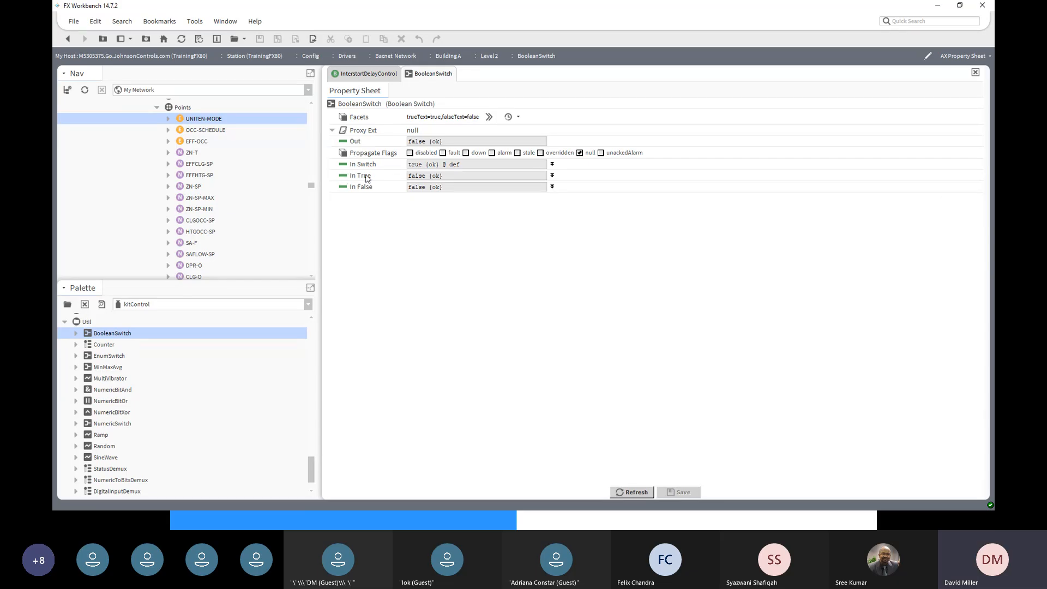
left_click(552, 175)
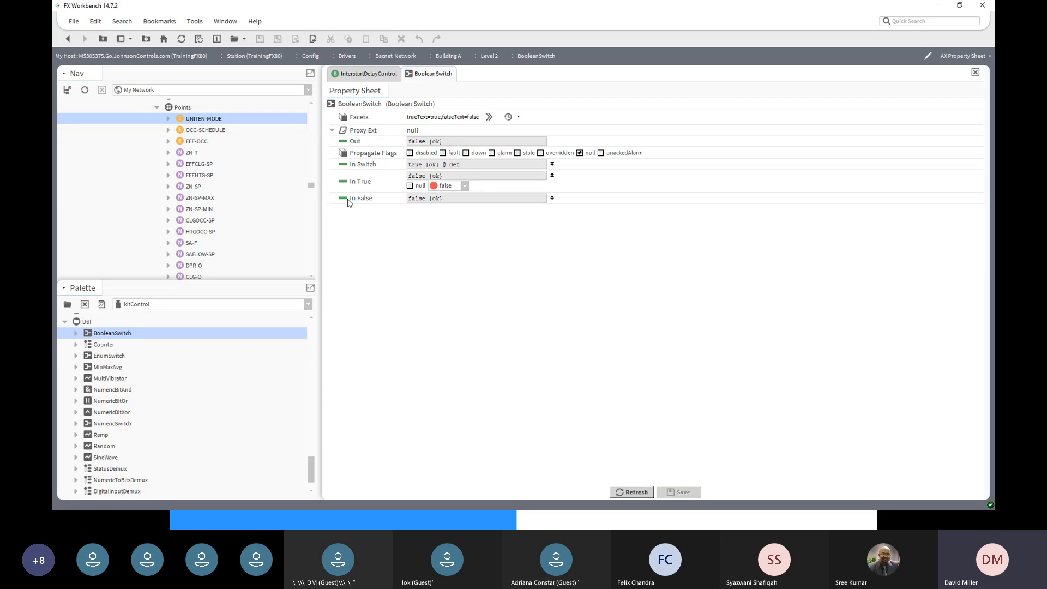
left_click(552, 198)
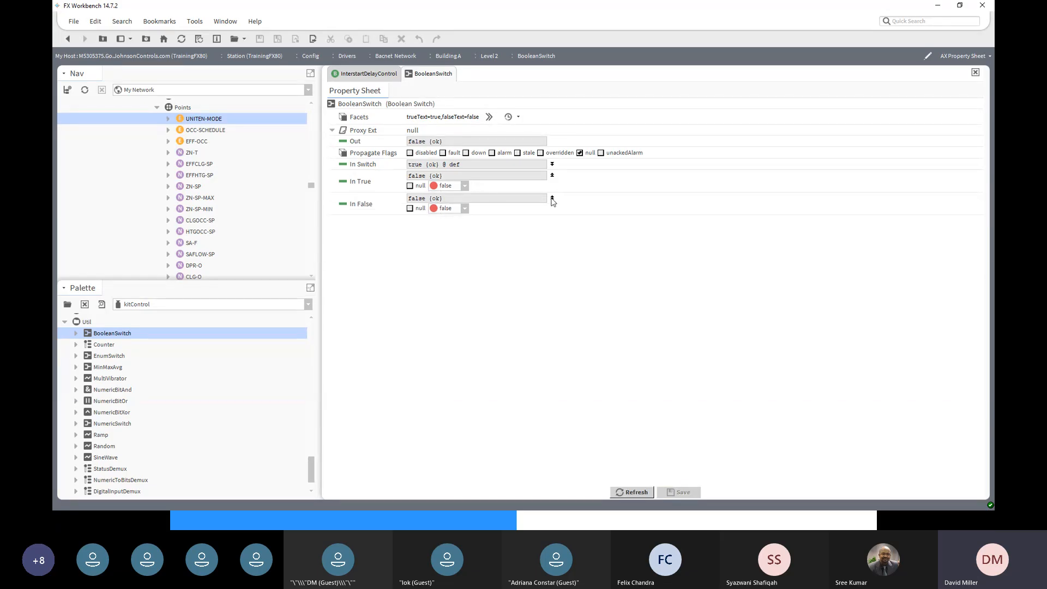
left_click(464, 209)
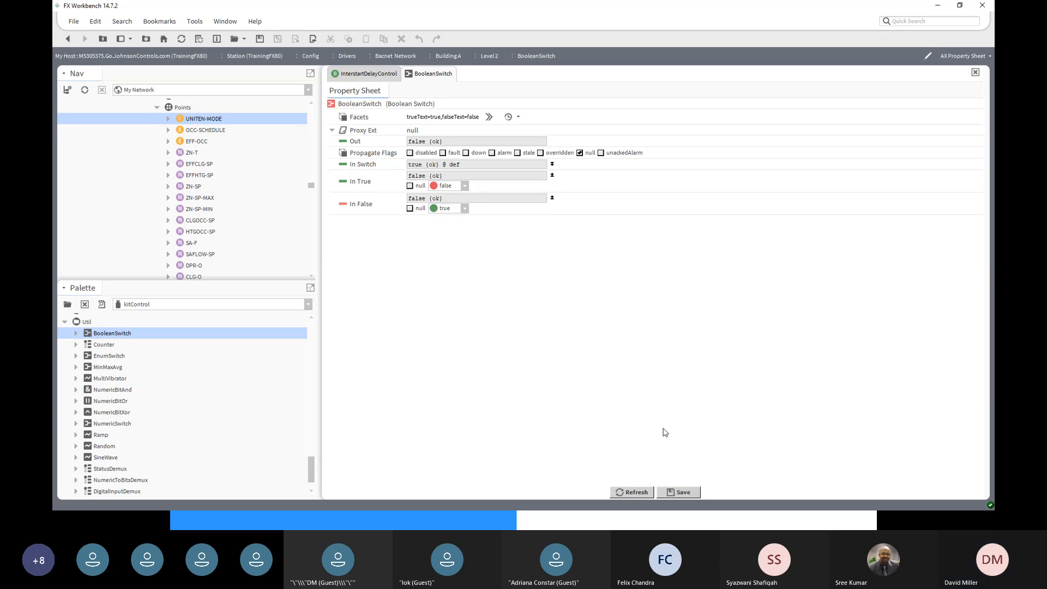
left_click(690, 495)
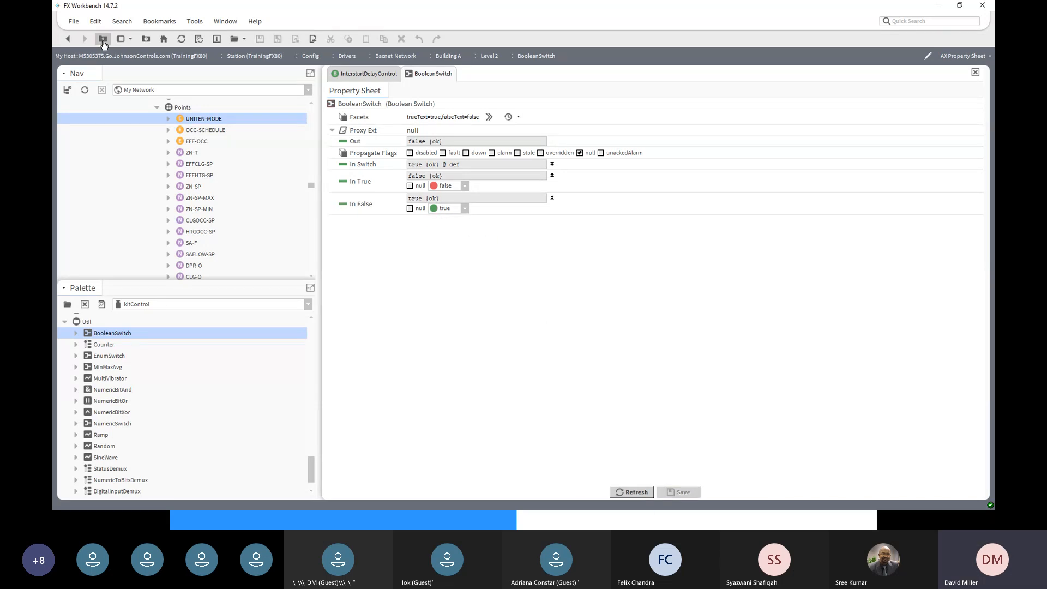
left_click(68, 39)
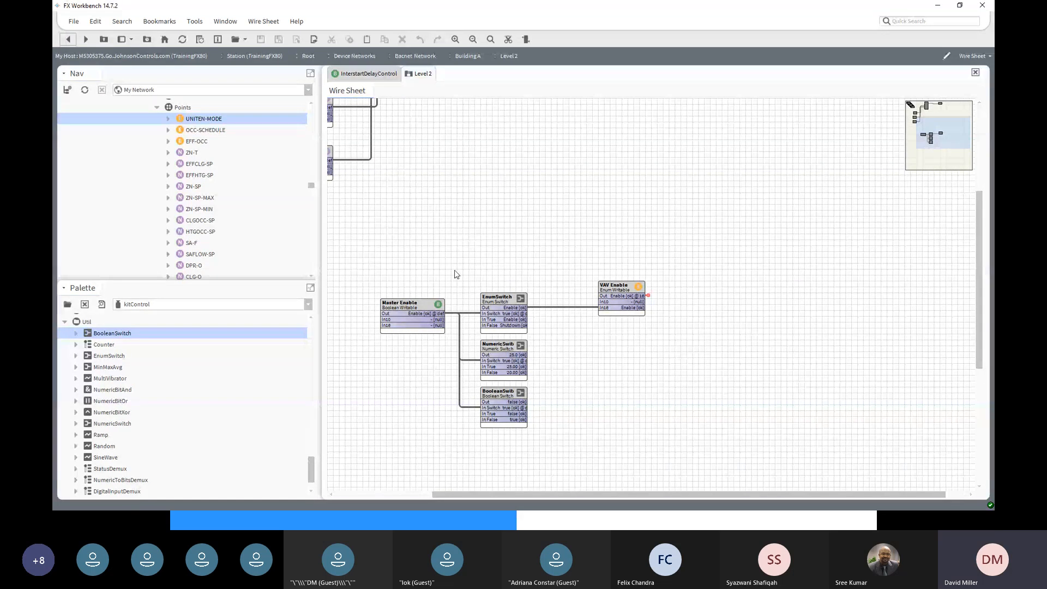
left_click_drag(468, 267, 669, 341)
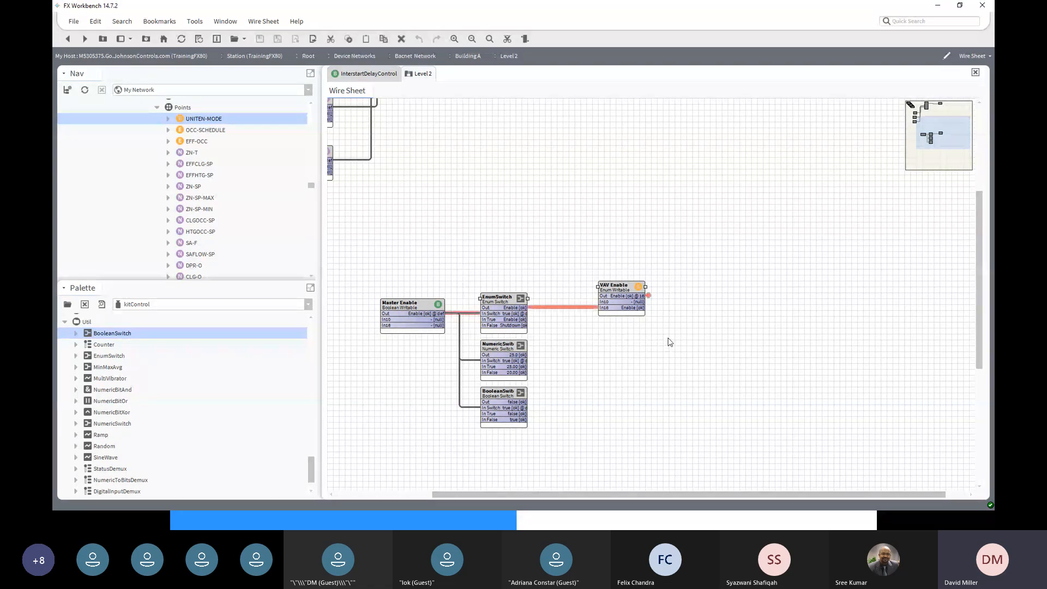
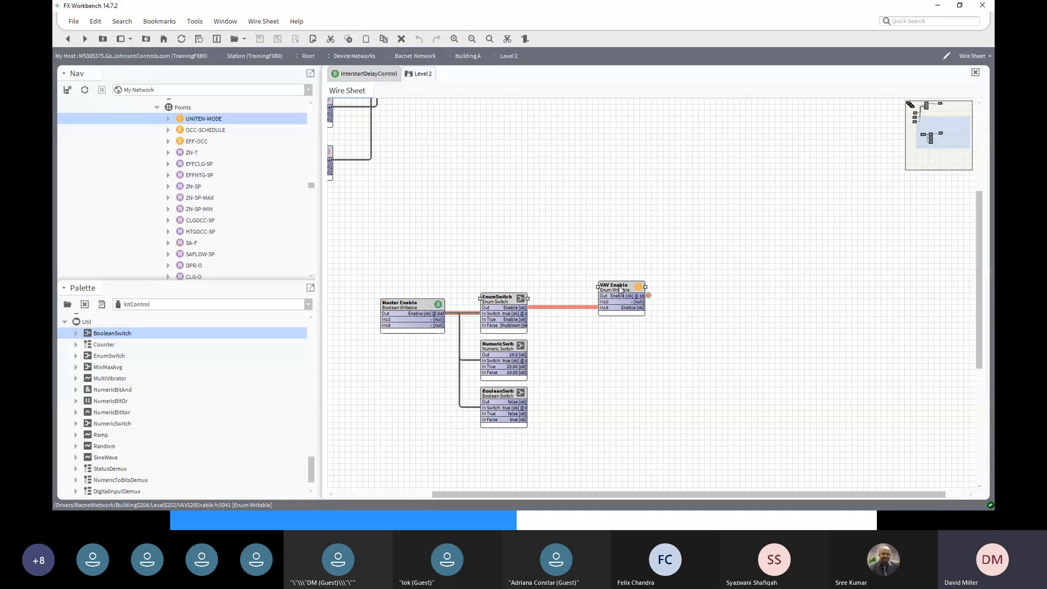
- Trace the existing links by selecting Master Enable, EnumSwitch and VAV Enable
left_click(401, 308)
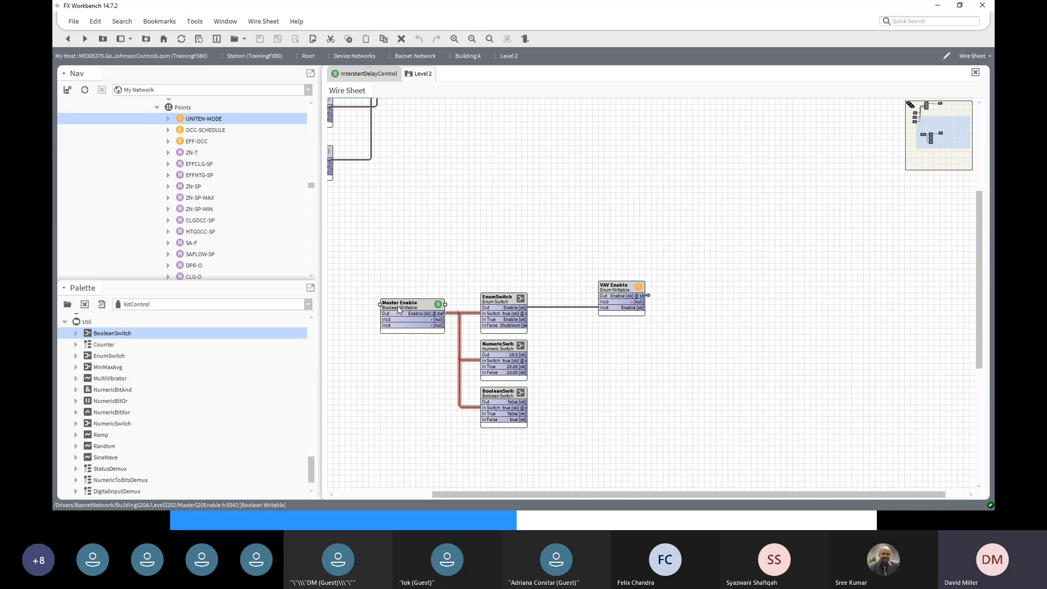
left_click(502, 300)
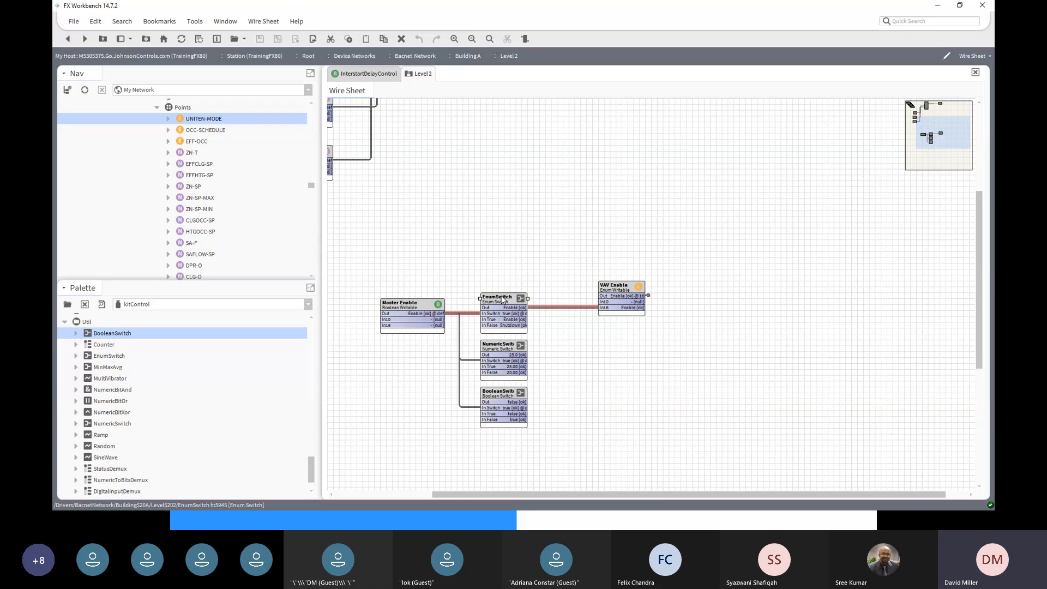
left_click(615, 289)
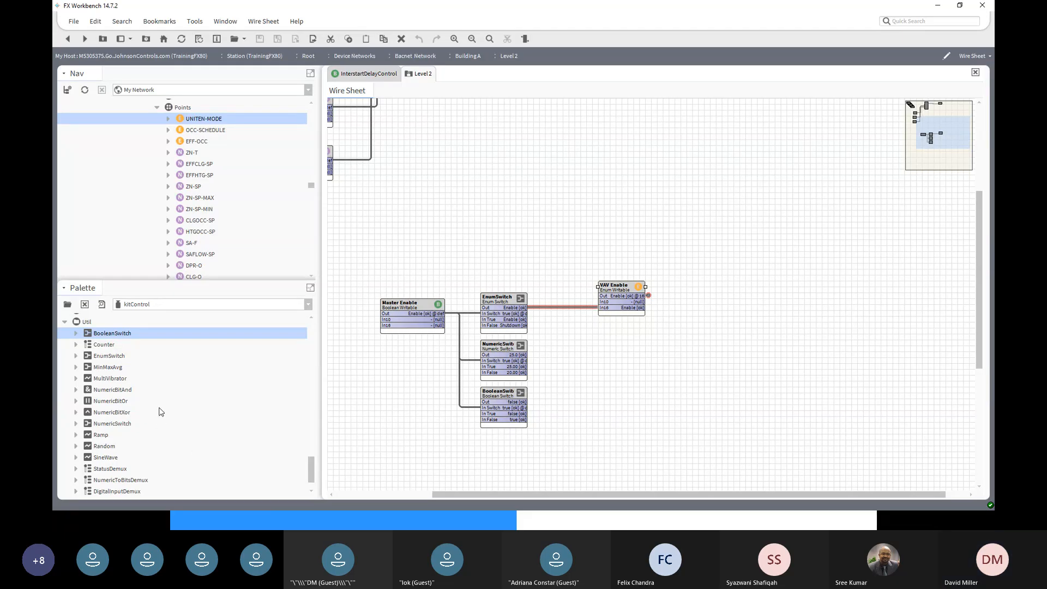
scroll(160, 412, "down", 1)
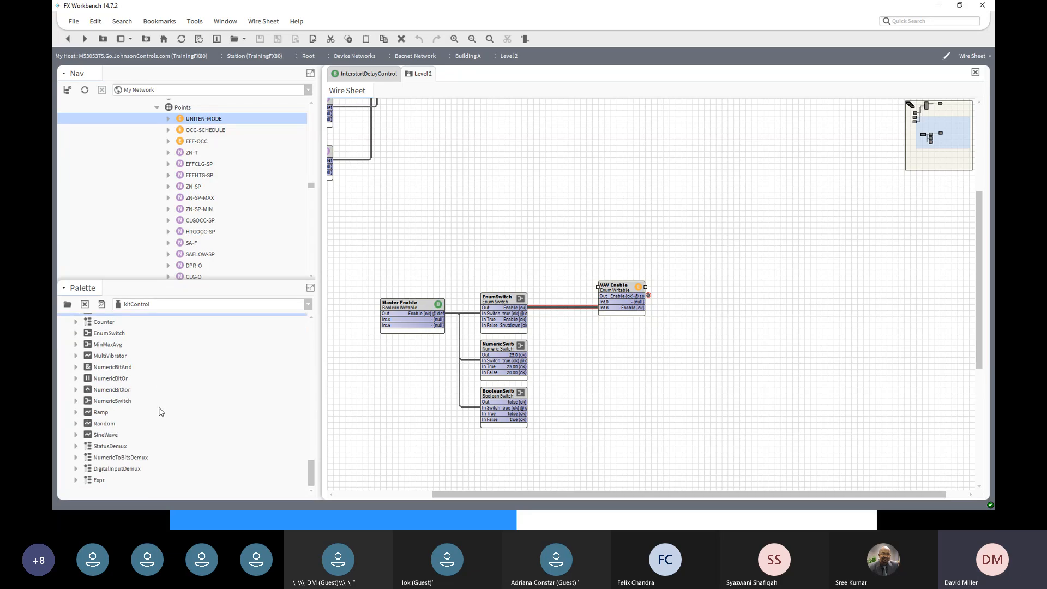
scroll(161, 411, "up", 4)
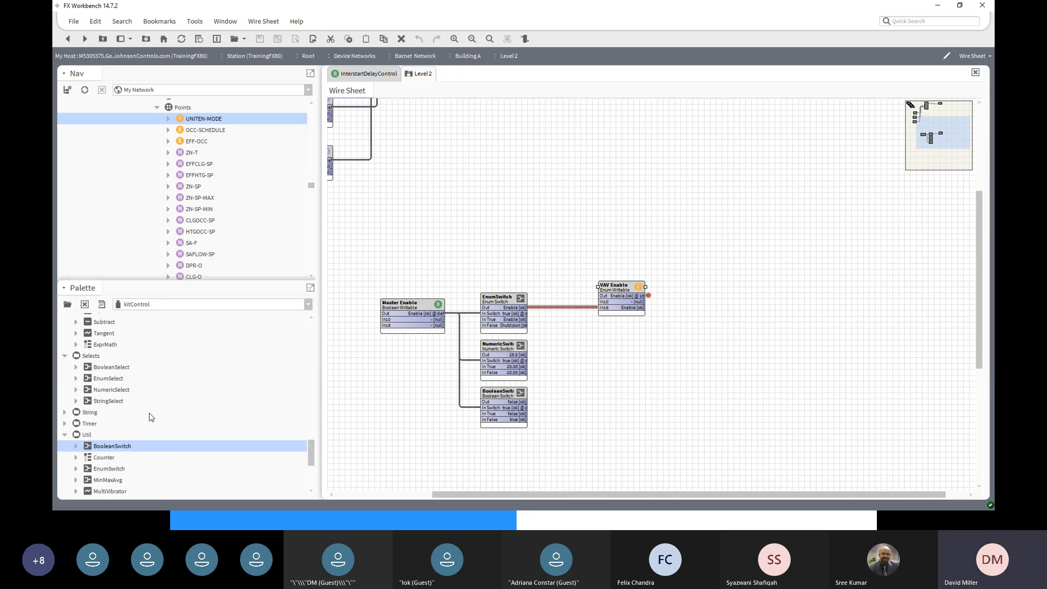
- Place a default-named BooleanSelect beside VAV Enable and wire VAV Enable's Out to its Select input
left_click(90, 356)
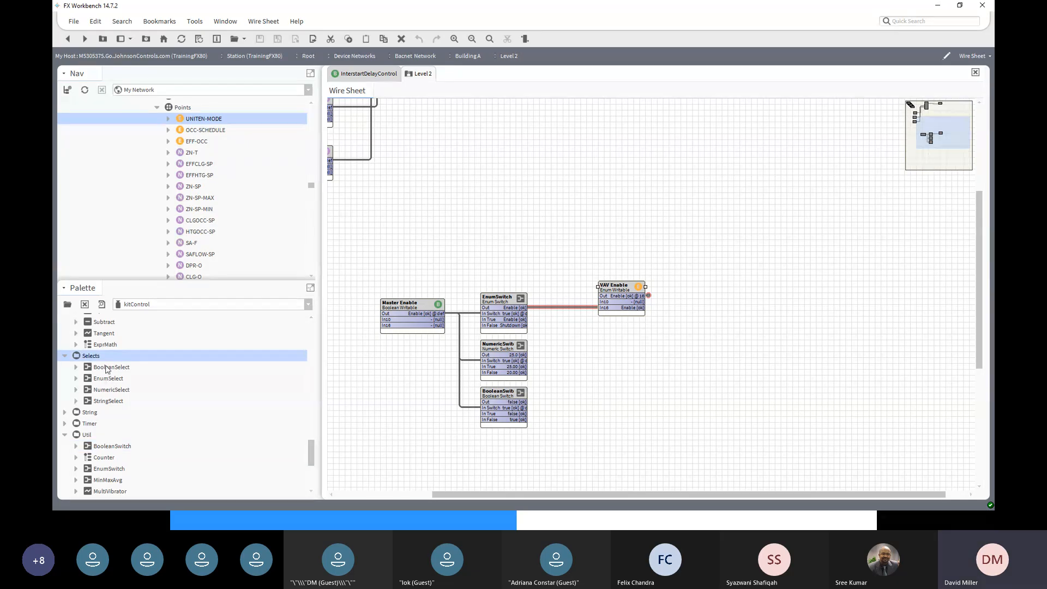
left_click_drag(107, 370, 821, 327)
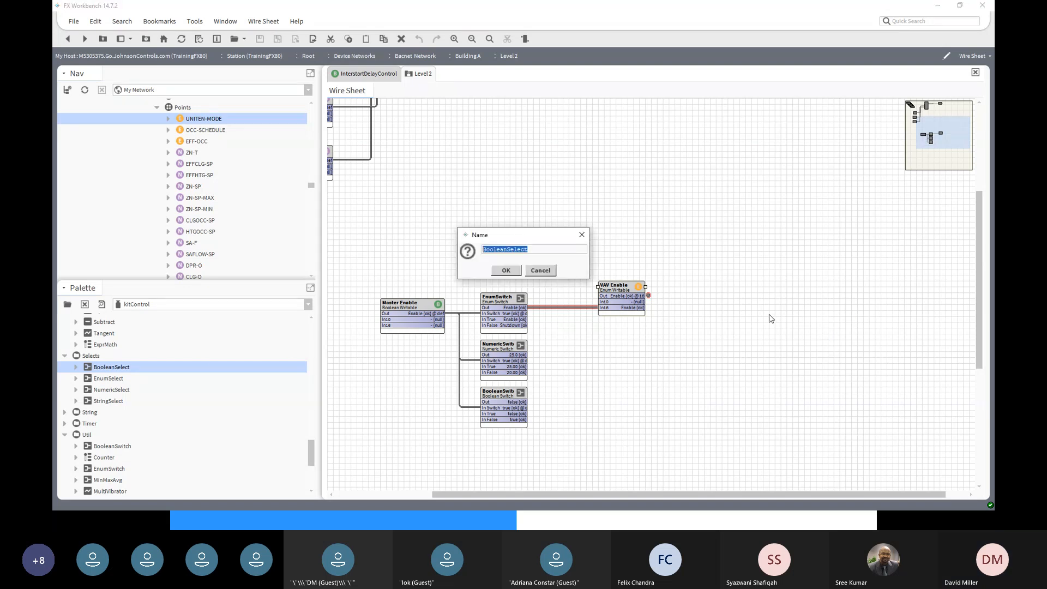
left_click(506, 270)
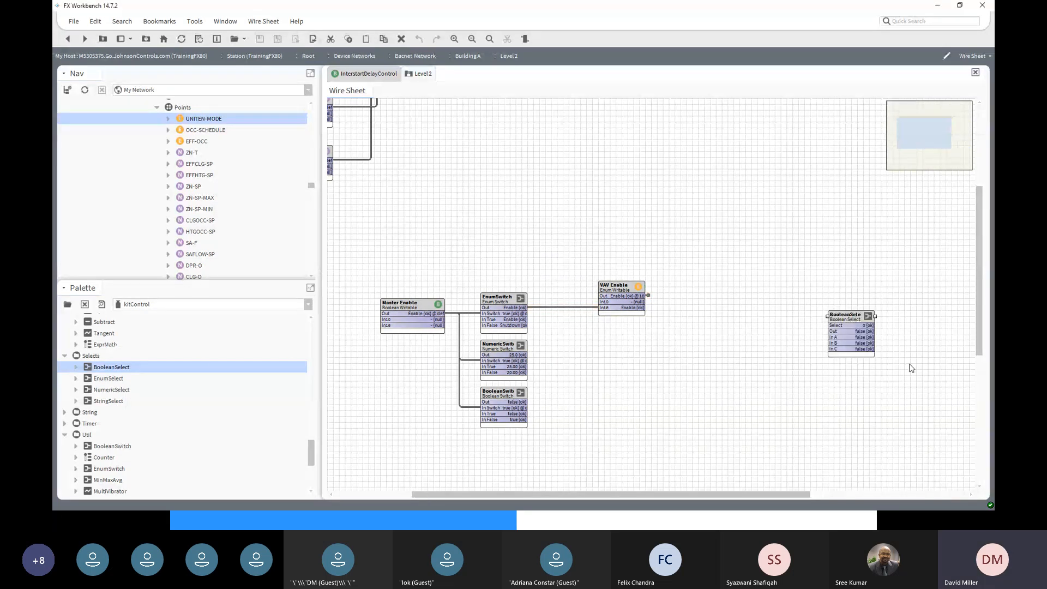
left_click_drag(852, 318, 780, 280)
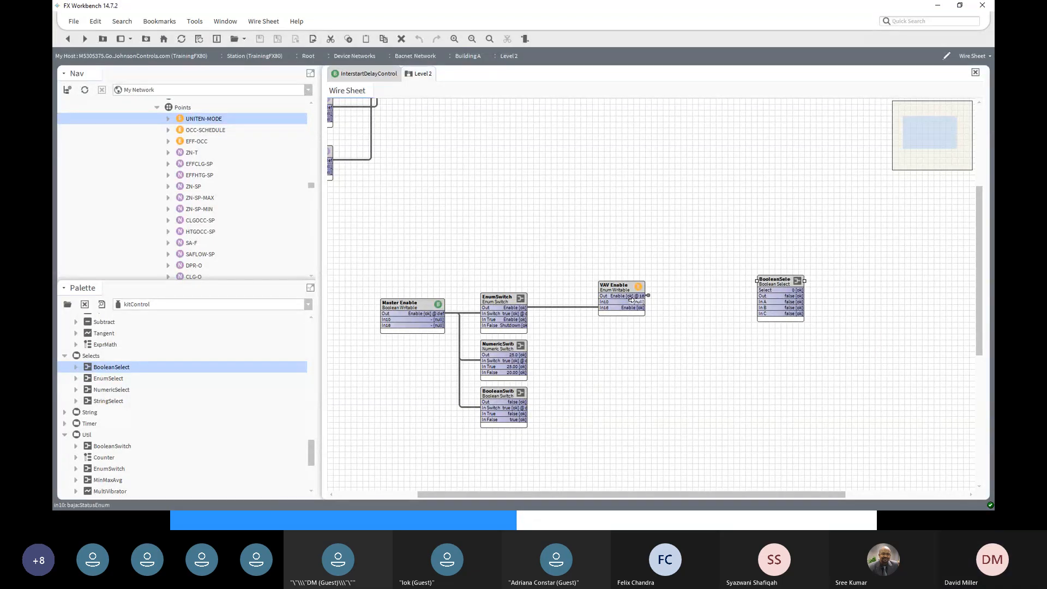
left_click_drag(631, 298, 755, 291)
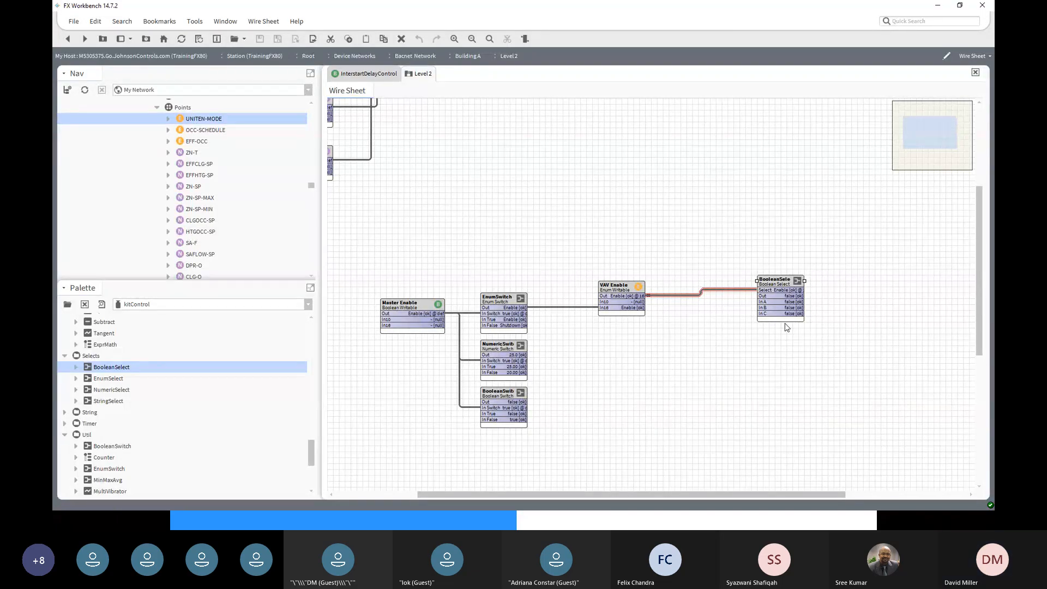
- Try saving BooleanSelect with Number Values 2 and In B true; the save is rejected
double_click(778, 285)
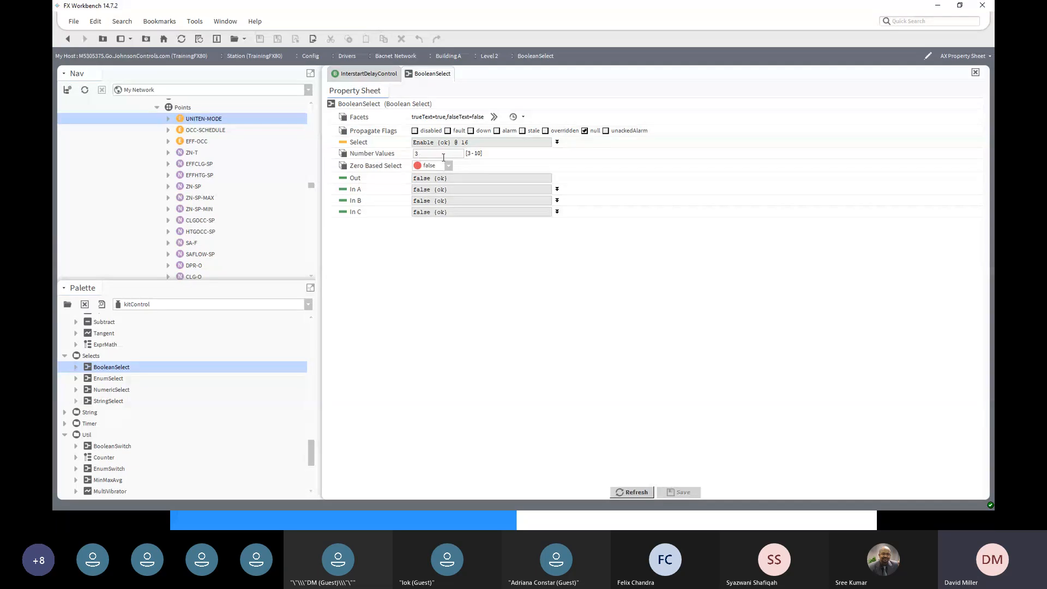
left_click_drag(420, 153, 406, 155)
type("2")
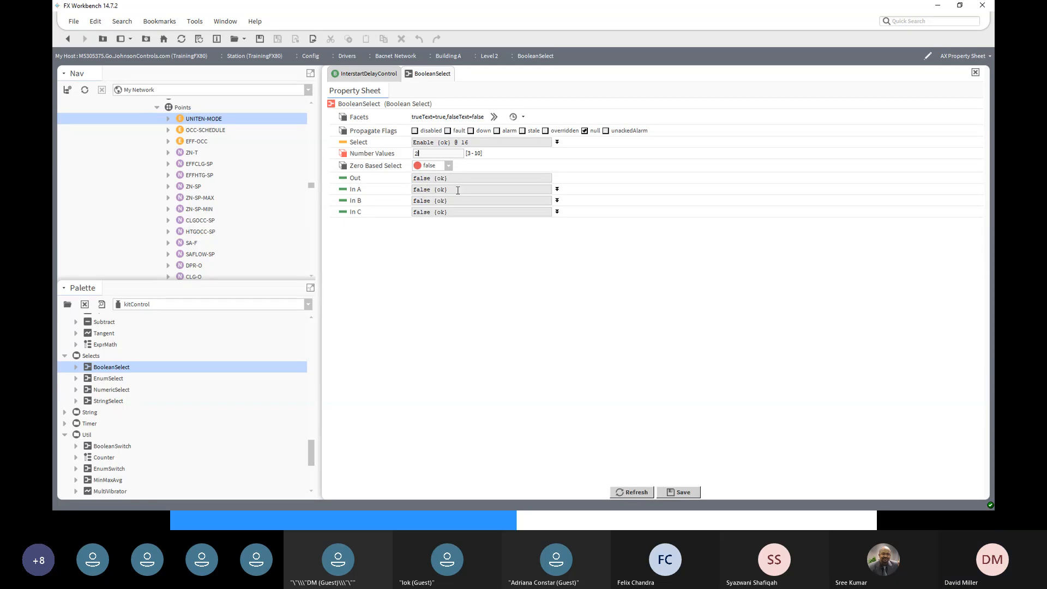
left_click(423, 189)
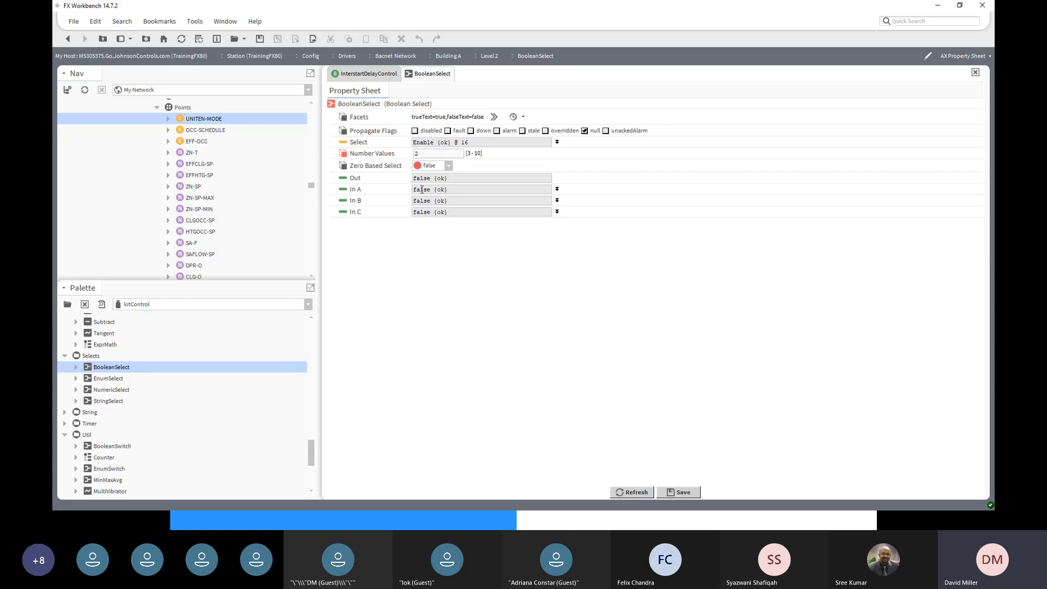
left_click(557, 201)
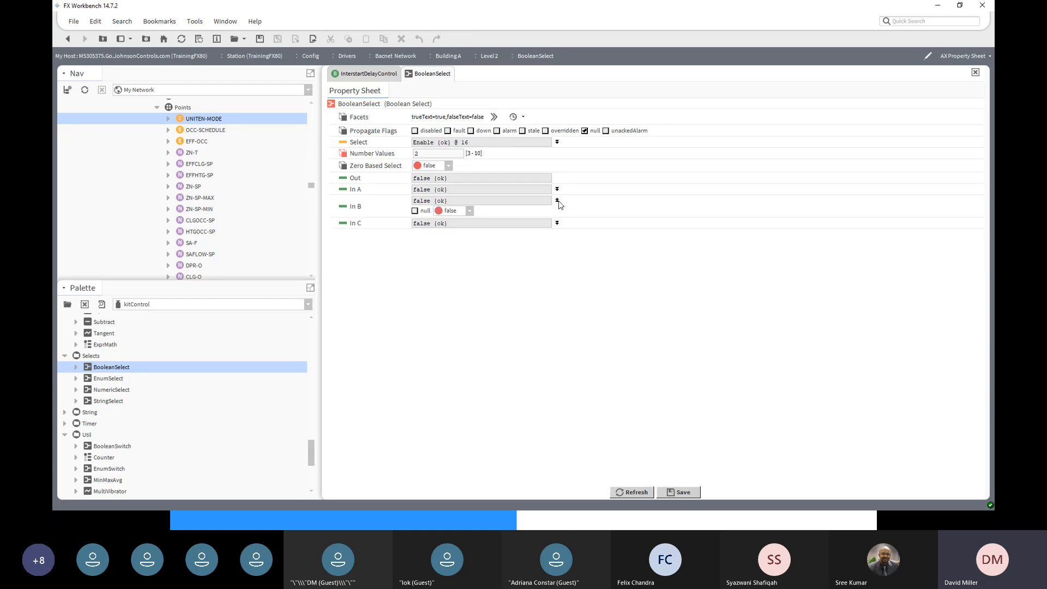
left_click(469, 211)
left_click(463, 233)
left_click(678, 492)
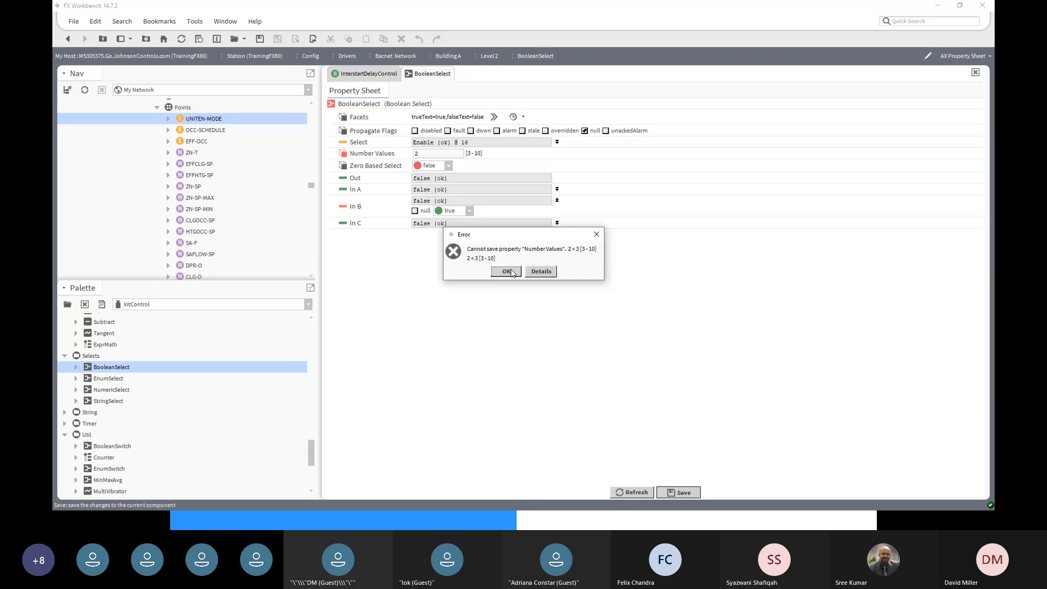
left_click(507, 271)
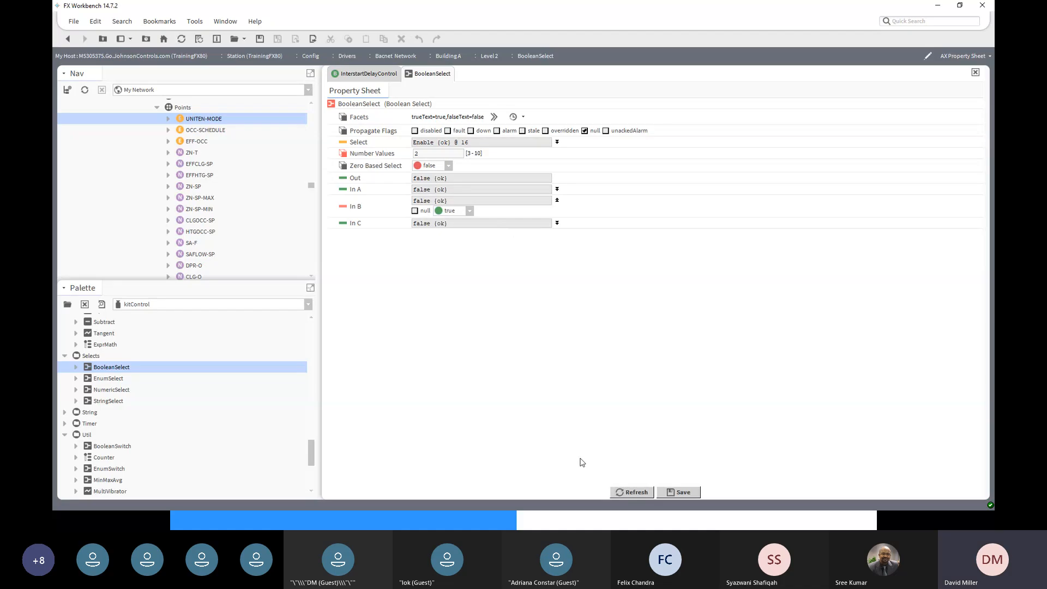
- Refresh the BooleanSelect properties, acknowledging the repeated Number Values error
left_click(640, 491)
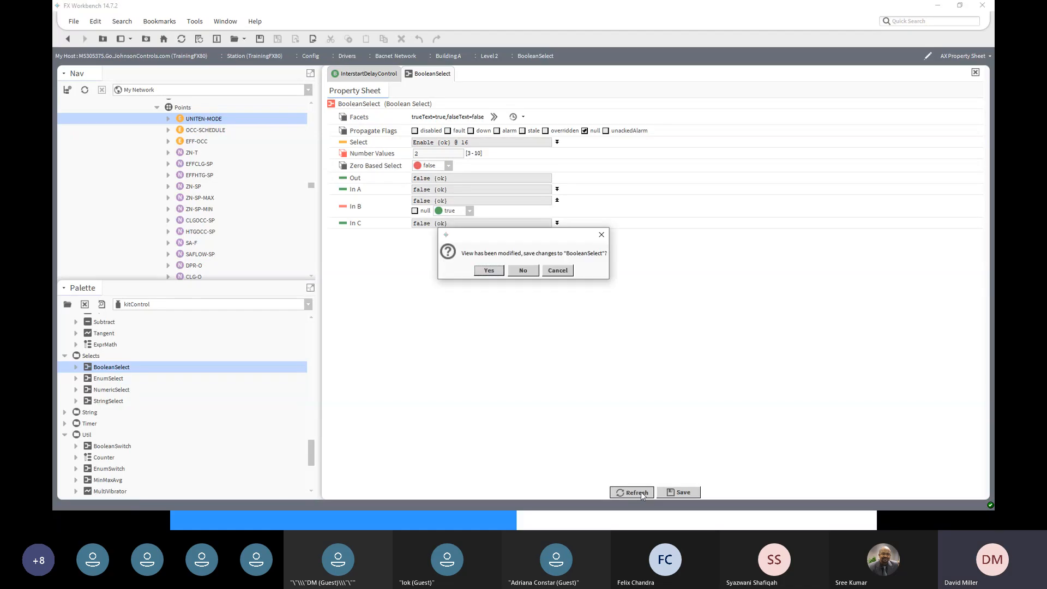
left_click(489, 272)
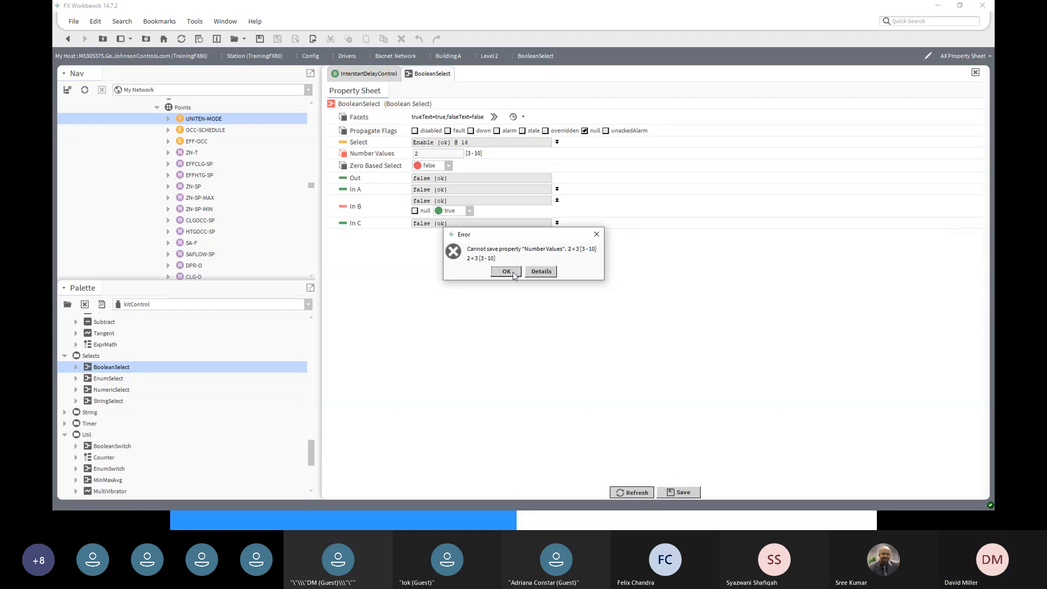
left_click(514, 274)
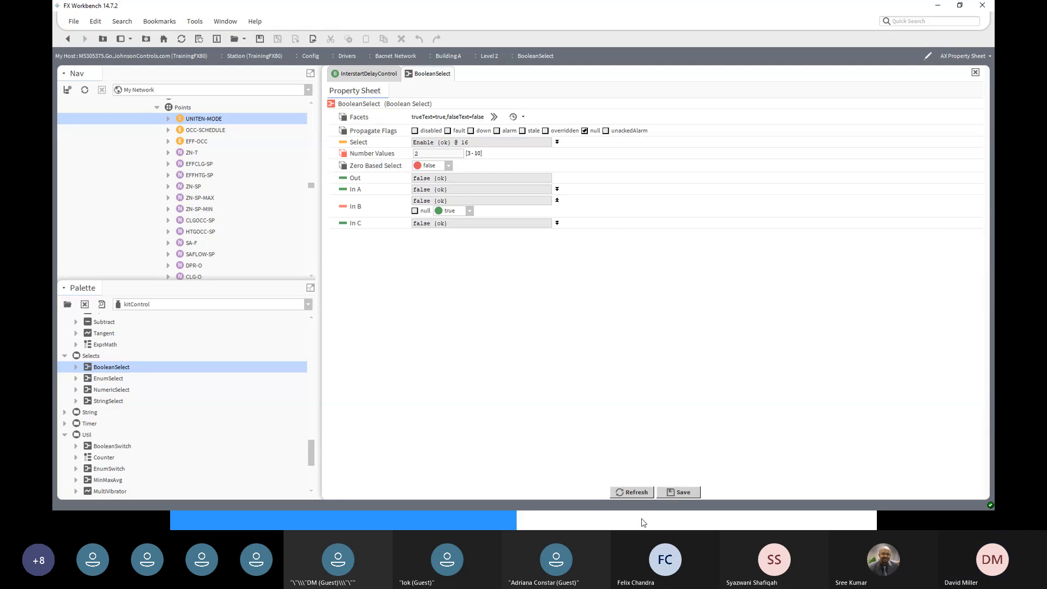
left_click(635, 492)
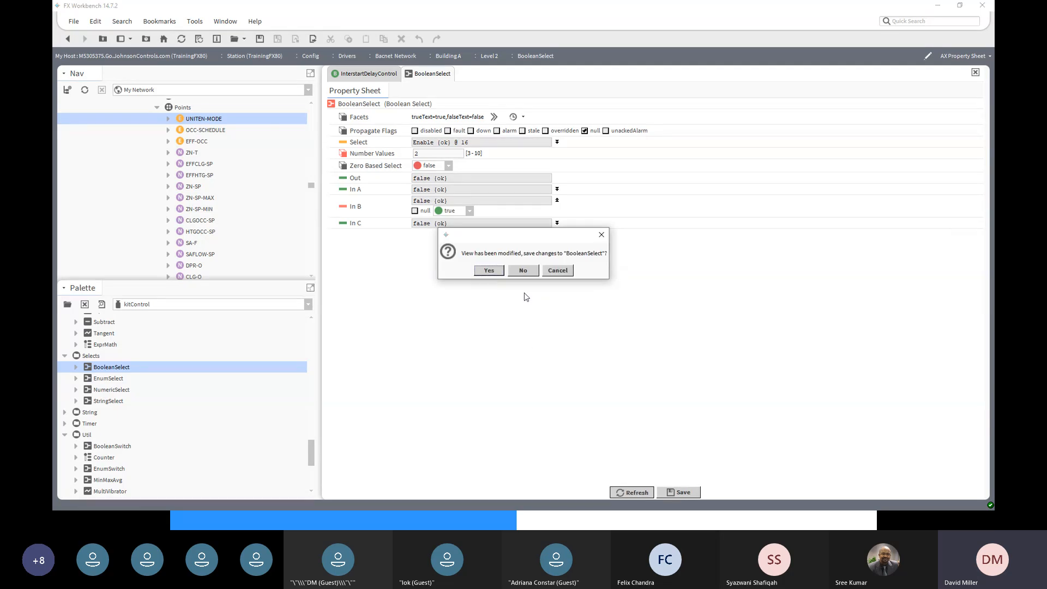
- Retry Number Values 2, see it rejected, and save BooleanSelect with Number Values 3
key("ctrl+s")
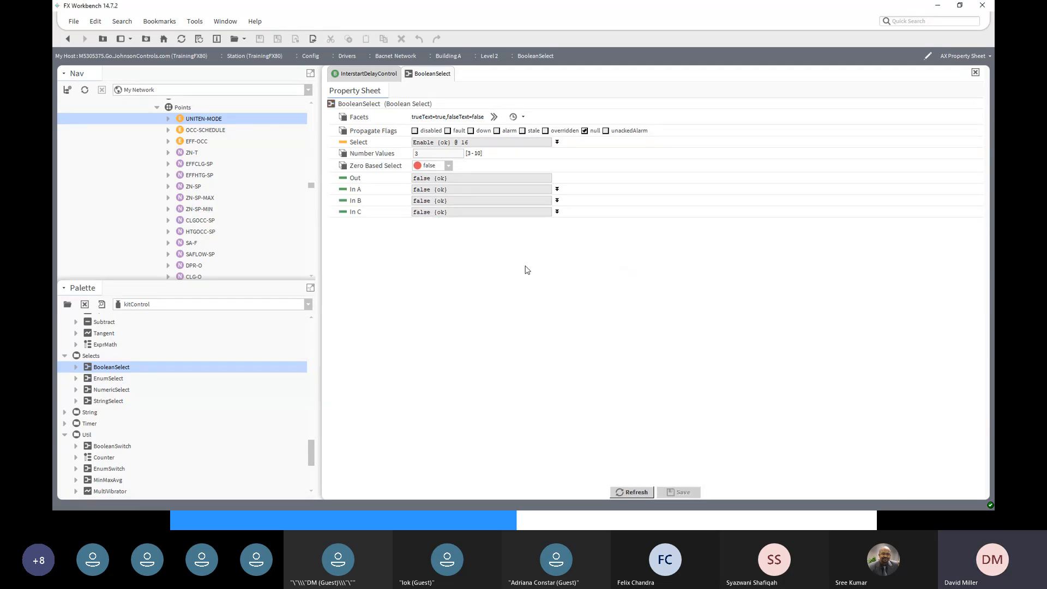
left_click_drag(422, 154, 409, 156)
type("2")
left_click(681, 494)
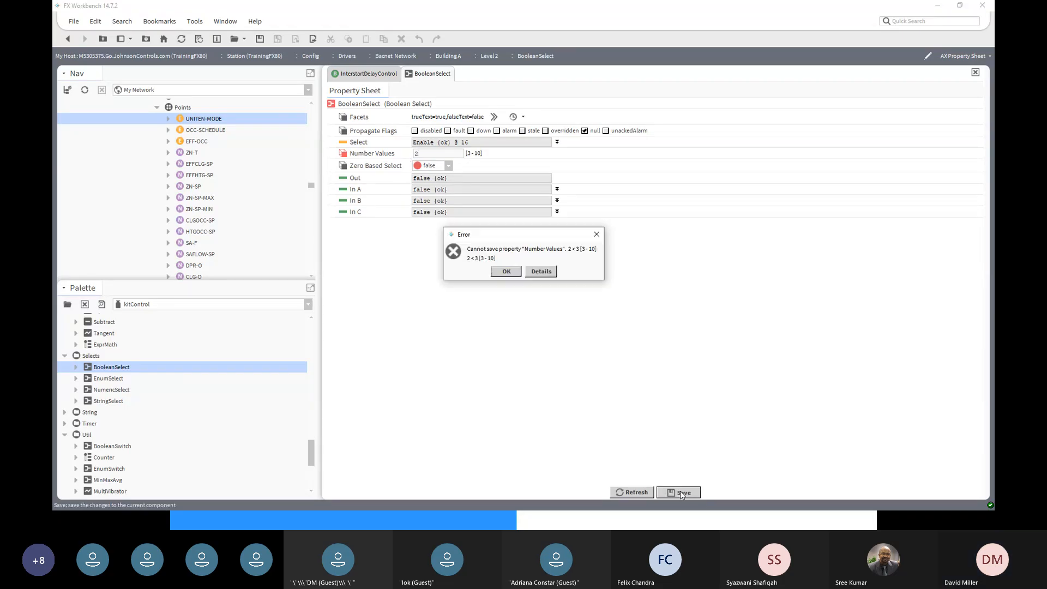
left_click(505, 271)
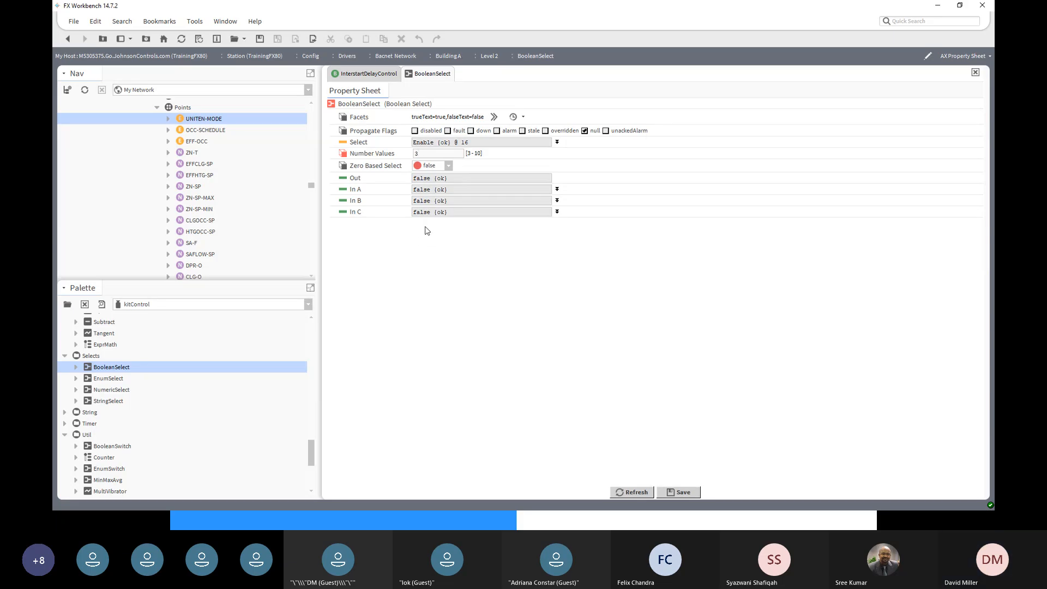
left_click(697, 490)
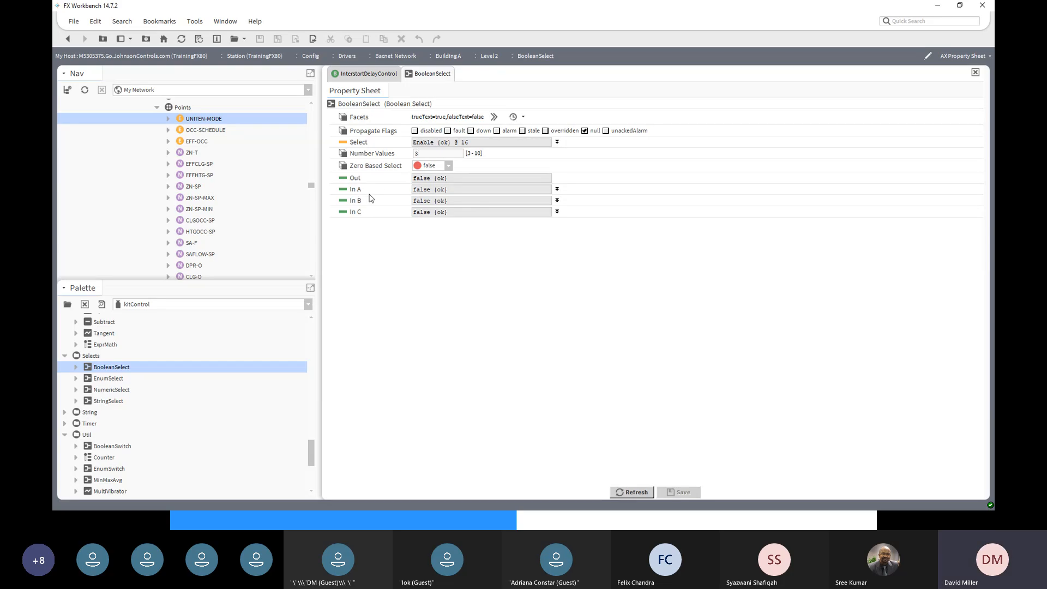
- Set In B and In C to true, save, and return to the Level 2 wire sheet
left_click(557, 200)
left_click(470, 211)
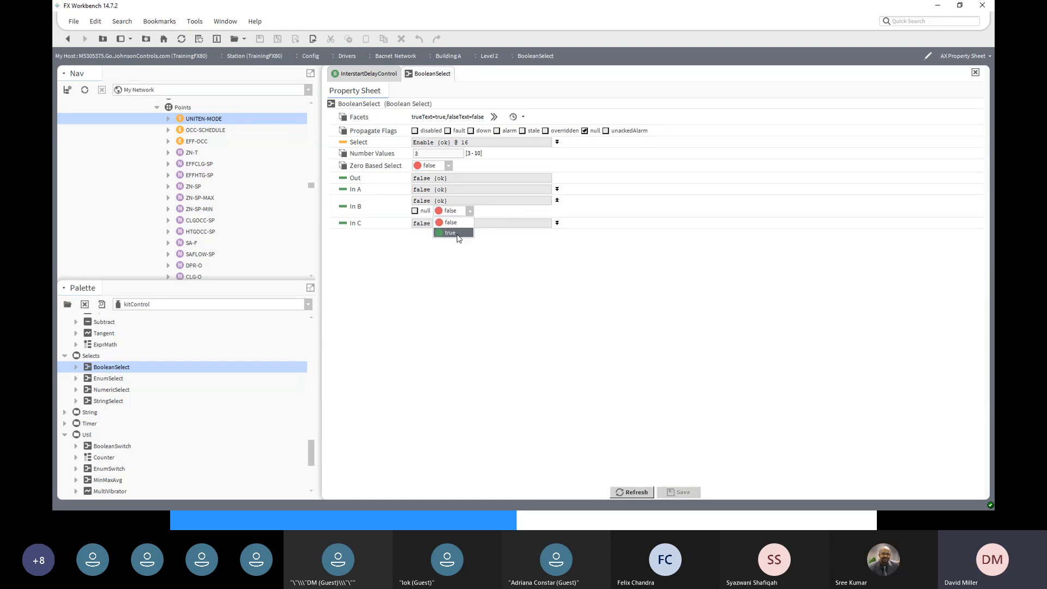
left_click(457, 234)
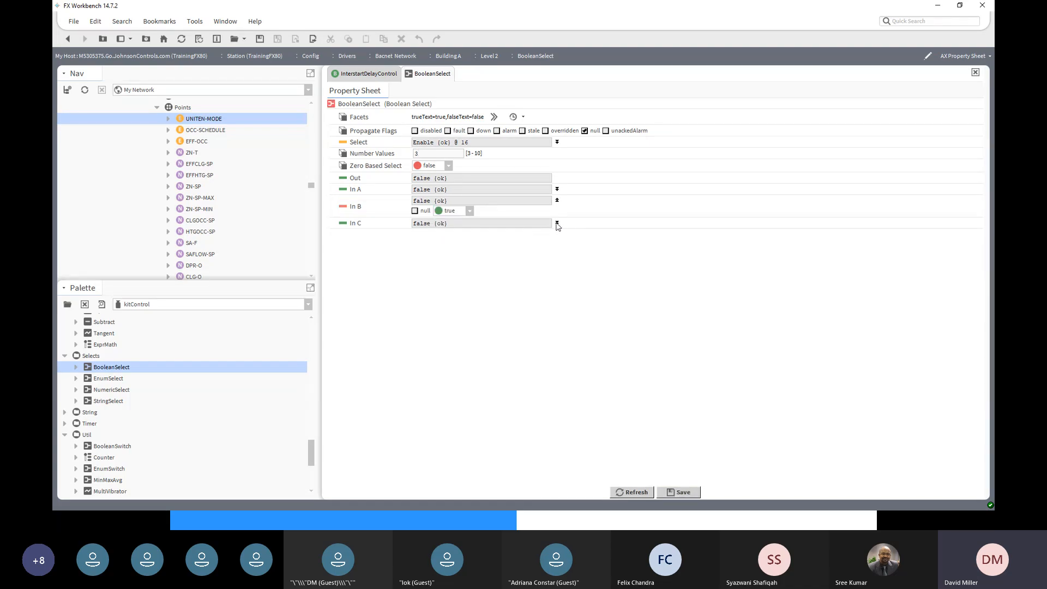
left_click(557, 223)
left_click(470, 234)
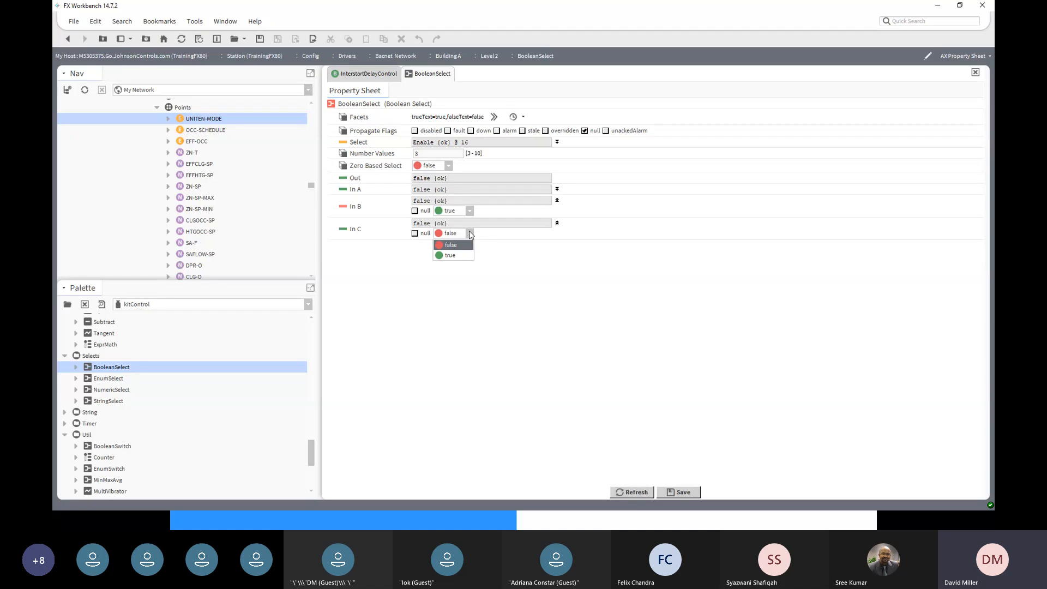
left_click(468, 255)
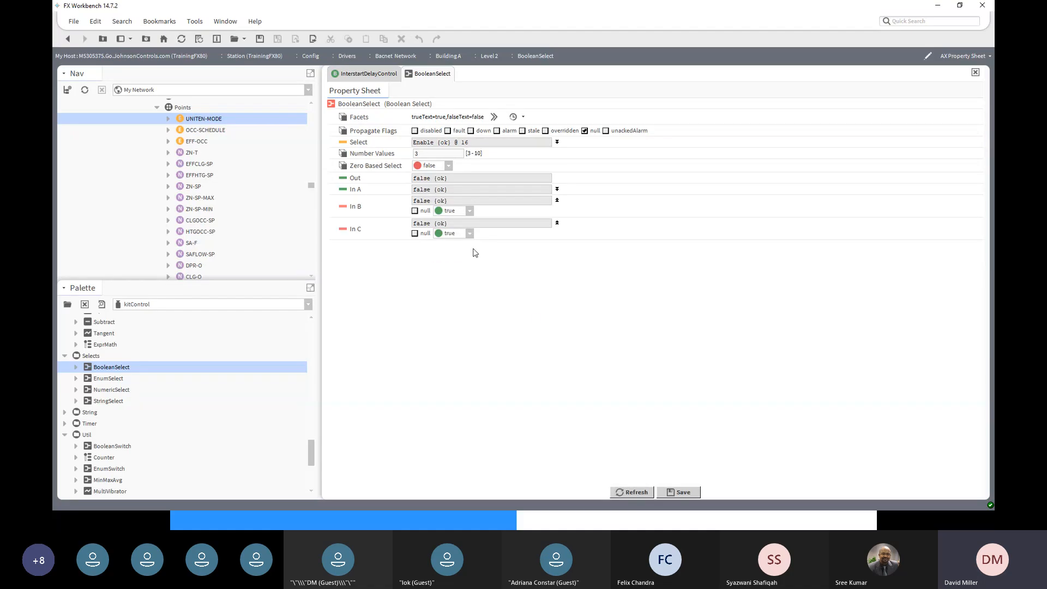
left_click(682, 492)
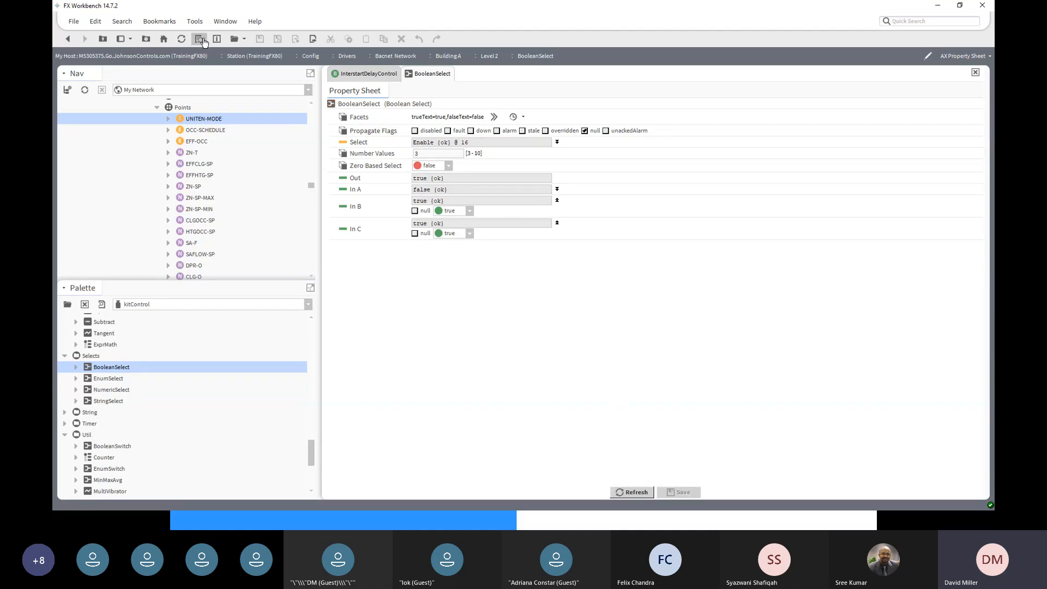
left_click(70, 42)
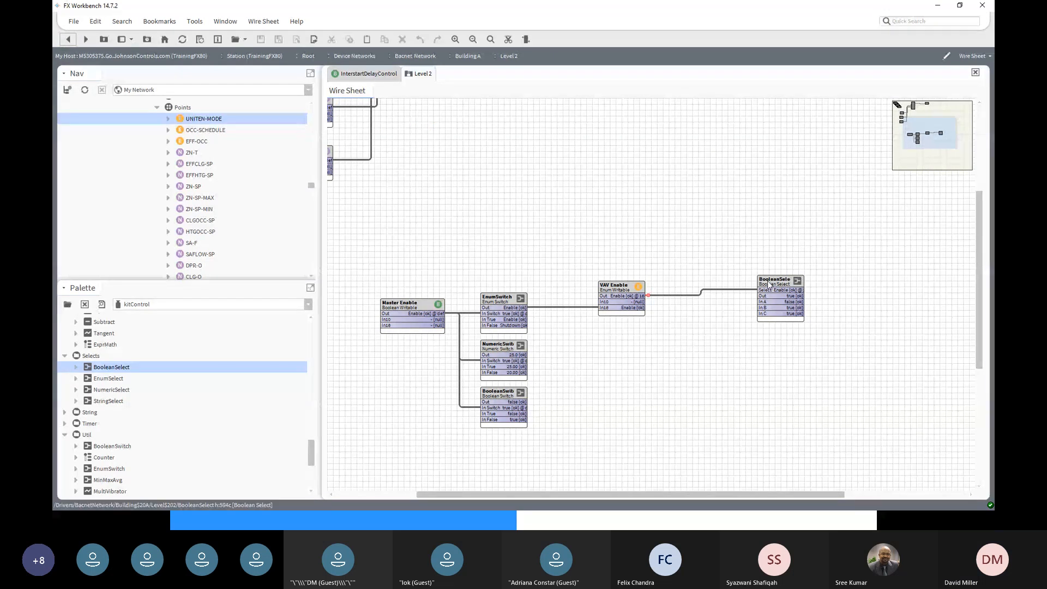
- Duplicate Master Enable as a new Boolean Writable named Master Enable Result1
left_click_drag(770, 280, 746, 281)
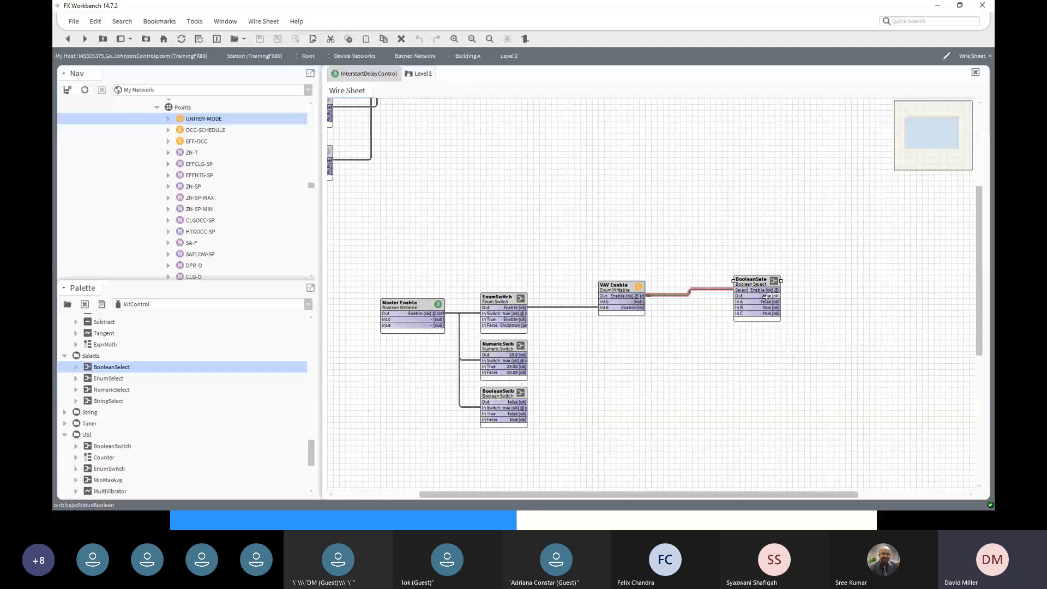
left_click(402, 307)
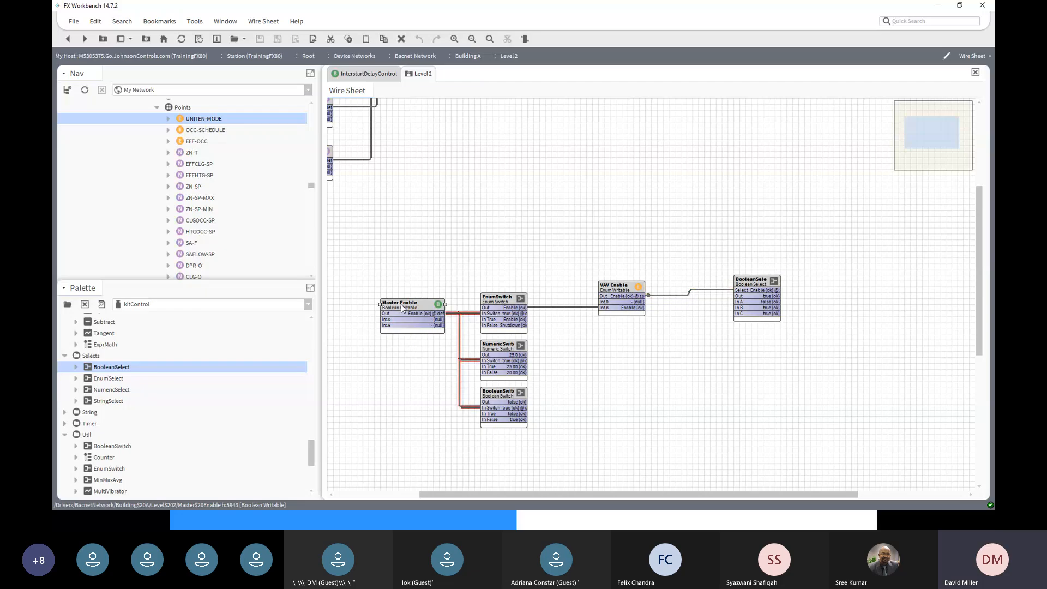
right_click(401, 304)
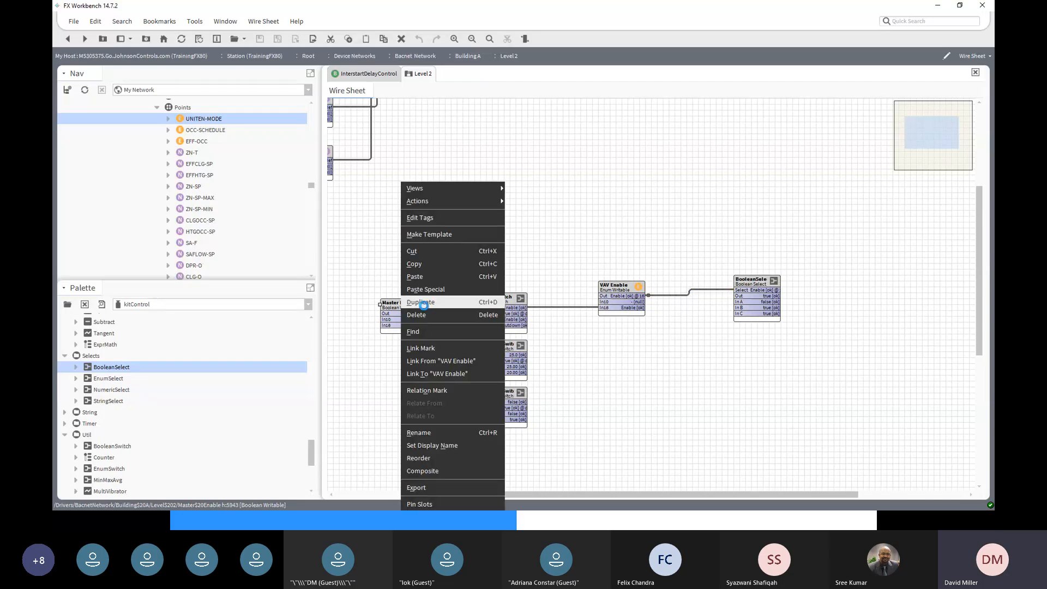
left_click(424, 303)
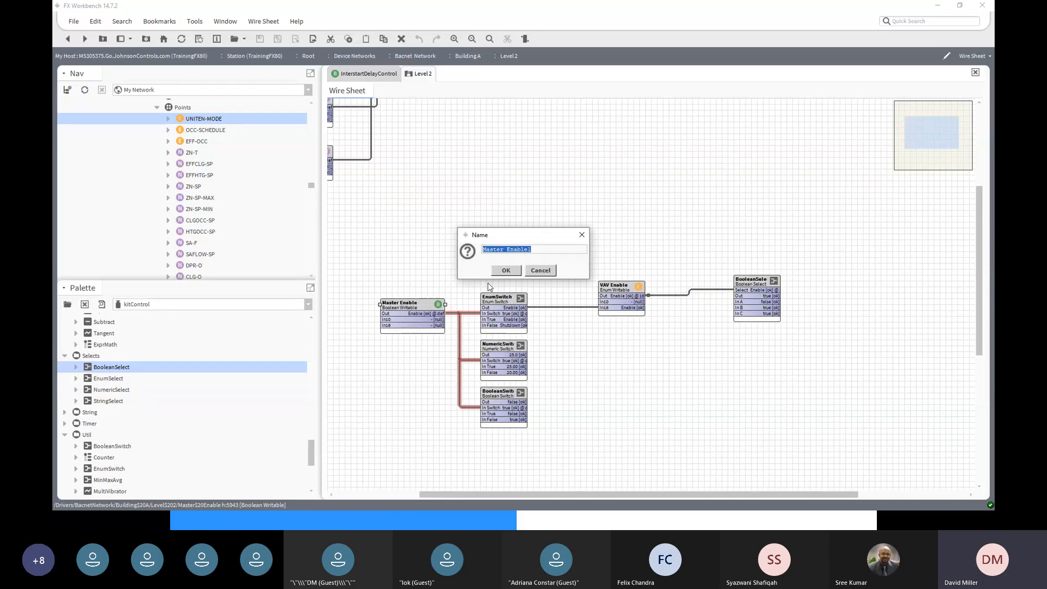
left_click(527, 250)
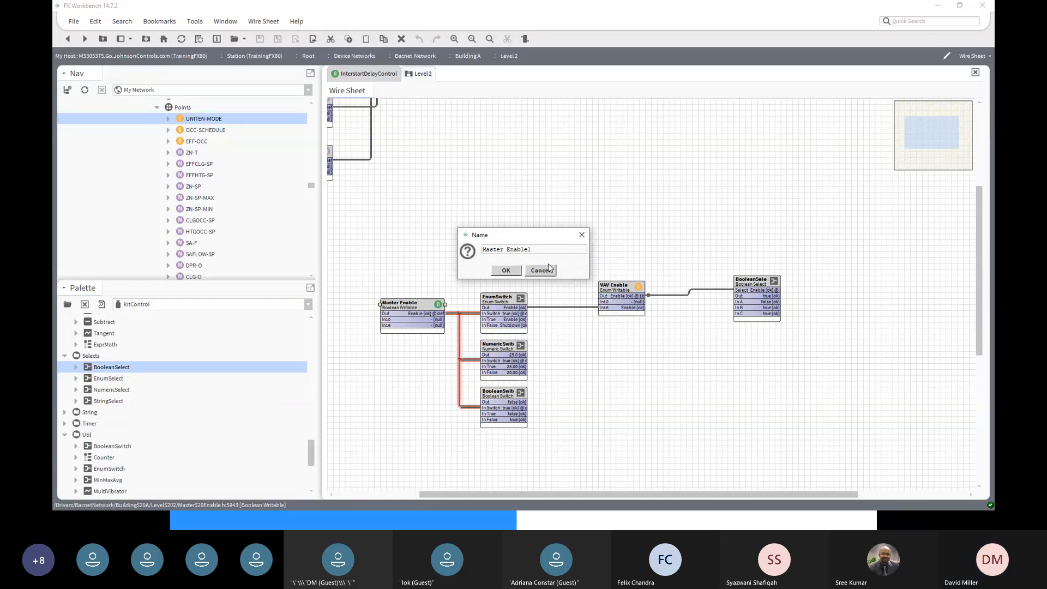
key("BackSpace")
type("Result1")
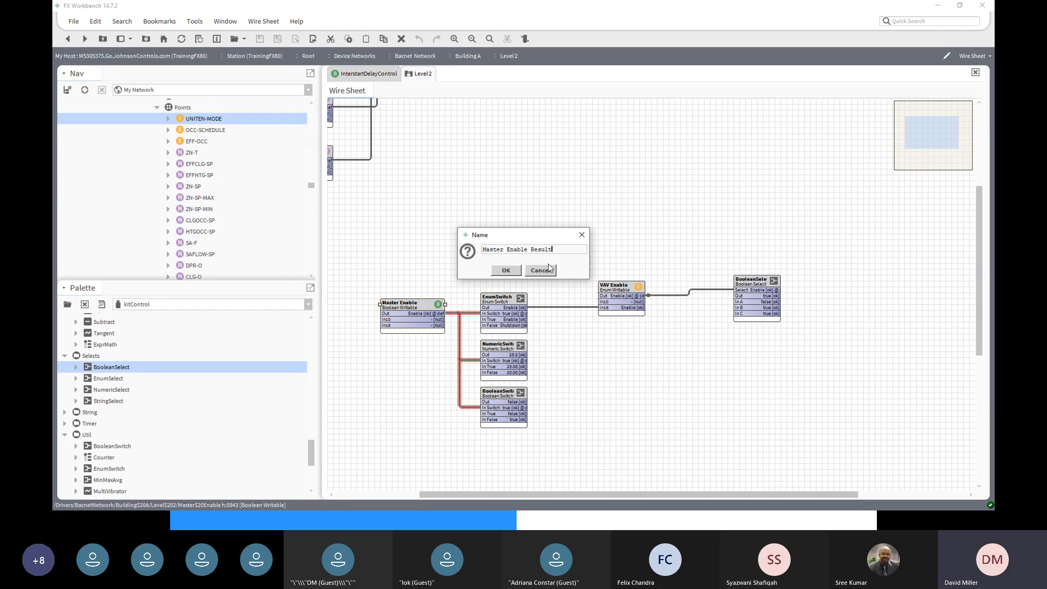
left_click(506, 271)
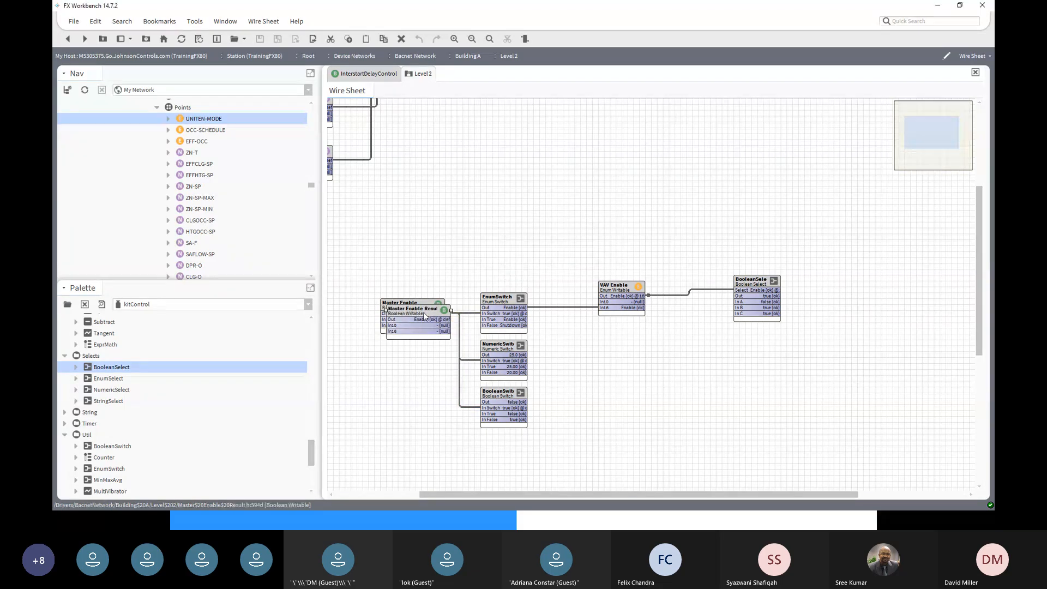
- Place Master Enable Result1 right of BooleanSelect and link BooleanSelect's Out into it
left_click_drag(424, 313, 895, 289)
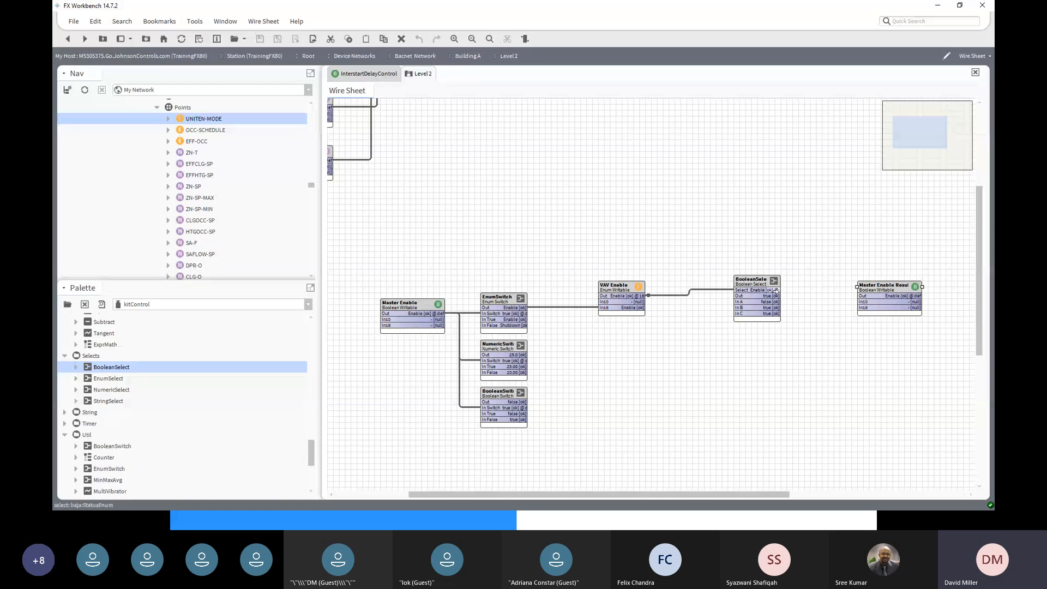
left_click_drag(773, 296, 866, 308)
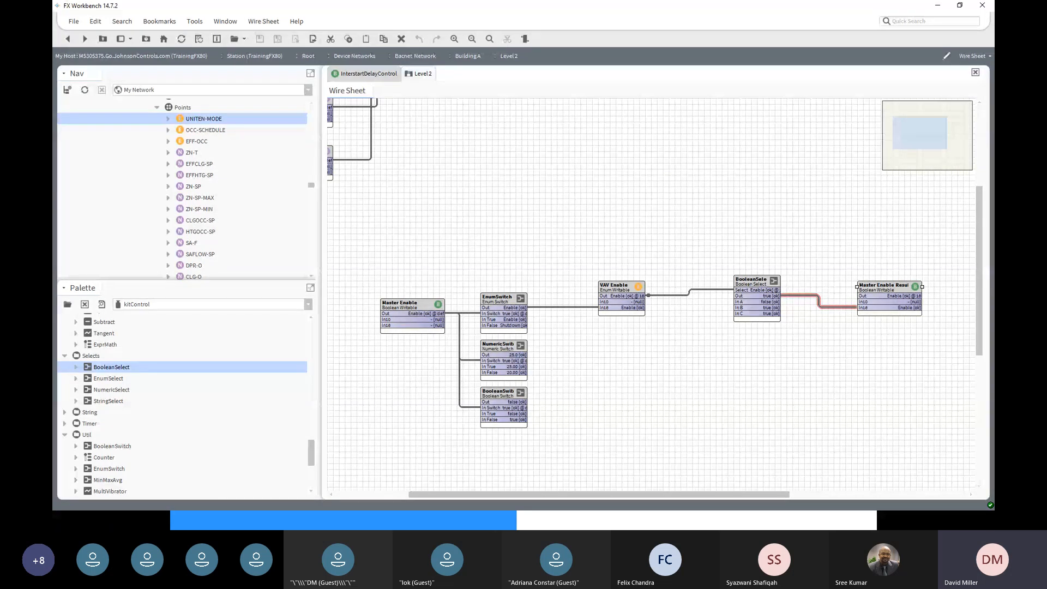
left_click(417, 311)
left_click(890, 289)
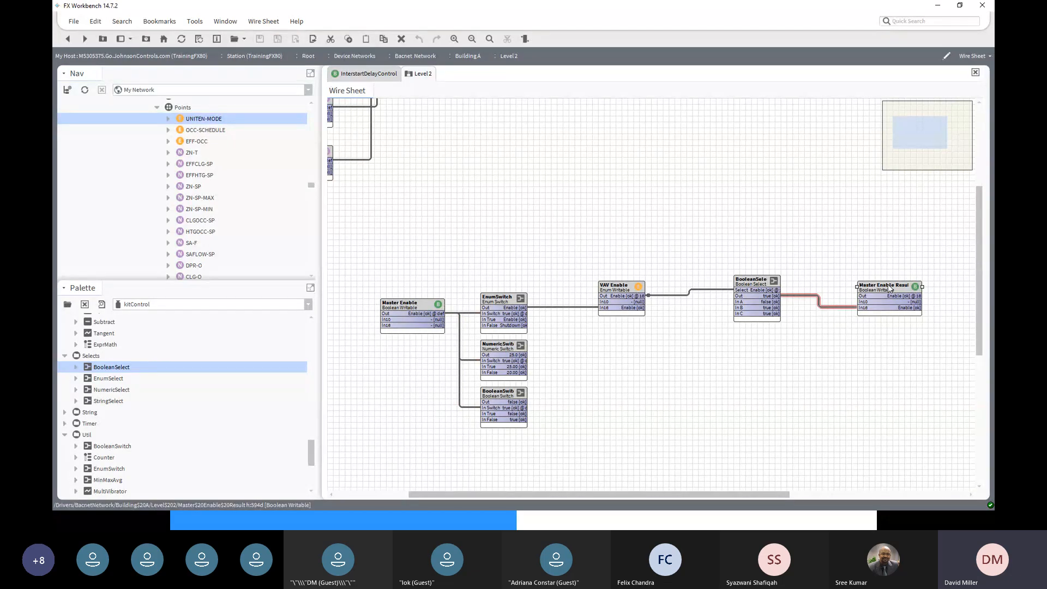
left_click(422, 303)
right_click(422, 303)
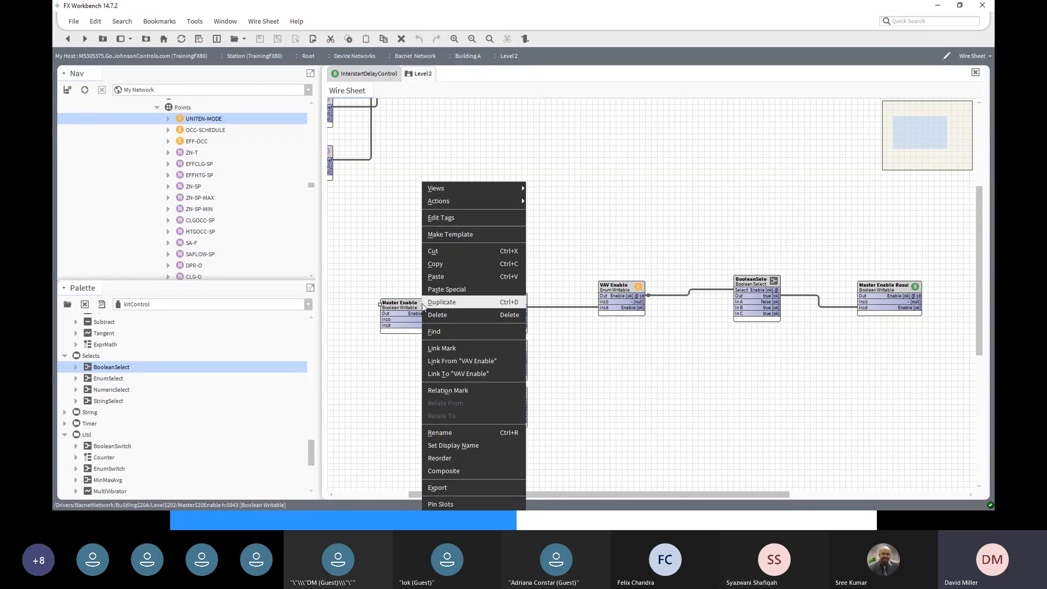
mouse_move(456, 201)
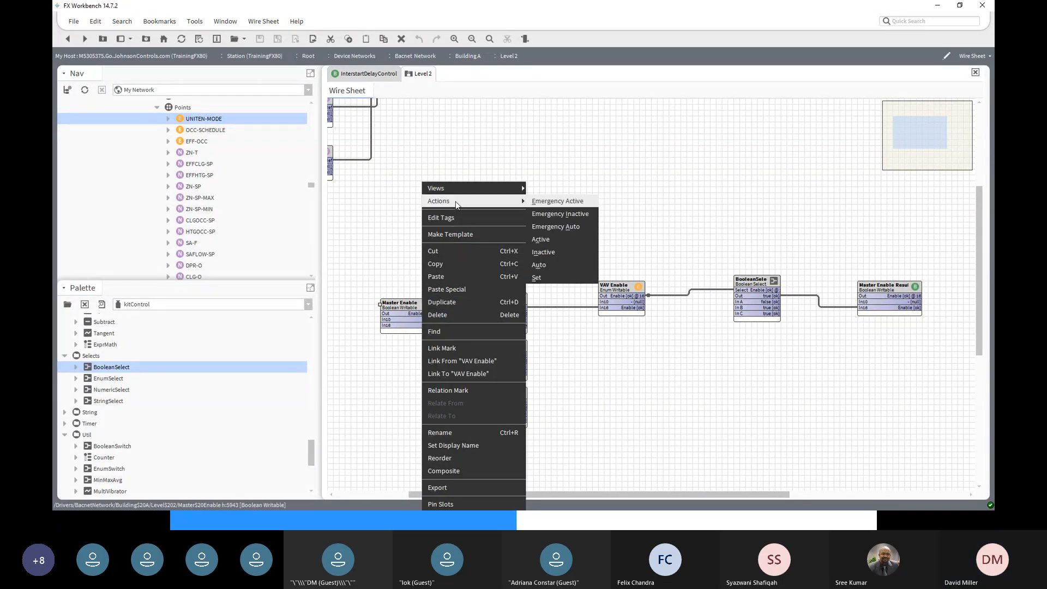
left_click(536, 277)
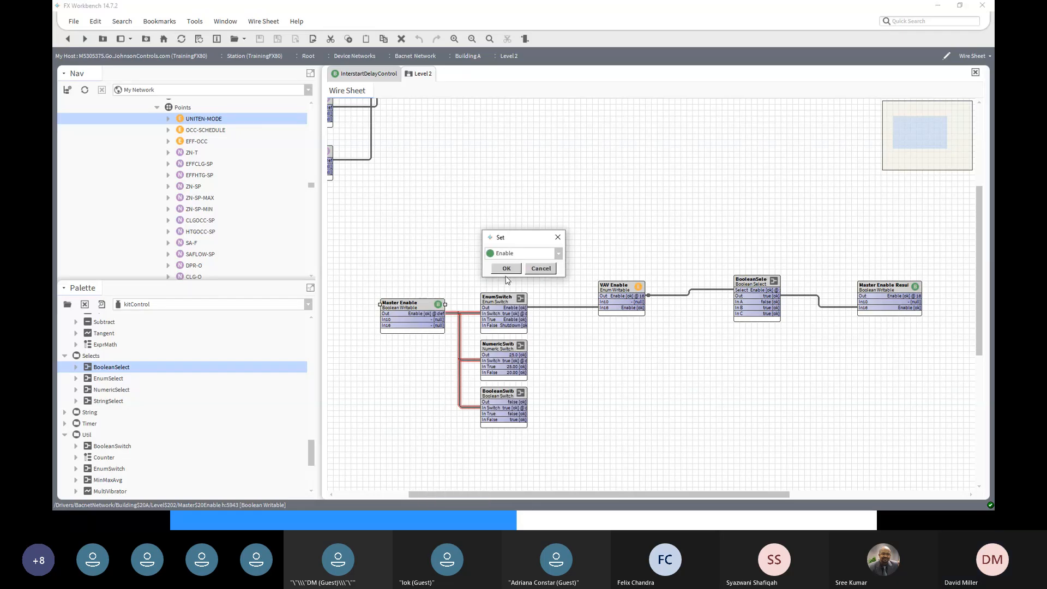
left_click(558, 254)
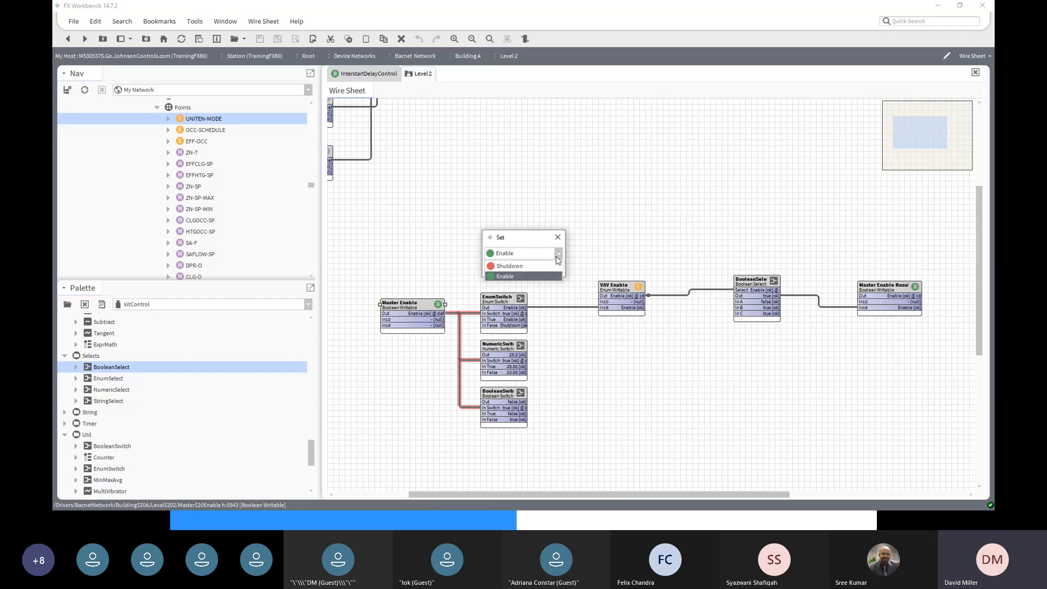
left_click(522, 266)
left_click(508, 270)
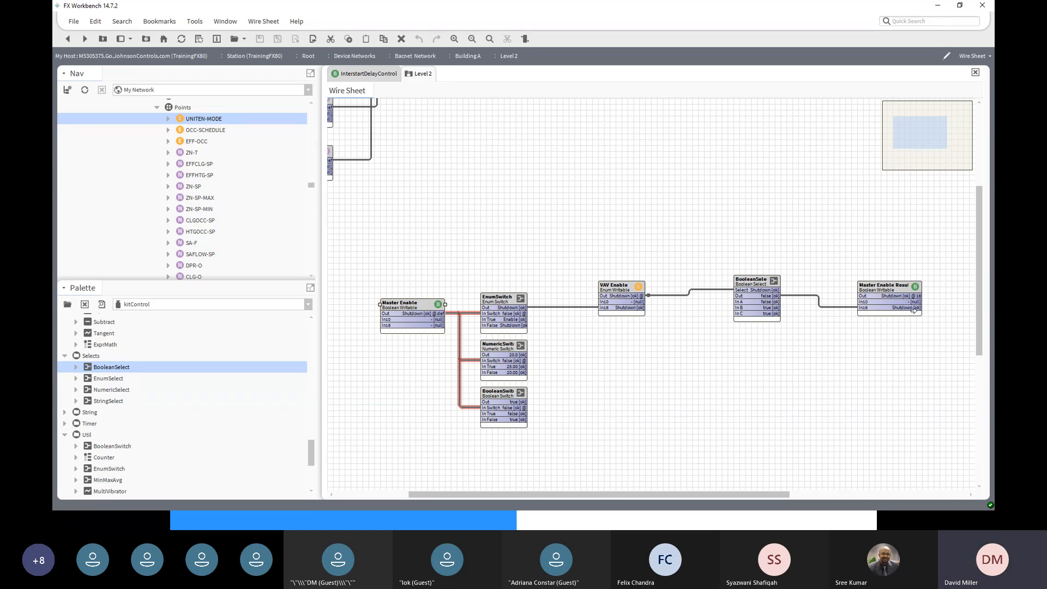
right_click(402, 308)
mouse_move(472, 205)
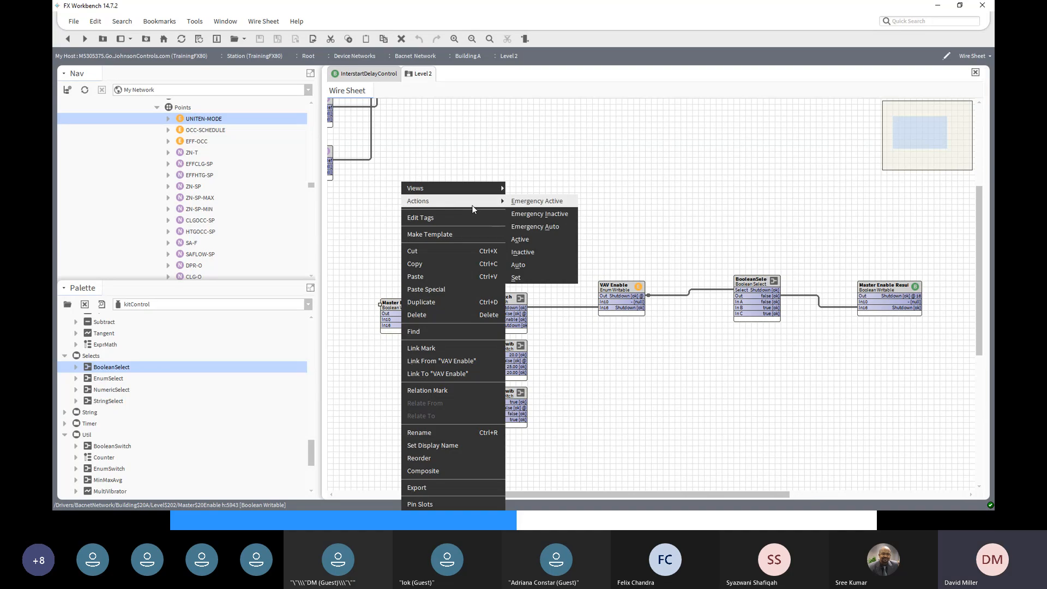
left_click(520, 277)
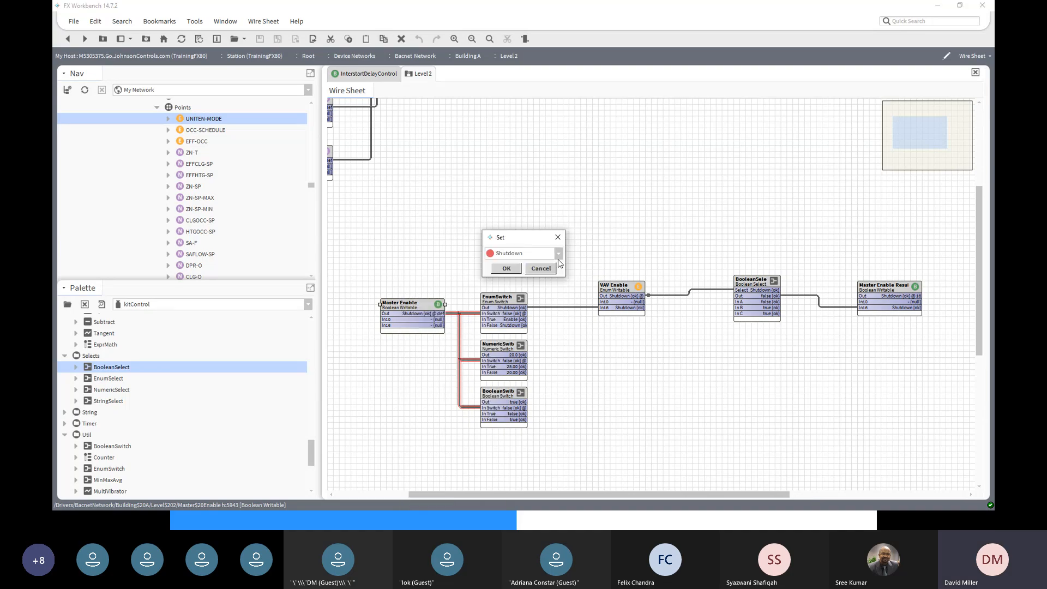
left_click(558, 254)
left_click(519, 279)
left_click(505, 268)
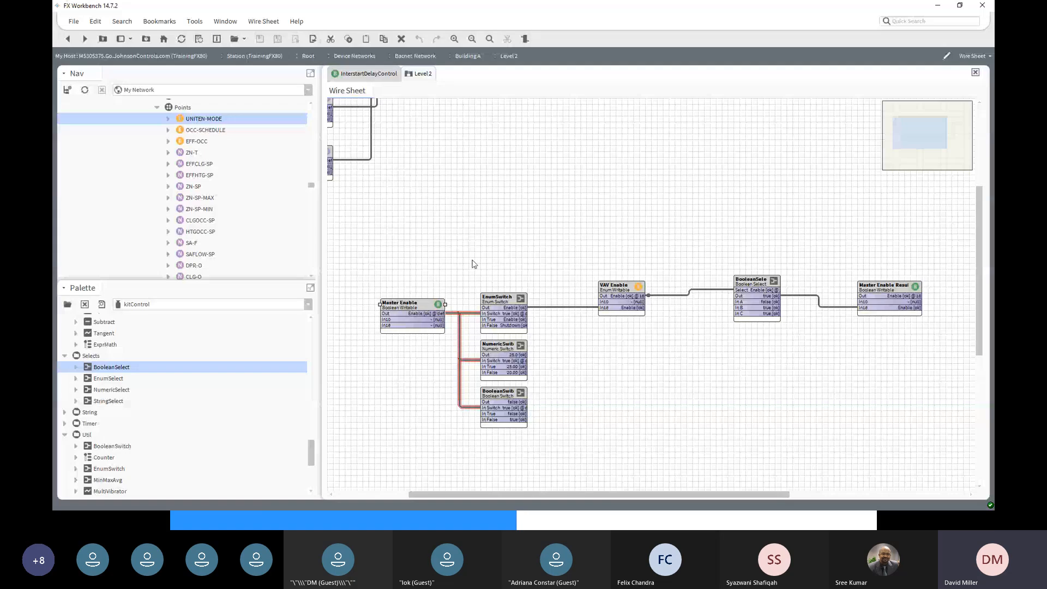
left_click_drag(468, 258, 802, 339)
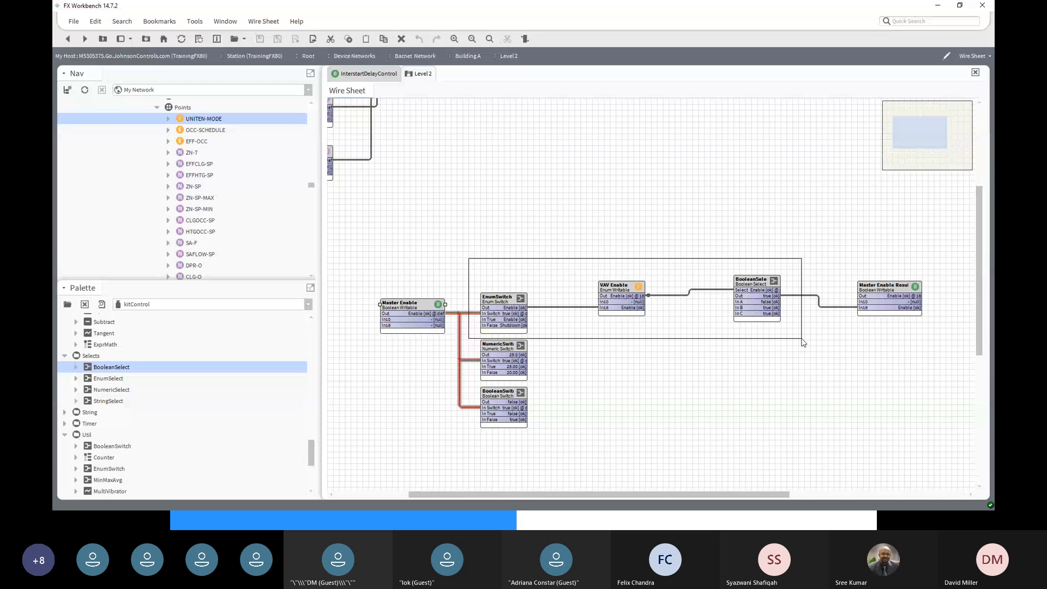
left_click_drag(802, 342, 778, 195)
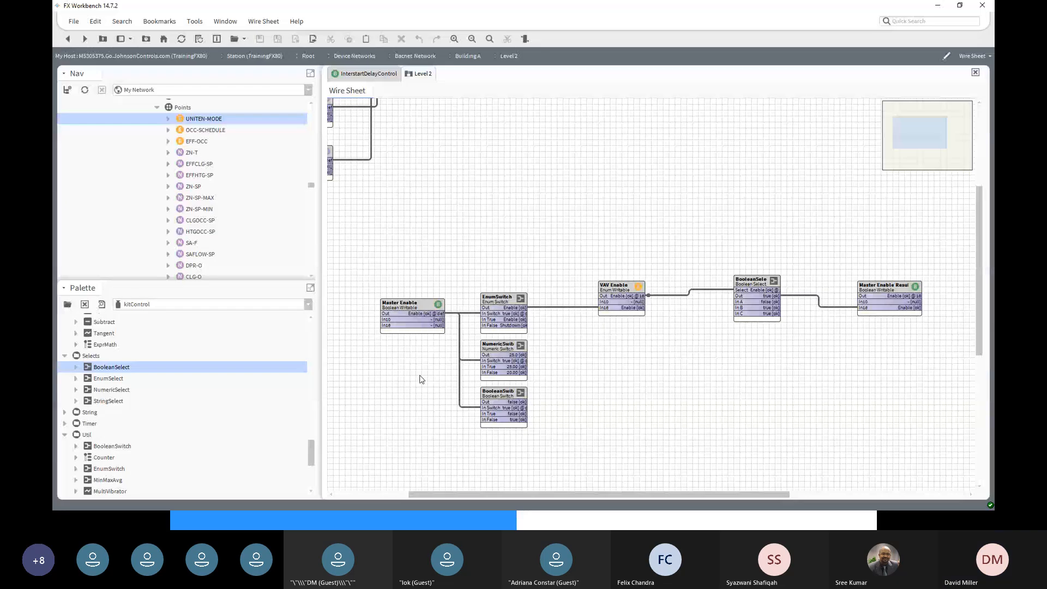
left_click(499, 300)
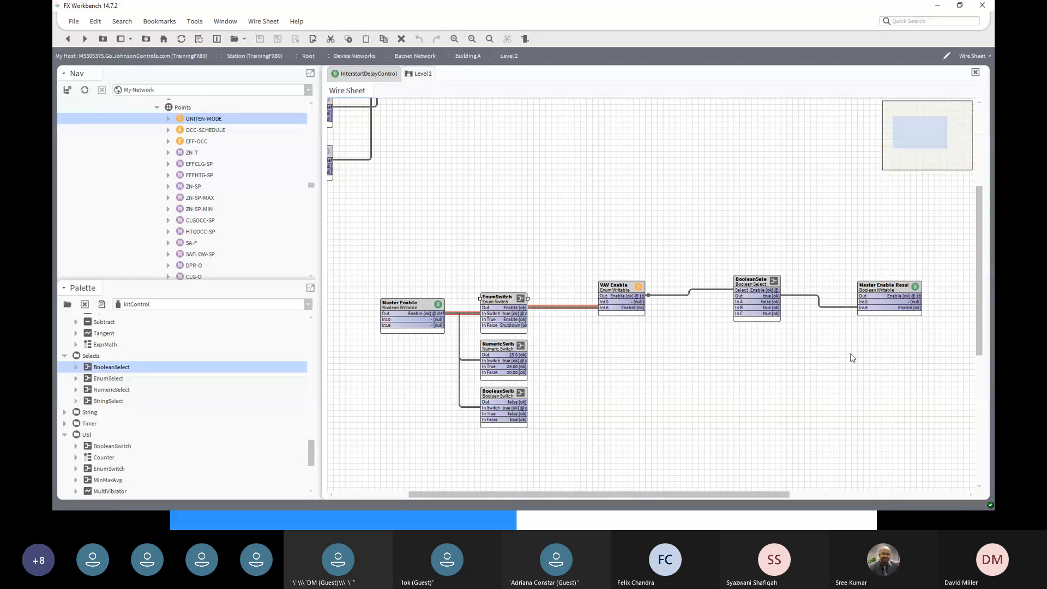
left_click(754, 285)
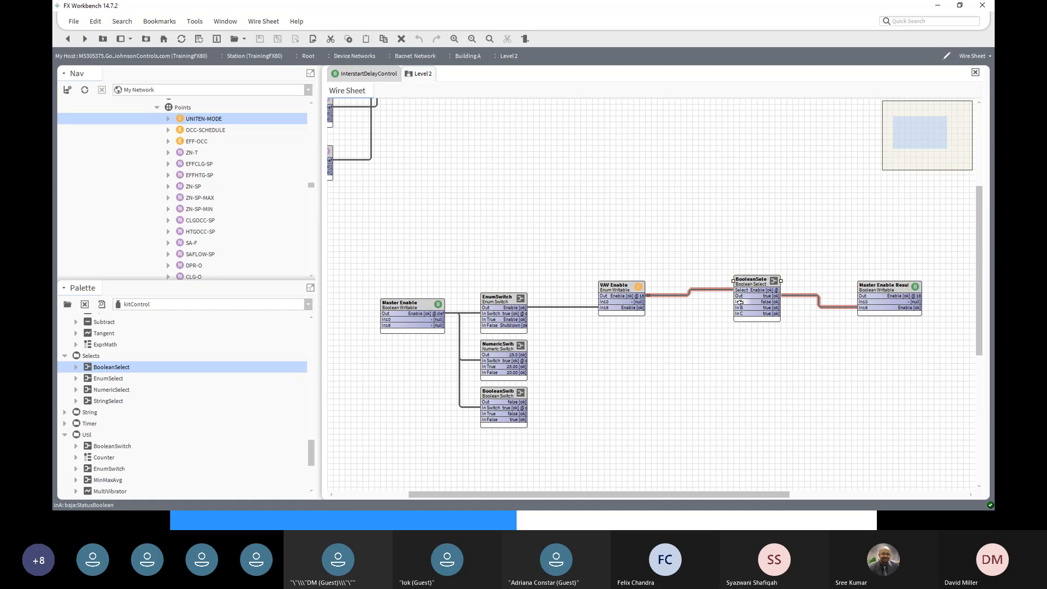
left_click(763, 348)
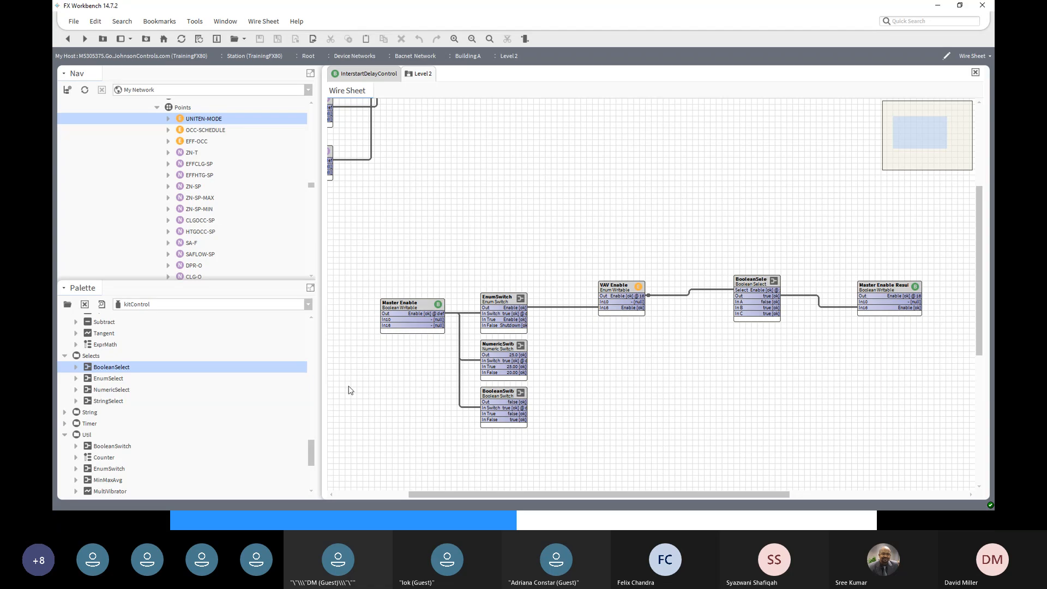
left_click(384, 495)
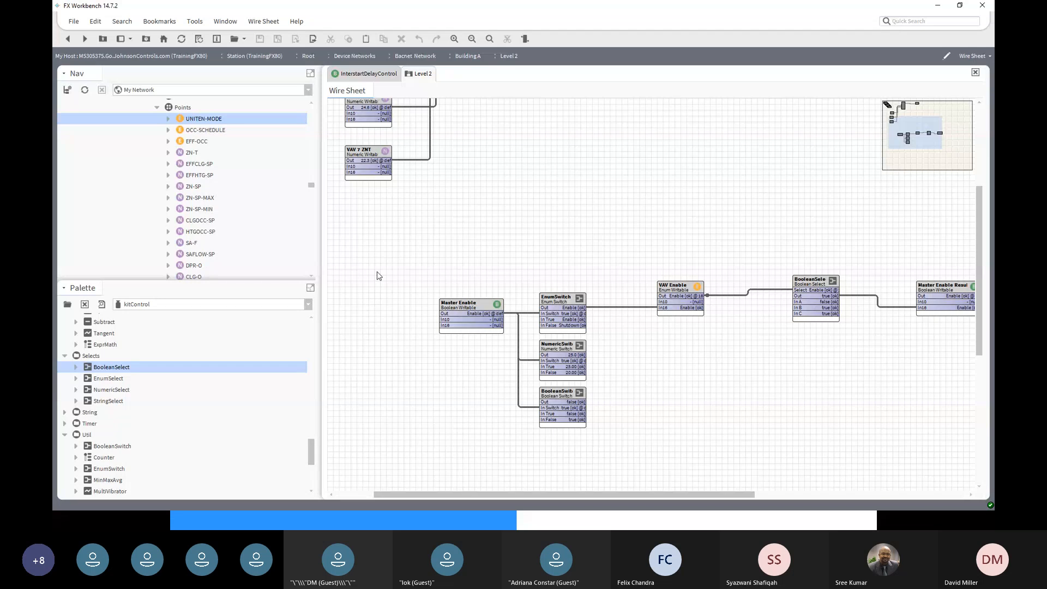
- Scroll the Nav tree and select the Level 2 and Level 1 folders
scroll(377, 273, "up", 3)
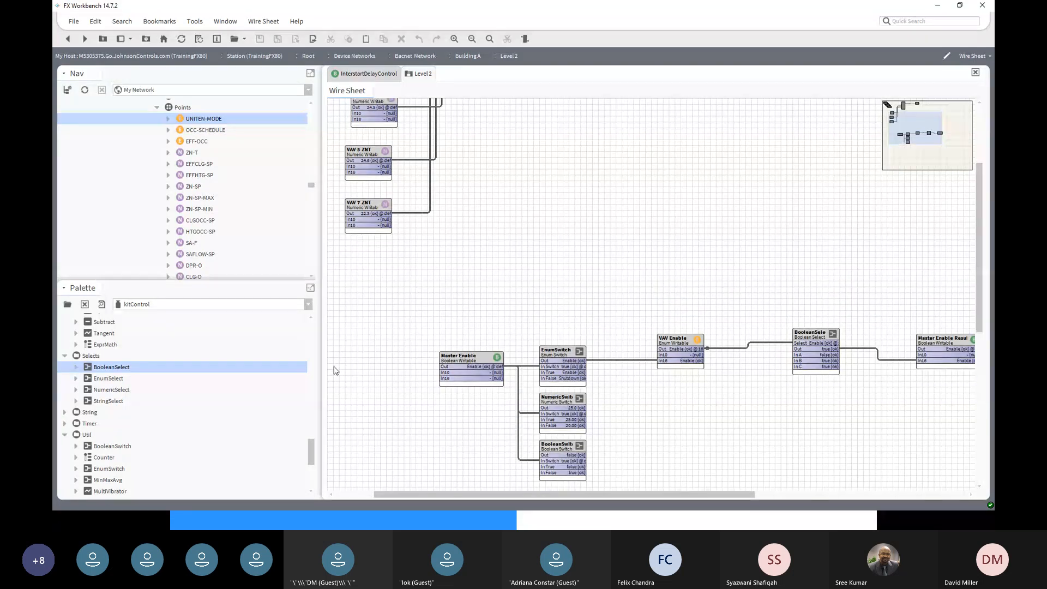
scroll(334, 374, "up", 3)
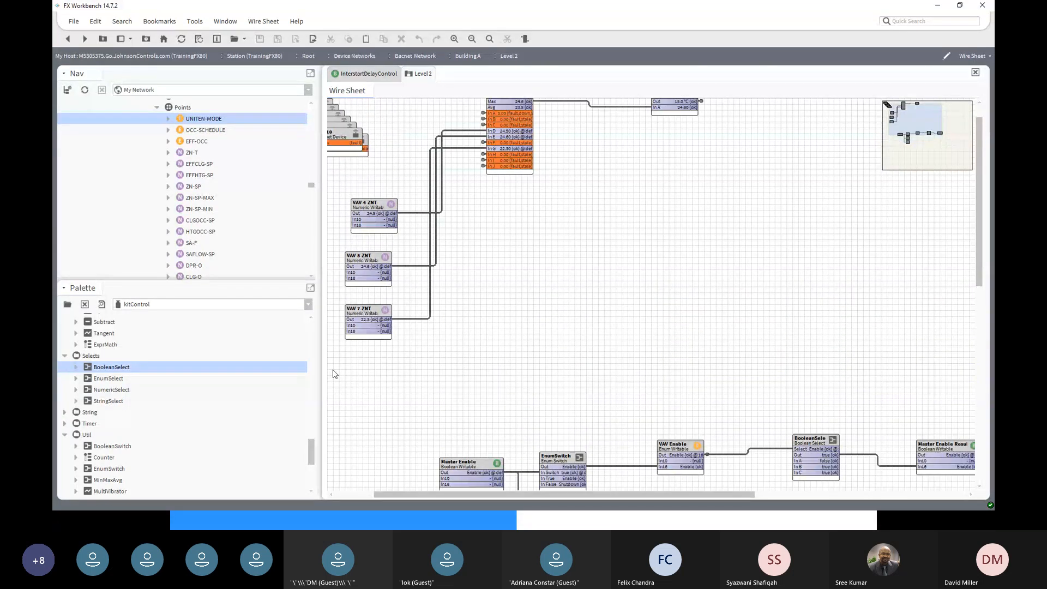
scroll(335, 374, "down", 6)
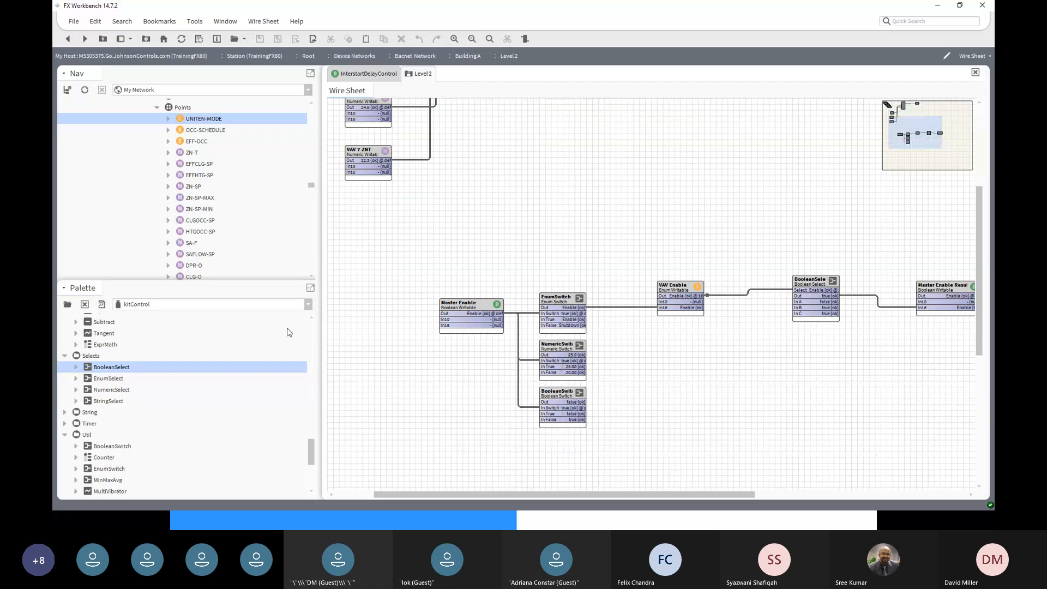
scroll(240, 362, "up", 3)
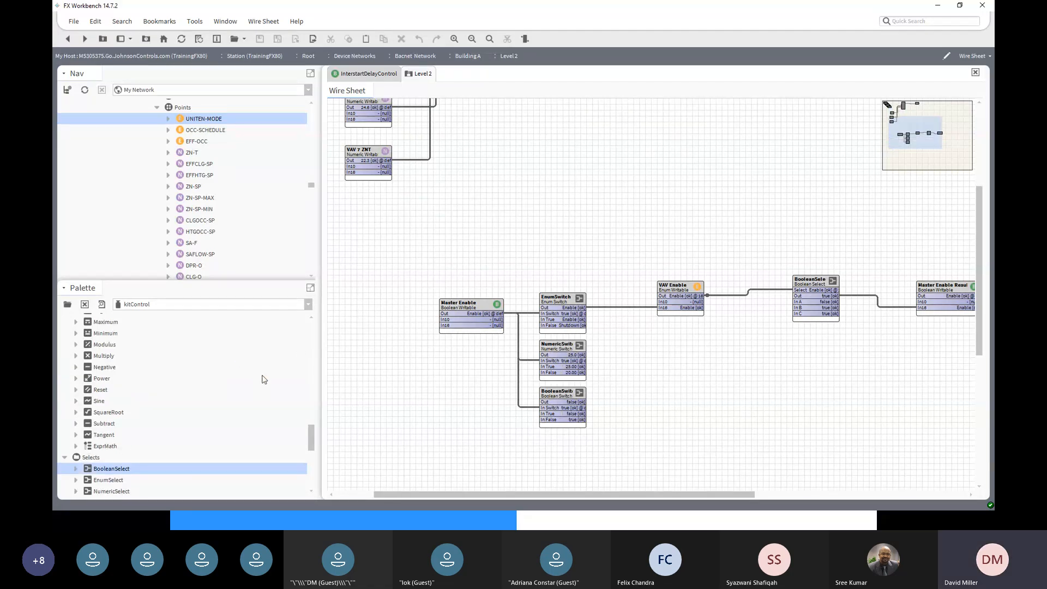
scroll(262, 376, "down", 3)
scroll(307, 175, "up", 4)
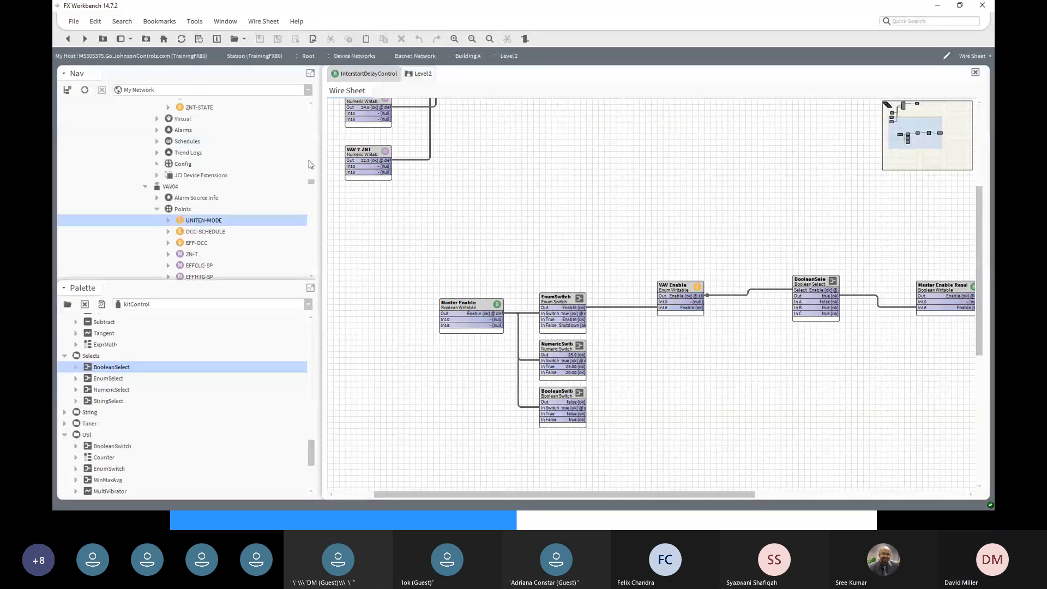
scroll(309, 164, "up", 10)
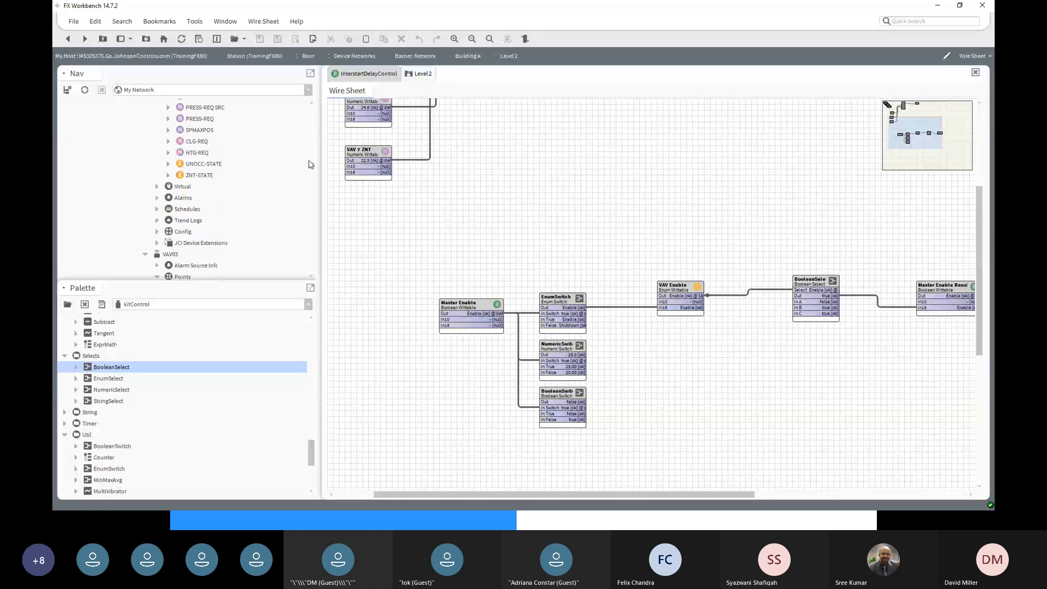
scroll(309, 164, "up", 5)
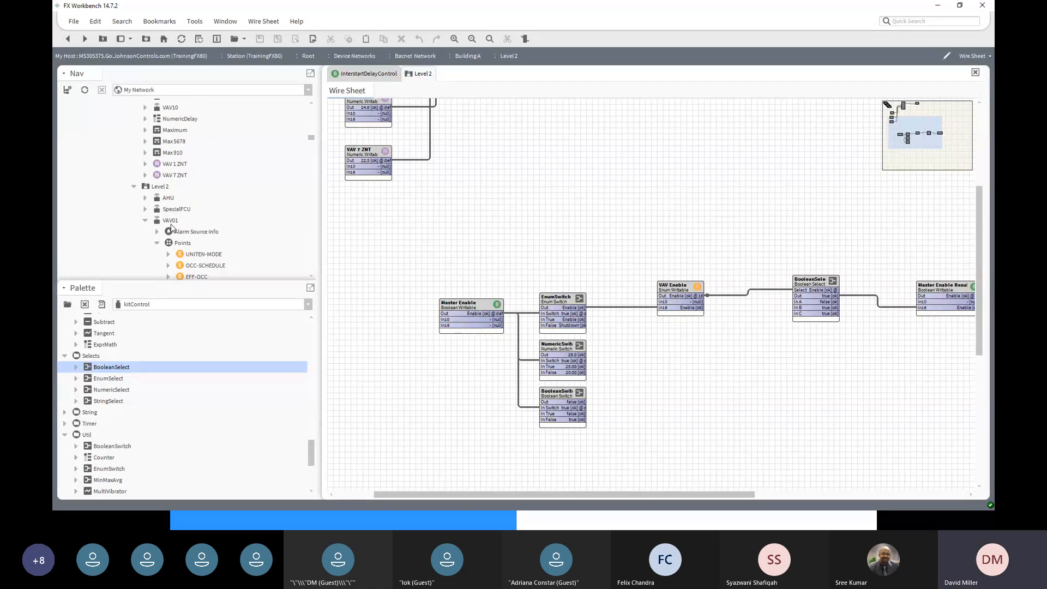
left_click(165, 188)
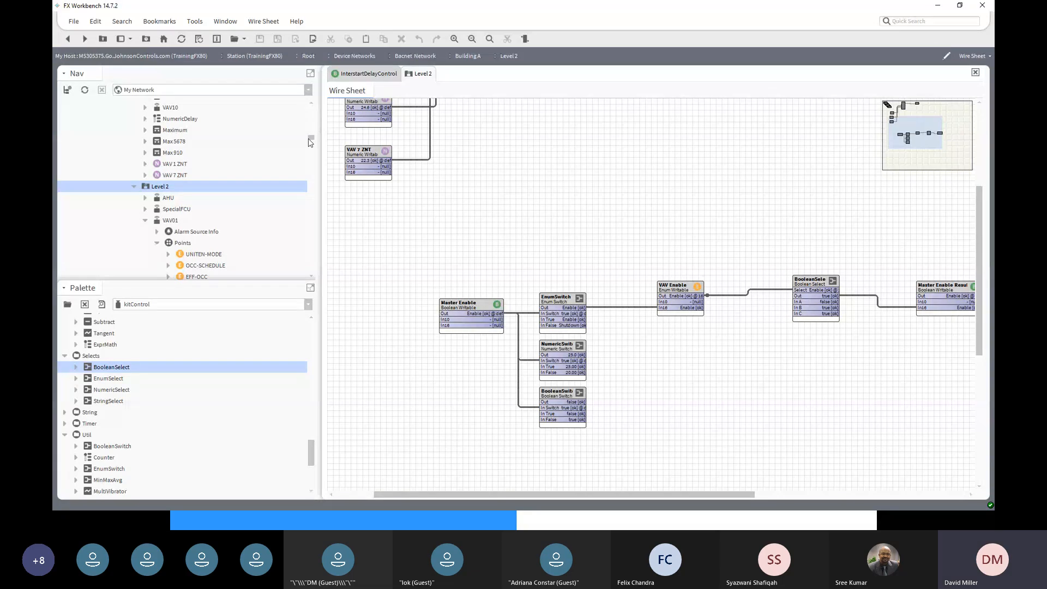
scroll(312, 131, "up", 10)
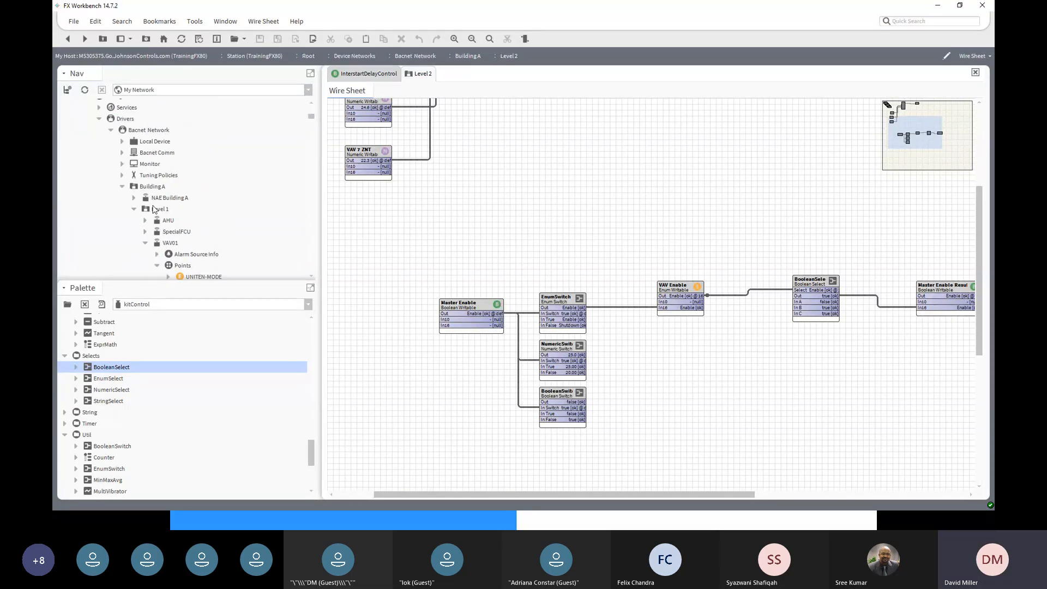
left_click(156, 210)
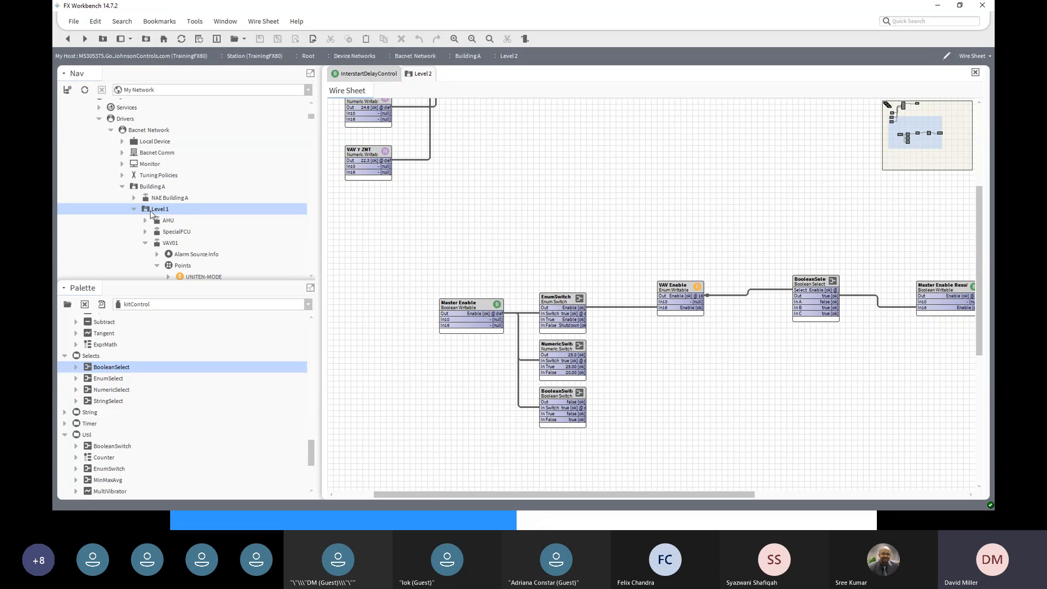
- Collapse Bacnet Network and expand Facility Explorer > Custom Control to list its components
left_click(111, 132)
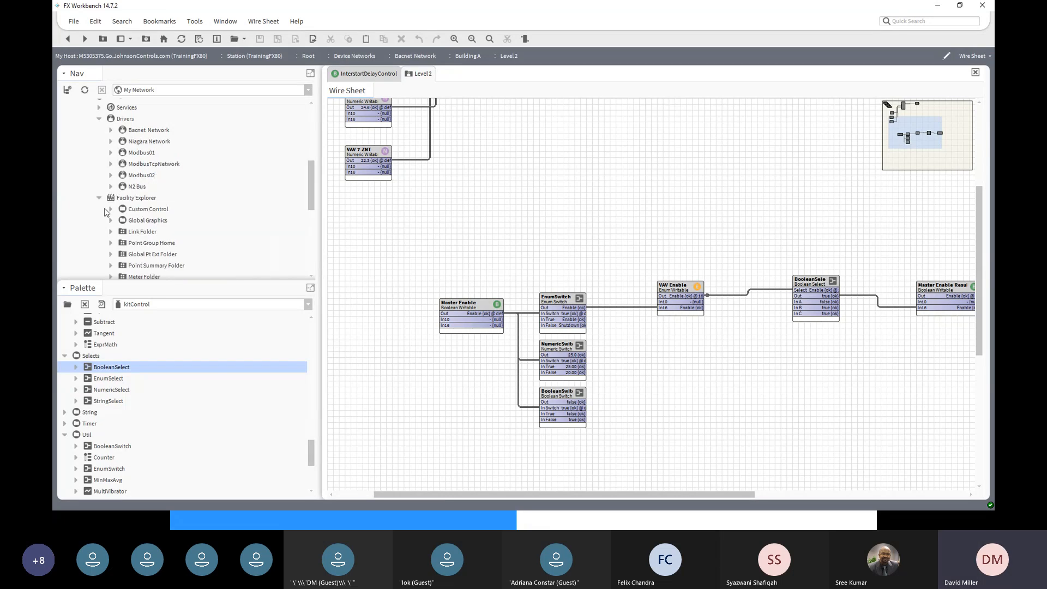
scroll(102, 146, "up", 2)
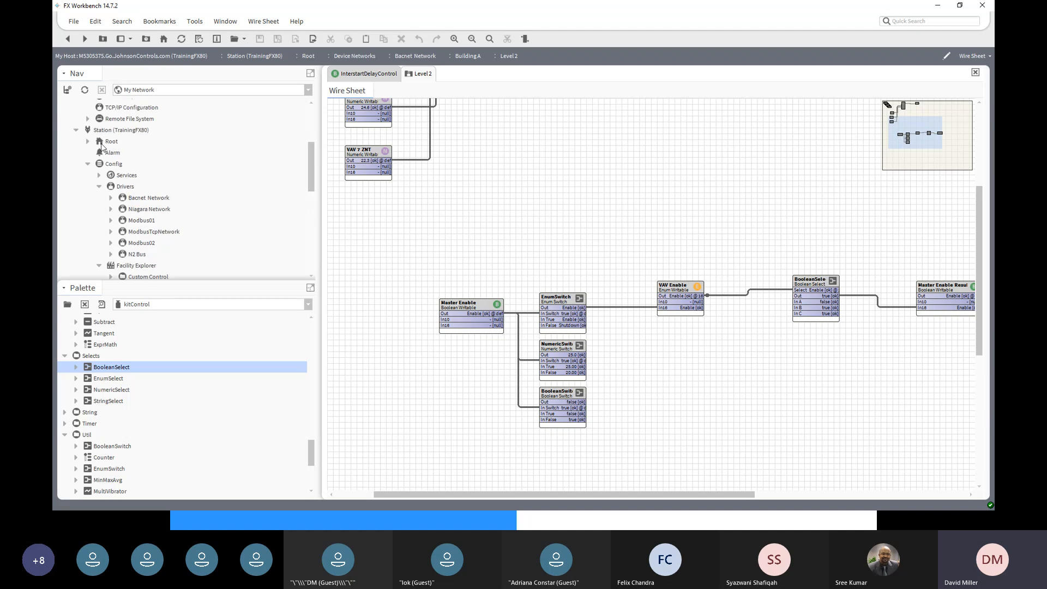
scroll(104, 229, "down", 2)
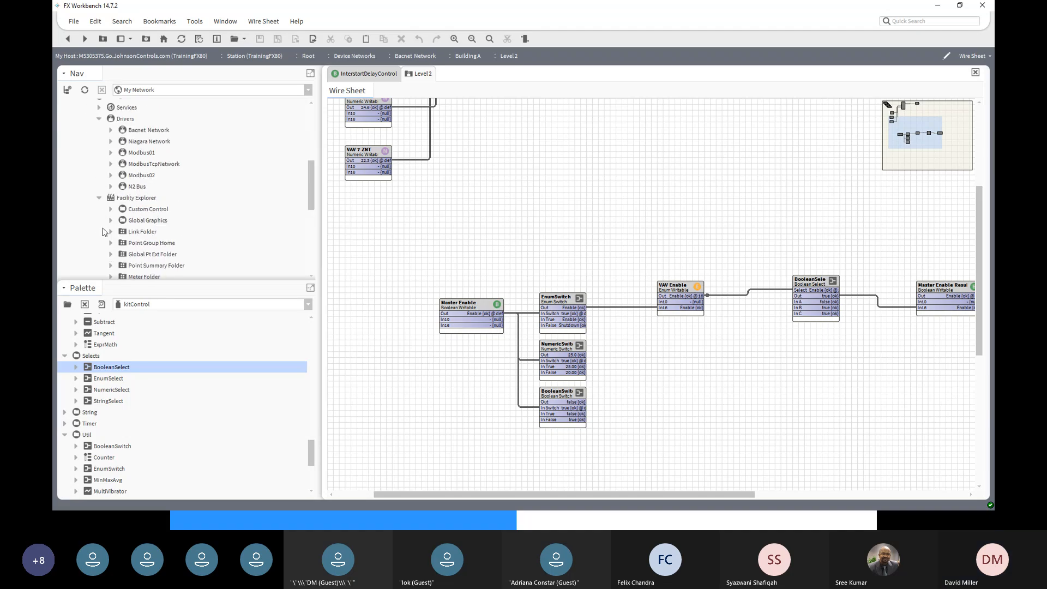
left_click(131, 199)
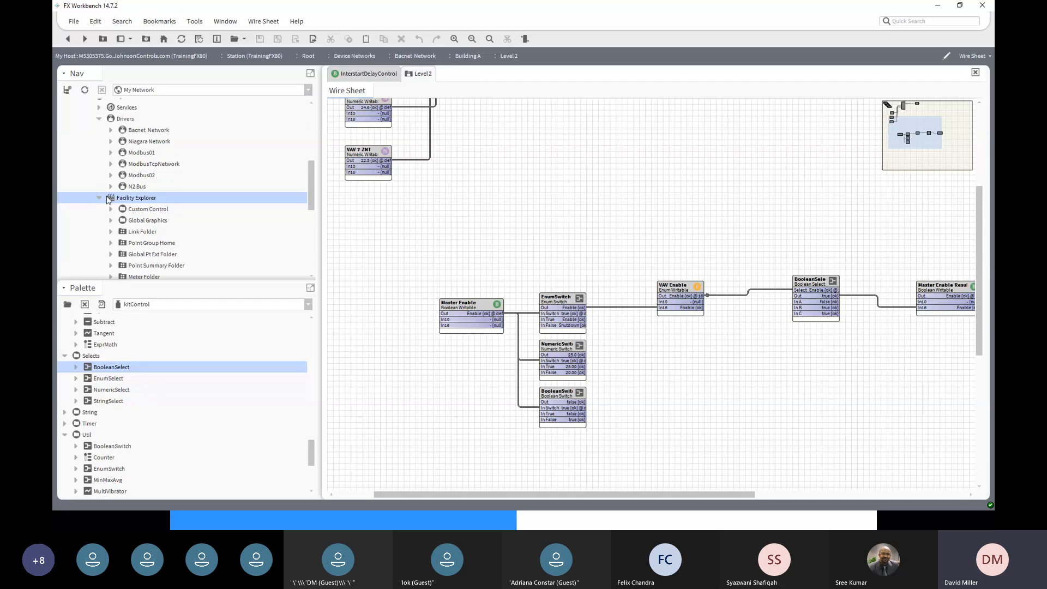
left_click(136, 211)
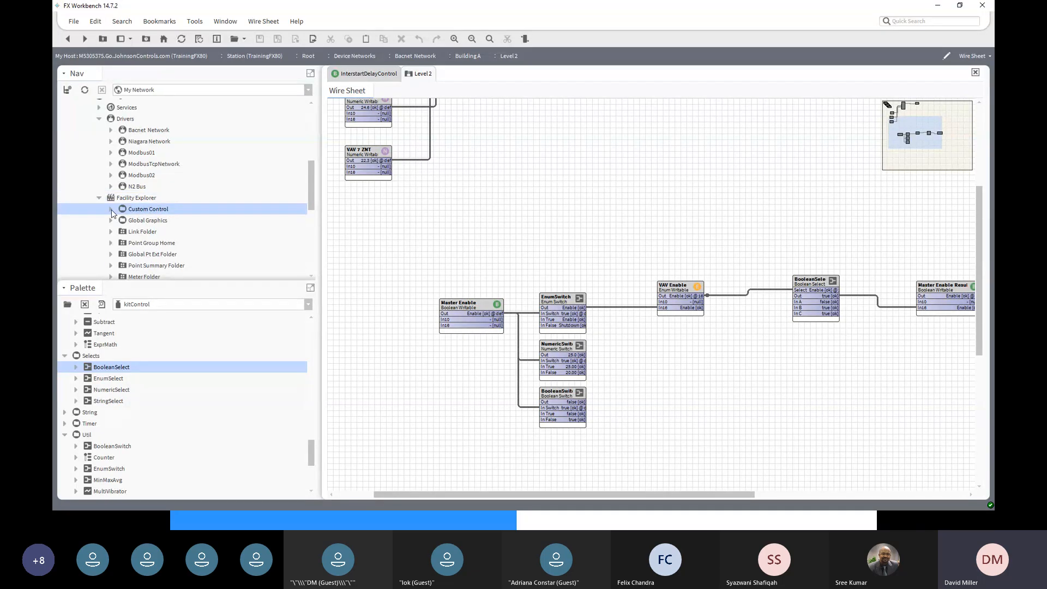
left_click(111, 210)
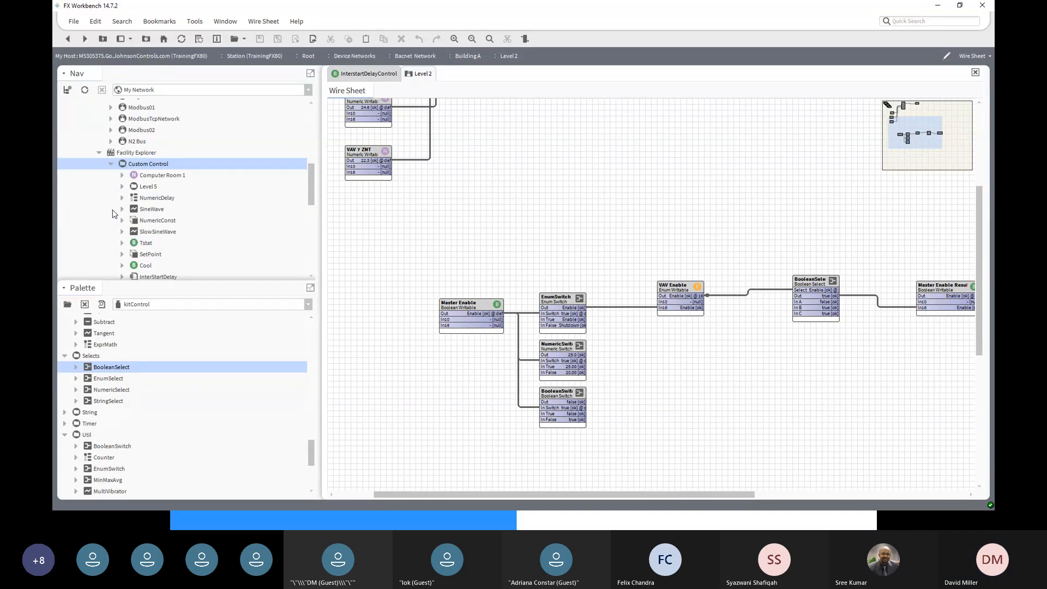
- Open the Wire Sheet view of the Custom Control folder
right_click(155, 165)
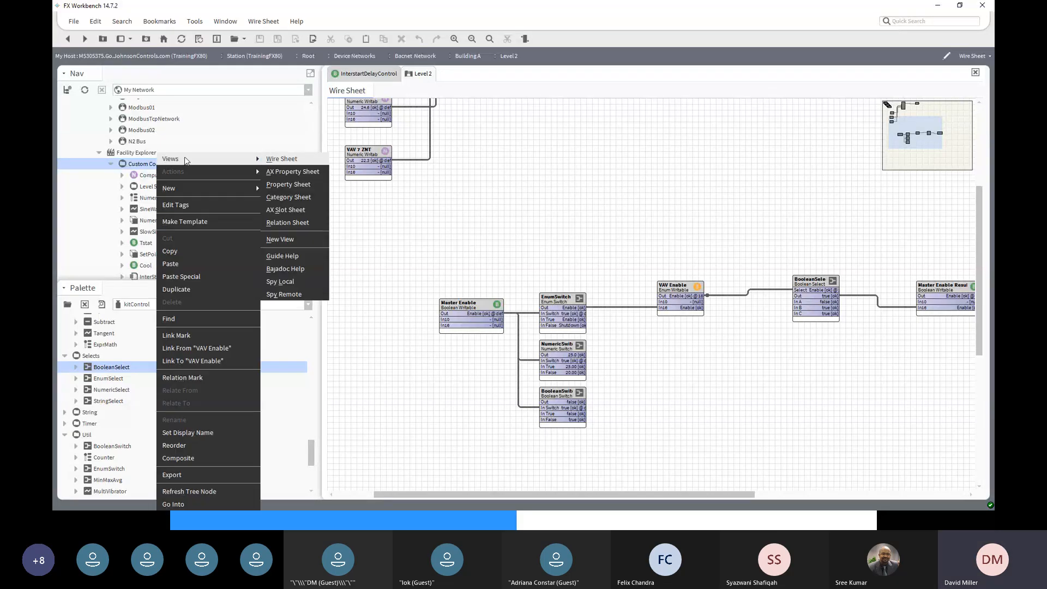
left_click(271, 160)
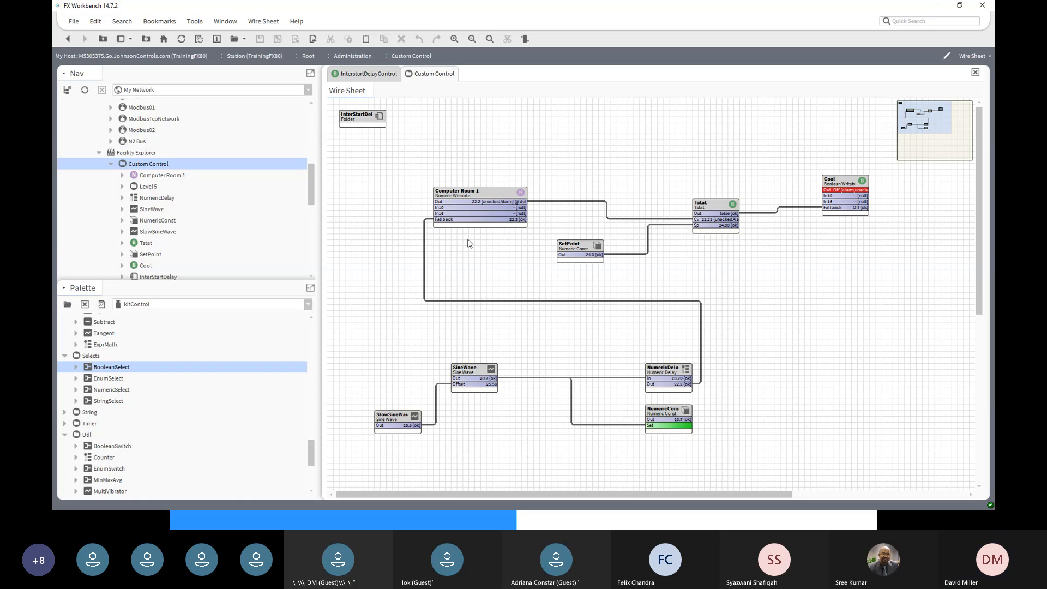
scroll(825, 289, "down", 2)
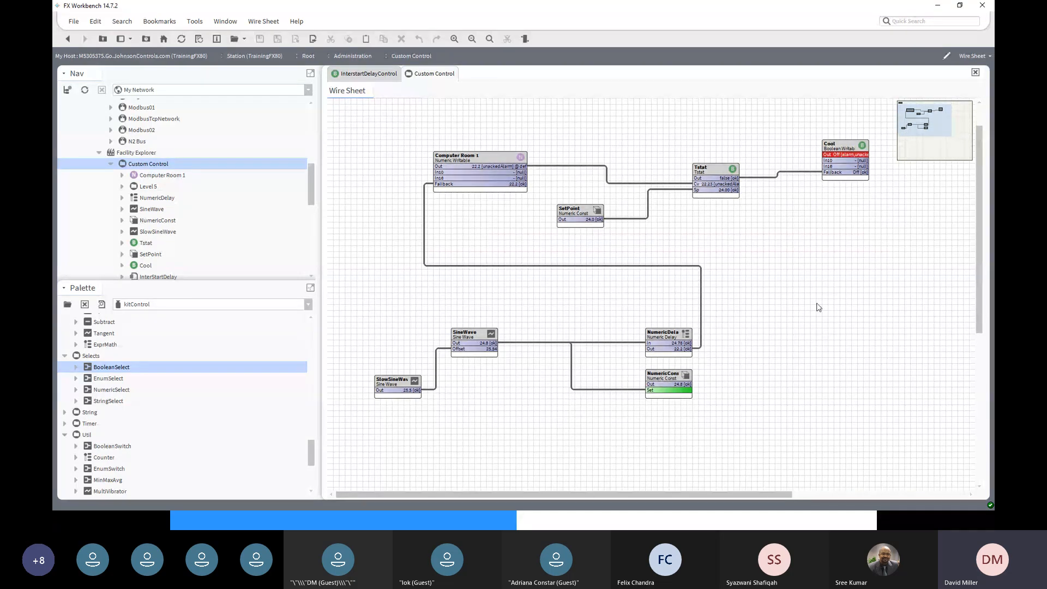
scroll(811, 320, "up", 2)
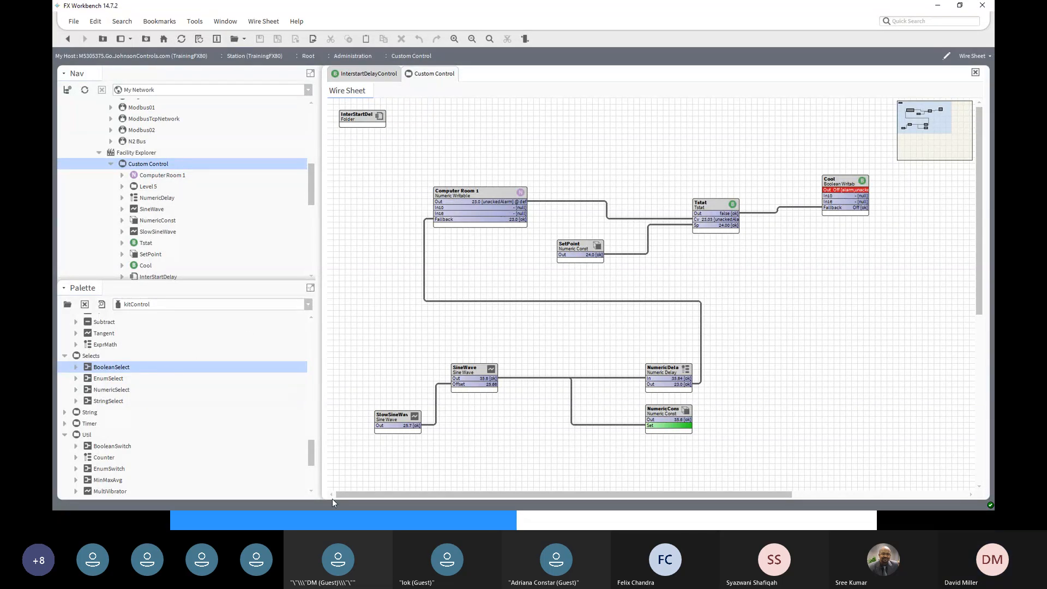
left_click_drag(312, 458, 308, 335)
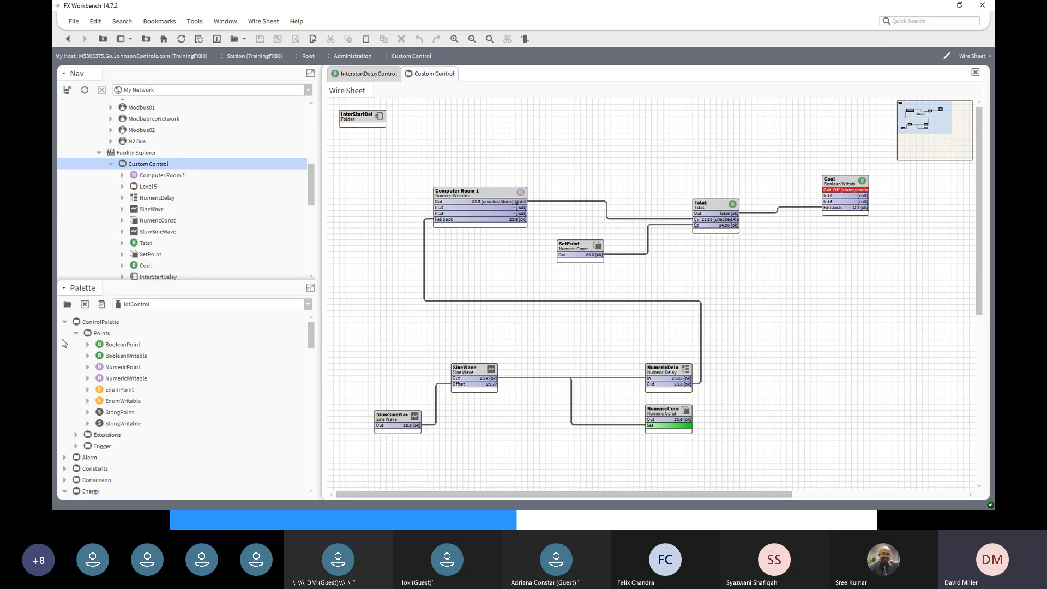
- Collapse the ControlPalette, Energy, HVAC, Logic, Math and Selects palette groups
left_click(65, 322)
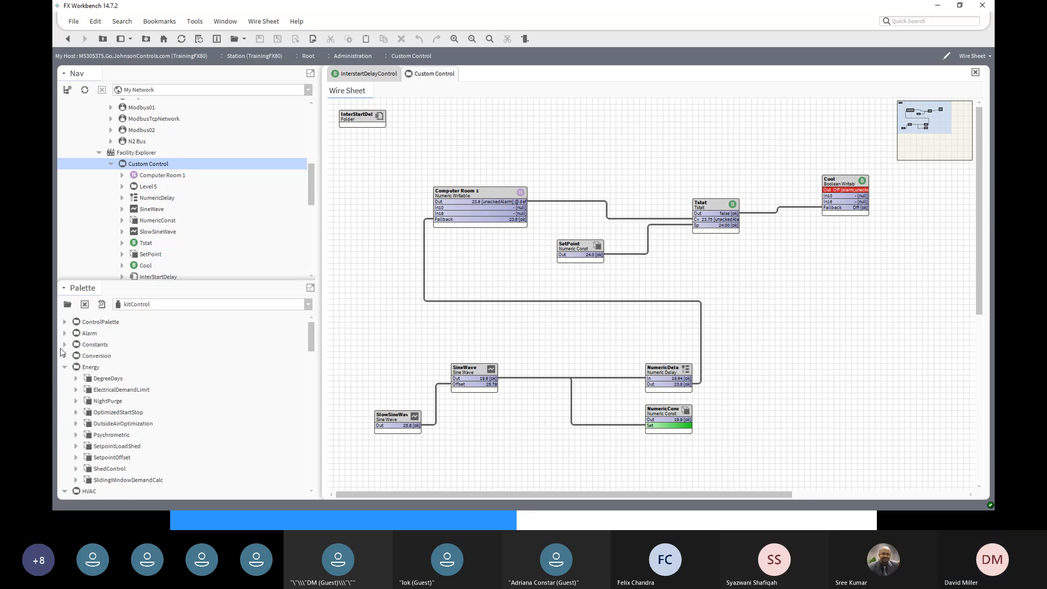
left_click(65, 369)
left_click(65, 379)
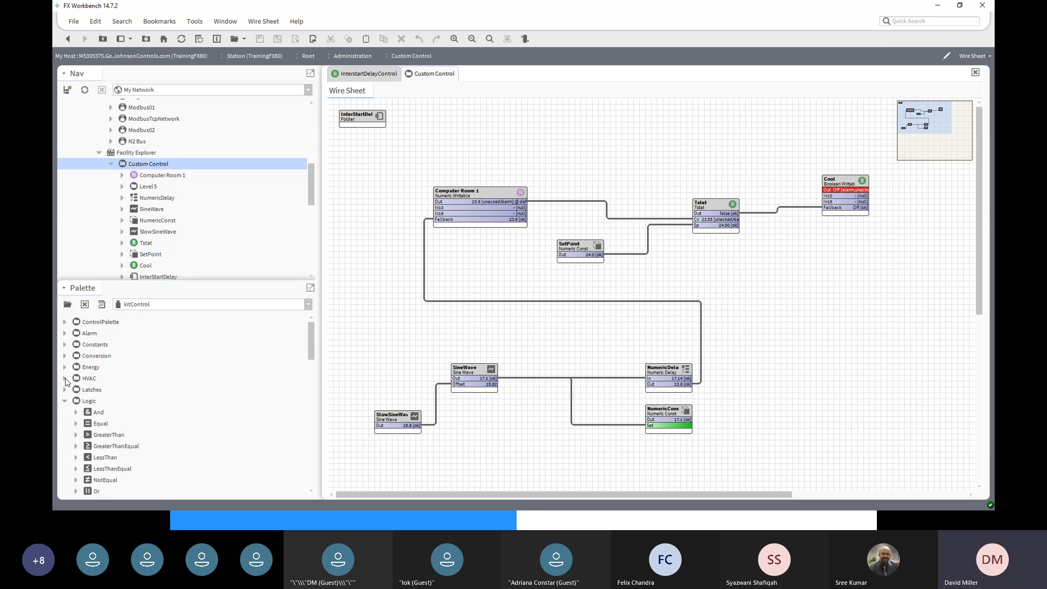
left_click(64, 401)
left_click(65, 423)
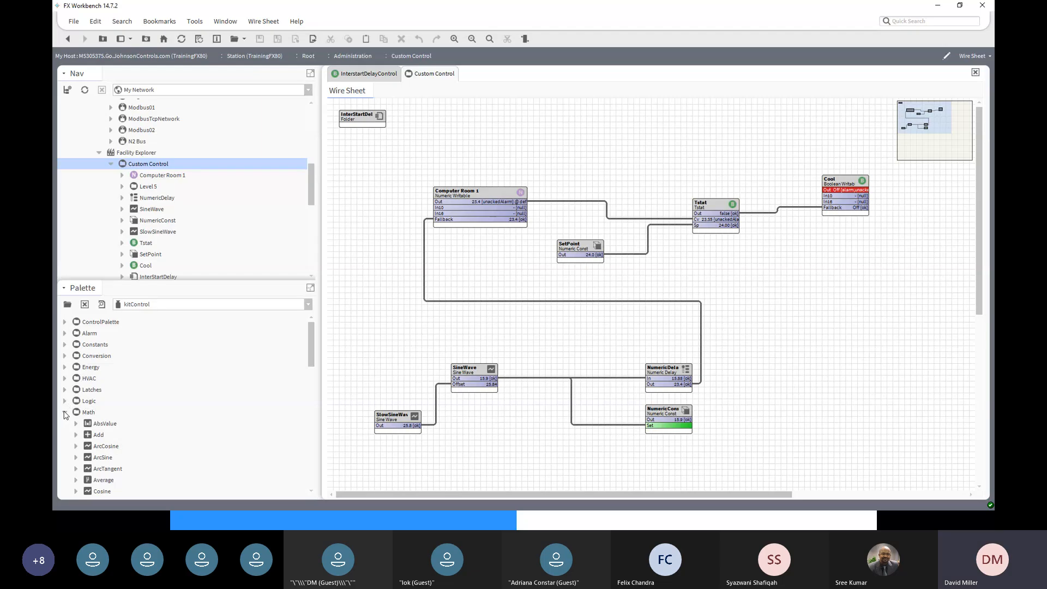
left_click(74, 434)
left_click(65, 423)
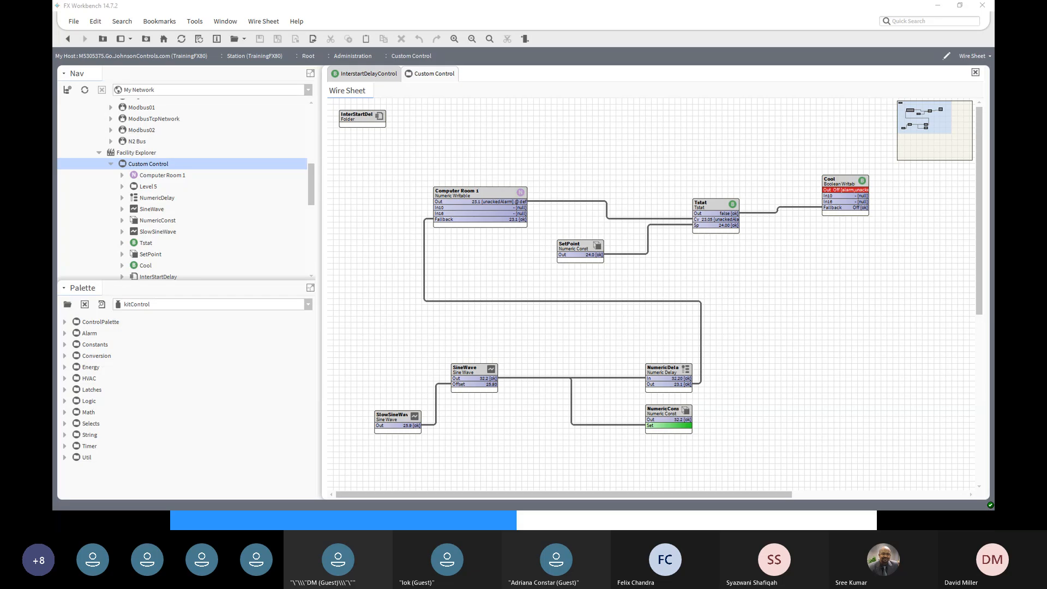
key("alt+Tab")
- In the kitControl Guide PDF, jump from the contents to the kitControl-Multiply entry on page 50
scroll(928, 355, "up", 6)
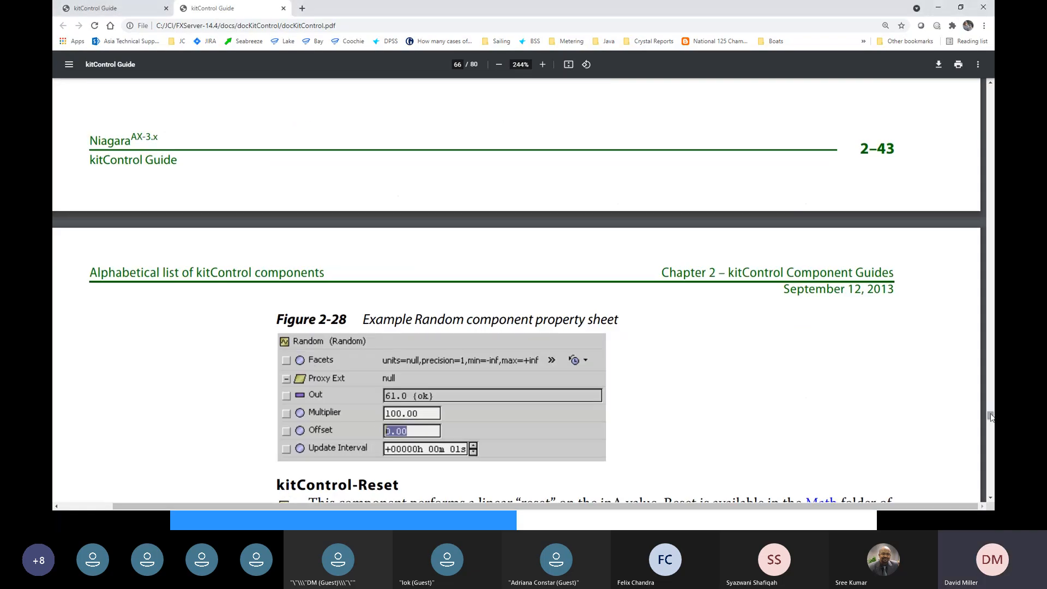
left_click_drag(991, 419, 988, 90)
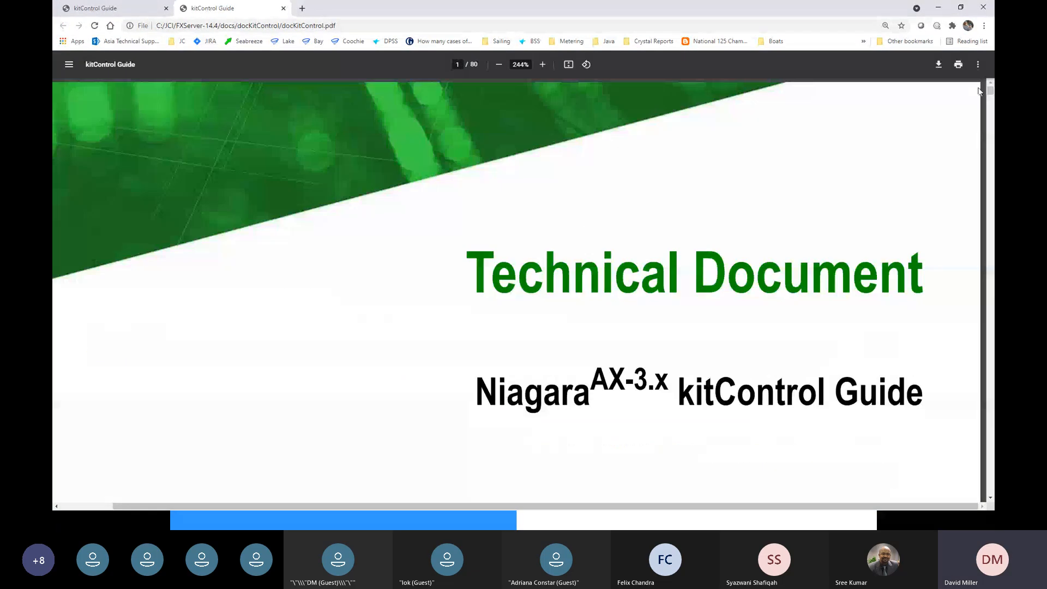
scroll(585, 236, "down", 5, "ctrl")
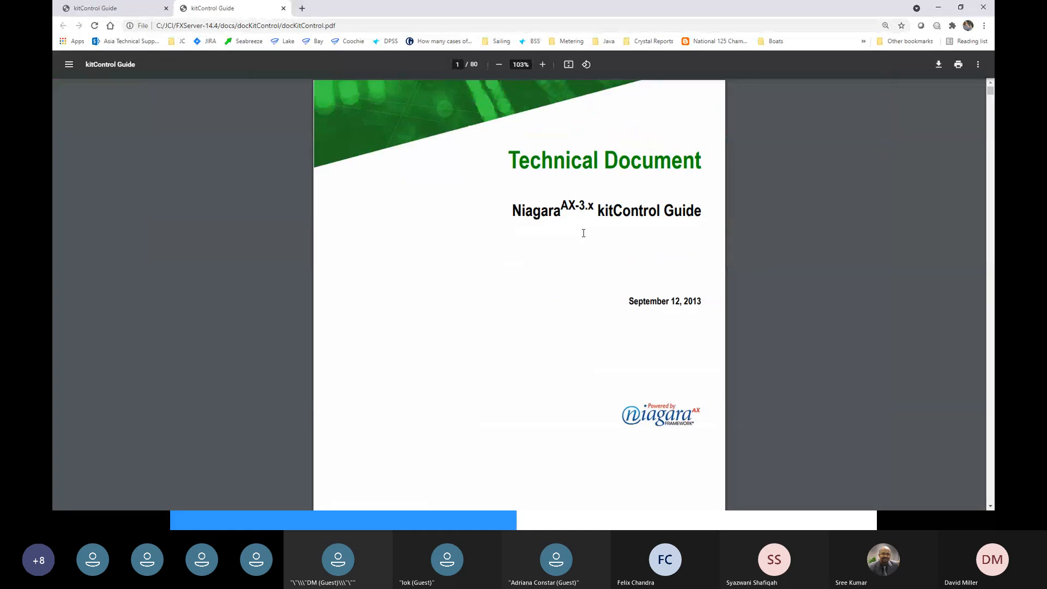
scroll(623, 275, "down", 15)
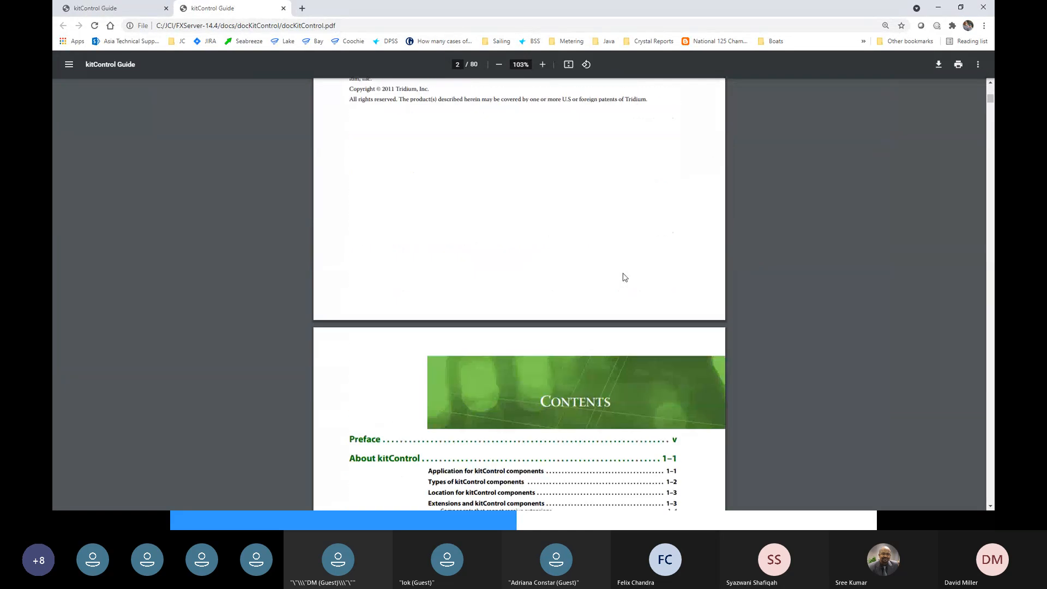
scroll(624, 277, "down", 5)
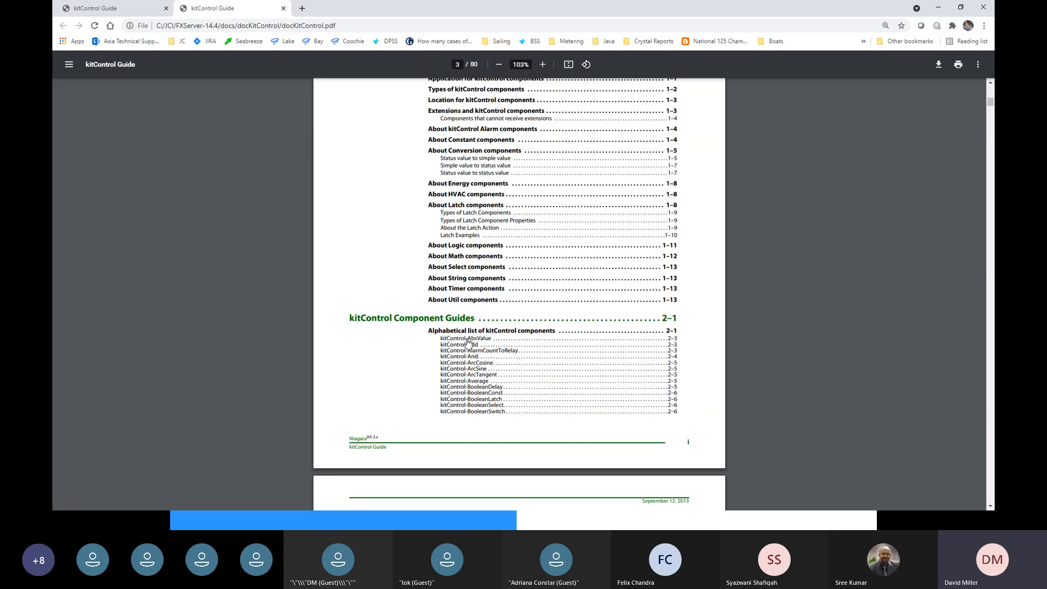
scroll(468, 343, "down", 2)
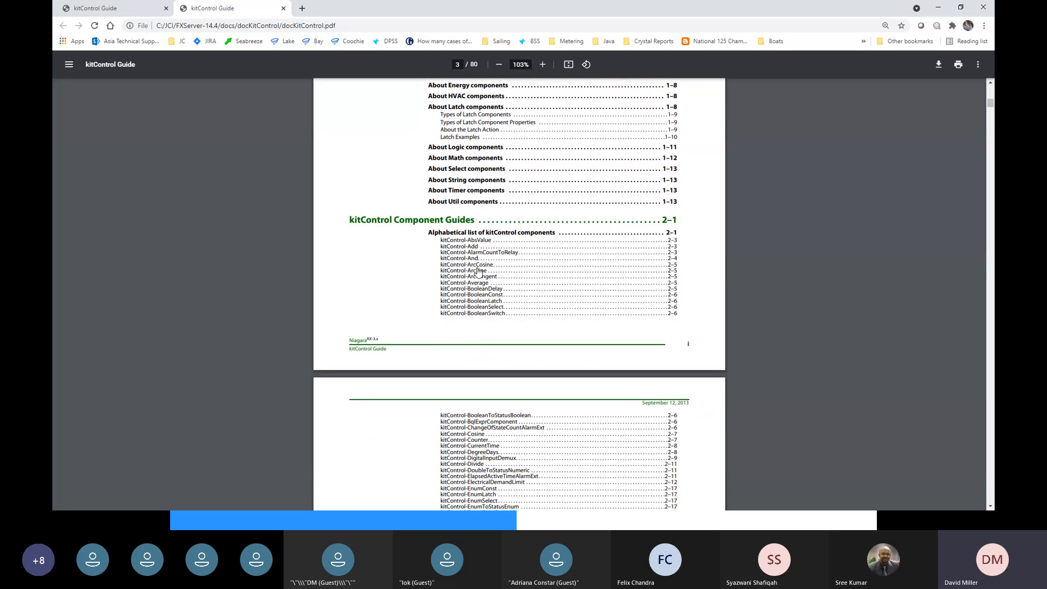
scroll(478, 271, "down", 9)
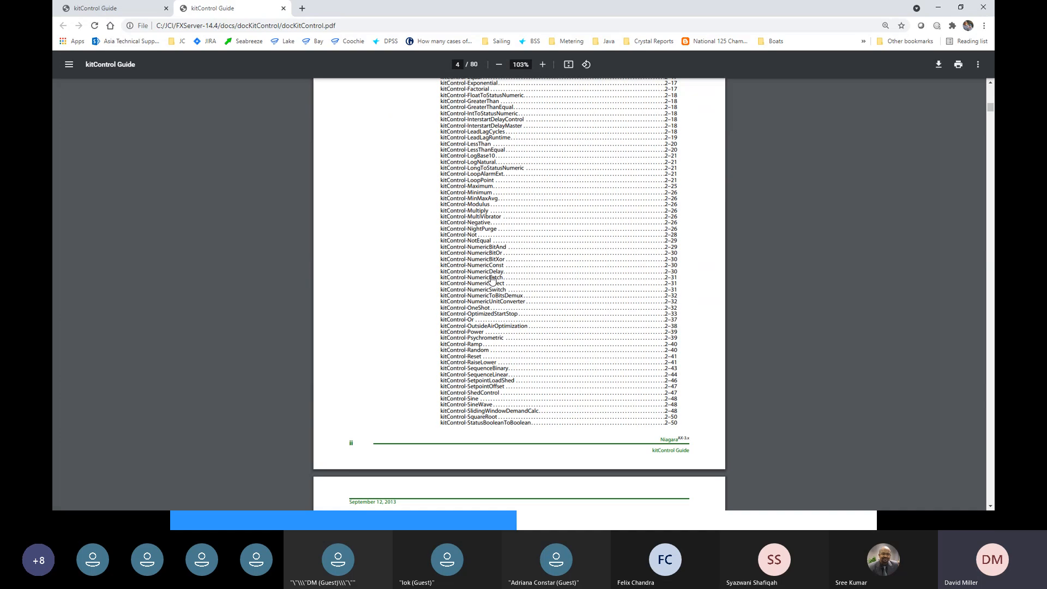
left_click(481, 212)
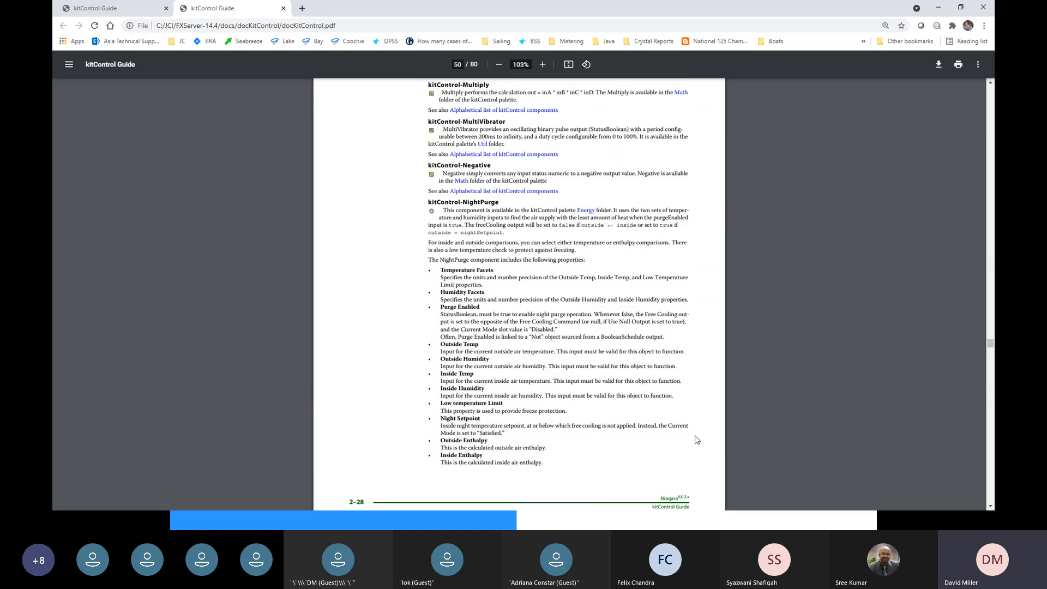
key("alt+Tab")
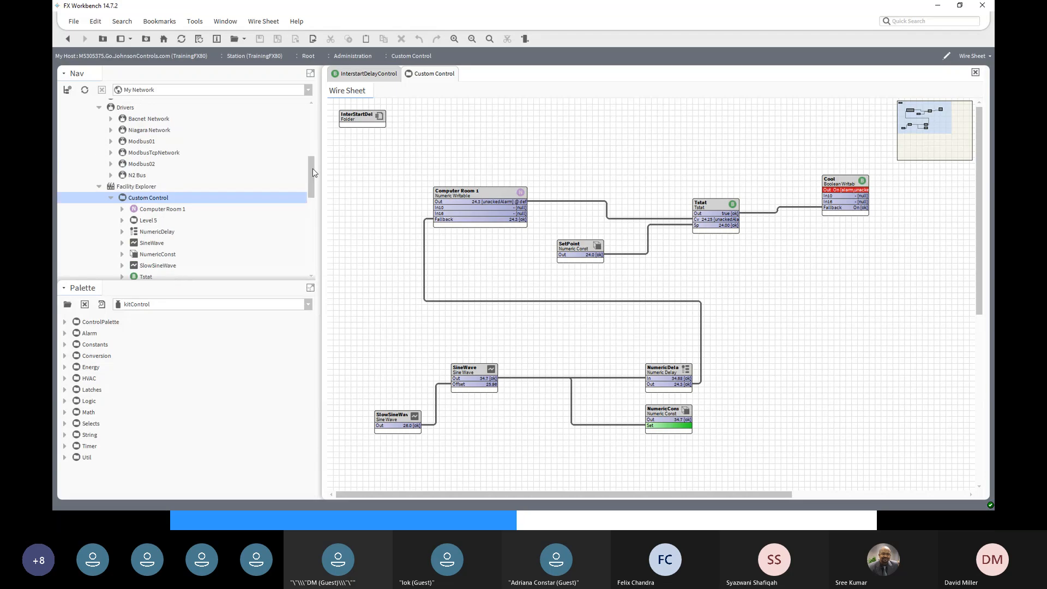
- Expand ControlPalette in the kitControl palette to list the writable point types
scroll(315, 180, "up", 1)
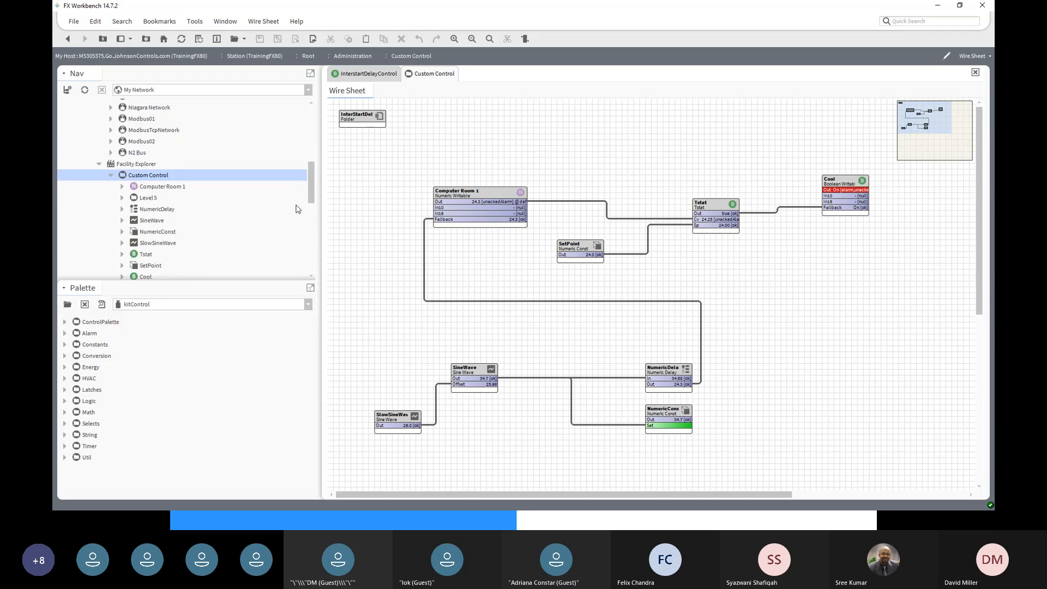
left_click(64, 322)
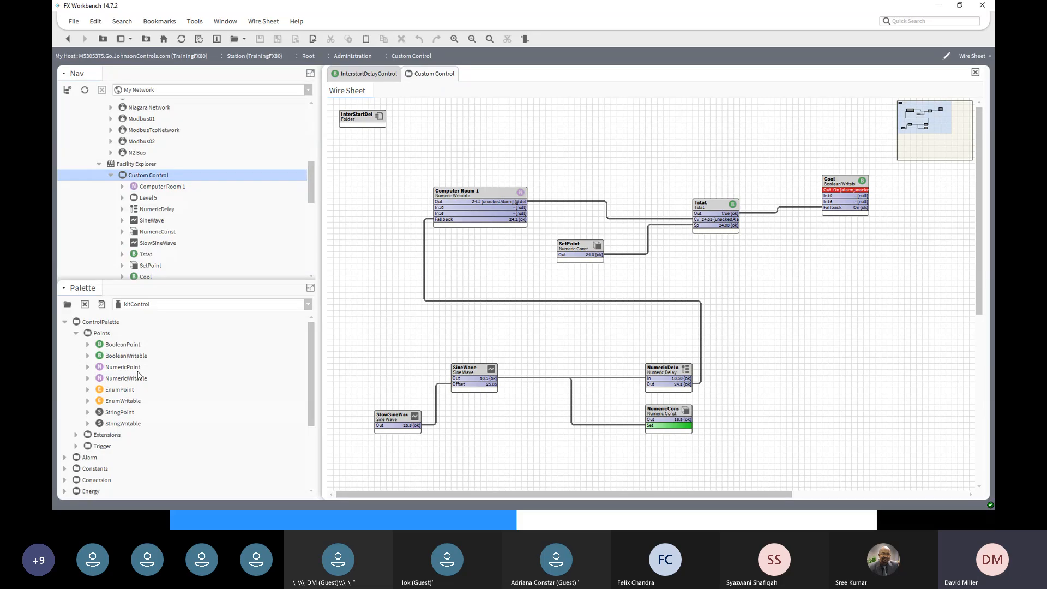
- Add BooleanWritable and NumericWritable points with default names, NumericWritable directly below
left_click(124, 357)
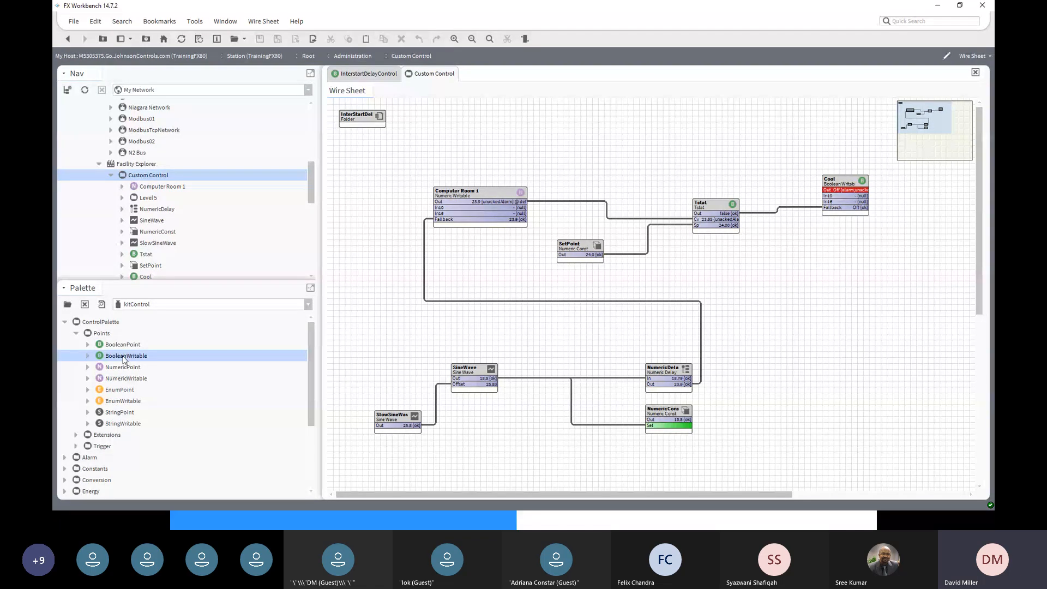
left_click_drag(124, 359, 494, 471)
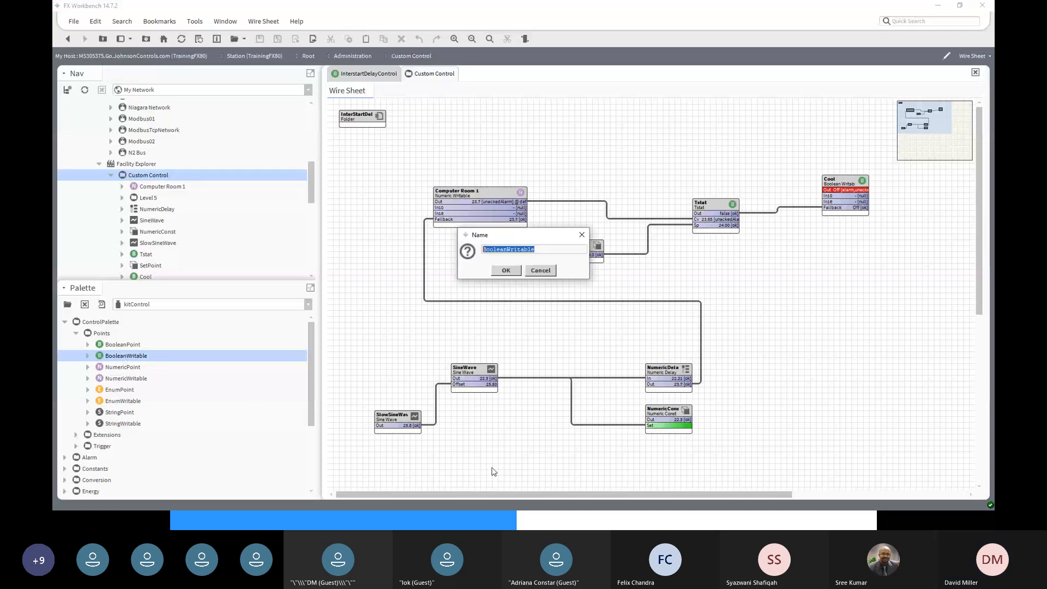
left_click(507, 270)
scroll(616, 434, "down", 3)
scroll(617, 435, "down", 2)
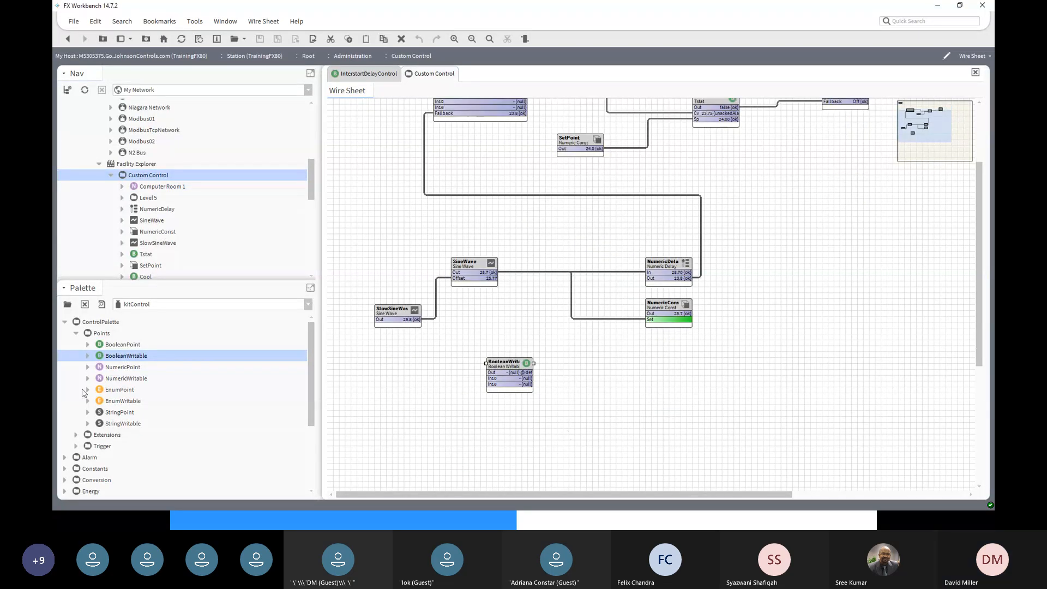
left_click_drag(111, 380, 503, 428)
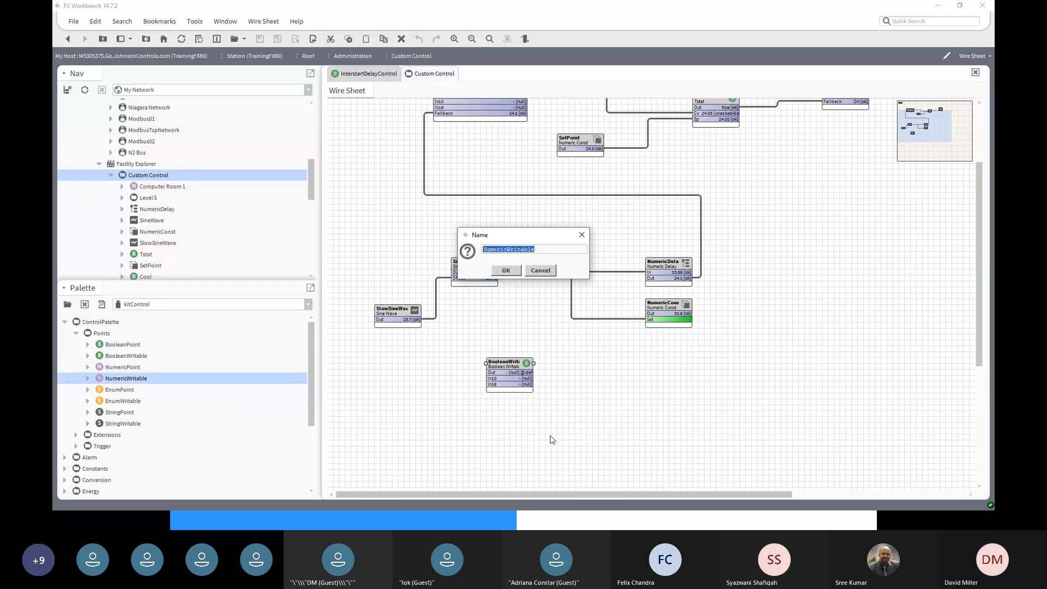
left_click(506, 270)
left_click_drag(516, 422, 492, 399)
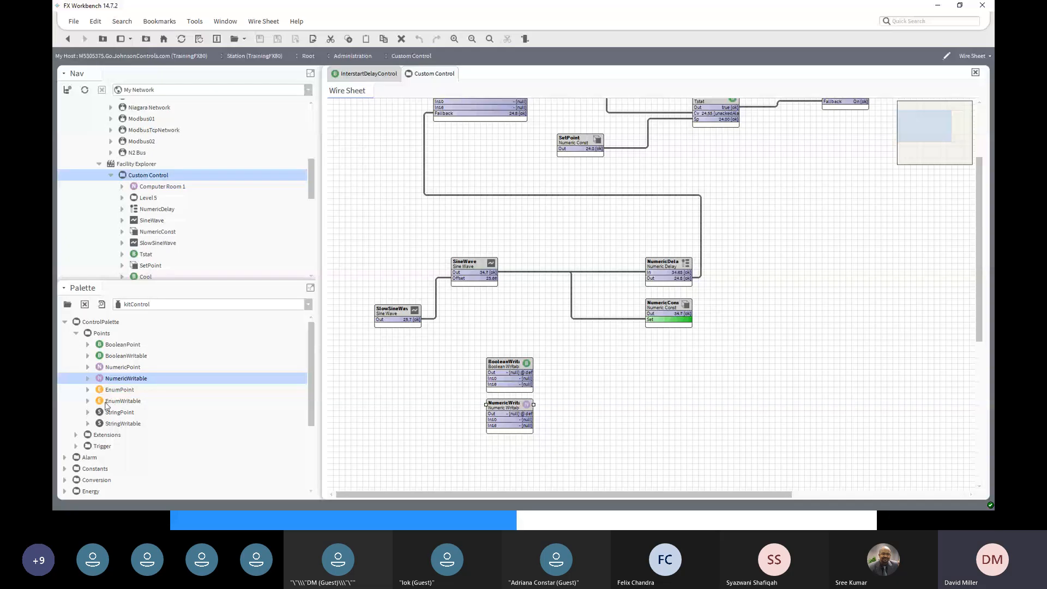
- Add an EnumWritable point below NumericWritable, cancelling one stray naming prompt
double_click(123, 401)
left_click_drag(122, 400, 408, 443)
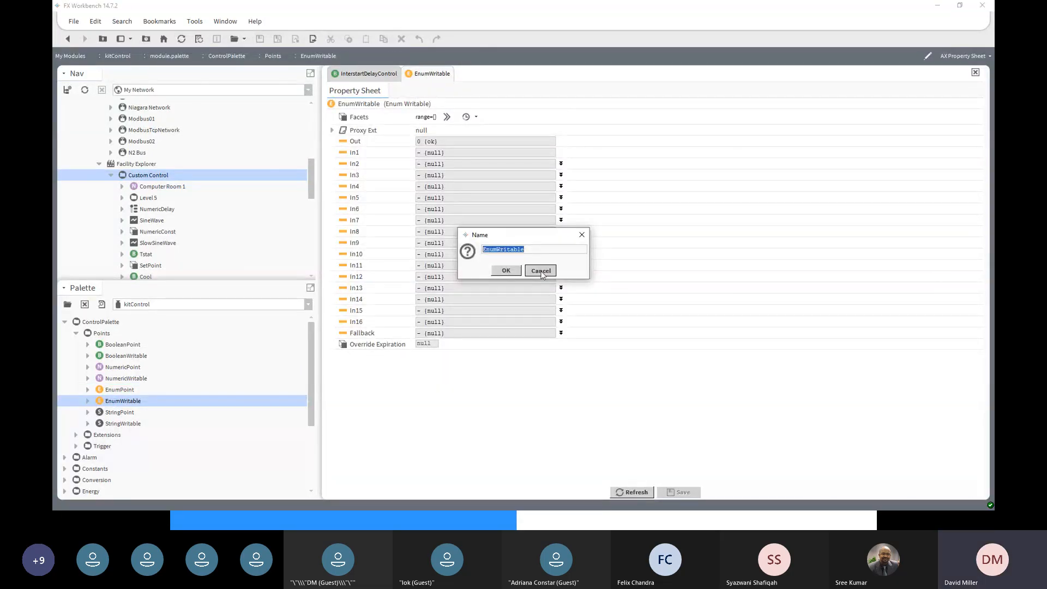
left_click(541, 271)
left_click(68, 38)
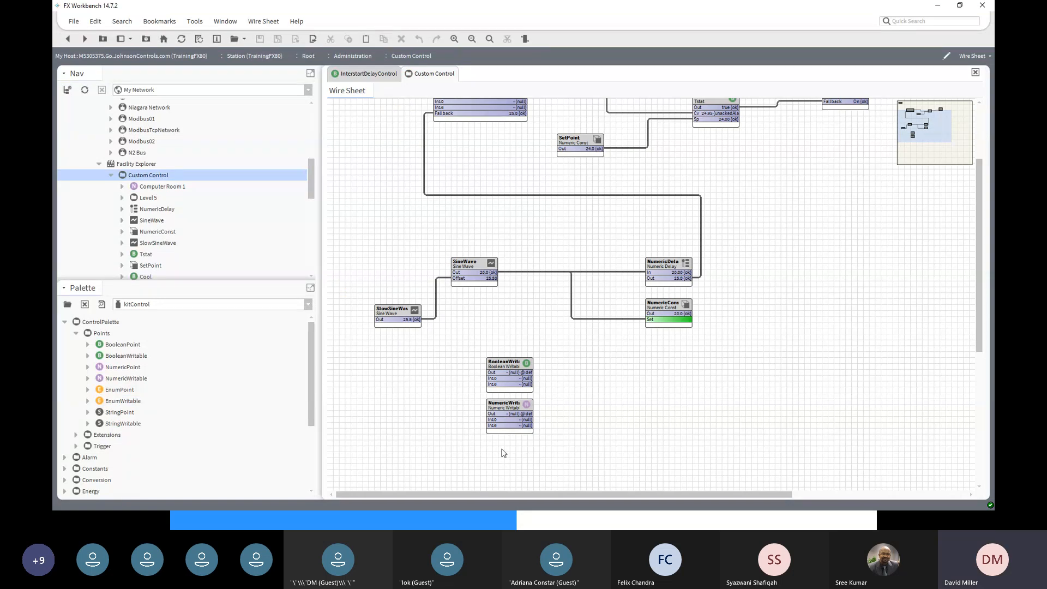
left_click(116, 402)
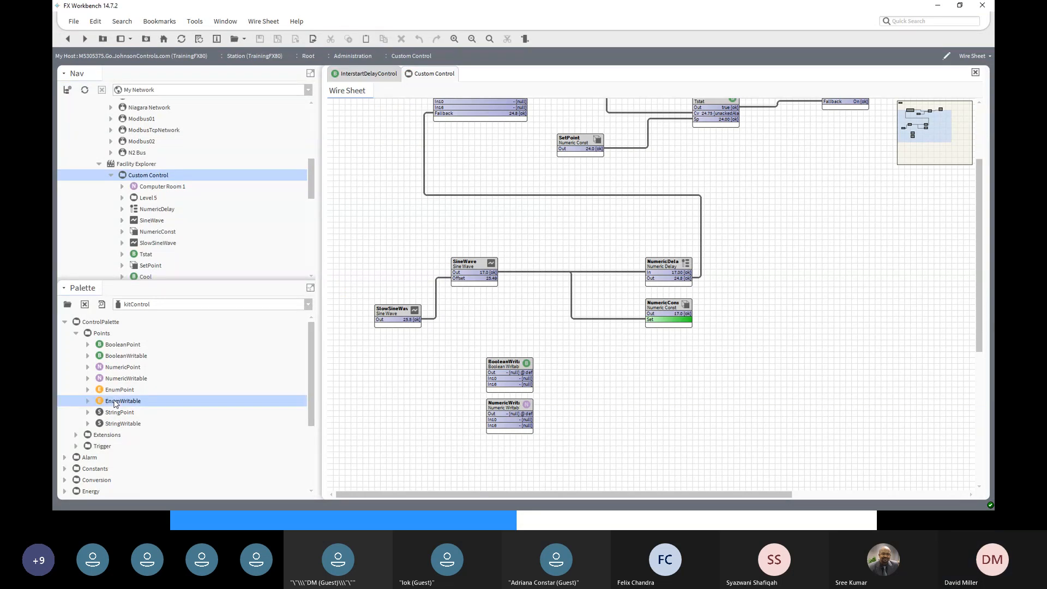
left_click_drag(114, 404, 507, 457)
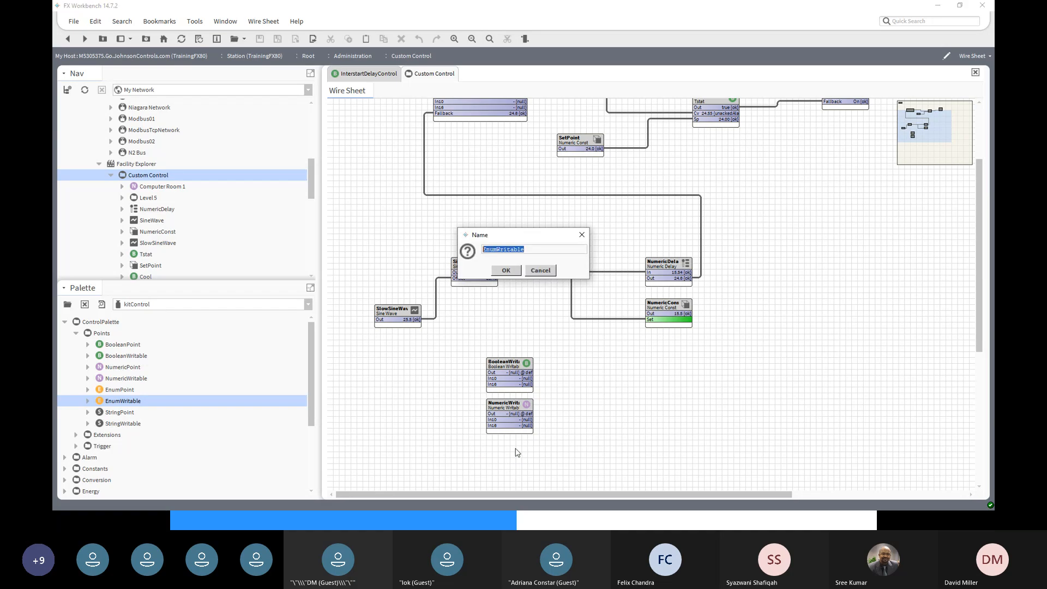
left_click(507, 271)
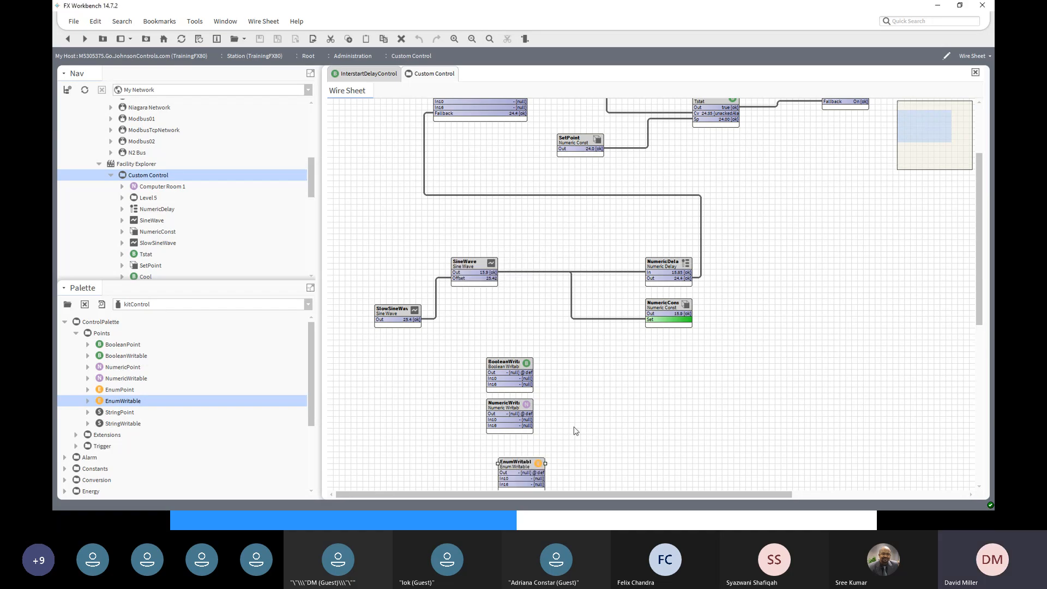
left_click_drag(520, 465, 509, 452)
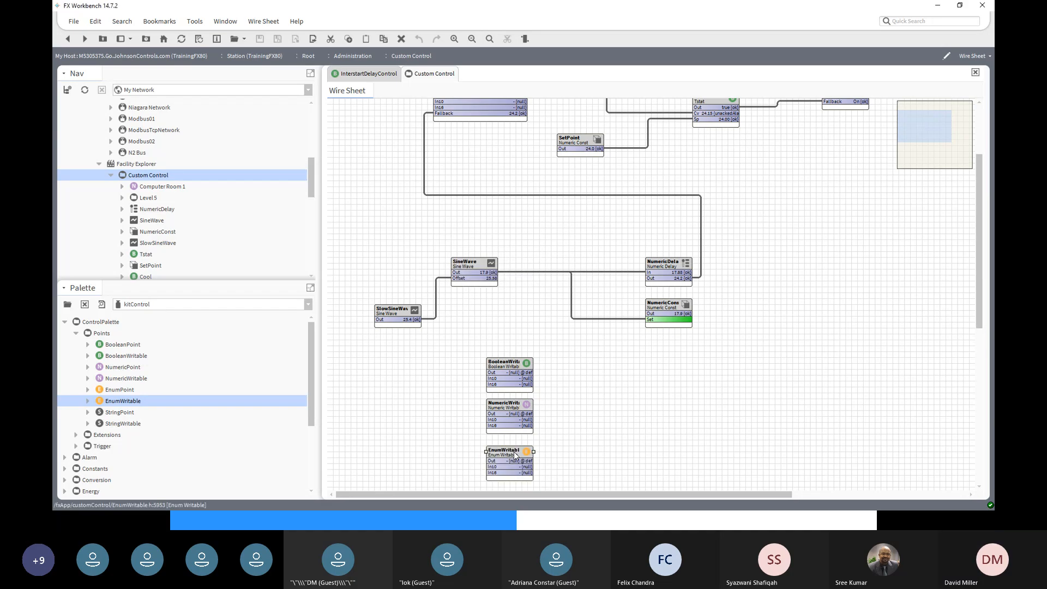
- Add a StringWritable point with its default name, lined up under EnumWritable
scroll(666, 425, "down", 1)
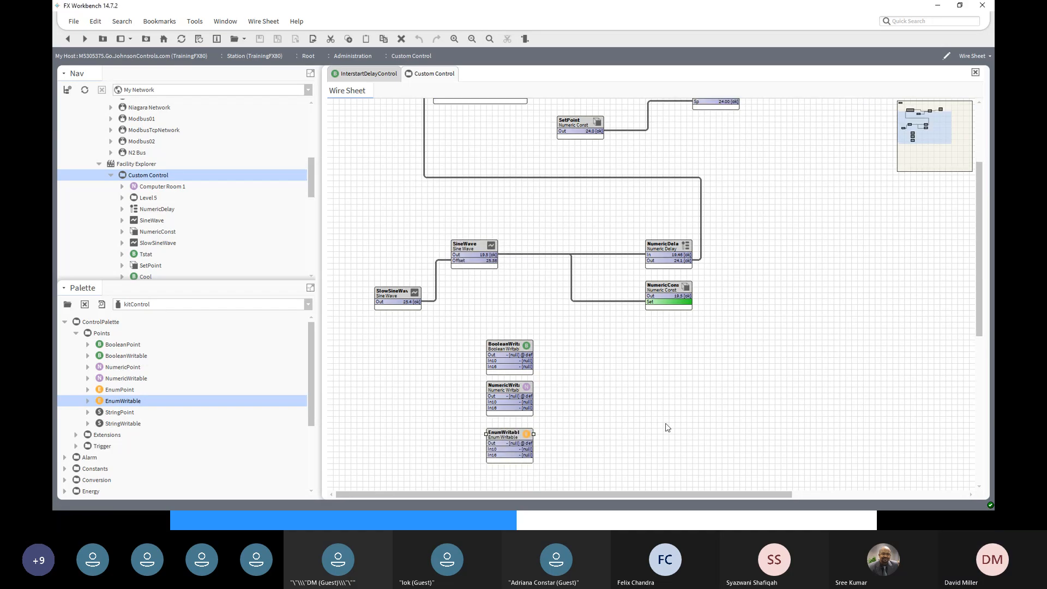
left_click(112, 425)
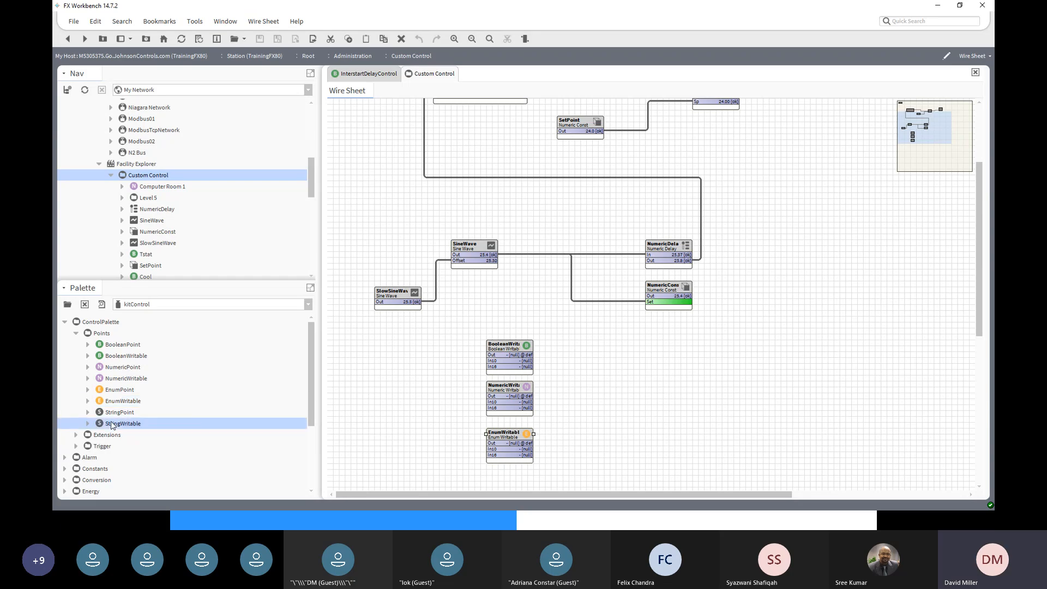
left_click_drag(113, 425, 502, 475)
left_click(507, 271)
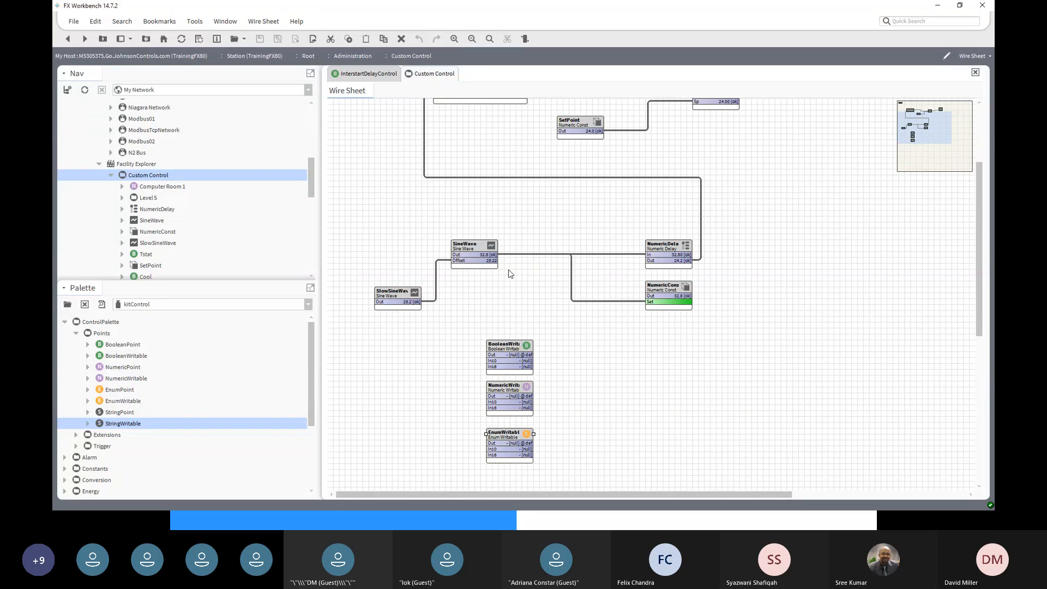
scroll(646, 419, "down", 3)
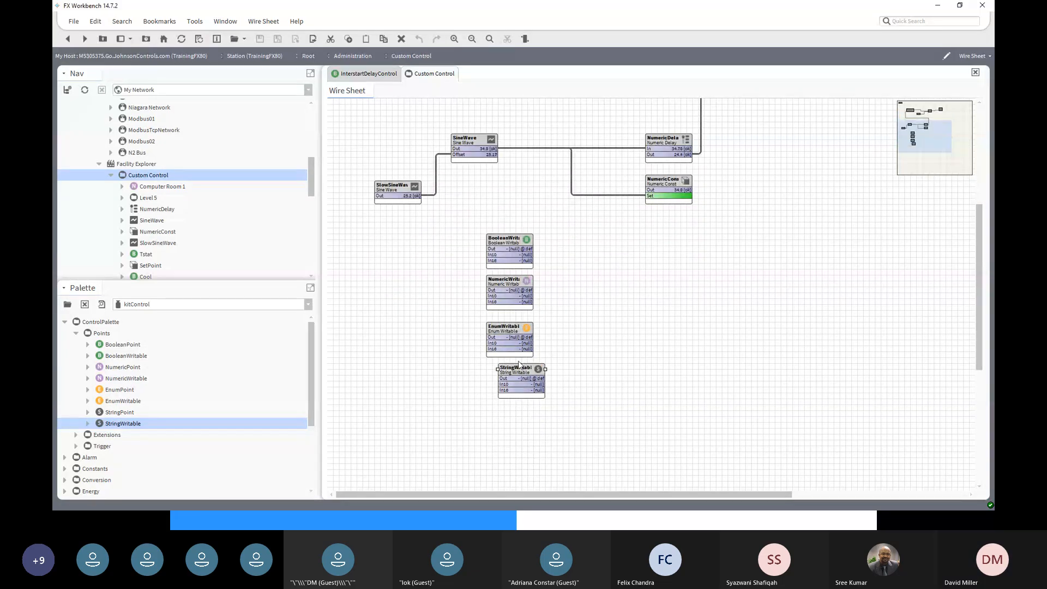
left_click_drag(514, 373, 503, 379)
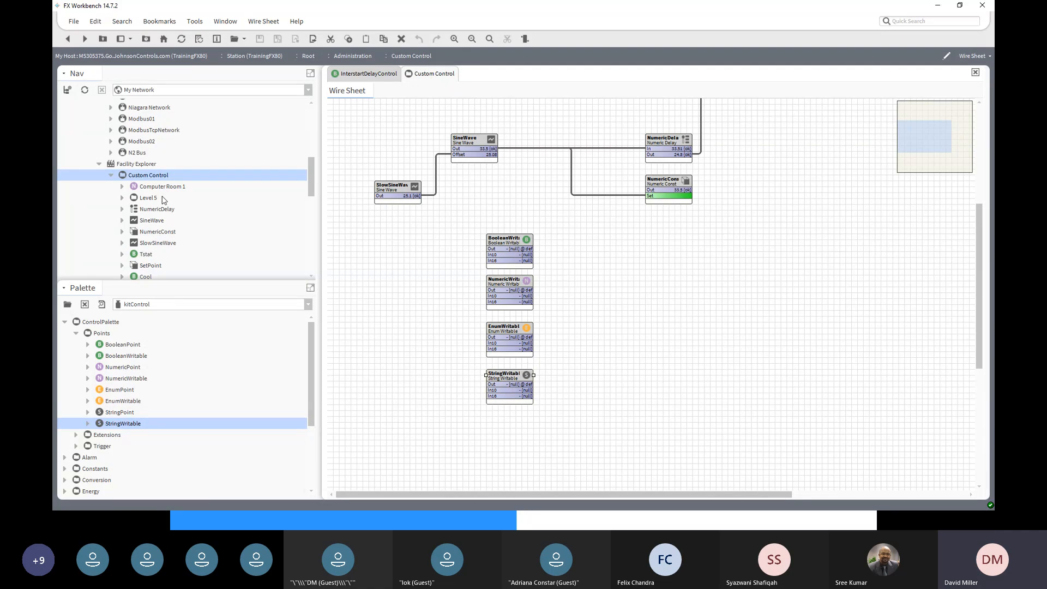
- Compare the BooleanPoint, NumericPoint and EnumPoint types, then add a default-named NumericPoint right of the writables
scroll(148, 198, "up", 3)
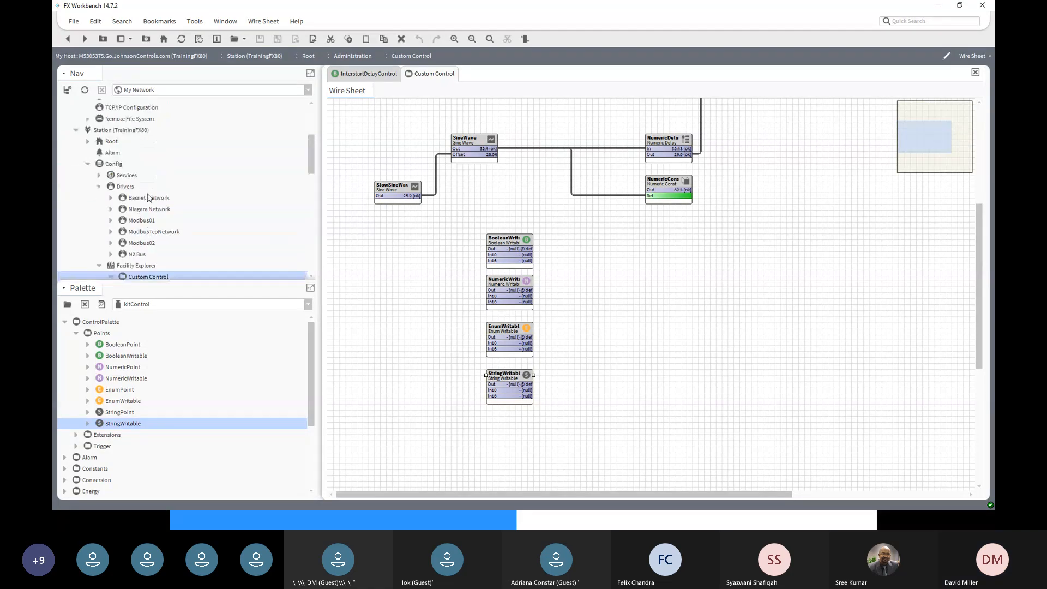
scroll(147, 198, "down", 3)
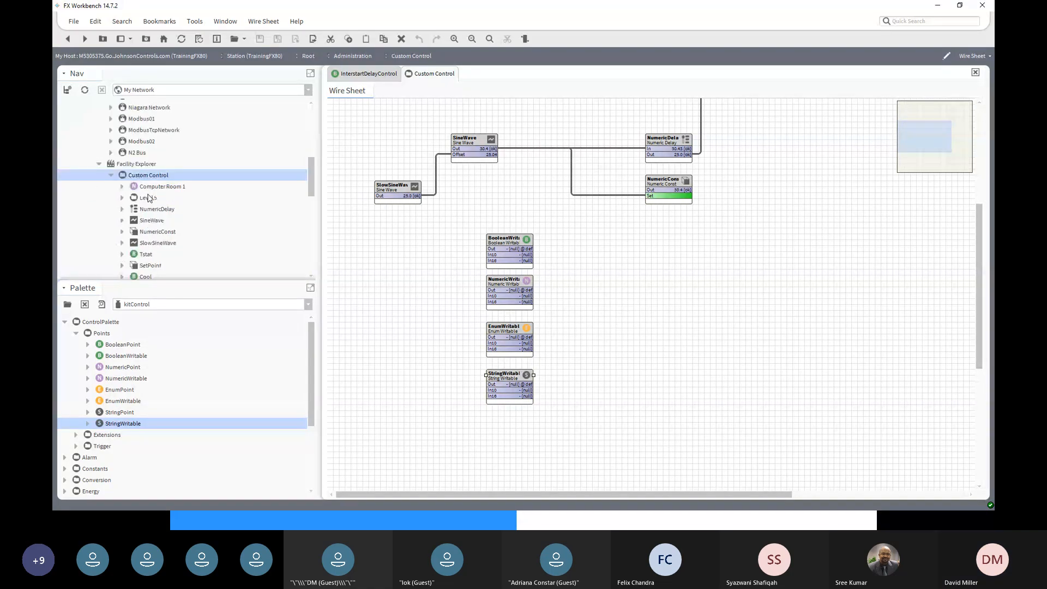
left_click(119, 346)
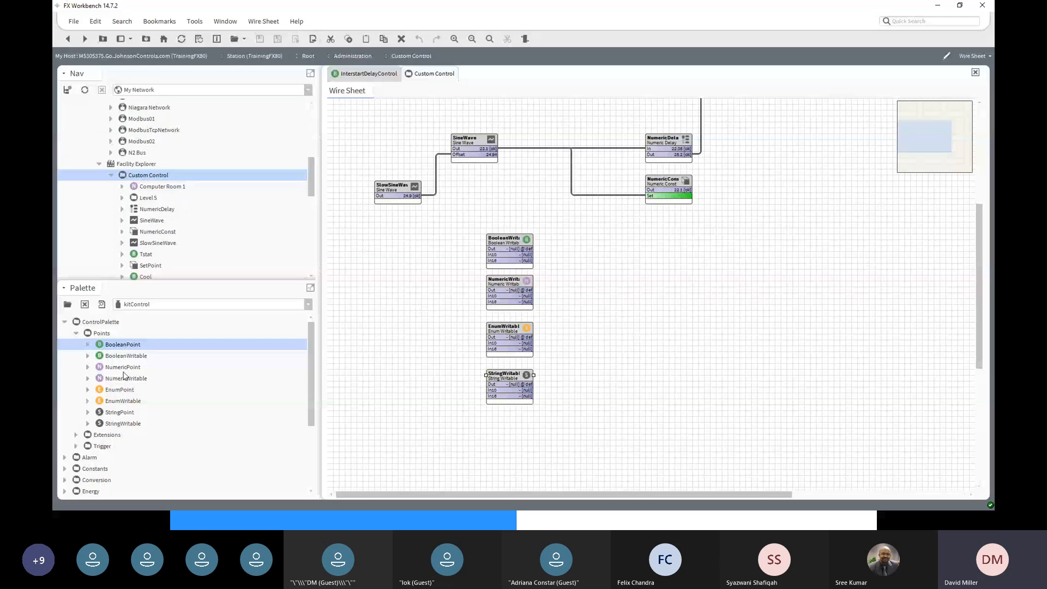
left_click(124, 370)
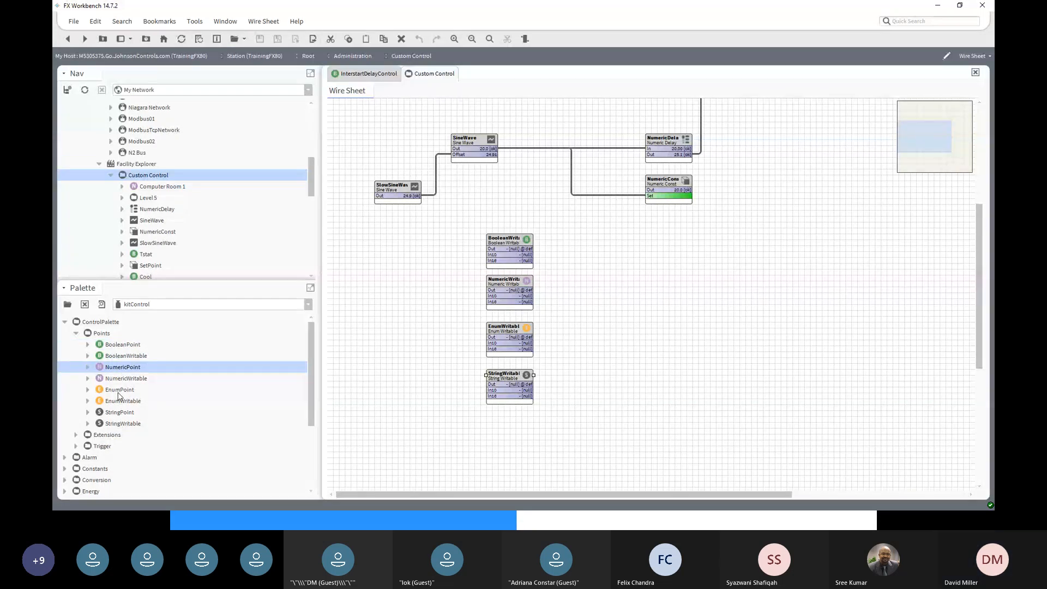
left_click(119, 391)
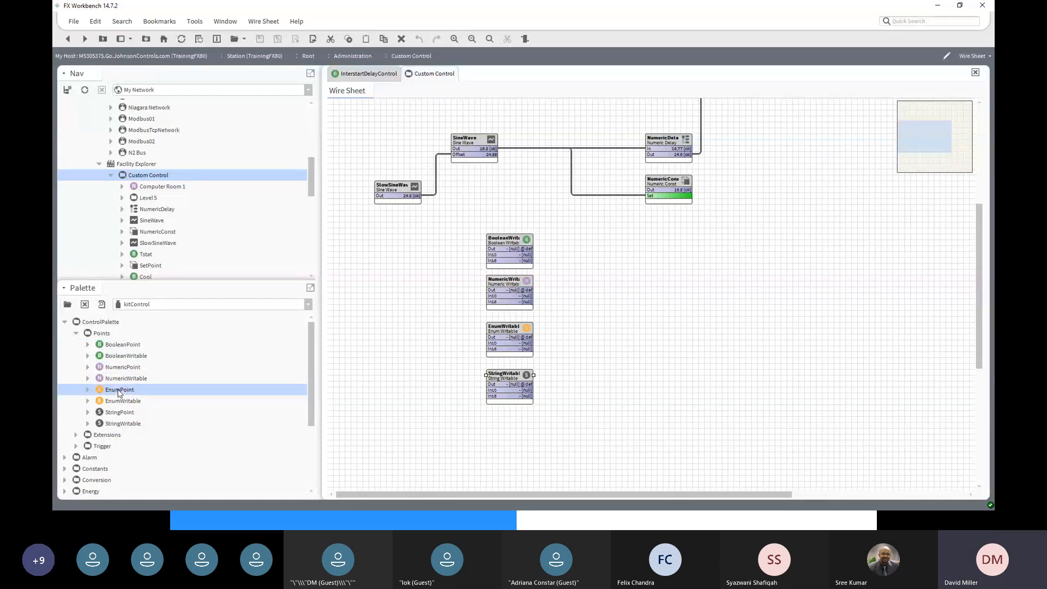
left_click(128, 346)
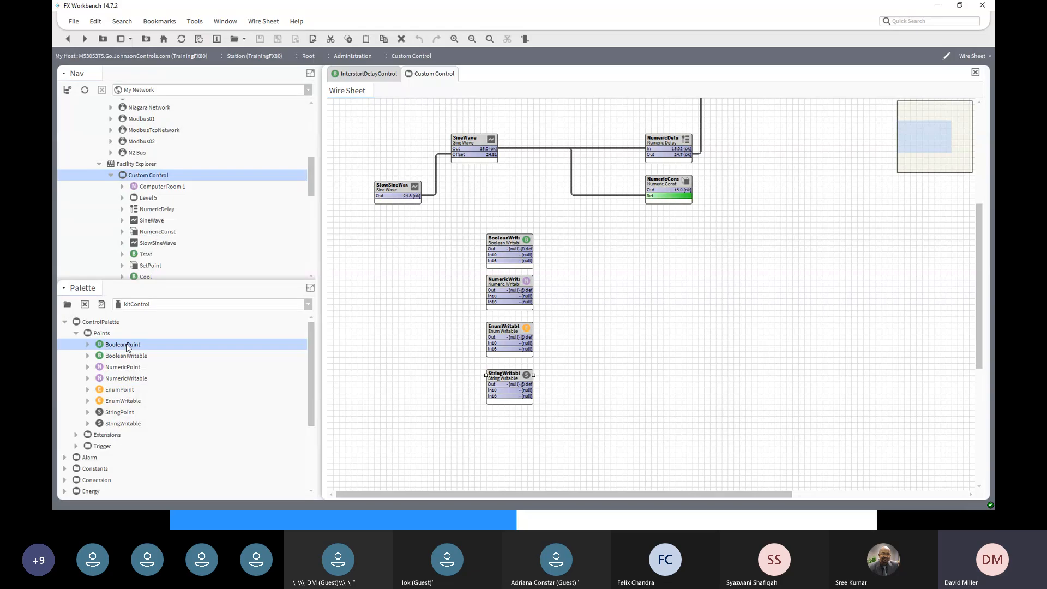
left_click(121, 370)
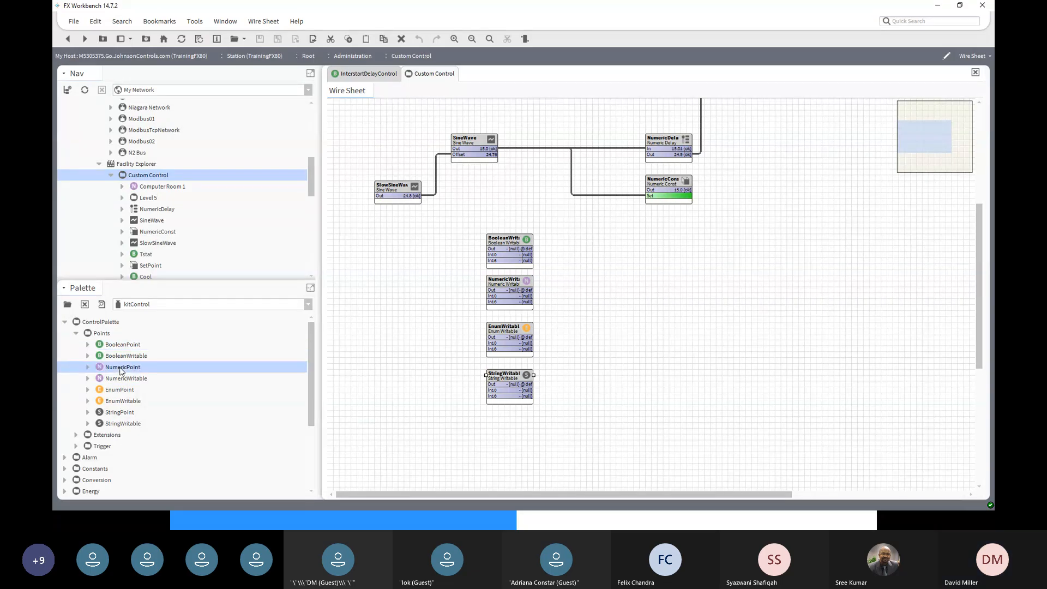
left_click_drag(121, 370, 666, 292)
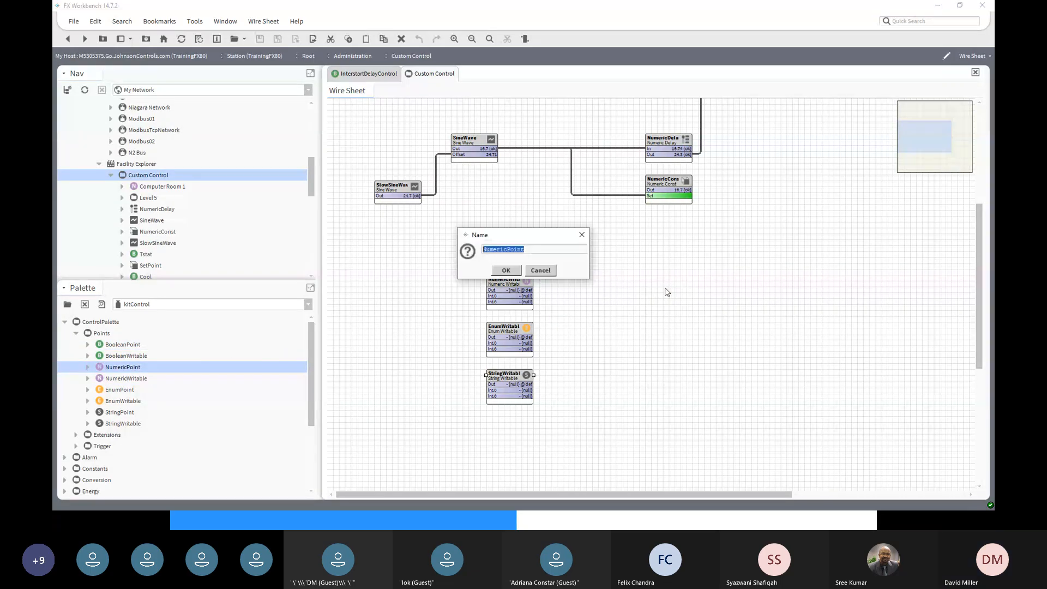
left_click(506, 271)
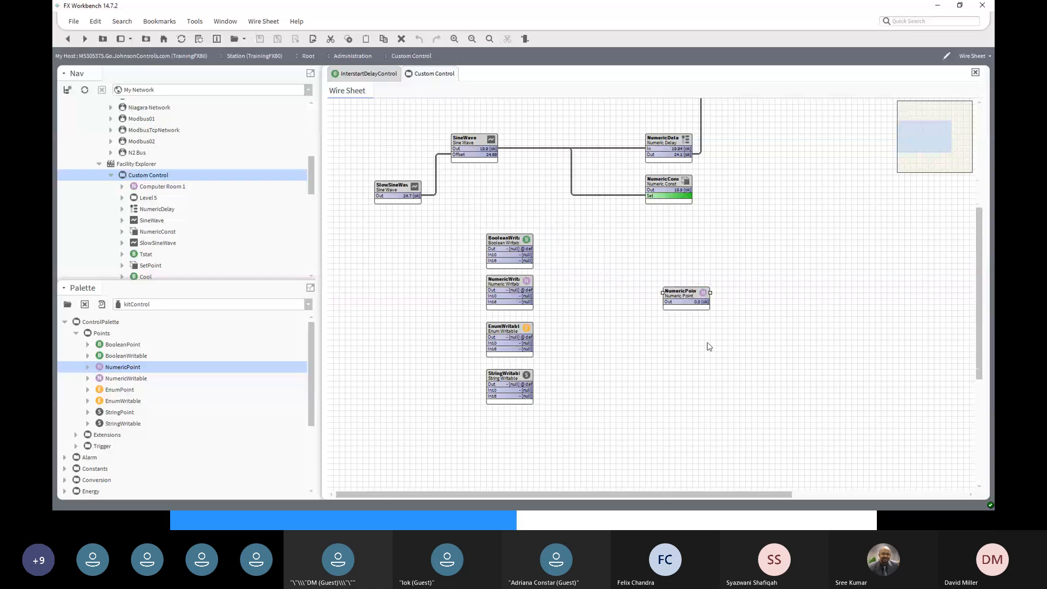
double_click(679, 295)
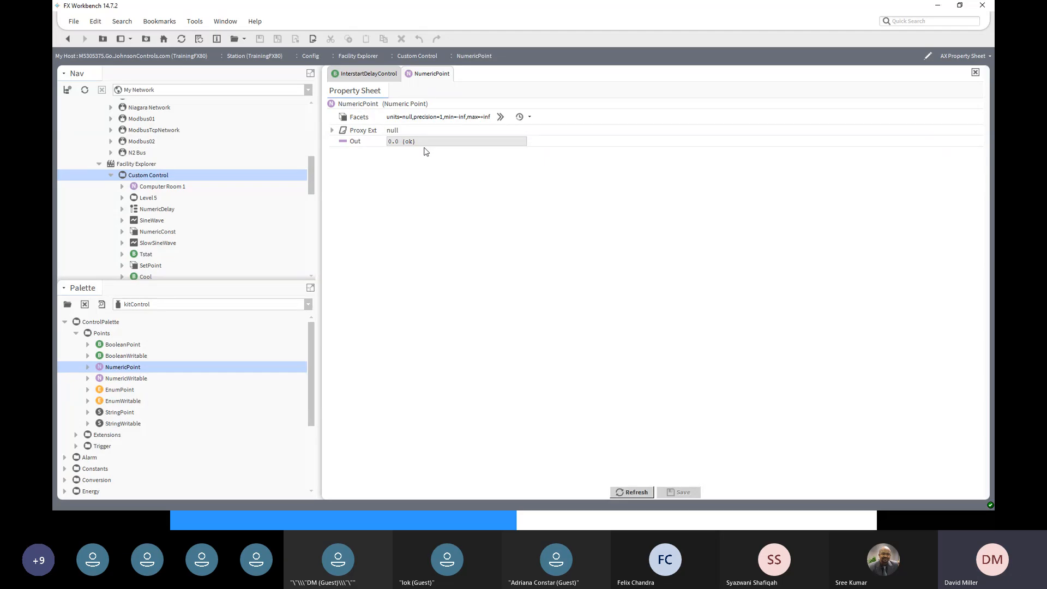
right_click(350, 107)
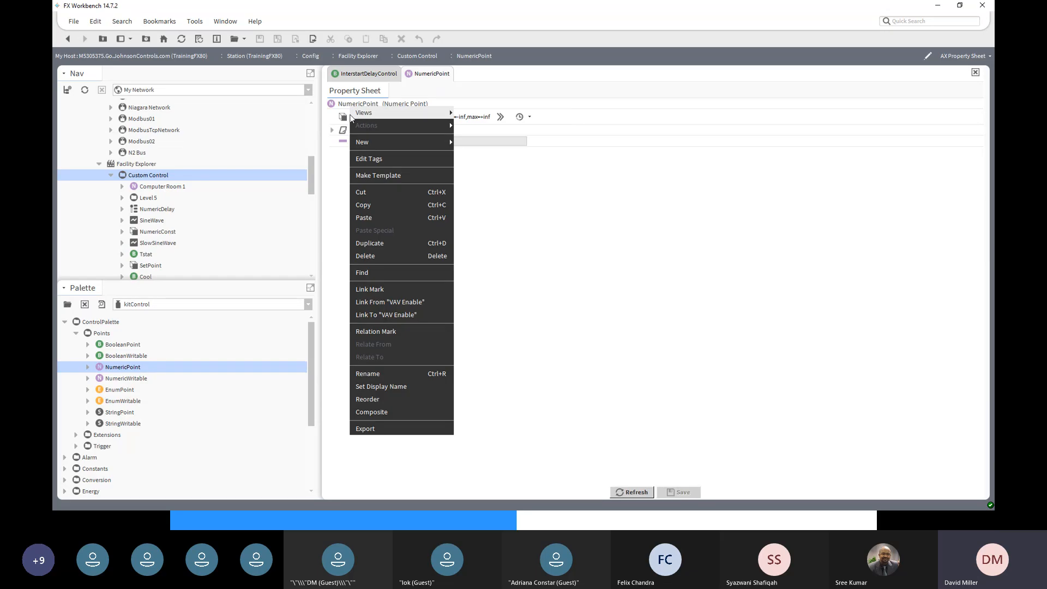
left_click(708, 197)
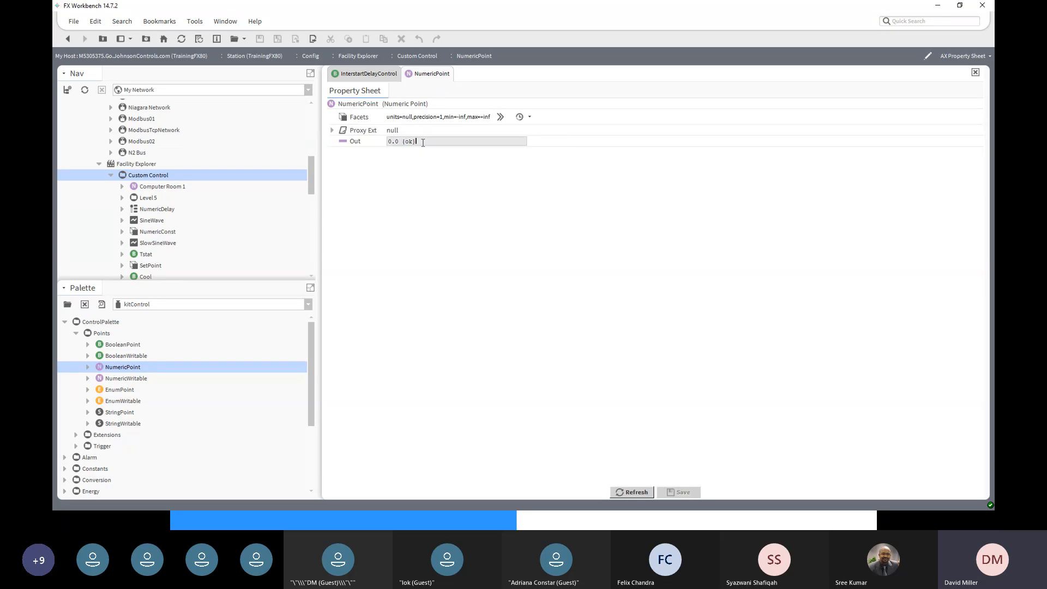
left_click_drag(417, 142, 354, 145)
left_click(68, 38)
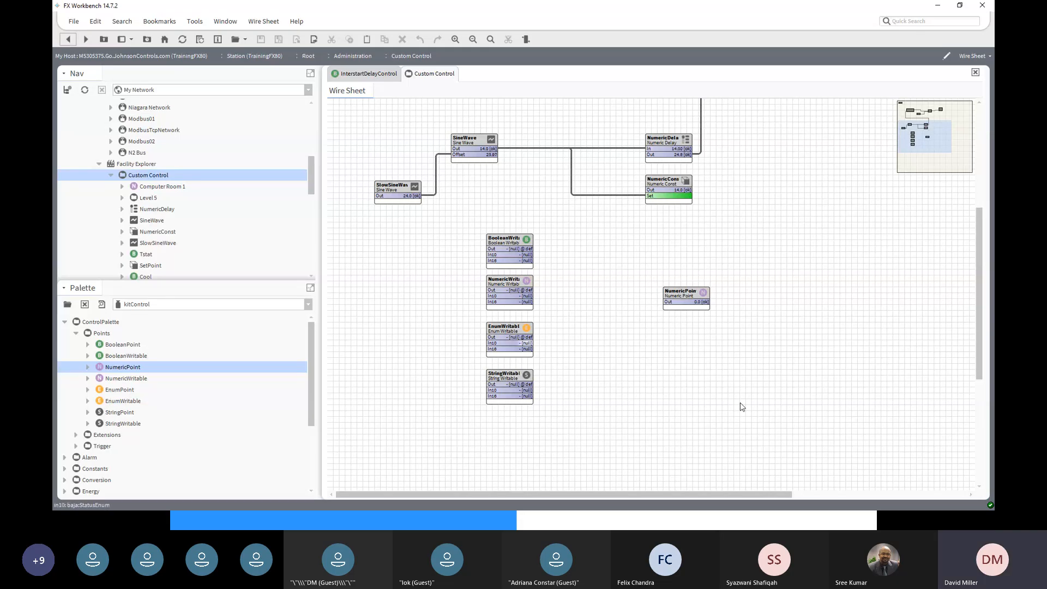
- Delete the NumericPoint block, keeping the Boolean, Numeric, Enum and String writable points
left_click(682, 290)
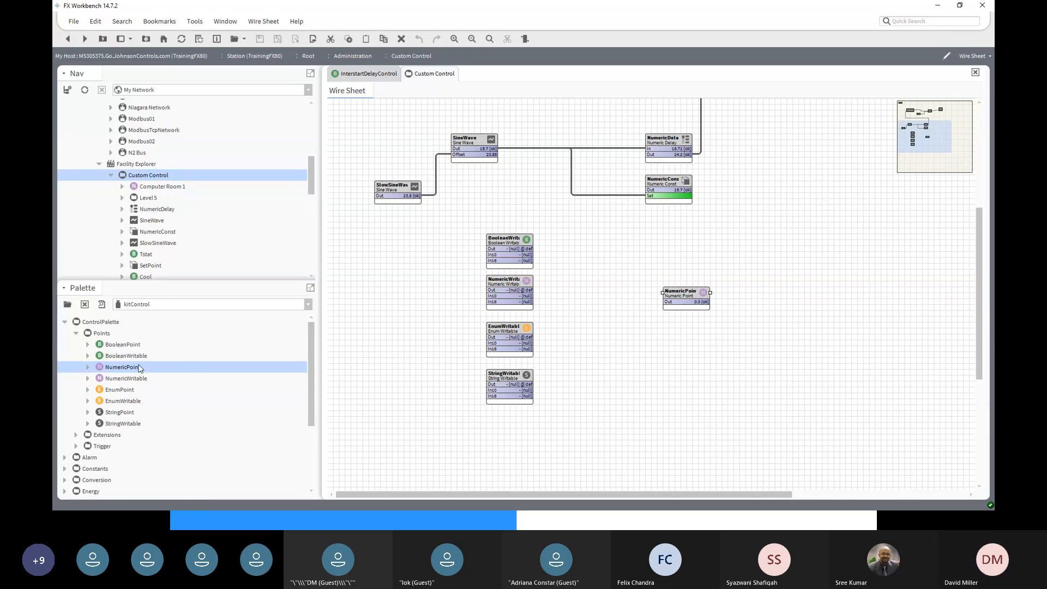
left_click(122, 345, "ctrl")
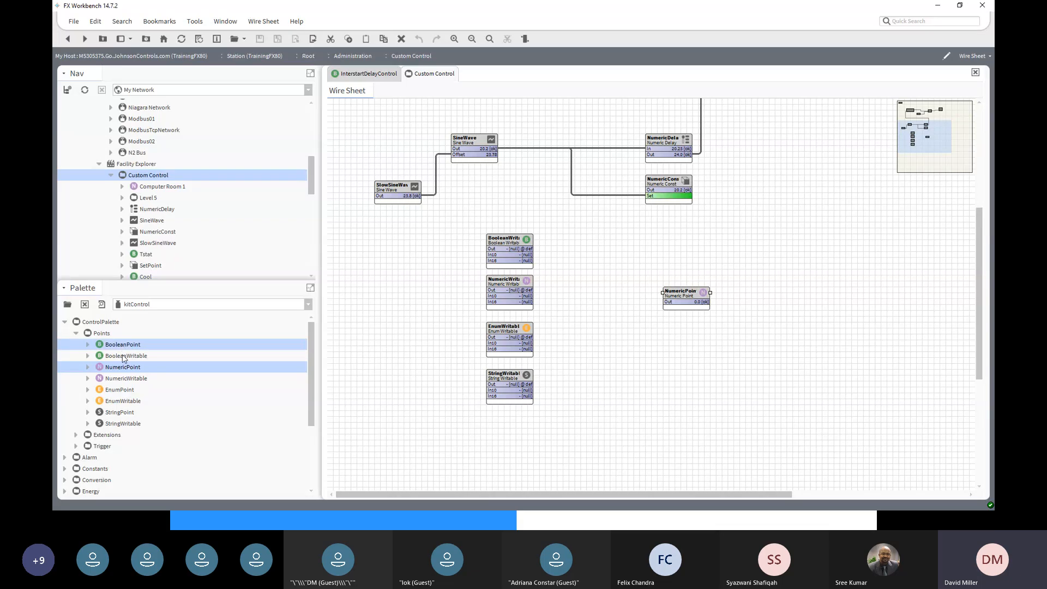
left_click(124, 391, "ctrl")
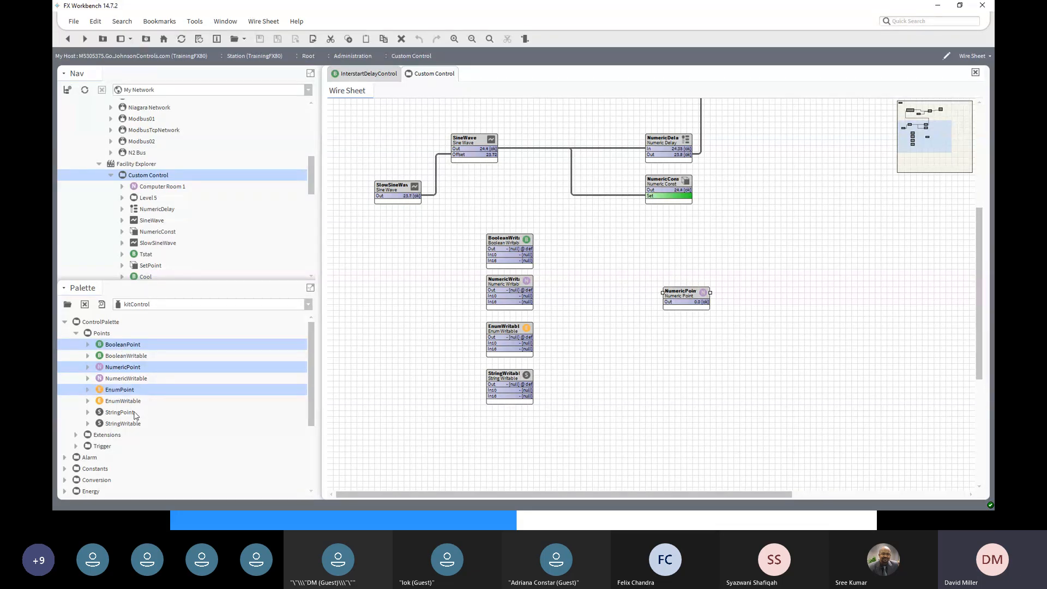
left_click(137, 414, "ctrl")
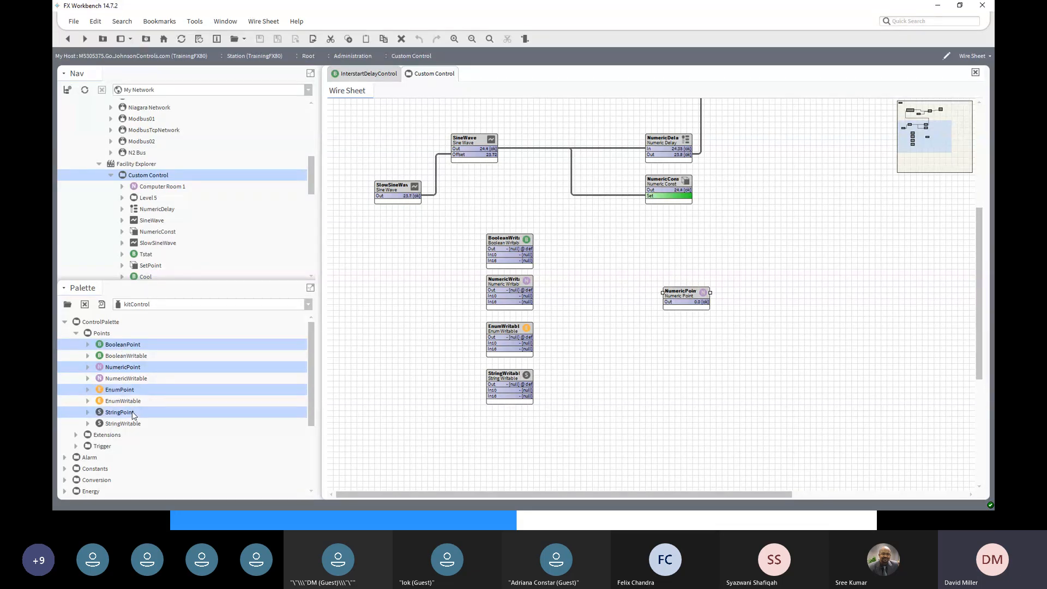
left_click(127, 357)
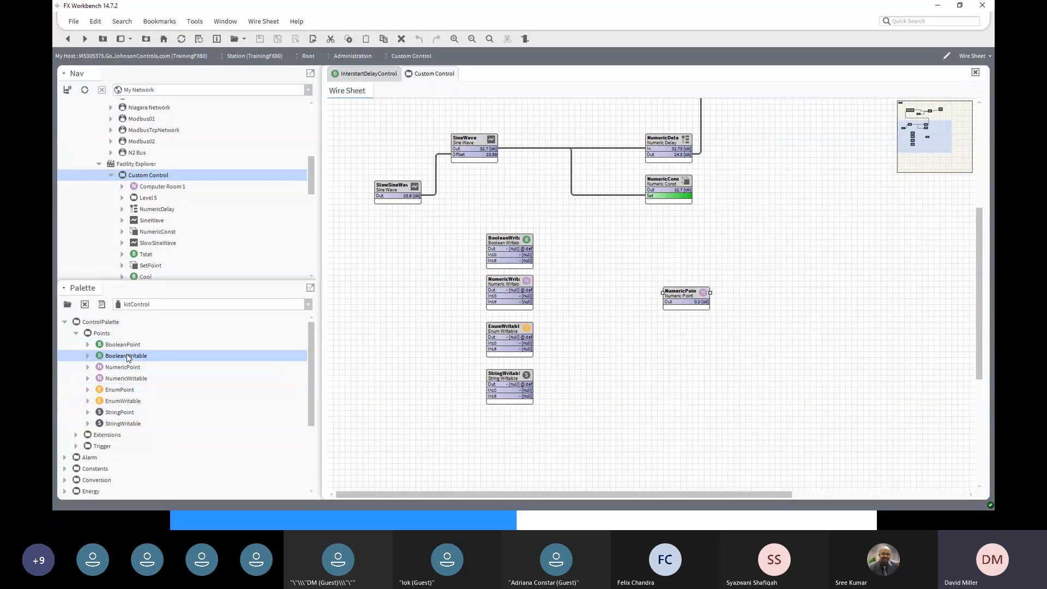
left_click(127, 385)
left_click(125, 404)
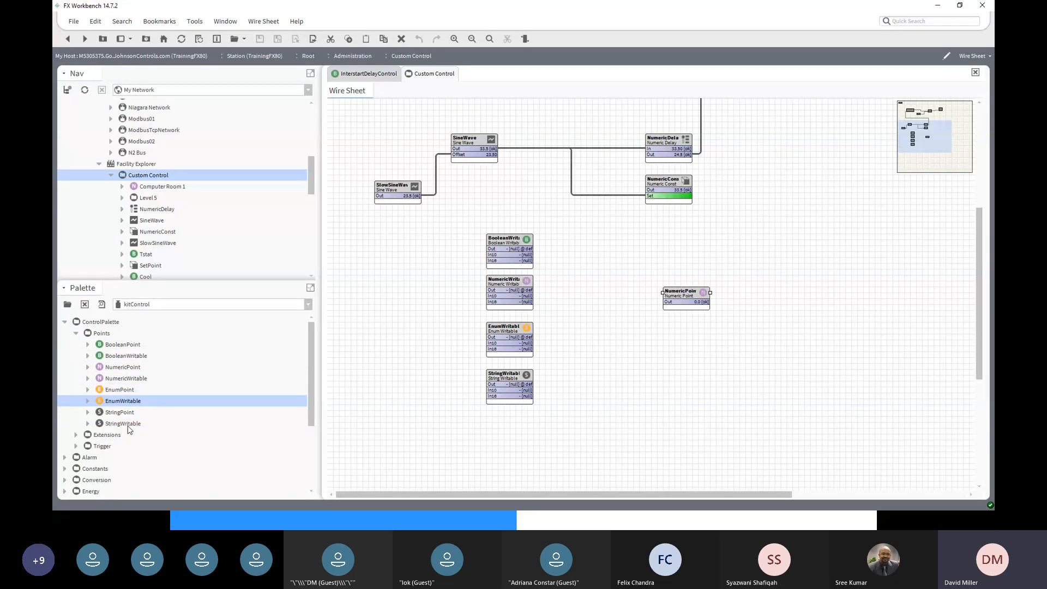
left_click(128, 426)
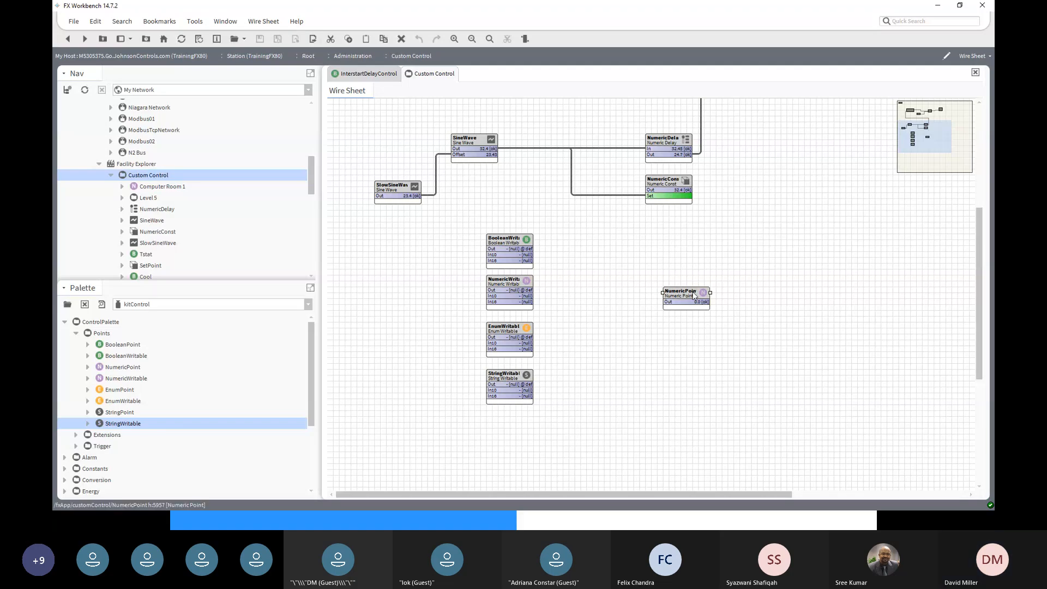
key("Delete")
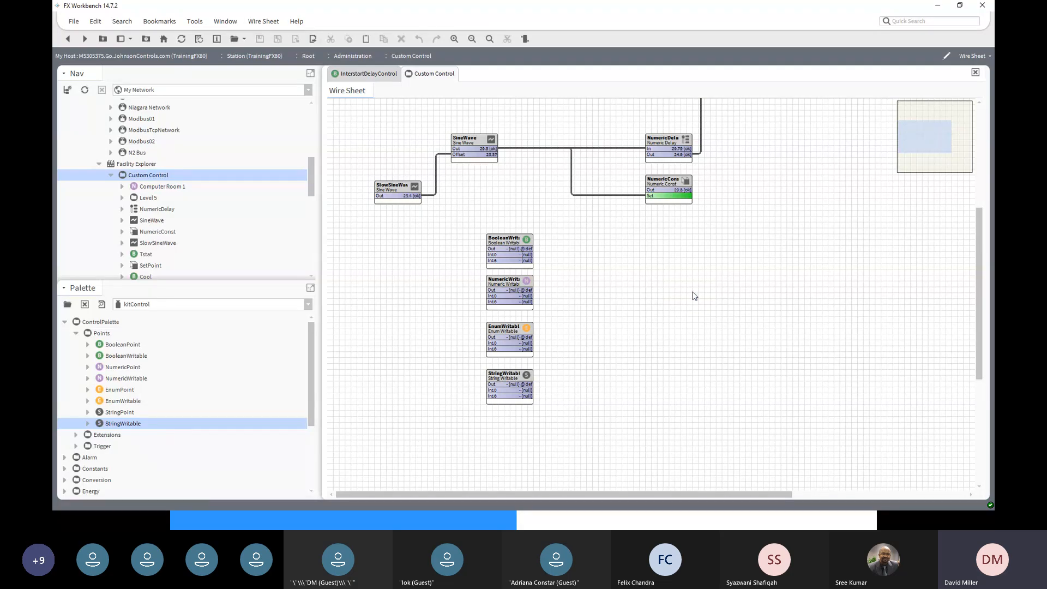
- Give the BooleanWritable trueText=On, falseText=Off facets from the history and save
double_click(505, 242)
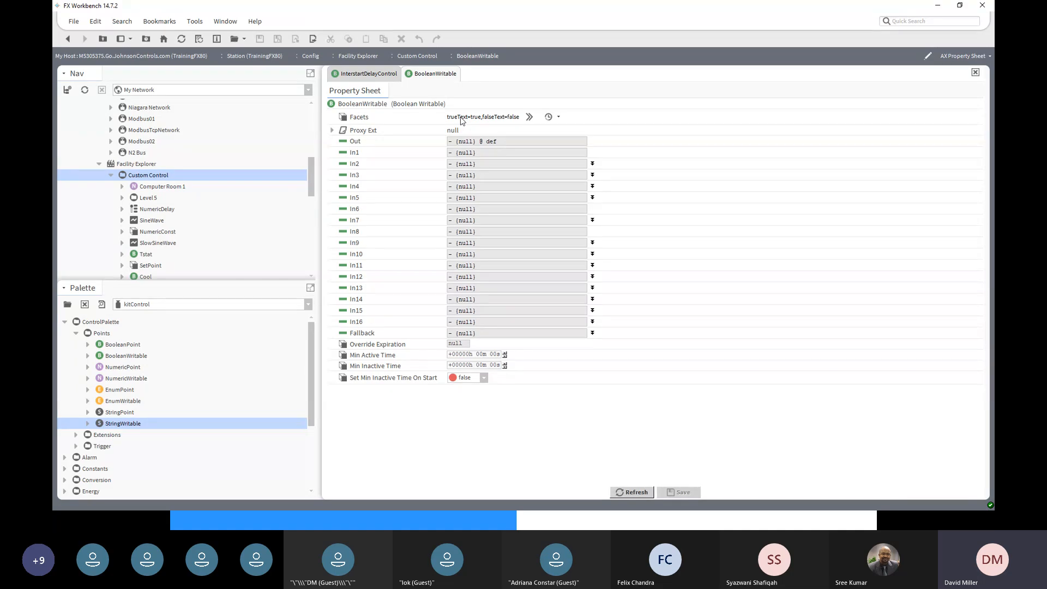
left_click(559, 117)
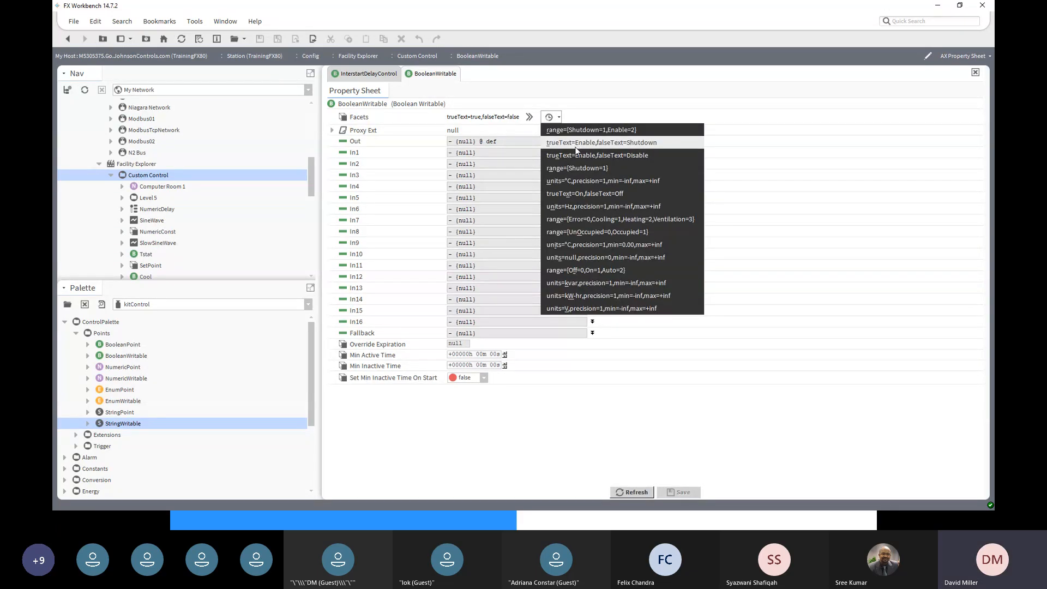
left_click(588, 196)
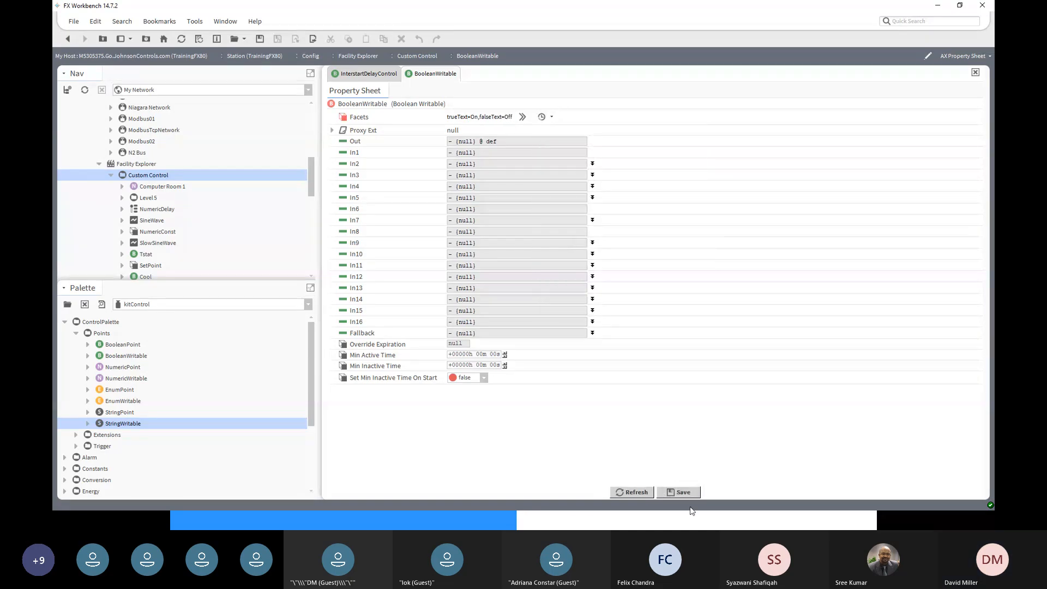
left_click(684, 493)
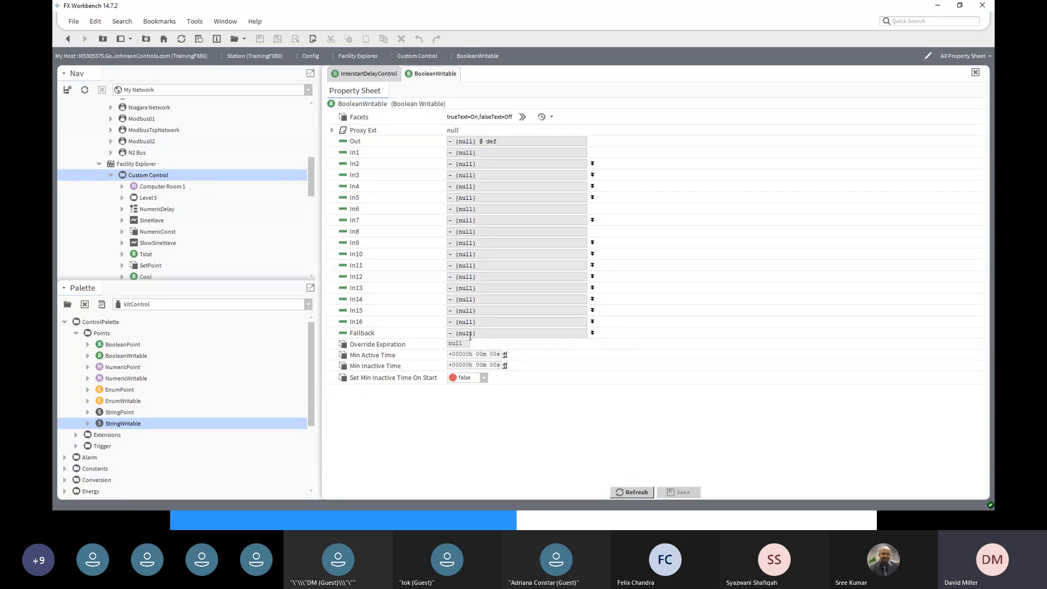
- Set the BooleanWritable fallback to a non-null Off value and save
left_click(592, 333)
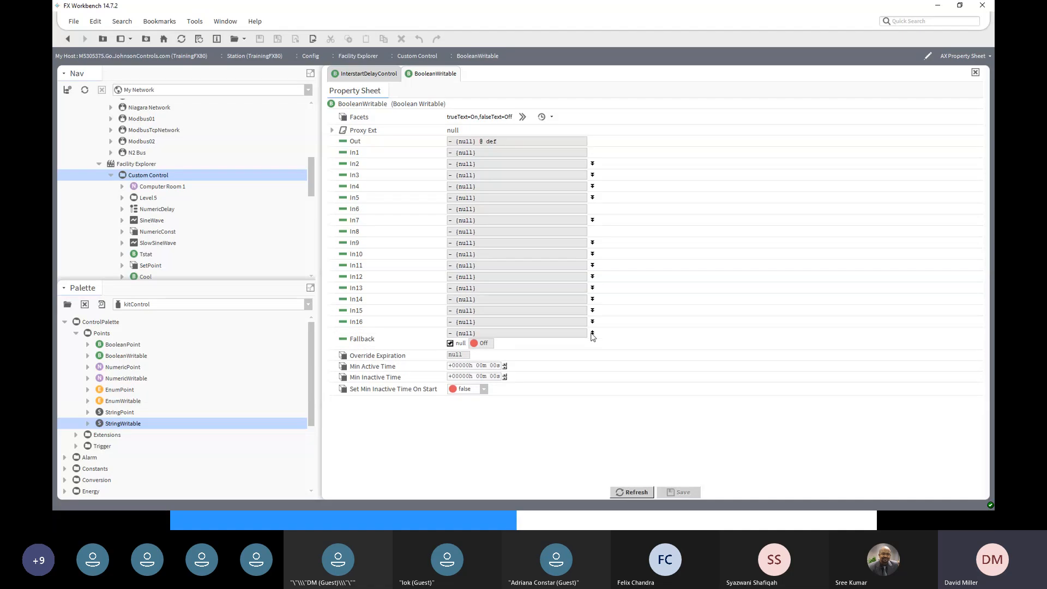
left_click(450, 344)
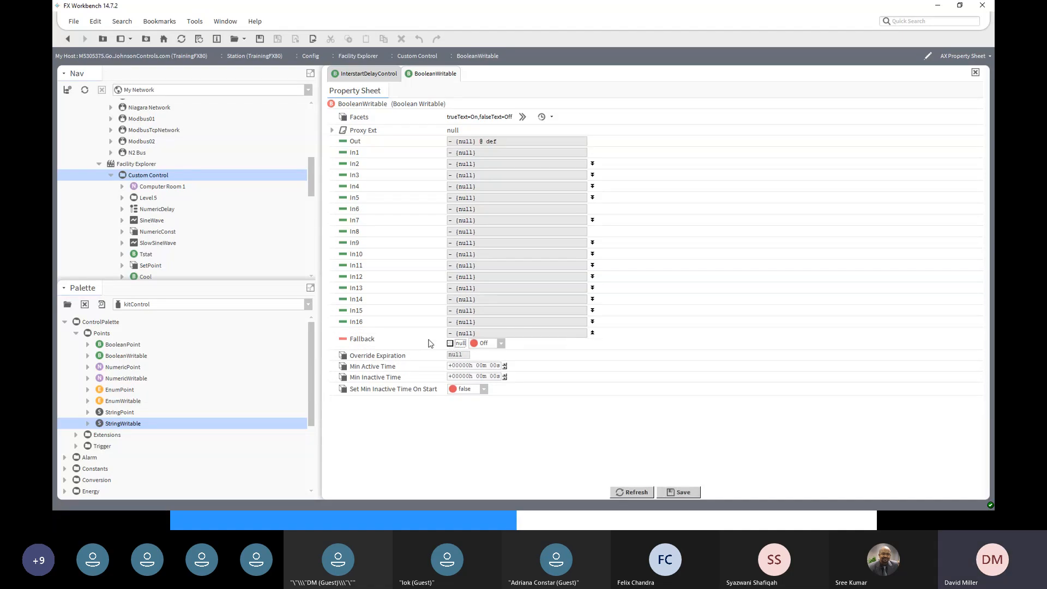
left_click(689, 494)
- Set Min Active Time to 20 seconds and save
left_click(495, 366)
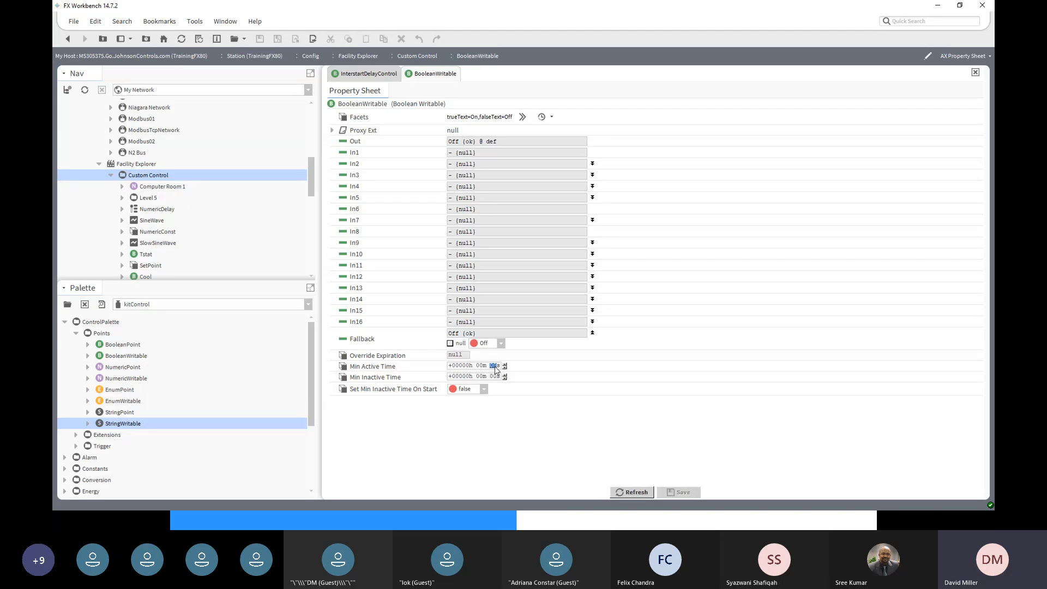
type("20")
left_click(494, 377)
left_click(685, 492)
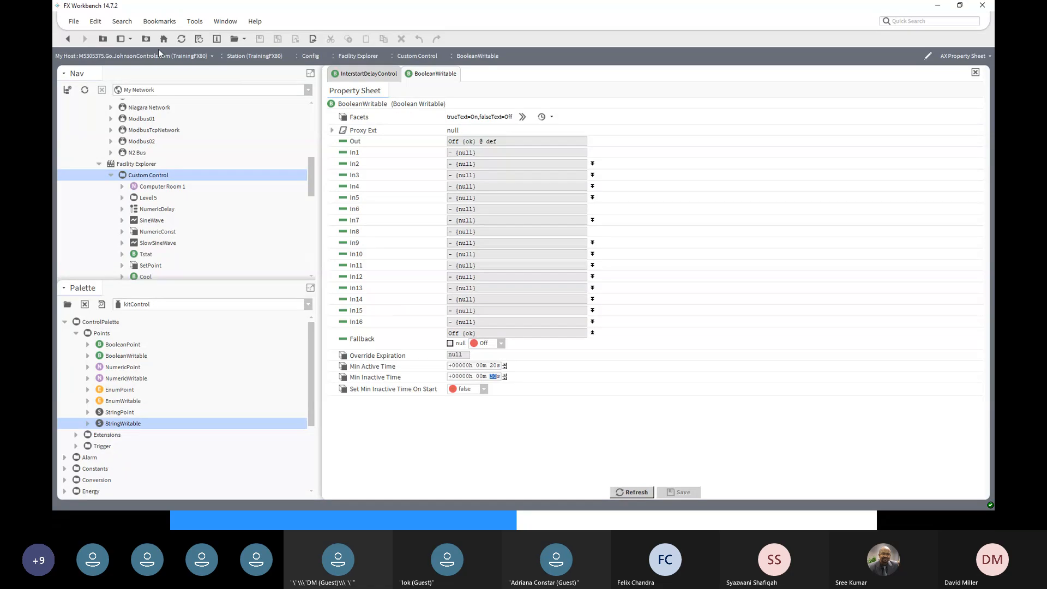
- Change the NumericWritable's units facet to temperature, degrees Celsius (°C)
left_click(68, 40)
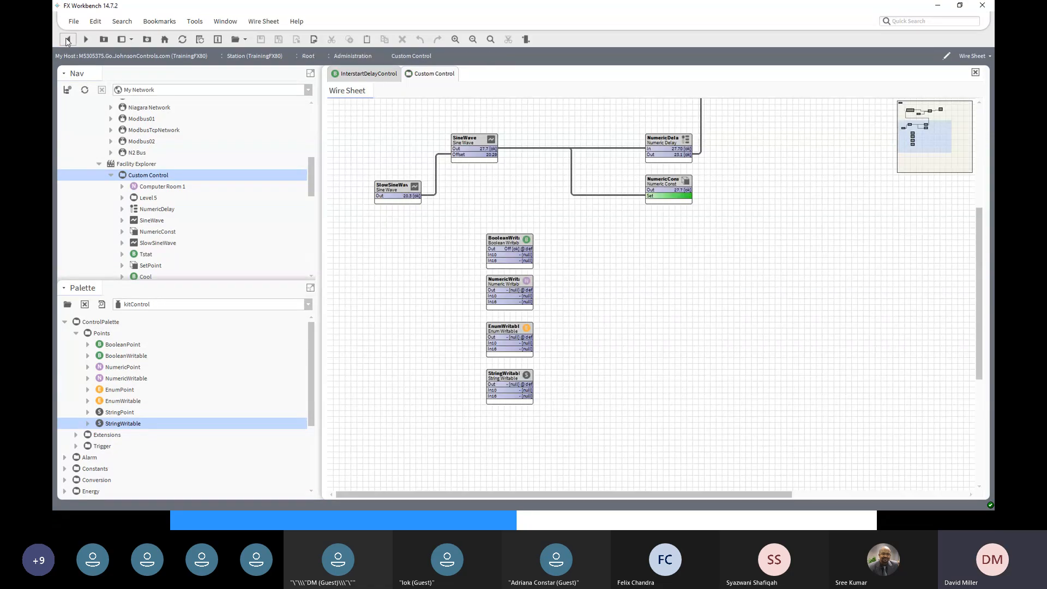
double_click(511, 289)
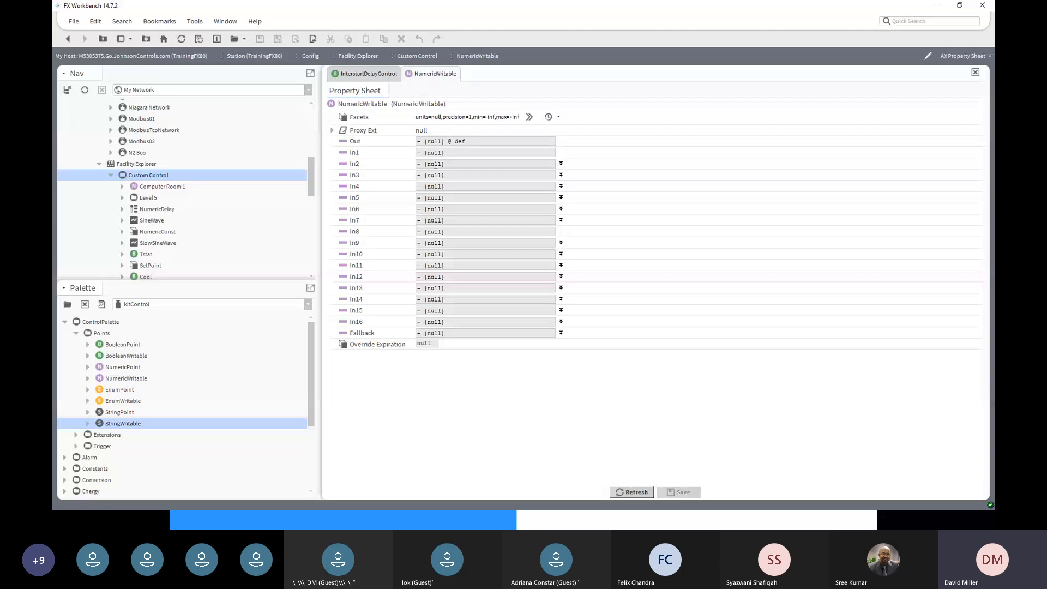
left_click(528, 118)
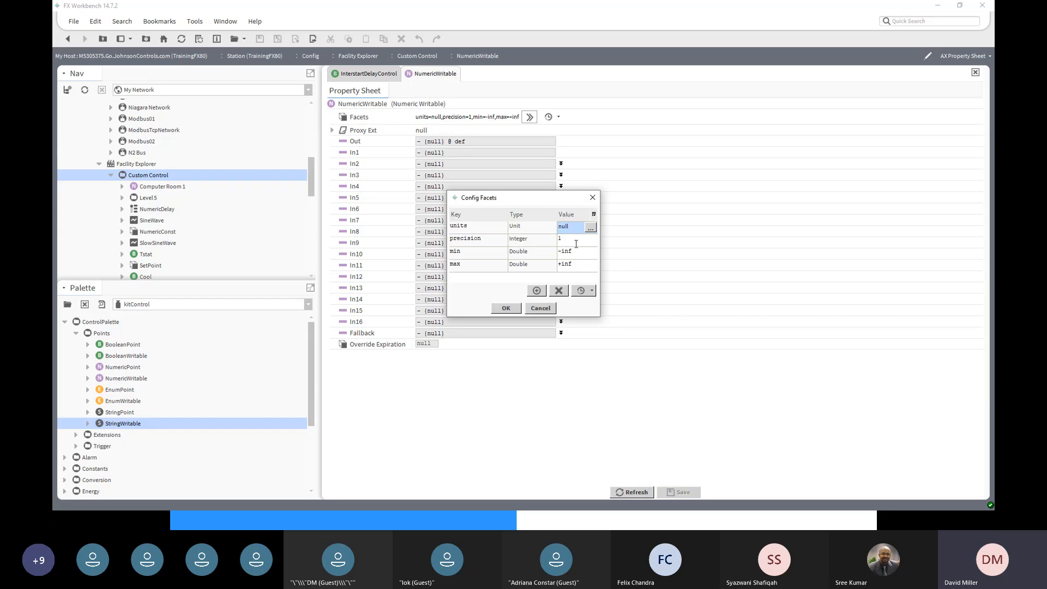
left_click(591, 227)
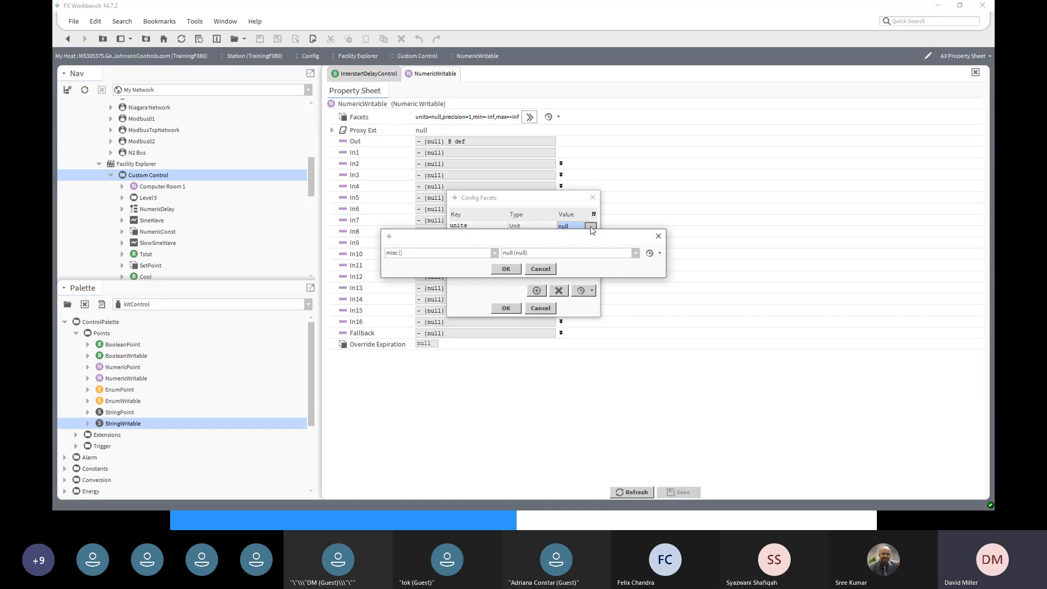
left_click(494, 254)
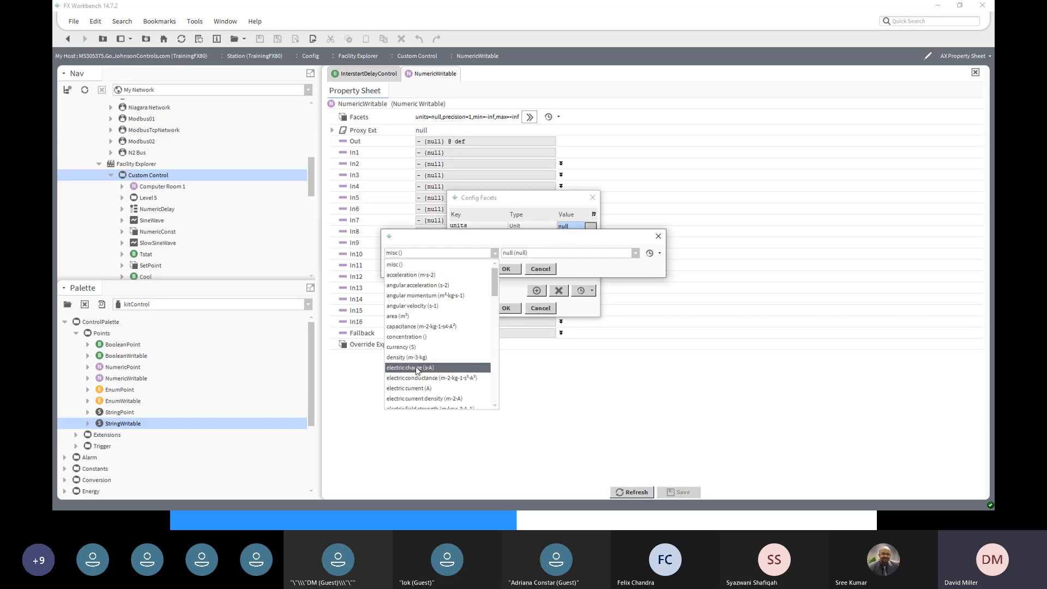
scroll(418, 371, "down", 7)
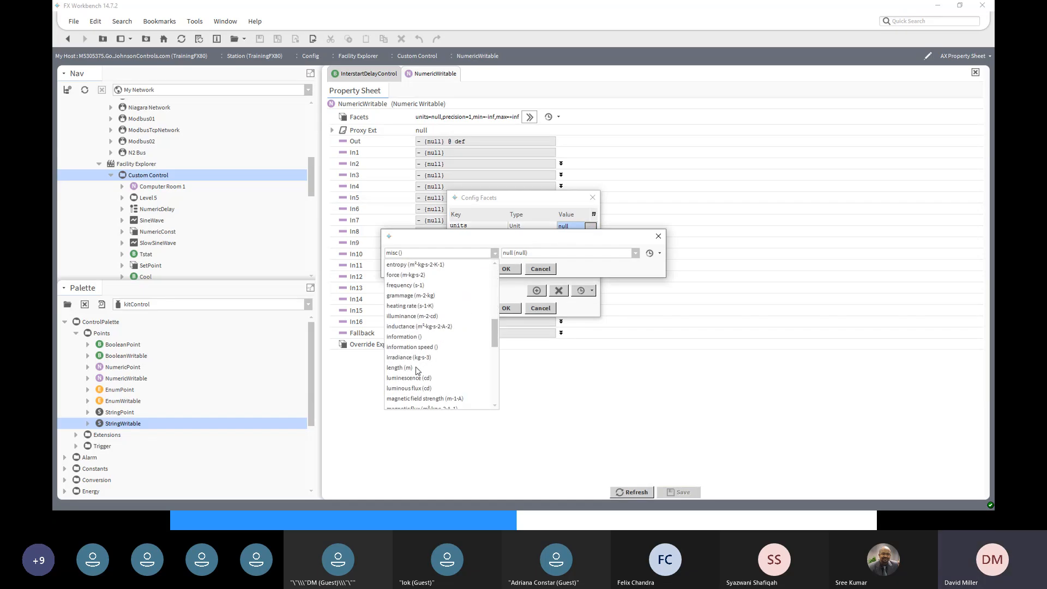
scroll(417, 371, "down", 6)
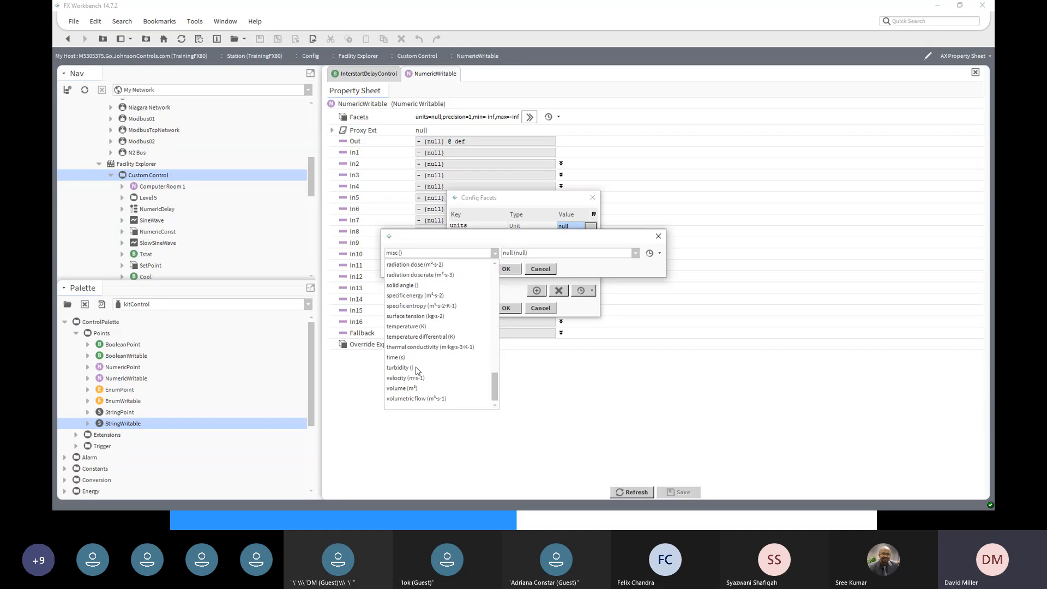
left_click(402, 327)
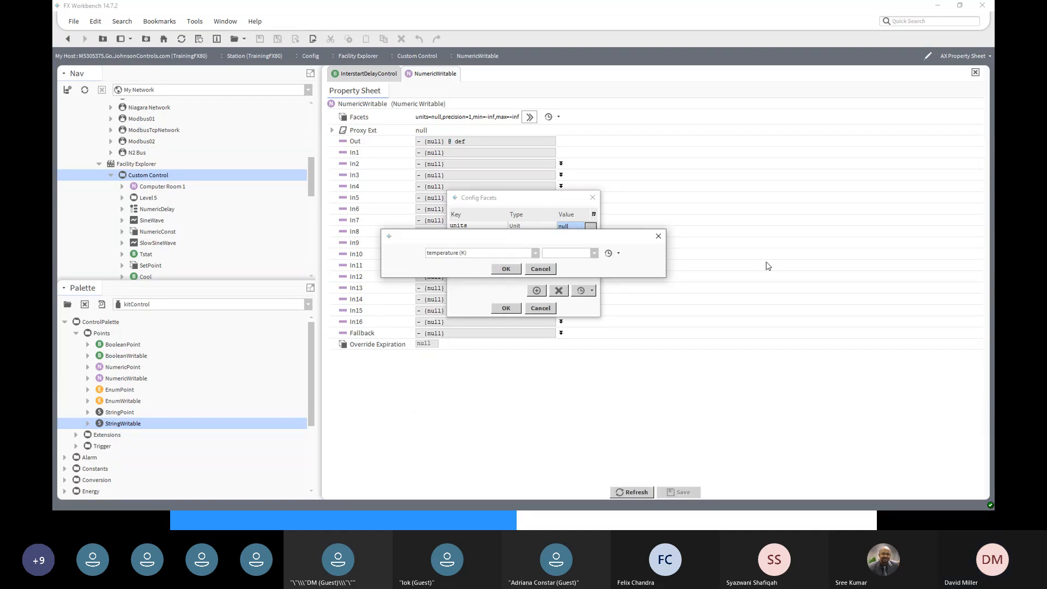
left_click(594, 253)
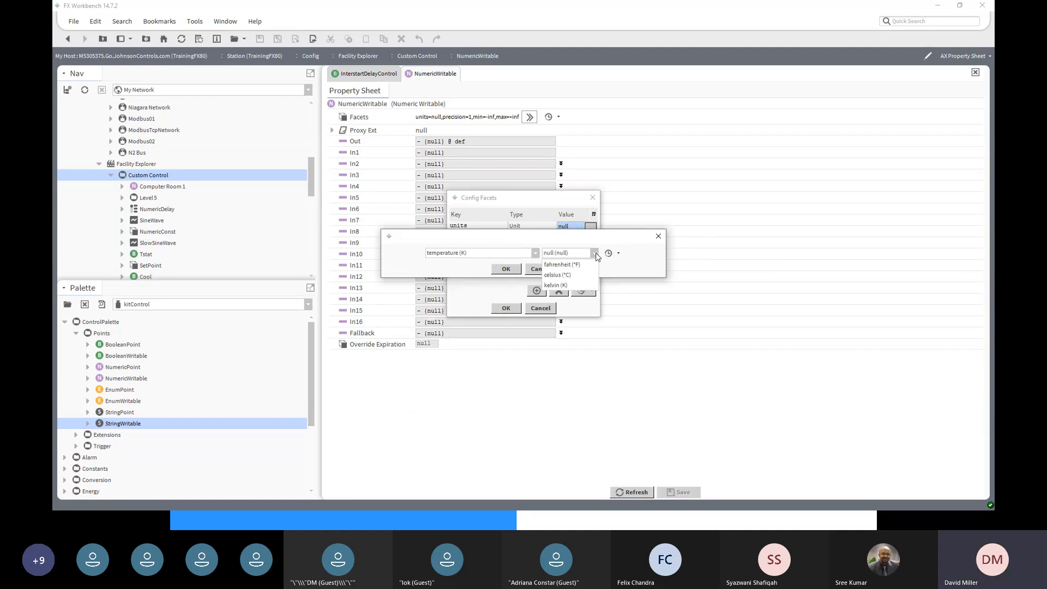
left_click(566, 276)
left_click(506, 269)
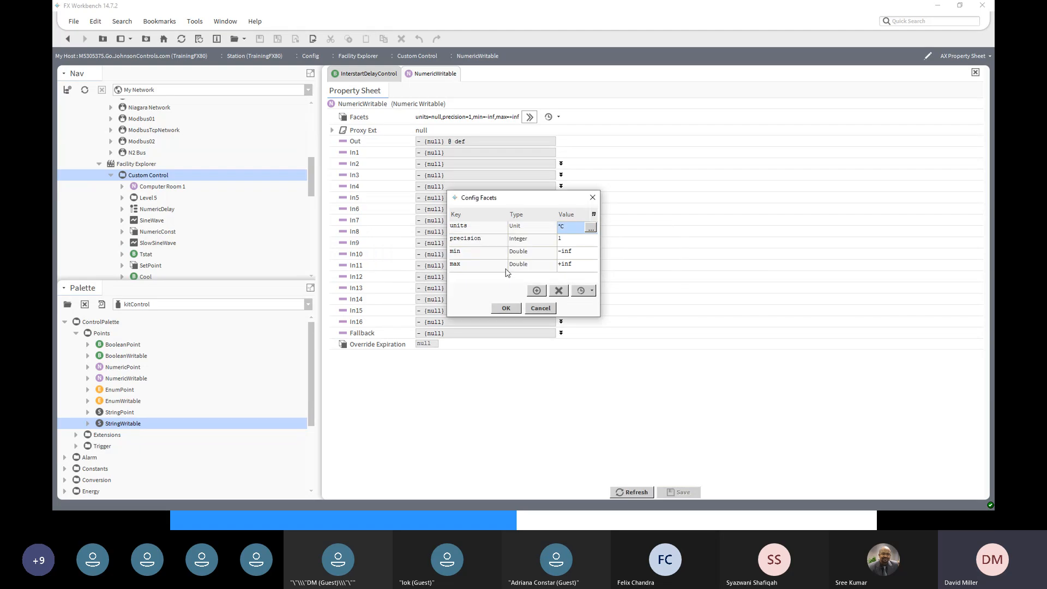
left_click(567, 241)
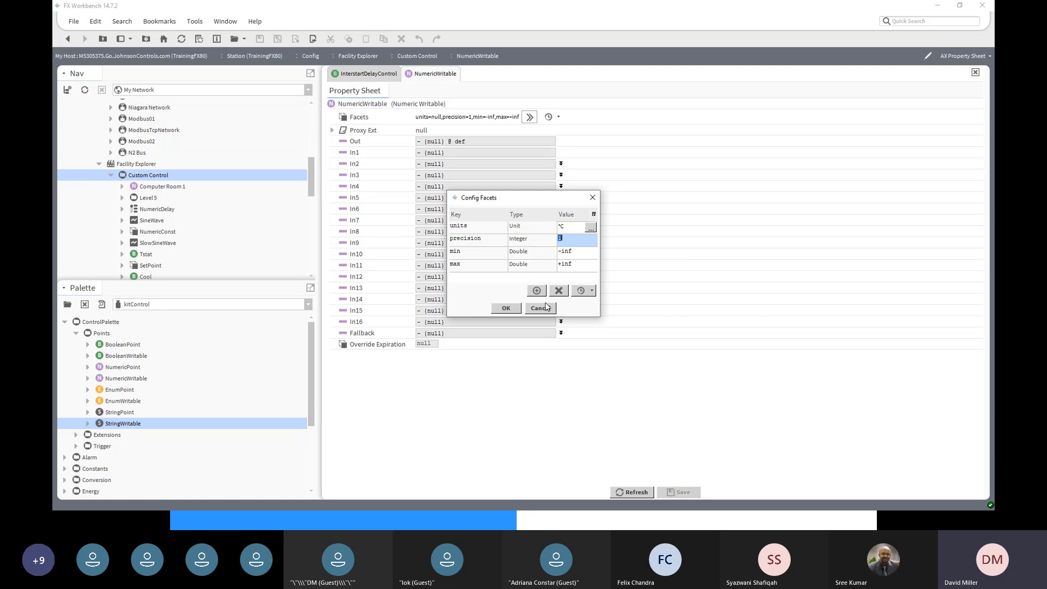
left_click(506, 308)
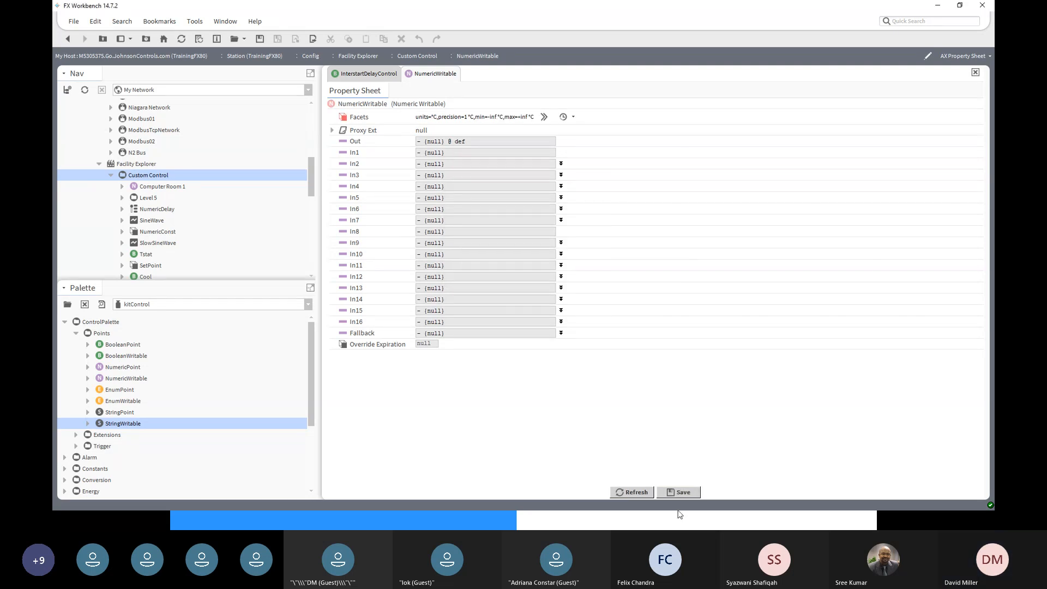
- Save the Celsius facets and set the NumericWritable fallback to 22 °C
left_click(688, 495)
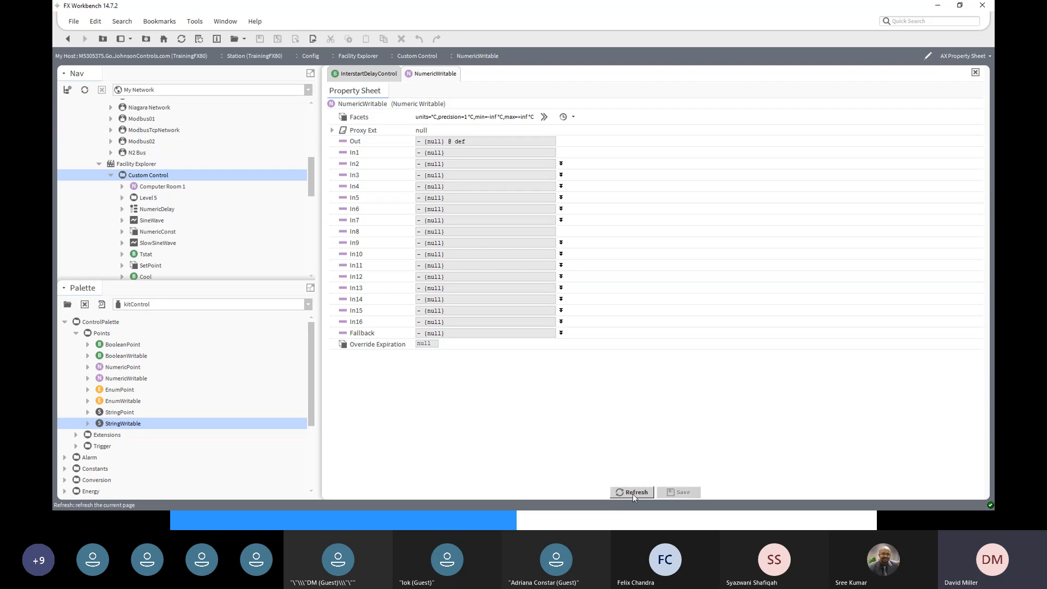
left_click(560, 332)
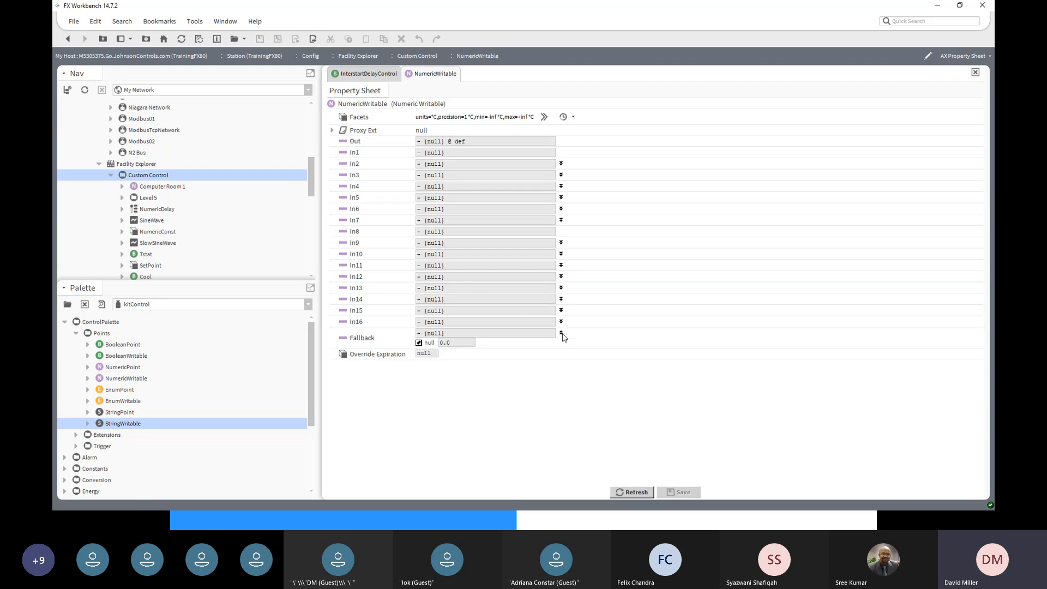
left_click(419, 343)
left_click_drag(452, 343, 438, 349)
type("22")
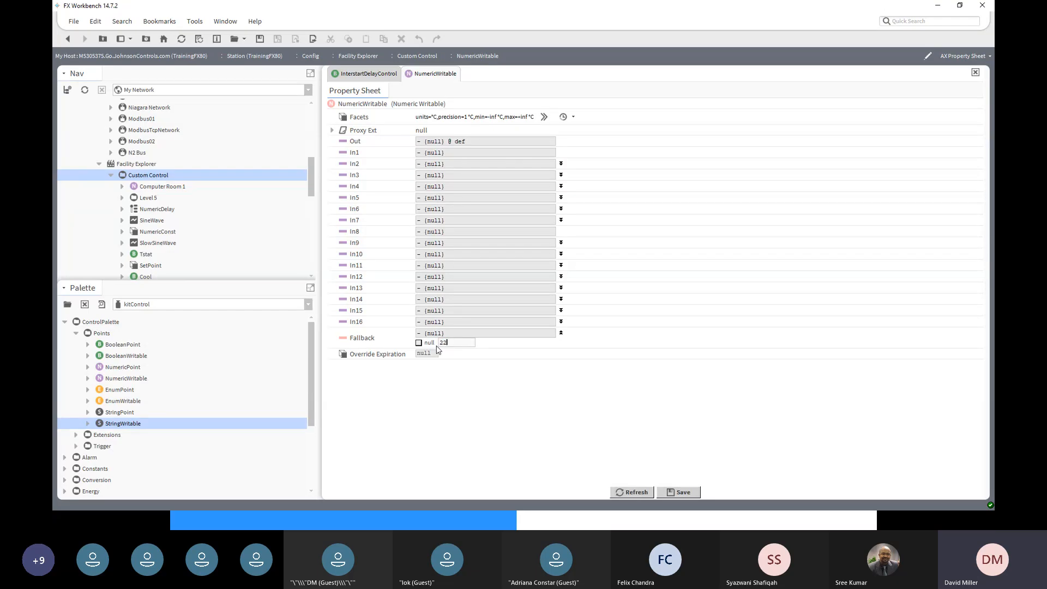
left_click(672, 492)
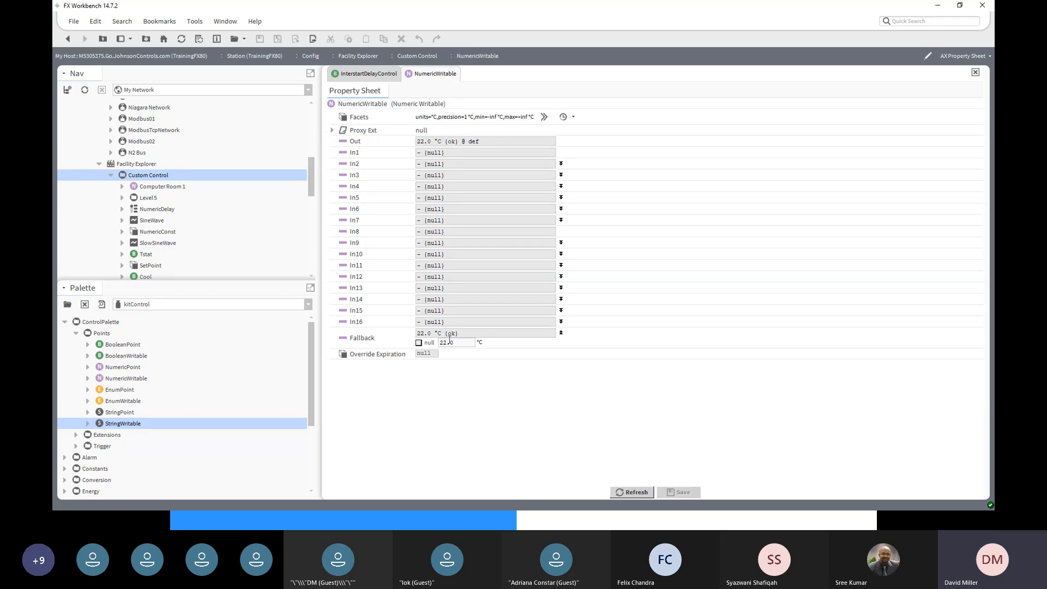
- Change the fallback to 22.5 °C and save it
left_click_drag(450, 342, 455, 341)
type("5")
left_click(679, 492)
- Set the NumericWritable's precision facet to 0, save and refresh
left_click(544, 116)
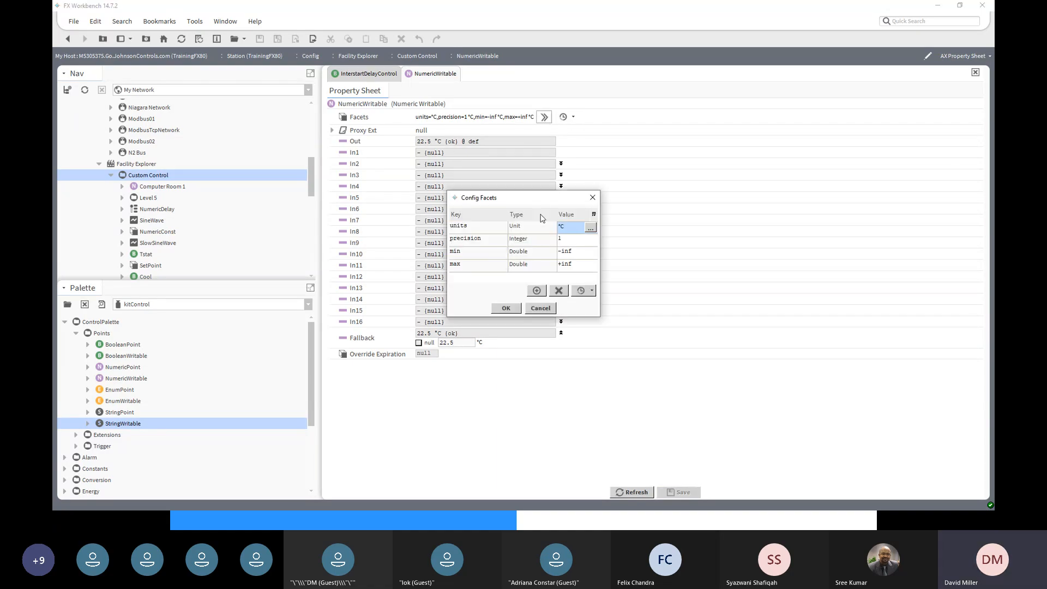
left_click(569, 239)
left_click(560, 239)
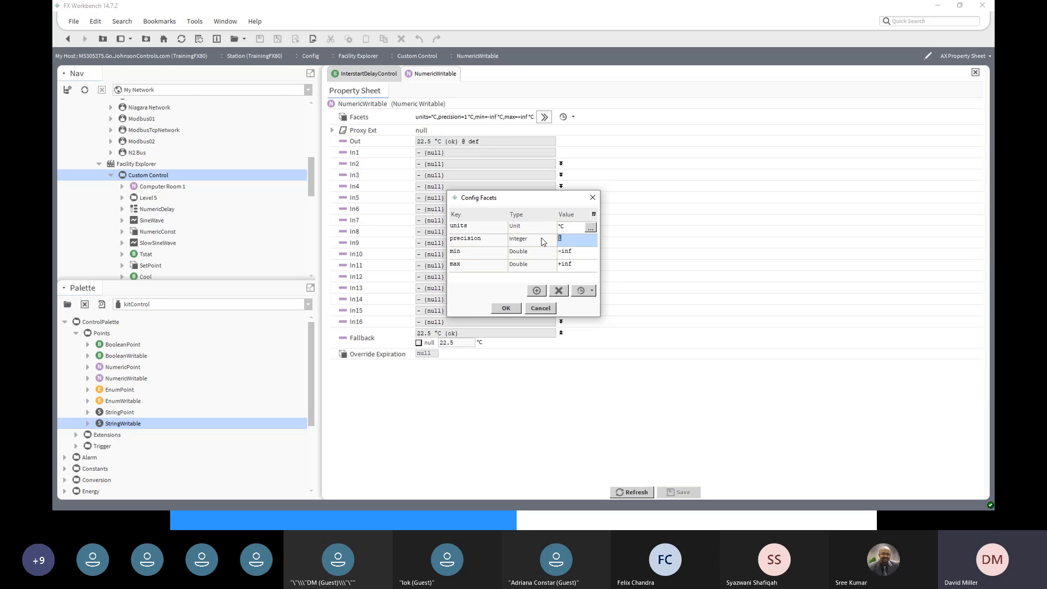
type("0")
left_click(506, 308)
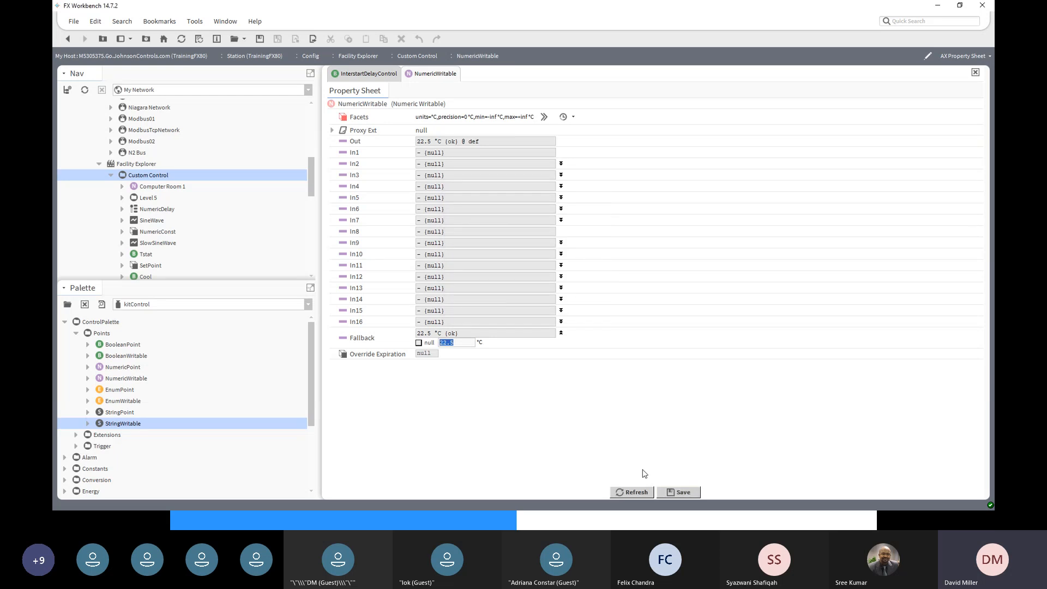
left_click(664, 495)
left_click(636, 492)
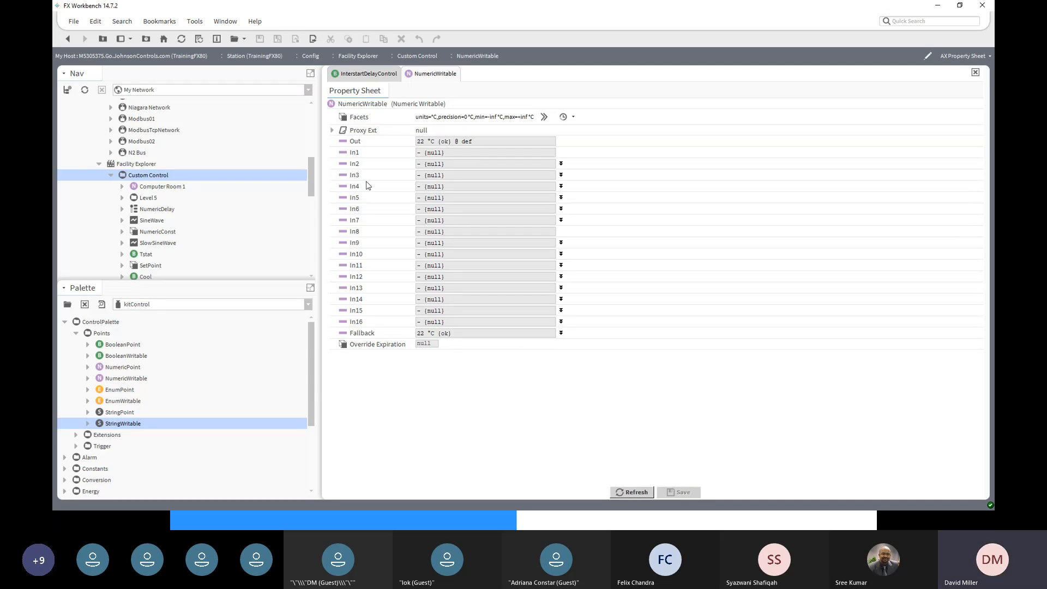
- Change the fallback to 22.6 °C and save it
left_click(561, 332)
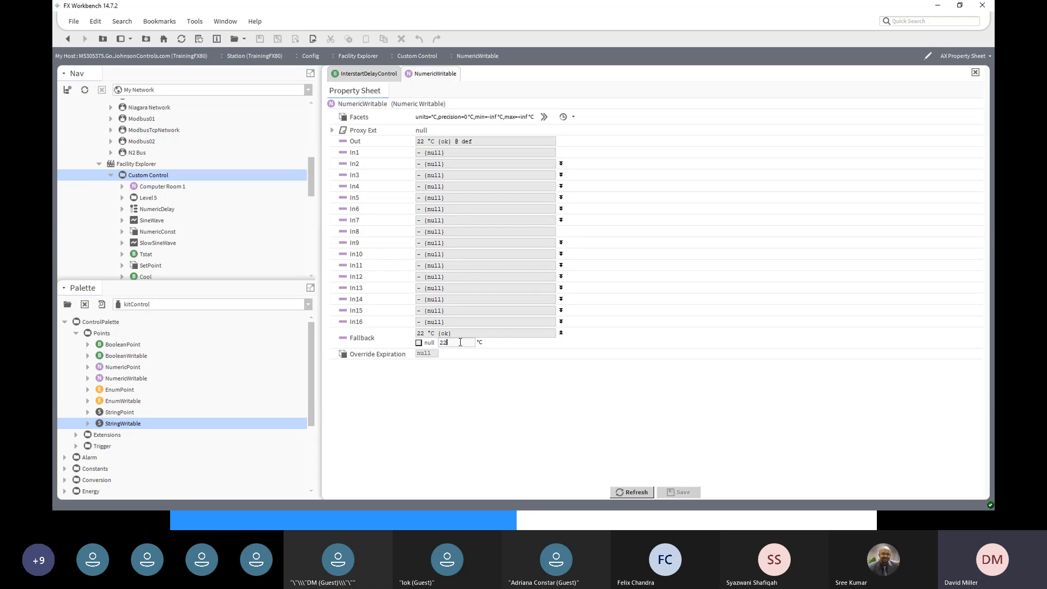
type(".6")
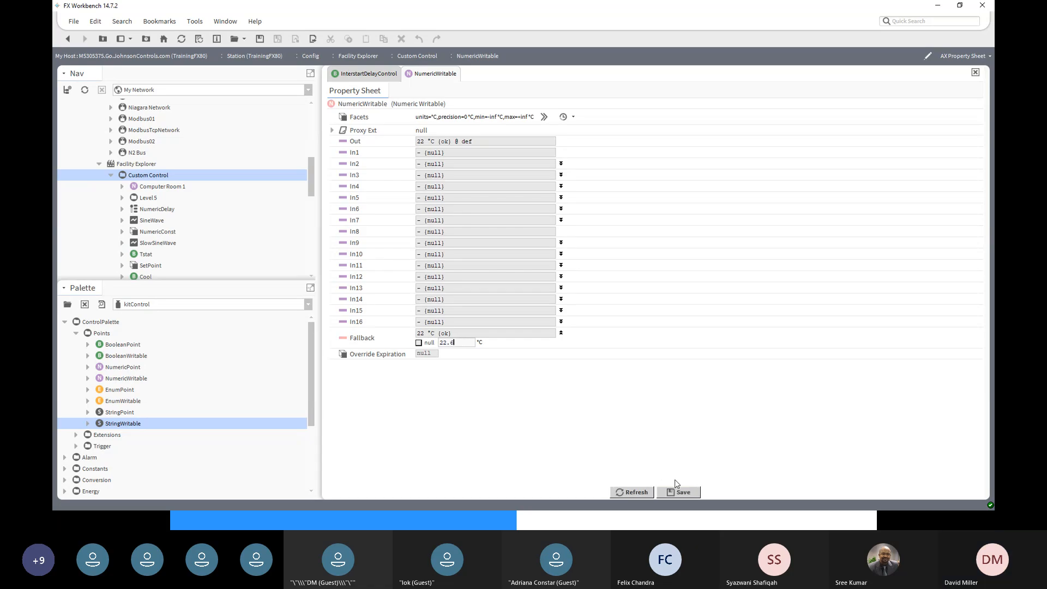
left_click(673, 492)
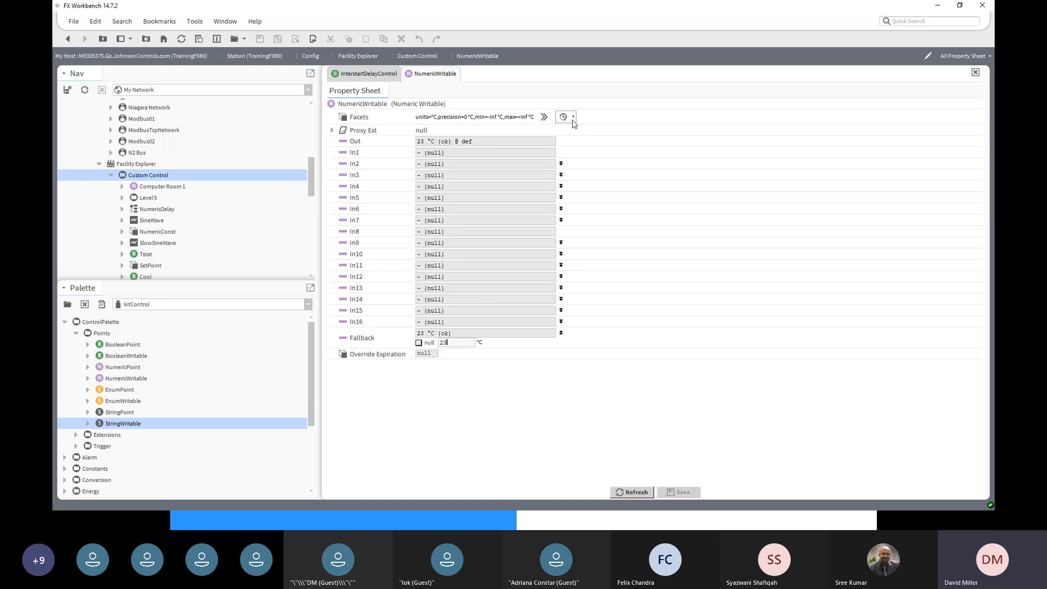
- Set the precision facet to 1, save, refresh and return to the wire sheet
left_click(544, 117)
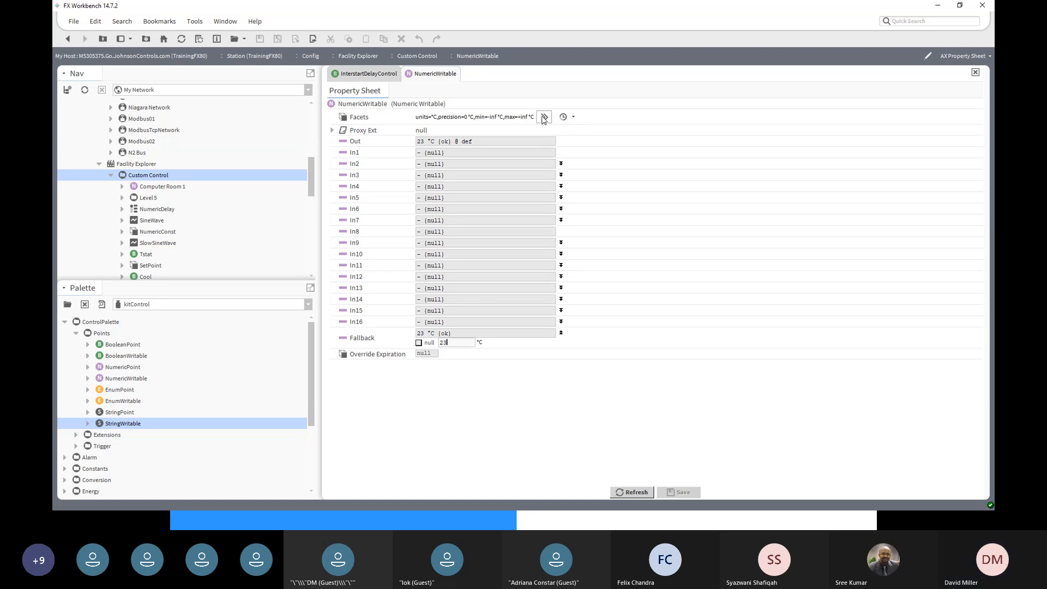
left_click(574, 242)
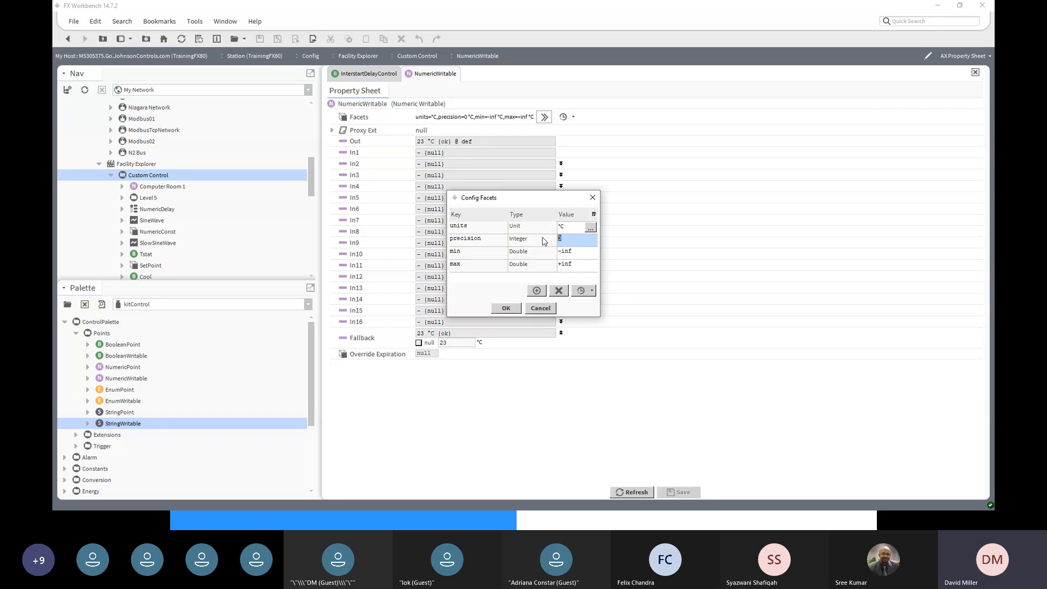
type("1")
left_click(507, 309)
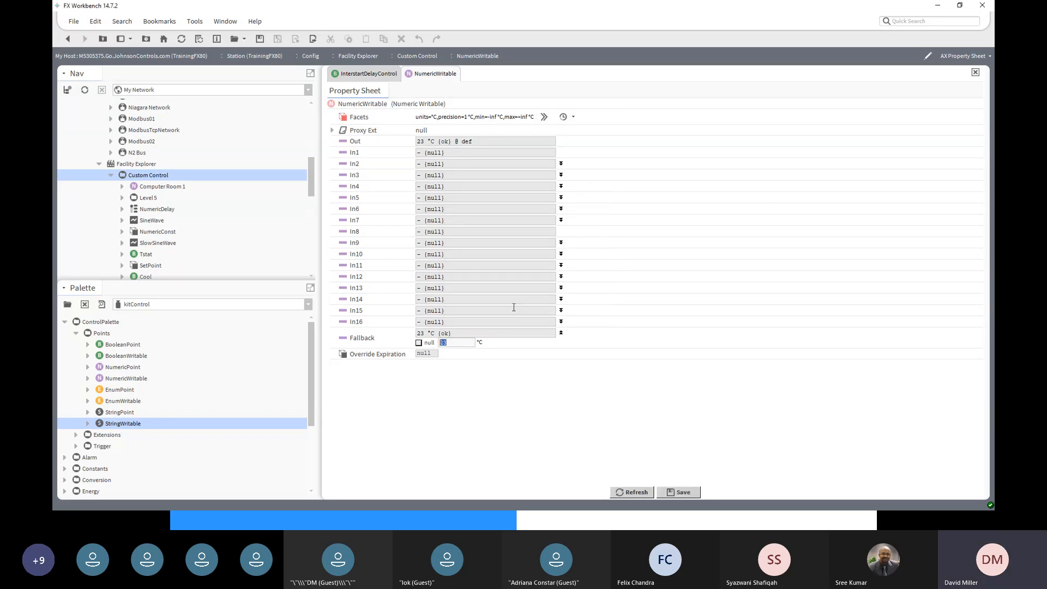
left_click(676, 491)
left_click(639, 493)
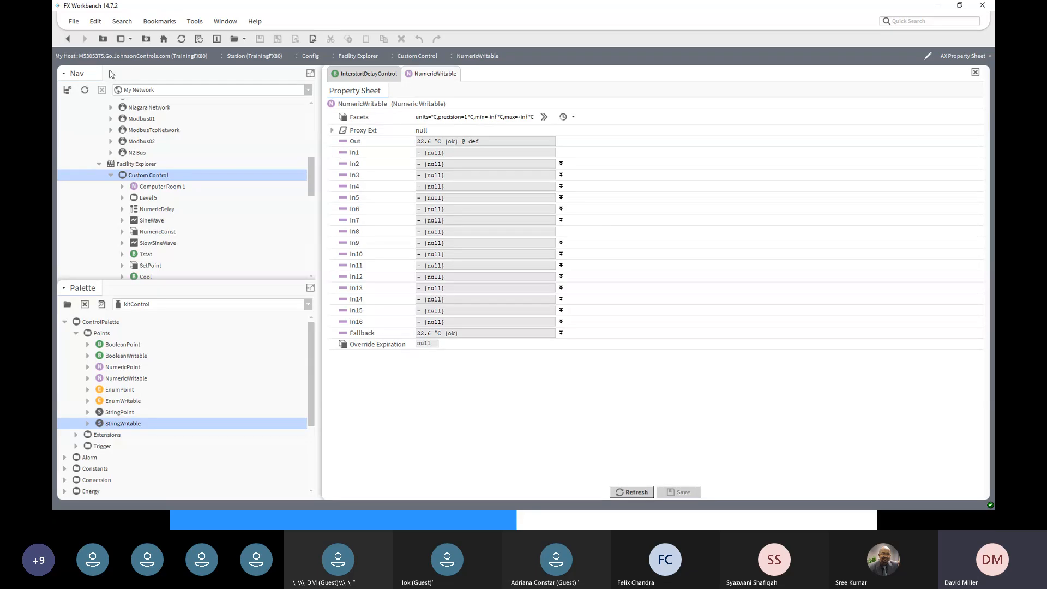
left_click(69, 40)
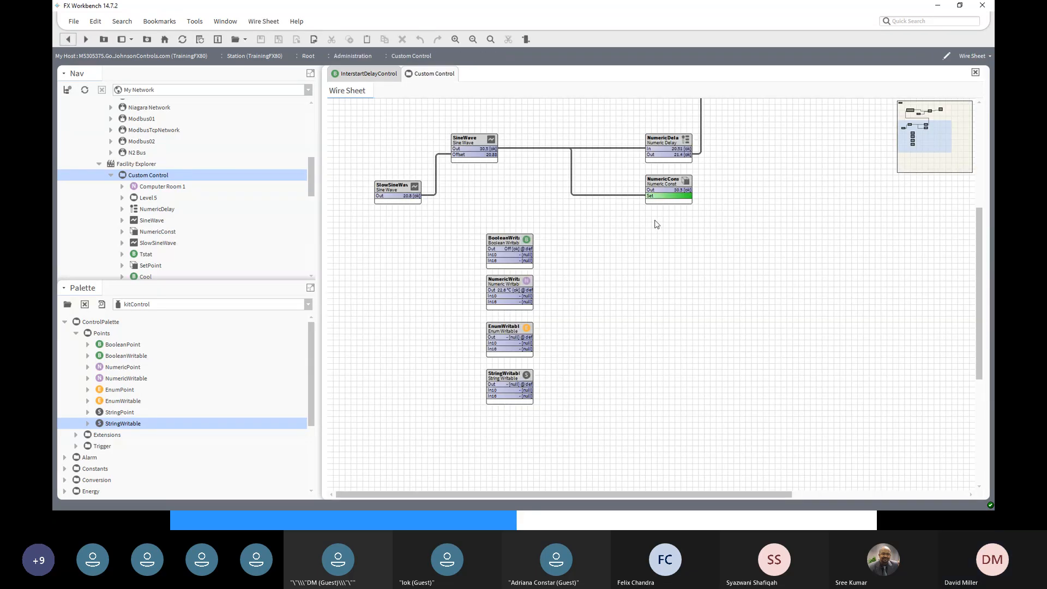
- Open the enum range editor for the EnumWritable's facets
left_click(507, 331)
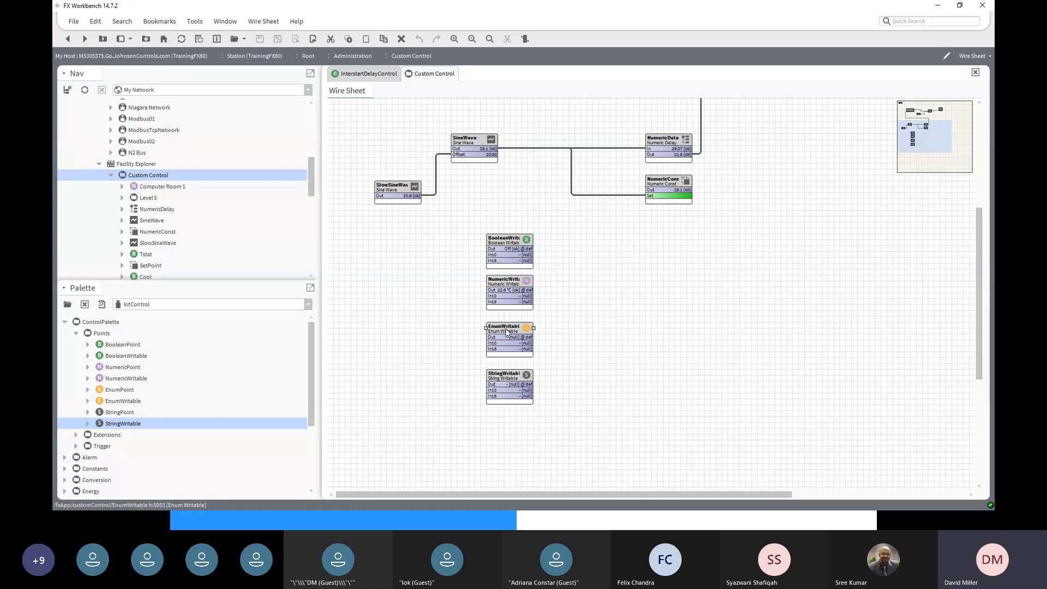
double_click(506, 331)
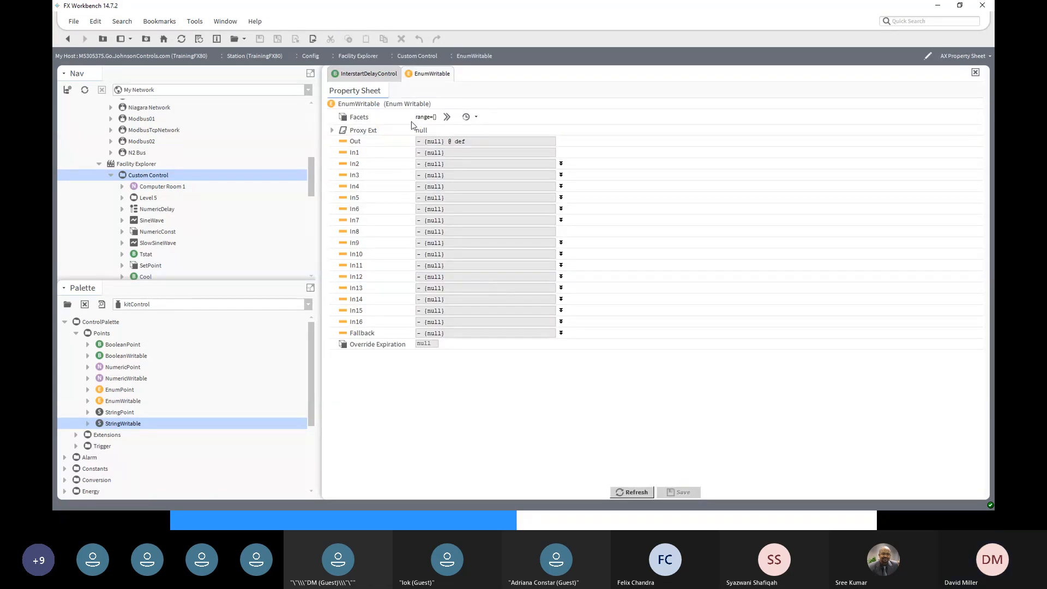
left_click(447, 117)
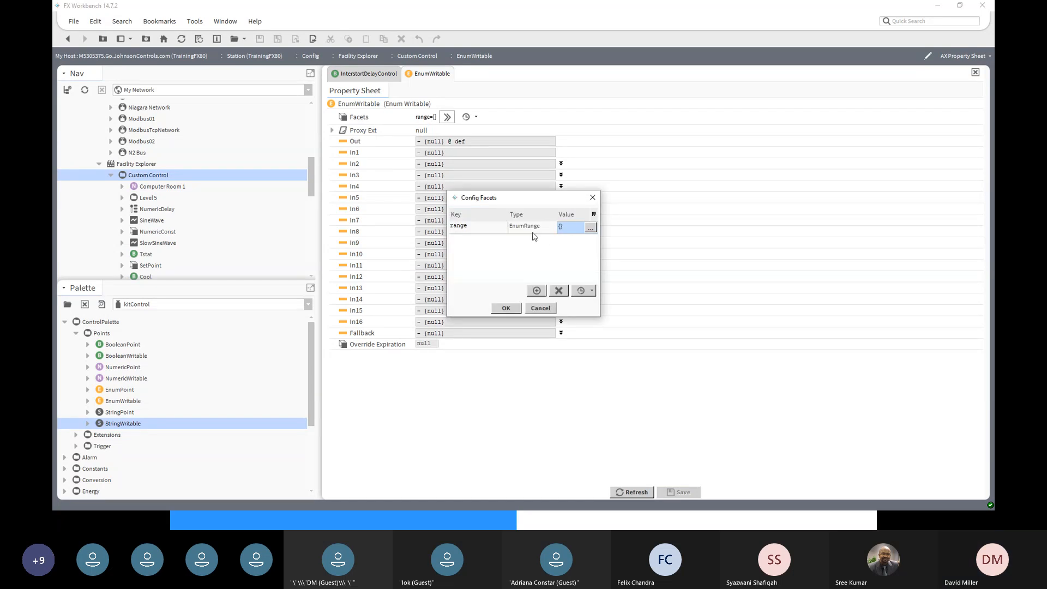
left_click(590, 227)
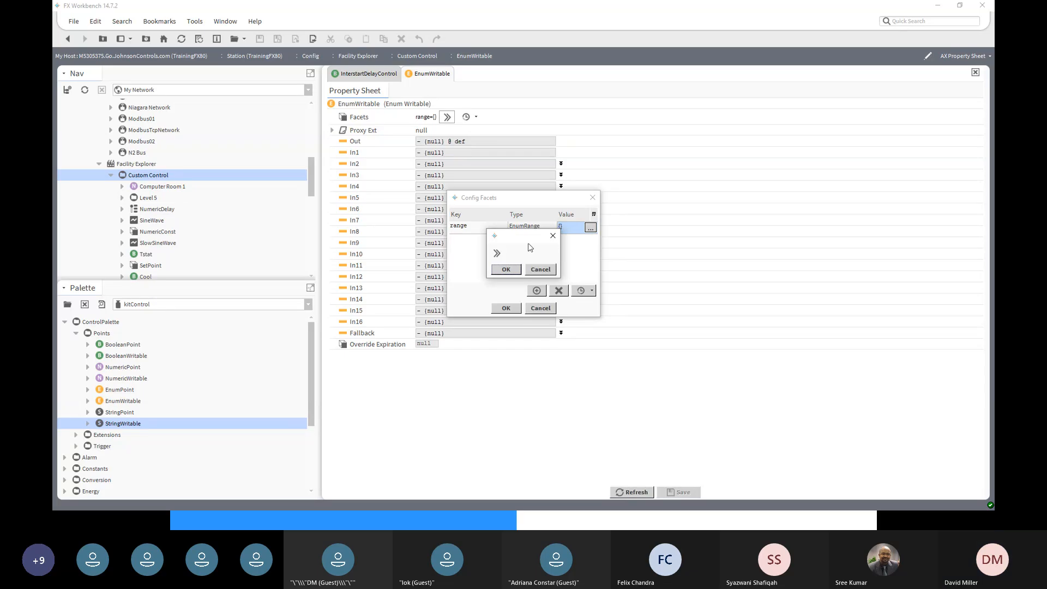
left_click(497, 254)
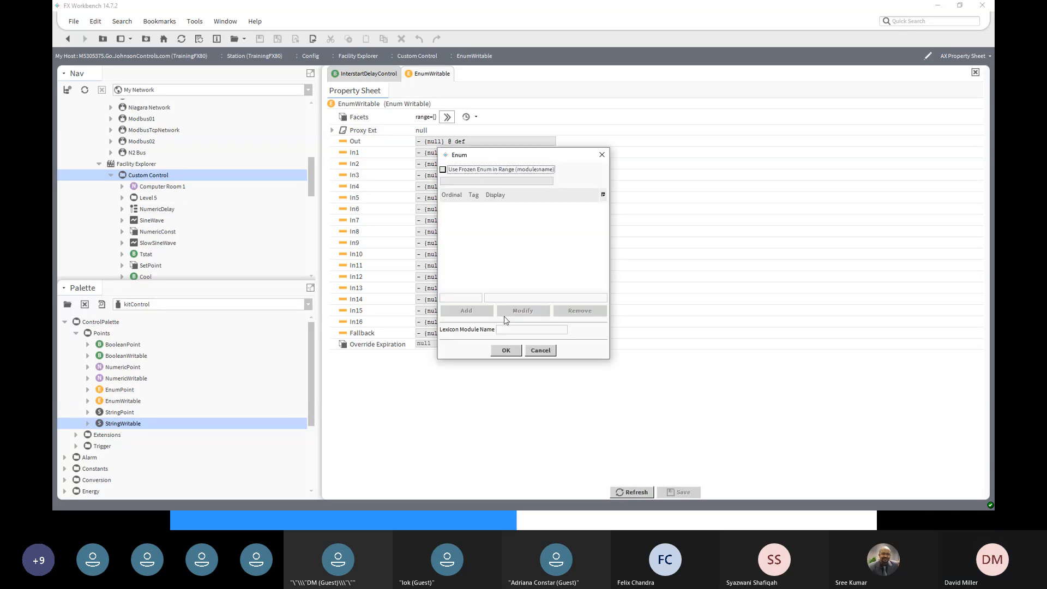
- Add range states Off as ordinal 0 and Low as ordinal 1
left_click(476, 297)
type("0")
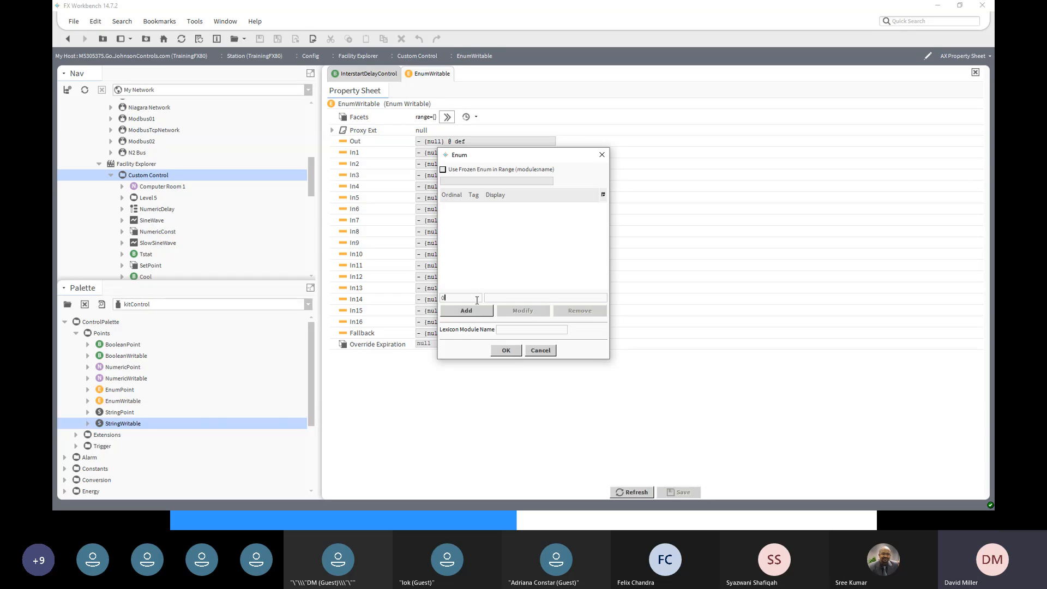
key("Tab")
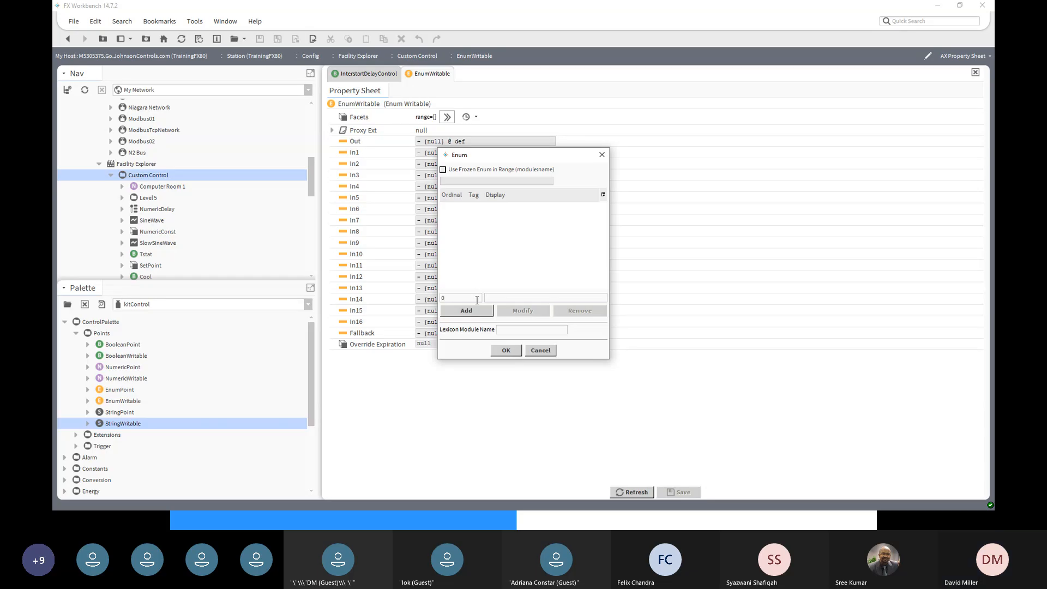
type("d")
left_click(466, 312)
left_click_drag(467, 298, 416, 299)
type("1")
left_click_drag(547, 299, 435, 299)
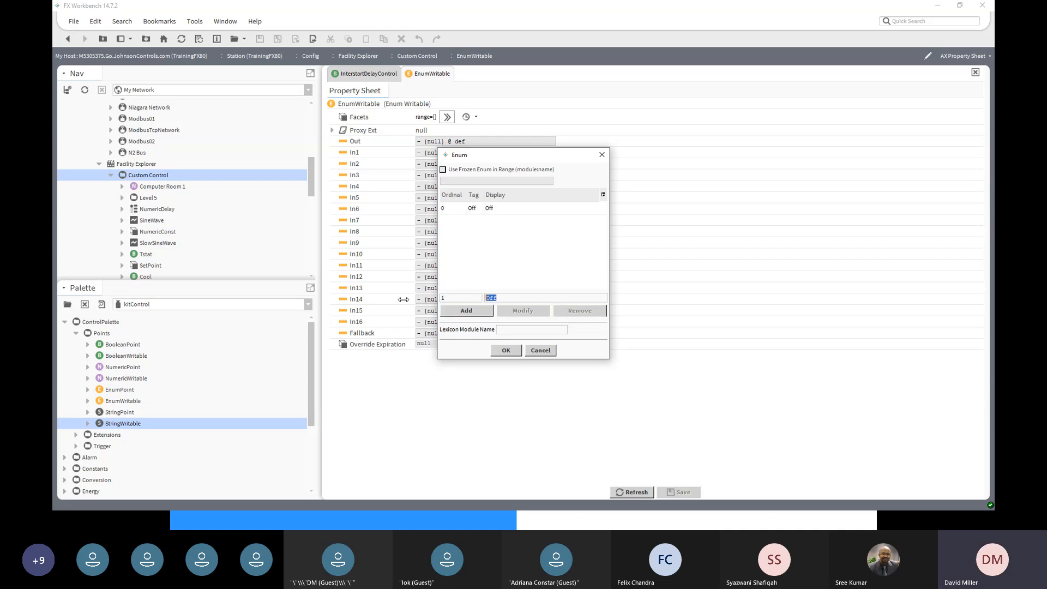
type("1")
left_click(463, 314)
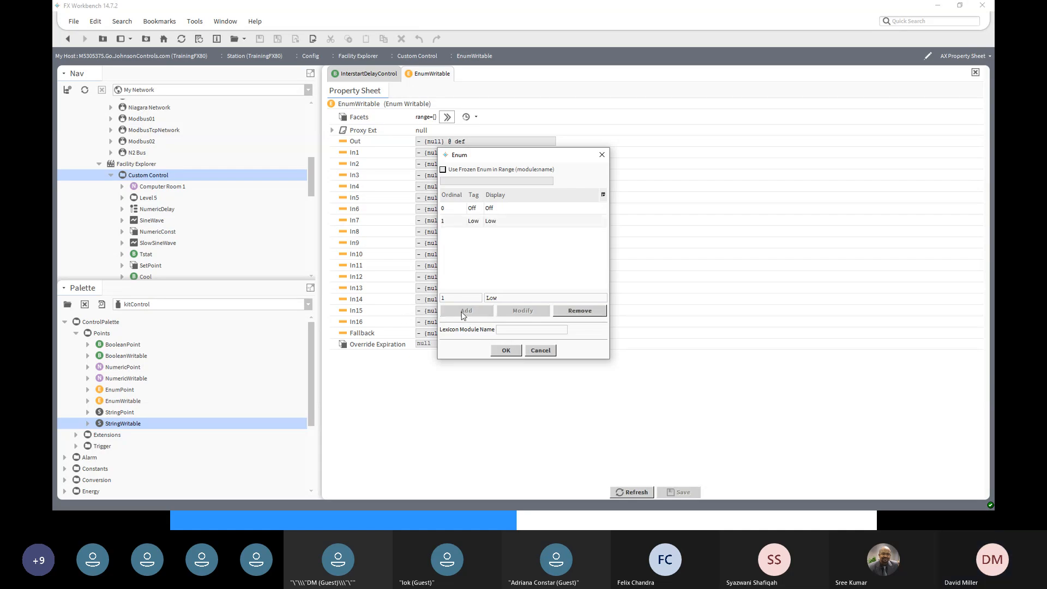
- Add Medium as ordinal 2 and High as ordinal 3, then apply the range
type("2")
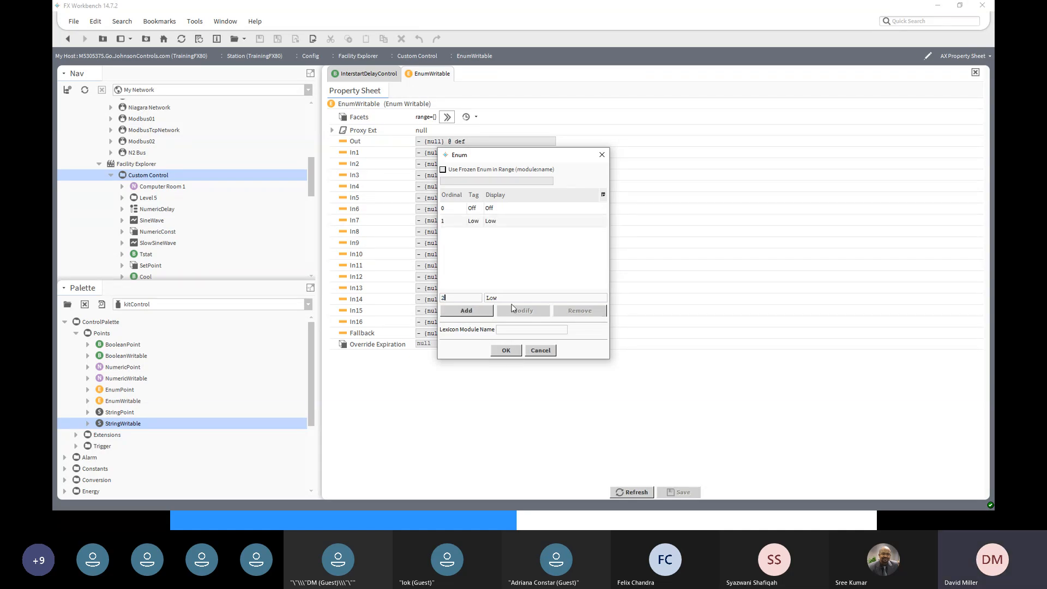
key("Tab")
type("M")
left_click(468, 315)
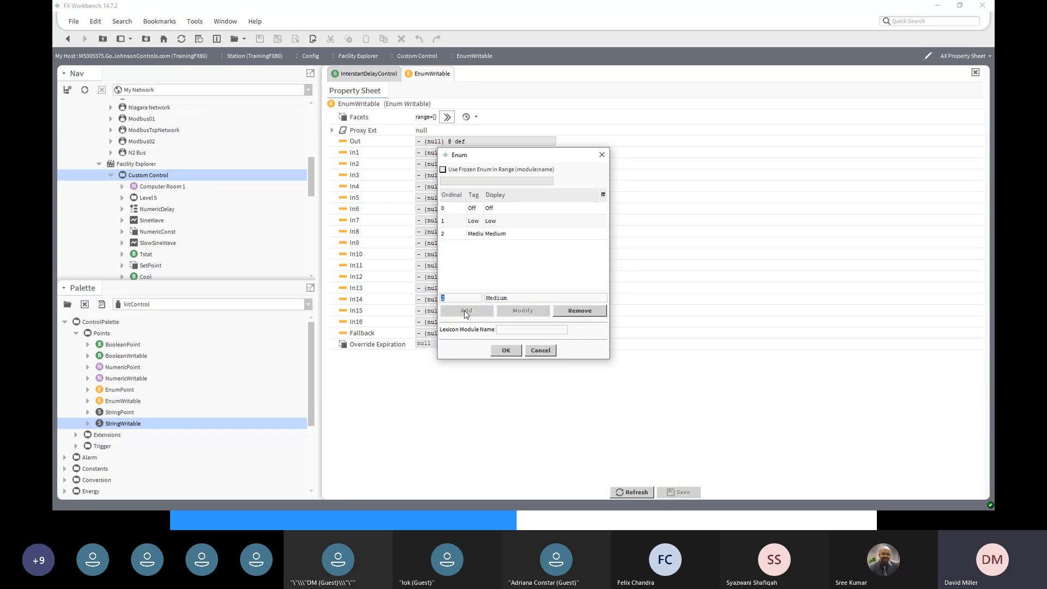
type("3")
double_click(504, 297)
type("High")
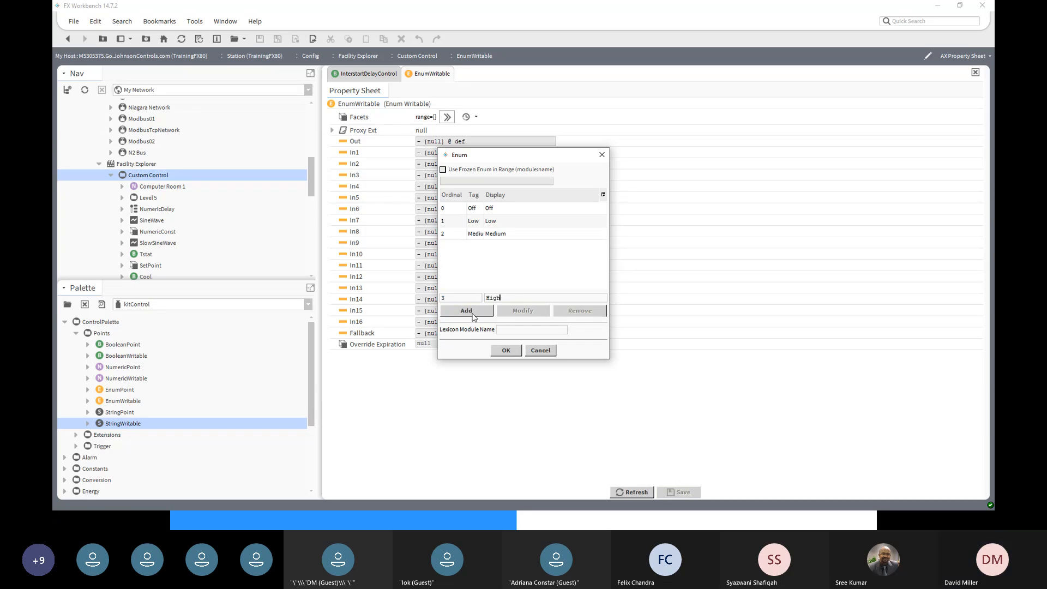
left_click(473, 311)
left_click(506, 350)
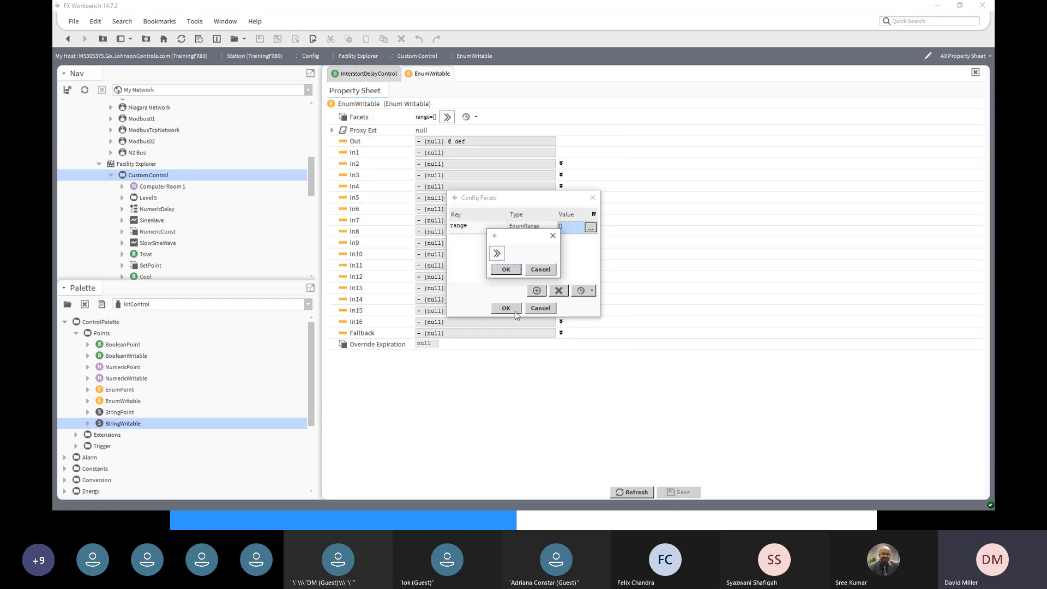
left_click(506, 270)
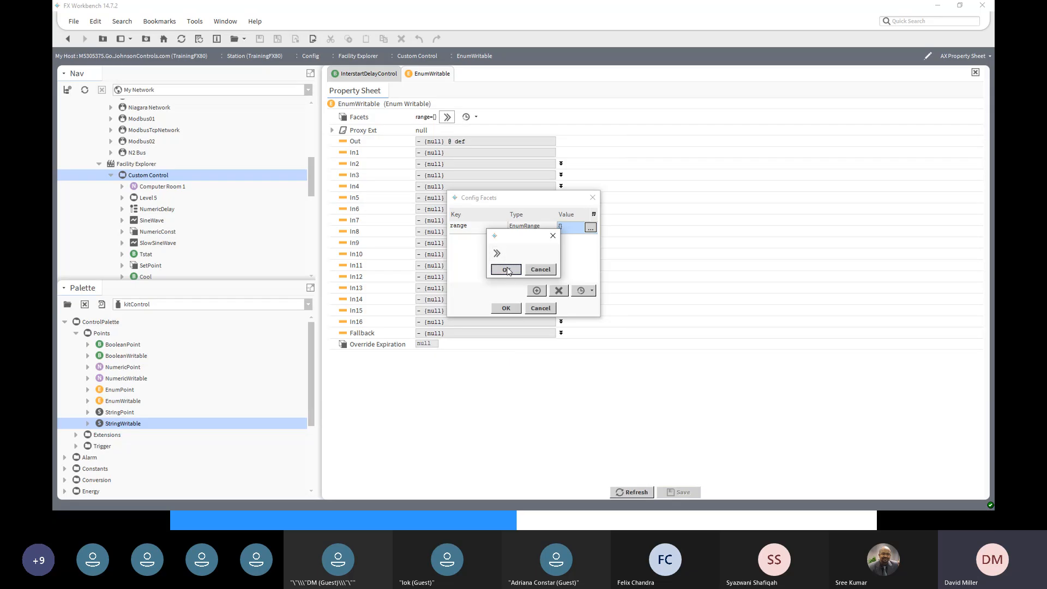
left_click(509, 309)
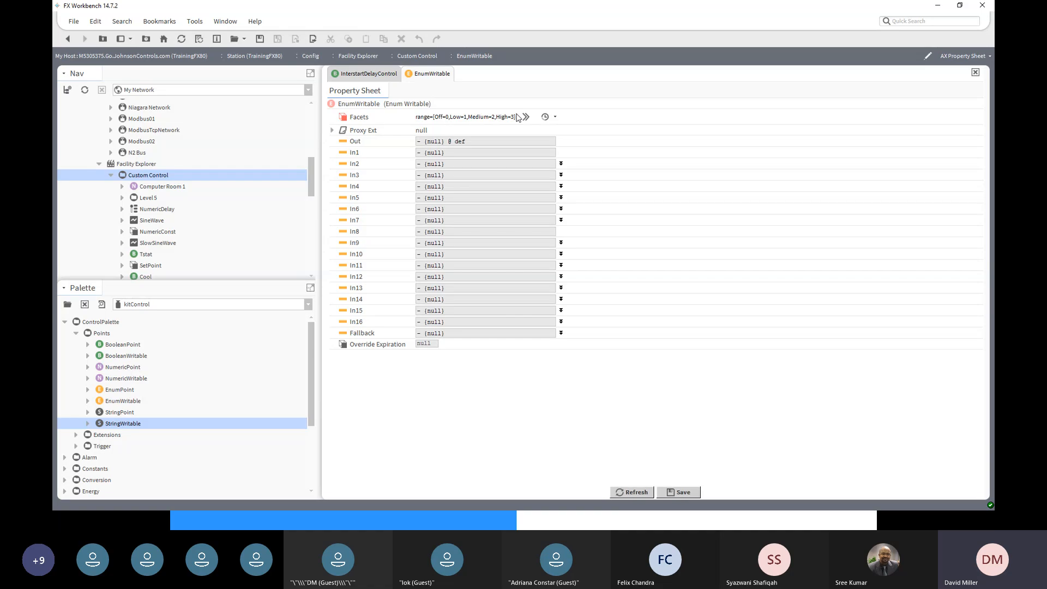
- Save the range, set the EnumWritable fallback to Medium, save, and return to the wire sheet
left_click(681, 493)
left_click(561, 333)
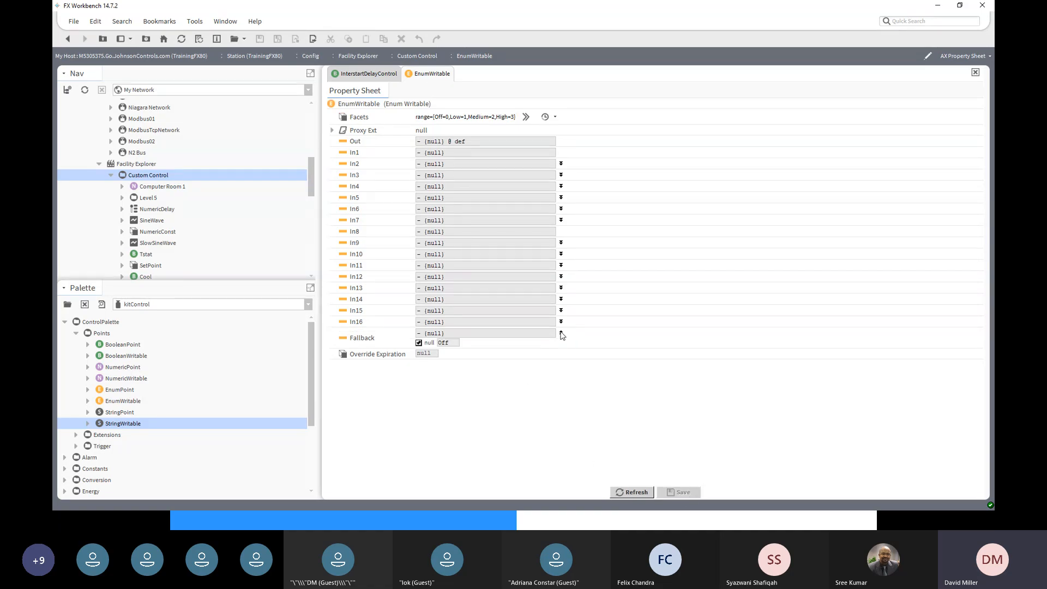
left_click(419, 342)
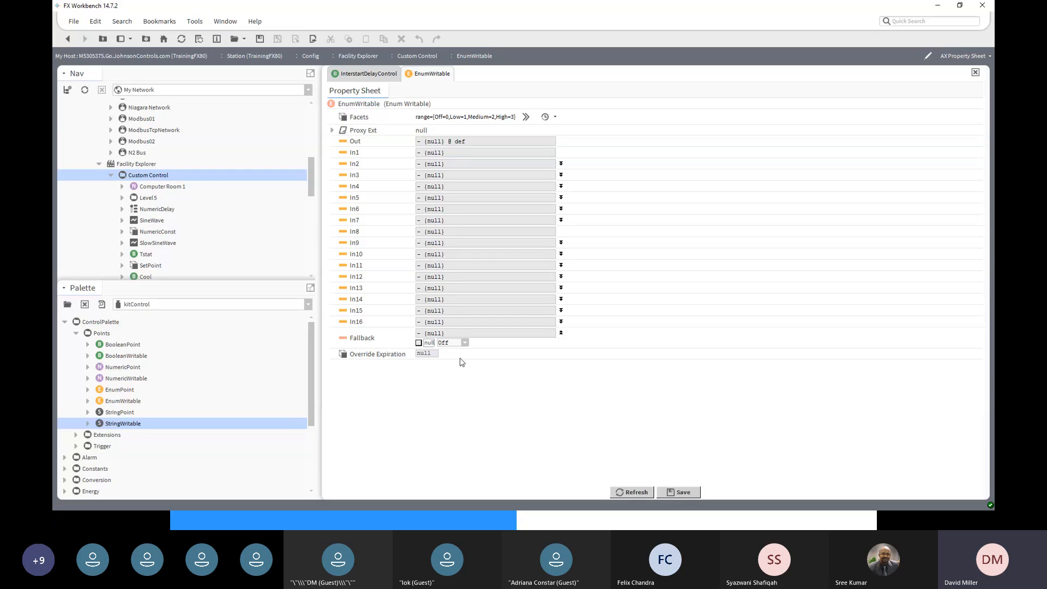
left_click(464, 342)
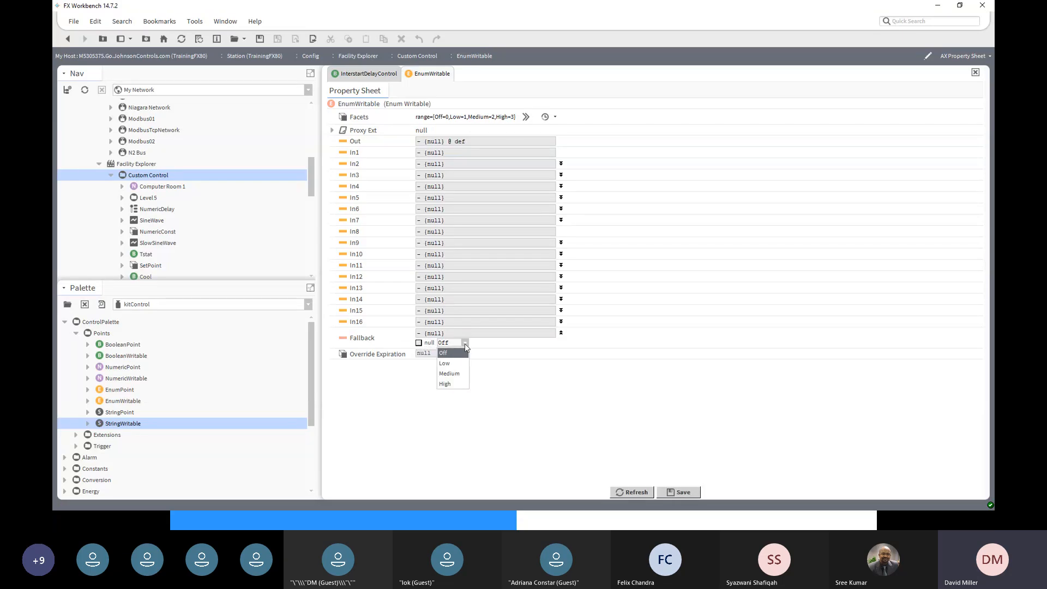
left_click(451, 374)
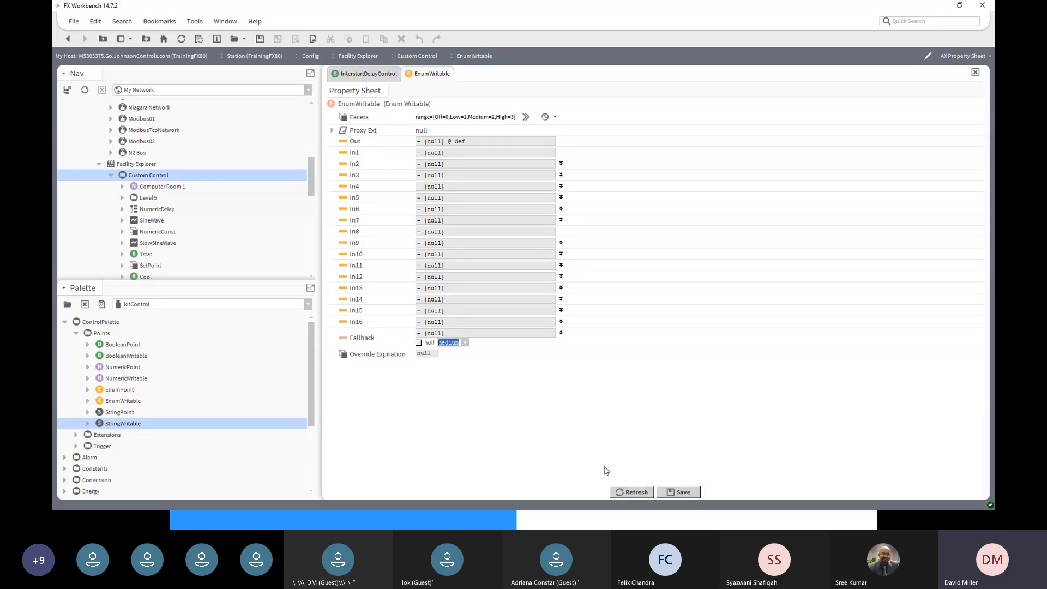
left_click(692, 495)
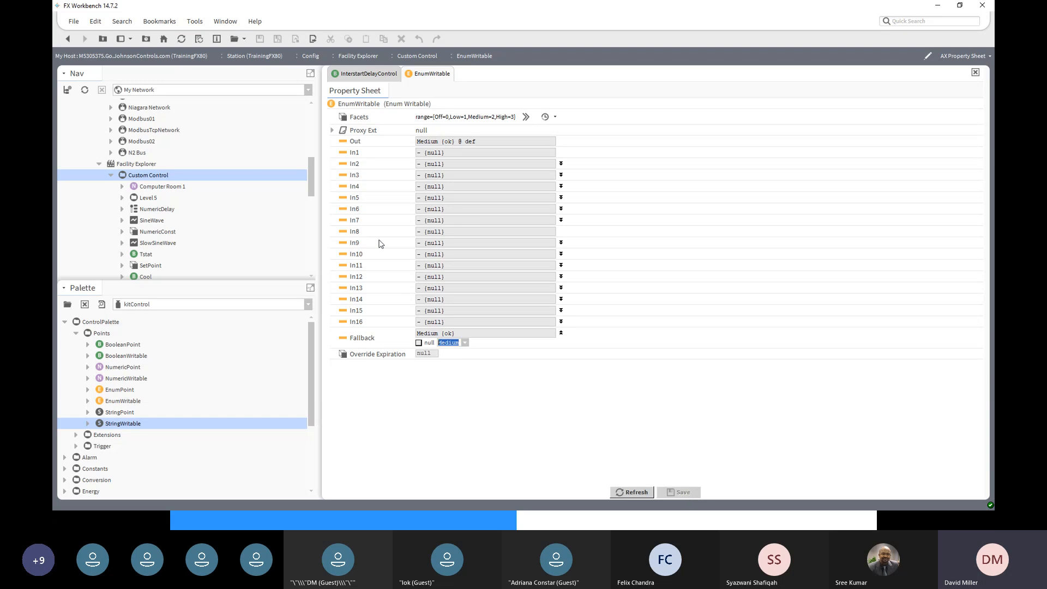
left_click(68, 39)
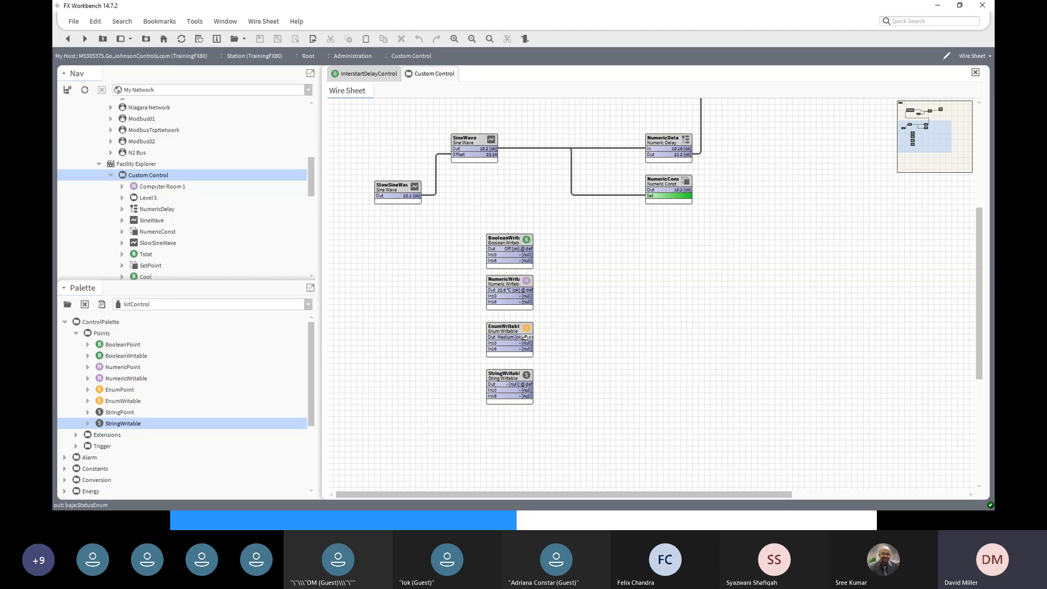
left_click_drag(525, 338, 487, 306)
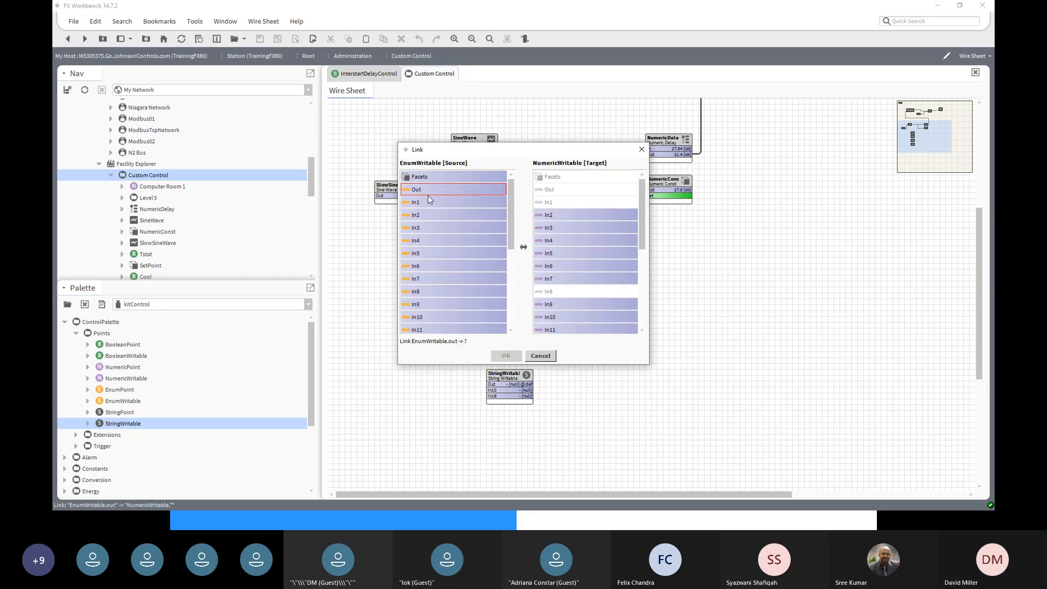
left_click(429, 191)
scroll(593, 321, "down", 4)
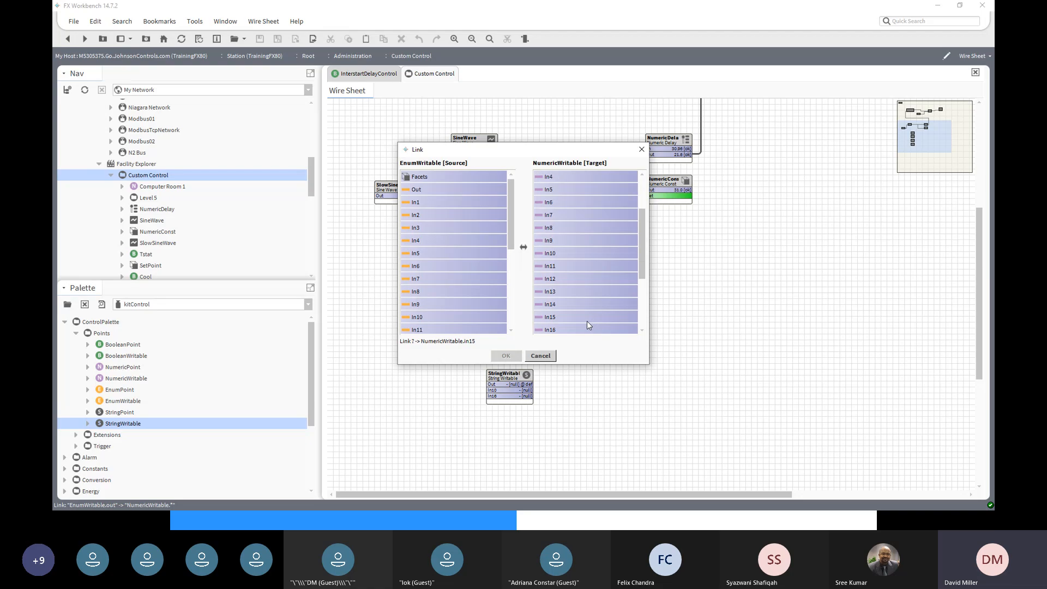
left_click(559, 253)
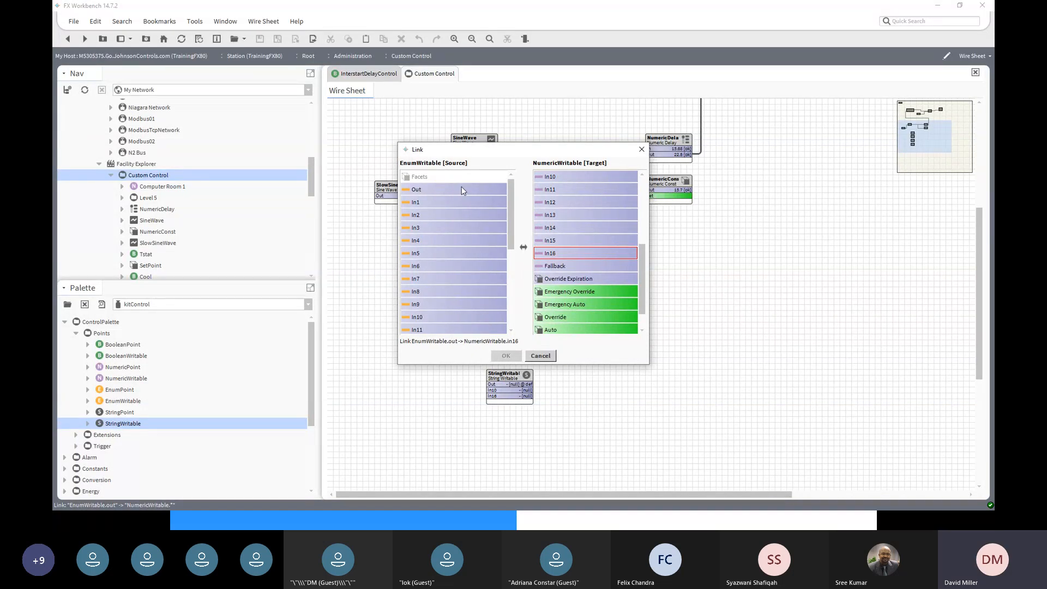
left_click(536, 356)
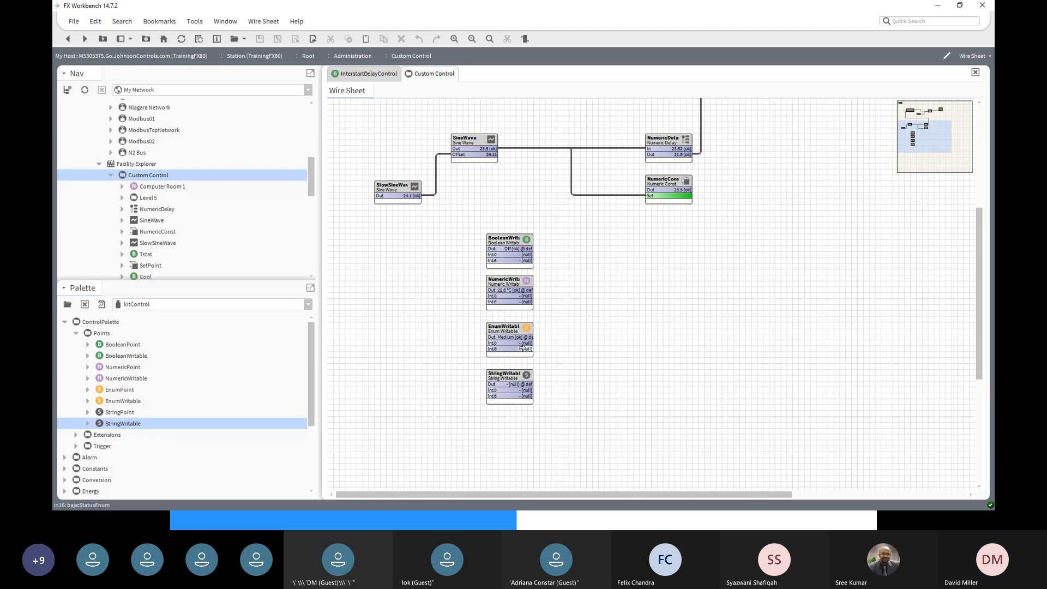
- Replace the mistaken In16 wire with a link from EnumWritable Out to NumericWritable In16
left_click_drag(522, 348, 489, 301)
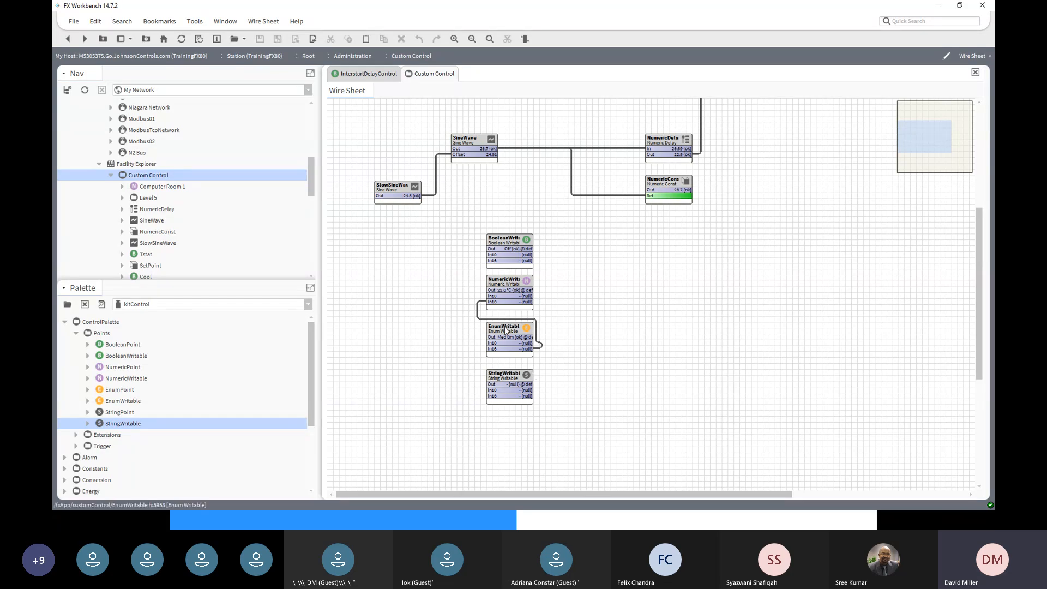
left_click(541, 350)
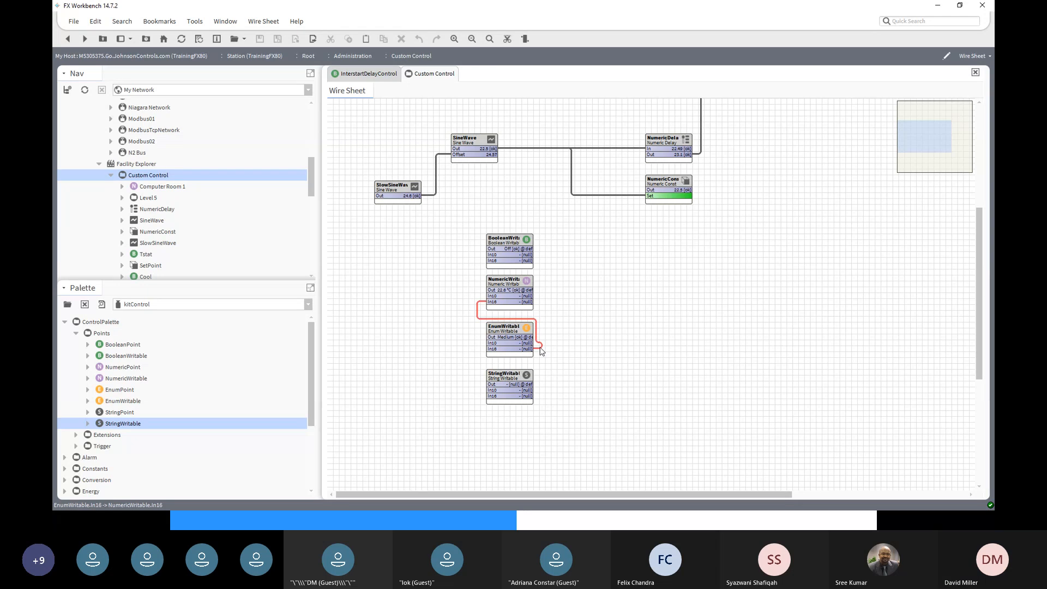
right_click(540, 350)
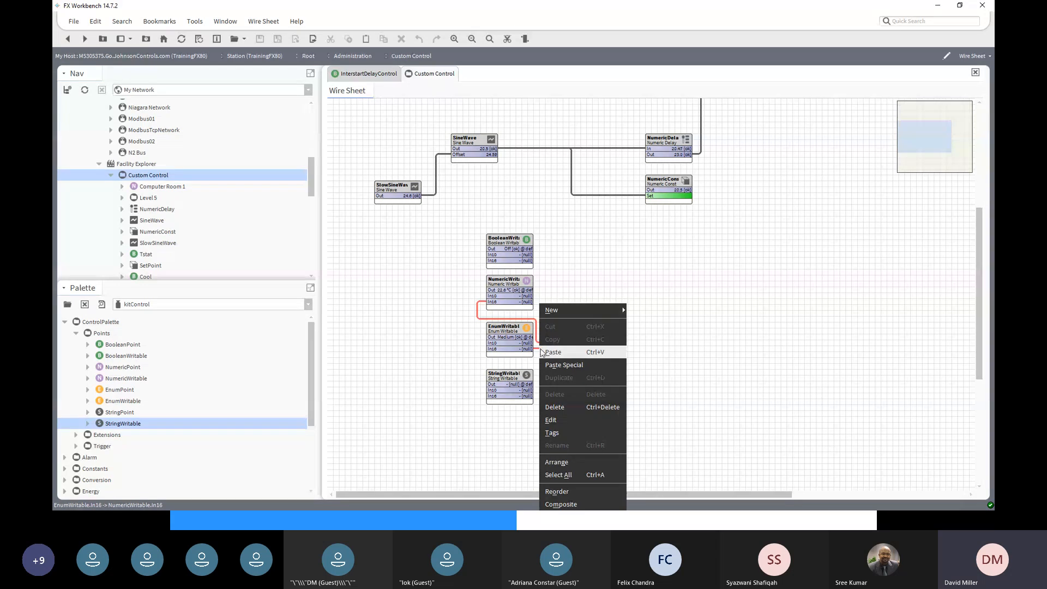
left_click(554, 407)
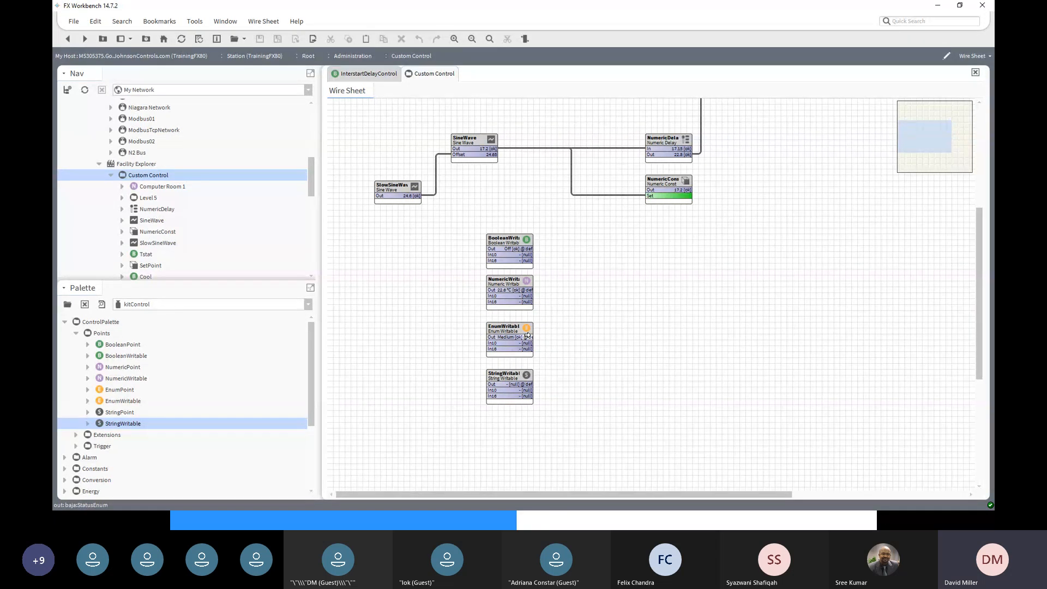
left_click_drag(528, 335, 496, 302)
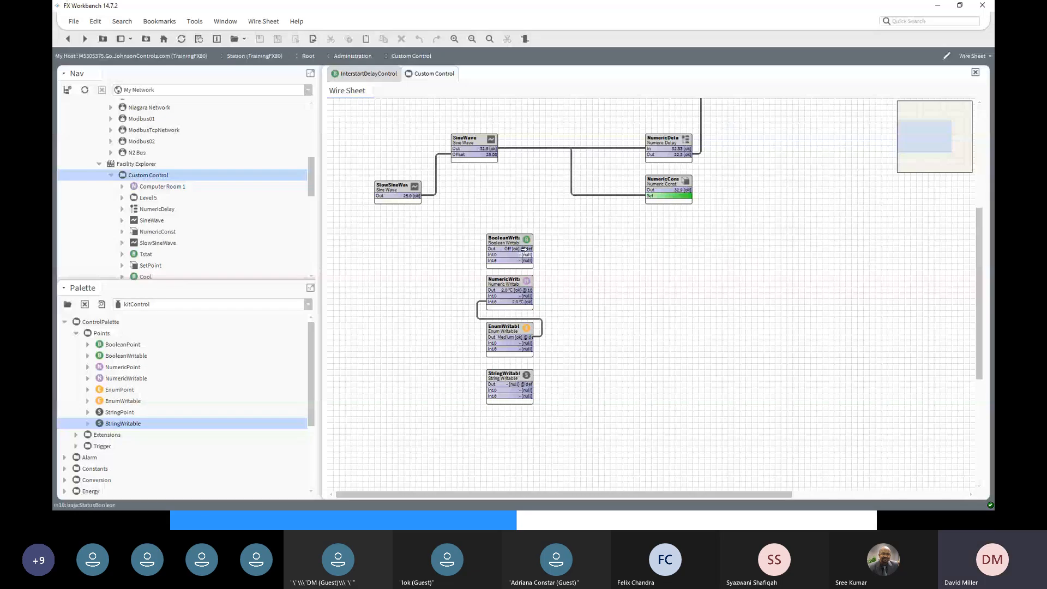
- Link BooleanWritable Out to NumericWritable In10 and move BooleanWritable further left
left_click_drag(527, 249, 484, 295)
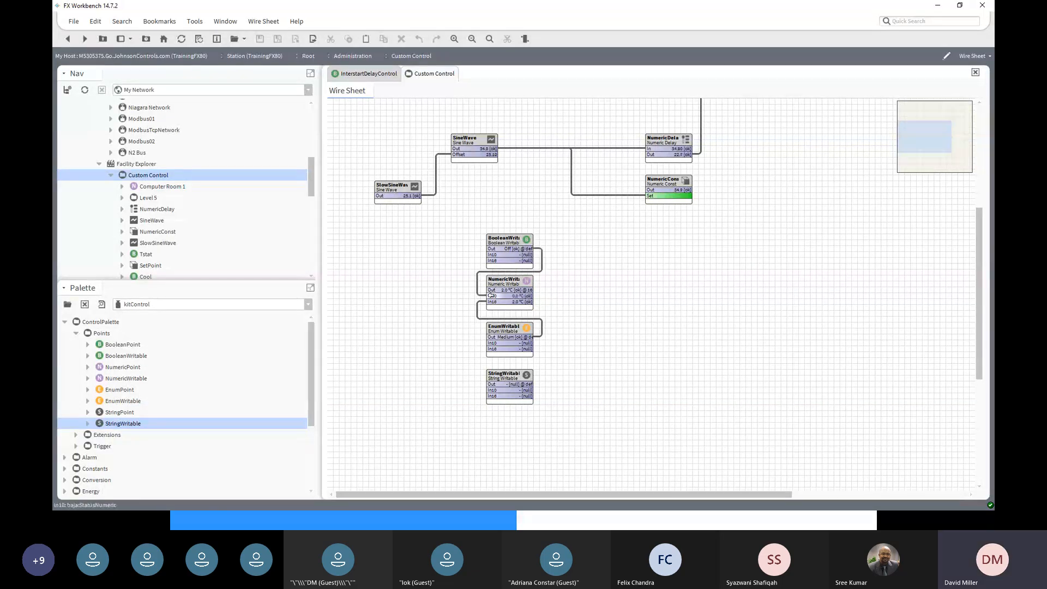
left_click(508, 250)
left_click_drag(508, 250, 404, 259)
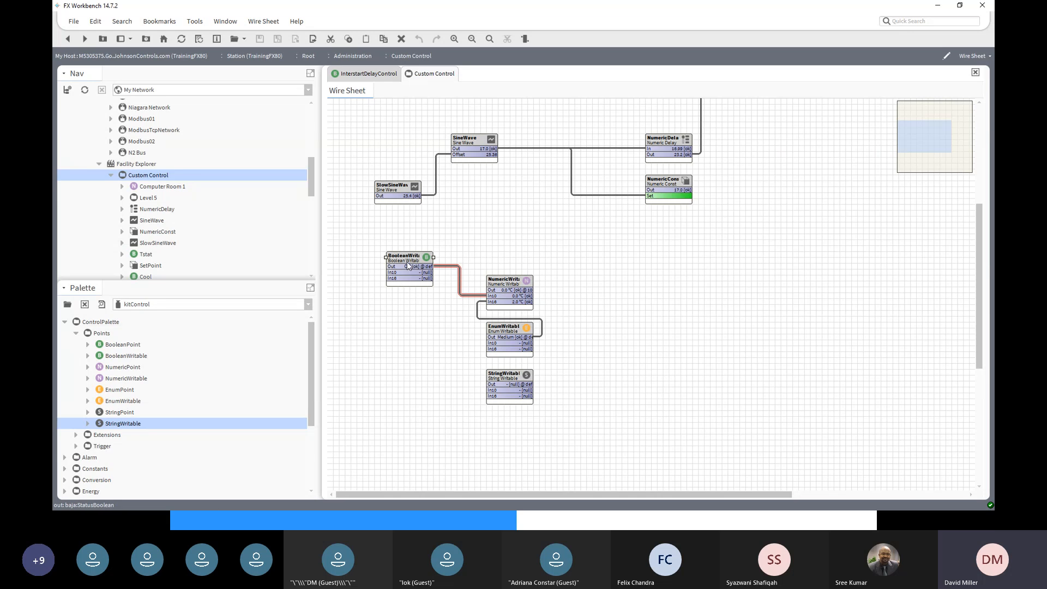
- Command BooleanWritable to On with the Set action
right_click(405, 257)
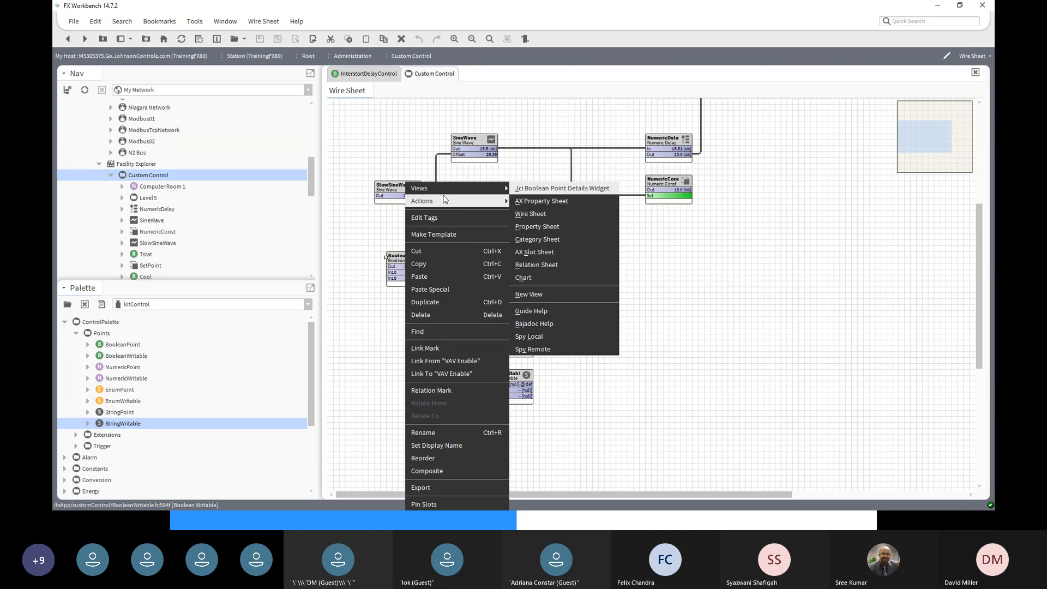
mouse_move(447, 201)
left_click(544, 283)
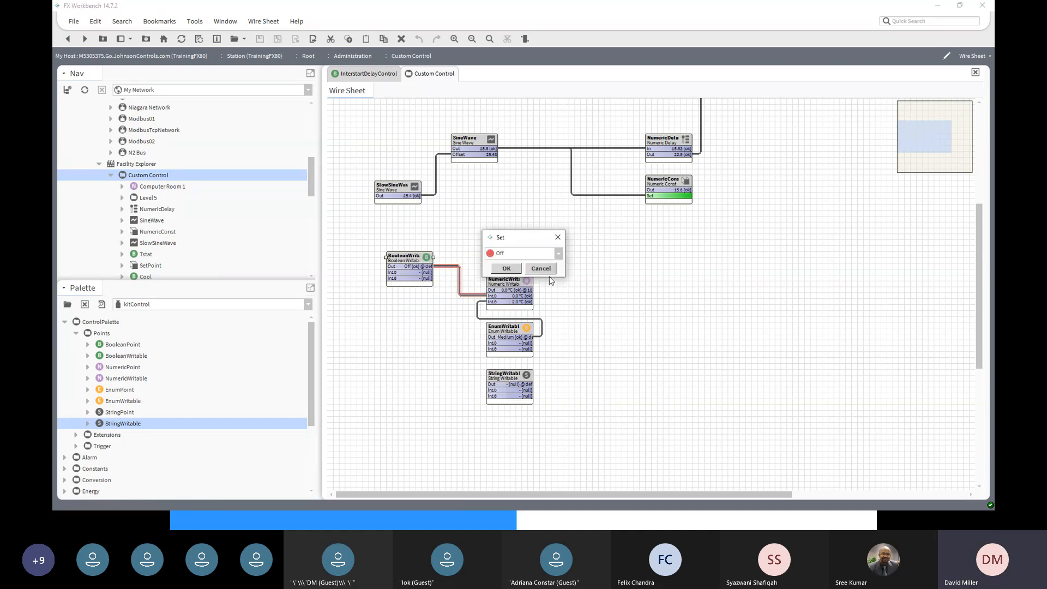
left_click(554, 255)
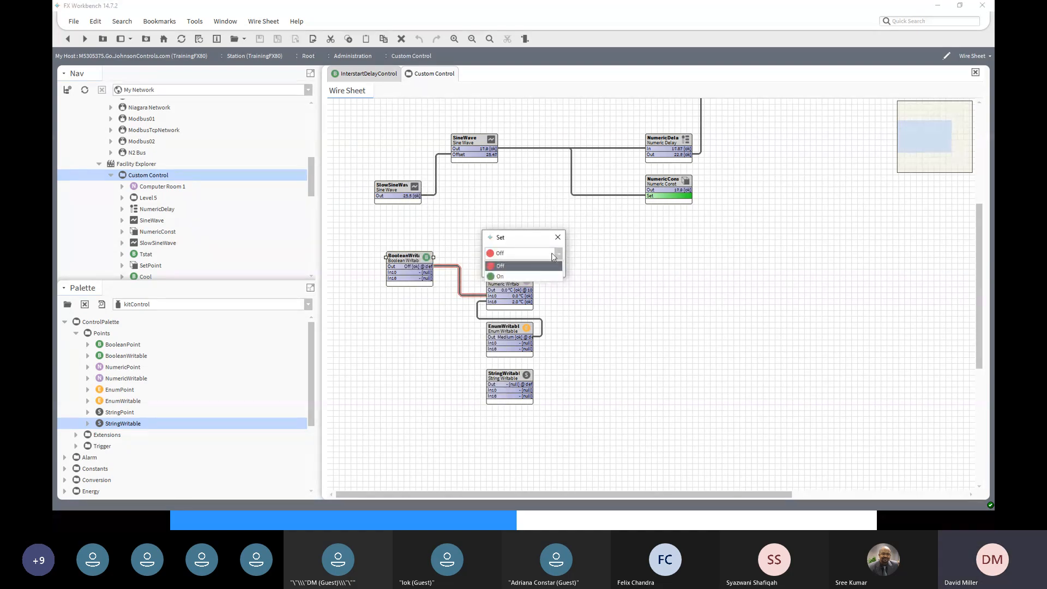
left_click(531, 274)
left_click(506, 269)
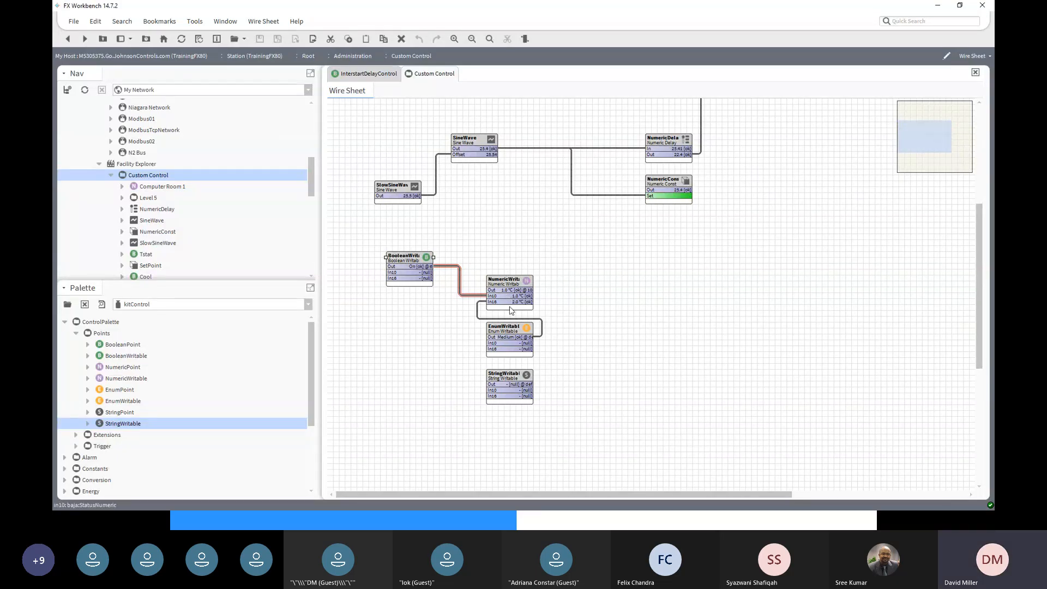
- Command EnumWritable to High with the Set action
left_click(505, 330)
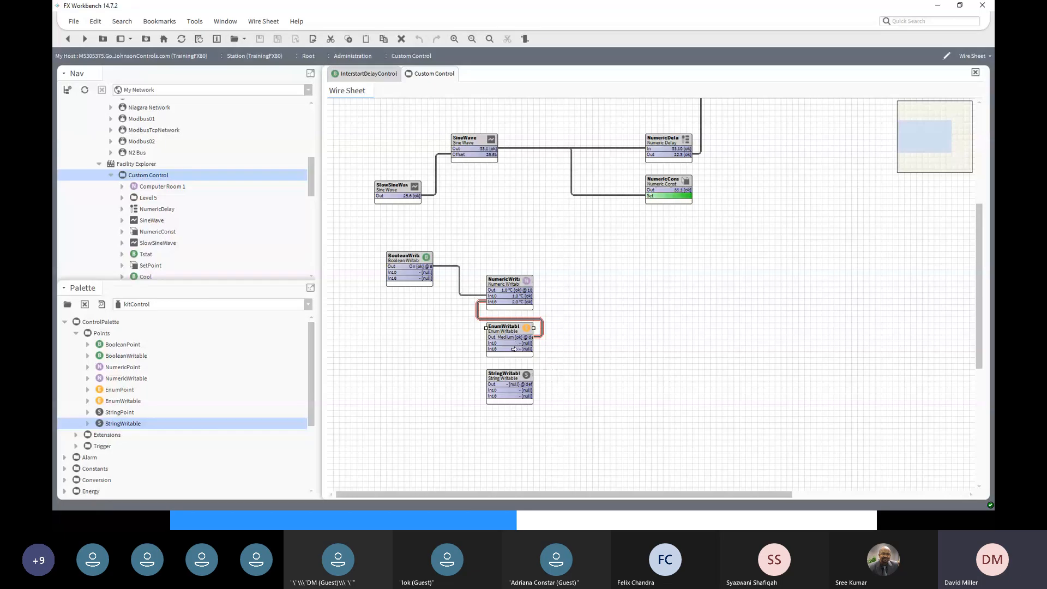
right_click(508, 328)
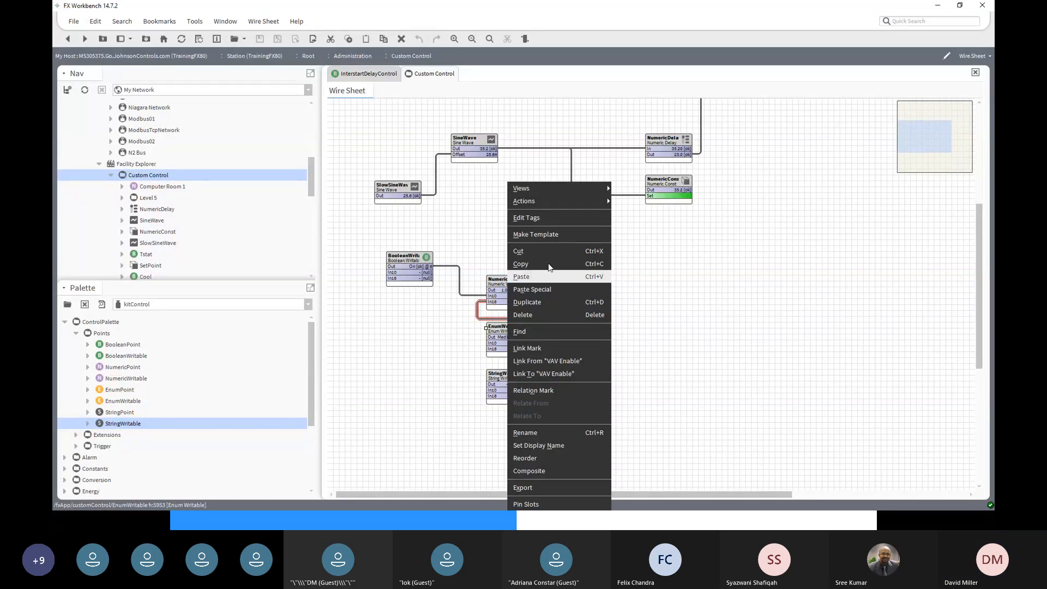
mouse_move(557, 202)
left_click(621, 252)
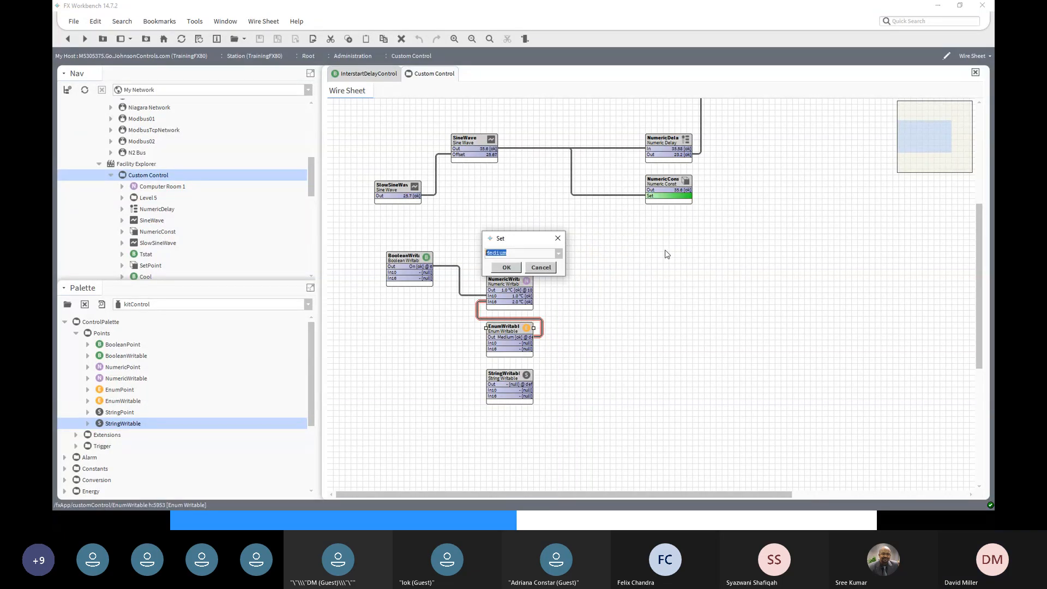
left_click(558, 254)
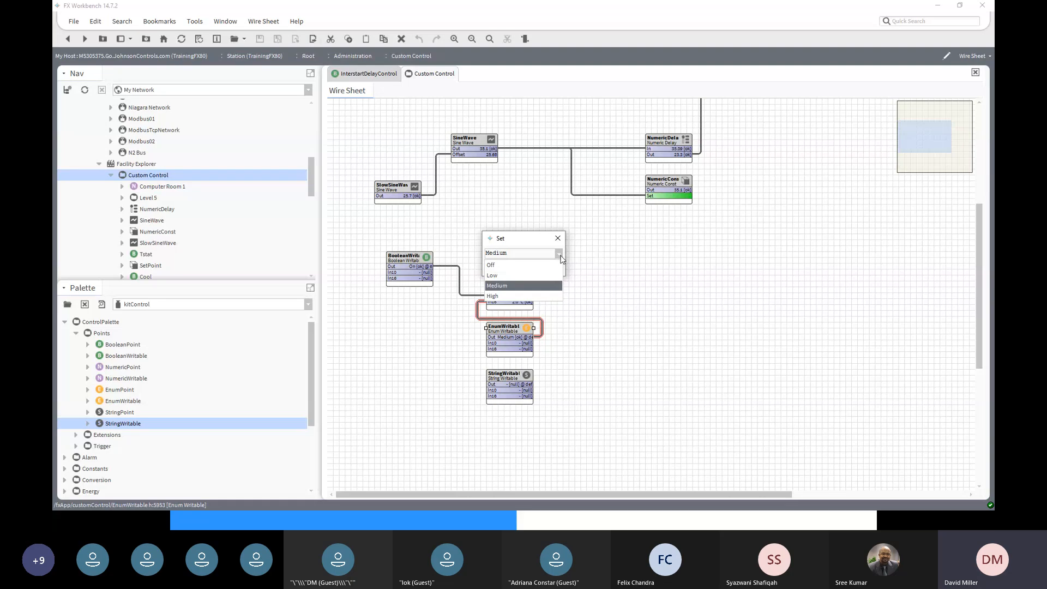
left_click(517, 296)
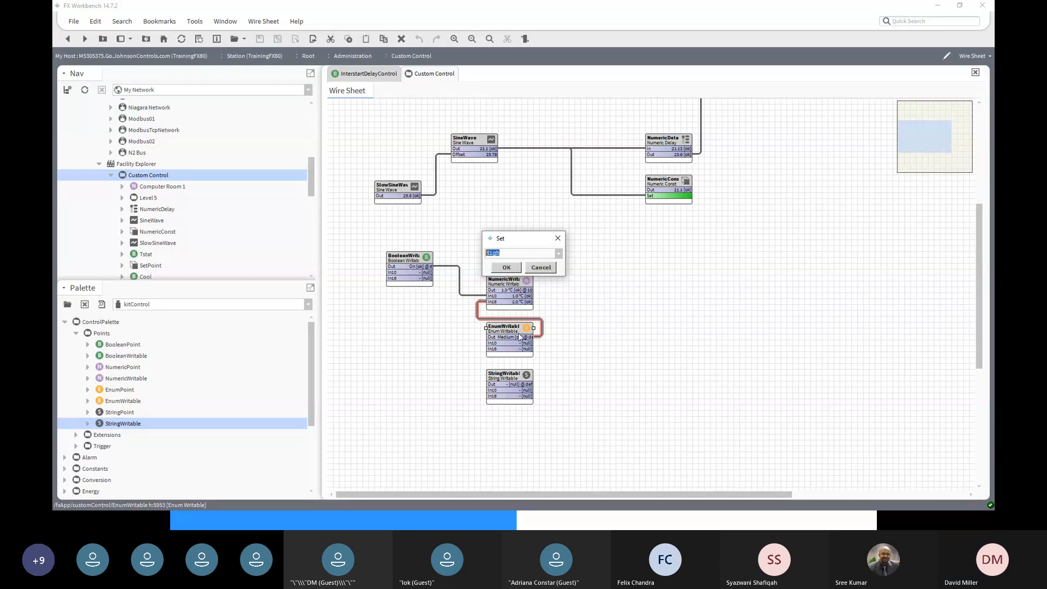
left_click(509, 268)
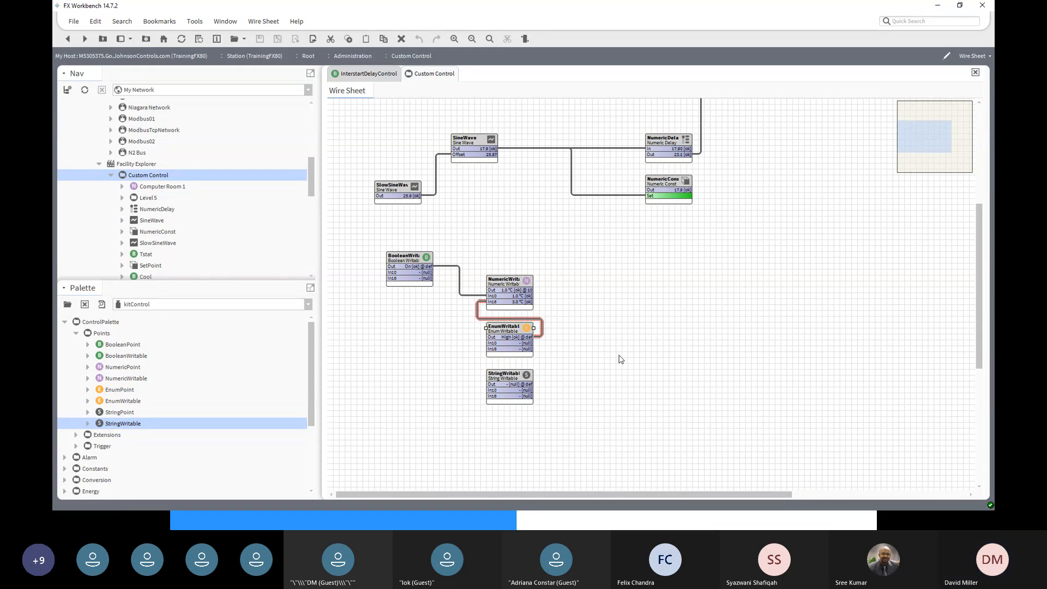
- Delete the EnumWritable and BooleanWritable links into NumericWritable
right_click(496, 321)
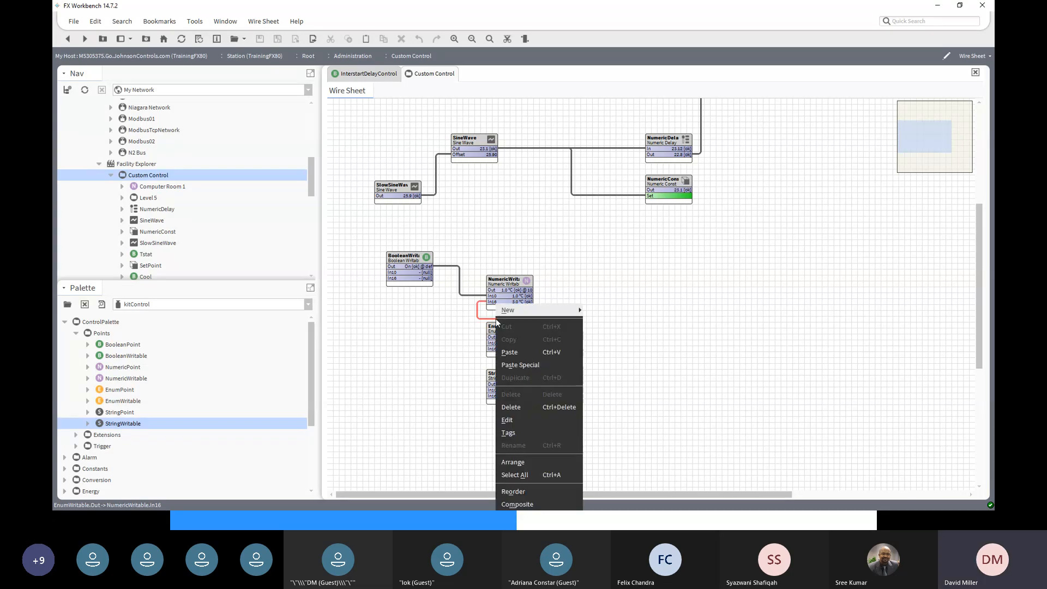
left_click(513, 407)
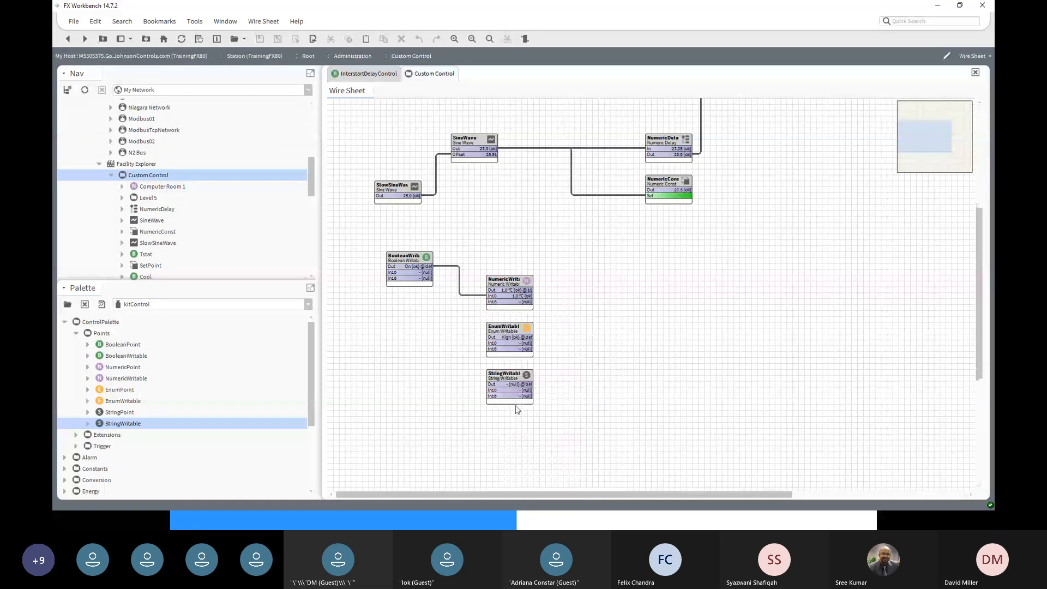
right_click(466, 296)
mouse_move(467, 297)
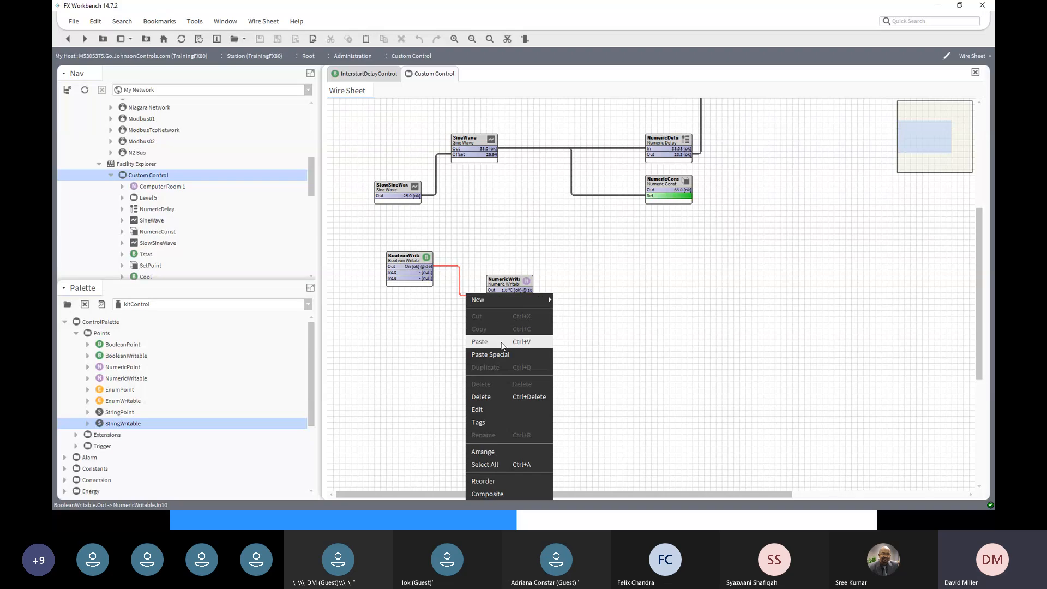
left_click(502, 396)
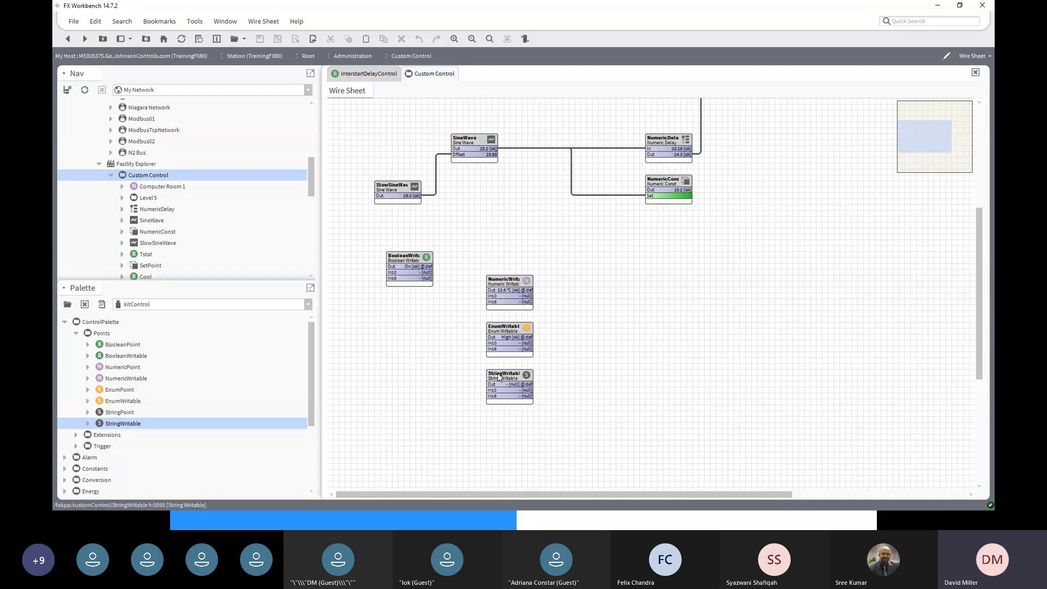
- Replace StringWritable's null Fallback with 'Write A String', save it, and return to the wire sheet
double_click(500, 376)
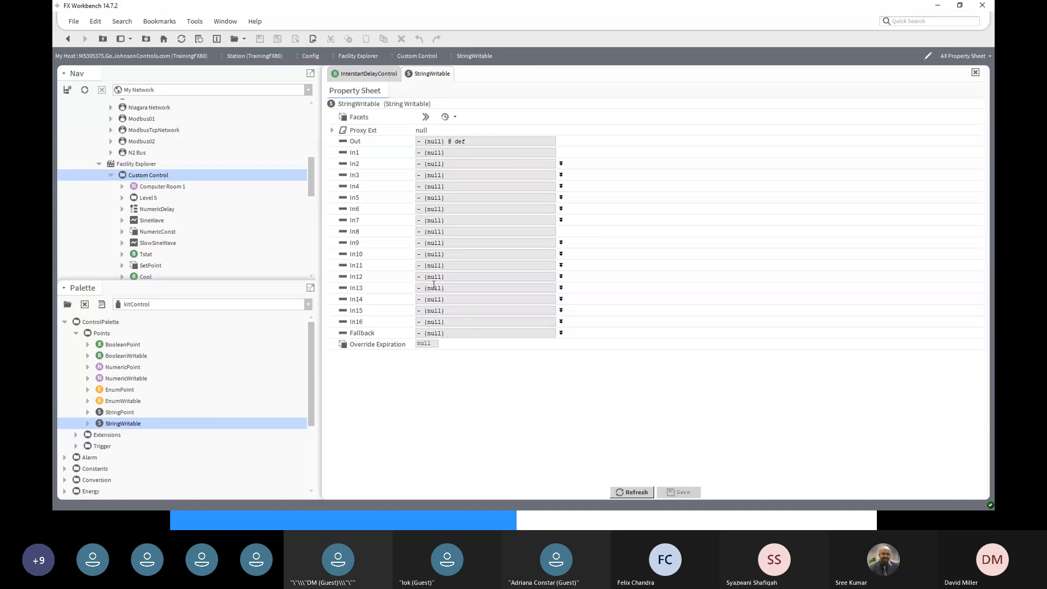
left_click(562, 334)
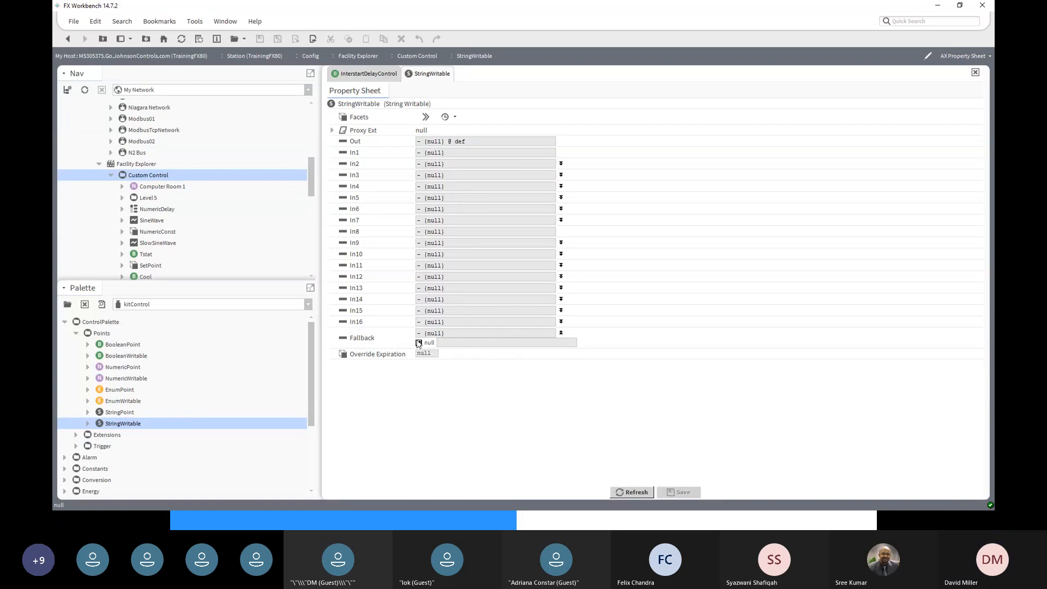
left_click(452, 343)
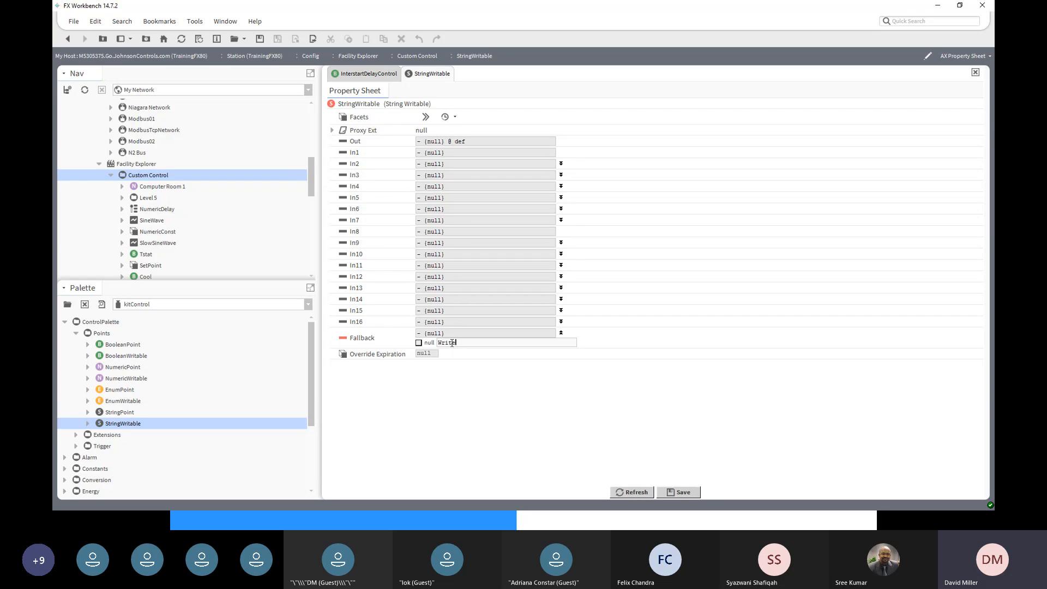
type("Write A String")
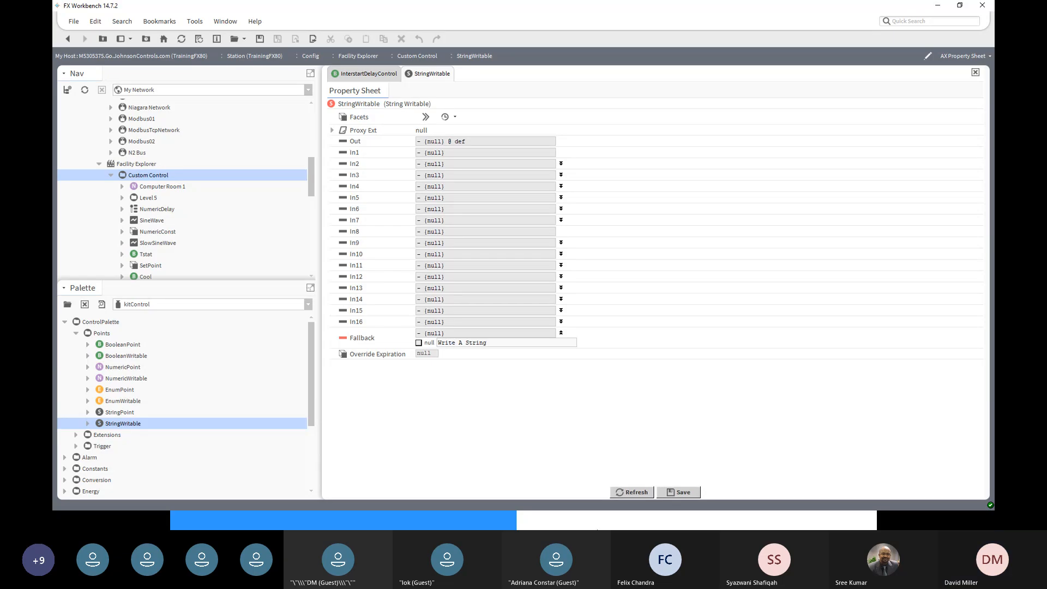
left_click(679, 492)
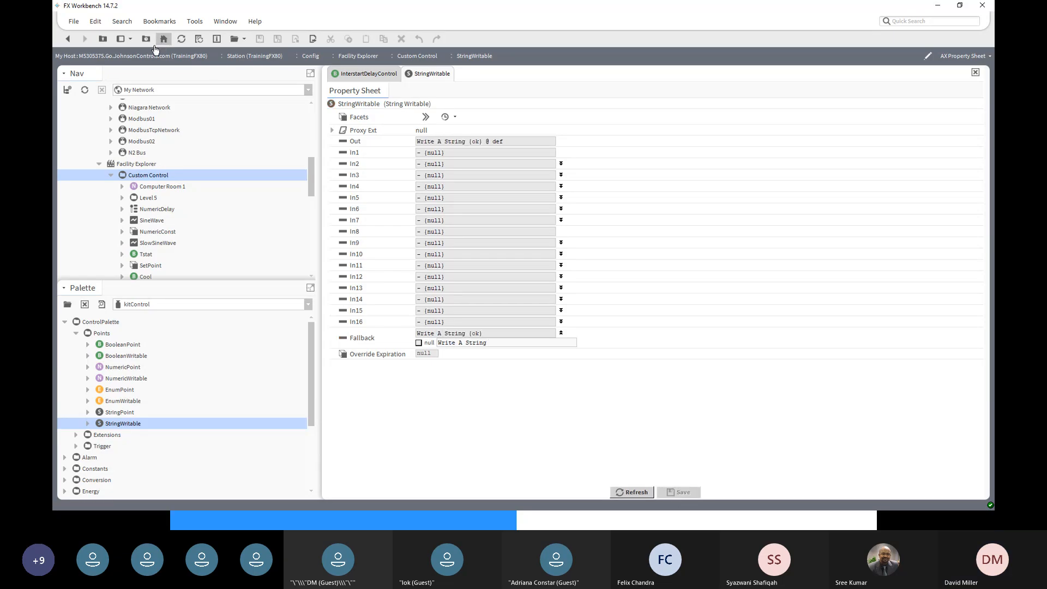
left_click(68, 39)
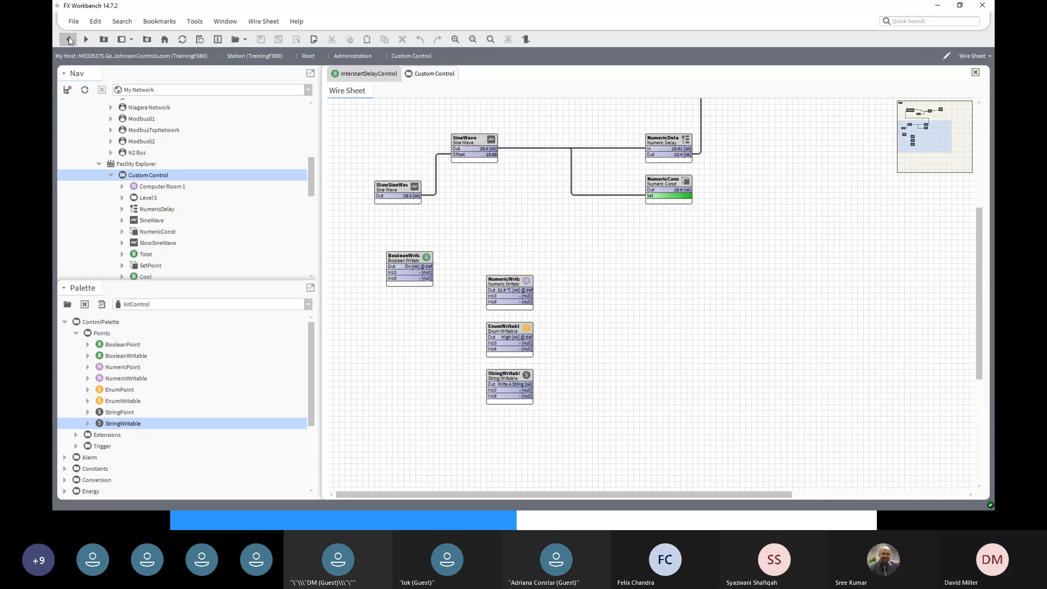
- Widen the StringWritable block so its Out shows 'Write A String {ok}' in full
left_click(533, 374)
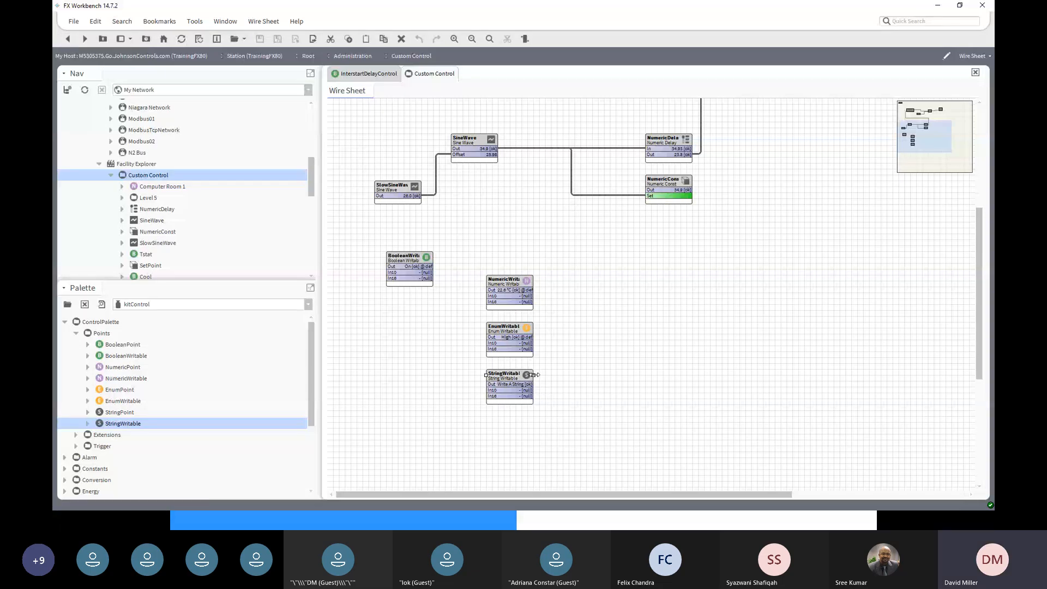
left_click_drag(534, 375, 598, 376)
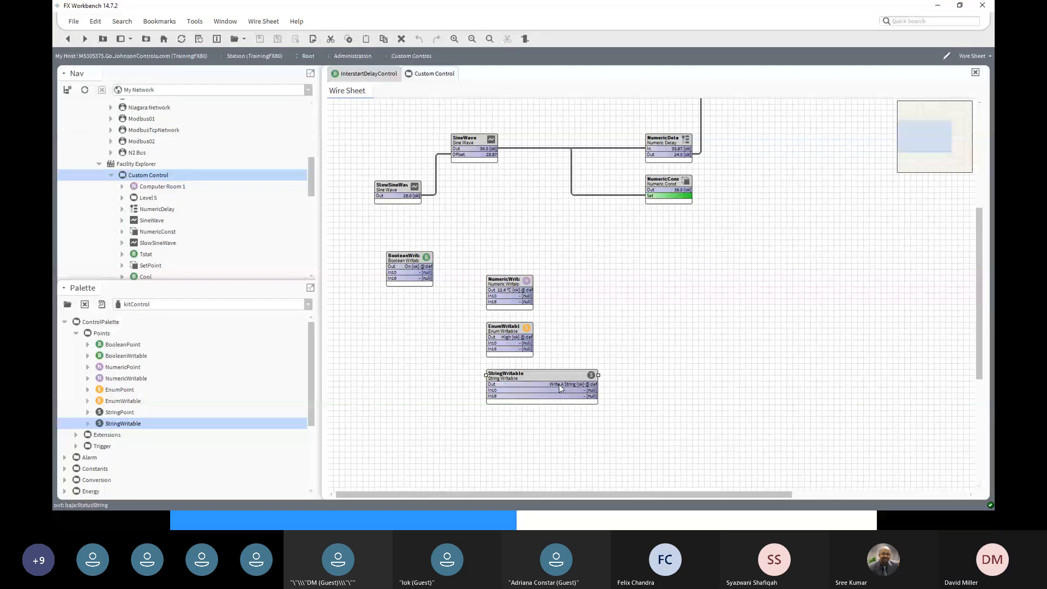
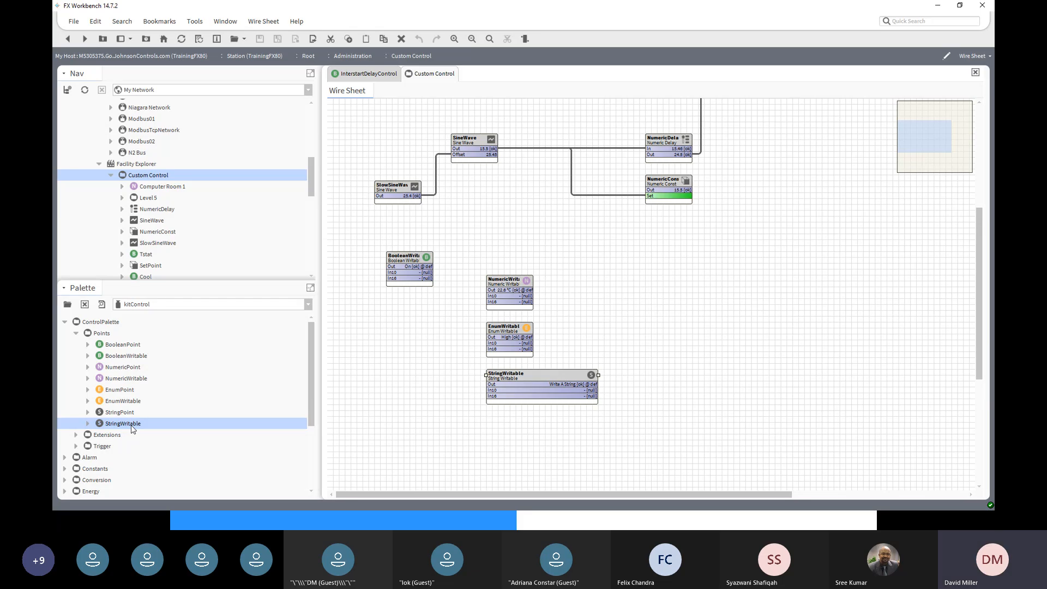
- Expand the Extensions and Trigger groups in the kitControl palette
scroll(139, 441, "down", 1)
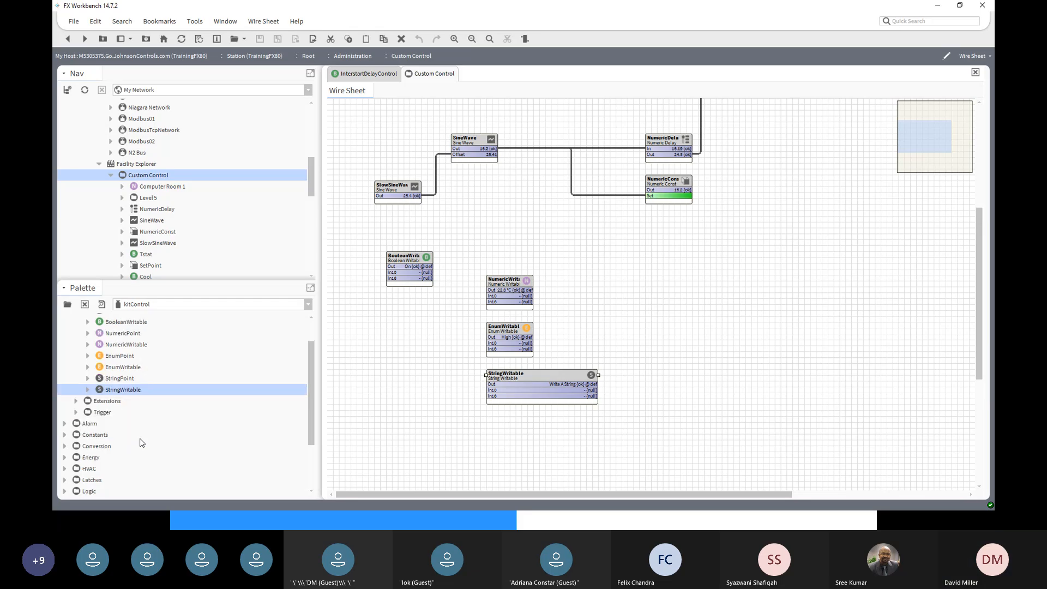
scroll(104, 401, "up", 1)
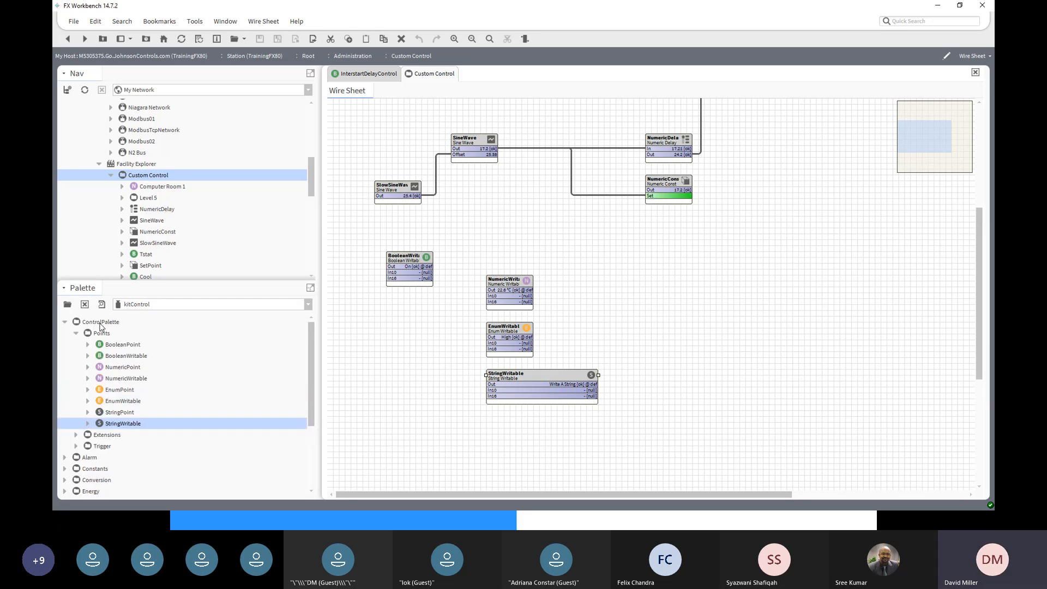
left_click(75, 435)
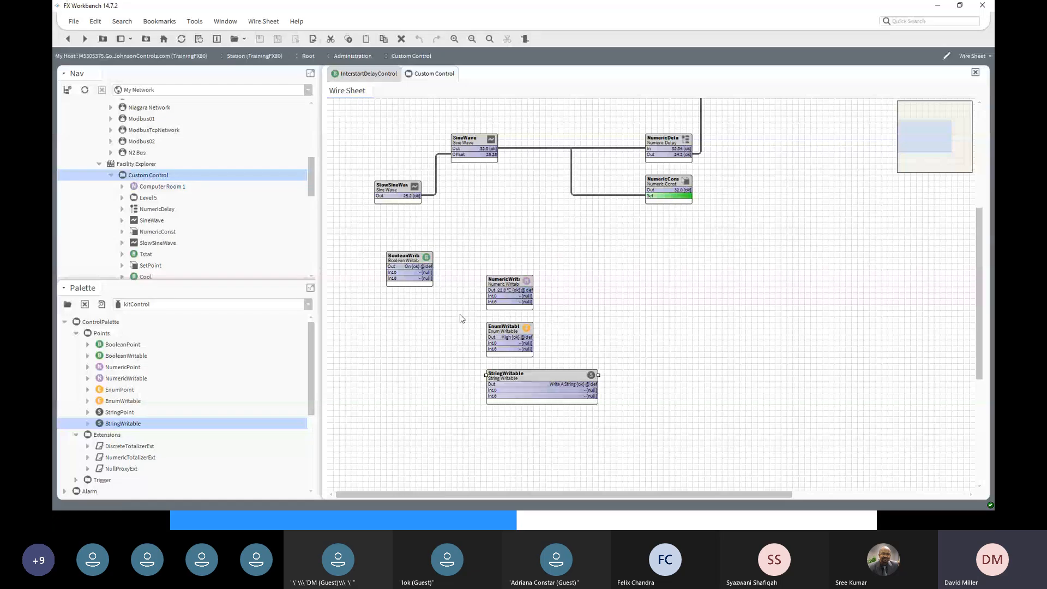
scroll(261, 403, "down", 1)
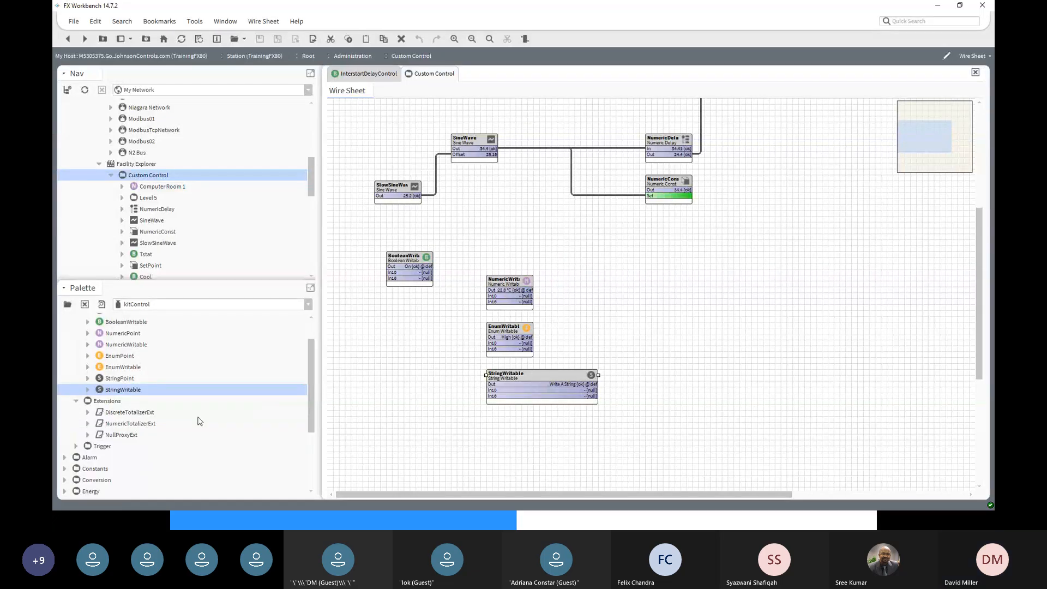
left_click(76, 446)
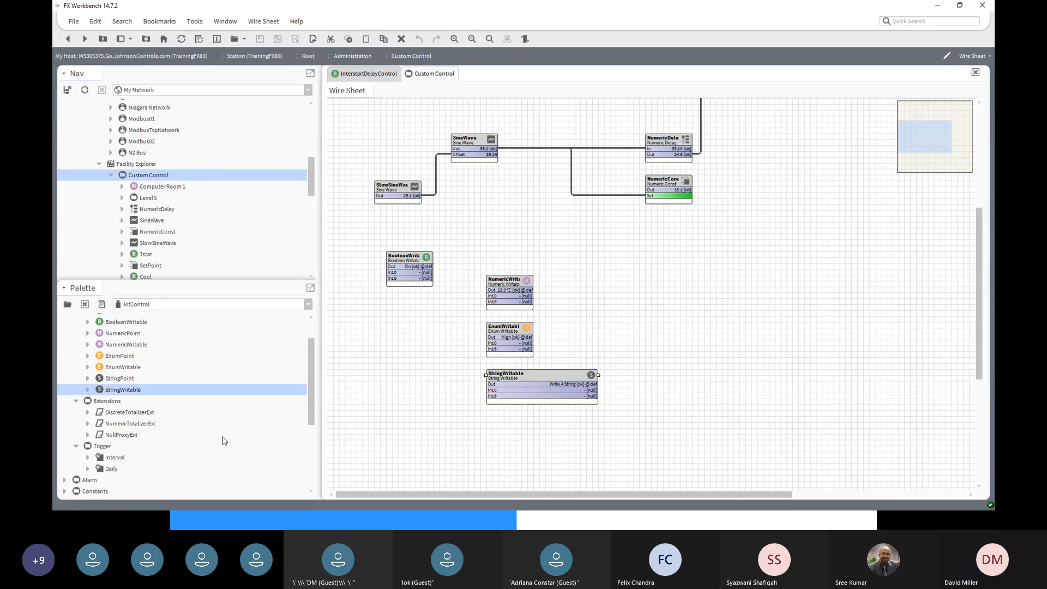
- Select the Interval and then the Daily trigger components in the palette
scroll(223, 440, "down", 2)
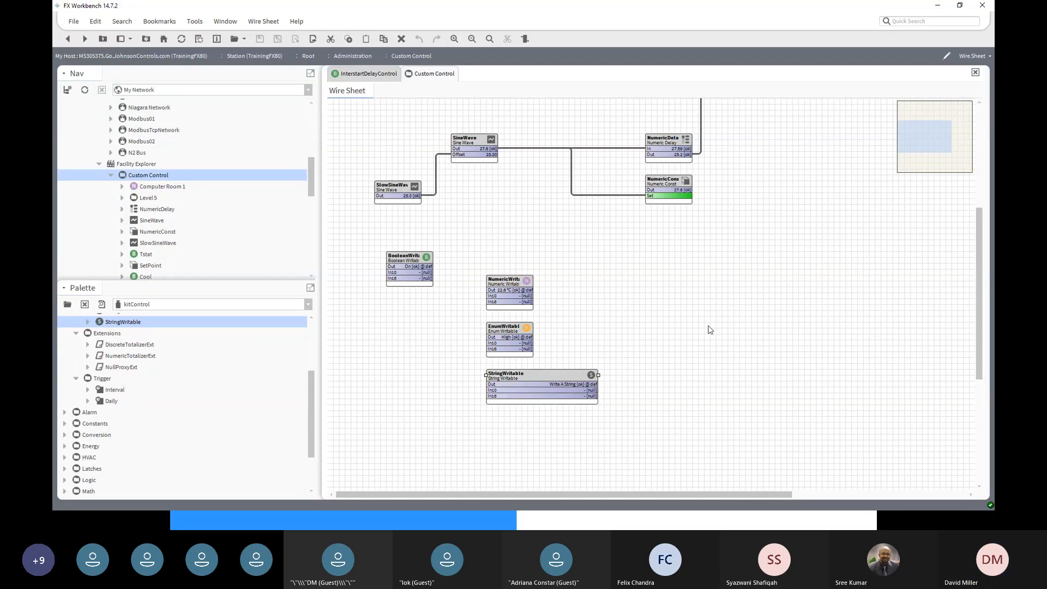
scroll(710, 330, "up", 2)
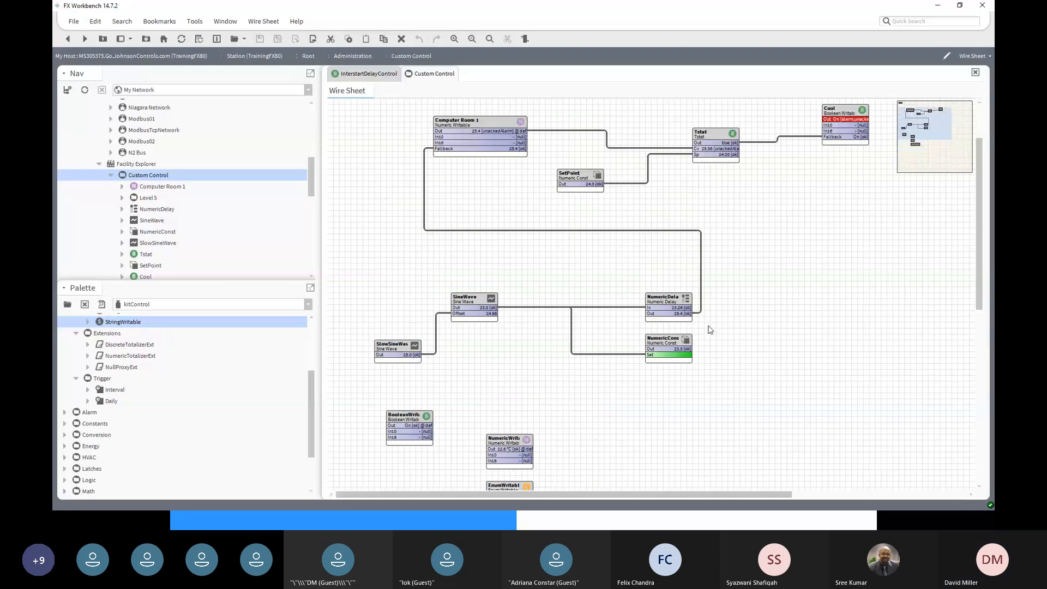
left_click(116, 390)
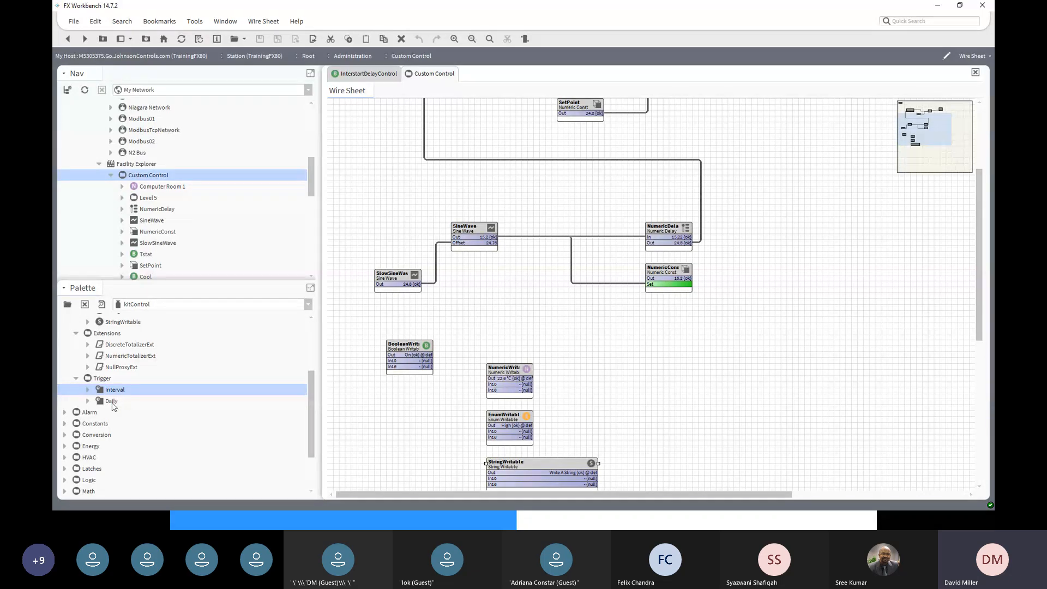
left_click(112, 402)
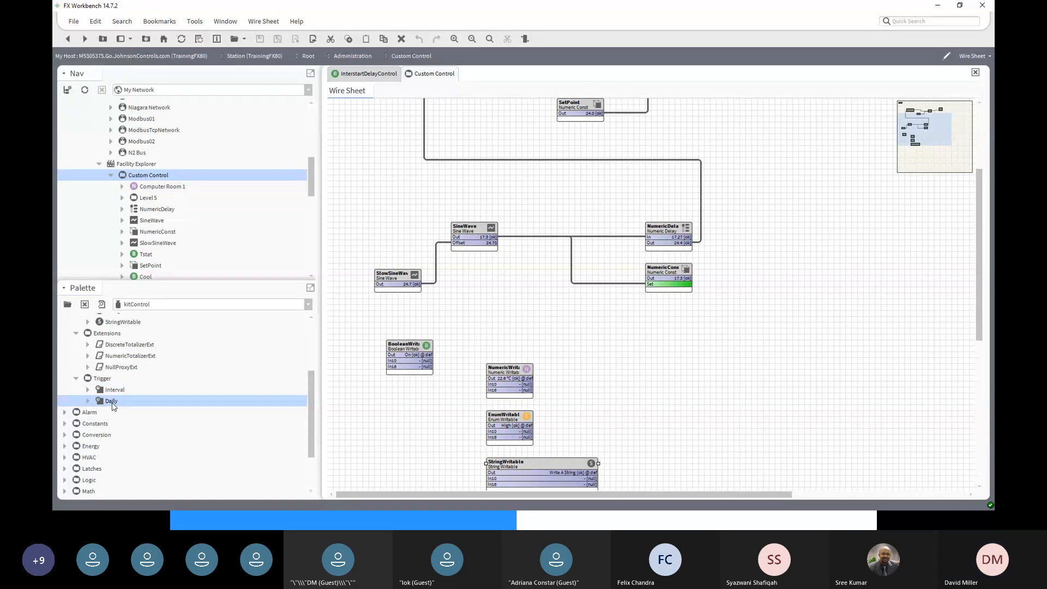
scroll(112, 406, "down", 1)
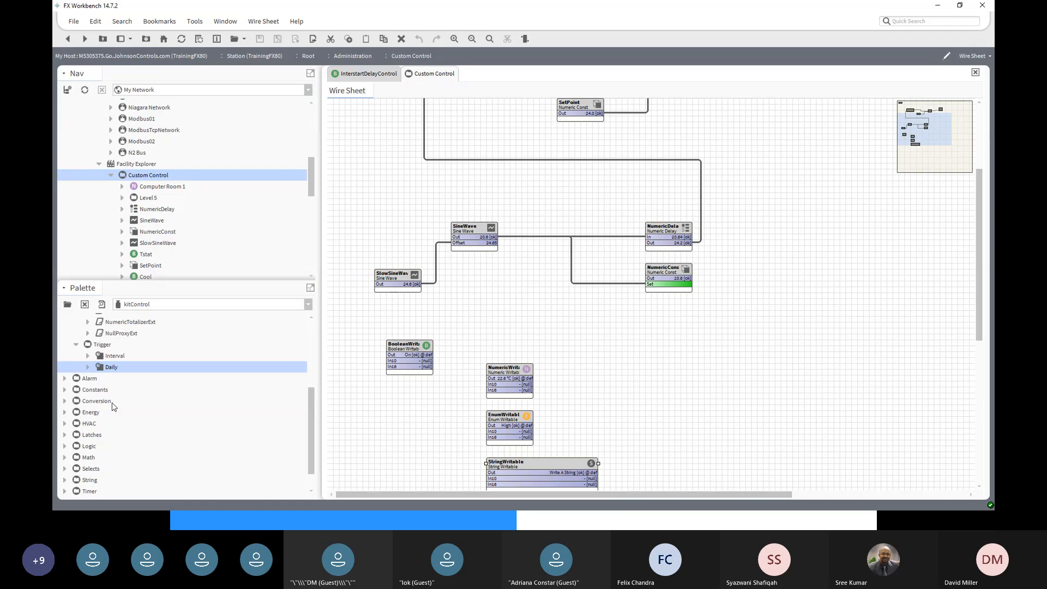
- Expand the Alarm group and preview ElapsedActiveTimeAlarmExt and ChangeOfStateCountAlarmExt
left_click(64, 379)
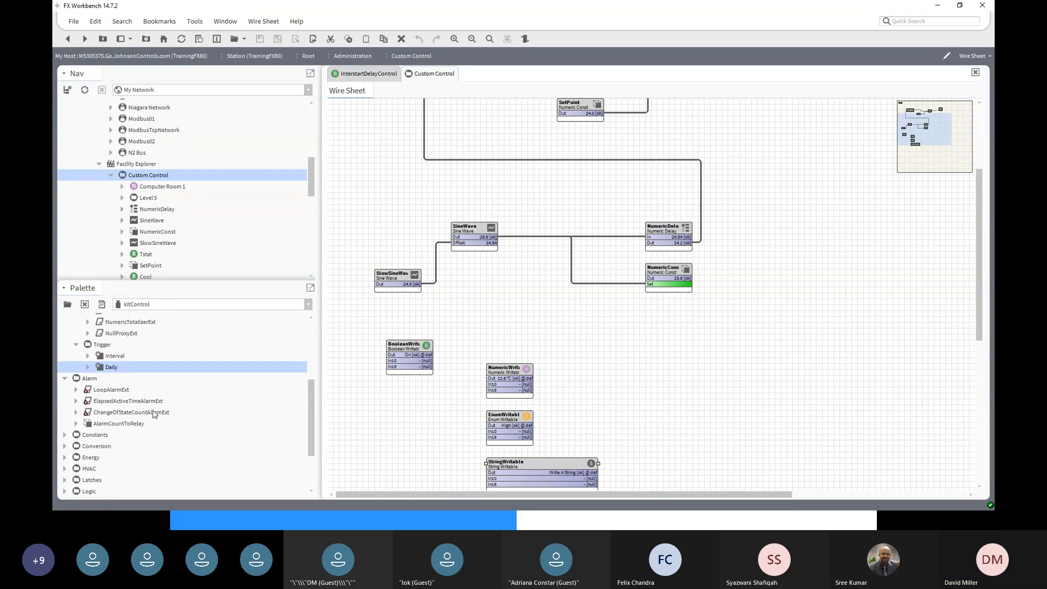
scroll(220, 414, "up", 4)
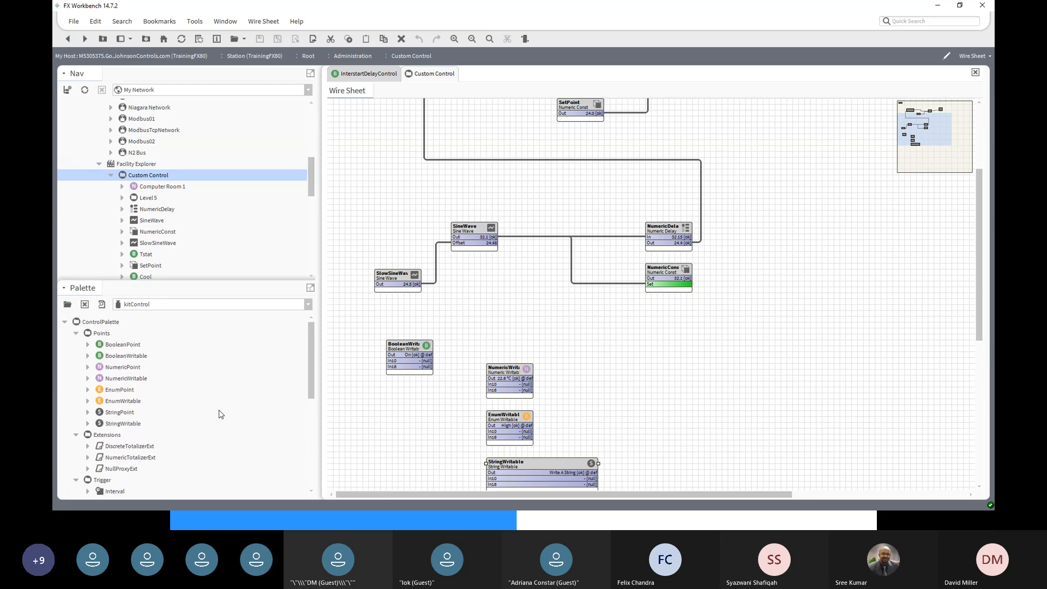
scroll(108, 369, "down", 3)
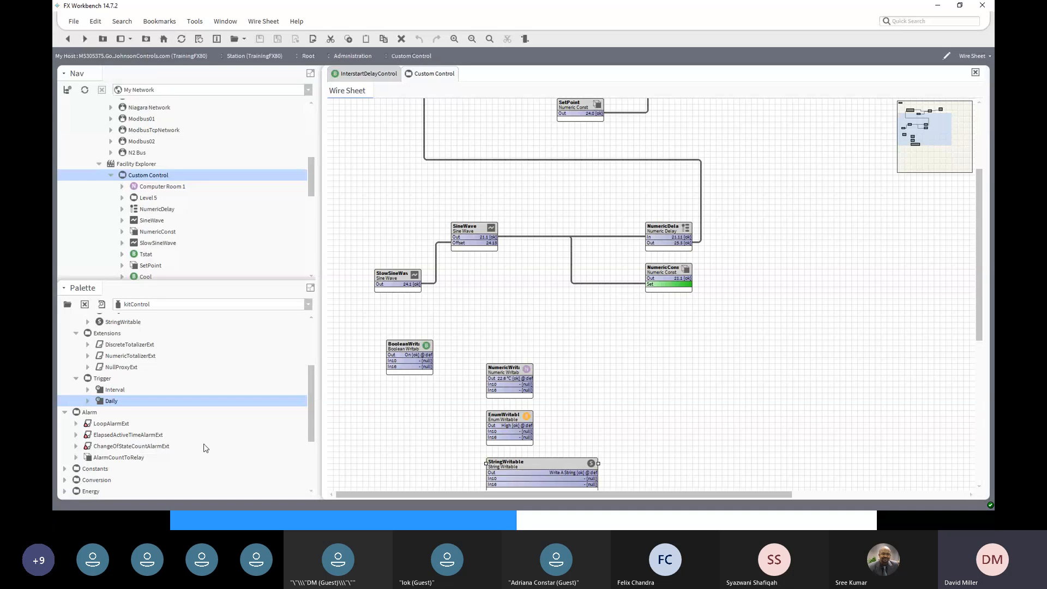
left_click(128, 435)
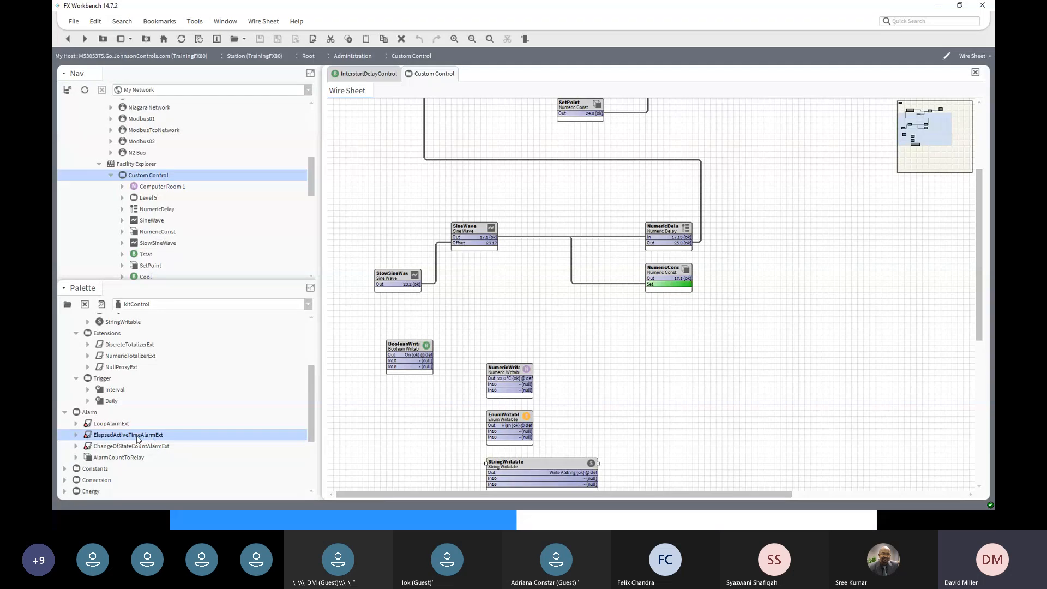
left_click(137, 450)
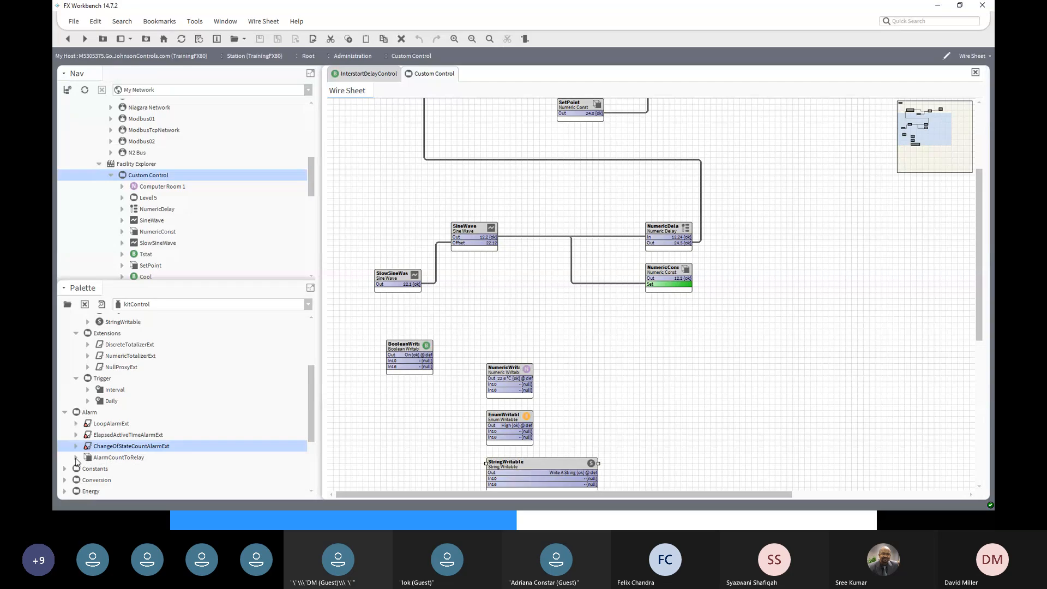
double_click(103, 459)
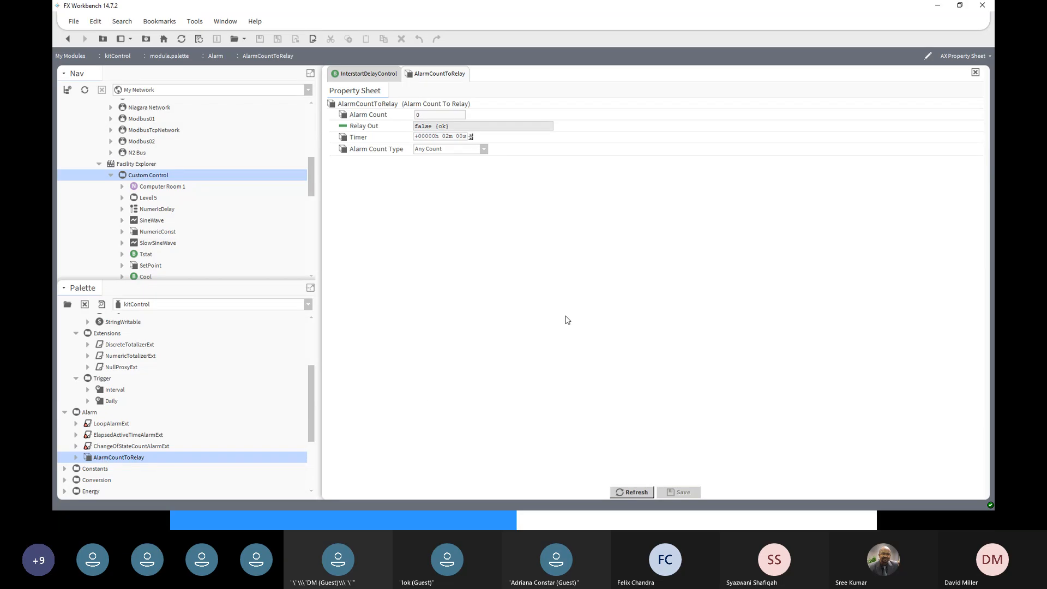
left_click(484, 150)
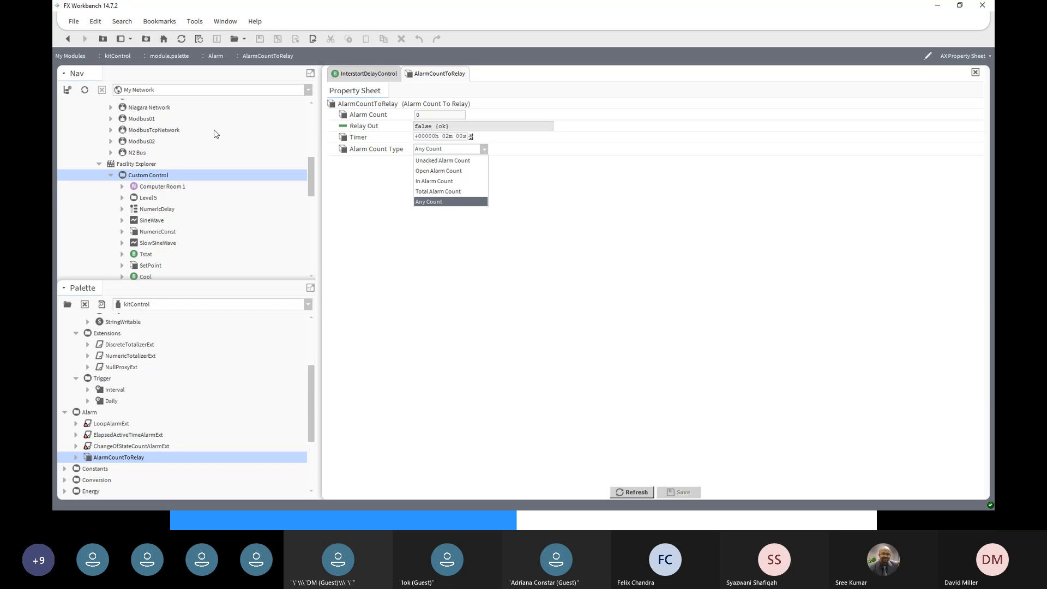
left_click(68, 39)
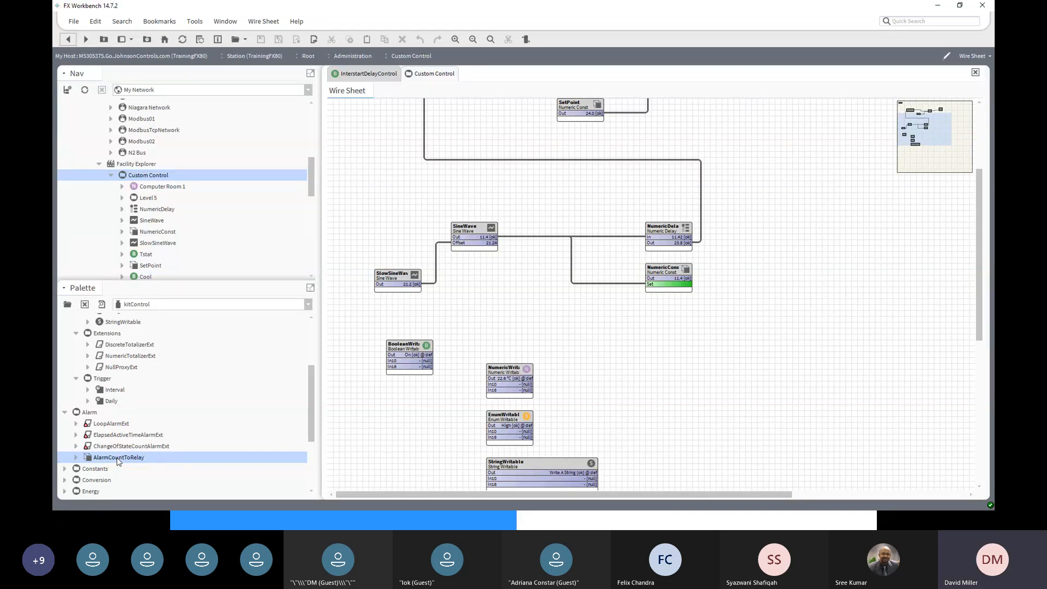
- Add an AlarmCountToRelay block right of the NumericWritable, keeping Alarm Count Type at Any Count
left_click_drag(117, 461, 714, 366)
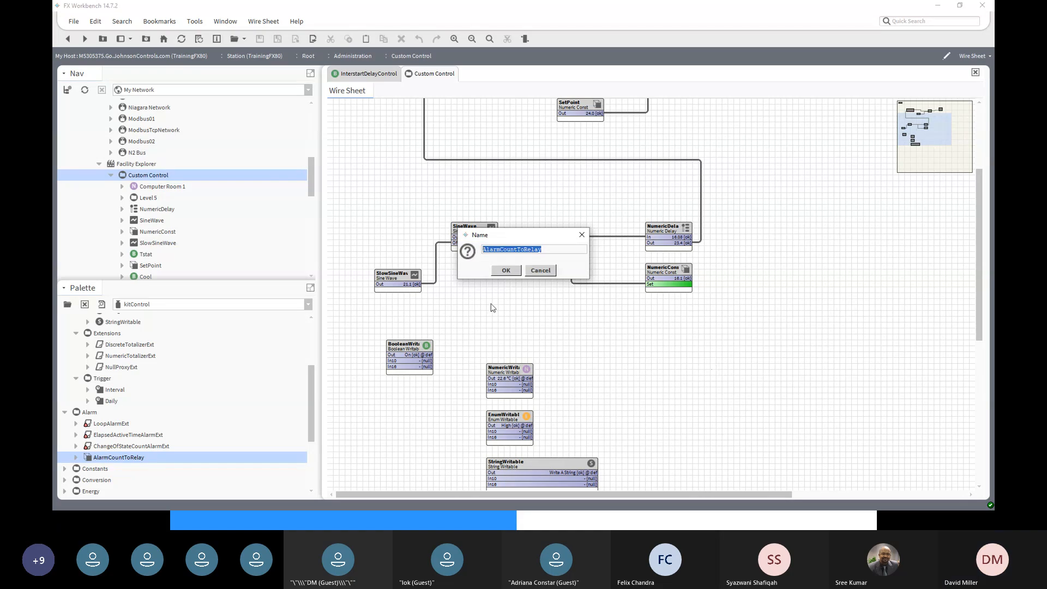
left_click(512, 271)
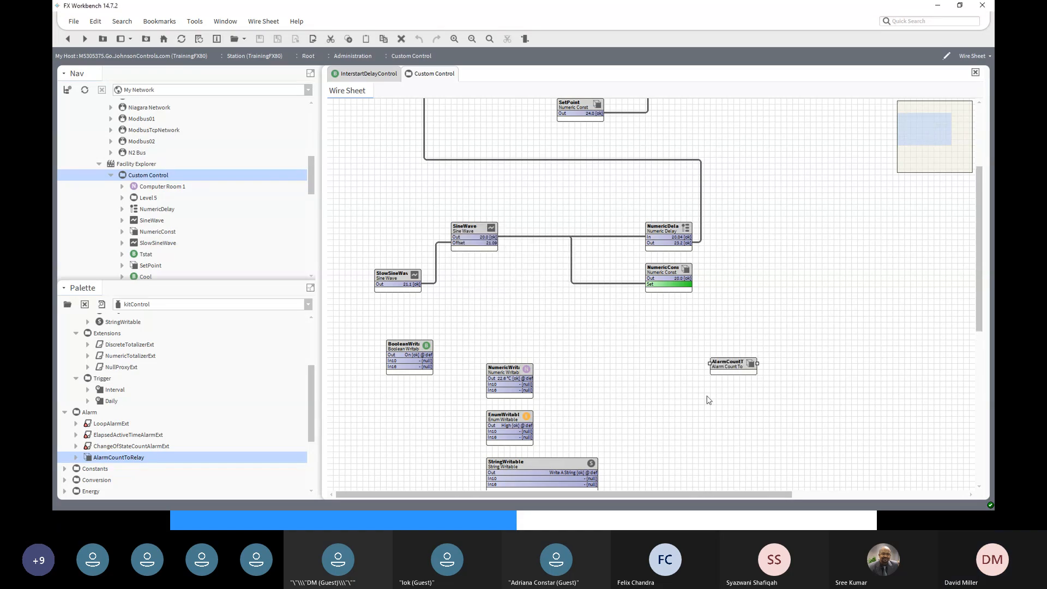
double_click(730, 367)
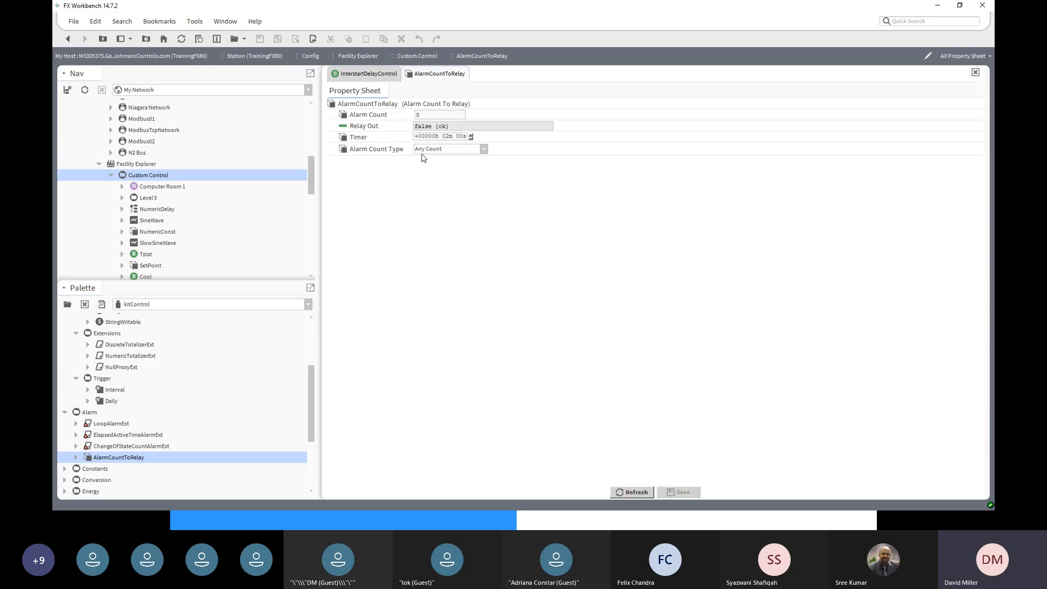
left_click(482, 149)
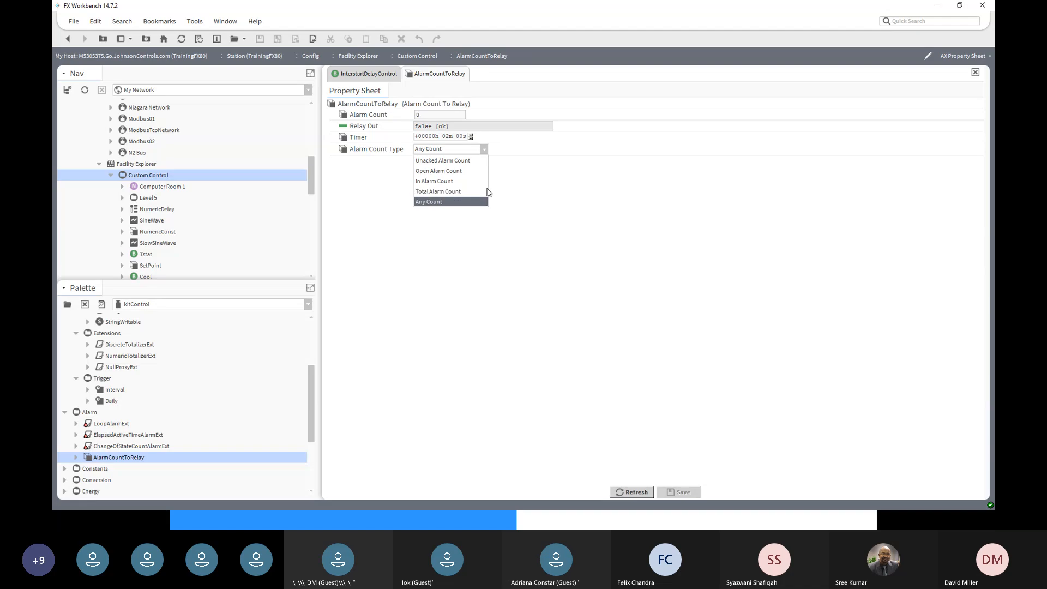
left_click(425, 114)
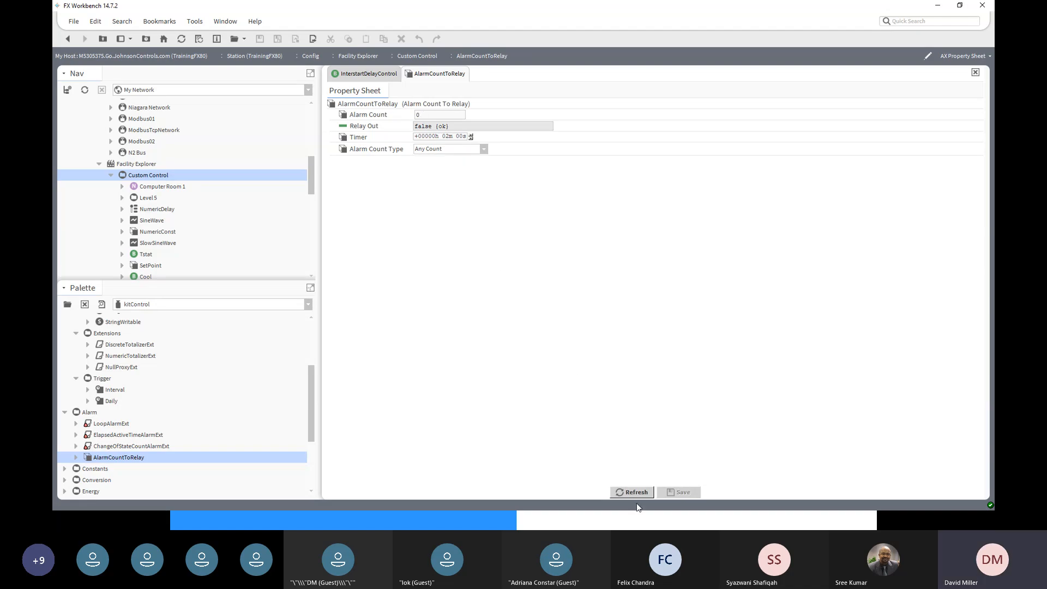
left_click(67, 39)
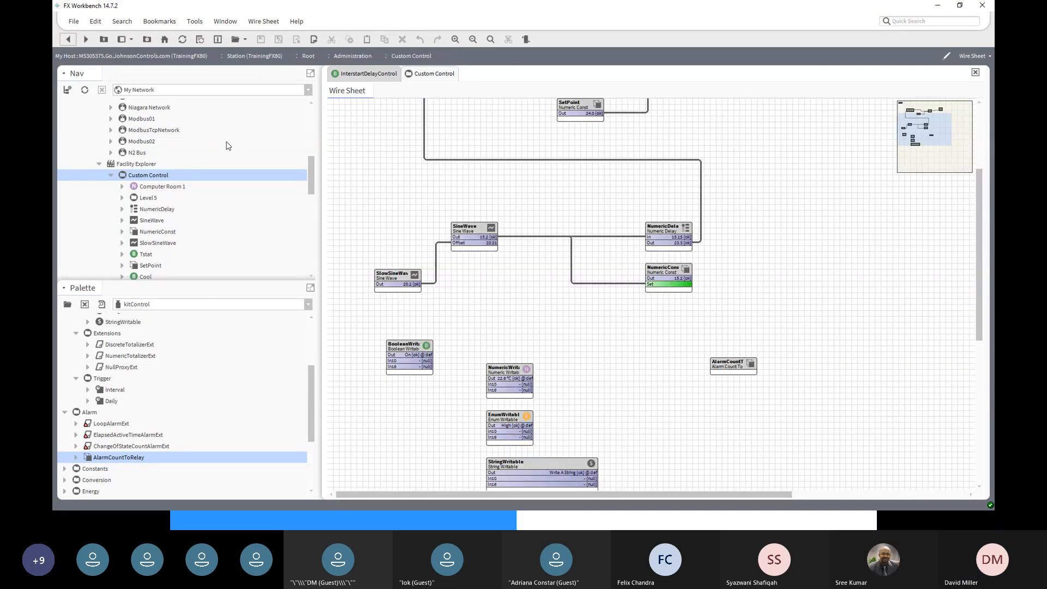
- Pin the AlarmCountToRelay block's Relay Out slot so it displays false
right_click(716, 364)
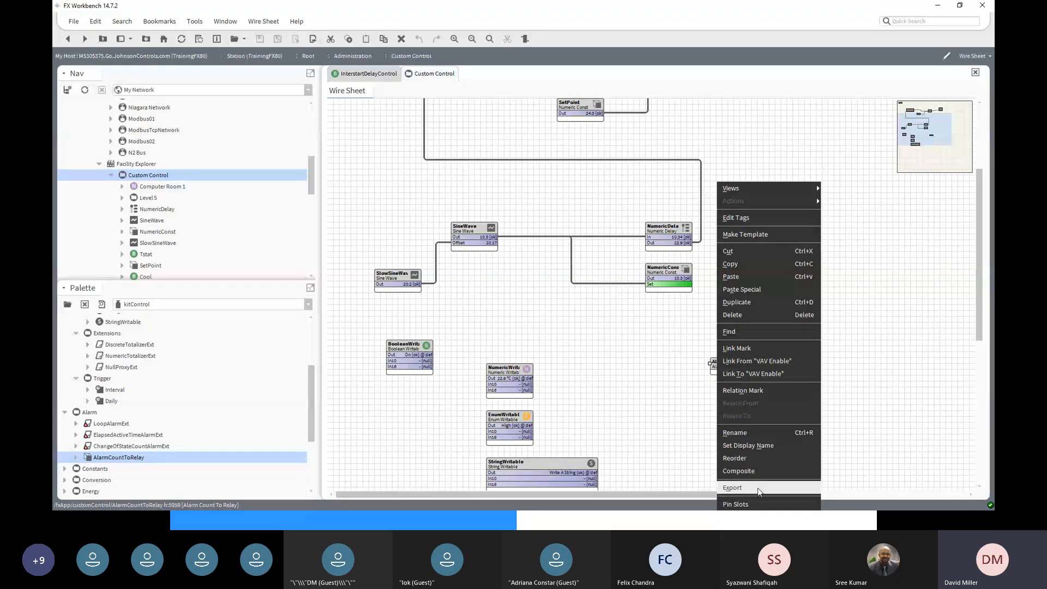
left_click(736, 505)
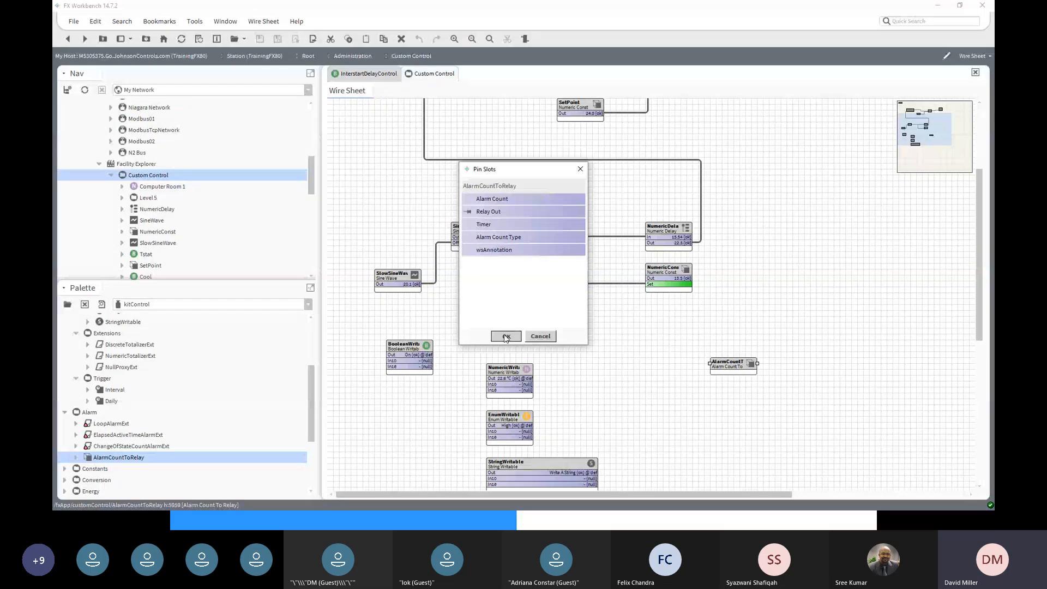
left_click(506, 337)
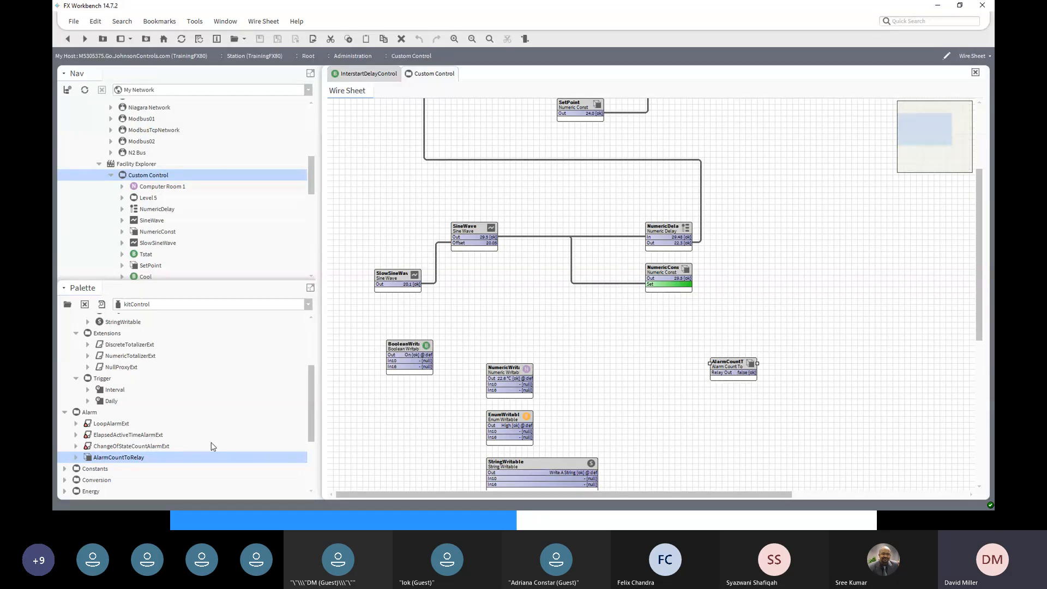
scroll(211, 443, "down", 1)
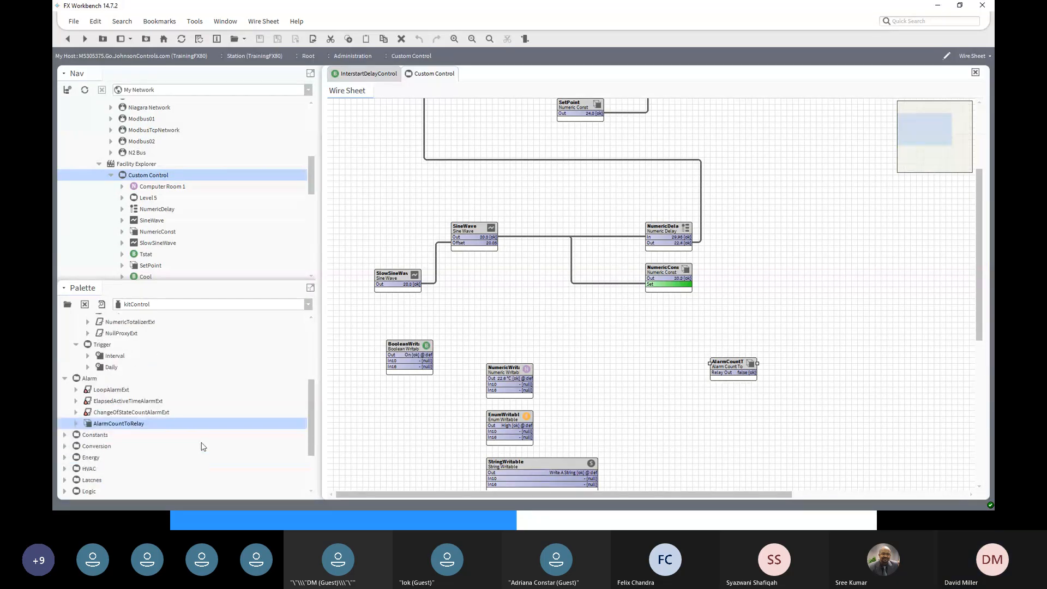
- Add a BooleanConst left of the BooleanWritable, moving BooleanWritable above the NumericWritable
left_click(65, 435)
left_click_drag(312, 434, 313, 464)
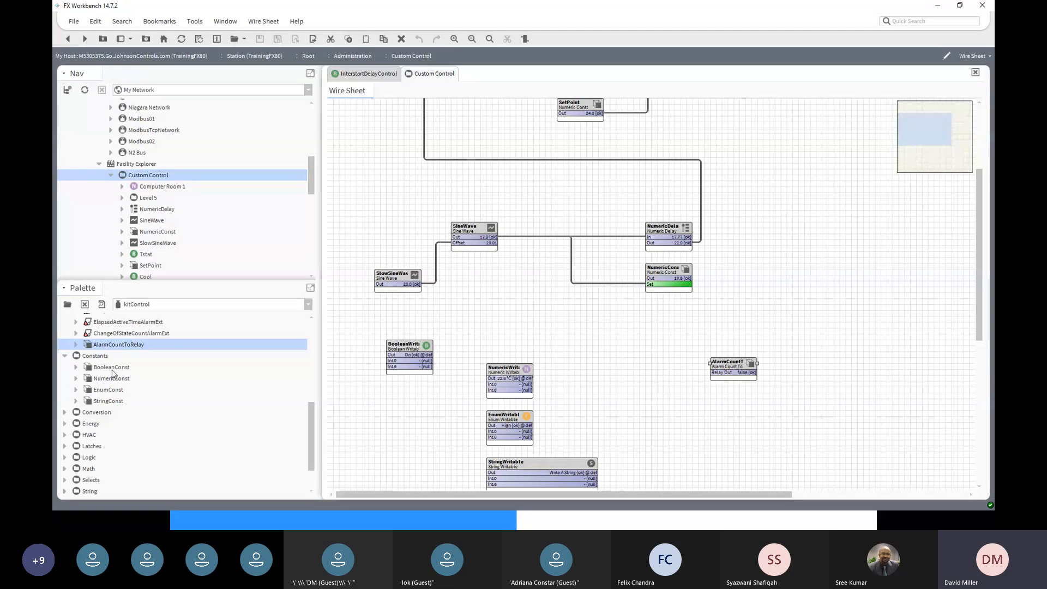
left_click_drag(113, 371, 633, 428)
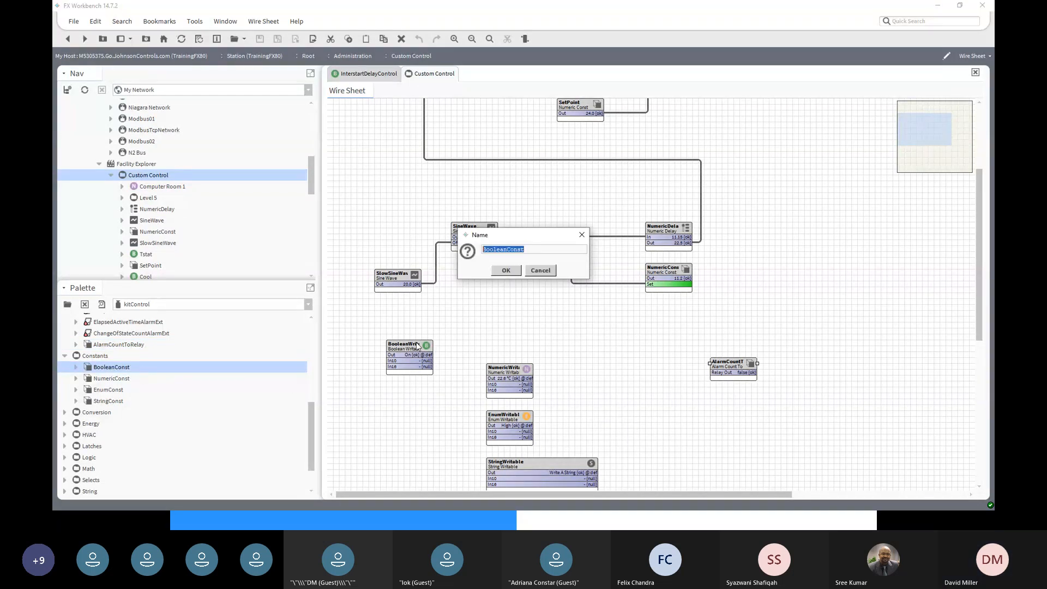
left_click(506, 271)
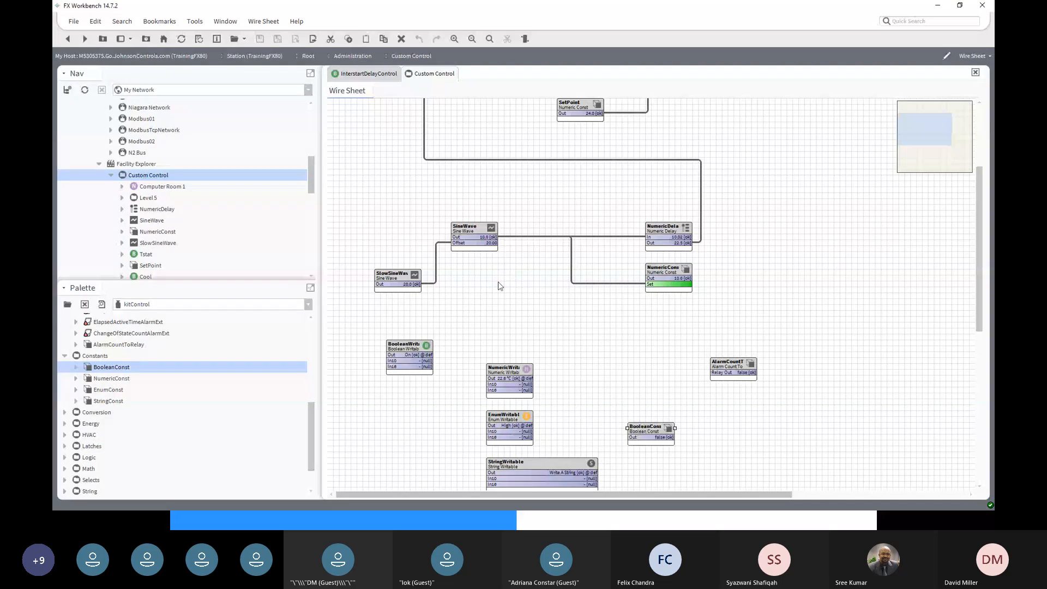
left_click_drag(403, 346, 503, 327)
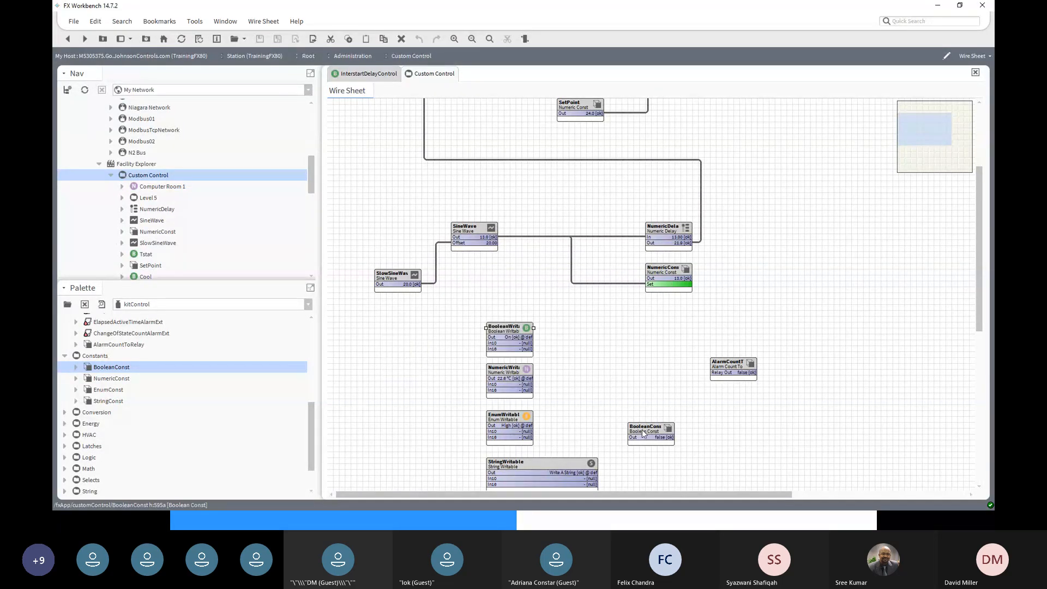
left_click_drag(644, 432, 378, 332)
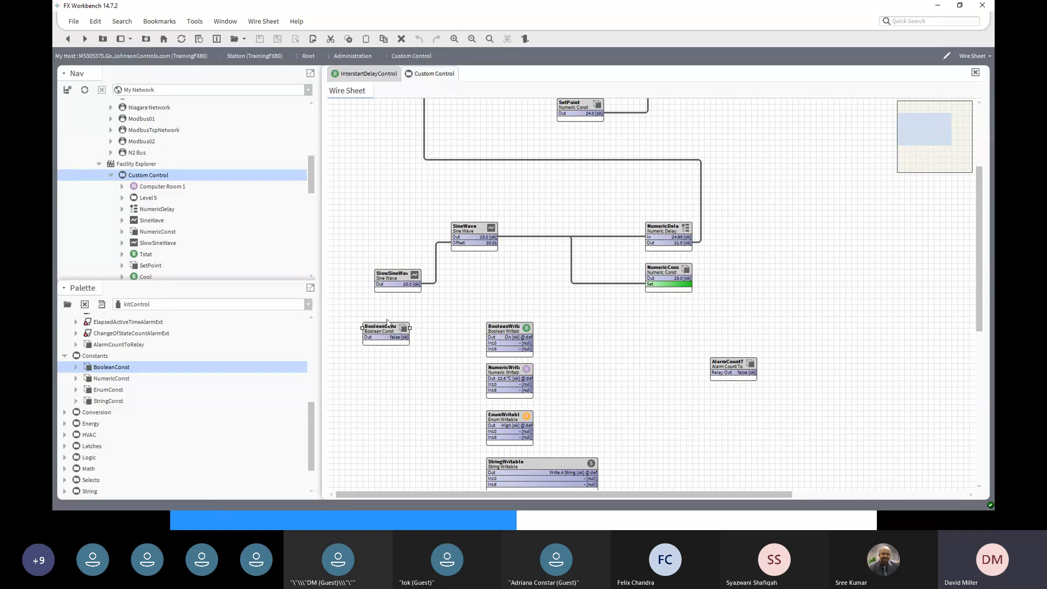
- Set the BooleanConst to true using its Set action
right_click(385, 331)
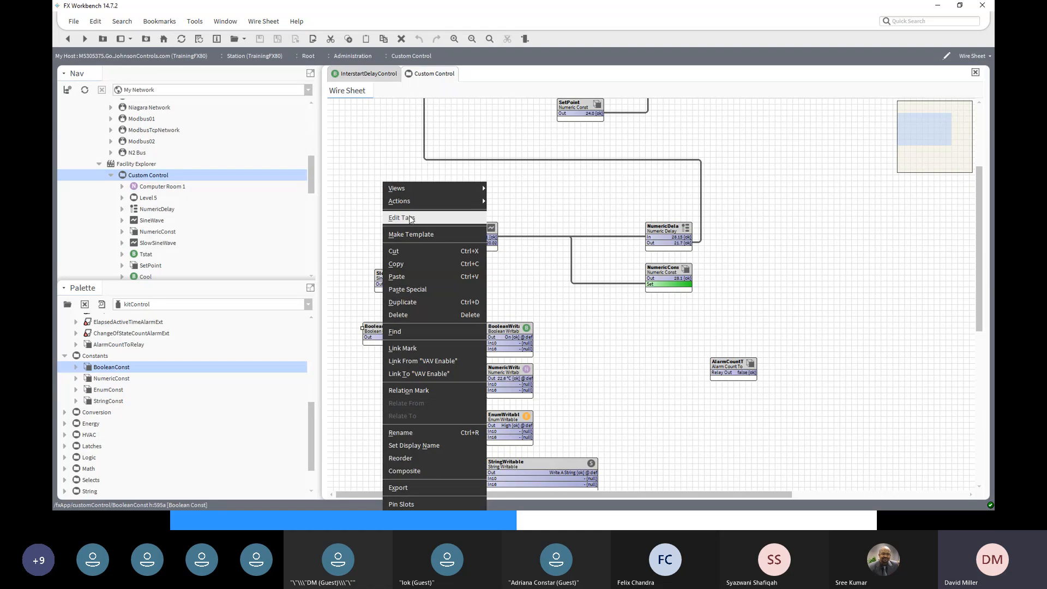
mouse_move(478, 205)
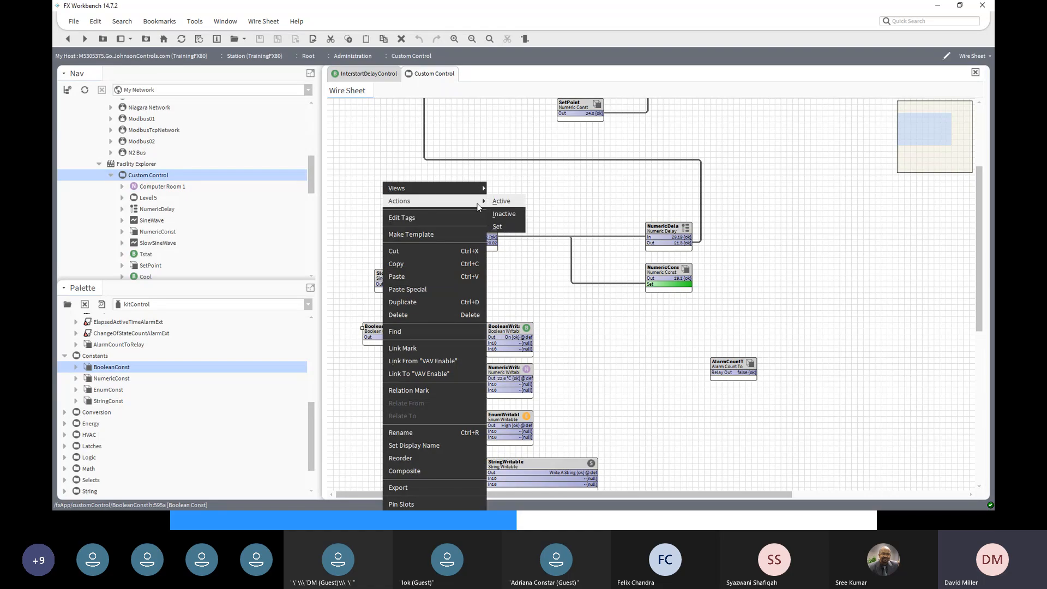
left_click(510, 228)
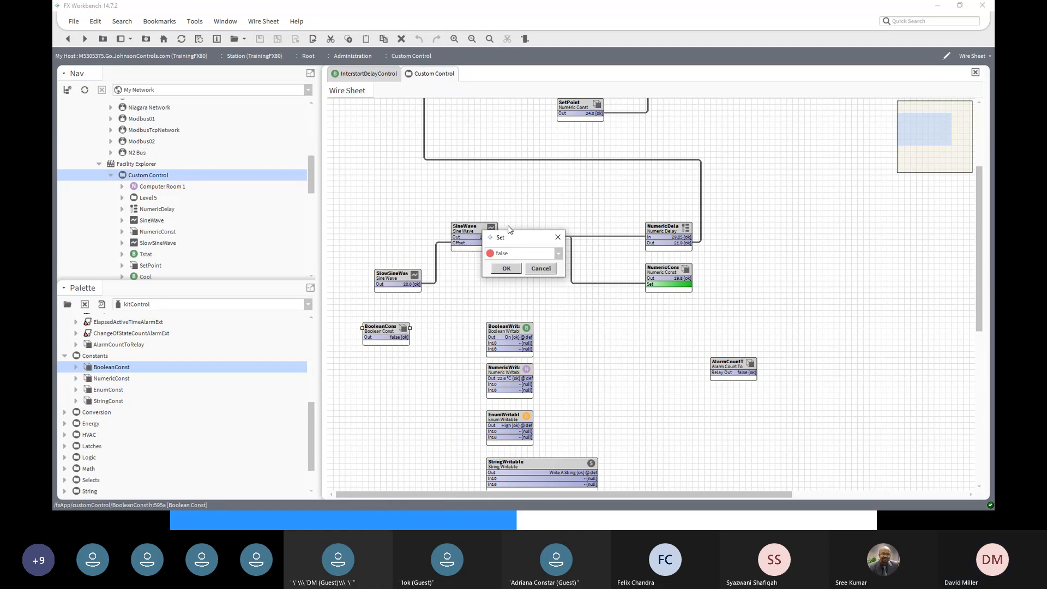
left_click(558, 255)
left_click(524, 276)
left_click(506, 268)
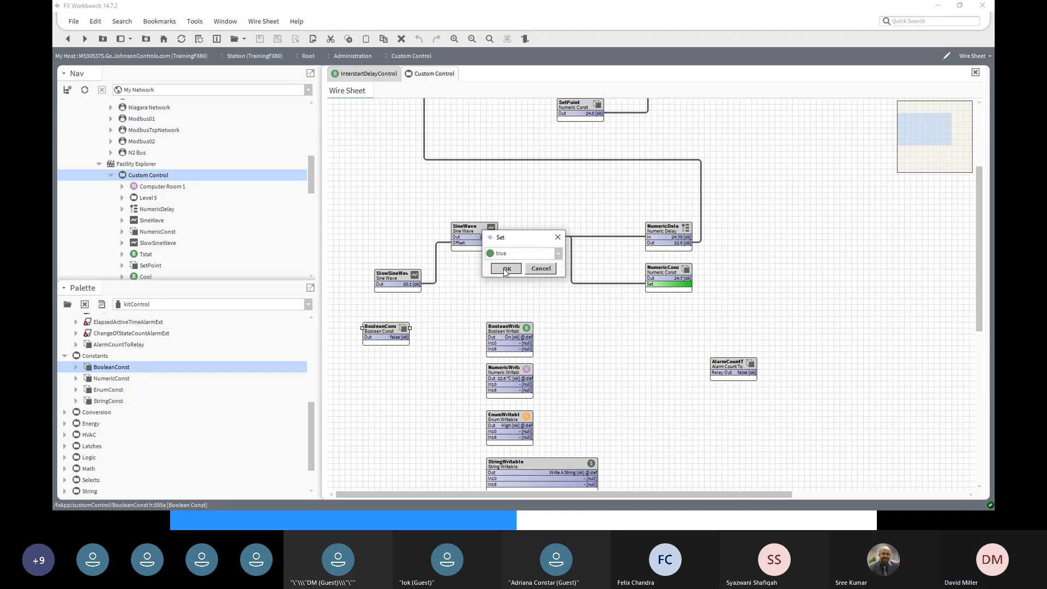
- Save the BooleanConst's Out as false and wire it into BooleanWritable In16
double_click(390, 331)
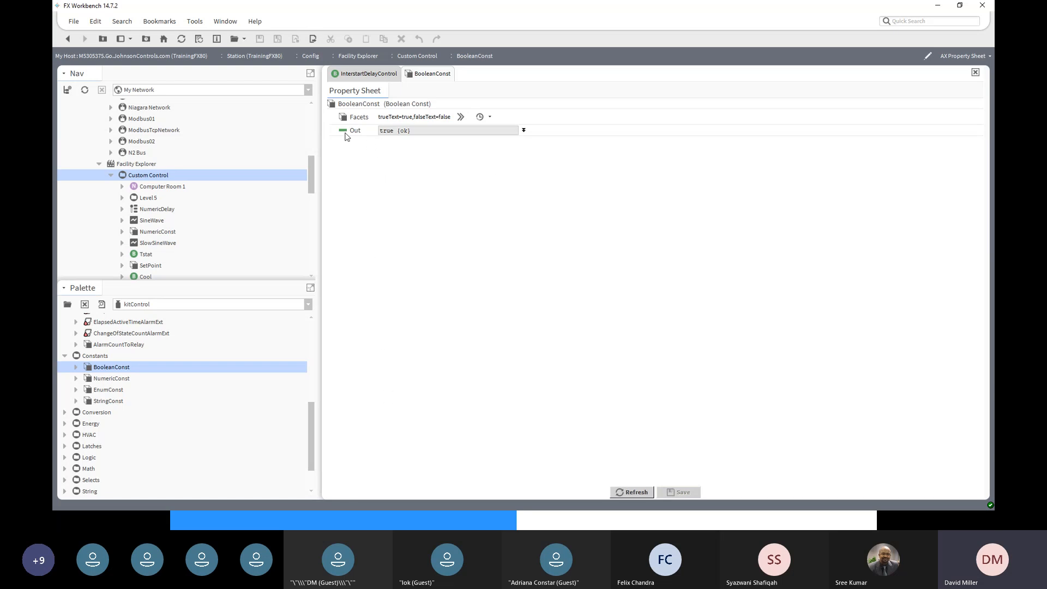
left_click(524, 132)
left_click(436, 140)
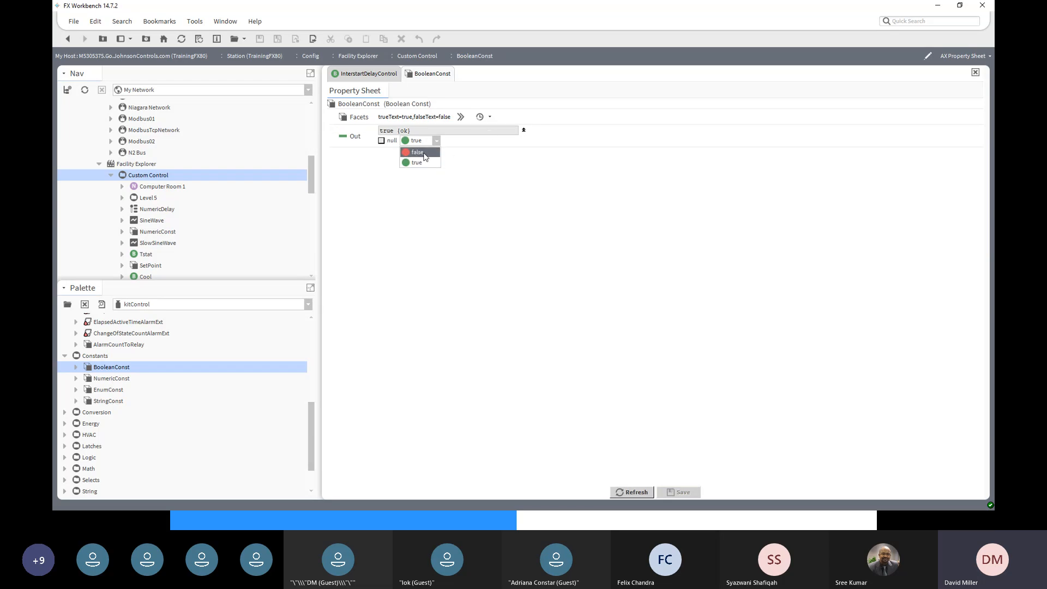
left_click(421, 152)
left_click(678, 495)
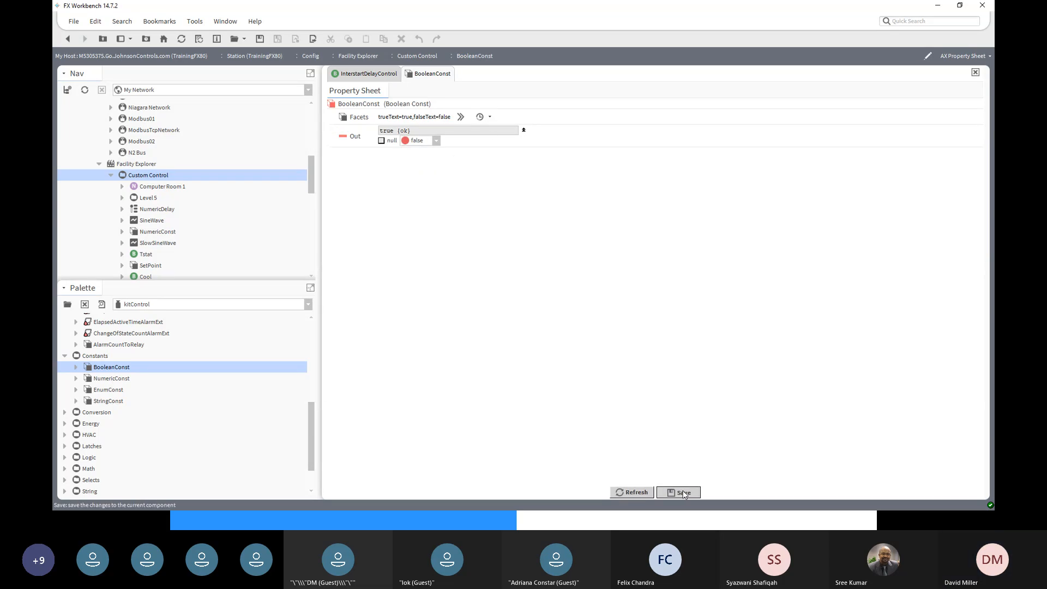
left_click(66, 39)
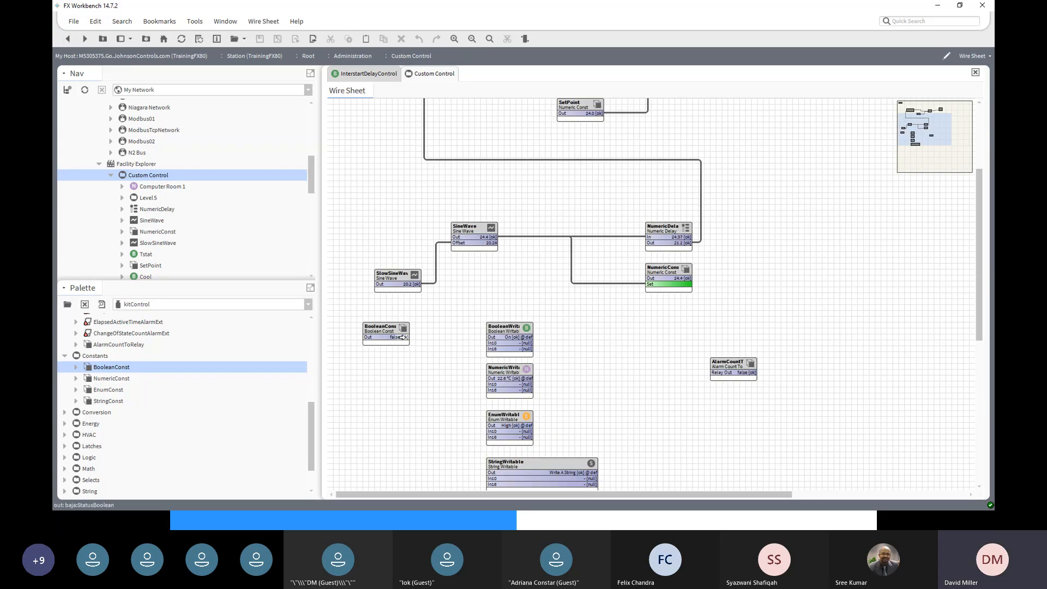
left_click_drag(405, 337, 487, 348)
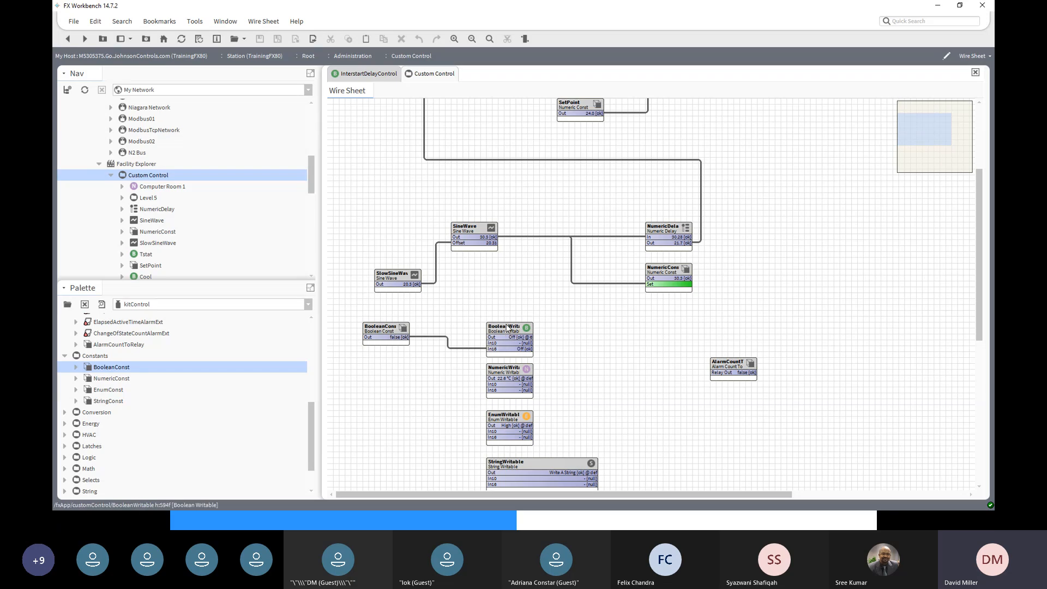
- Add a NumericConst1 block and link its Out to NumericWritable In16
left_click(119, 380)
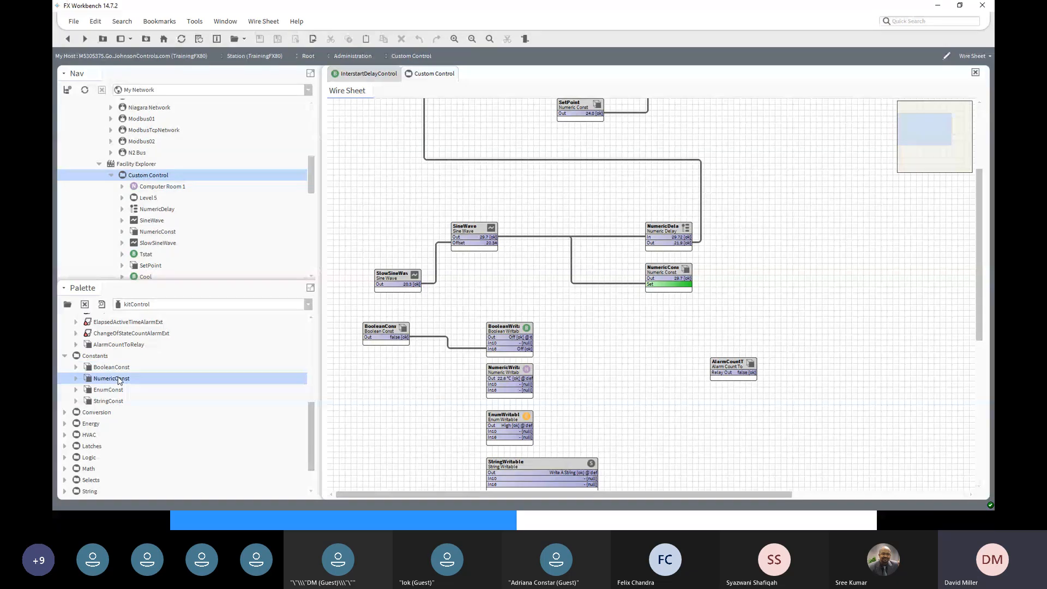
left_click_drag(119, 380, 521, 297)
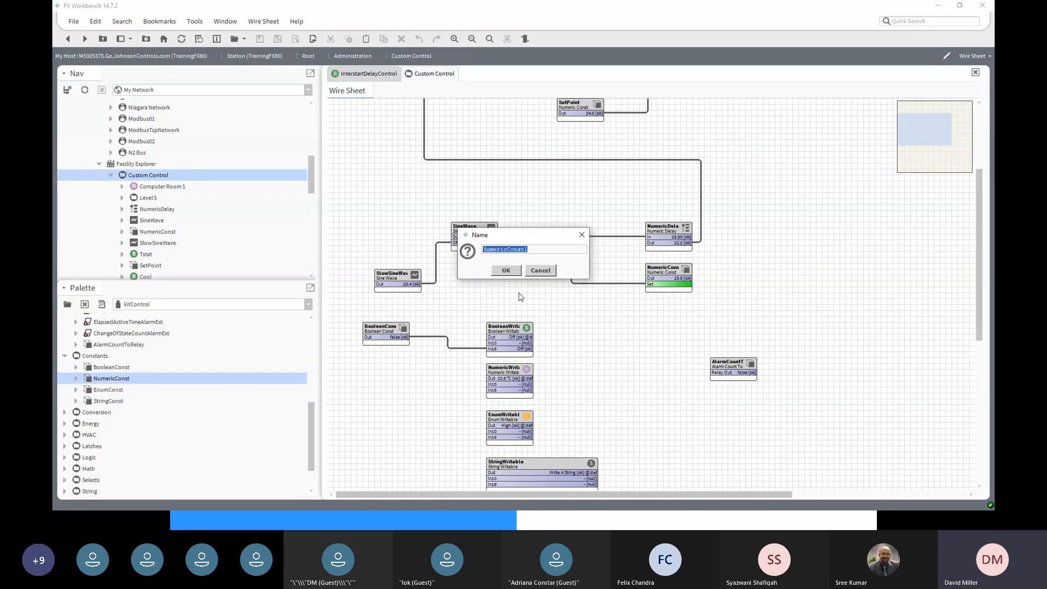
left_click(537, 249)
left_click(505, 271)
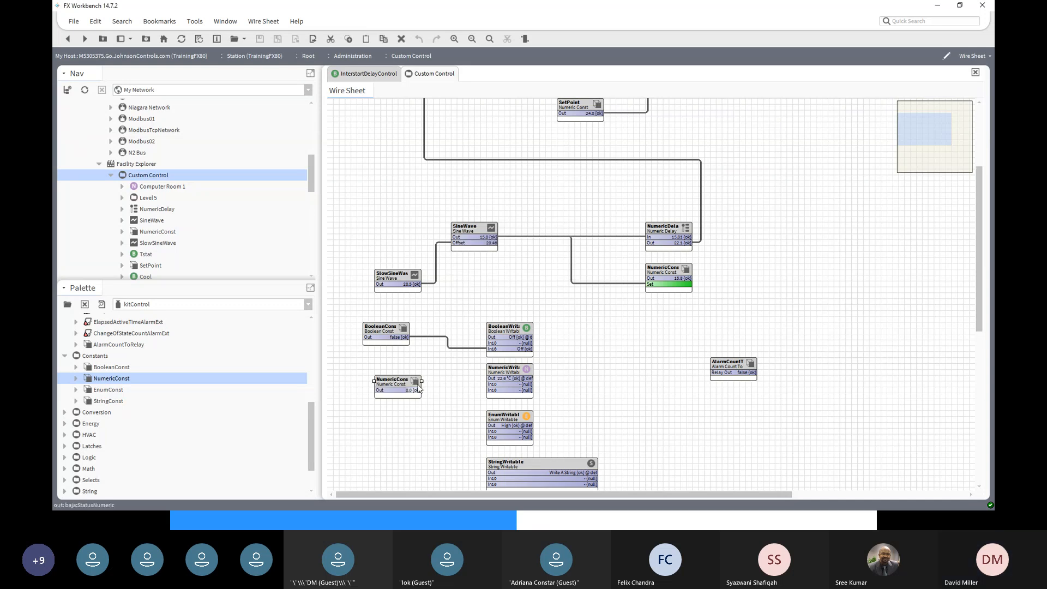
left_click_drag(418, 390, 489, 391)
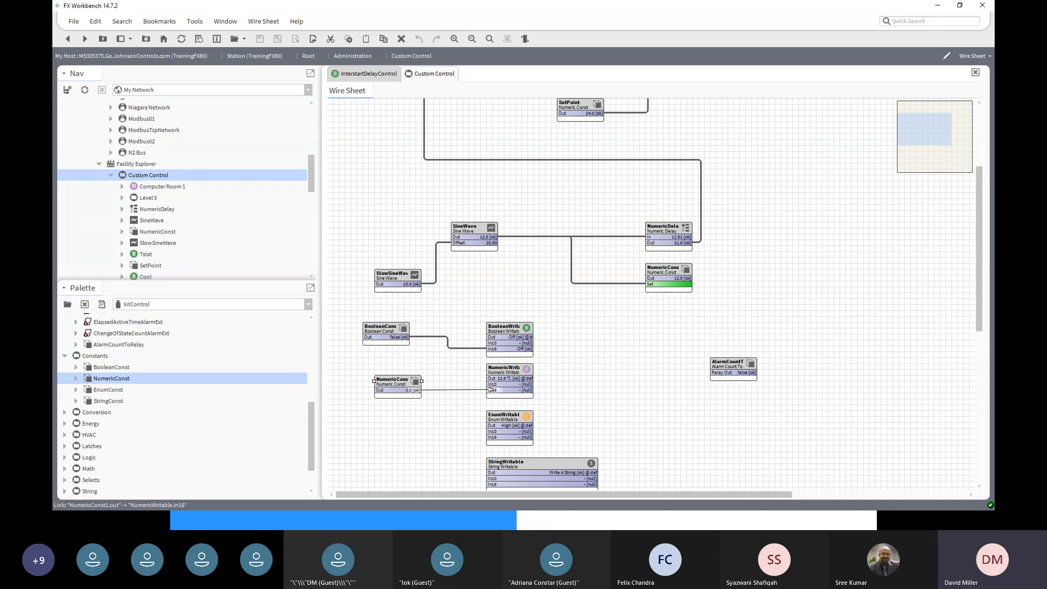
- Set NumericConst1's value to 22.3
right_click(392, 386)
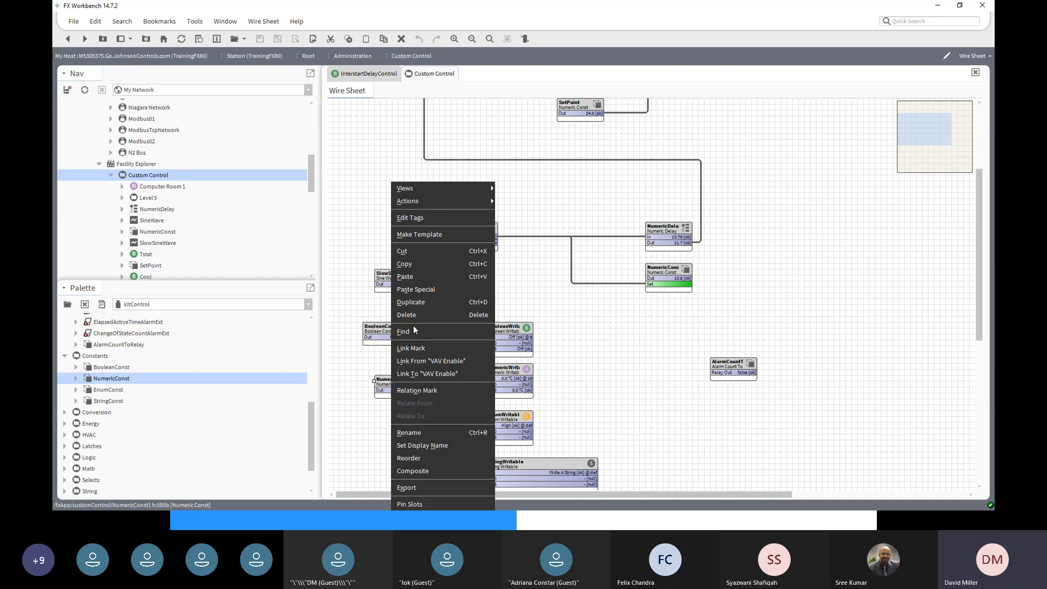
mouse_move(442, 204)
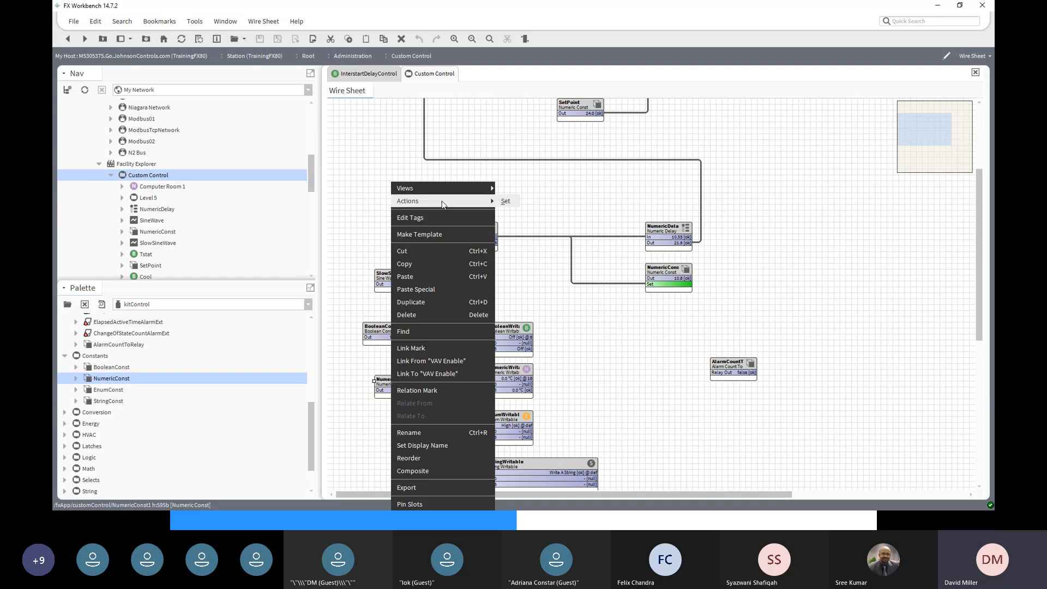
left_click(505, 201)
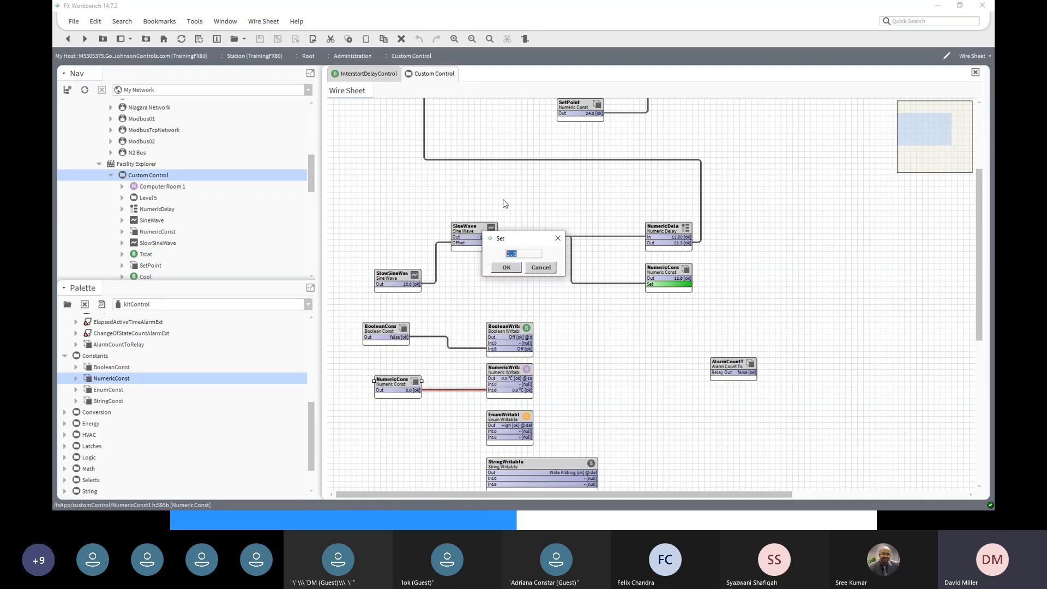
type("22")
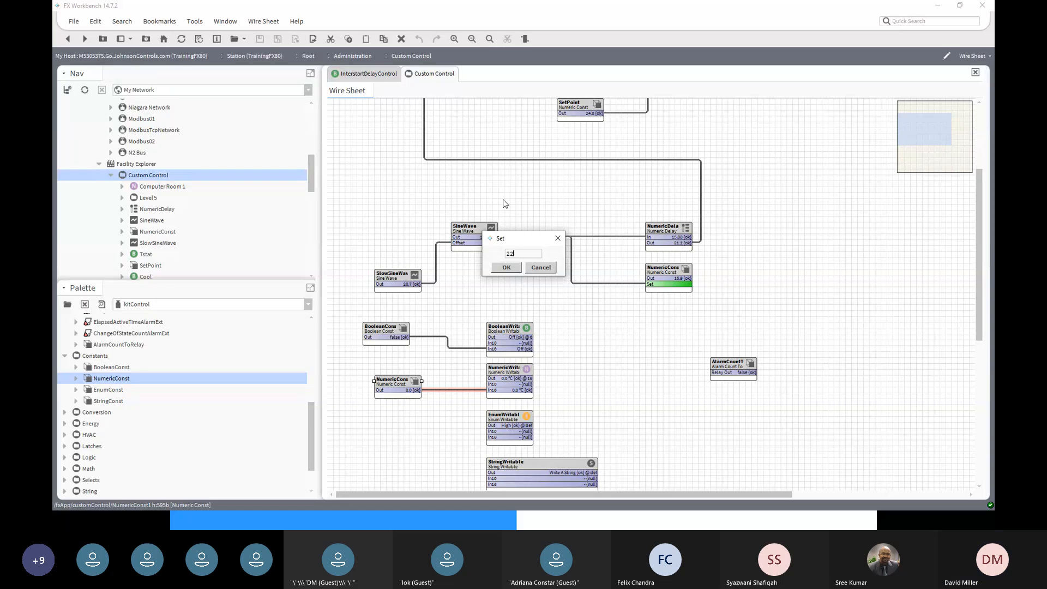
type(".3")
left_click(506, 267)
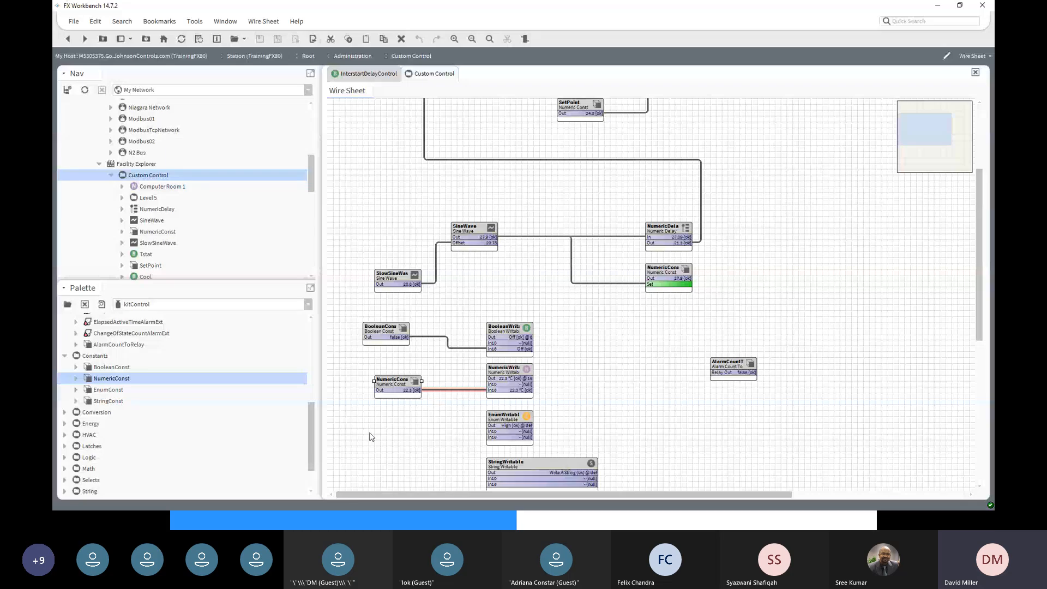
- Add an EnumConst beside the EnumWritable and give it the Off/Low/Medium/High range facet
left_click(101, 390)
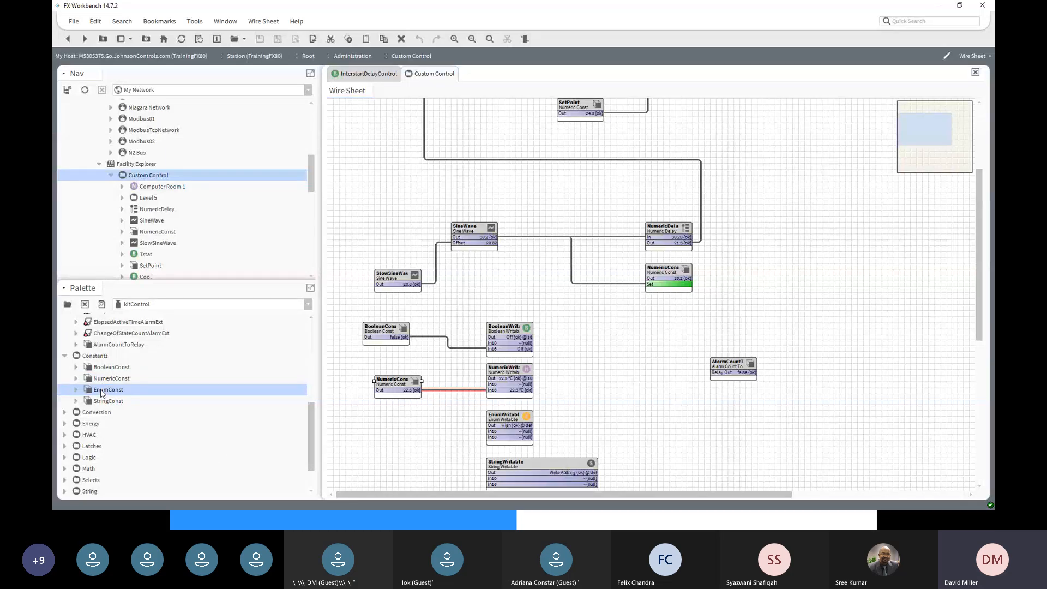
left_click_drag(101, 392, 395, 436)
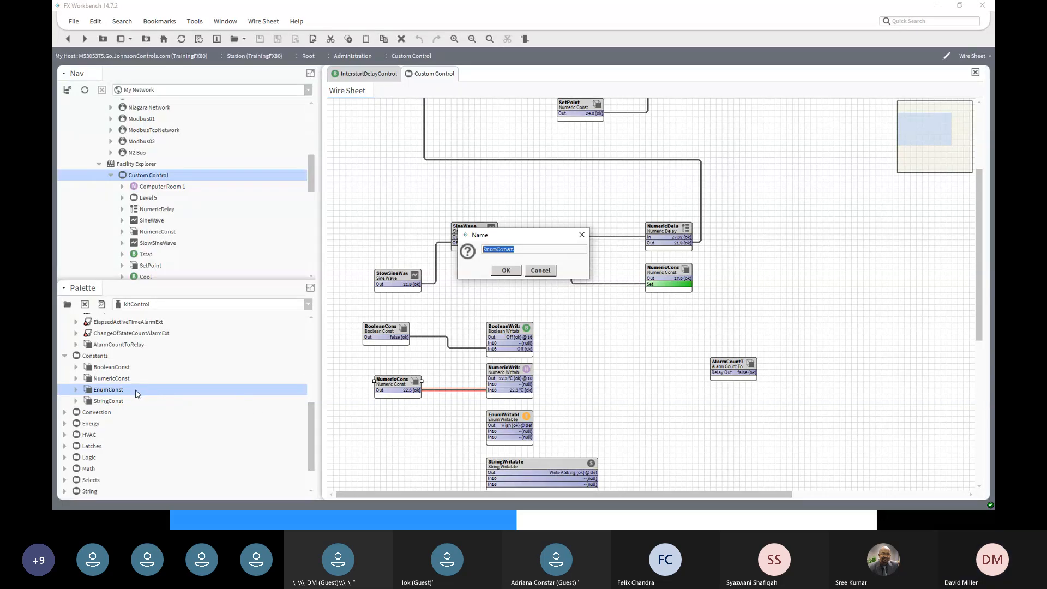
left_click(513, 271)
left_click_drag(407, 432, 390, 414)
double_click(390, 414)
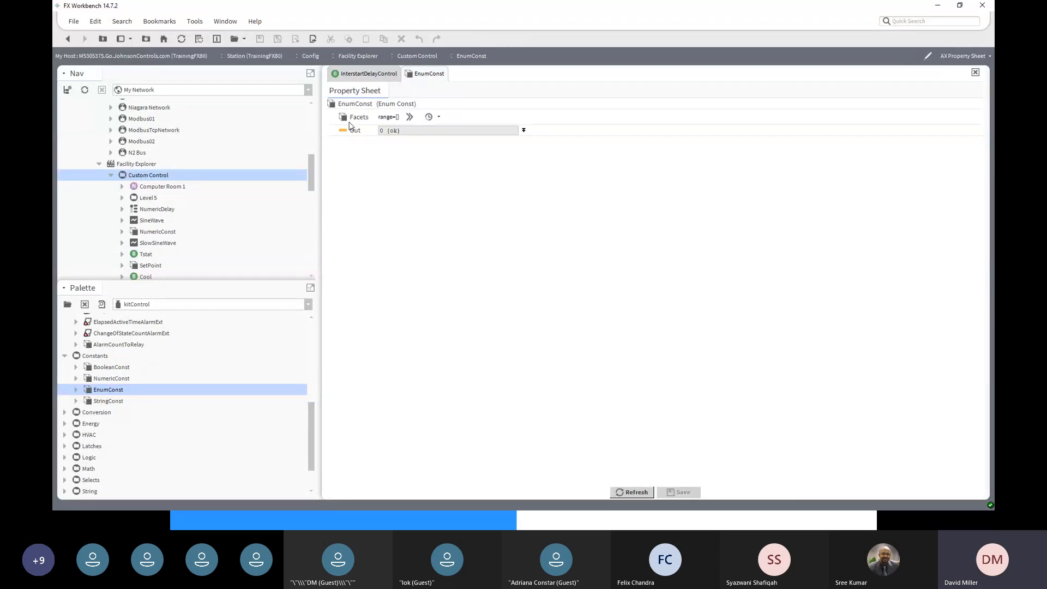
left_click(439, 118)
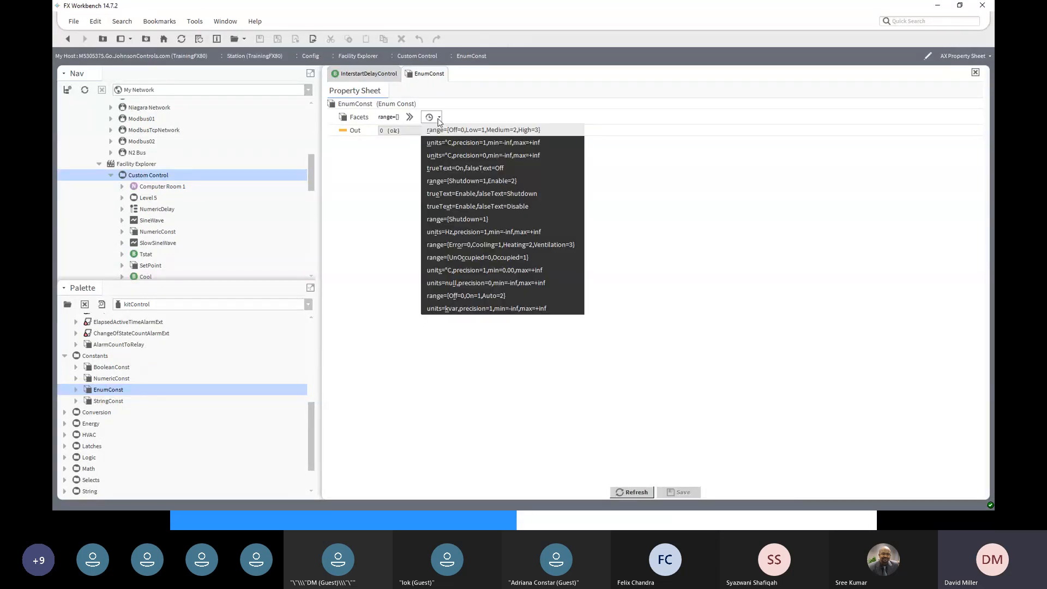
left_click(463, 131)
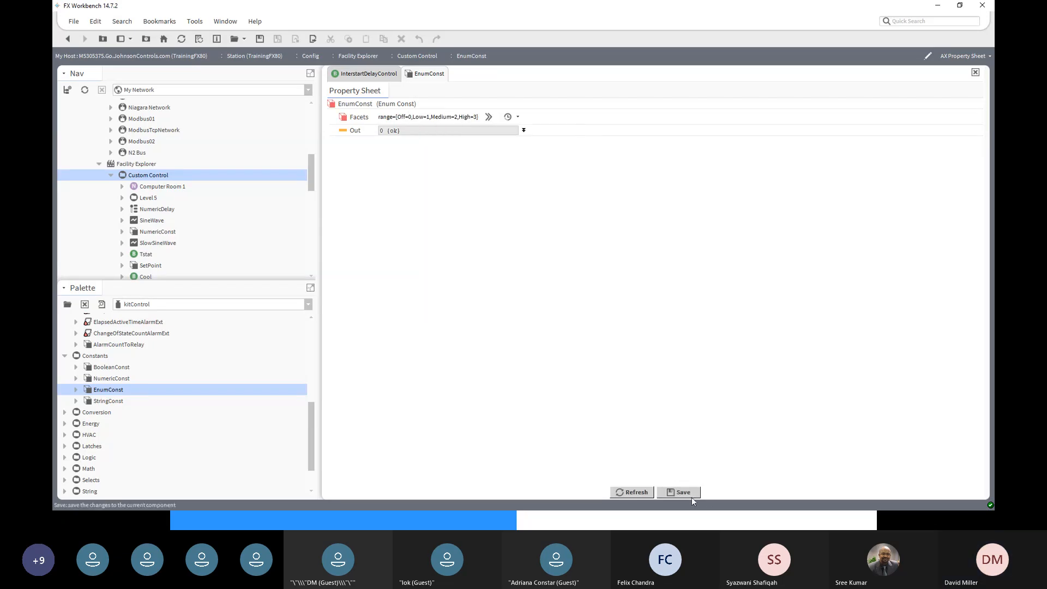
left_click(68, 38)
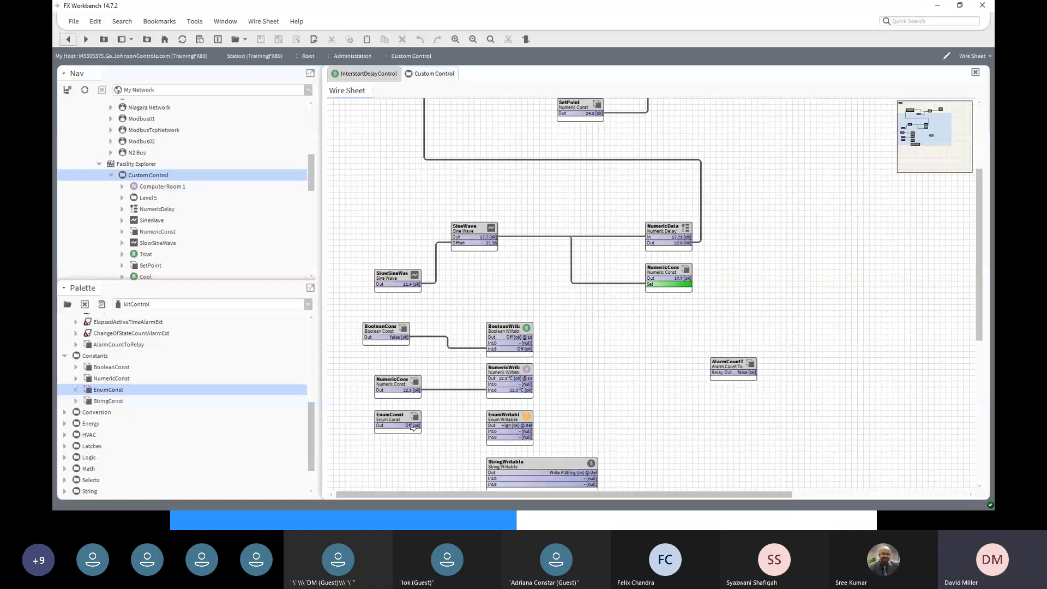
- Link EnumConst Out to EnumWritable In16 and set the EnumConst to Medium
left_click_drag(413, 429, 499, 439)
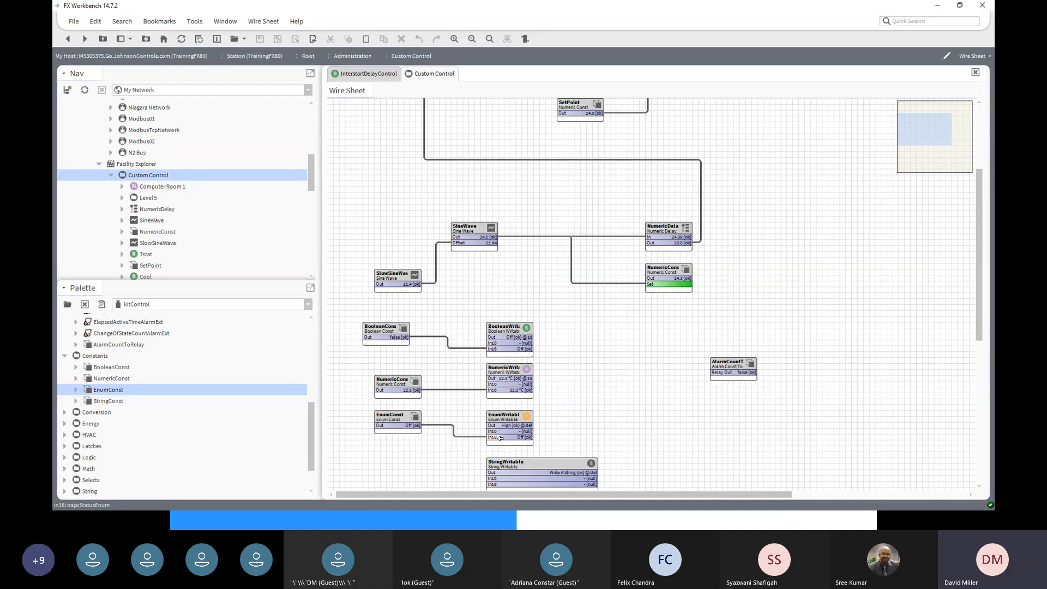
right_click(391, 419)
mouse_move(430, 206)
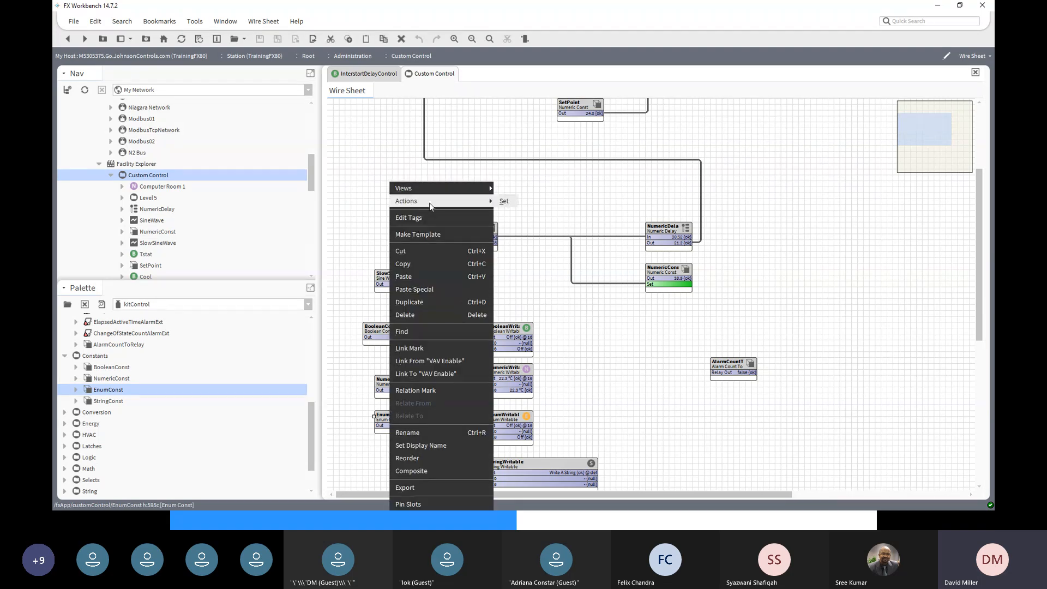
left_click(510, 204)
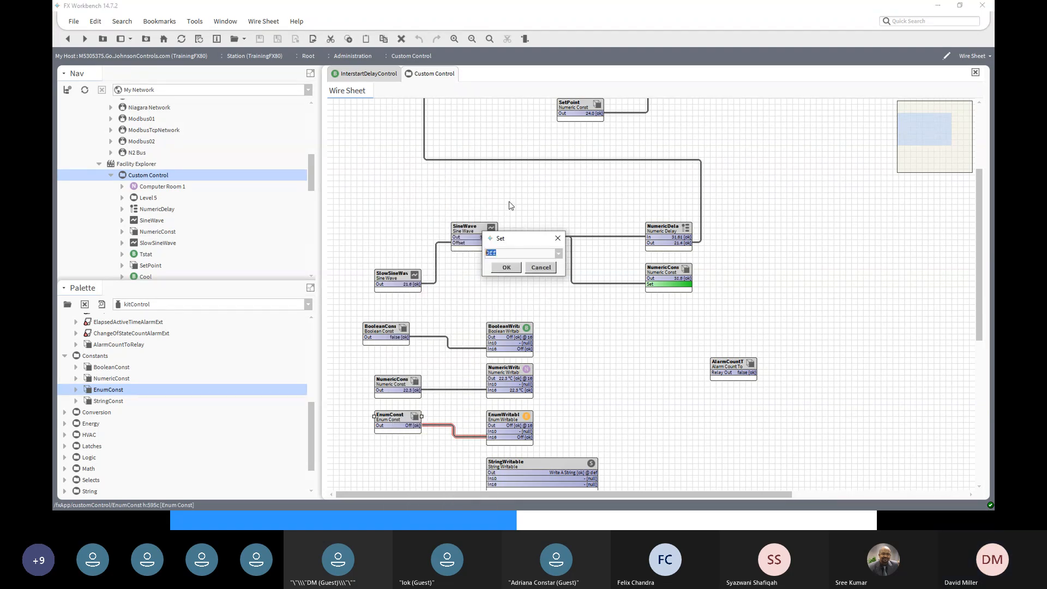
left_click(558, 254)
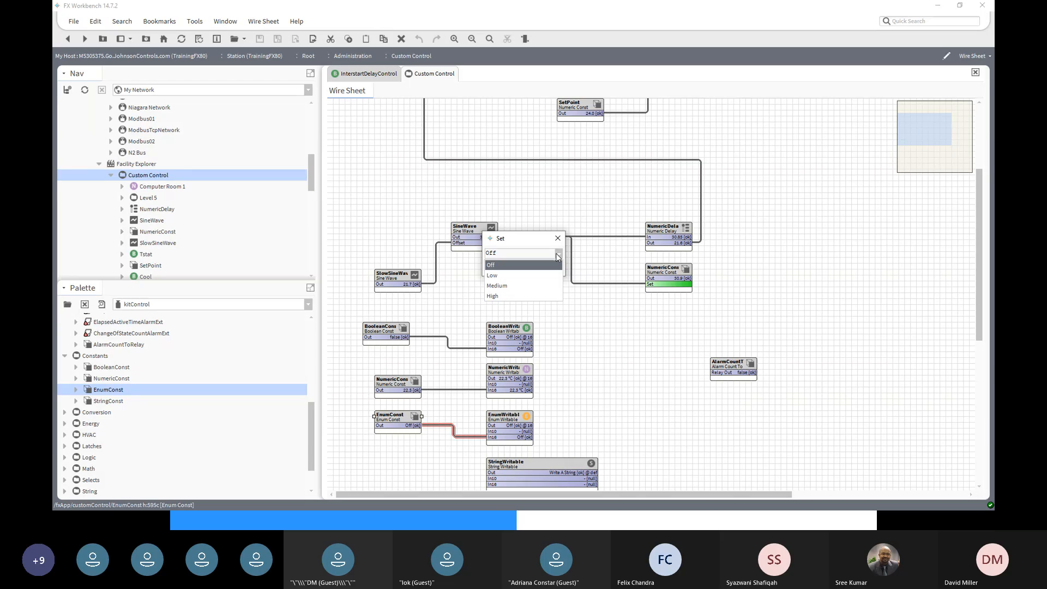
left_click(517, 285)
left_click(507, 268)
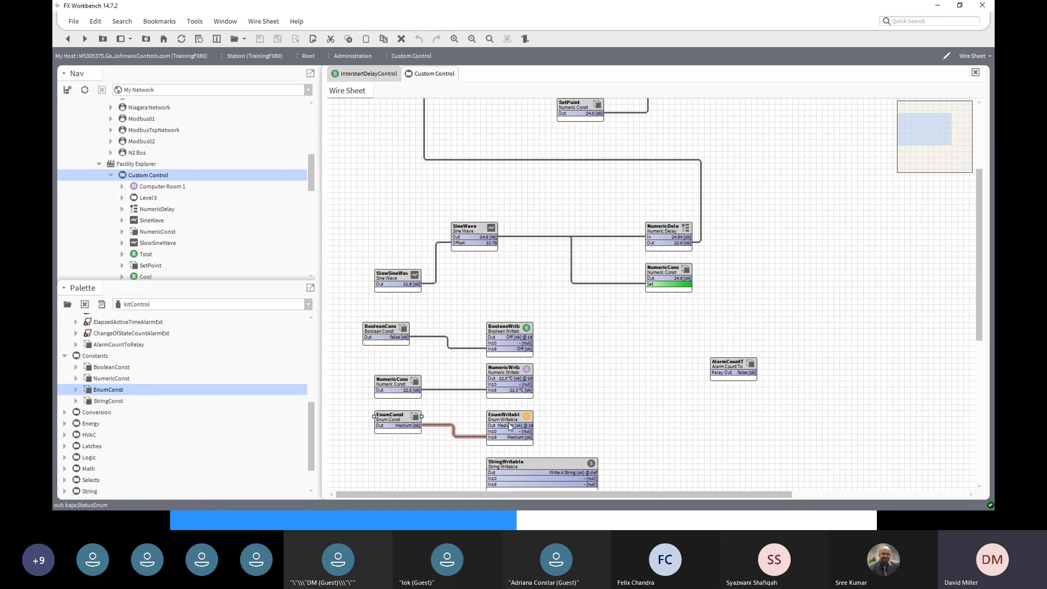
- Add a StringConst block below the EnumConst
scroll(290, 456, "down", 1)
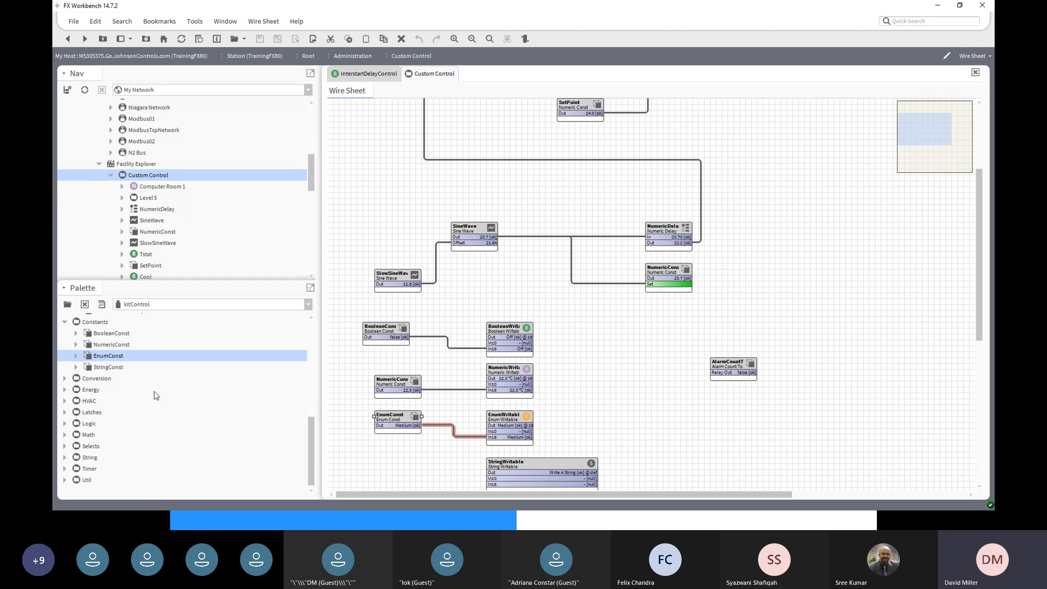
left_click(106, 369)
left_click_drag(104, 372, 401, 466)
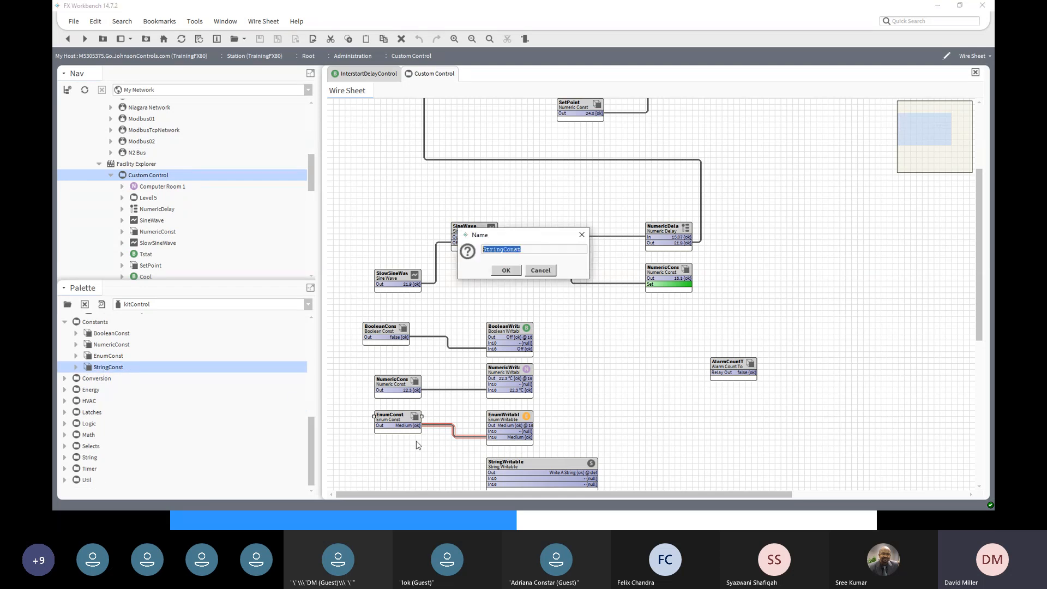
left_click(515, 273)
left_click_drag(421, 458, 403, 452)
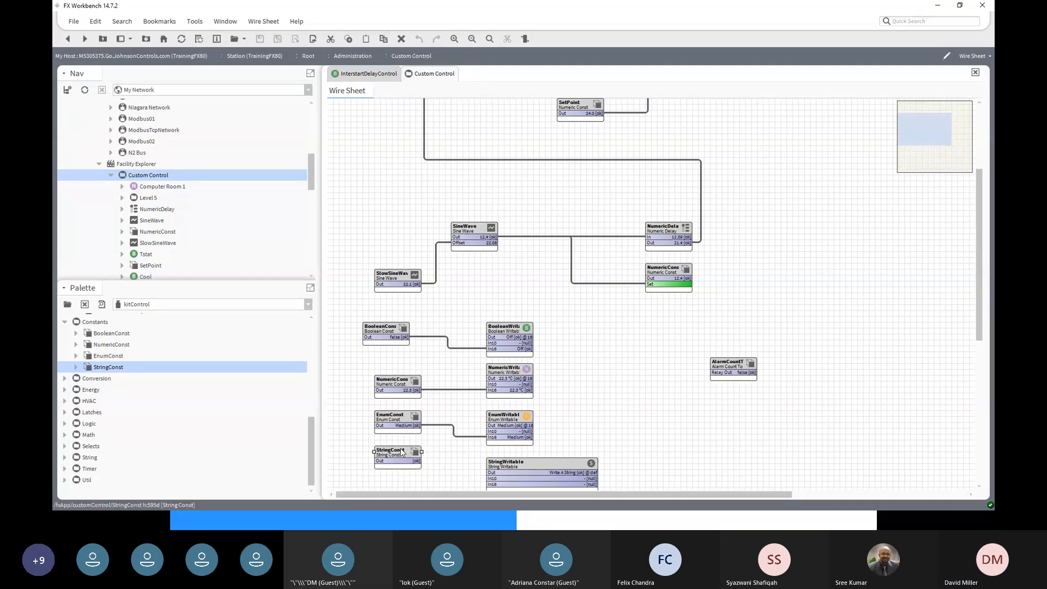
- Set the StringConst to 'Hello' and wire its Out into the StringWritable's In16
right_click(401, 451)
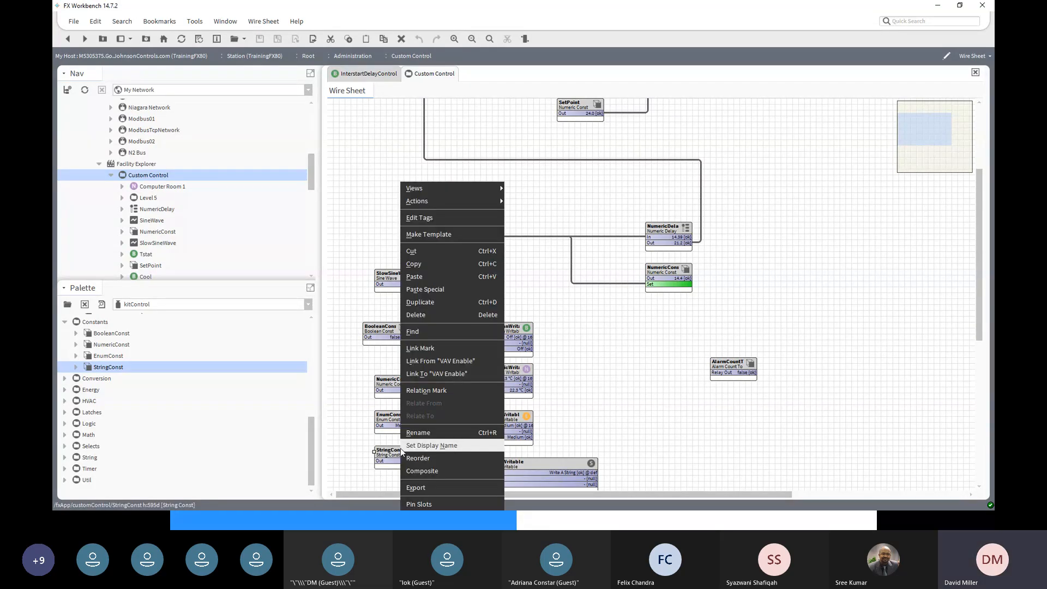
mouse_move(474, 203)
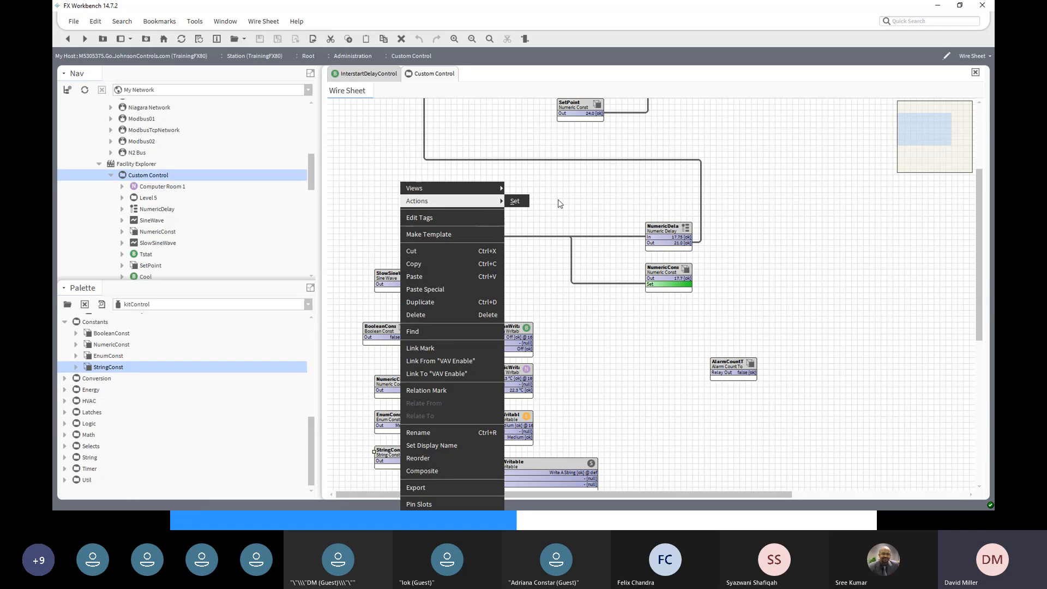
left_click(515, 201)
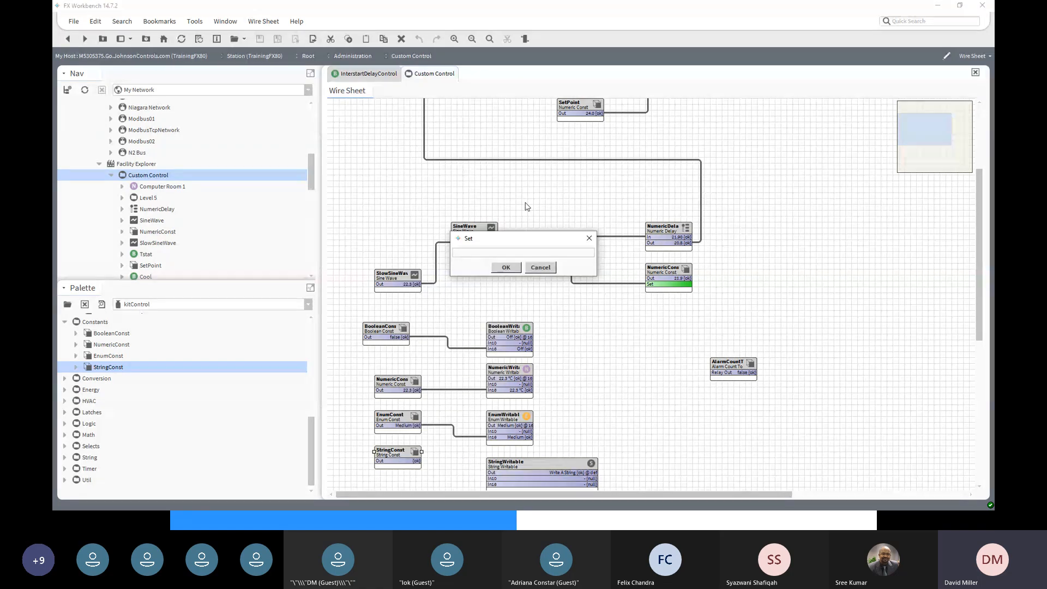
type("Hello")
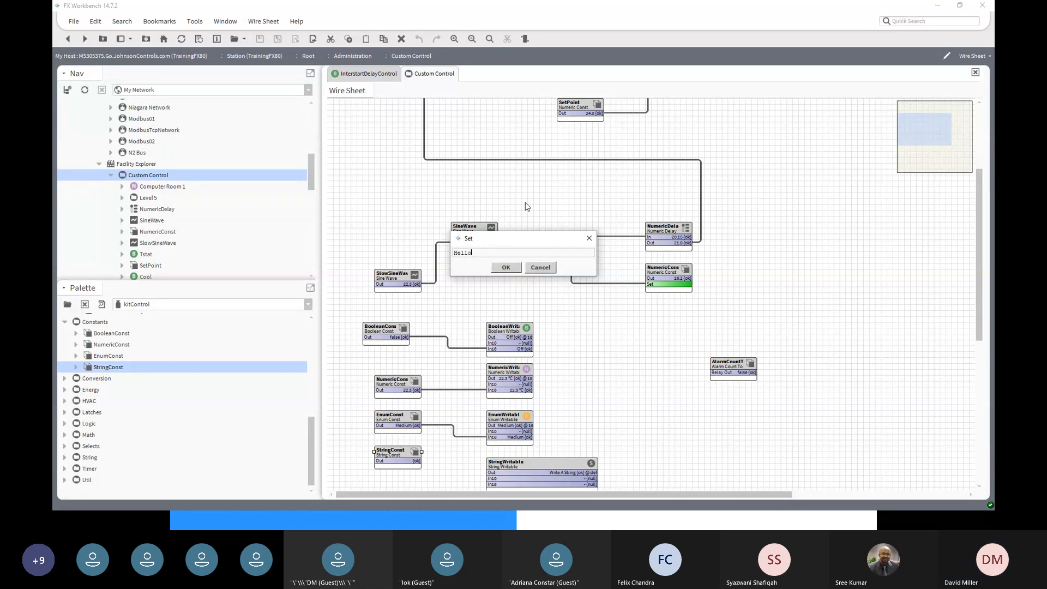
left_click(506, 267)
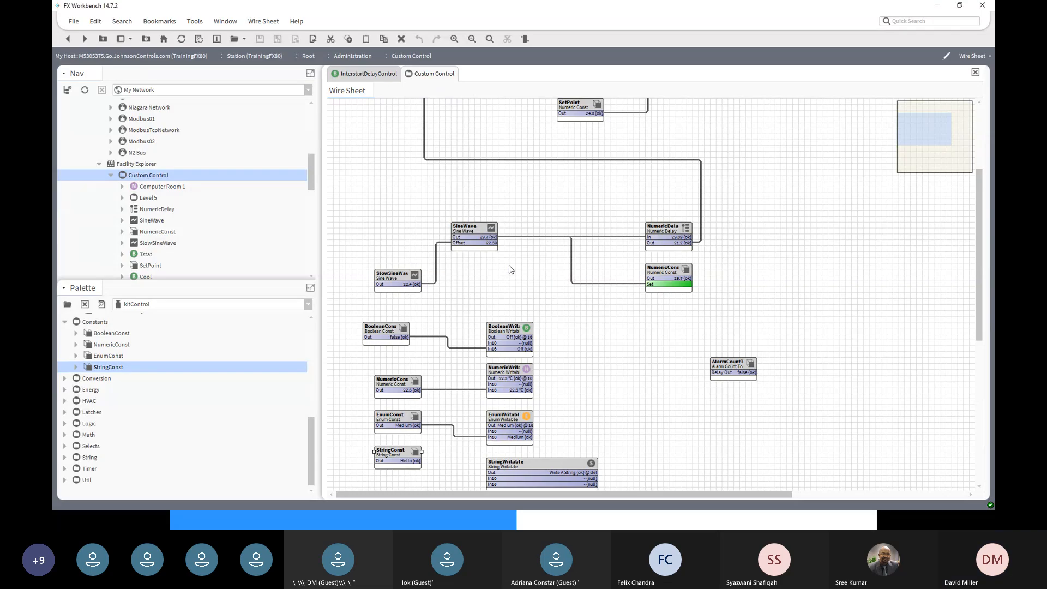
left_click_drag(415, 461, 487, 449)
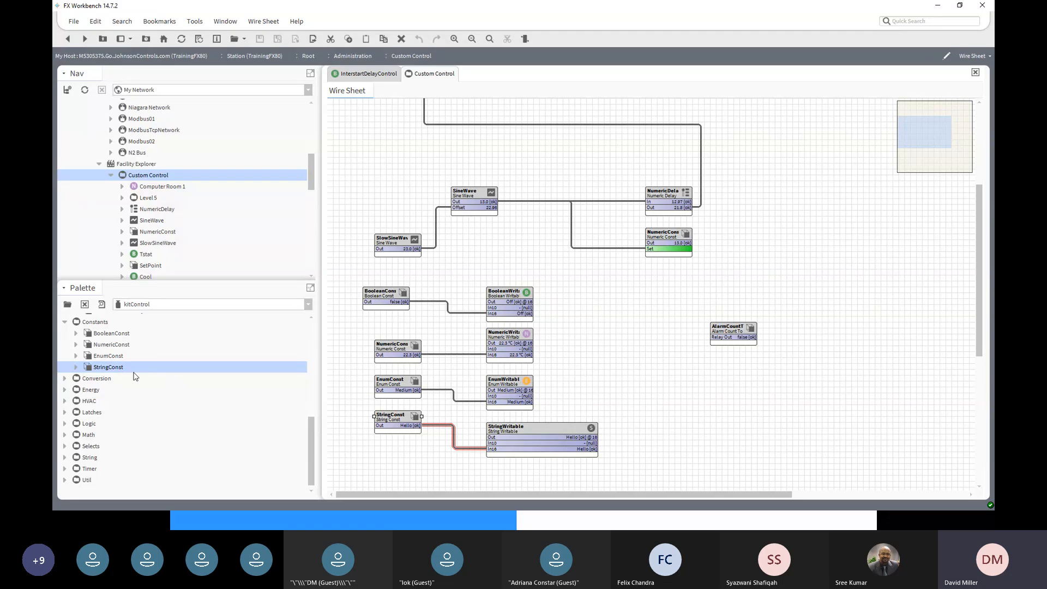
- Add a BooleanToStatusBoolean block from Conversion, placed right of the writables below AlarmCountToRelay
left_click(66, 379)
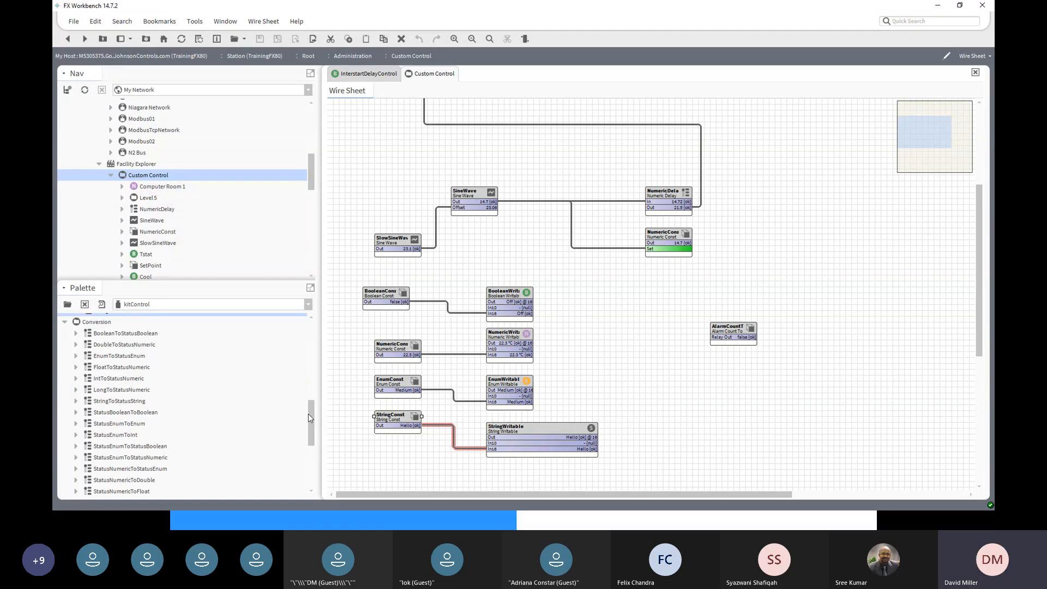
left_click_drag(309, 413, 310, 401)
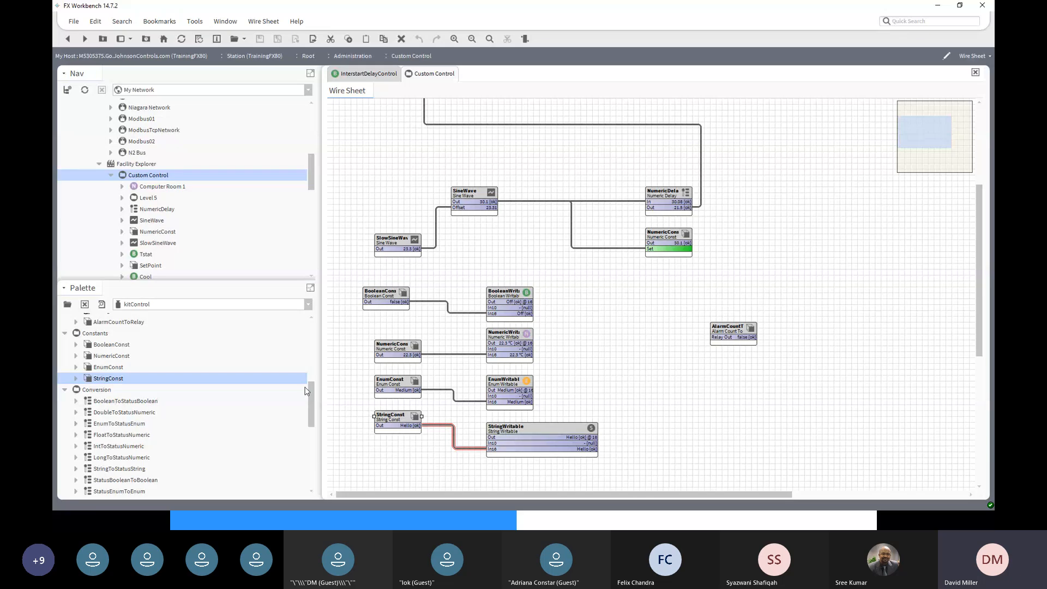
left_click(117, 405)
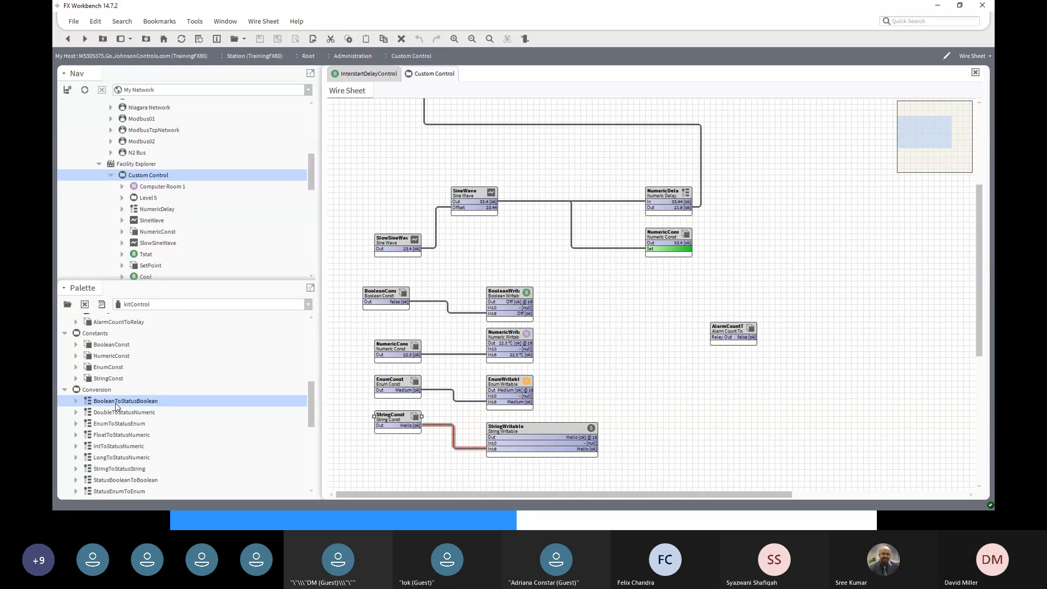
left_click_drag(116, 406, 742, 408)
left_click(503, 271)
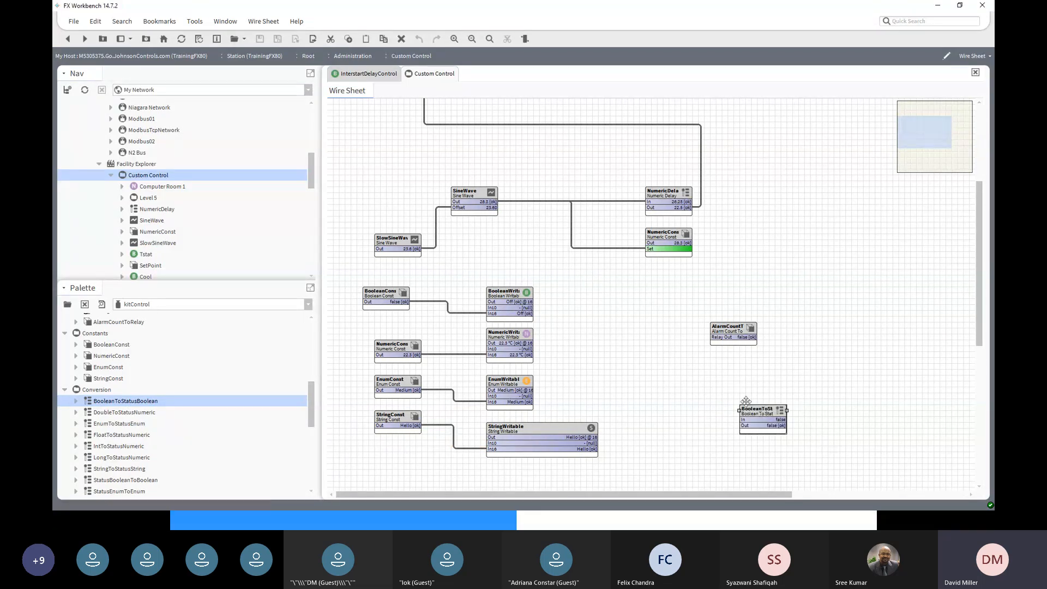
left_click_drag(779, 413, 812, 386)
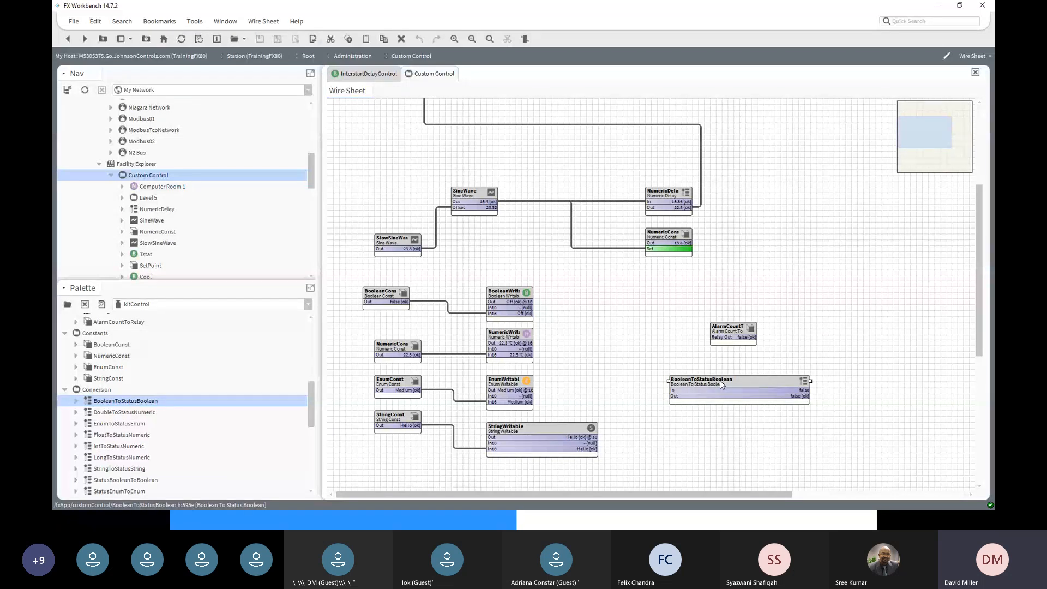
- Wire BooleanWritable's Out slot into BooleanToStatusBoolean's In slot
left_click(504, 298)
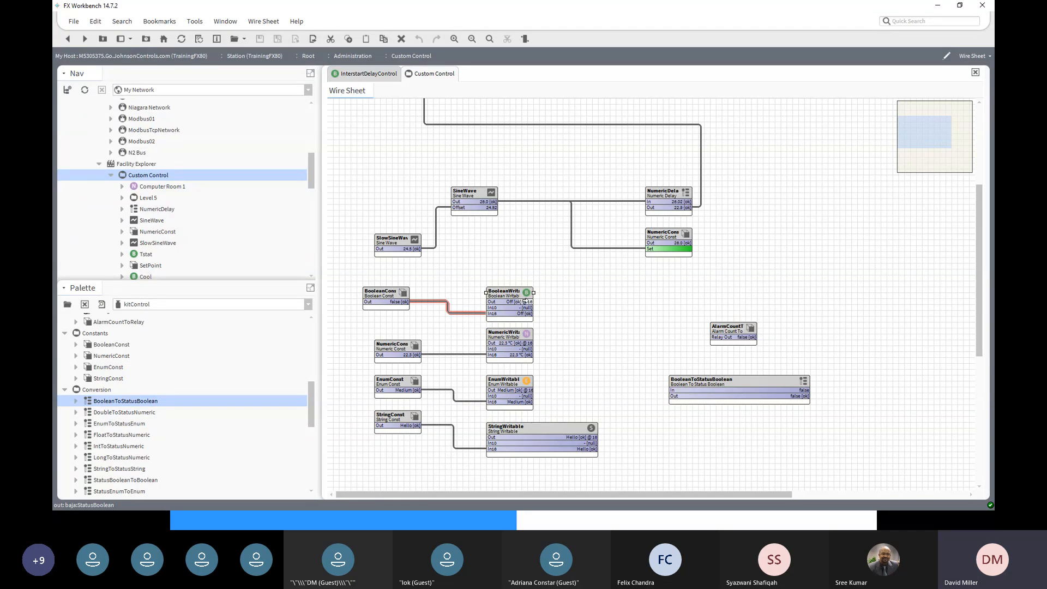
left_click_drag(525, 301, 677, 391)
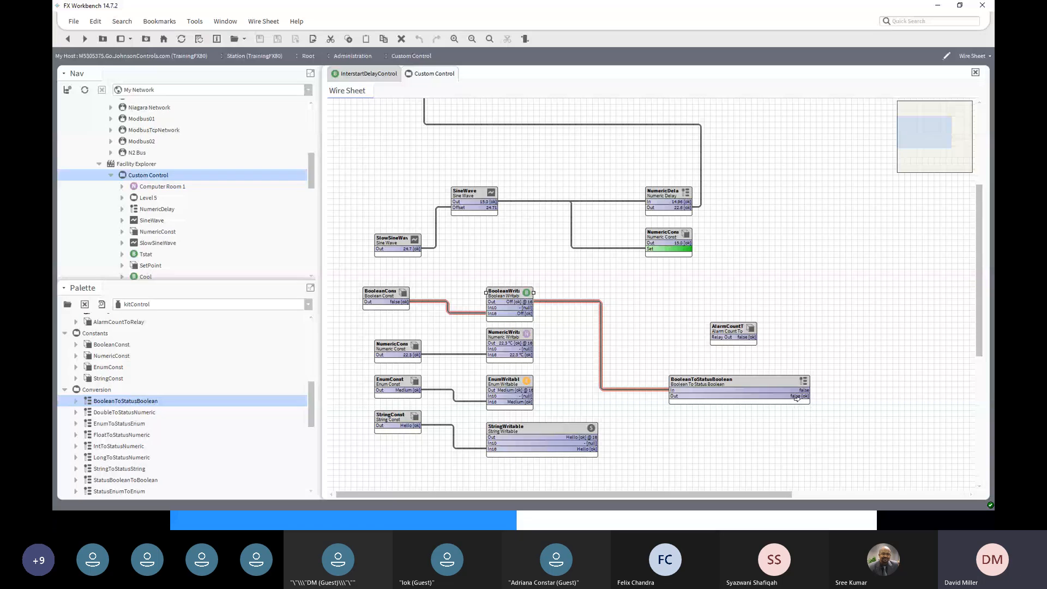
right_click(384, 295)
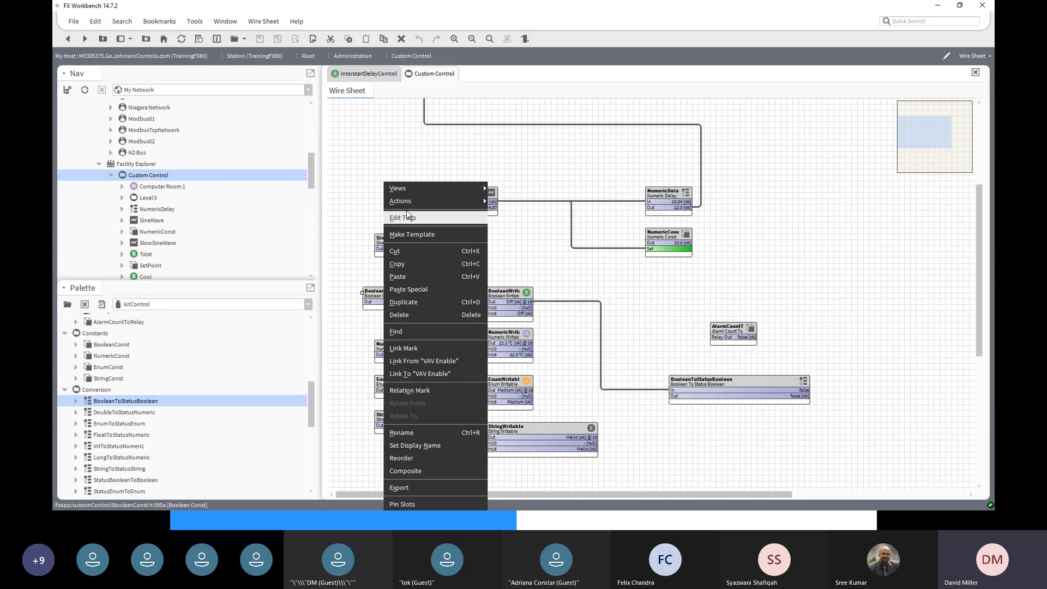
- Command BooleanConst to Active (true) and delete its link into the BooleanWritable's In16
mouse_move(419, 205)
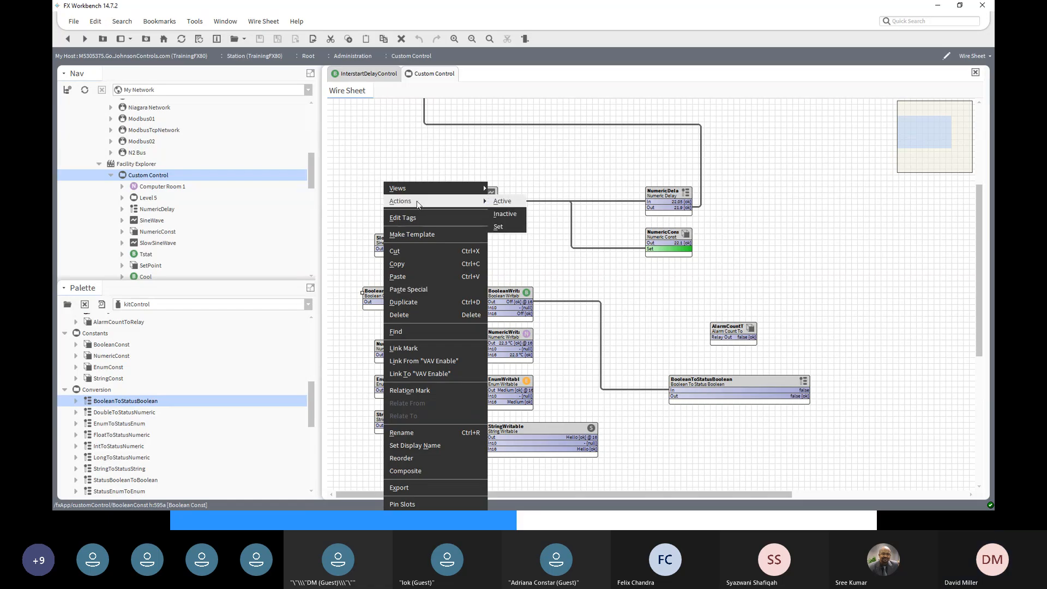
left_click(500, 203)
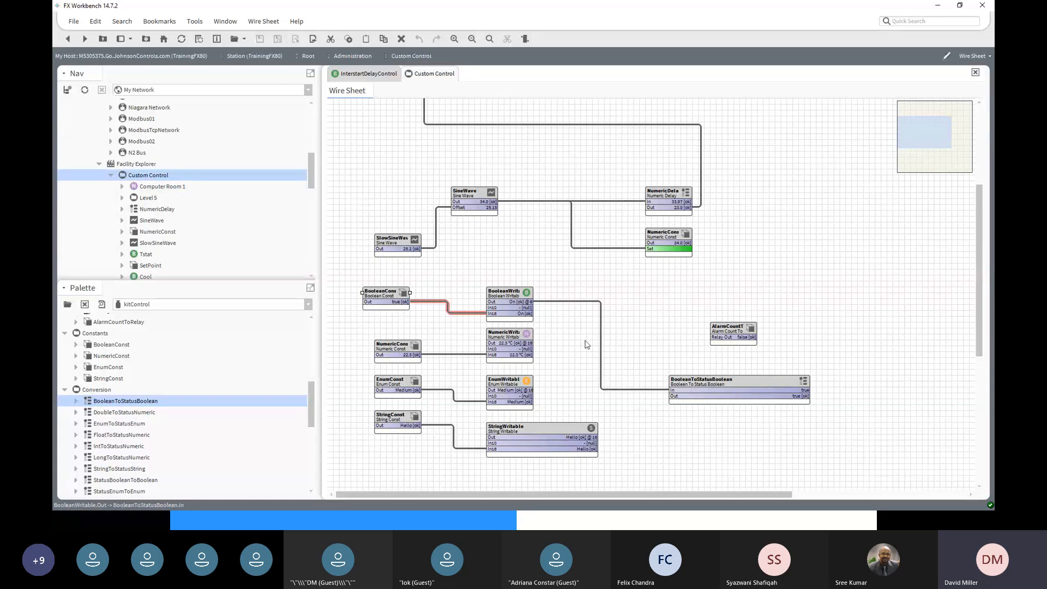
left_click(474, 314)
right_click(475, 314)
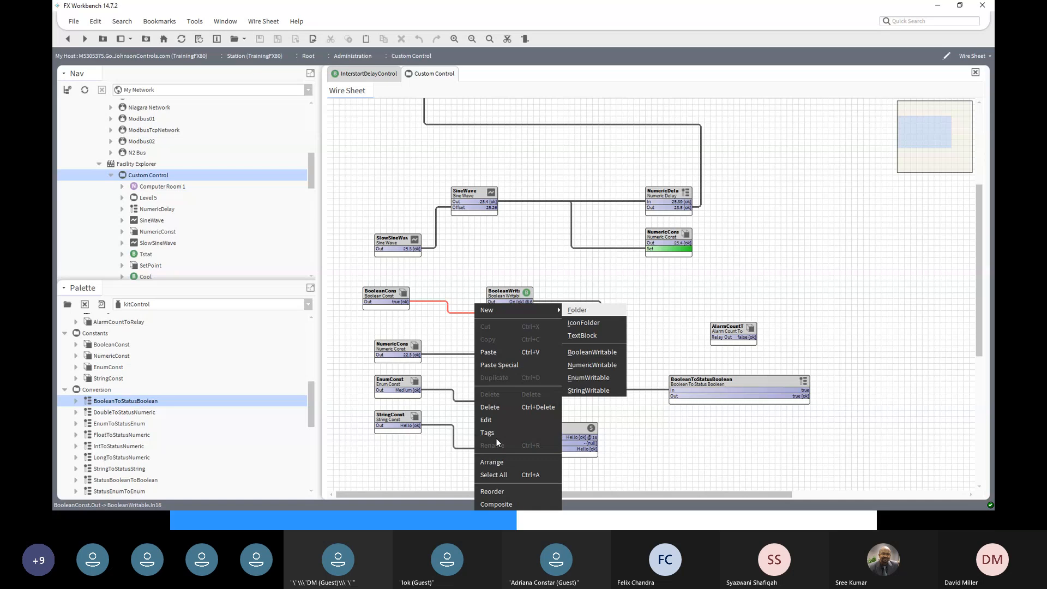
left_click(490, 406)
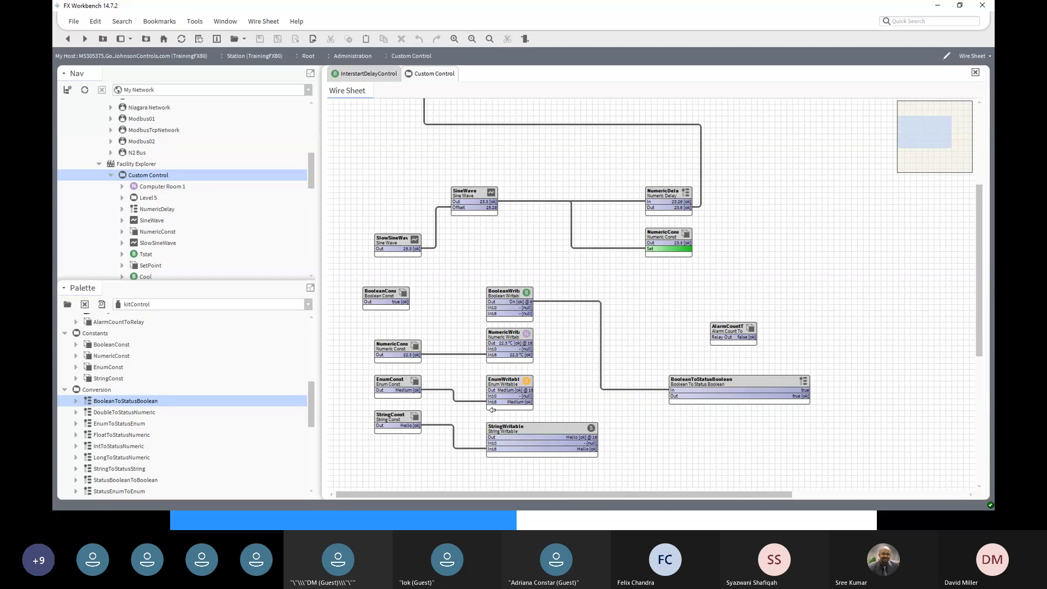
- Save the BooleanWritable's Fallback as null and go back to the Custom Control wire sheet
double_click(511, 295)
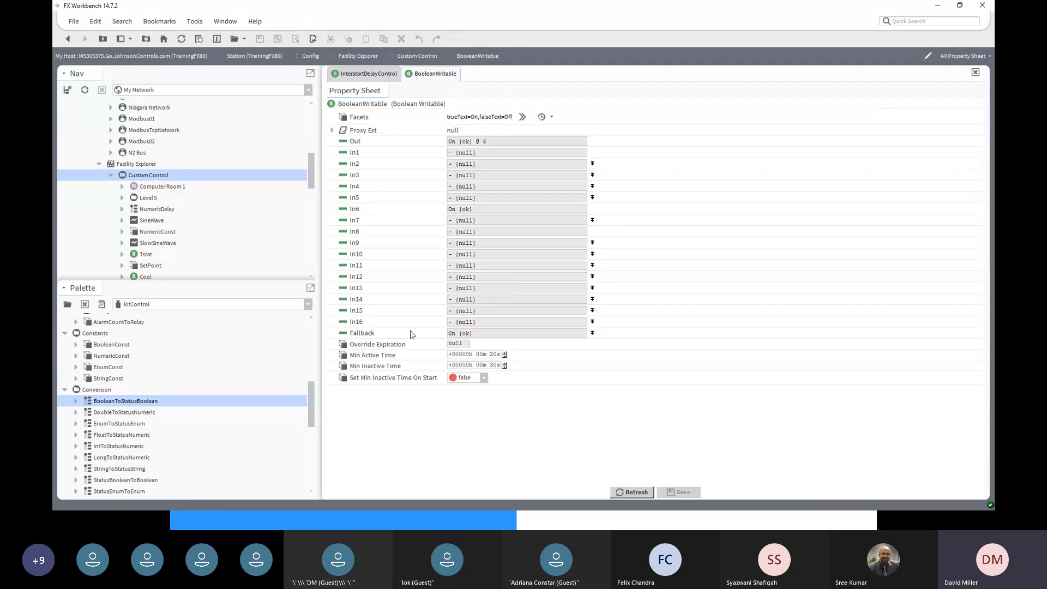
left_click(593, 333)
left_click(450, 343)
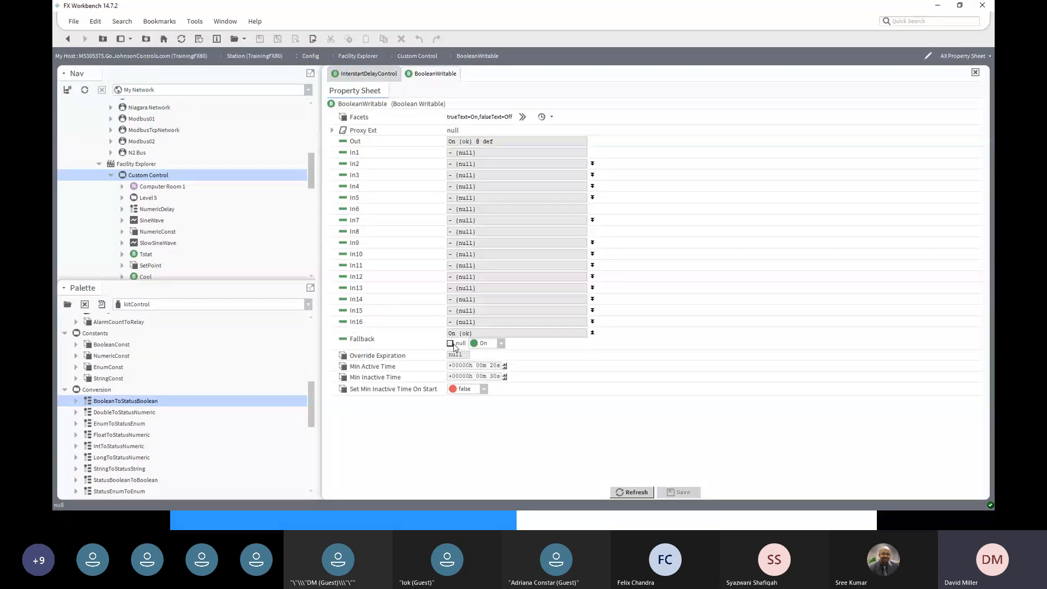
left_click(685, 493)
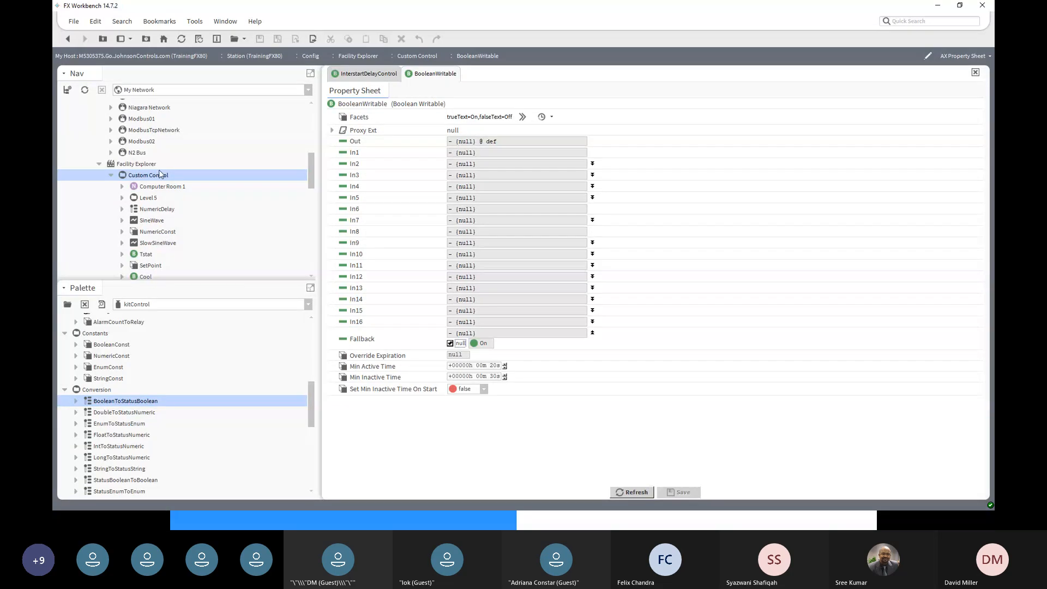
left_click(68, 39)
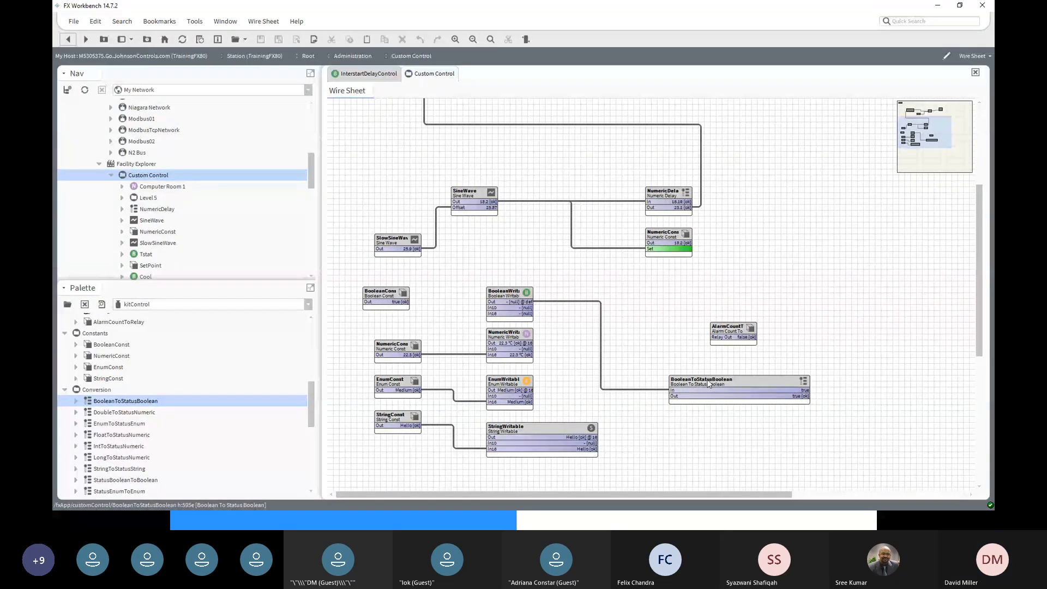
- Command the BooleanWritable to Off with its Set action
right_click(508, 296)
mouse_move(540, 200)
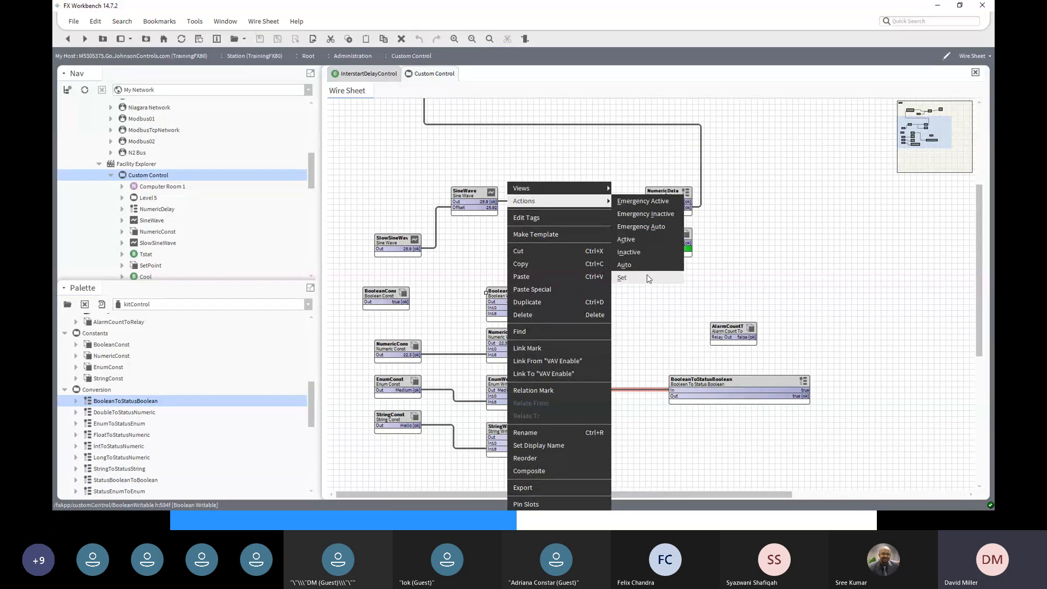
left_click(646, 277)
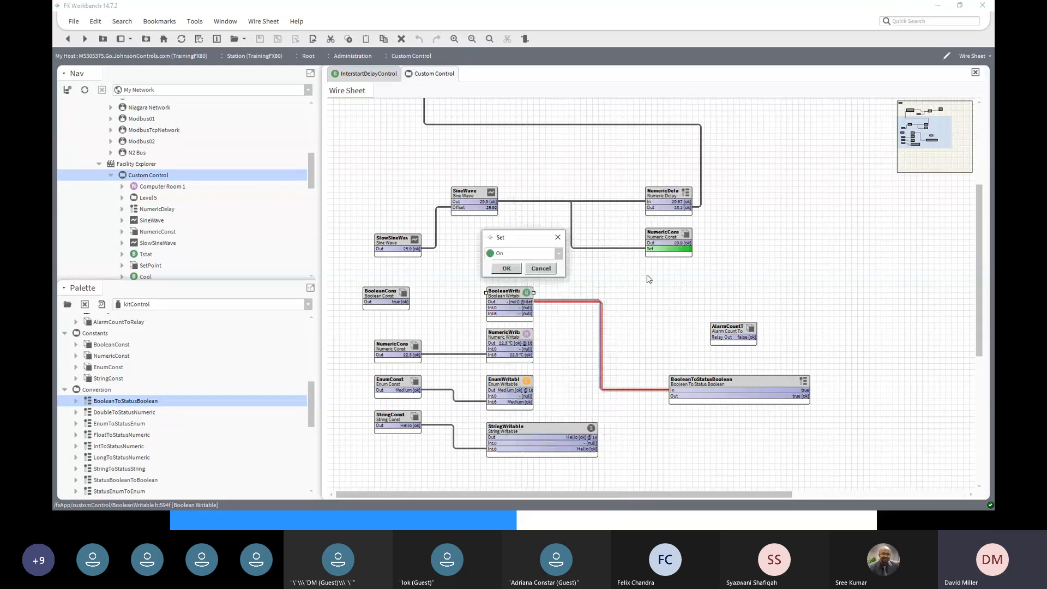
left_click(557, 255)
left_click(545, 266)
left_click(509, 271)
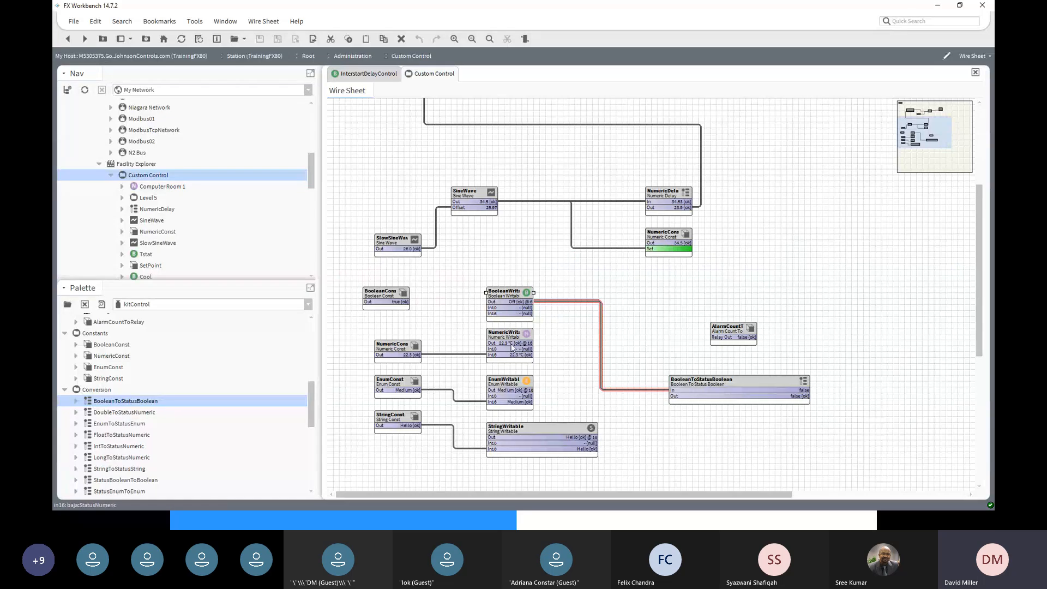
- Save the BooleanWritable's Fallback as null, then confirm its properties show Off at priority 6
double_click(508, 293)
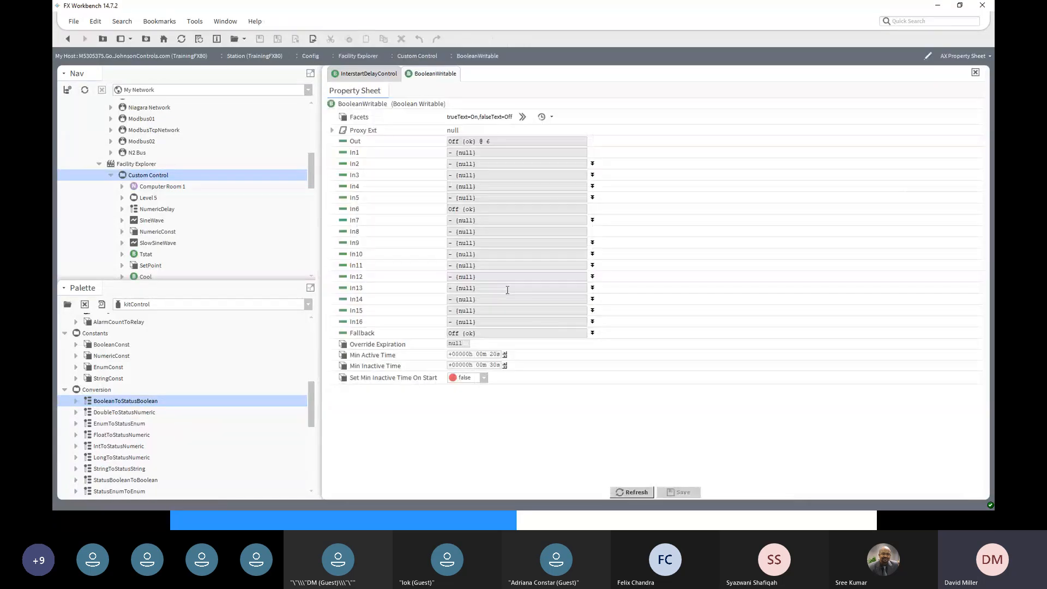
left_click(592, 333)
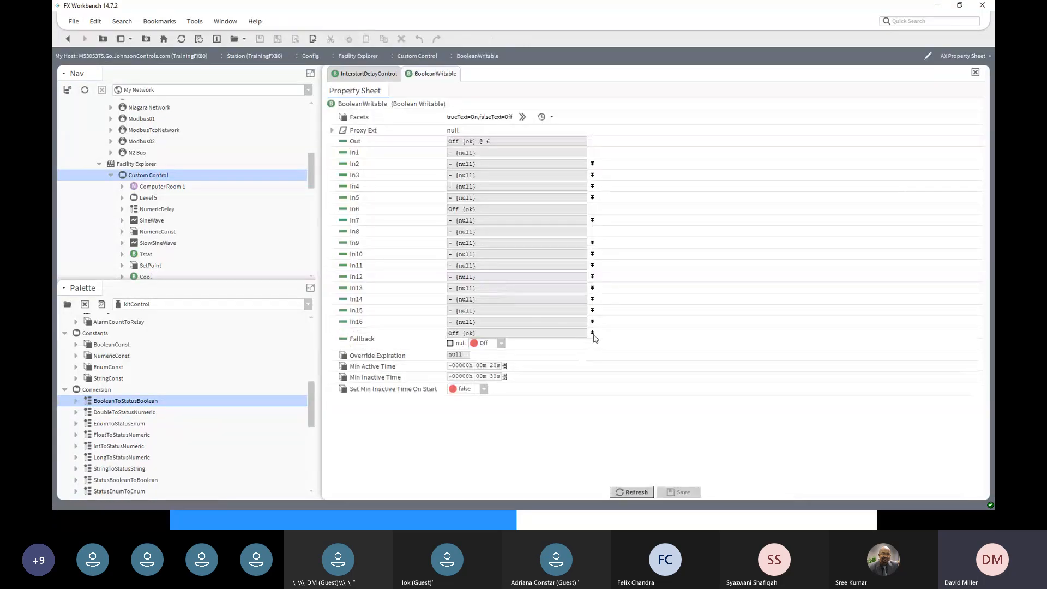
left_click(450, 344)
left_click(450, 344)
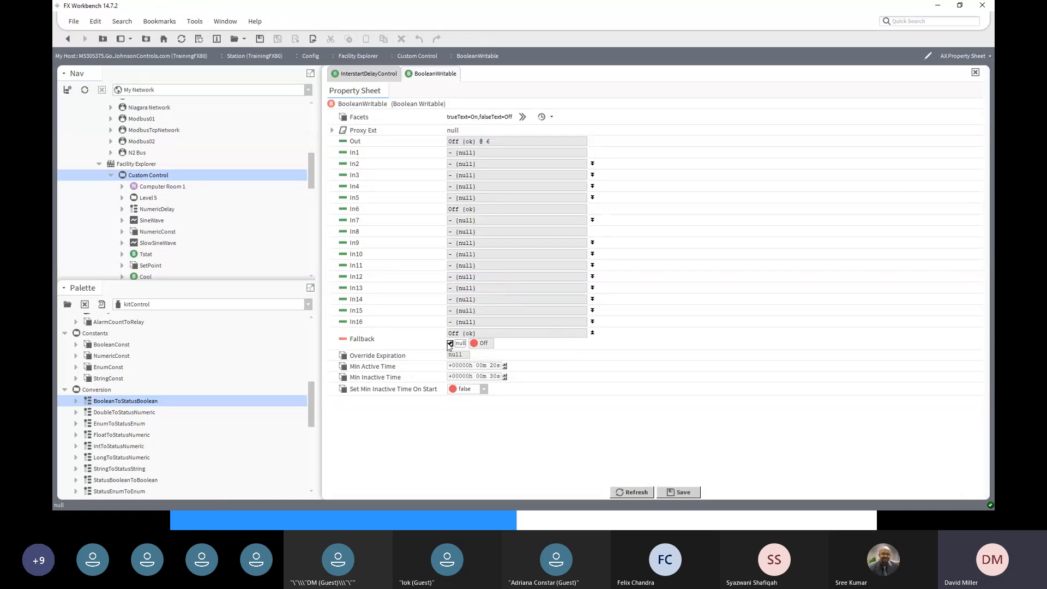
left_click(673, 493)
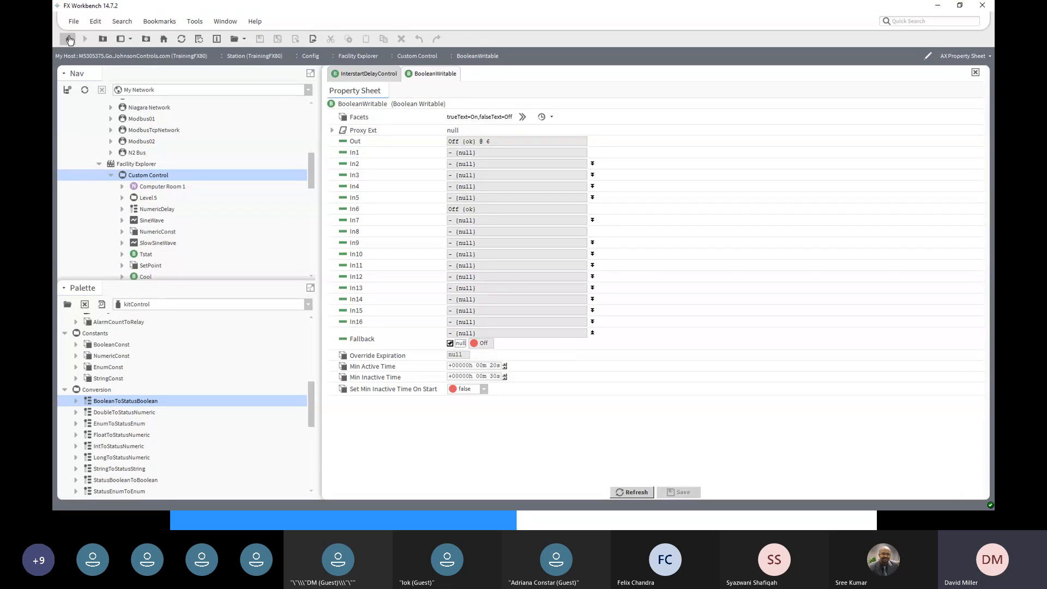
left_click(69, 39)
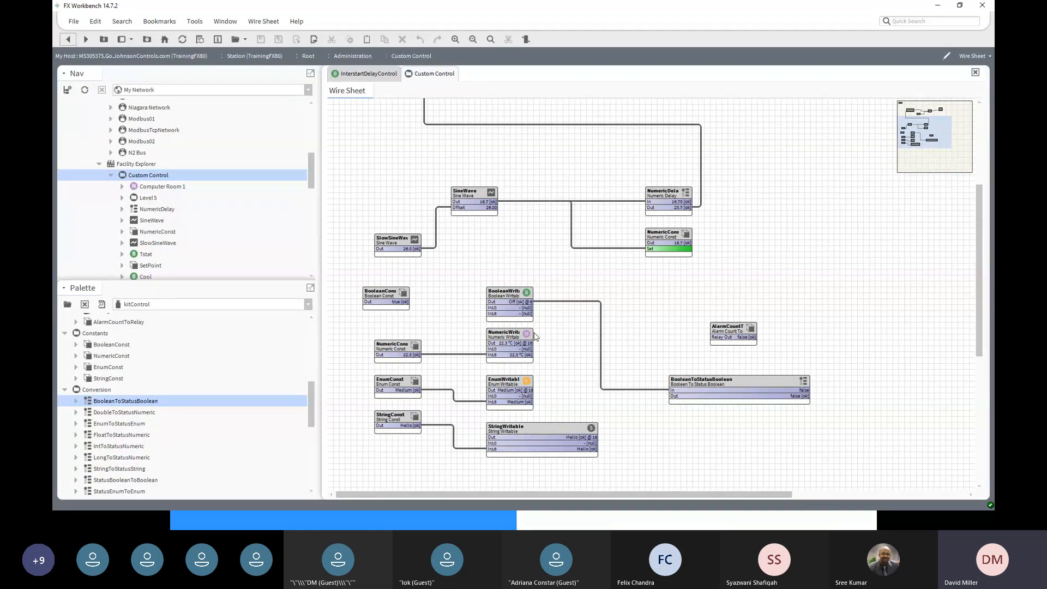
double_click(510, 292)
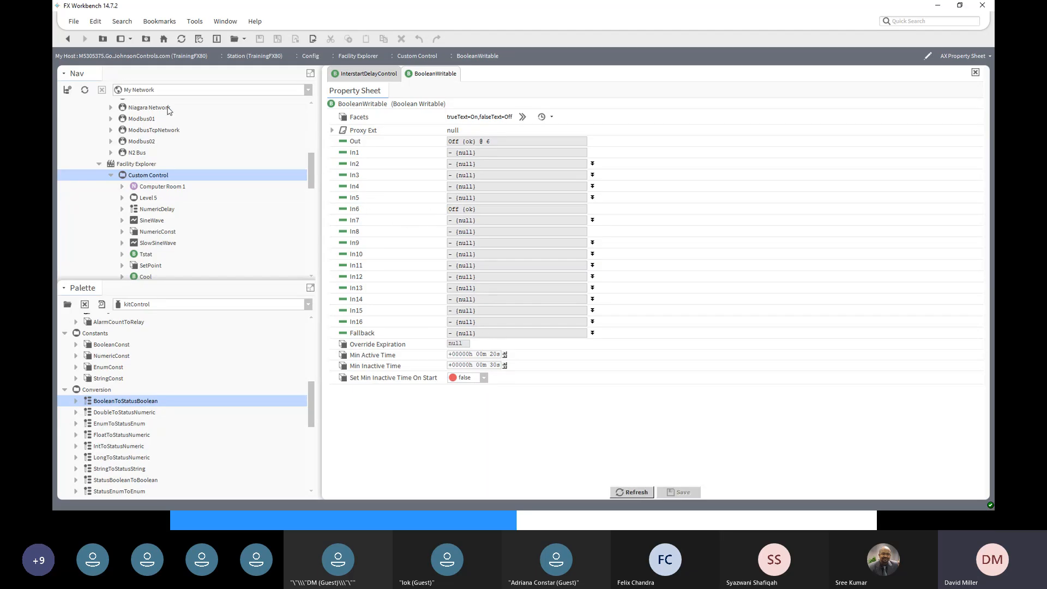
left_click(68, 38)
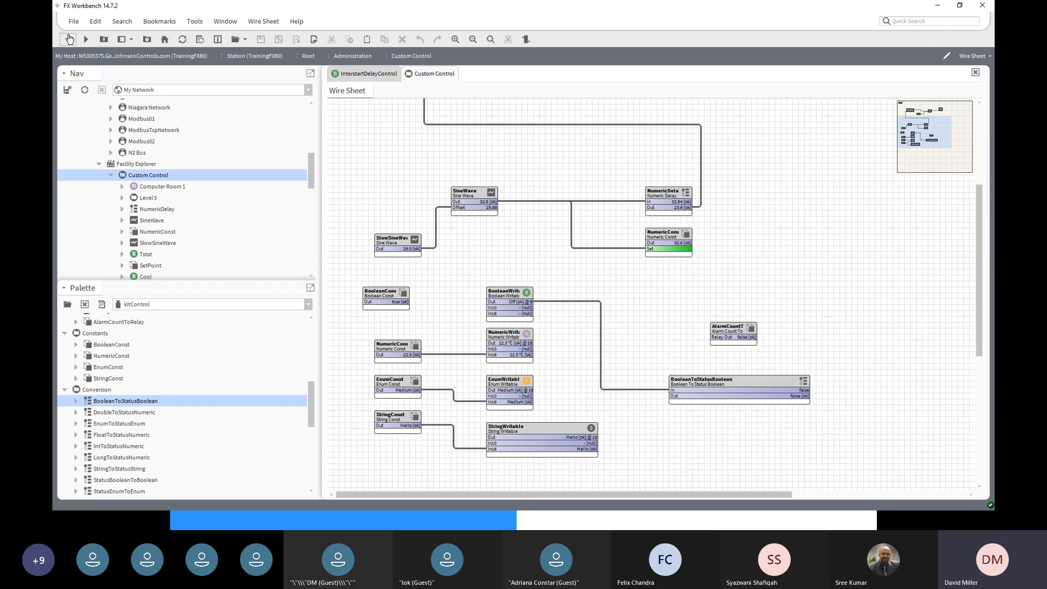
- Release the BooleanWritable to Auto so its Out reads null at default
right_click(509, 291)
mouse_move(548, 204)
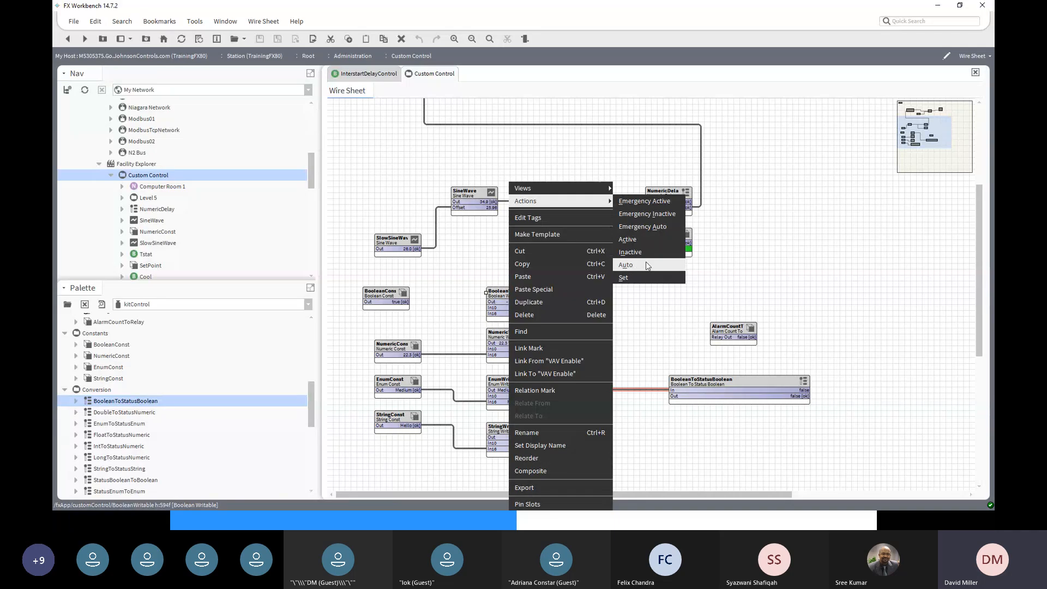
left_click(626, 265)
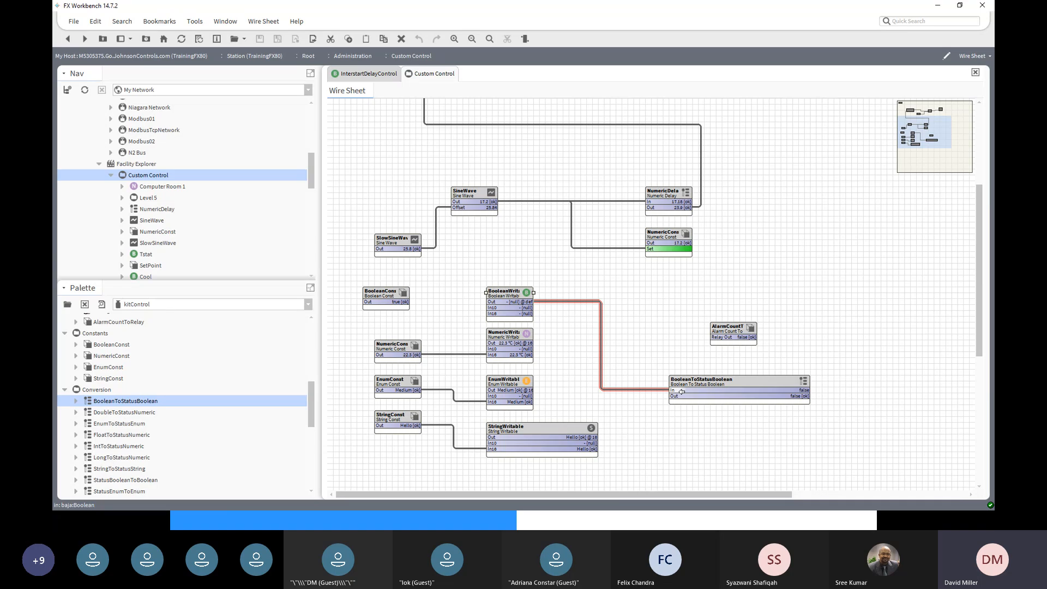
- Browse the kitControl Conversion components, from DoubleToStatusNumeric through NumericUnitConverter
left_click(110, 415)
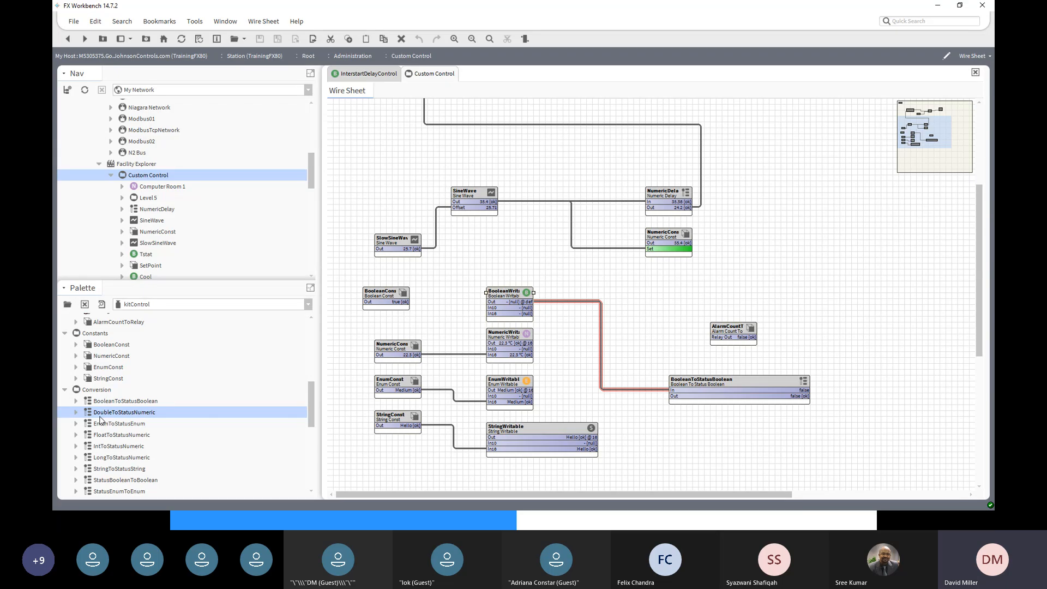
left_click(106, 424)
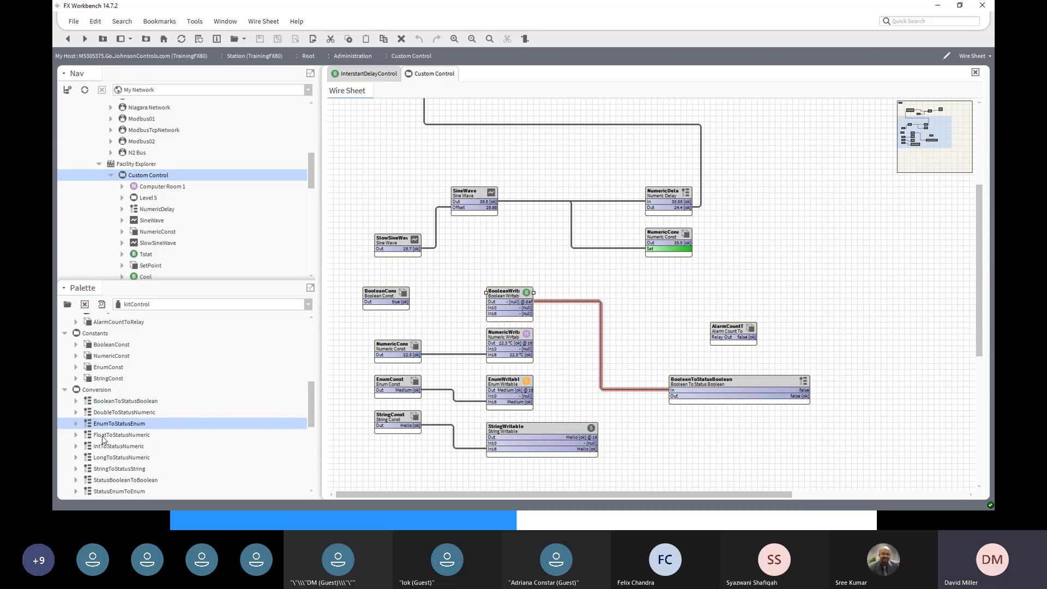
left_click(104, 438)
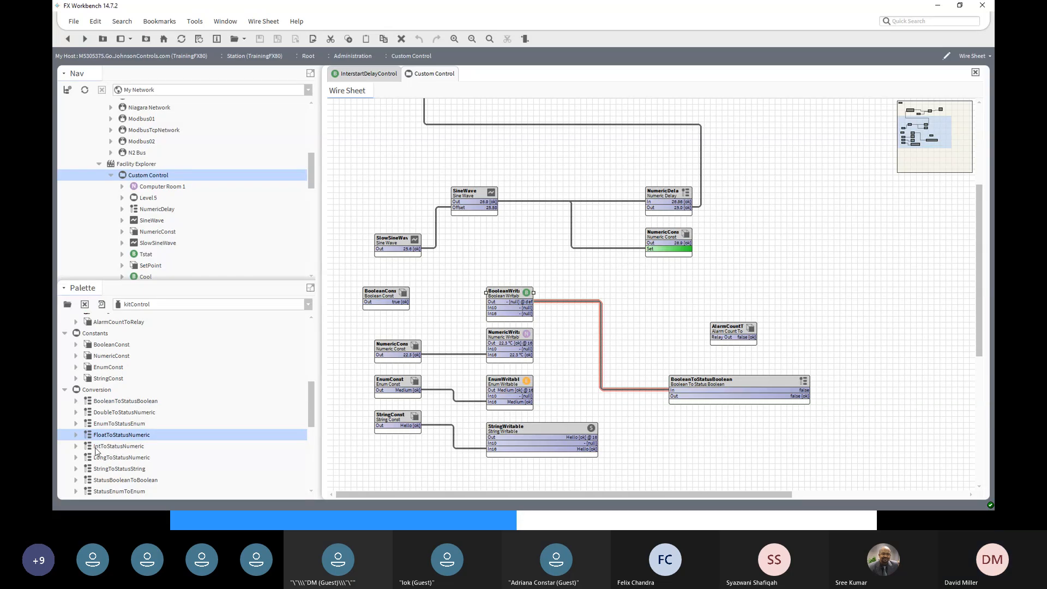
scroll(126, 453, "down", 1)
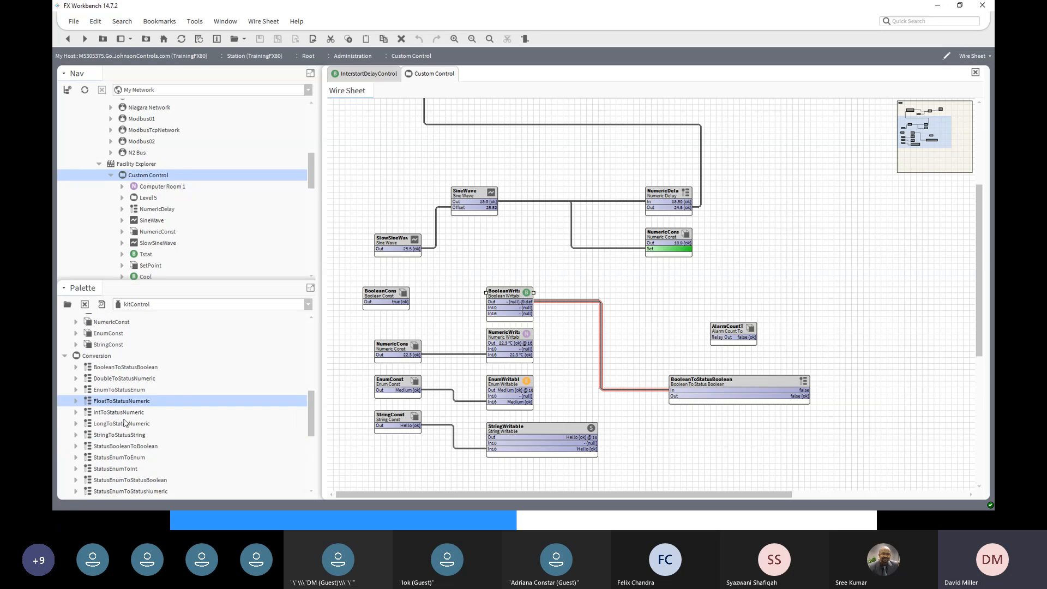
left_click(122, 425)
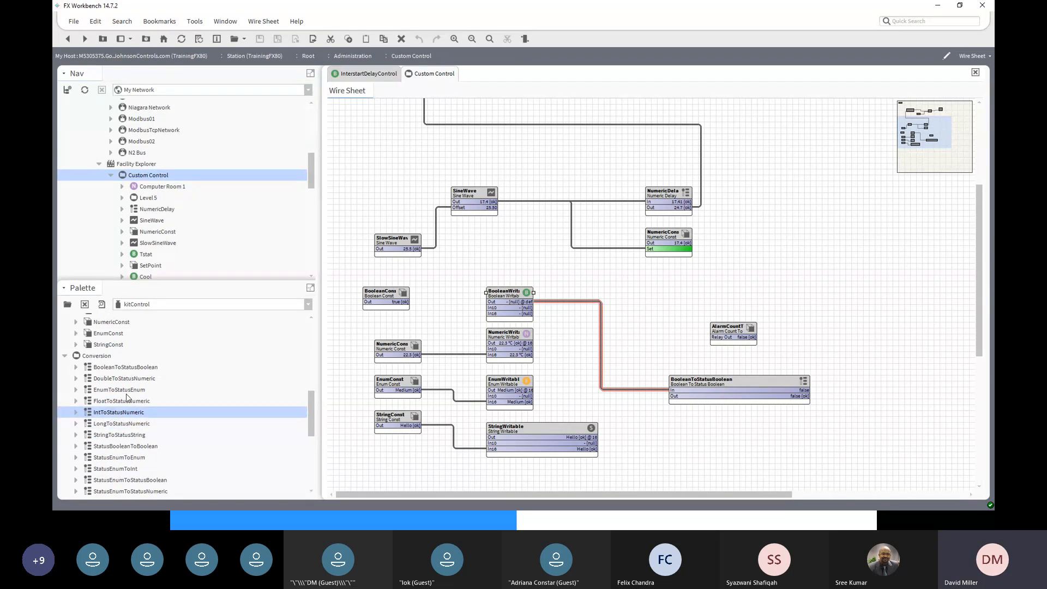
left_click(132, 368)
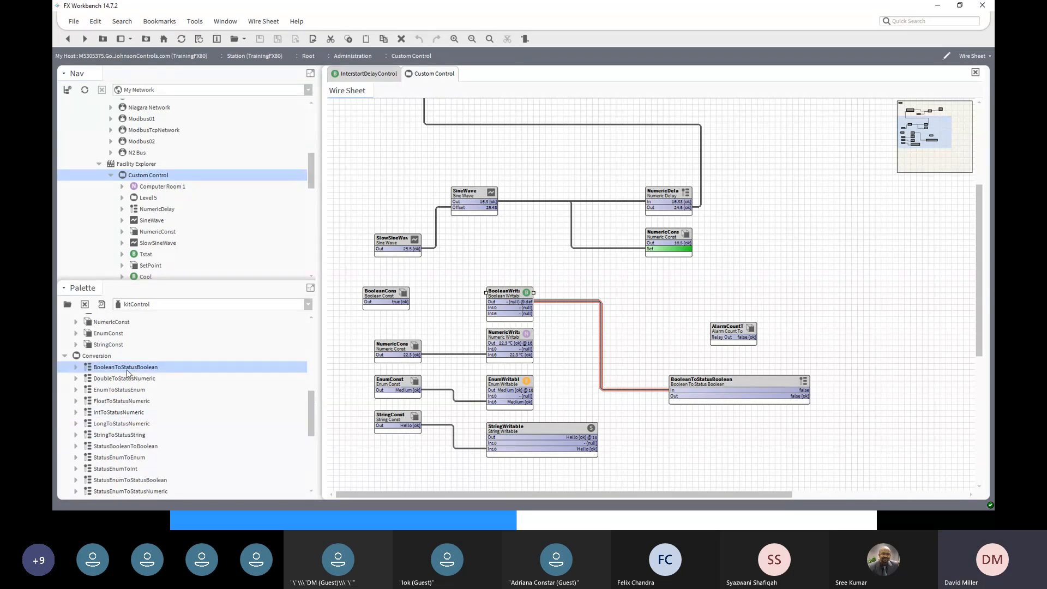
left_click(121, 435)
left_click(118, 449)
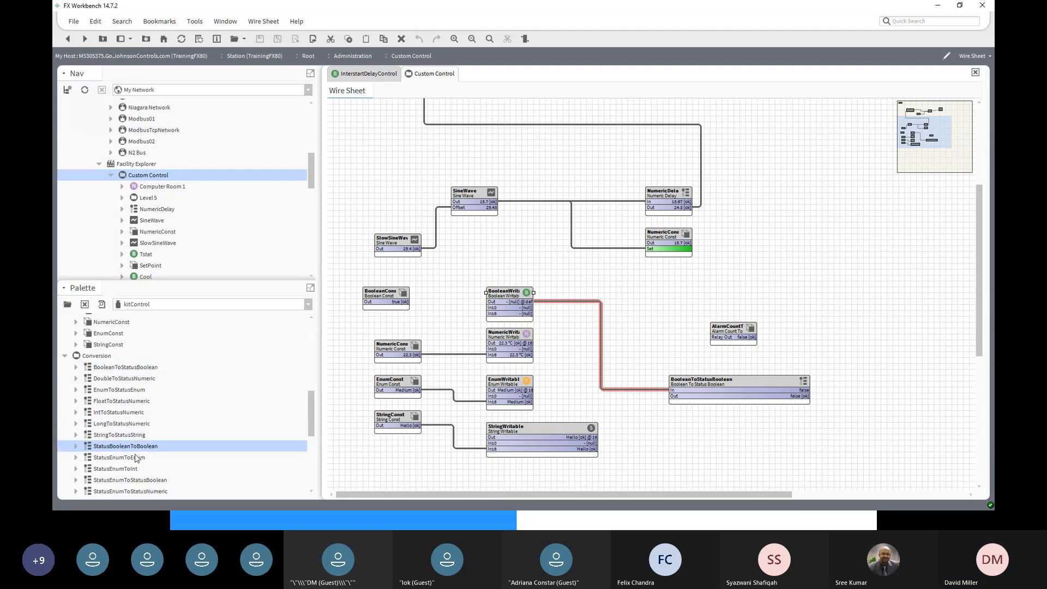
scroll(143, 461, "down", 1)
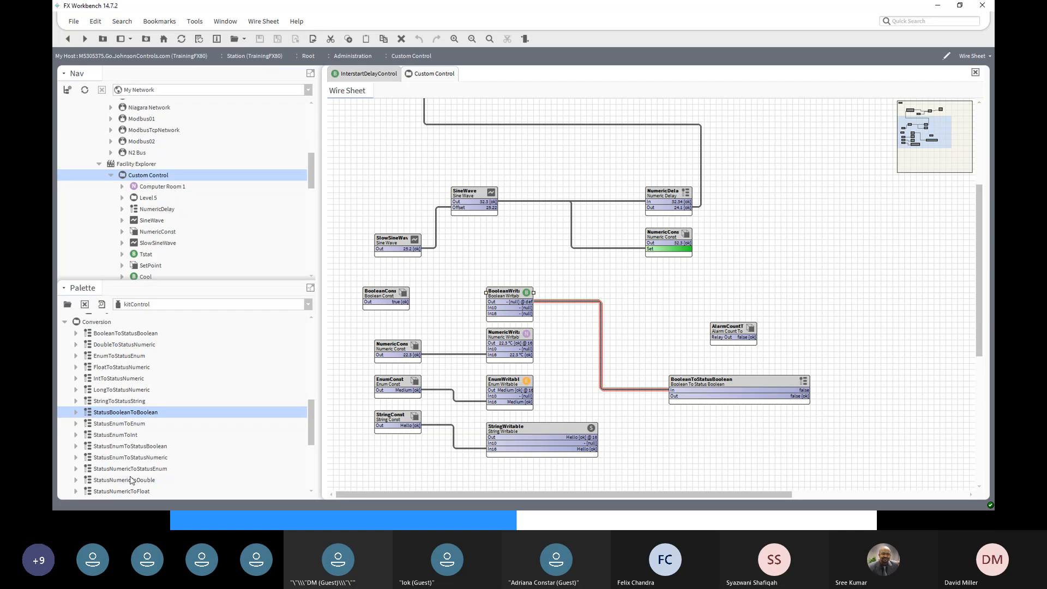
scroll(131, 480, "down", 3)
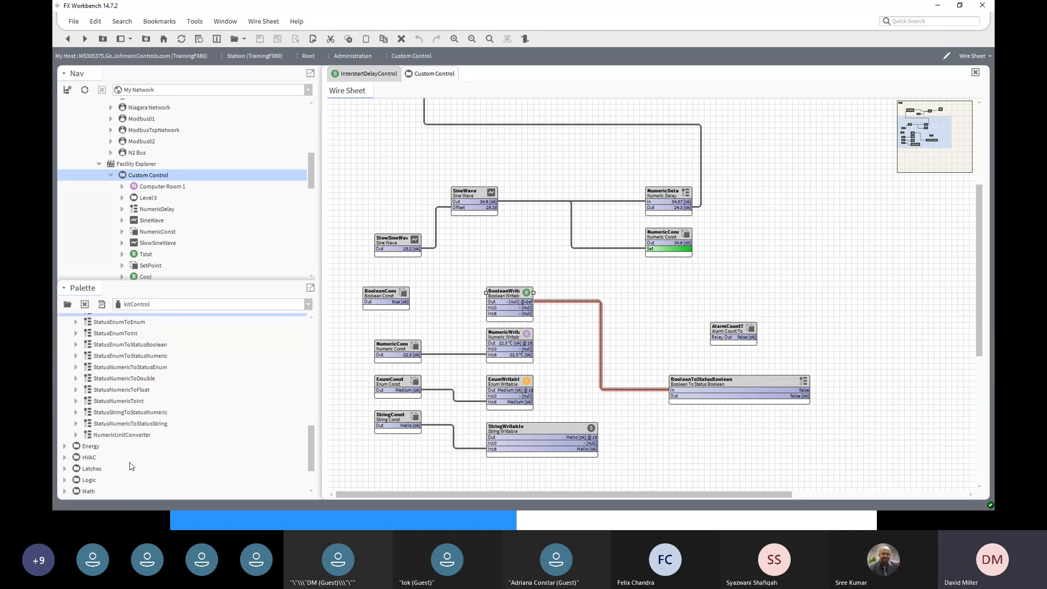
left_click(110, 438)
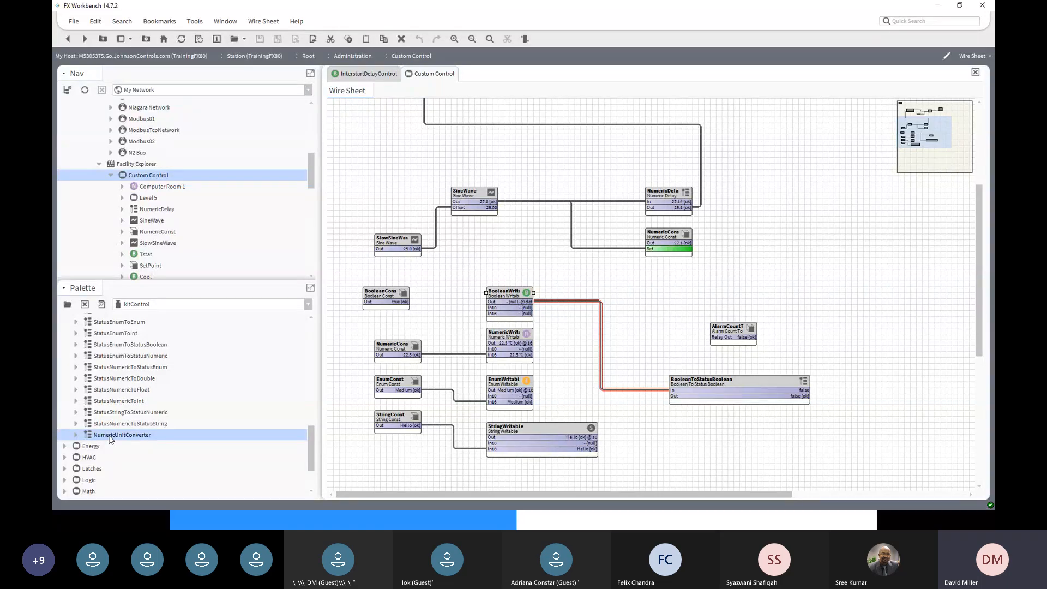
scroll(125, 433, "up", 4)
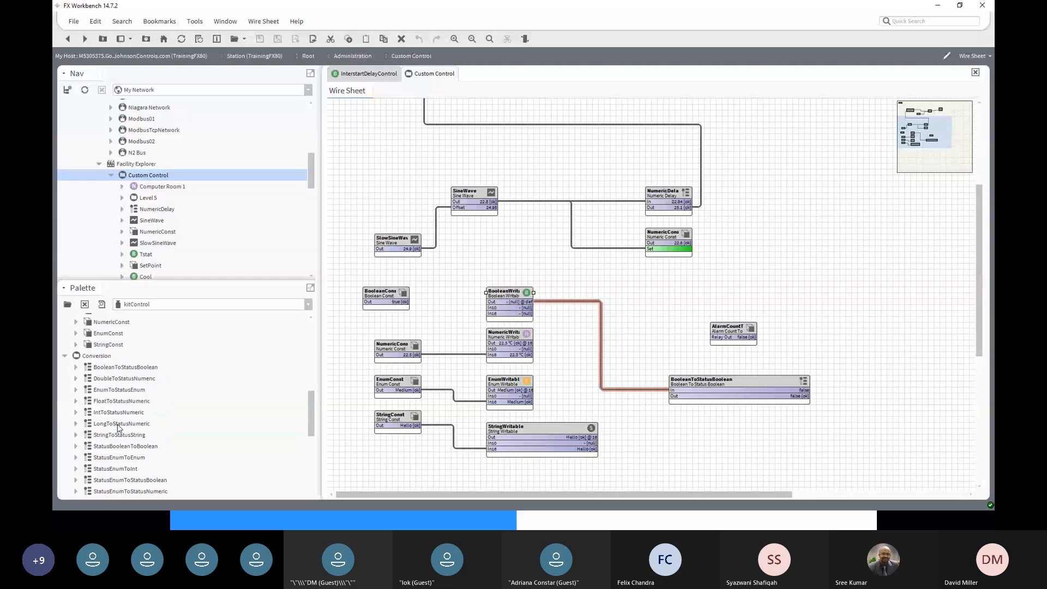
- Collapse the Conversion group, expand Energy and select OptimizedStartStop in the palette
left_click(65, 357)
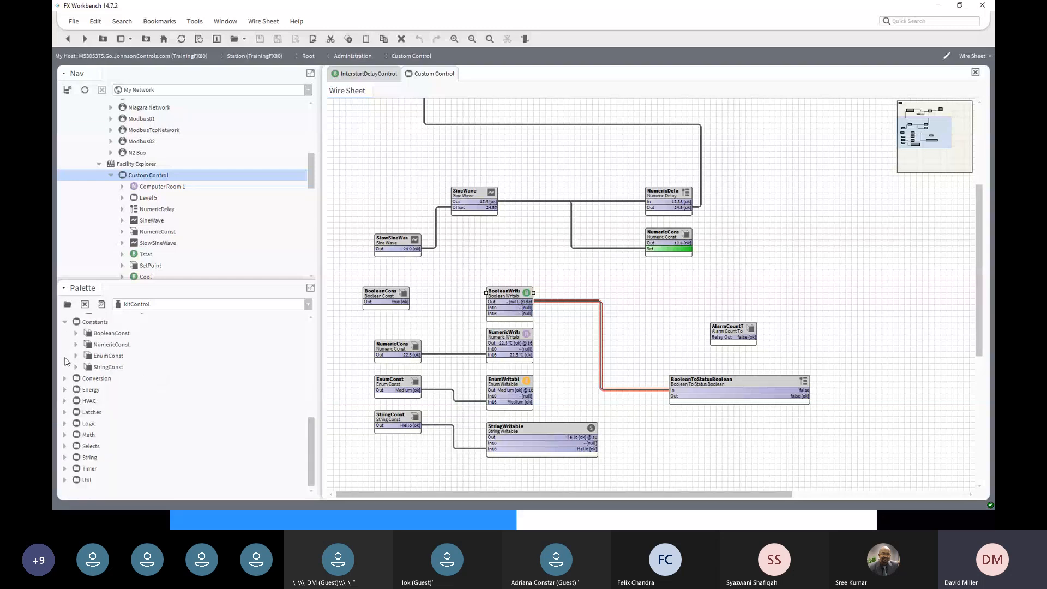
left_click(65, 390)
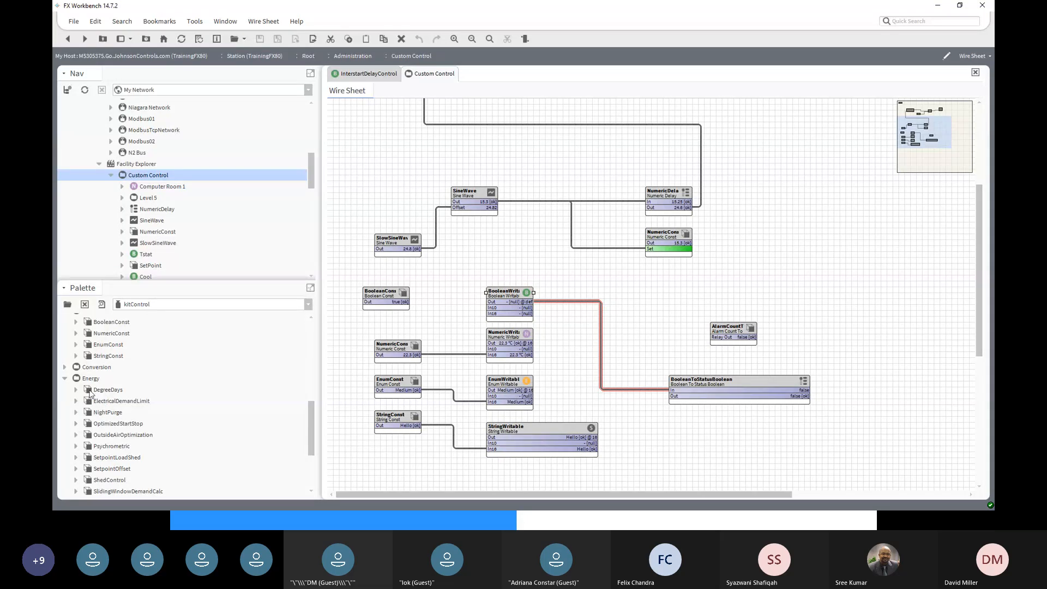
left_click(87, 379)
scroll(147, 396, "down", 1)
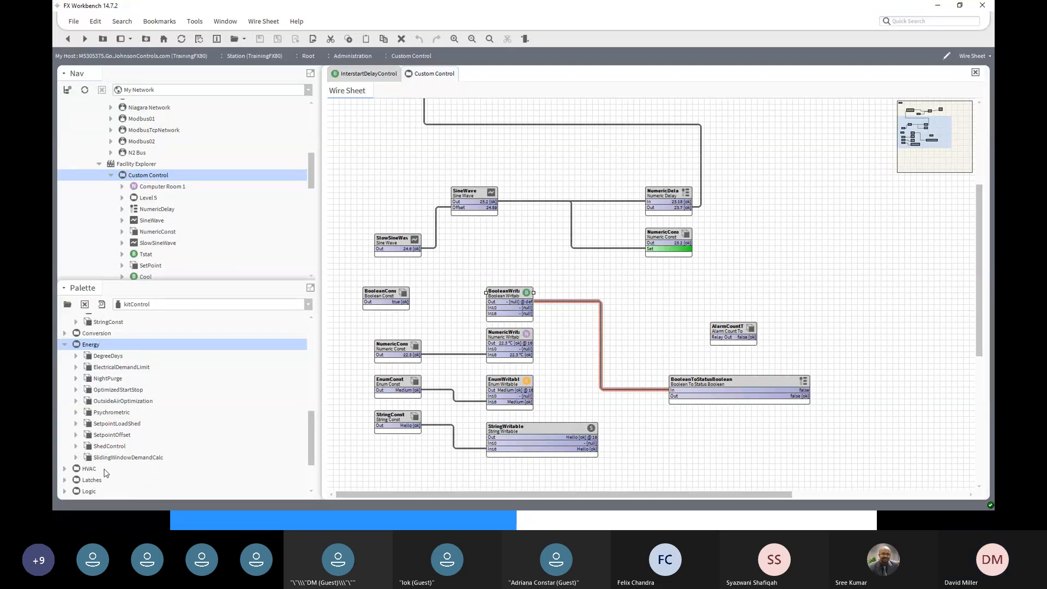
left_click(115, 390)
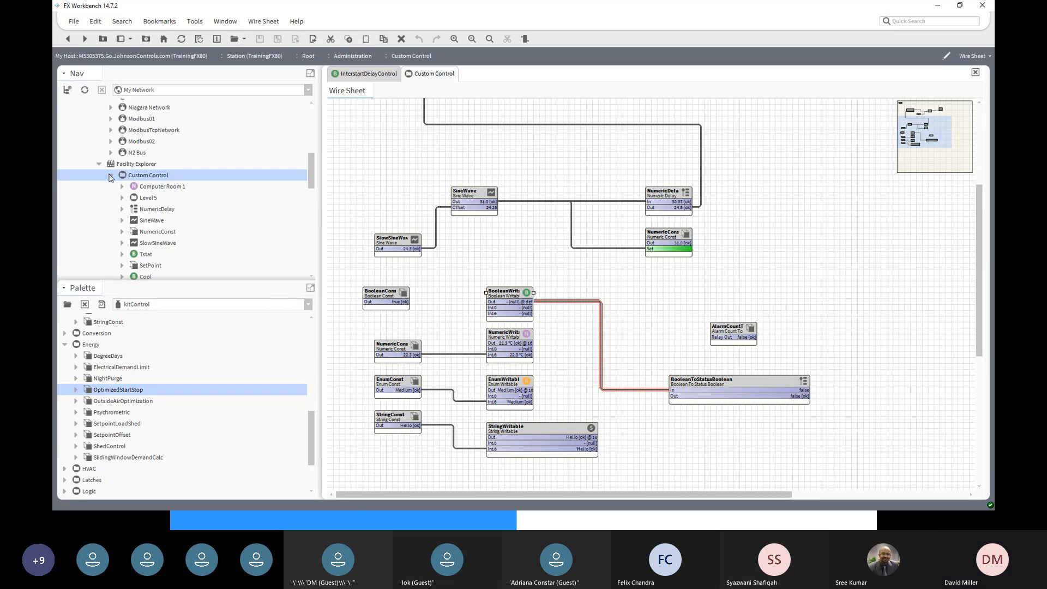
scroll(114, 177, "down", 2)
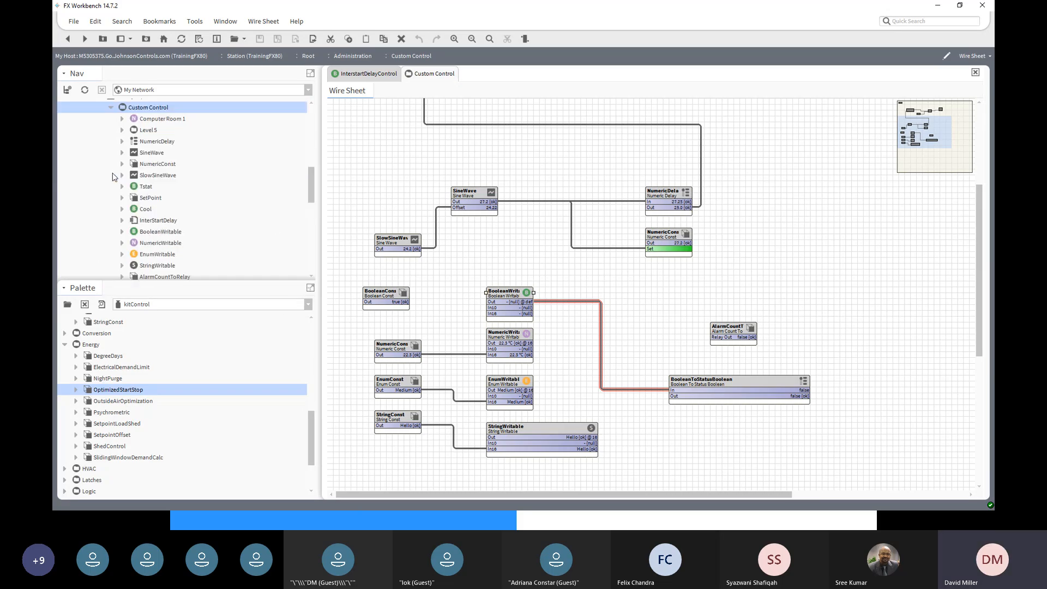
mouse_move(309, 193)
left_mouse_down()
mouse_move(314, 225)
mouse_move(312, 179)
left_mouse_up()
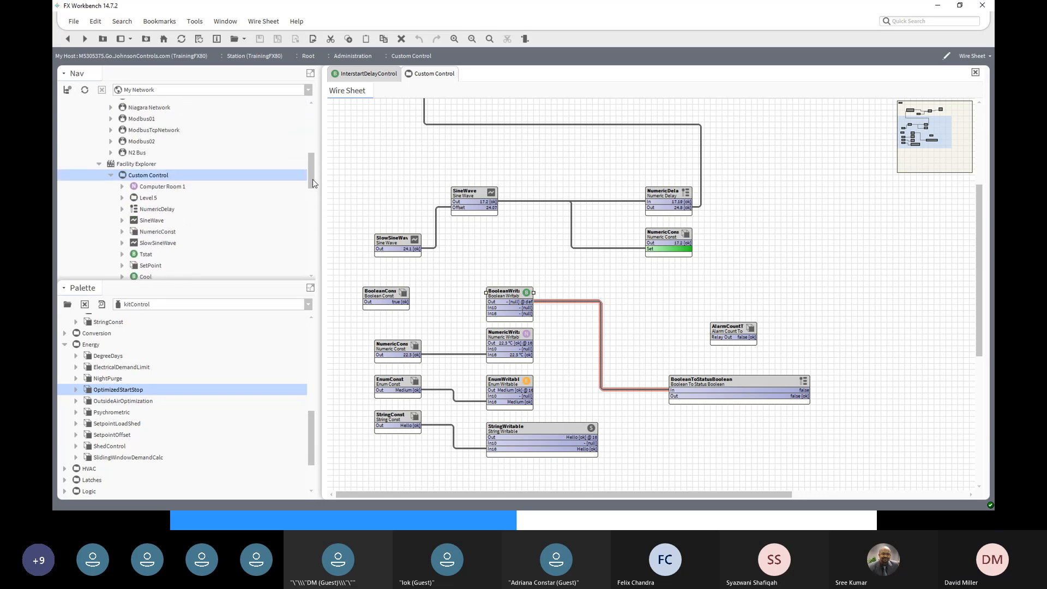
- Create an 'Optimal Start' folder under Custom Control and open its wire sheet
right_click(161, 175)
mouse_move(179, 190)
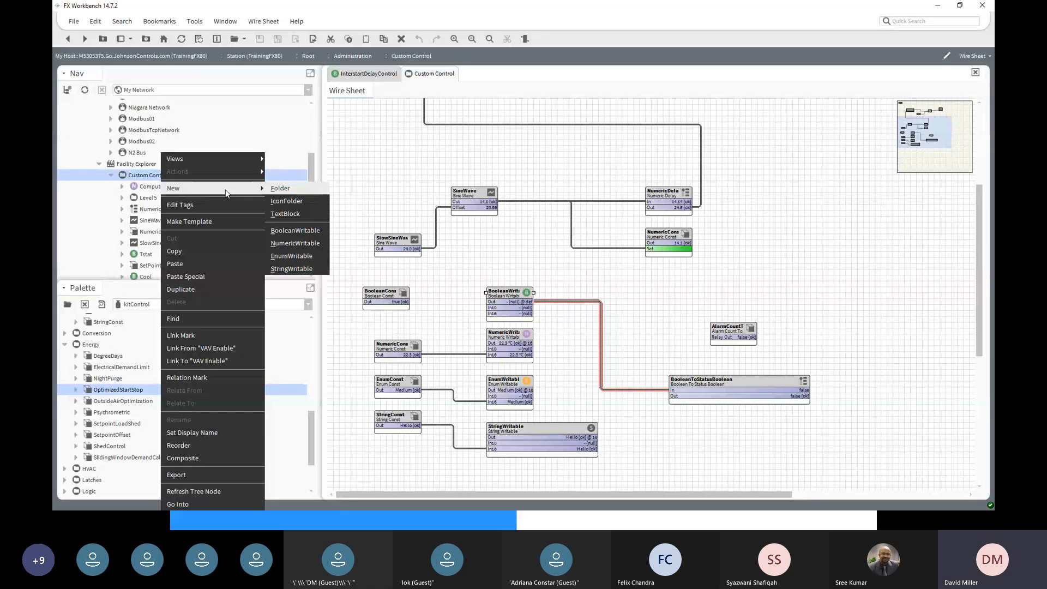
left_click(279, 189)
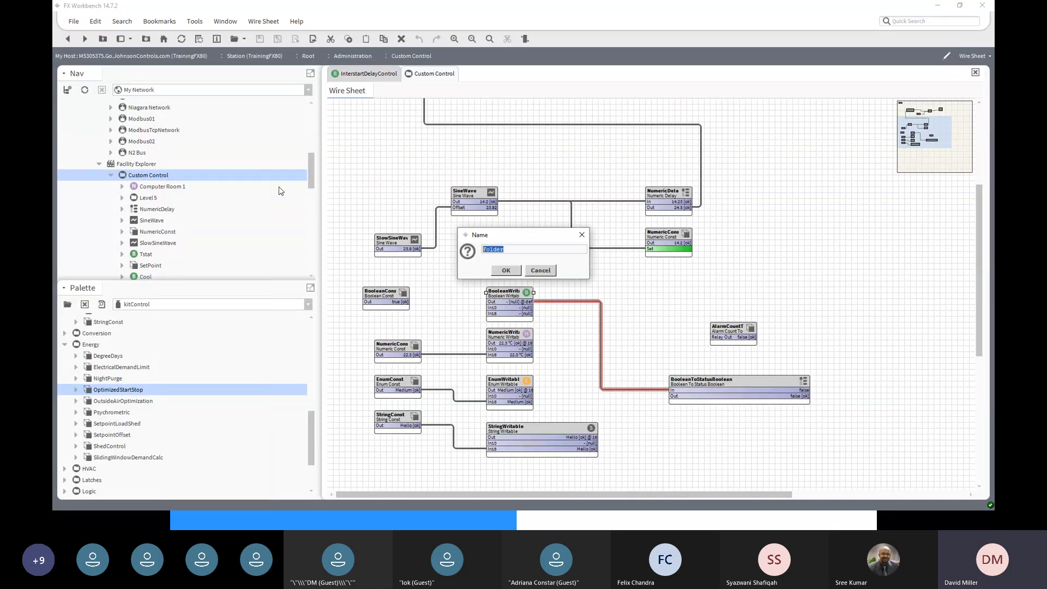
type("Optimal Start")
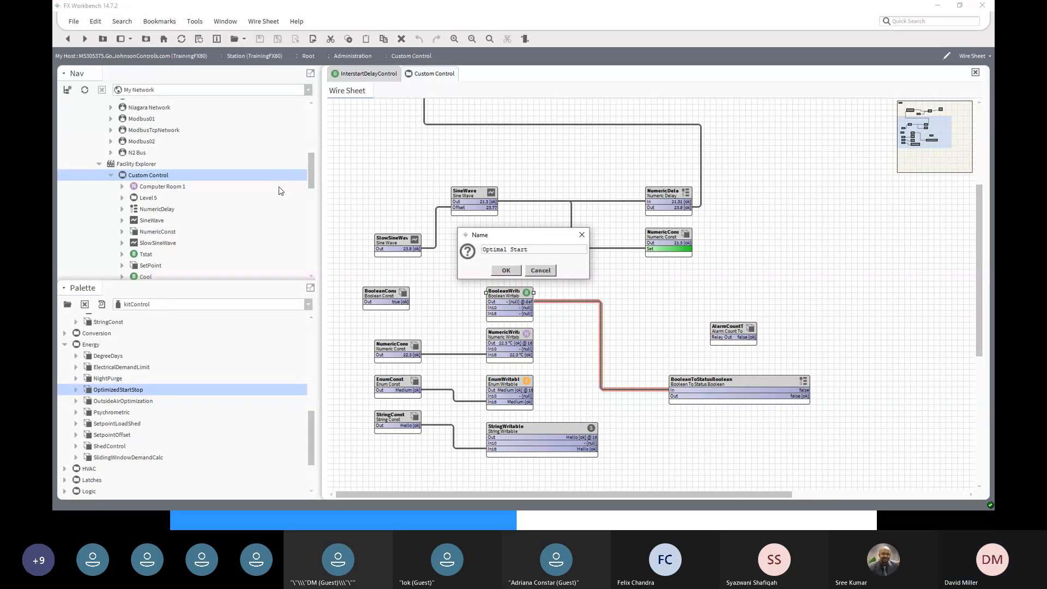
left_click(505, 270)
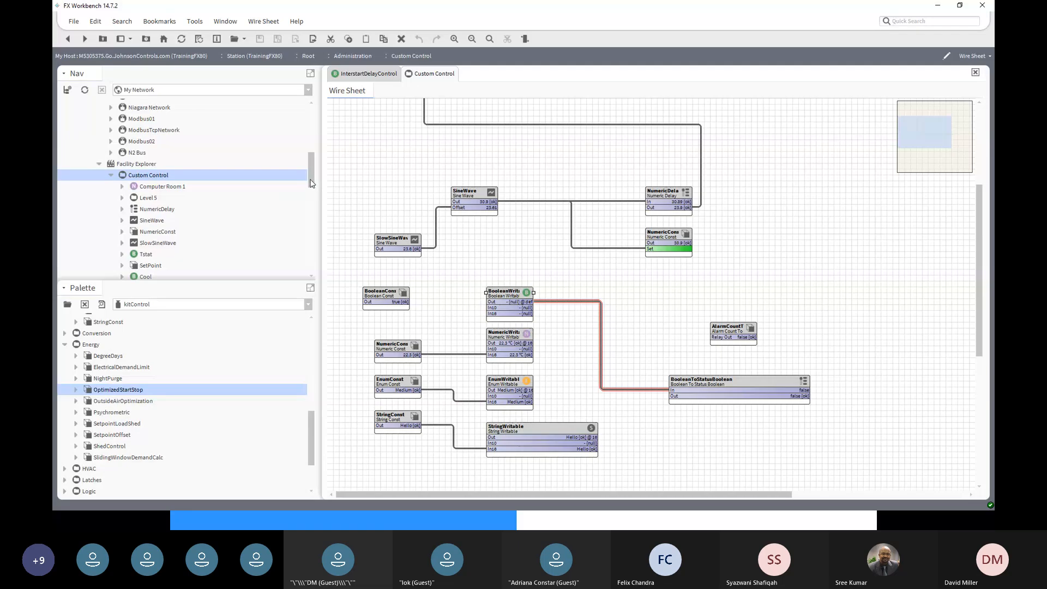
left_click_drag(312, 185, 314, 218)
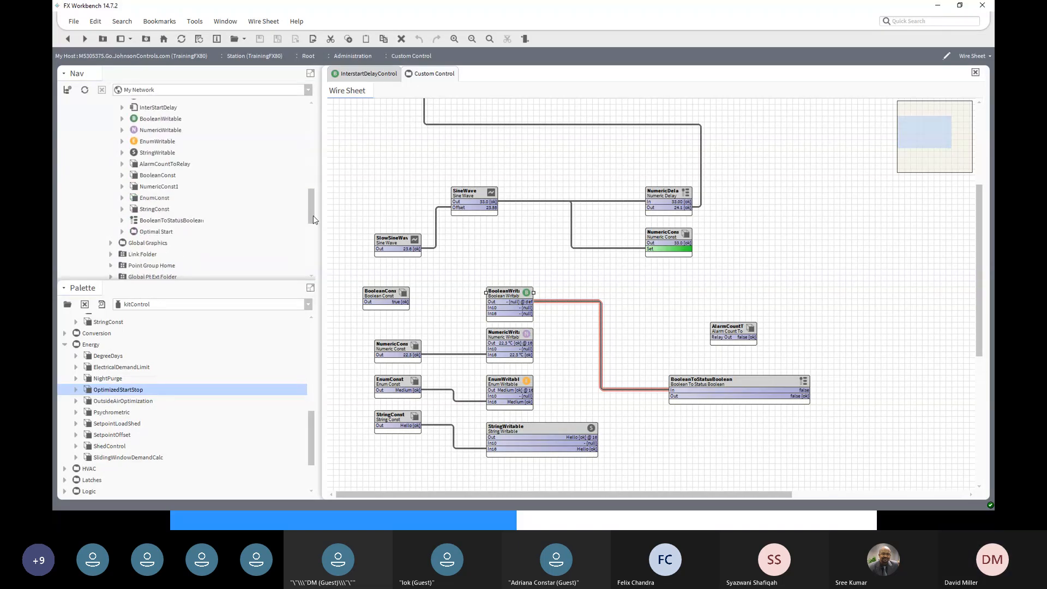
double_click(163, 234)
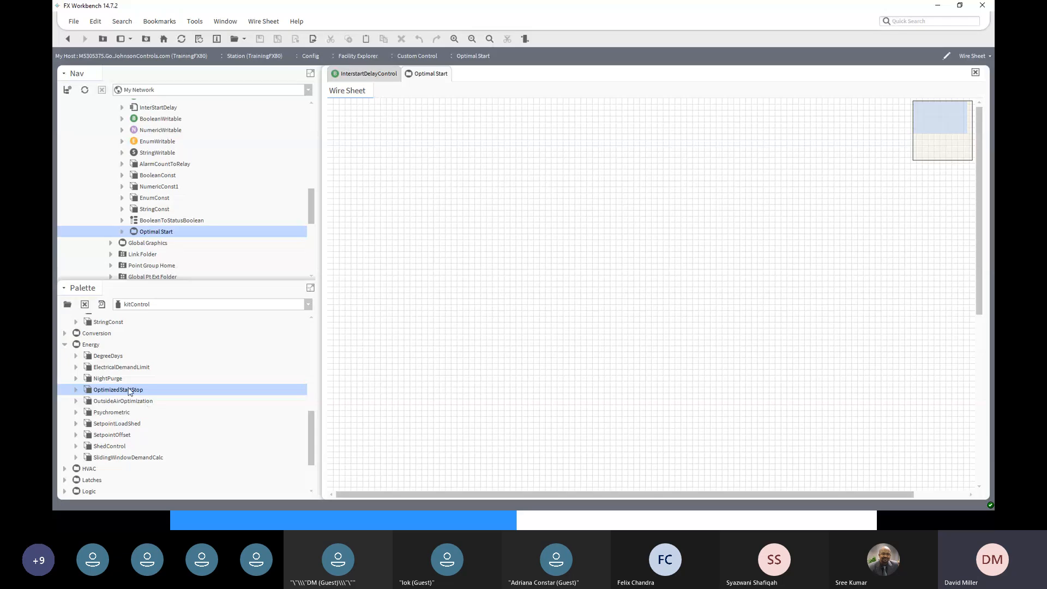
- Place an OptimizedStartStop block near the sheet top, widen it, and drop in a BooleanWritable
left_click_drag(129, 390, 539, 157)
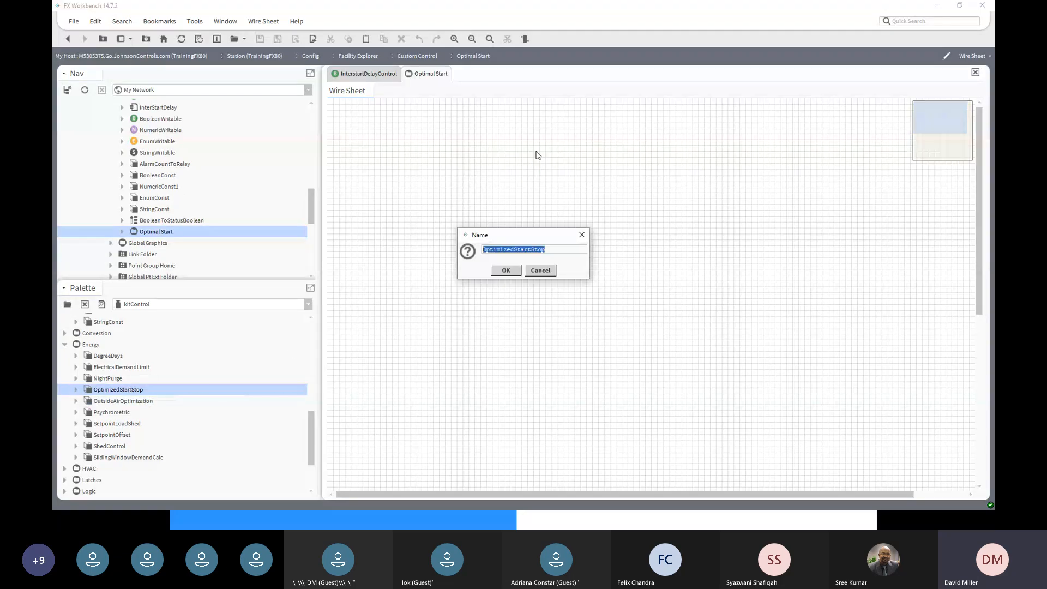
left_click(506, 270)
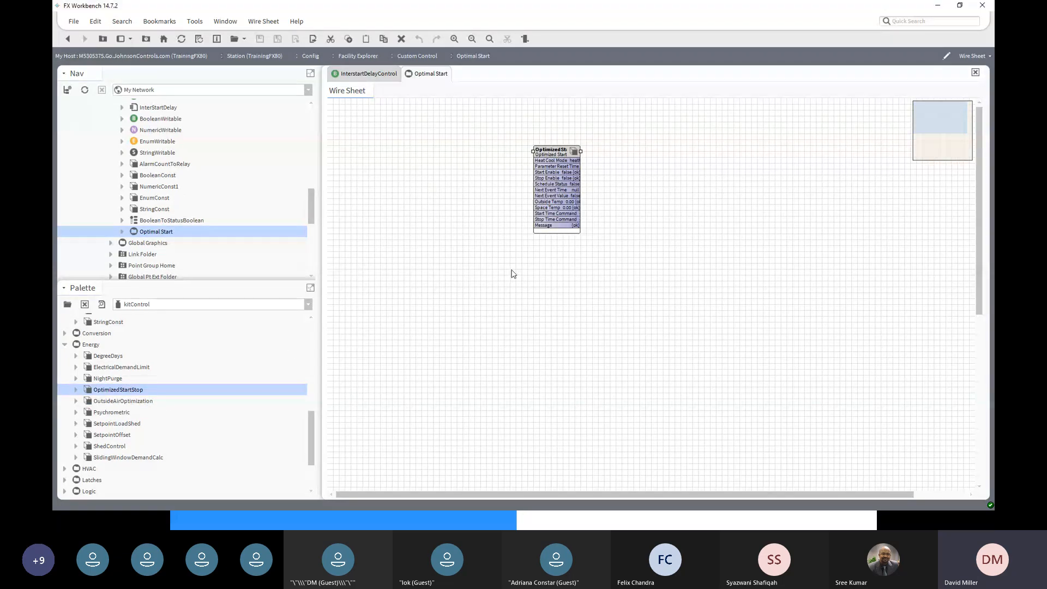
left_click_drag(553, 150, 540, 125)
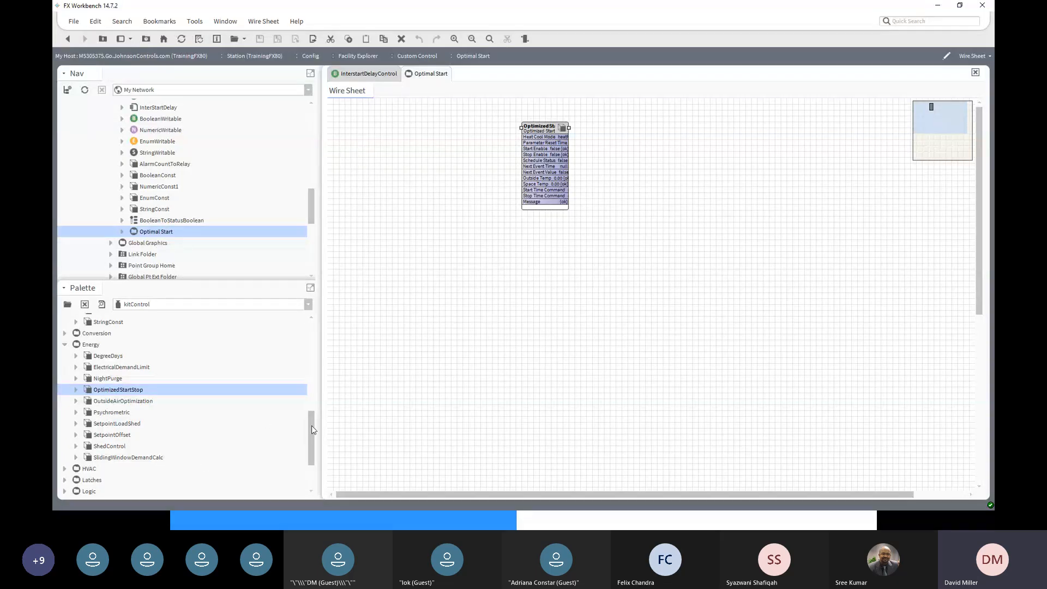
left_click_drag(312, 429, 309, 331)
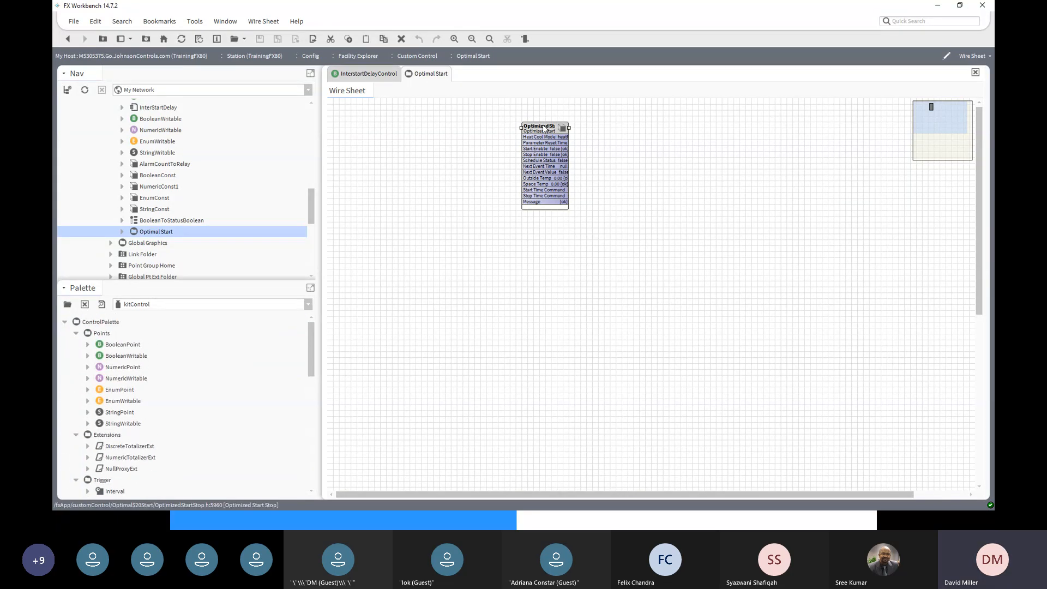
left_click_drag(543, 129, 550, 126)
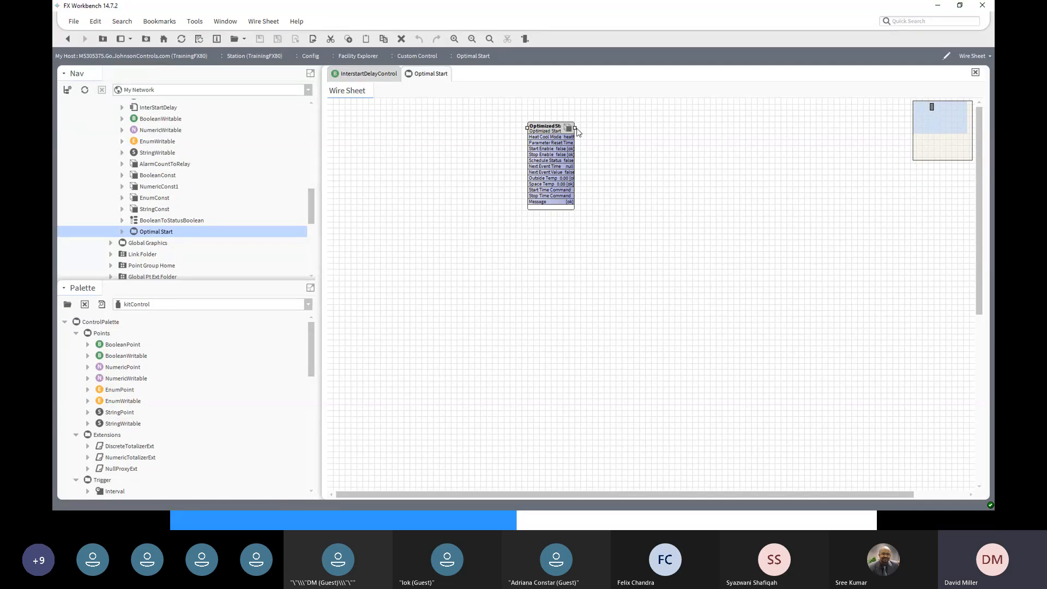
left_click_drag(576, 127, 659, 128)
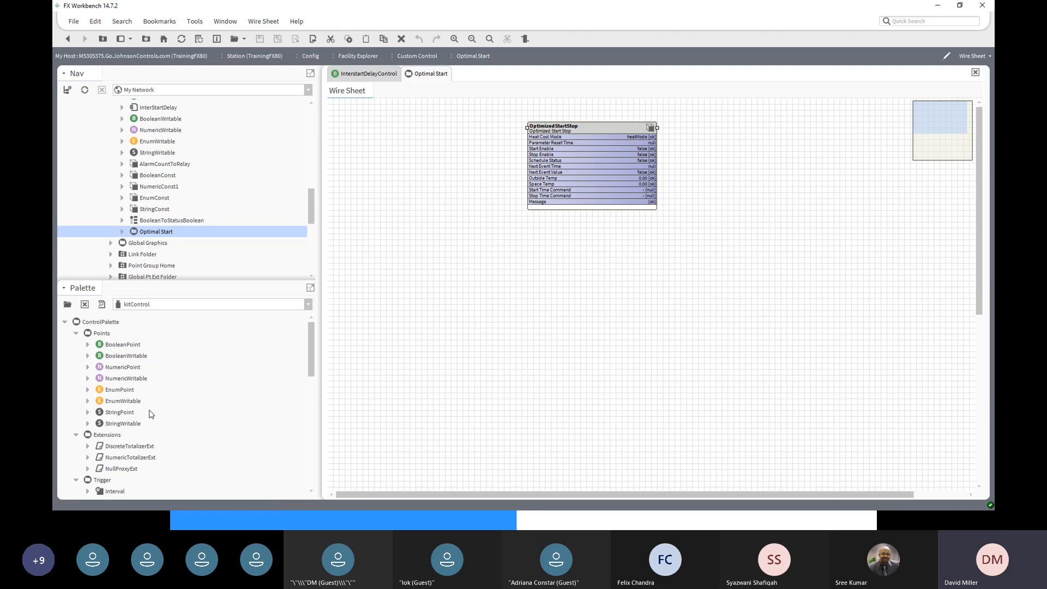
left_click(133, 357)
left_click_drag(133, 357, 827, 142)
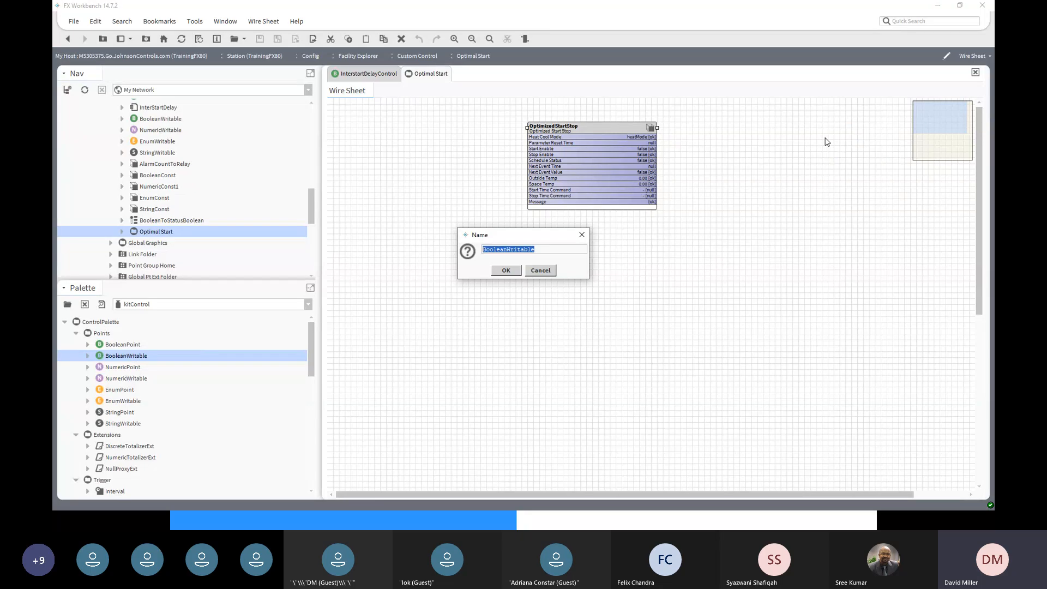
- Name the new BooleanWritable 'Unit Start', right of the OptimizedStartStop block
type("t Start")
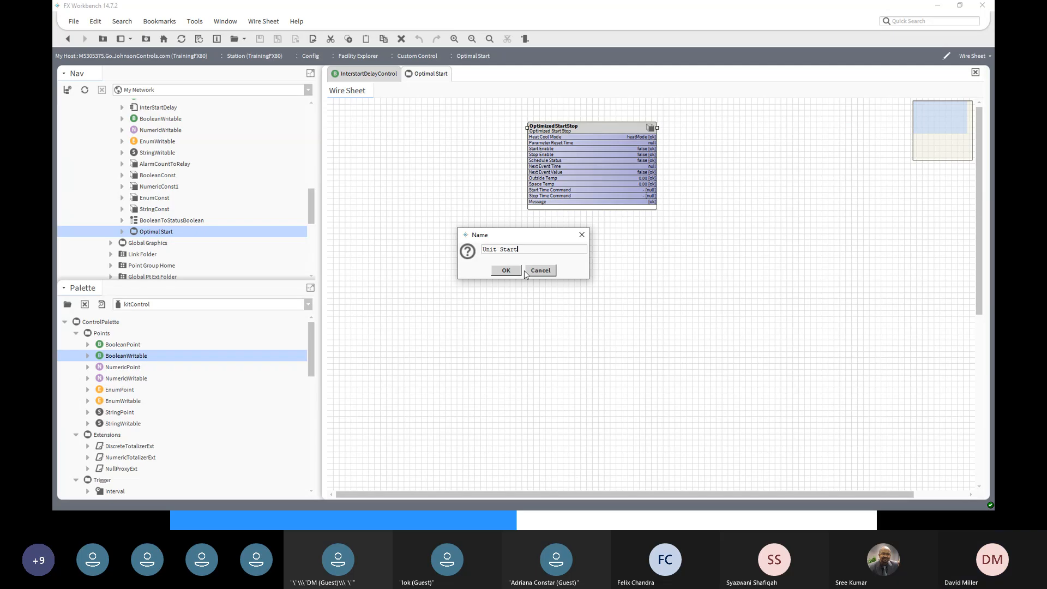
left_click(503, 271)
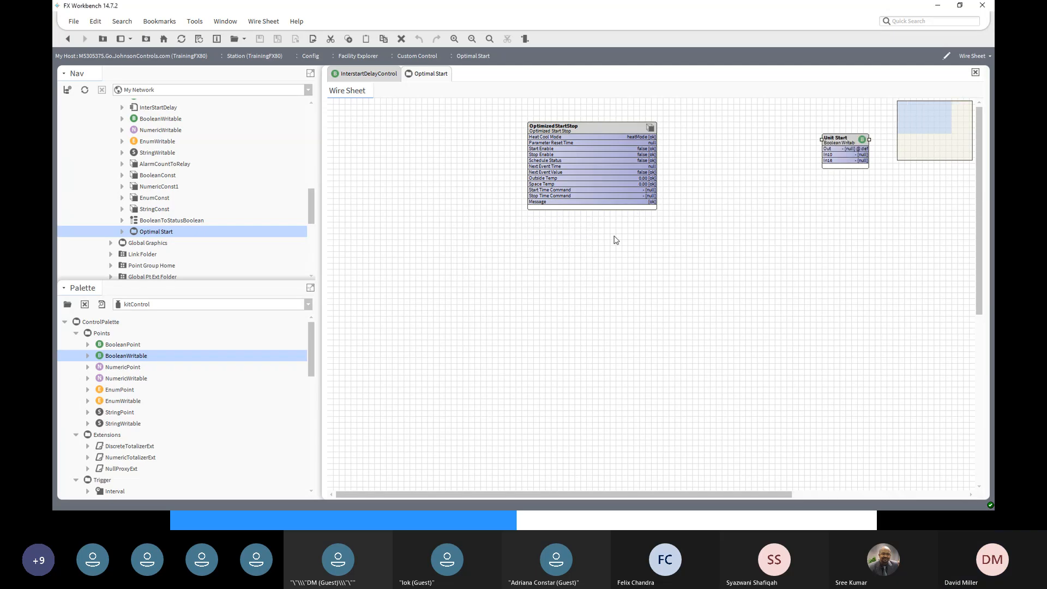
right_click(844, 142)
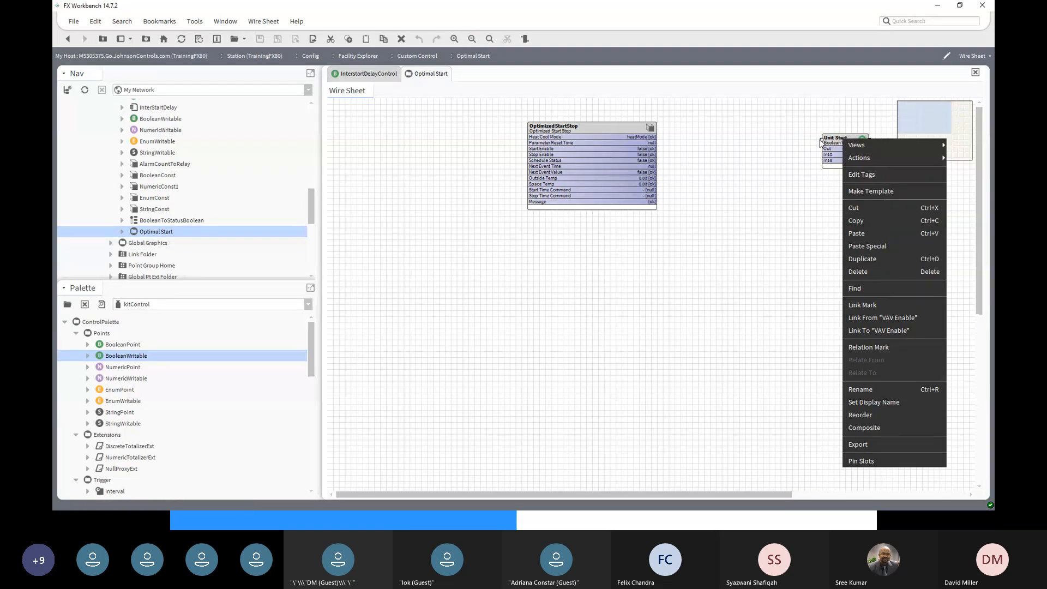
left_click(701, 156)
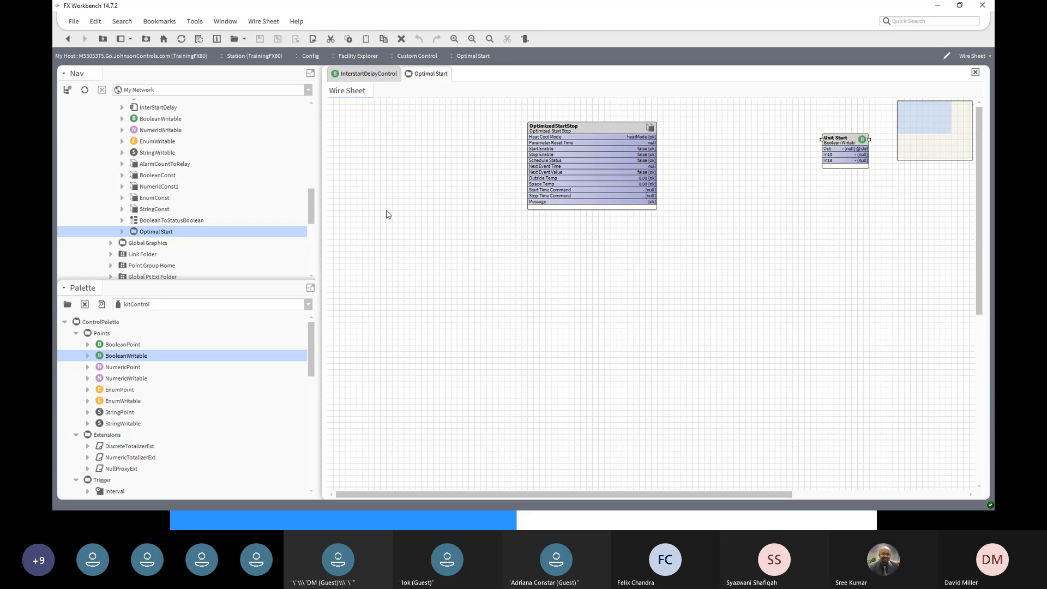
left_click_drag(312, 372, 317, 331)
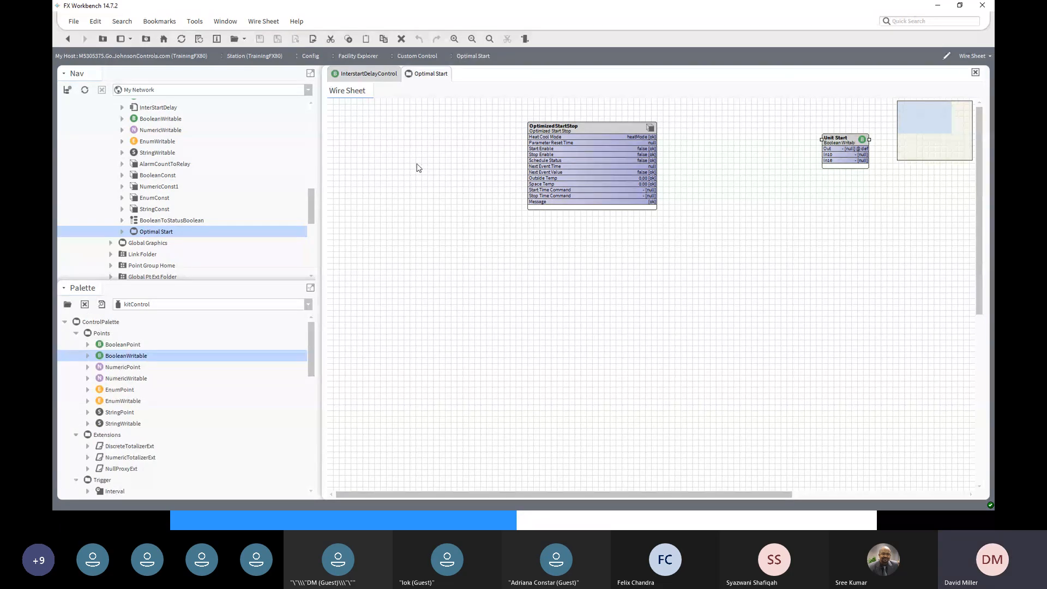
- Switch the Palette to the schedule module
left_click(307, 304)
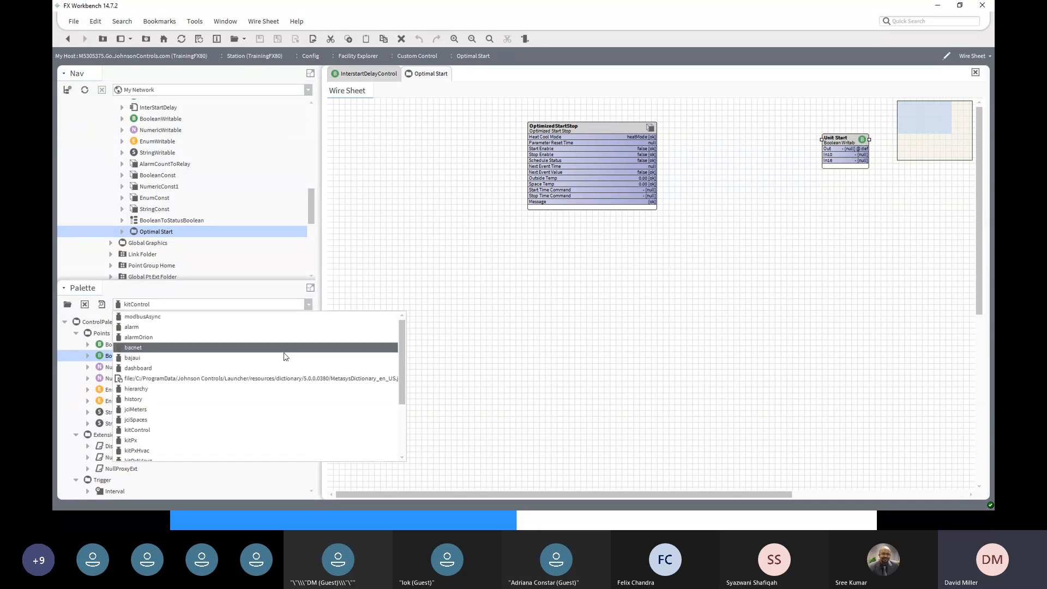
scroll(261, 406, "down", 3)
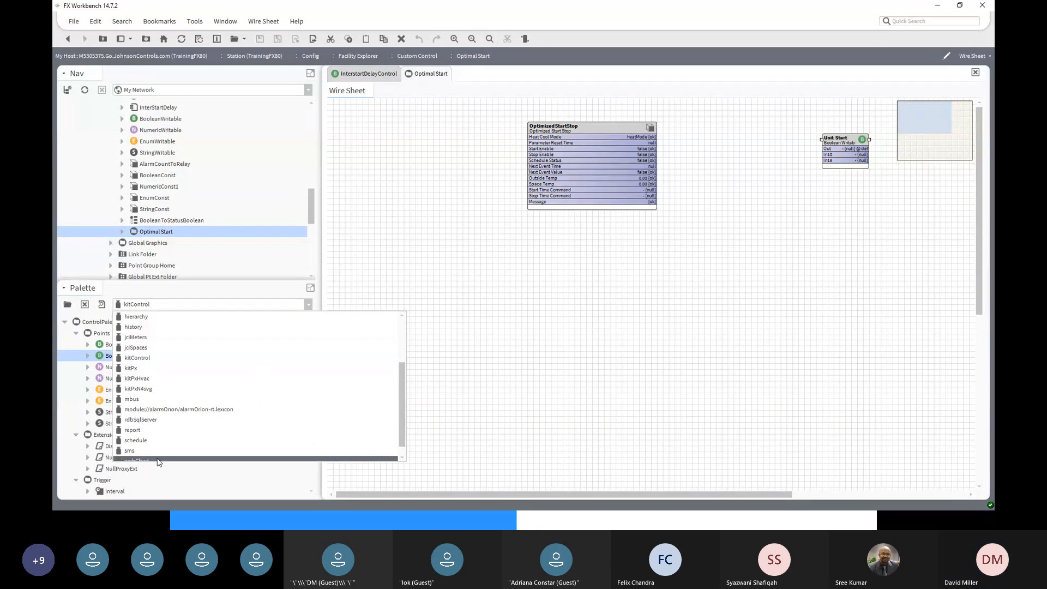
left_click(141, 440)
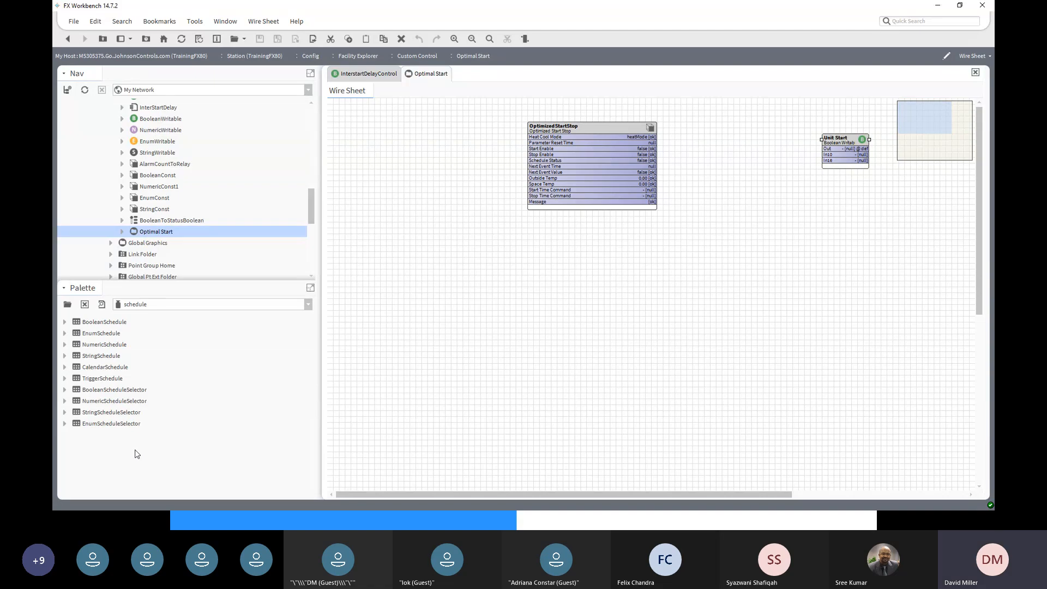
- Add a BooleanSchedule named 'Occ Schedule' to the left of the OptimizedStartStop block
left_click(89, 324)
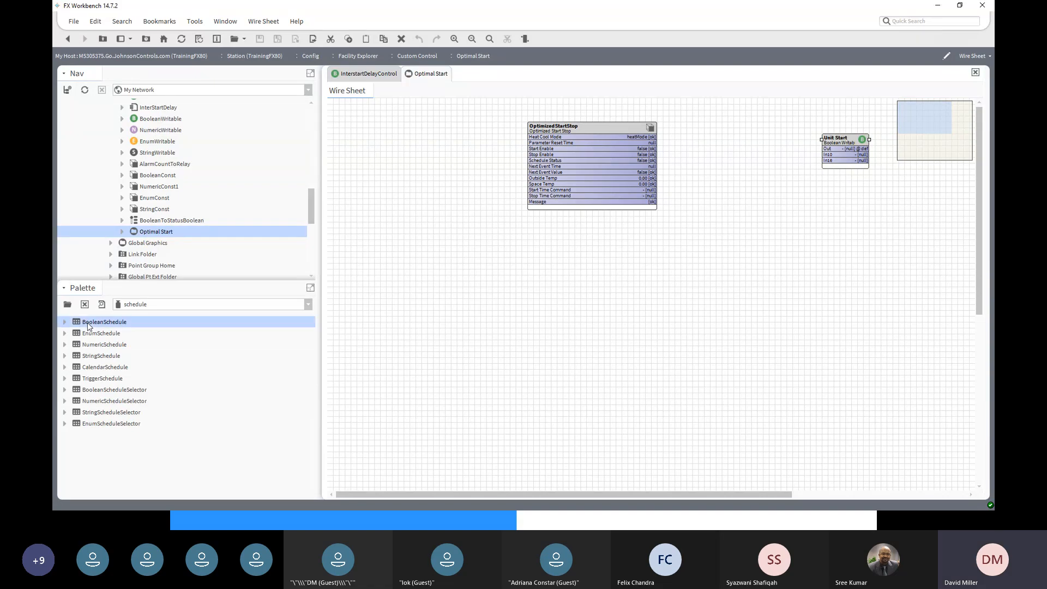
left_click_drag(89, 325, 419, 212)
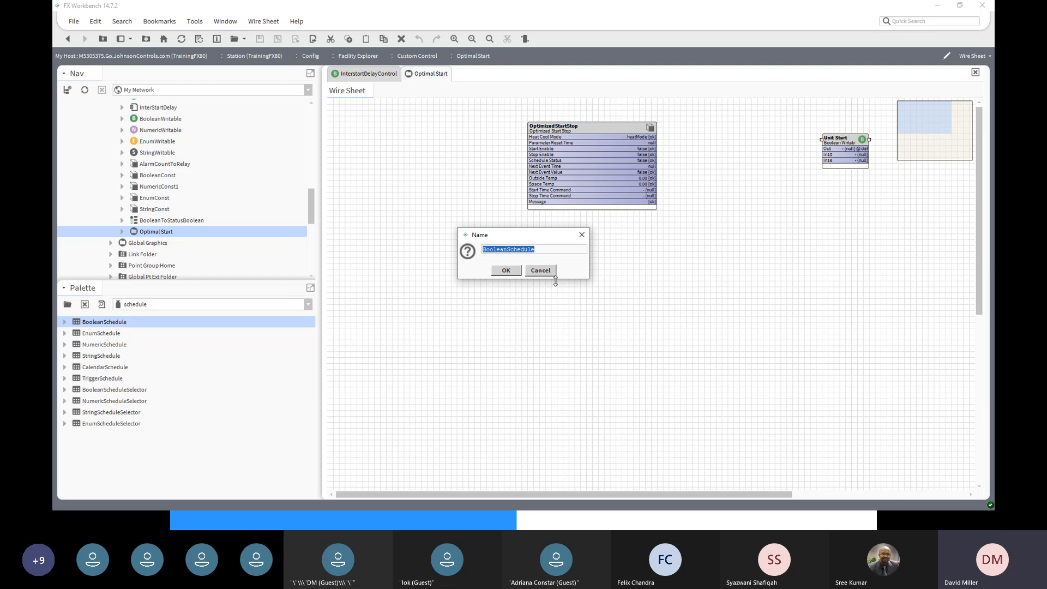
type("Occ")
left_click(501, 271)
left_click_drag(425, 209, 354, 131)
- Open Occ Schedule and look over its weekly grid before returning to its properties
double_click(354, 134)
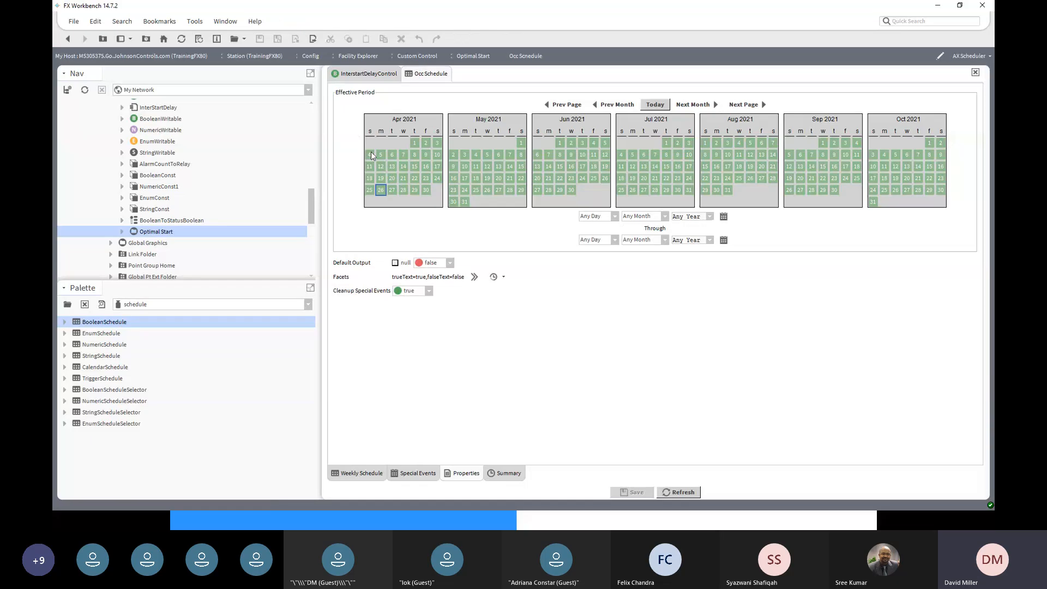
left_click(366, 475)
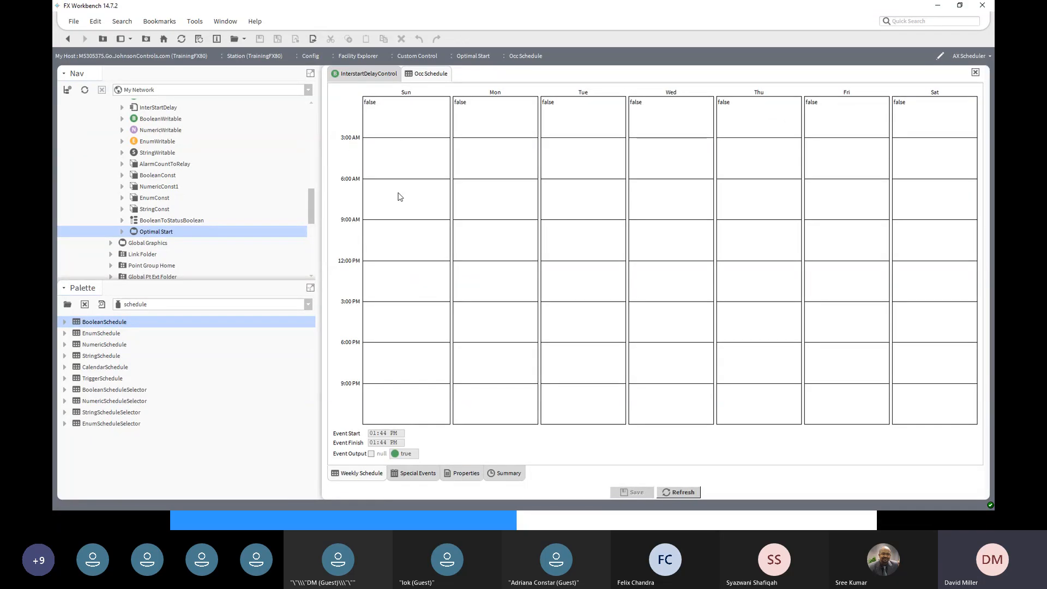
left_click(463, 474)
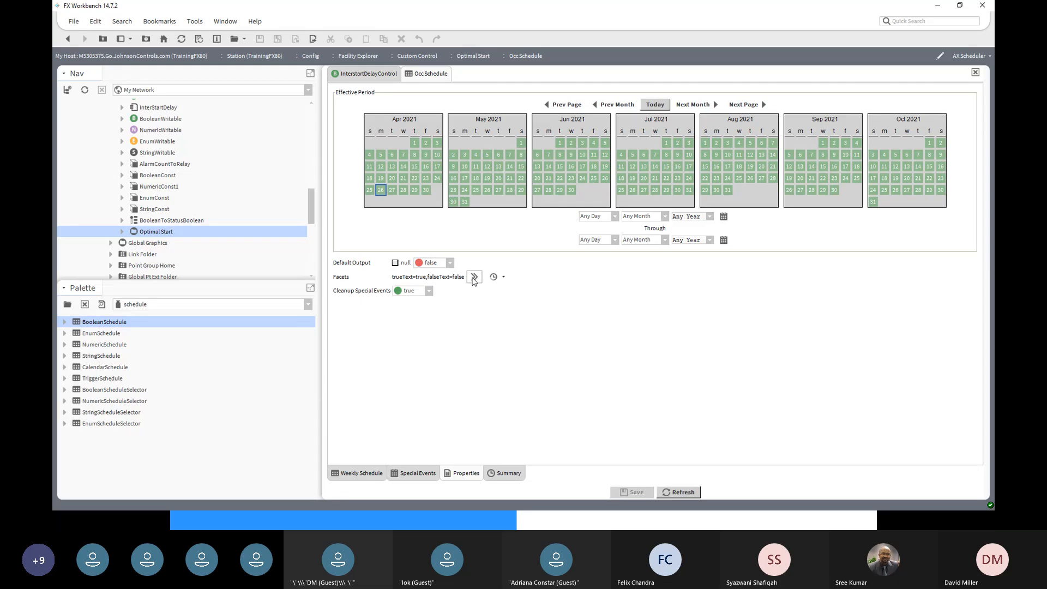
- Set Occ Schedule's facets to trueText 'Occupied' and falseText 'Un Occupied', and save
left_click(474, 277)
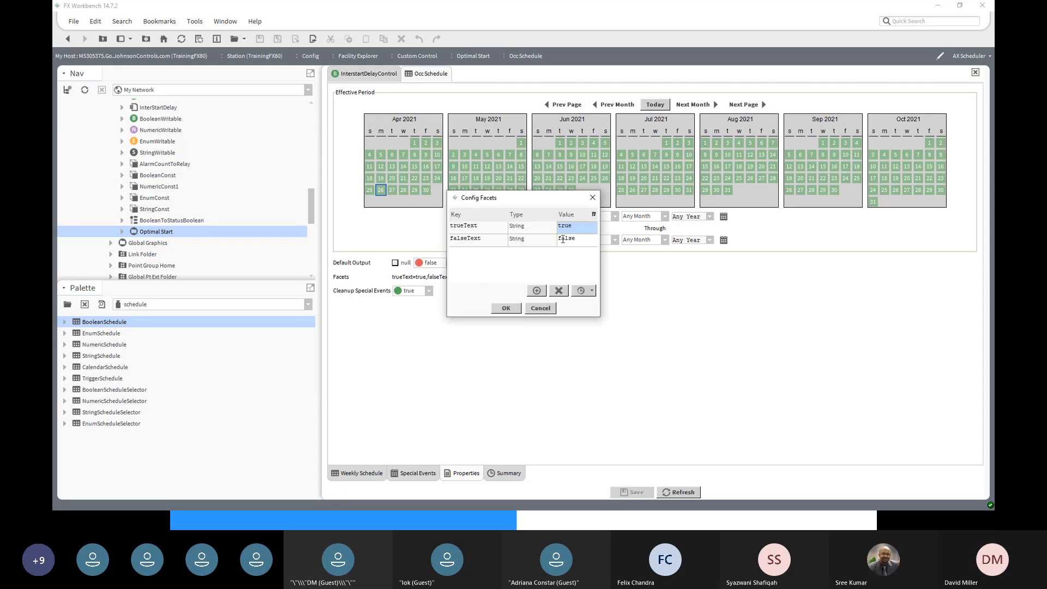
double_click(572, 230)
type("0")
type("ccupied")
double_click(584, 242)
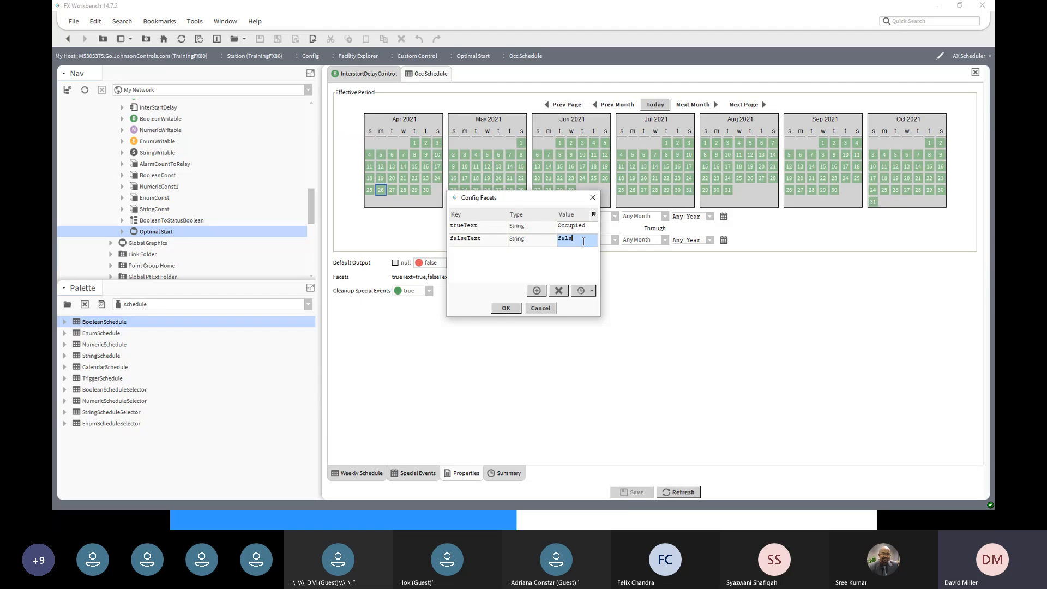
key("BackSpace")
key("BackSpace")
key("BackSpace")
key("BackSpace")
type("Un Occupied")
left_click(508, 309)
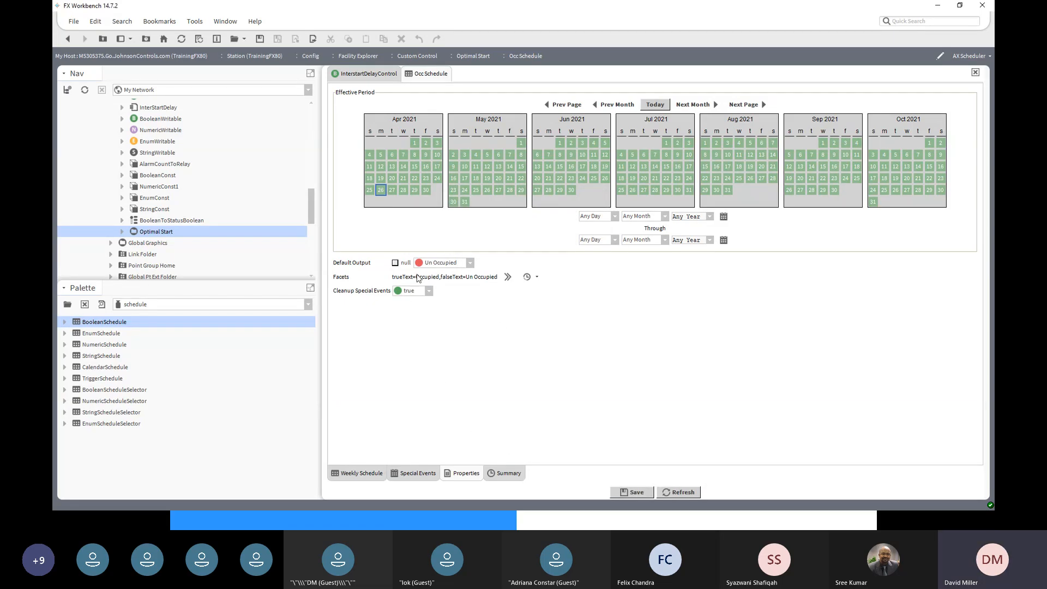
left_click(630, 493)
left_click(357, 473)
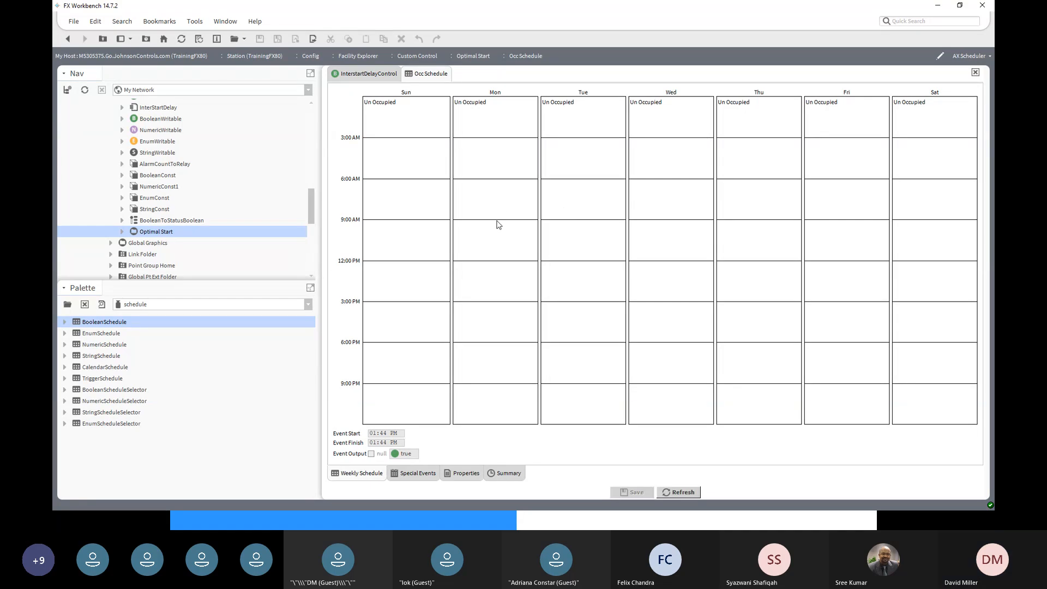
- Schedule a 9:00 AM–5:00 PM Occupied event for Monday through Friday, and save it on leaving
left_click_drag(497, 224, 507, 330)
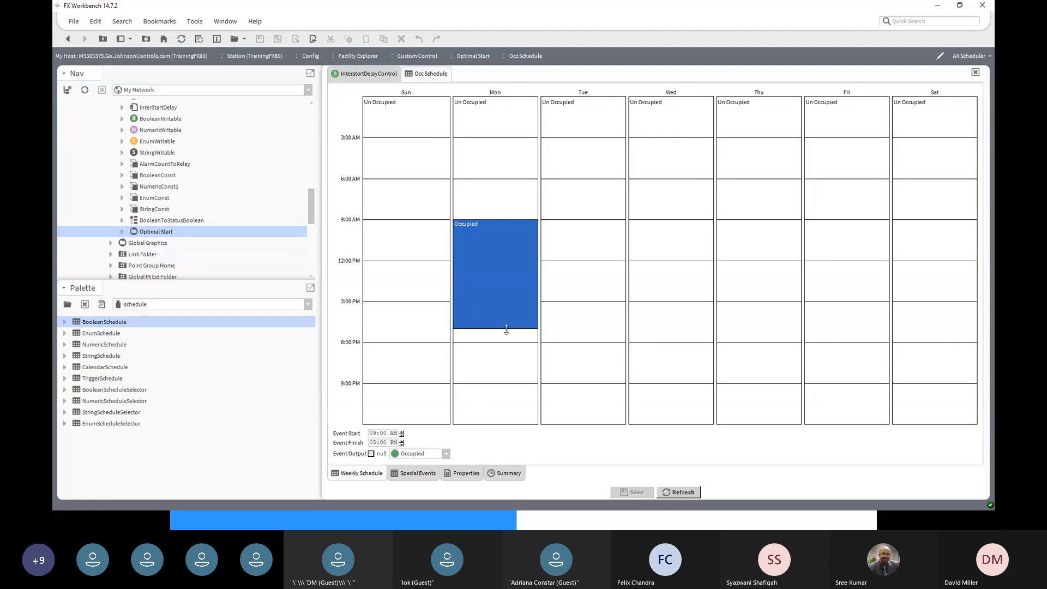
right_click(489, 272)
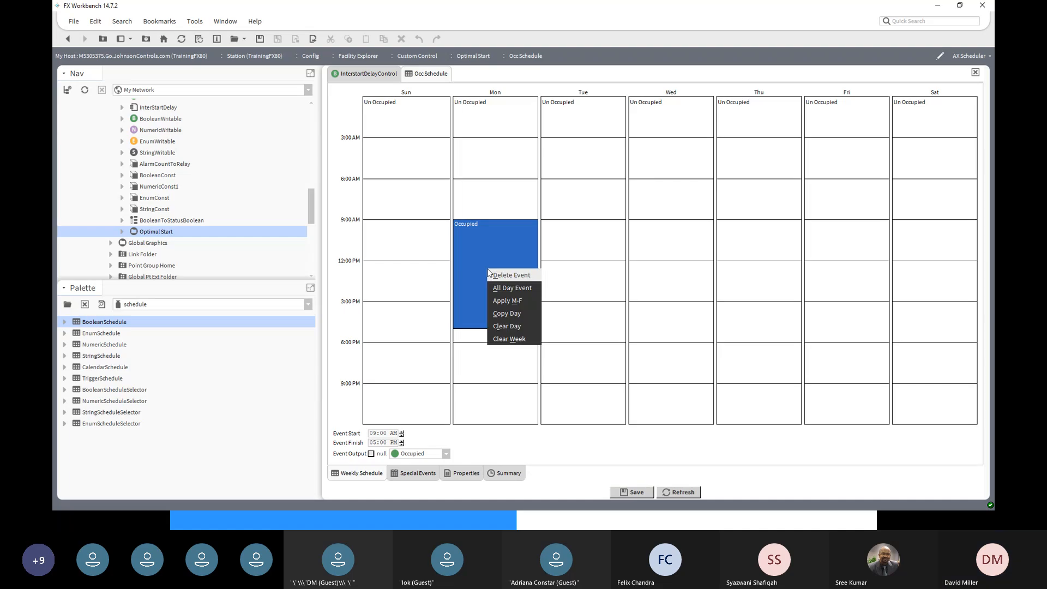
left_click(511, 301)
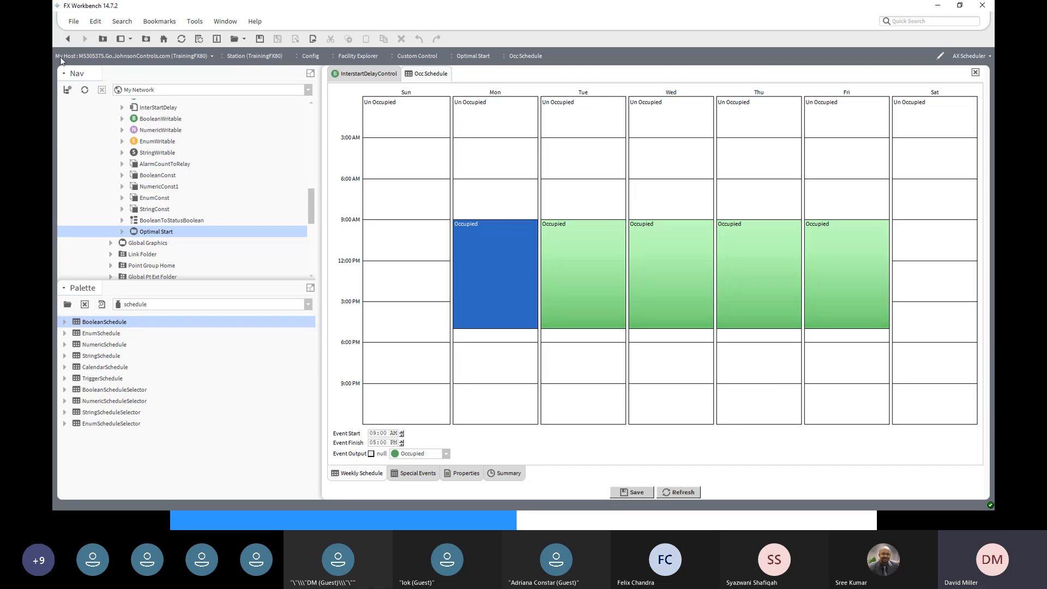
left_click(71, 39)
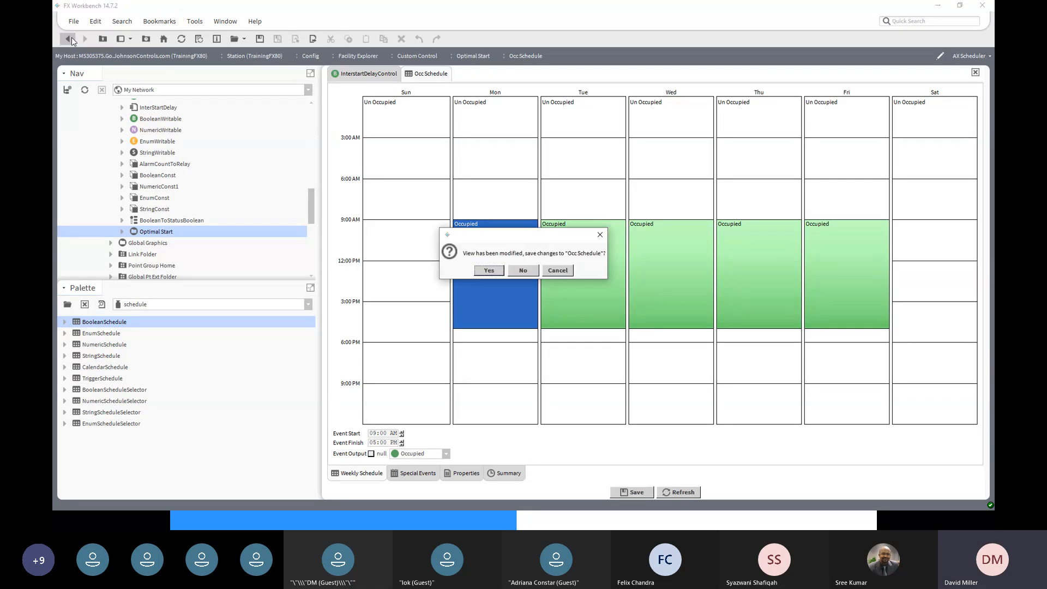
left_click(490, 271)
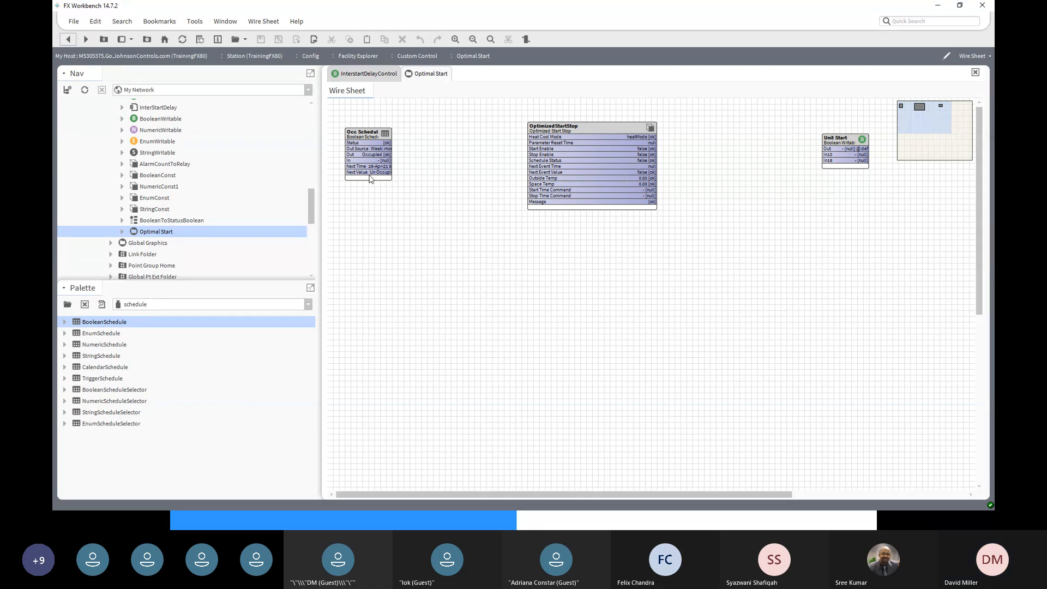
- Link Occ Schedule's Out, Next Time and Next Value to OptimizedStartStop's Schedule Status, Next Event Time and Next Event Value
left_click(367, 158)
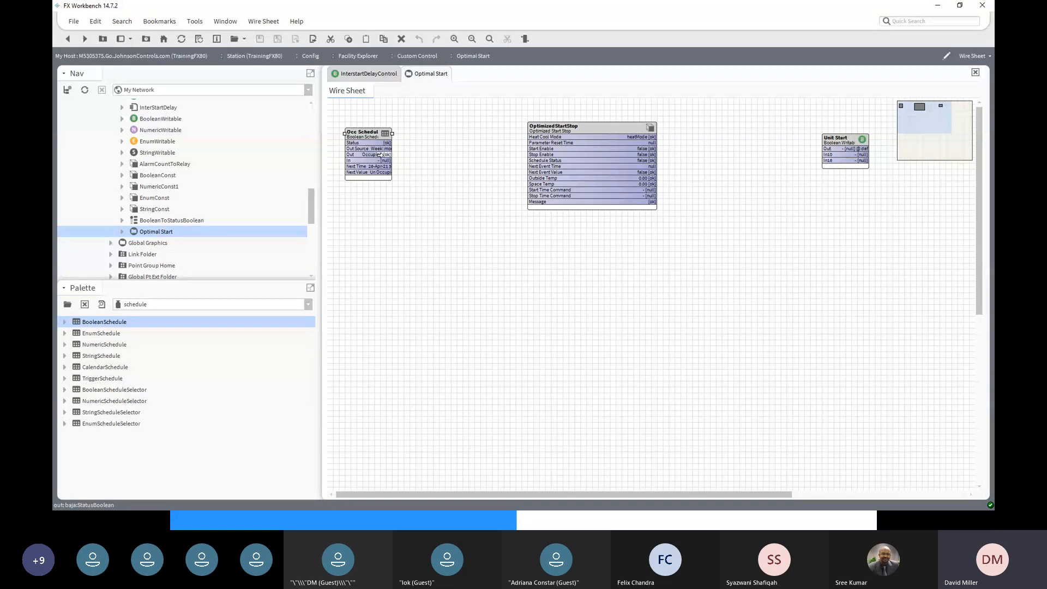
left_click_drag(380, 155, 529, 160)
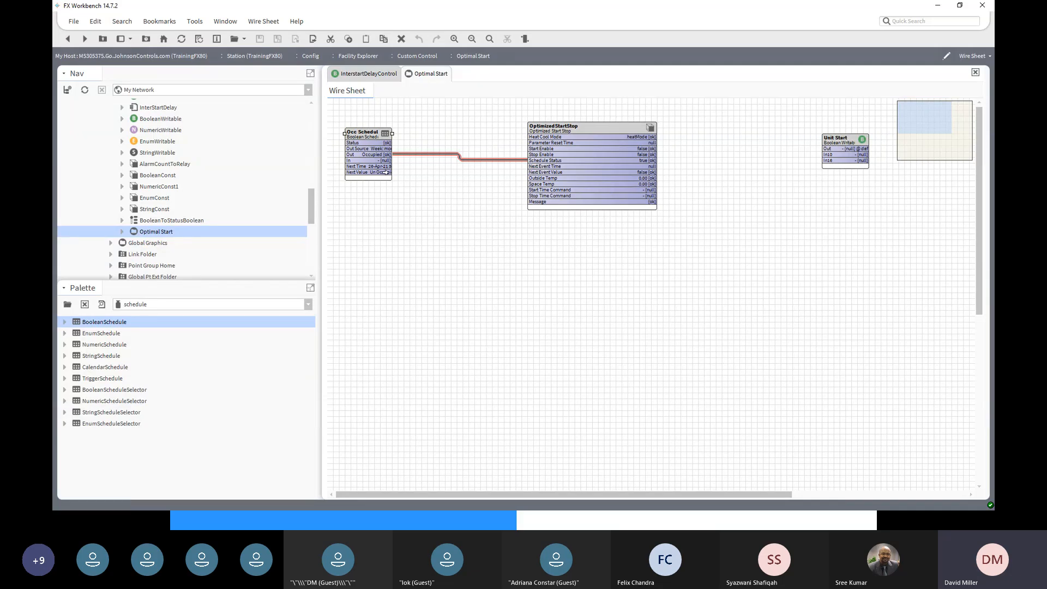
left_click_drag(402, 175, 536, 166)
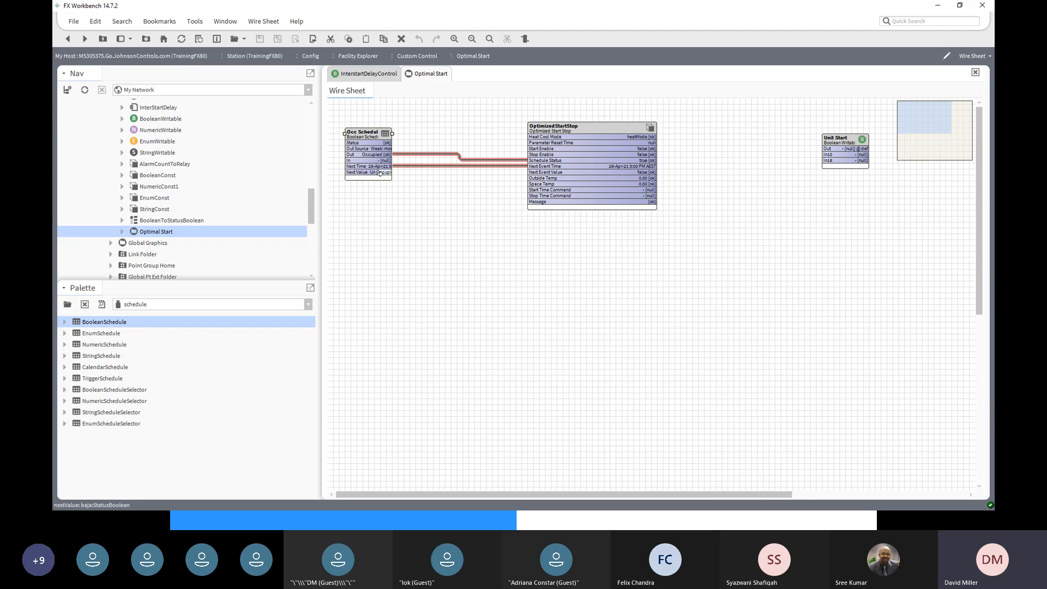
left_click_drag(380, 173, 535, 172)
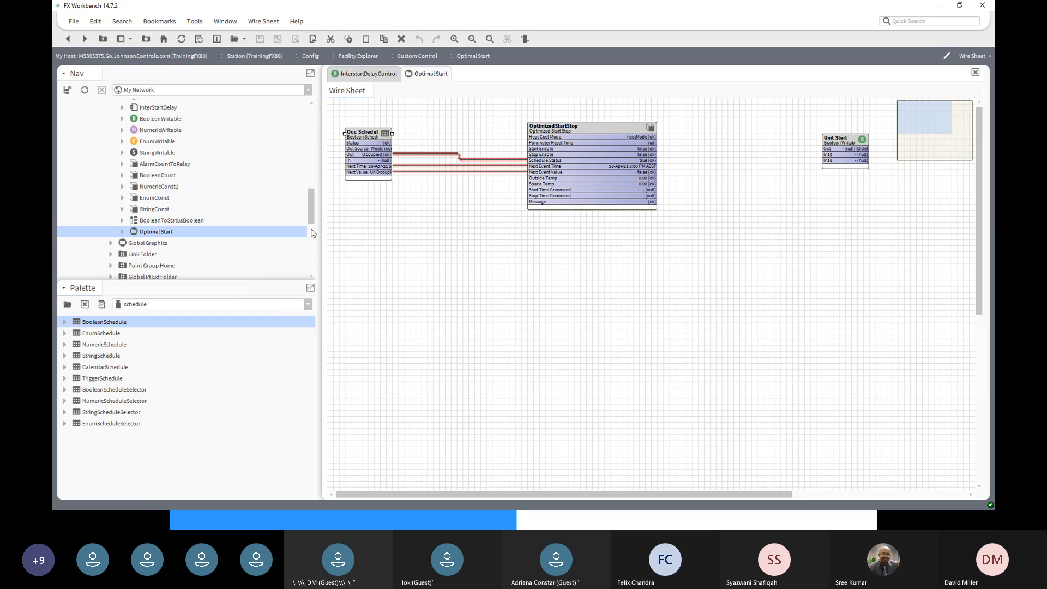
mouse_move(311, 220)
left_mouse_down()
mouse_move(312, 233)
mouse_move(312, 211)
left_mouse_up()
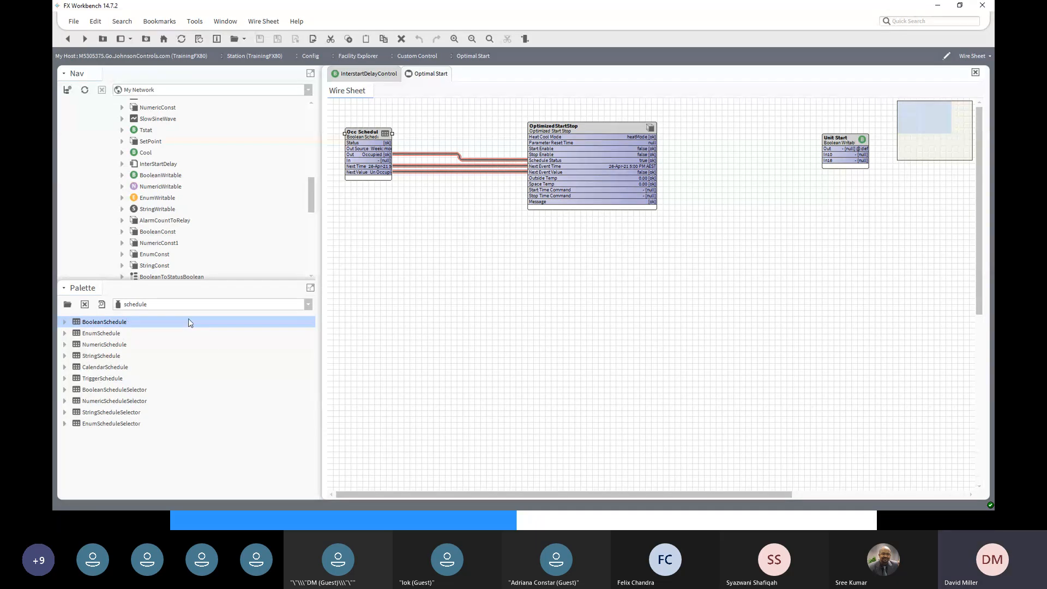
- Switch the Palette to kitControl and drop a NumericWritable onto the wire sheet
left_click(308, 304)
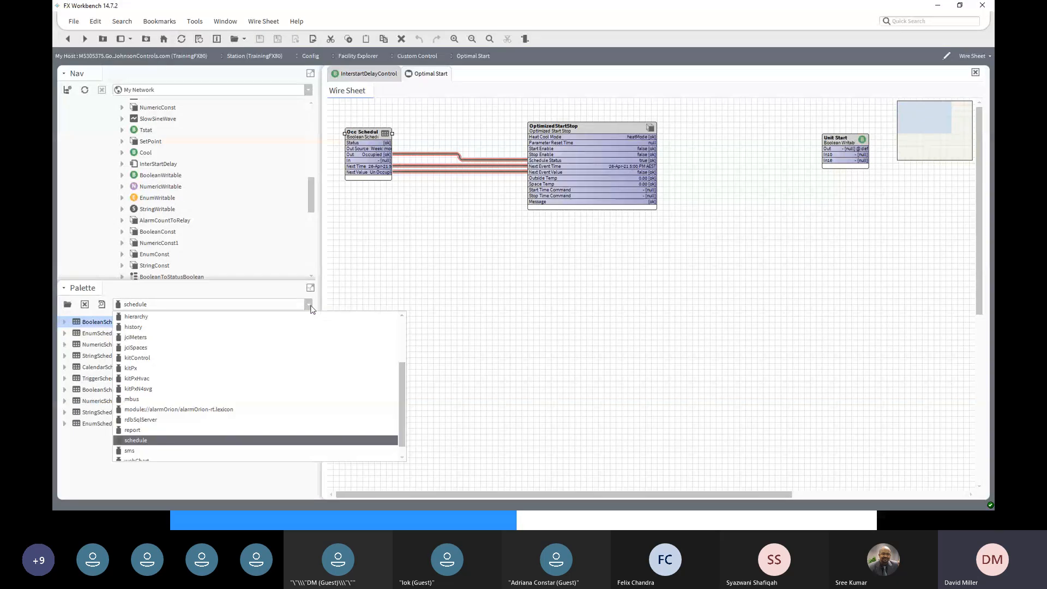
left_click(162, 359)
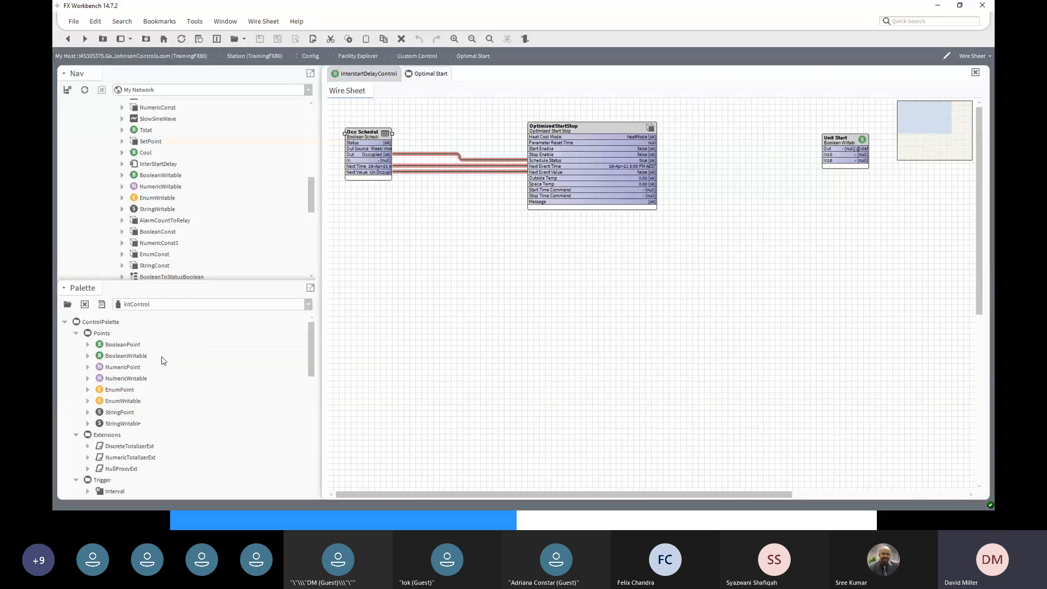
left_click(125, 380)
left_click_drag(125, 380, 397, 238)
- Name the NumericWritable 'Outside Air Temp', set it to 25, link it to Outside Temp, and place it below Occ Schedule
type("O")
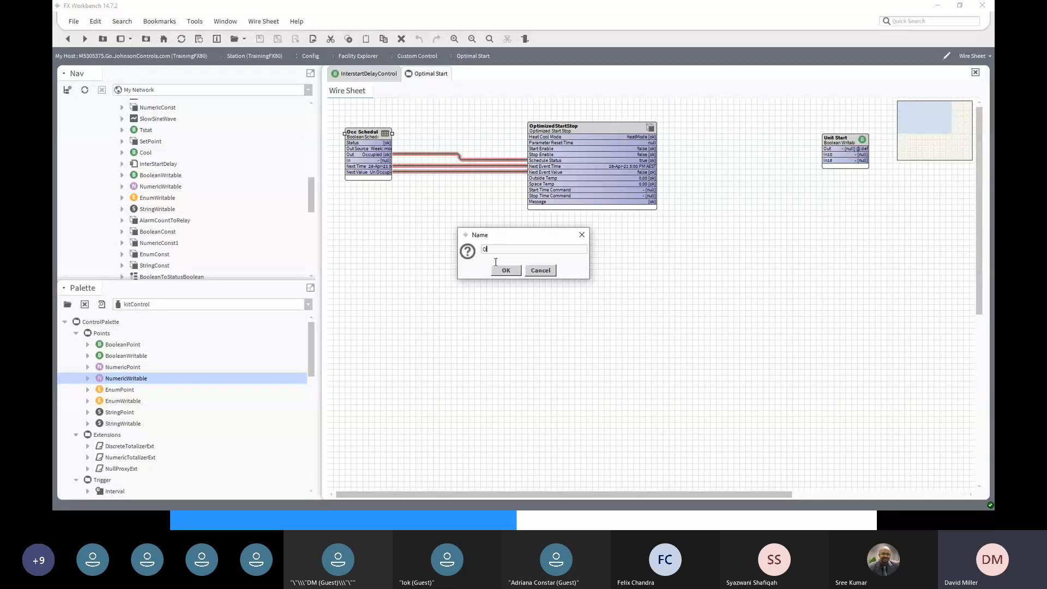
type("u")
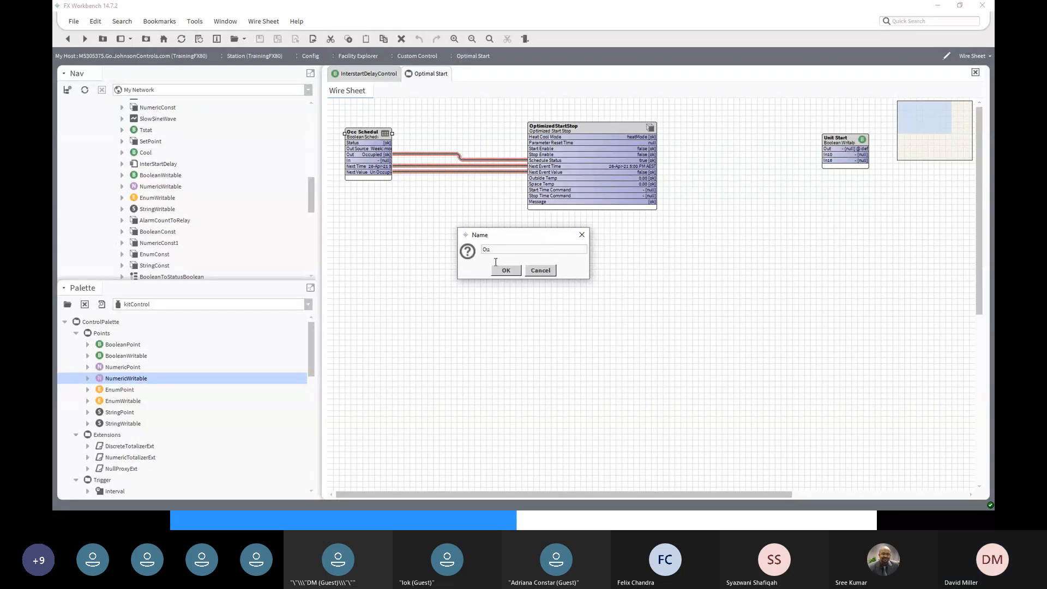
type("tside")
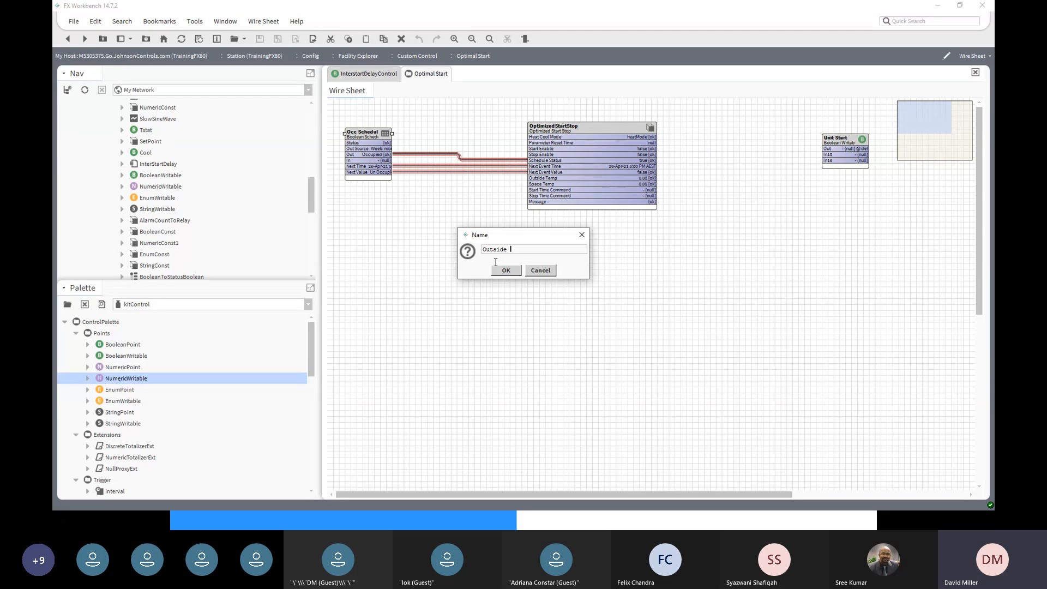
type(" Air Temp")
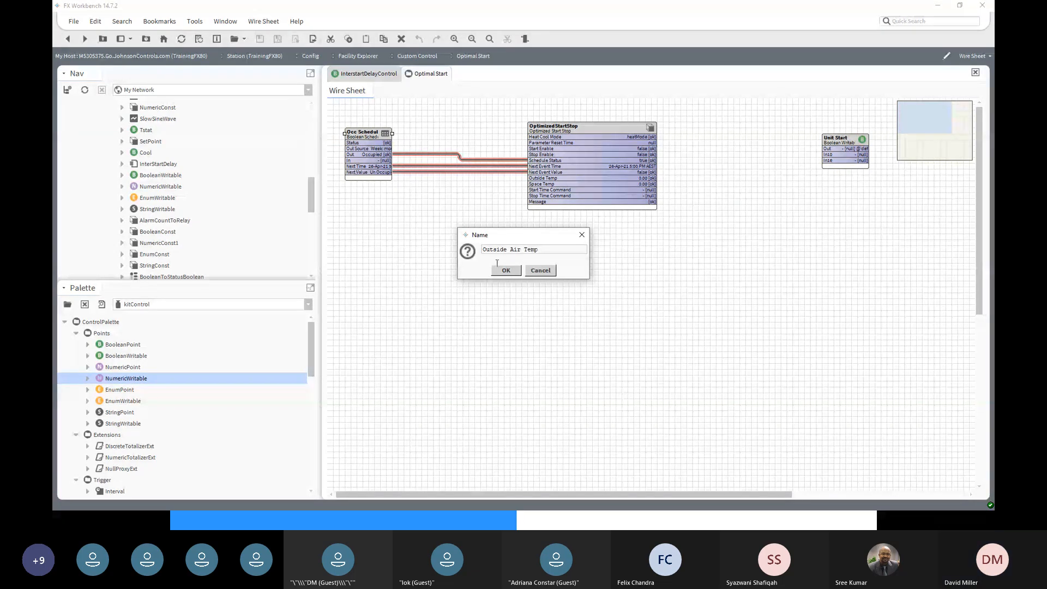
left_click(513, 273)
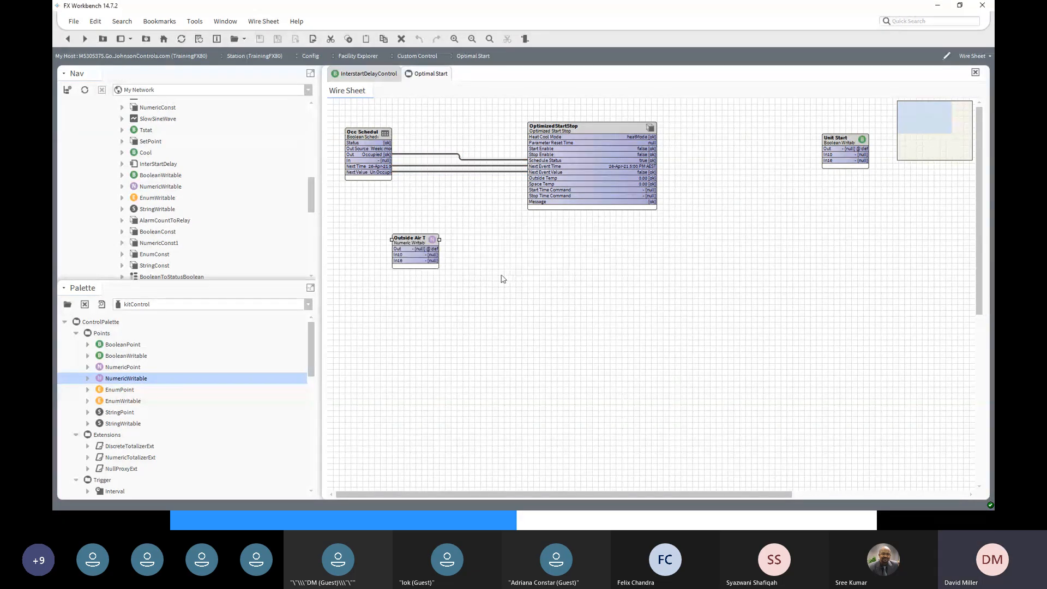
right_click(407, 241)
mouse_move(436, 202)
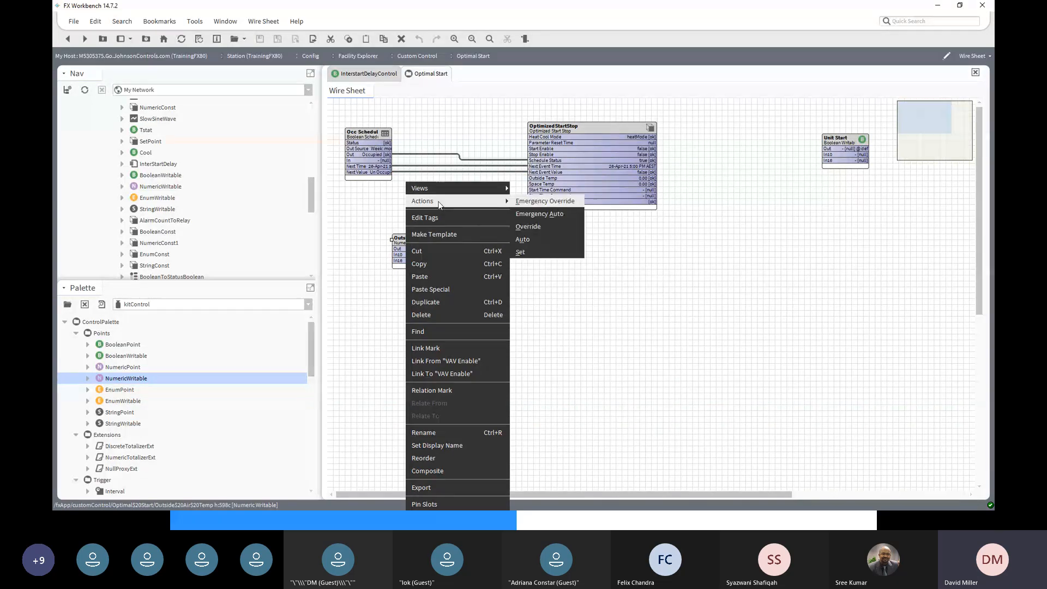
left_click(520, 253)
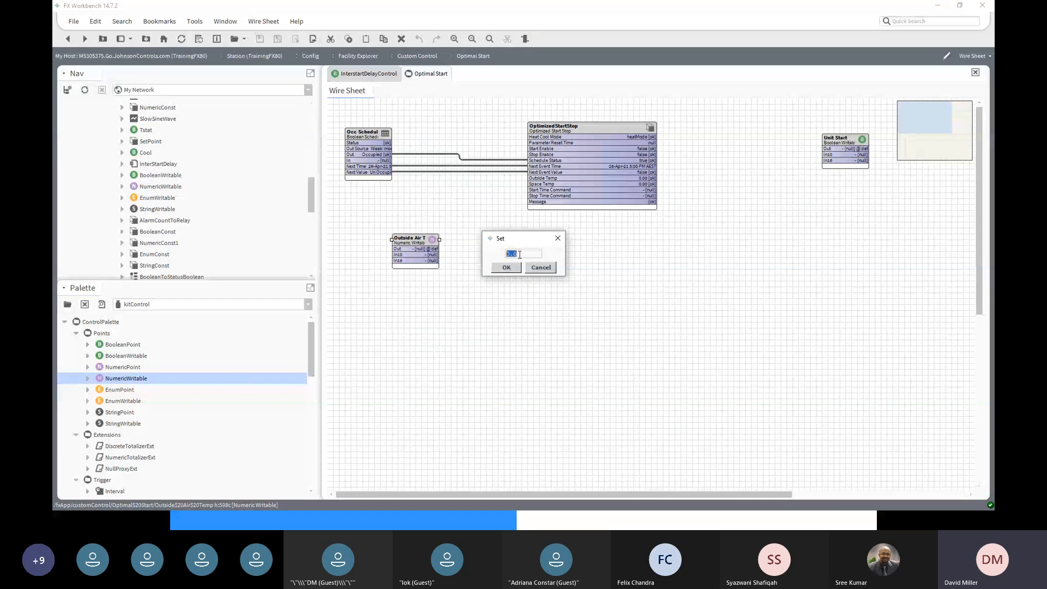
type("25")
left_click(507, 268)
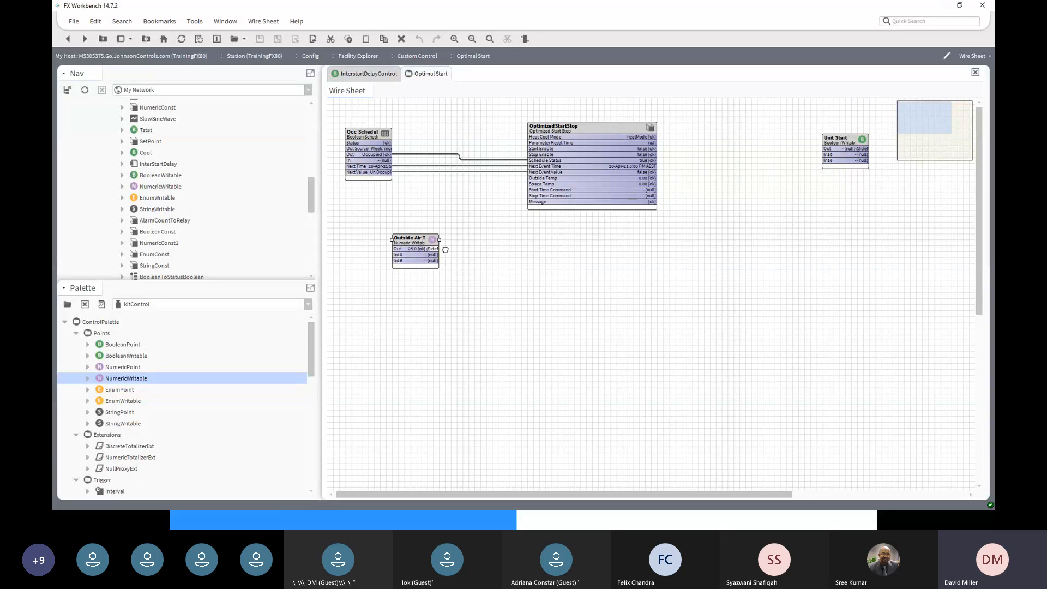
left_click_drag(443, 249, 535, 178)
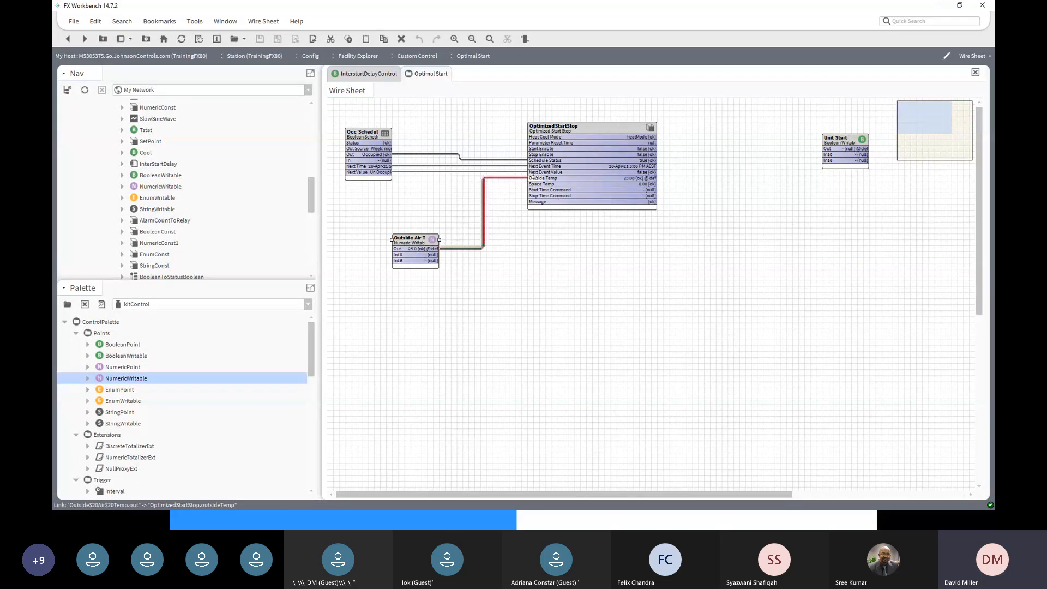
left_click_drag(411, 238, 365, 209)
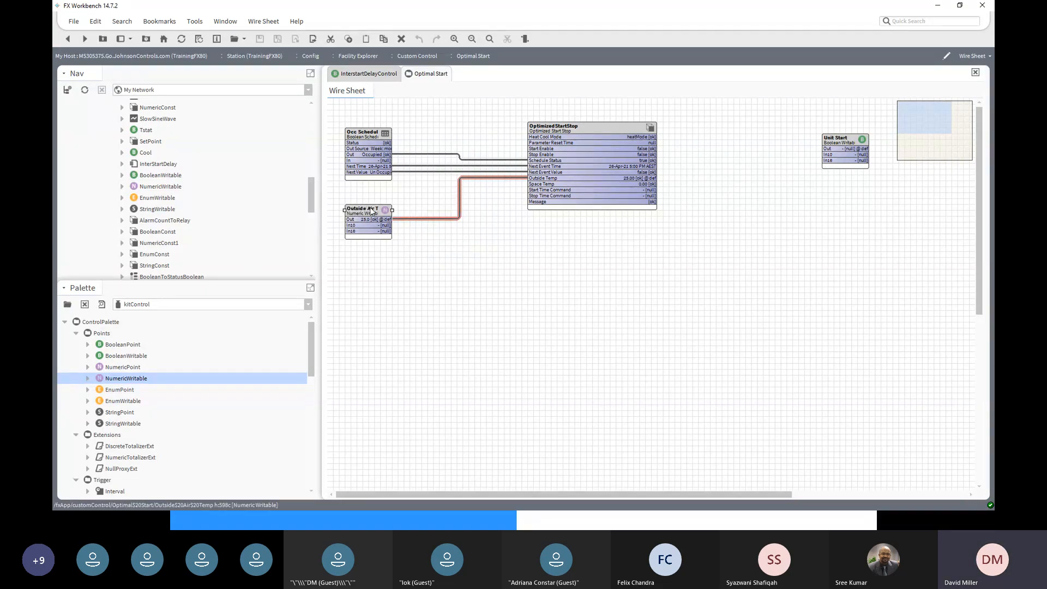
- Duplicate Outside Air Temp as 'Zone Temperature' and place it below Outside Air Temp
right_click(371, 211)
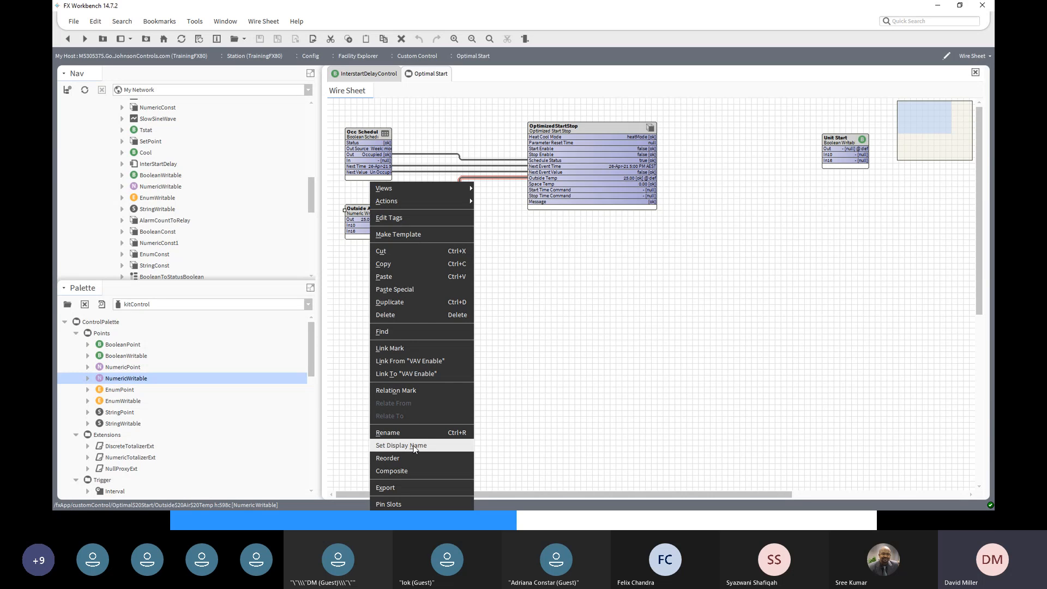
left_click(398, 307)
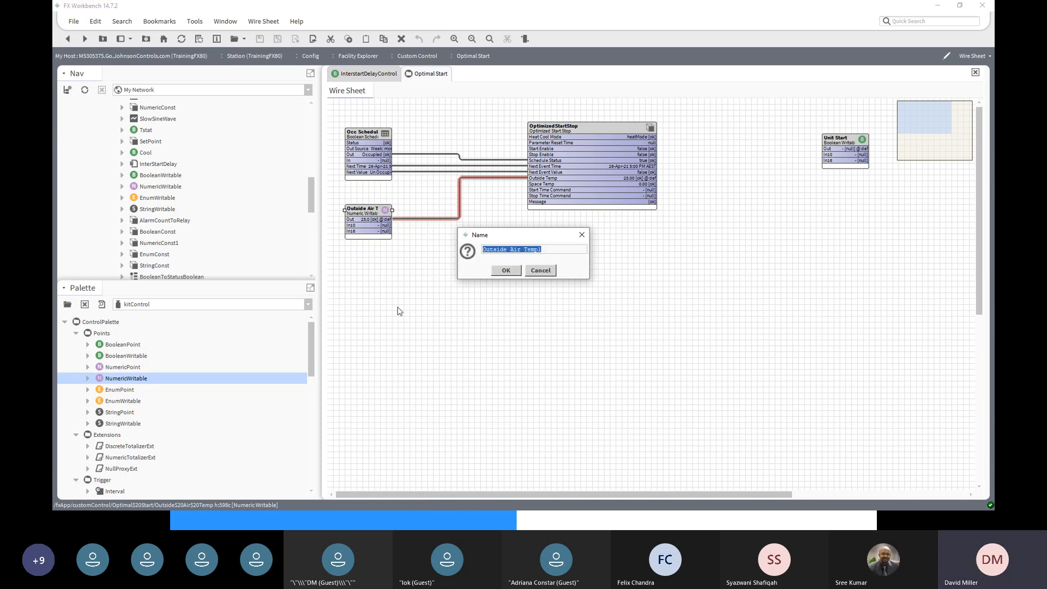
type("Zo")
type("ne Temperature")
left_click(506, 271)
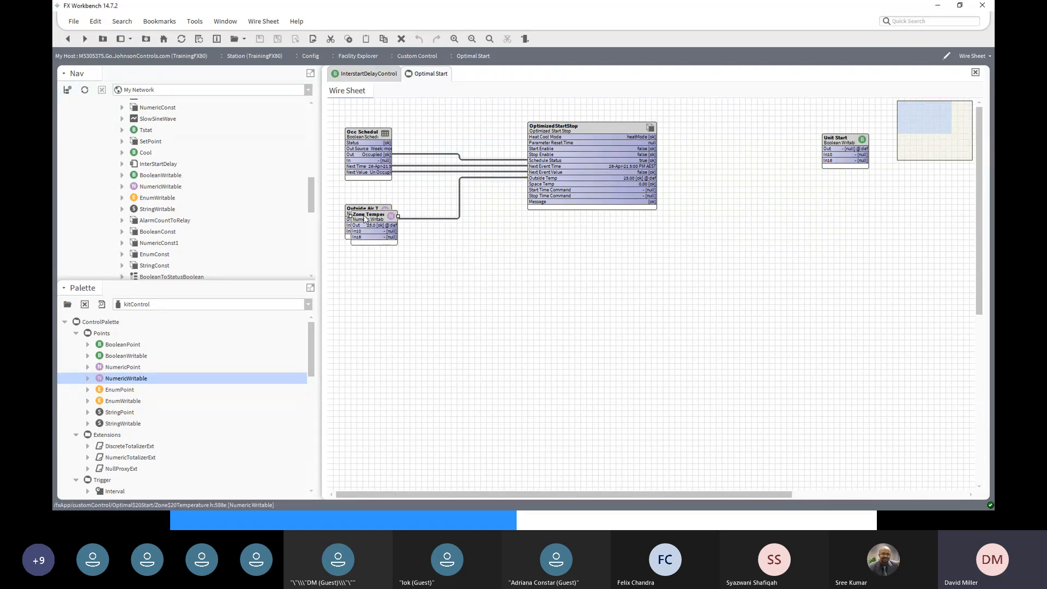
left_click_drag(365, 218, 360, 253)
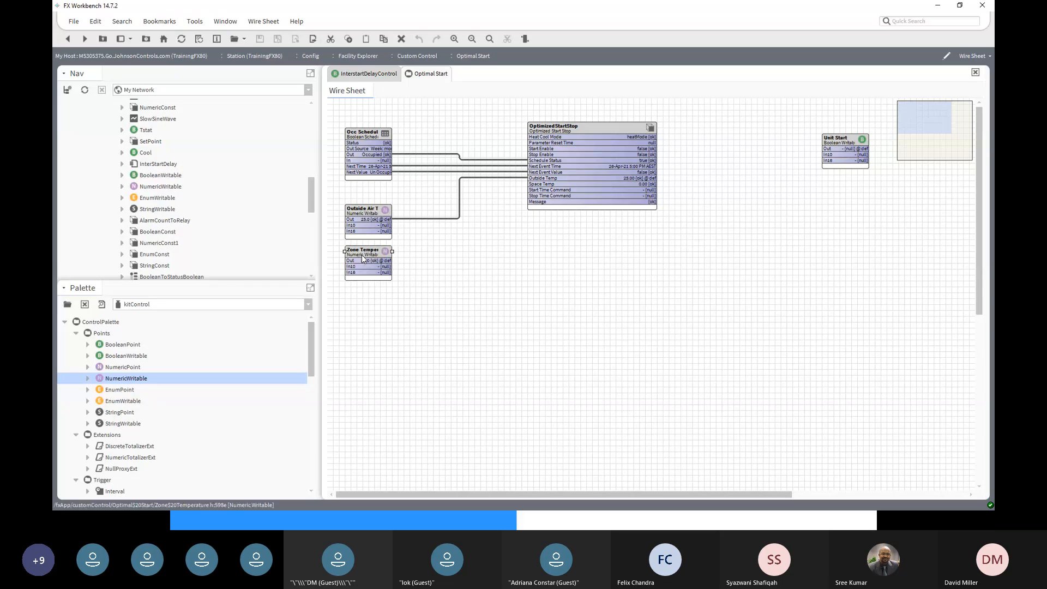
- Set Zone Temperature to 23 and link it to OptimizedStartStop's Space Temp
right_click(363, 257)
mouse_move(391, 205)
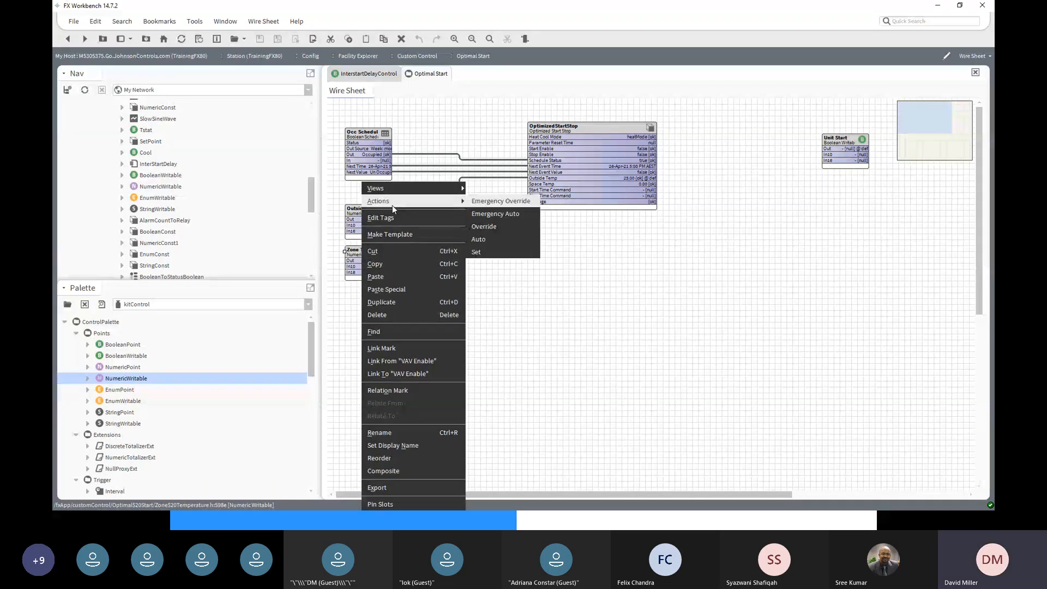
left_click(478, 253)
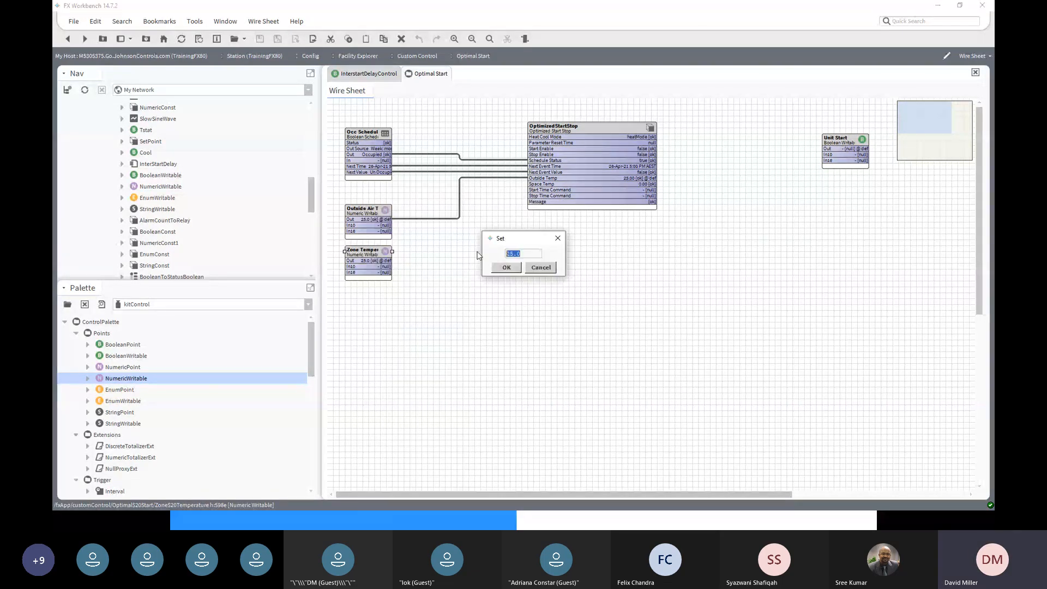
type("23")
left_click(508, 269)
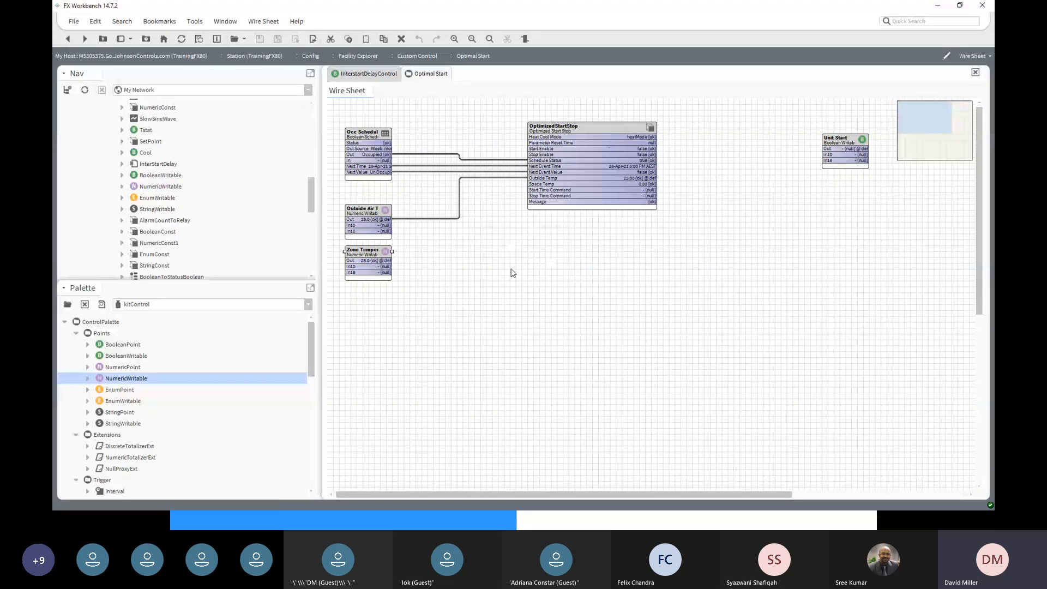
left_click_drag(385, 261, 528, 184)
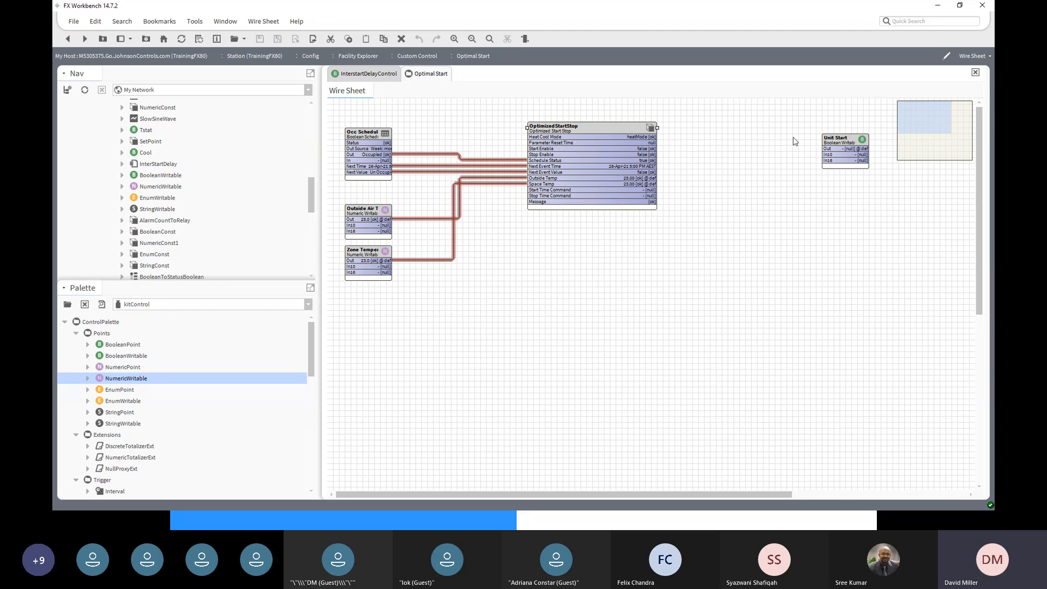
- Reposition Unit Start and OptimizedStartStop, then wire Occ Schedule's Out into Unit Start's In16
left_click_drag(849, 148, 824, 115)
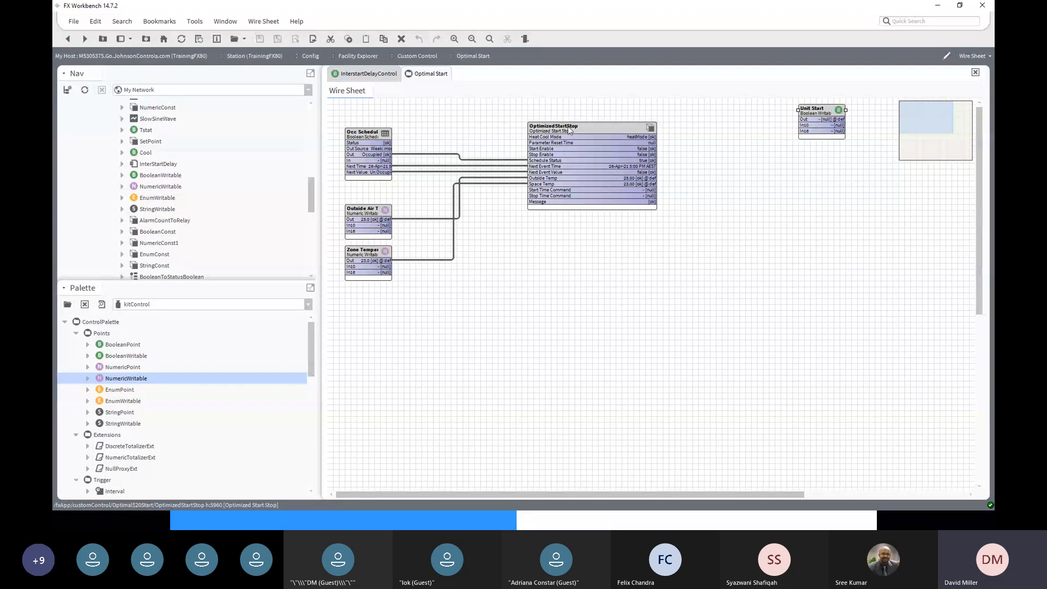
left_click_drag(581, 126, 587, 148)
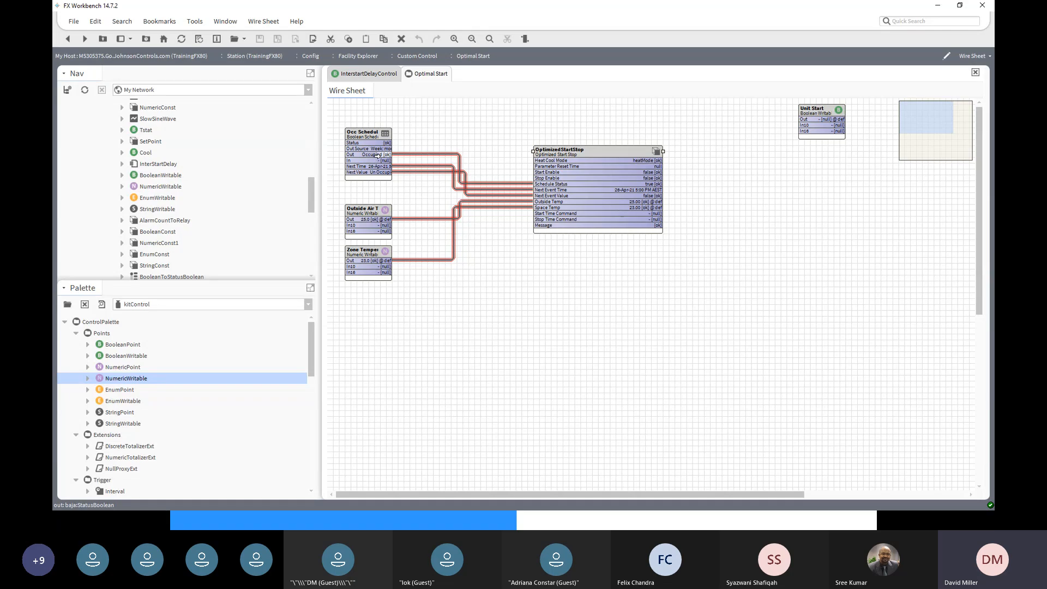
left_click_drag(377, 155, 805, 131)
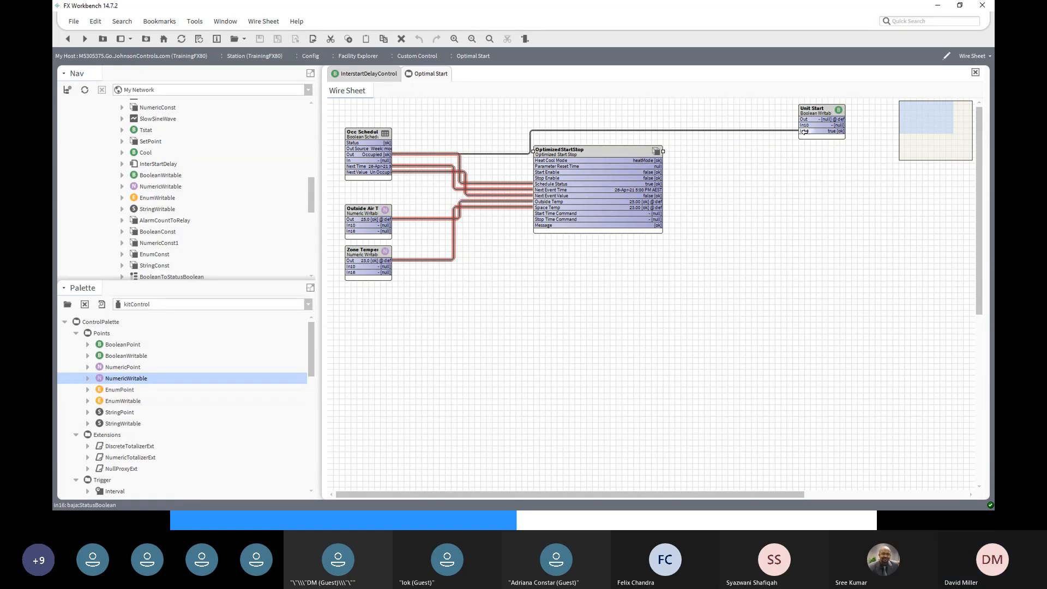
double_click(824, 109)
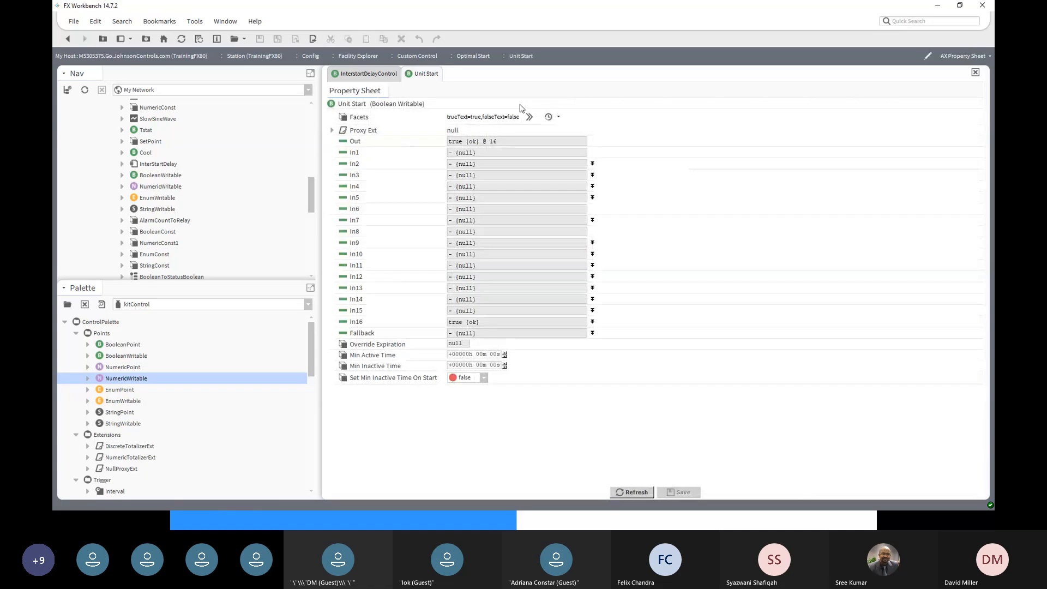
- Apply the trueText=On, falseText=Off facets preset to Unit Start, then return to the wire sheet
left_click(551, 117)
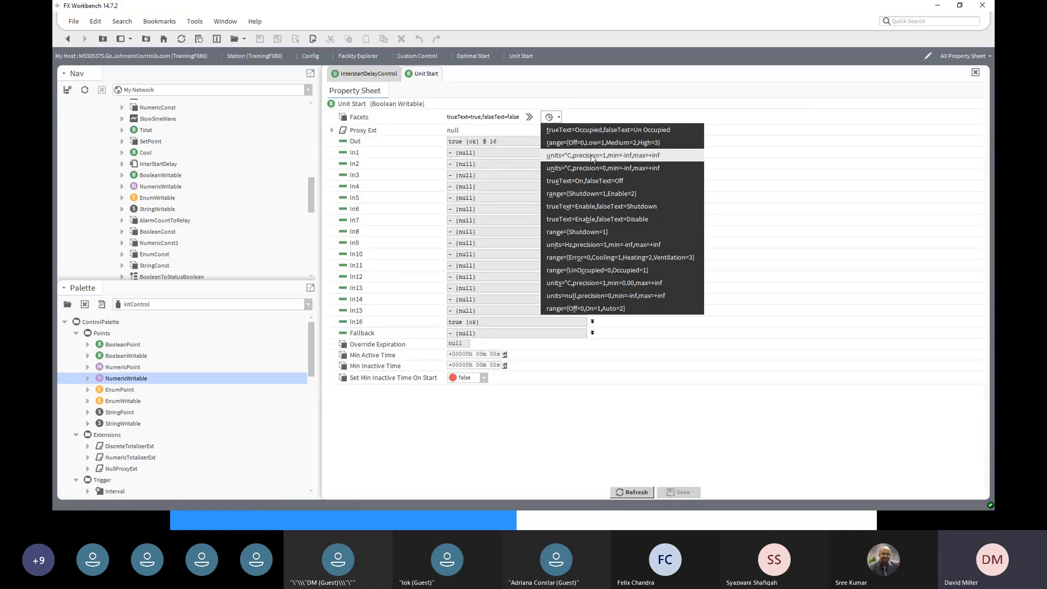
left_click(600, 184)
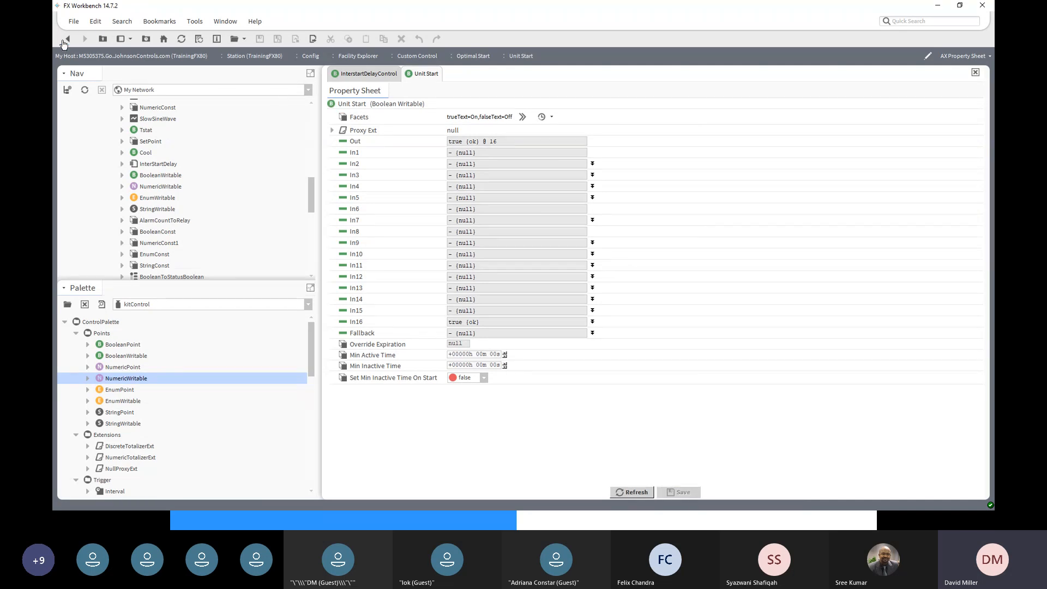
left_click(66, 39)
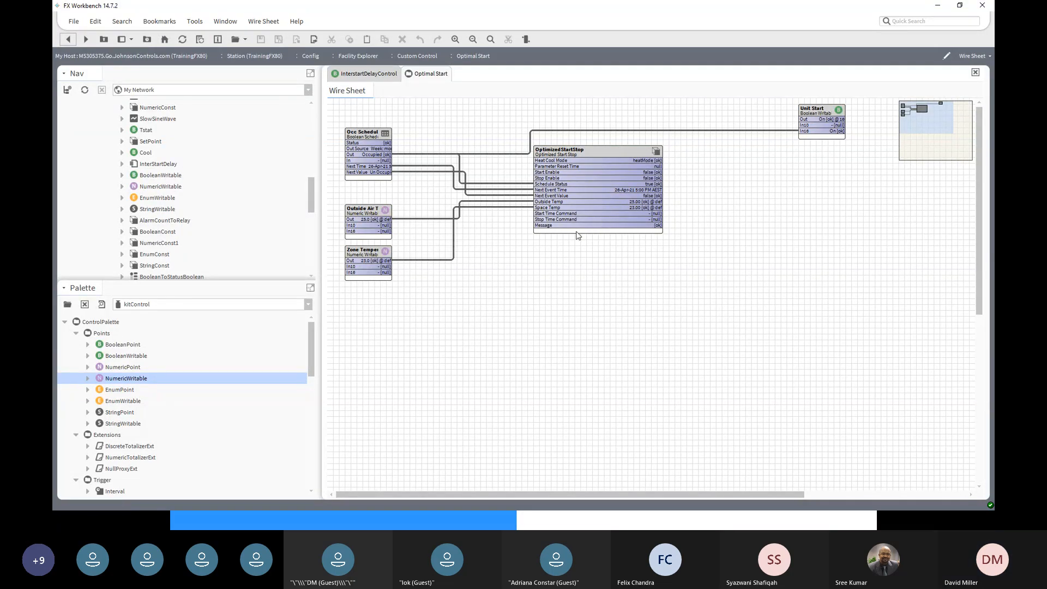
- Link OptimizedStartStop's Start Time Command to Unit Start's In14
left_click(643, 212)
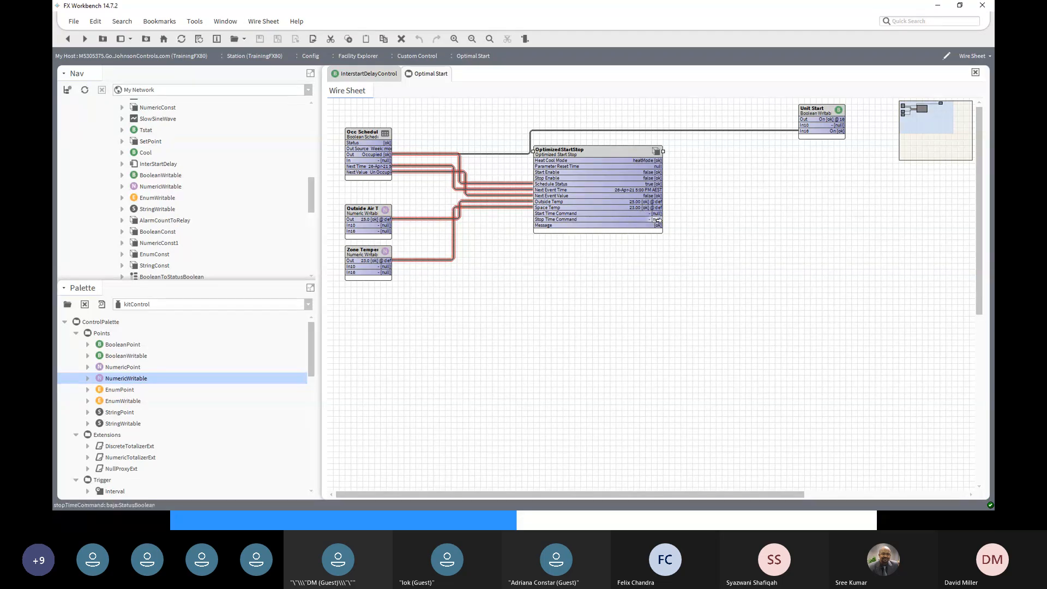
left_click_drag(658, 219, 802, 136)
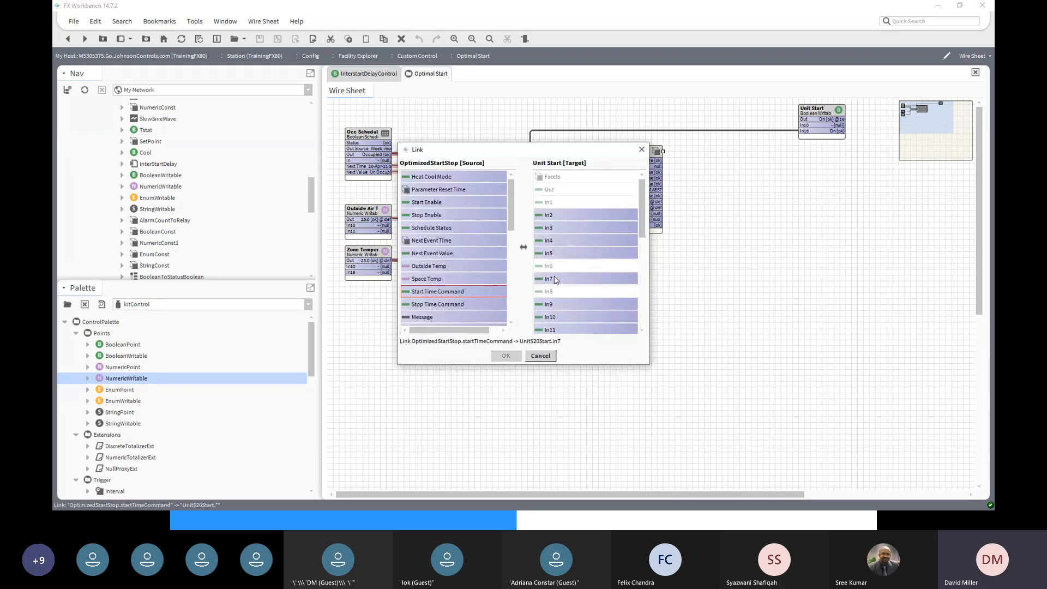
scroll(548, 319, "down", 3)
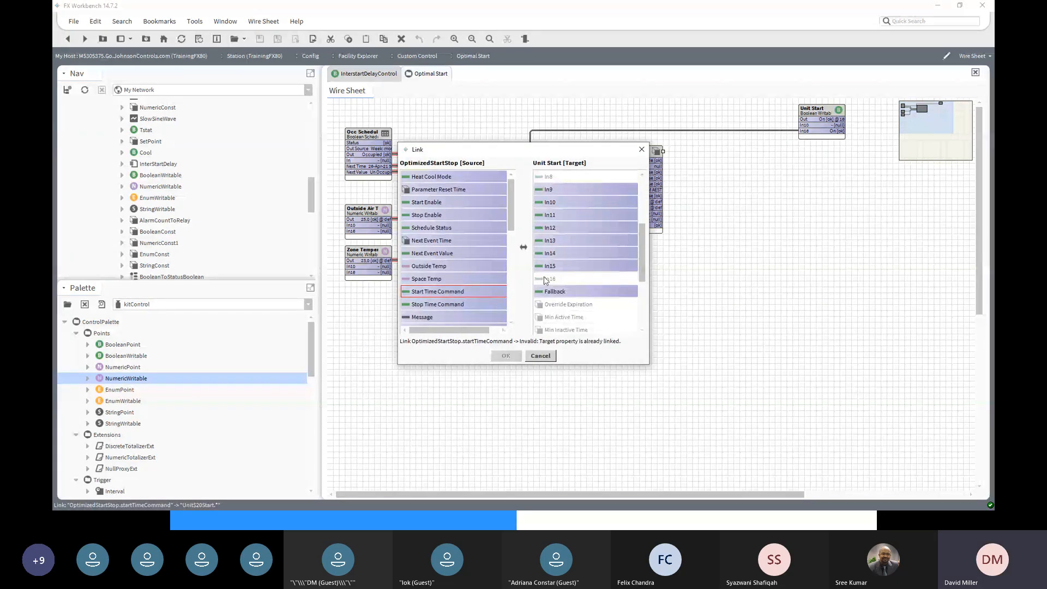
left_click(544, 252)
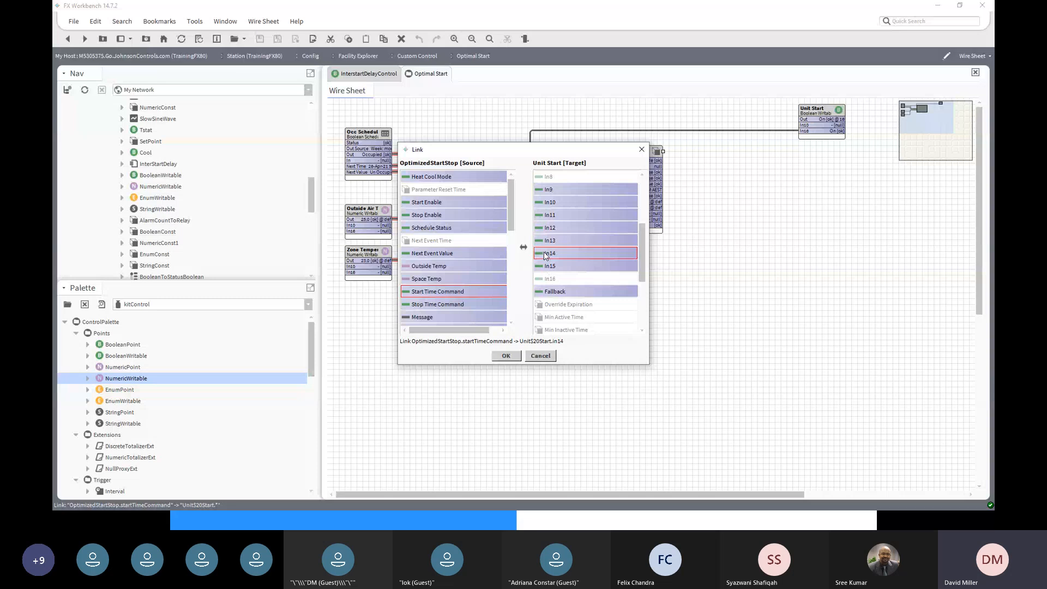
left_click(506, 356)
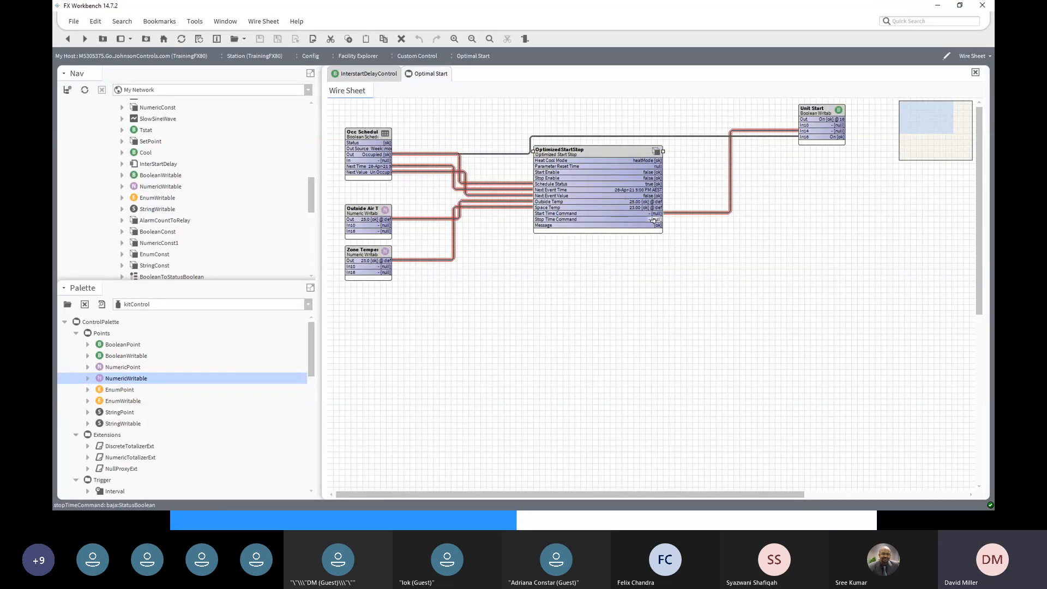
- Link OptimizedStartStop's Stop Time Command to Unit Start's In15
left_click_drag(654, 220, 802, 144)
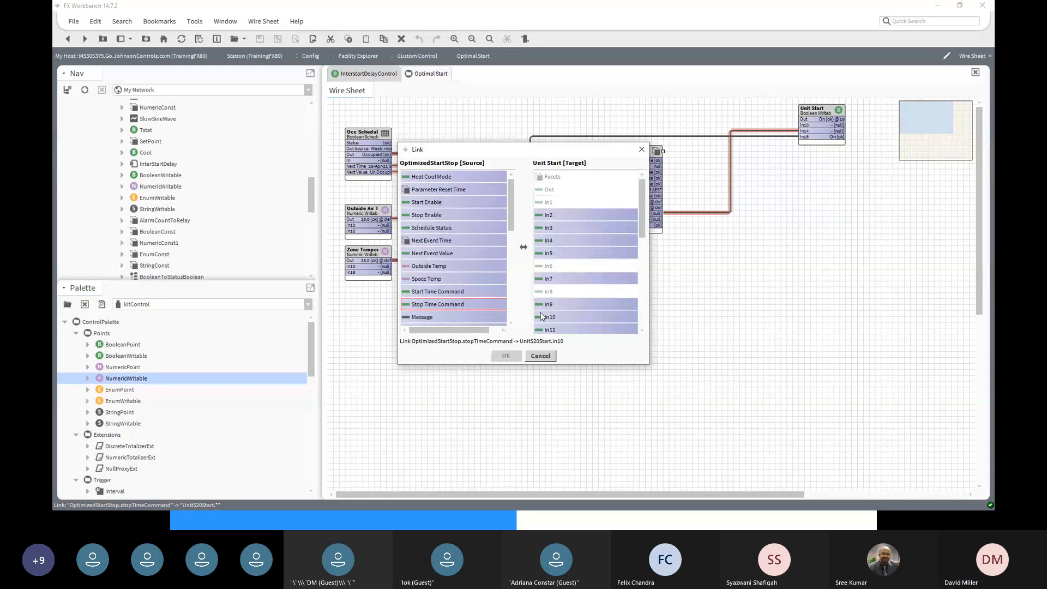
scroll(557, 323, "down", 2)
scroll(556, 321, "down", 3)
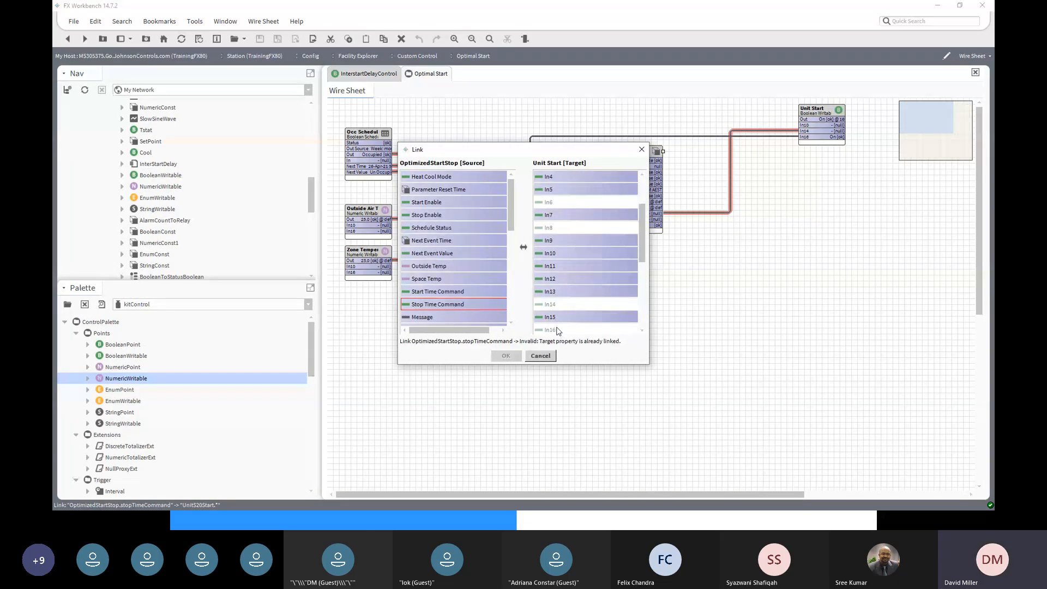
left_click(552, 318)
left_click(506, 356)
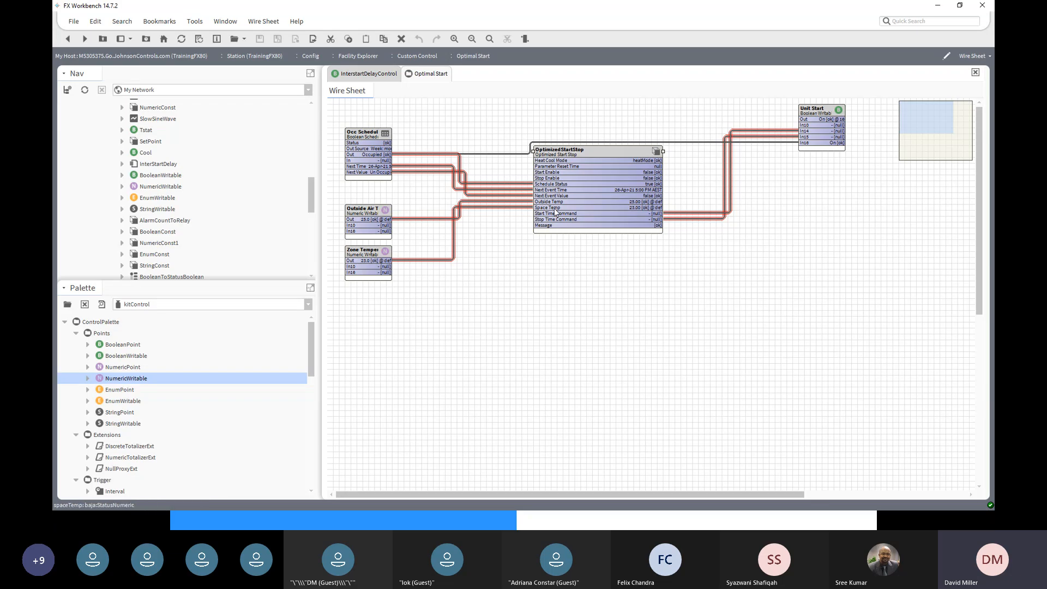
- Set OptimizedStartStop's Upper Comfort Limit to 23 and Lower Comfort Limit to 20, and save
double_click(600, 152)
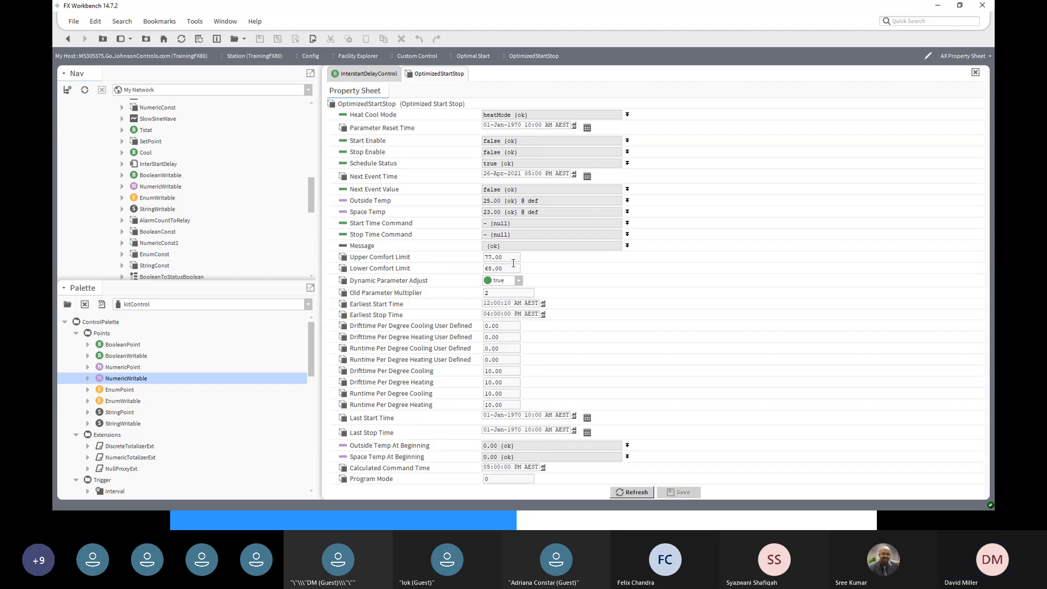
left_click_drag(513, 260, 467, 258)
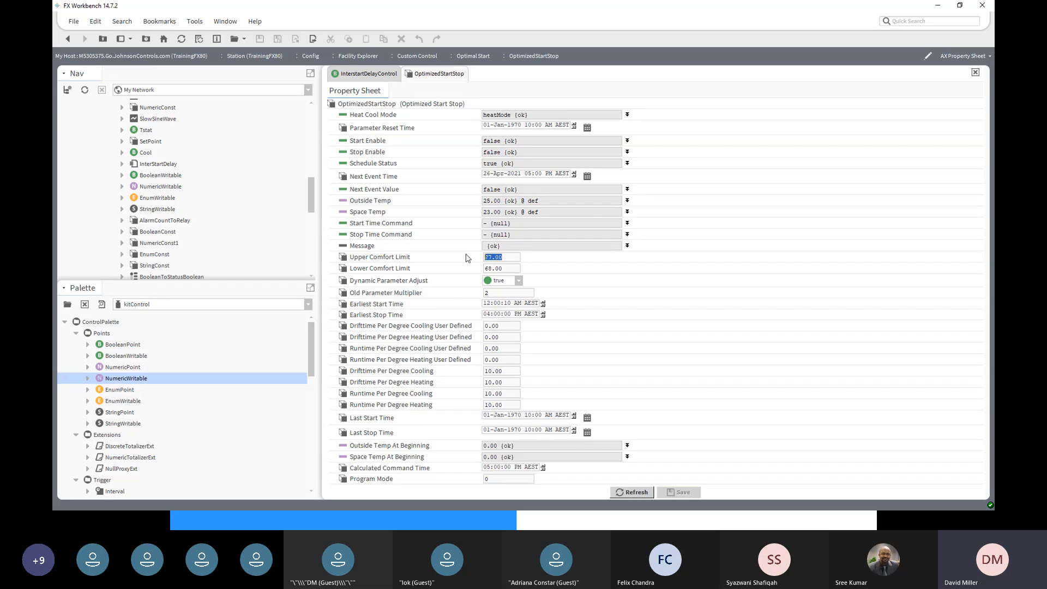
type("23")
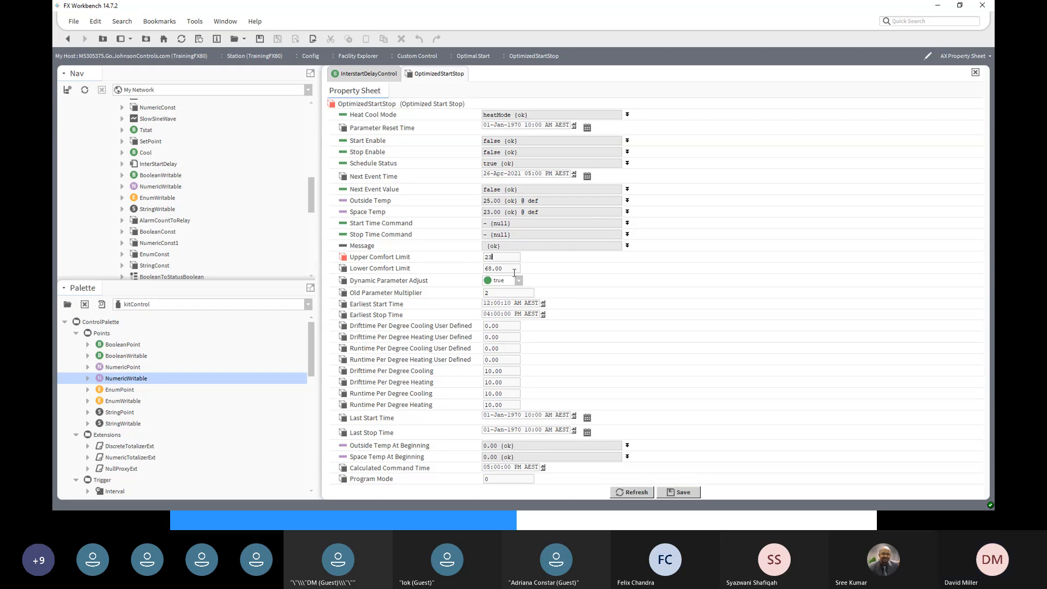
left_click_drag(510, 269, 473, 272)
type("20")
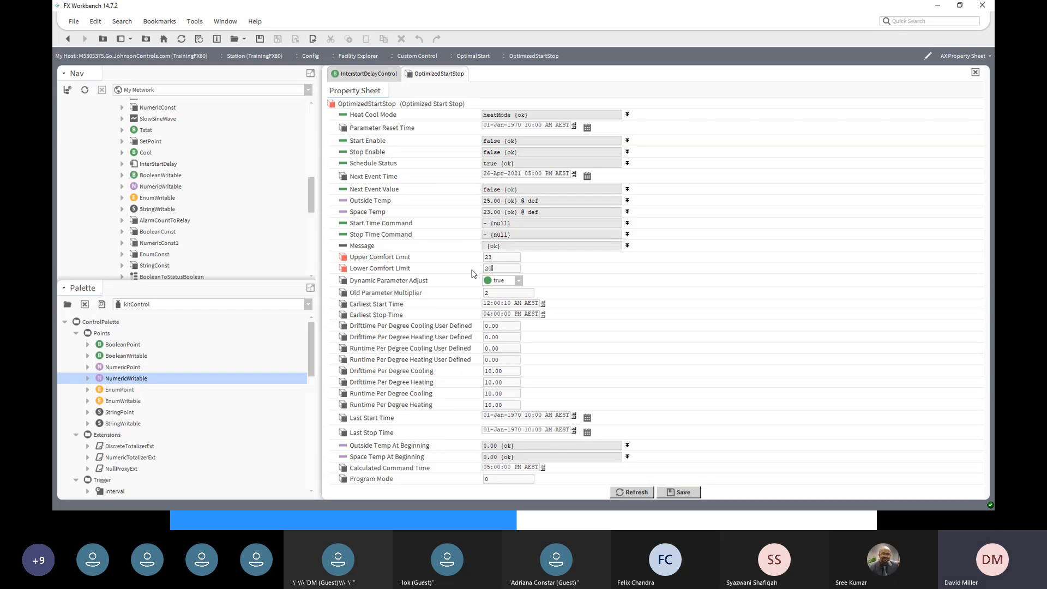
left_click(682, 493)
- Set Start Enable and Stop Enable to true, save, and return to the wire sheet
left_click(627, 141)
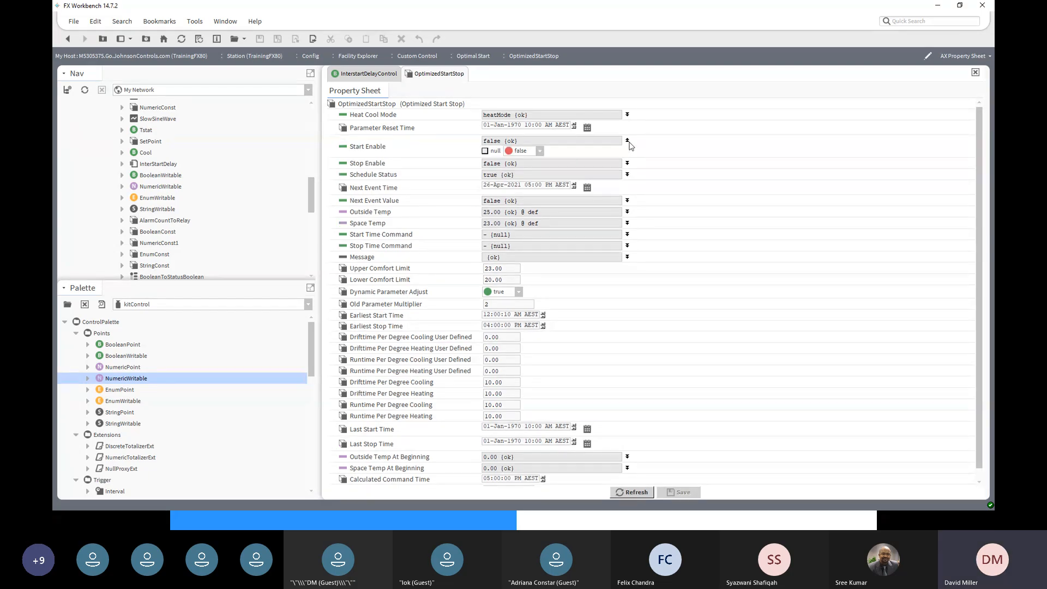
left_click(539, 151)
left_click(525, 171)
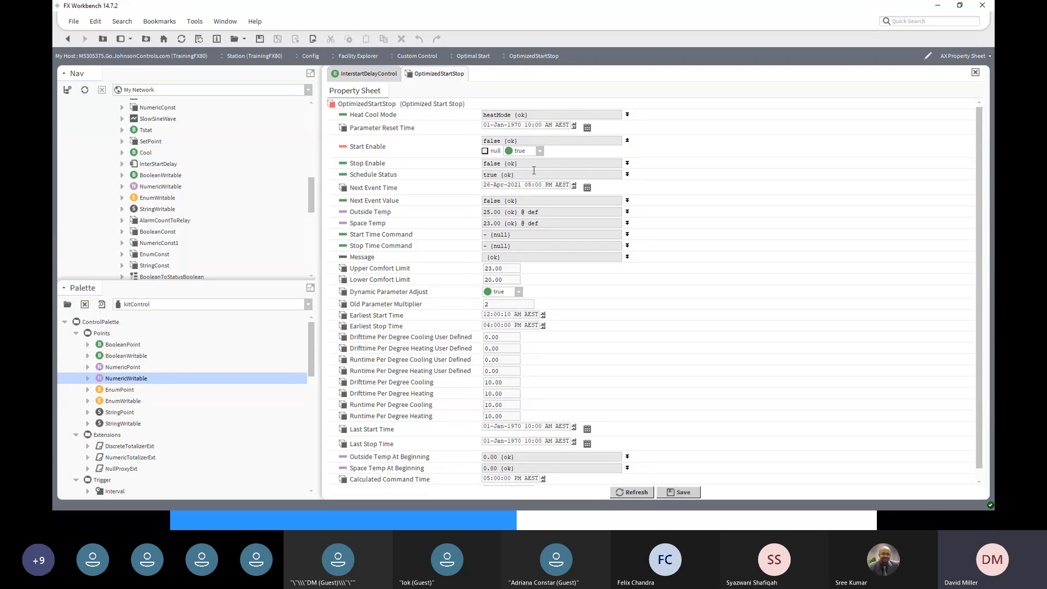
left_click(628, 164)
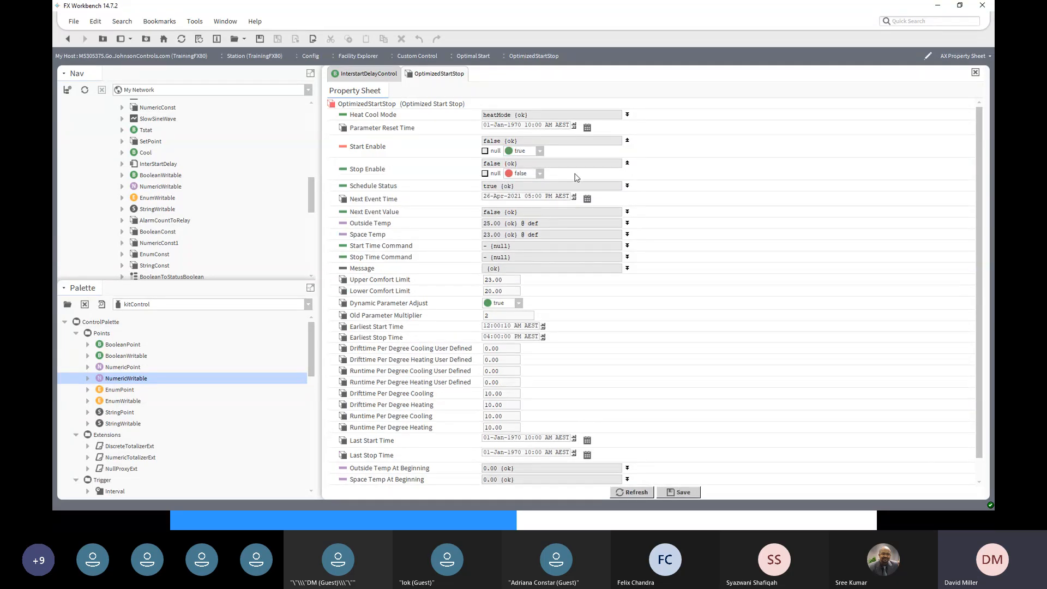
left_click(539, 174)
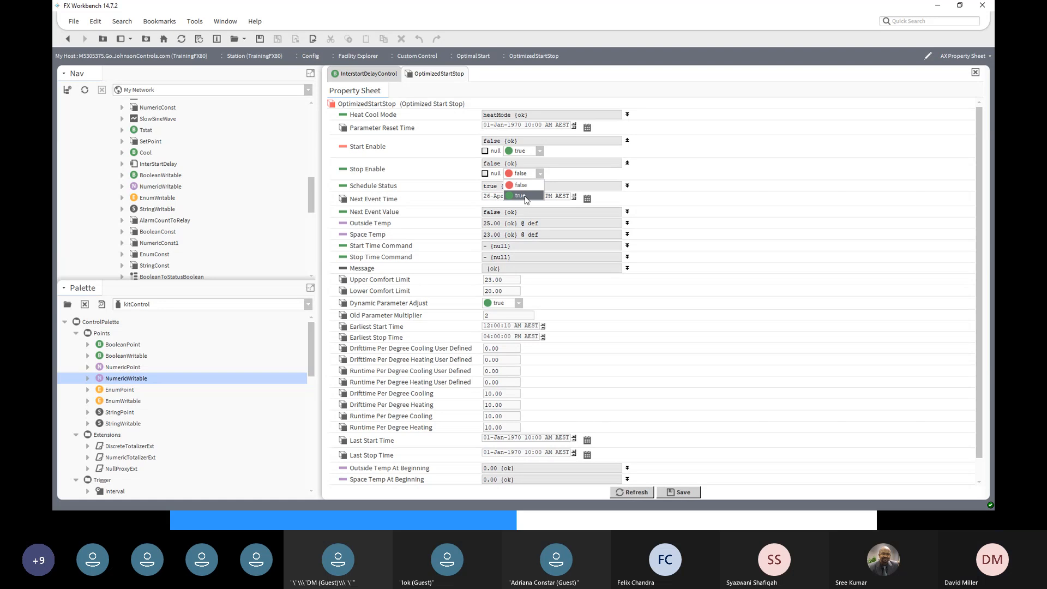
left_click(524, 196)
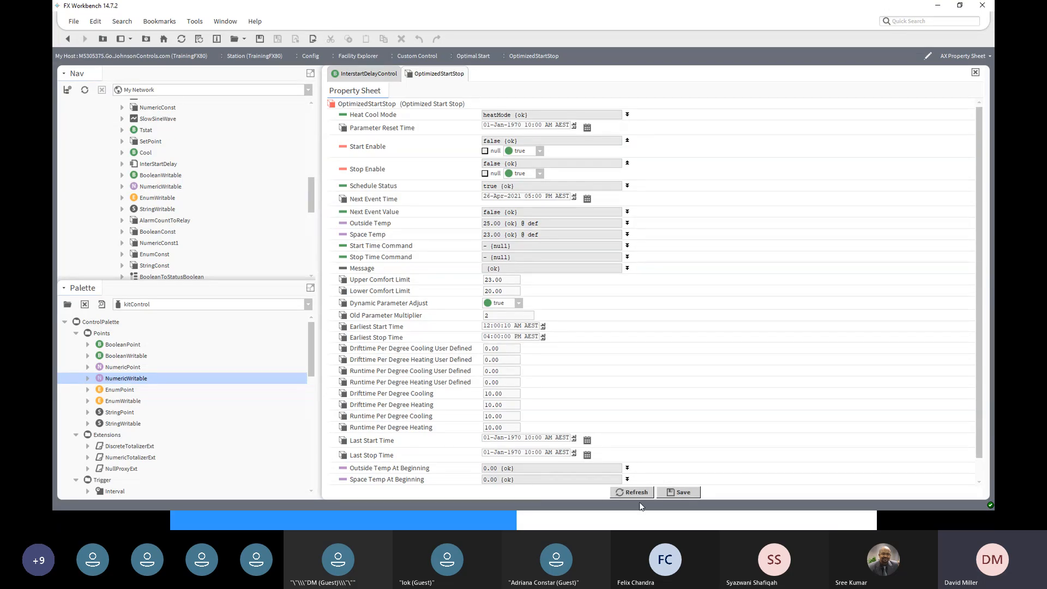
left_click(679, 491)
left_click(65, 41)
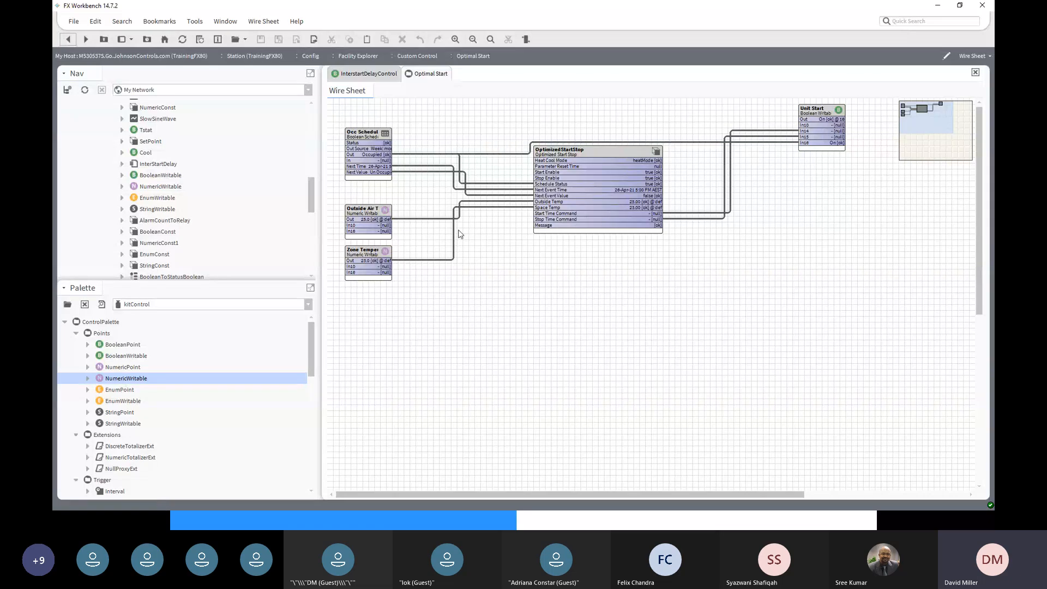
left_click(368, 254)
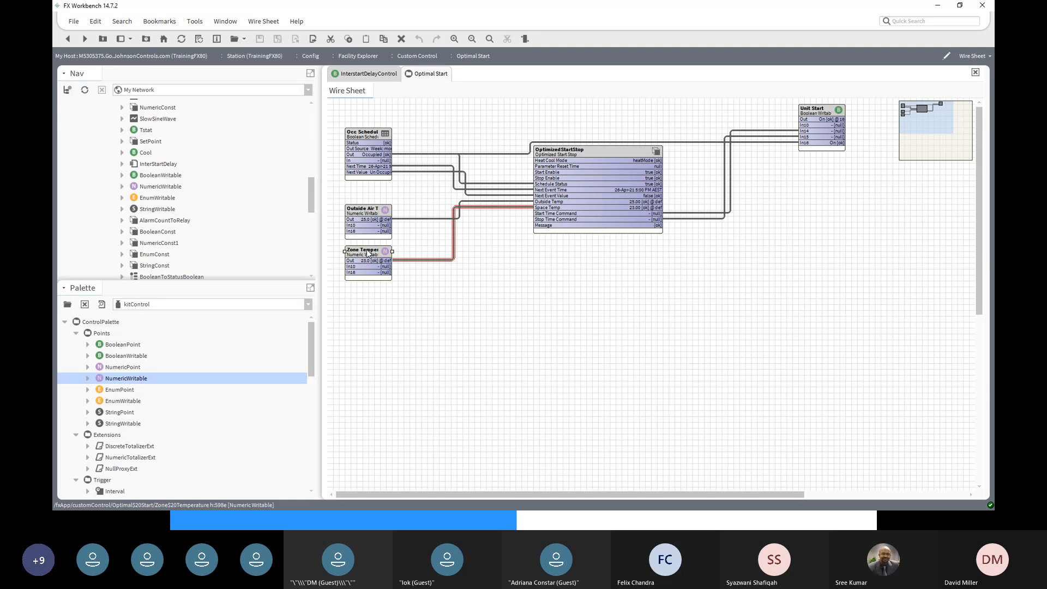
- Move Monday's Occupied period in Occ Schedule to 2:30–5:00 PM, save, and return to the wire sheet
double_click(363, 136)
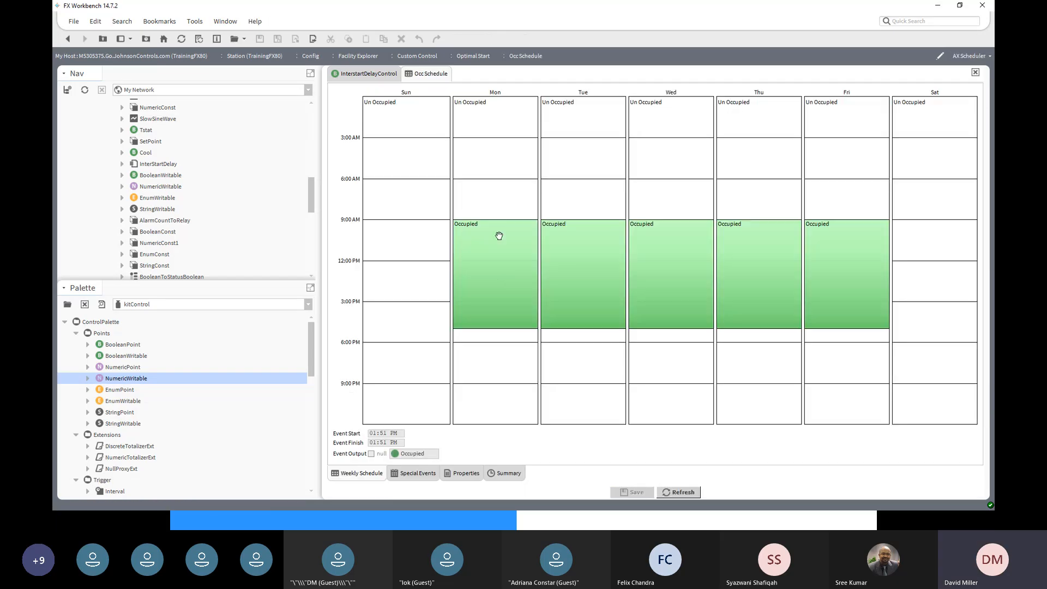
left_click_drag(493, 220, 498, 290)
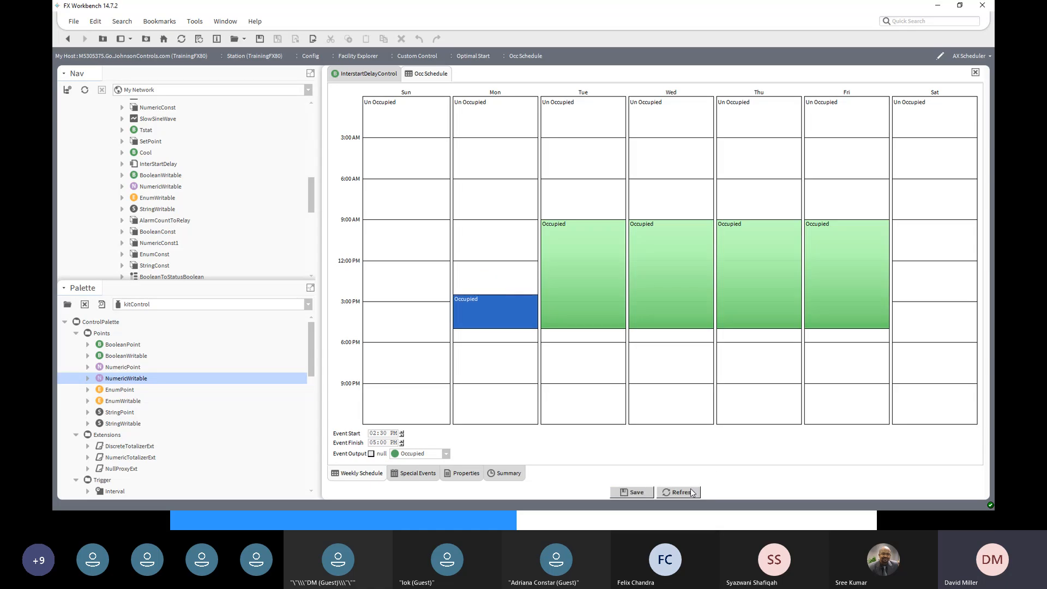
left_click(637, 491)
left_click(68, 43)
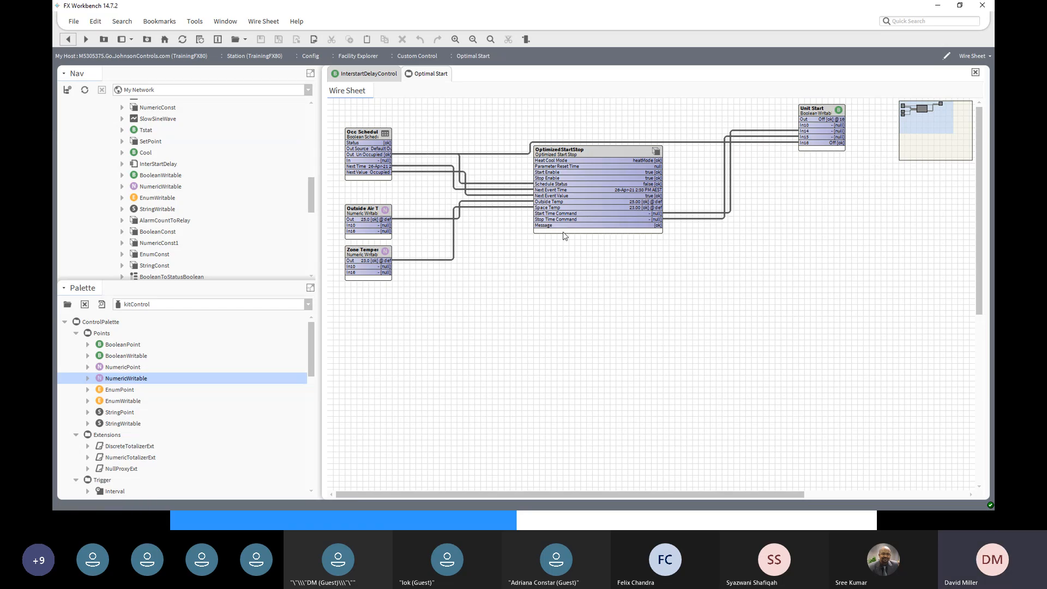
- Dismiss the open menus and open the OptimizedStartStop block's AX Property Sheet
right_click(550, 147)
mouse_move(649, 155)
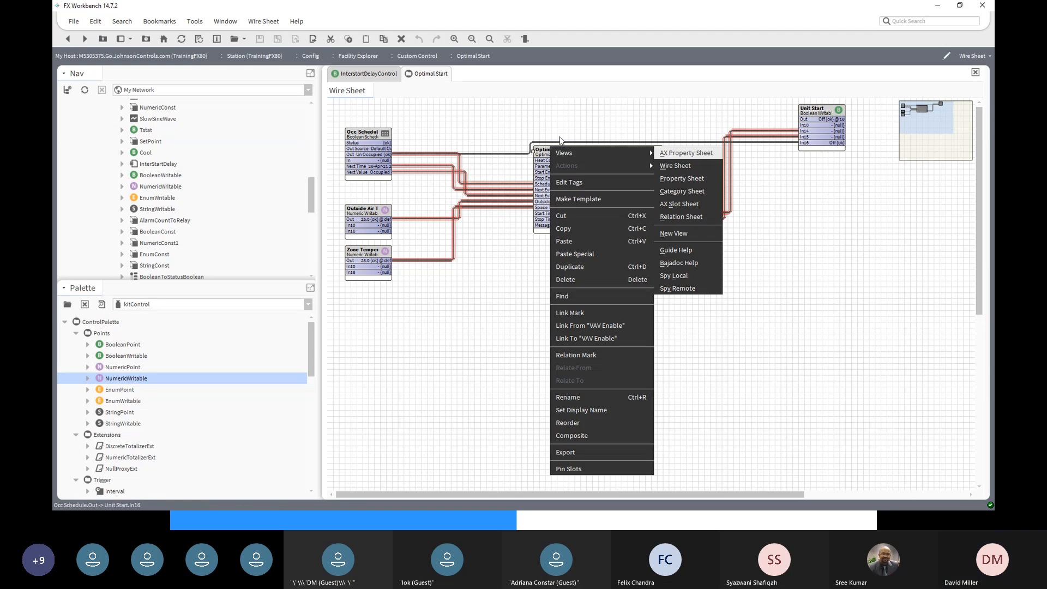
key("Escape")
key("Escape")
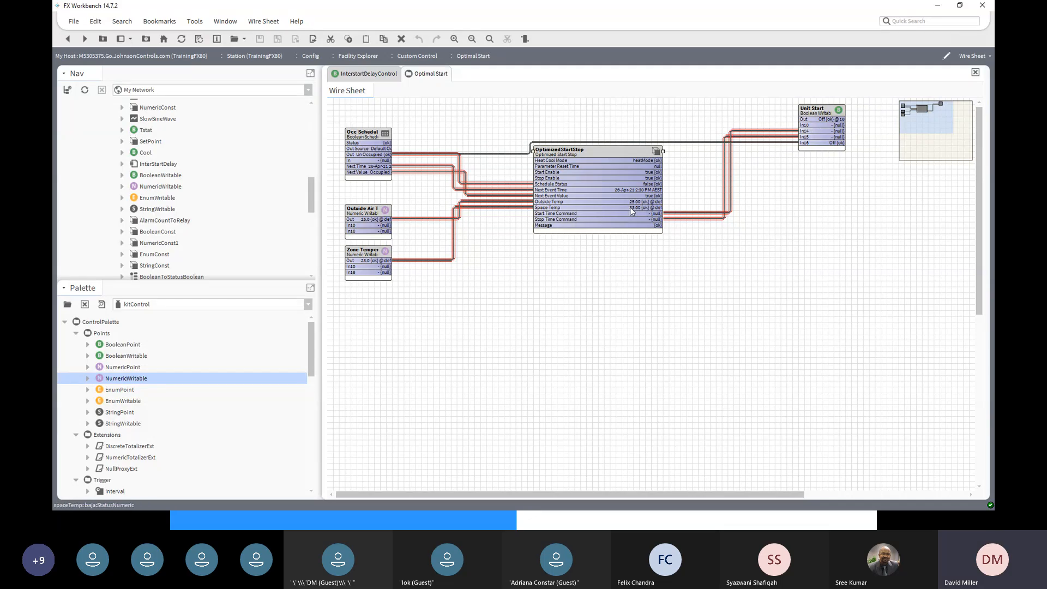
left_click(355, 253)
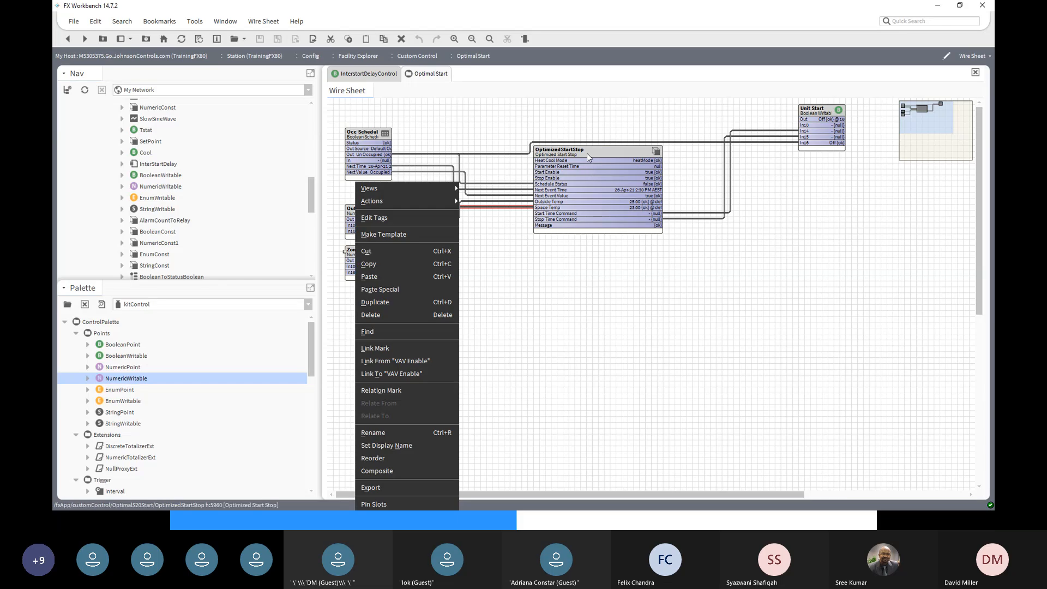
left_click(627, 357)
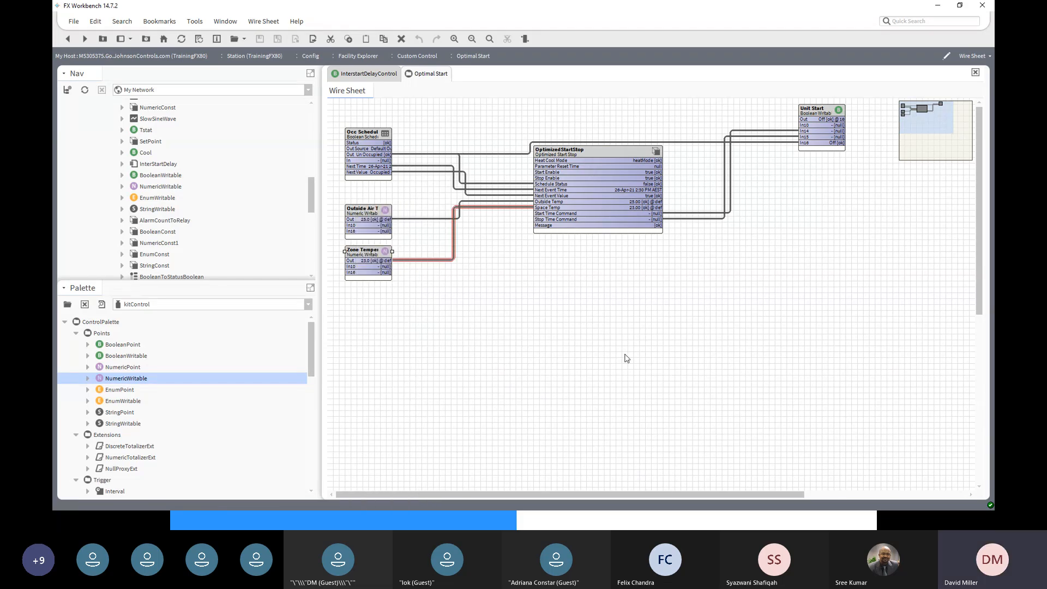
double_click(598, 148)
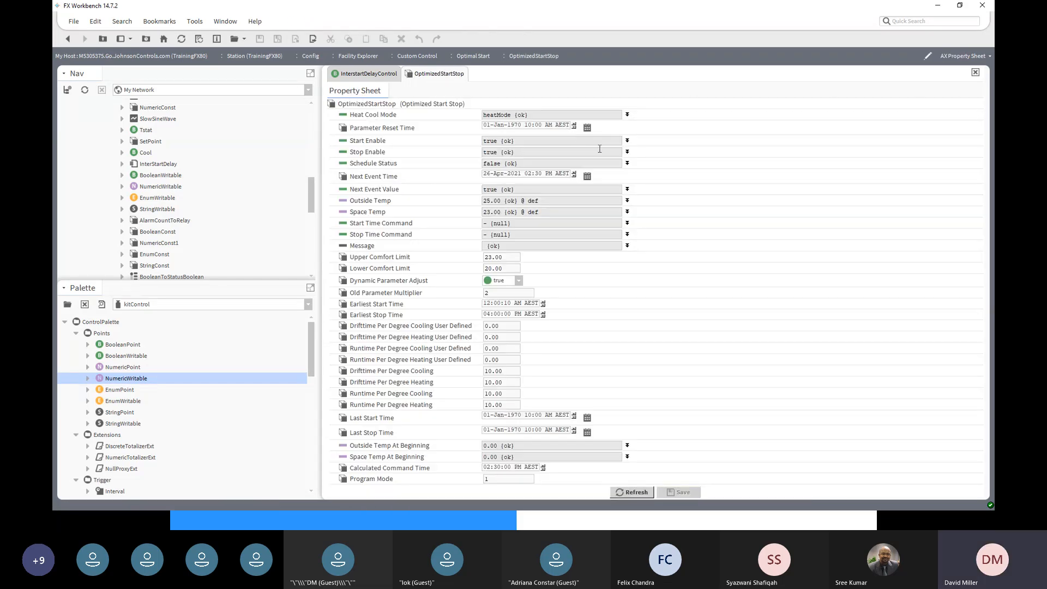
- Set OptimizedStartStop's Heat Cool Mode to coolMode, save, and go back to the wire sheet
left_click(627, 115)
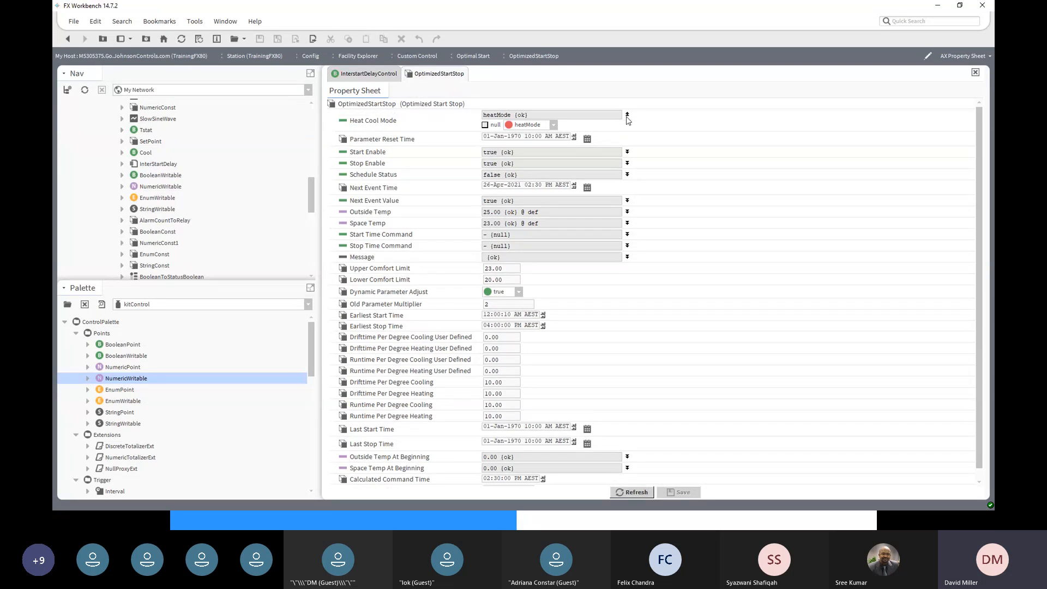
left_click(554, 125)
left_click(542, 147)
left_click(677, 491)
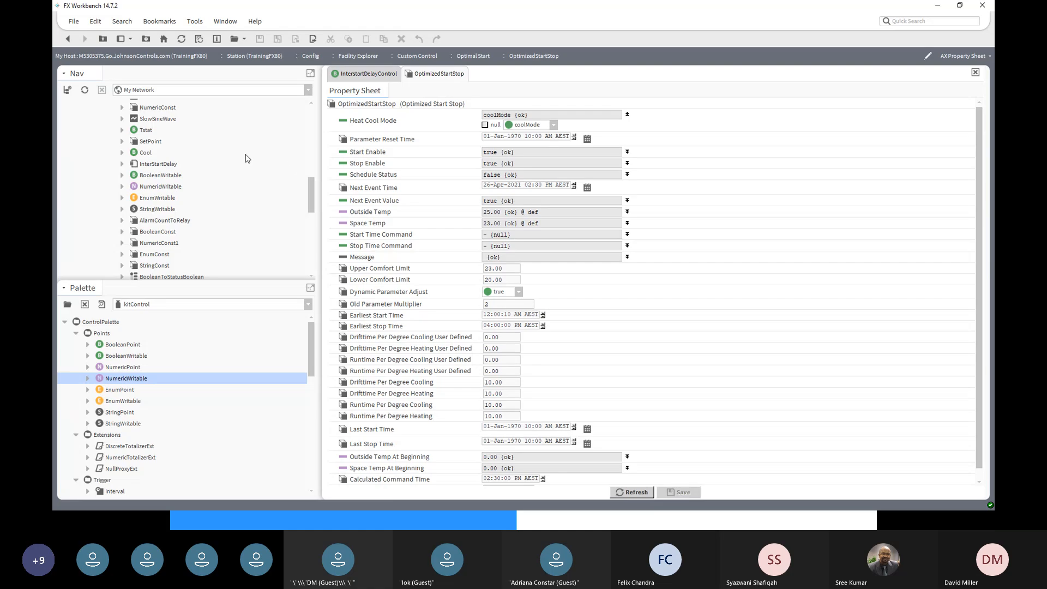
left_click(69, 40)
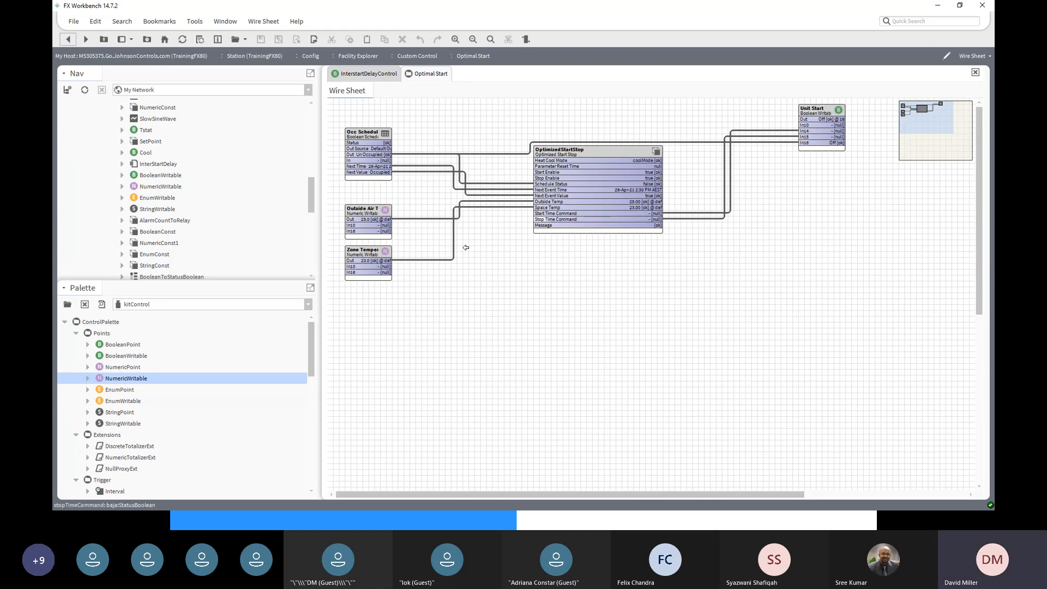
- Set Zone Temperature to 27 through Actions > Set, so Unit Start turns On
left_click(355, 254)
right_click(355, 254)
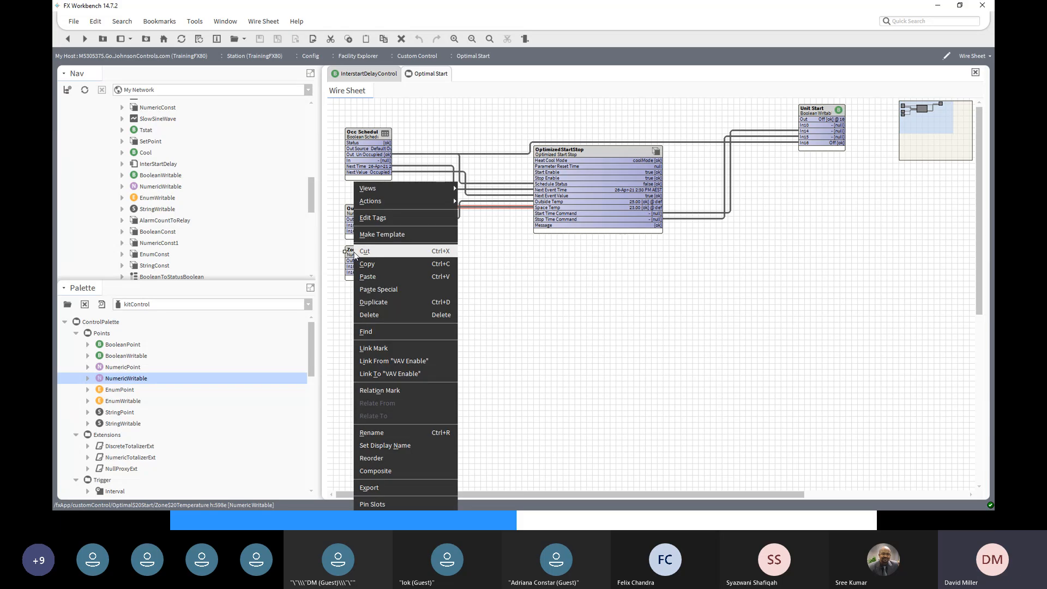
mouse_move(404, 200)
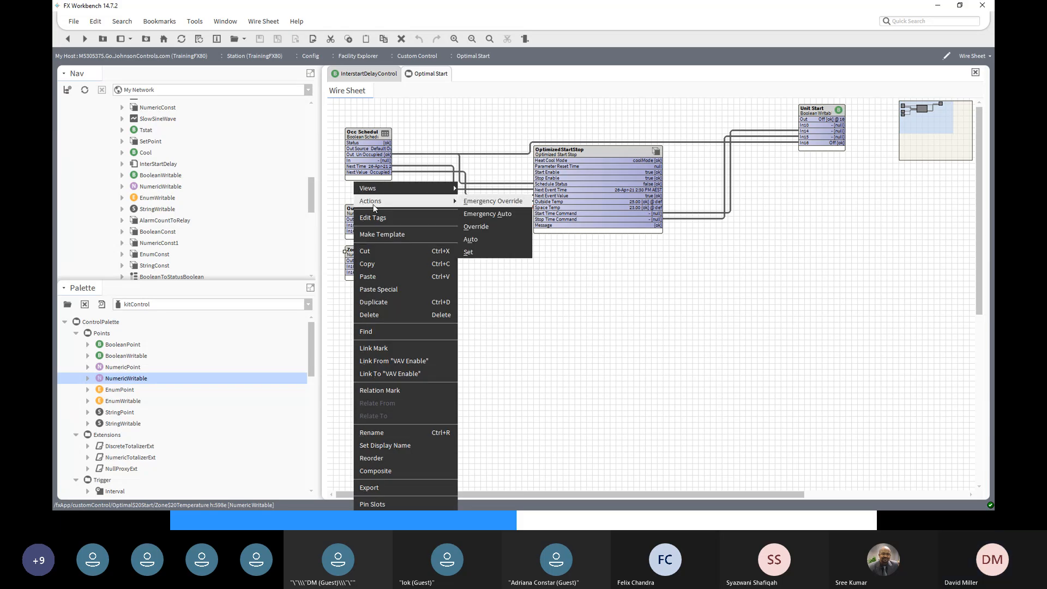
left_click(469, 252)
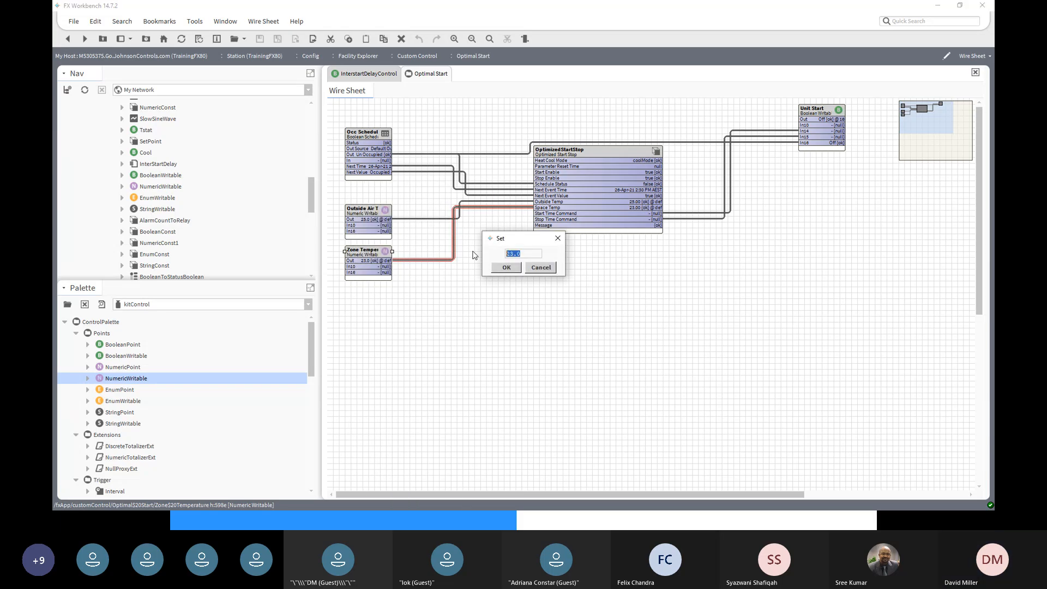
type("27")
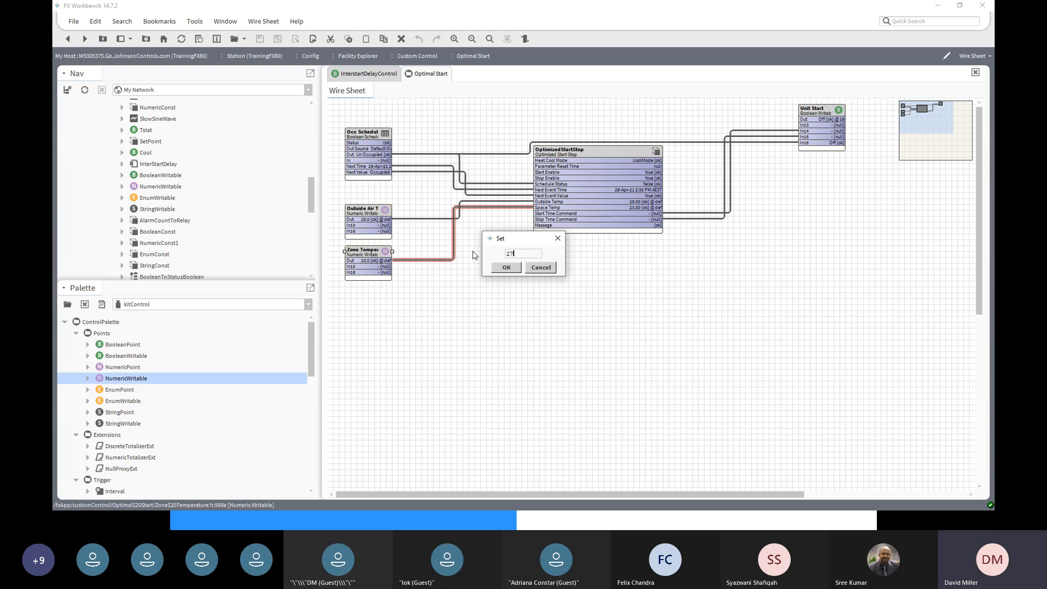
left_click(507, 268)
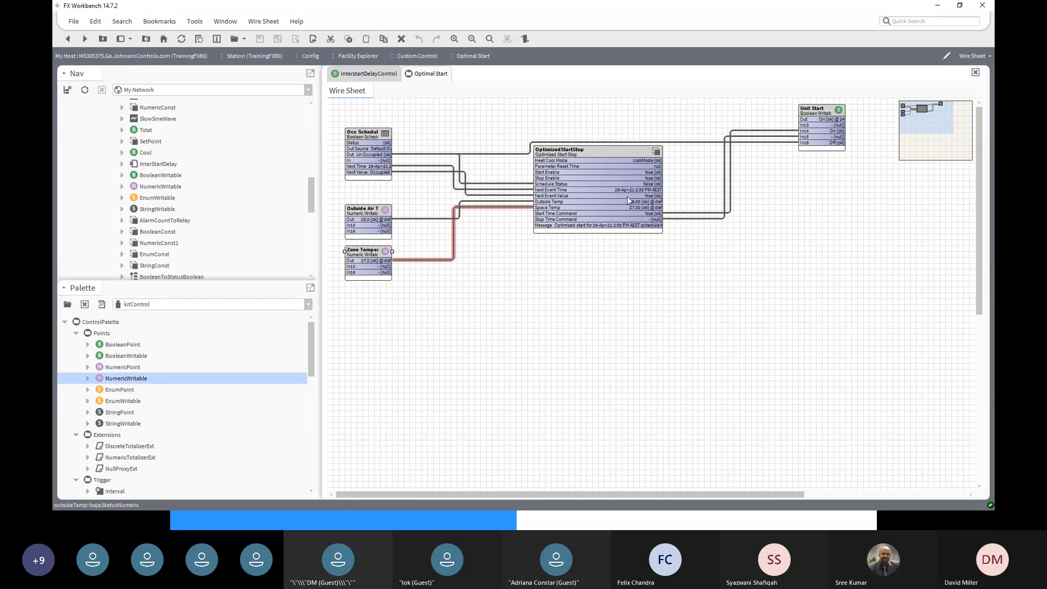
left_click(658, 152)
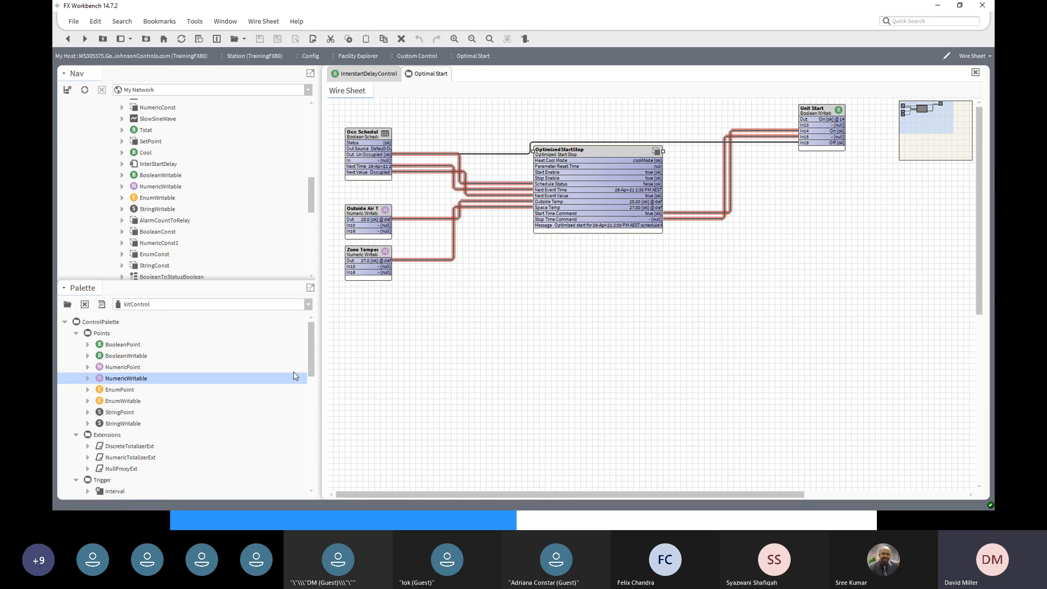
- Add a StringWritable named 'Optimal Start' at the right of the wire sheet
left_click(118, 424)
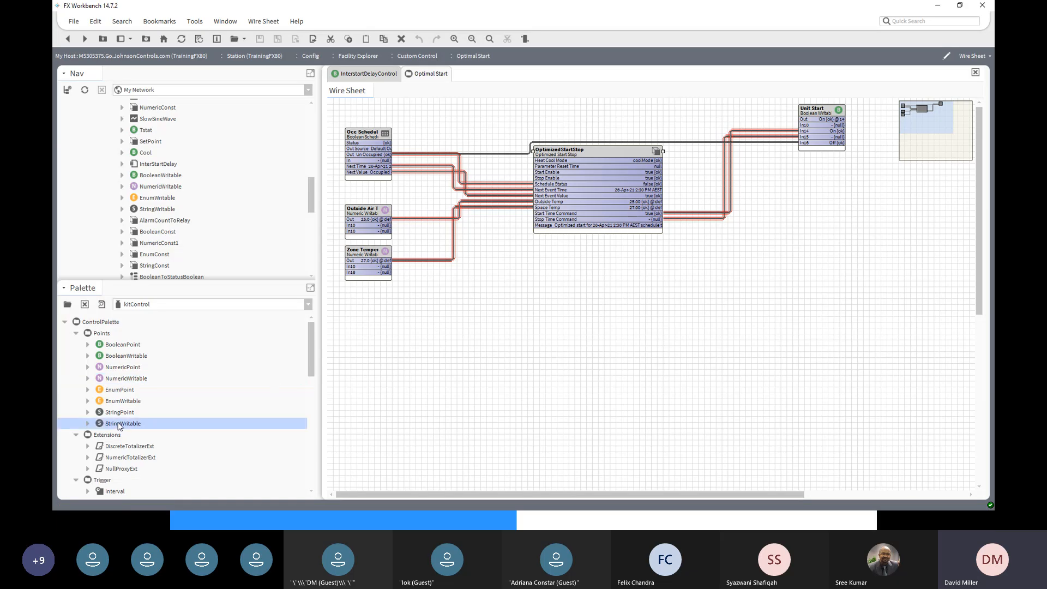
left_click_drag(119, 425, 854, 265)
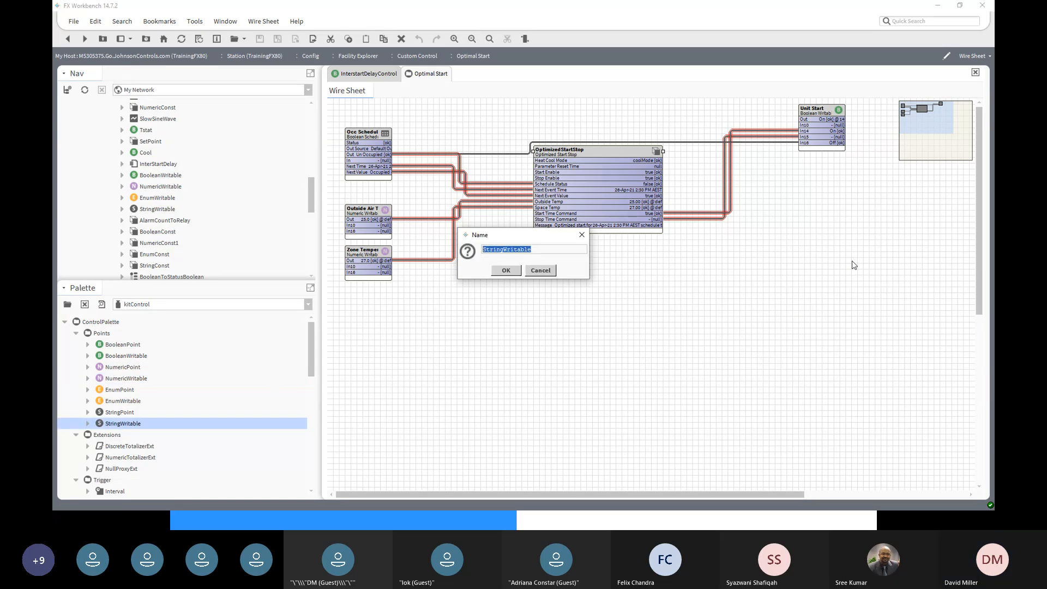
type("Optimal Start")
left_click(506, 270)
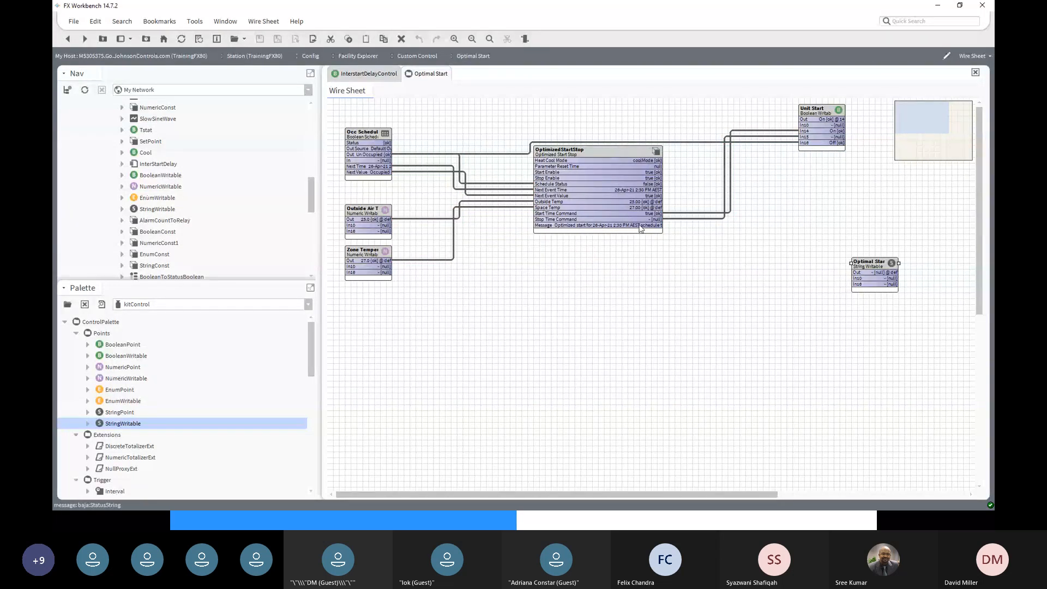
- Link OptimizedStartStop's Message to Optimal Start's Fallback and widen the new block
left_click(642, 228)
left_click_drag(654, 227, 855, 285)
left_click(459, 316)
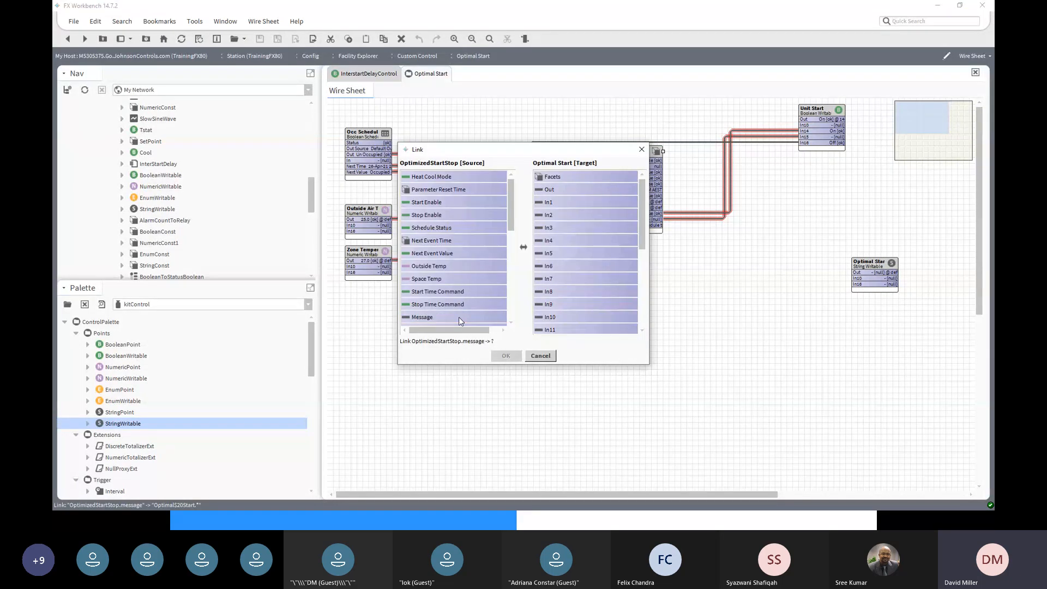
left_click(459, 317)
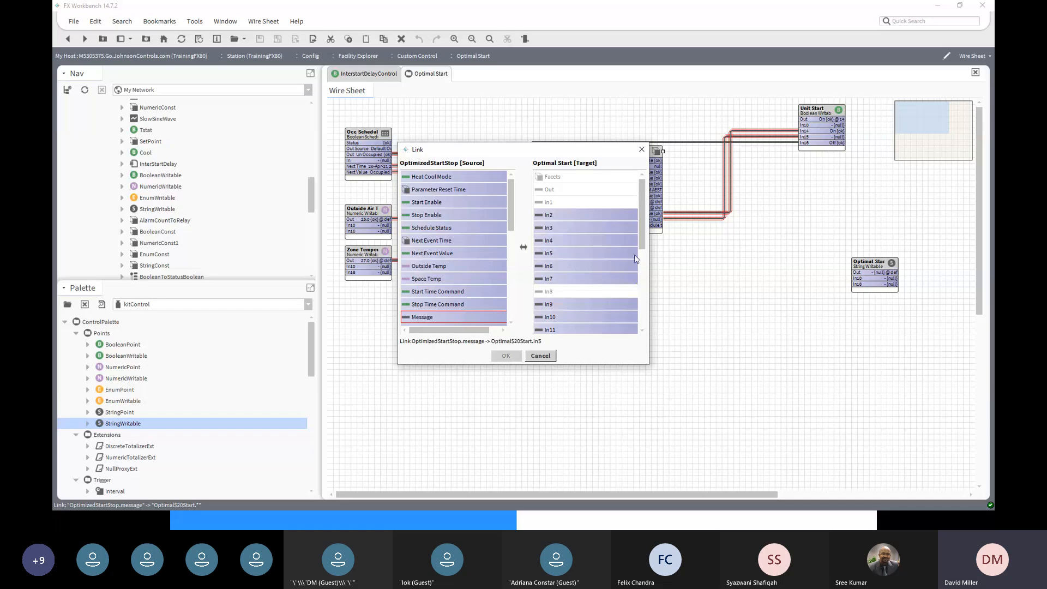
left_click_drag(646, 243, 652, 300)
scroll(586, 272, "down", 2)
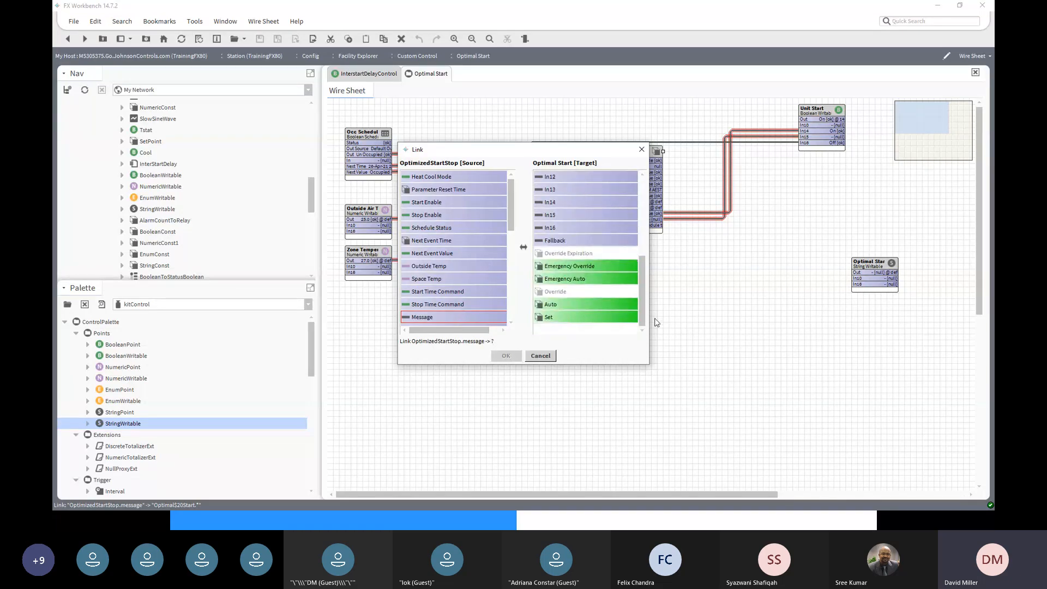
left_click(589, 241)
left_click(513, 357)
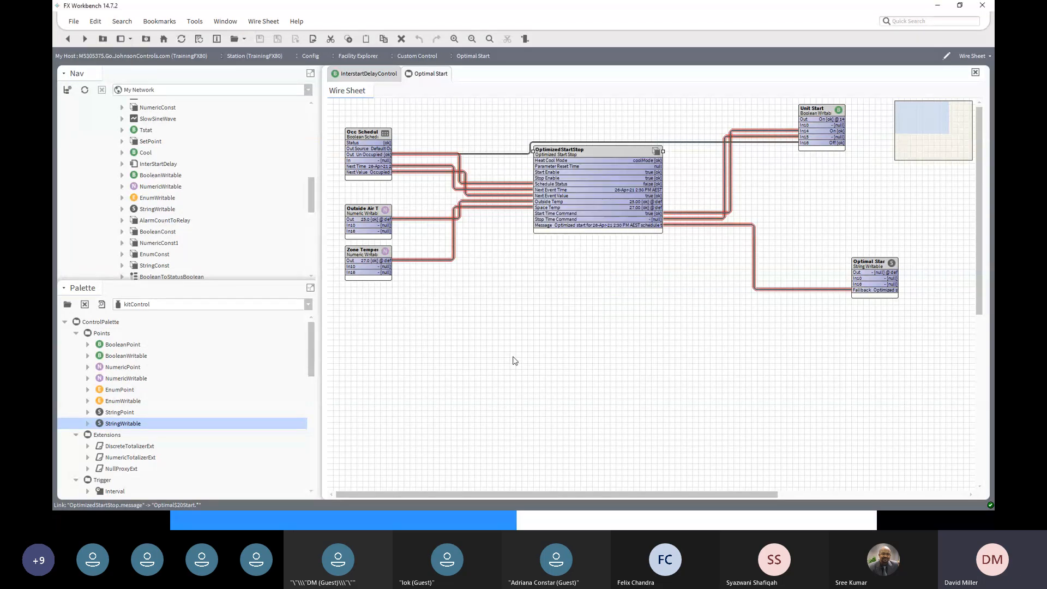
left_click(851, 263)
left_click_drag(850, 263, 774, 263)
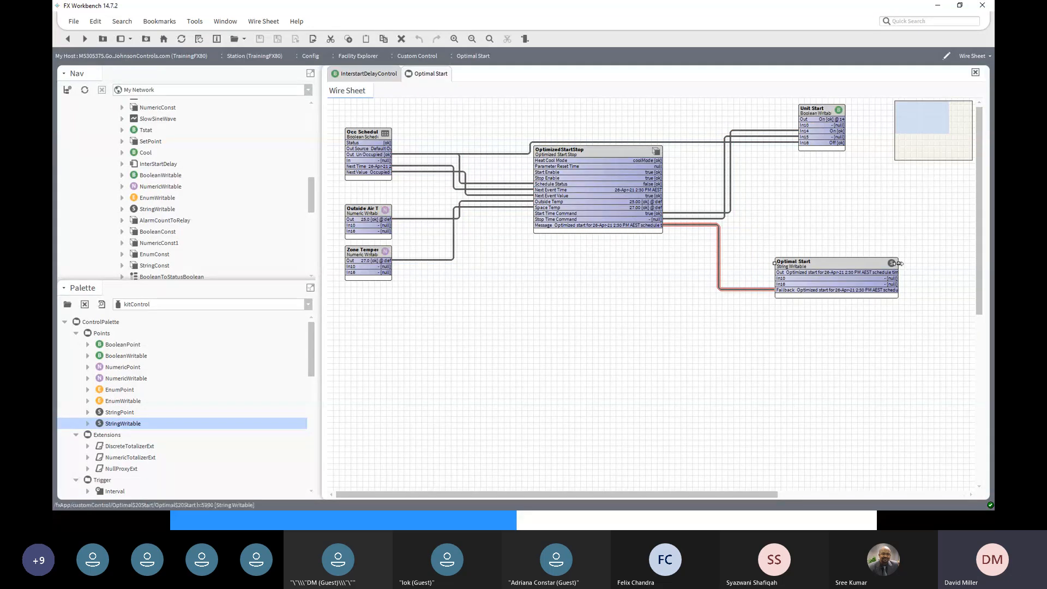
- Widen the Optimal Start block to show its full message, then open OptimizedStartStop's property sheet
left_click_drag(899, 263, 970, 263)
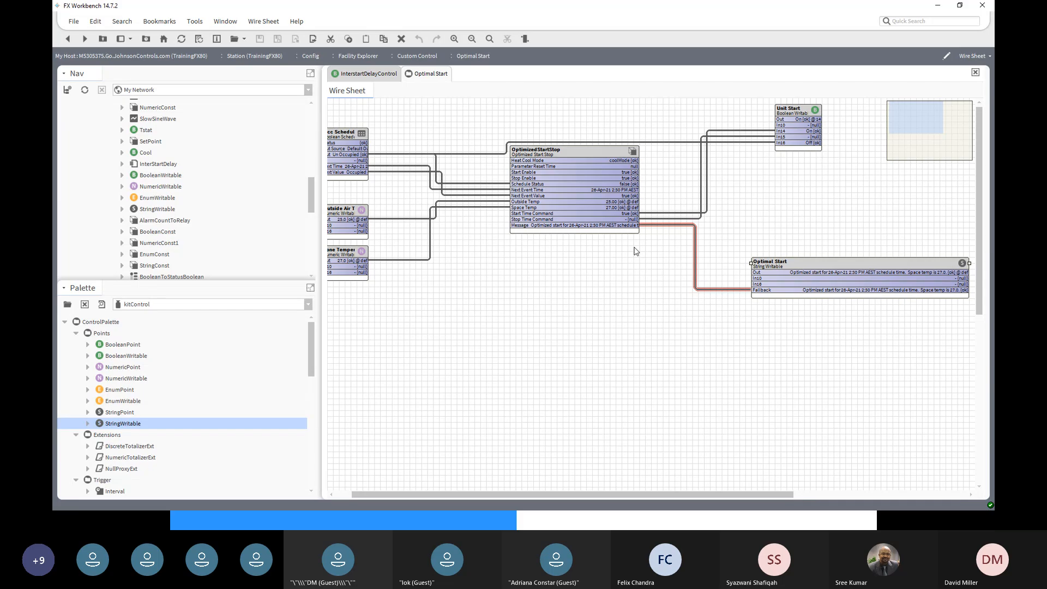
left_click(343, 491)
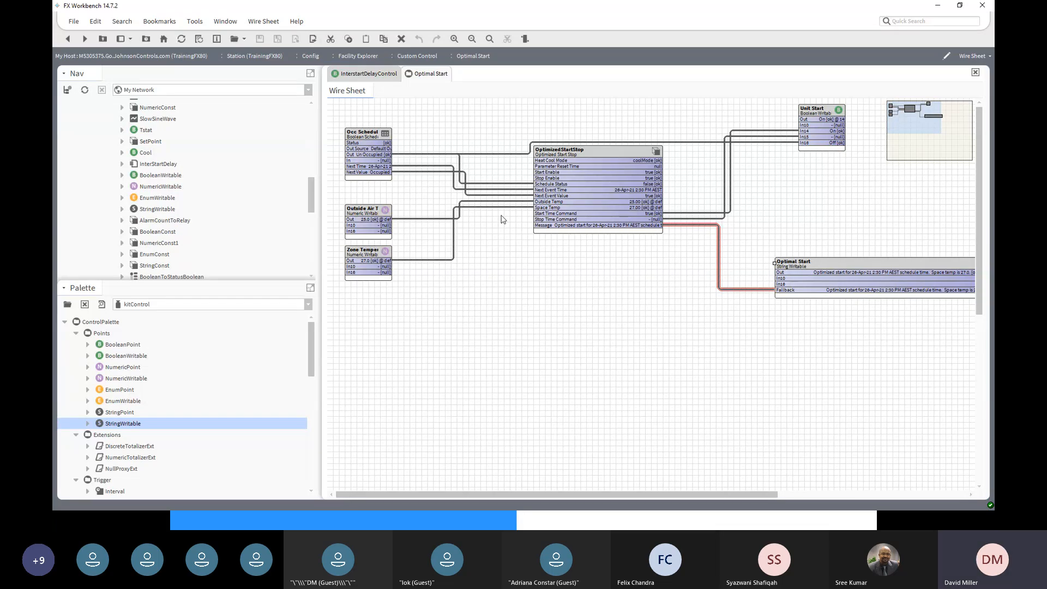
double_click(600, 157)
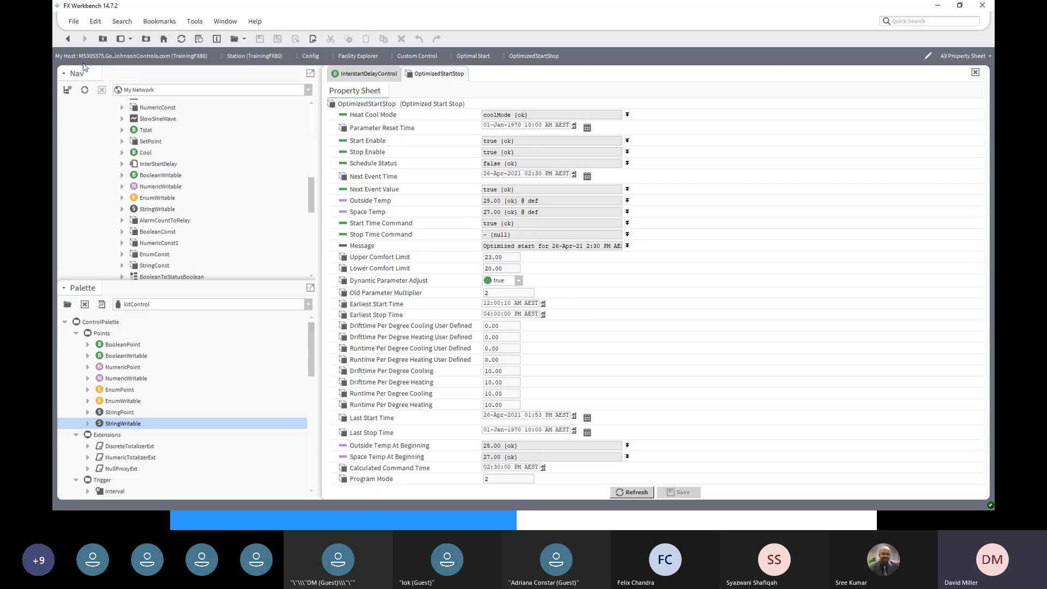
- Return to the wire sheet and reposition the Occ Schedule block up near the top
left_click(70, 42)
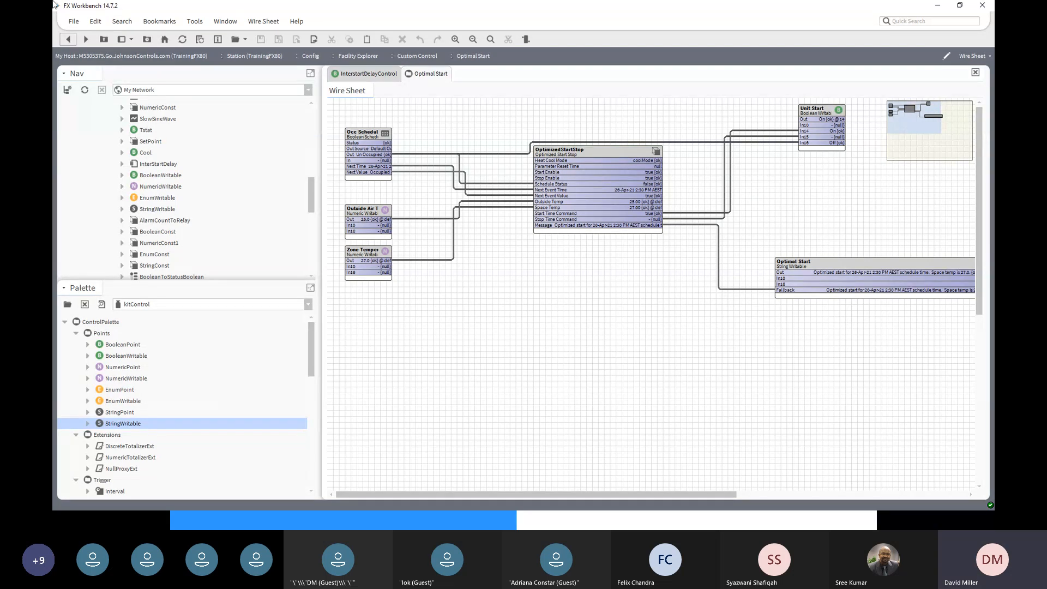
left_click(363, 134)
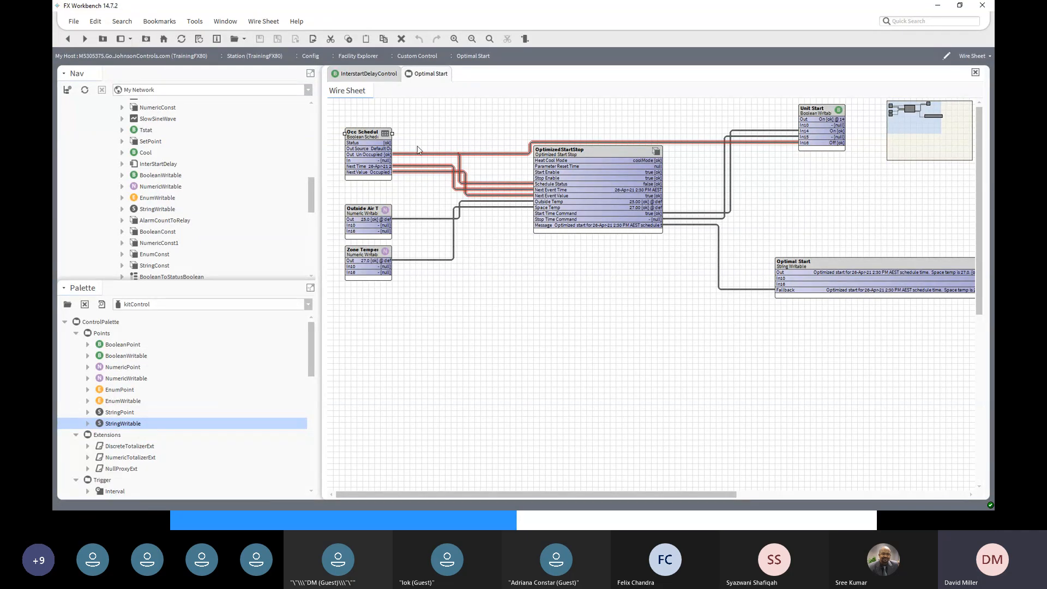
left_click_drag(369, 134, 369, 149)
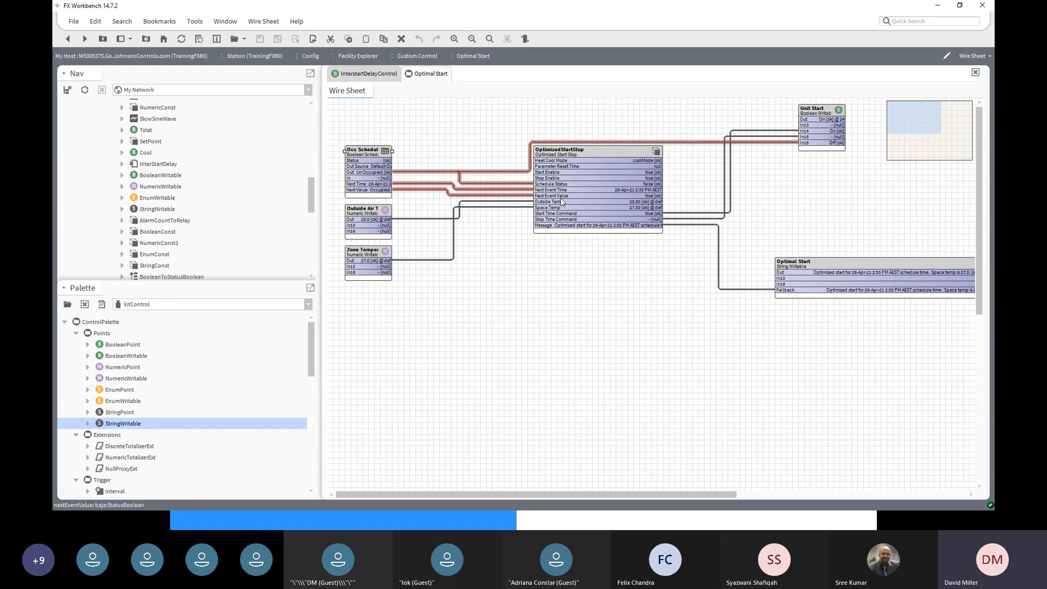
left_click(606, 150)
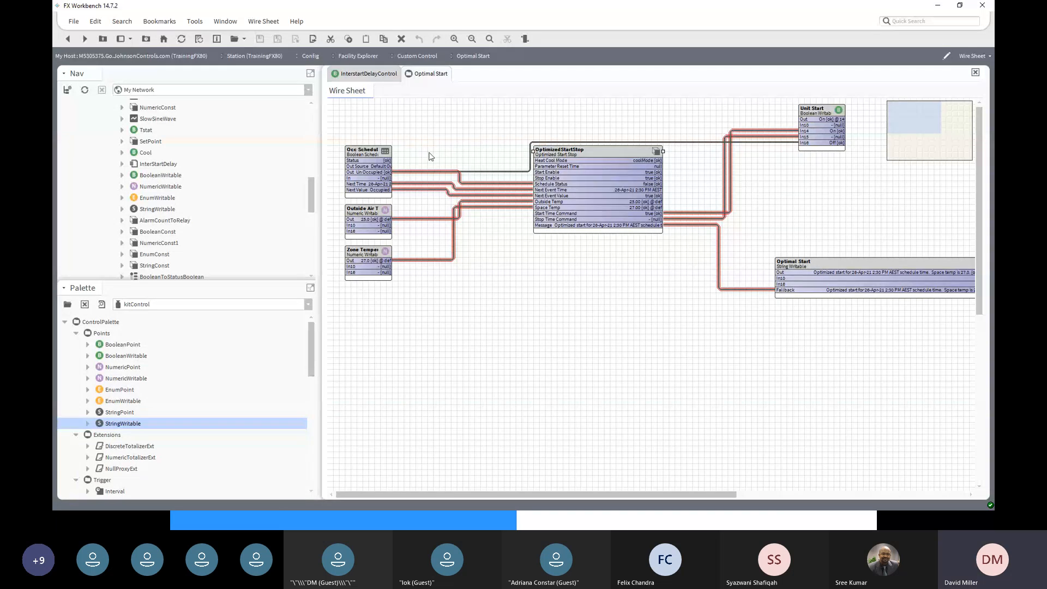
left_click_drag(369, 148, 369, 112)
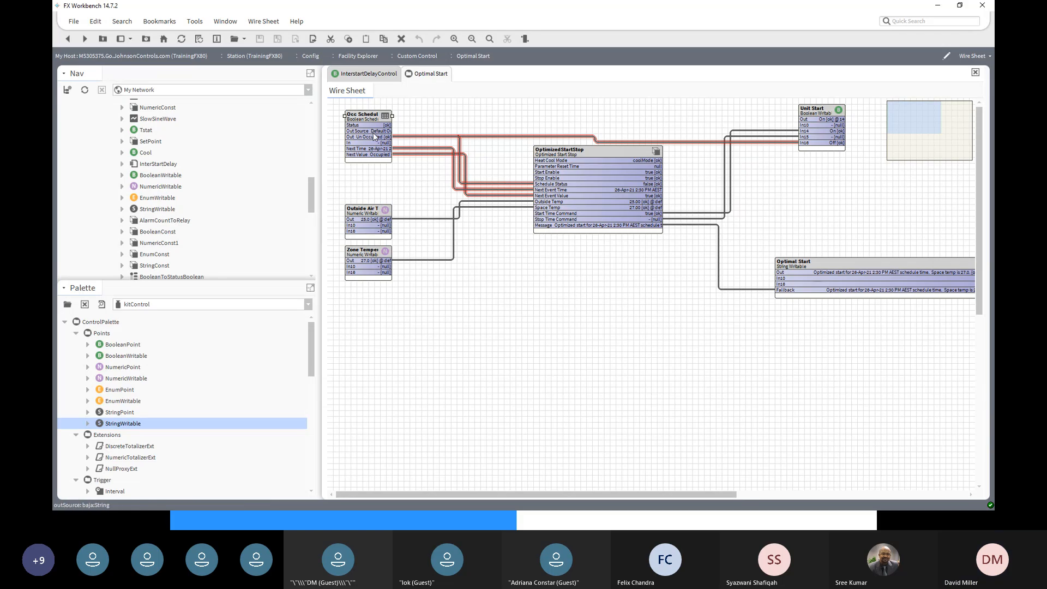
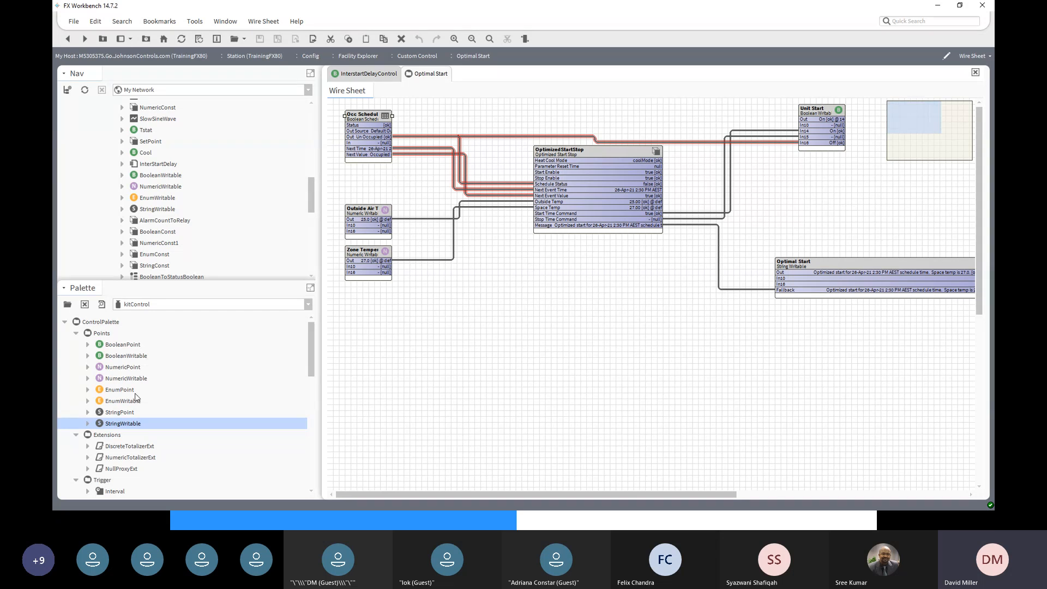
- Browse the kitControl Energy group and select the OptimizedStartStop block
scroll(132, 444, "down", 4)
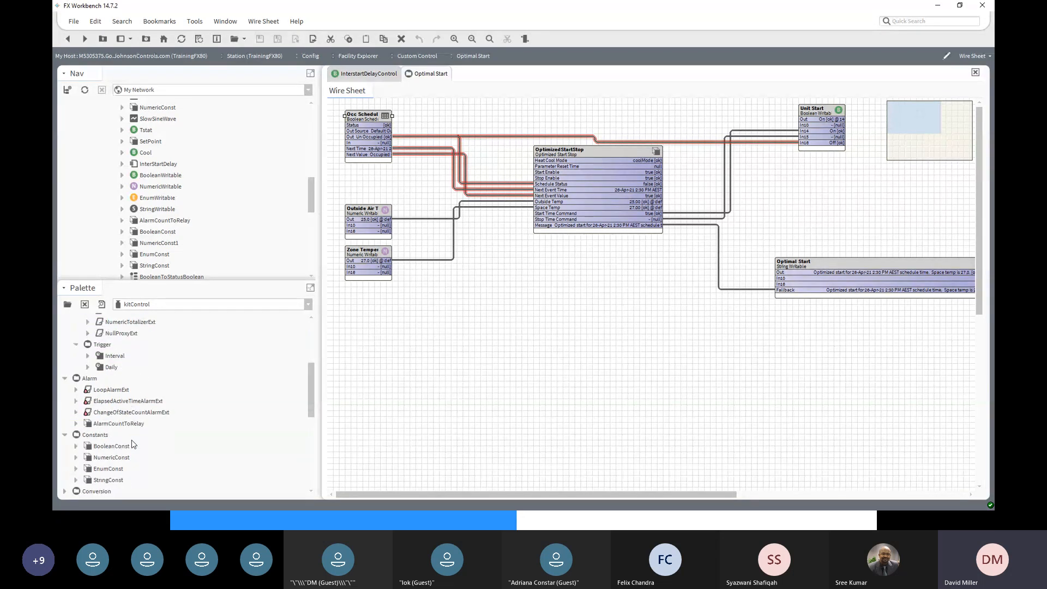
scroll(133, 445, "down", 4)
scroll(133, 444, "down", 1)
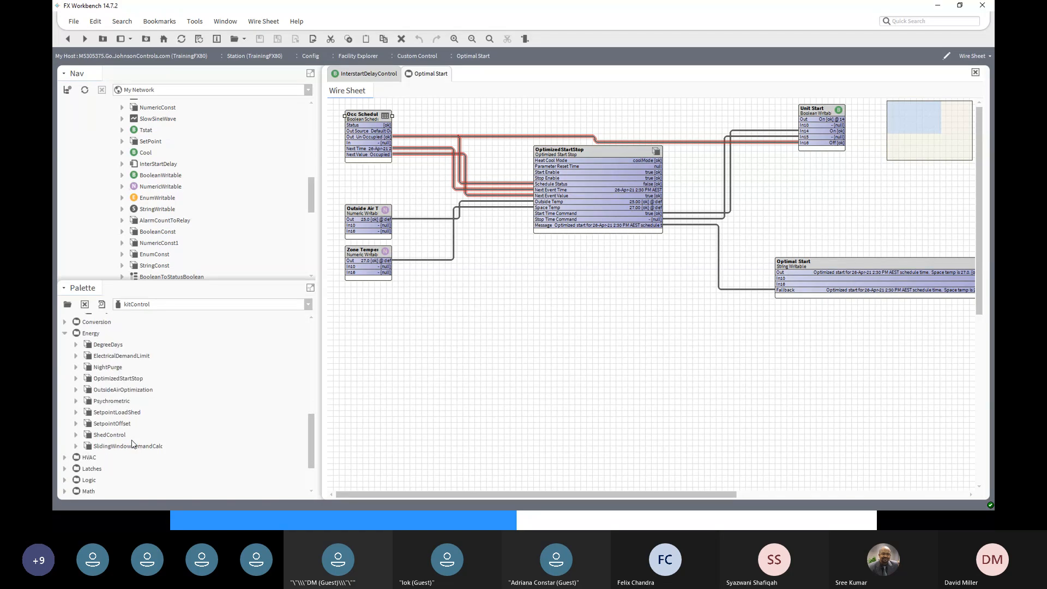
left_click(90, 334)
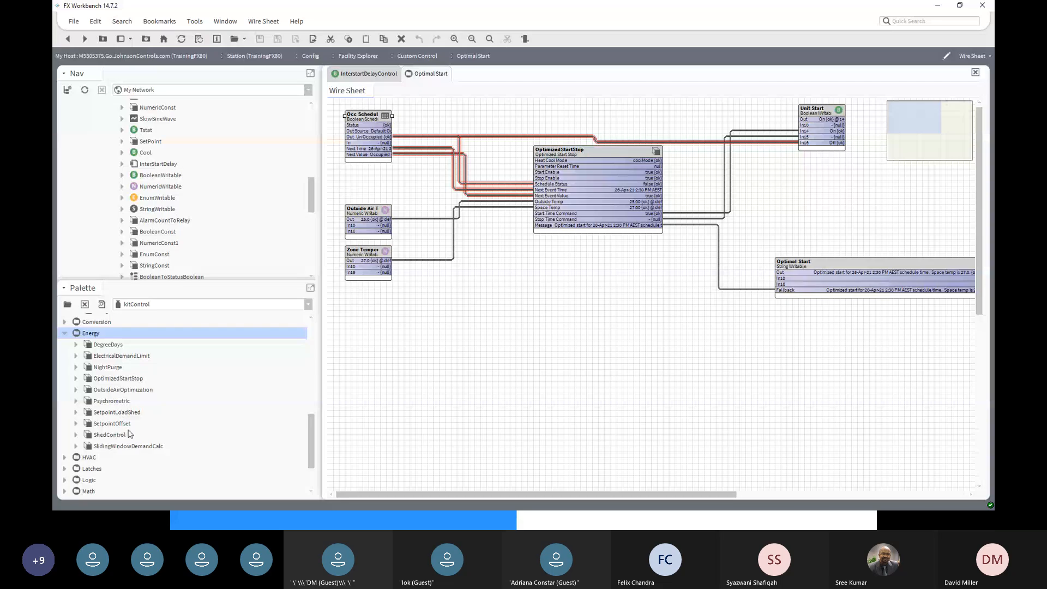
left_click(117, 381)
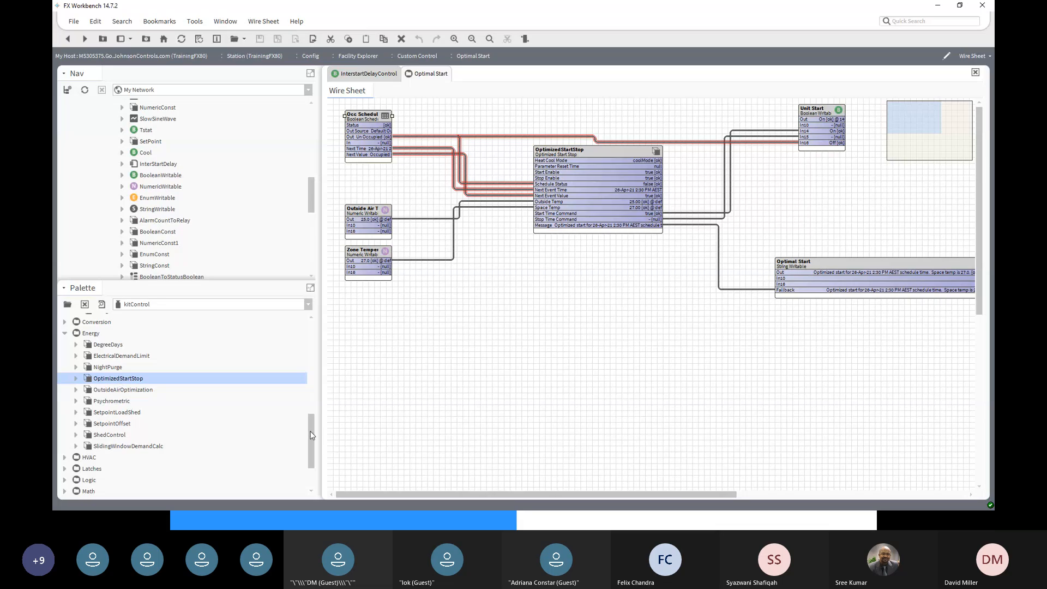
left_click_drag(312, 436, 306, 443)
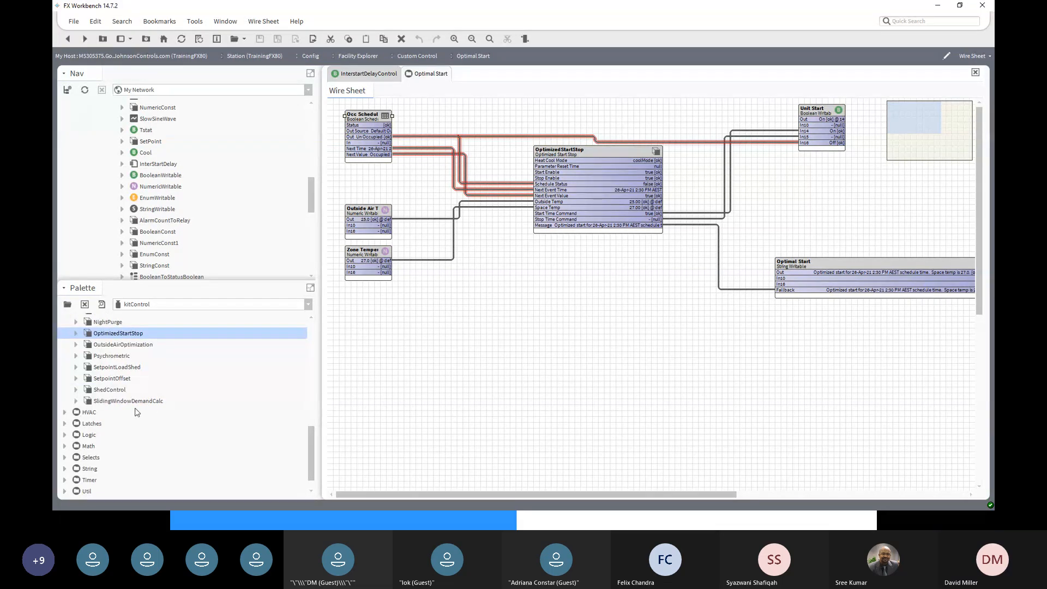
scroll(126, 411, "up", 1)
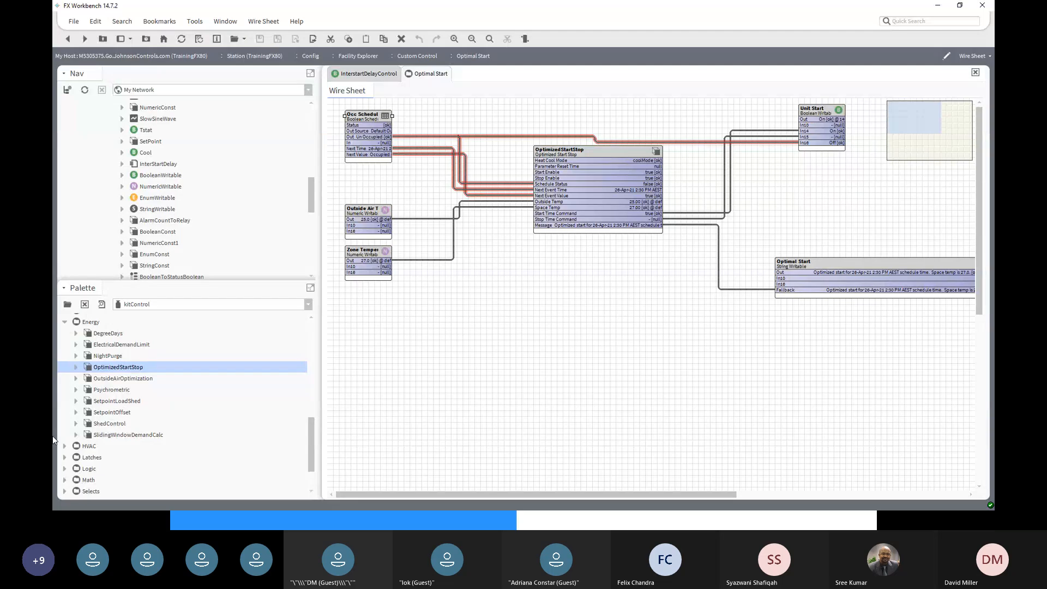
- Expand the HVAC group and compare InterstartDelayMaster with InterstartDelayControl, ending on InterstartDelayMaster
left_click(65, 446)
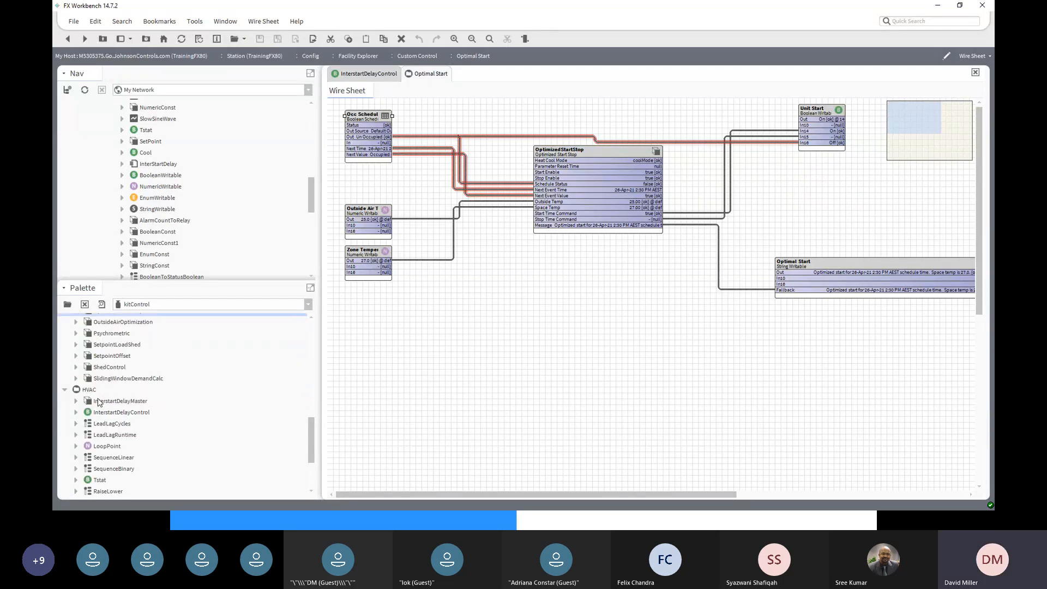
scroll(168, 419, "down", 2)
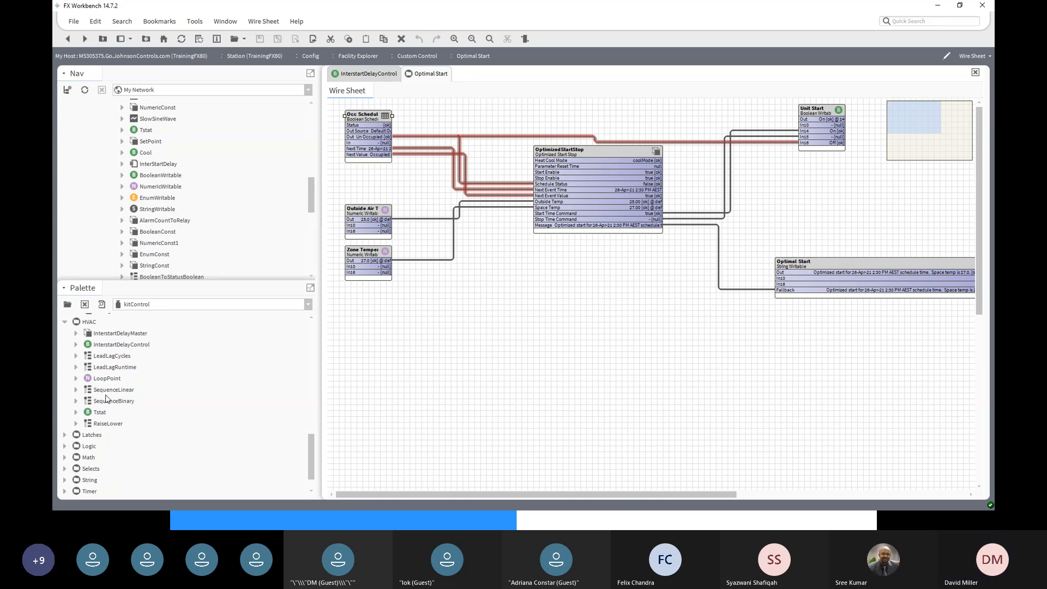
left_click(111, 335)
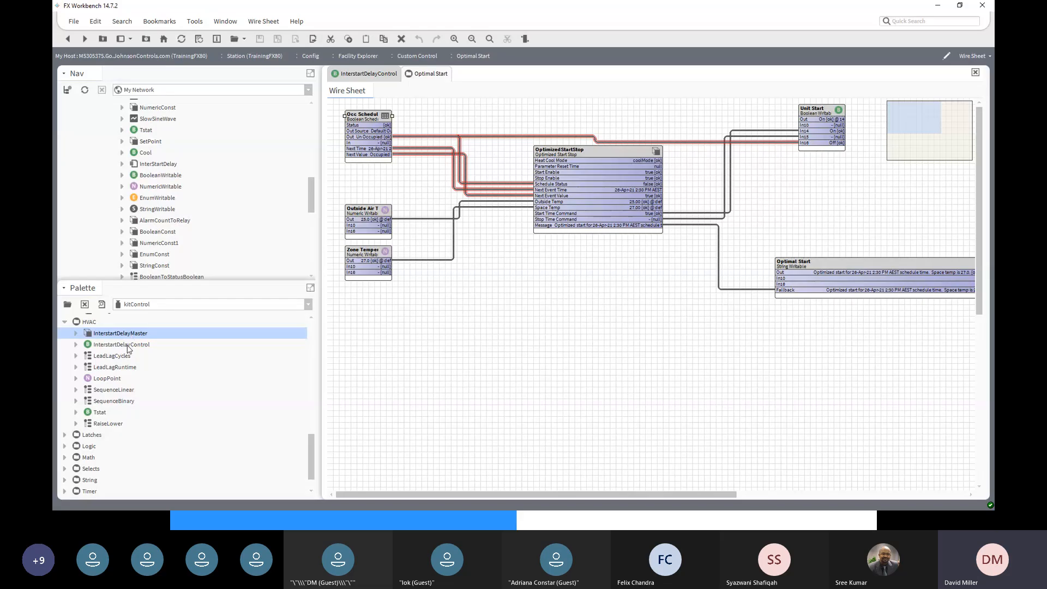
left_click(129, 345)
left_click(128, 336)
left_click(128, 345)
left_click(126, 335)
left_click(126, 346)
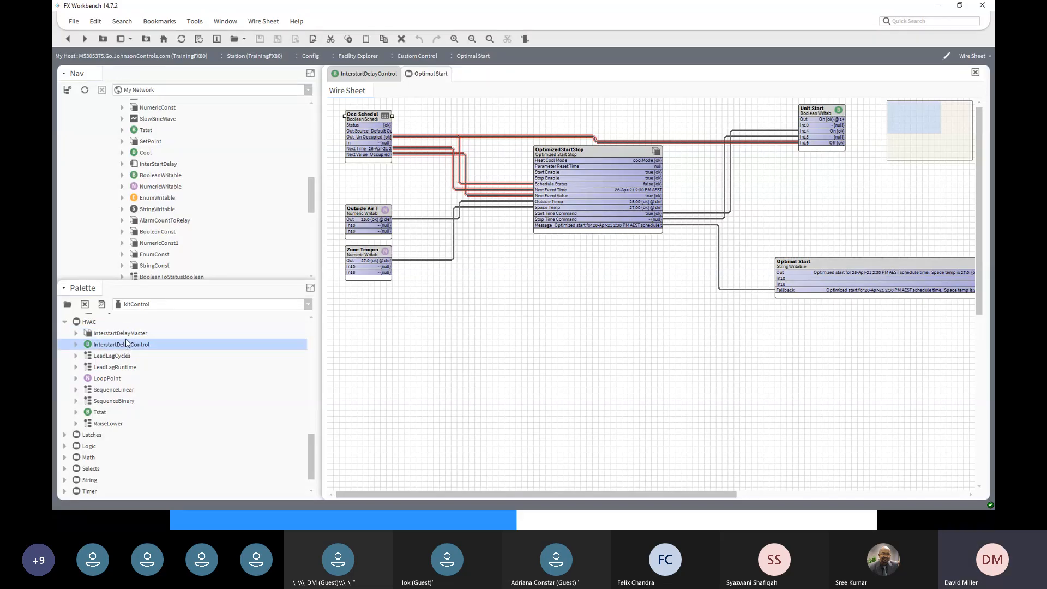
left_click(129, 335)
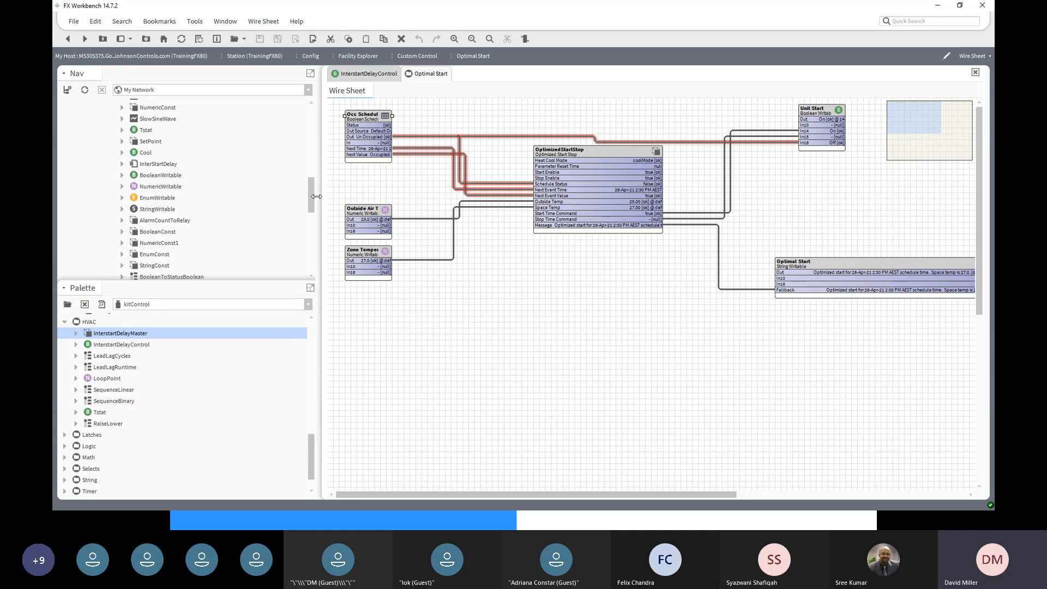
- Open the InterStartDelay wire sheet under Custom Control and trace the Start point's link to SDC01
left_click_drag(311, 199, 308, 235)
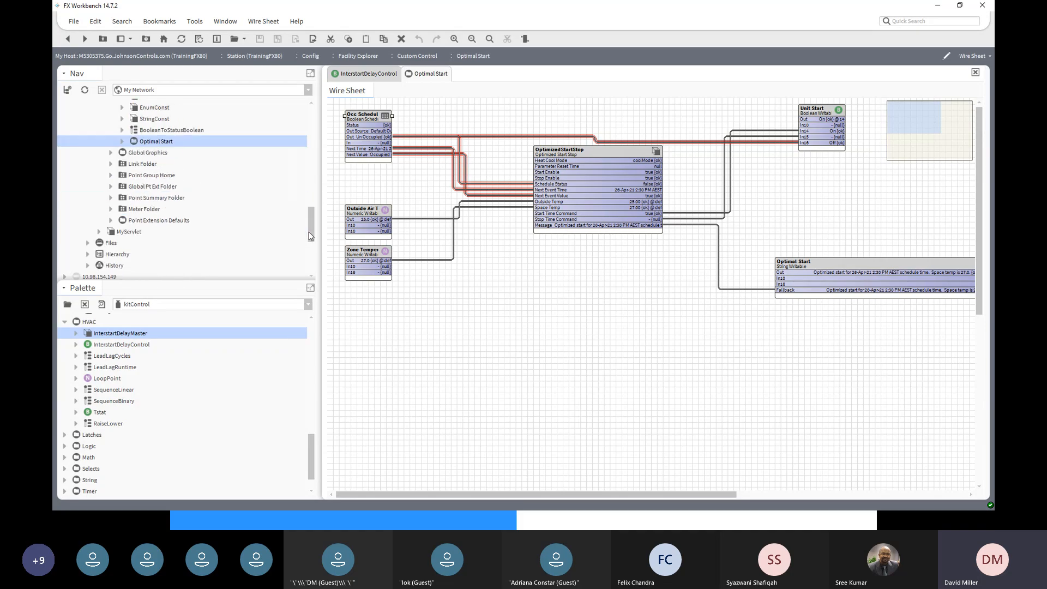
scroll(301, 204, "up", 5)
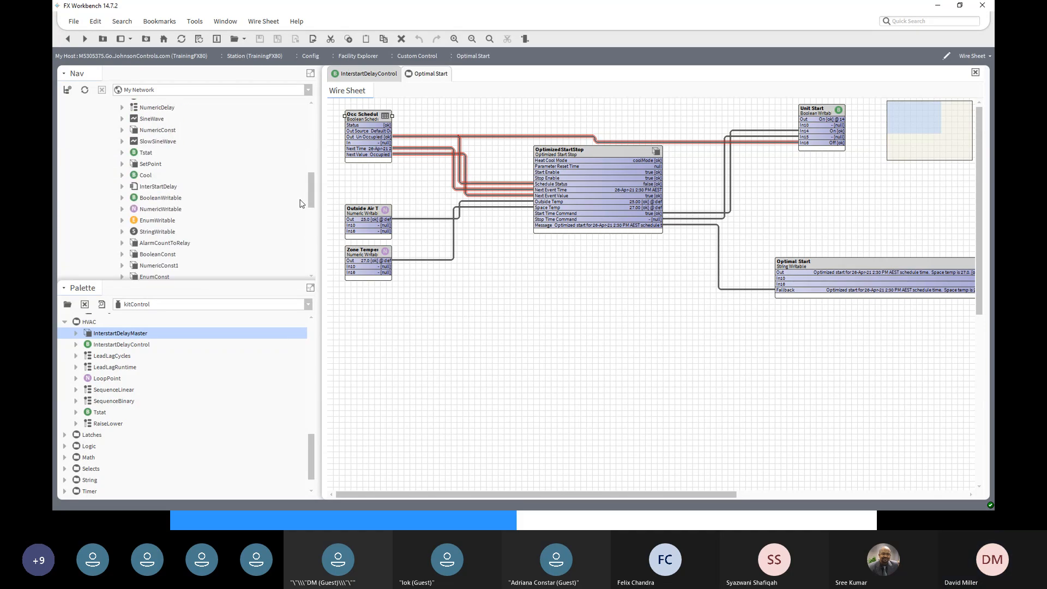
scroll(301, 204, "up", 2)
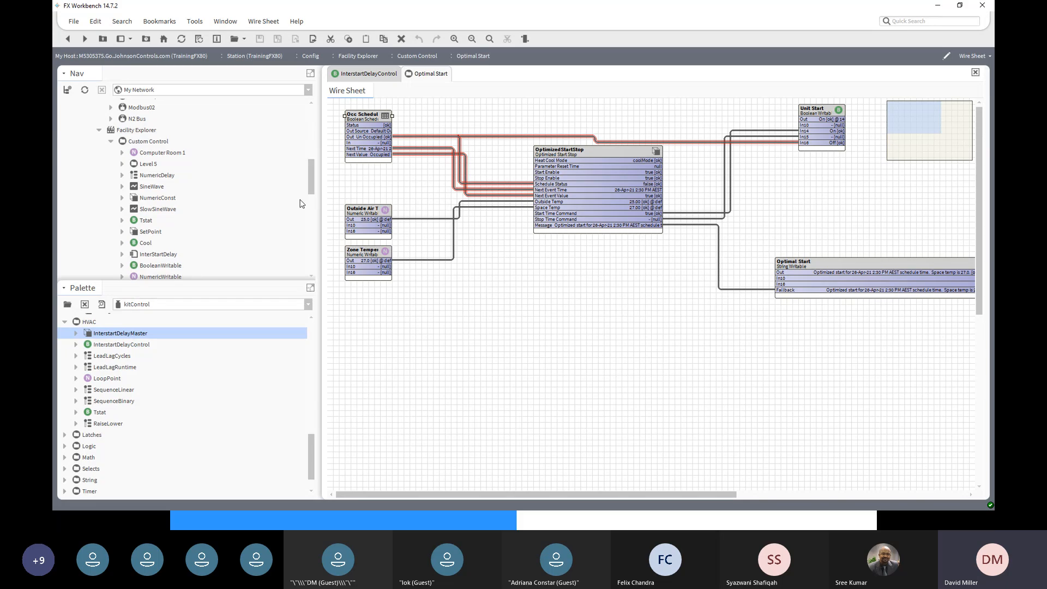
left_click(111, 142)
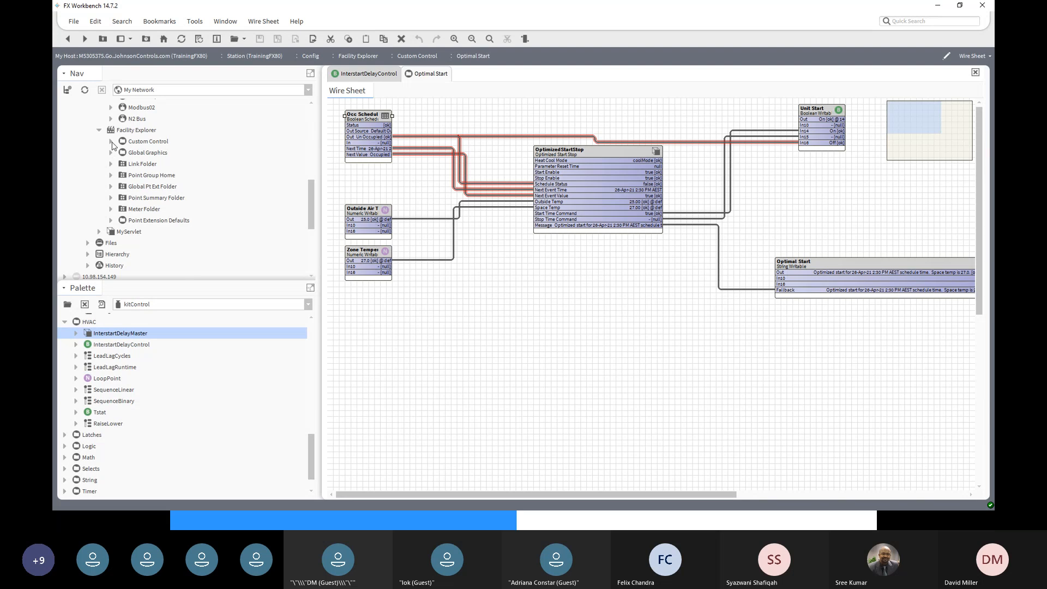
left_click(112, 141)
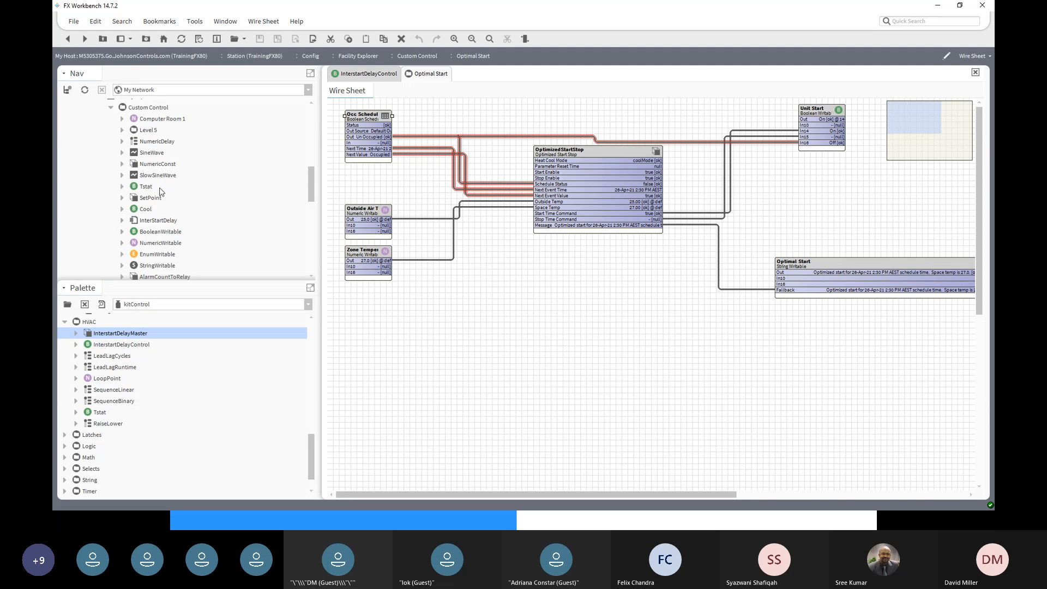
left_click(159, 221)
double_click(158, 221)
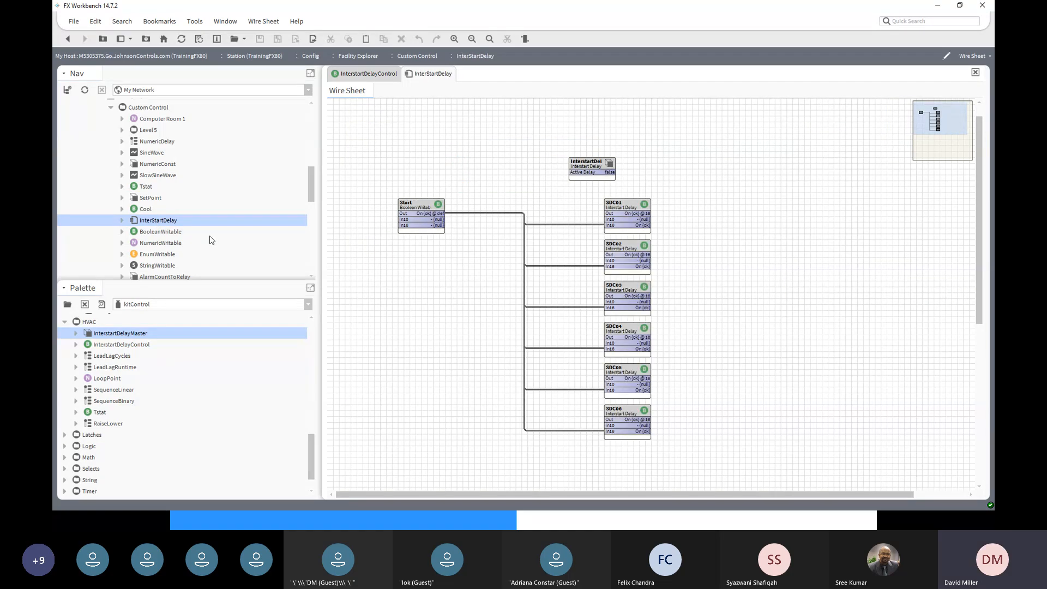
left_click(414, 206)
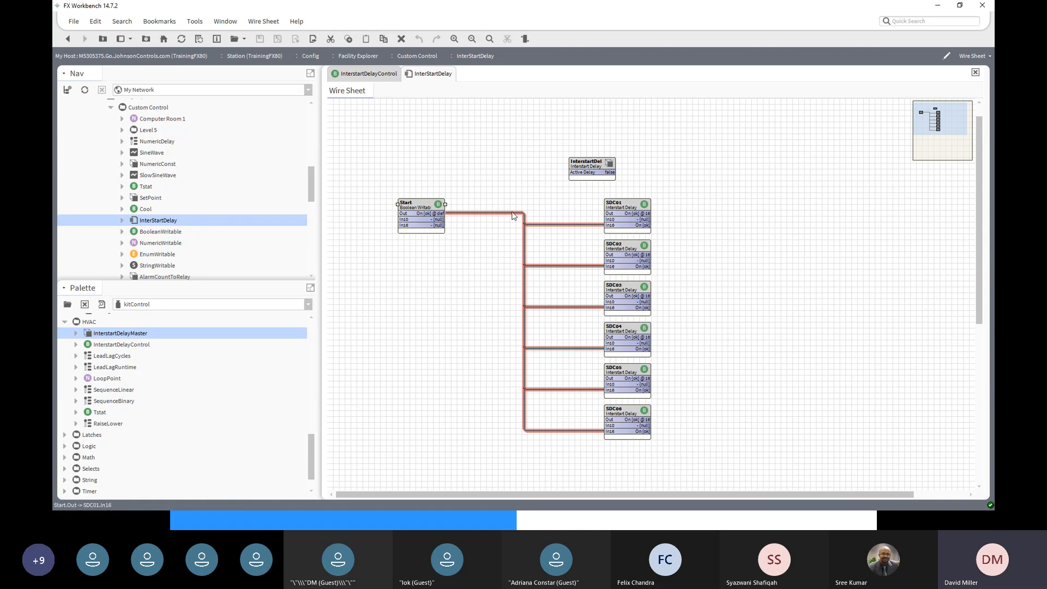
left_click(623, 206)
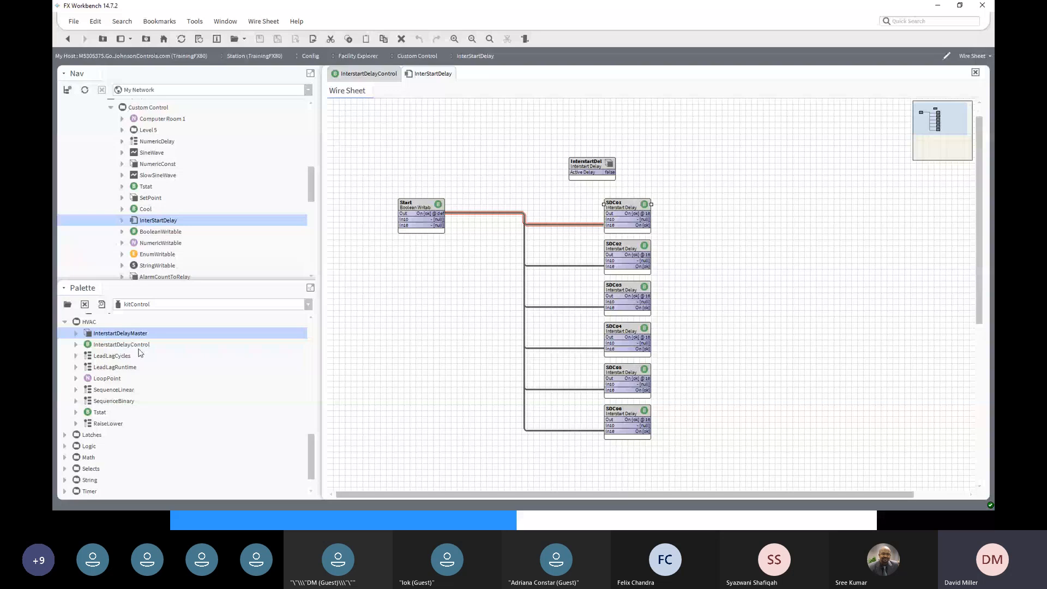
- Open SDC01's property sheet and point out its 5-second Delay
double_click(630, 205)
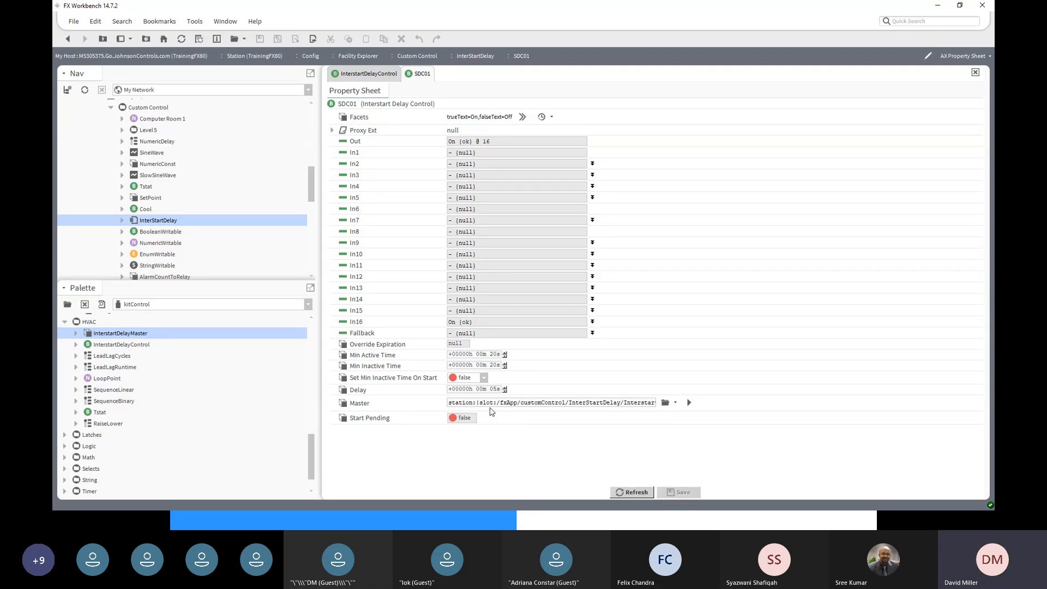
left_click(494, 390)
- Set the Start point to Off and check that SDC01's Out reads Off
left_click(69, 39)
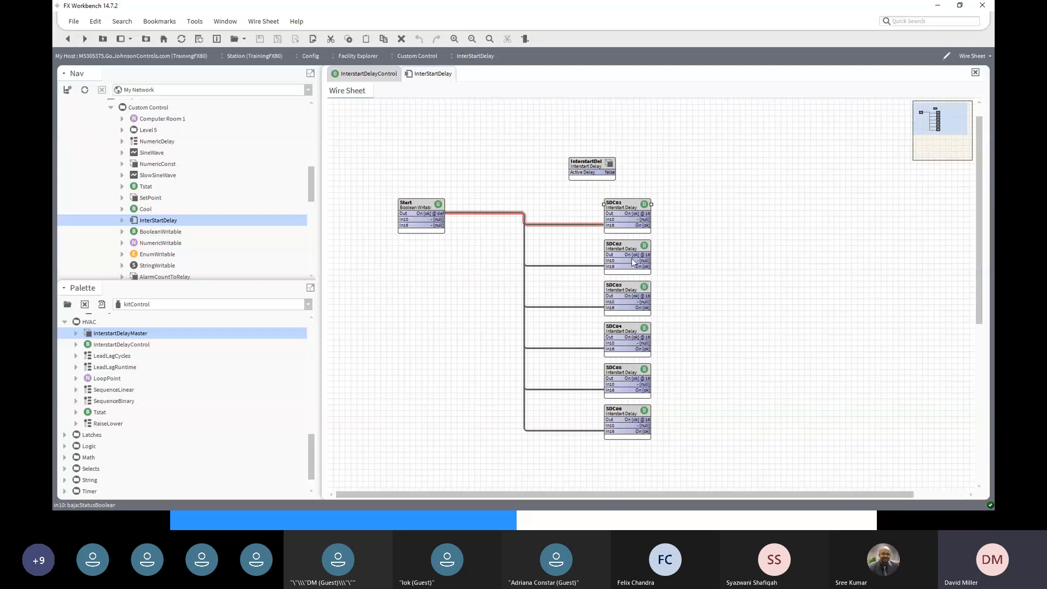
left_click(626, 299)
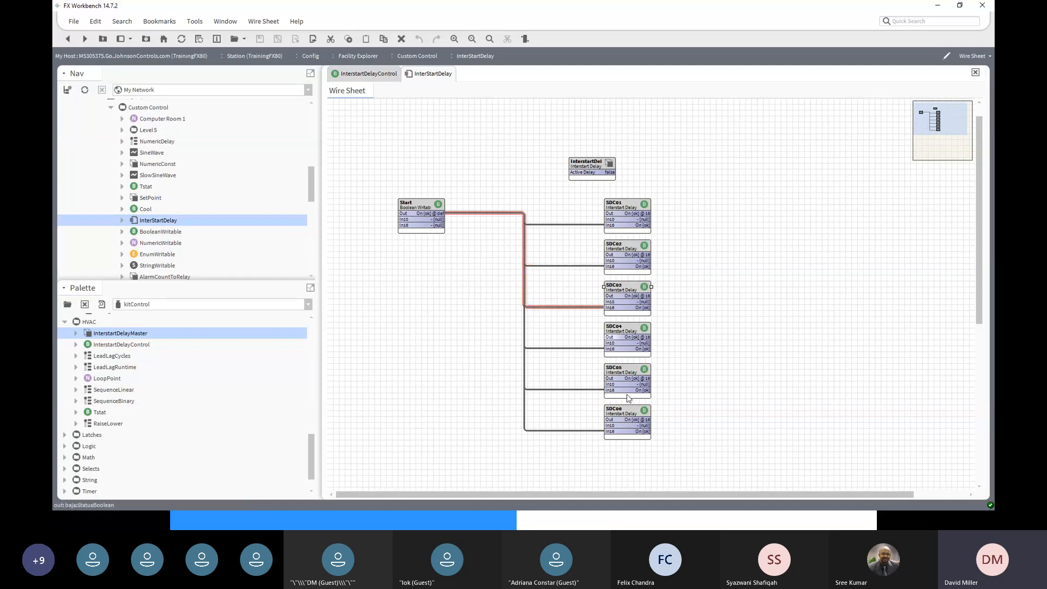
right_click(419, 202)
mouse_move(421, 202)
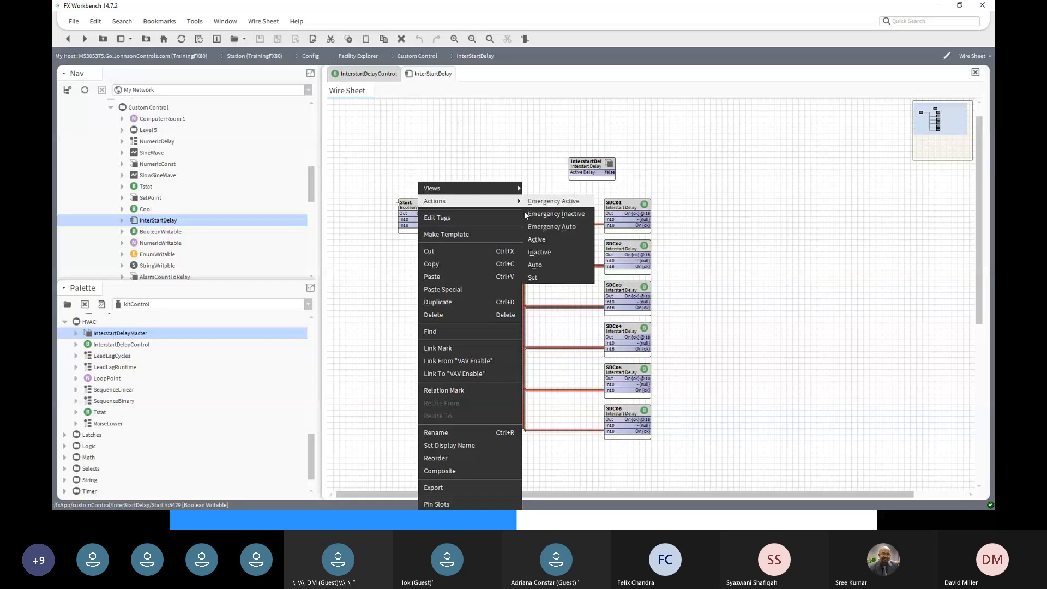
left_click(567, 275)
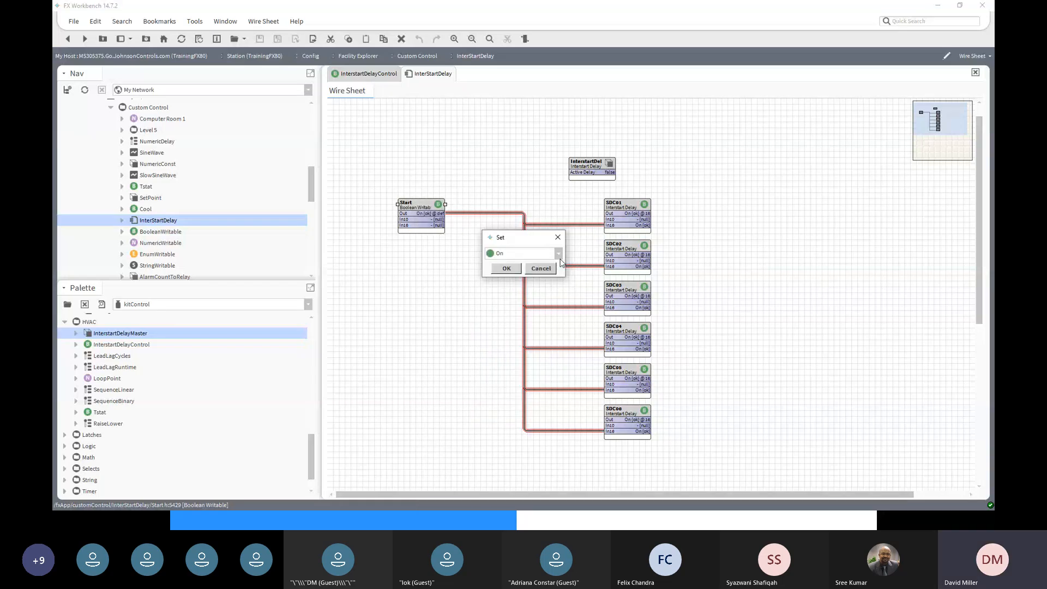
left_click(558, 254)
left_click(516, 266)
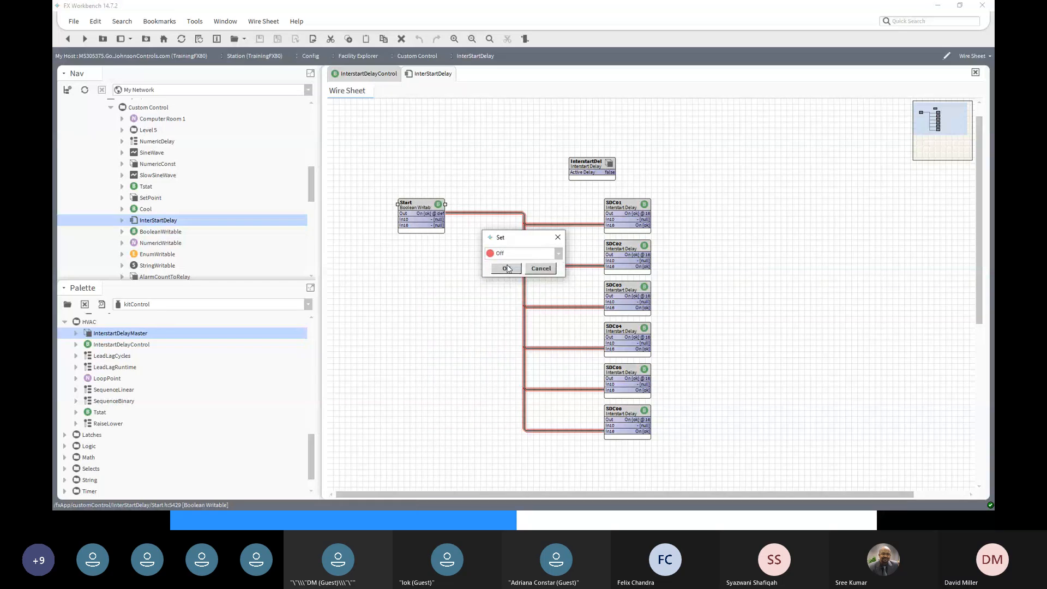
left_click(507, 268)
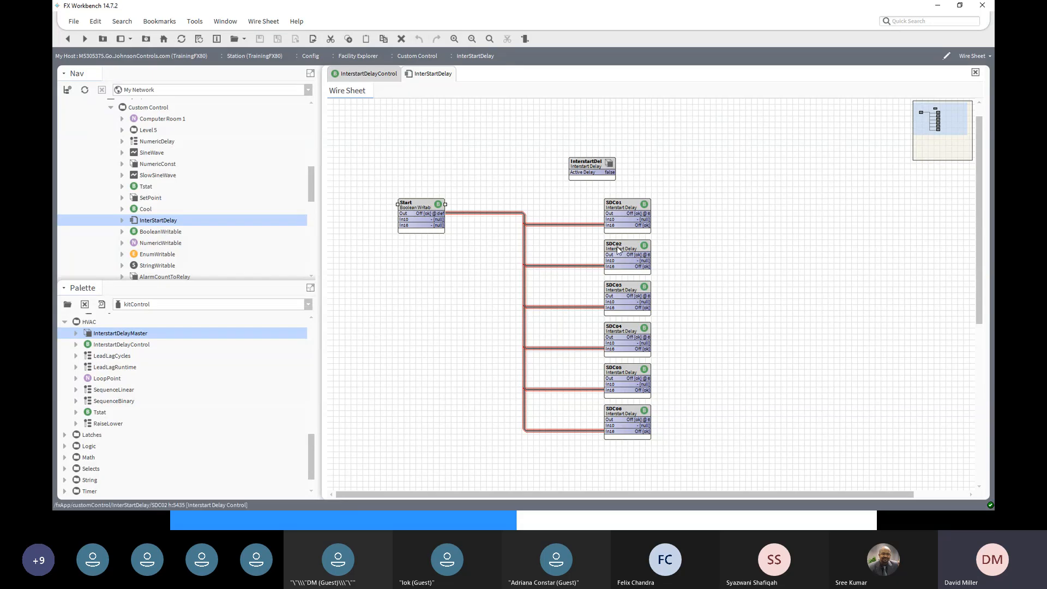
double_click(628, 205)
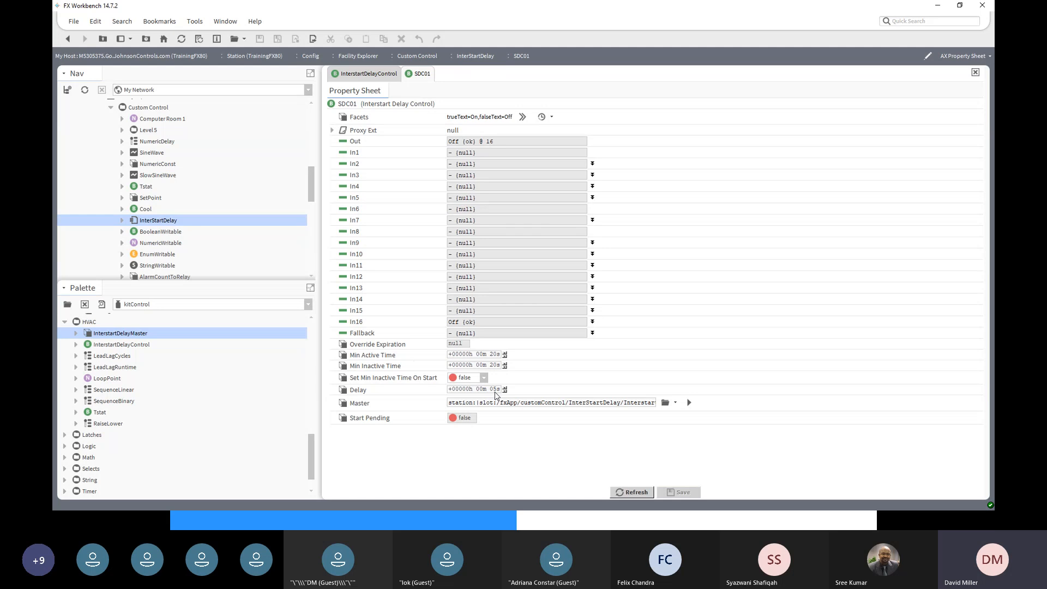
- Back on the wire sheet, set the Start point to On
left_click(68, 41)
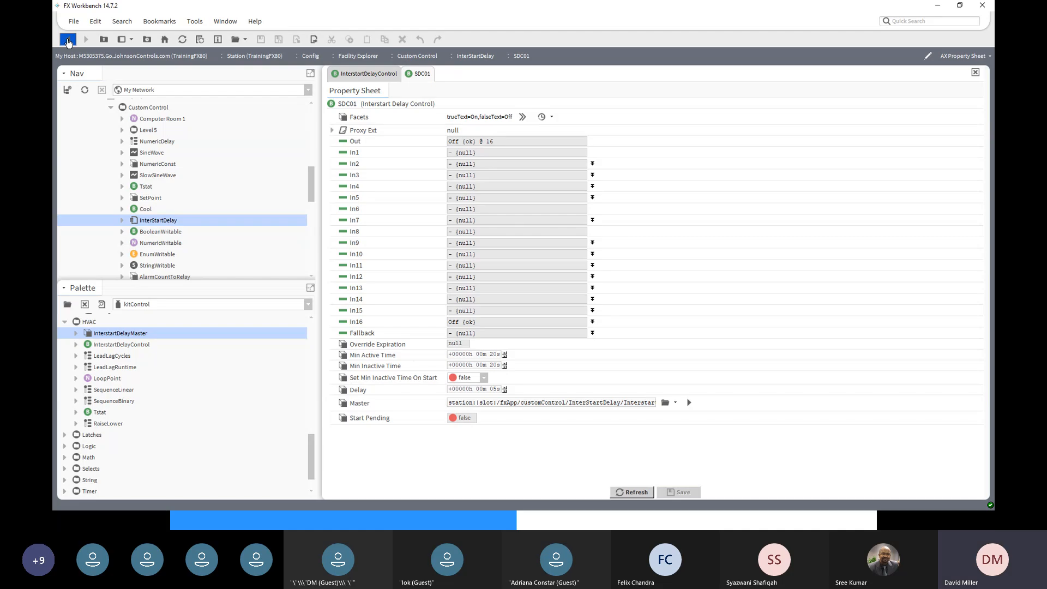
right_click(425, 207)
mouse_move(458, 206)
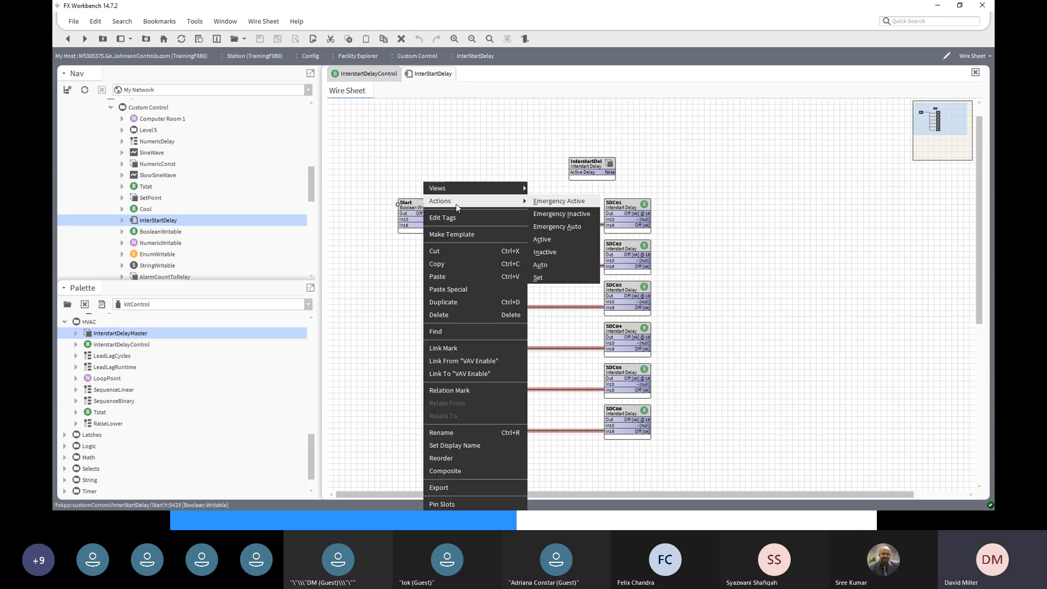
left_click(573, 282)
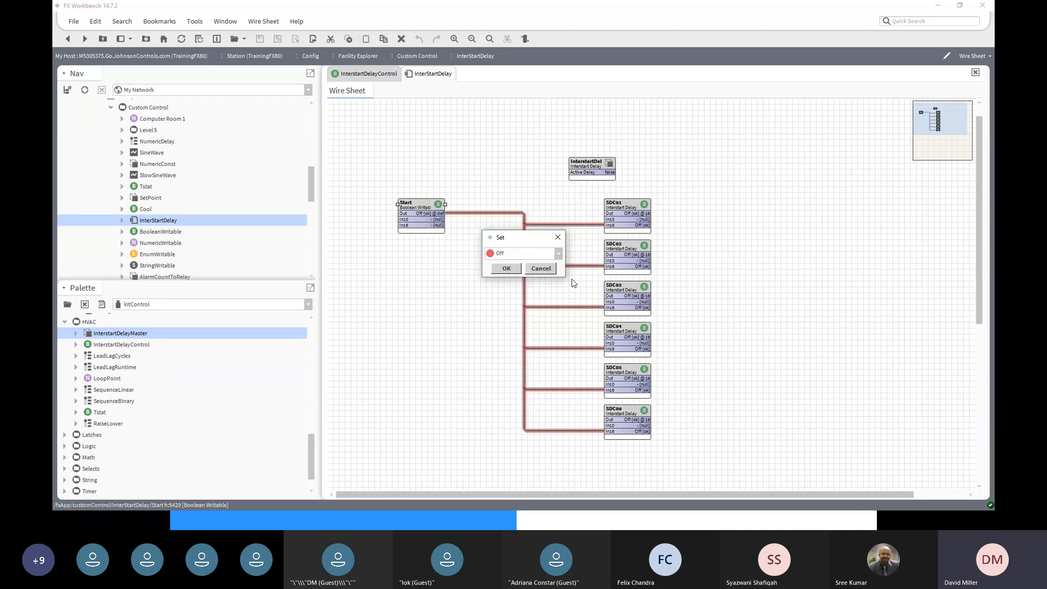
left_click(559, 253)
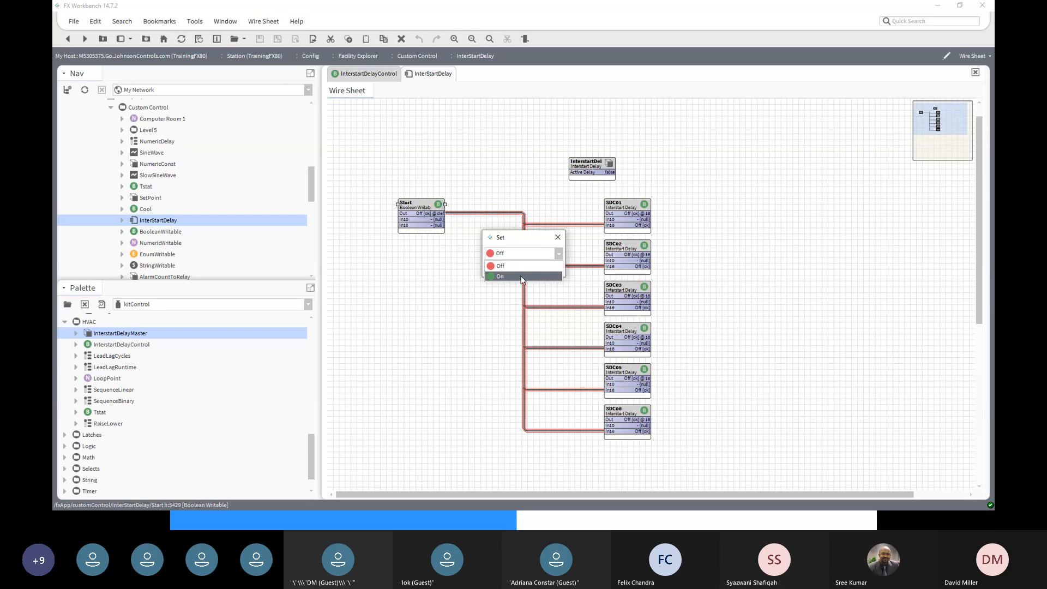
left_click(513, 276)
left_click(507, 270)
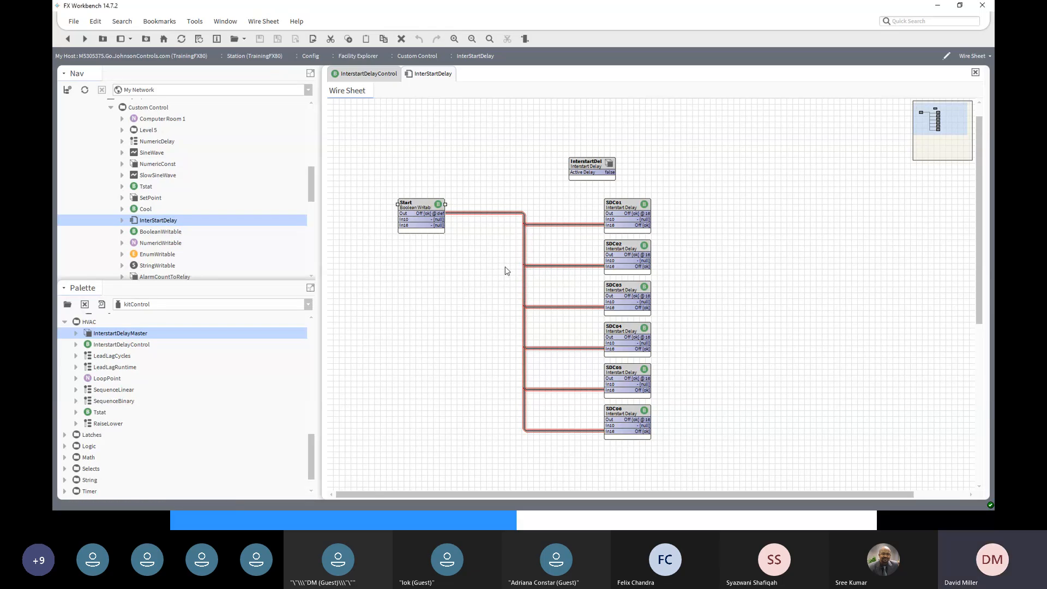
- Select SDC01 through SDC06 in turn to watch each output turn On, then select the master
left_click(629, 217)
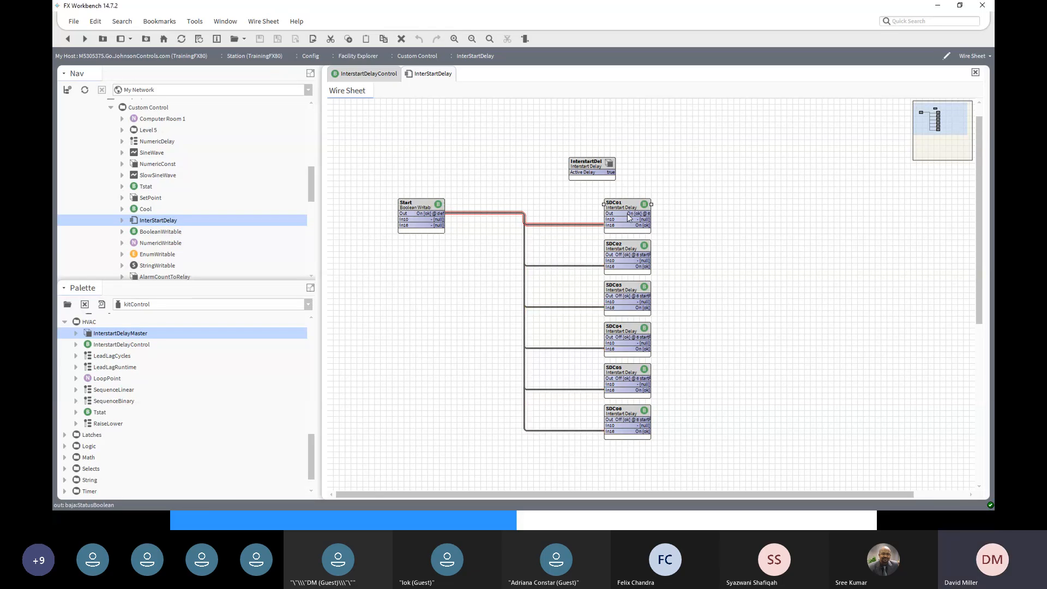
left_click(635, 250)
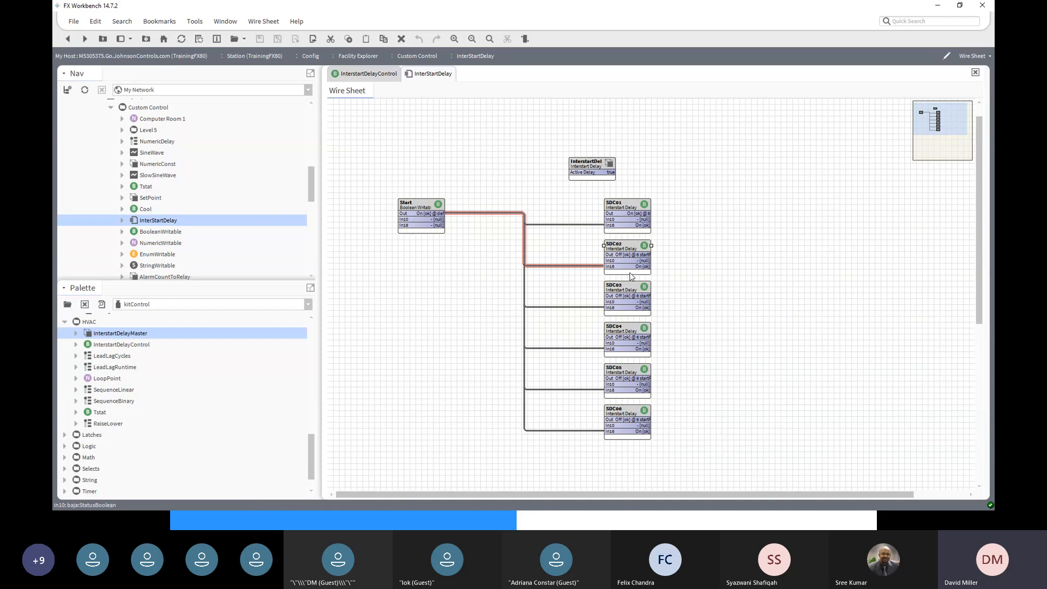
left_click(618, 291)
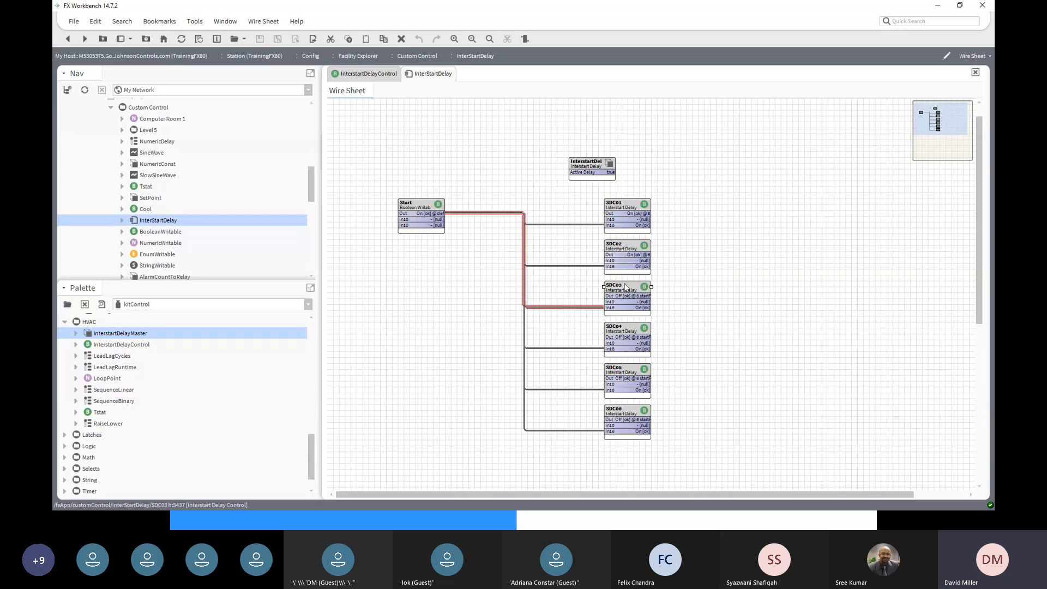
left_click(629, 331)
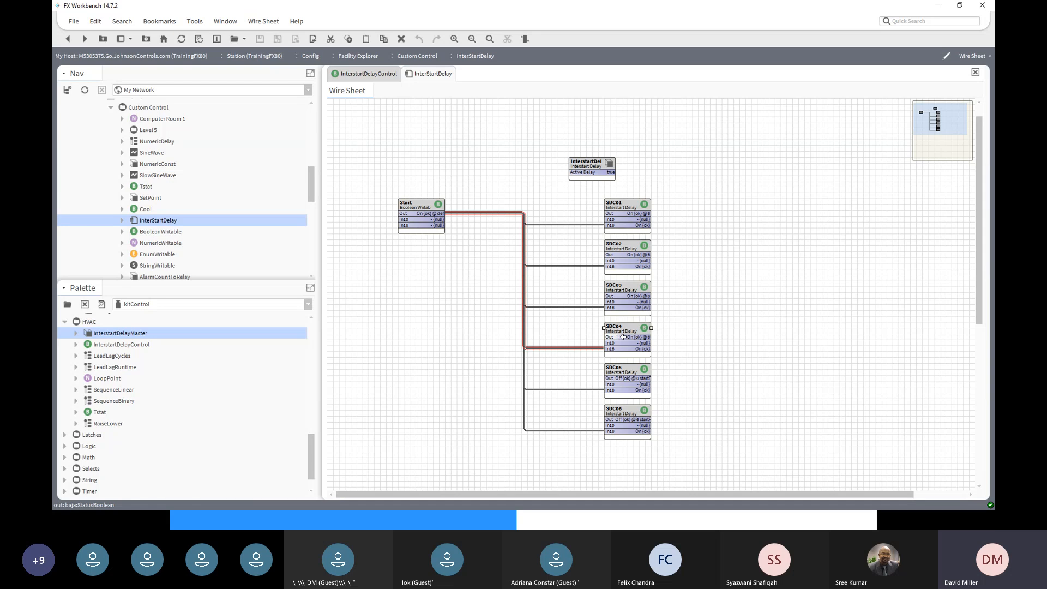
left_click(623, 360)
left_click(626, 370)
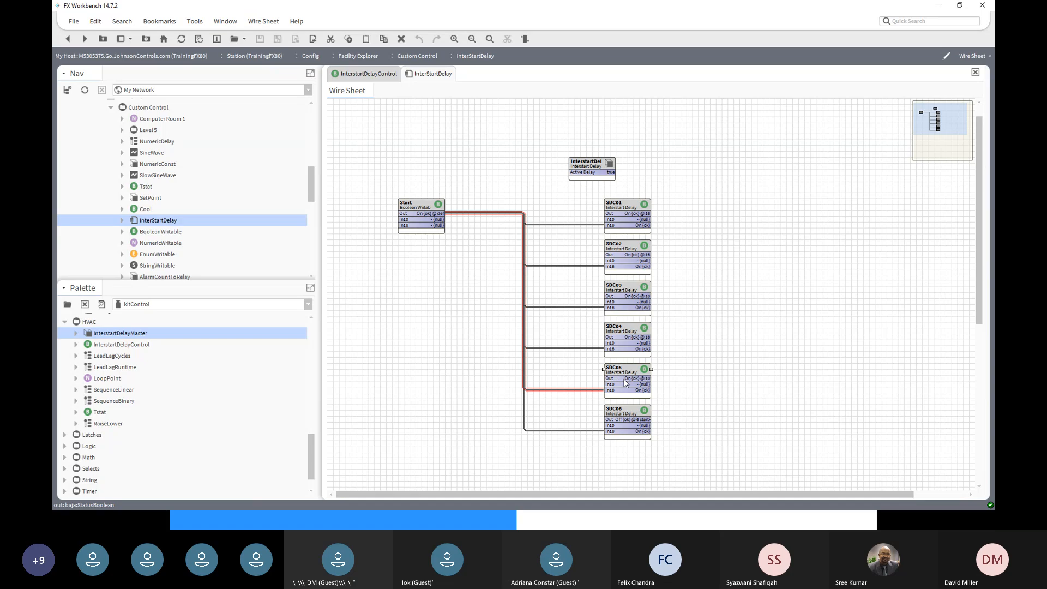
left_click(633, 413)
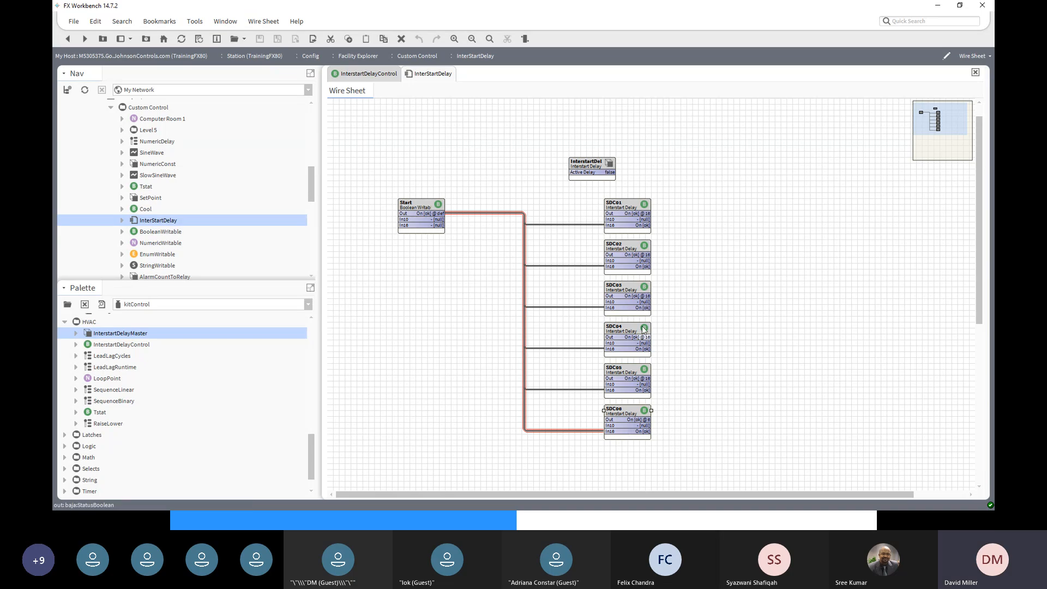
left_click(624, 206)
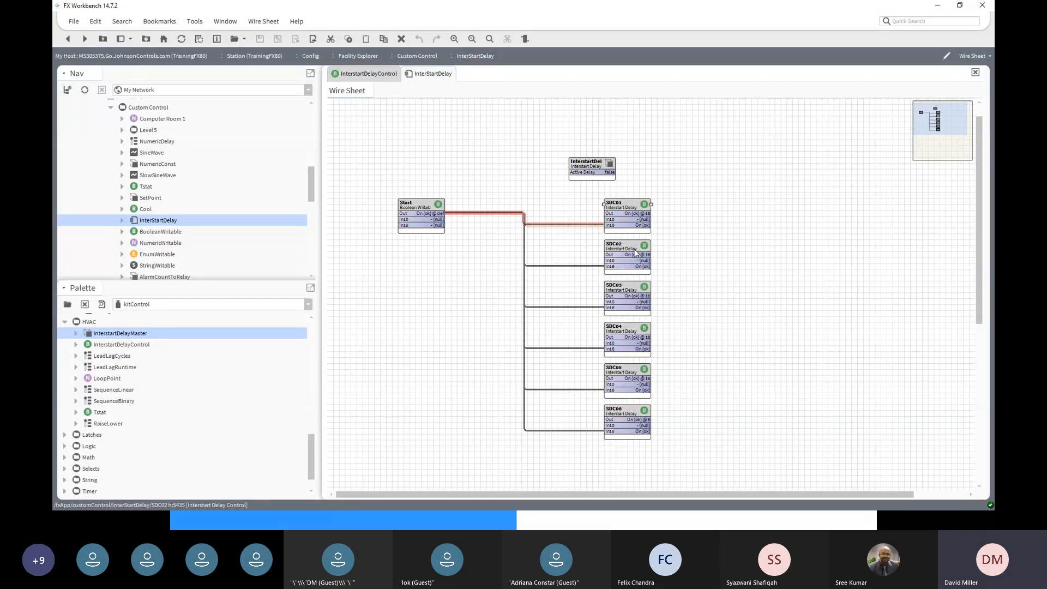
left_click(630, 248)
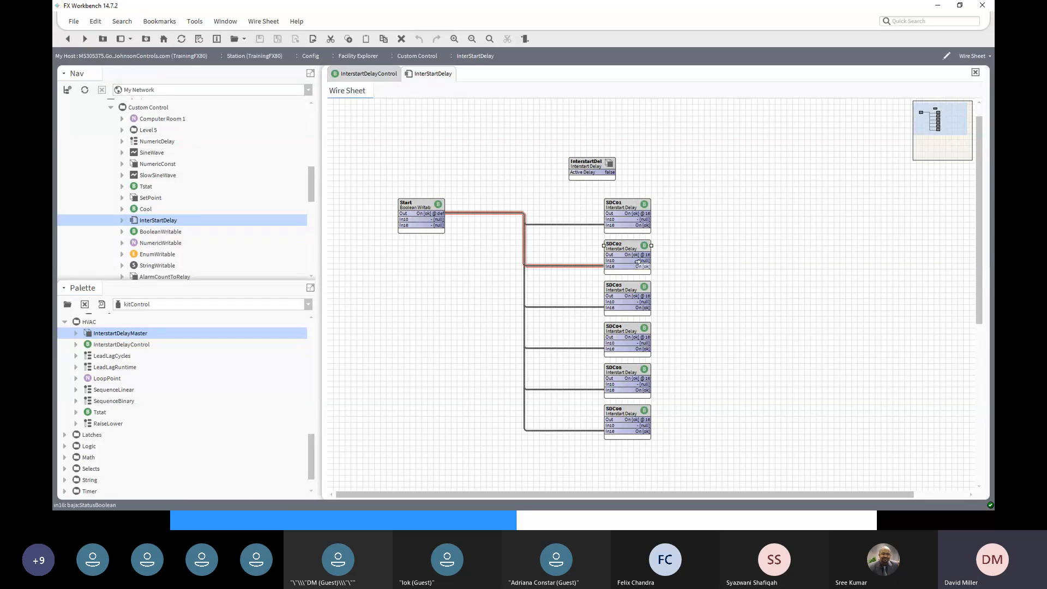
left_click(588, 163)
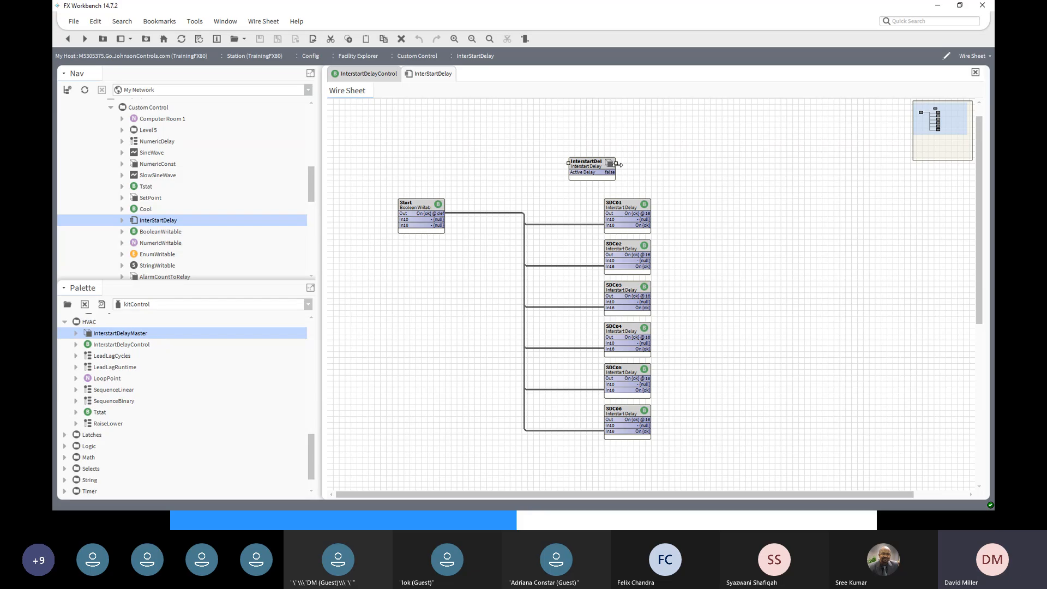
- Widen the master block to show 'InterstartDelayMaster', then reselect SDC01 and the master
left_click_drag(618, 165, 687, 164)
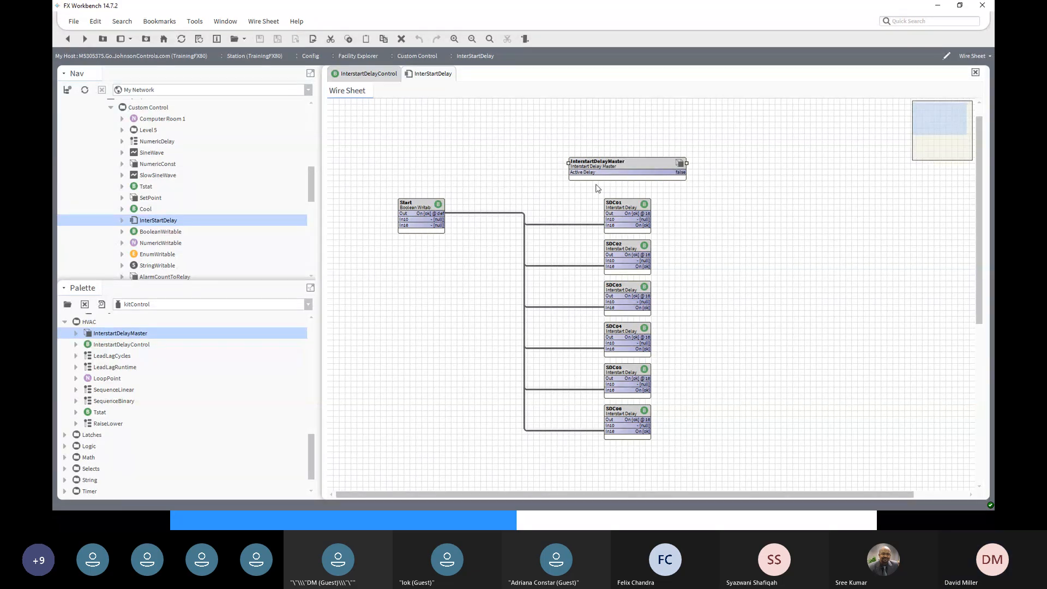
left_click(626, 204)
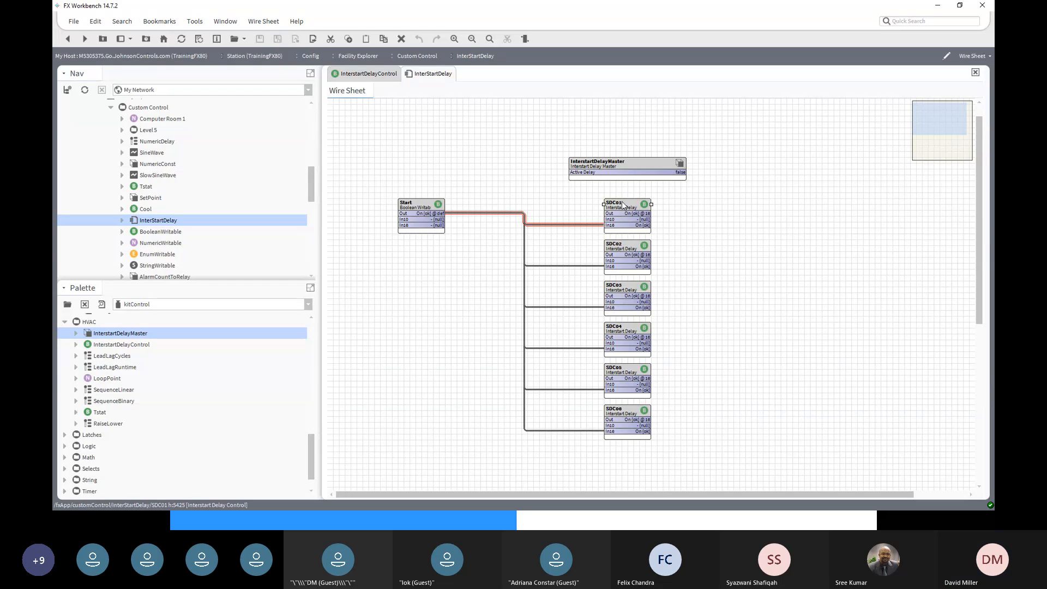
left_click(607, 167)
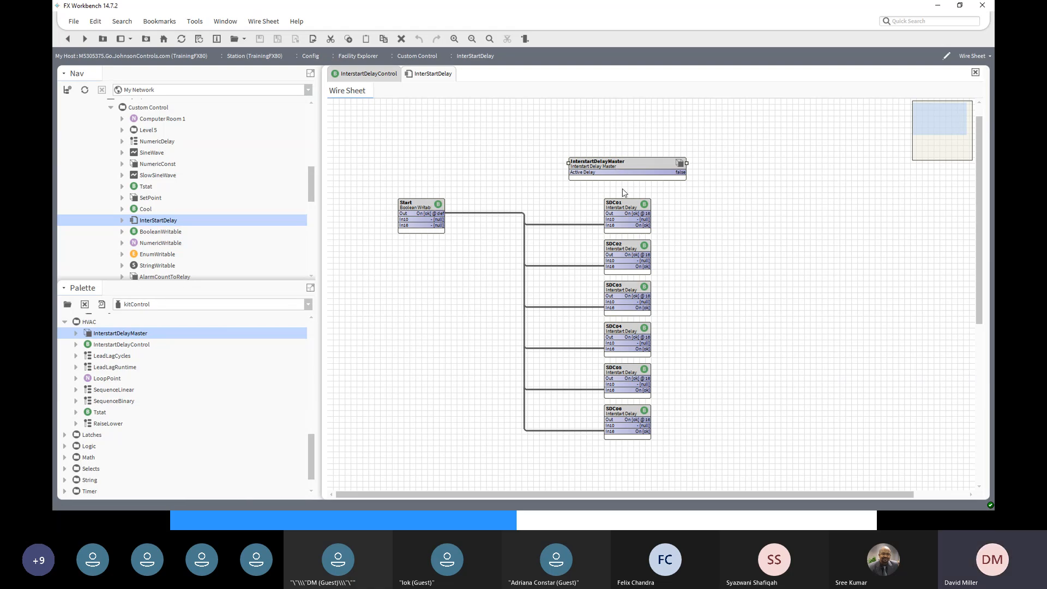
double_click(627, 251)
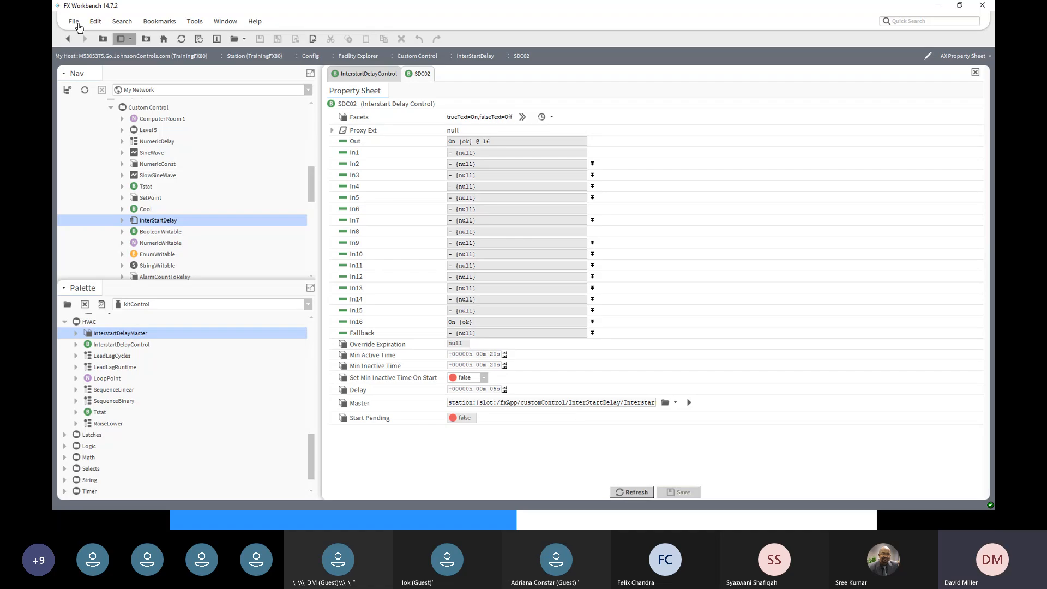
left_click(67, 38)
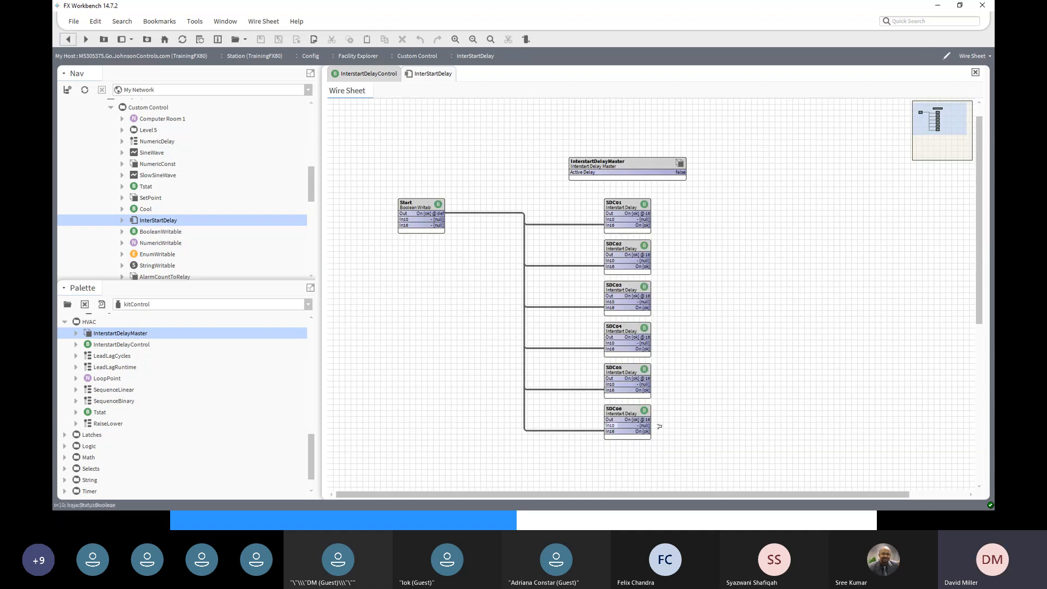
- Add a default-named InterstartDelayControl block under SDC06 and wire Start's output into it
left_click(133, 348)
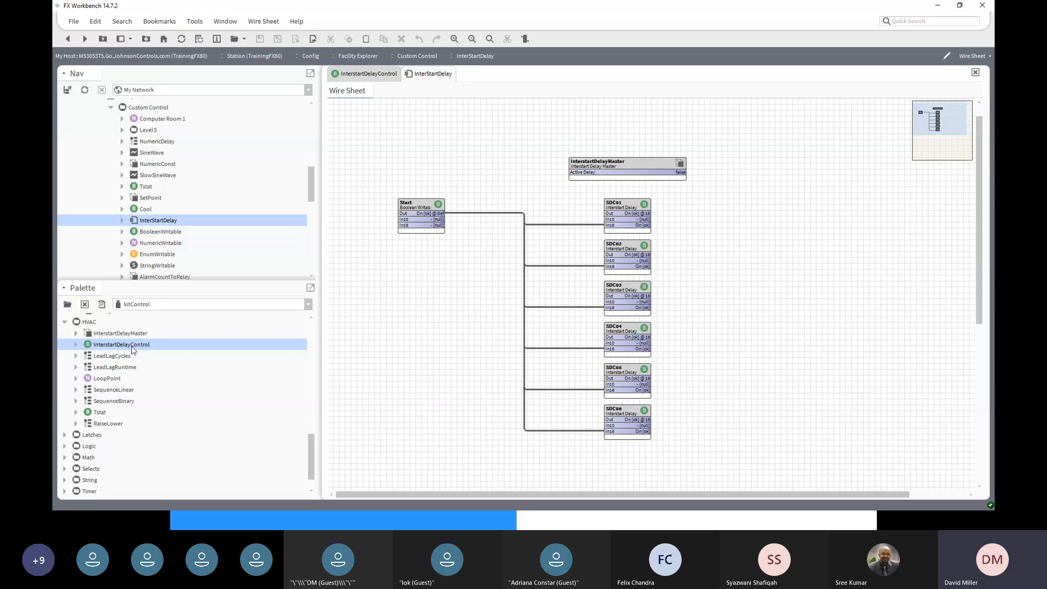
left_click_drag(133, 349, 635, 459)
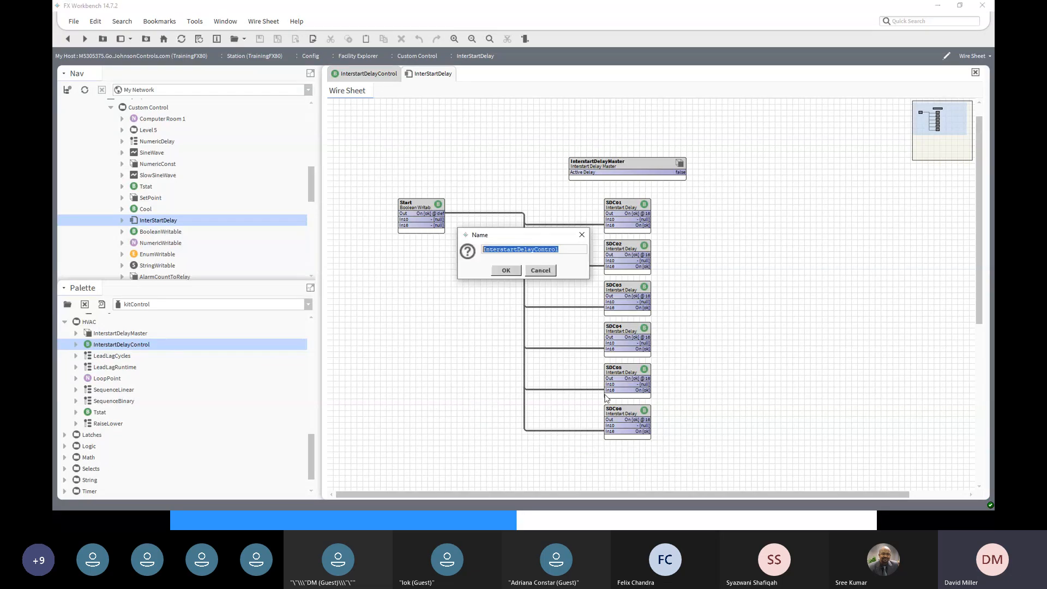
left_click(507, 270)
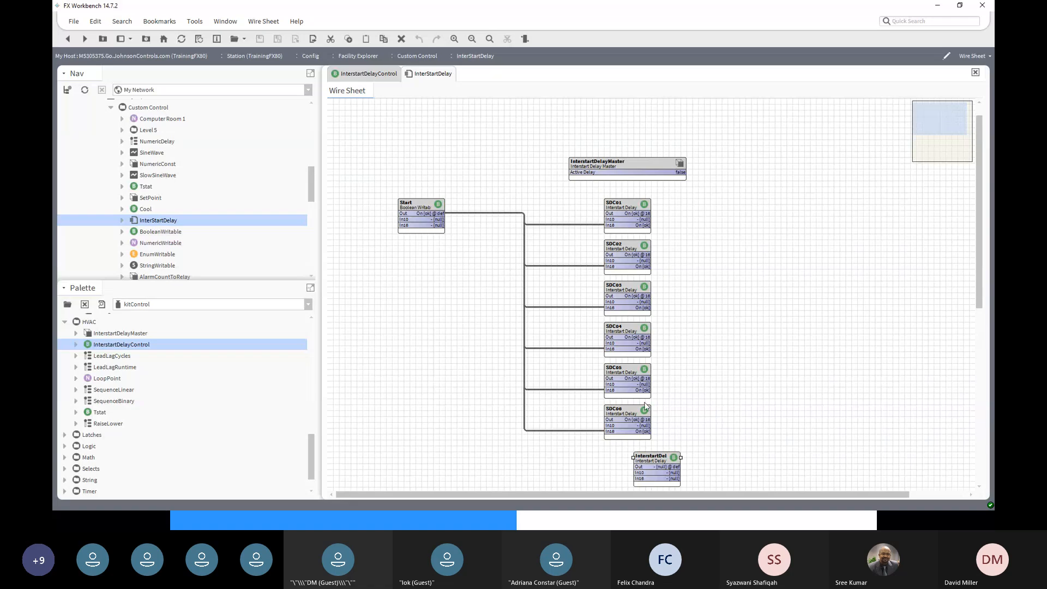
left_click_drag(650, 458, 621, 452)
left_click_drag(439, 213, 603, 472)
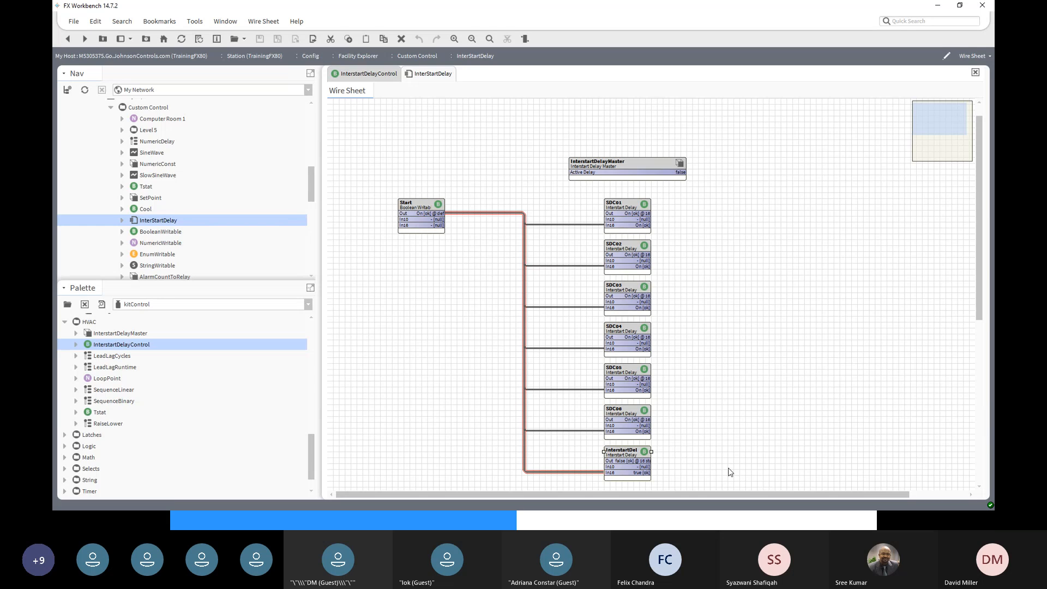
double_click(621, 458)
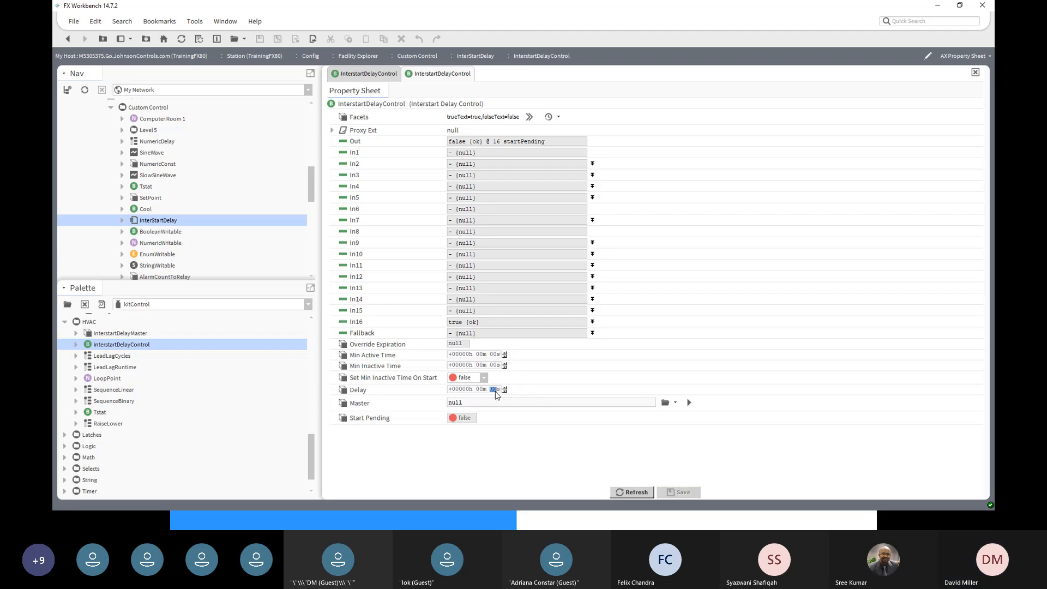
- Set the new block's Delay to 5 seconds
type("5")
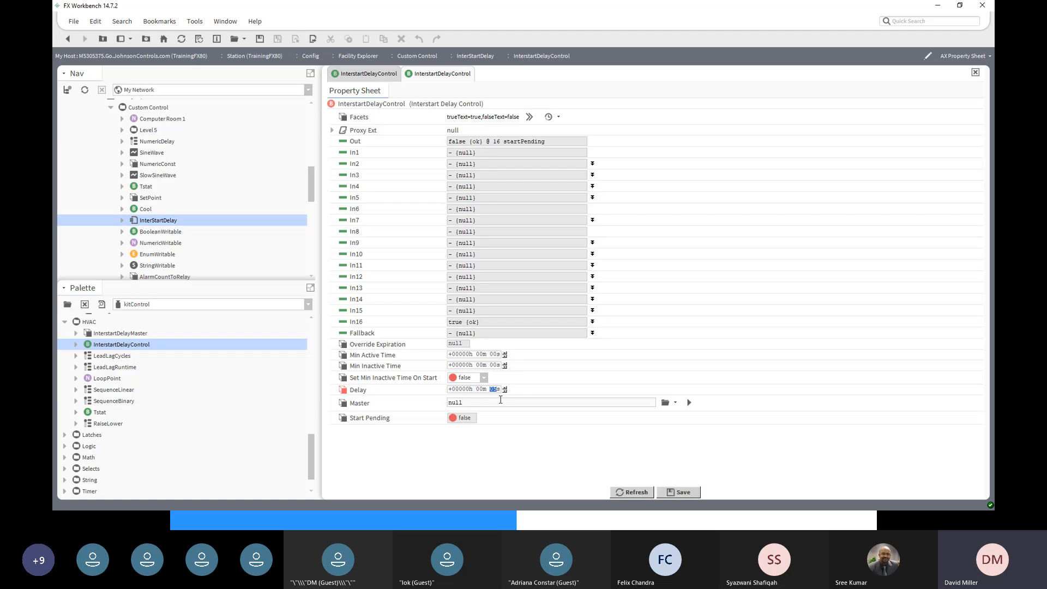
left_click(688, 404)
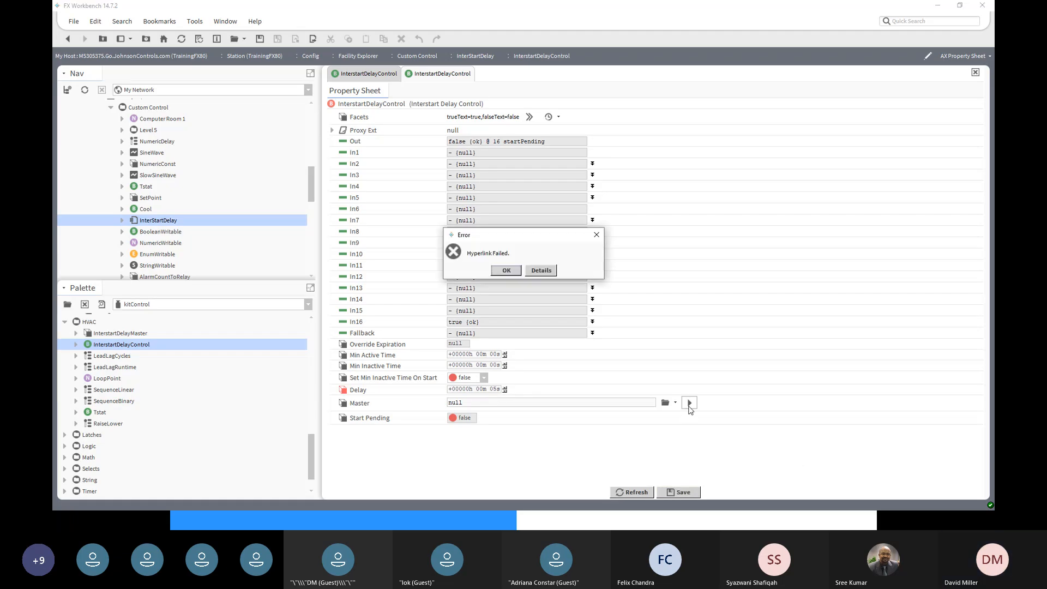
left_click(506, 271)
left_click(665, 402)
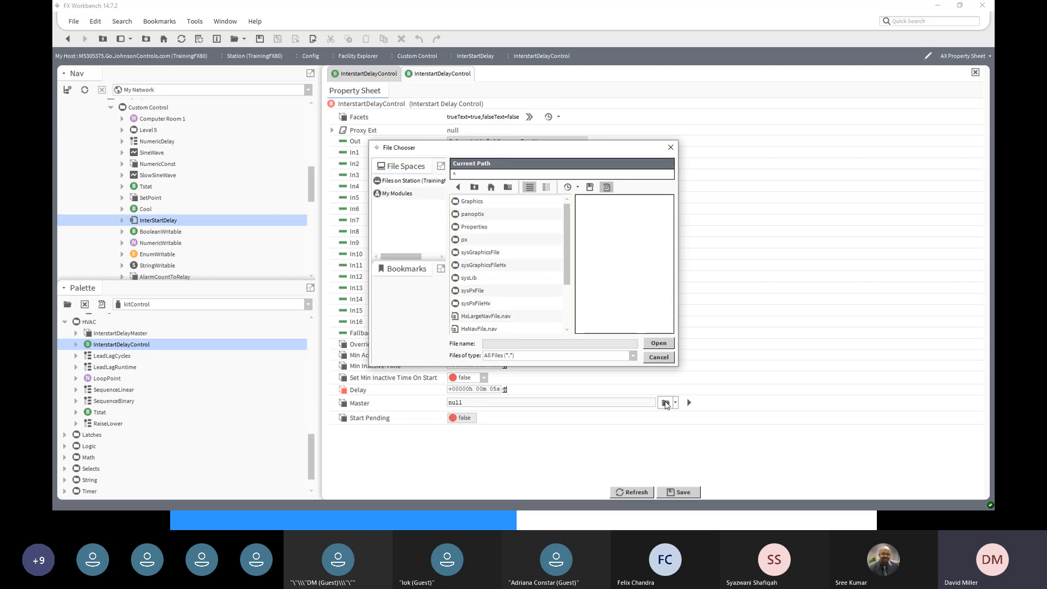
left_click(659, 357)
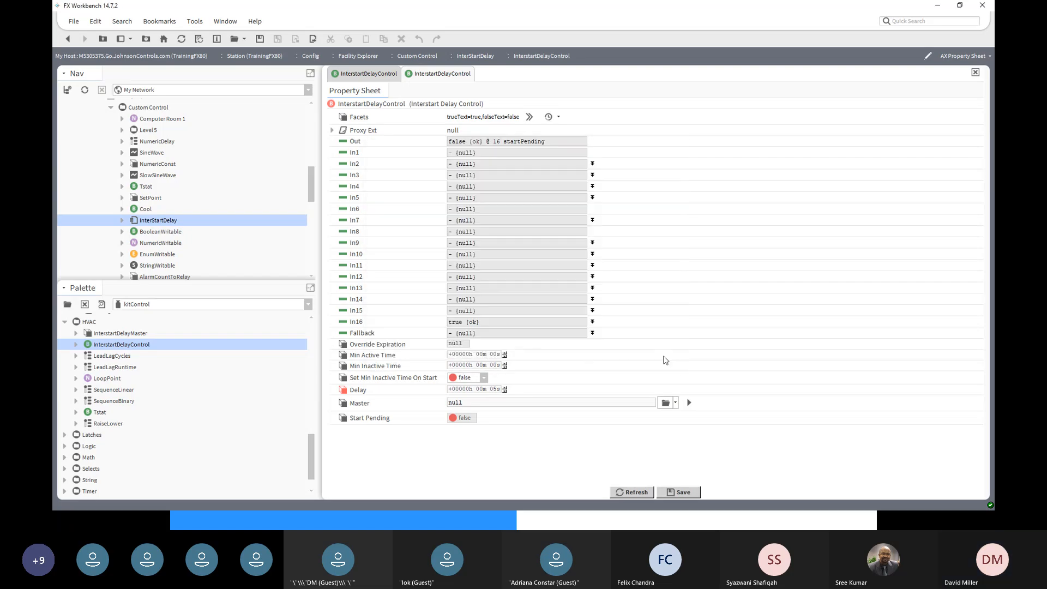
- Set Master to InterstartDelayMaster under Custom Control > InterStartDelay, save, and return
left_click(676, 403)
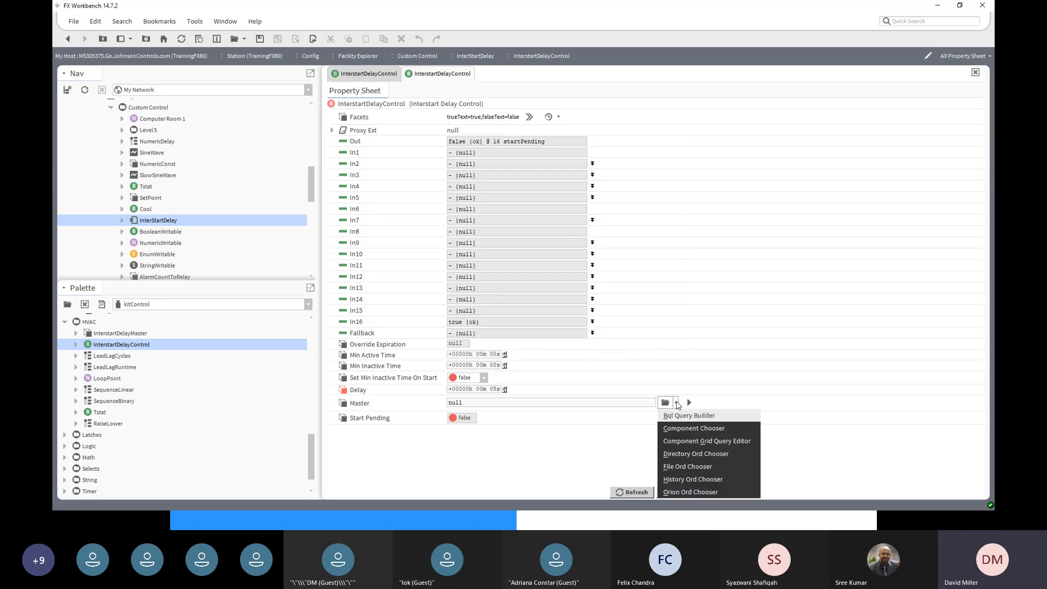
left_click(681, 430)
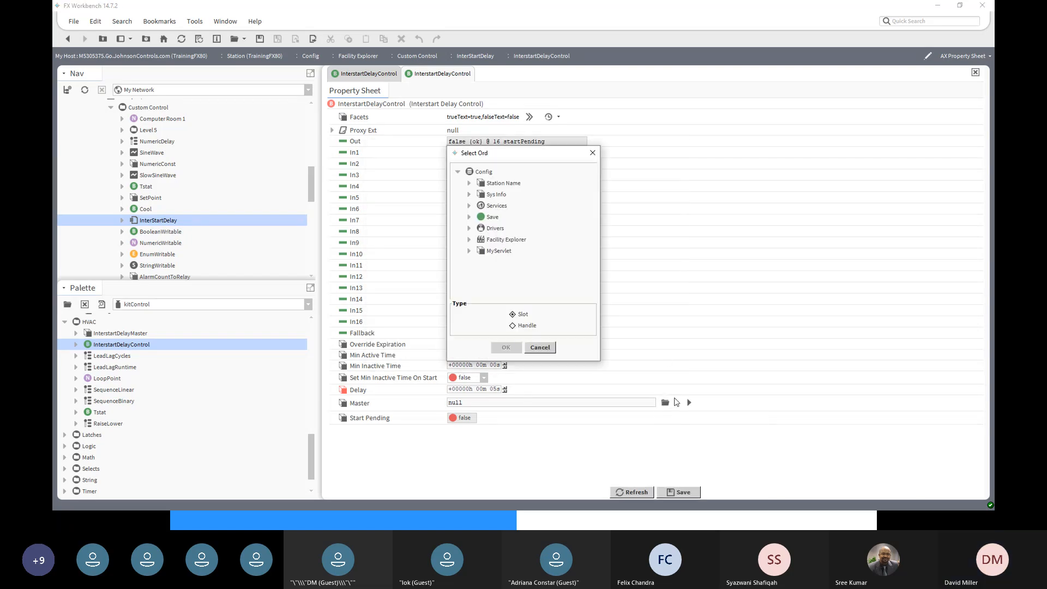
left_click(469, 240)
scroll(490, 272, "down", 3)
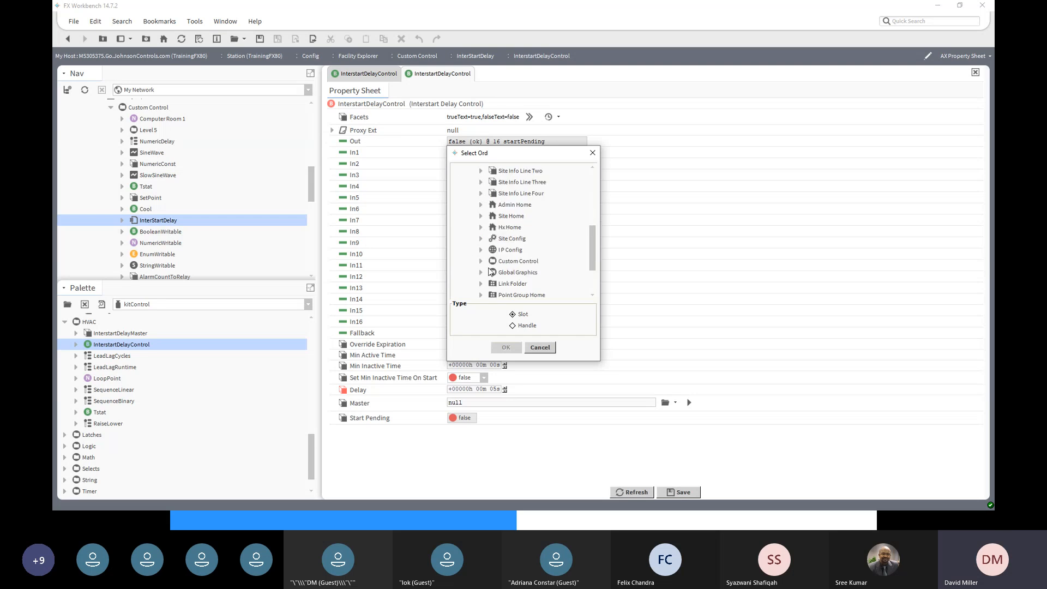
left_click(480, 262)
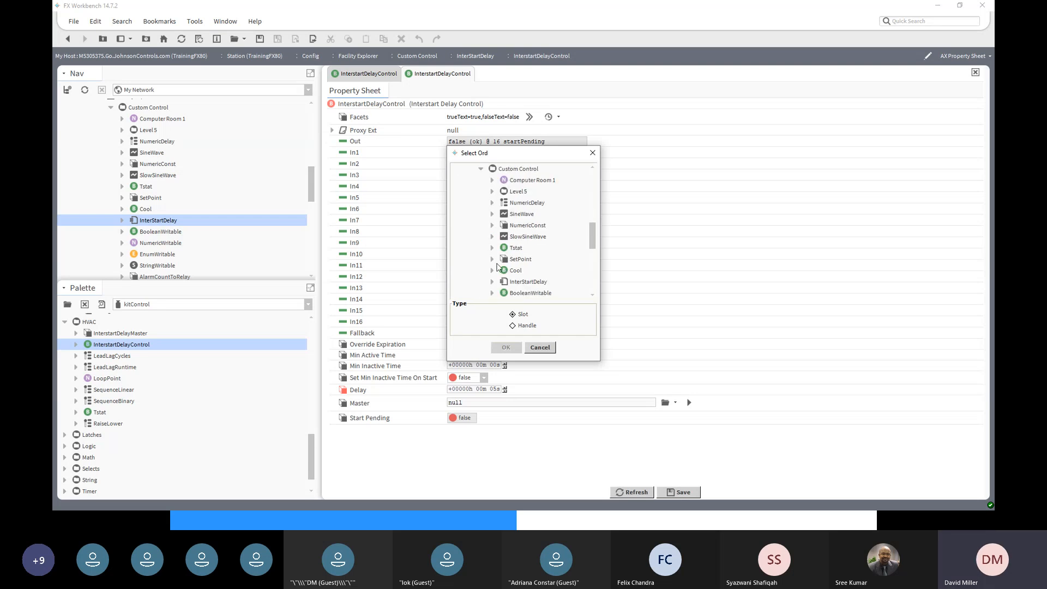
scroll(513, 281, "down", 5)
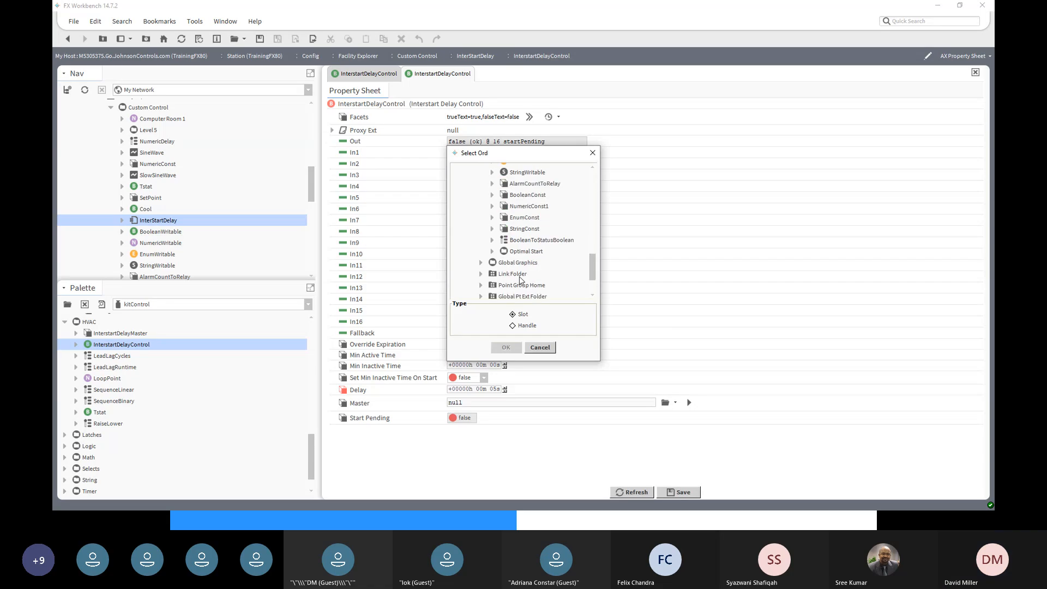
scroll(504, 262, "up", 3)
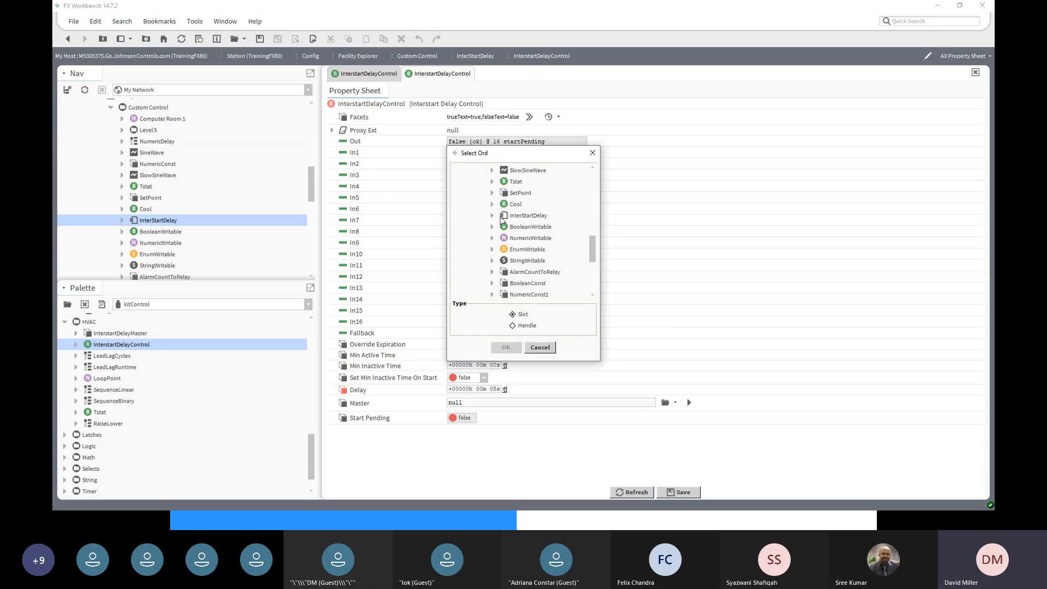
left_click(492, 216)
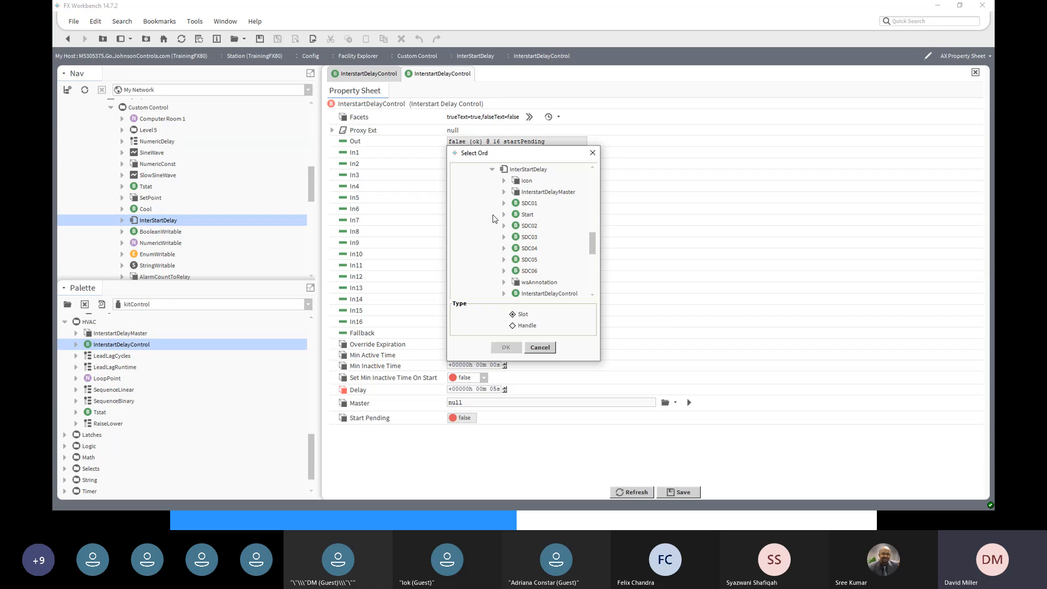
left_click(540, 193)
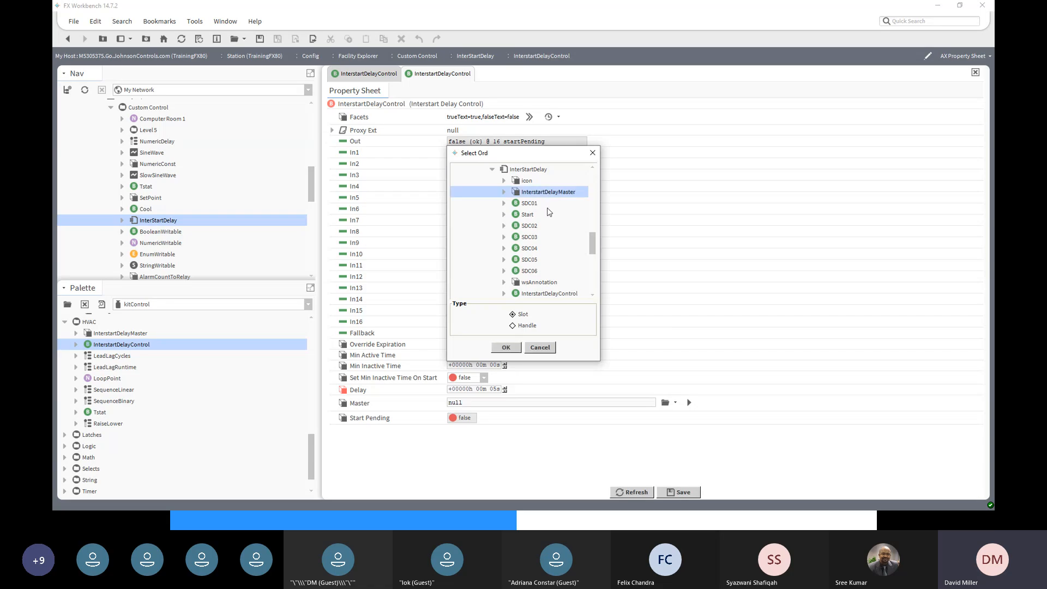
left_click(506, 348)
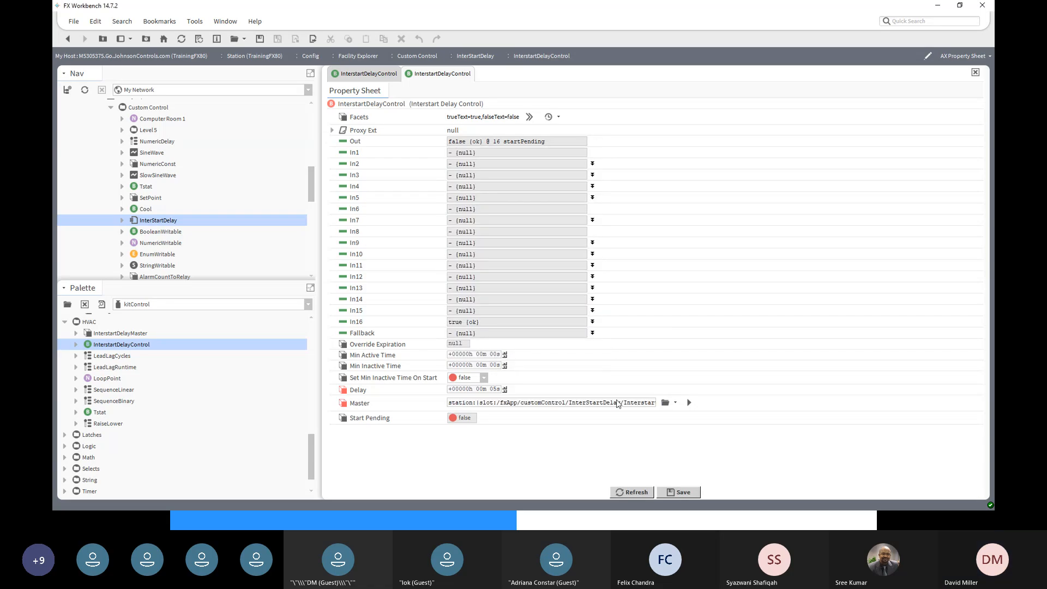
left_click(685, 493)
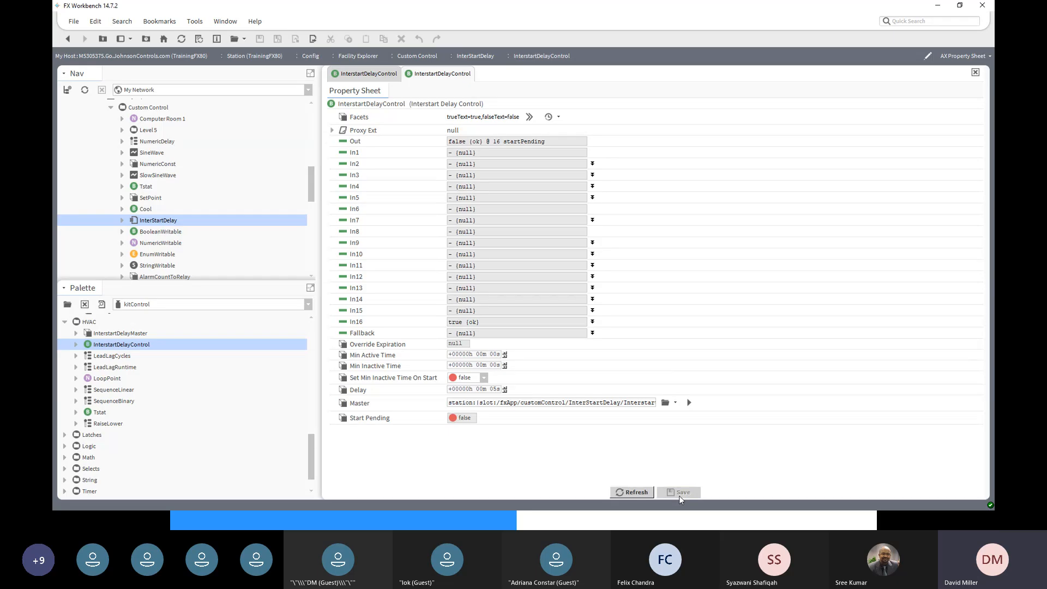
left_click(73, 40)
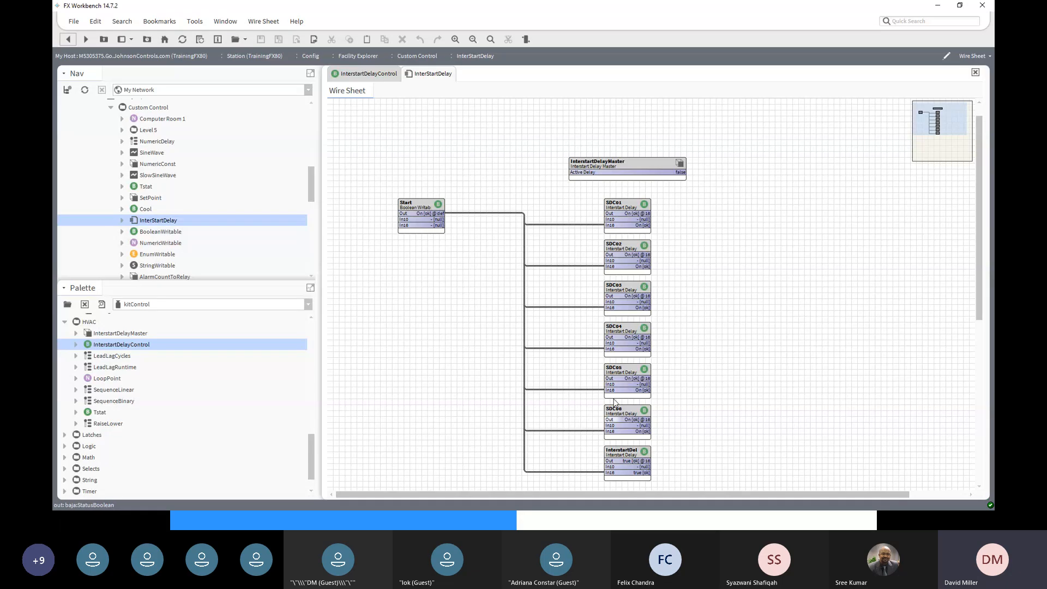
- Switch the Start point Off
right_click(417, 207)
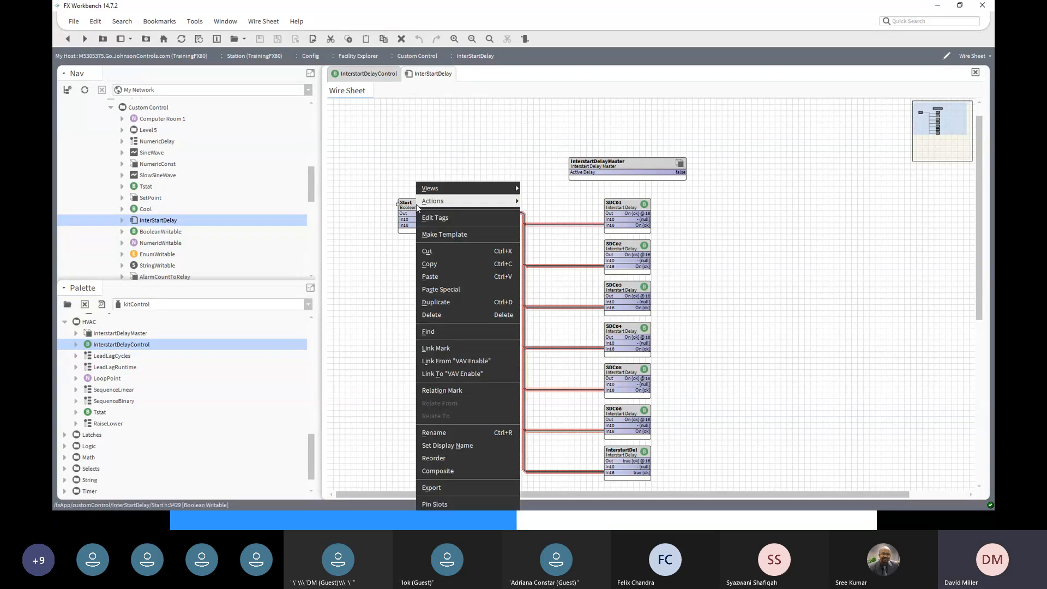
mouse_move(431, 202)
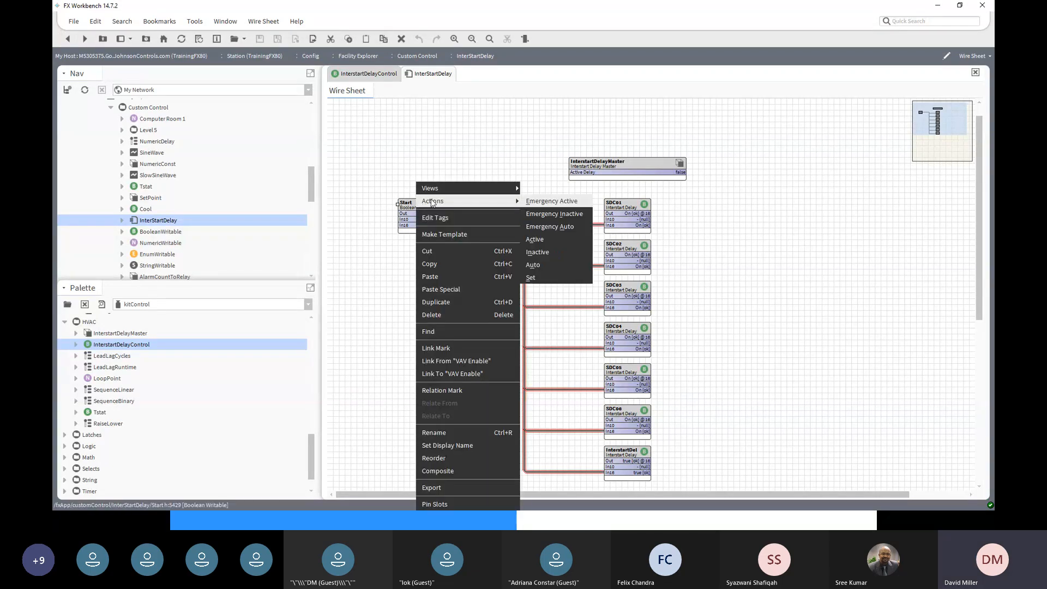
left_click(557, 278)
left_click(558, 254)
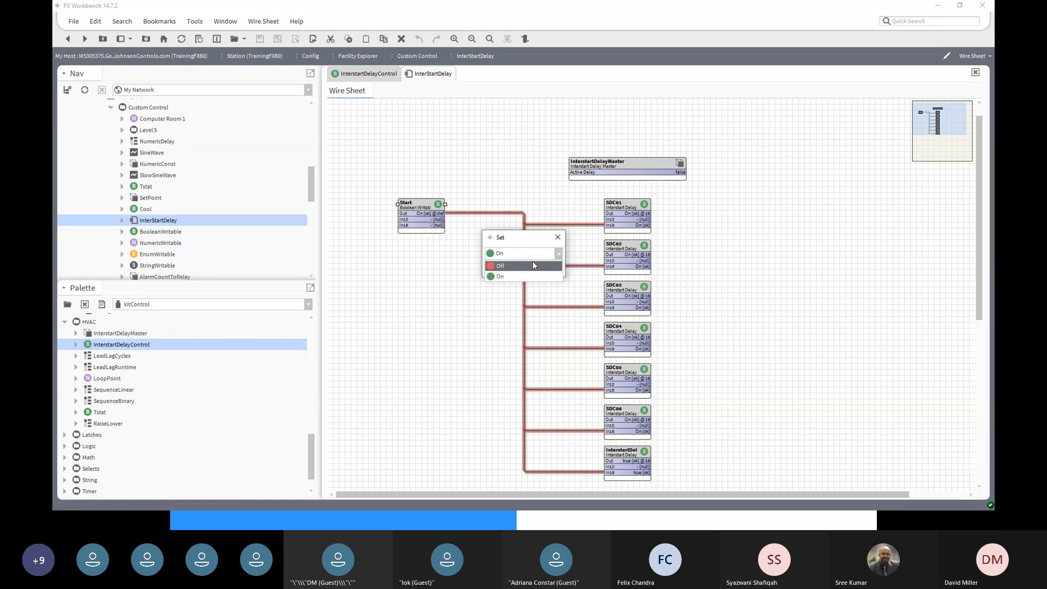
left_click(523, 265)
left_click(508, 269)
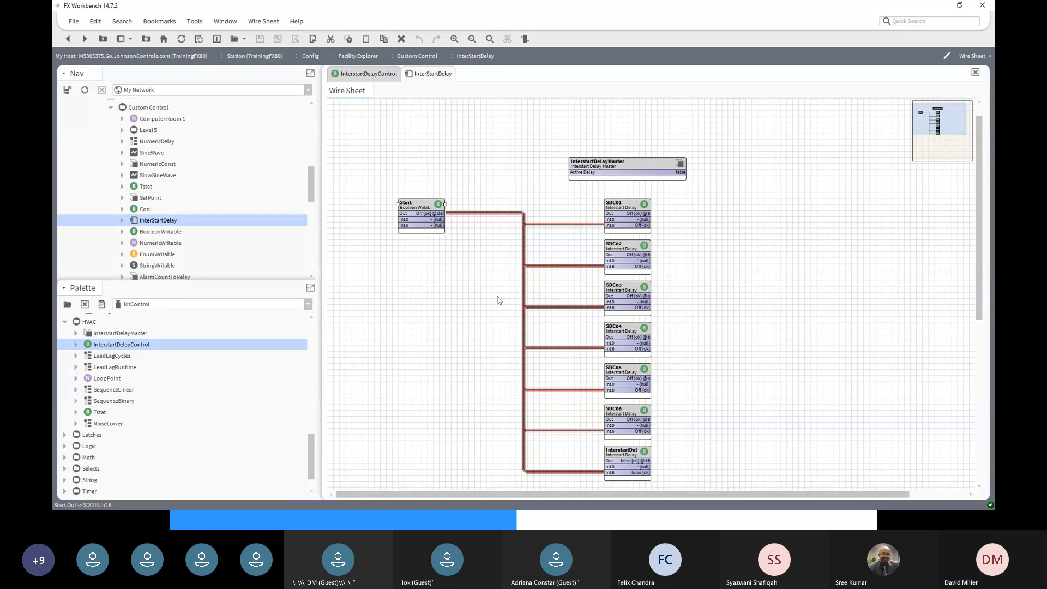
- Switch the Start point back On
right_click(415, 202)
mouse_move(434, 201)
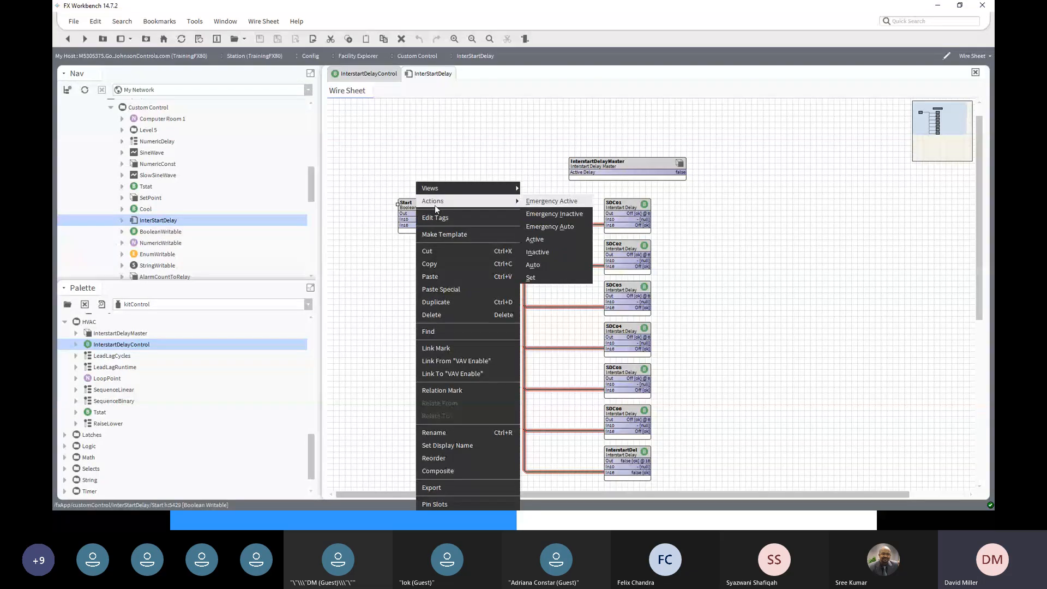
left_click(531, 277)
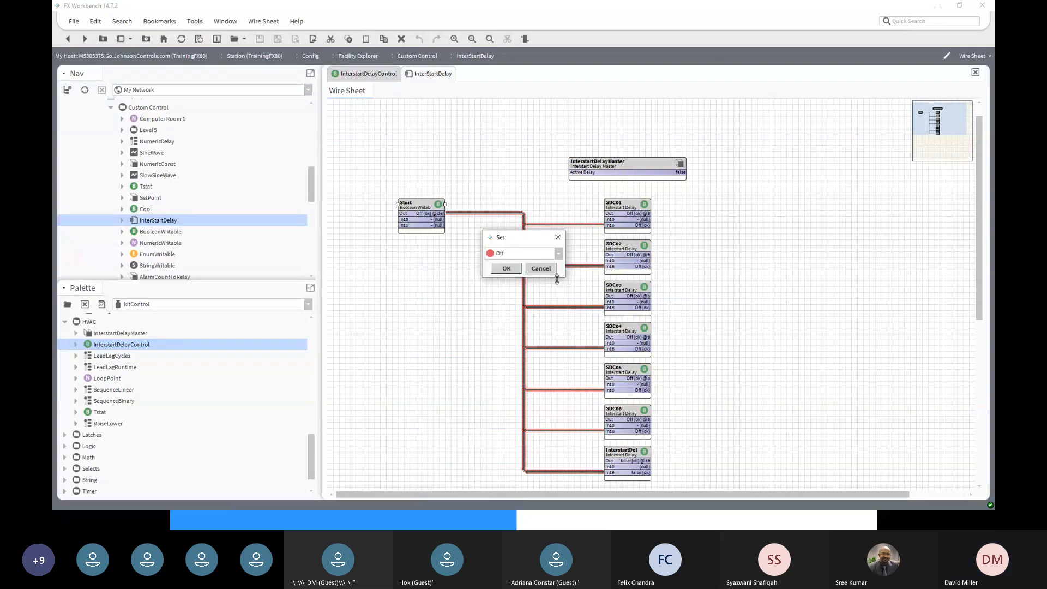
left_click(557, 257)
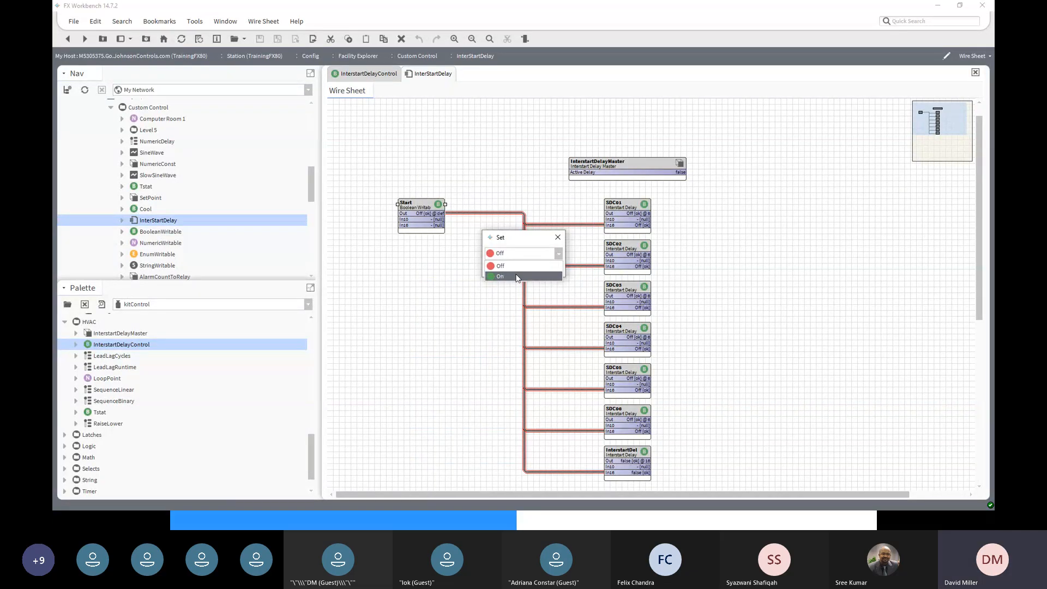
left_click(513, 268)
left_click(507, 268)
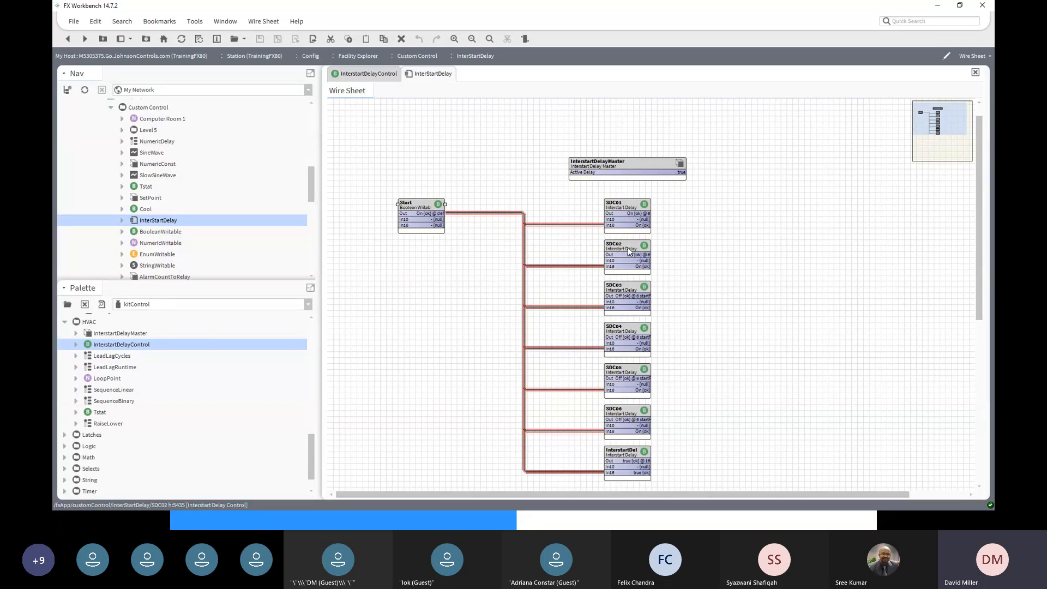
- Select SDC03, SDC04, SDC05 and SDC06 in turn as each output stages On
left_click(643, 300)
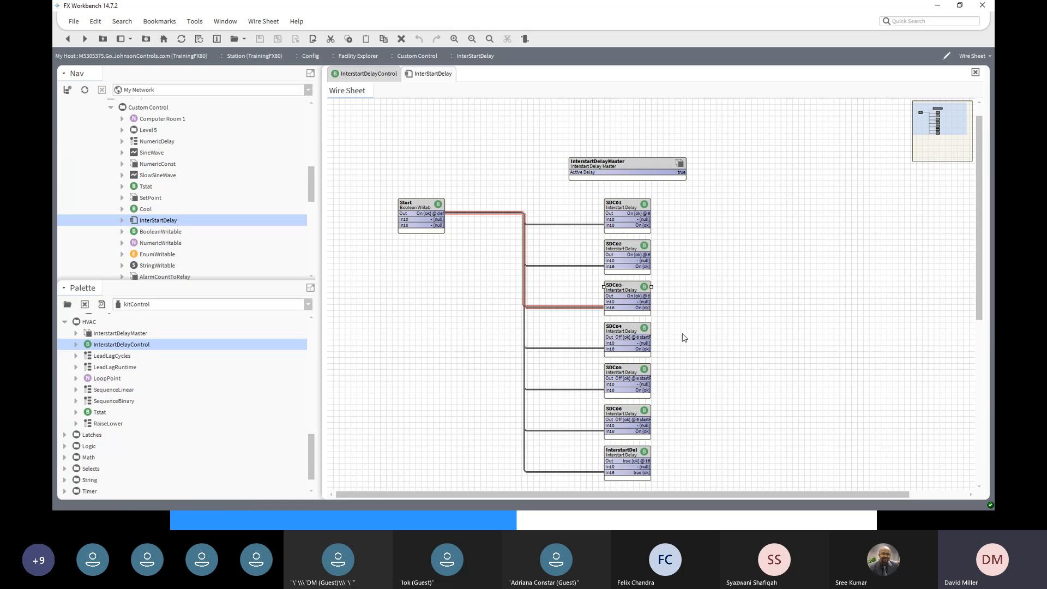
left_click(616, 332)
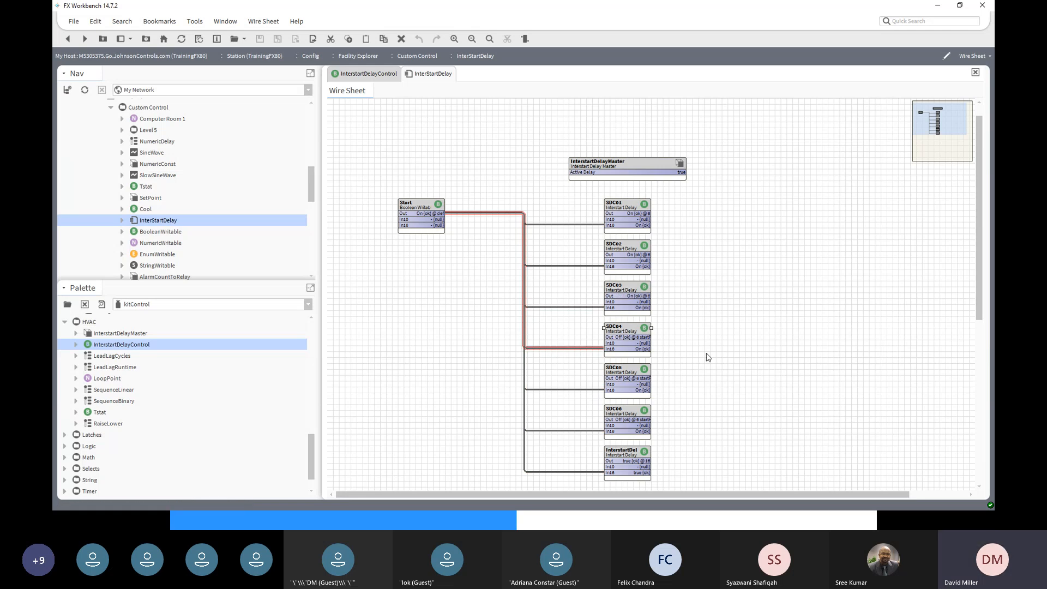
left_click(628, 367)
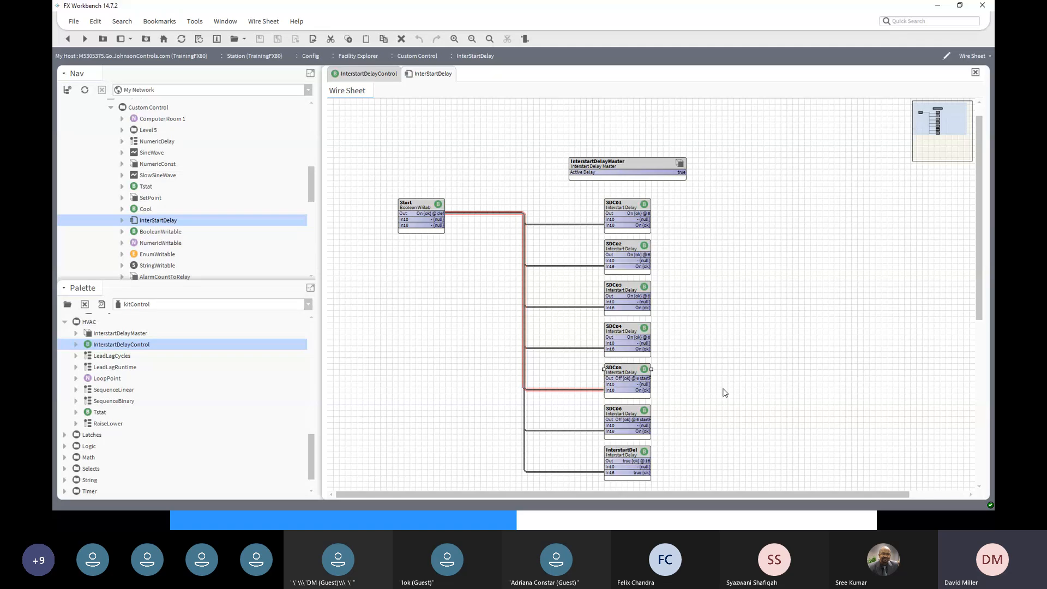
left_click(624, 409)
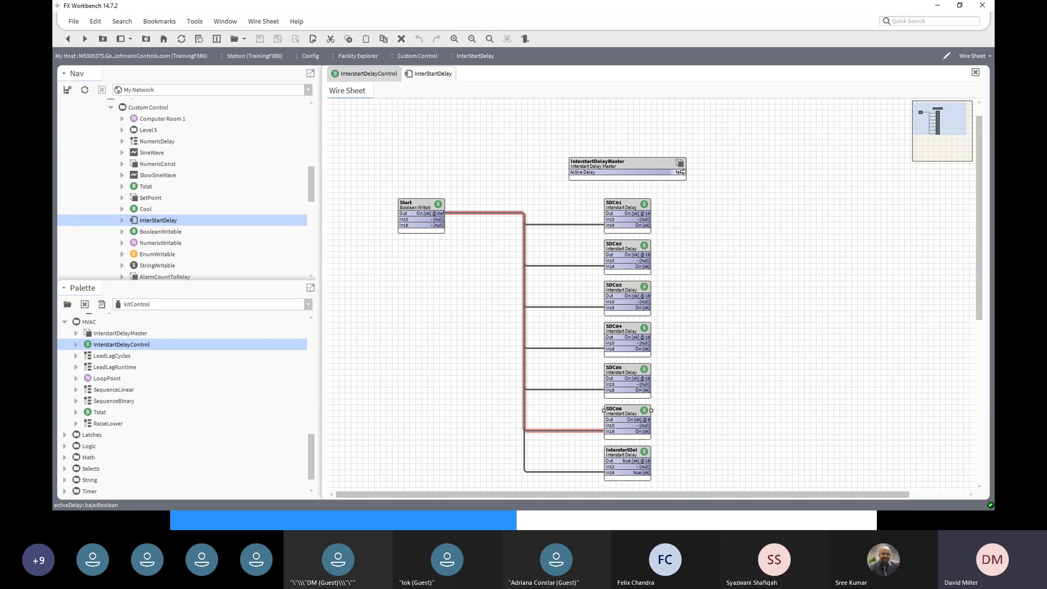
- Add a LeadLagCycles block from kitControl with its default name, placed right of the SDC blocks
left_click(111, 357)
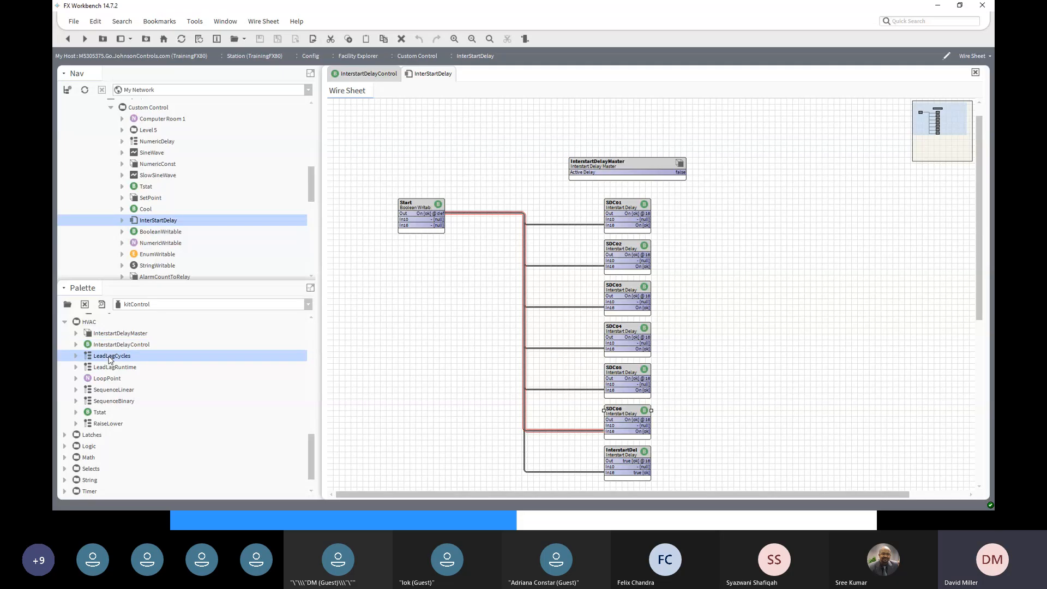
left_click_drag(109, 360, 867, 384)
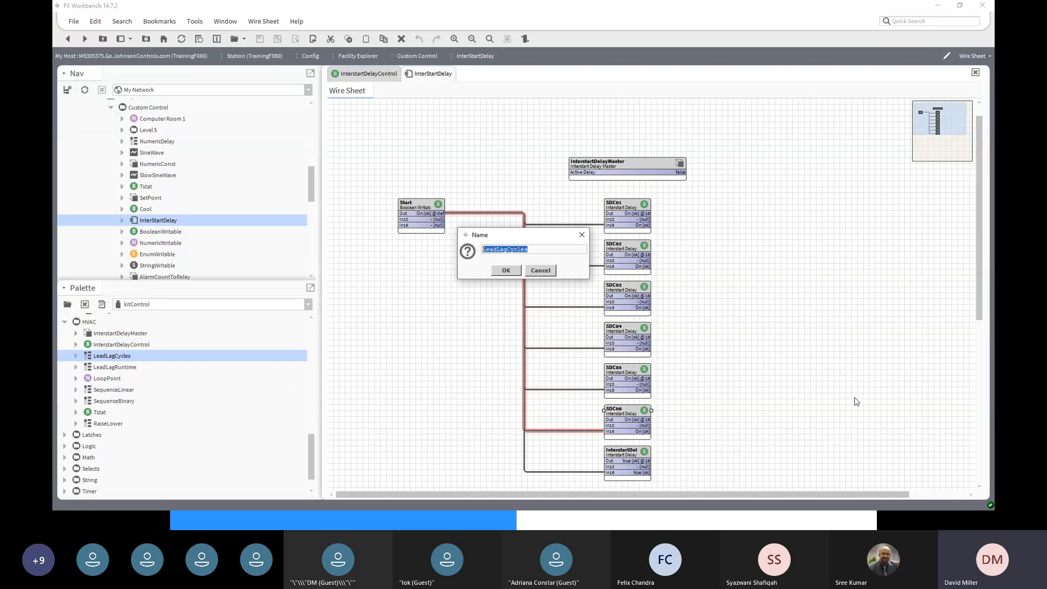
left_click(506, 270)
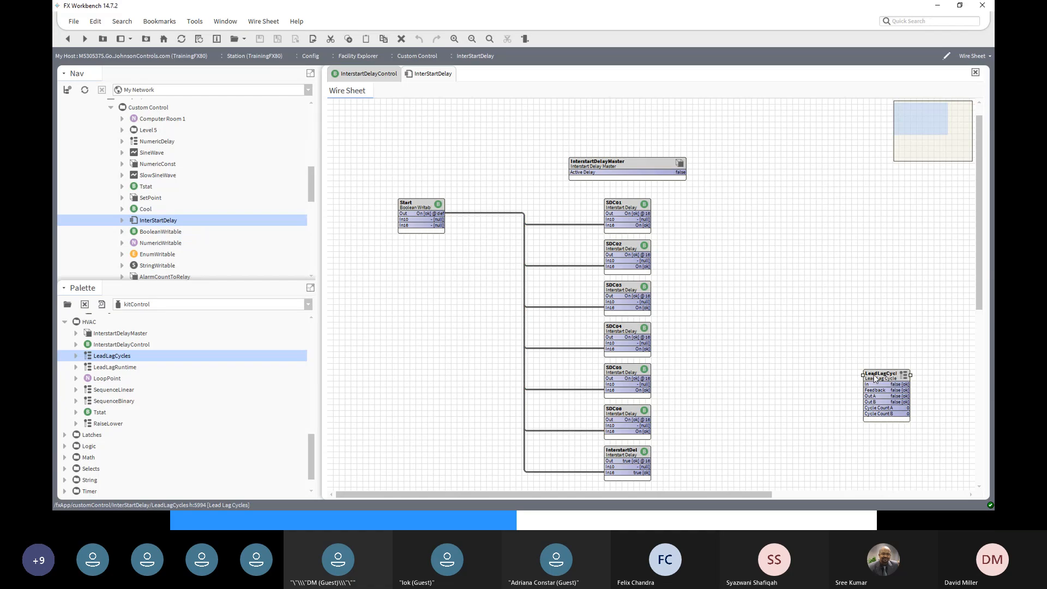
left_click_drag(874, 378, 815, 343)
- Set LeadLagCycles Number Outputs to 3, save and refresh to add Out C and Cycle Count C
double_click(815, 343)
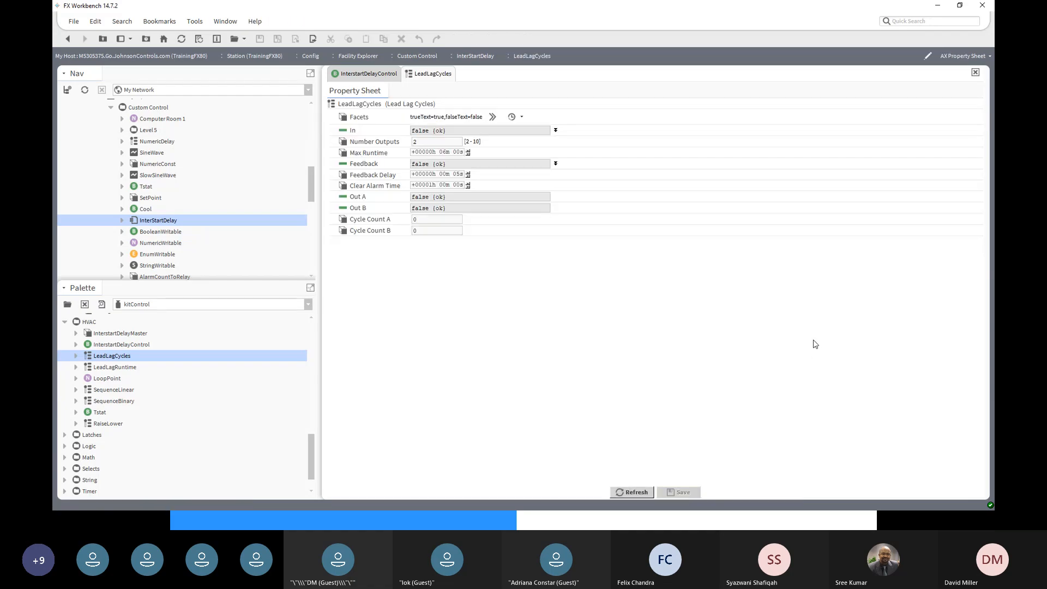
double_click(423, 142)
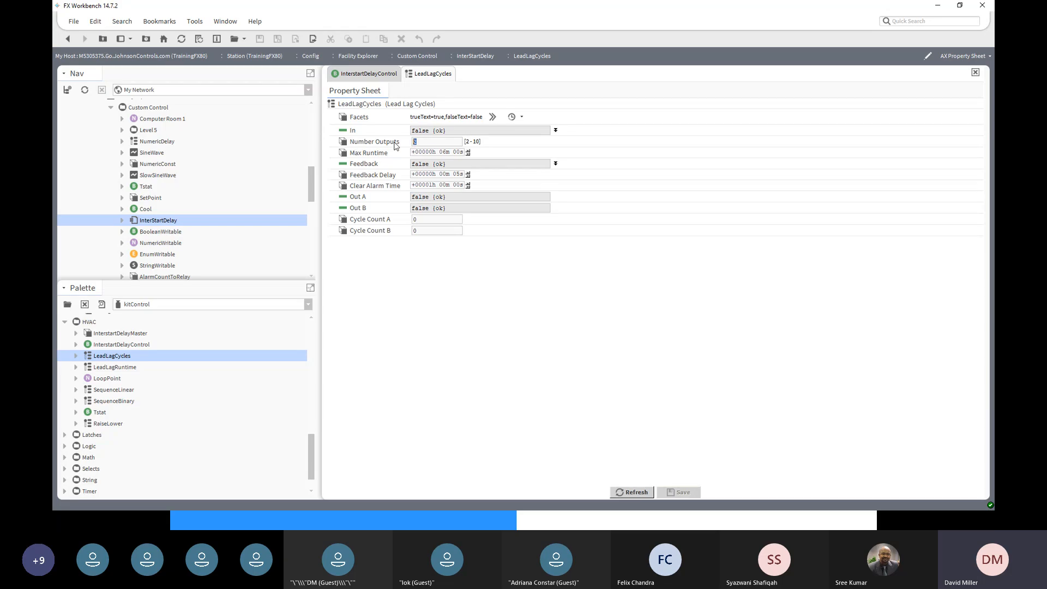
type("3")
left_click(675, 493)
left_click(632, 492)
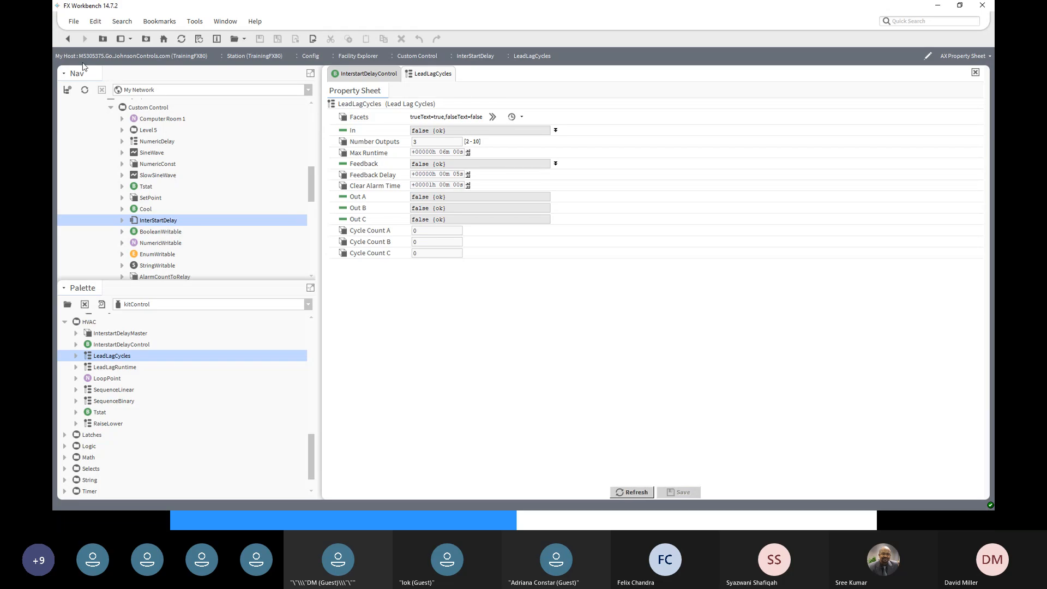
left_click(66, 40)
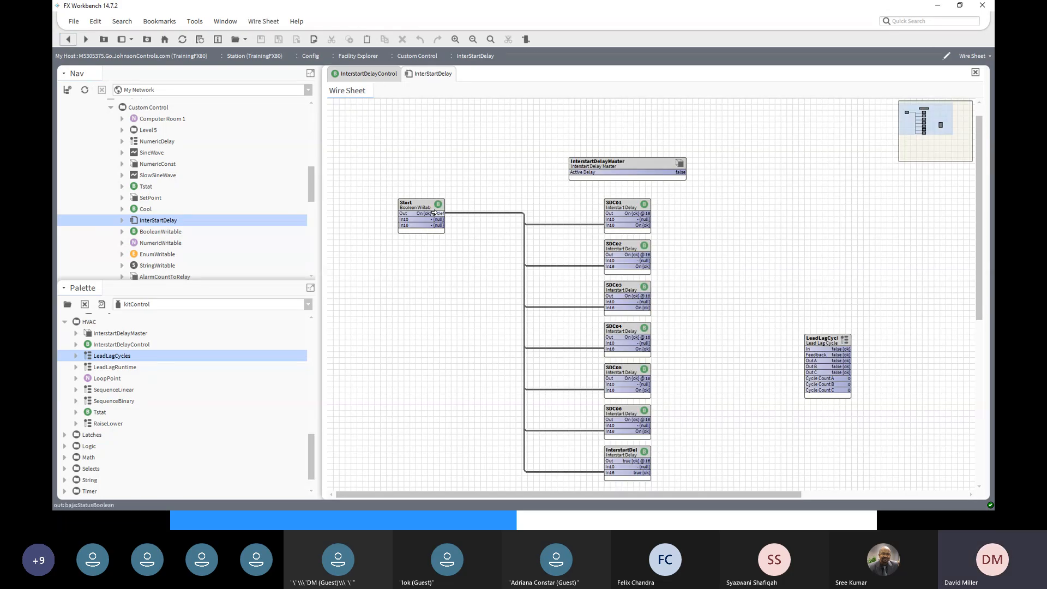
- Link Start's Out slot to the LeadLagCycles In slot
left_click_drag(434, 213, 805, 348)
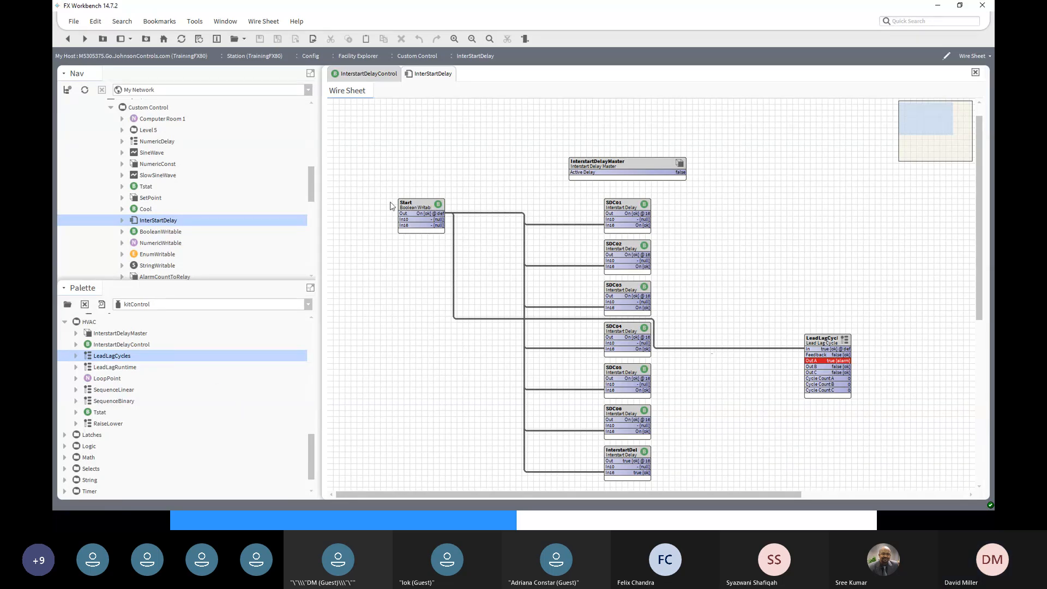
- Copy the Start point as a new Boolean Writable named P1 STS
left_click(417, 203)
right_click(416, 204)
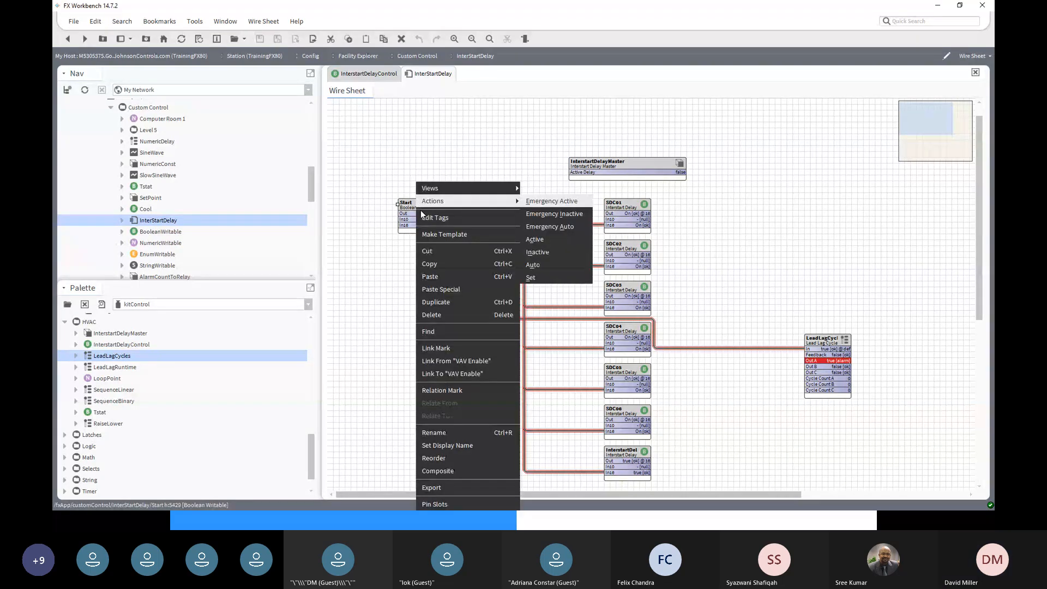
left_click(439, 302)
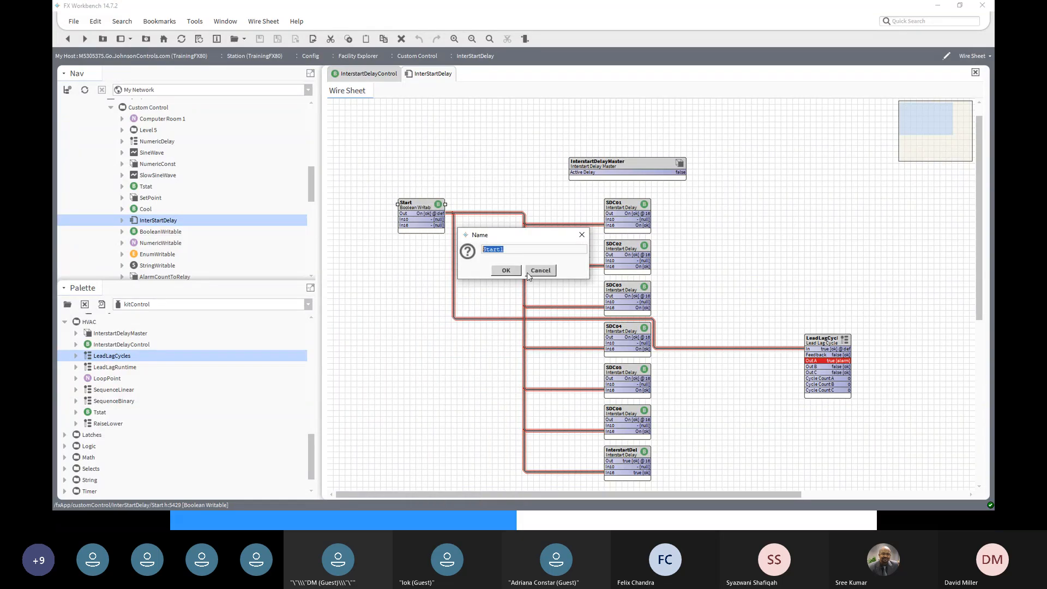
type("P1 STS")
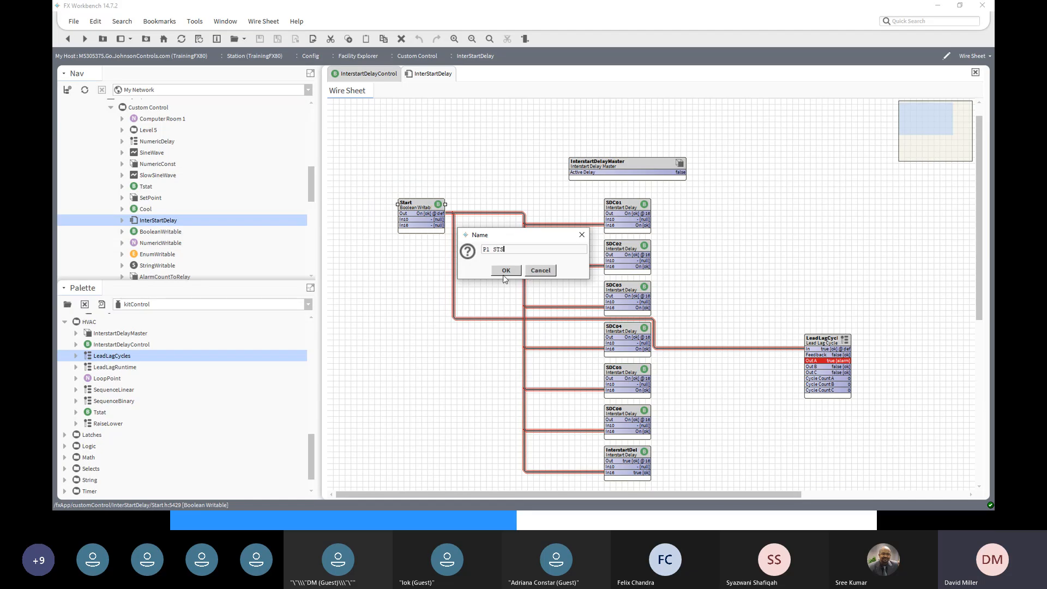
left_click(506, 271)
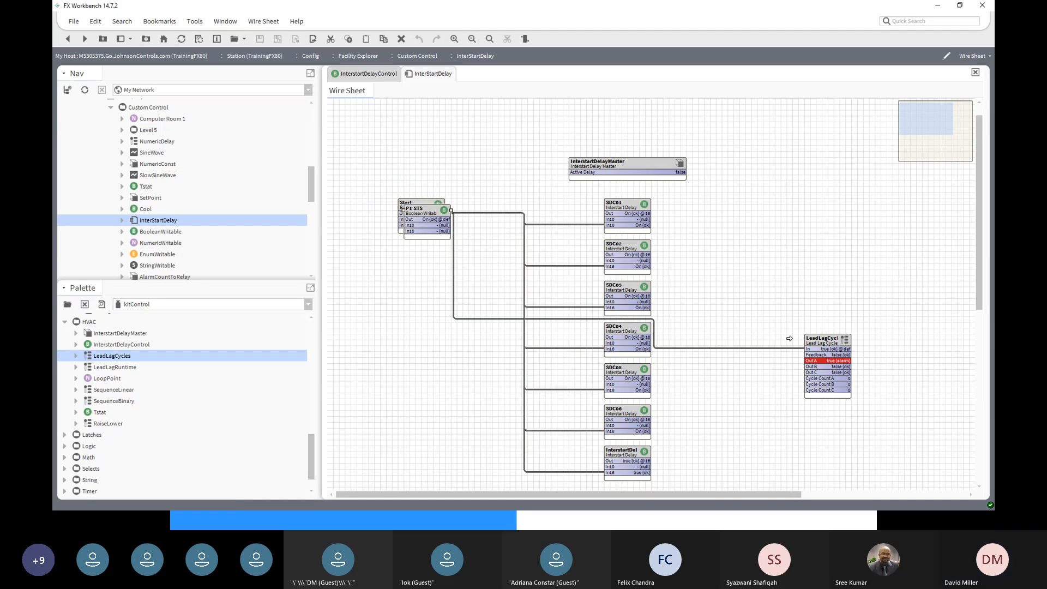
- Place P1 STS right of LeadLagCycles and wire LeadLagCycles Out A into it
left_click_drag(424, 208, 912, 344)
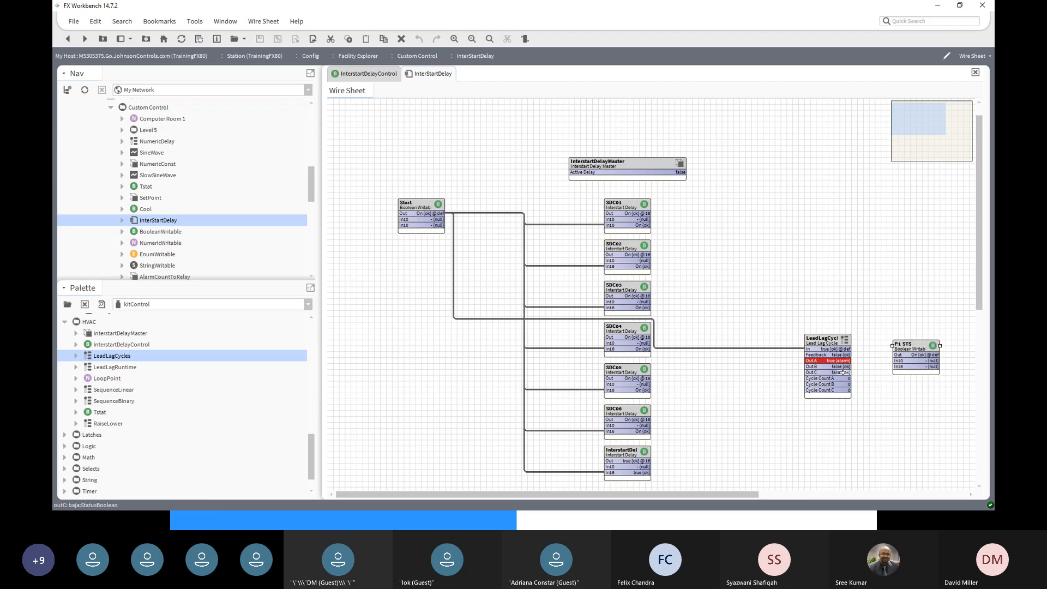
left_click_drag(861, 363, 916, 335)
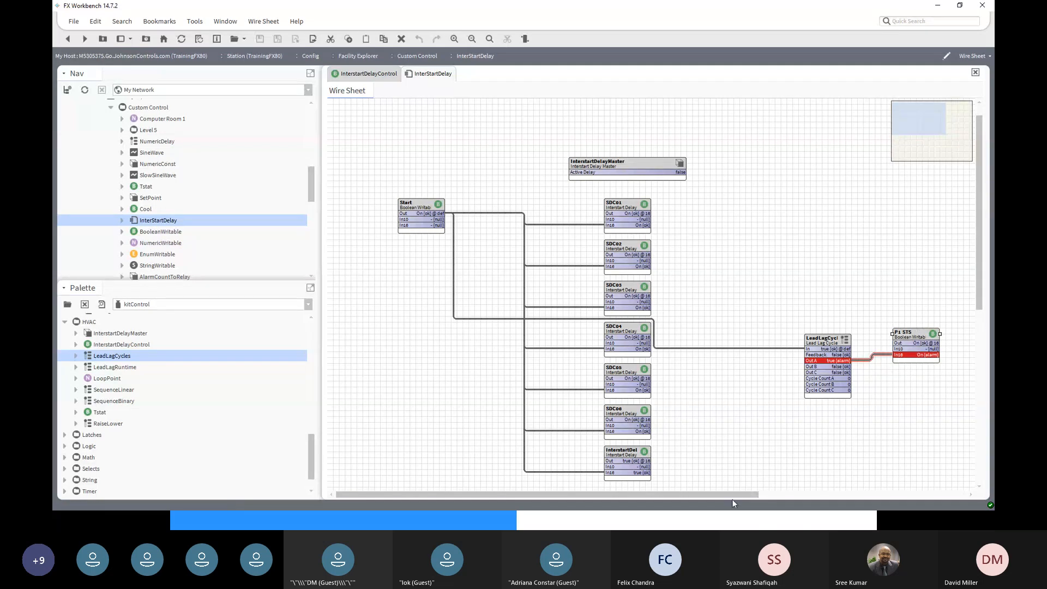
left_click_drag(742, 494, 853, 494)
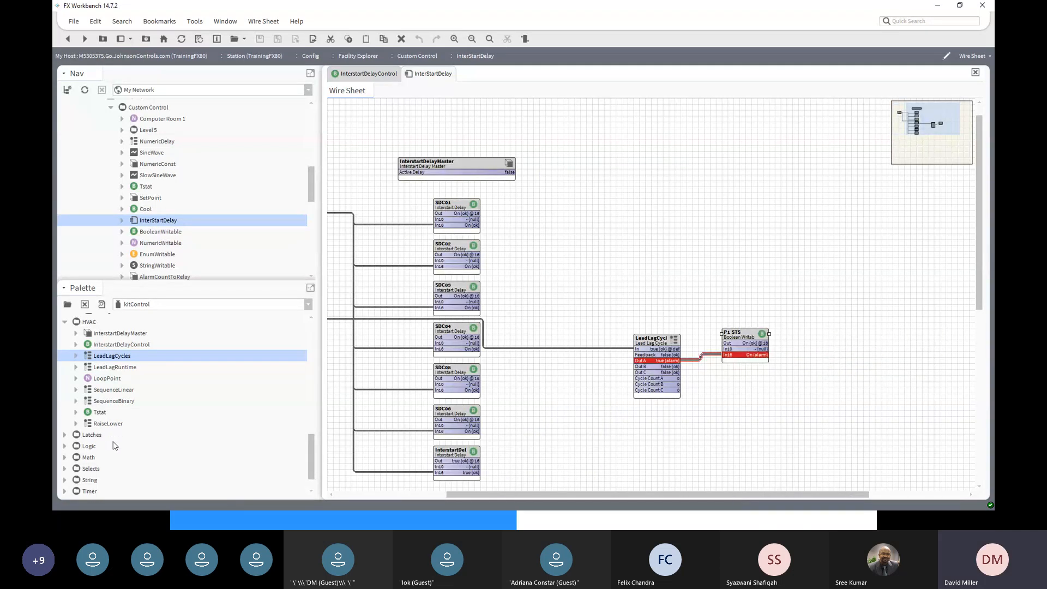
- Add an Or block from kitControl Logic, fed by P1 STS on In A, output to LeadLagCycles Feedback
left_click(65, 446)
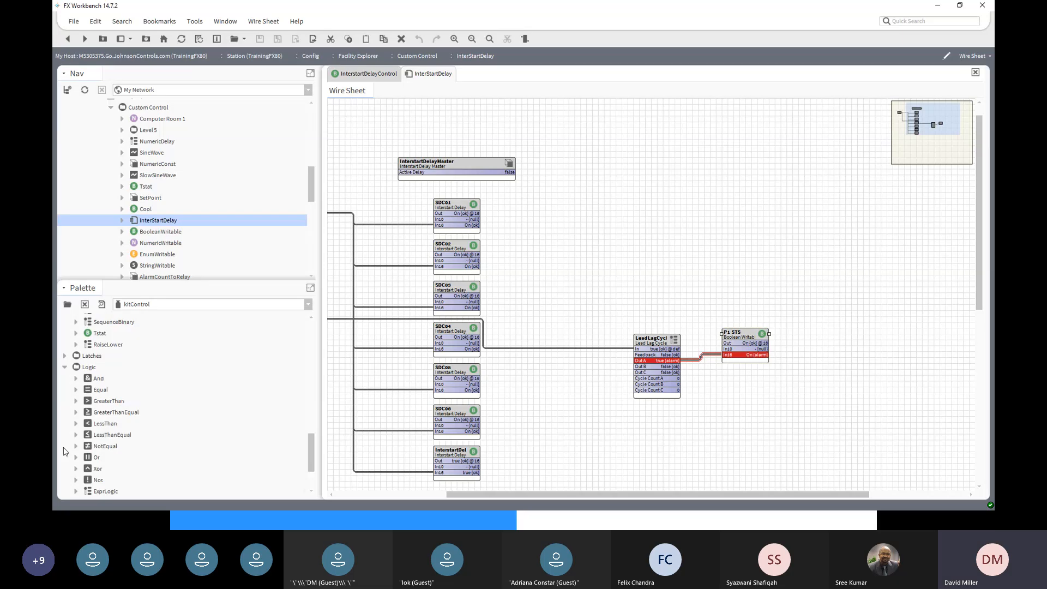
left_click(89, 458)
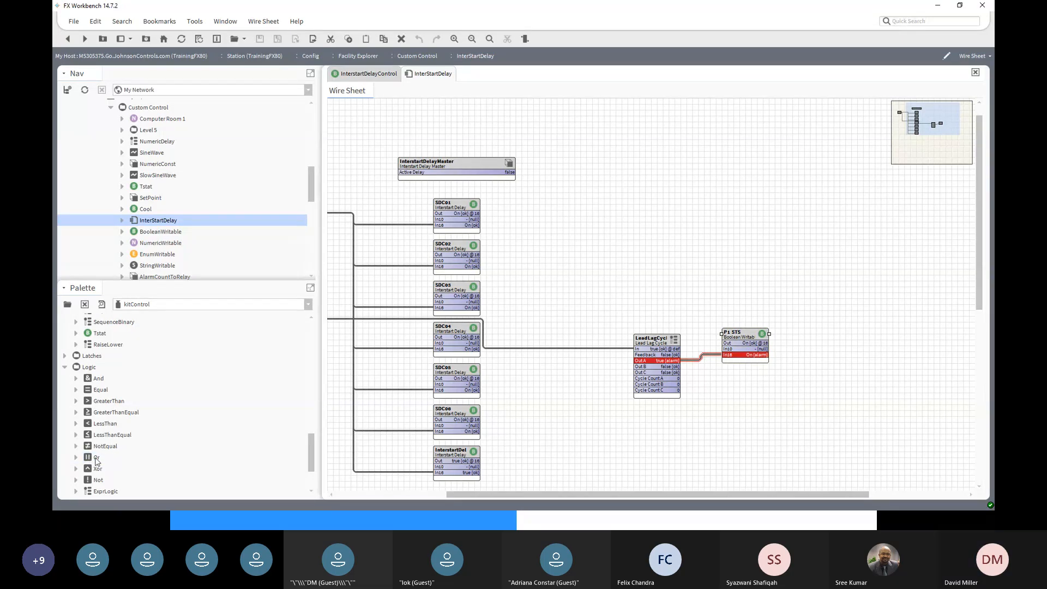
left_click_drag(96, 458, 916, 354)
left_click(507, 271)
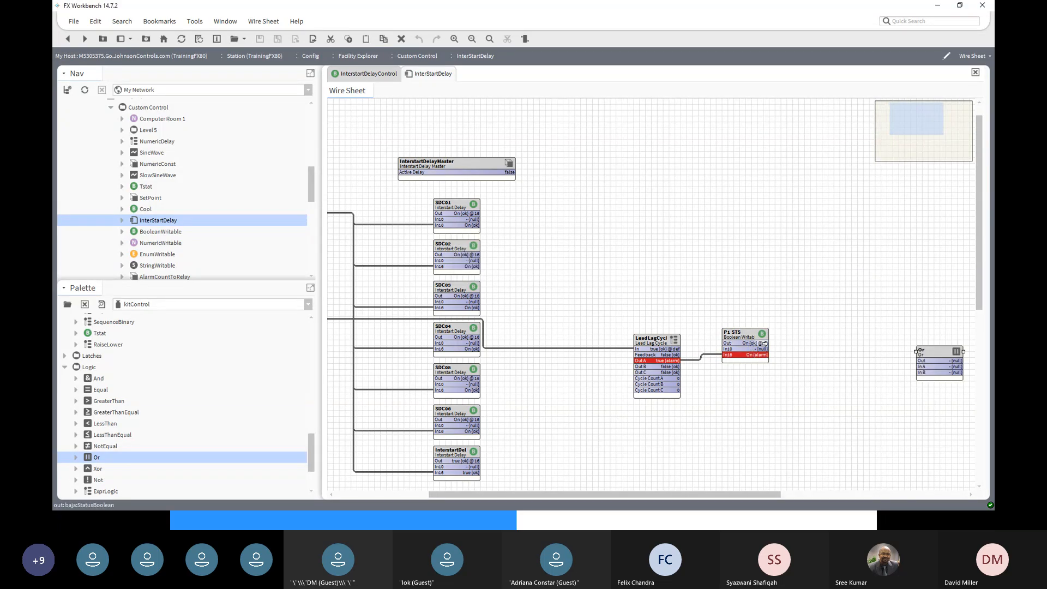
mouse_move(763, 343)
left_mouse_down()
mouse_move(930, 373)
mouse_move(640, 373)
mouse_move(634, 354)
mouse_move(648, 354)
left_mouse_up()
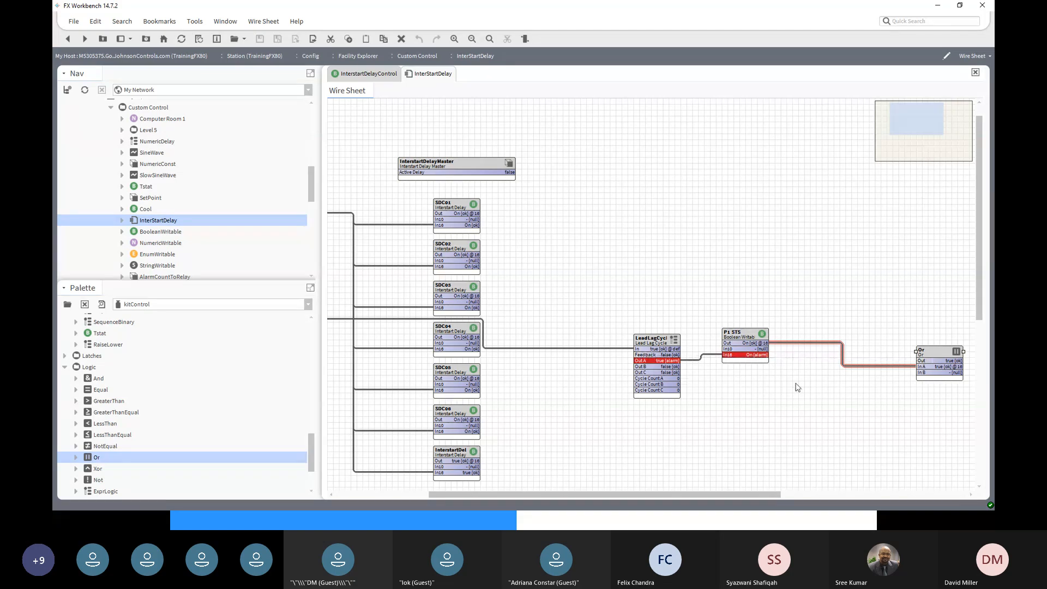
left_click_drag(949, 361, 642, 353)
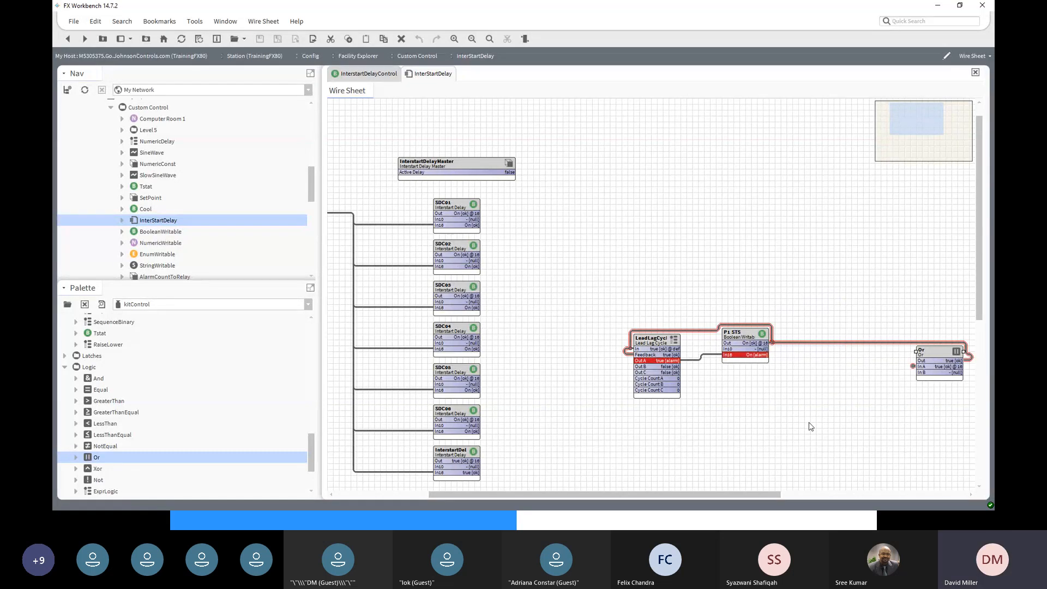
- Reposition P1 STS and duplicate it as P2 STS
left_click(750, 344)
left_click_drag(750, 344, 757, 352)
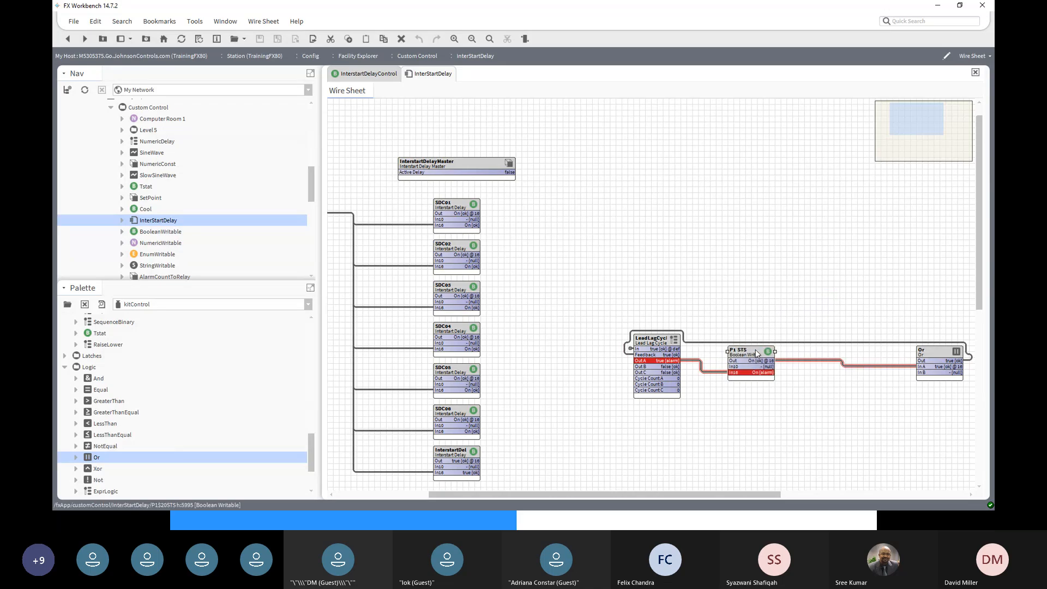
right_click(757, 353)
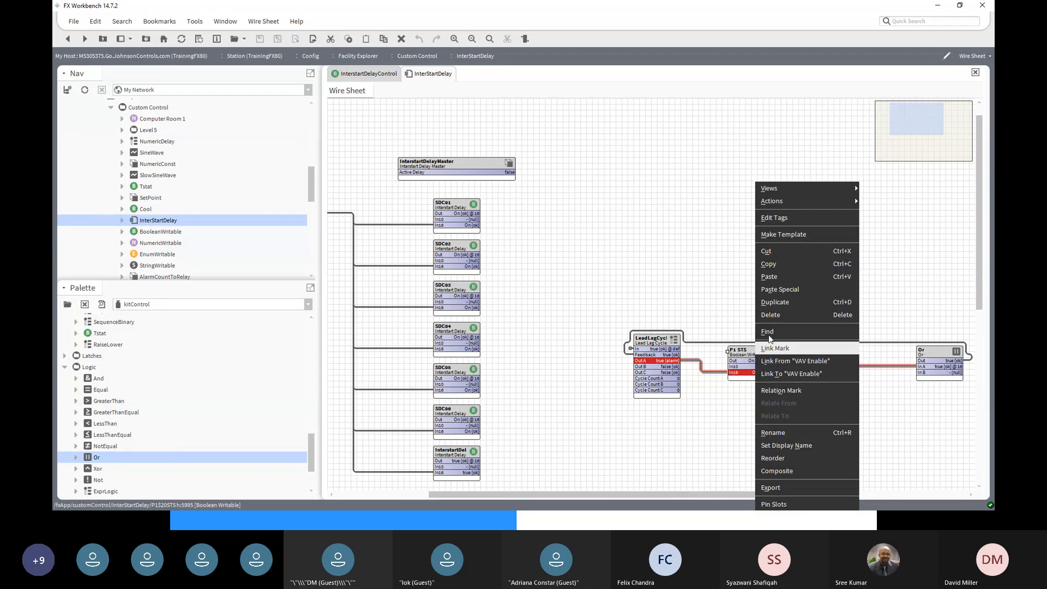
left_click(793, 303)
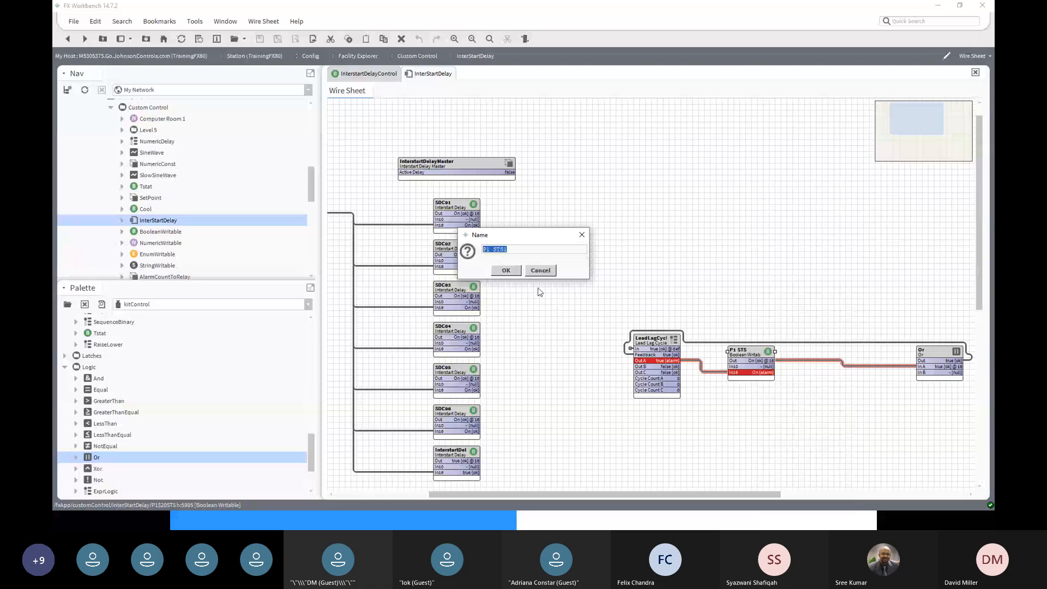
left_click(488, 250)
type("2")
key("Return")
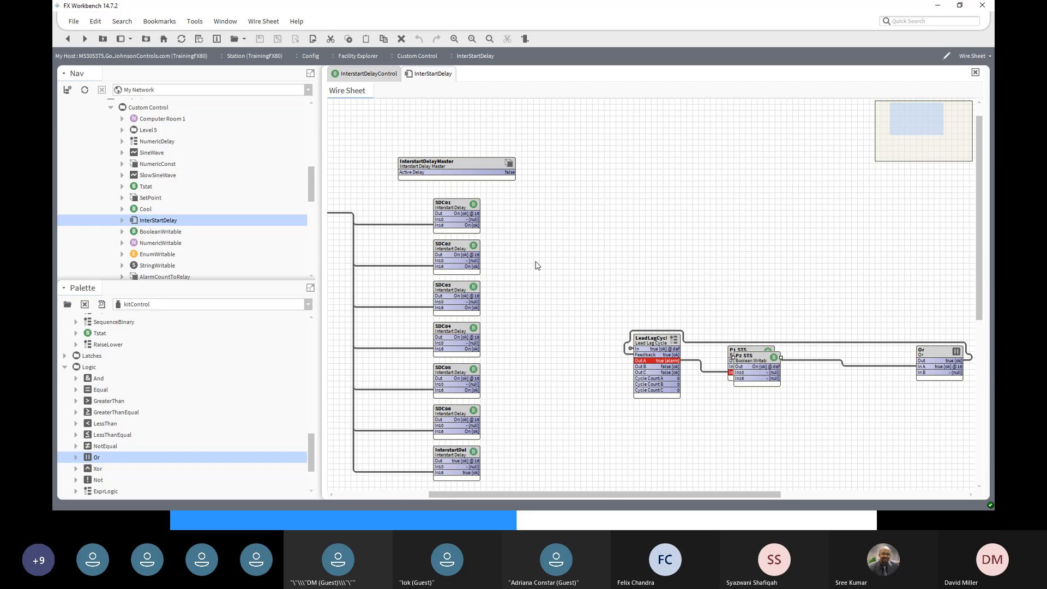
- Move P2 STS below P1 STS and duplicate it as P3 STS further down
left_click_drag(757, 357, 752, 391)
right_click(752, 391)
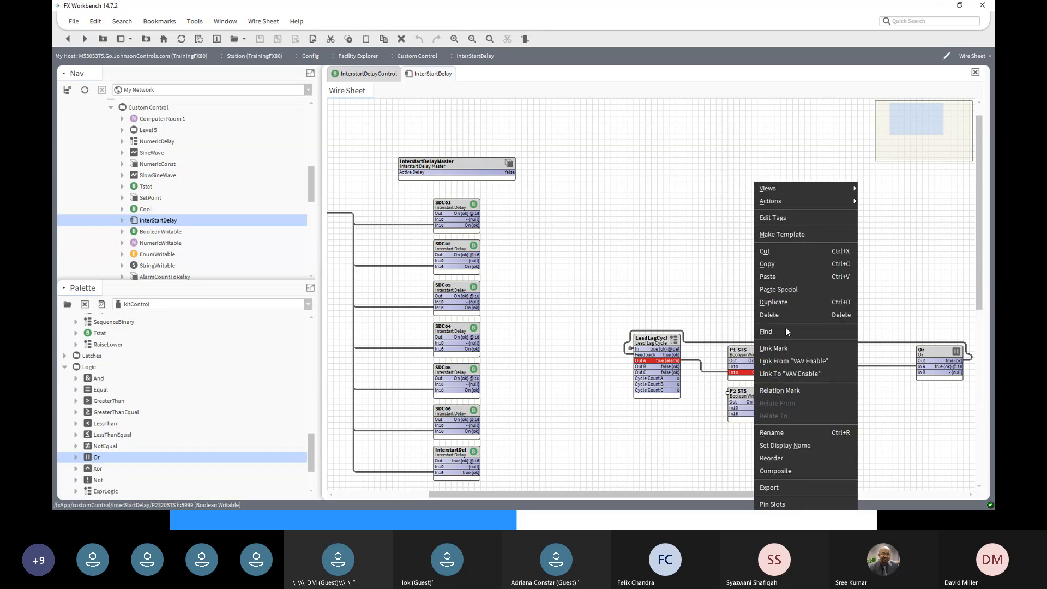
left_click(773, 301)
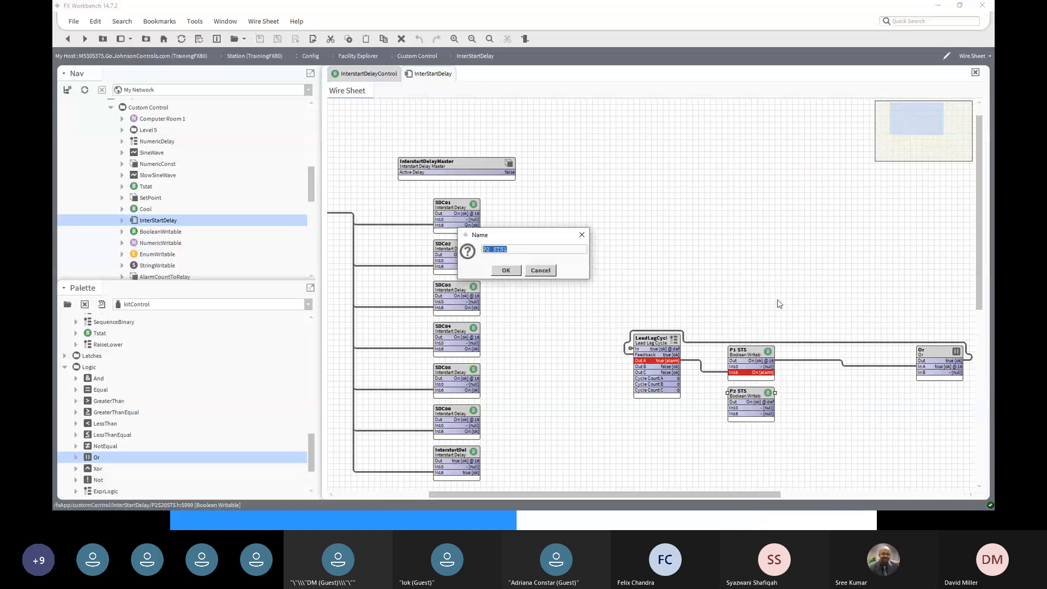
left_click_drag(487, 250, 490, 250)
key("BackSpace")
left_click(506, 271)
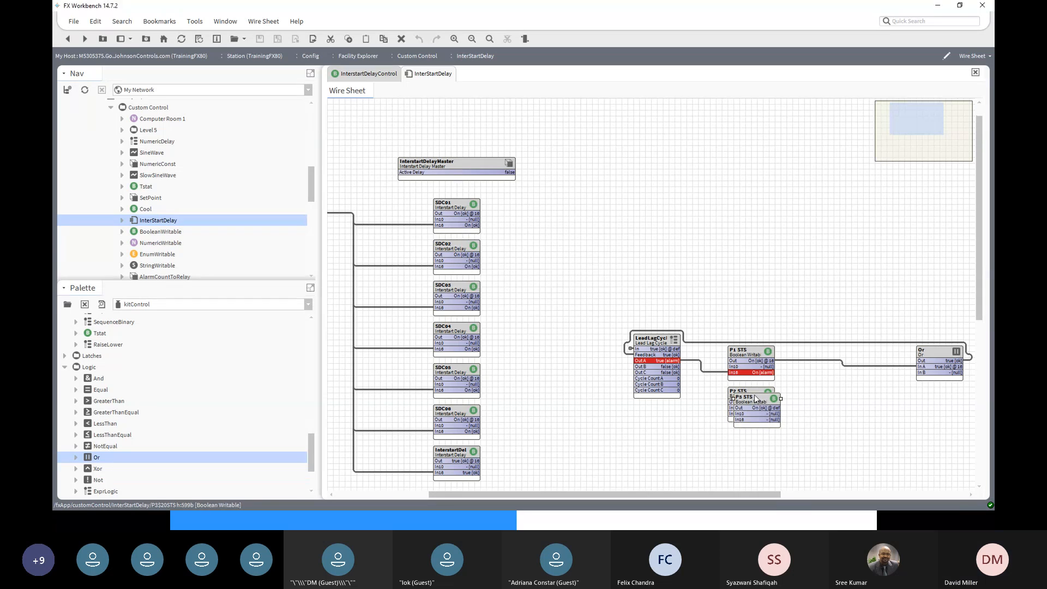
left_click_drag(749, 412, 749, 436)
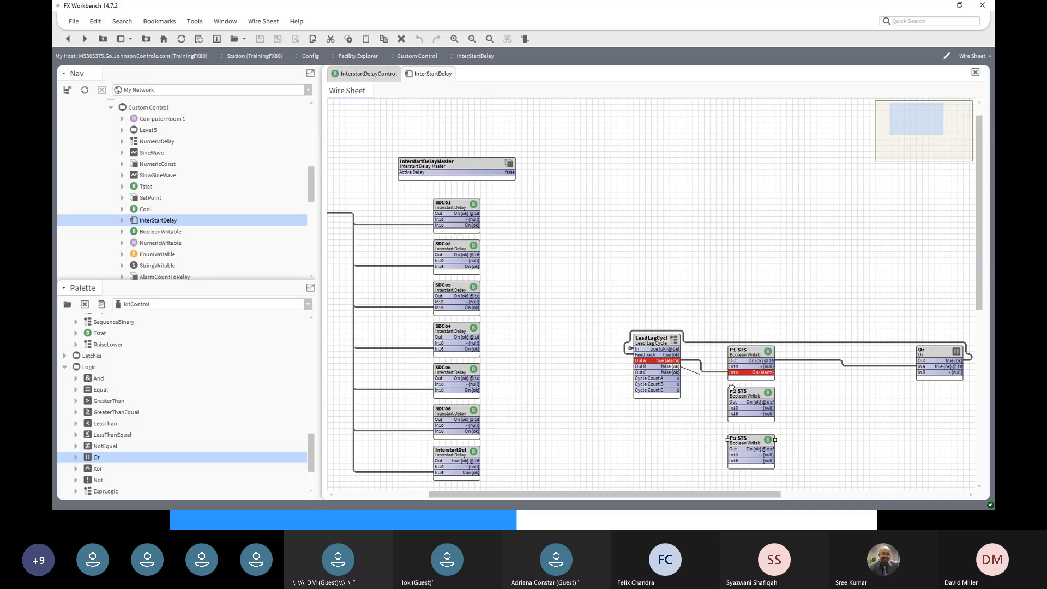
- Link LeadLagCycles Out B into P2 STS, and P2 STS and P3 STS into Or In B and In C
left_click_drag(663, 367, 735, 461)
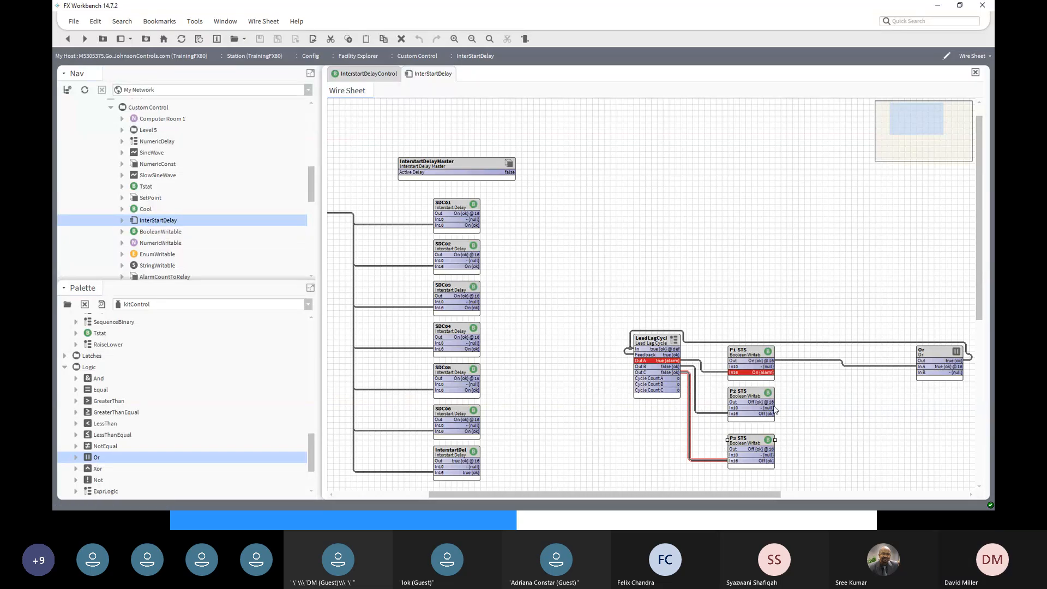
left_click_drag(765, 402, 921, 375)
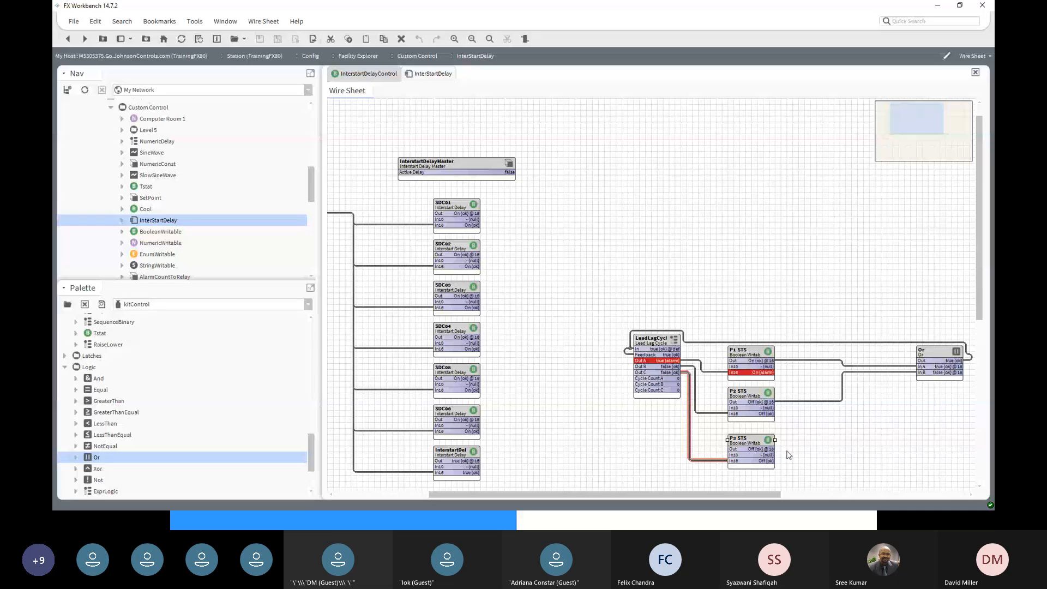
left_click_drag(775, 451, 920, 378)
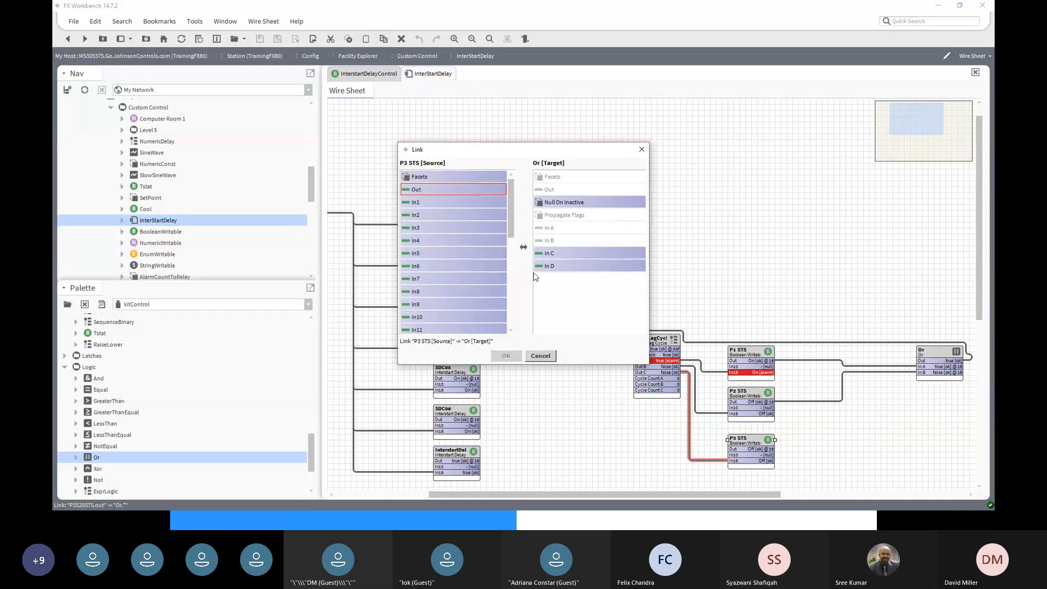
left_click(558, 251)
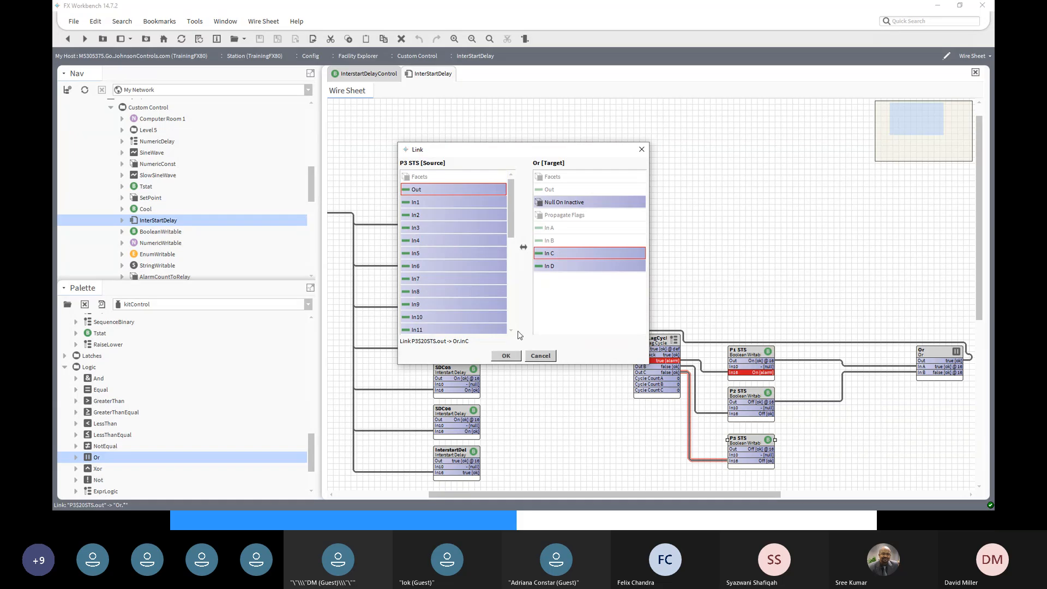
left_click(508, 356)
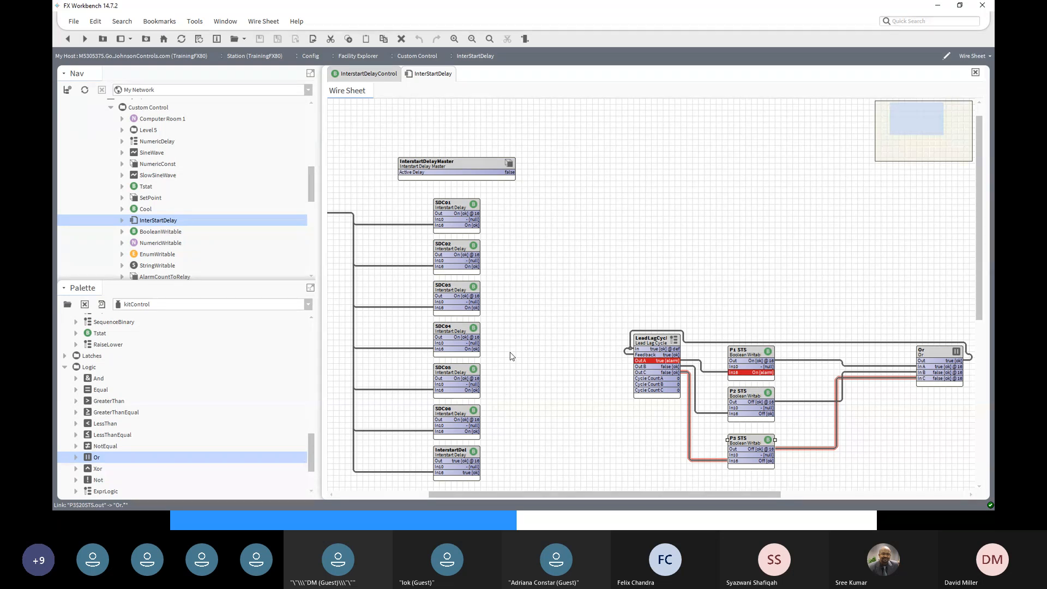
double_click(657, 340)
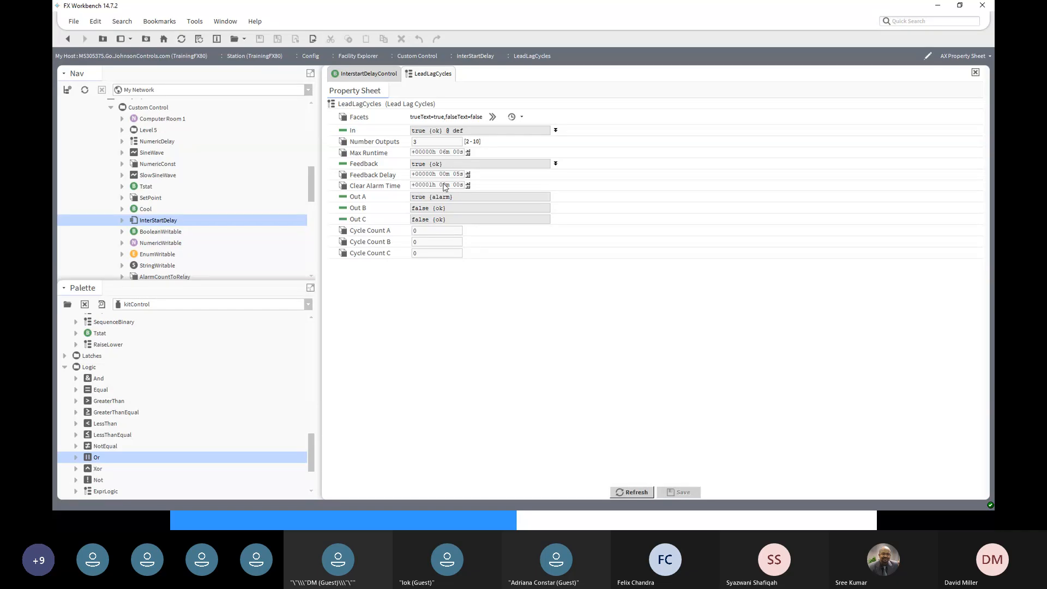
double_click(428, 188)
left_click(68, 39)
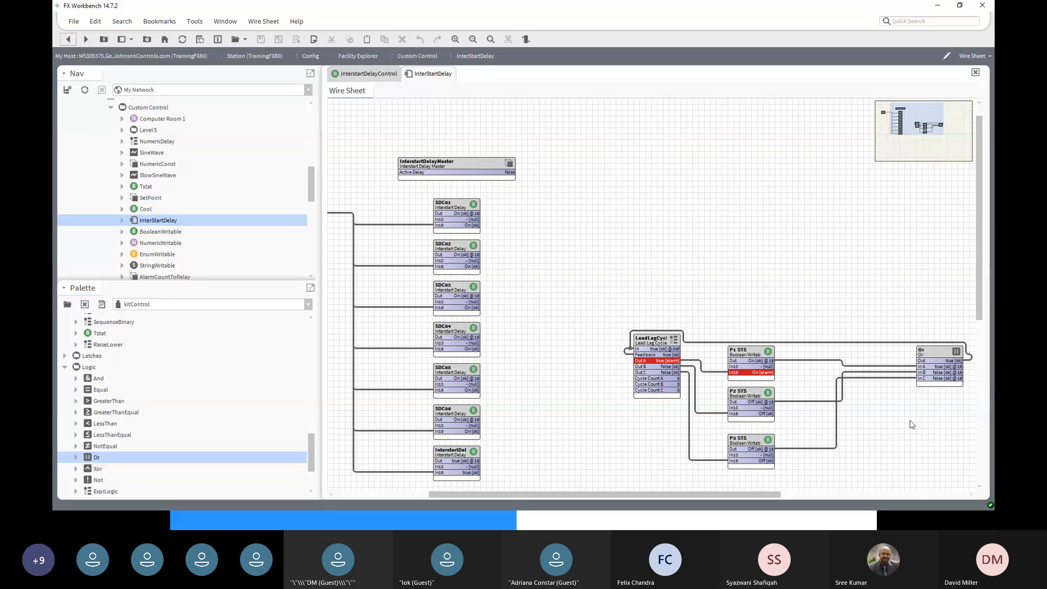
- Run Clear Alarm State on the LeadLagCycles block
right_click(651, 341)
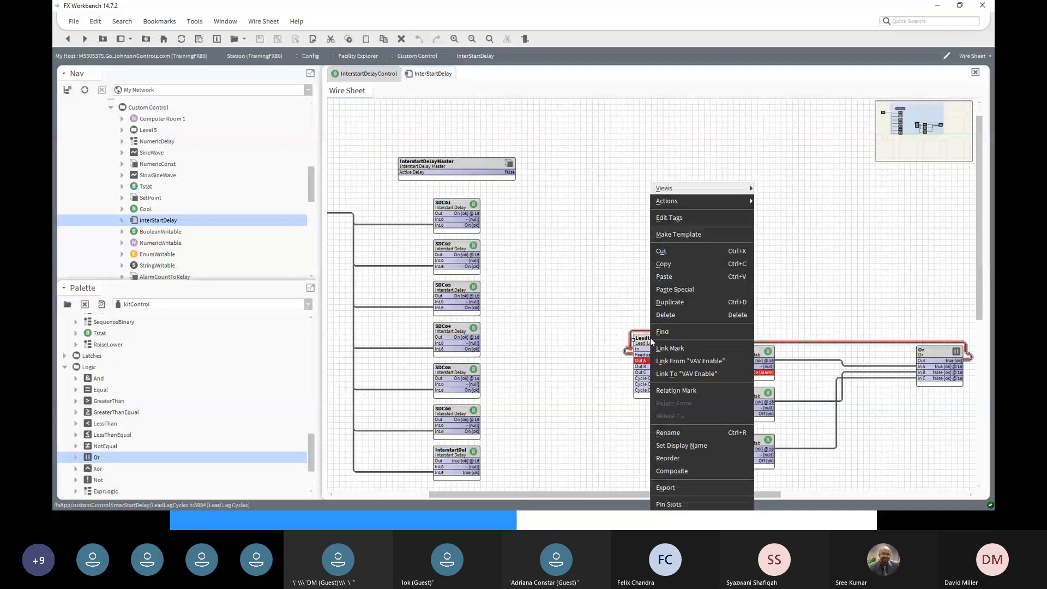
mouse_move(685, 203)
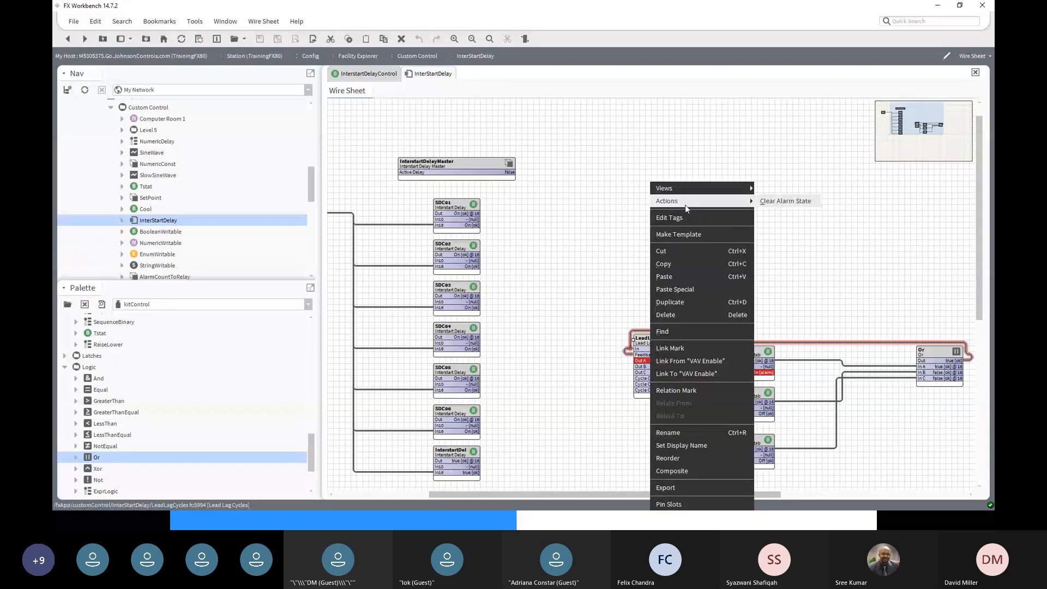
left_click(810, 202)
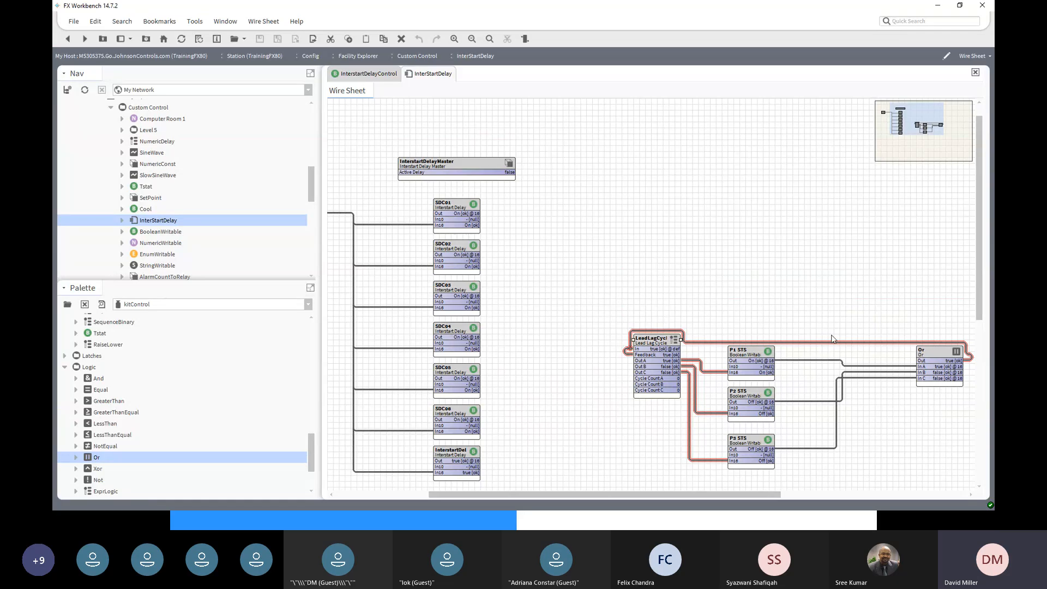
- Set the Start point to Off
left_click(381, 494)
left_click(333, 498)
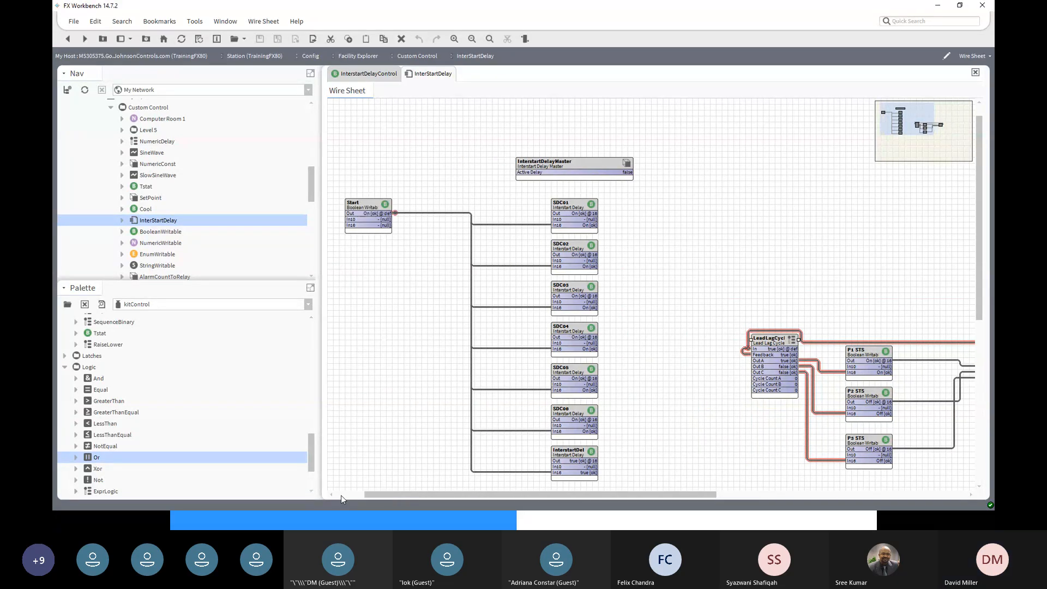
right_click(365, 202)
mouse_move(365, 201)
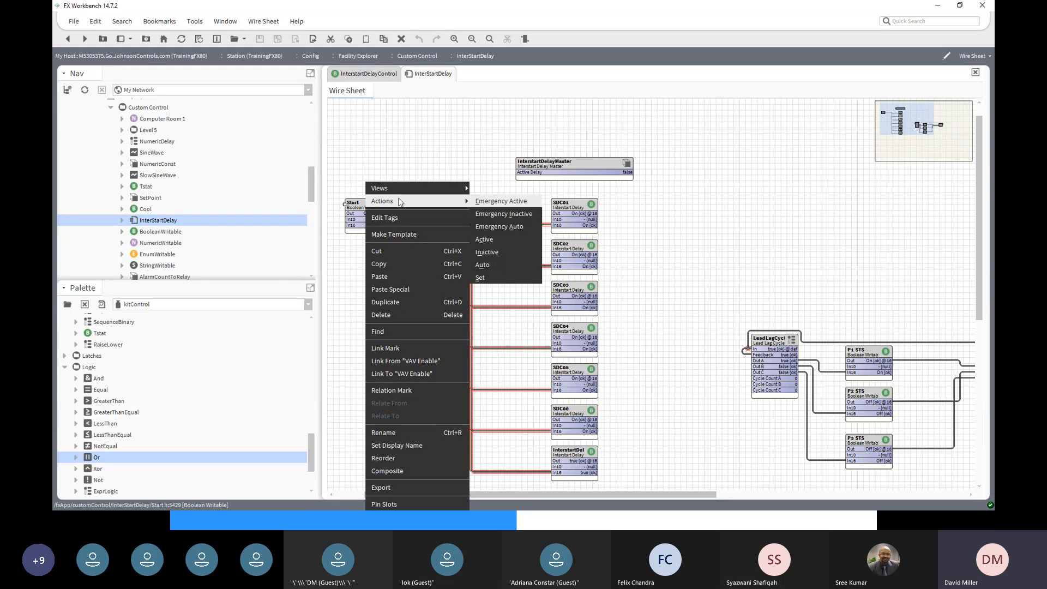
left_click(513, 279)
left_click(553, 255)
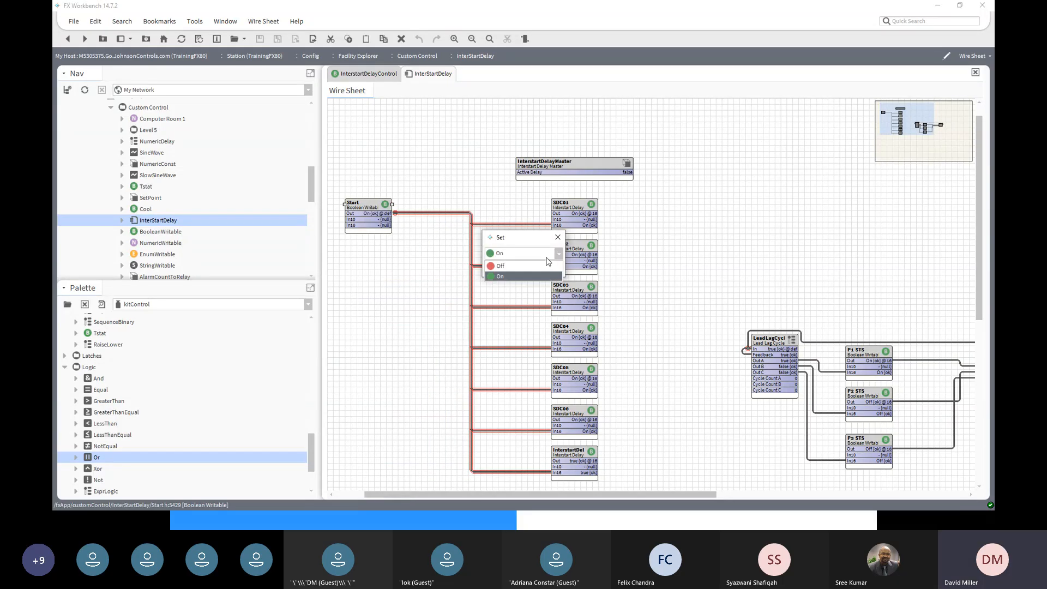
left_click(518, 266)
left_click(513, 274)
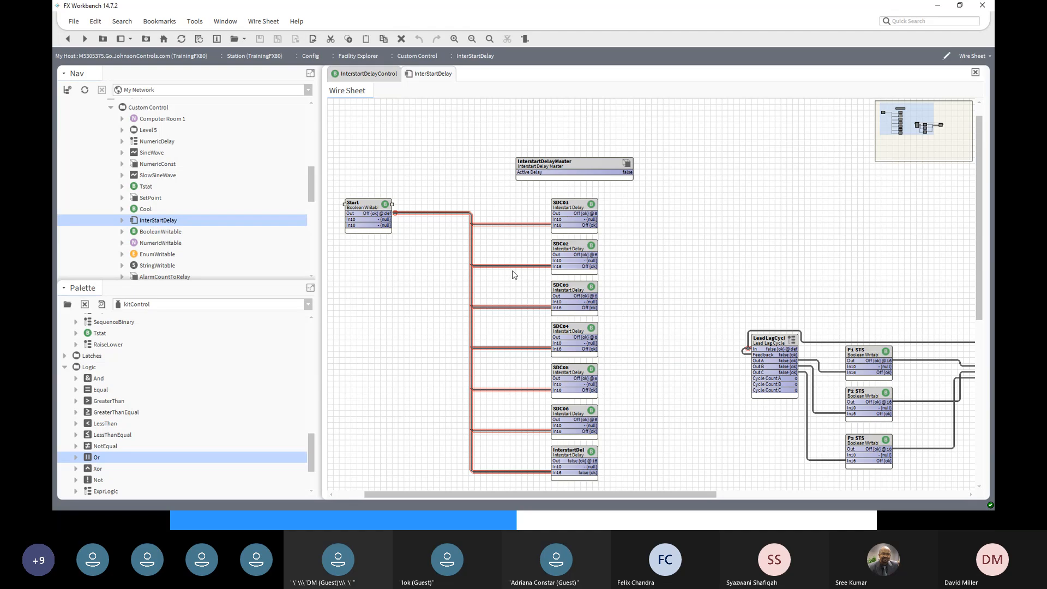
- Set the Start point back to On
mouse_move(691, 493)
left_mouse_down()
mouse_move(813, 498)
mouse_move(679, 496)
left_mouse_up()
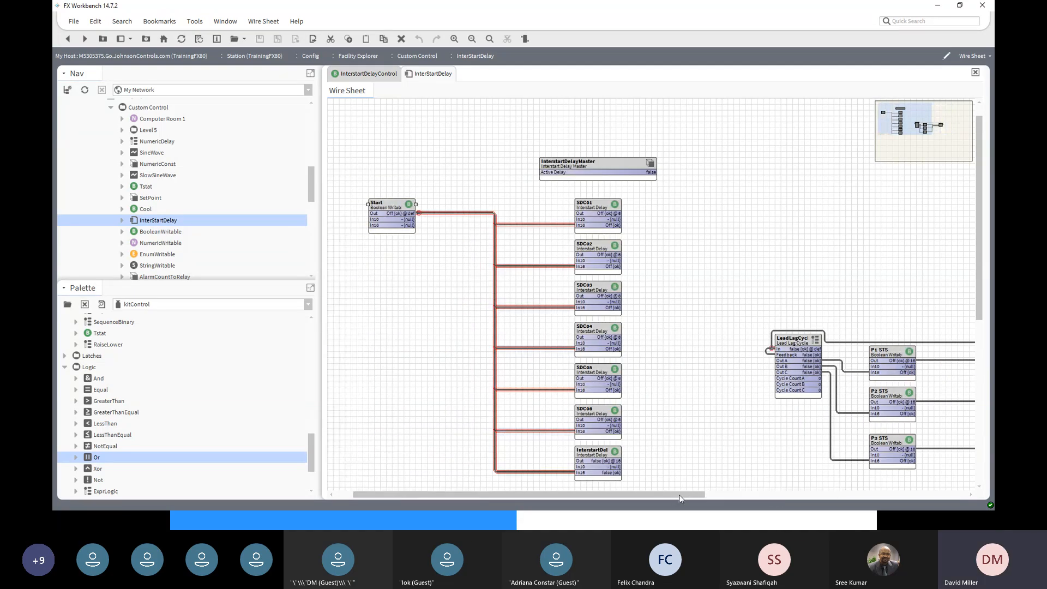
right_click(385, 210)
mouse_move(398, 207)
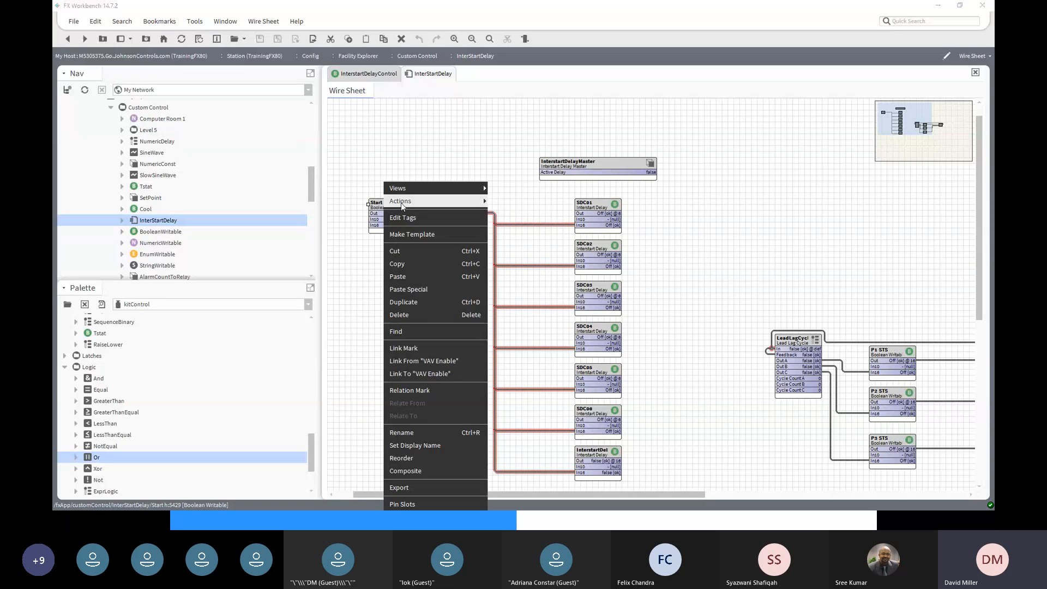
left_click(519, 280)
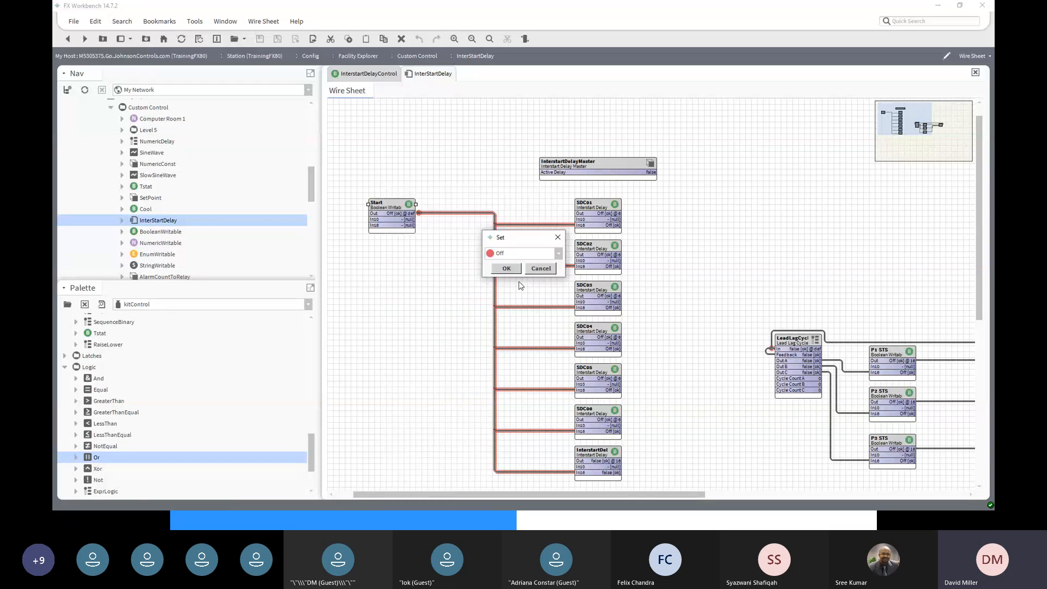
left_click(558, 254)
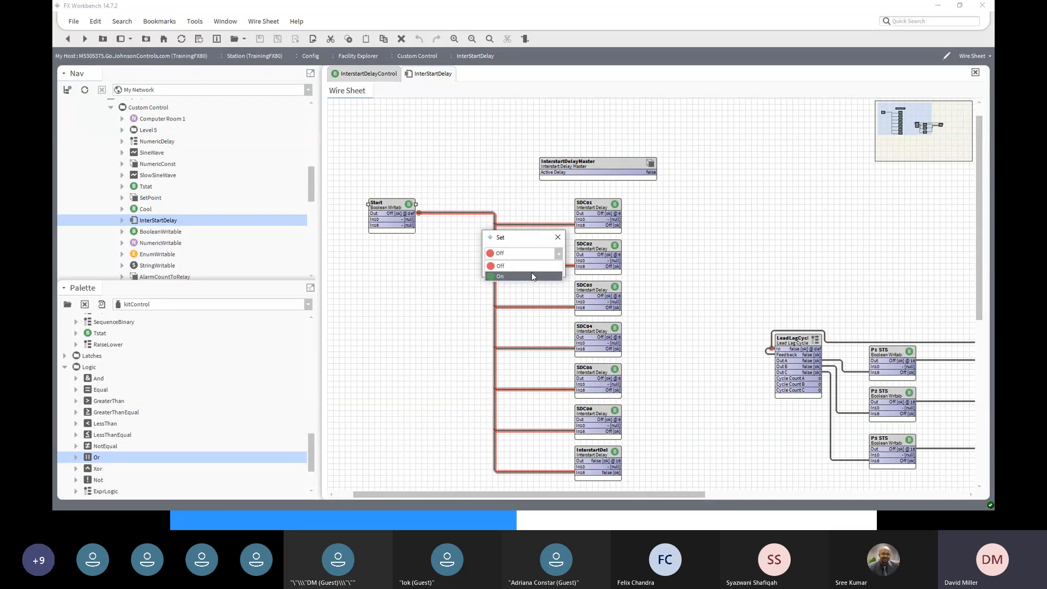
left_click(534, 268)
left_click(511, 269)
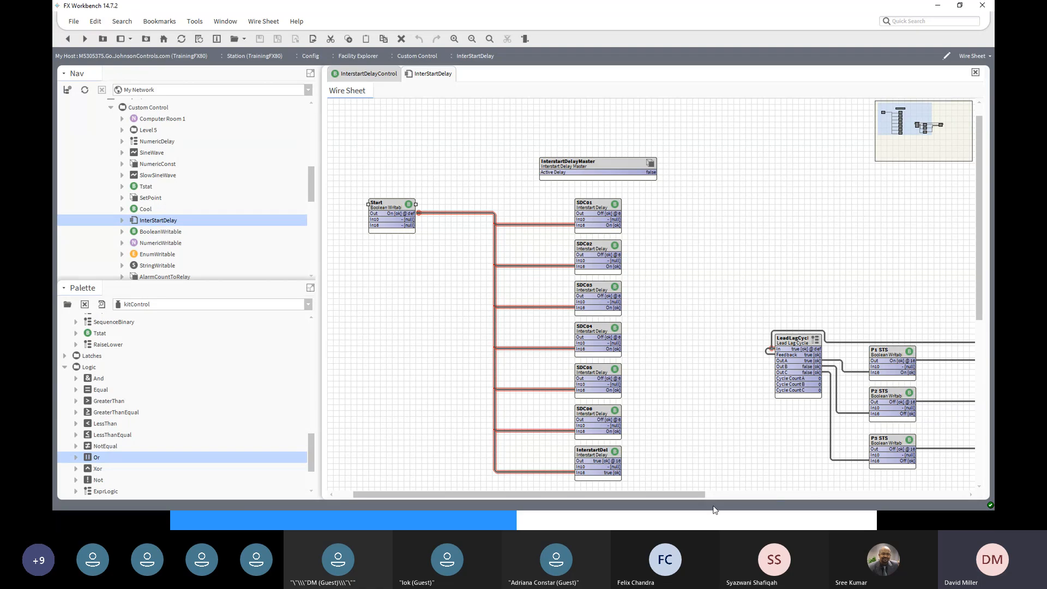
- Override P1 STS to Inactive with a Permanent override duration
left_click_drag(682, 494, 781, 493)
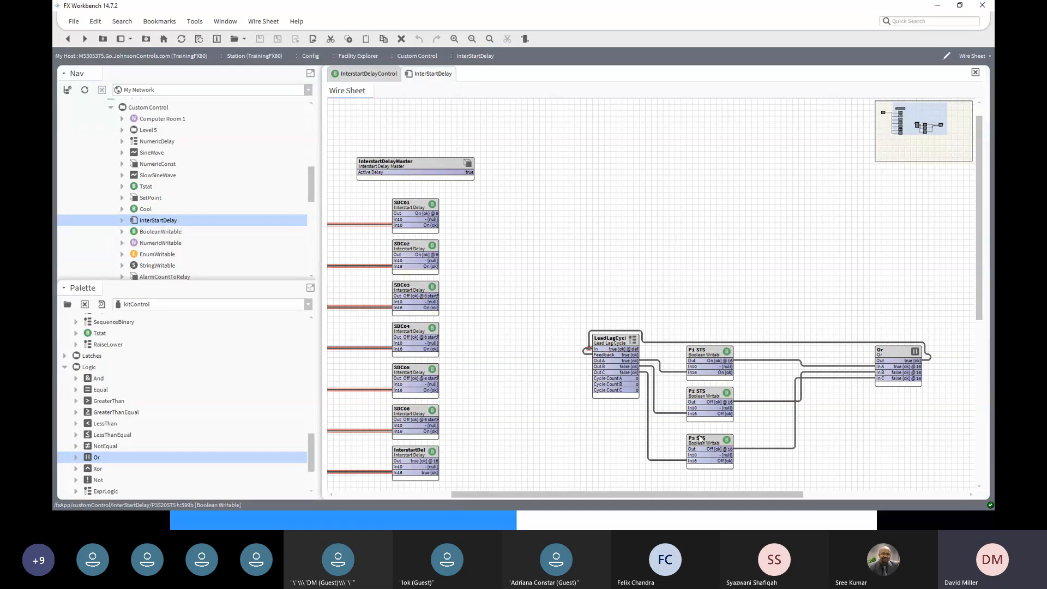
right_click(707, 354)
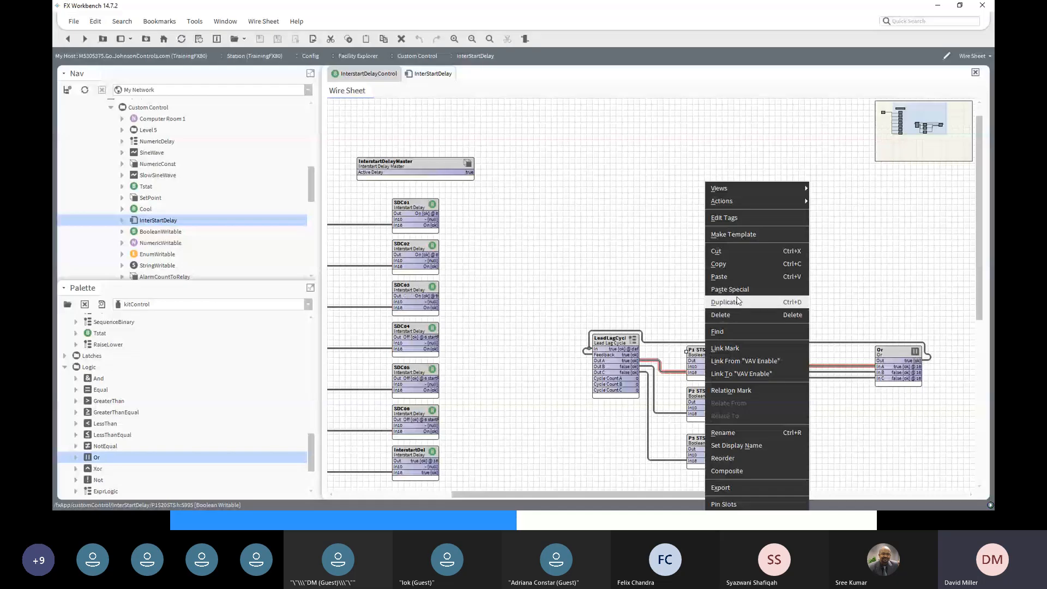
left_click(732, 349)
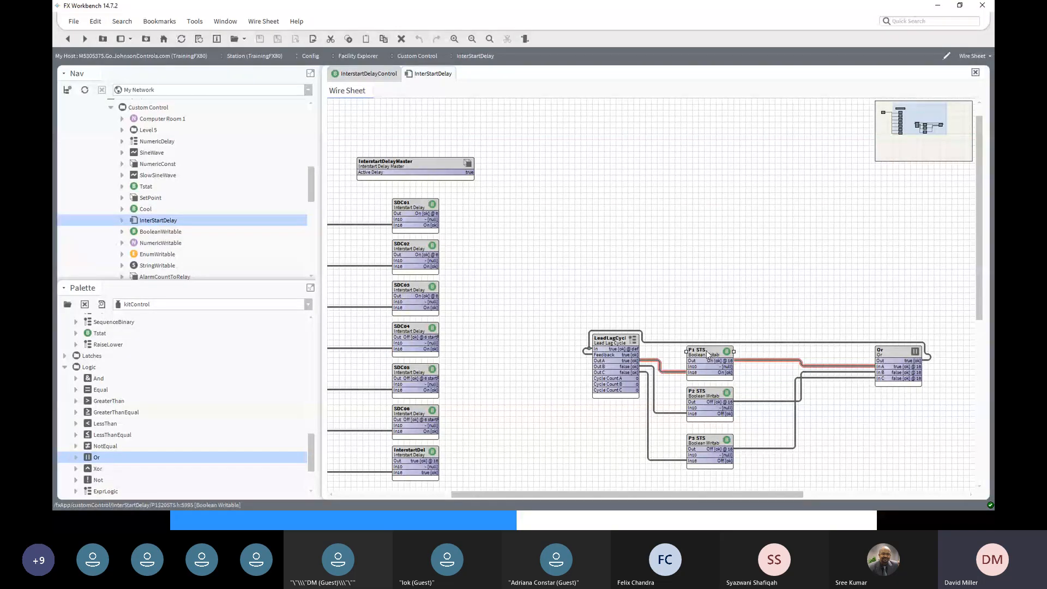
right_click(708, 355)
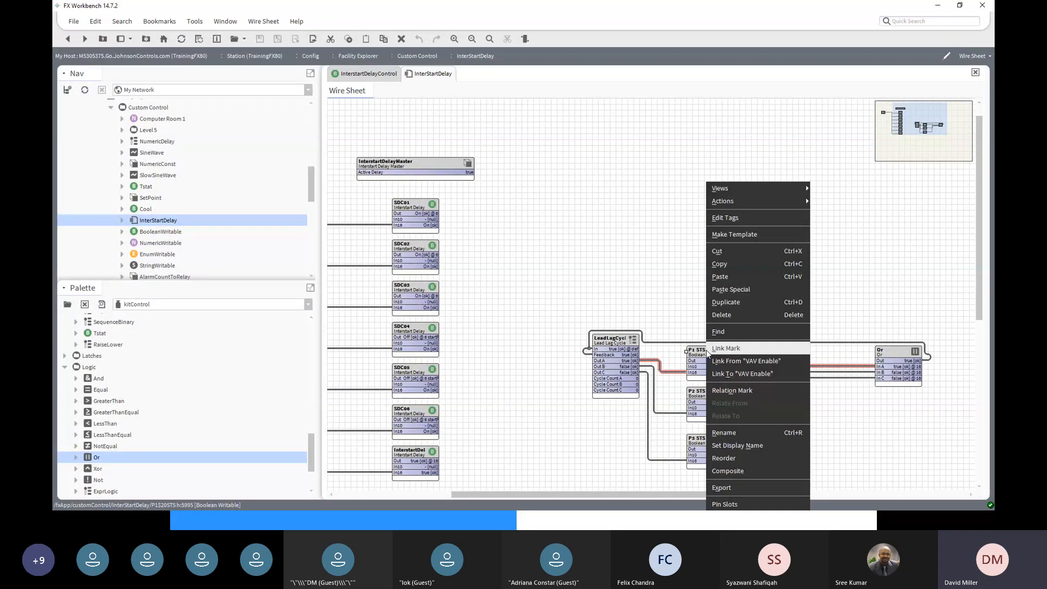
mouse_move(735, 200)
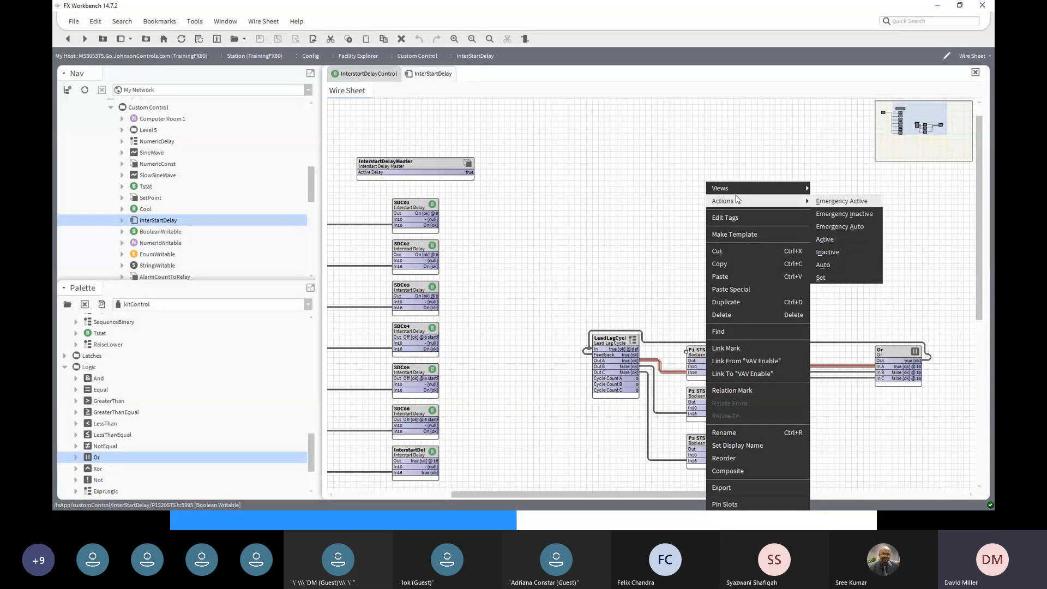
left_click(833, 253)
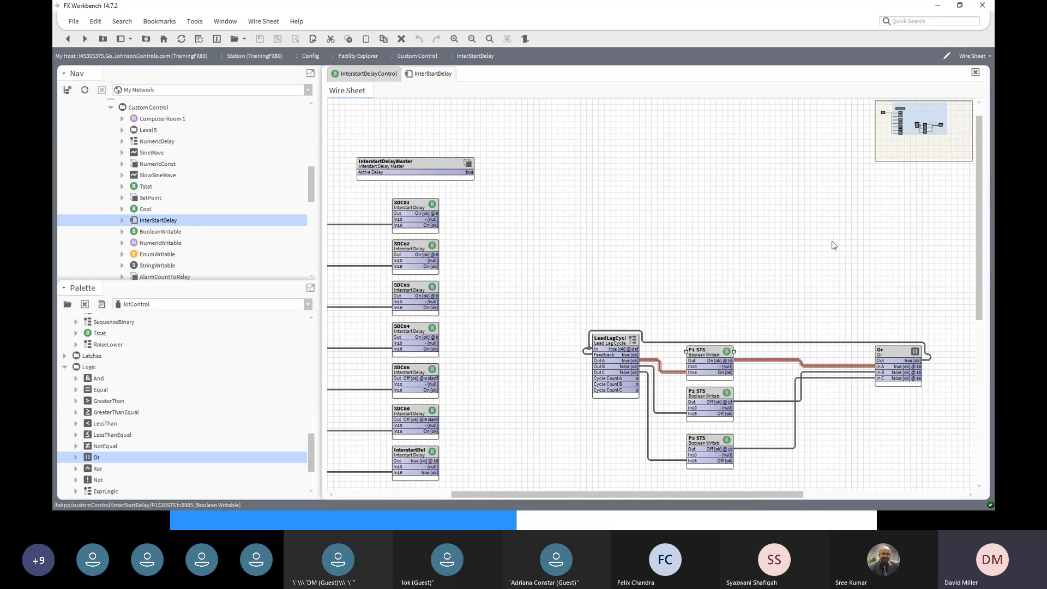
right_click(716, 357)
mouse_move(768, 204)
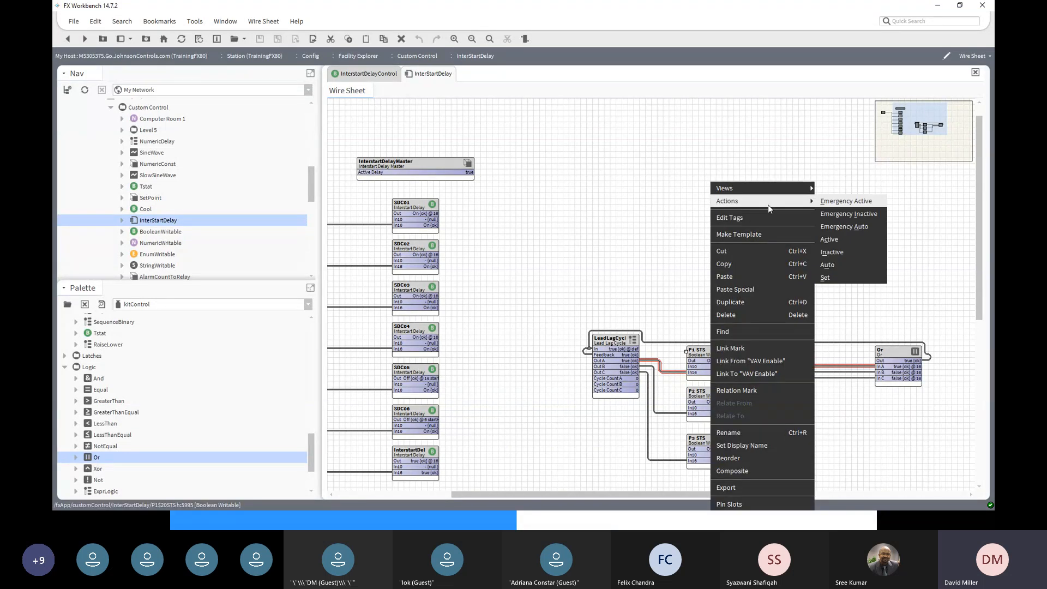
left_click(848, 253)
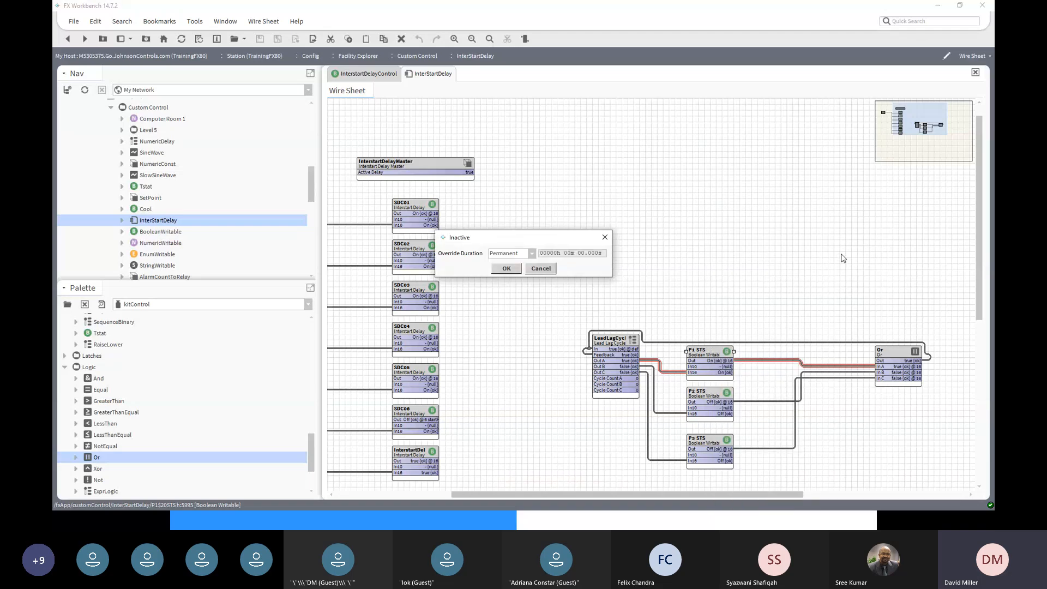
left_click(506, 269)
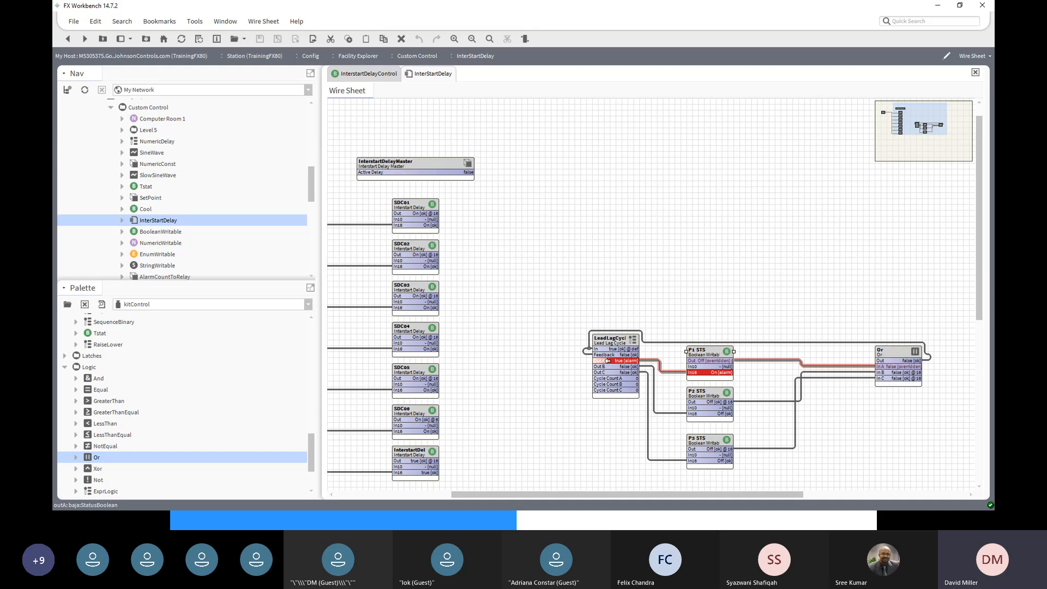
- Enter LeadLagCycles Cycle Count A 10, B 2 and C 3 in its property sheet
double_click(624, 340)
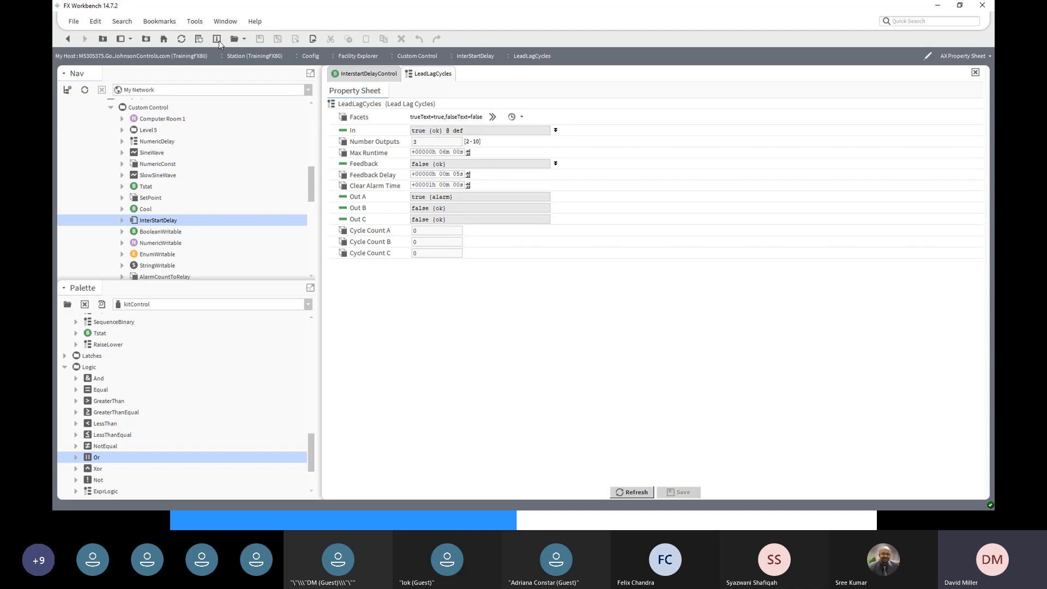
left_click(68, 39)
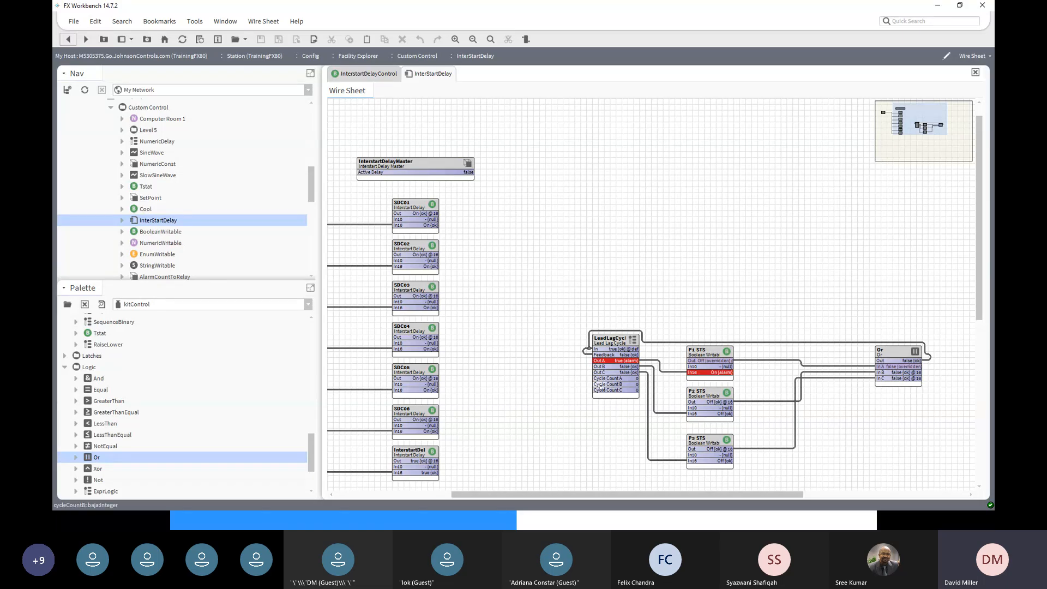
double_click(613, 343)
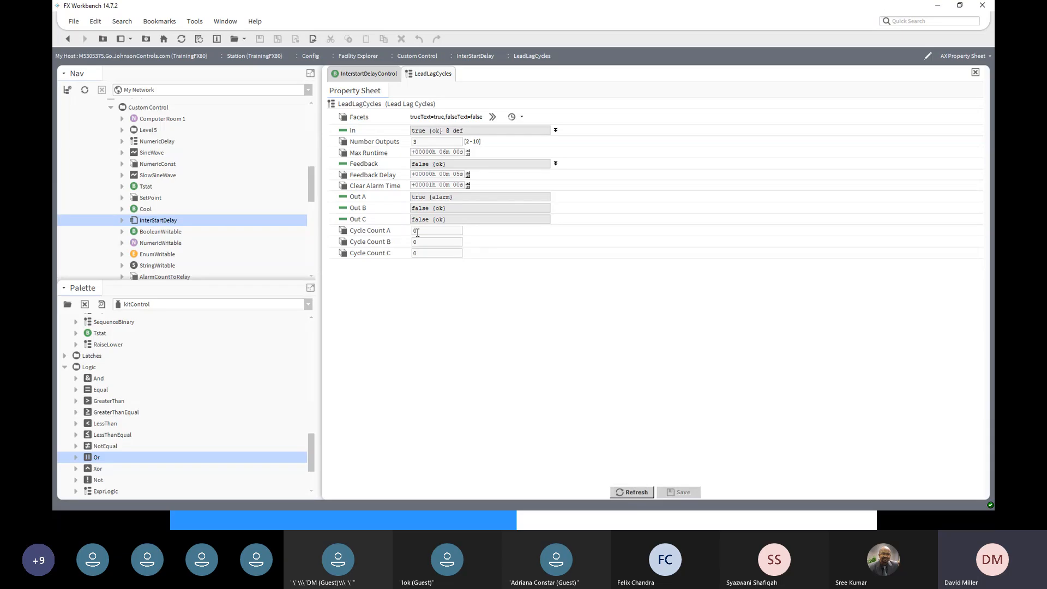
double_click(417, 231)
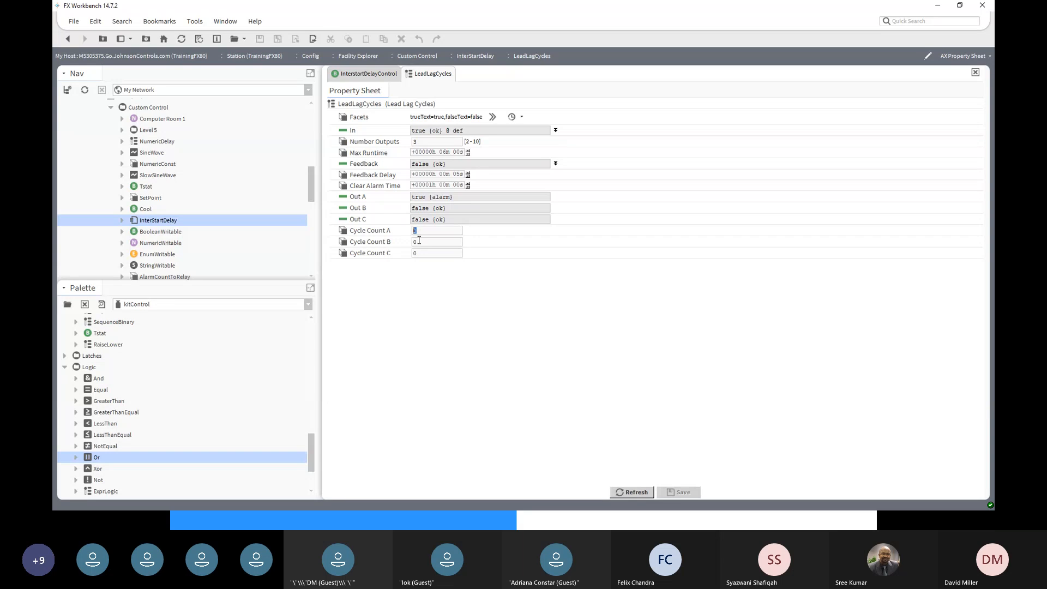
type("10")
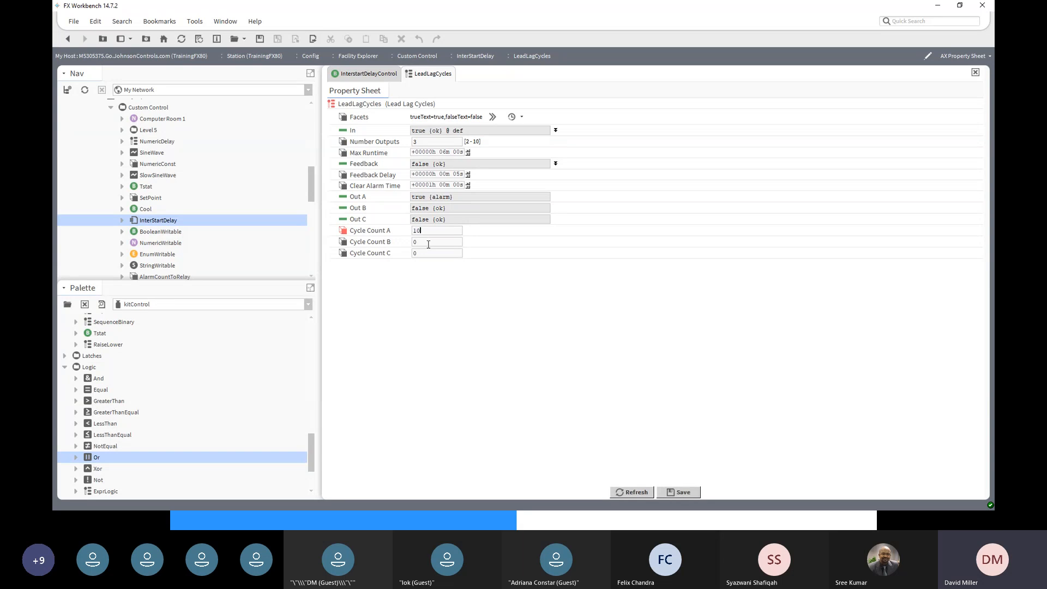
double_click(413, 243)
type("2")
double_click(428, 254)
type("3")
left_click(686, 493)
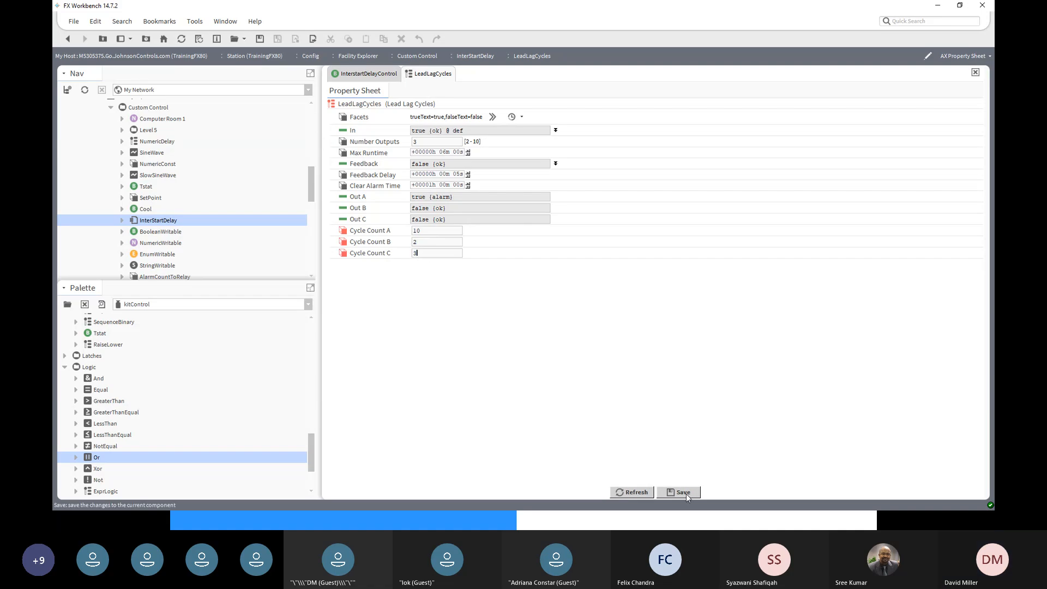
- Go back to the InterStartDelay wire sheet and scroll left to the Start point
left_click(67, 40)
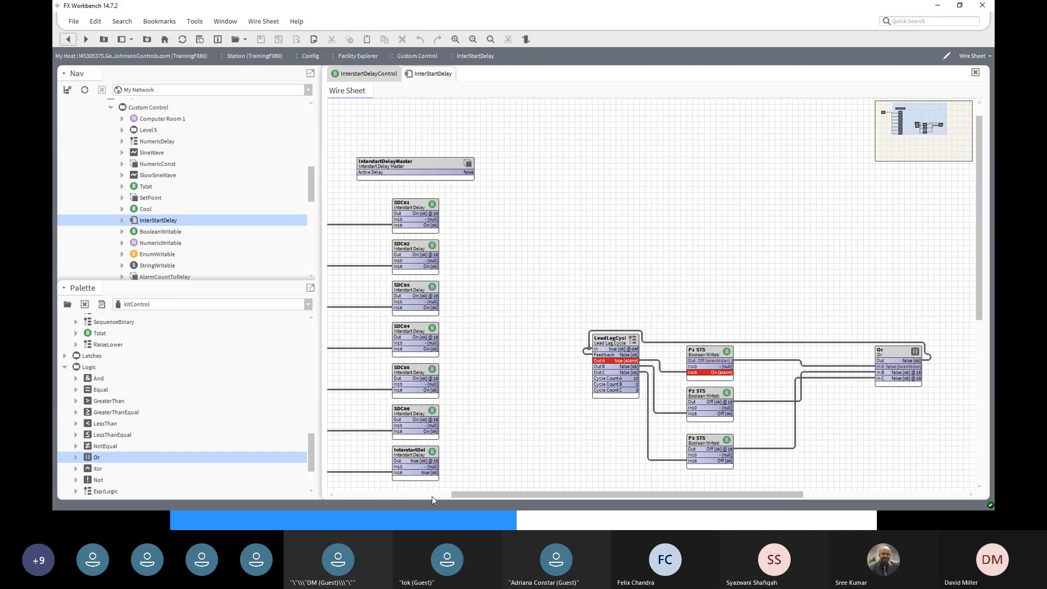
left_click(353, 495)
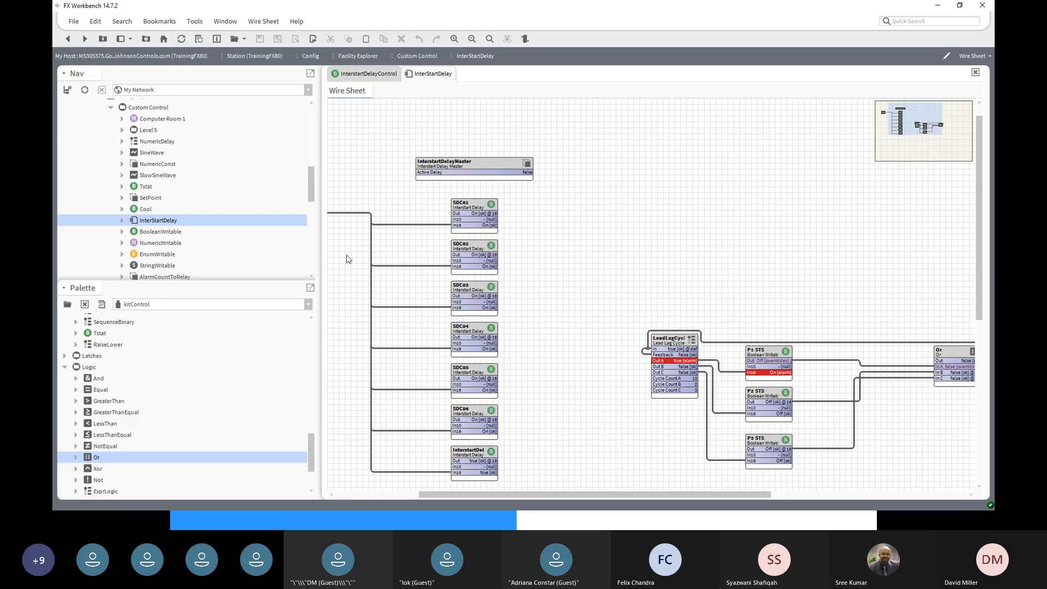
left_click(390, 496)
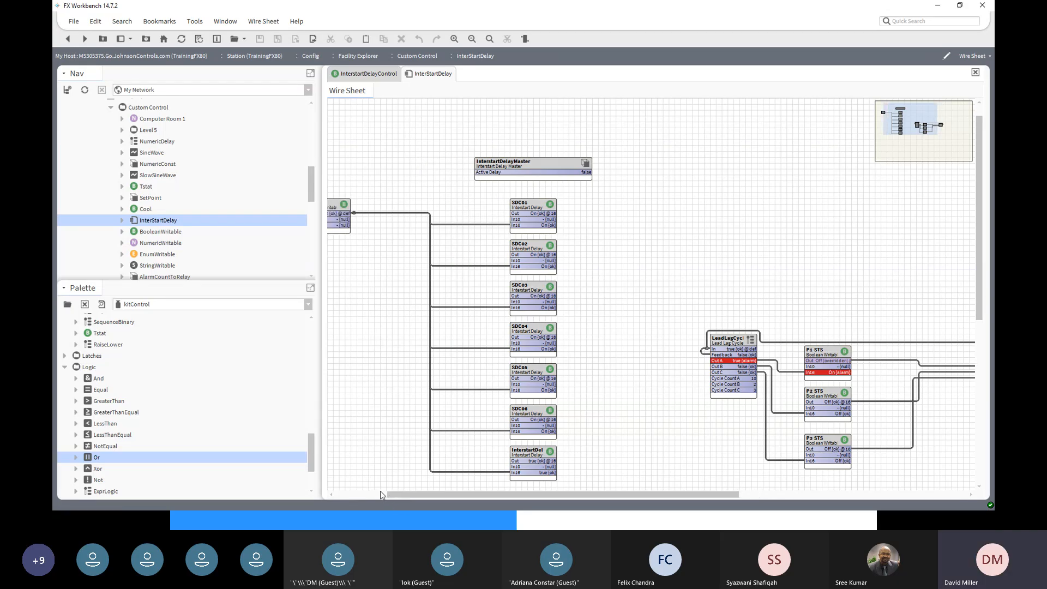
left_click(368, 496)
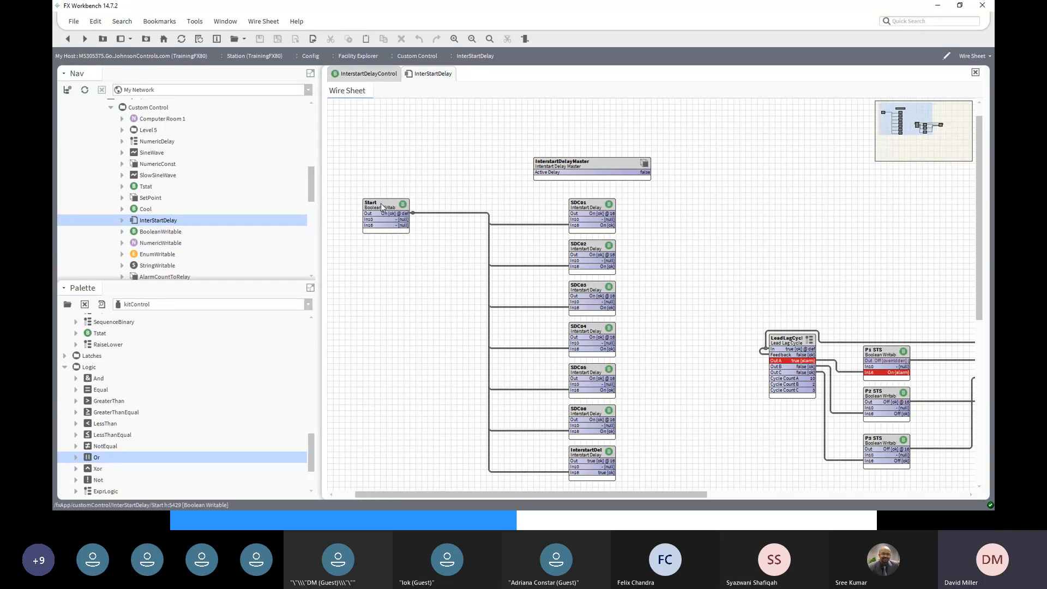
- Set the Start point to Off through its Set action
right_click(381, 203)
mouse_move(390, 204)
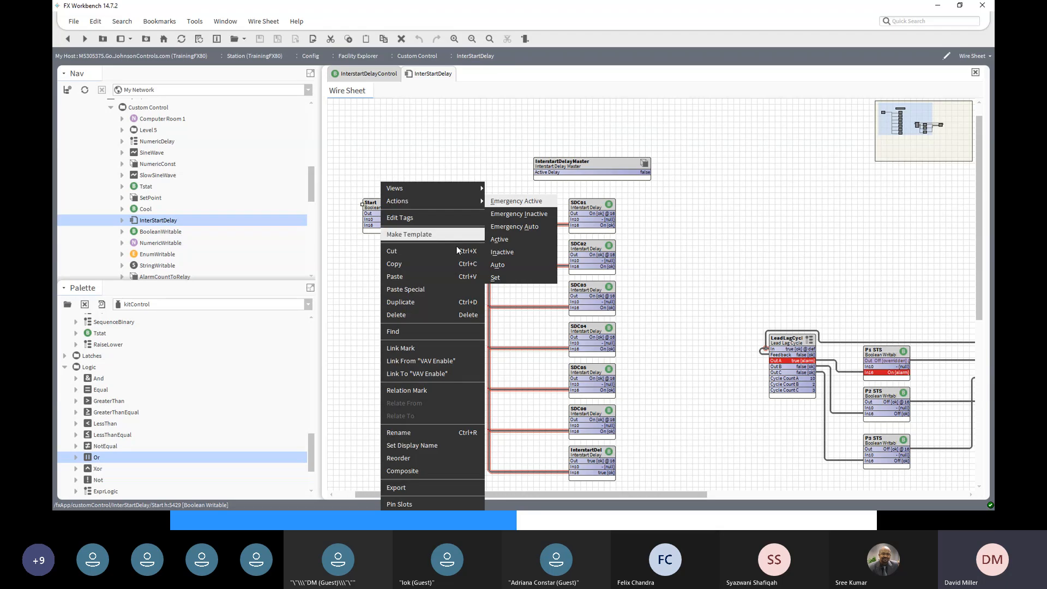
left_click(496, 277)
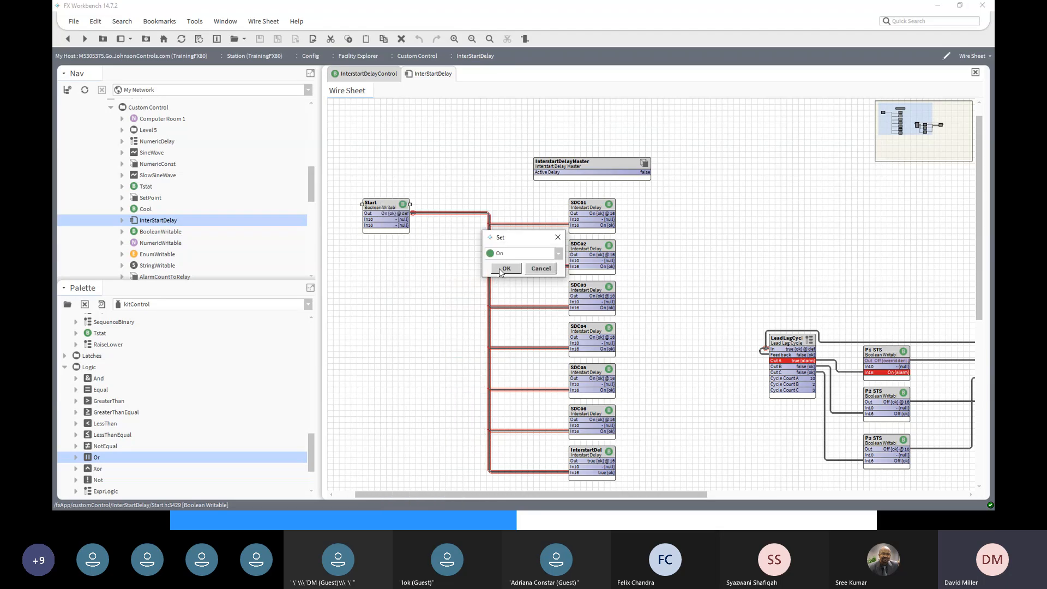
left_click(558, 254)
left_click(527, 267)
left_click(506, 268)
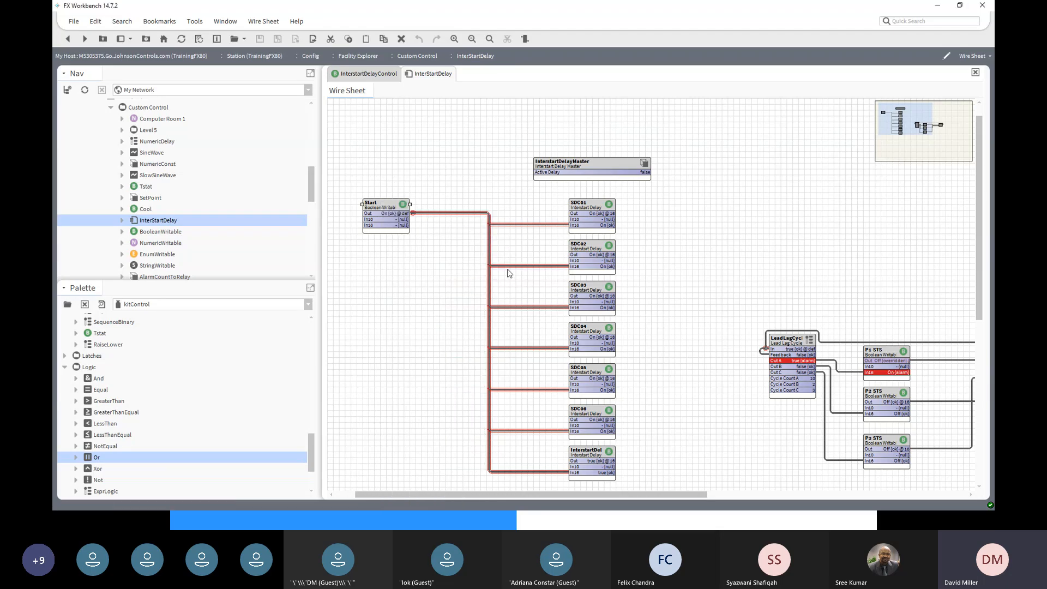
- Clear the alarm state on the LeadLagCycles block
left_click_drag(658, 496, 785, 493)
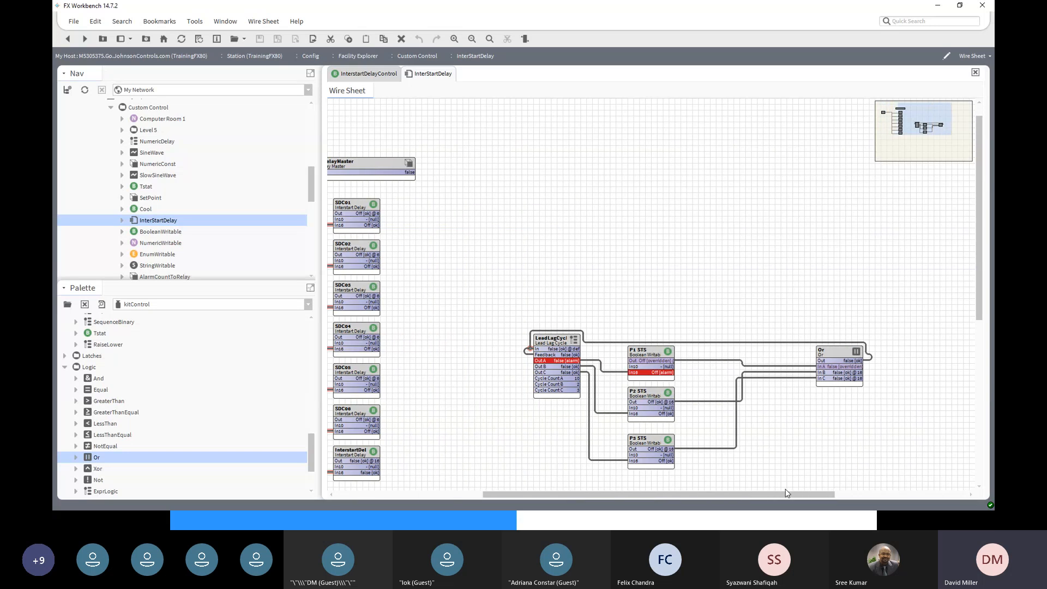
right_click(556, 339)
mouse_move(585, 202)
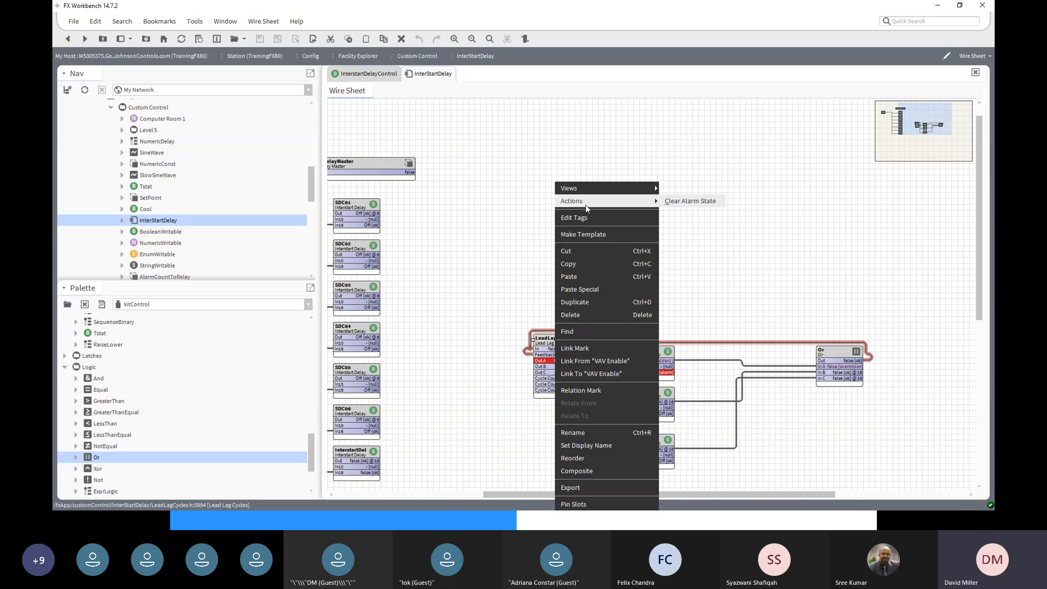
left_click(677, 203)
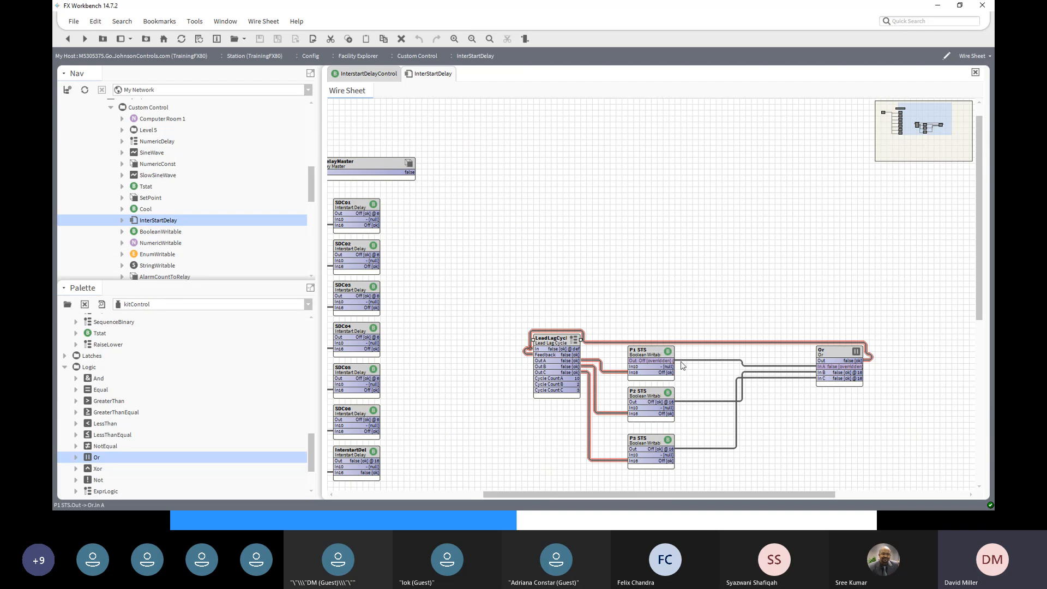
- Release P1 STS back to Auto, removing its override
right_click(649, 352)
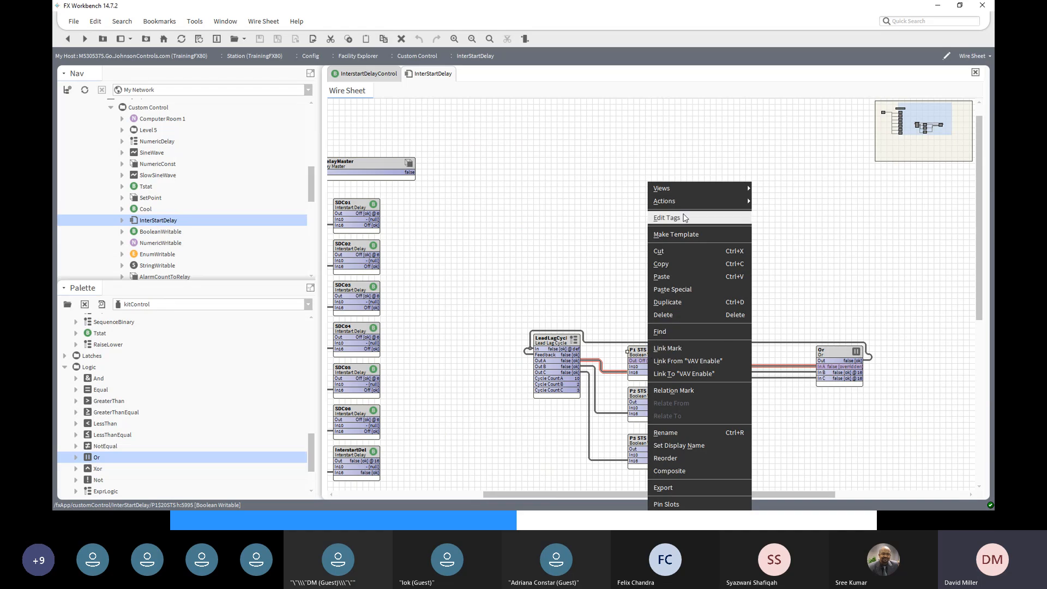
mouse_move(681, 198)
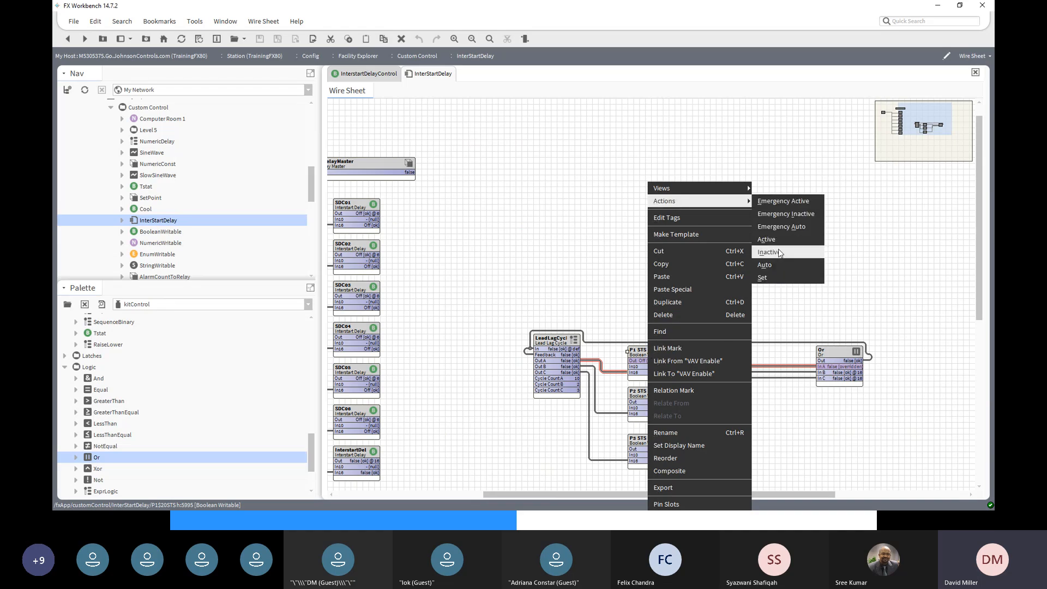
left_click(779, 265)
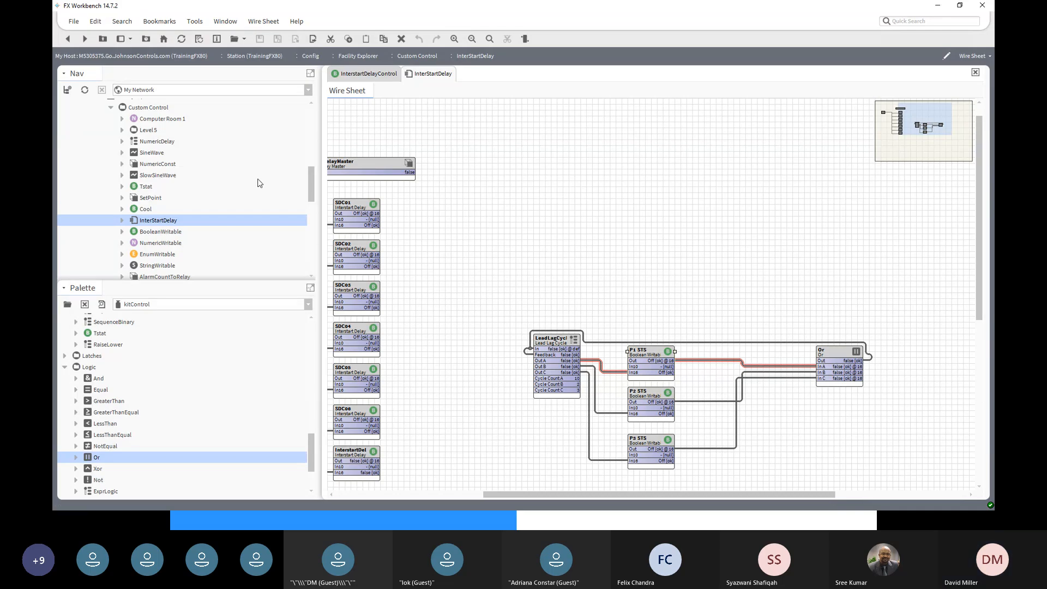
- Command the Start point On with the Set action, then pan the wire sheet right
scroll(358, 497, "left", 3)
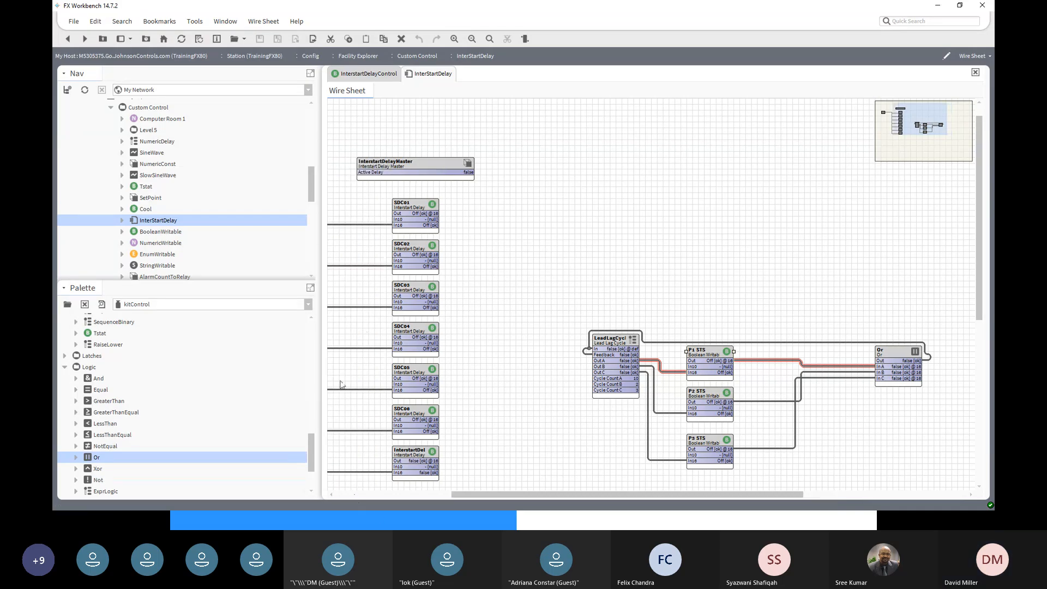
scroll(349, 493, "left", 3)
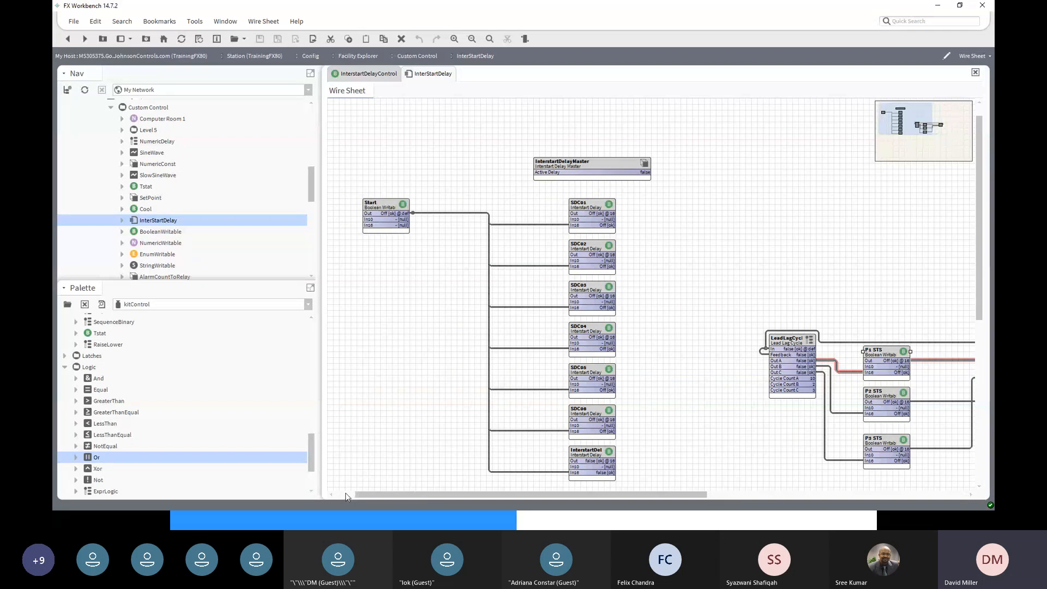
right_click(388, 211)
mouse_move(403, 202)
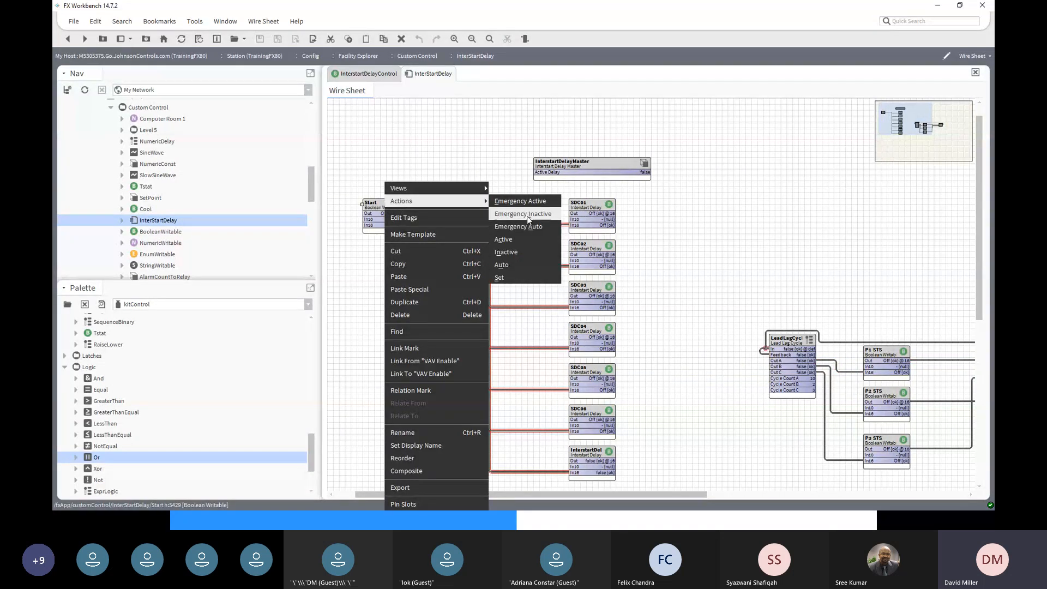
left_click(519, 279)
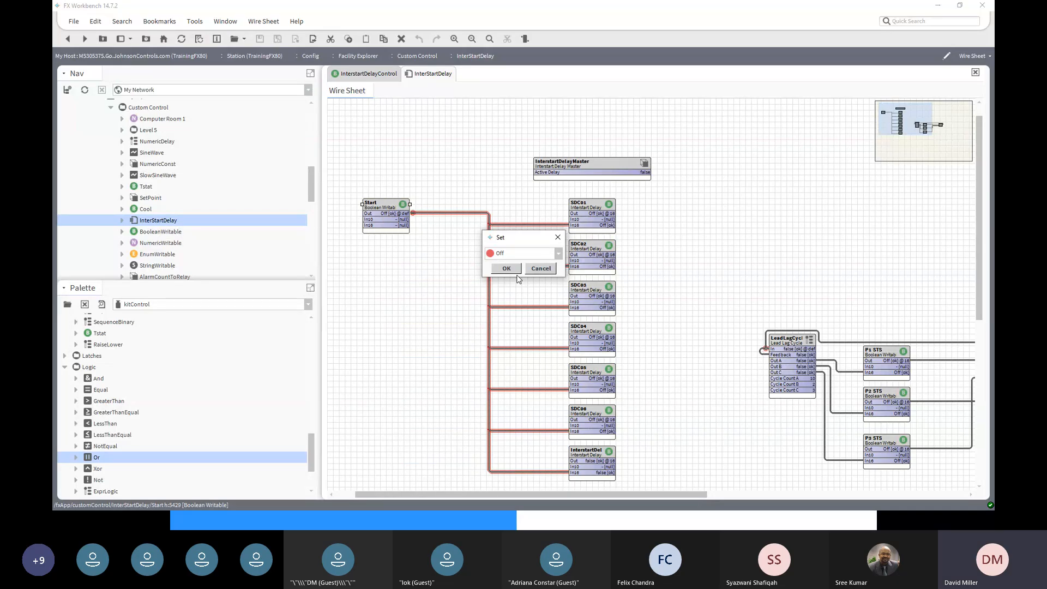
left_click(553, 253)
left_click(529, 276)
left_click(512, 270)
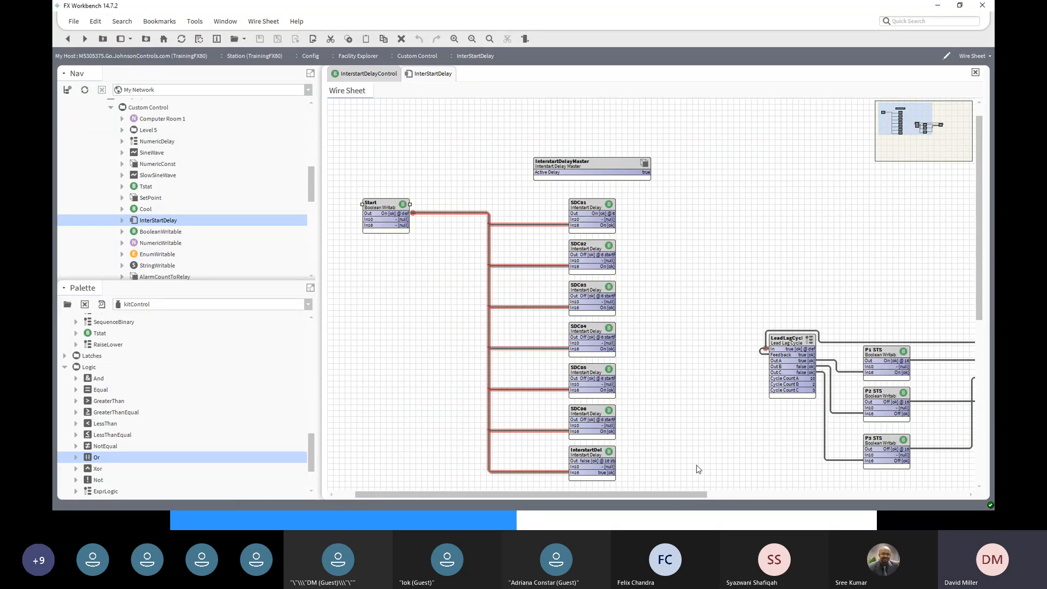
left_click_drag(675, 493, 793, 492)
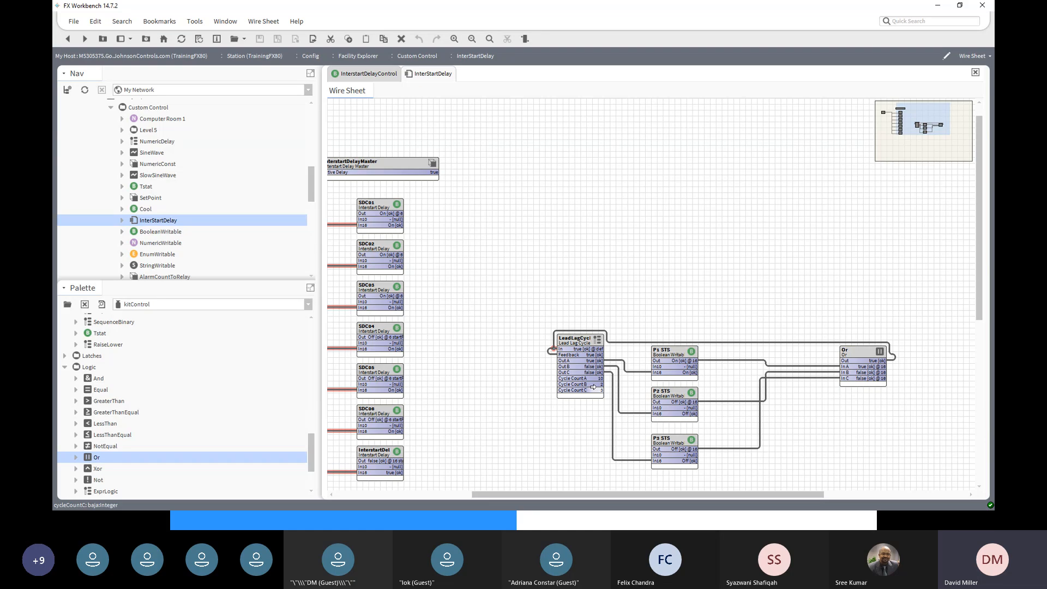
- Open the LeadLagCycles property sheet to view Cycle Counts 10, 2 and 3
double_click(584, 339)
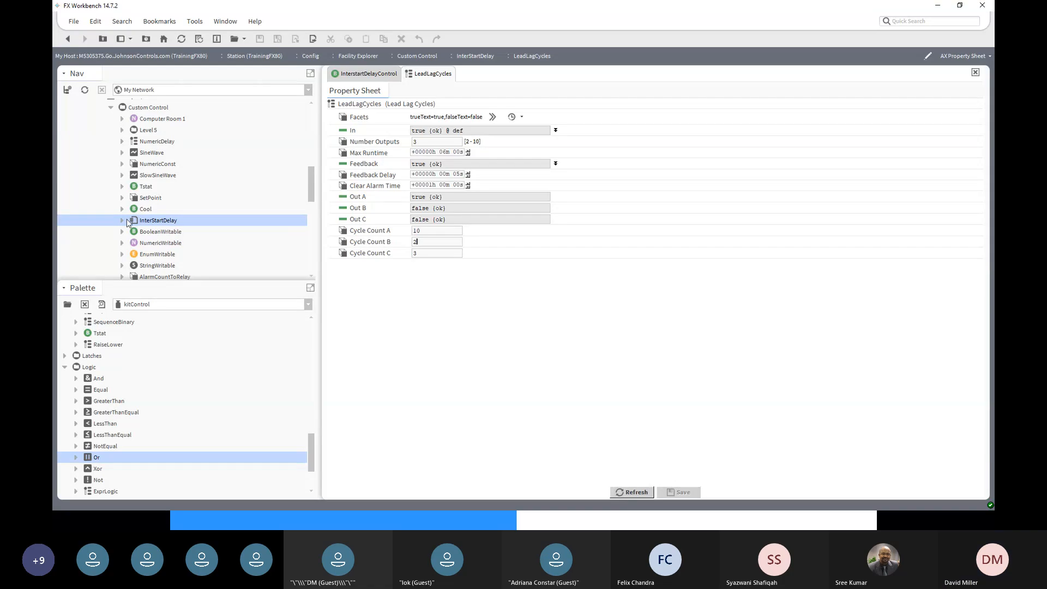
- Point out LeadLagCycles and LeadLagRuntime in the HVAC palette, then return to the InterStartDelay wire sheet
scroll(132, 353, "up", 3)
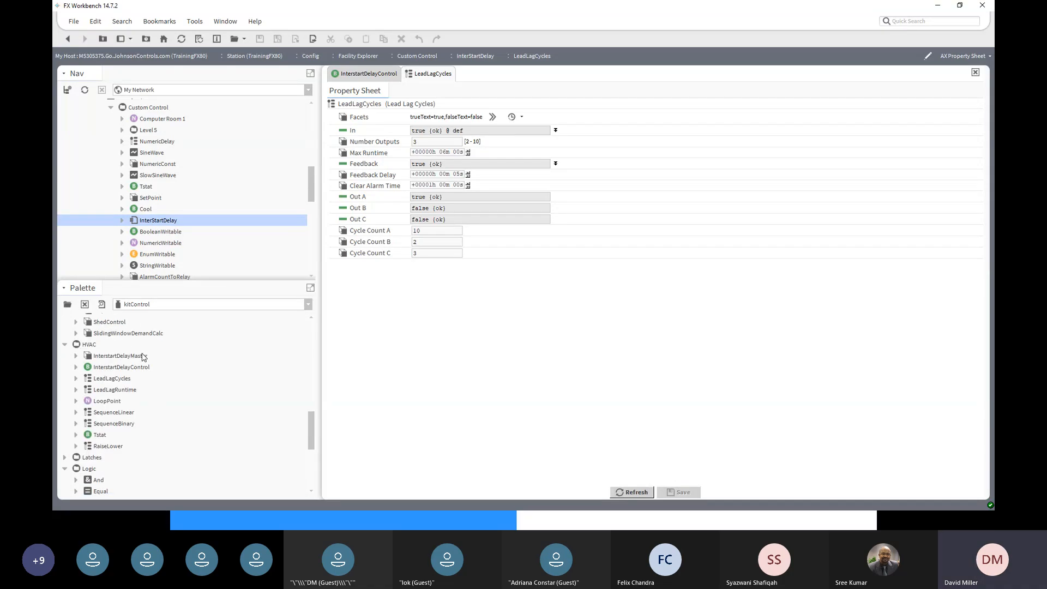
left_click(121, 380)
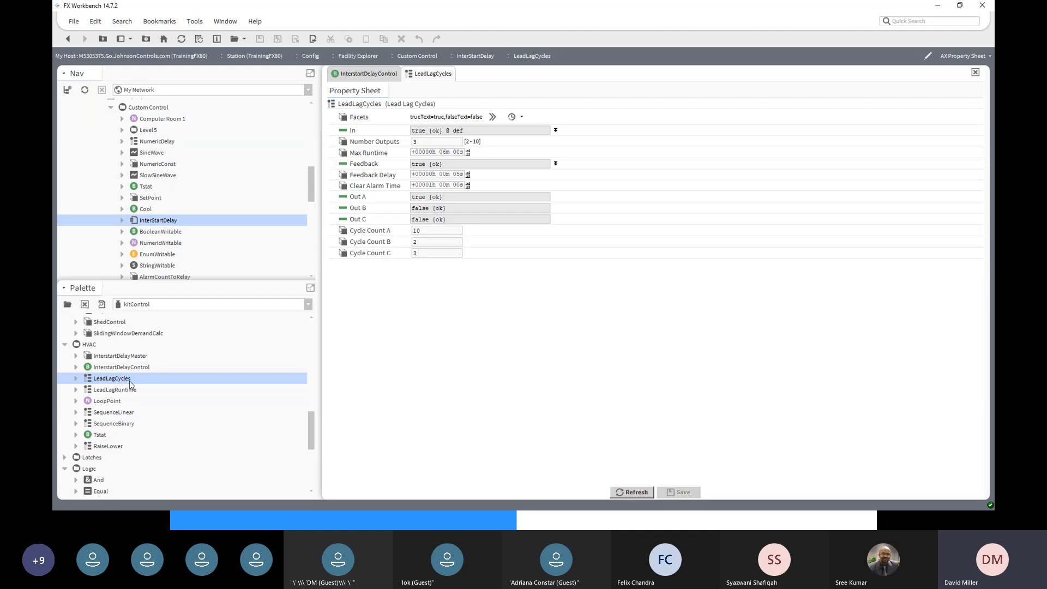
left_click(131, 391)
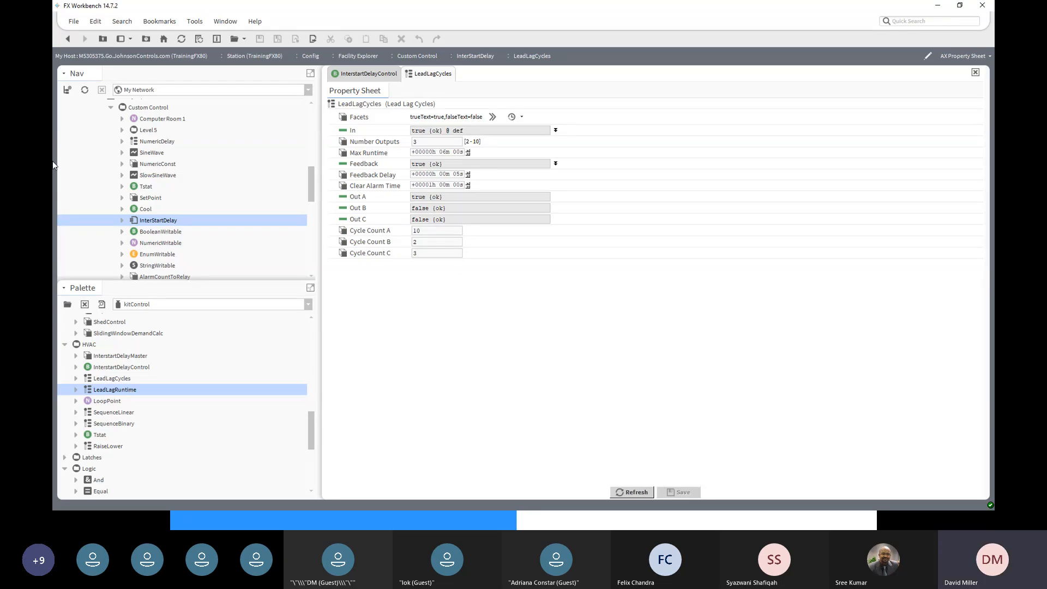
left_click(68, 40)
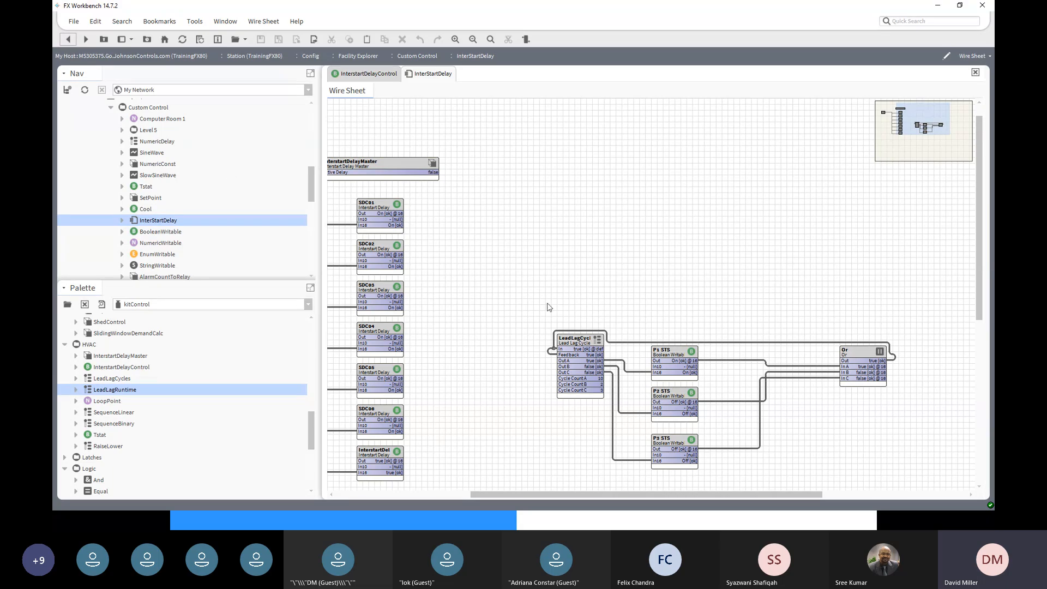
double_click(582, 342)
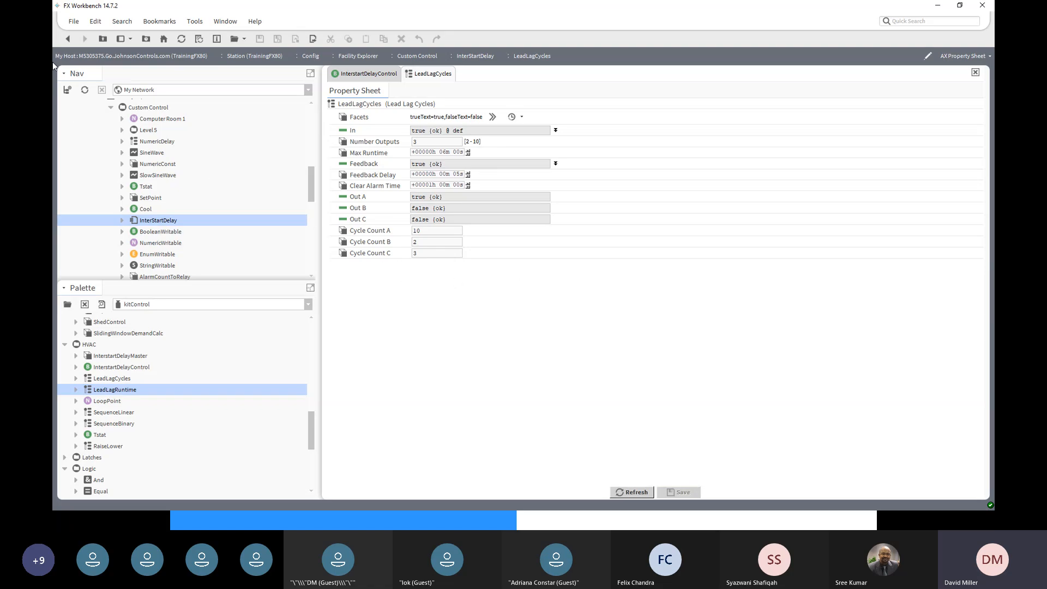
left_click(70, 41)
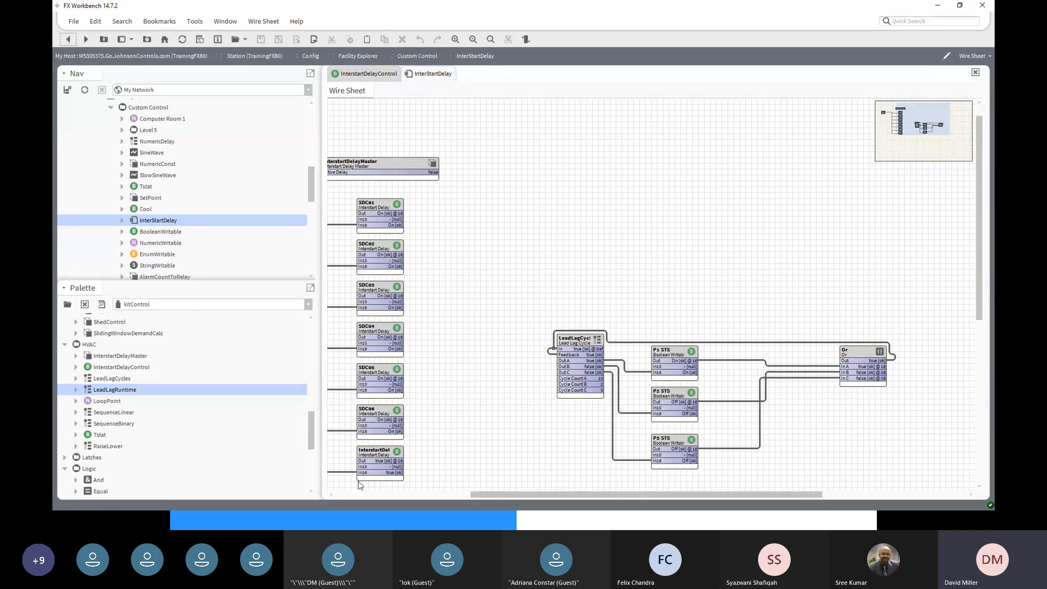
- Walk through the palette's Logic blocks: And, Or, Xor, Not and GreaterThan
left_click_drag(309, 189, 309, 205)
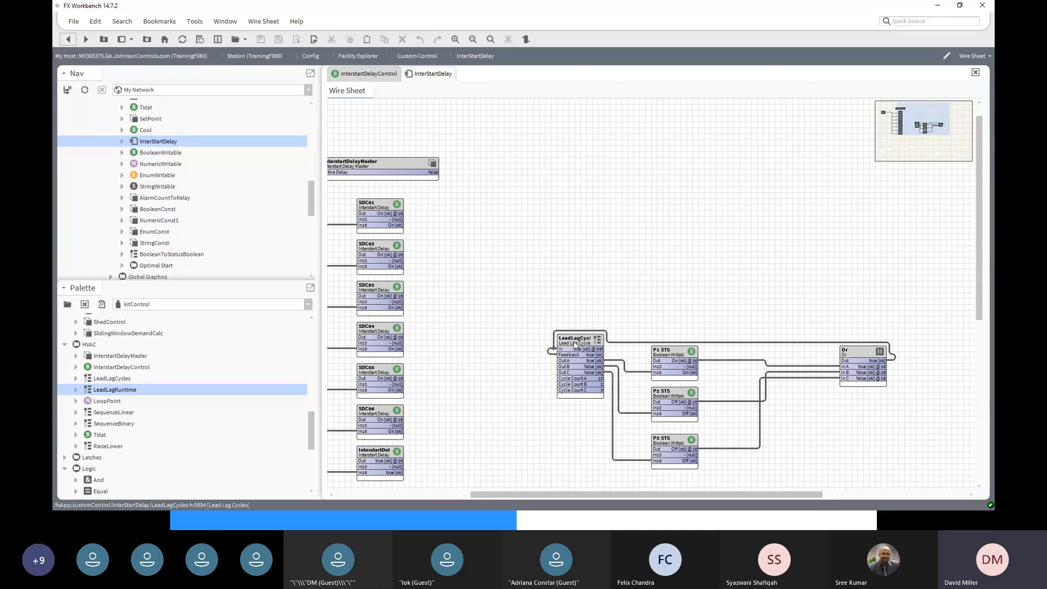
scroll(244, 241, "down", 1)
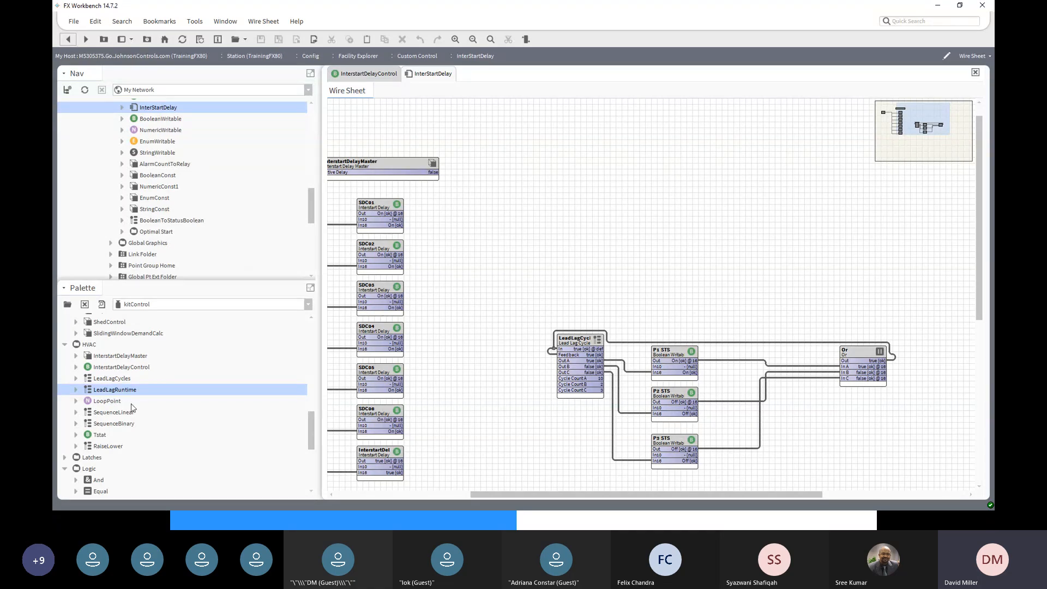
scroll(133, 408, "down", 2)
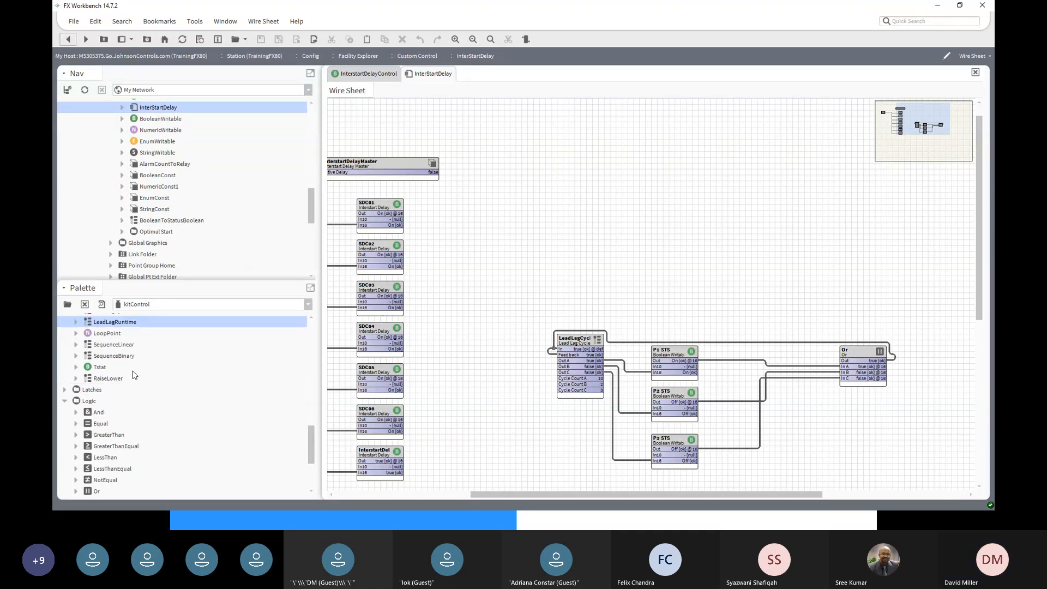
scroll(131, 382, "down", 1)
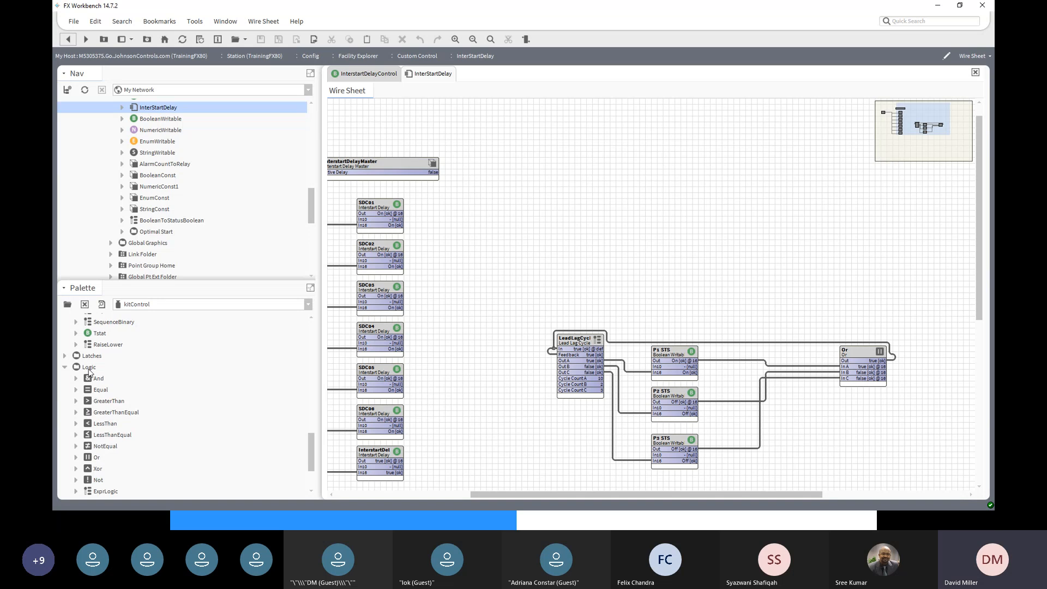
scroll(112, 377, "down", 1)
scroll(208, 384, "down", 1)
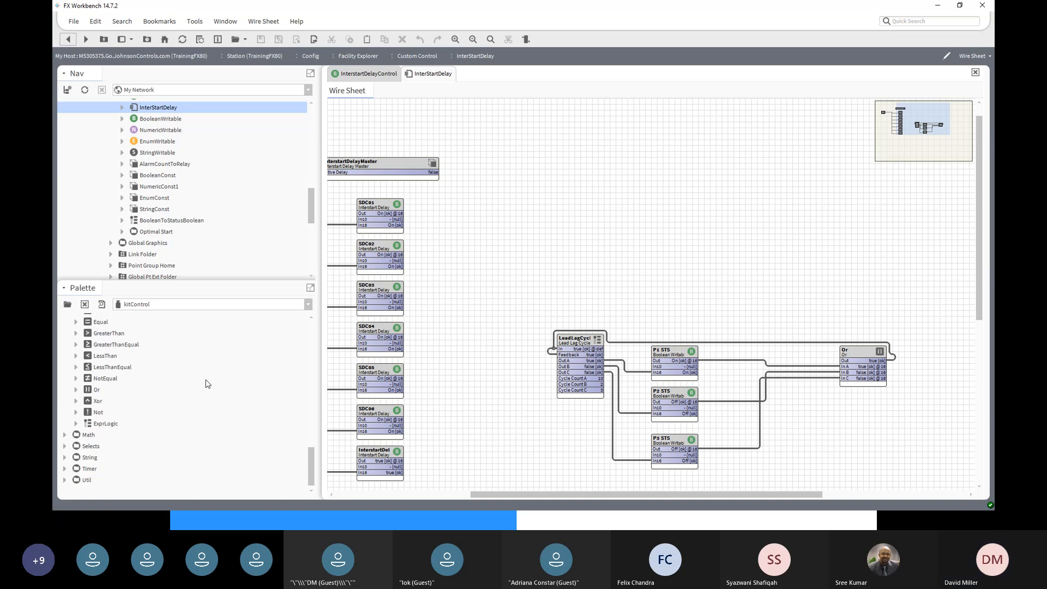
scroll(208, 384, "up", 2)
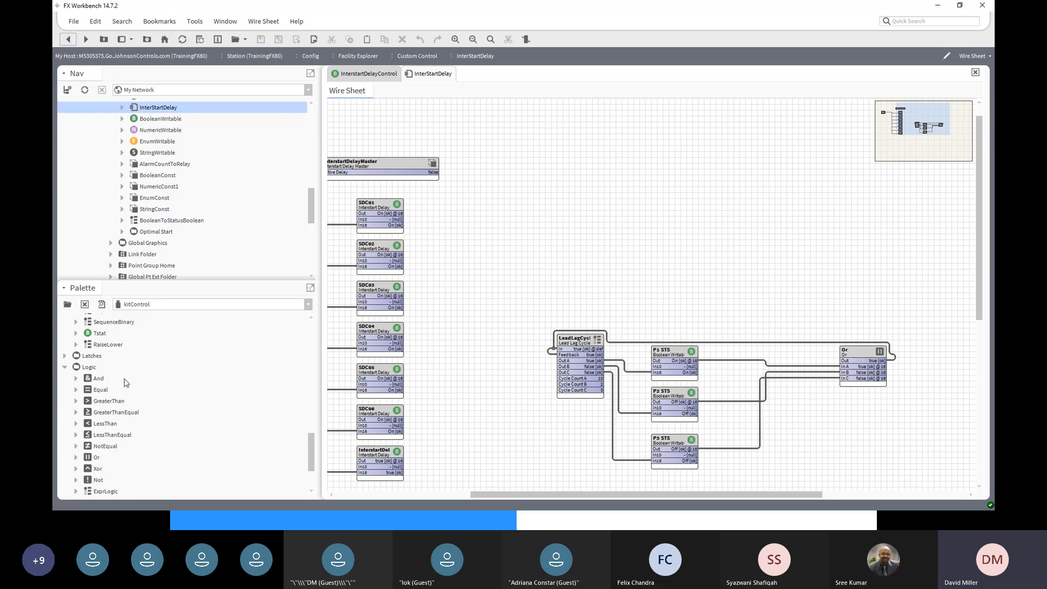
left_click(93, 368)
scroll(182, 386, "down", 1)
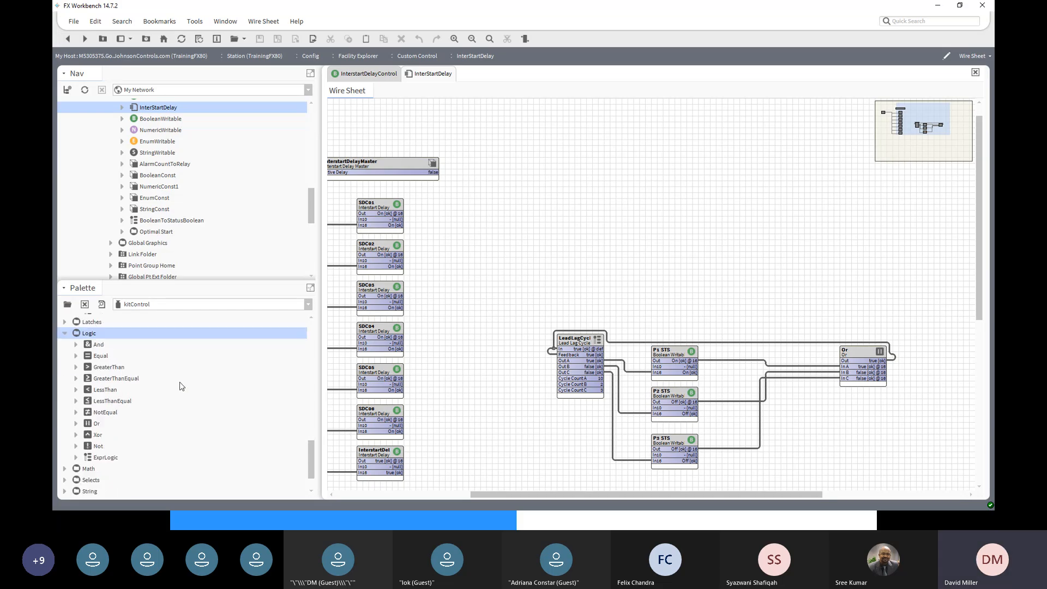
left_click(98, 345)
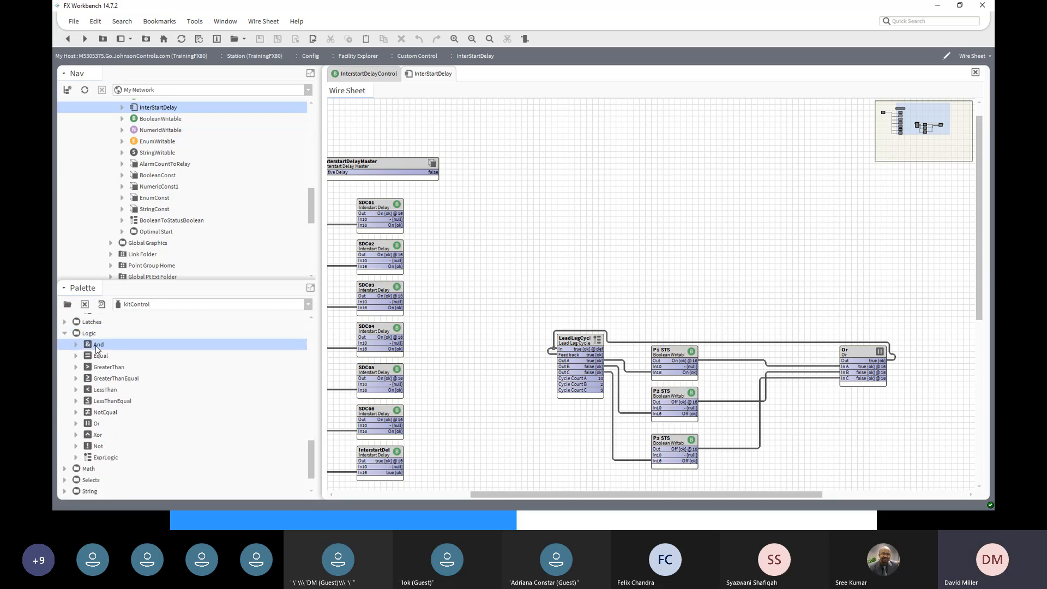
left_click(97, 425)
left_click(100, 434)
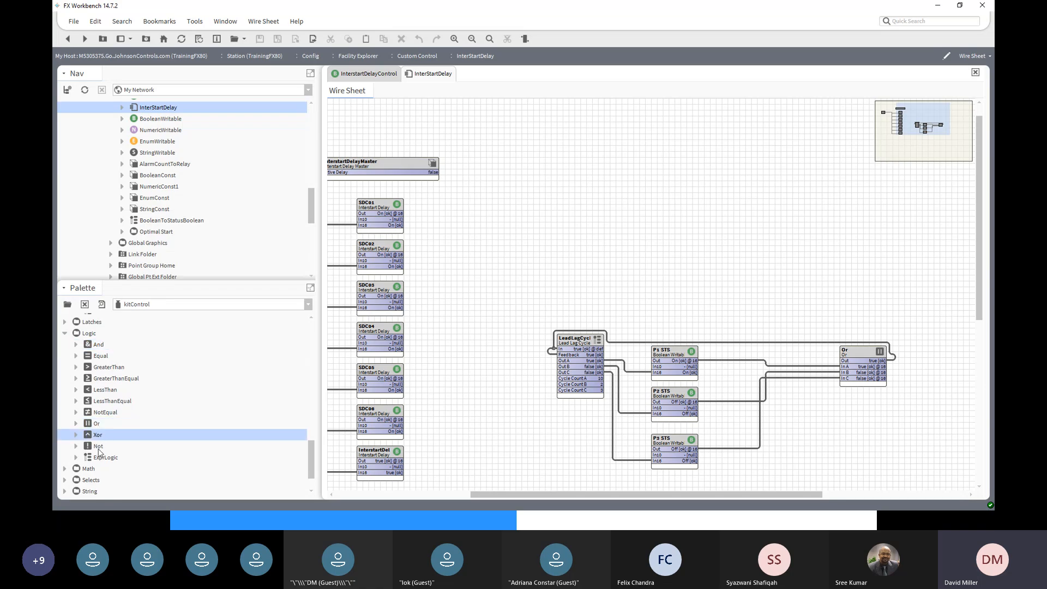
left_click(102, 447)
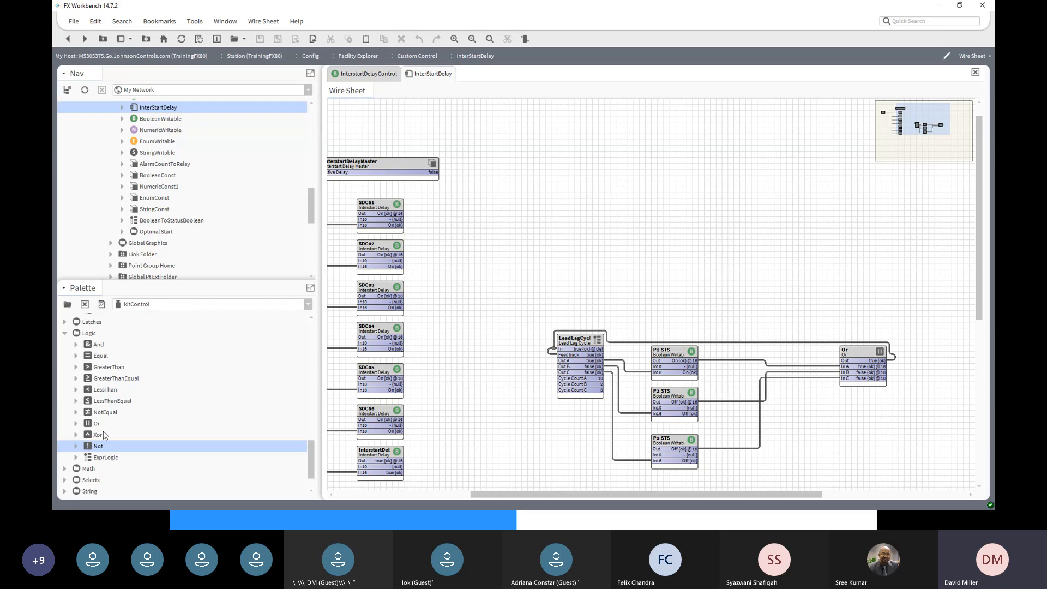
left_click(100, 367)
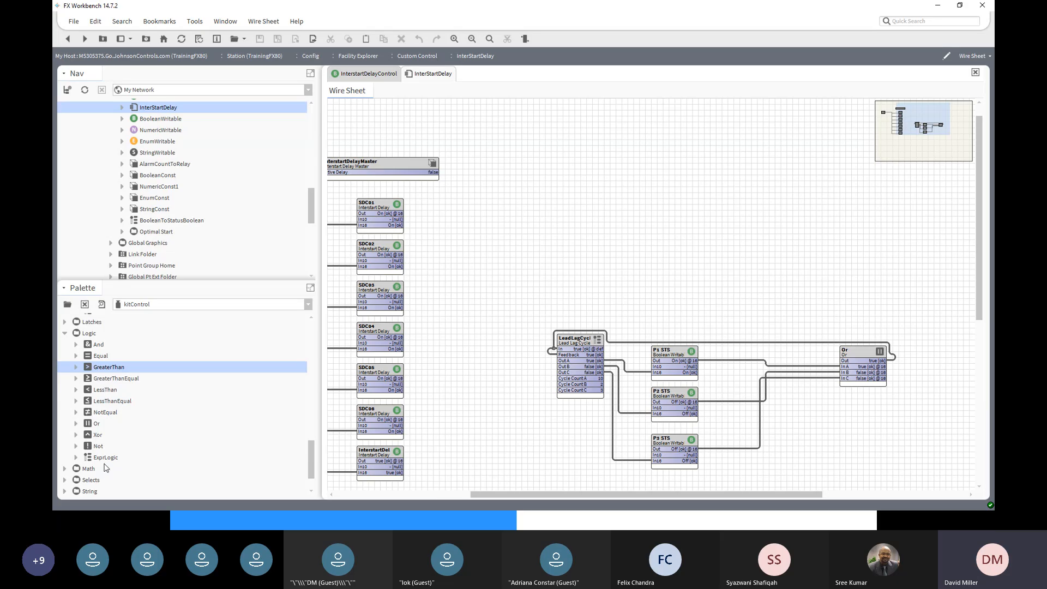
- Expand the Math group and point out AbsValue and Add
scroll(111, 464, "down", 1)
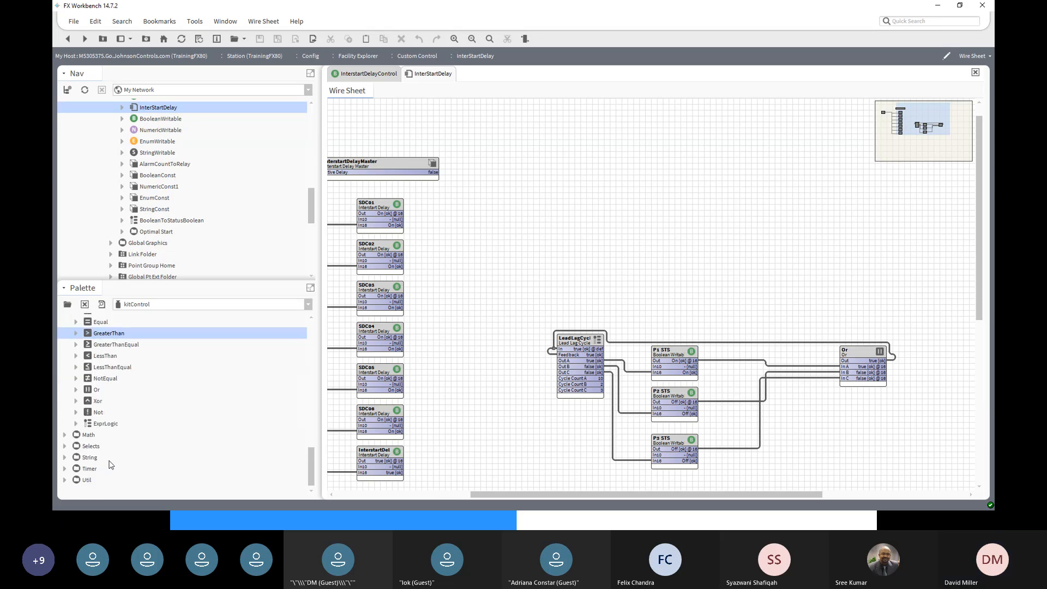
left_click(64, 435)
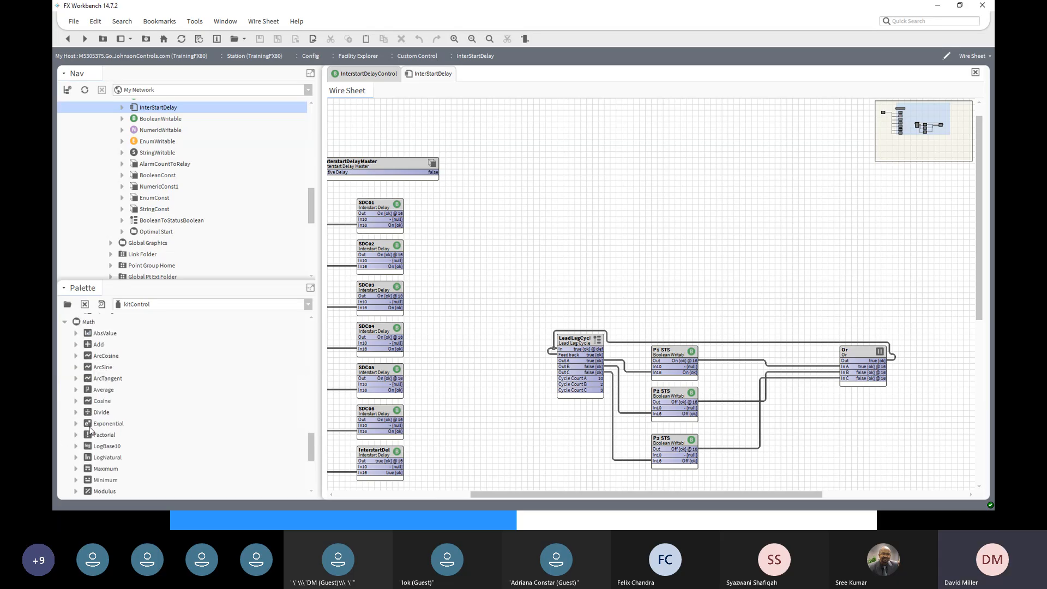
left_click(108, 333)
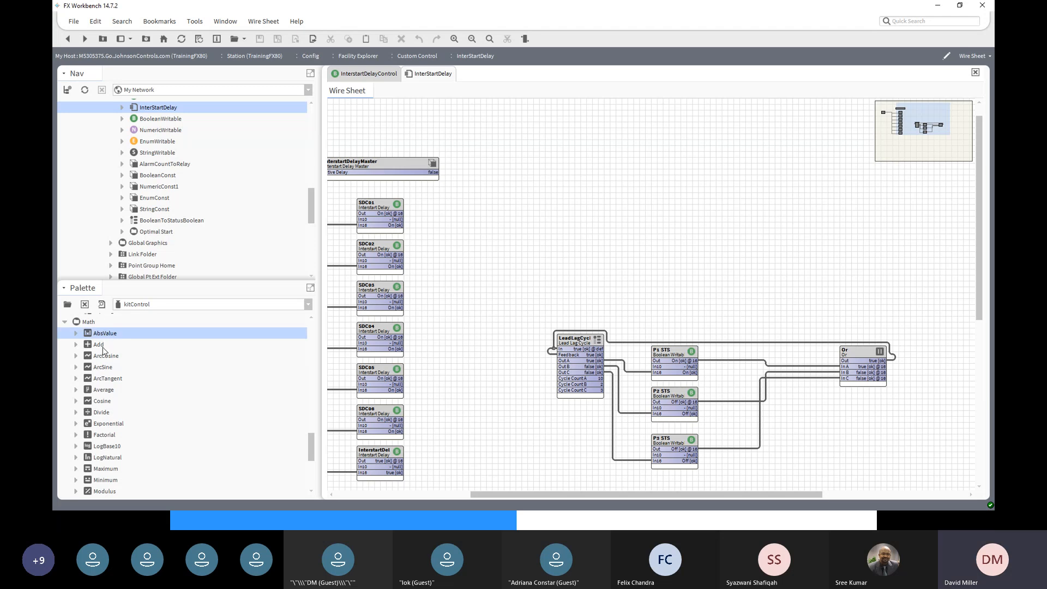
left_click(98, 345)
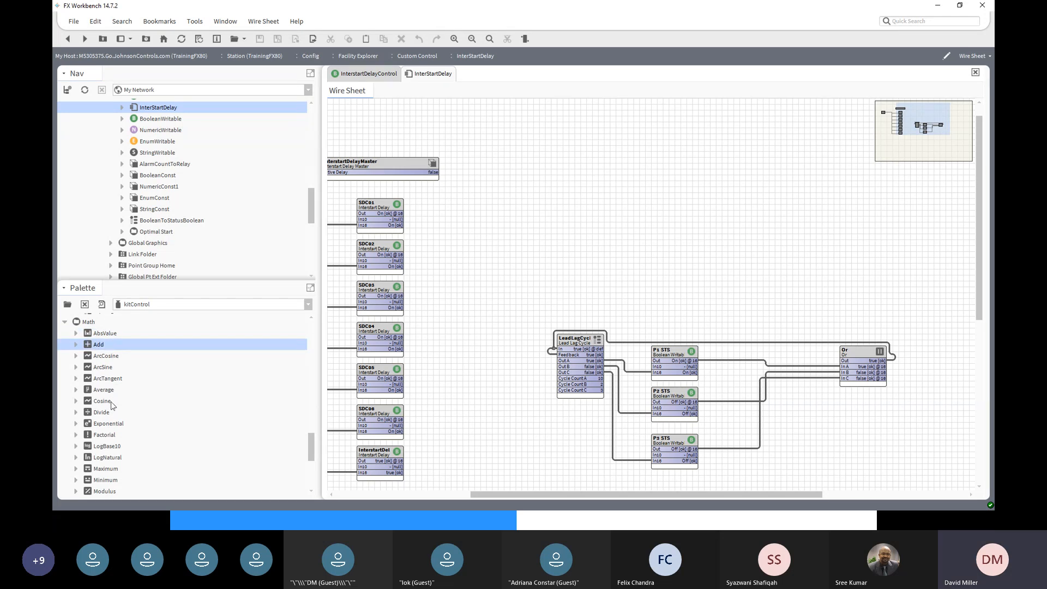
- Expand the Selects and String groups in the palette
scroll(101, 409, "down", 1)
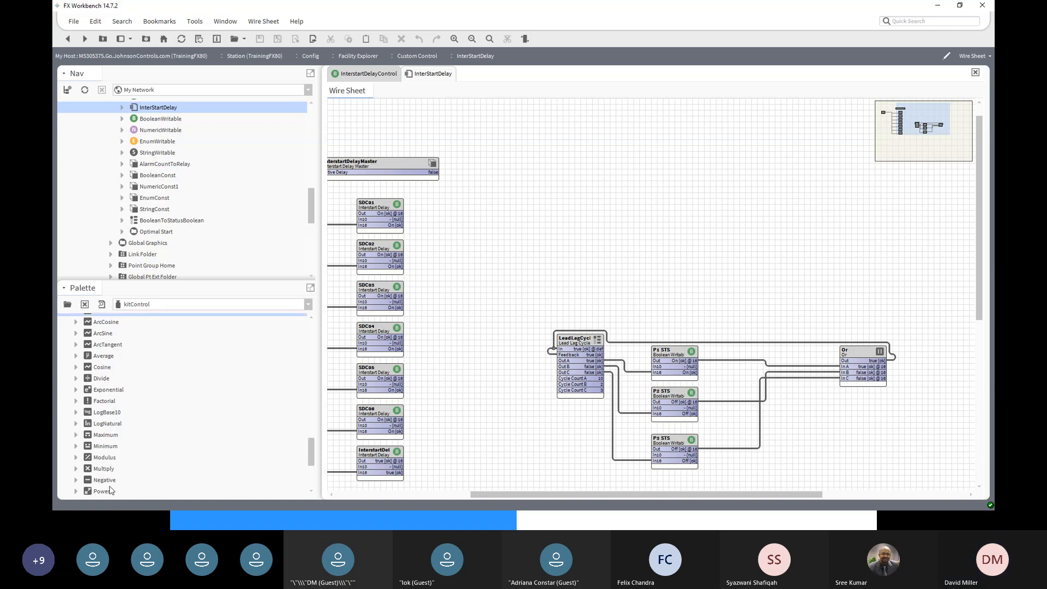
scroll(111, 492, "down", 1)
scroll(110, 492, "down", 2)
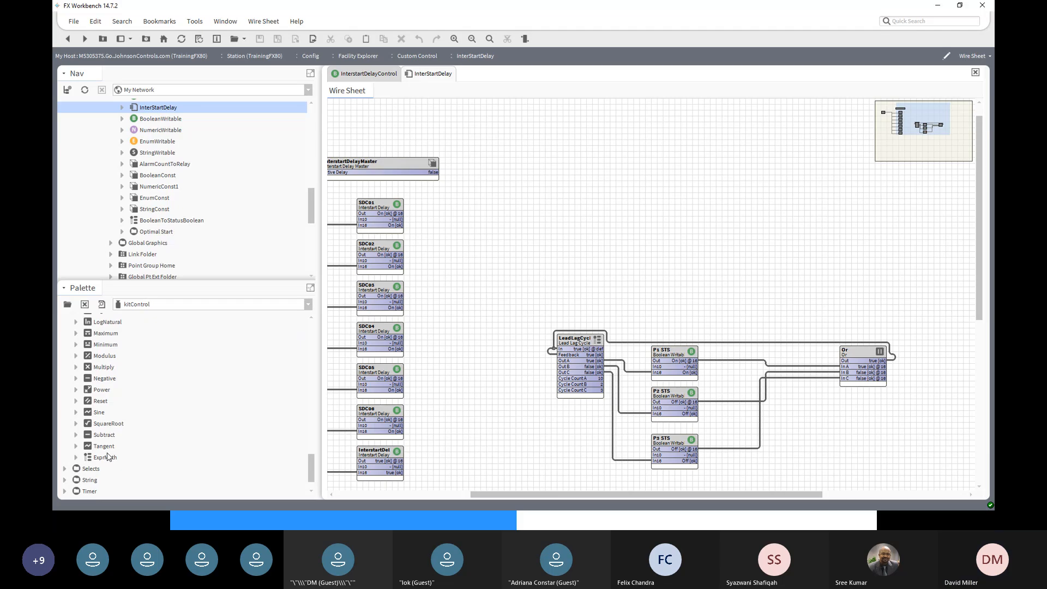
scroll(107, 457, "down", 1)
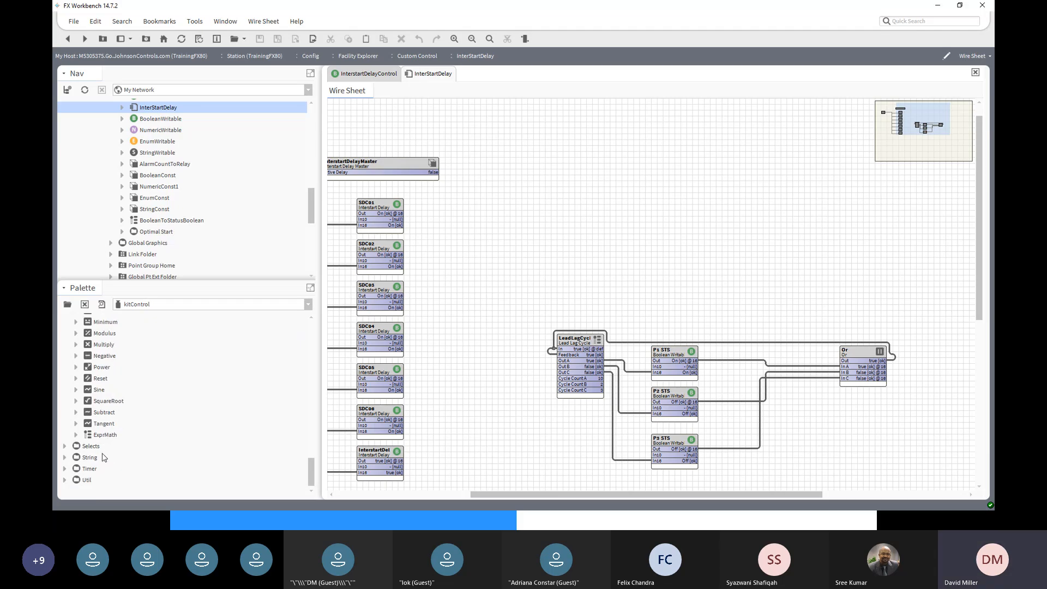
left_click(65, 447)
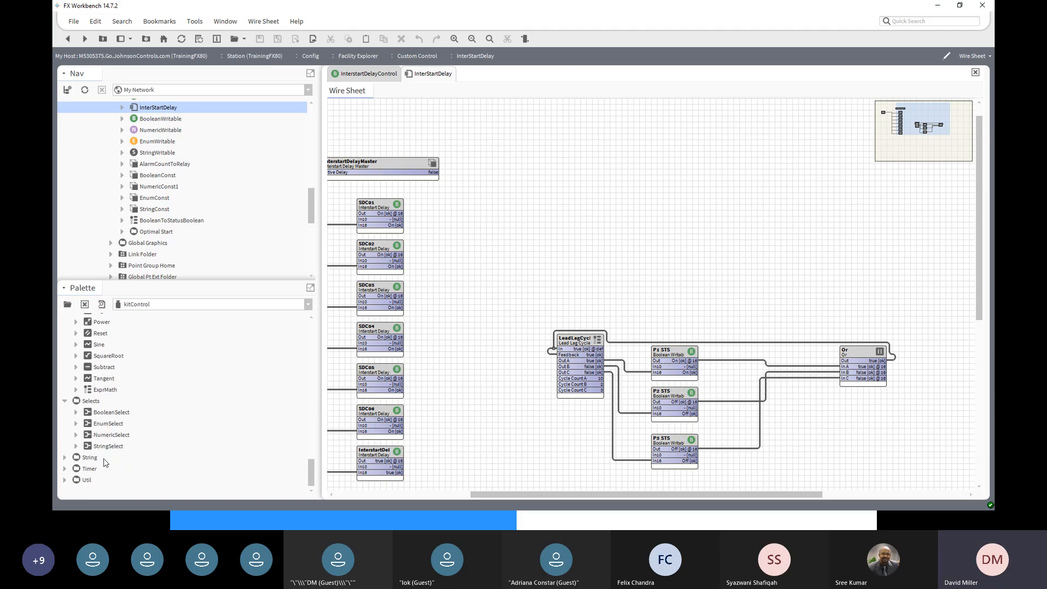
left_click(65, 457)
scroll(142, 451, "down", 1)
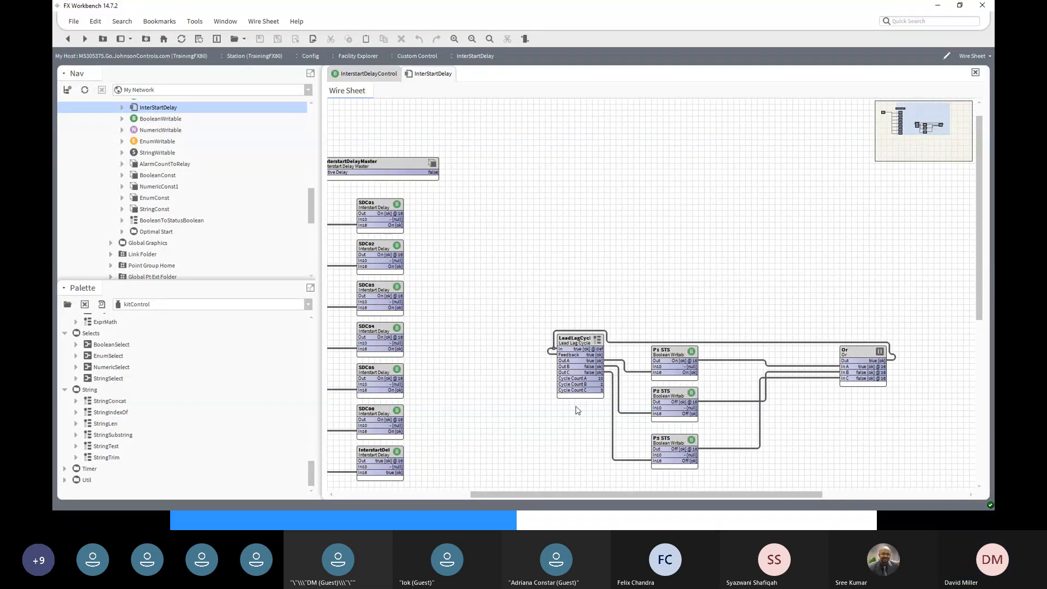
- Point out the String blocks: StringConcat, StringLen, StringSubstring, StringTest and StringTrim
left_click(456, 495)
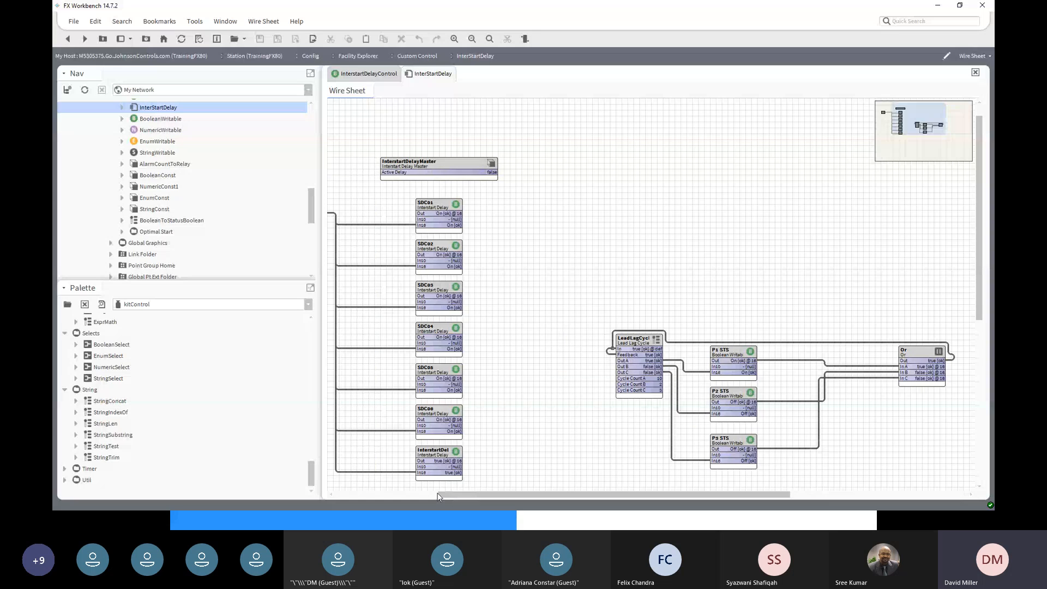
scroll(463, 252, "down", 1)
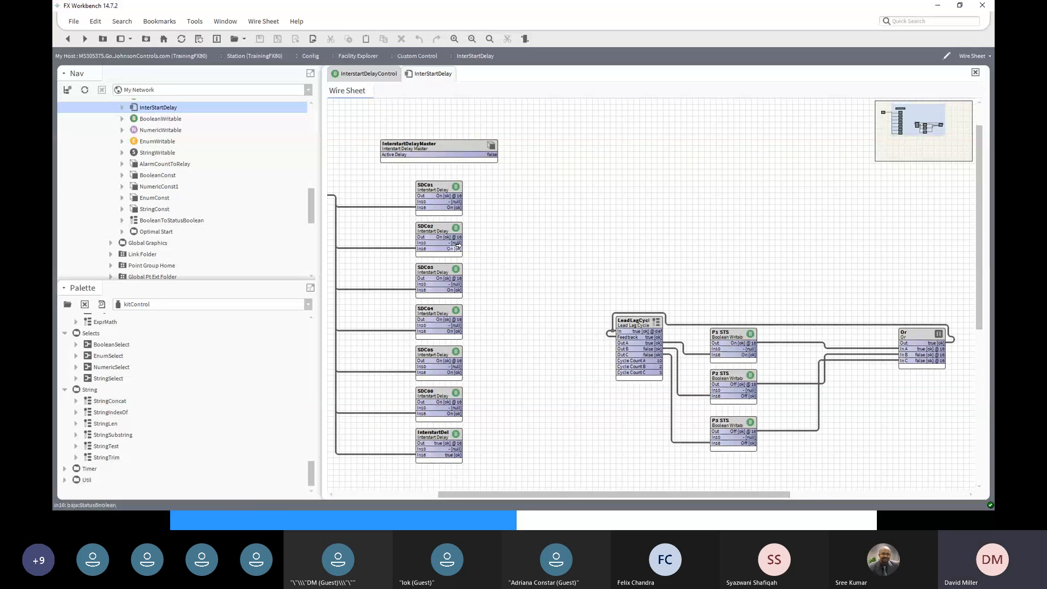
scroll(458, 245, "up", 2)
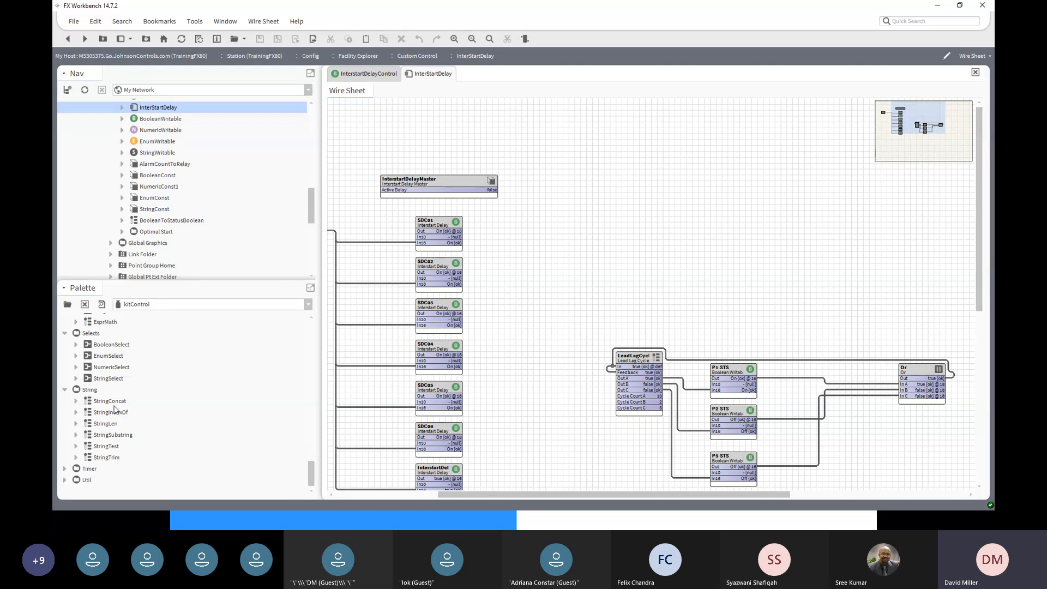
left_click(113, 402)
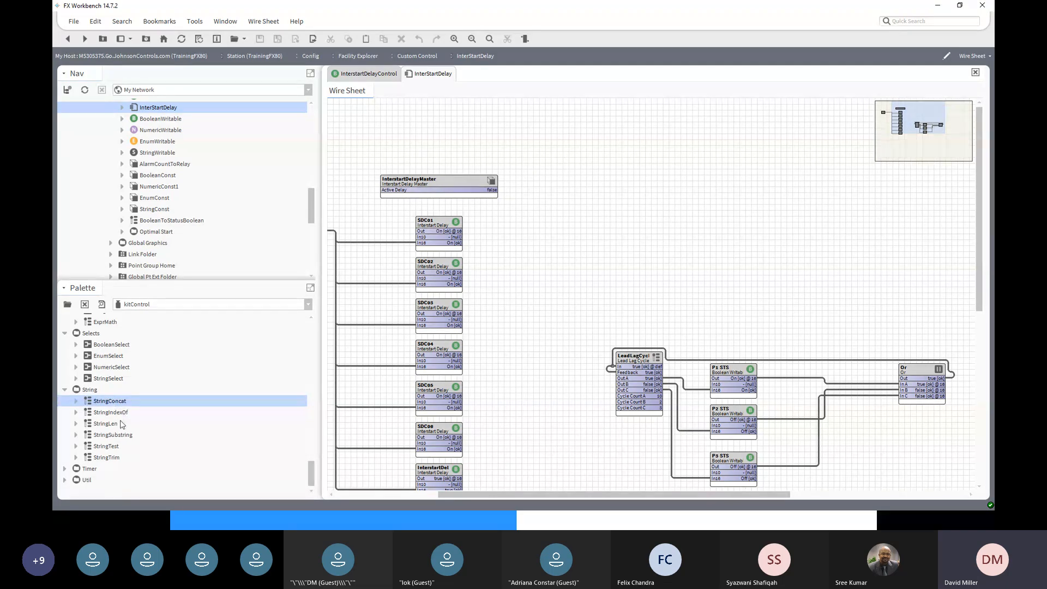
left_click(116, 425)
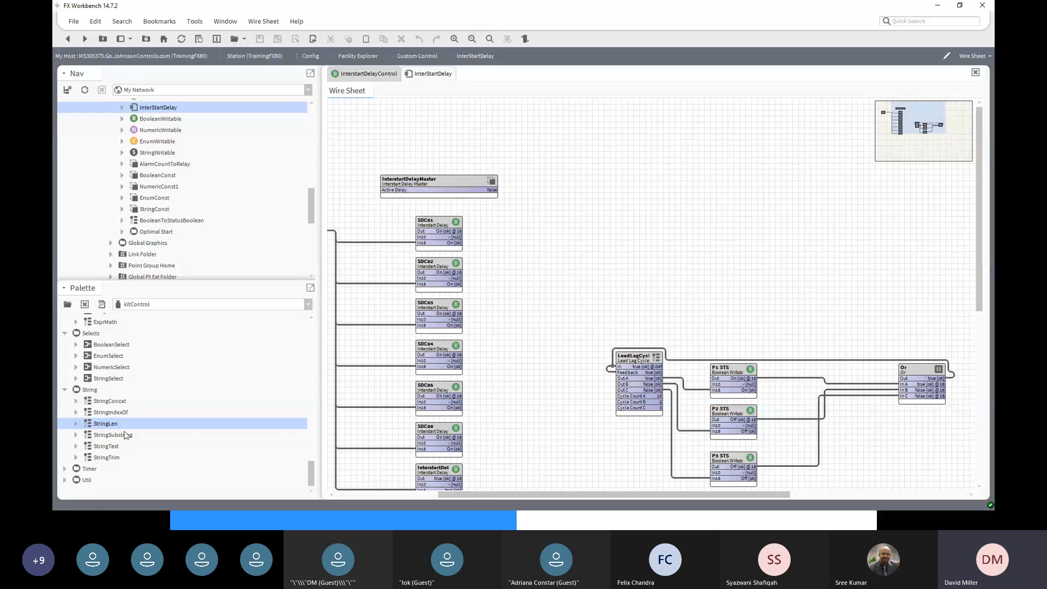
left_click(121, 436)
left_click(121, 447)
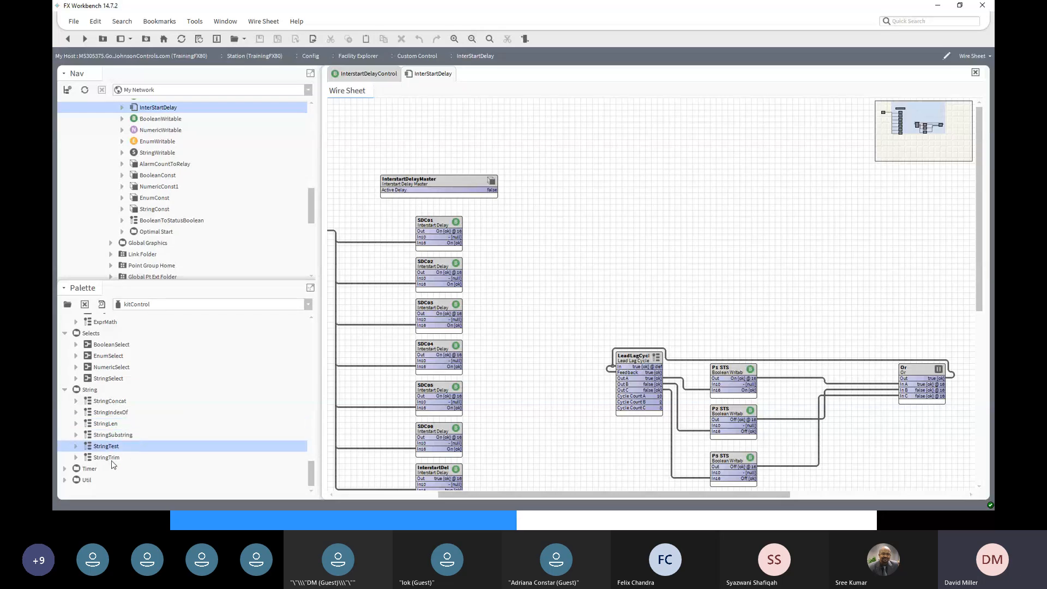
left_click(113, 459)
left_click(112, 449)
left_click(119, 458)
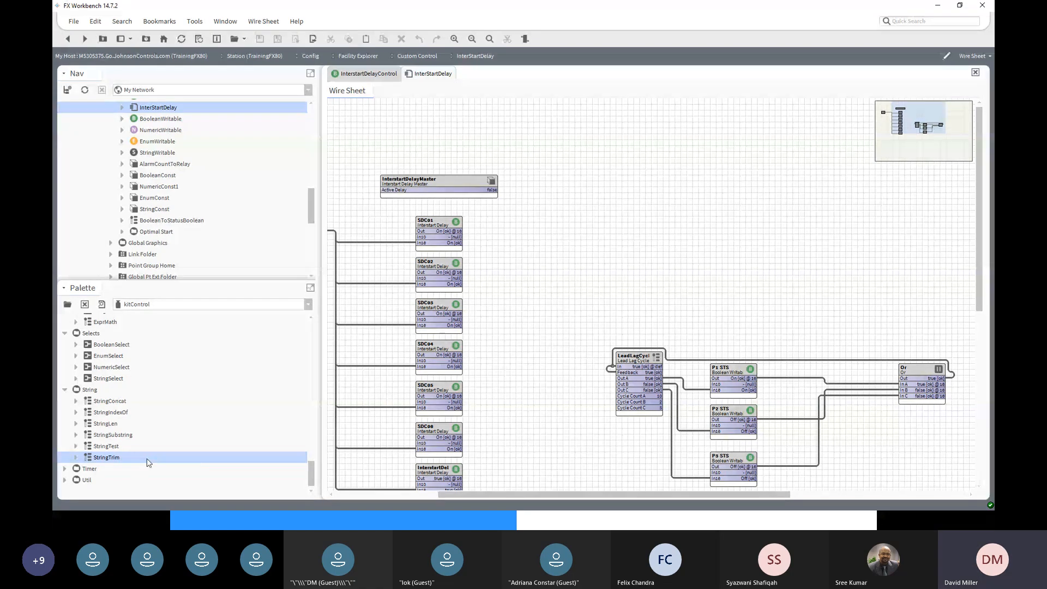
- Expand the Timer group and select BooleanDelay
left_click(64, 469)
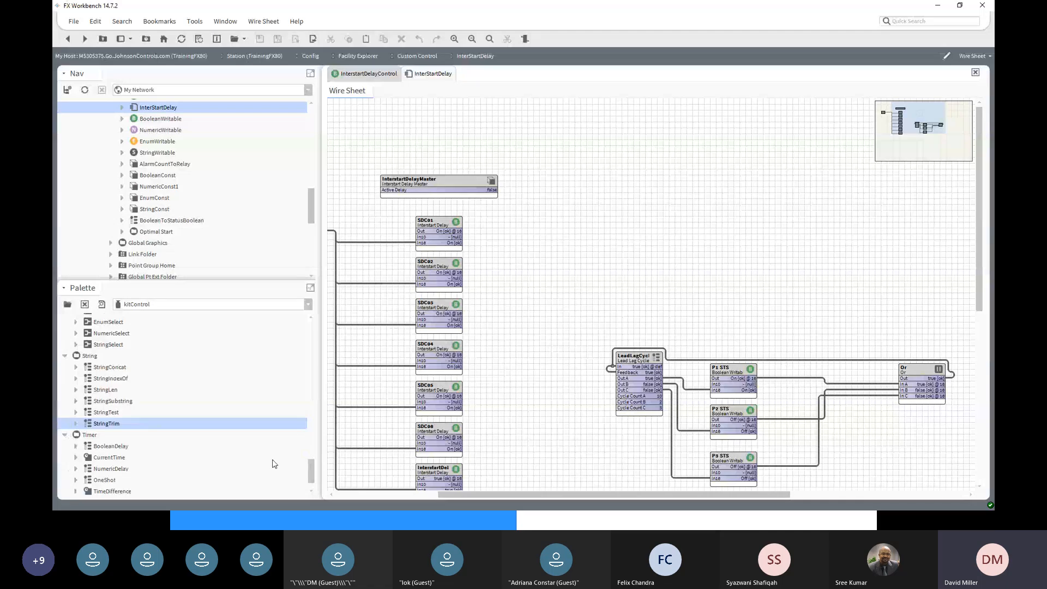
scroll(270, 462, "down", 1)
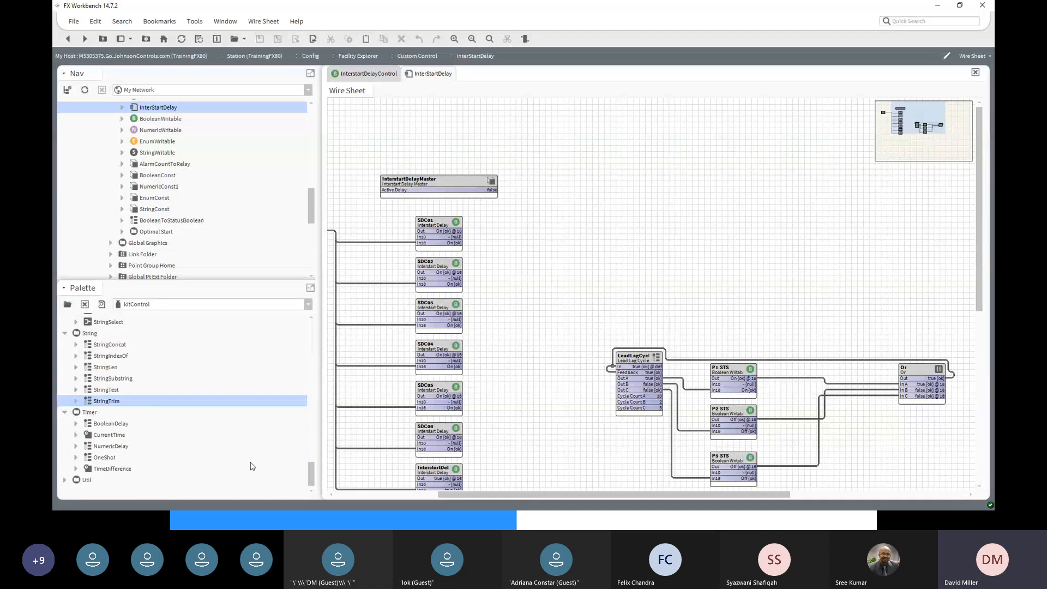
left_click(118, 425)
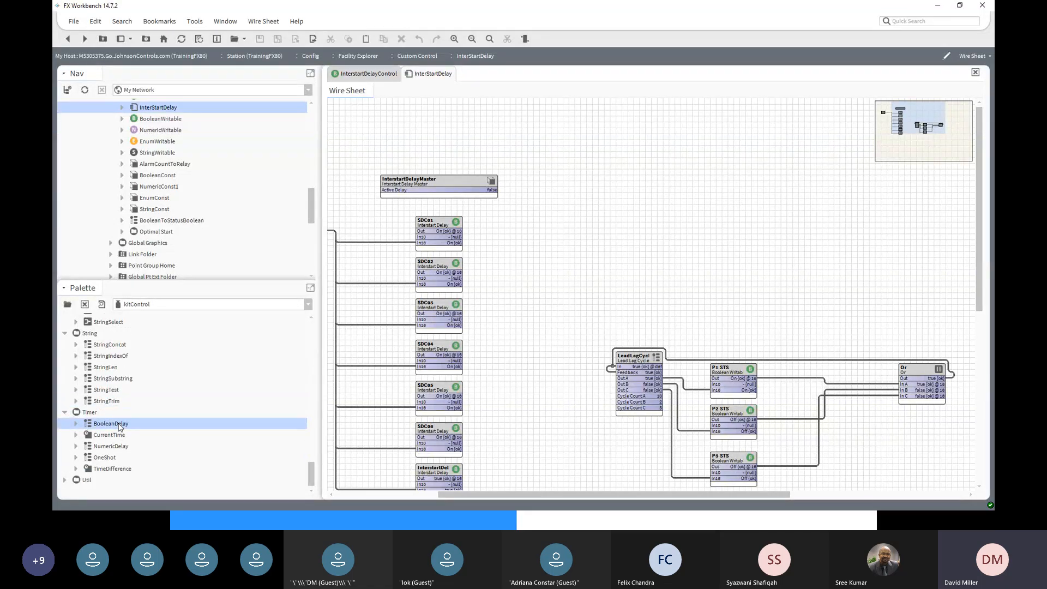
double_click(120, 425)
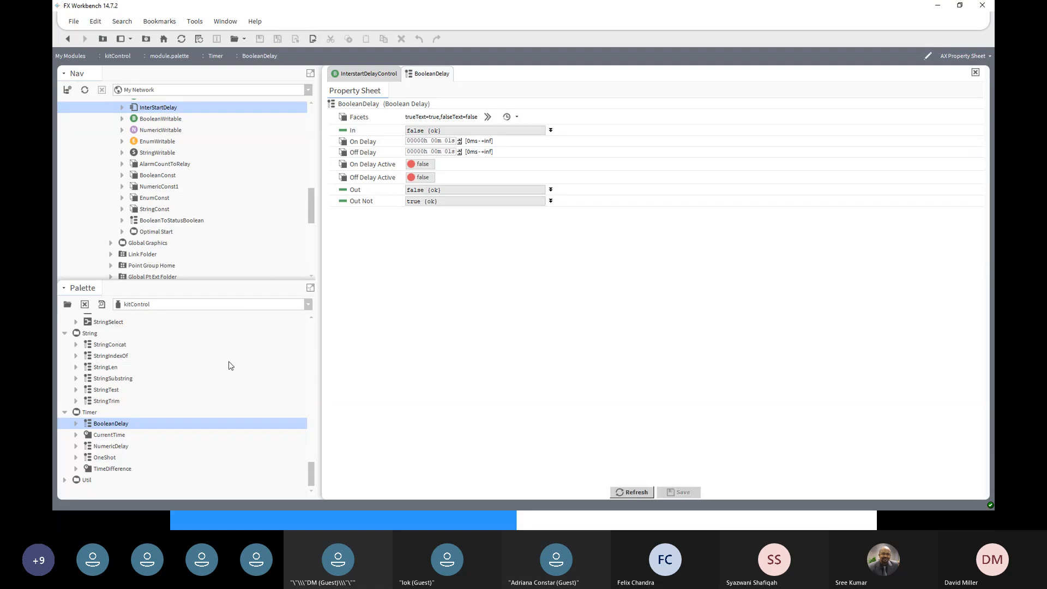
left_click(66, 41)
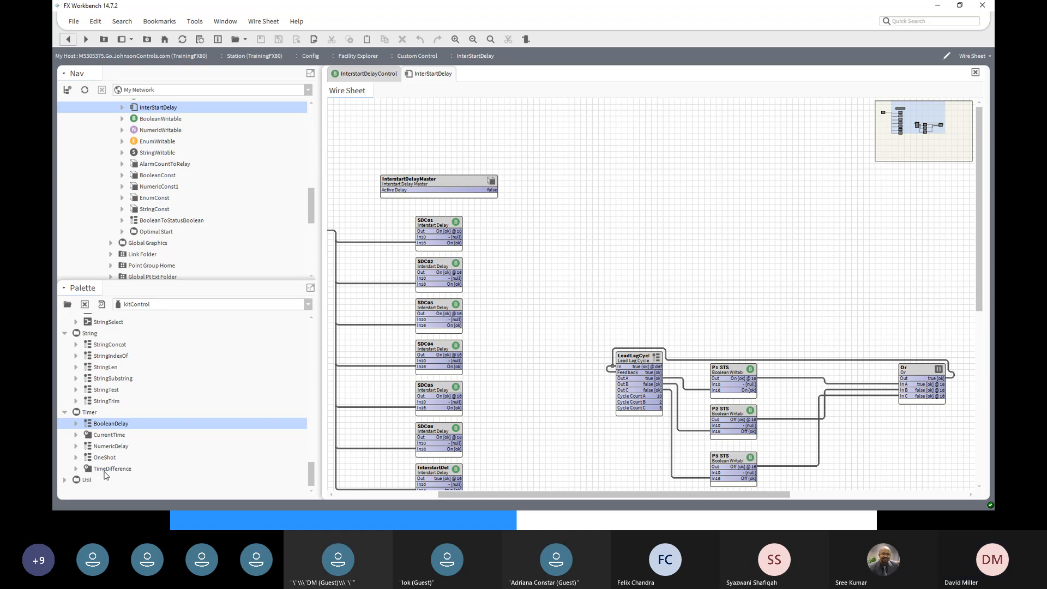
- Expand the Util group, select SineWave, and scroll the Nav tree up to Facility Explorer
left_click(65, 480)
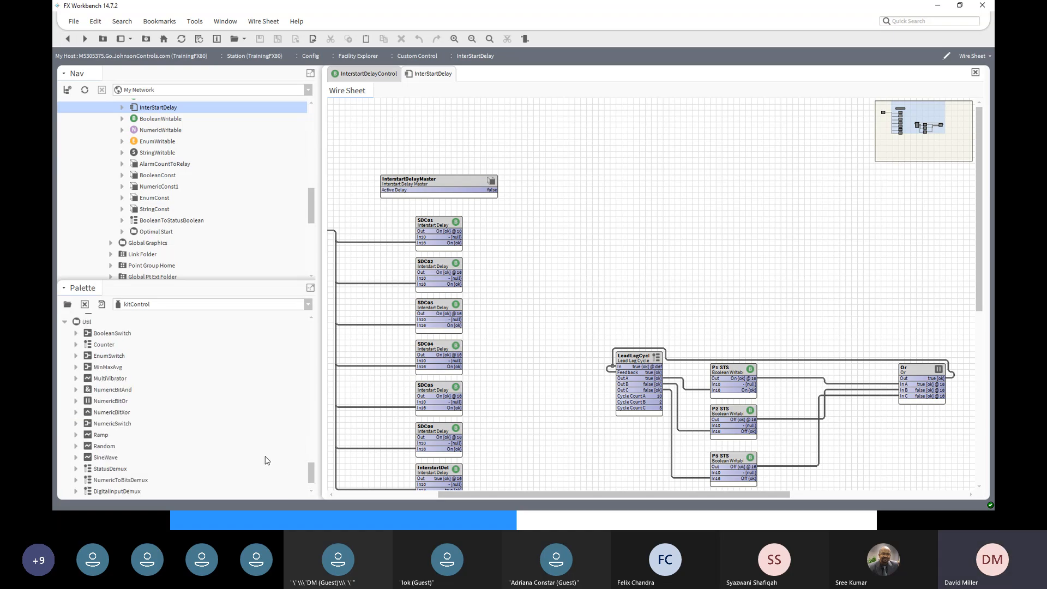
scroll(166, 407, "down", 1)
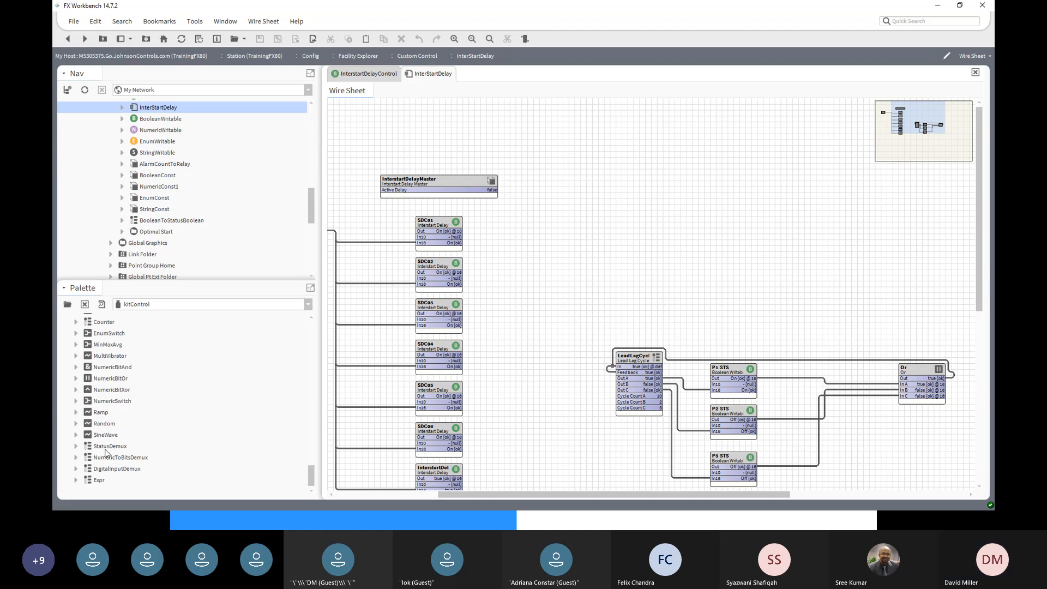
scroll(107, 453, "up", 1)
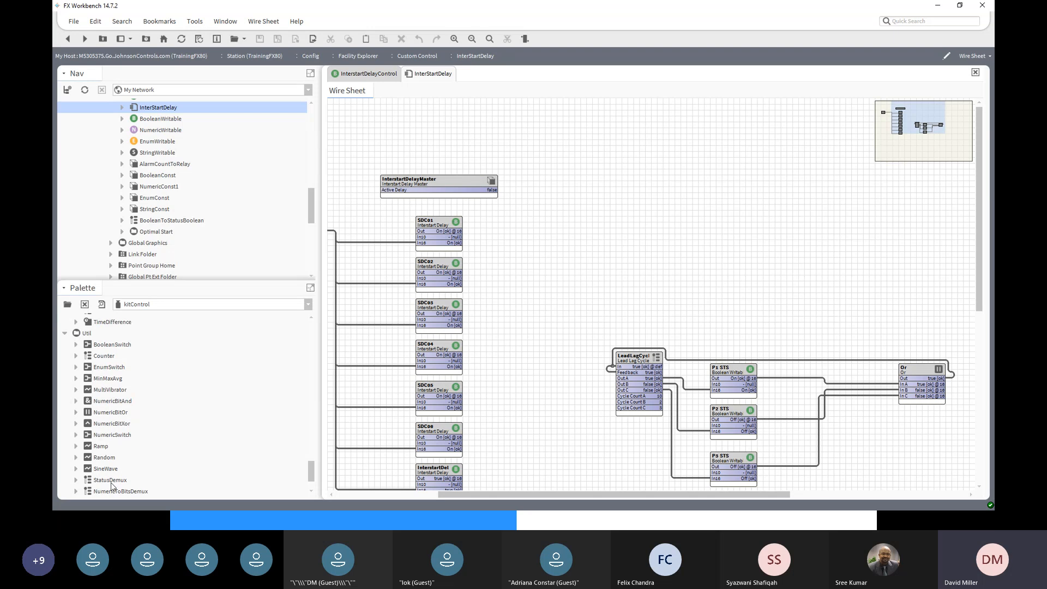
left_click(100, 470)
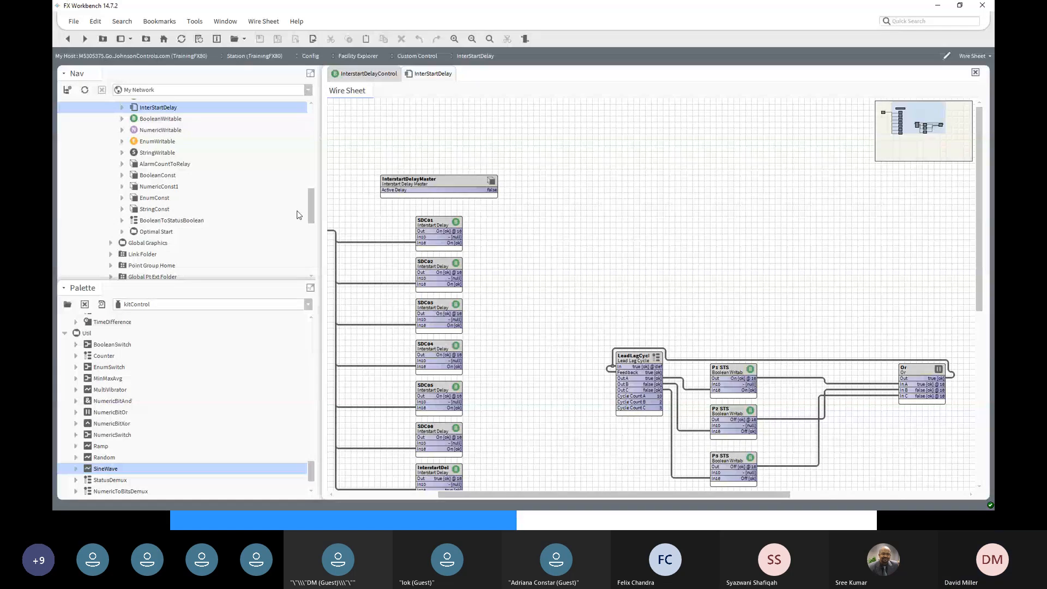
left_click_drag(311, 204, 308, 175)
- Open the Custom Control wire sheet and select the SineWave block to trace its links
left_click(153, 119)
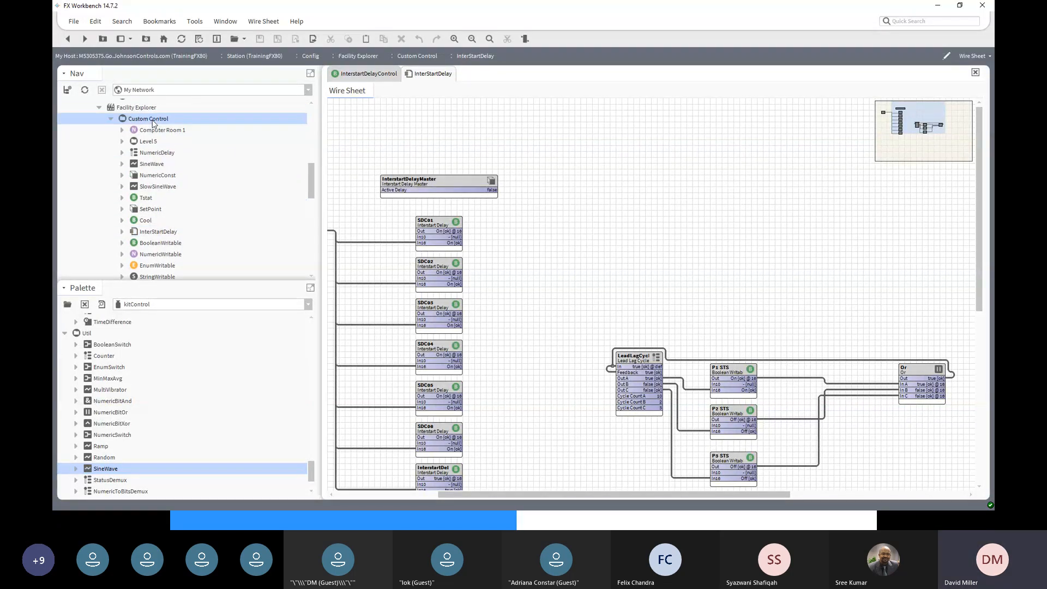
double_click(153, 121)
scroll(778, 426, "down", 2)
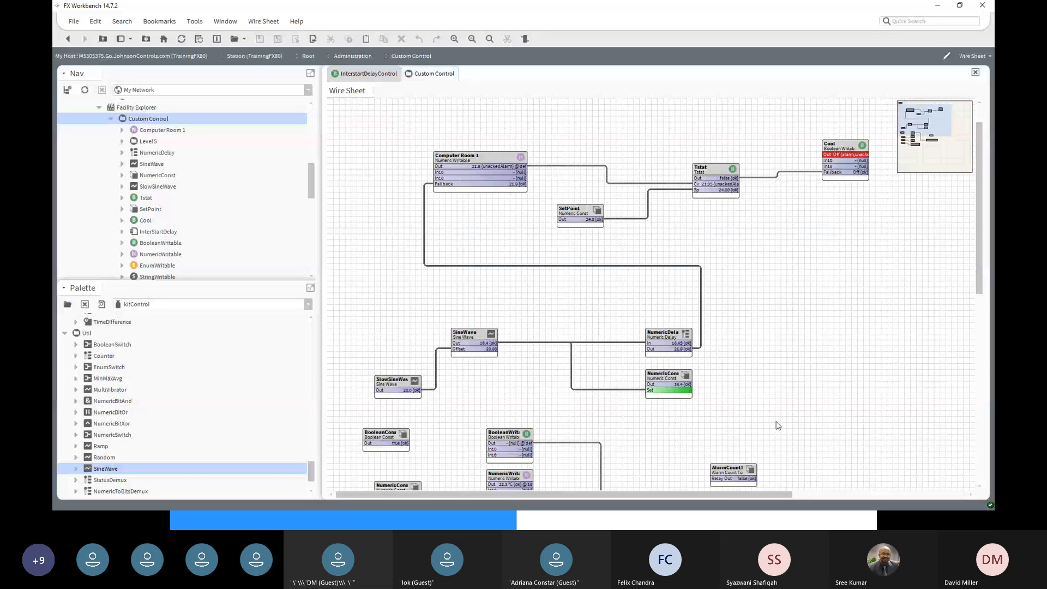
scroll(777, 426, "down", 3)
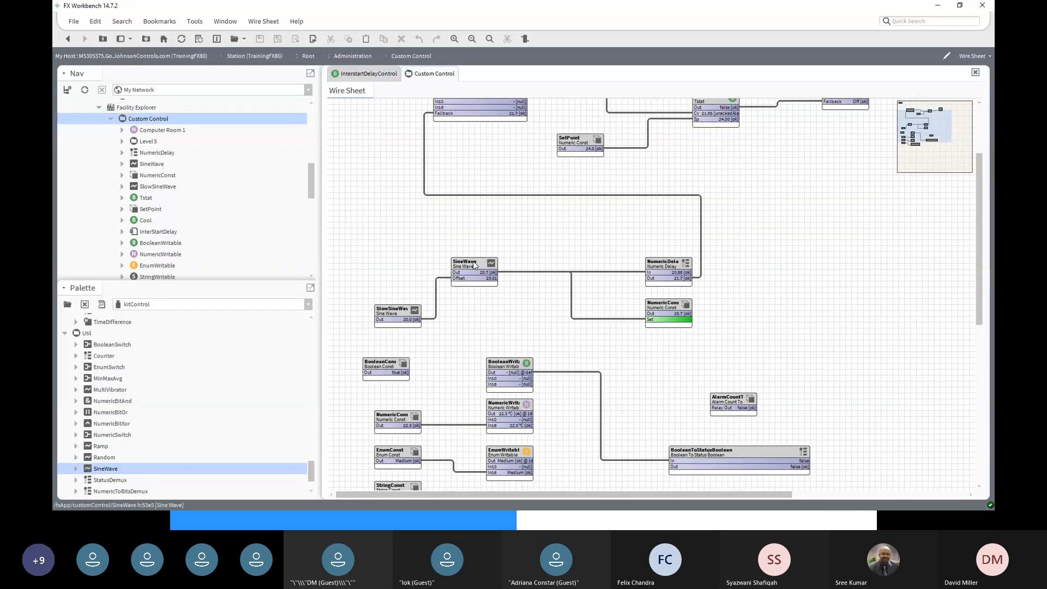
left_click(473, 266)
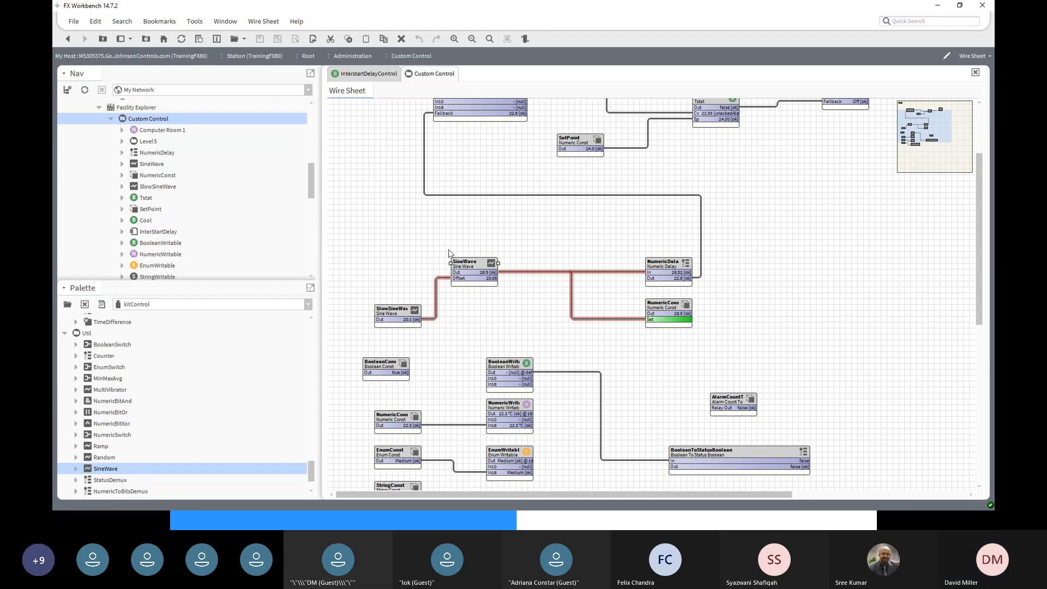
double_click(475, 266)
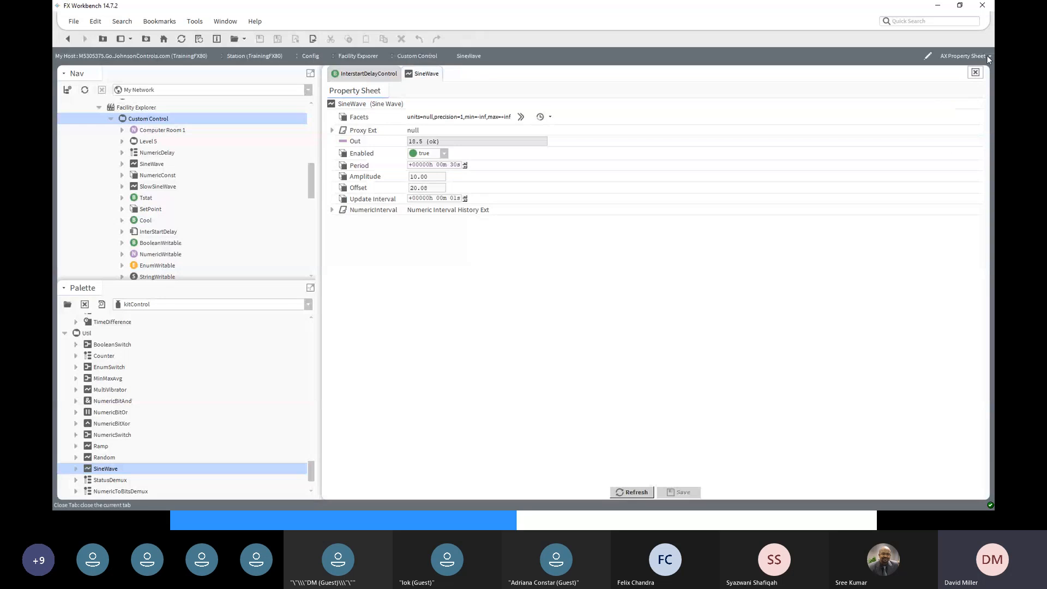
double_click(384, 211)
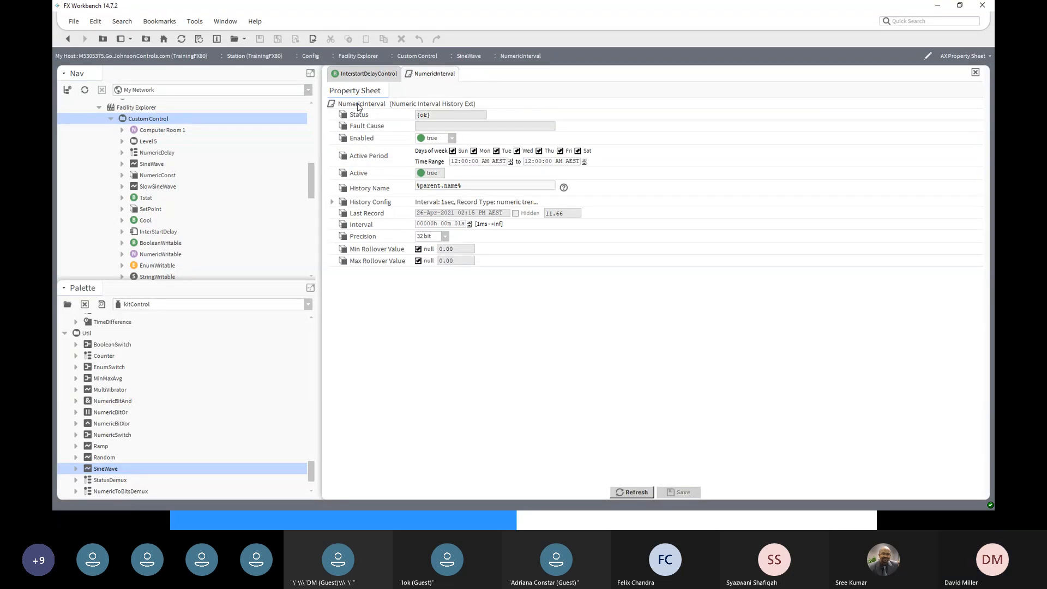
left_click(968, 55)
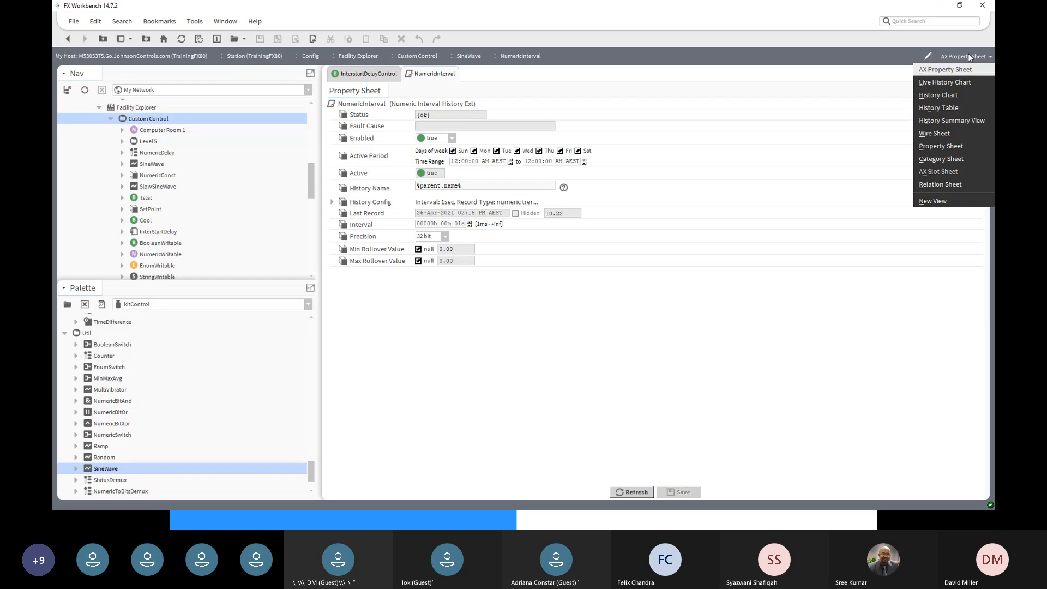
left_click(958, 94)
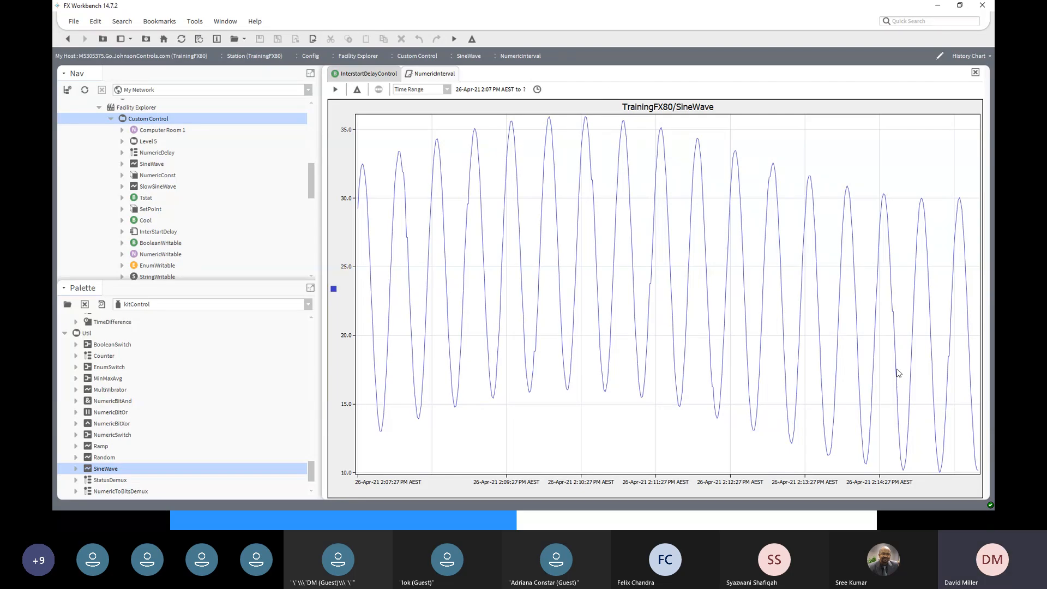
mouse_move(898, 373)
left_click(68, 39)
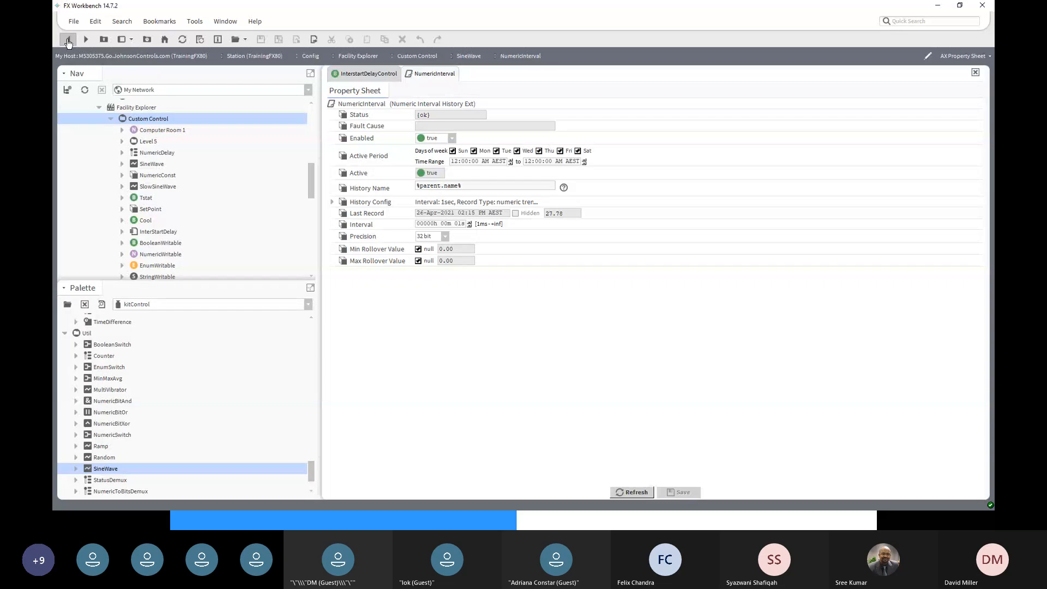
left_click(67, 39)
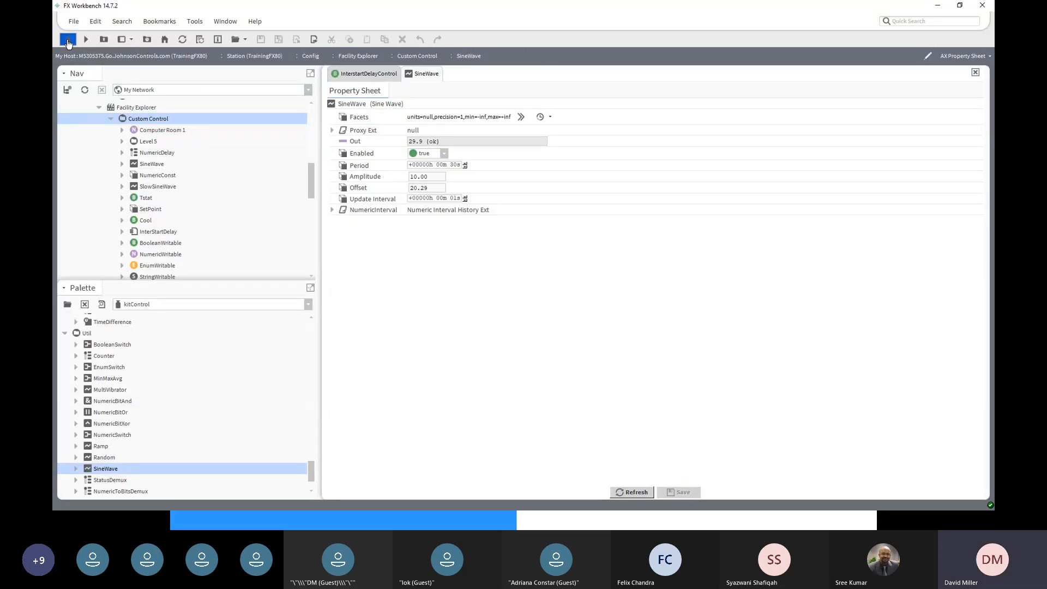
left_click(68, 40)
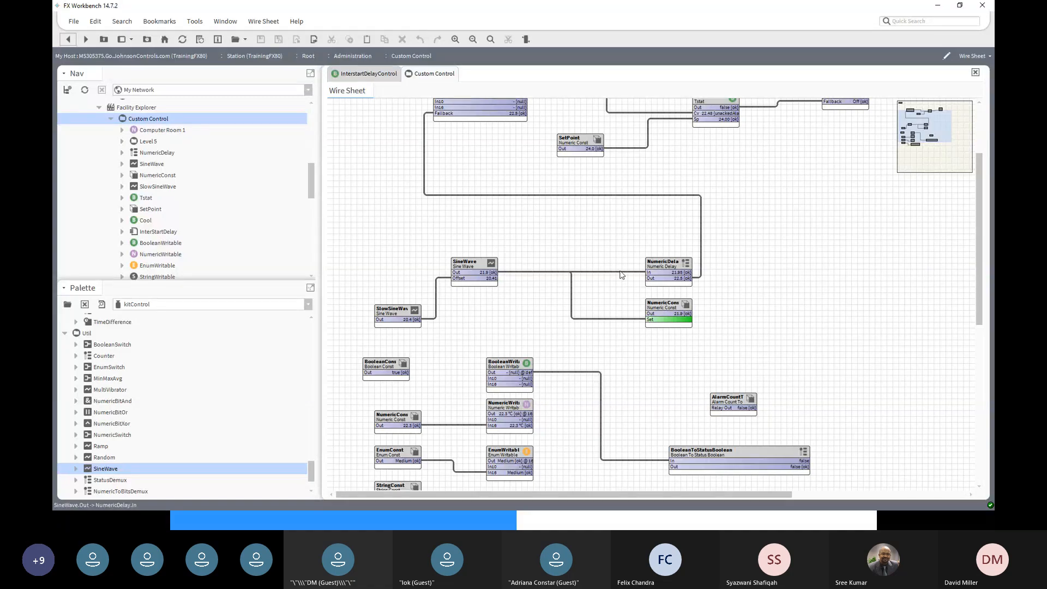
scroll(271, 392, "down", 1)
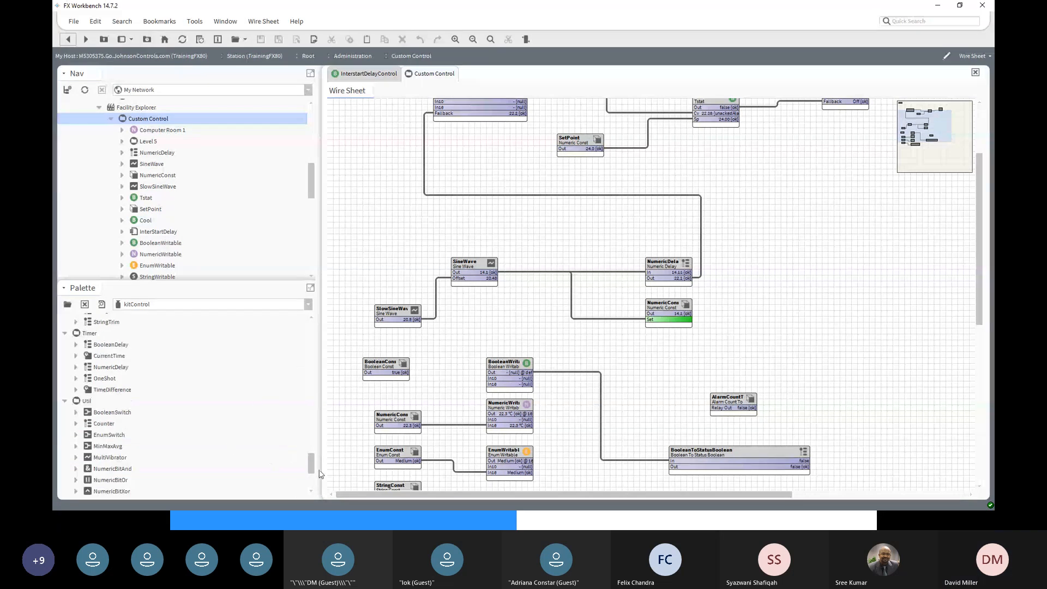
left_click_drag(311, 481, 312, 337)
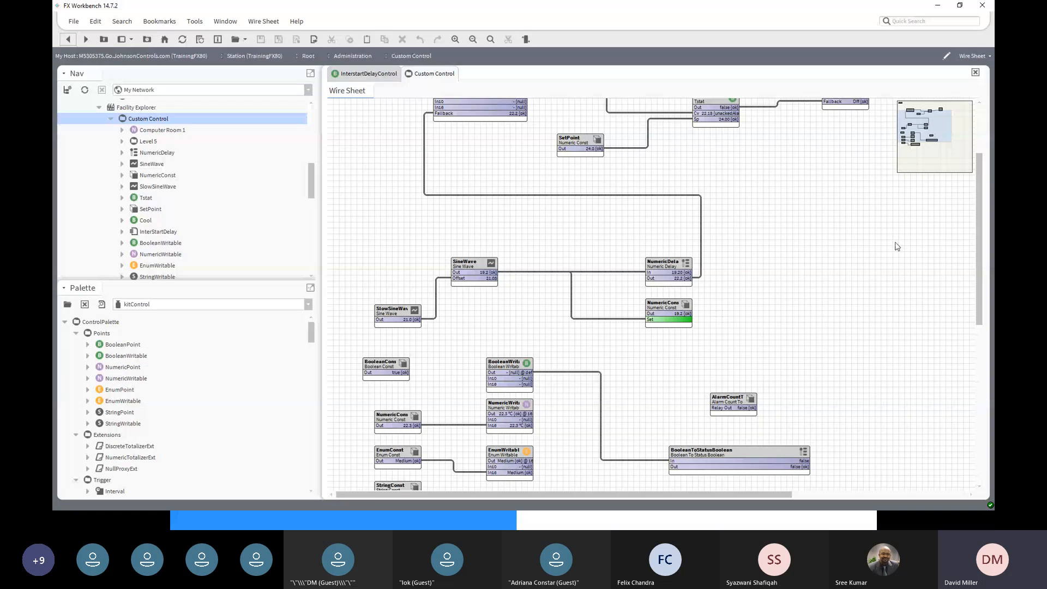
scroll(897, 246, "up", 3)
scroll(825, 304, "down", 3)
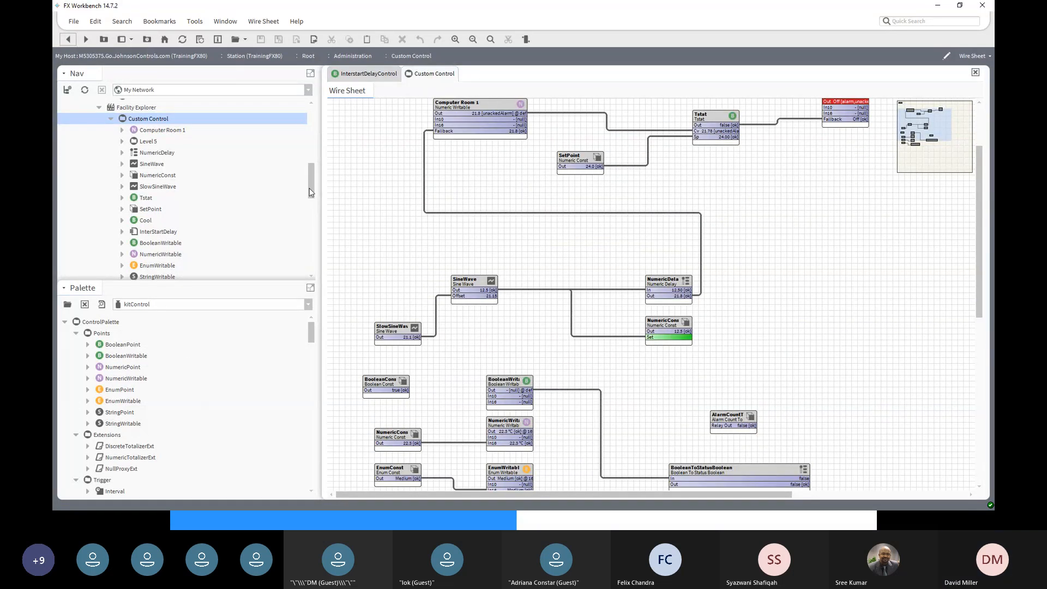
left_click_drag(312, 193, 312, 238)
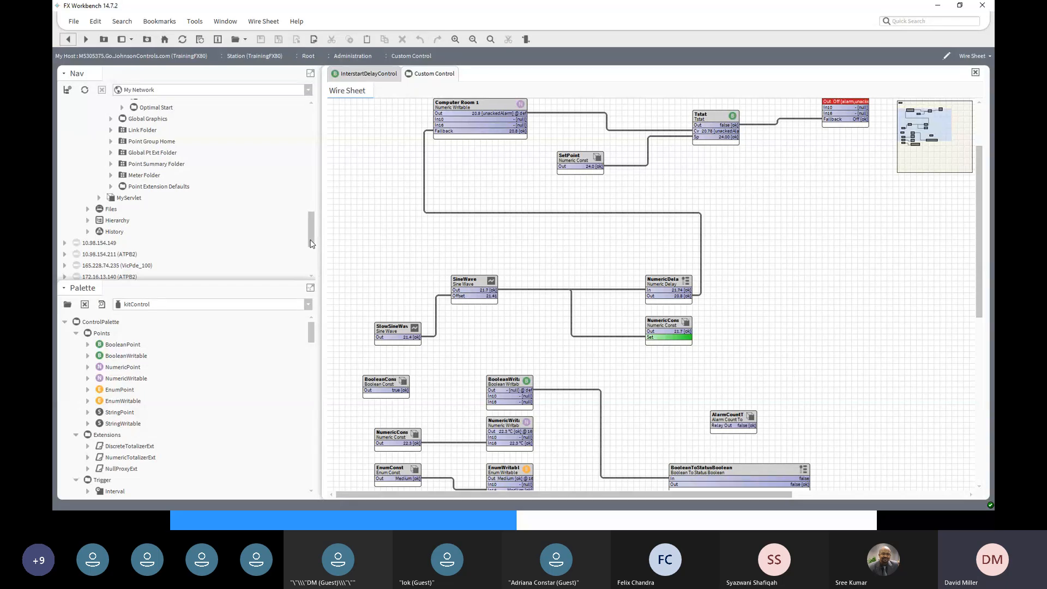
left_click_drag(312, 244, 307, 217)
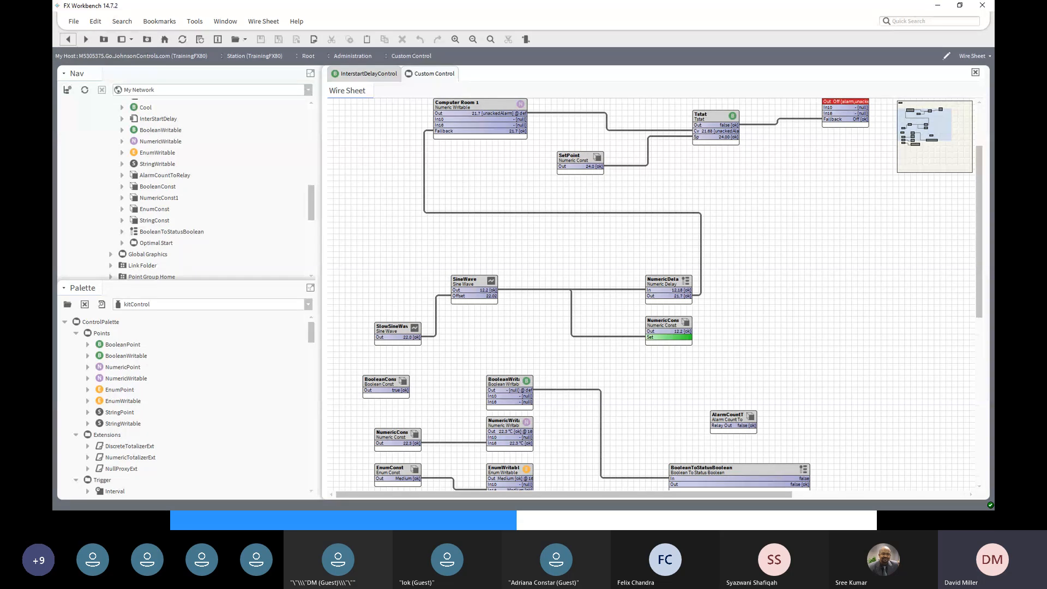
- Open the BooleanWritable's property sheet with Proxy Ext expanded
left_click(513, 388)
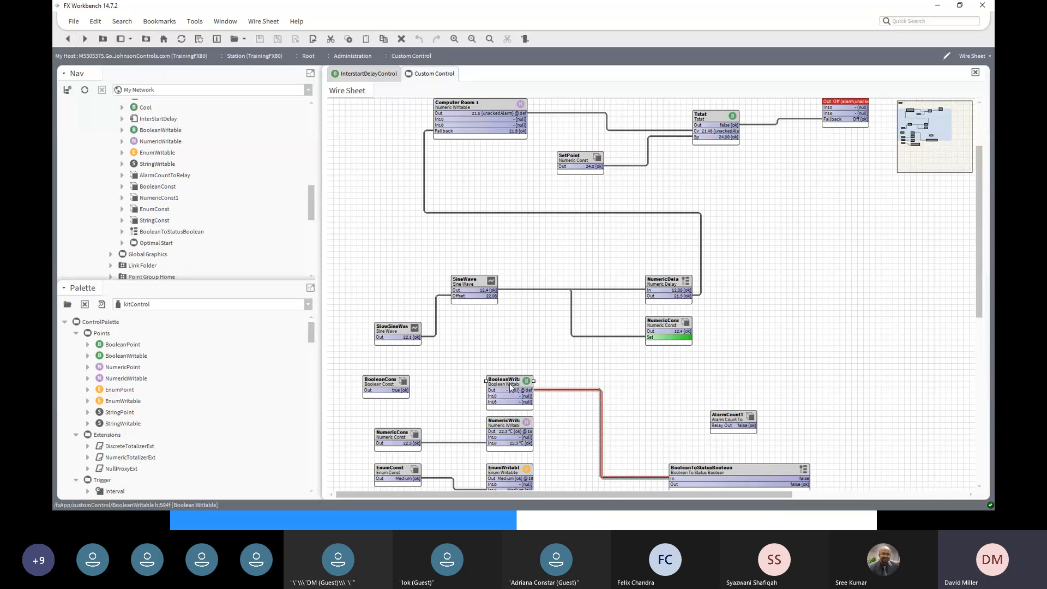
left_click(503, 429)
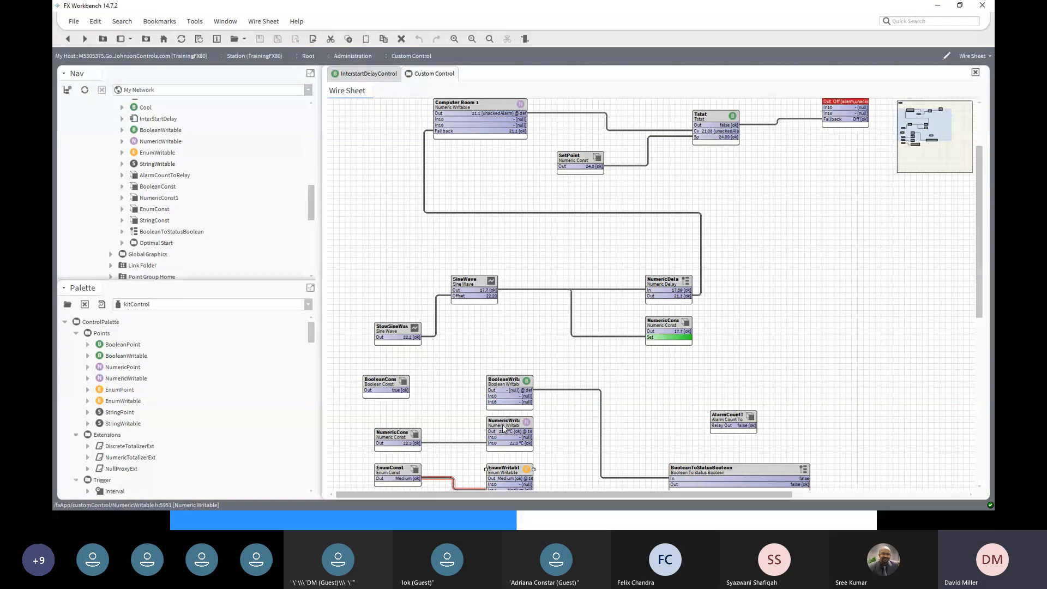
left_click(512, 383)
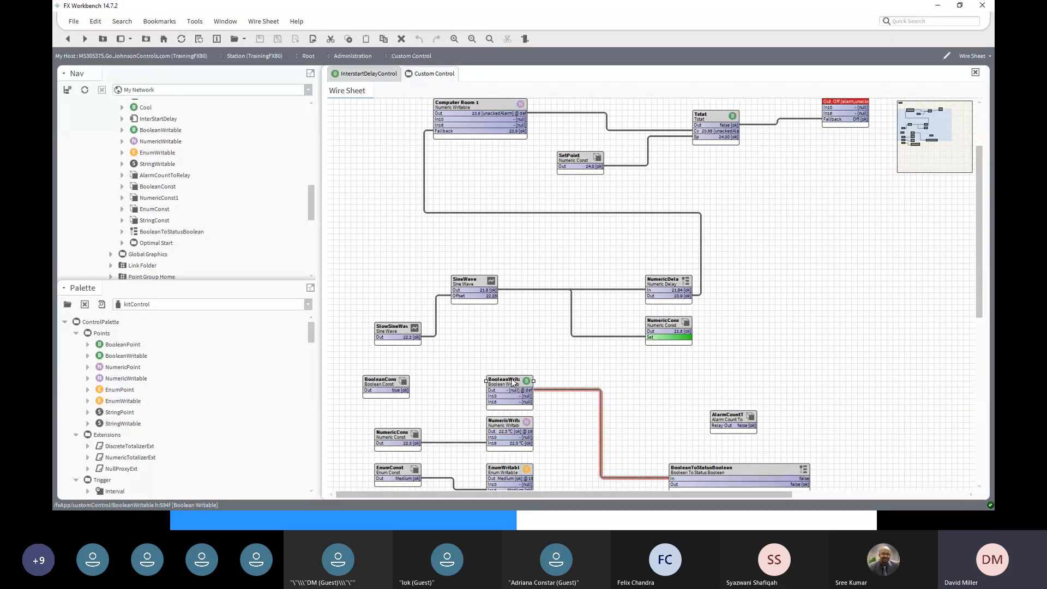
double_click(513, 383)
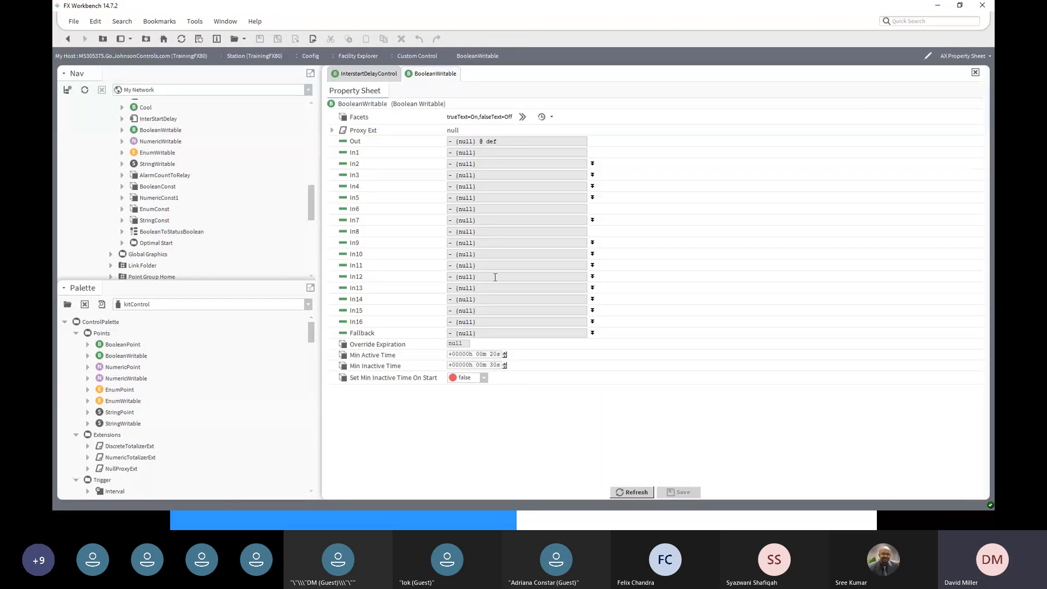
left_click(332, 130)
- Expand Bacnet Network in the Nav tree and select VAV01's Points folder
left_click_drag(308, 198, 302, 144)
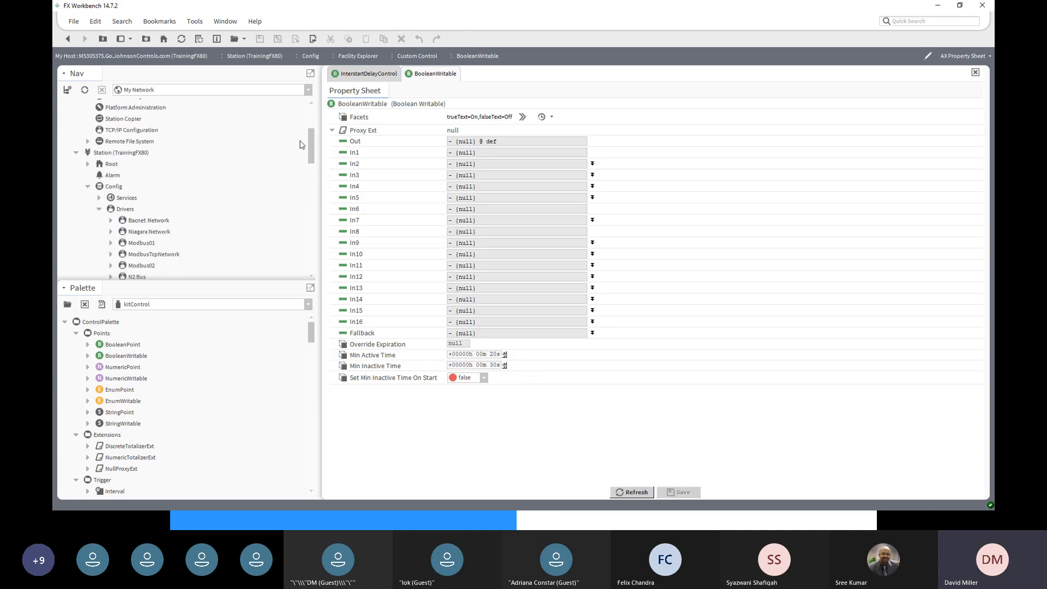
left_click(111, 221)
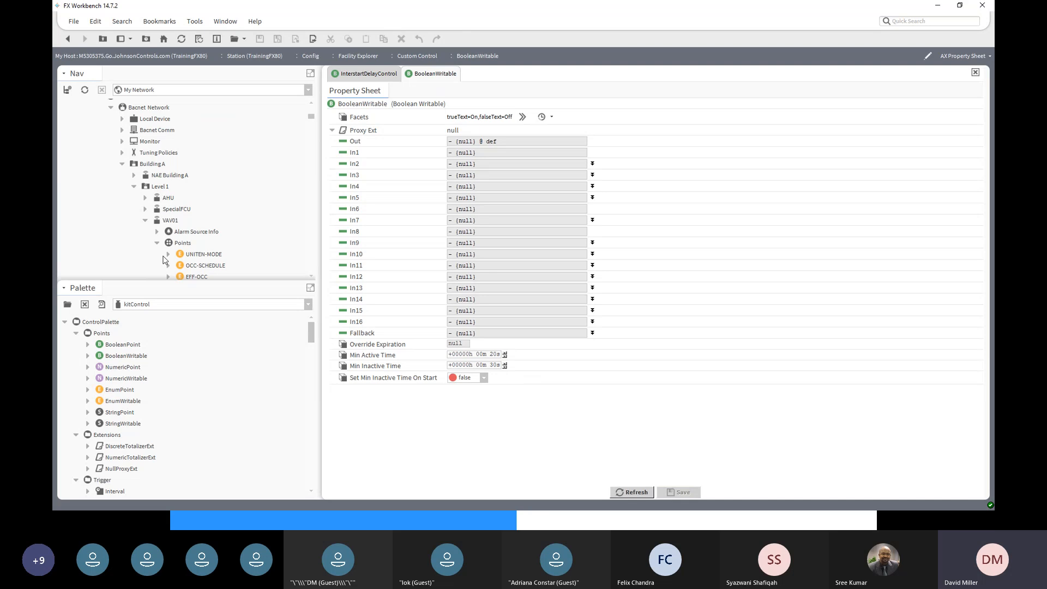
left_click(166, 222)
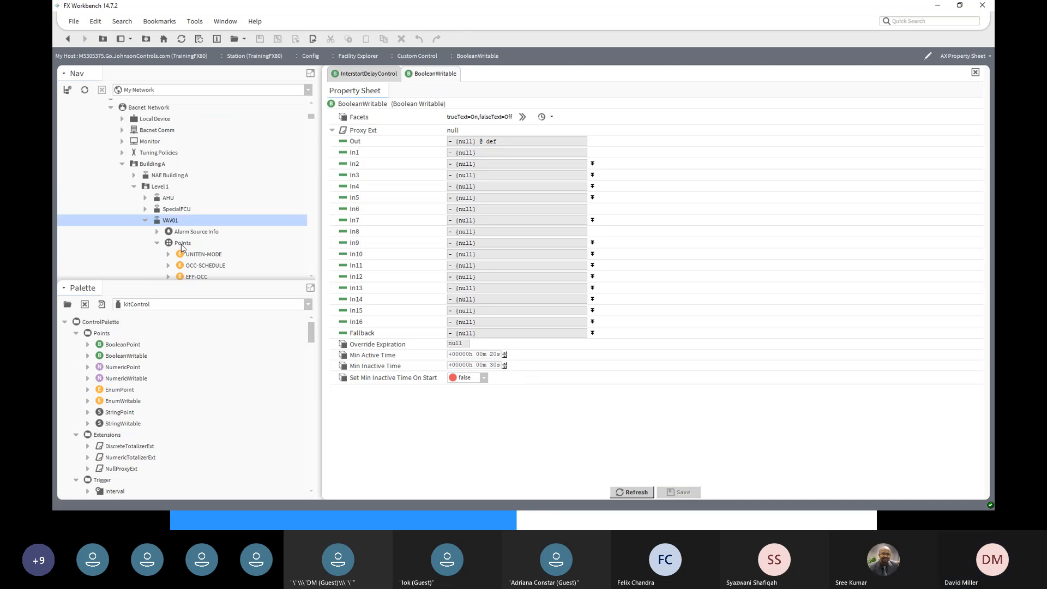
left_click(182, 245)
- Browse the VAV01 points as a property sheet, inspecting UNITEN-MODE's proxy extension details
double_click(181, 244)
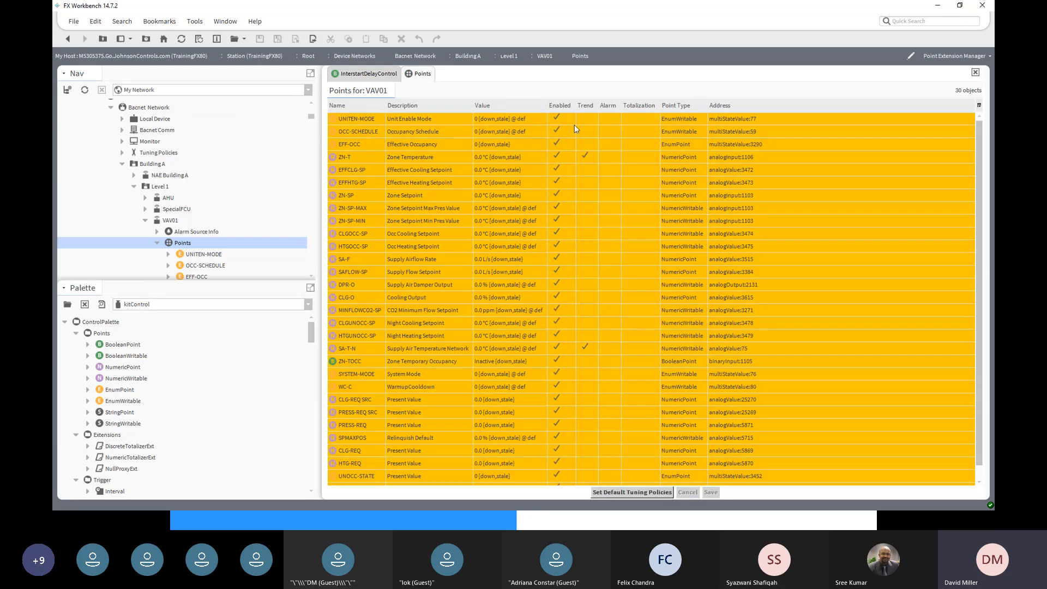
left_click(940, 56)
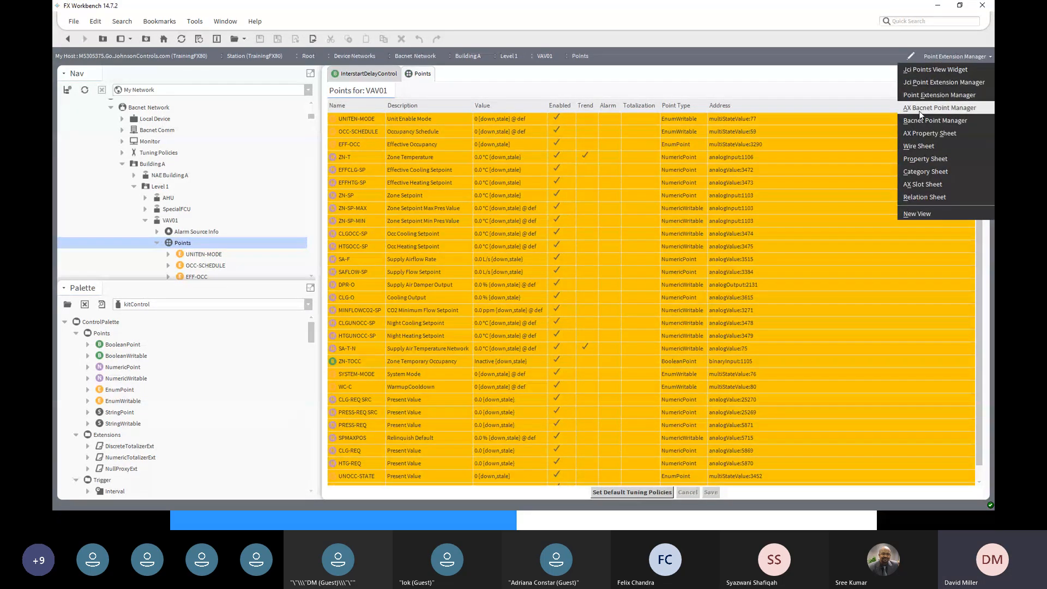
left_click(918, 133)
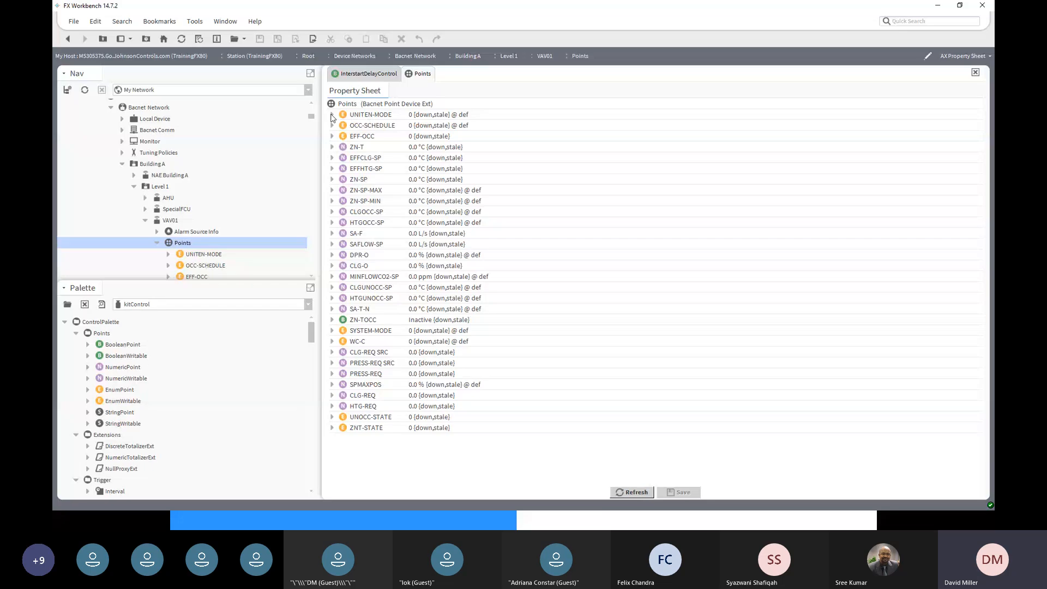
left_click(332, 115)
left_click(342, 141)
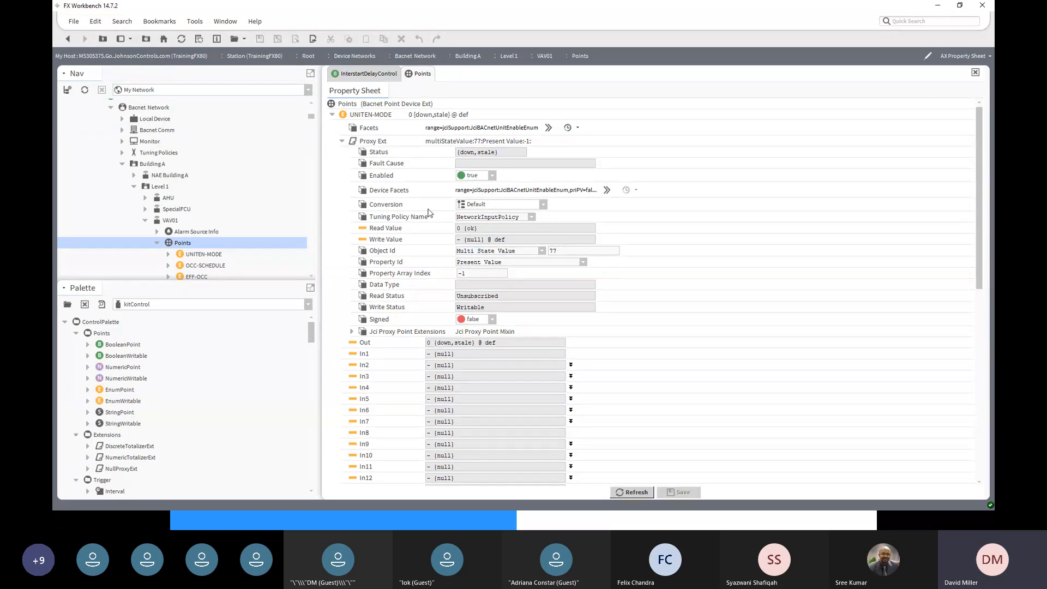
scroll(345, 211, "down", 3)
scroll(335, 175, "up", 3)
left_click(332, 116)
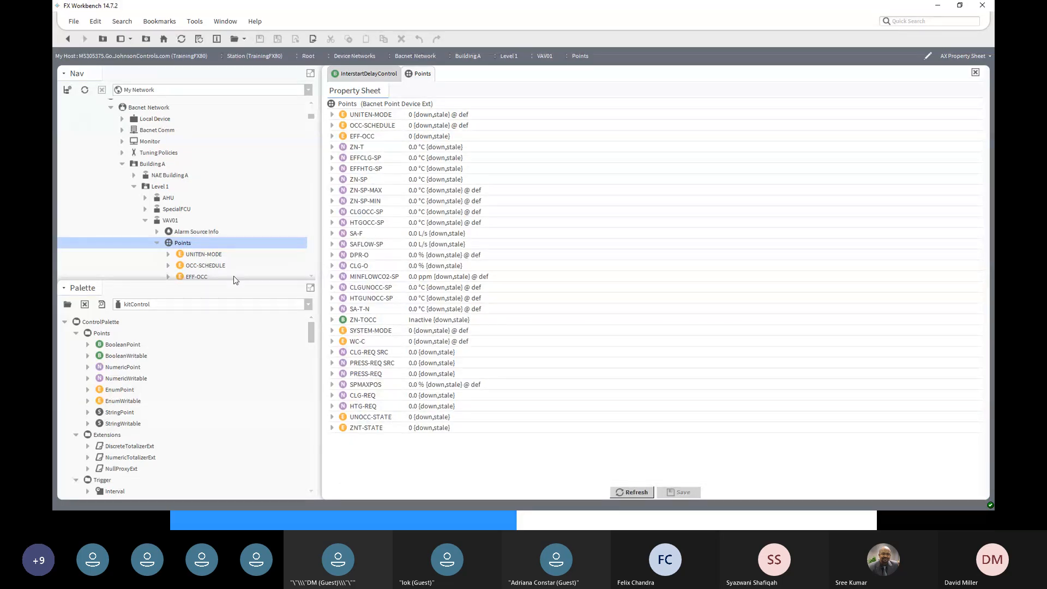
- Switch the VAV01 Points view to Wire Sheet so each point appears as a block
left_click(972, 54)
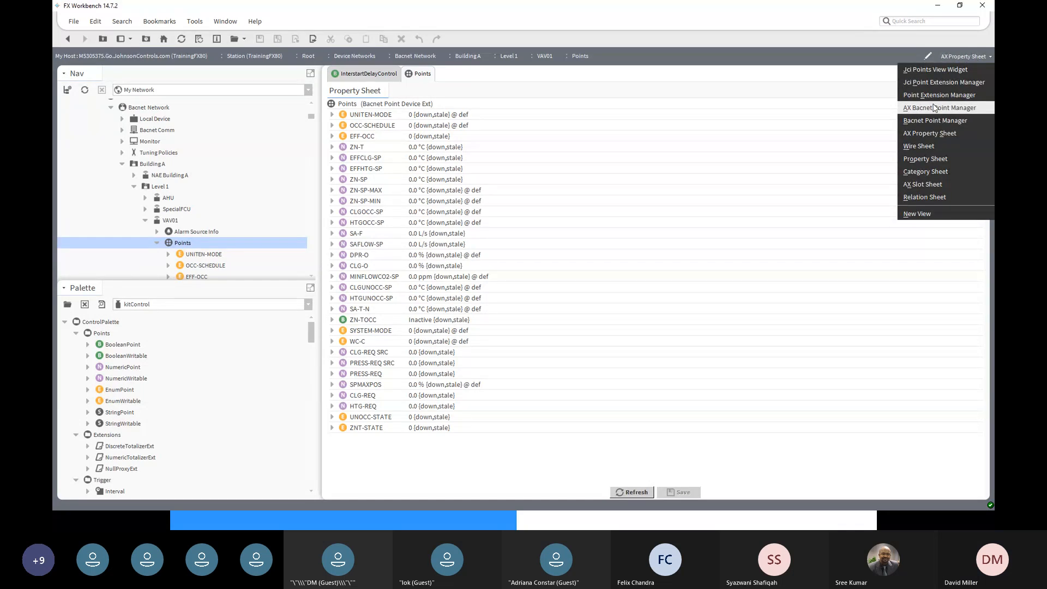
left_click(928, 133)
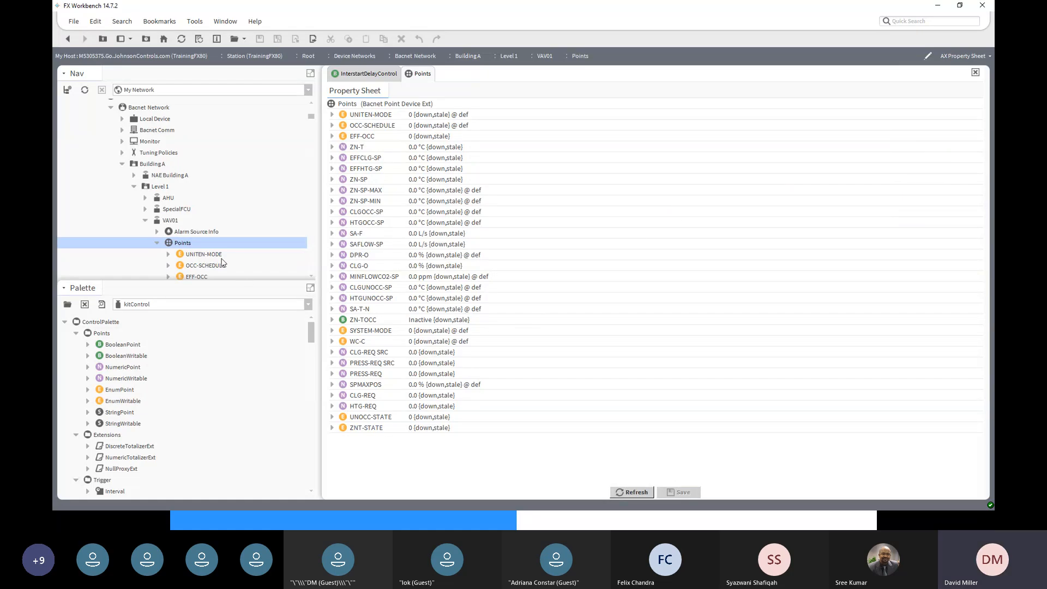
double_click(192, 243)
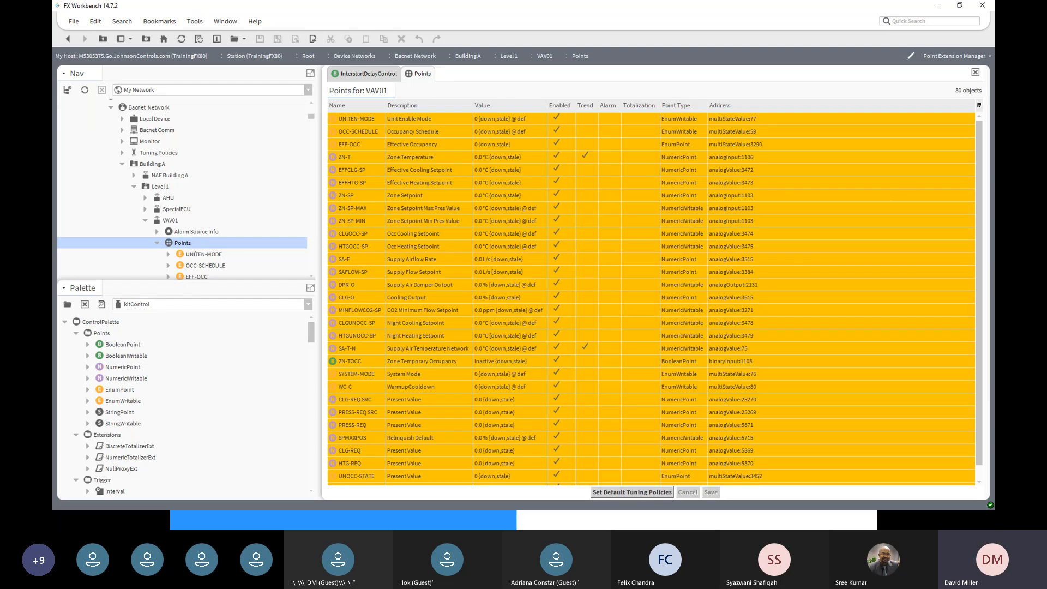
left_click(969, 56)
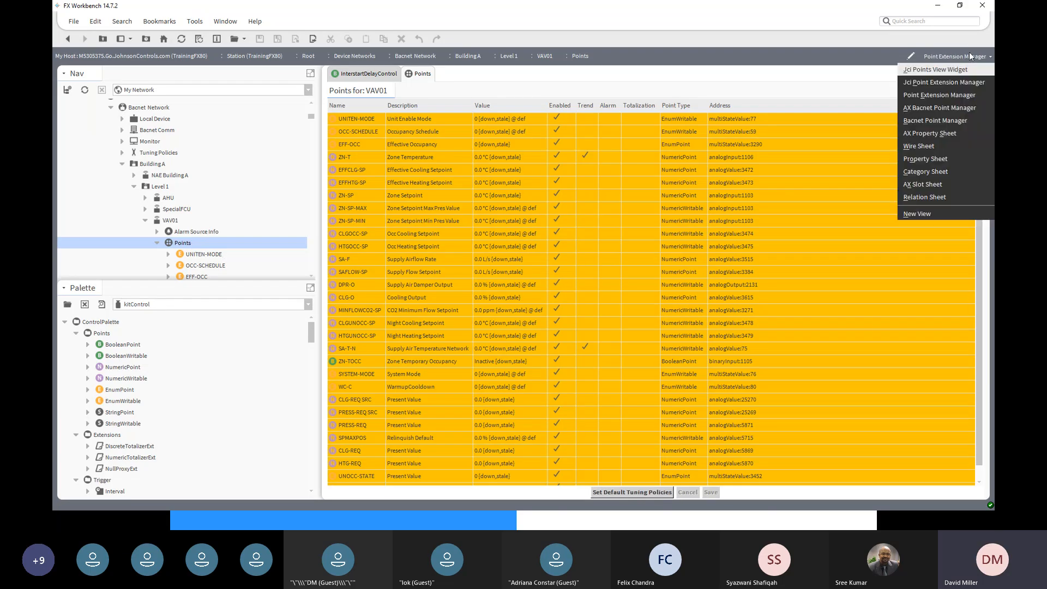
left_click(921, 146)
scroll(698, 275, "down", 5)
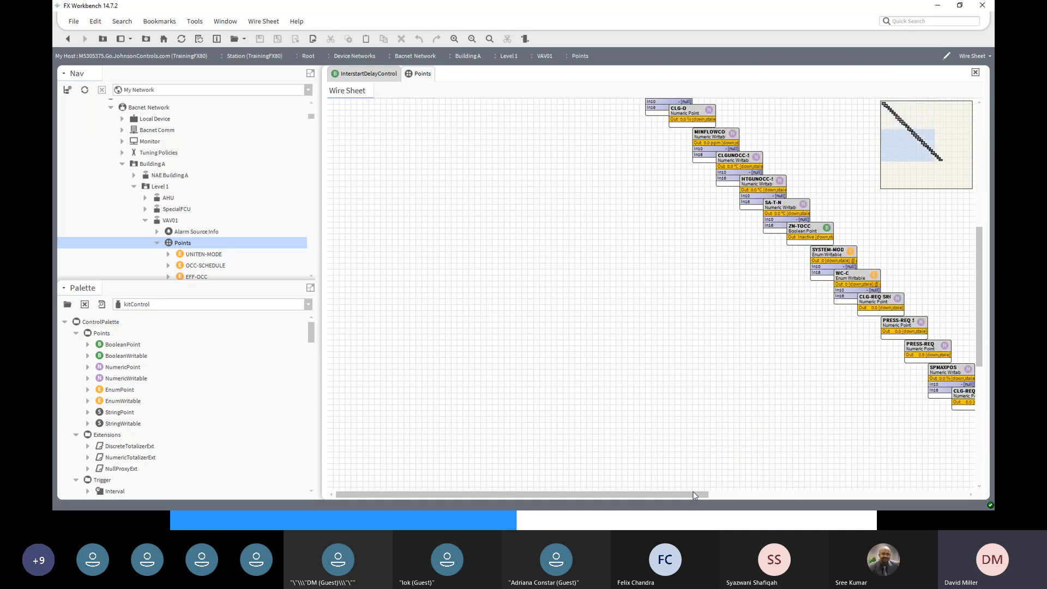
- Place a NumericWritable from the palette onto the wire sheet, keeping its default name
left_click_drag(695, 495, 865, 498)
mouse_move(983, 353)
left_mouse_down()
mouse_move(984, 385)
mouse_move(985, 339)
left_mouse_up()
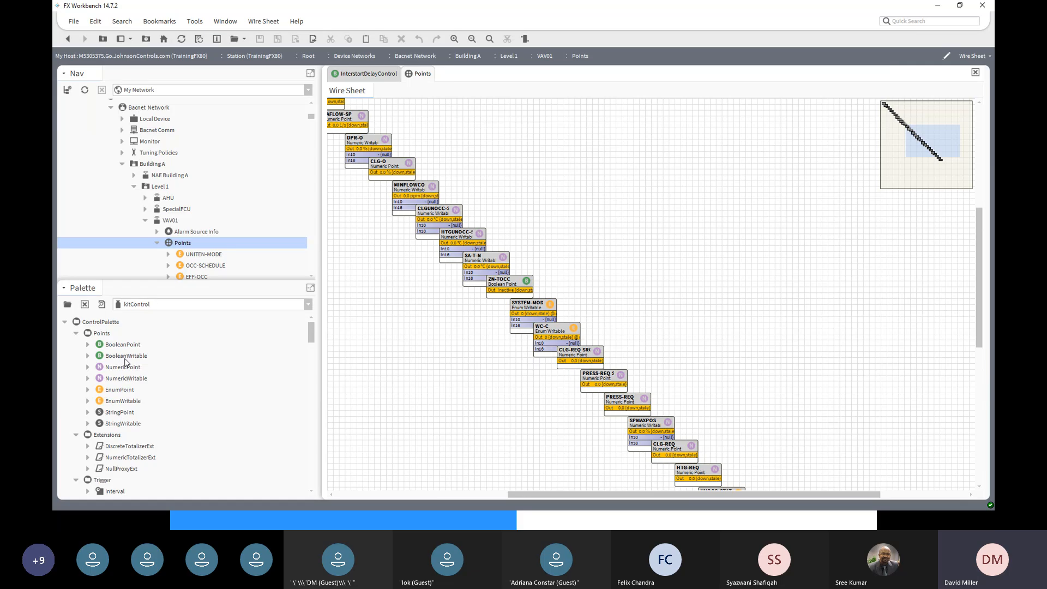
left_click(128, 380)
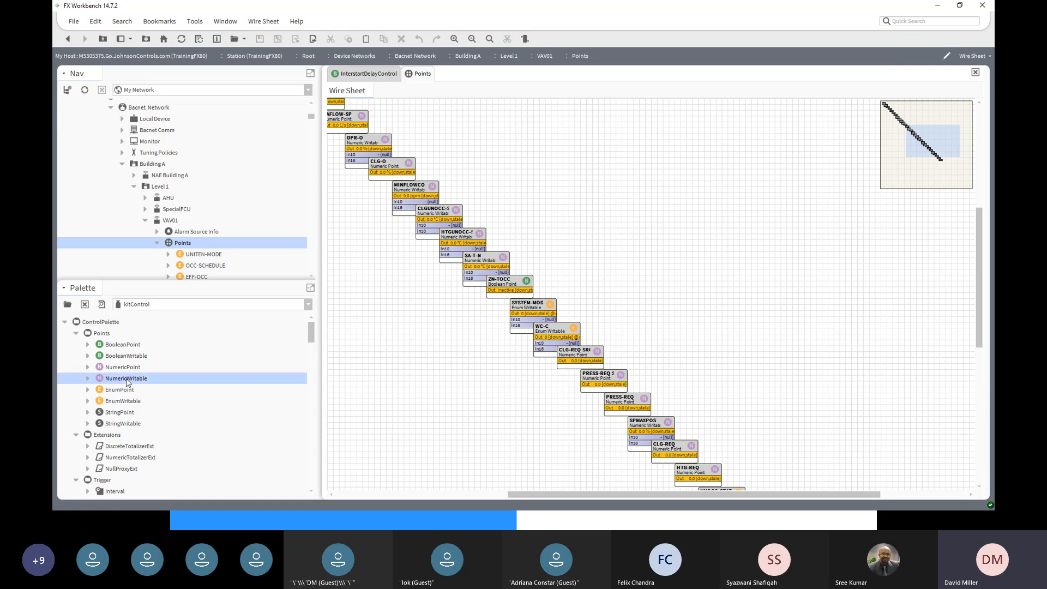
left_click_drag(127, 380, 657, 159)
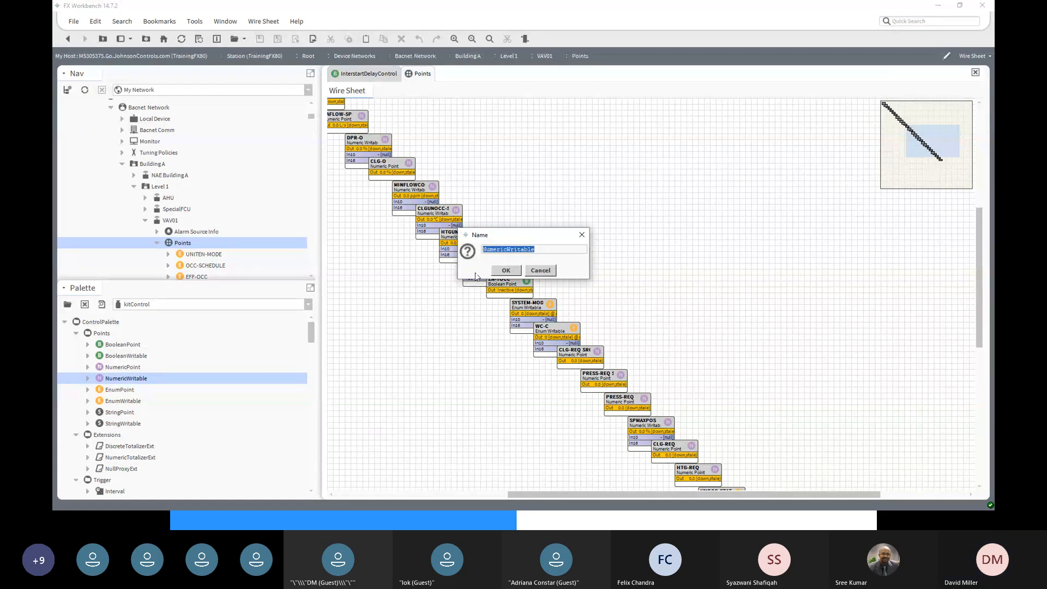
left_click(506, 271)
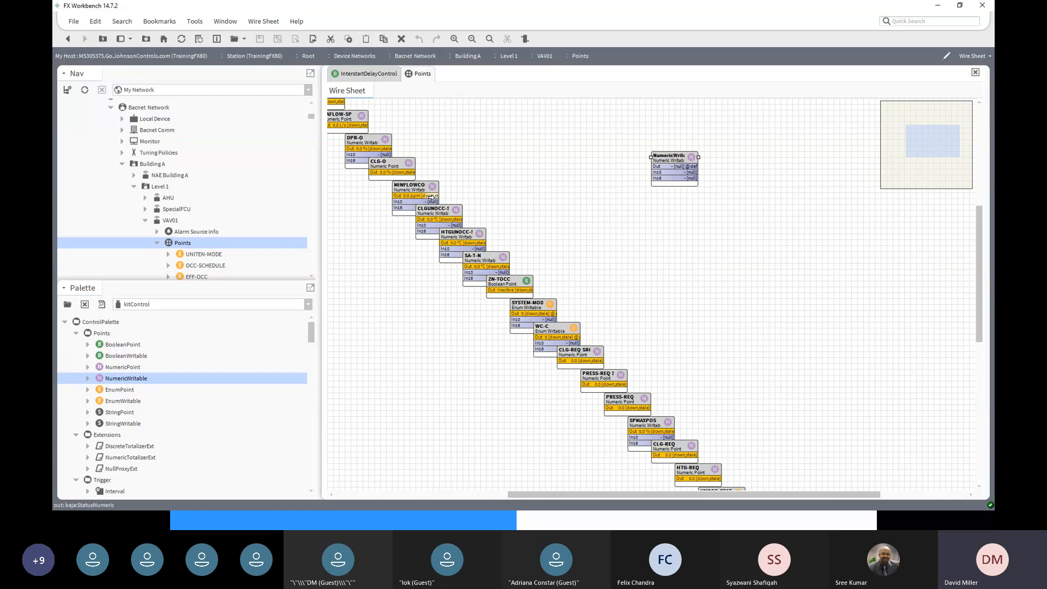
- Link MINFLOWCO2-SP's Out to the NumericWritable's In16 and review its properties
left_click_drag(431, 197, 662, 181)
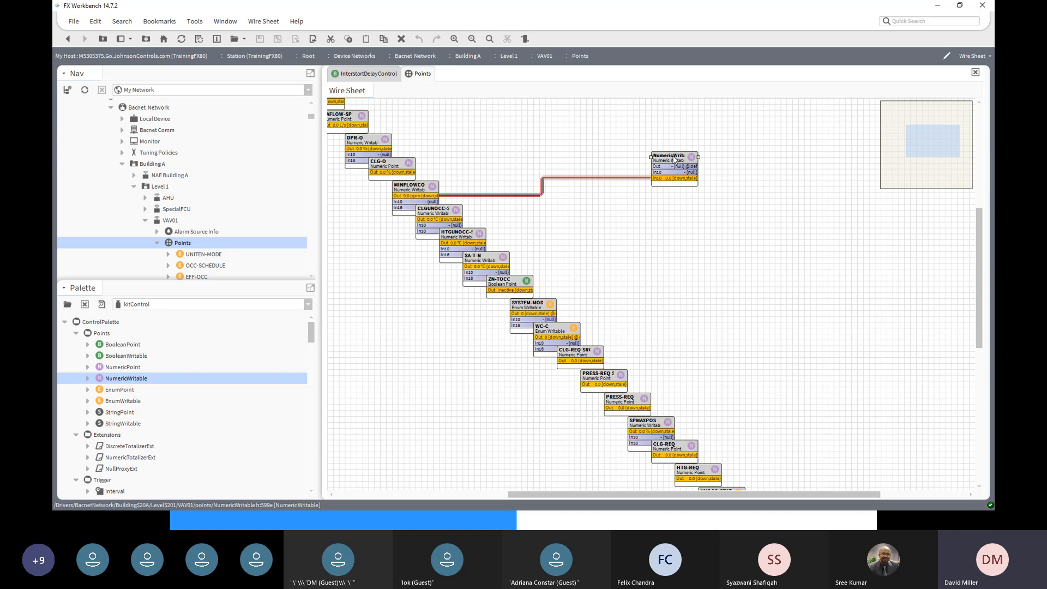
double_click(675, 158)
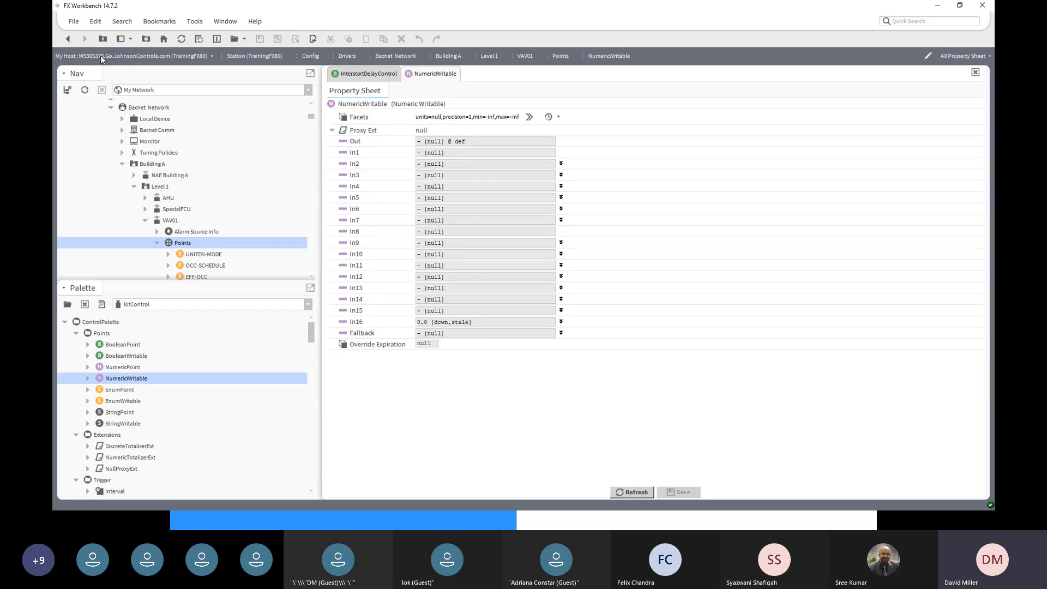
left_click(67, 40)
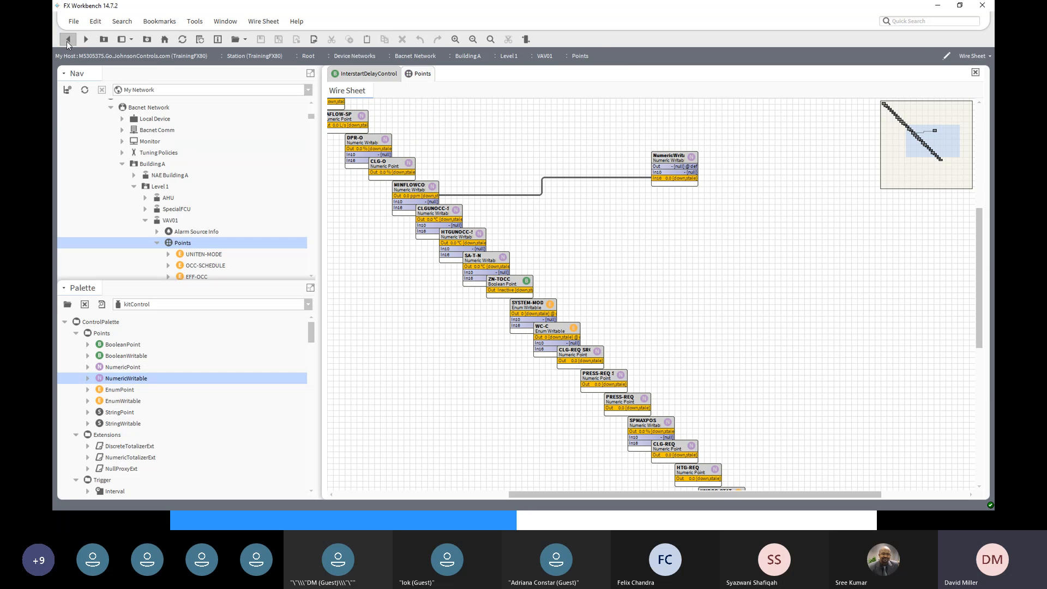
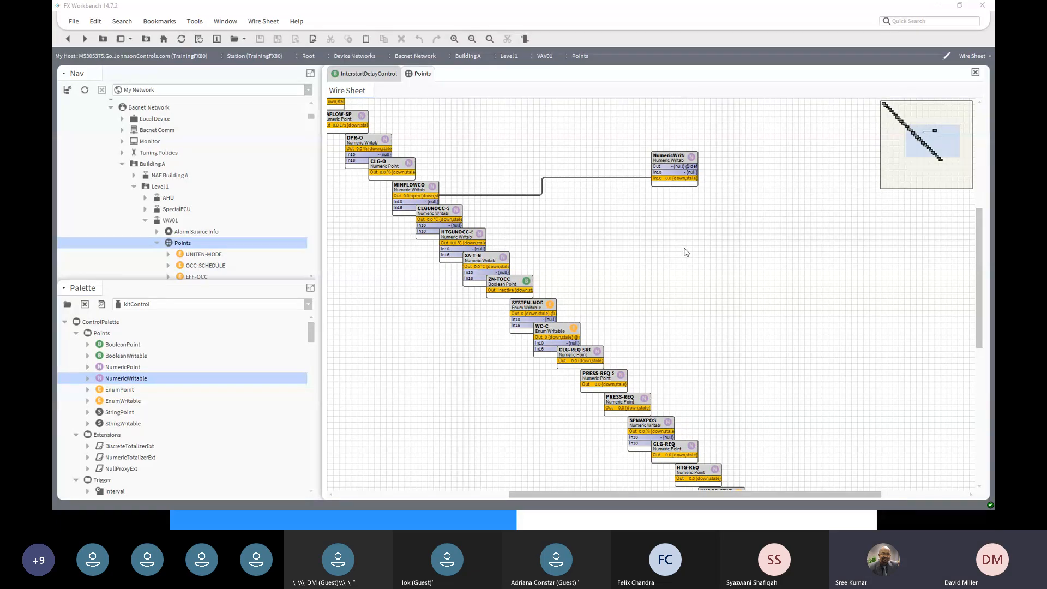
- Delete the NumericWritable block and its link from the VAV01 Points wire sheet
left_click(678, 158)
key("Delete")
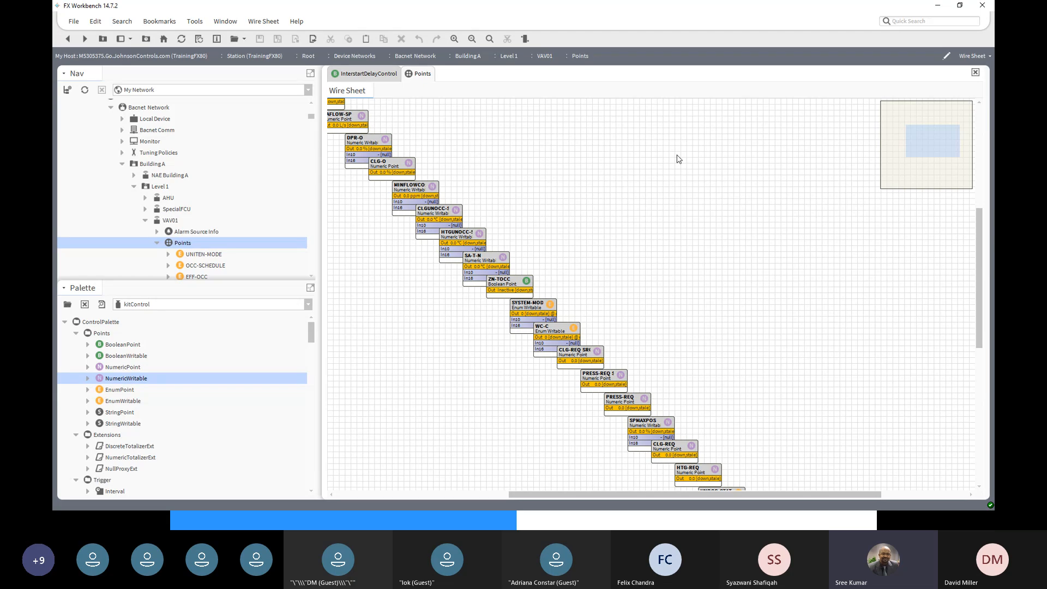
- Tidy the Nav tree by collapsing the Building A and Bacnet Network branches
left_click(164, 222)
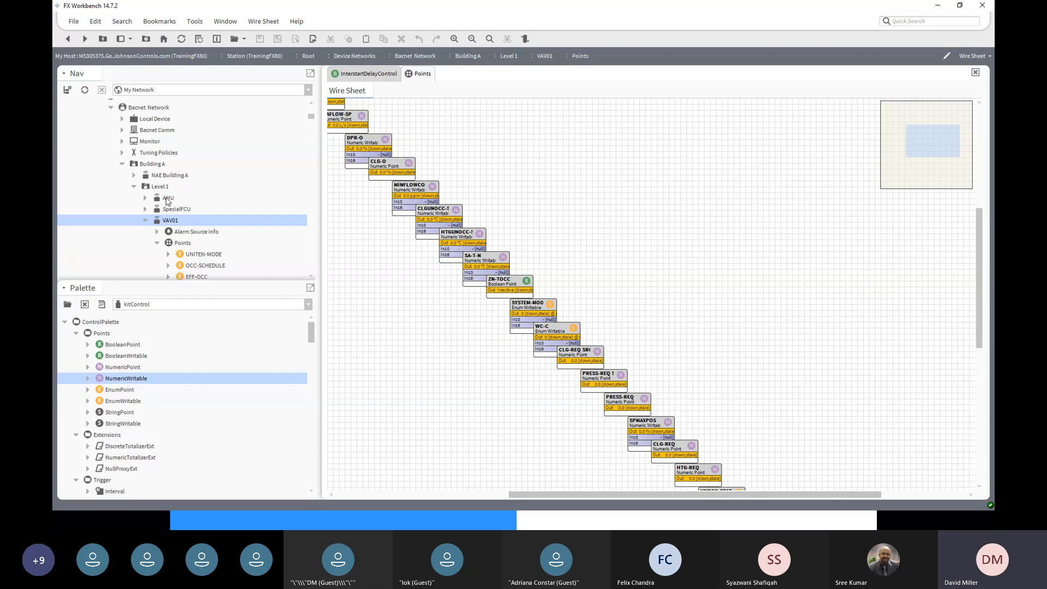
scroll(166, 202, "up", 4)
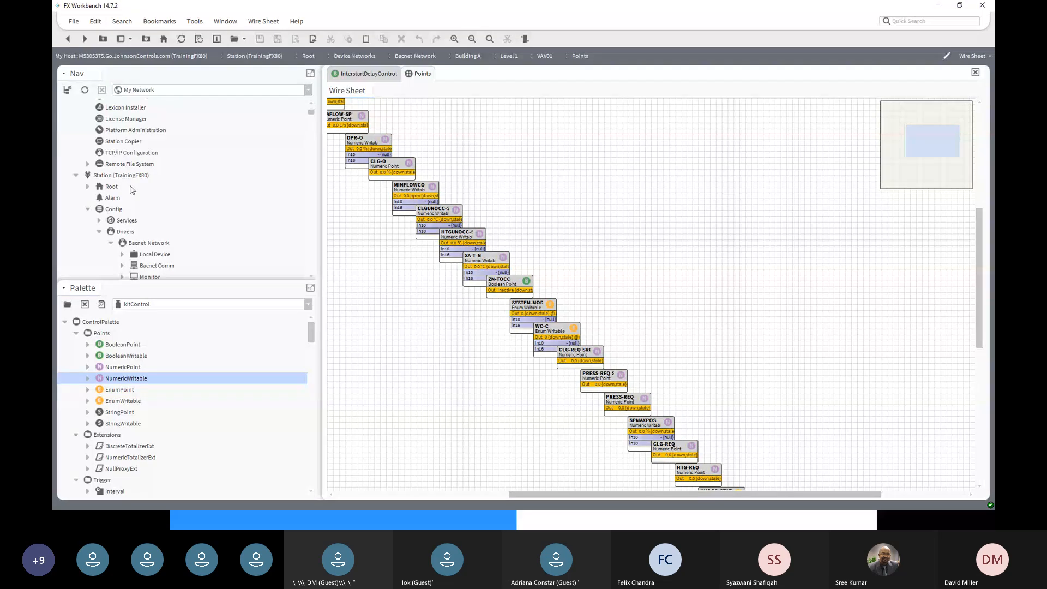
left_click(99, 233)
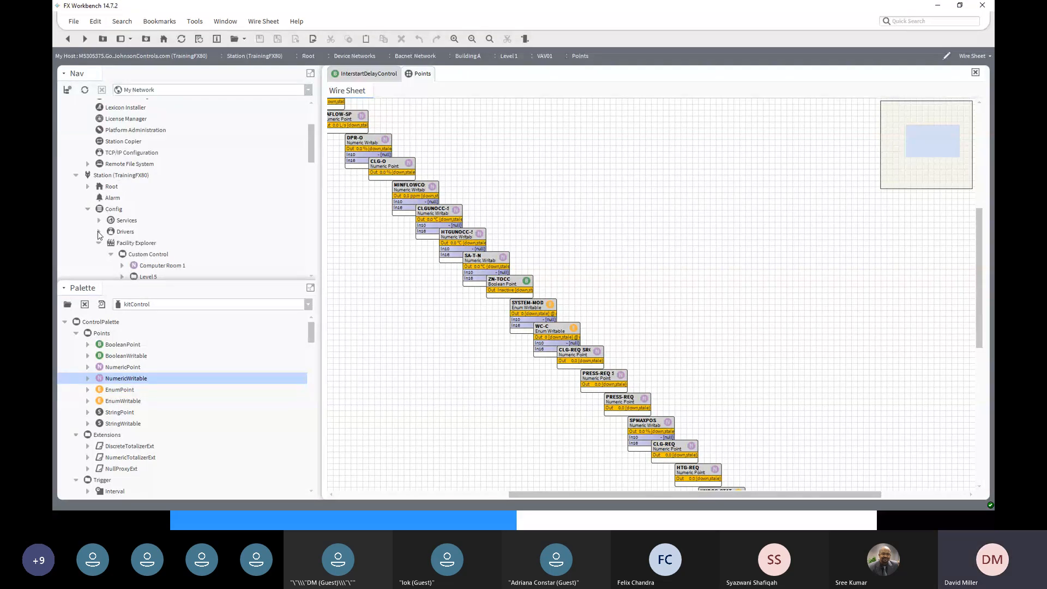
left_click(99, 243)
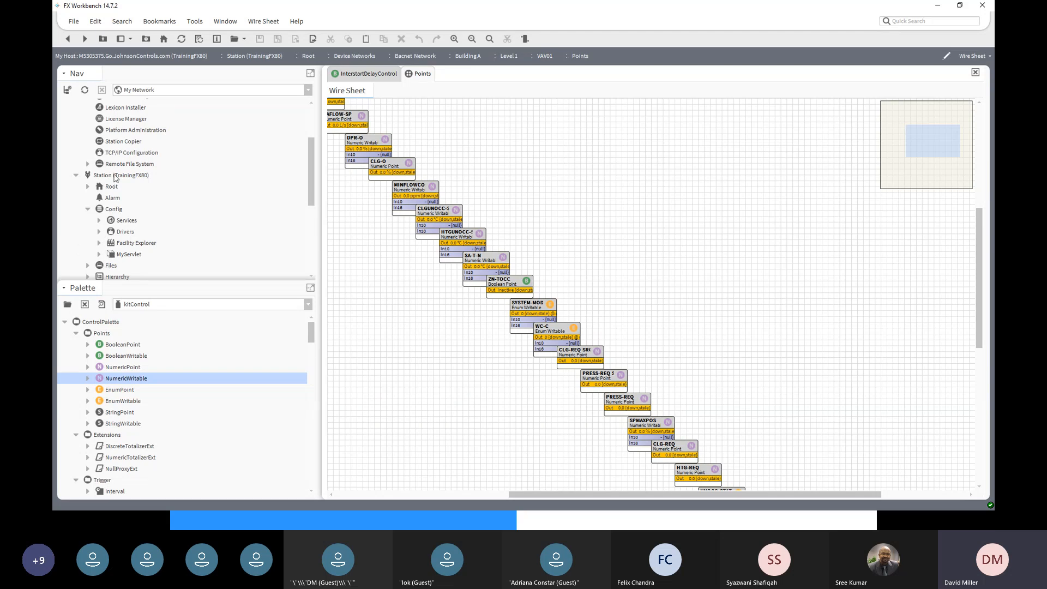
left_click(98, 232)
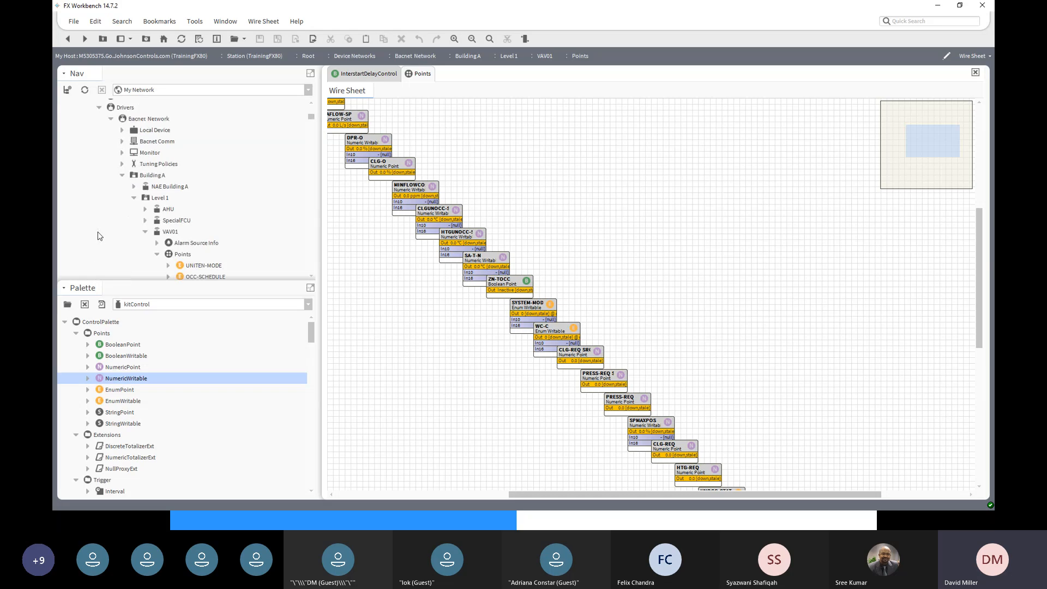
left_click(123, 175)
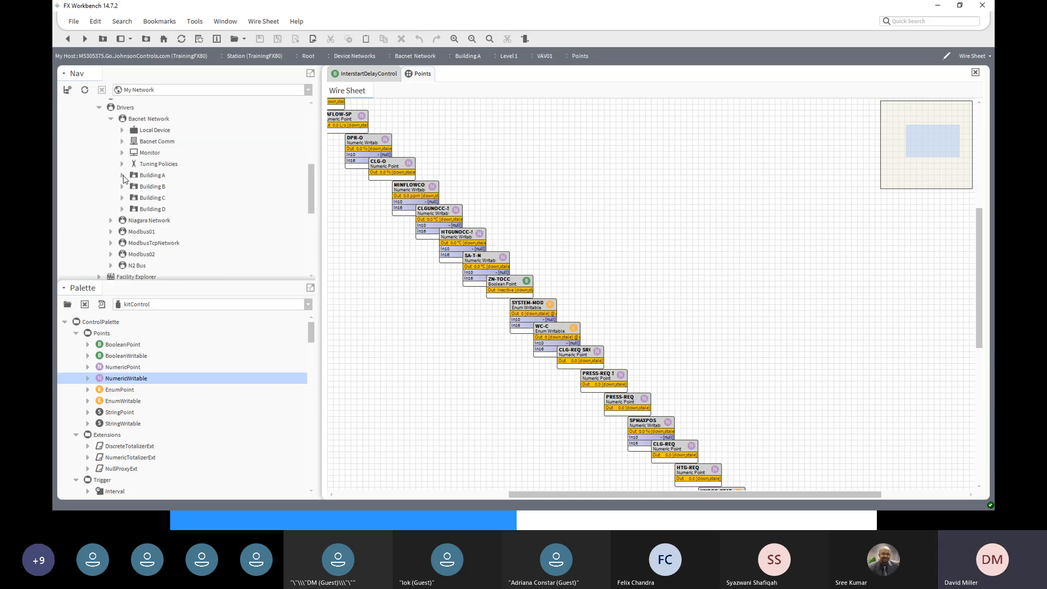
left_click(111, 119)
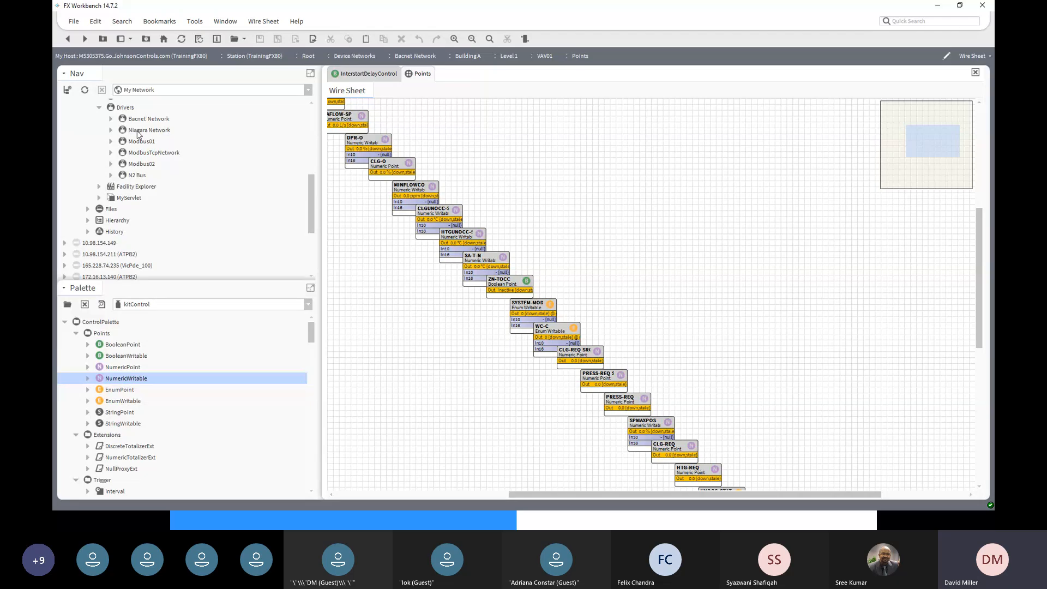
- Expand Niagara Network > FX01 and its Points folder
left_click(111, 130)
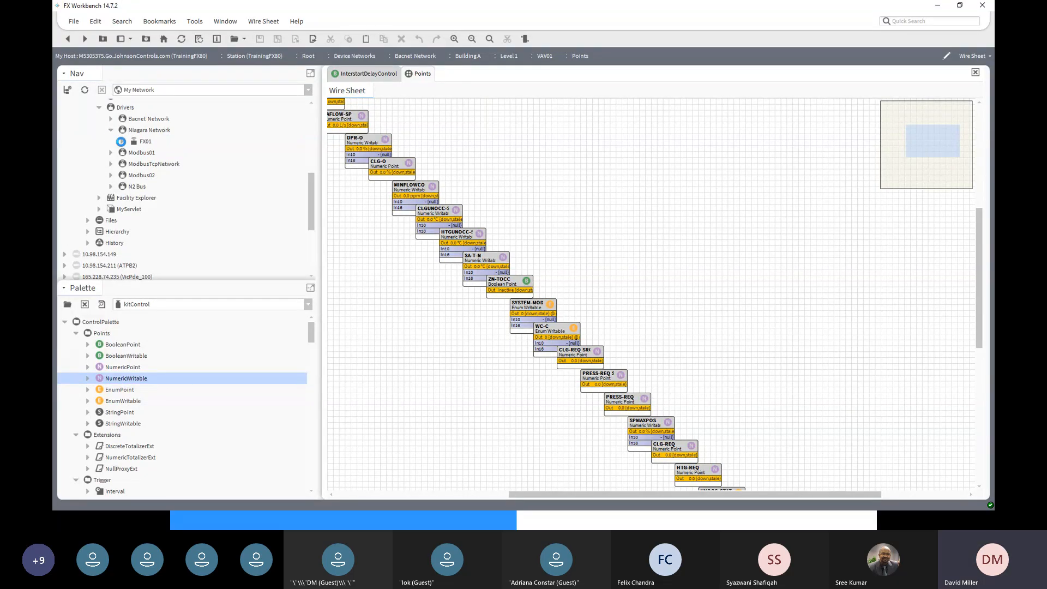
left_click(121, 142)
left_click(147, 142)
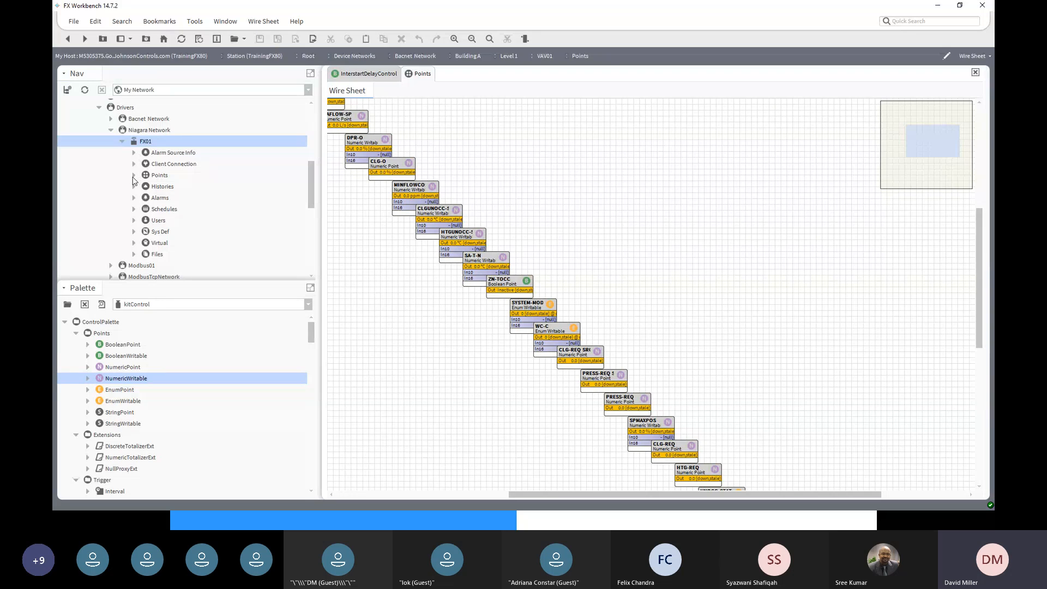
double_click(161, 176)
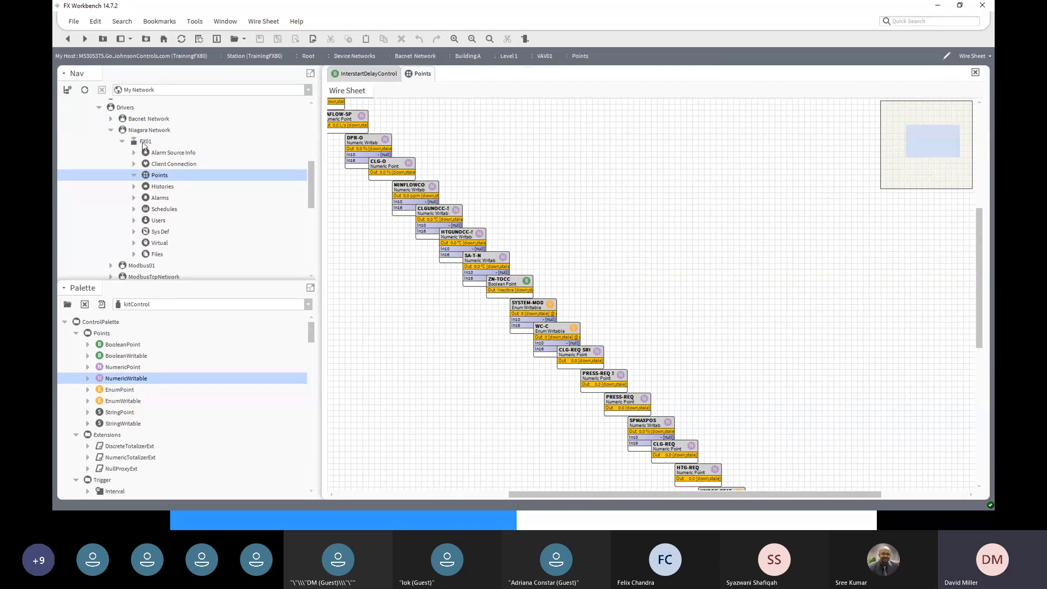
- Open the FX01 Point Manager and run a Discover for control points
double_click(156, 177)
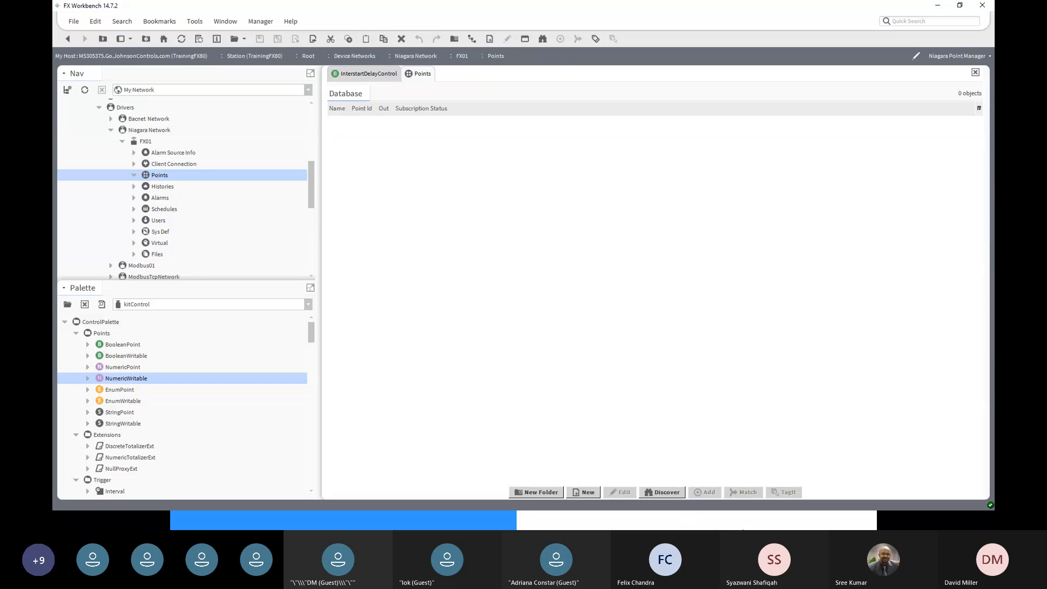
left_click(668, 492)
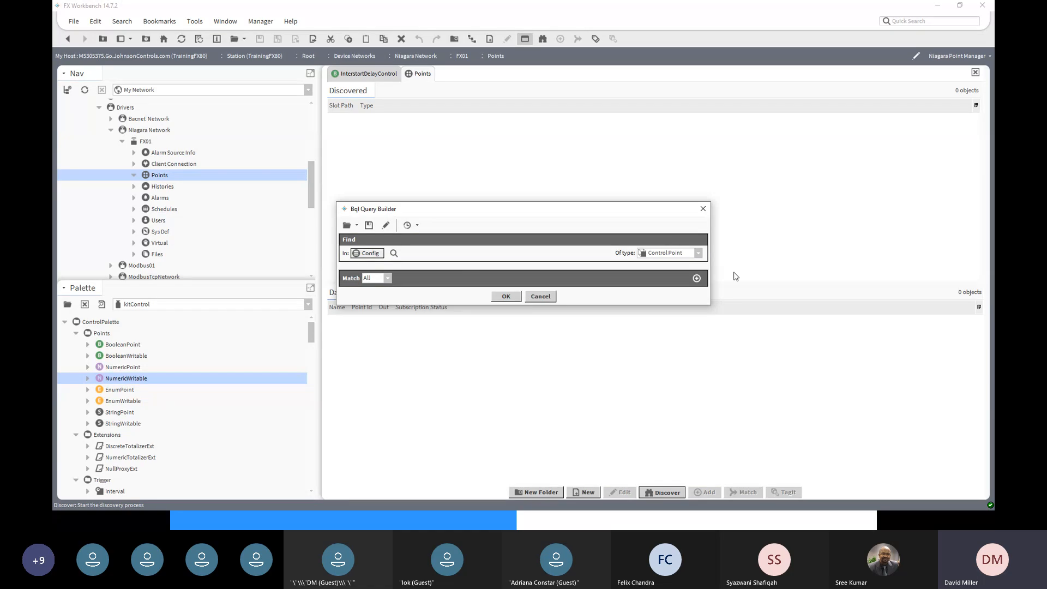
left_click(505, 297)
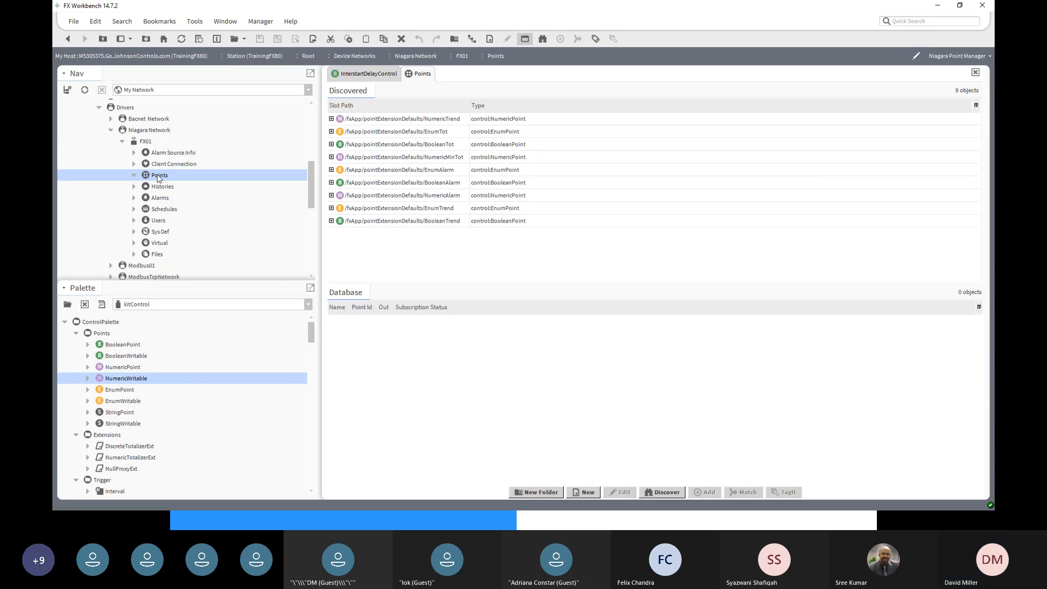
- Rerun Discover with type Control Point and select the discovered NumericMinTot
left_click(666, 493)
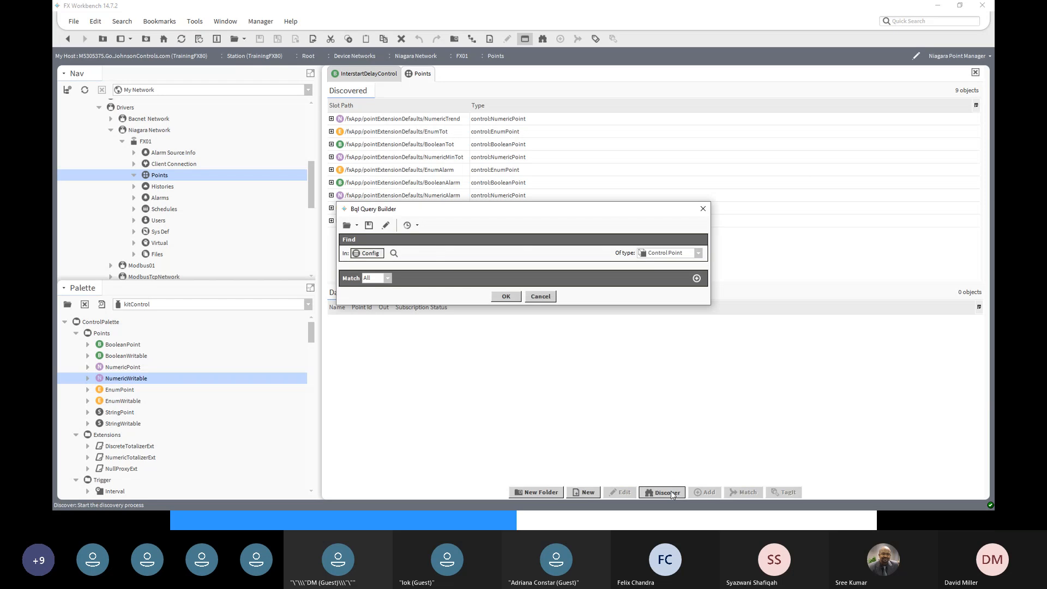
left_click(699, 254)
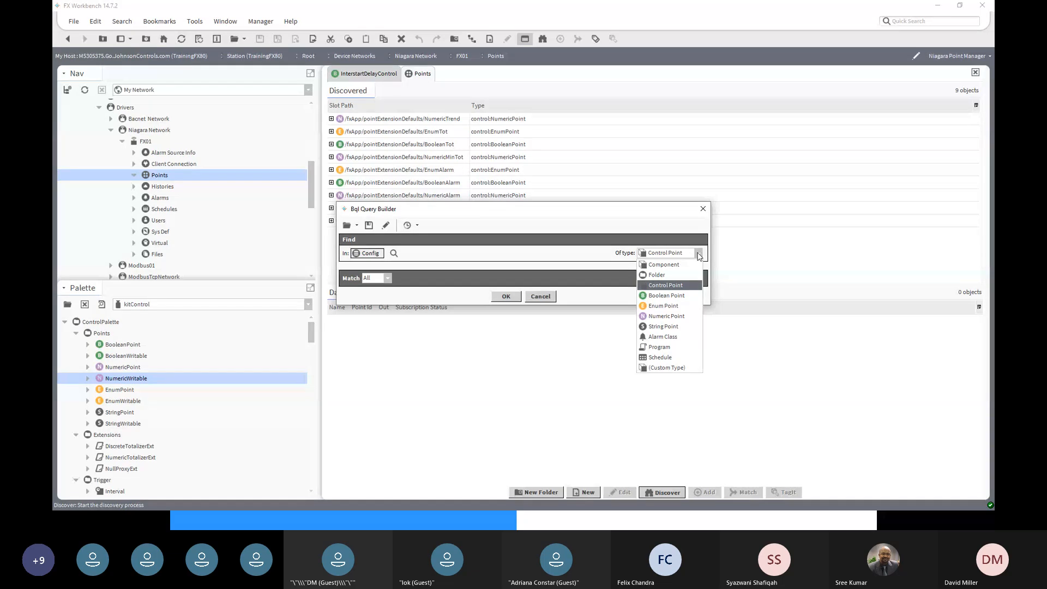
left_click(699, 254)
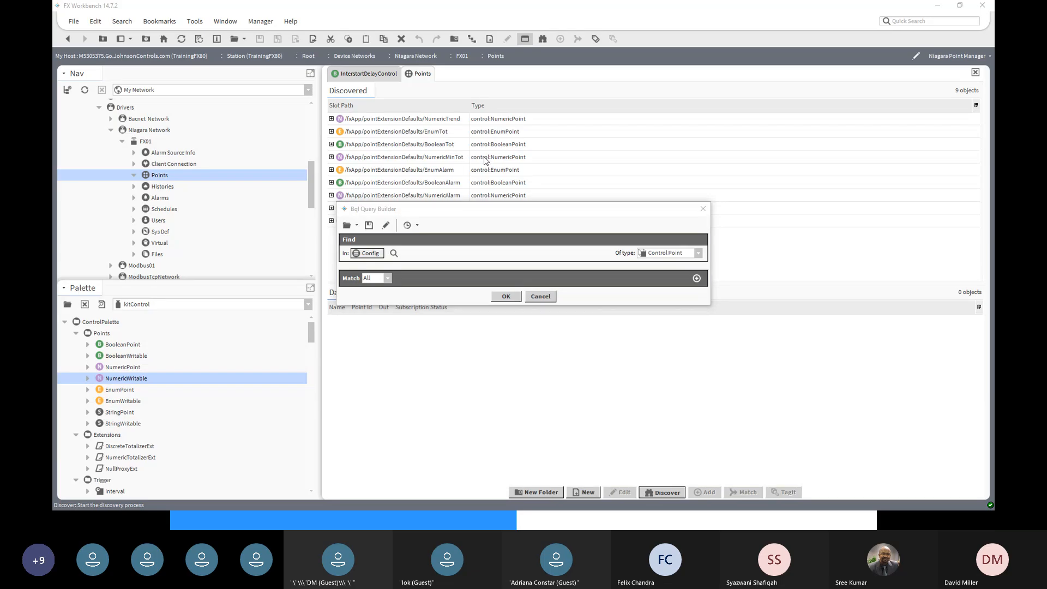
left_click(510, 296)
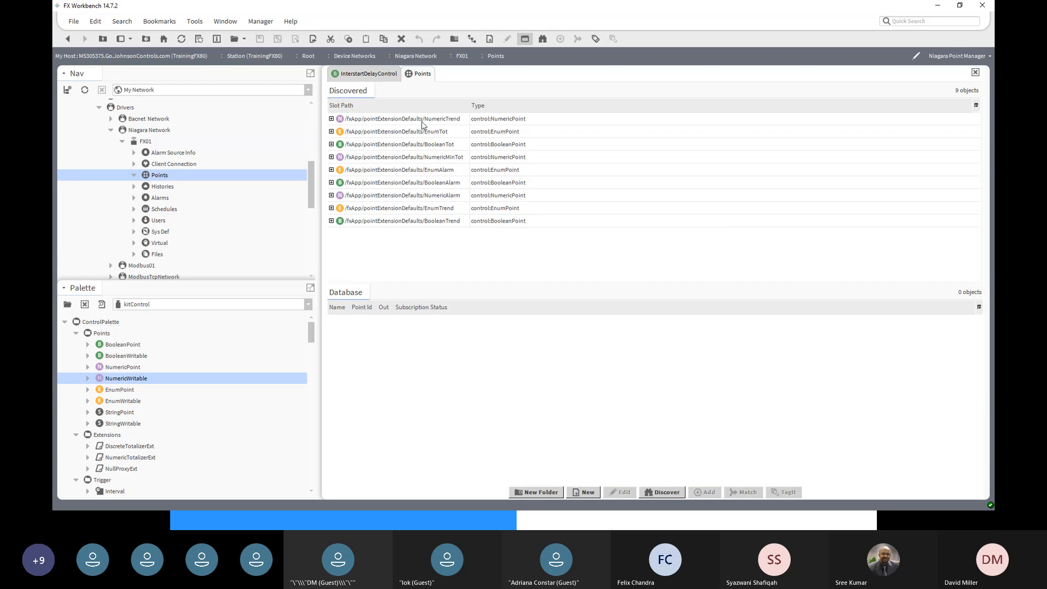
left_click(413, 162)
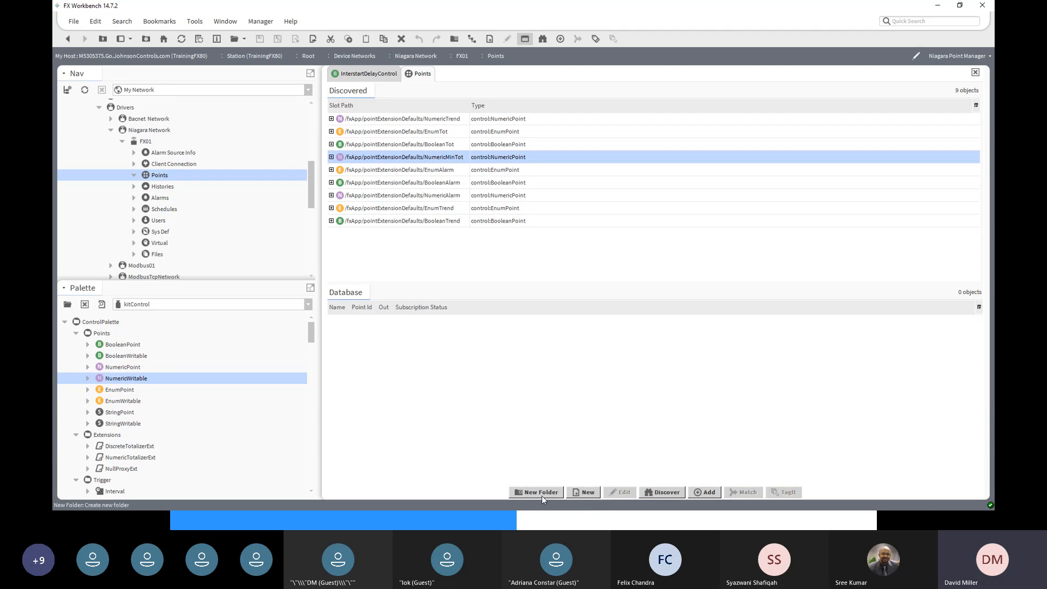
- Add the discovered NumericMinTot point to the FX01 database
left_click(705, 492)
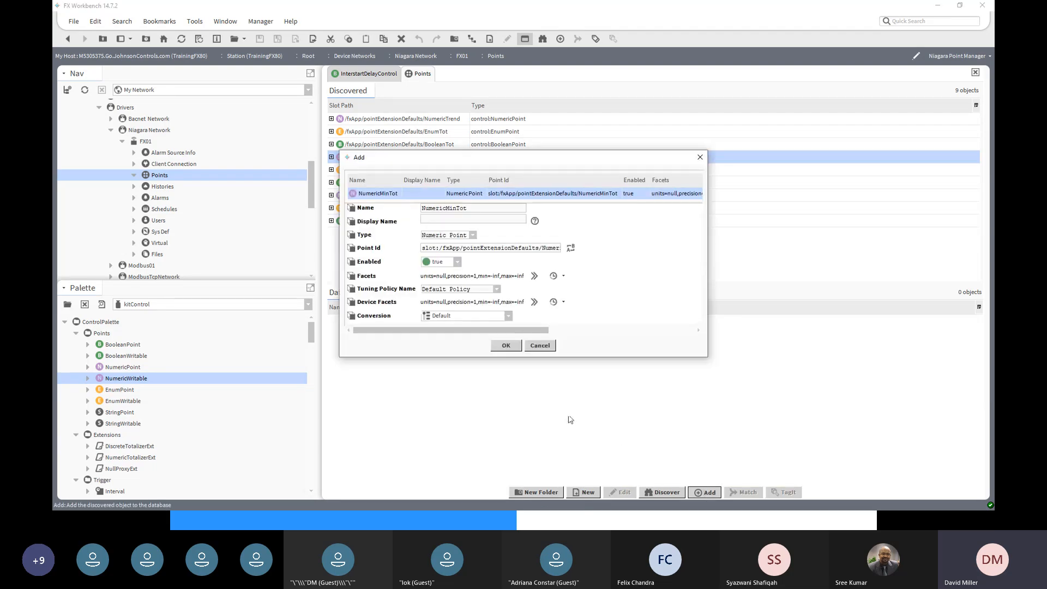
left_click(510, 347)
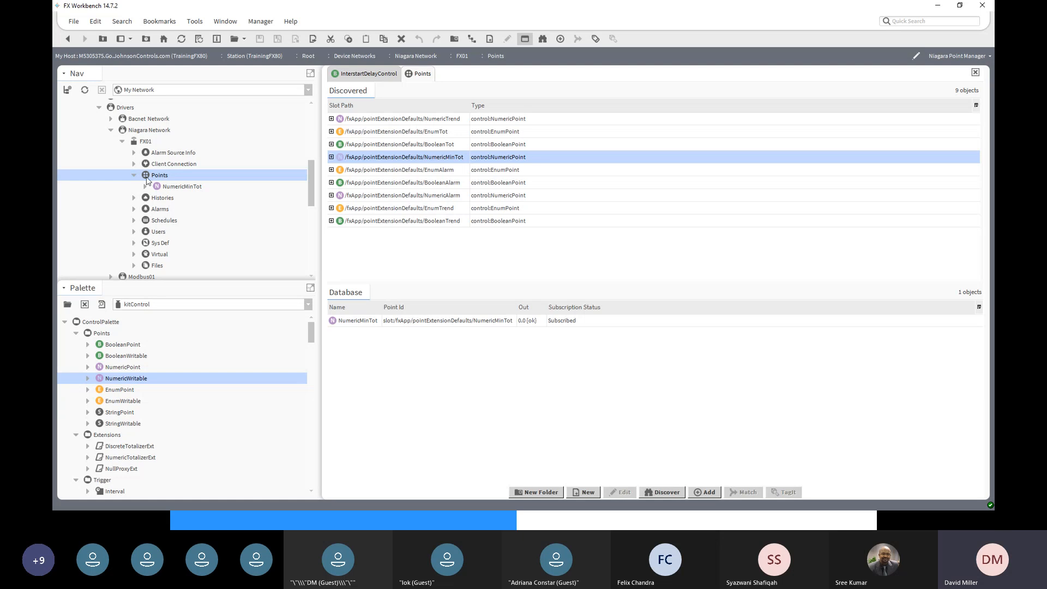
left_click(172, 186)
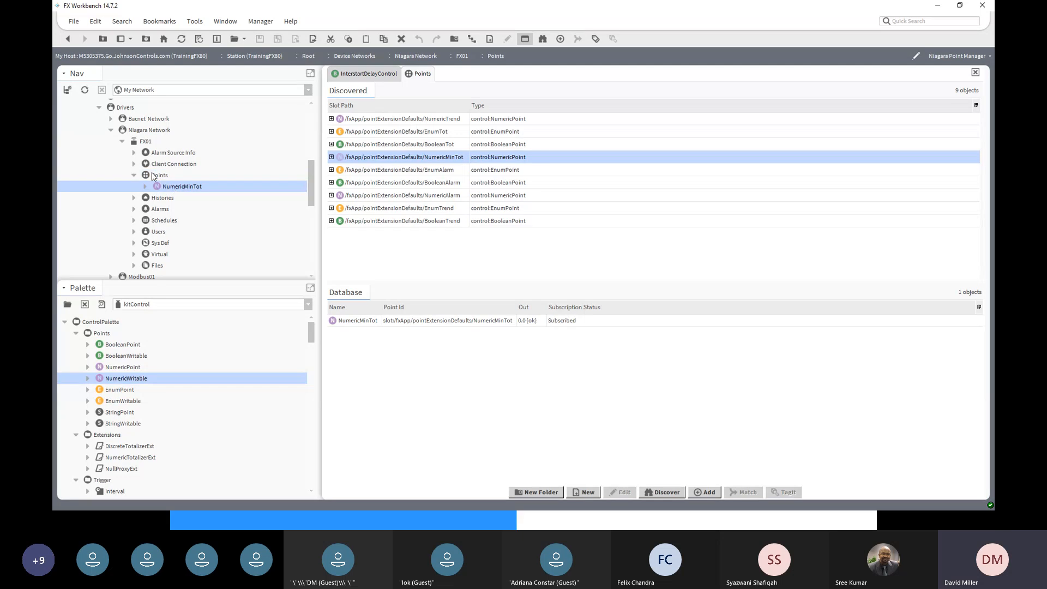
left_click(521, 324)
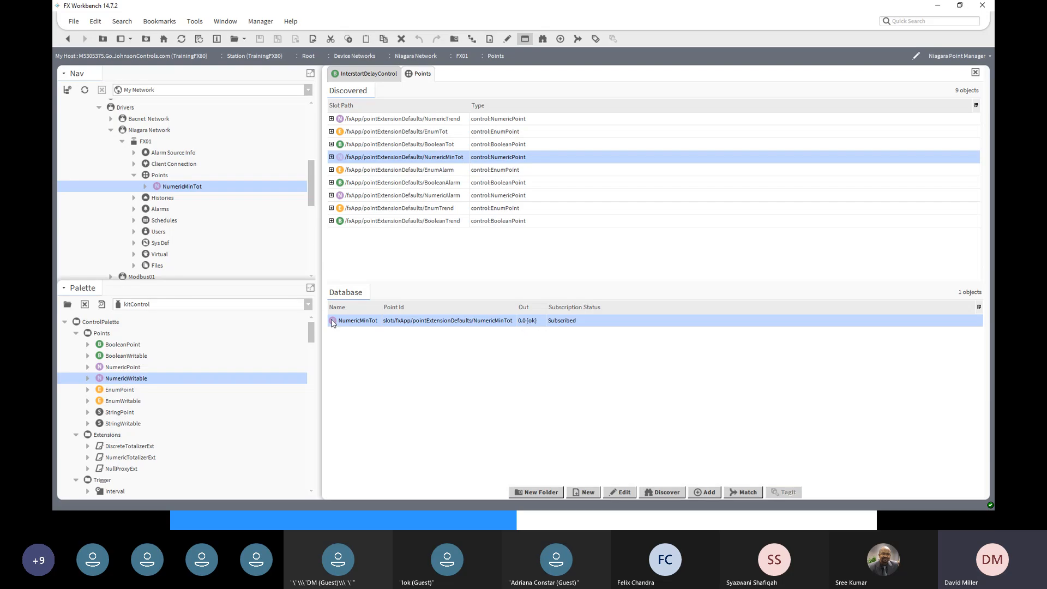
- Rename the NumericMinTot database point to 'Master OAT'
right_click(350, 325)
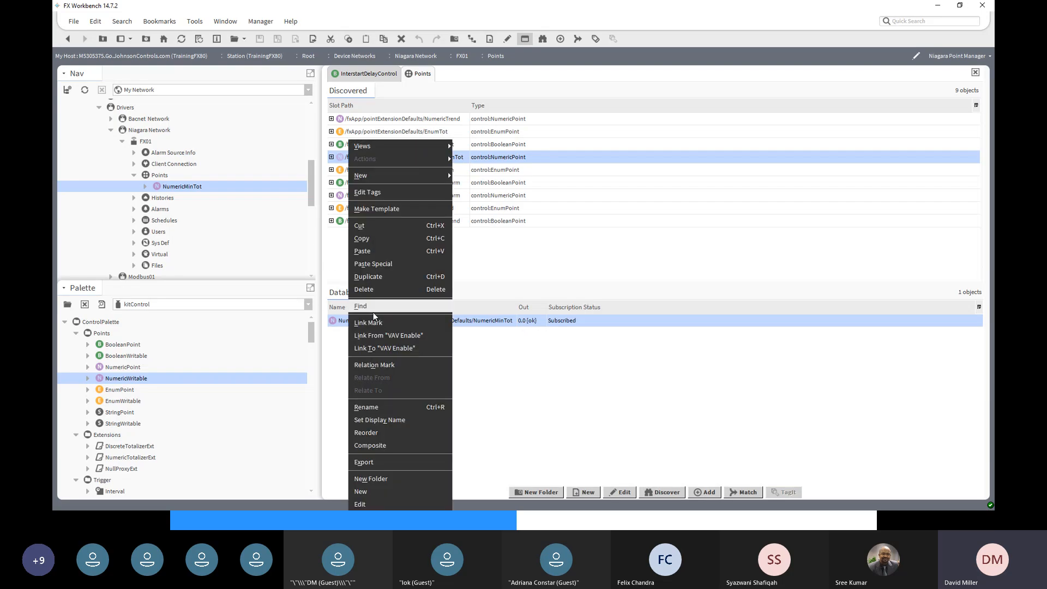
left_click(365, 412)
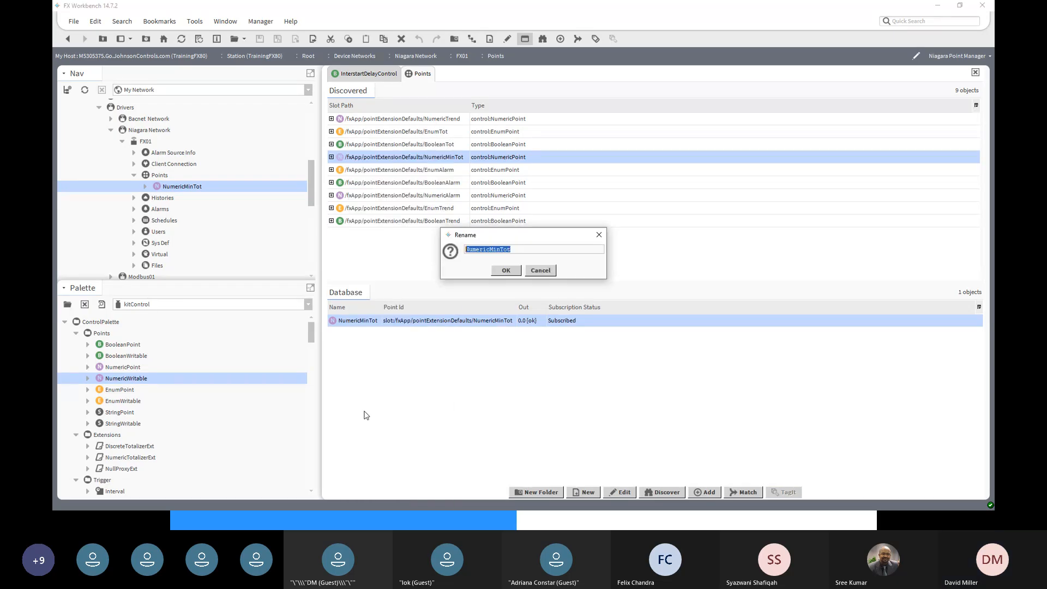
type("Master OAT")
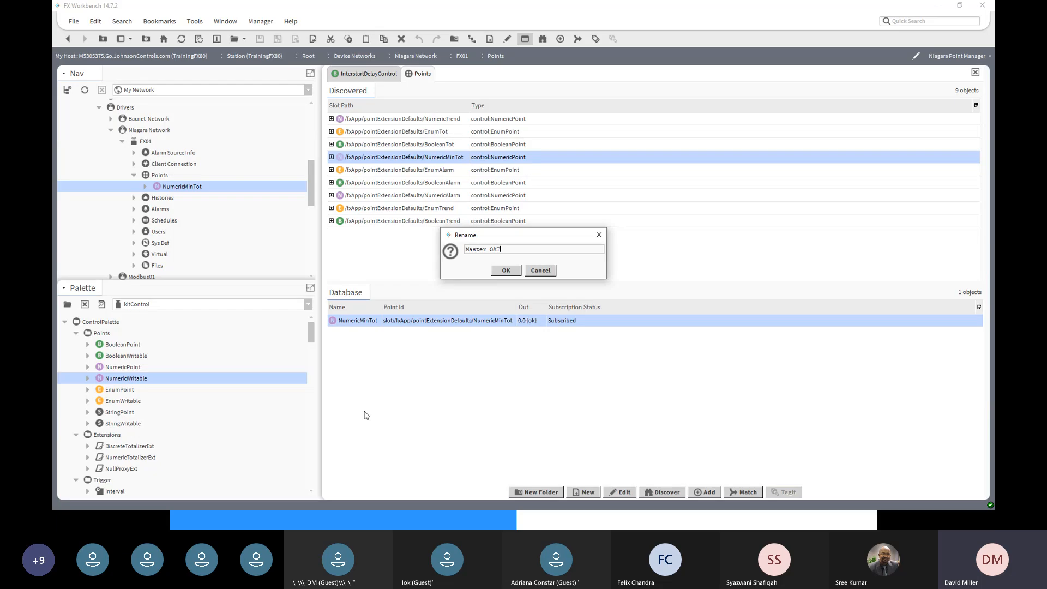
left_click(506, 270)
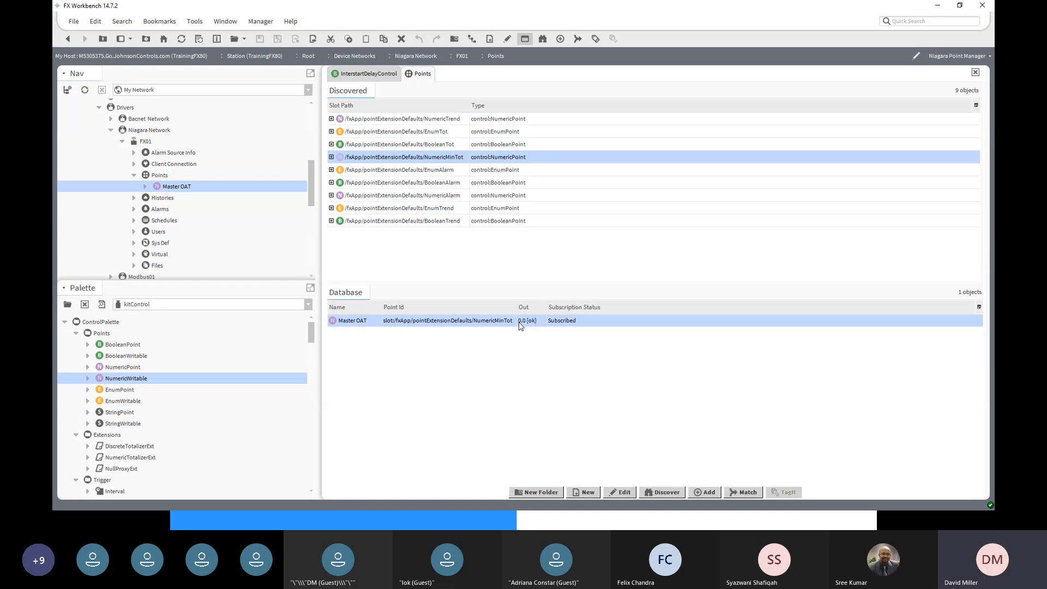
- Link-mark Master OAT, then open the Optimal Start wire sheet under Facility Explorer
right_click(358, 325)
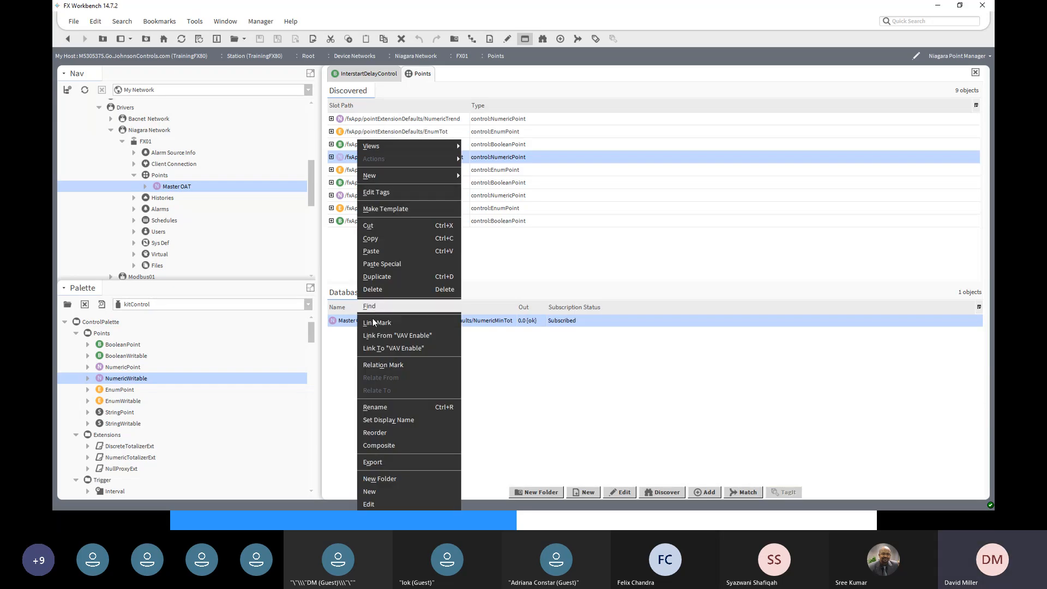
left_click(374, 323)
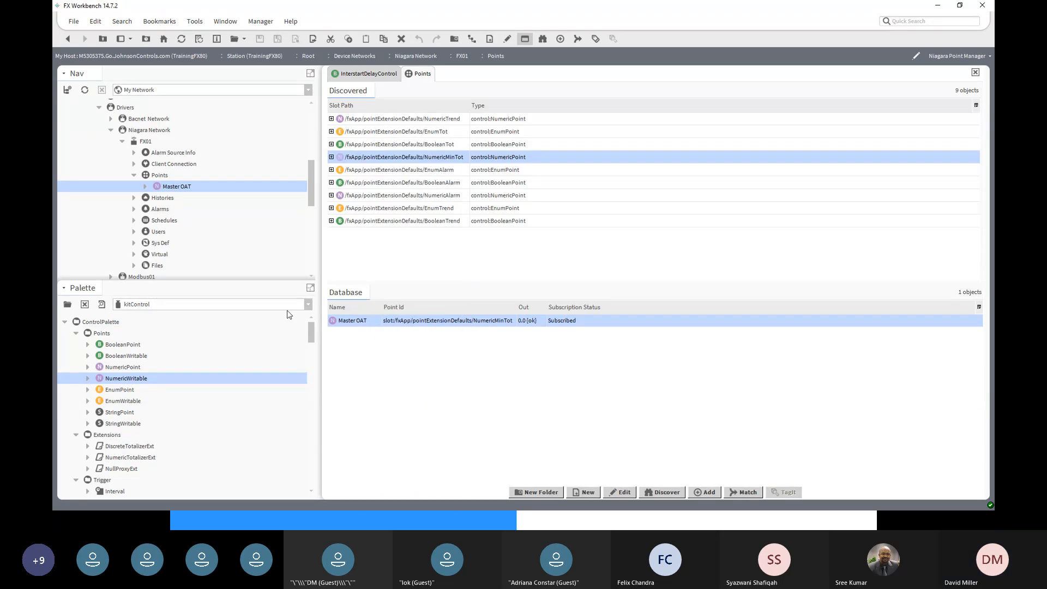
left_click_drag(311, 186, 310, 228)
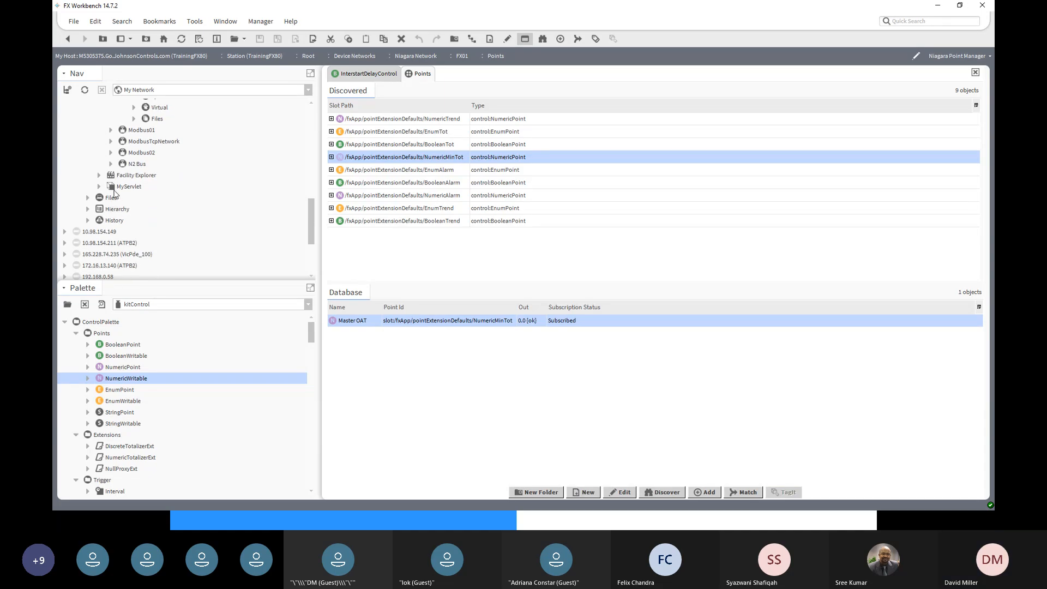
left_click(100, 175)
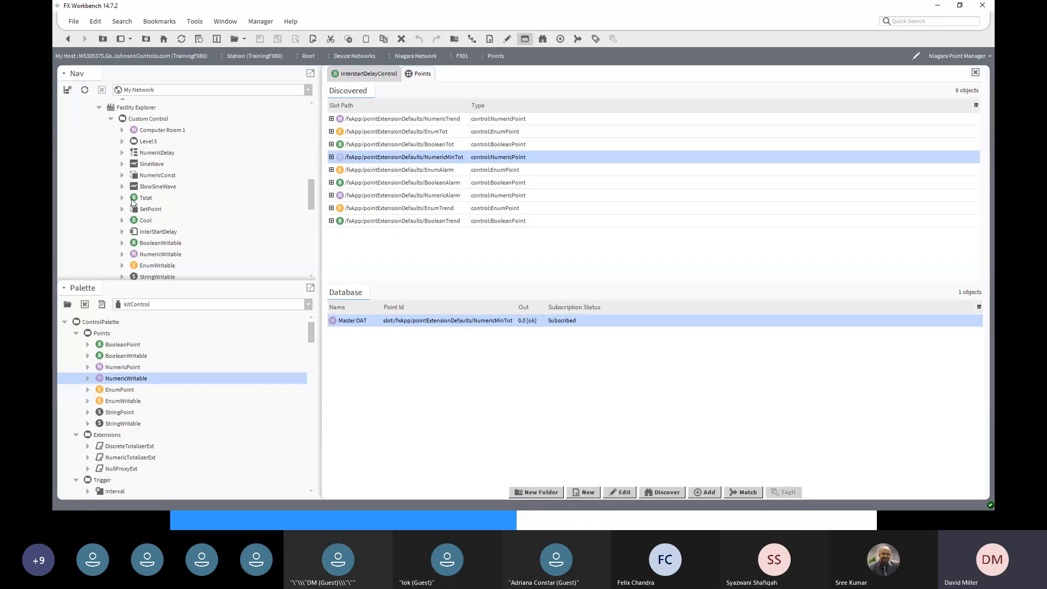
scroll(139, 207, "down", 5)
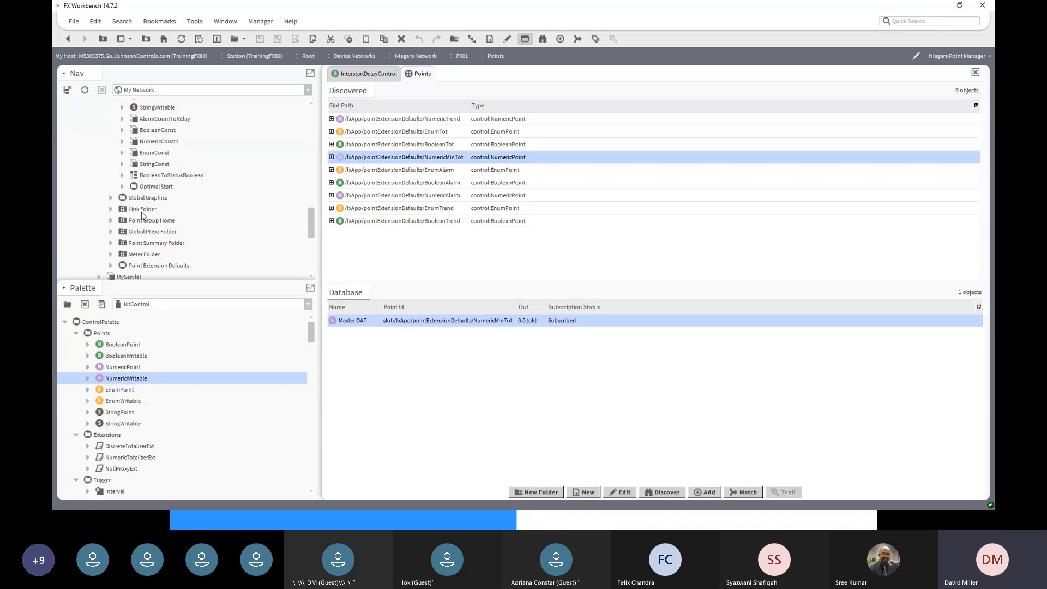
left_click(122, 187)
left_click(156, 189)
double_click(155, 188)
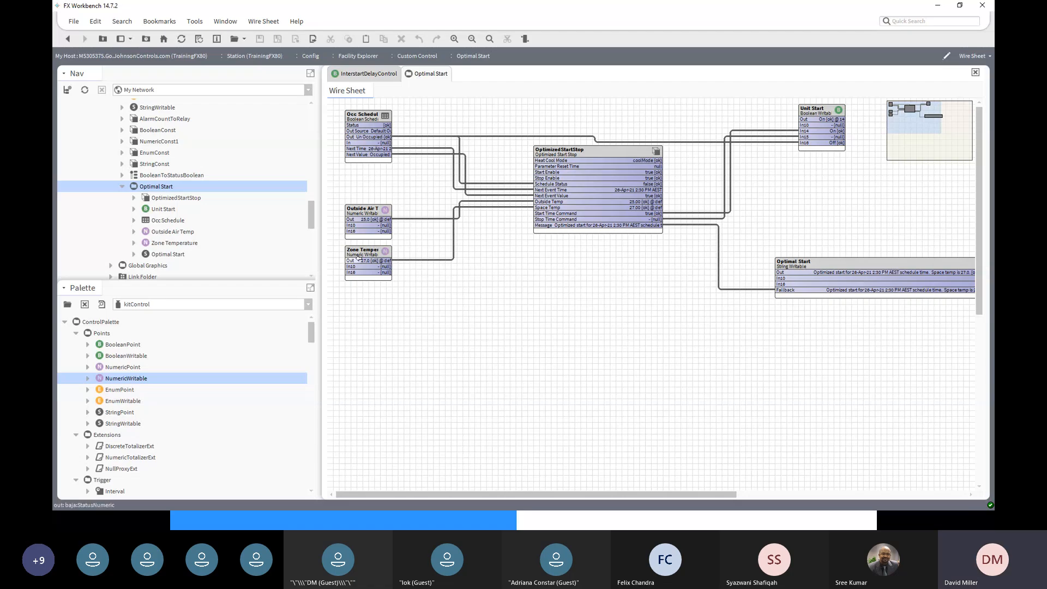
- Link Master OAT's Out to In16 of the Outside Air Temp block and reposition it
left_click_drag(376, 225, 505, 343)
right_click(485, 328)
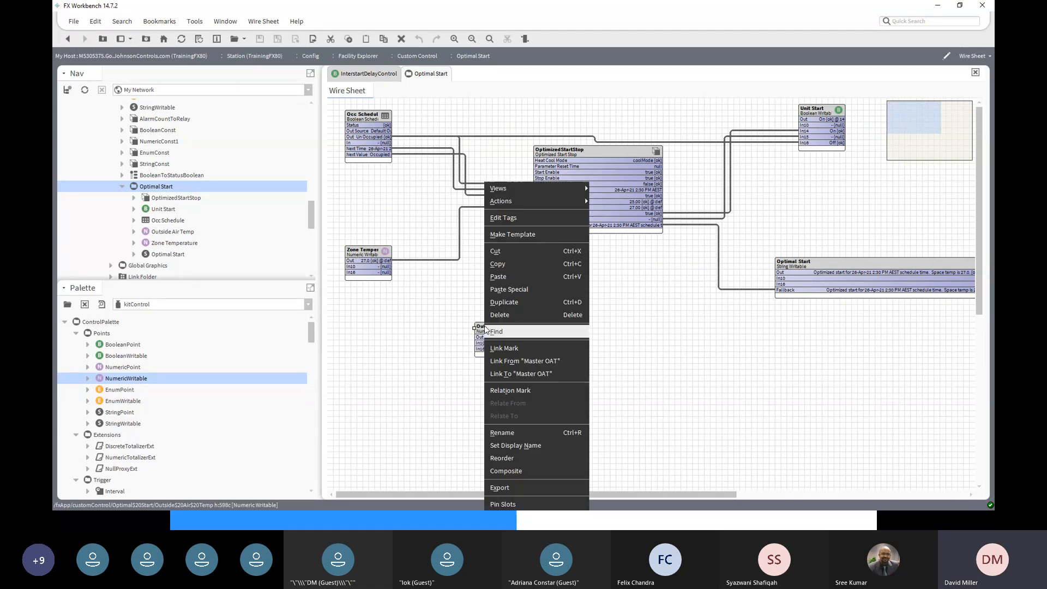
left_click(510, 361)
left_click(424, 192)
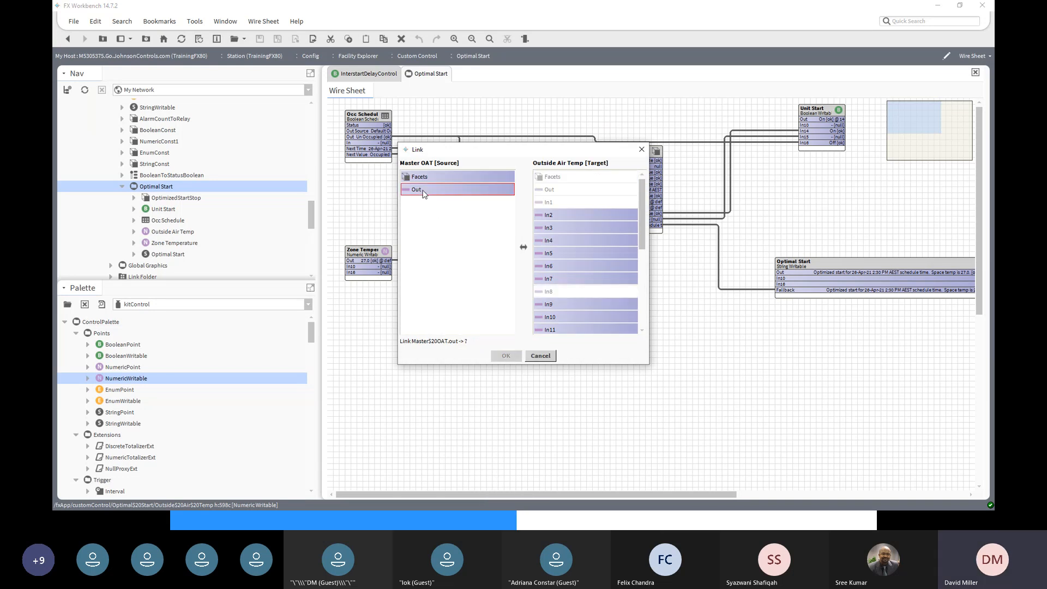
scroll(616, 259, "down", 3)
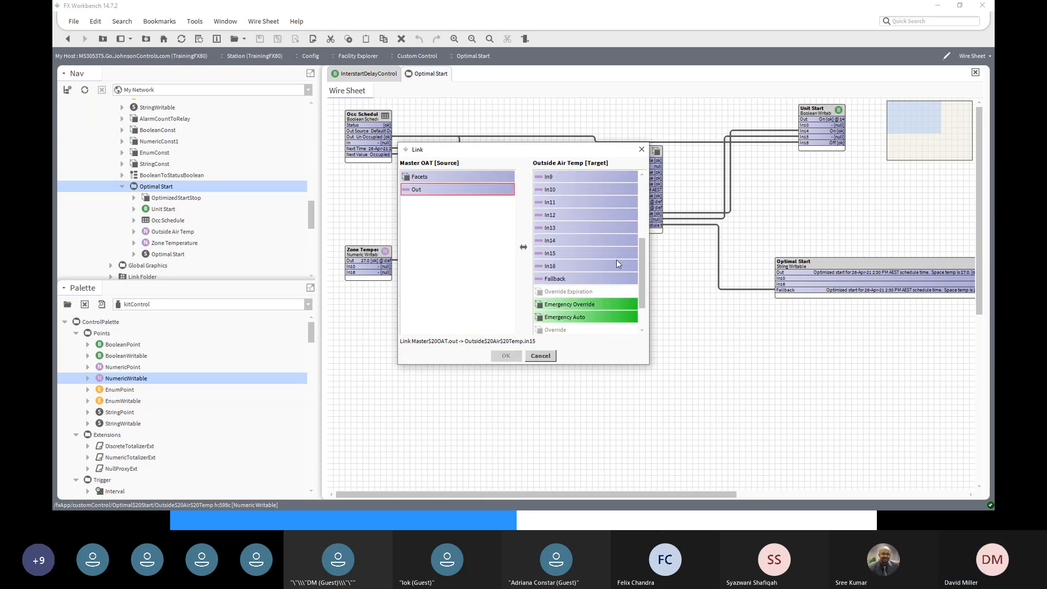
left_click(616, 265)
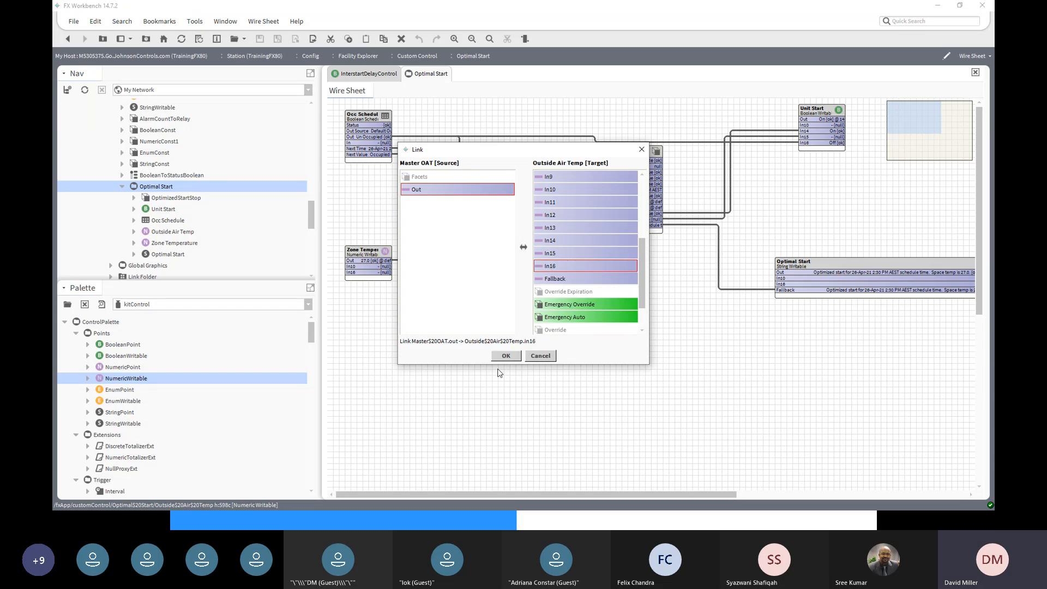
left_click(506, 356)
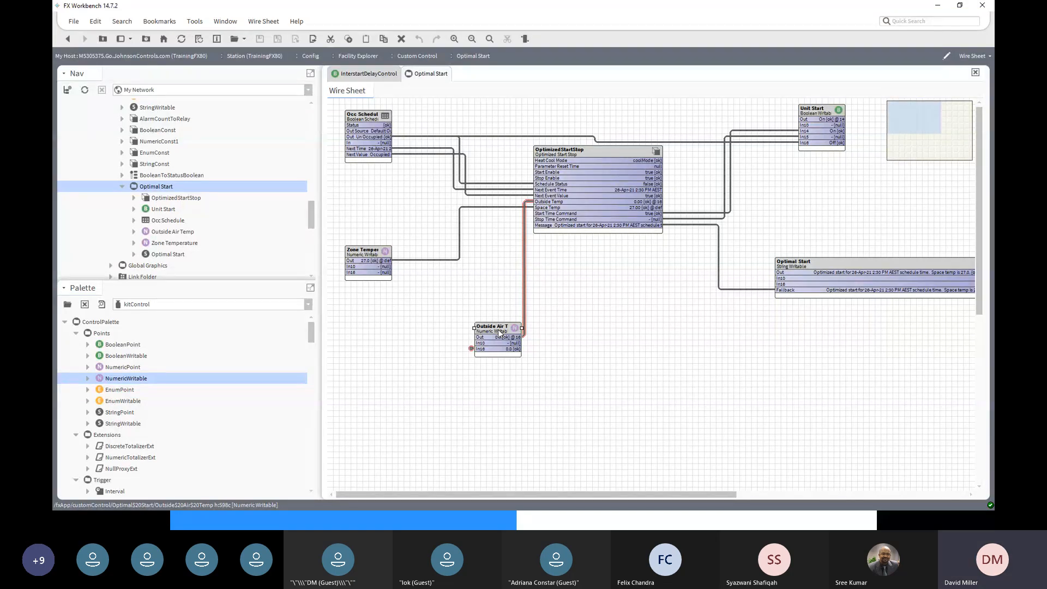
left_click_drag(501, 332, 442, 310)
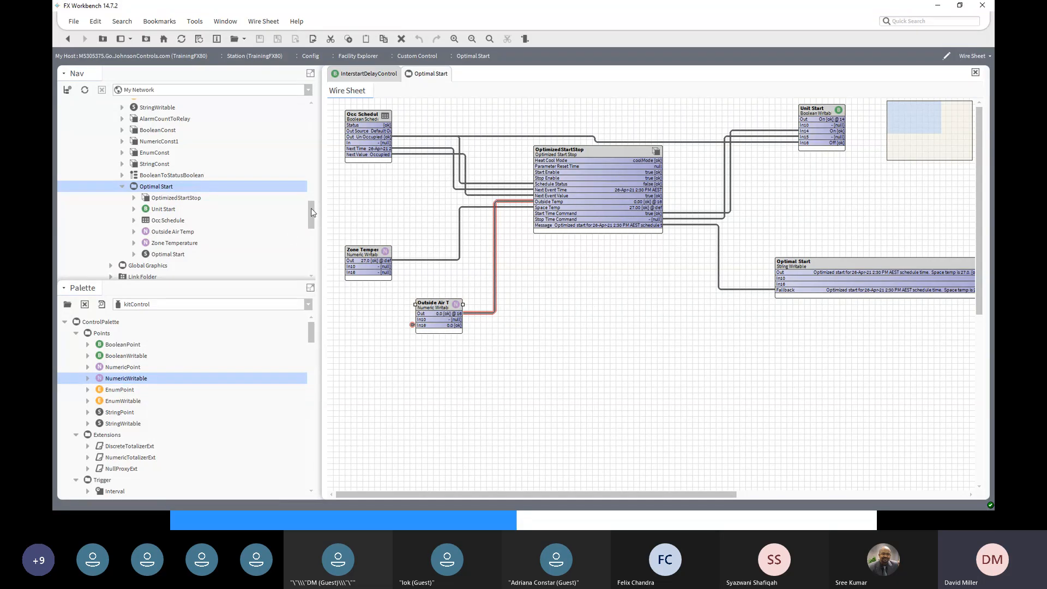
left_click_drag(311, 207, 311, 177)
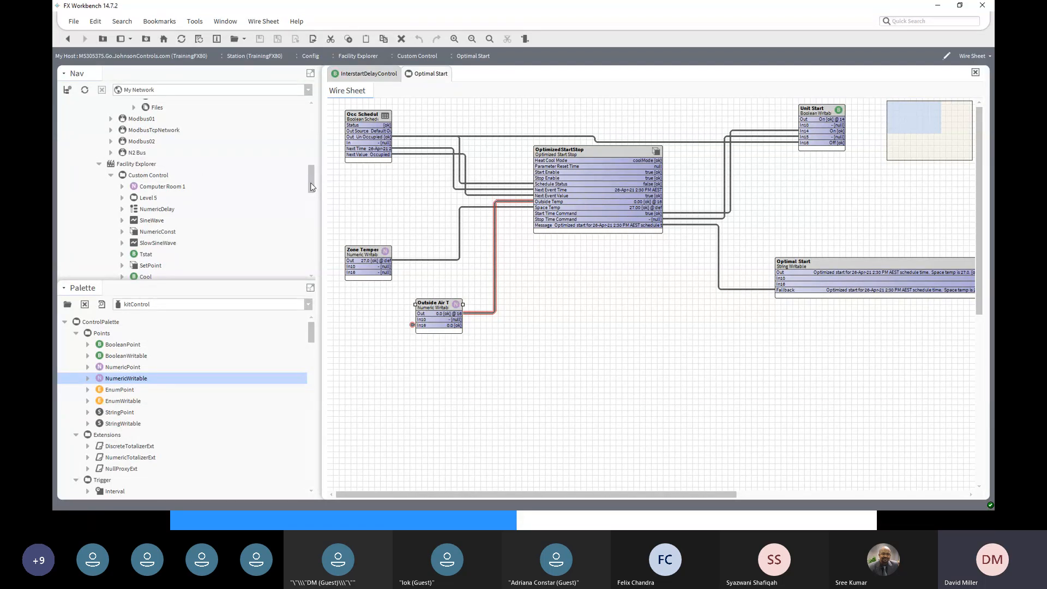
- Open the Station Summary for TrainingFX80 from the top of the Nav tree
scroll(105, 172, "down", 1)
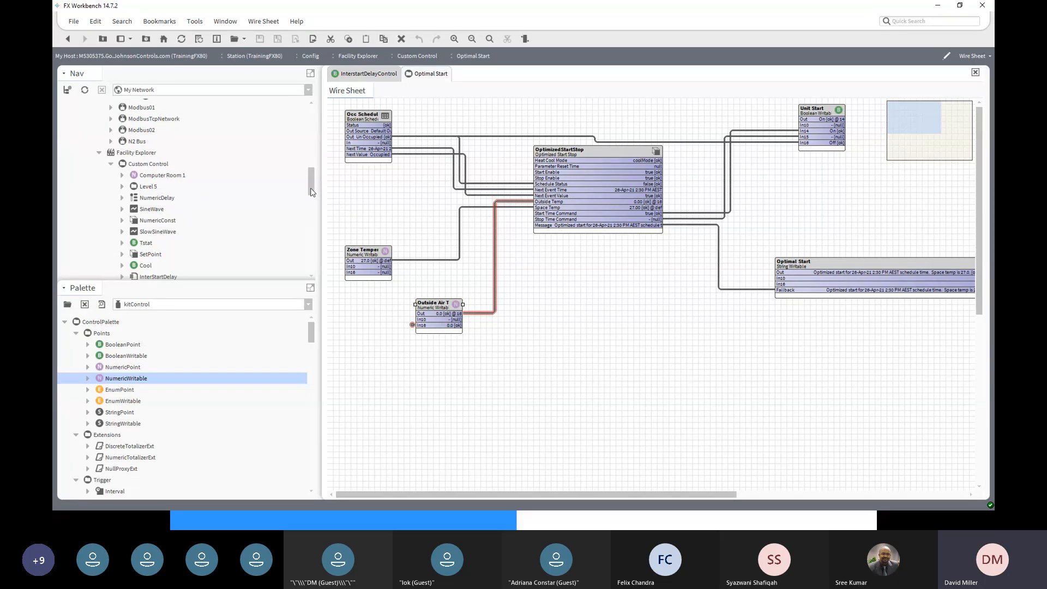
left_click_drag(311, 192, 312, 196)
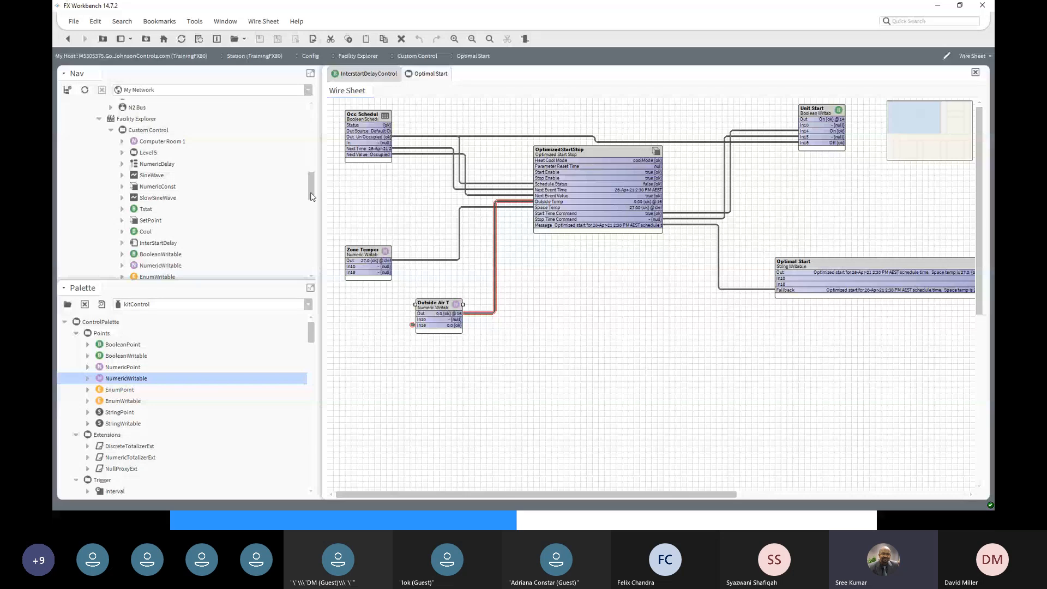
left_click_drag(311, 196, 300, 149)
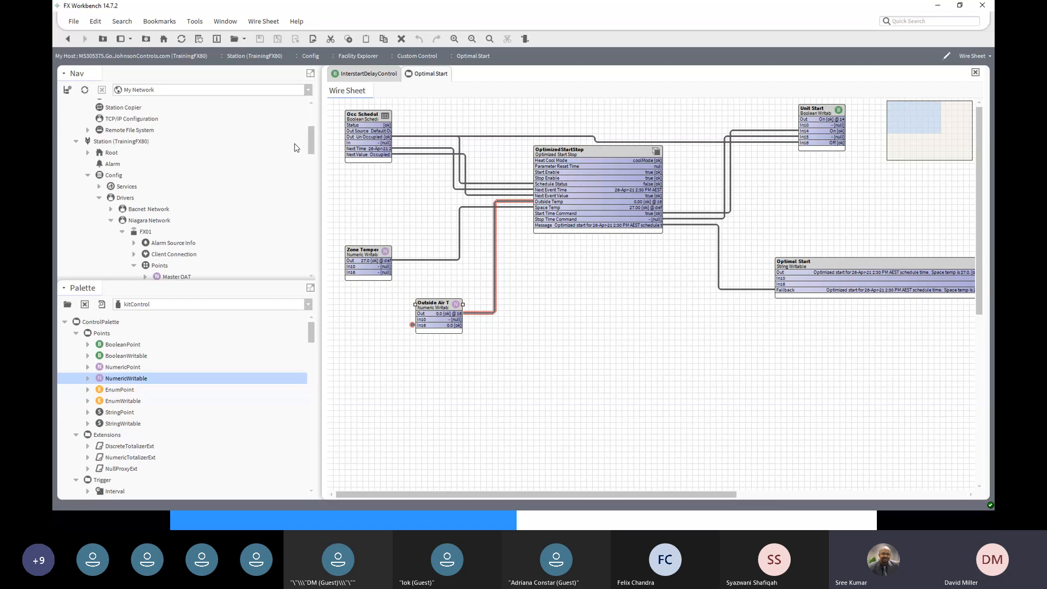
double_click(121, 142)
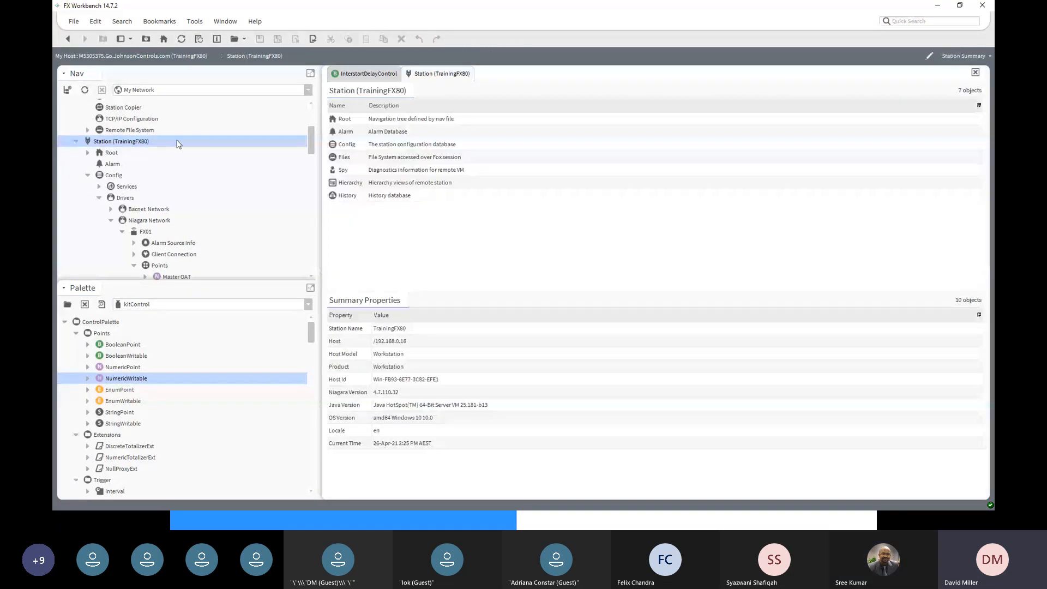
- Switch the TrainingFX80 station to Resource Manager view and review its component count
left_click(978, 55)
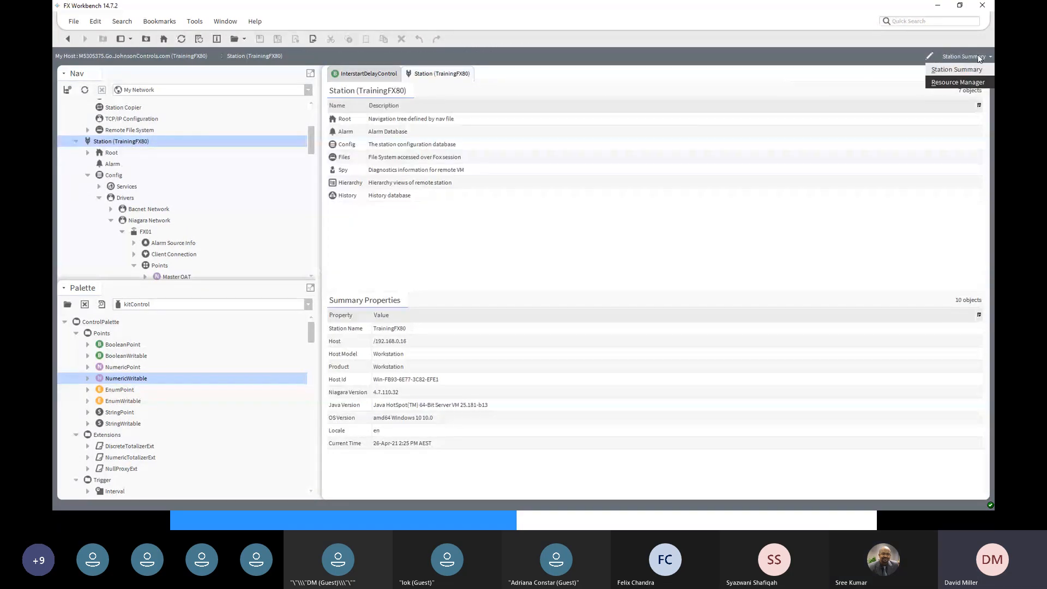
left_click(956, 82)
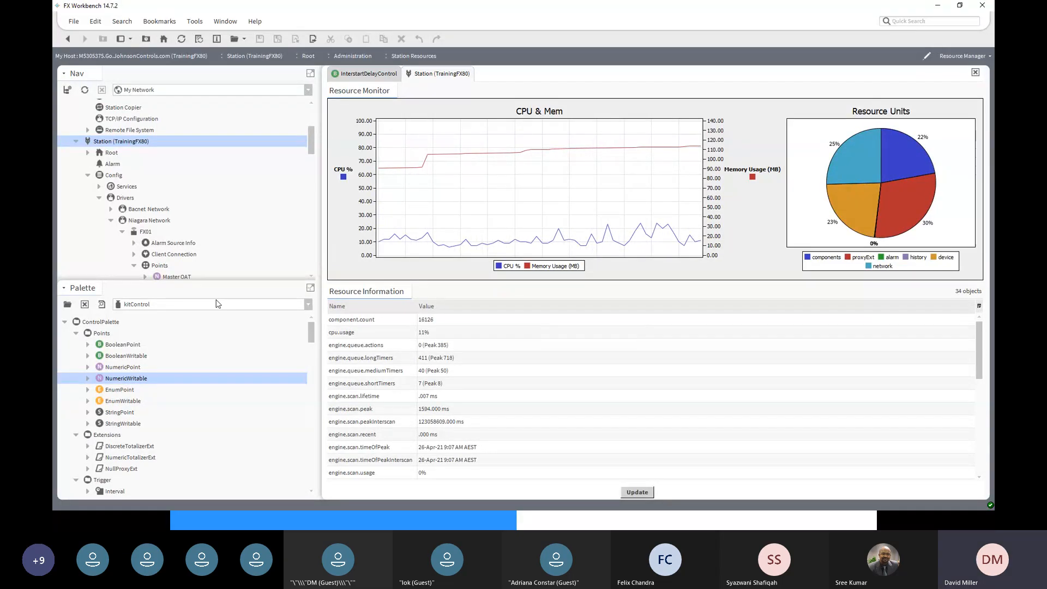
double_click(96, 143)
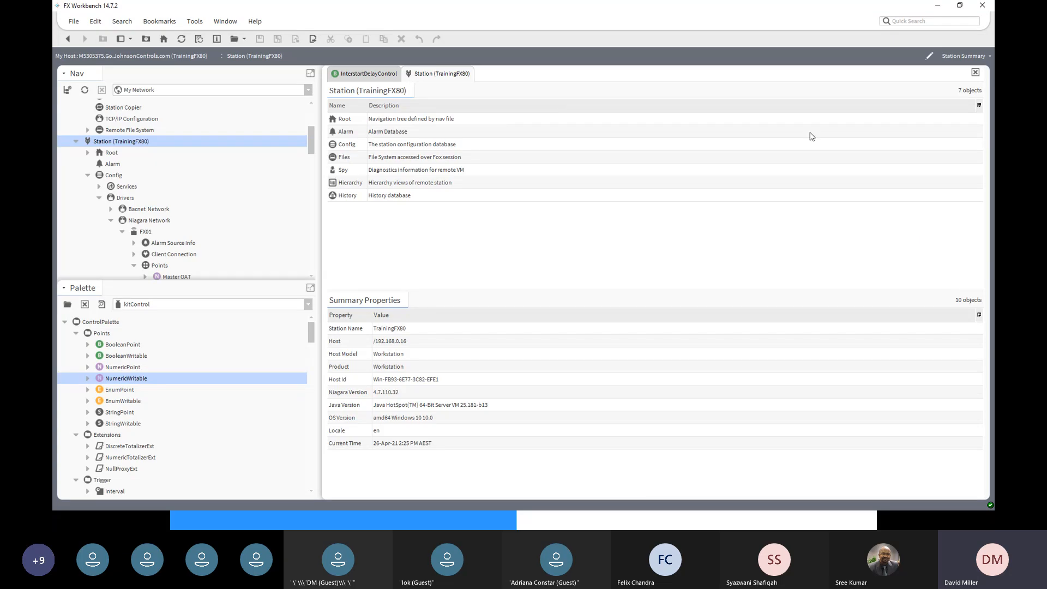
left_click(978, 57)
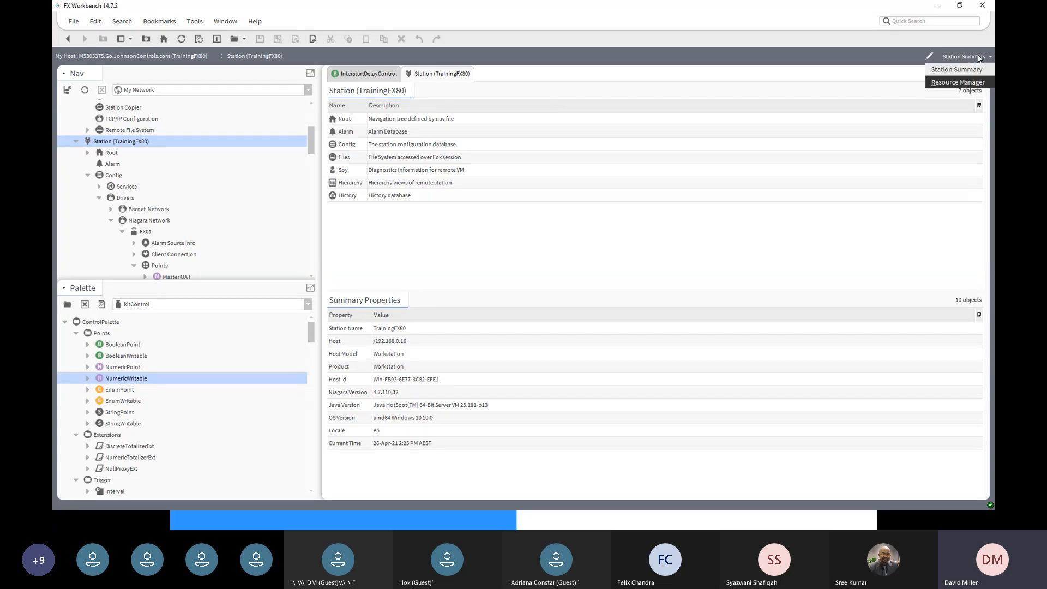
left_click(965, 82)
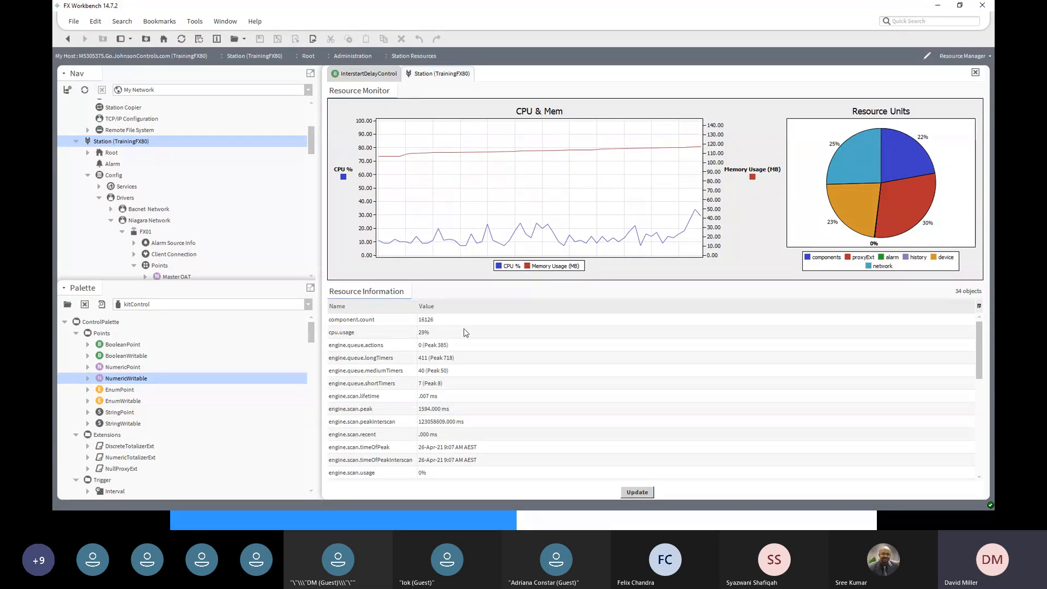
left_click(444, 321)
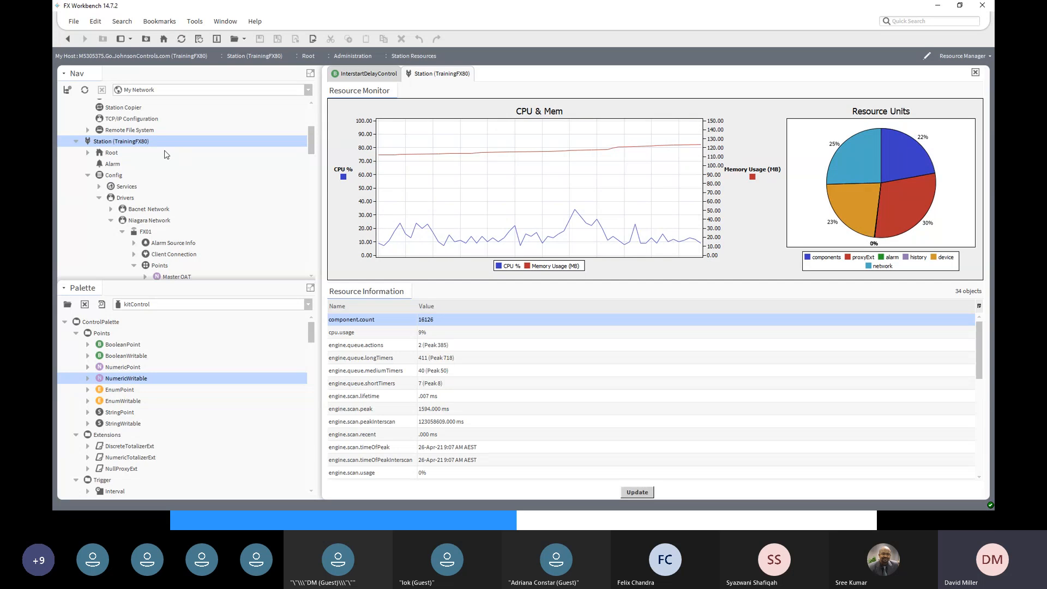
- Open the station's Spy Local pages and inspect the fox file space details
right_click(125, 146)
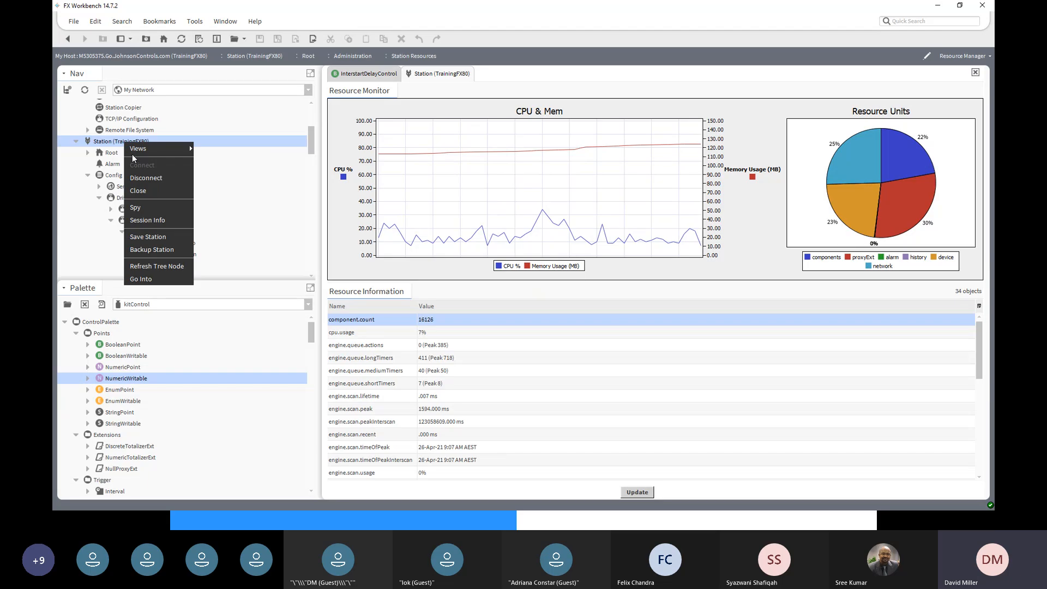
mouse_move(159, 148)
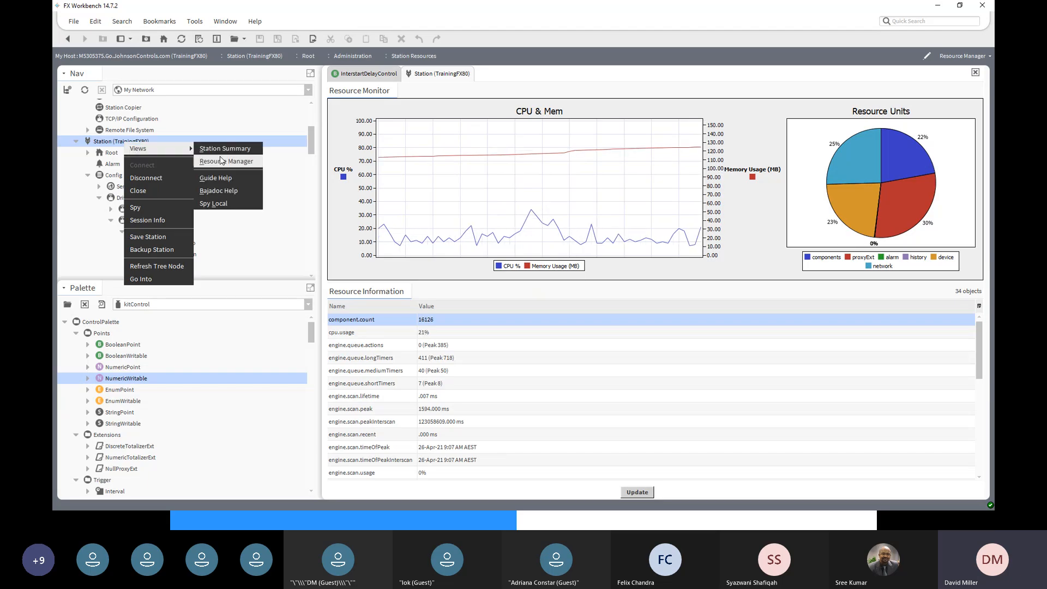
left_click(229, 204)
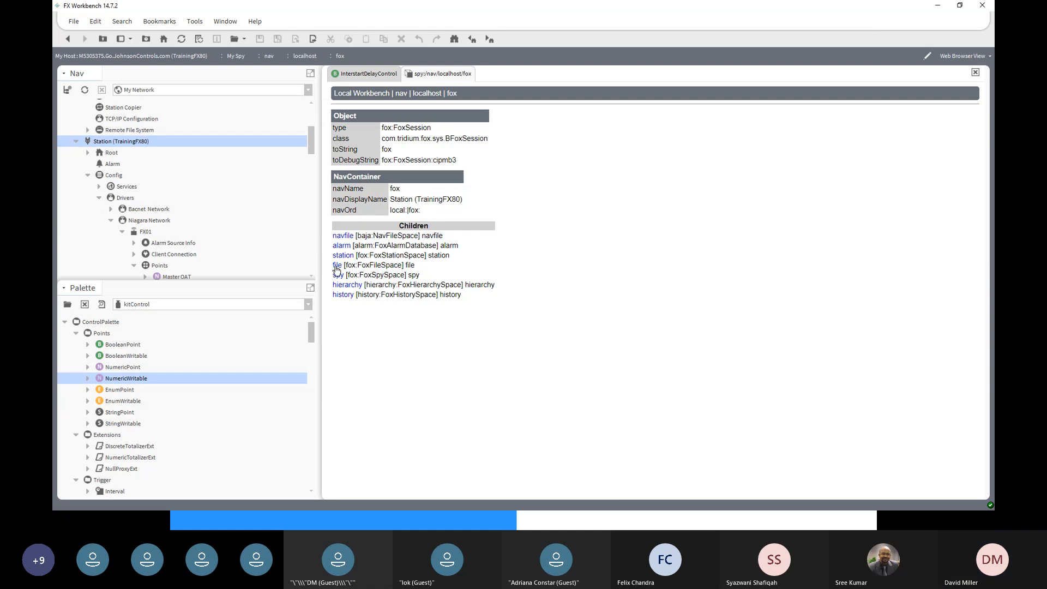
left_click(336, 265)
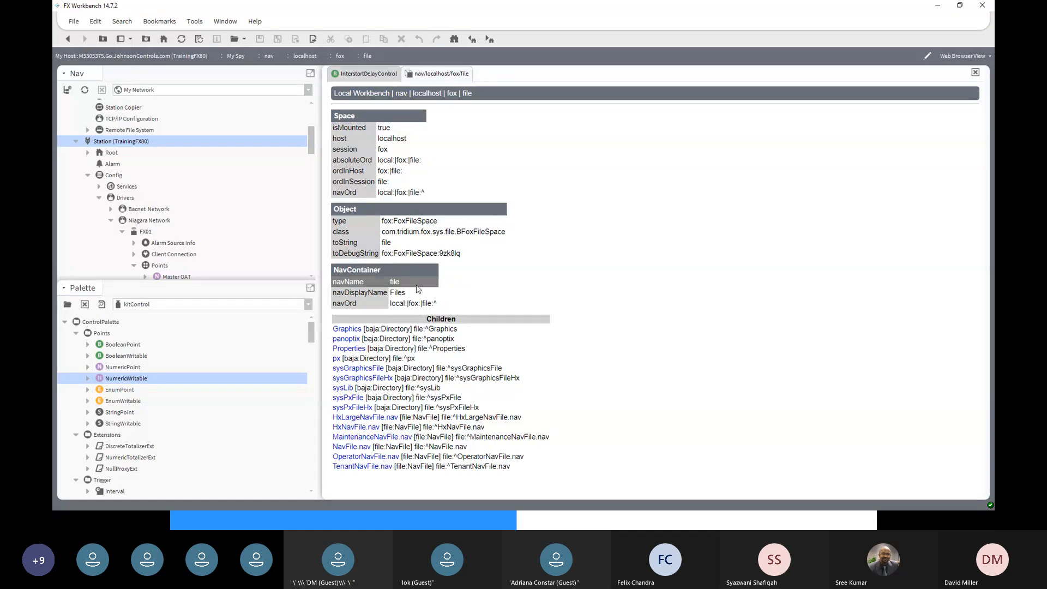
left_click(68, 40)
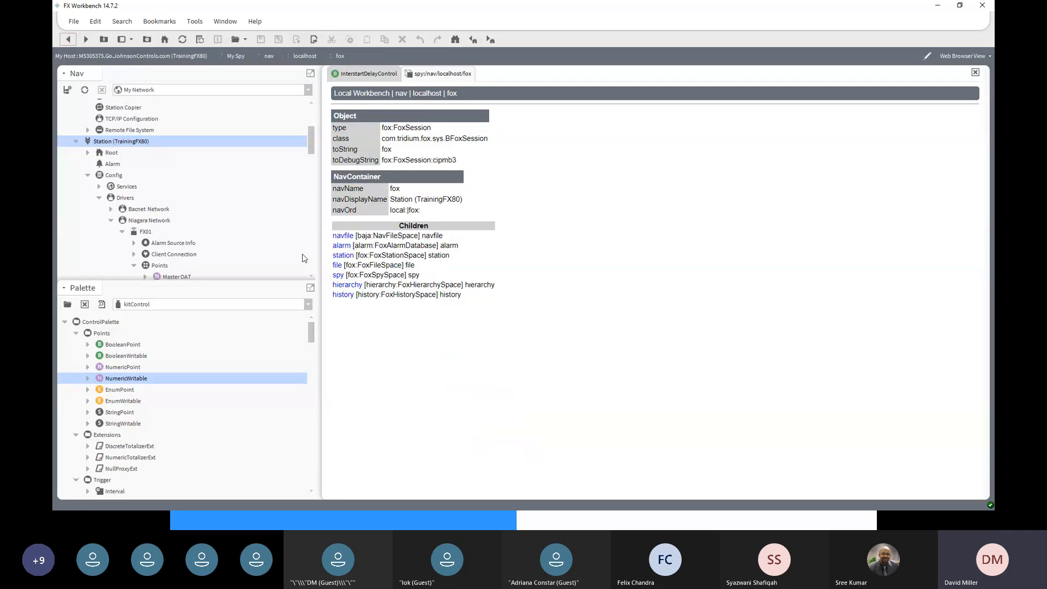
- Browse the station component space spy page, then the Drivers page
left_click(341, 256)
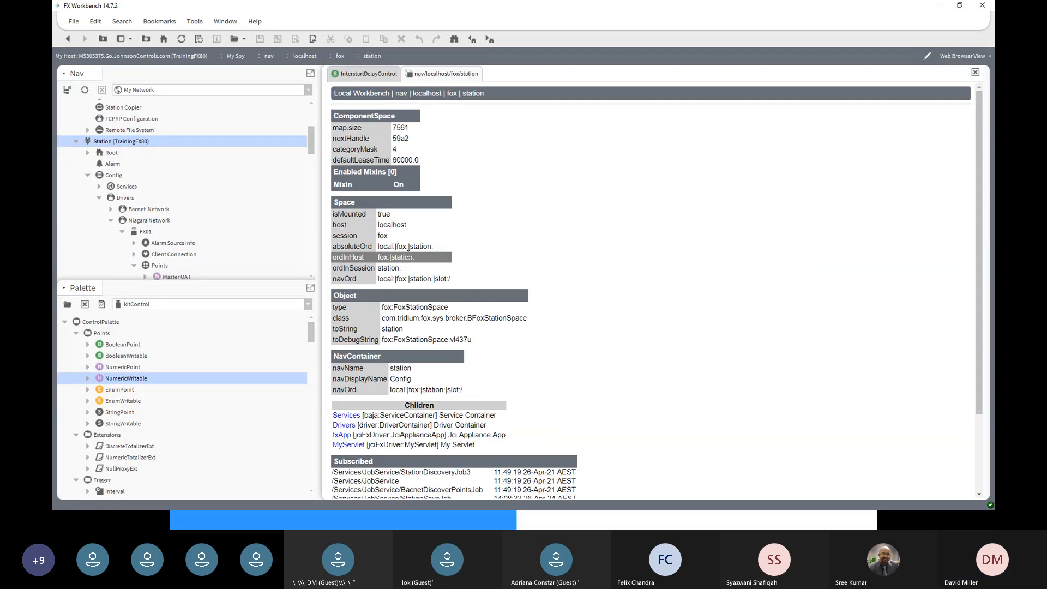
scroll(410, 251, "down", 3)
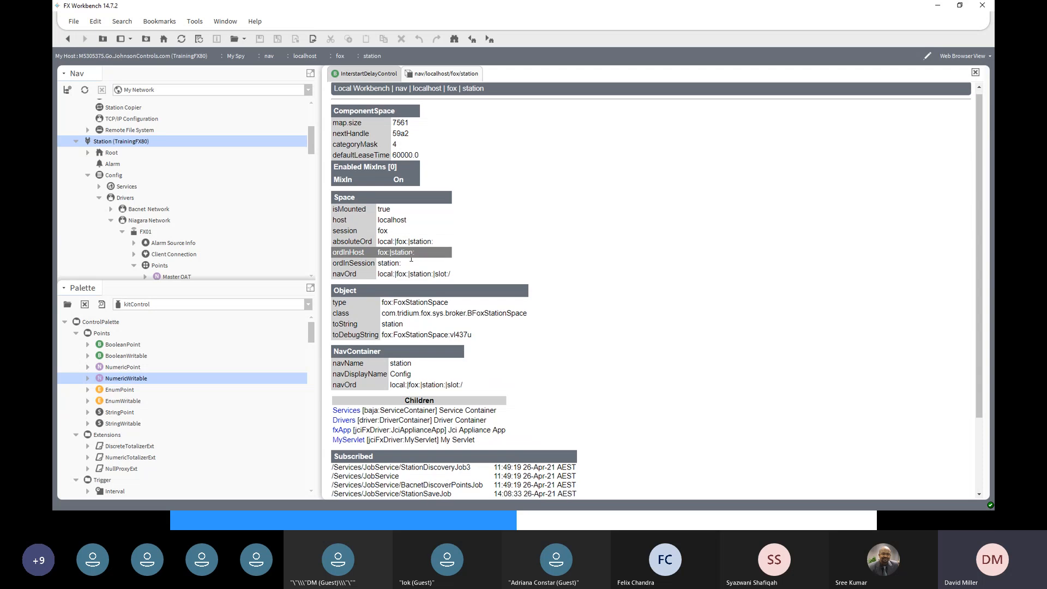
scroll(411, 257, "down", 1)
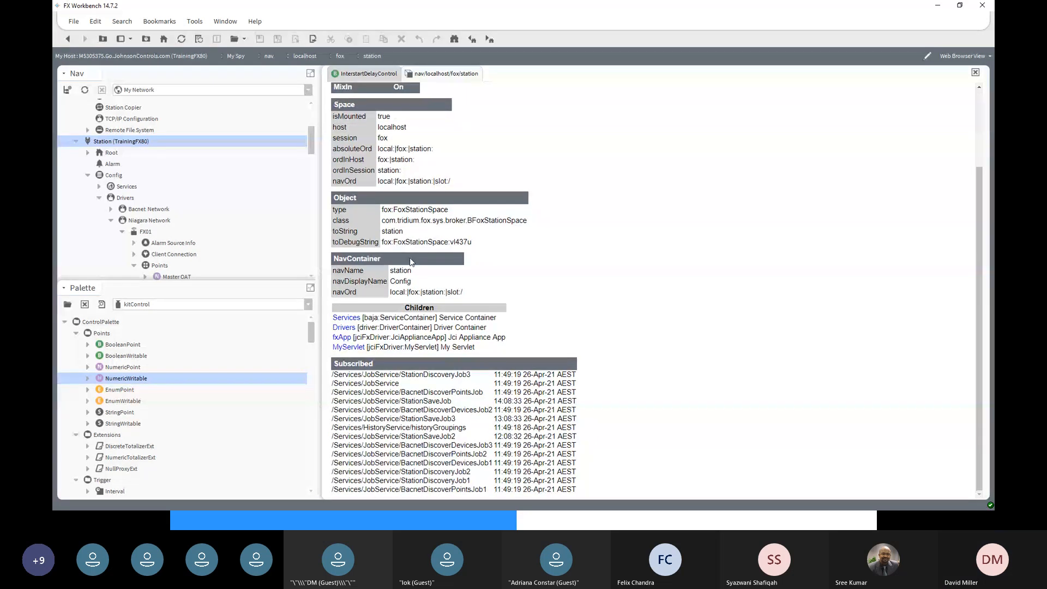
scroll(410, 257, "up", 2)
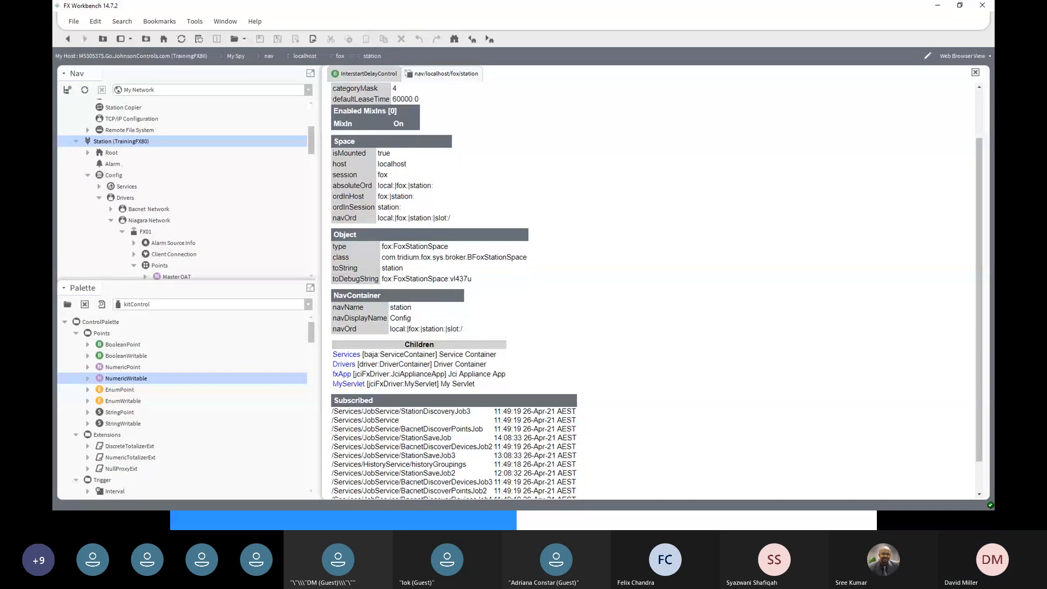
left_click(345, 365)
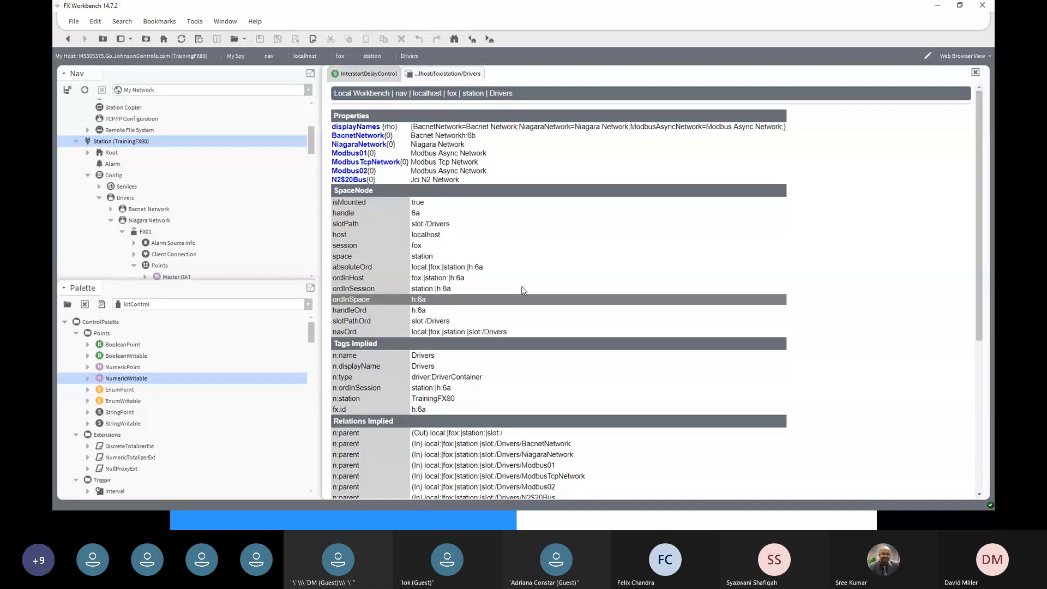
scroll(522, 288, "down", 1)
scroll(522, 289, "down", 10)
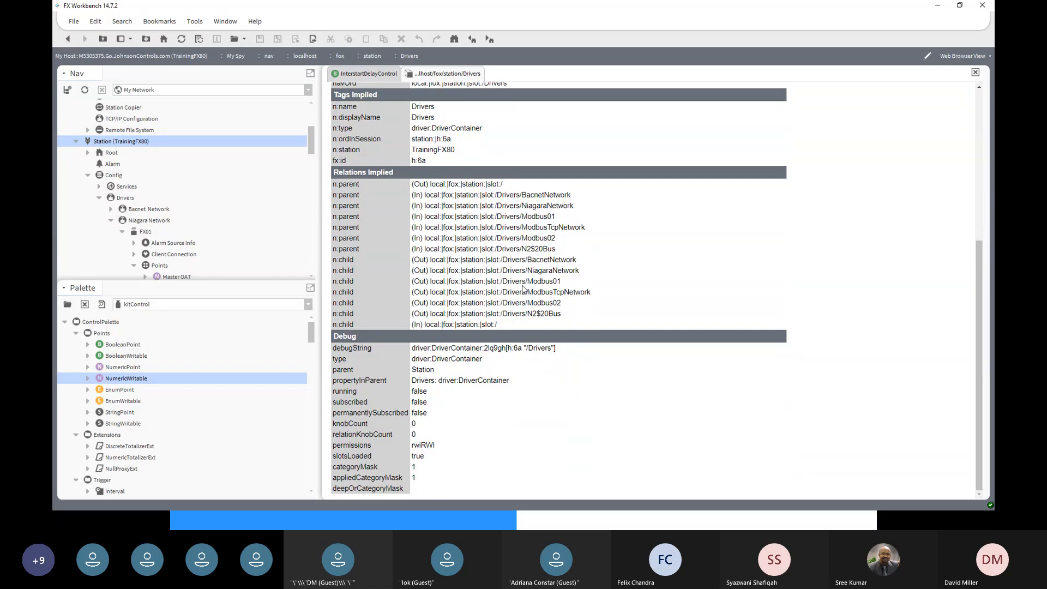
scroll(523, 289, "up", 10)
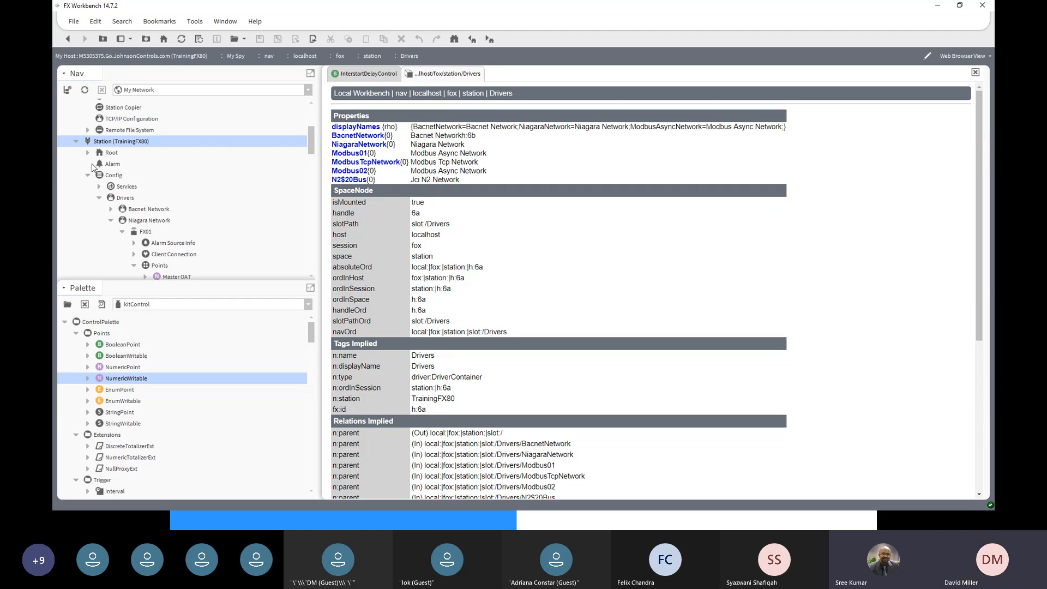
- Go back three pages from the Drivers spy page to the Station Resources view
left_click(68, 42)
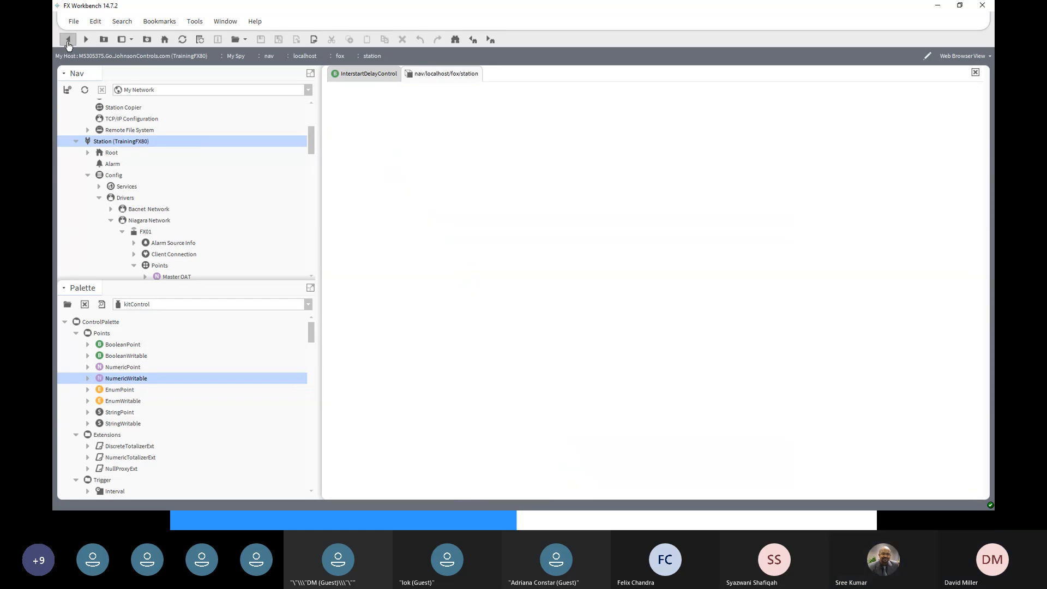
left_click(67, 42)
left_click(68, 42)
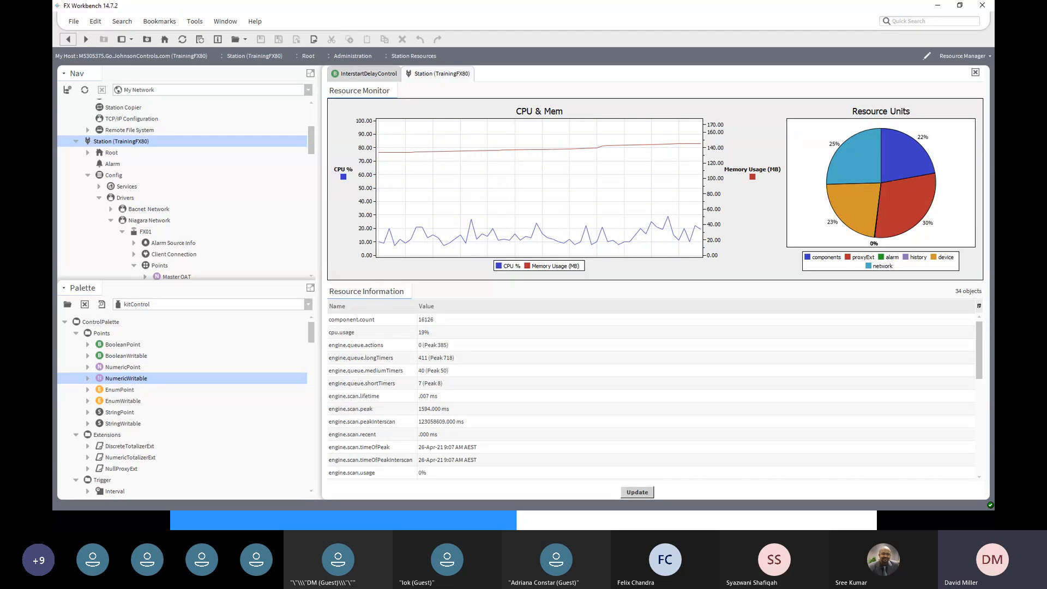
- Review the FX Training April 2021 sheet in Webinar Schedule.xlsx, highlighting Graphics cell C39
key("alt+Tab")
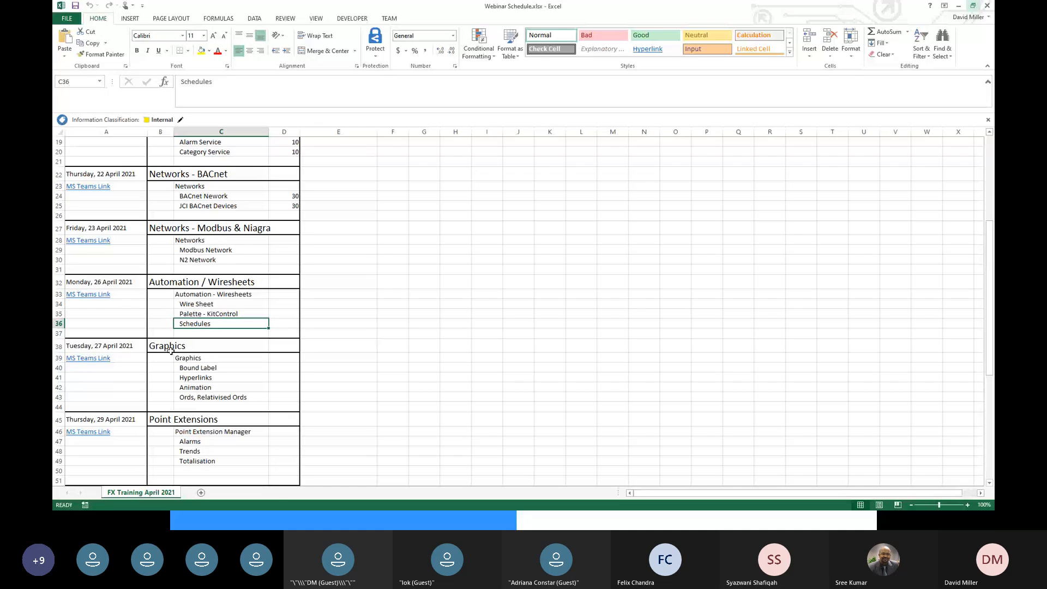
left_click(183, 359)
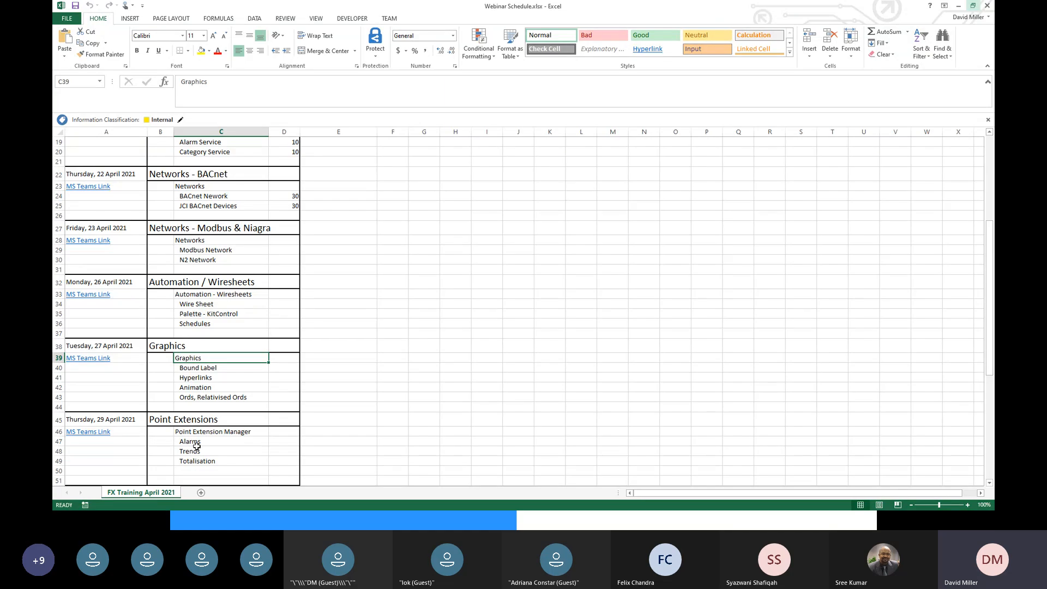
scroll(196, 446, "down", 2)
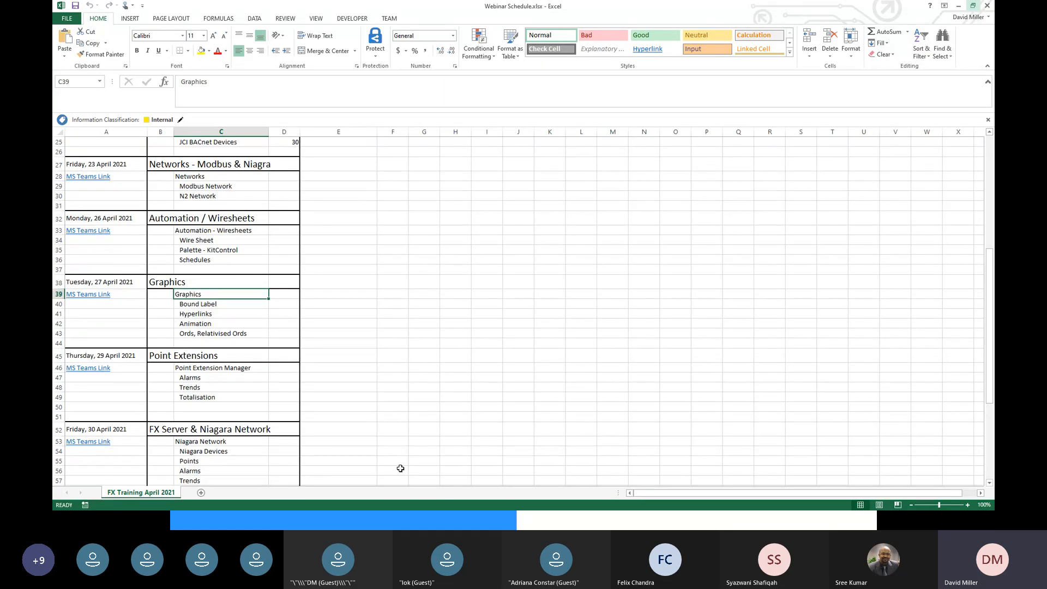
scroll(393, 467, "down", 1)
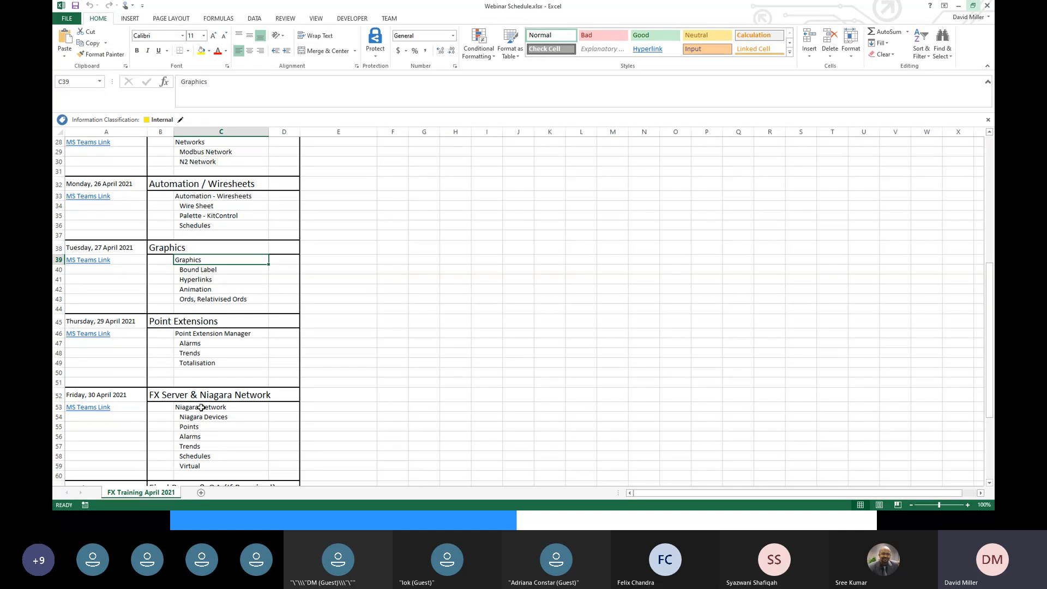
scroll(216, 340, "up", 4)
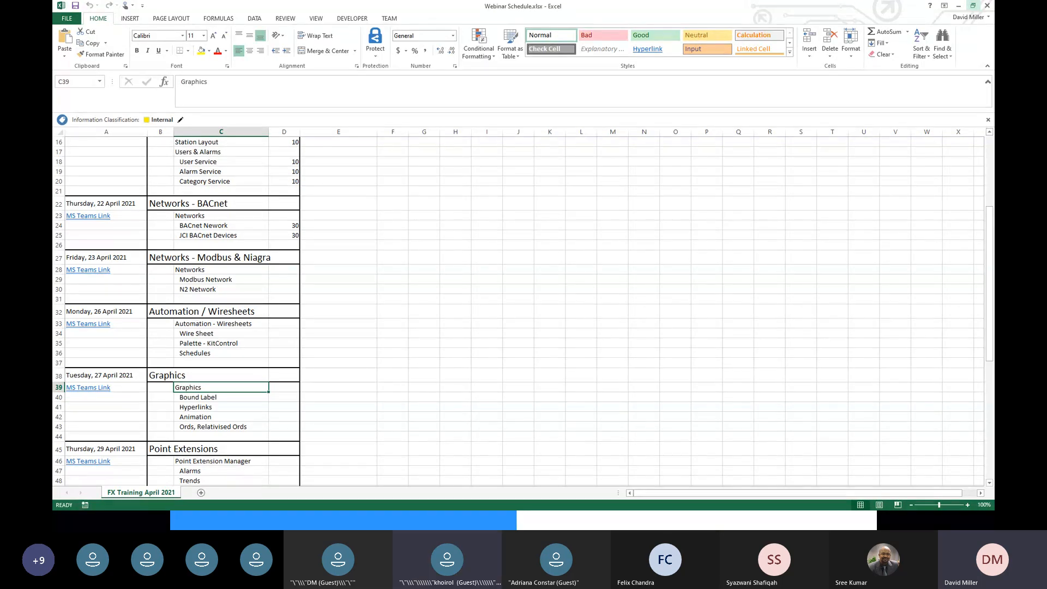
key("alt+Tab")
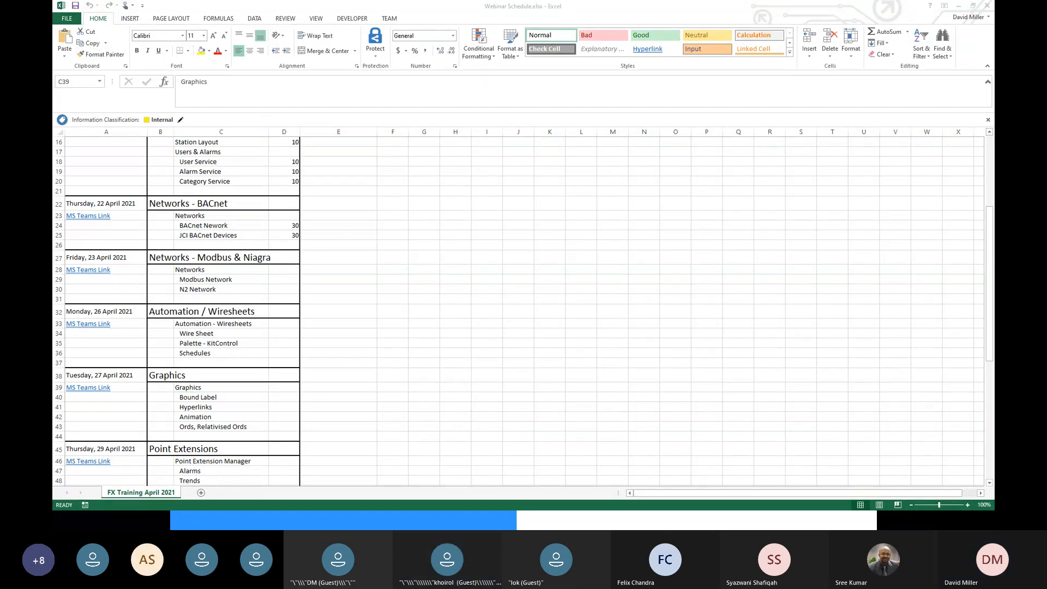